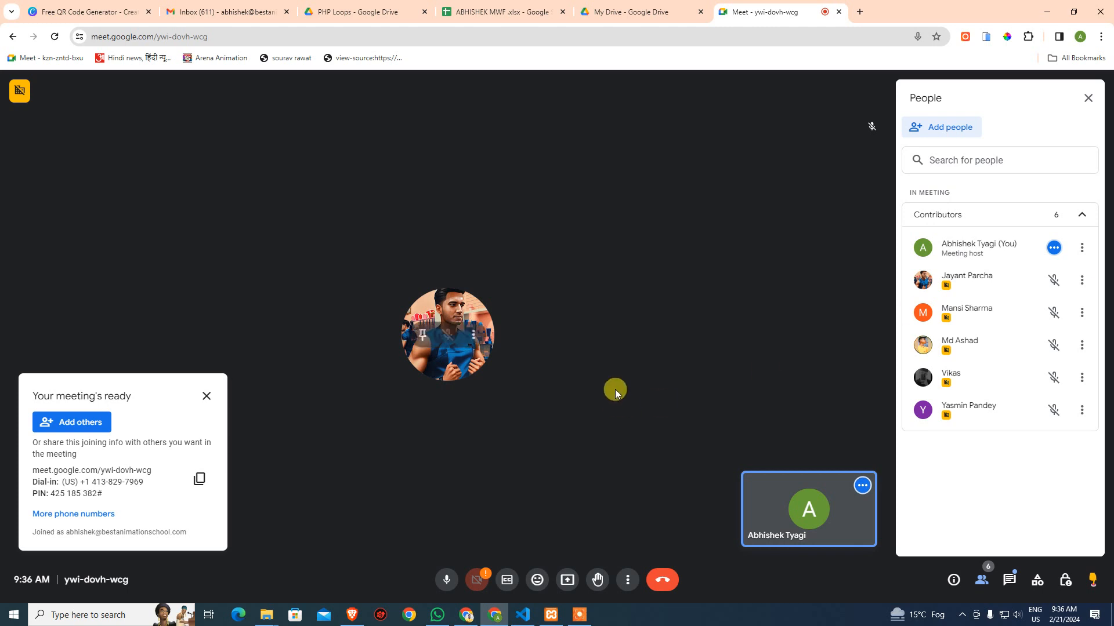
Drag the Google Meet tab out into its own window beside the PHP Loops Drive folder
{"action": "left_click_drag", "start_coordinate": [745, 11], "coordinate": [1111, 191]}
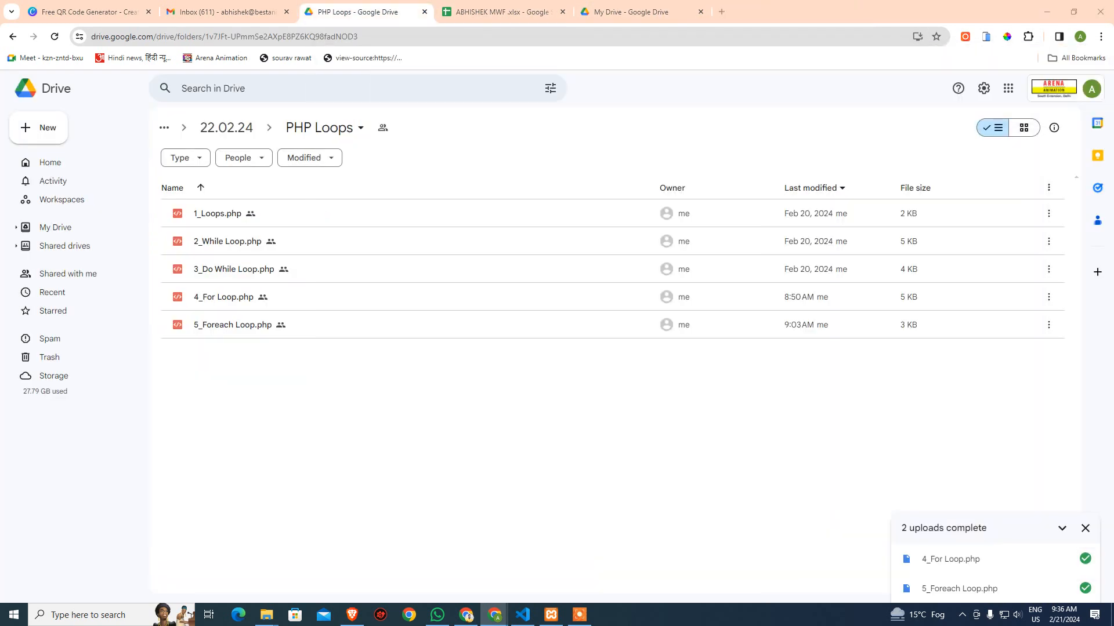
Open the 09:00-10:30 WORDPRESS sheet in the ABHISHEK MWF spreadsheet and select cell AF5
{"action": "left_click", "coordinate": [524, 12]}
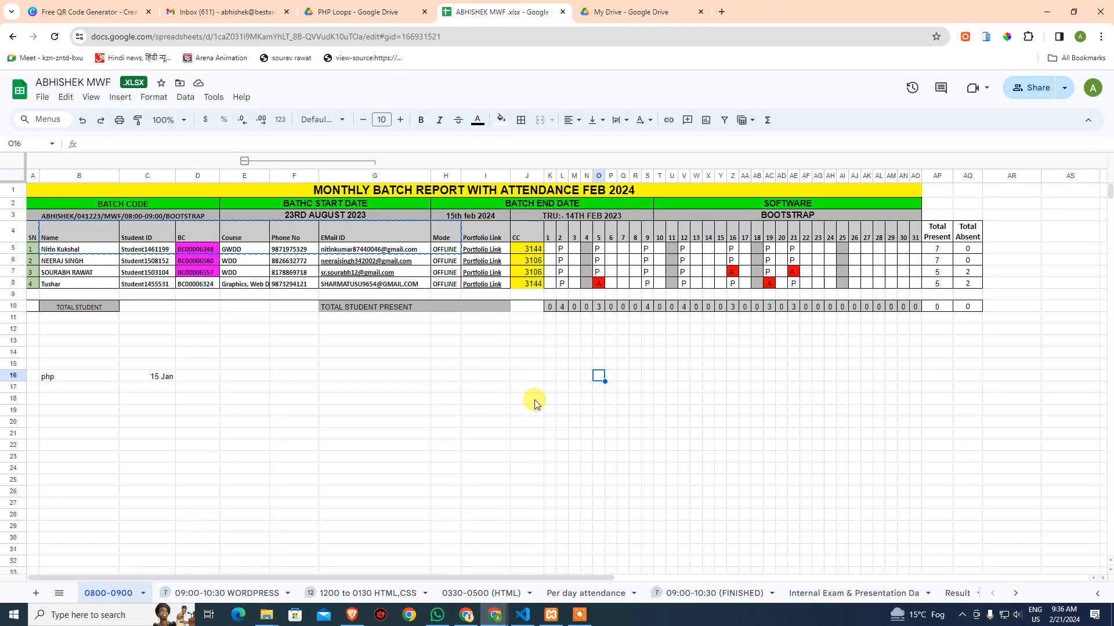
{"action": "left_click", "coordinate": [209, 593]}
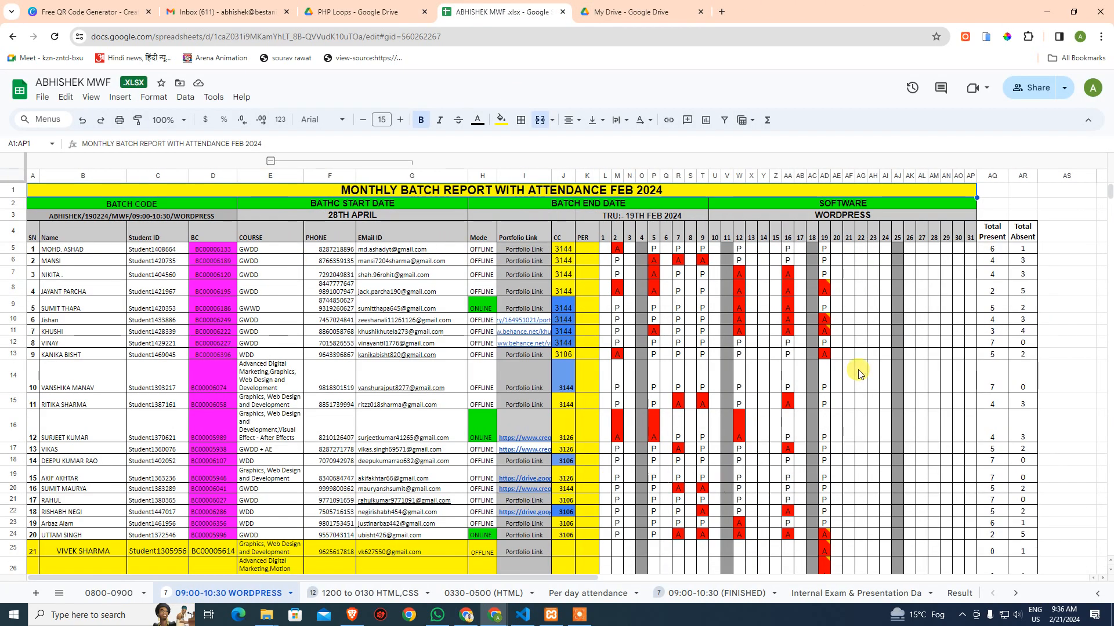
{"action": "left_click", "coordinate": [859, 373]}
{"action": "scroll", "coordinate": [856, 383], "scroll_direction": "down", "scroll_amount": 3}
{"action": "scroll", "coordinate": [836, 380], "scroll_direction": "up", "scroll_amount": 2}
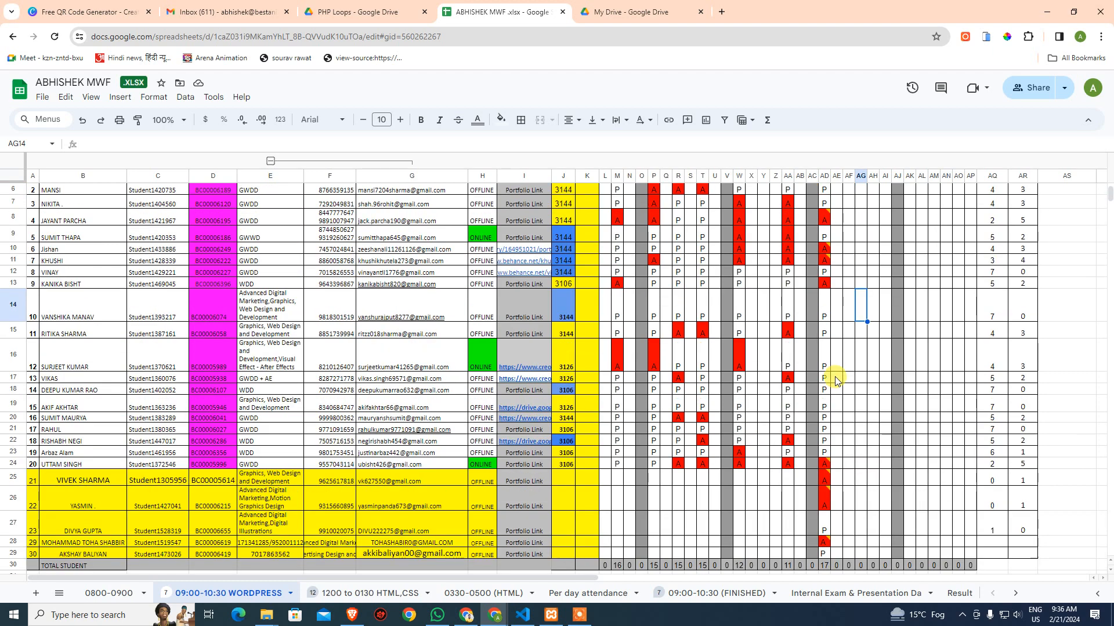
{"action": "scroll", "coordinate": [850, 371], "scroll_direction": "up", "scroll_amount": 2}
{"action": "left_click", "coordinate": [847, 248]}
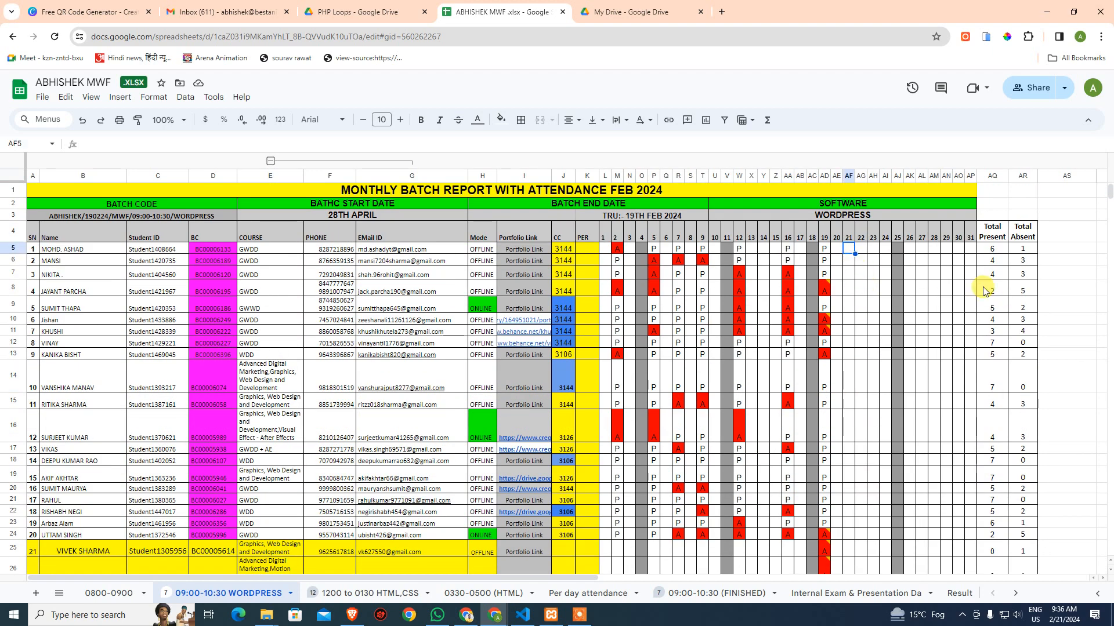
Enter day-21 marks in AF5–AF16: P, P, A, P, A, A, A, A, A, P, P, A
{"action": "type", "text": "P"}
{"action": "key", "text": "Return"}
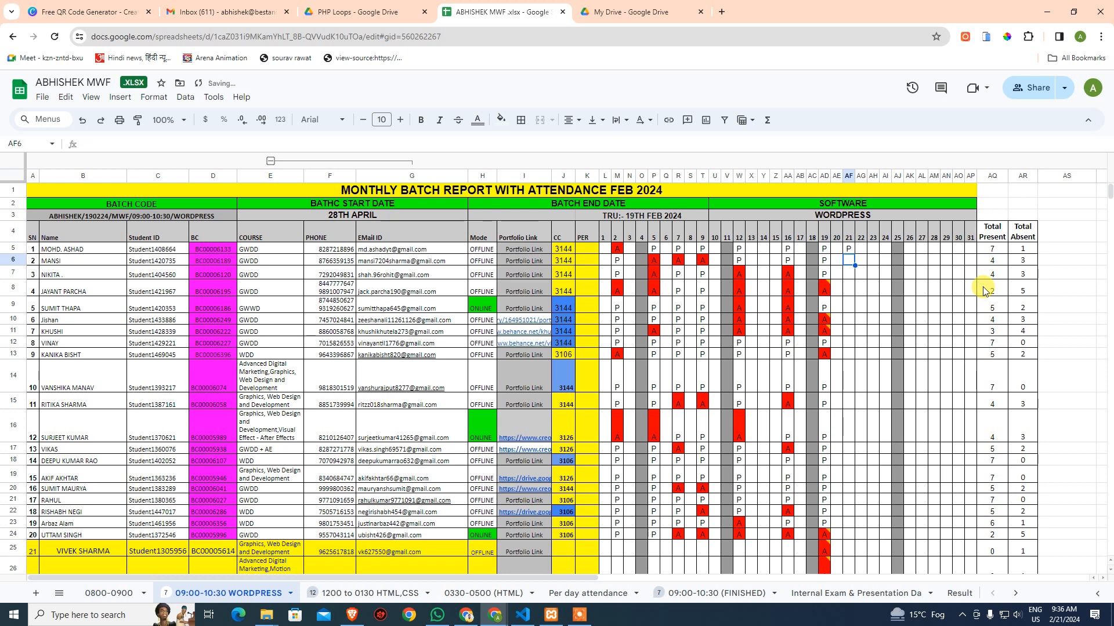
{"action": "type", "text": "P"}
{"action": "key", "text": "Return"}
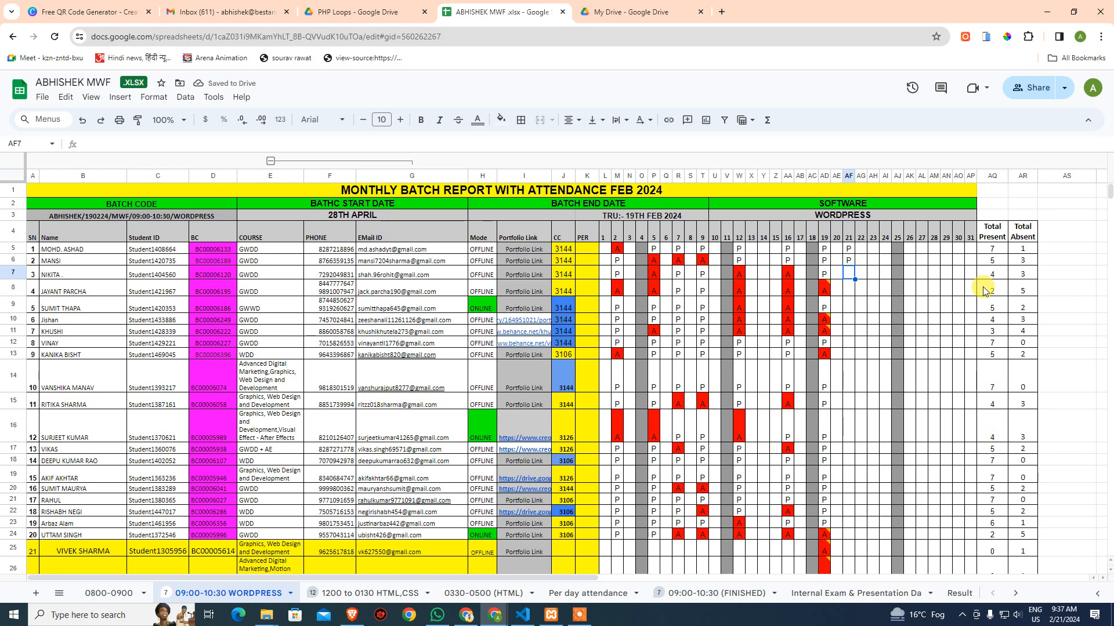
{"action": "type", "text": "A"}
{"action": "key", "text": "Return"}
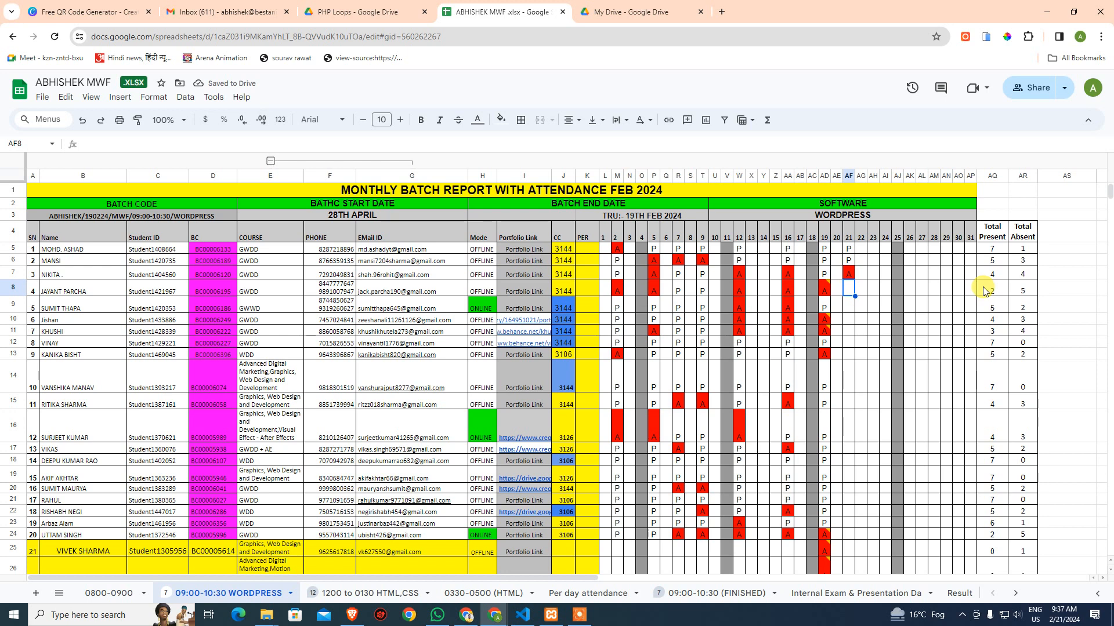
{"action": "type", "text": "P"}
{"action": "key", "text": "Return"}
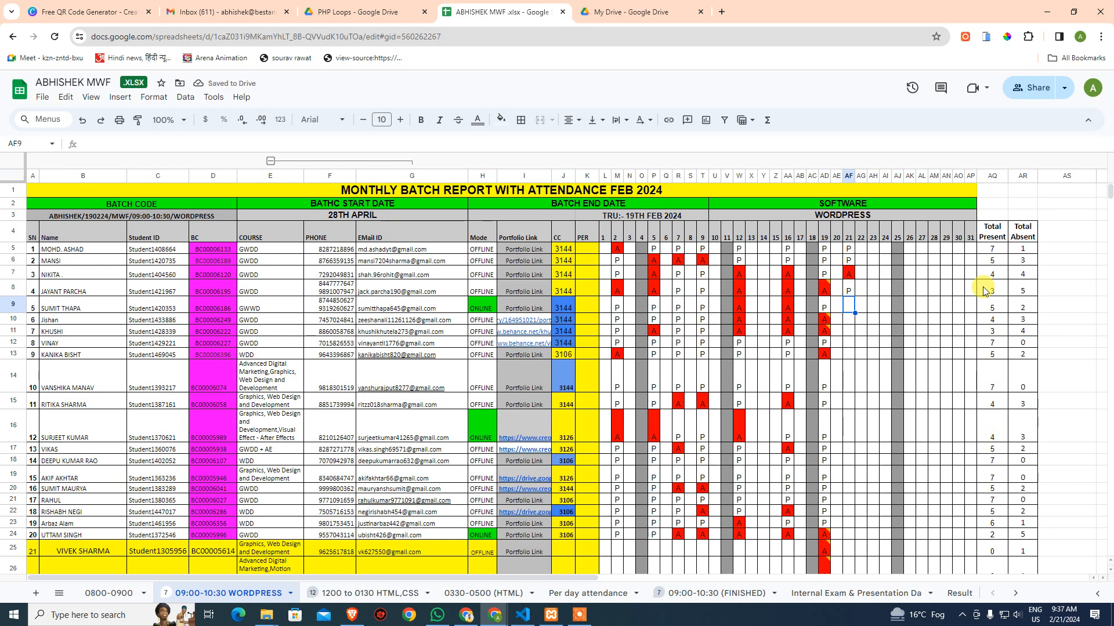
{"action": "type", "text": "A"}
{"action": "key", "text": "Return"}
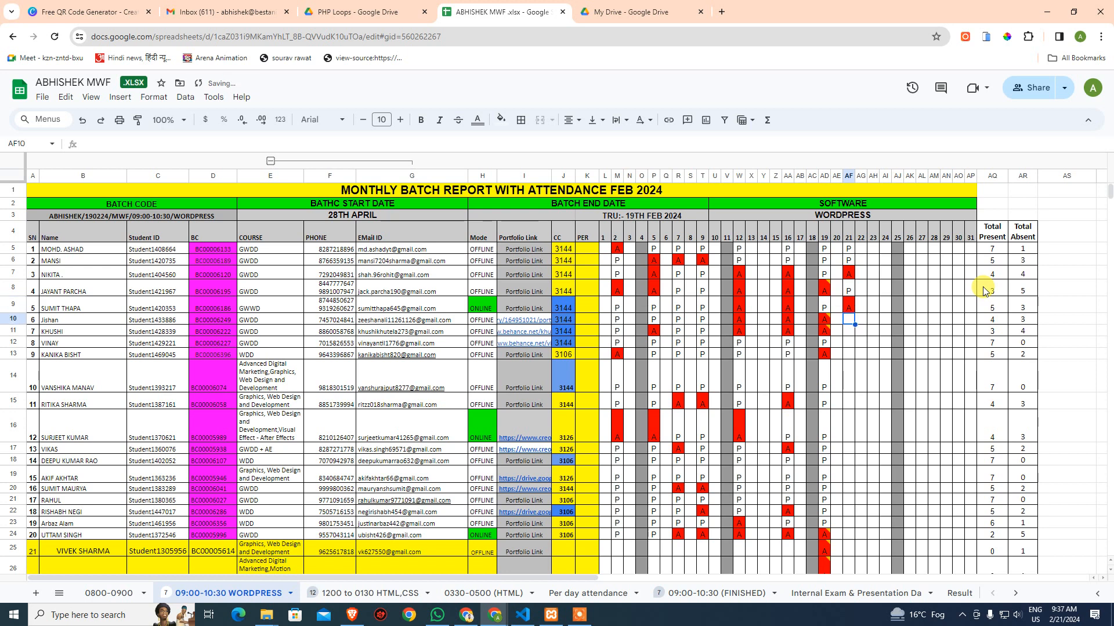
{"action": "type", "text": "A"}
{"action": "key", "text": "Return"}
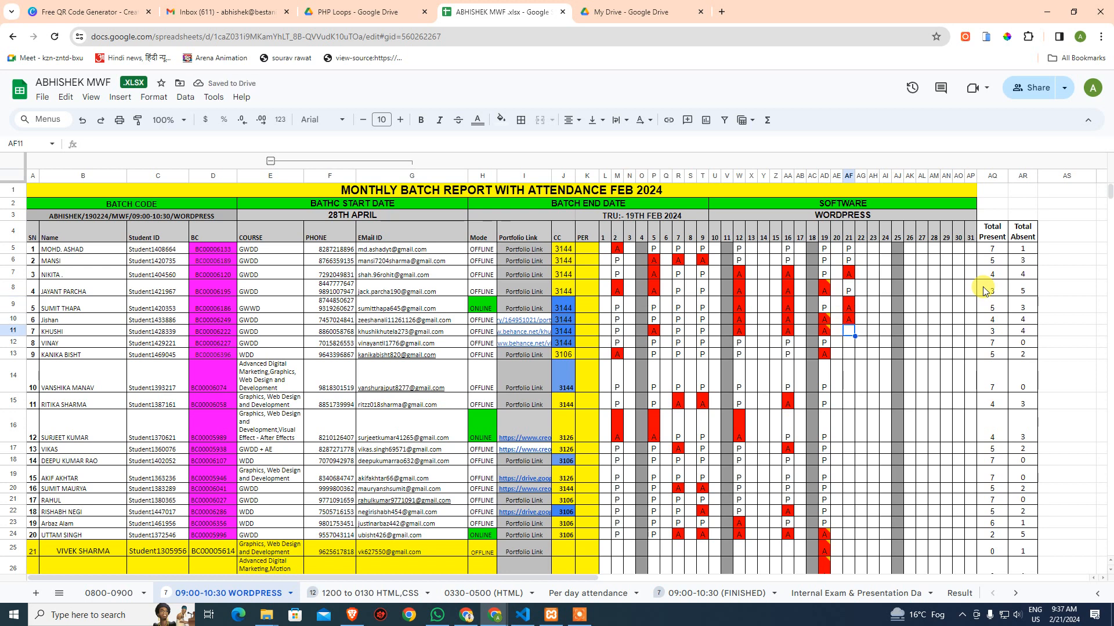
{"action": "type", "text": "A"}
{"action": "key", "text": "Return"}
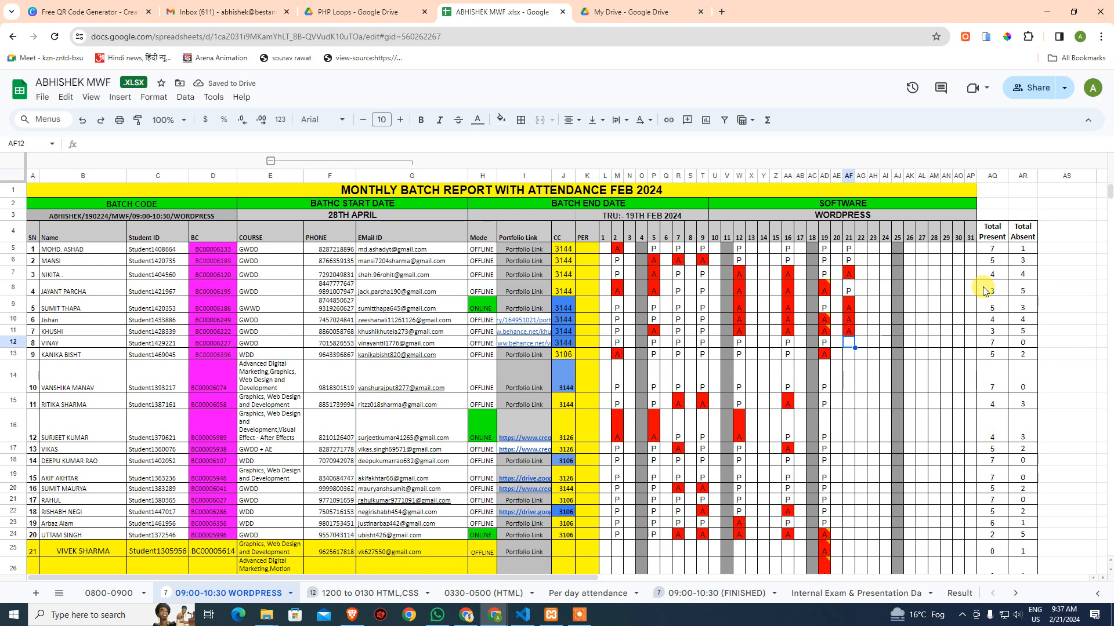
{"action": "type", "text": "A"}
{"action": "key", "text": "Return"}
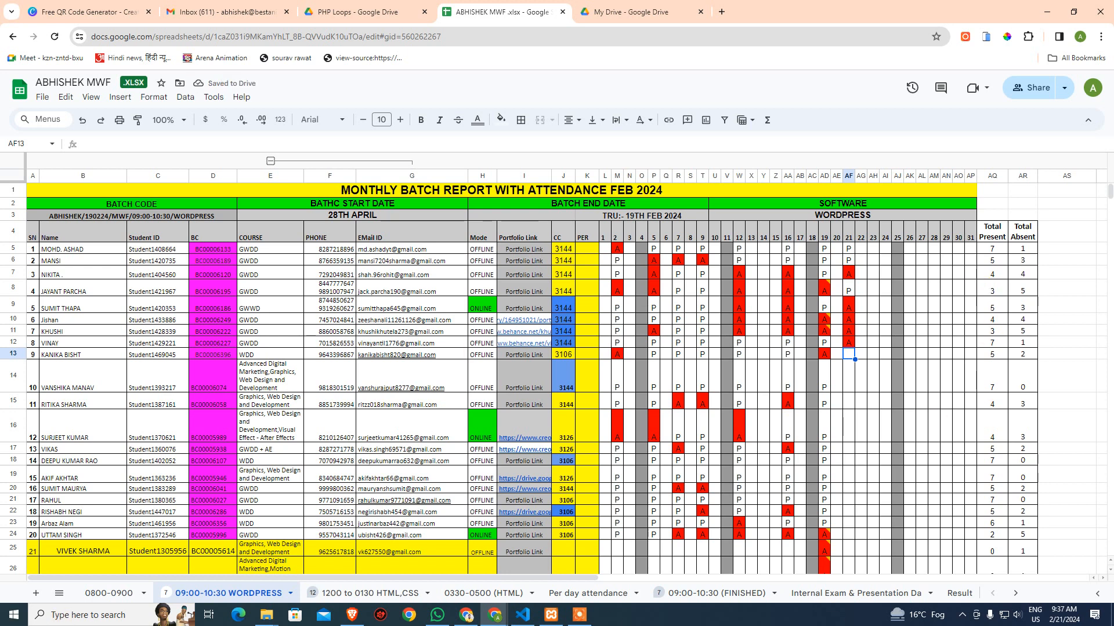
{"action": "type", "text": "A"}
{"action": "key", "text": "Return"}
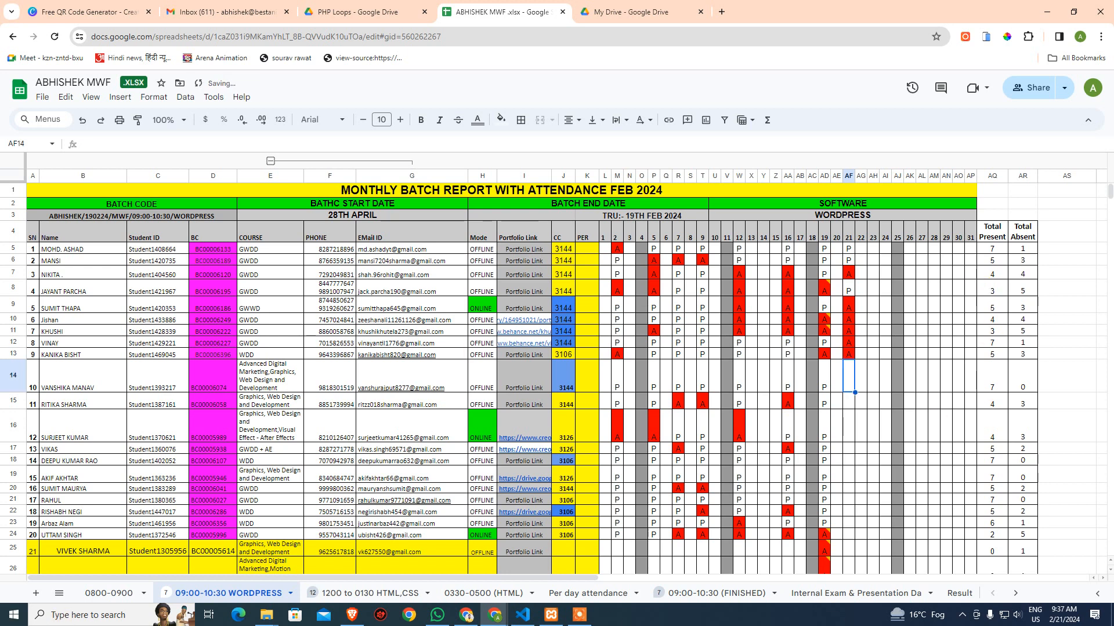
{"action": "type", "text": "P"}
{"action": "key", "text": "Return"}
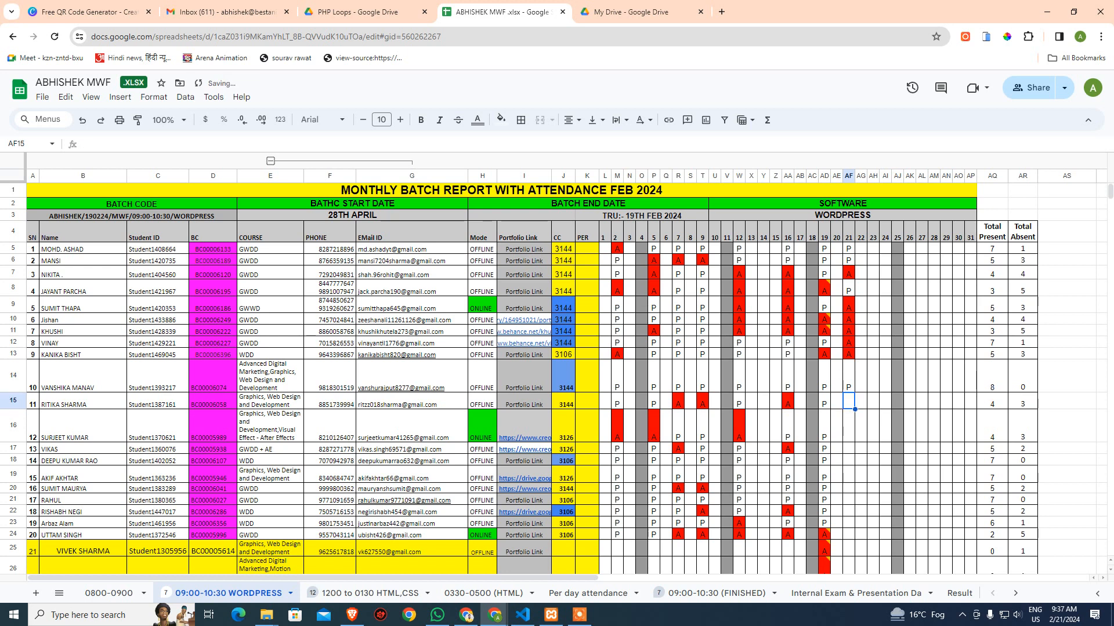
{"action": "type", "text": "P"}
{"action": "key", "text": "Return"}
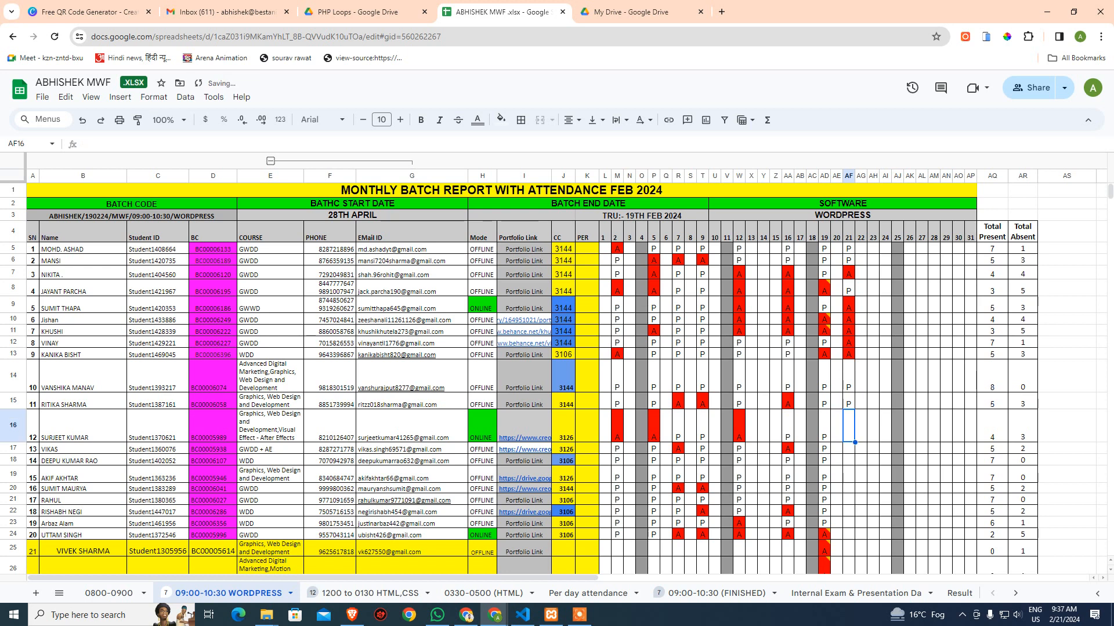
{"action": "type", "text": "A"}
{"action": "key", "text": "Return"}
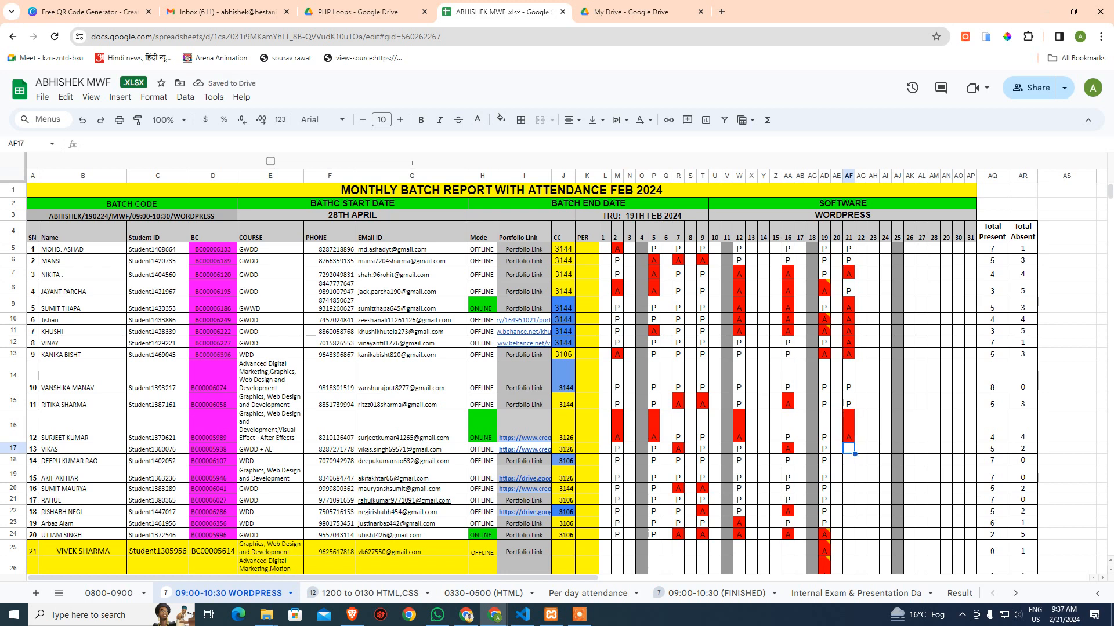
Correct AF16 to P, mark AF17–AF23 present and AF24–AF25 absent
{"action": "key", "text": "Up"}
{"action": "type", "text": "P"}
{"action": "key", "text": "Return"}
{"action": "type", "text": "P"}
{"action": "key", "text": "Return"}
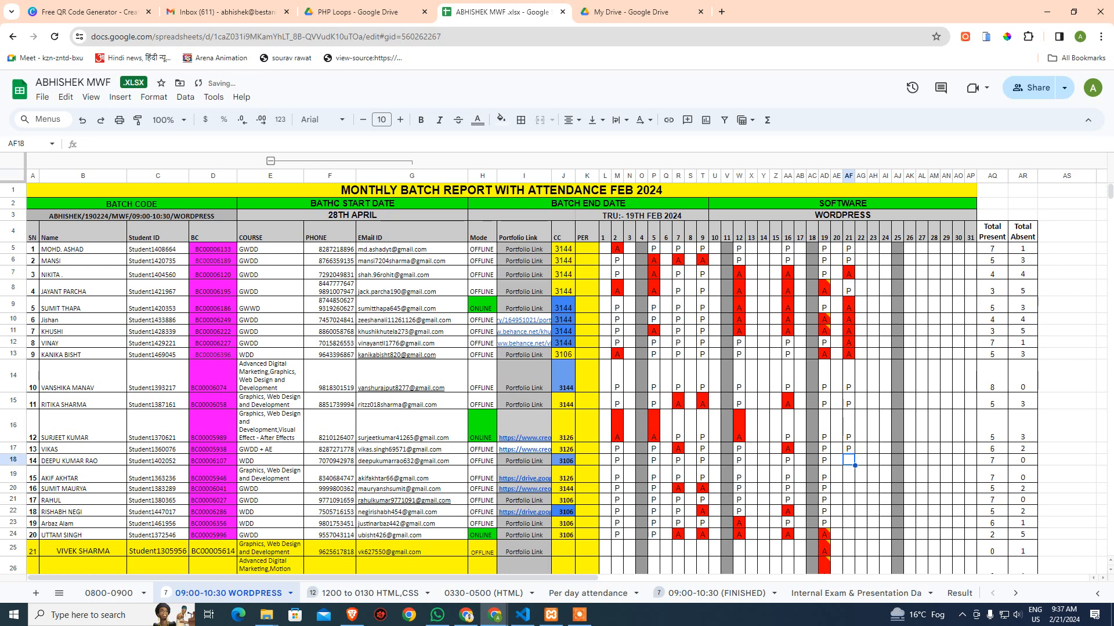
{"action": "type", "text": "P"}
{"action": "key", "text": "Return"}
{"action": "type", "text": "P"}
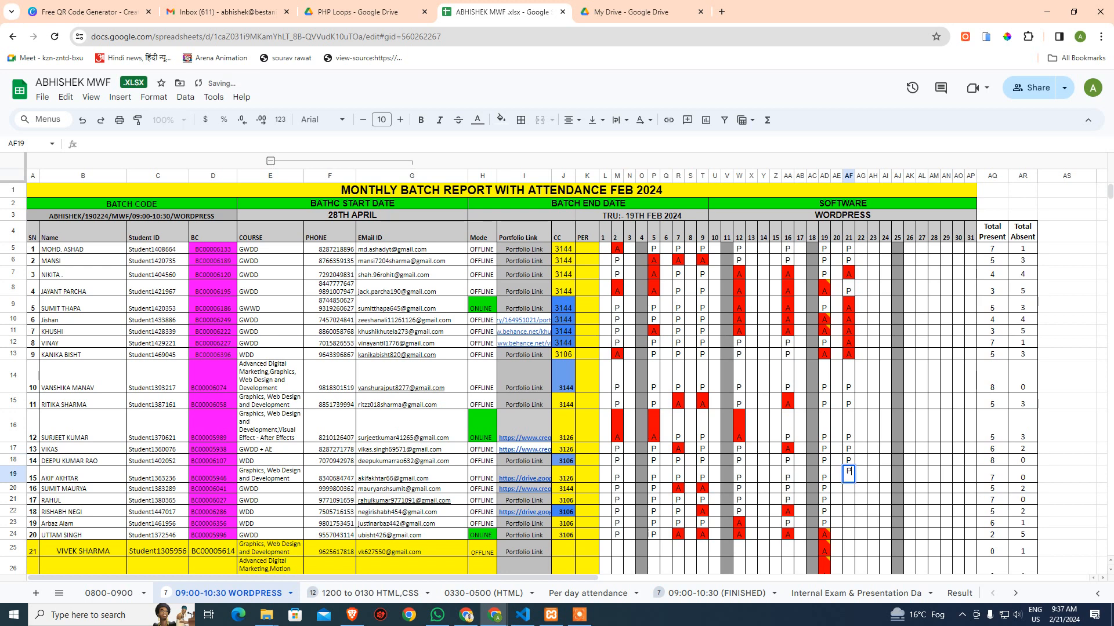
{"action": "key", "text": "Return"}
{"action": "type", "text": "P"}
{"action": "key", "text": "Return"}
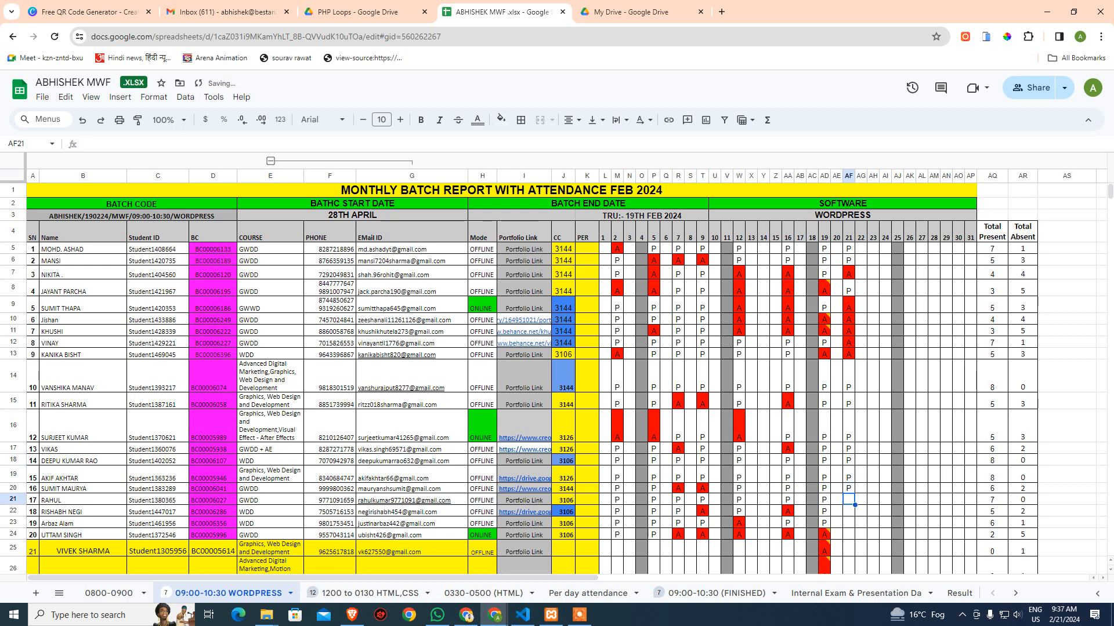
{"action": "type", "text": "P"}
{"action": "key", "text": "Return"}
{"action": "type", "text": "P"}
{"action": "key", "text": "Return"}
{"action": "type", "text": "P"}
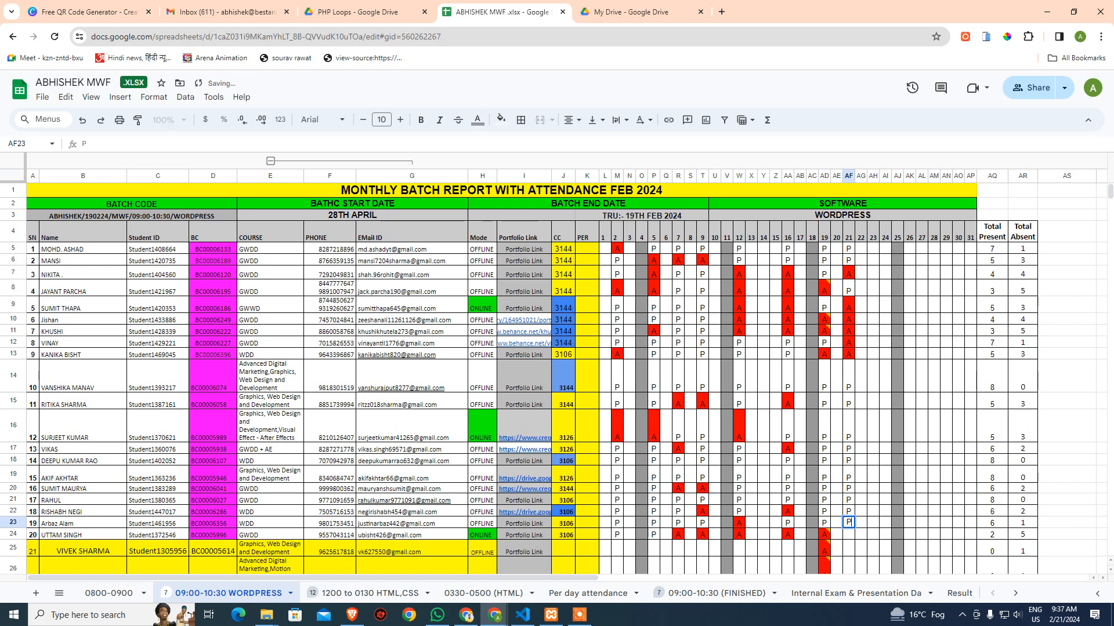
{"action": "key", "text": "Return"}
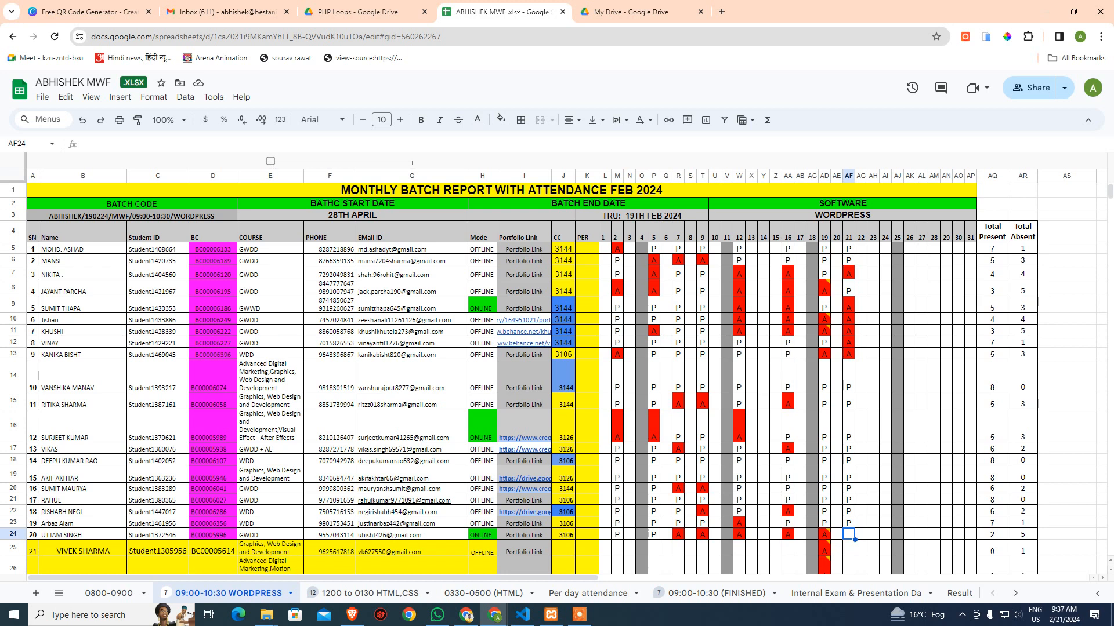
{"action": "type", "text": "A"}
{"action": "key", "text": "Return"}
{"action": "type", "text": "A"}
{"action": "key", "text": "Return"}
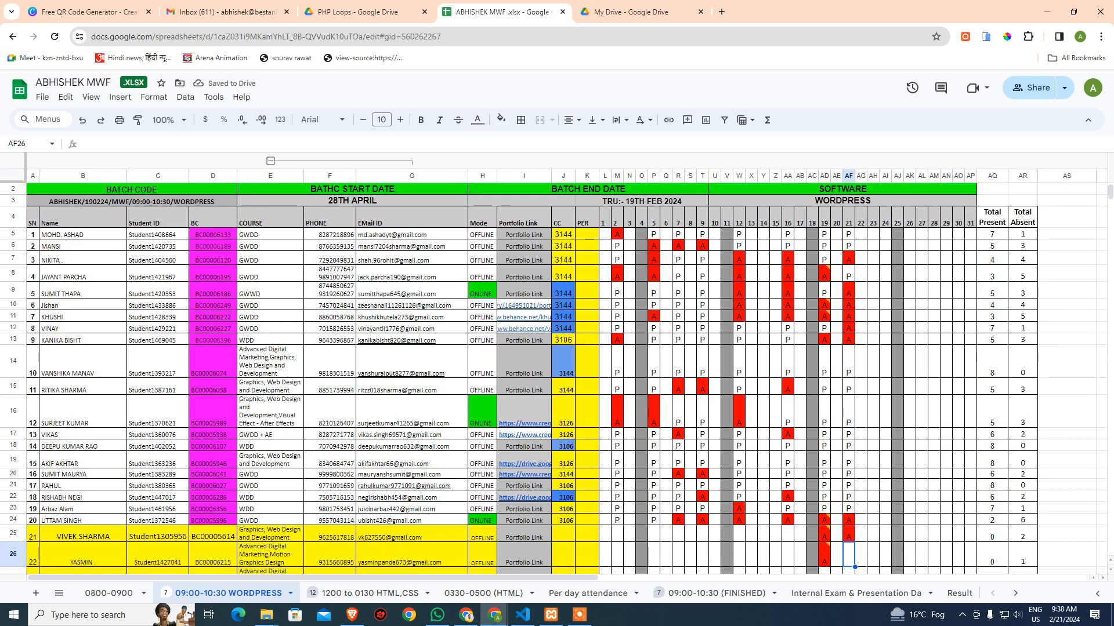
Mark AF26 and AF27 present and AF28 absent, then correct AF13 to P
{"action": "type", "text": "P"}
{"action": "key", "text": "Return"}
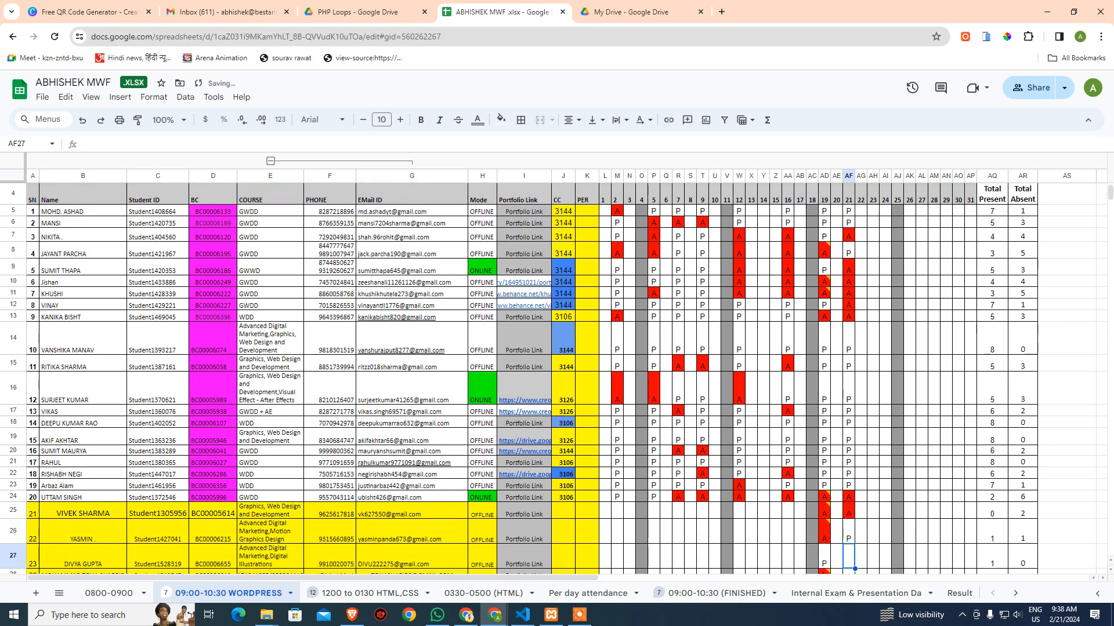
{"action": "type", "text": "P"}
{"action": "key", "text": "Return"}
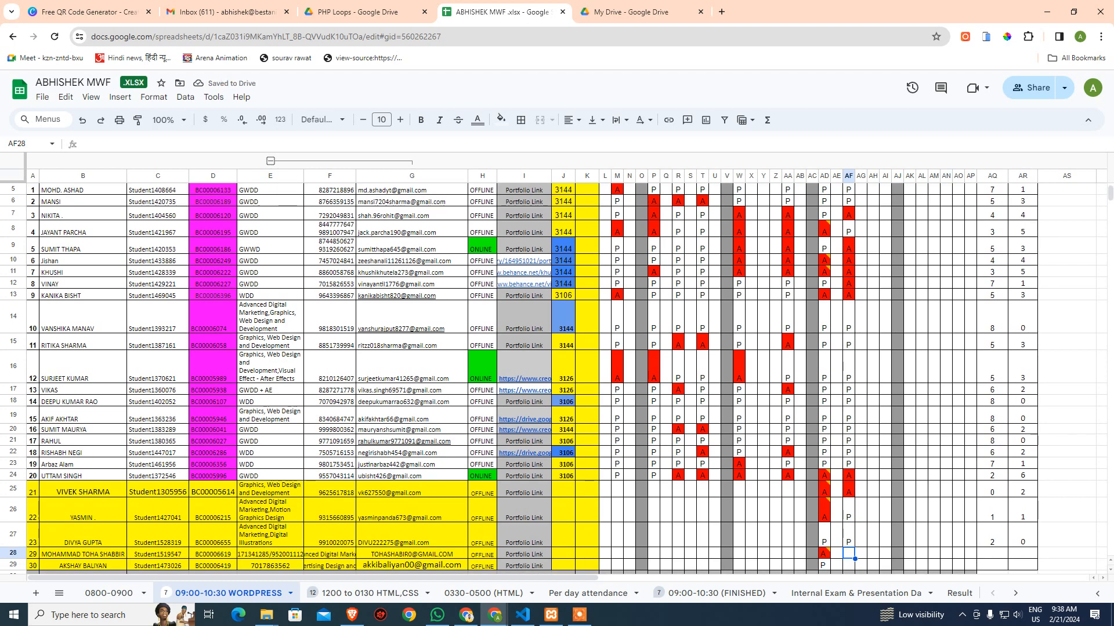
{"action": "type", "text": "A"}
{"action": "key", "text": "Return"}
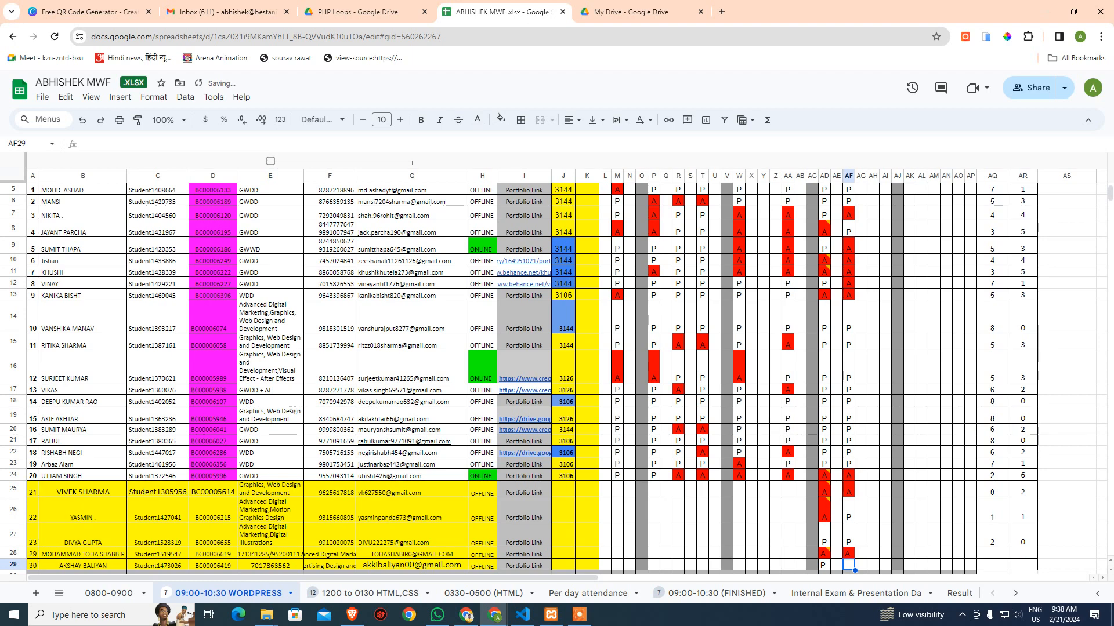
{"action": "key", "text": "Up"}
{"action": "key", "text": "Up"}
{"action": "key", "text": "Up"}
{"action": "key", "text": "Up"}
{"action": "key", "text": "Up"}
{"action": "key", "text": "Up"}
{"action": "key", "text": "Up"}
{"action": "key", "text": "Up"}
{"action": "key", "text": "Up"}
{"action": "key", "text": "Up"}
{"action": "key", "text": "Up"}
{"action": "key", "text": "Up"}
{"action": "key", "text": "Up"}
{"action": "key", "text": "Up"}
{"action": "key", "text": "Up"}
{"action": "key", "text": "Up"}
{"action": "key", "text": "Up"}
{"action": "key", "text": "Up"}
{"action": "key", "text": "Up"}
{"action": "key", "text": "Up"}
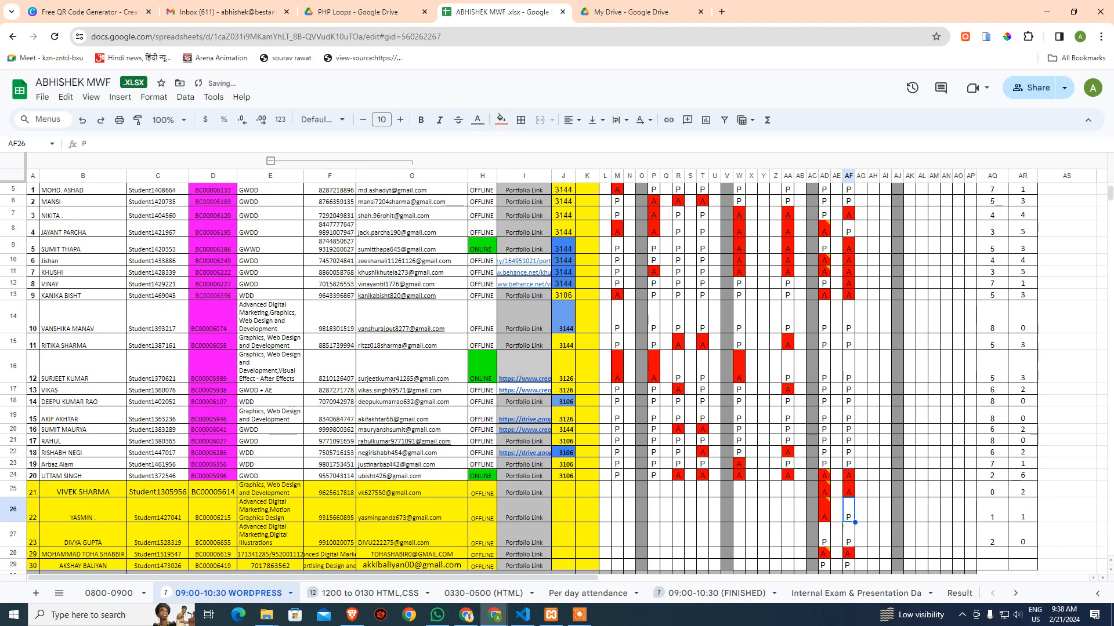
{"action": "key", "text": "Down"}
{"action": "key", "text": "Down"}
{"action": "key", "text": "Down"}
{"action": "key", "text": "Down"}
{"action": "key", "text": "Down"}
{"action": "key", "text": "Down"}
{"action": "key", "text": "Down"}
{"action": "key", "text": "Down"}
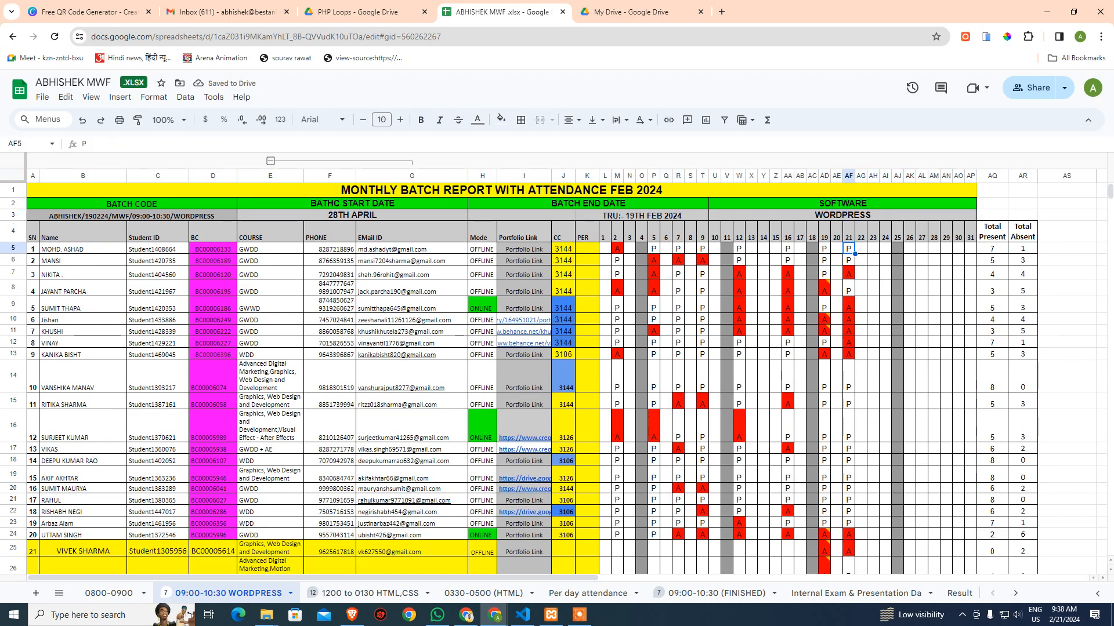
{"action": "key", "text": "Down"}
{"action": "key", "text": "Down"}
{"action": "key", "text": "Down"}
{"action": "key", "text": "Down"}
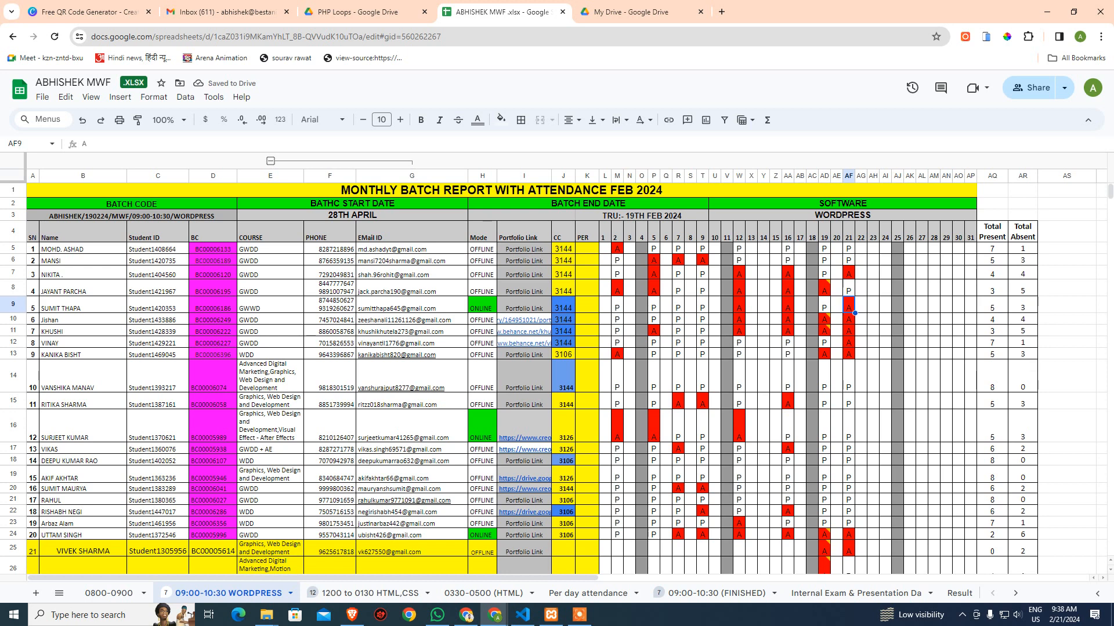
{"action": "type", "text": "P"}
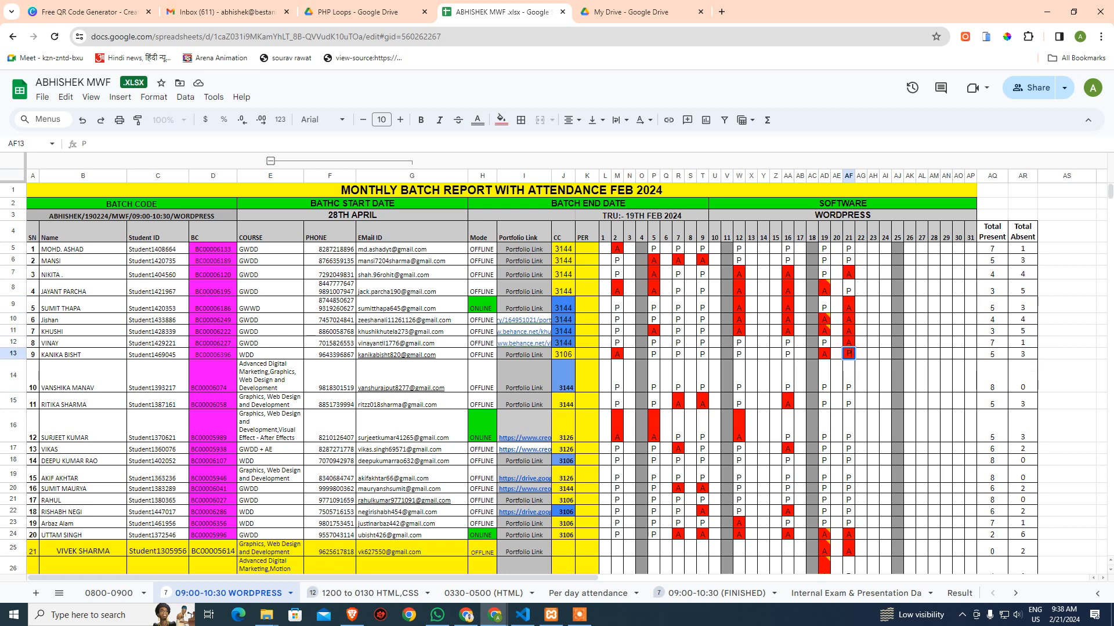
{"action": "key", "text": "Up"}
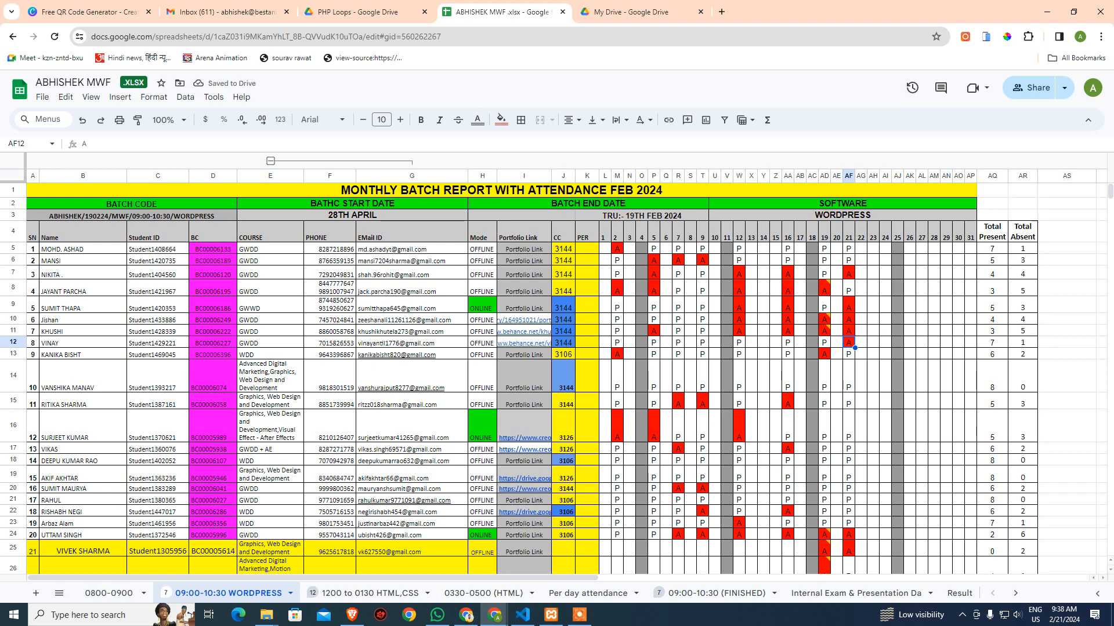
Inspect the =SUMPRODUCT count formula in AF30 unchanged, then switch to the My Drive tab
{"action": "left_click", "coordinate": [943, 460]}
{"action": "scroll", "coordinate": [941, 460], "scroll_direction": "down", "scroll_amount": 5}
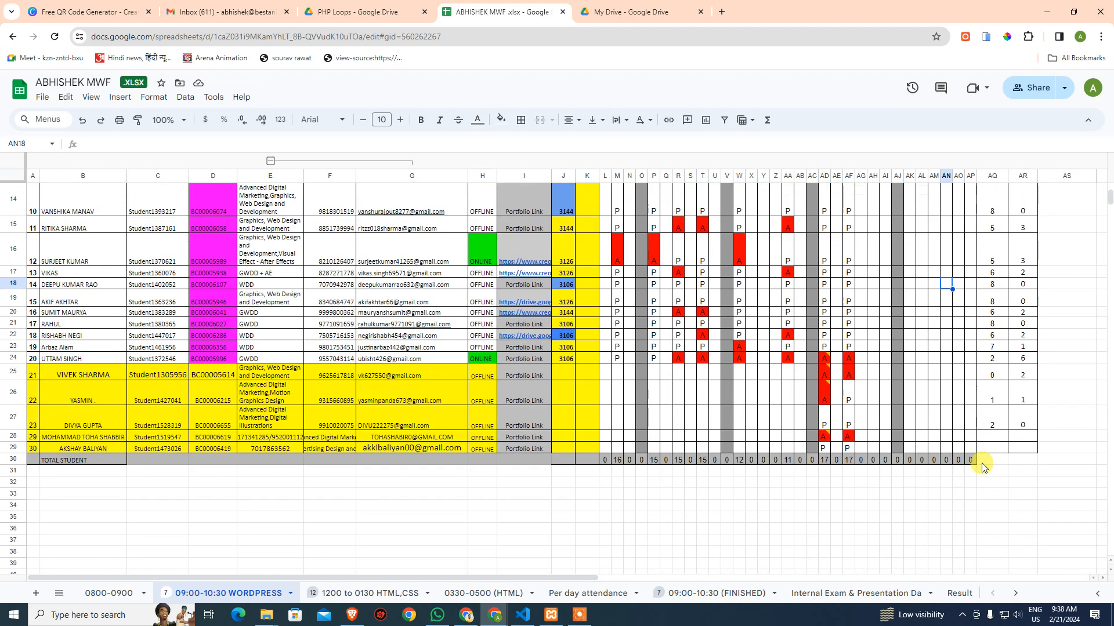
{"action": "scroll", "coordinate": [941, 460], "scroll_direction": "up", "scroll_amount": 1}
{"action": "scroll", "coordinate": [940, 460], "scroll_direction": "up", "scroll_amount": 5}
{"action": "left_click", "coordinate": [939, 455]}
{"action": "scroll", "coordinate": [656, 304], "scroll_direction": "down", "scroll_amount": 5}
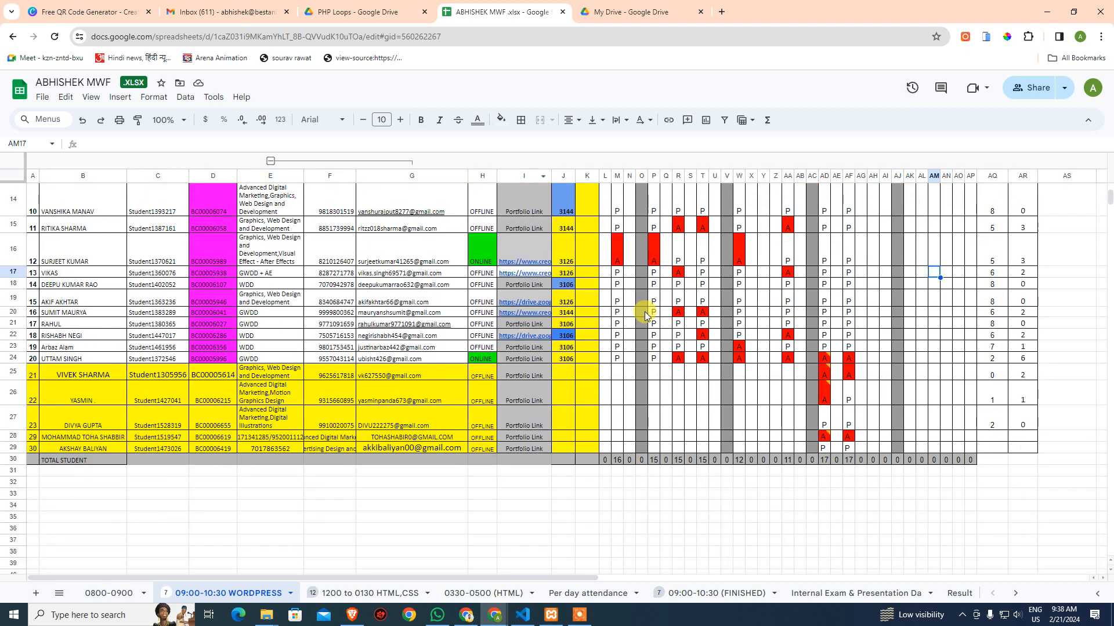
{"action": "scroll", "coordinate": [666, 394], "scroll_direction": "up", "scroll_amount": 3}
{"action": "double_click", "coordinate": [849, 564]}
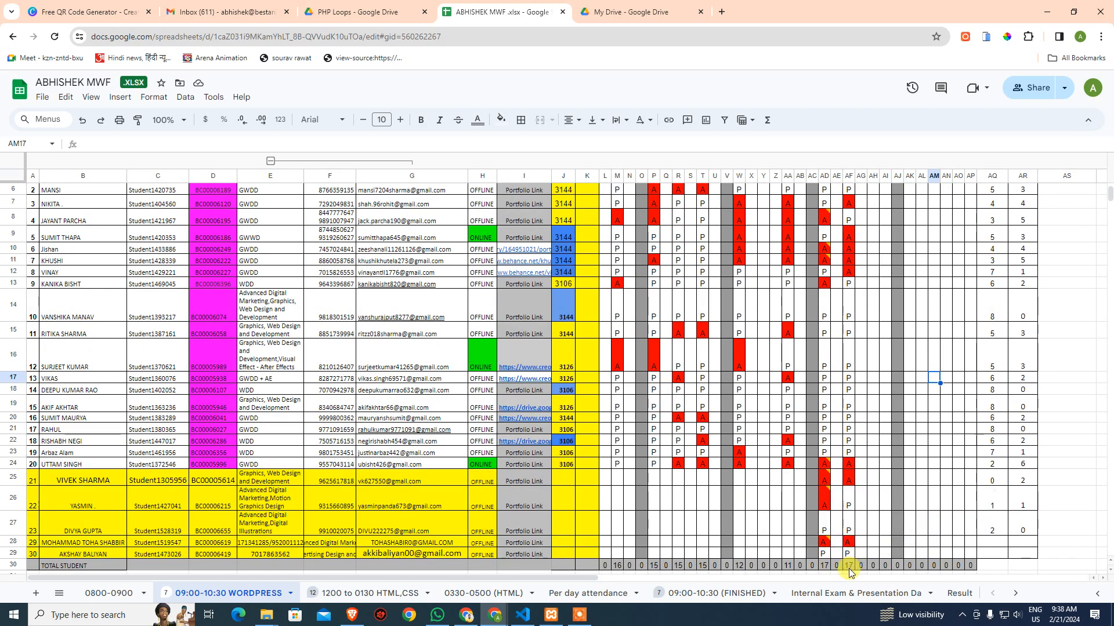
{"action": "scroll", "coordinate": [940, 464], "scroll_direction": "up", "scroll_amount": 3}
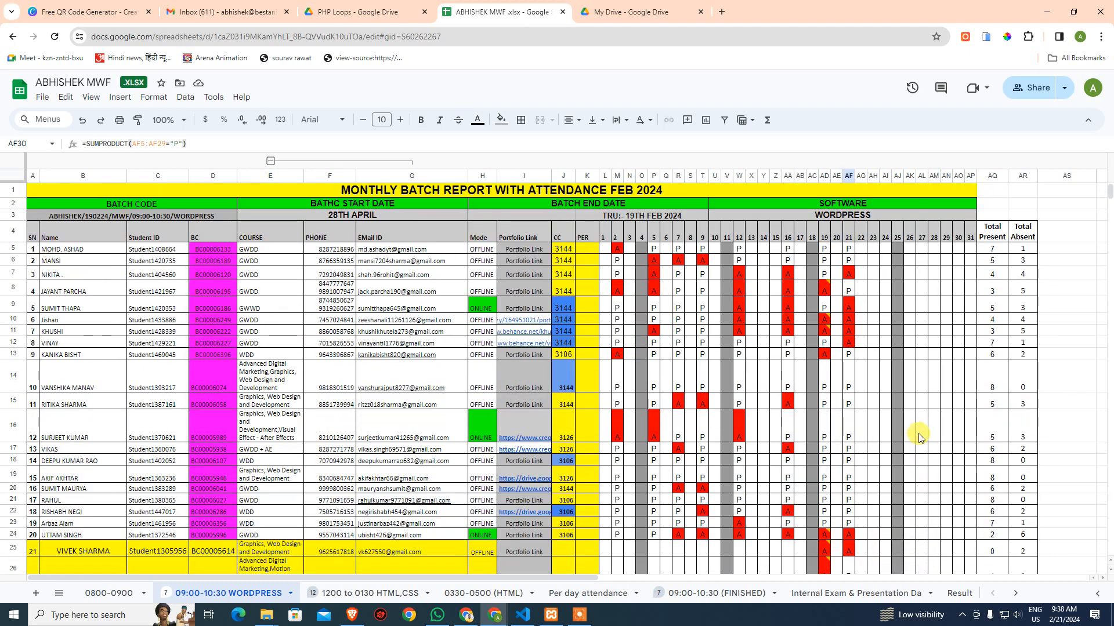
{"action": "left_click", "coordinate": [927, 418]}
{"action": "left_click", "coordinate": [604, 11]}
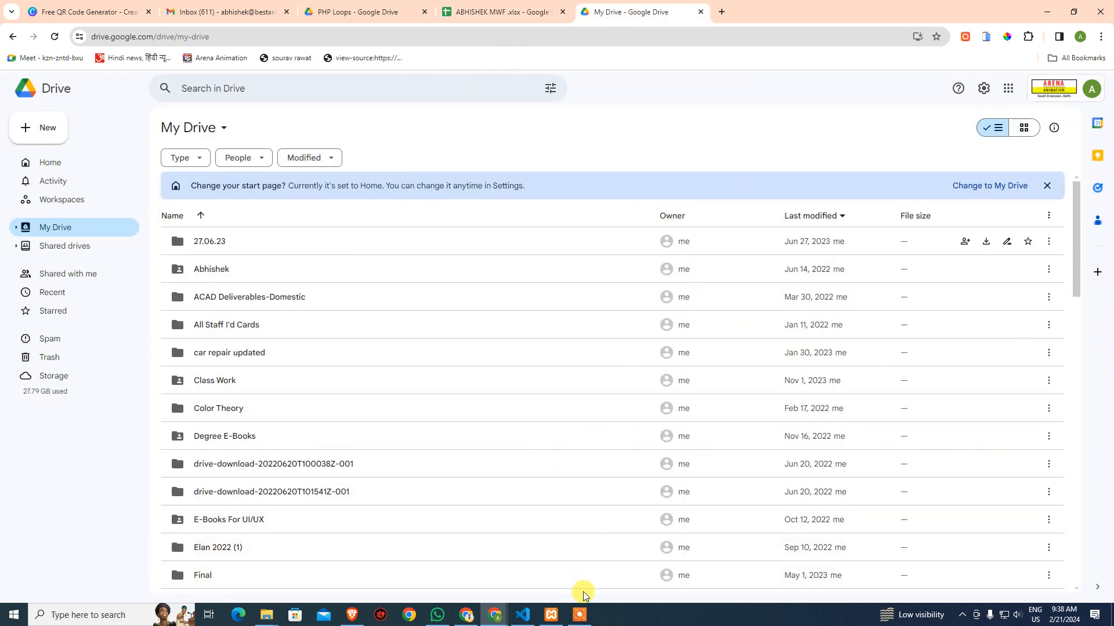
Centre the XAMPP Control Panel, start MySQL on port 3306, and open its phpMyAdmin admin page
{"action": "left_click", "coordinate": [552, 616]}
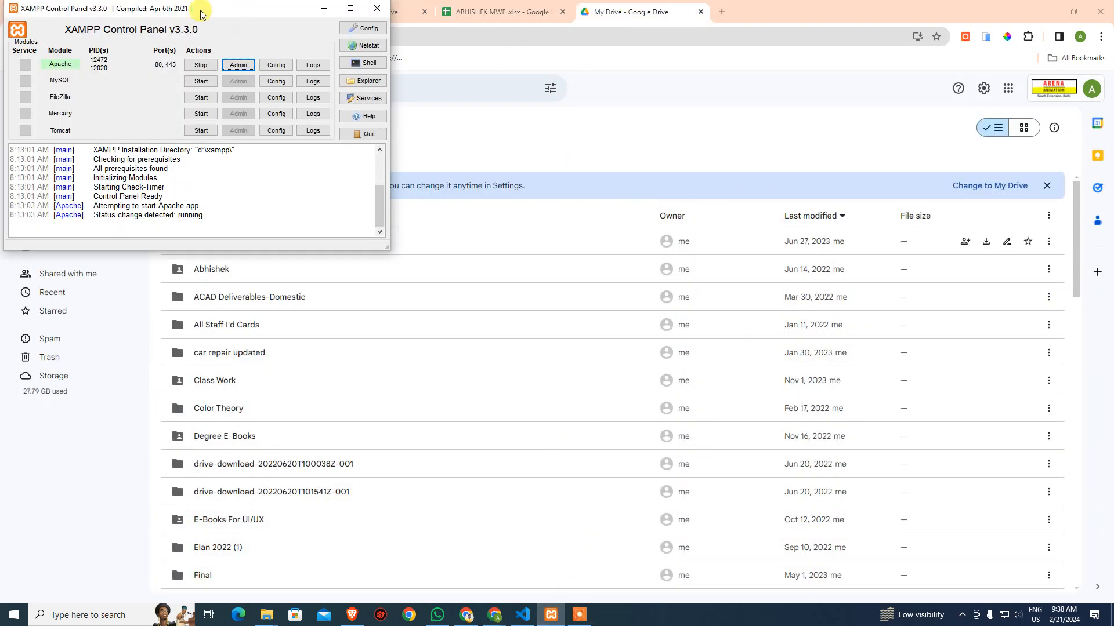
{"action": "left_click_drag", "start_coordinate": [209, 12], "coordinate": [604, 124]}
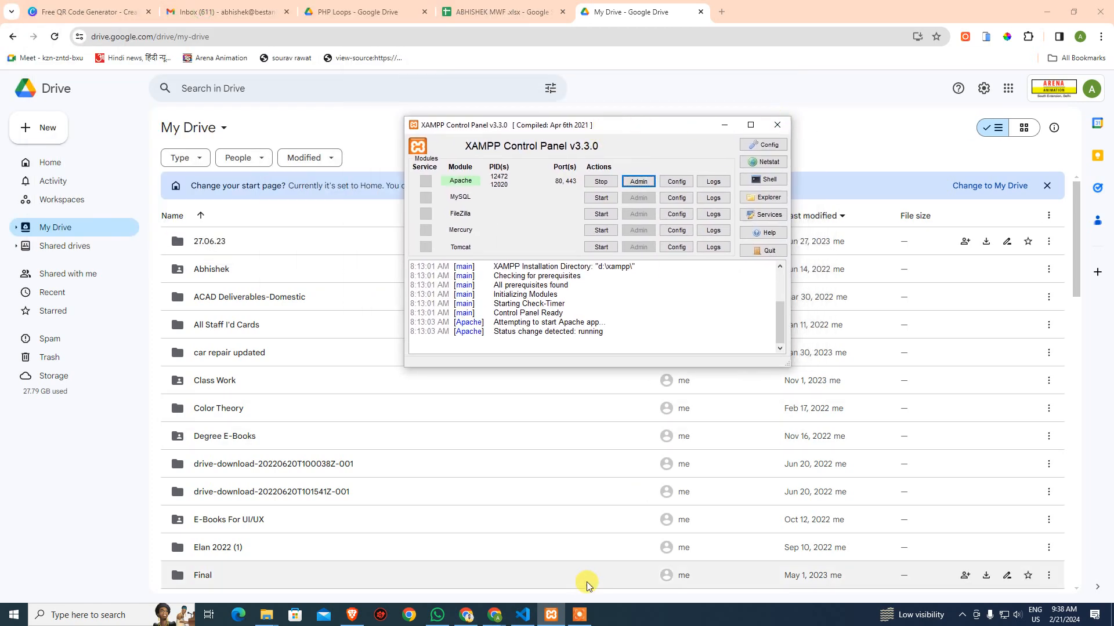
{"action": "left_click", "coordinate": [580, 615]}
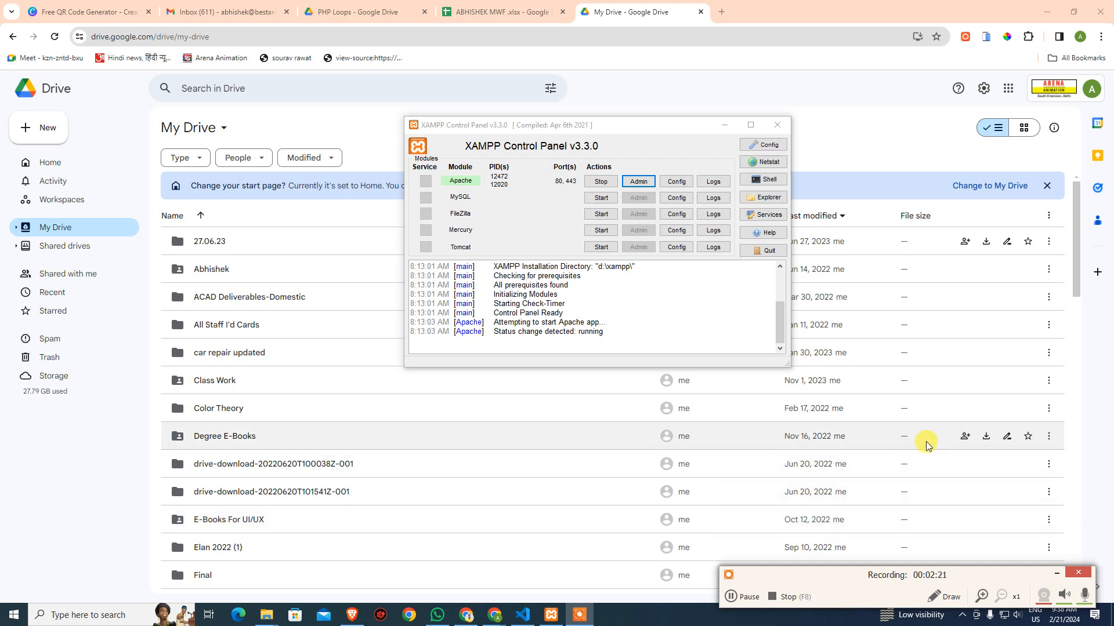
{"action": "left_click", "coordinate": [1051, 575]}
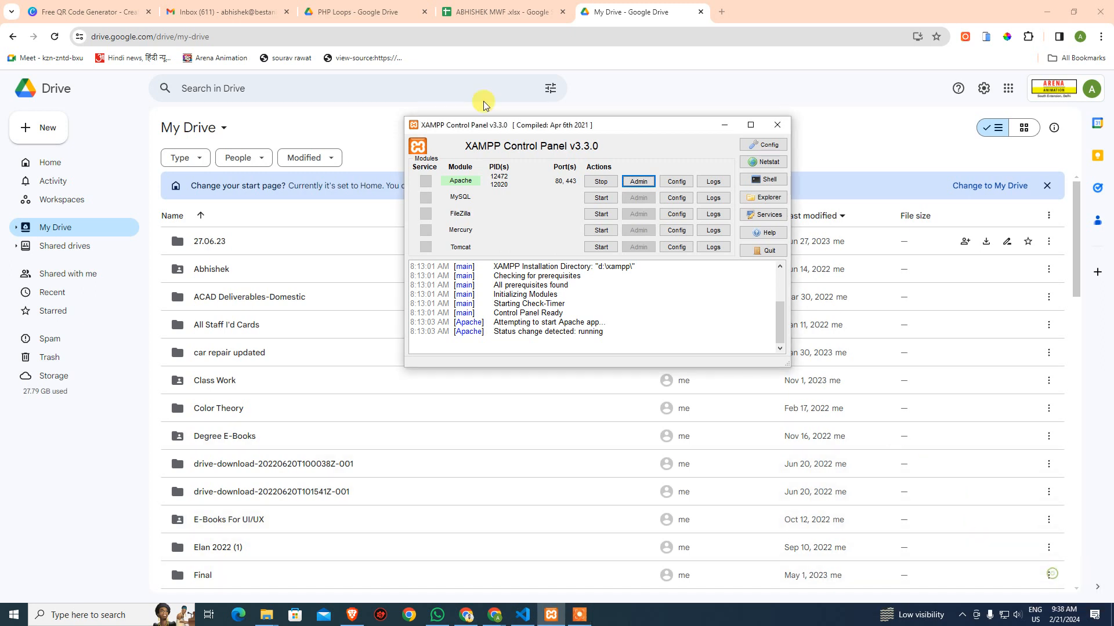
{"action": "left_click", "coordinate": [601, 197]}
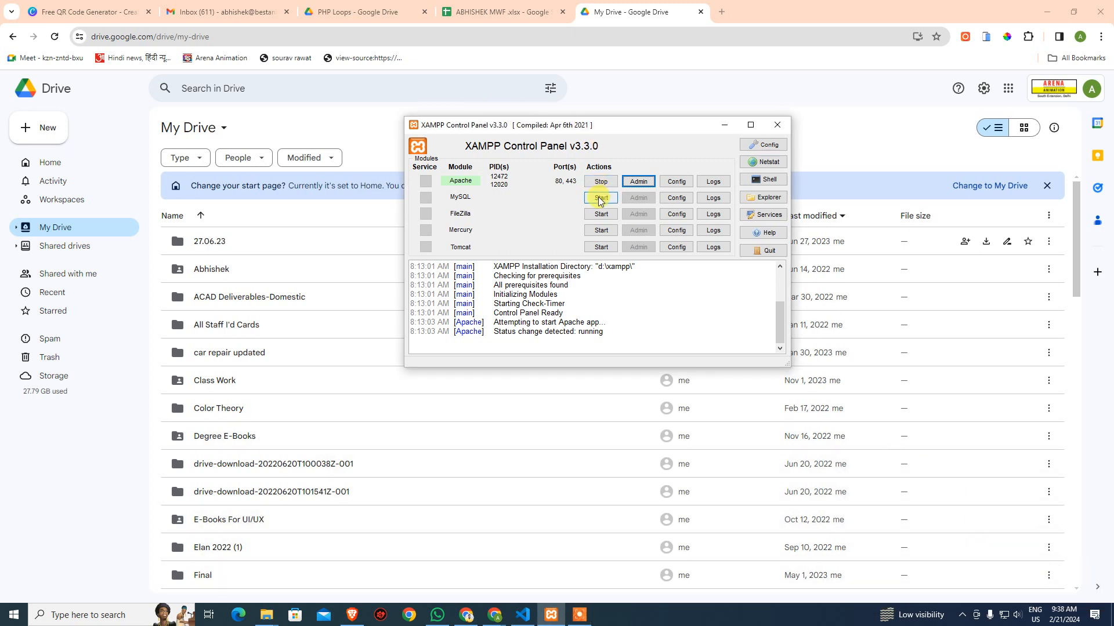
{"action": "left_click", "coordinate": [637, 198]}
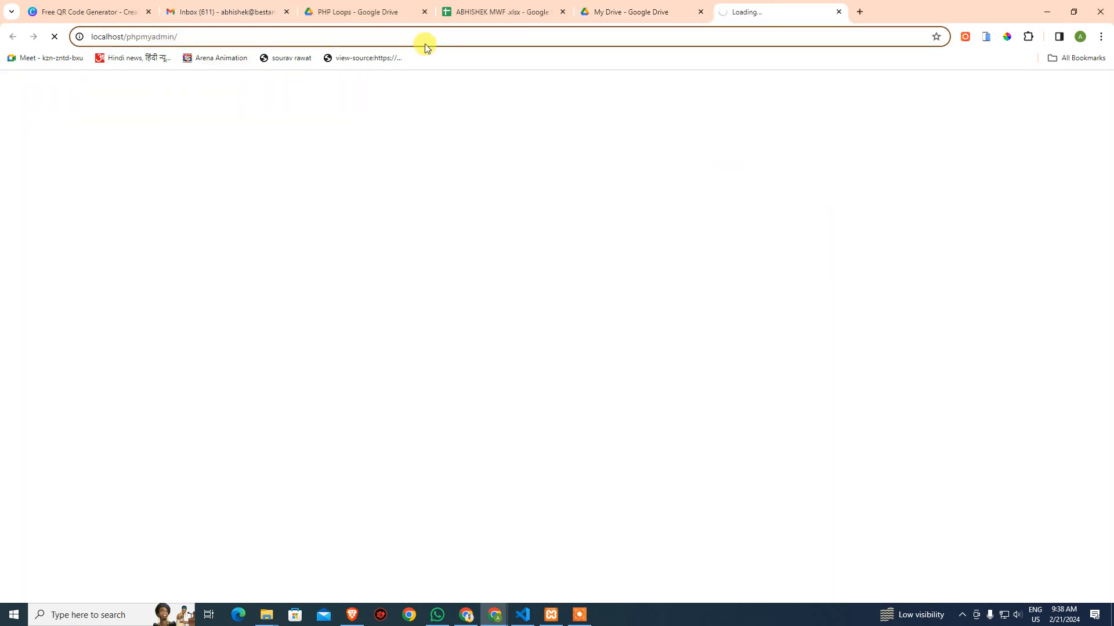
Replace phpmyadmin in the address to load localhost/wordpress, then return to the ABHISHEK MWF sheet
{"action": "key", "text": "ctrl+shift+Left"}
{"action": "key", "text": "BackSpace"}
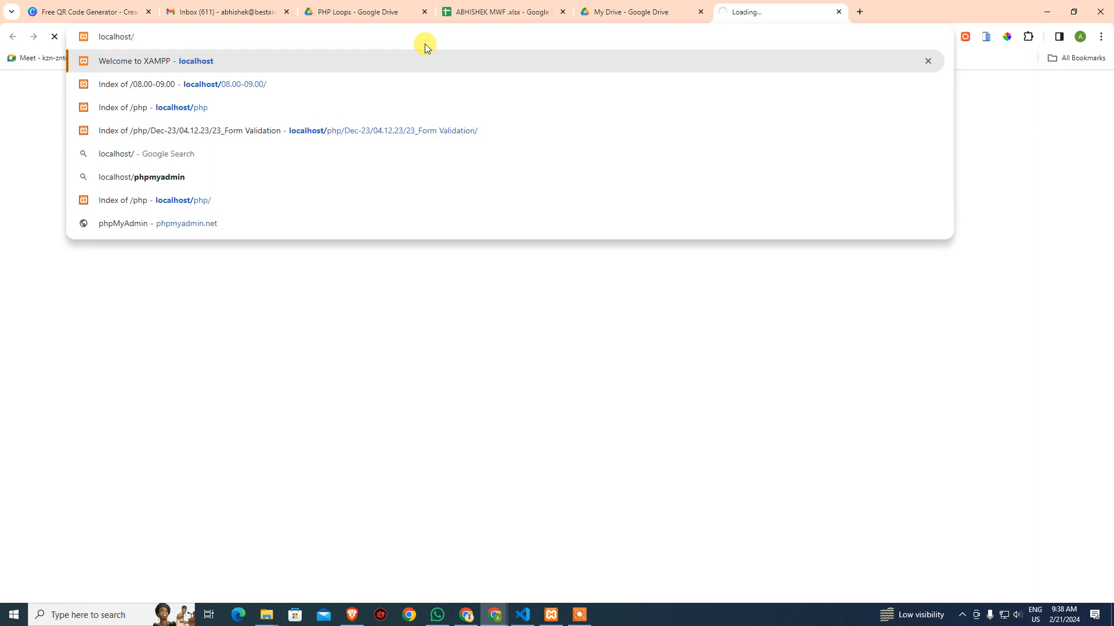
{"action": "type", "text": "W"}
{"action": "key", "text": "BackSpace"}
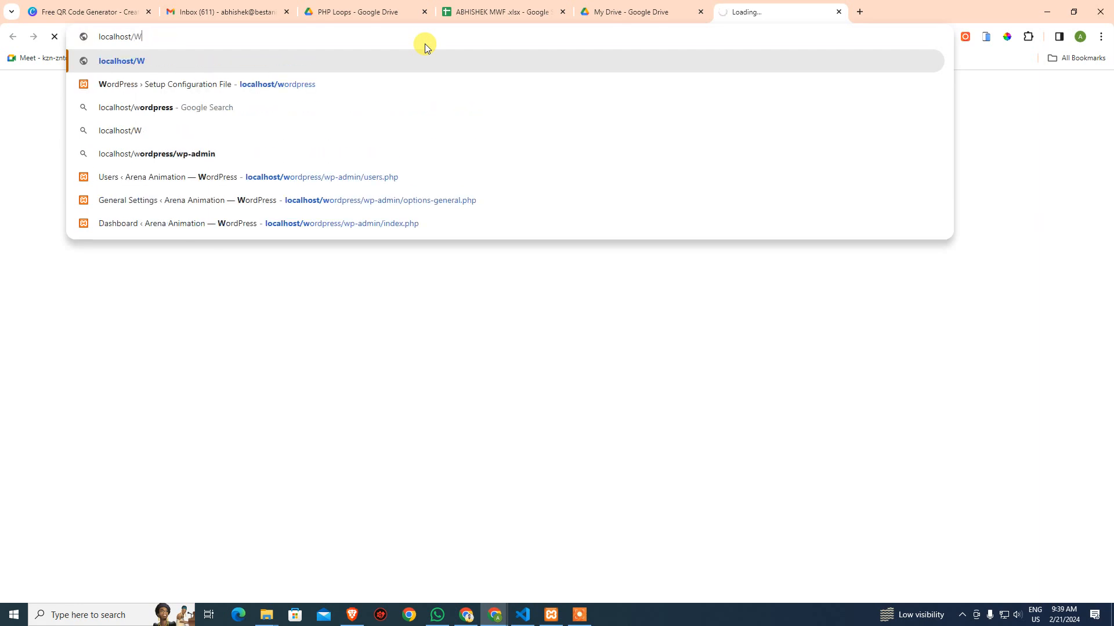
{"action": "key", "text": "Down"}
{"action": "key", "text": "Return"}
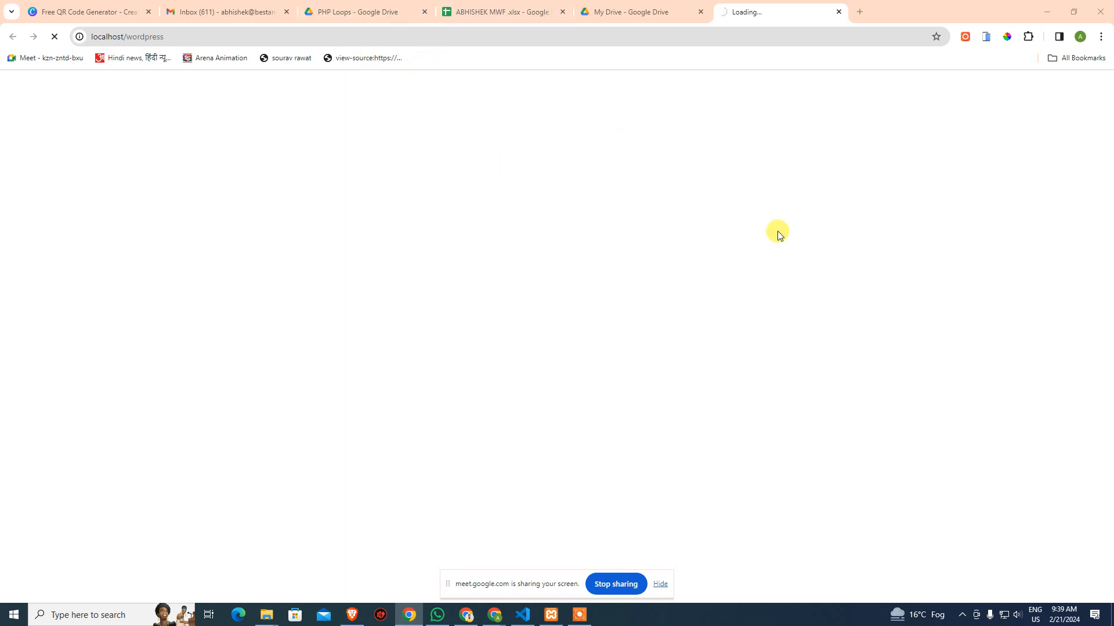
{"action": "left_click", "coordinate": [528, 12]}
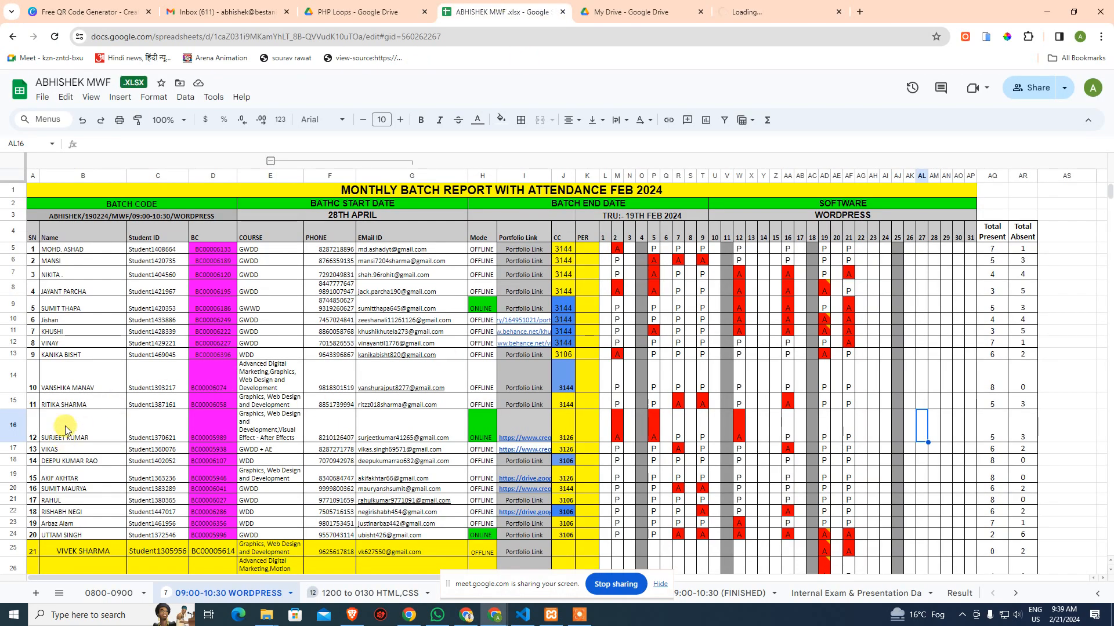
Change AF10's absent mark to an uppercase P
{"action": "scroll", "coordinate": [76, 363], "scroll_direction": "down", "scroll_amount": 2}
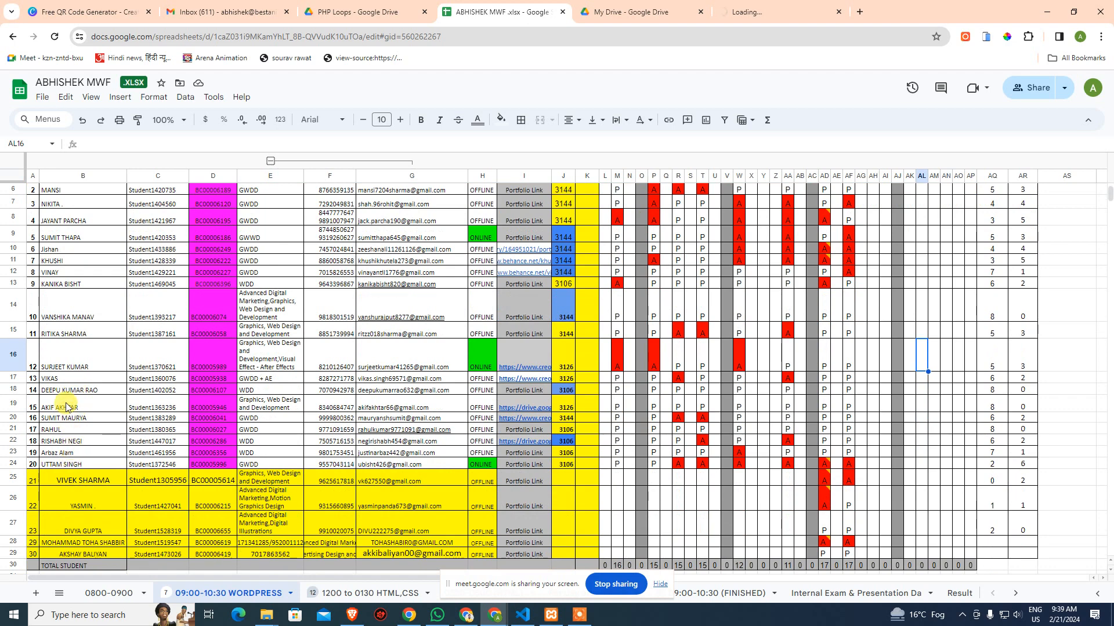
{"action": "left_click_drag", "start_coordinate": [69, 250], "coordinate": [848, 246]}
{"action": "left_click", "coordinate": [848, 247]}
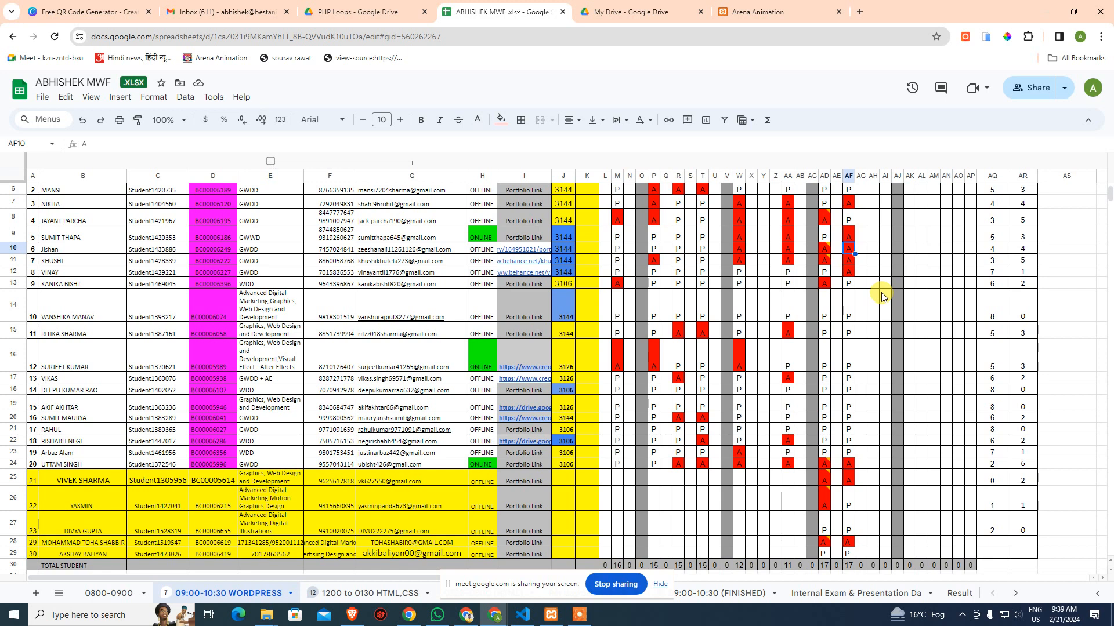
{"action": "type", "text": "p"}
{"action": "key", "text": "Return"}
{"action": "key", "text": "Up"}
{"action": "type", "text": "P"}
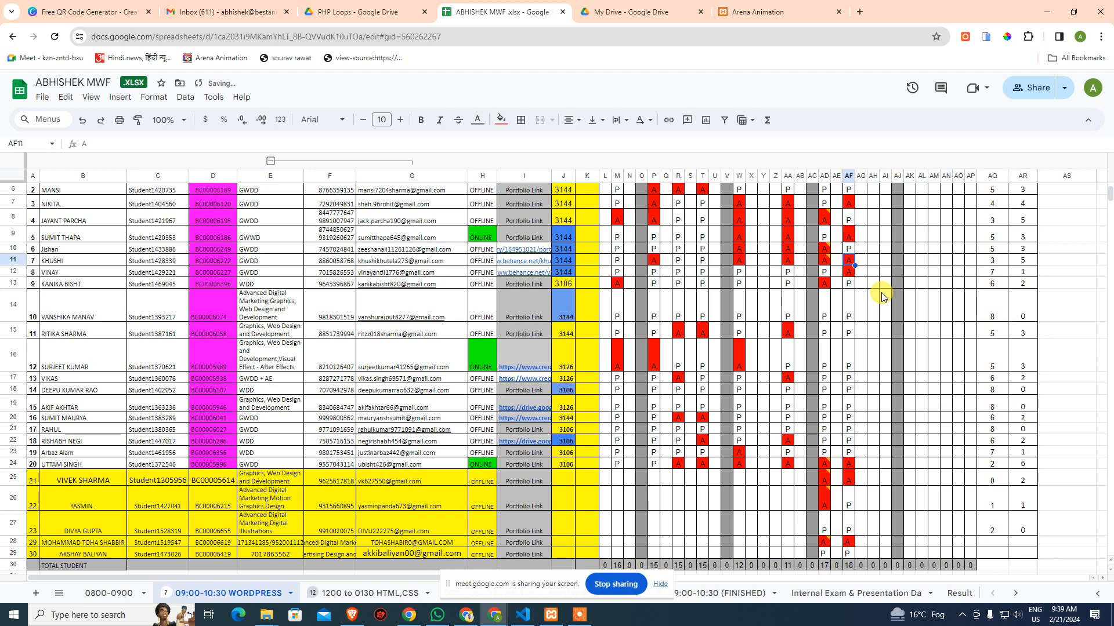
{"action": "key", "text": "Return"}
Change AF9 and AF11 from A to P
{"action": "key", "text": "Up"}
{"action": "key", "text": "Up"}
{"action": "key", "text": "Up"}
{"action": "key", "text": "Up"}
{"action": "key", "text": "Up"}
{"action": "key", "text": "Up"}
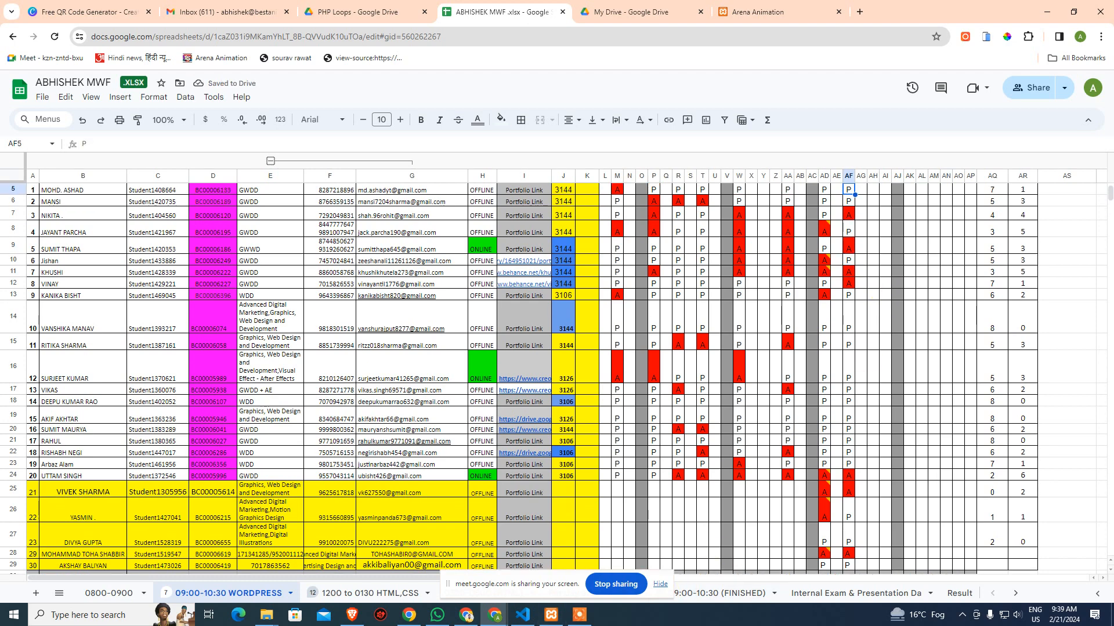
{"action": "key", "text": "Up"}
{"action": "key", "text": "Up"}
{"action": "key", "text": "Up"}
{"action": "key", "text": "Down"}
{"action": "key", "text": "Down"}
{"action": "key", "text": "Down"}
{"action": "key", "text": "Down"}
{"action": "key", "text": "Down"}
{"action": "key", "text": "Down"}
{"action": "key", "text": "Down"}
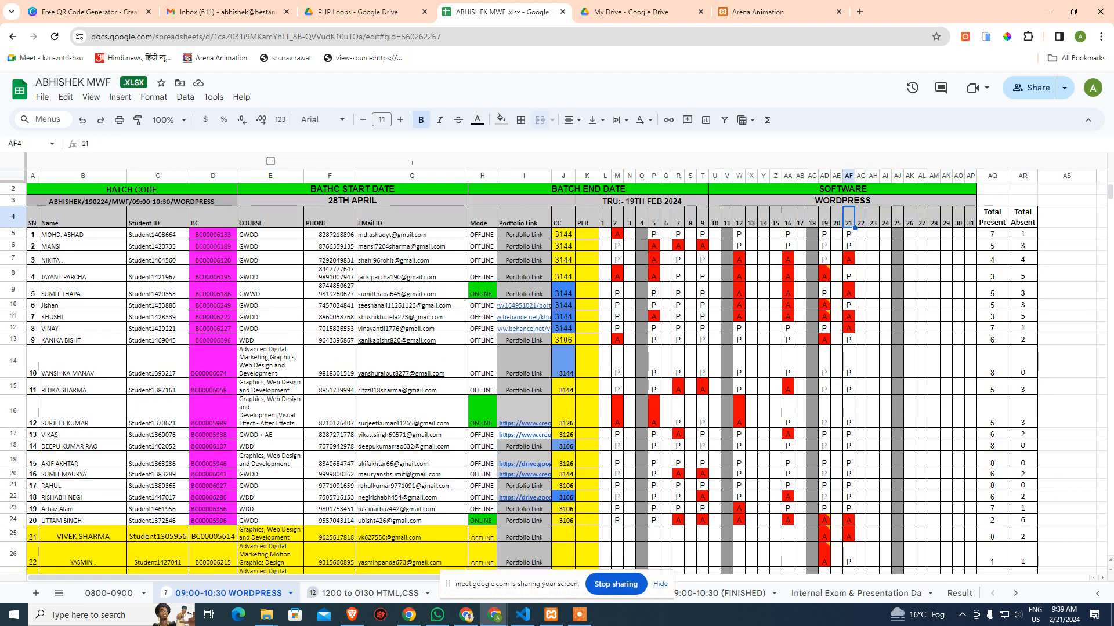
{"action": "type", "text": "P"}
{"action": "key", "text": "Return"}
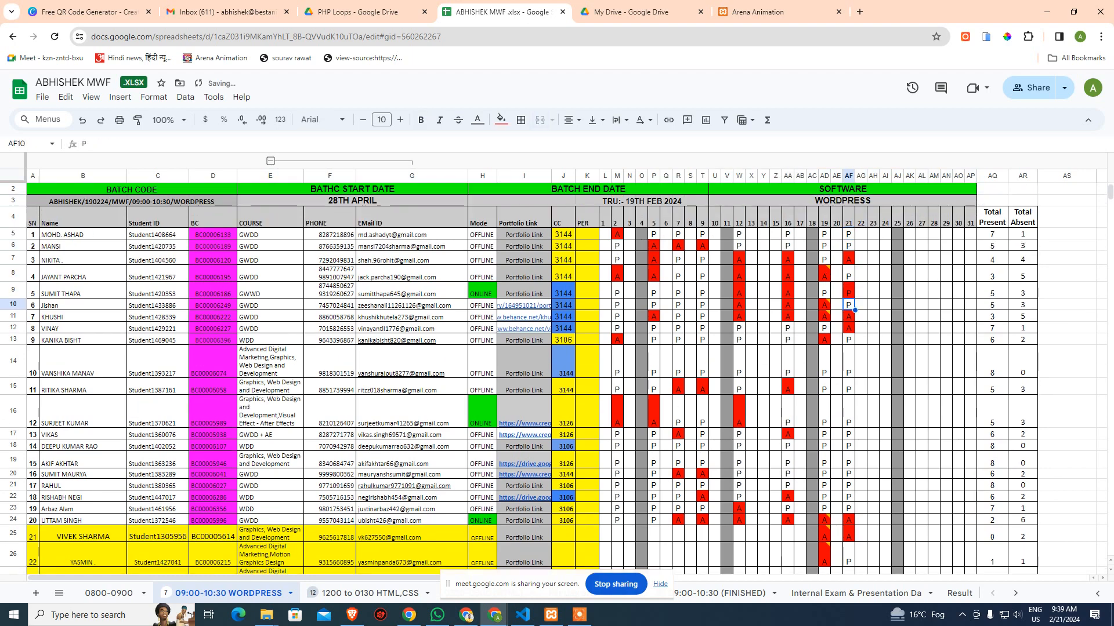
{"action": "key", "text": "Down"}
{"action": "key", "text": "Down"}
{"action": "key", "text": "Up"}
{"action": "key", "text": "Up"}
{"action": "key", "text": "Up"}
{"action": "key", "text": "Down"}
{"action": "key", "text": "Down"}
{"action": "key", "text": "Up"}
{"action": "key", "text": "Down"}
{"action": "type", "text": "P"}
{"action": "key", "text": "Return"}
{"action": "key", "text": "Up"}
{"action": "key", "text": "Up"}
{"action": "key", "text": "Up"}
{"action": "key", "text": "Up"}
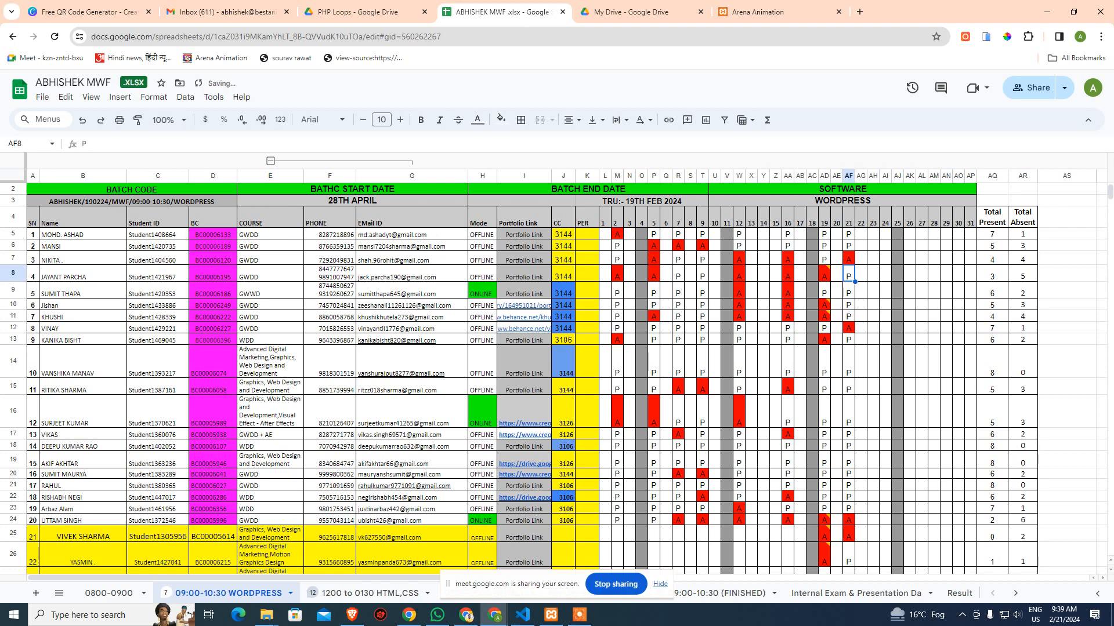
Switch to the Arena Animation tab showing the loaded localhost/wordpress homepage
{"action": "scroll", "coordinate": [986, 421], "scroll_direction": "down", "scroll_amount": 5}
{"action": "scroll", "coordinate": [984, 423], "scroll_direction": "up", "scroll_amount": 6}
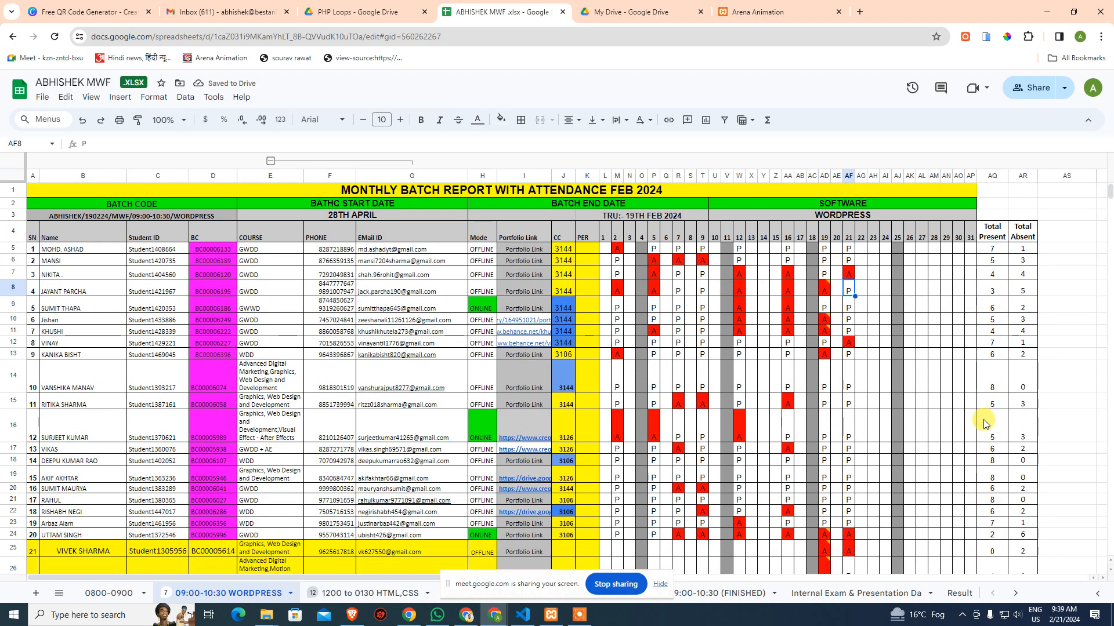
{"action": "left_click", "coordinate": [916, 434]}
{"action": "left_click", "coordinate": [816, 11]}
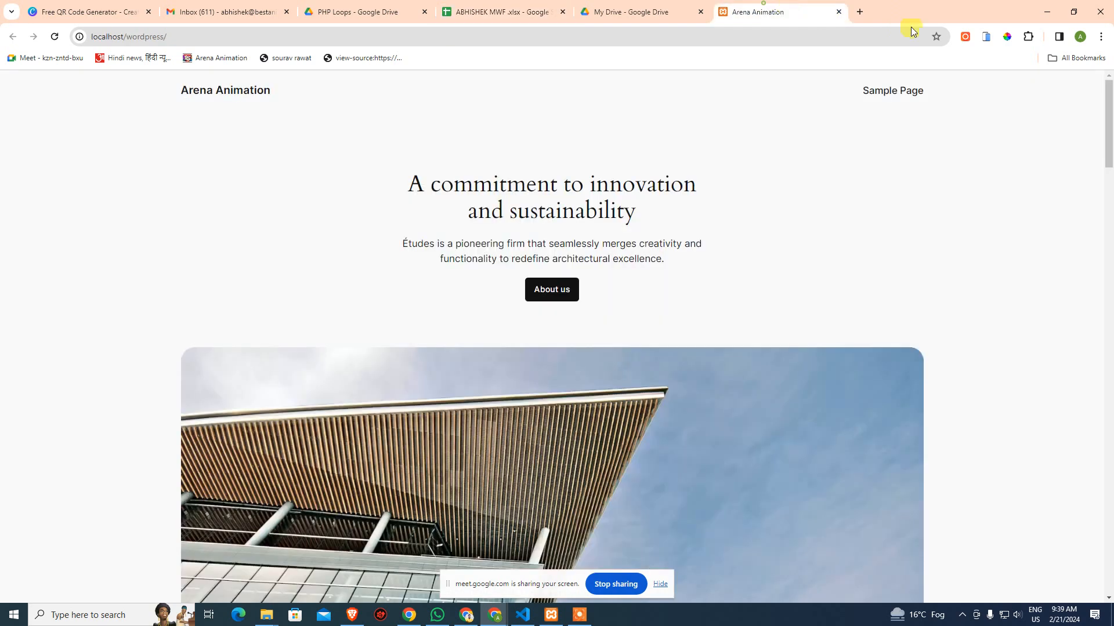
Load localhost/wordpress/wp-admin and enter the administrator username on the login page
{"action": "left_click", "coordinate": [540, 36]}
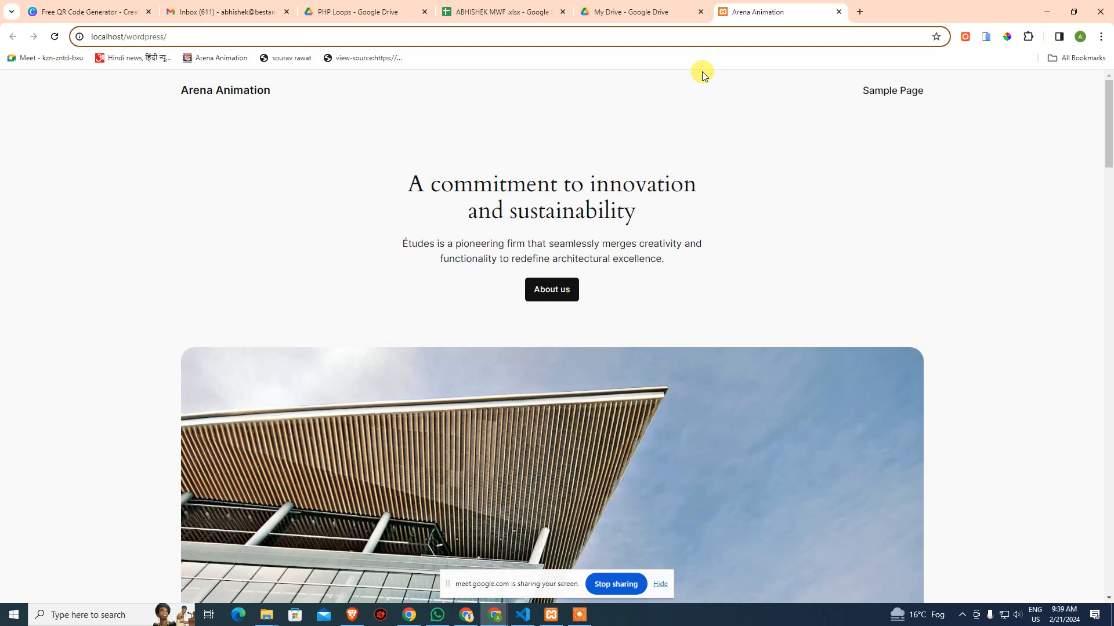
{"action": "type", "text": "W"}
{"action": "key", "text": "BackSpace"}
{"action": "key", "text": "BackSpace"}
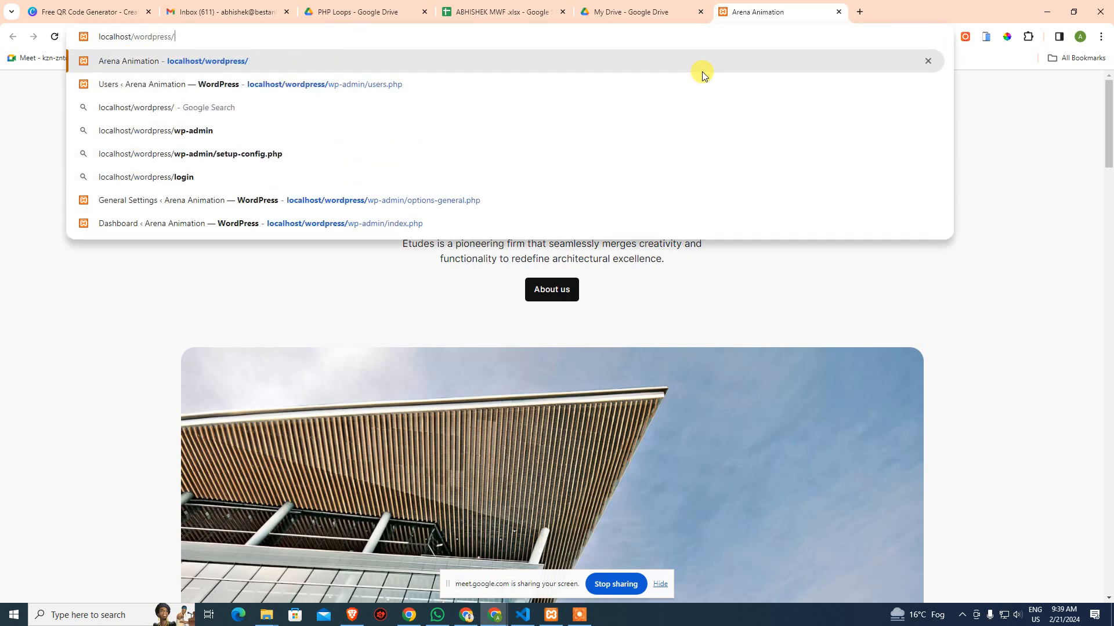
{"action": "type", "text": "wp-"}
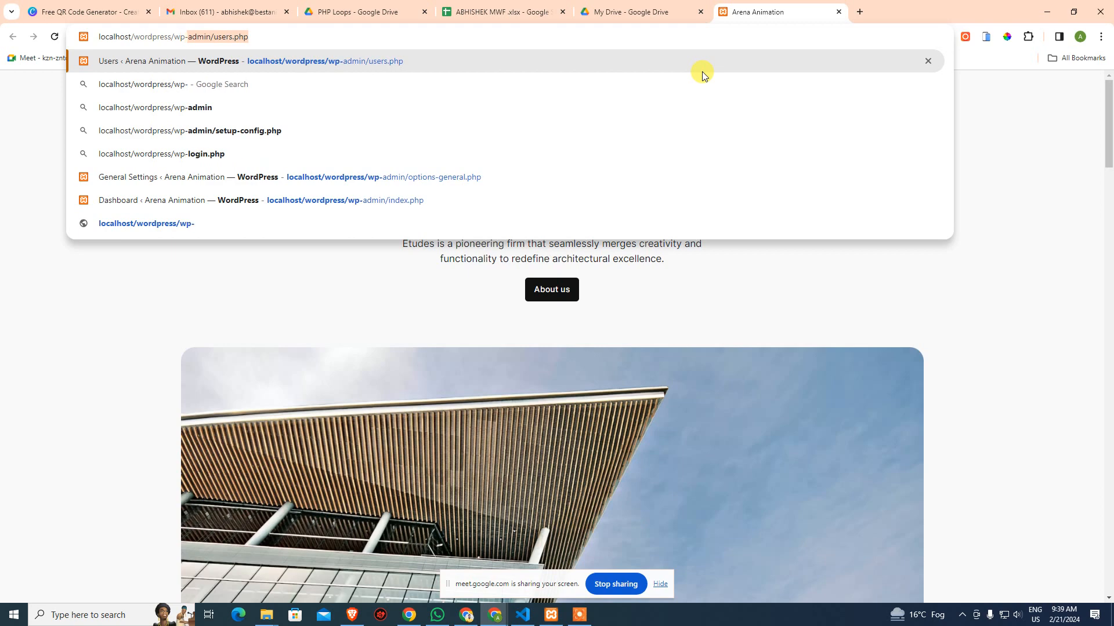
{"action": "key", "text": "Return"}
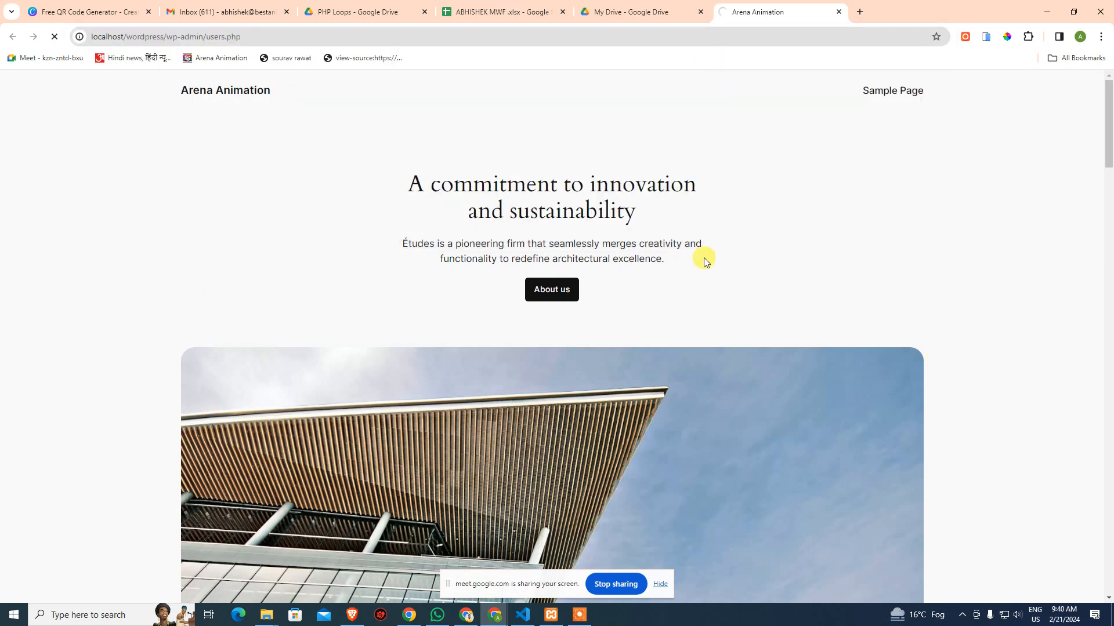
{"action": "type", "text": "admin"}
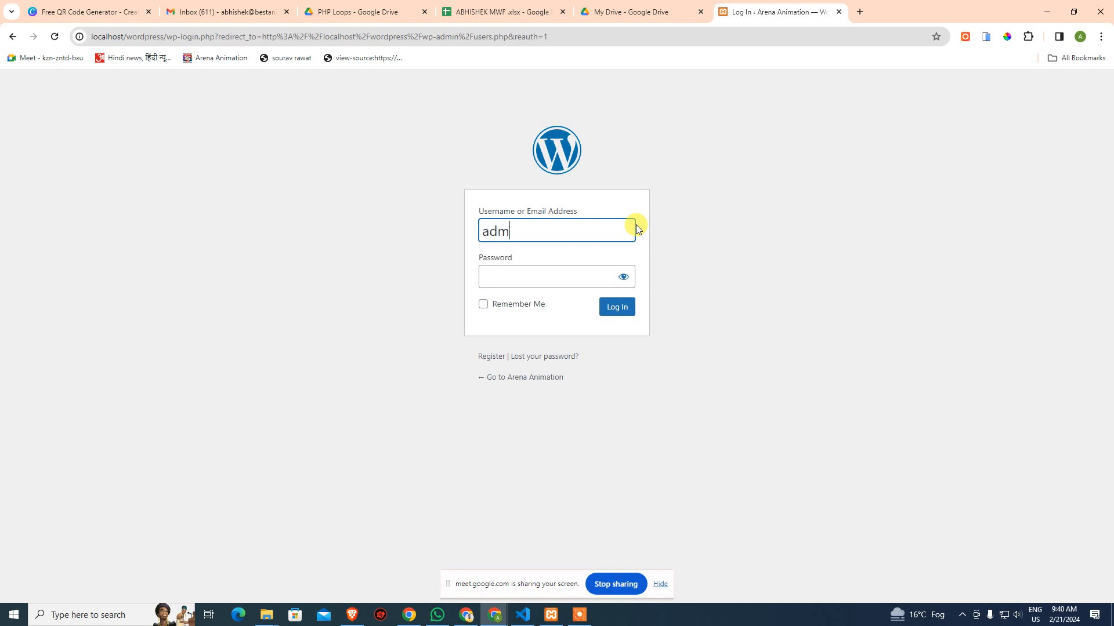
{"action": "key", "text": "Tab"}
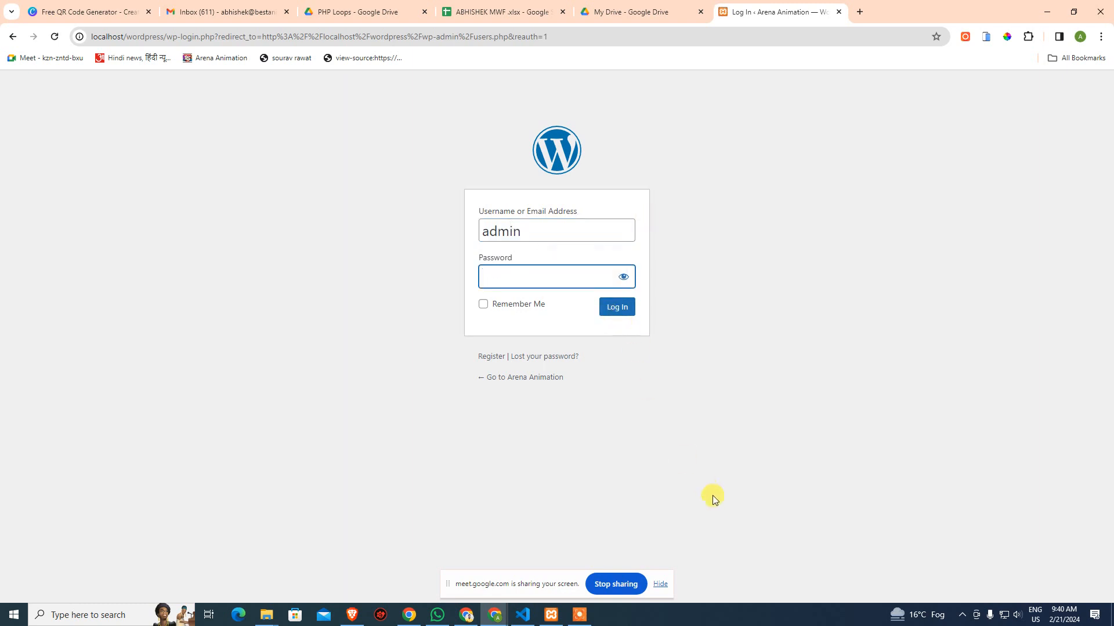
{"action": "key", "text": "super"}
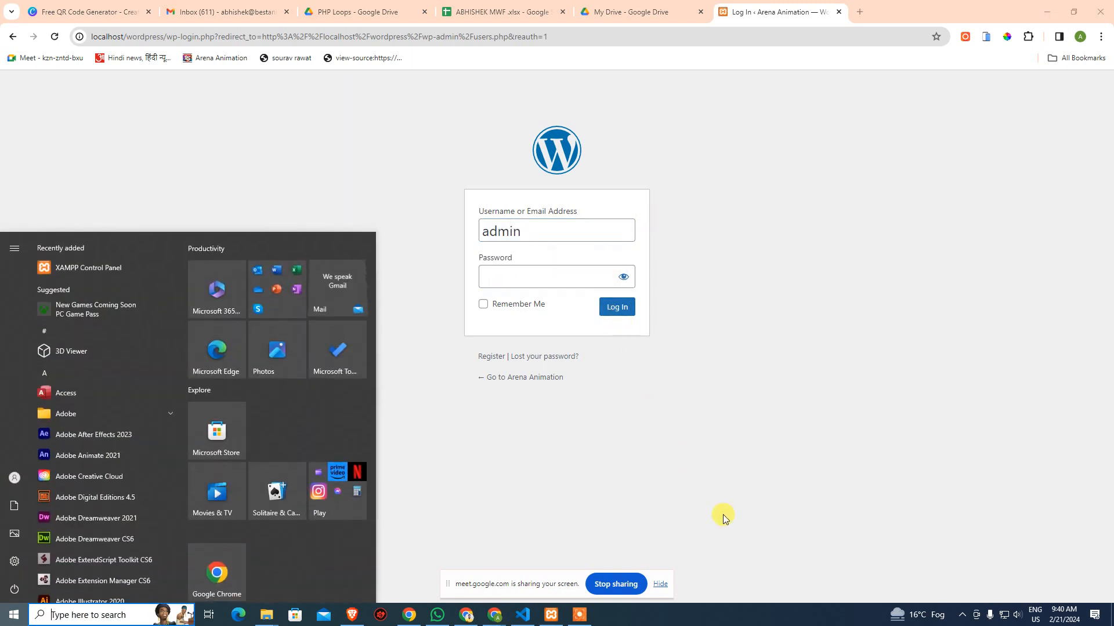
Open the 'wordpress installation file' text file from the desktop
{"action": "type", "text": "notepad"}
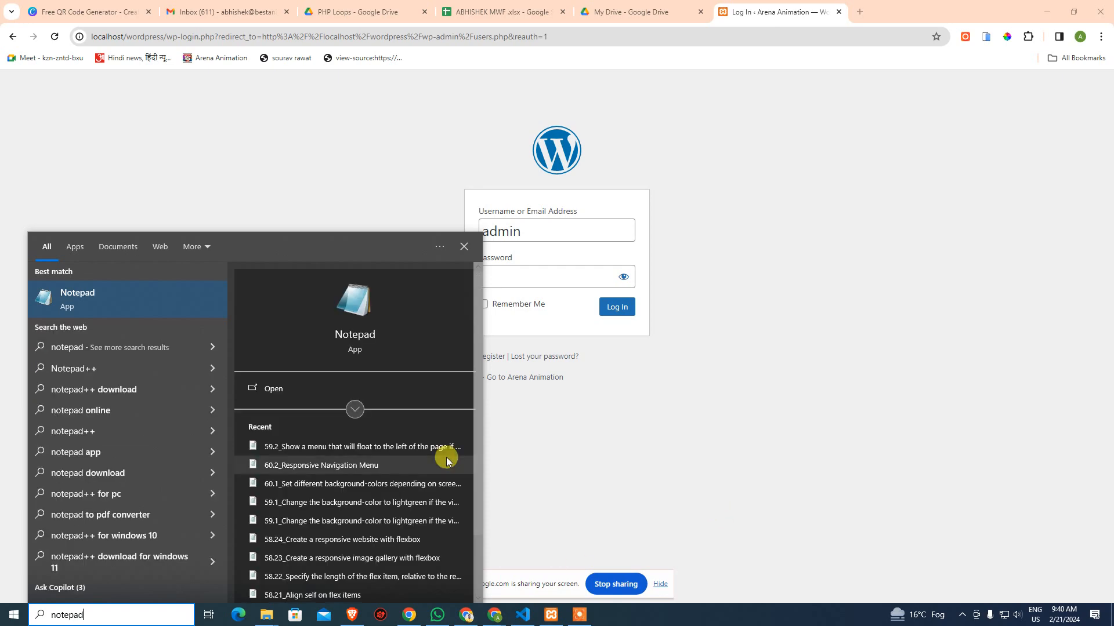
{"action": "scroll", "coordinate": [411, 528], "scroll_direction": "down", "scroll_amount": 1}
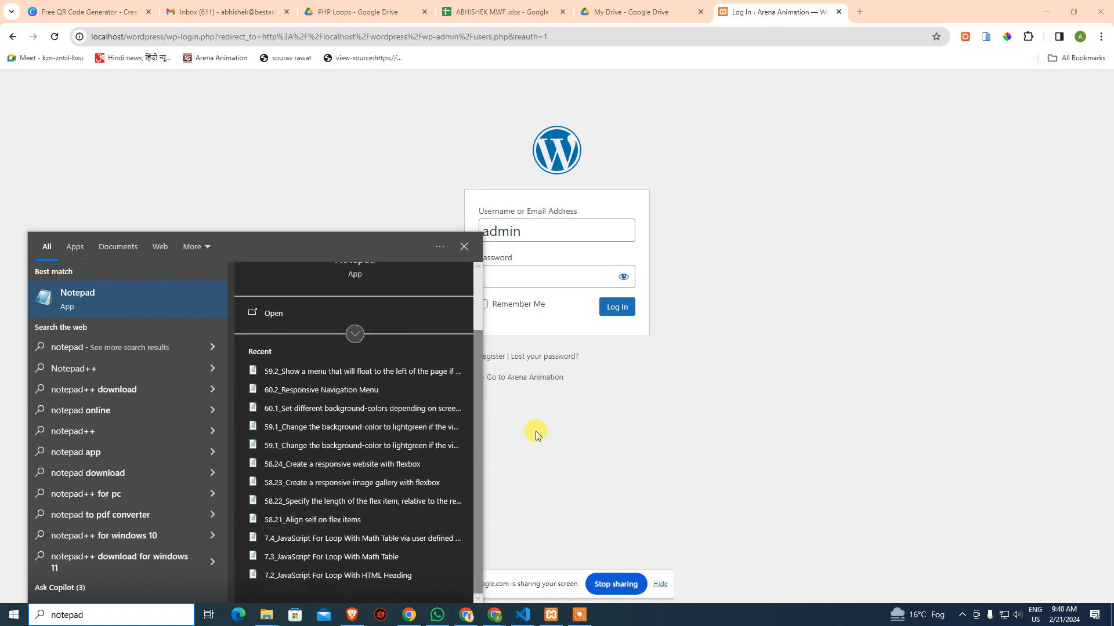
{"action": "scroll", "coordinate": [399, 388], "scroll_direction": "up", "scroll_amount": 1}
{"action": "left_click", "coordinate": [570, 395]}
{"action": "key", "text": "super+d"}
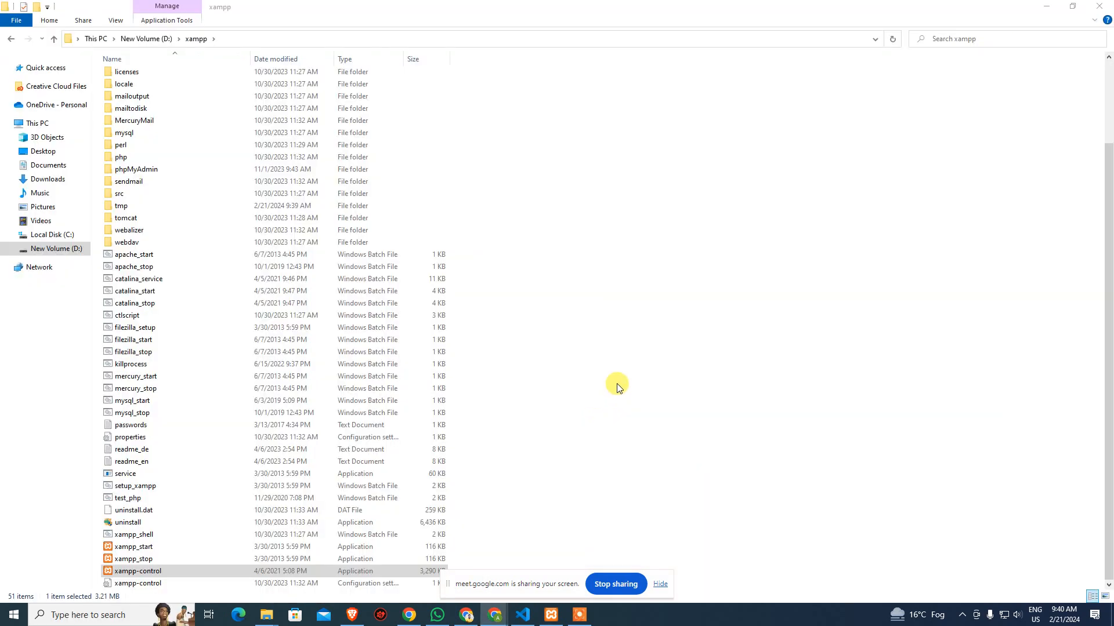
{"action": "double_click", "coordinate": [859, 450]}
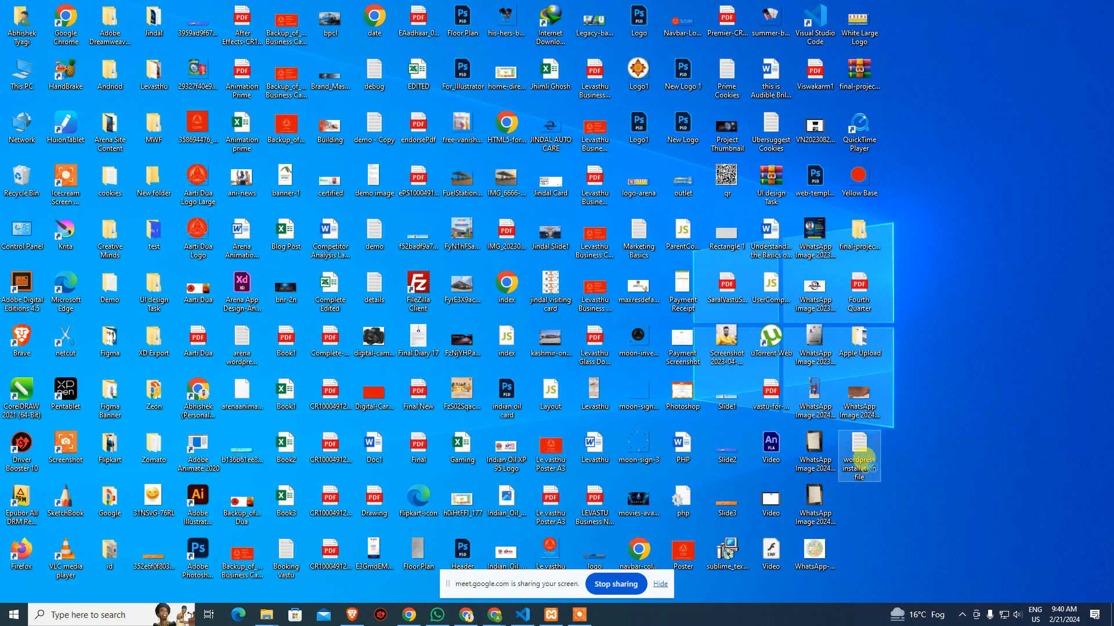
{"action": "key", "text": "super"}
{"action": "key", "text": "super"}
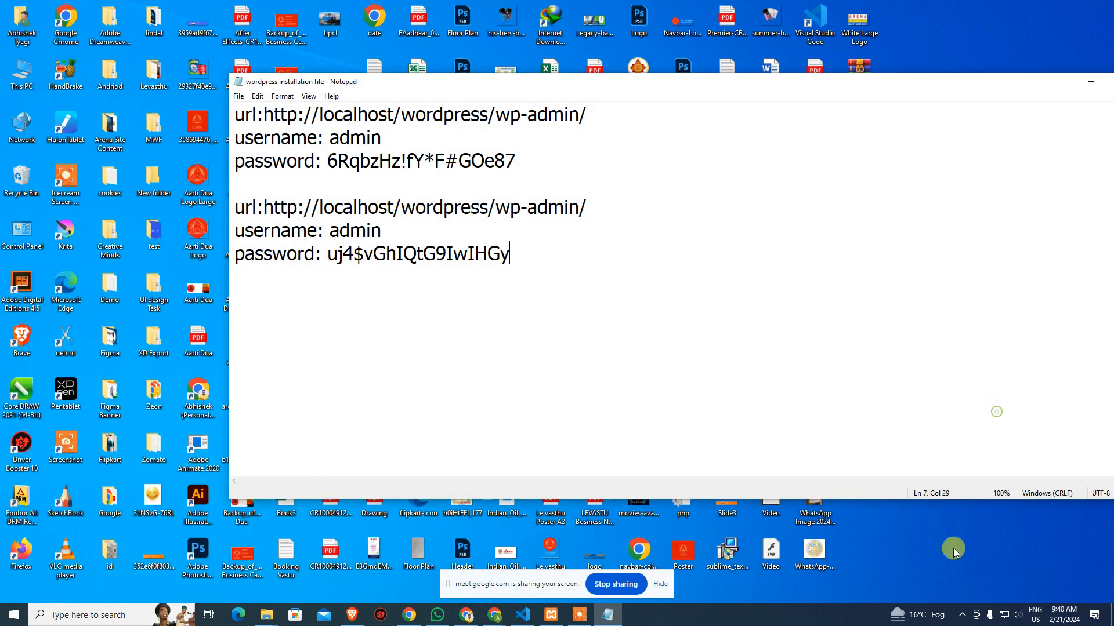
{"action": "key", "text": "super+d"}
{"action": "key", "text": "super+d"}
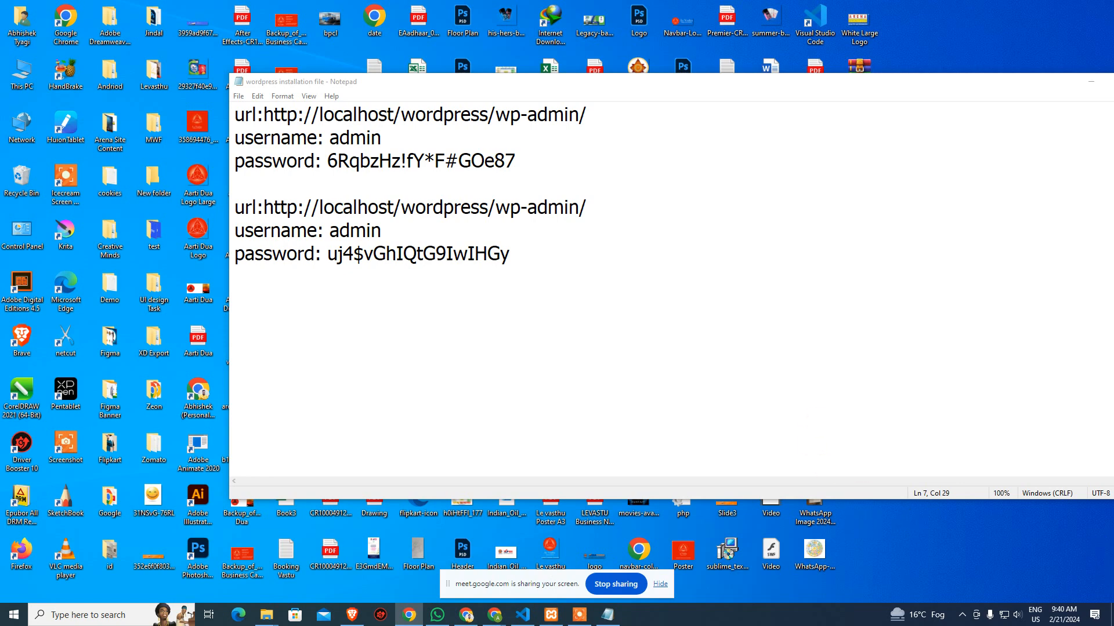
Copy the admin password from line 3 and focus the WordPress login Password field
{"action": "mouse_move", "coordinate": [494, 615]}
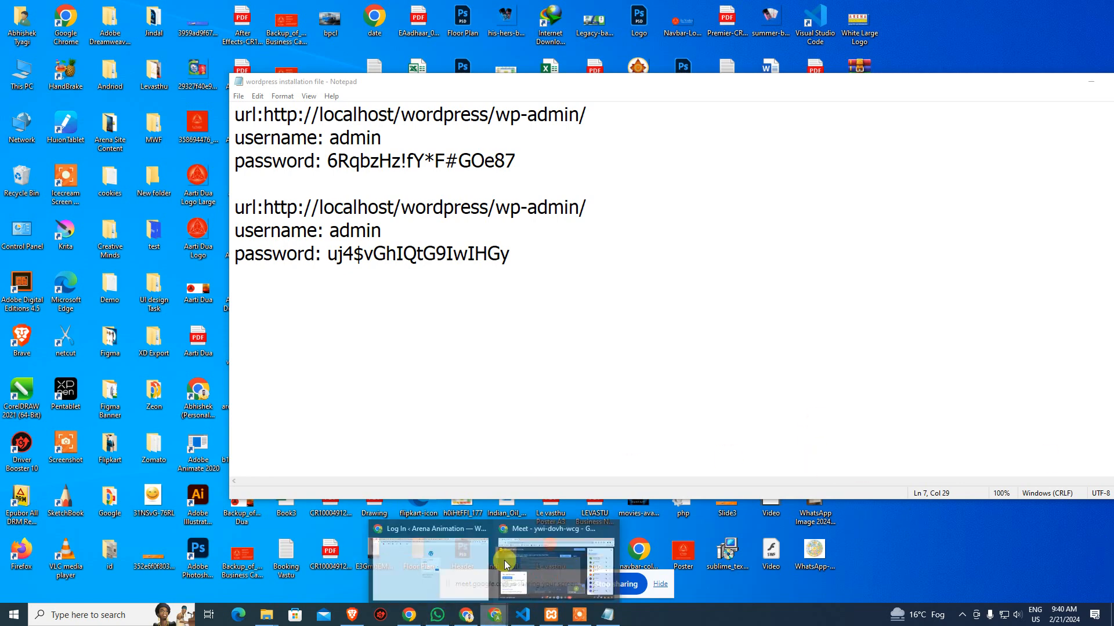
{"action": "left_click", "coordinate": [455, 567]}
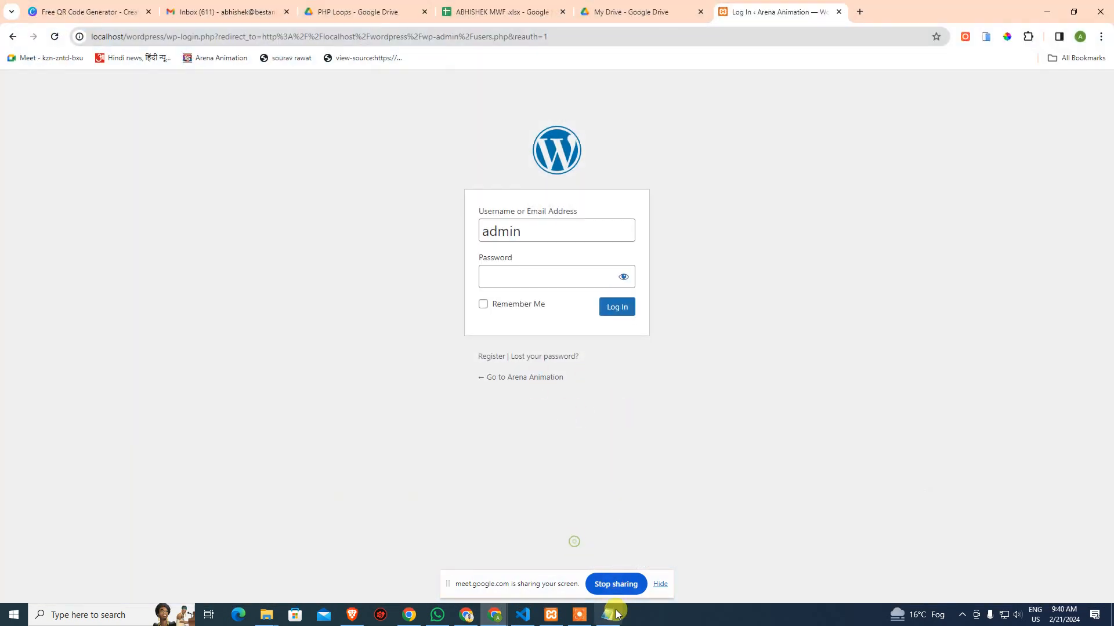
{"action": "left_click", "coordinate": [608, 614]}
{"action": "left_click", "coordinate": [472, 163]}
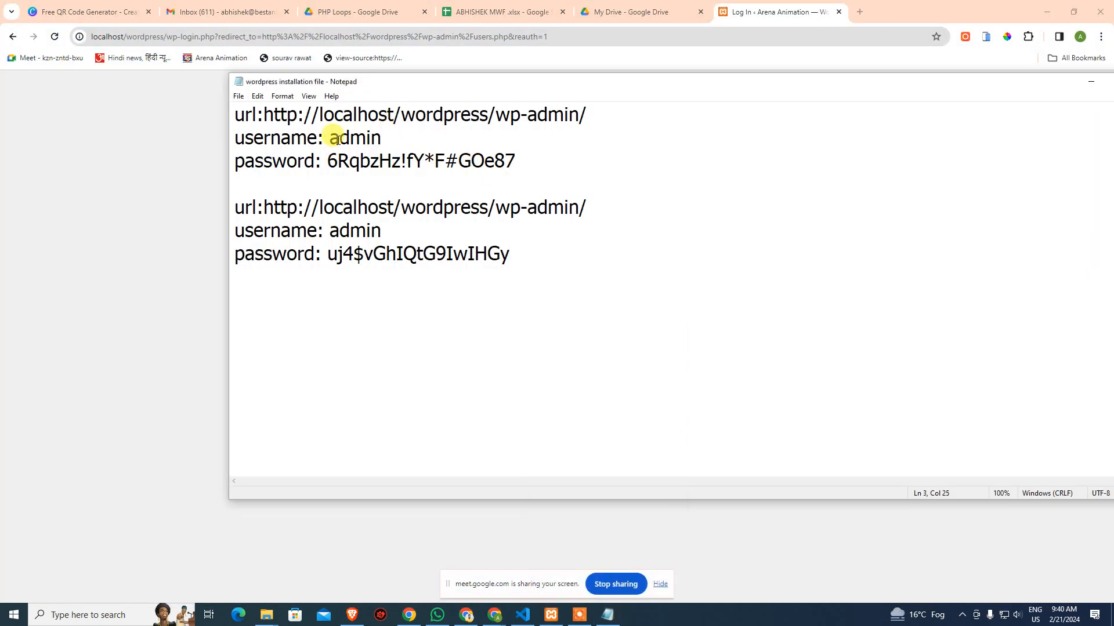
{"action": "left_click_drag", "start_coordinate": [330, 138], "coordinate": [410, 139]}
{"action": "left_click_drag", "start_coordinate": [327, 161], "coordinate": [588, 168]}
{"action": "key", "text": "ctrl+c"}
{"action": "left_click", "coordinate": [132, 241]}
{"action": "left_click", "coordinate": [577, 276]}
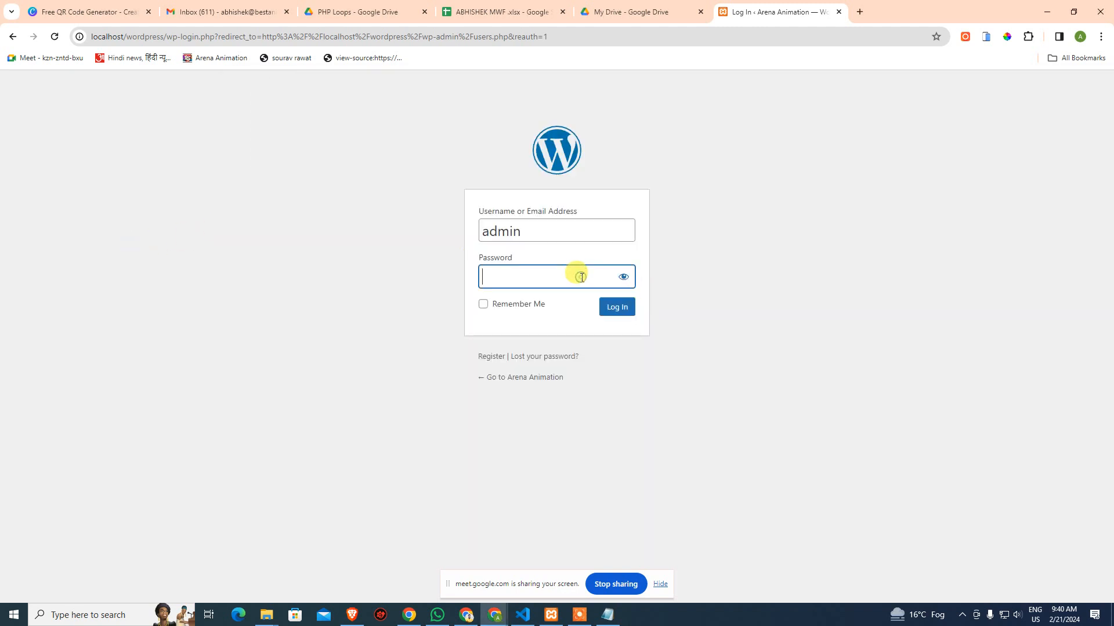
Paste the admin password, log in to WordPress, and go to Settings > General
{"action": "key", "text": "ctrl+v"}
{"action": "left_click", "coordinate": [615, 314]}
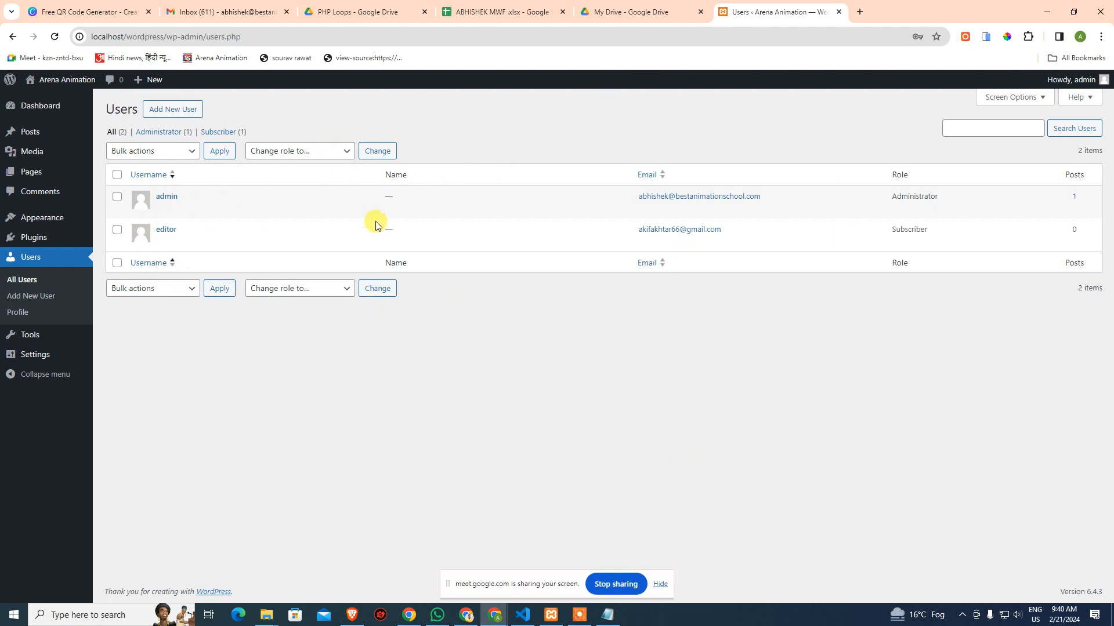
{"action": "mouse_move", "coordinate": [23, 352]}
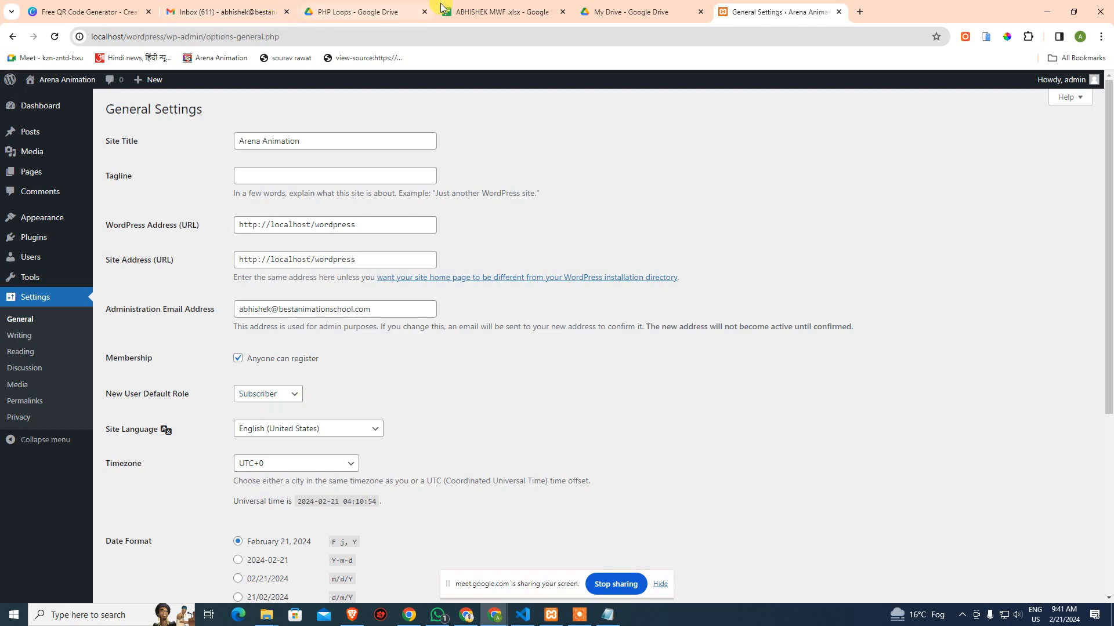
Select row 7 from B7 to AF7 in the attendance spreadsheet
{"action": "left_click", "coordinate": [499, 12]}
{"action": "left_click_drag", "start_coordinate": [71, 275], "coordinate": [850, 274]}
{"action": "left_click", "coordinate": [850, 275]}
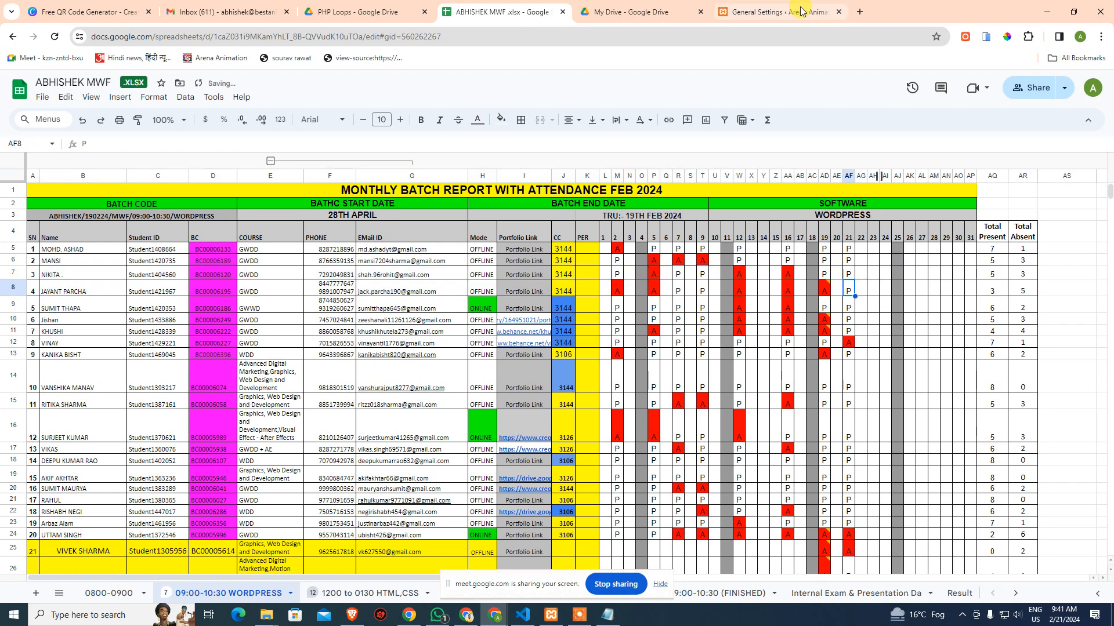
Return to General Settings and sign out through the 'Howdy, admin' menu
{"action": "left_click", "coordinate": [777, 12]}
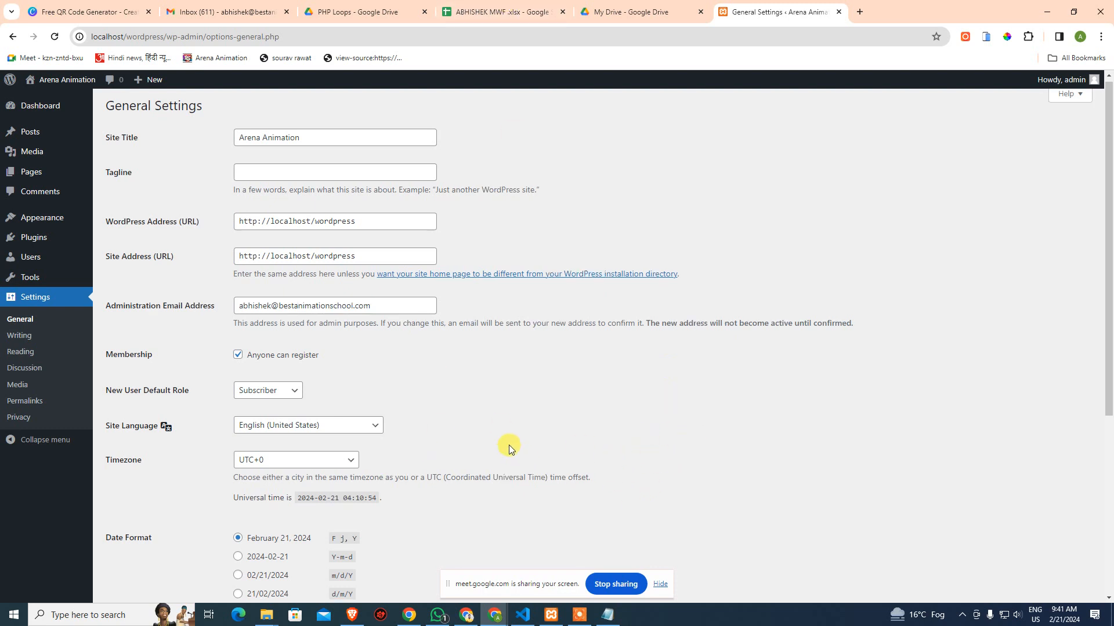
{"action": "scroll", "coordinate": [377, 418], "scroll_direction": "down", "scroll_amount": 3}
{"action": "scroll", "coordinate": [290, 313], "scroll_direction": "up", "scroll_amount": 1}
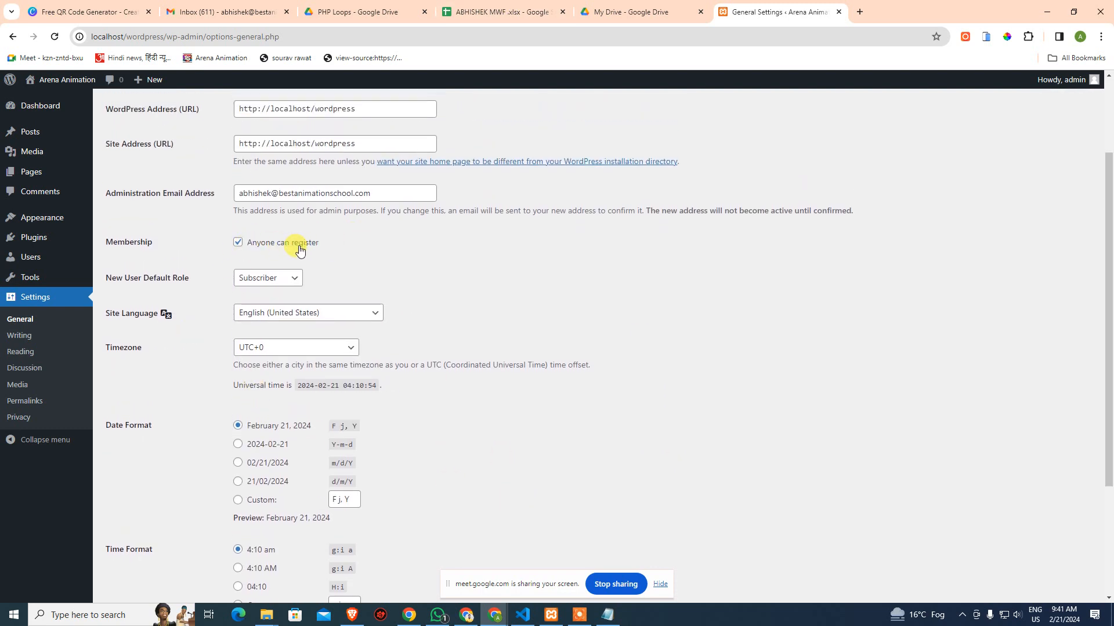
{"action": "scroll", "coordinate": [365, 244], "scroll_direction": "up", "scroll_amount": 2}
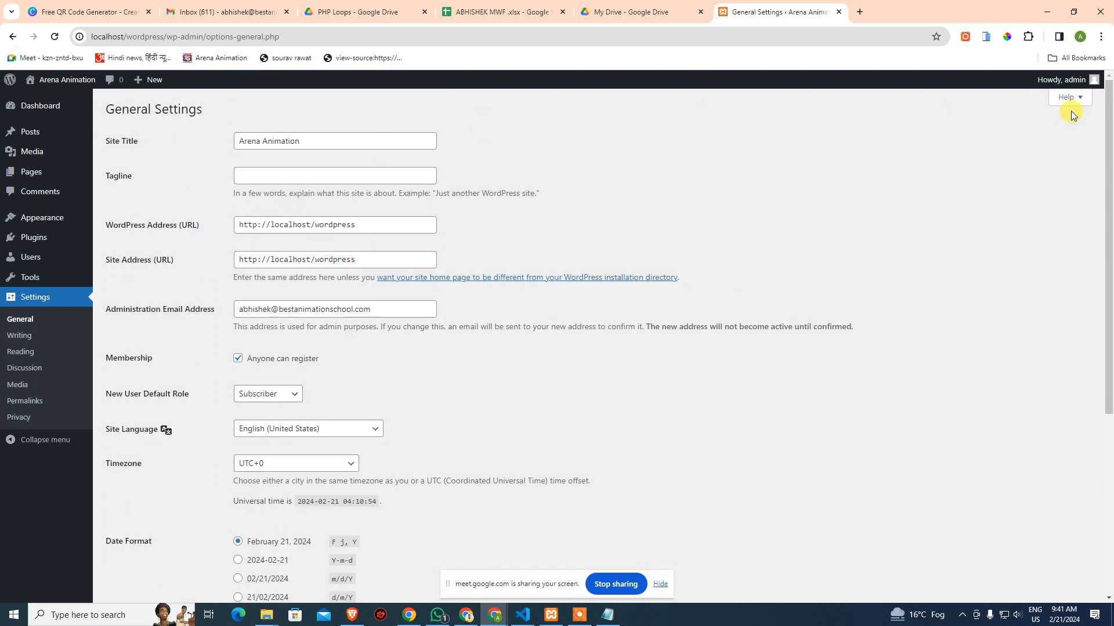
{"action": "mouse_move", "coordinate": [1079, 80]}
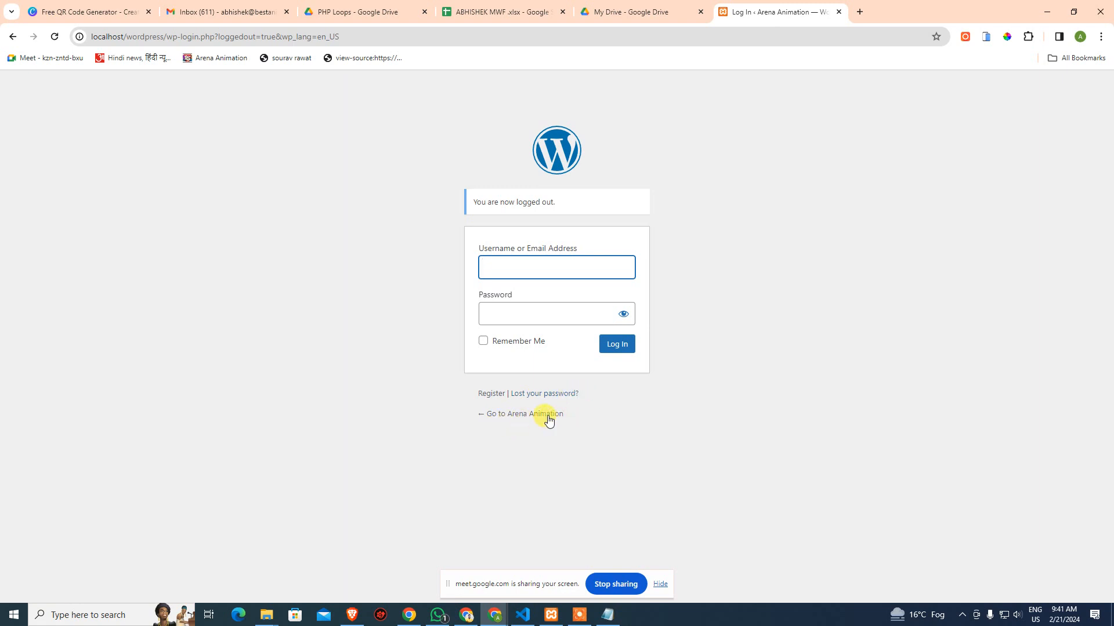
Submit the Register form with username admin and the copied password in Email, then go back
{"action": "left_click", "coordinate": [490, 396]}
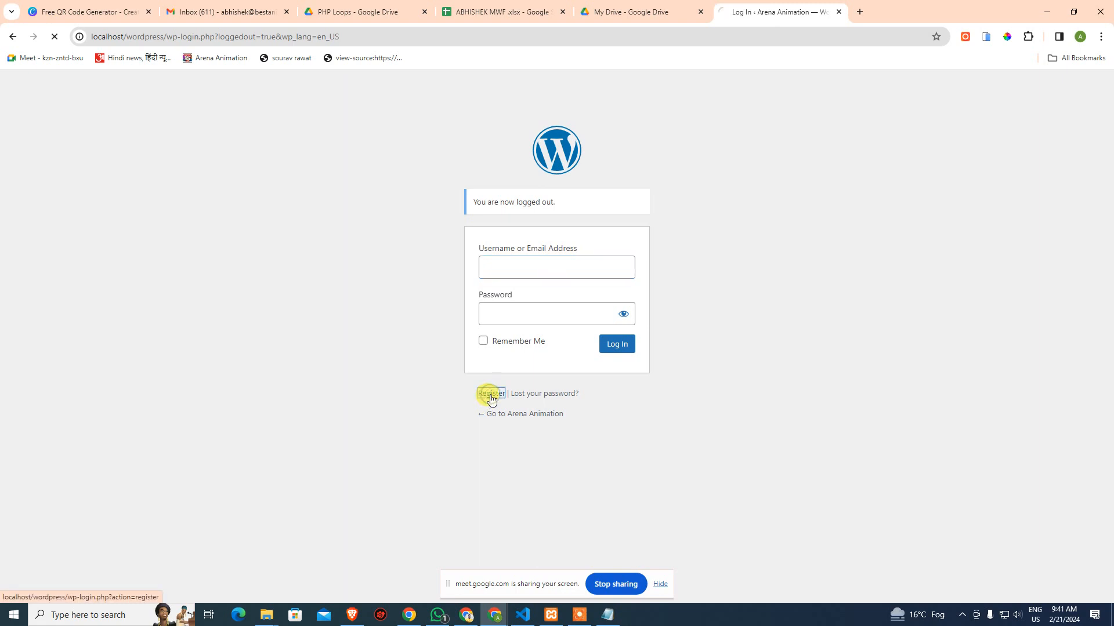
{"action": "left_click", "coordinate": [542, 273]}
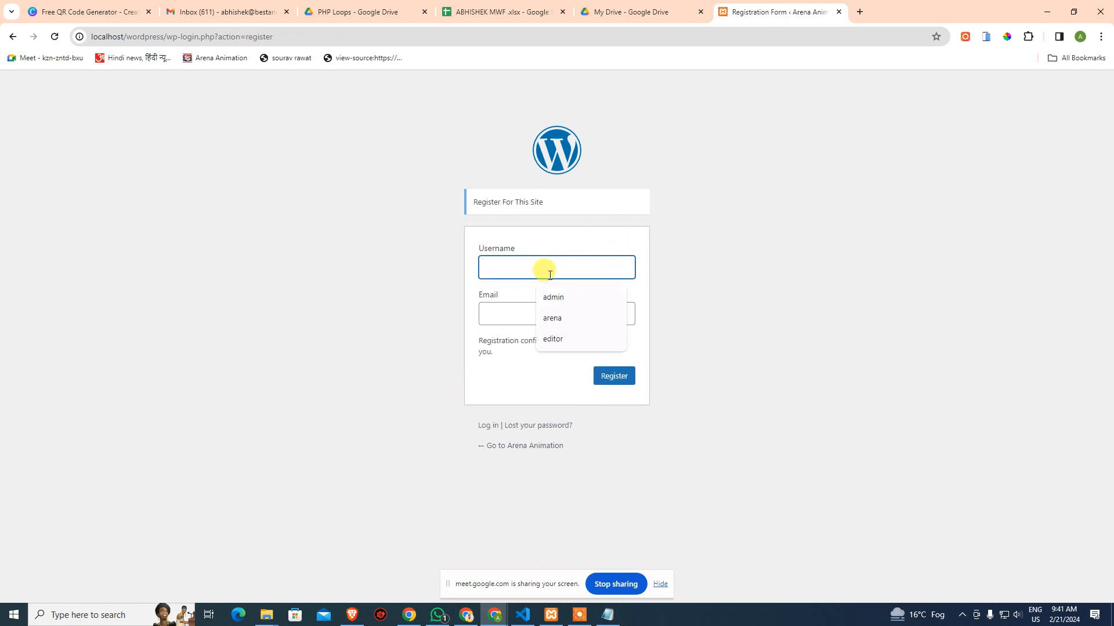
{"action": "left_click", "coordinate": [499, 313]}
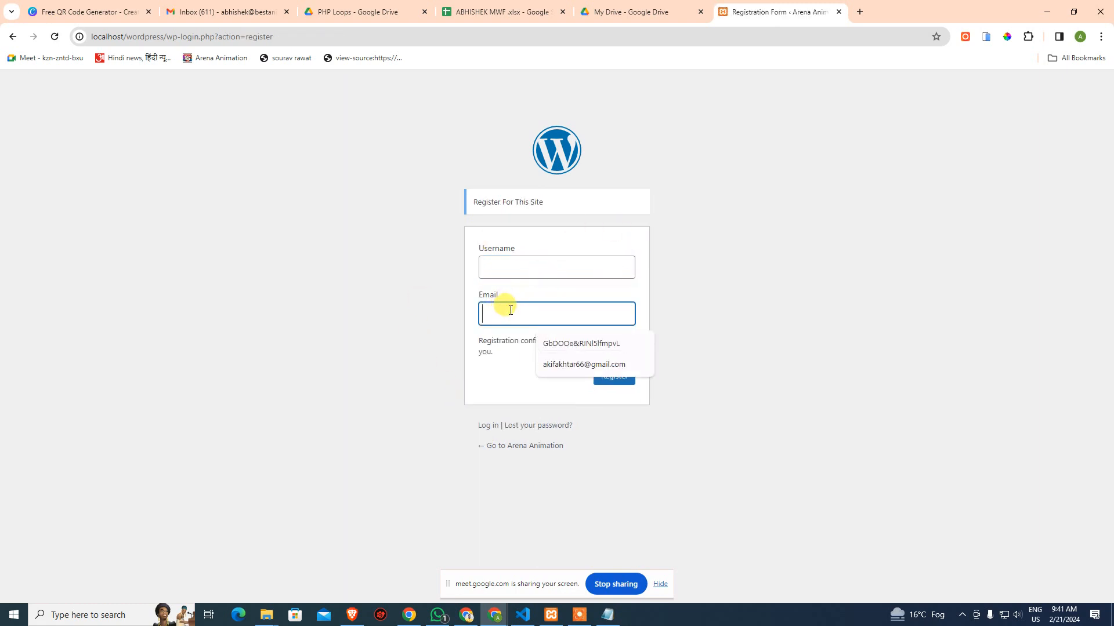
{"action": "left_click", "coordinate": [827, 284]}
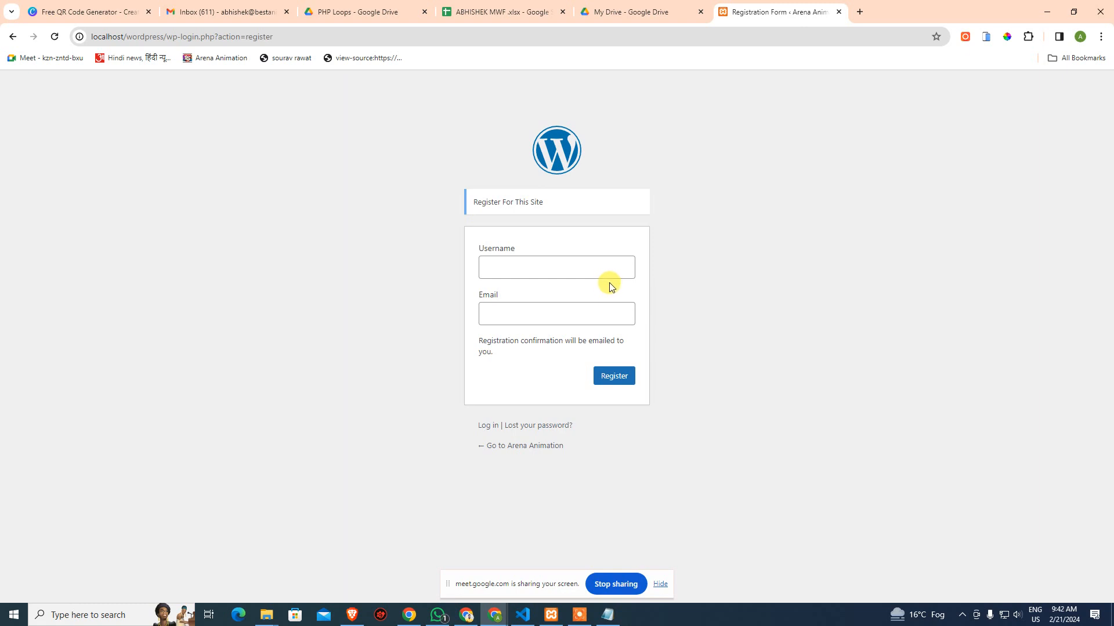
{"action": "left_click", "coordinate": [509, 269]}
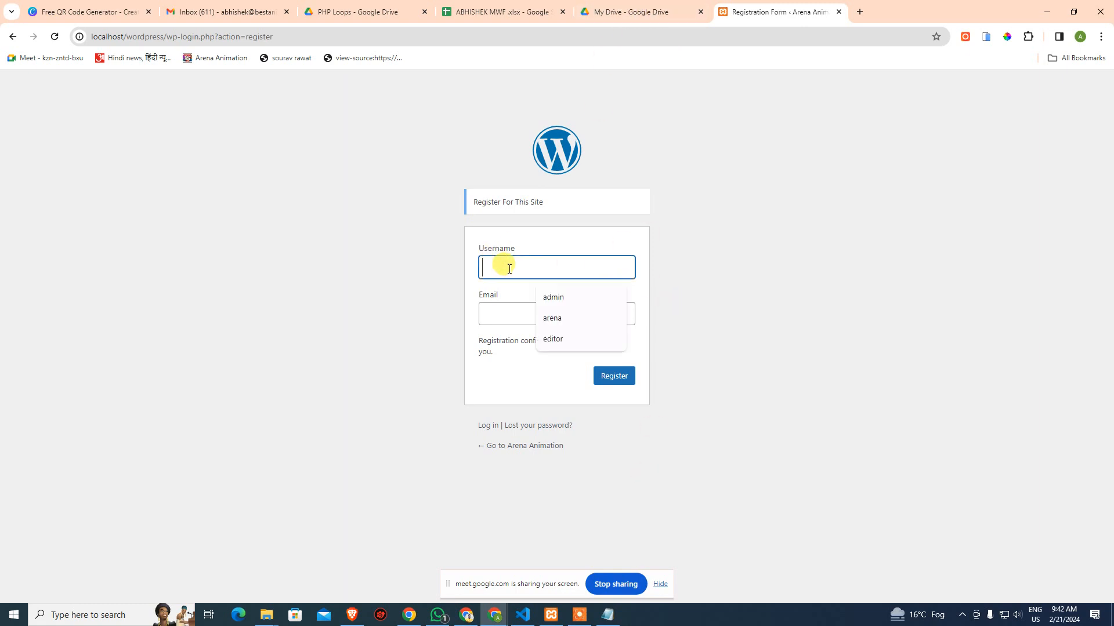
{"action": "left_click", "coordinate": [559, 299]}
{"action": "left_click", "coordinate": [545, 313]}
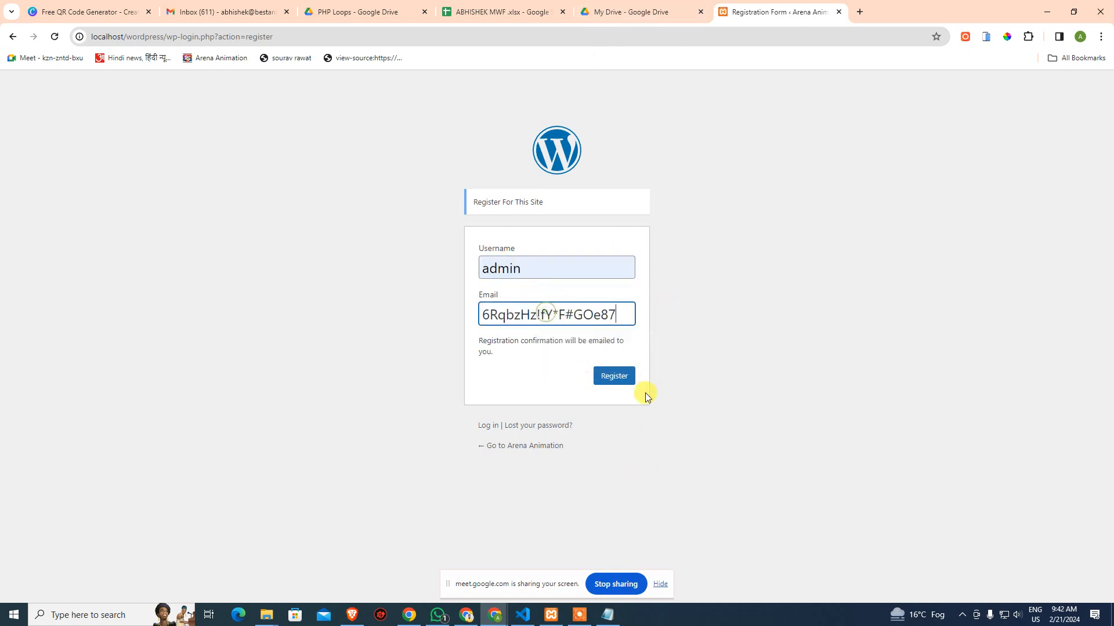
{"action": "left_click", "coordinate": [614, 376]}
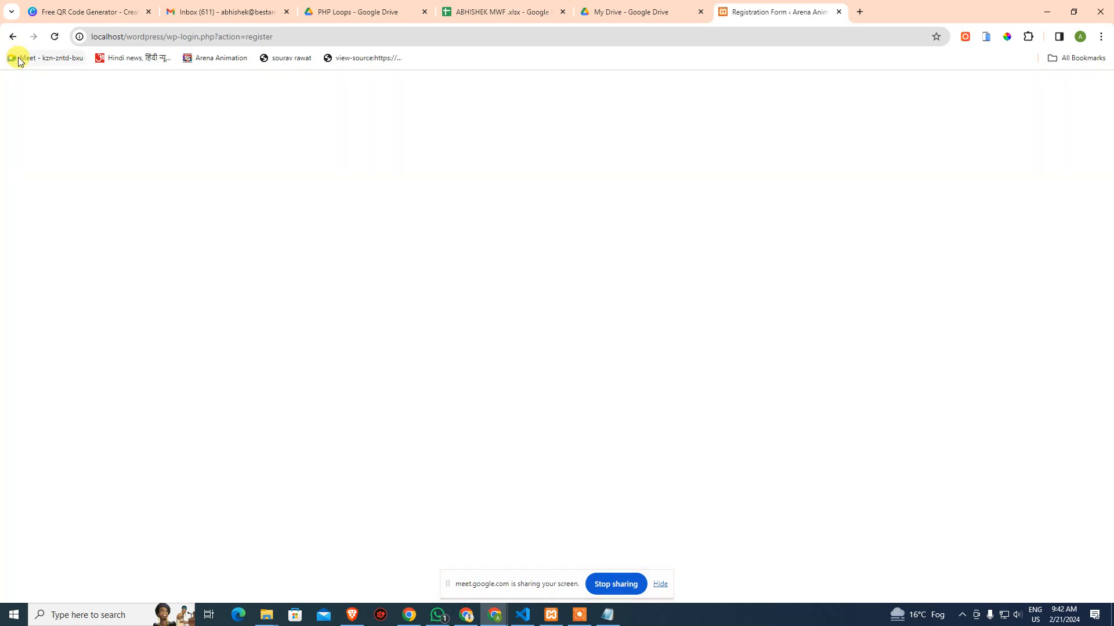
{"action": "left_click", "coordinate": [13, 36]}
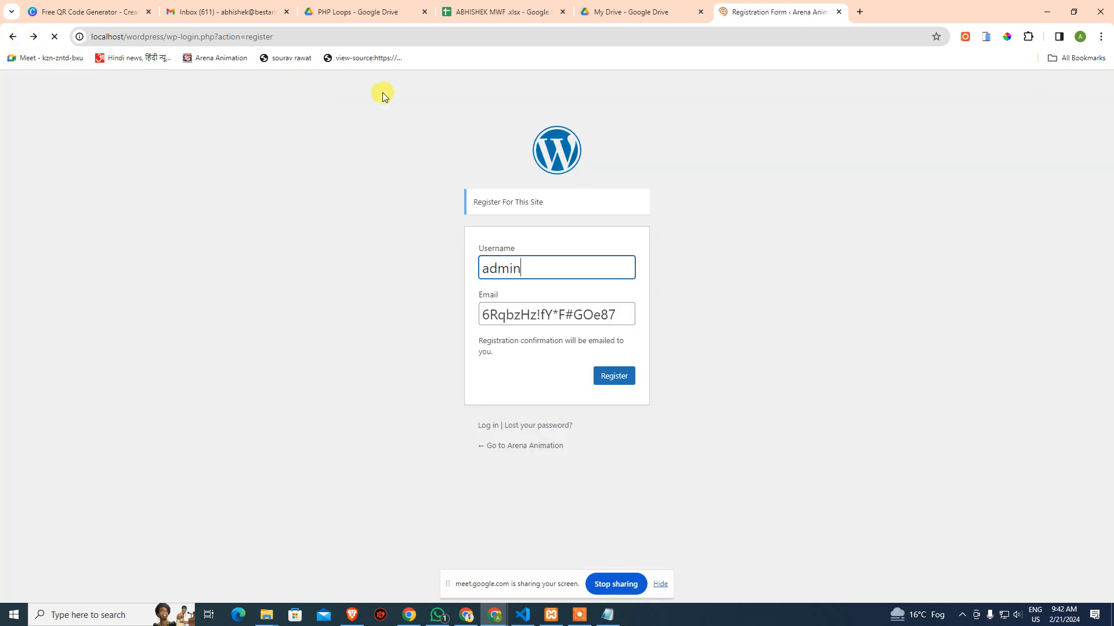
Back on the login page, enter username admin and the saved password
{"action": "left_click", "coordinate": [12, 37]}
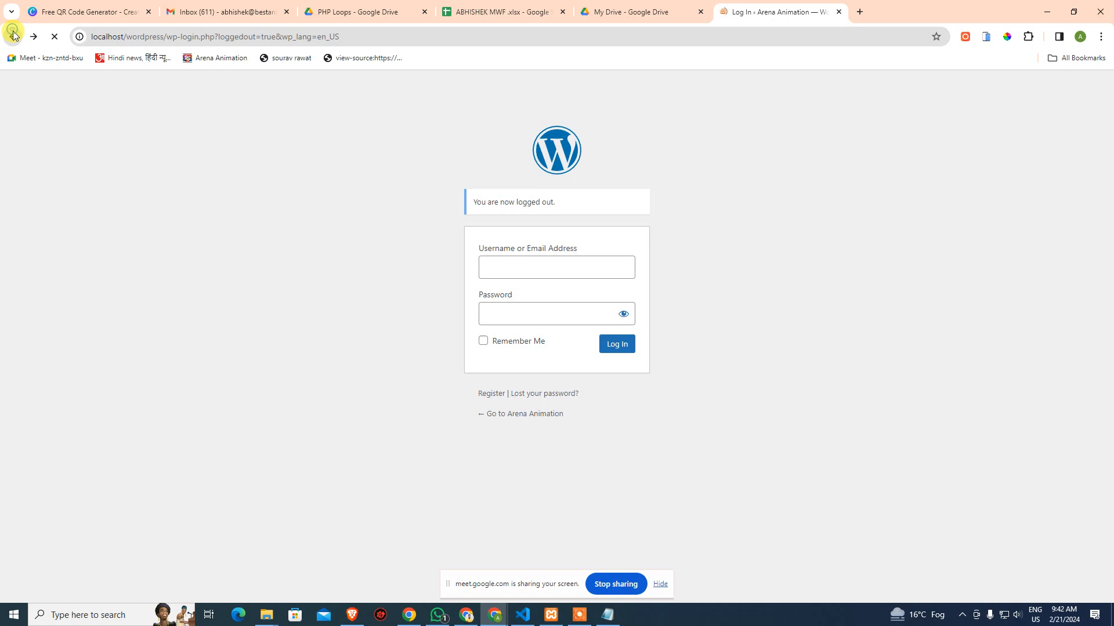
{"action": "left_click", "coordinate": [550, 267]}
{"action": "left_click", "coordinate": [506, 311]}
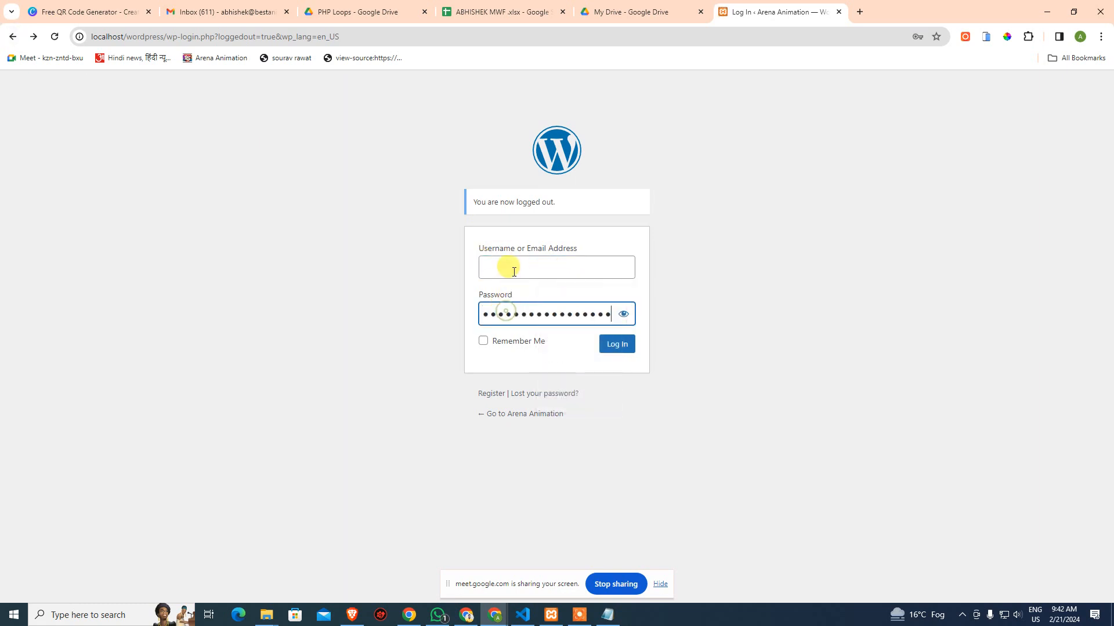
{"action": "left_click", "coordinate": [514, 272]}
{"action": "type", "text": "ADMI"}
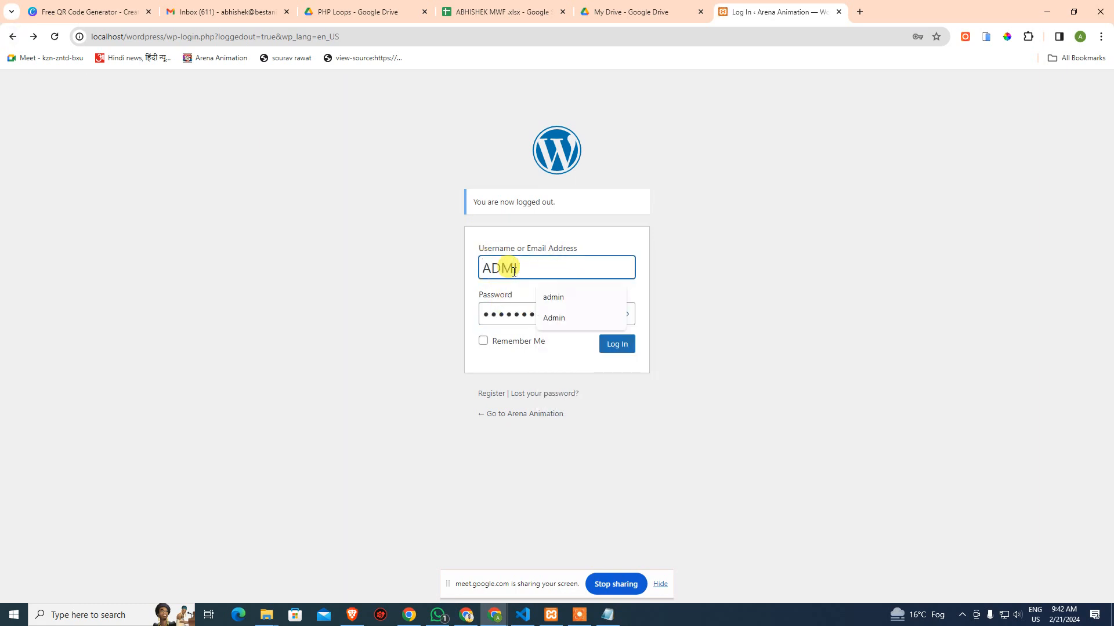
{"action": "key", "text": "BackSpace"}
{"action": "key", "text": "BackSpace"}
{"action": "key", "text": "BackSpace"}
{"action": "key", "text": "BackSpace"}
{"action": "type", "text": "admin"}
{"action": "left_click", "coordinate": [754, 310]}
Check the stored password in Notepad, then log in to the WordPress admin
{"action": "left_click", "coordinate": [607, 615]}
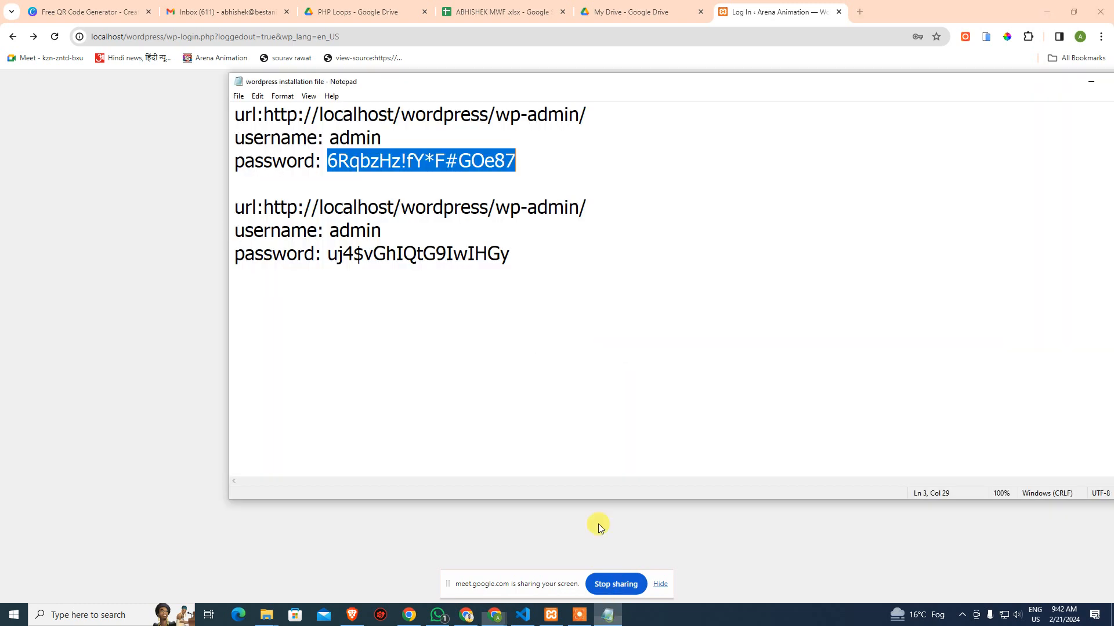
{"action": "left_click", "coordinate": [338, 138]}
{"action": "left_click", "coordinate": [406, 185]}
{"action": "left_click", "coordinate": [181, 239]}
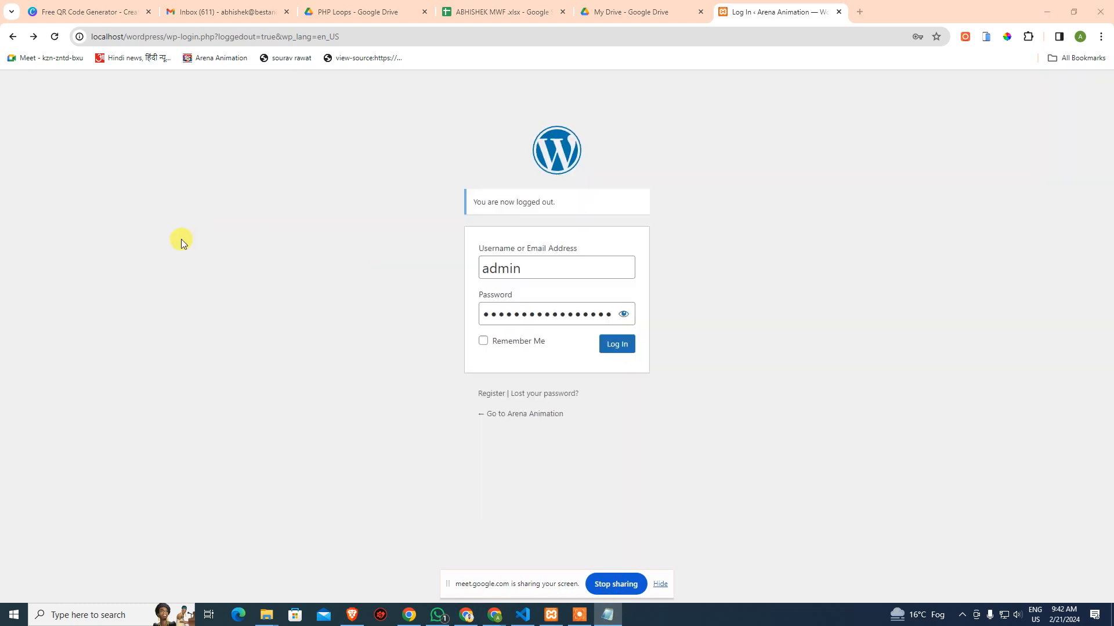
{"action": "left_click", "coordinate": [617, 344]}
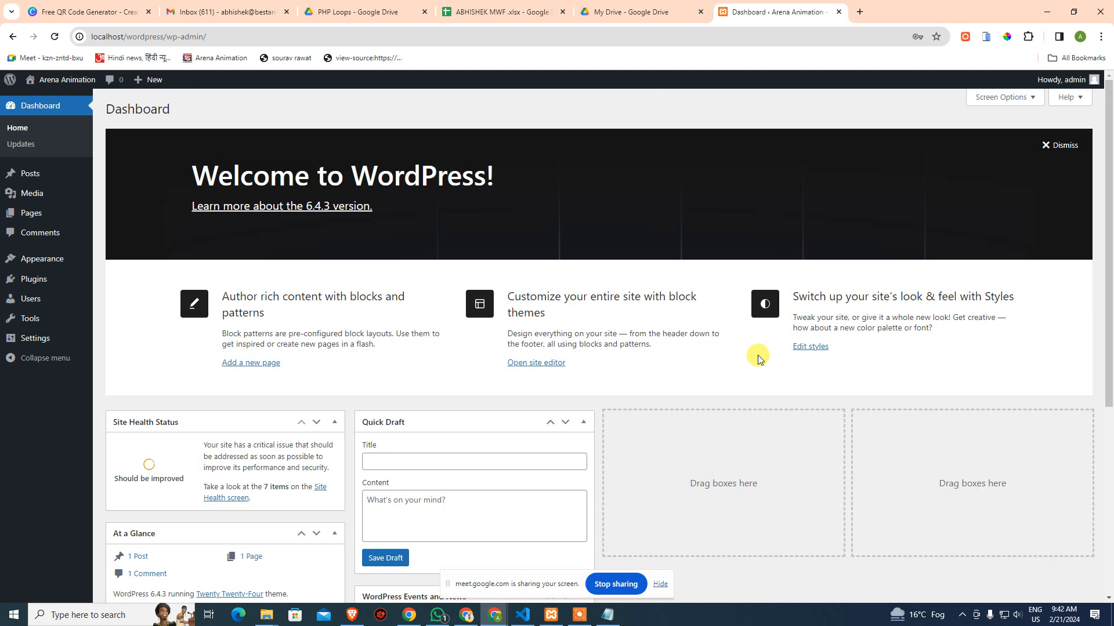
Open Appearance > Themes, listing three themes with Twenty Twenty-Four active
{"action": "scroll", "coordinate": [330, 324], "scroll_direction": "down", "scroll_amount": 2}
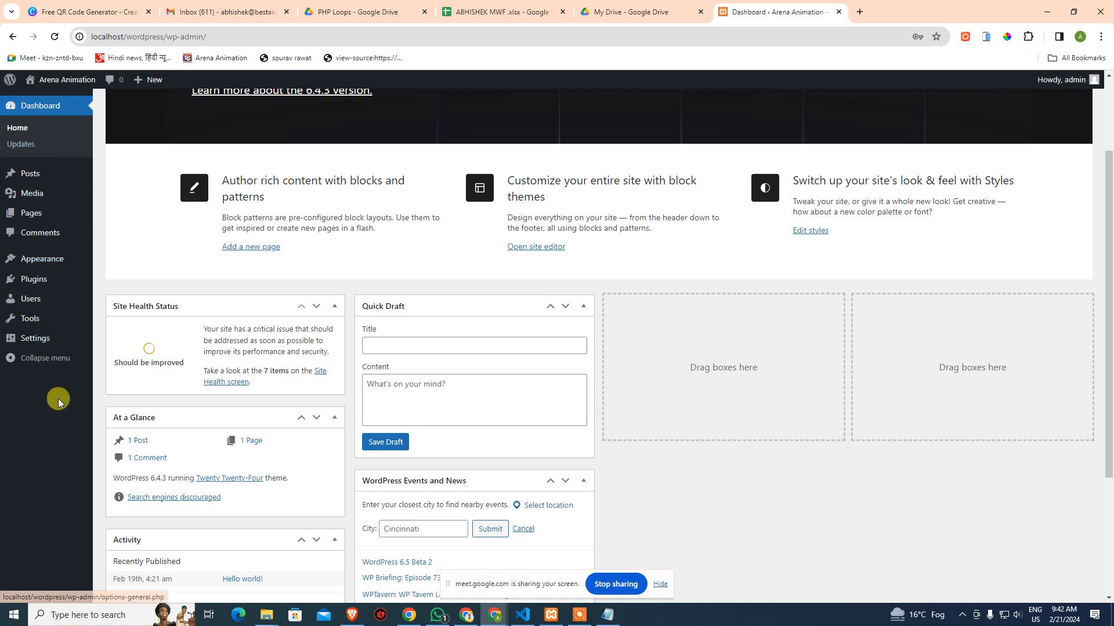
{"action": "mouse_move", "coordinate": [41, 259]}
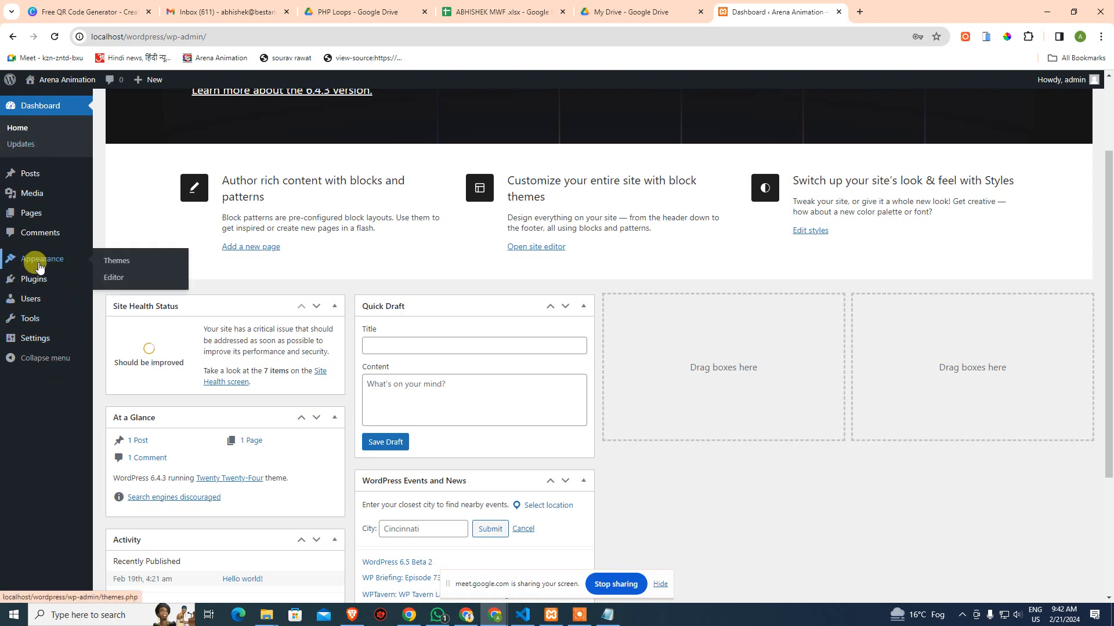
{"action": "left_click", "coordinate": [120, 262]}
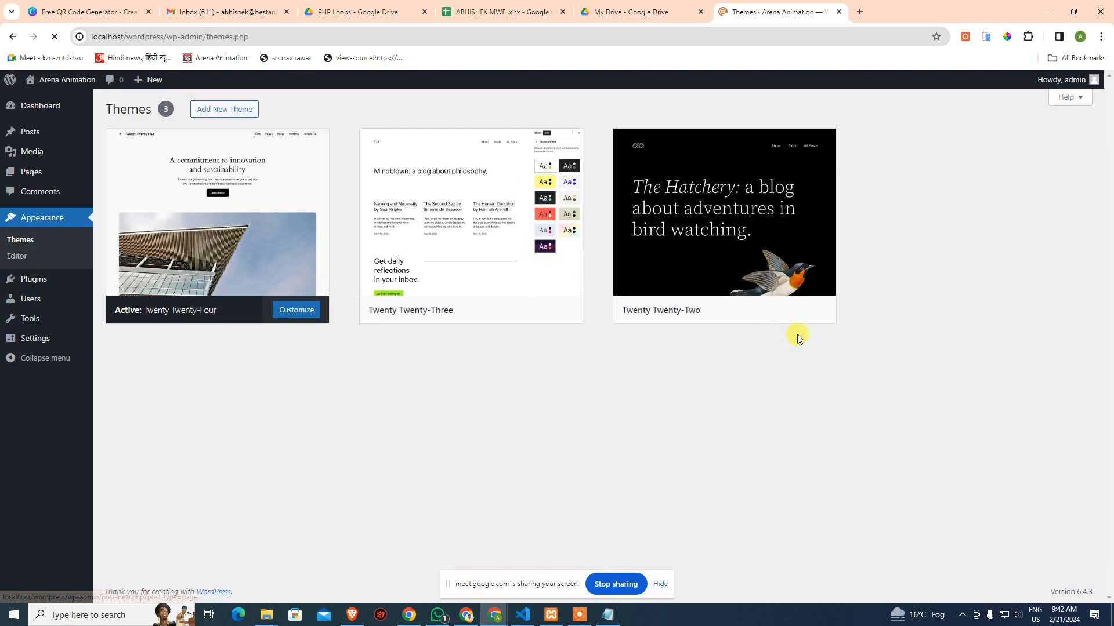
{"action": "mouse_move", "coordinate": [268, 179]}
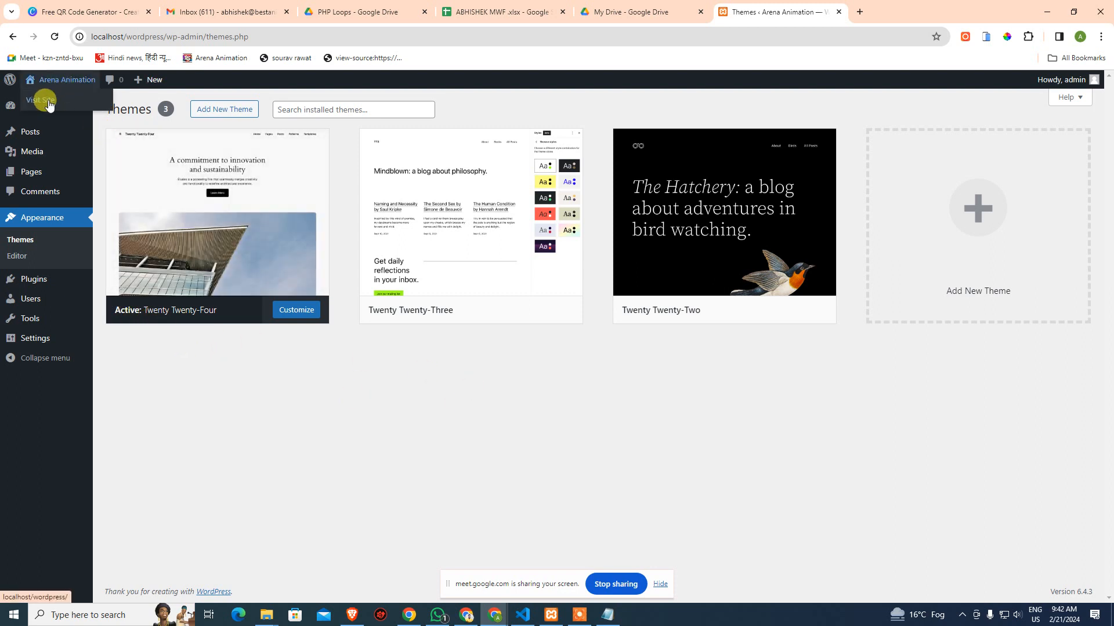
Open the live front page in a new tab, look it over, and return to Themes
{"action": "middle_click", "coordinate": [43, 99]}
{"action": "left_click", "coordinate": [900, 12]}
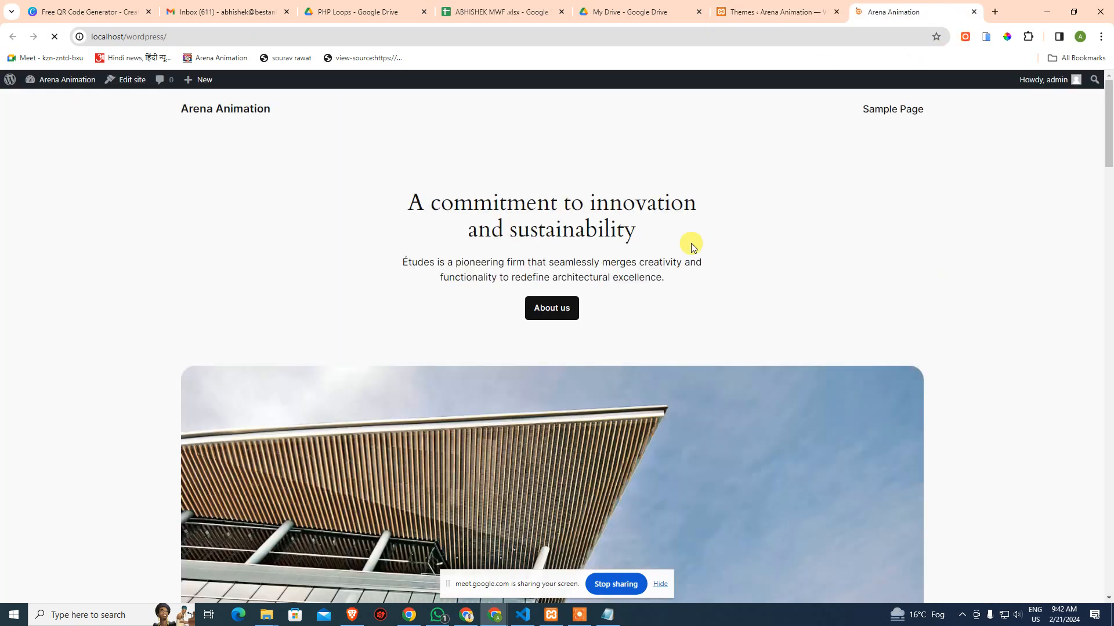
{"action": "scroll", "coordinate": [231, 427], "scroll_direction": "down", "scroll_amount": 3}
{"action": "scroll", "coordinate": [558, 356], "scroll_direction": "up", "scroll_amount": 5}
{"action": "left_click", "coordinate": [748, 10]}
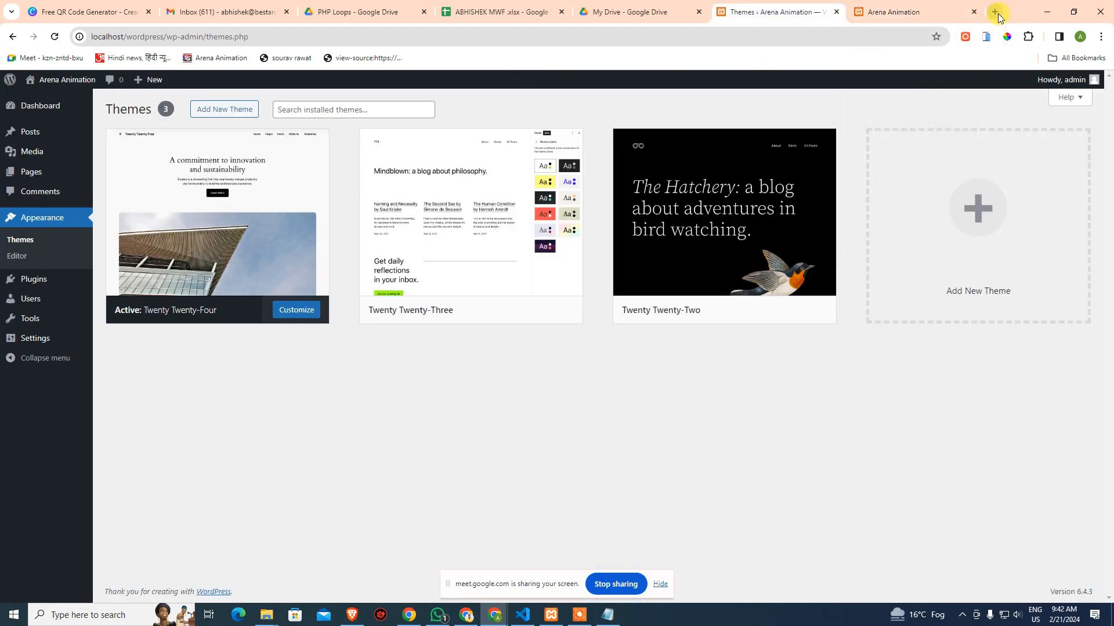
Search Google for shineads in a new tab and open the shineads.in homepage
{"action": "left_click", "coordinate": [995, 12]}
{"action": "type", "text": "s"}
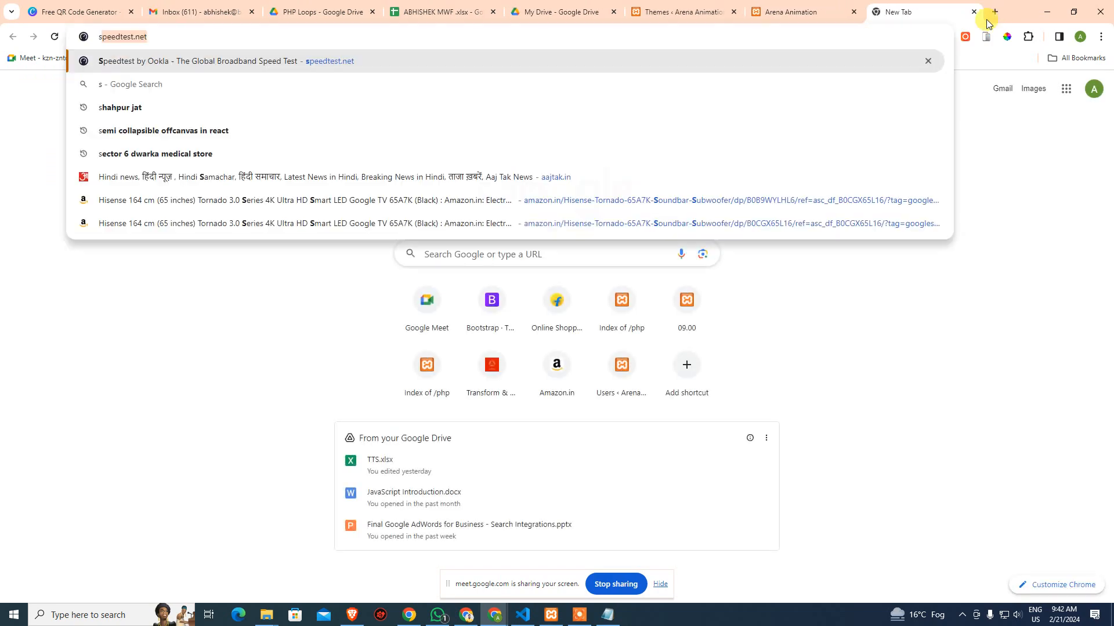
{"action": "type", "text": "hineads"}
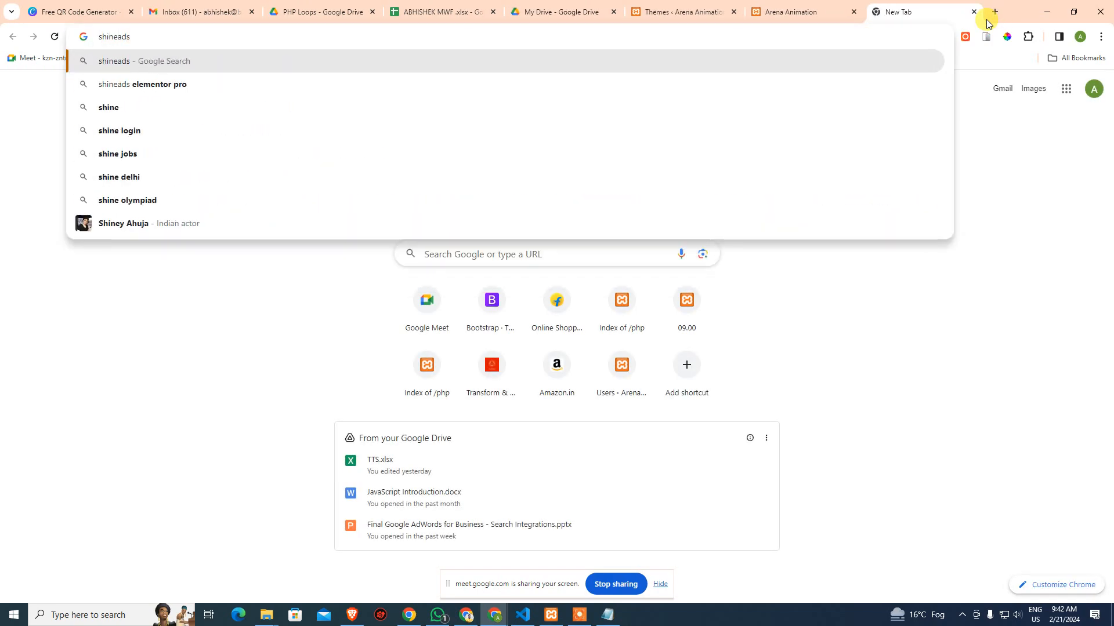
{"action": "key", "text": "Return"}
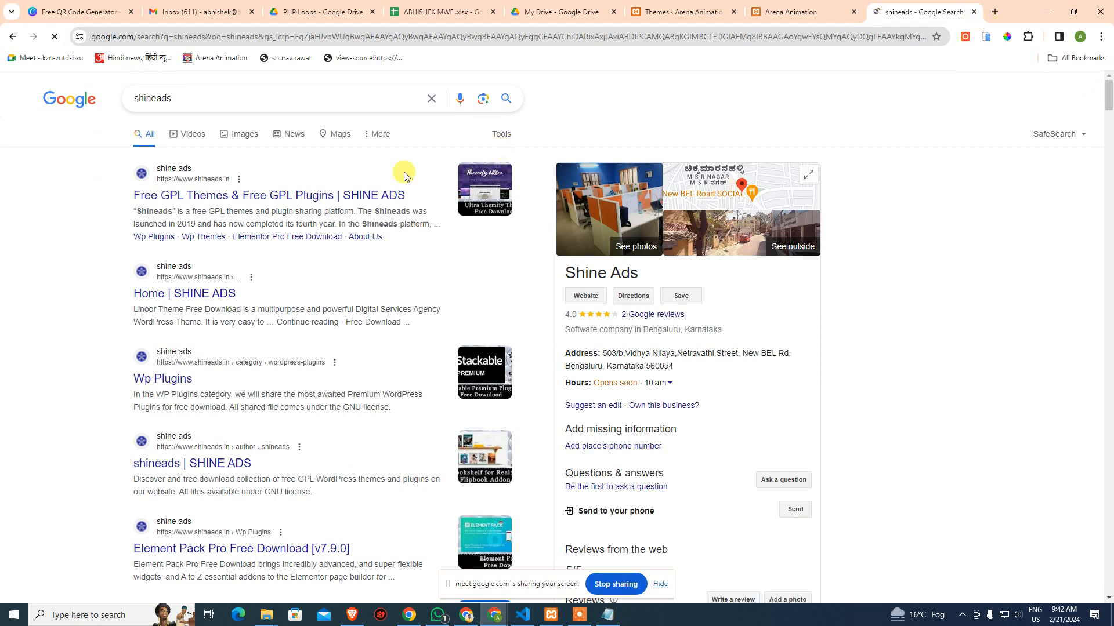
{"action": "left_click", "coordinate": [215, 195]}
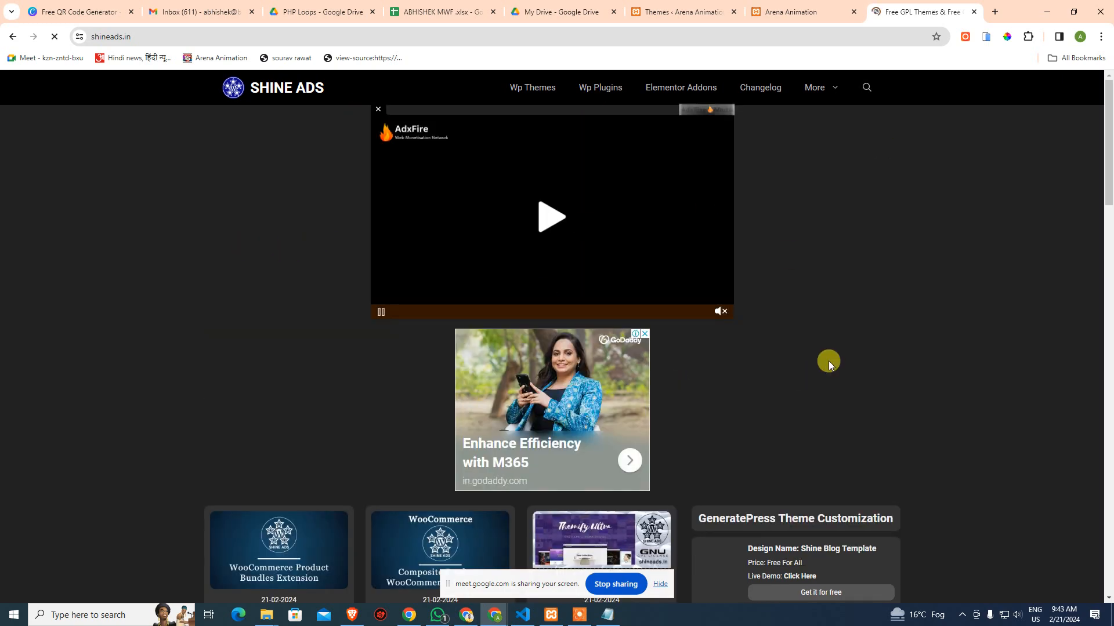
{"action": "scroll", "coordinate": [877, 336], "scroll_direction": "down", "scroll_amount": 3}
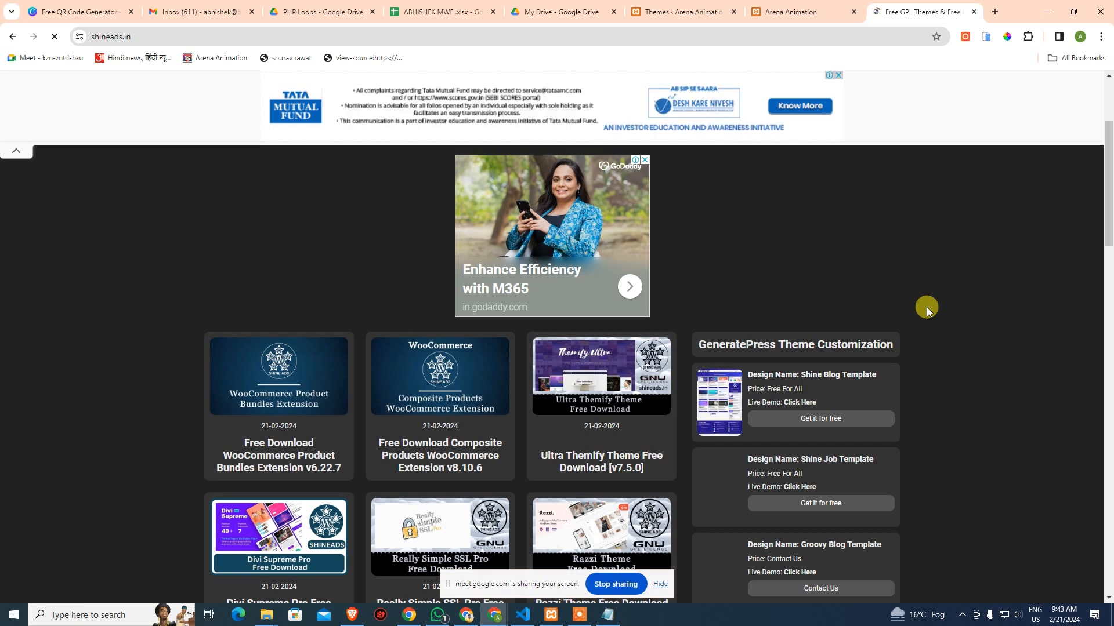
Search Google for eleganttheme in a new tab and open the Elegant Themes site
{"action": "left_click", "coordinate": [996, 12]}
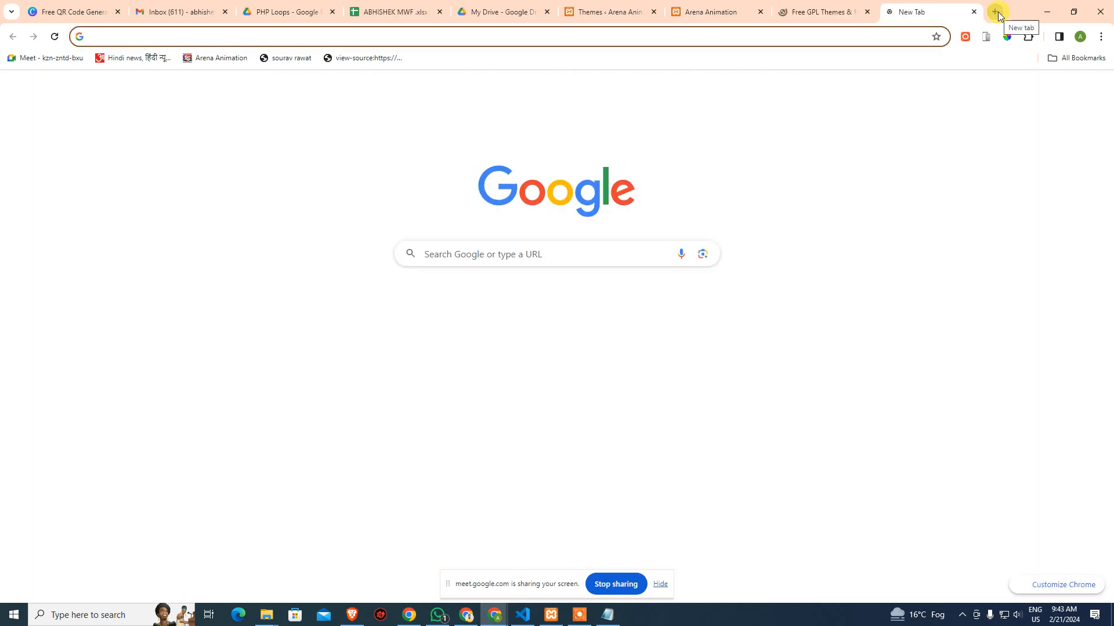
{"action": "type", "text": "e"}
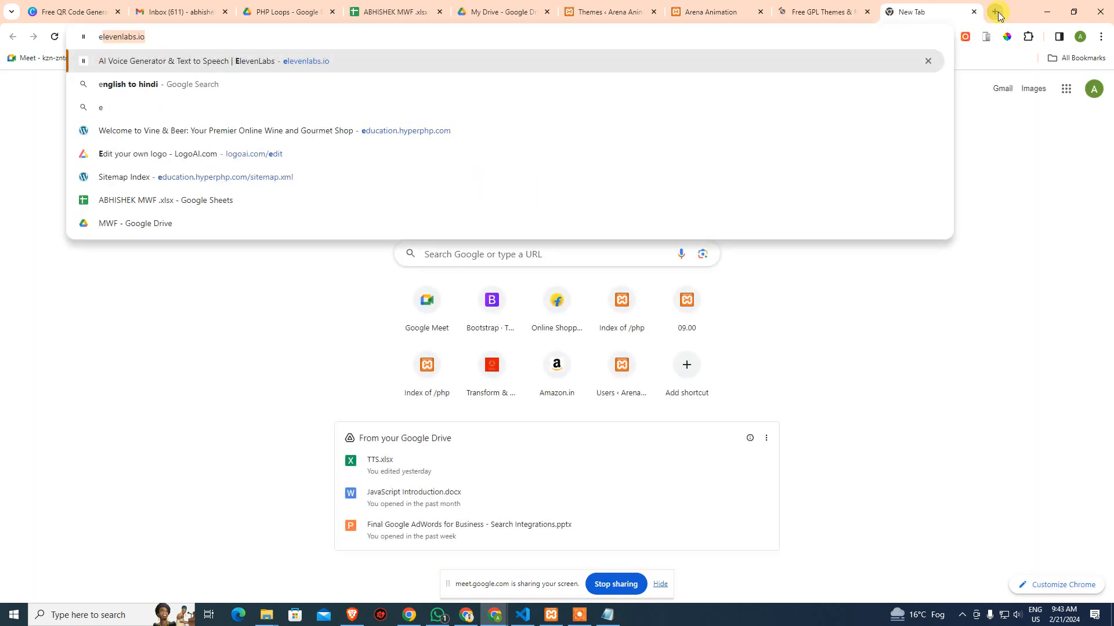
{"action": "type", "text": "lege"}
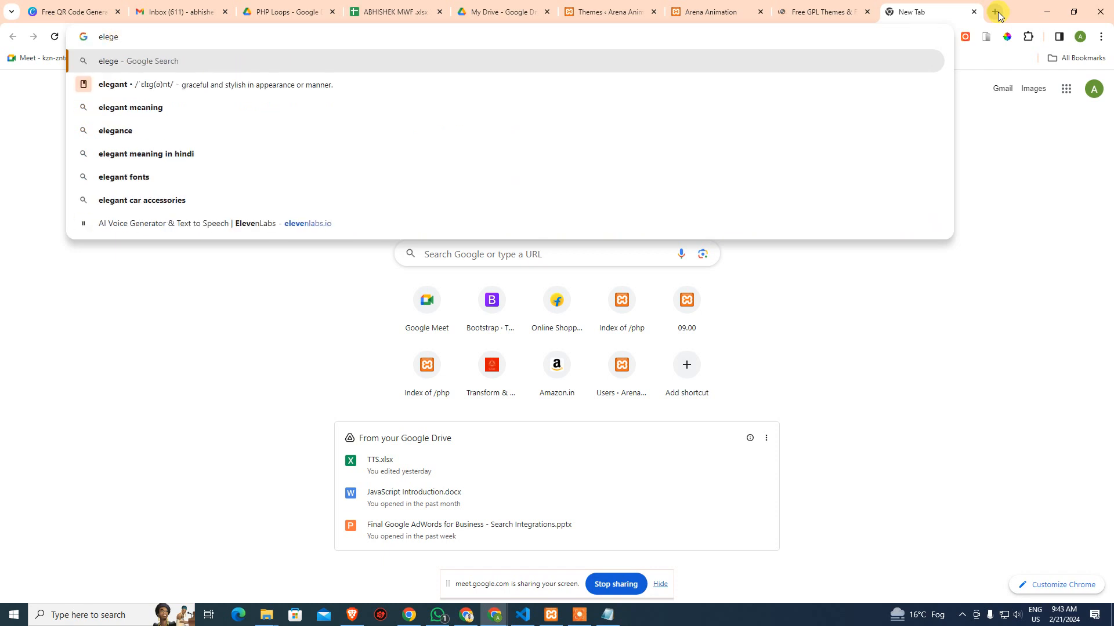
{"action": "key", "text": "Down"}
{"action": "key", "text": "Down"}
{"action": "key", "text": "BackSpace"}
{"action": "key", "text": "BackSpace"}
{"action": "key", "text": "BackSpace"}
{"action": "key", "text": "BackSpace"}
{"action": "key", "text": "BackSpace"}
{"action": "key", "text": "BackSpace"}
{"action": "key", "text": "BackSpace"}
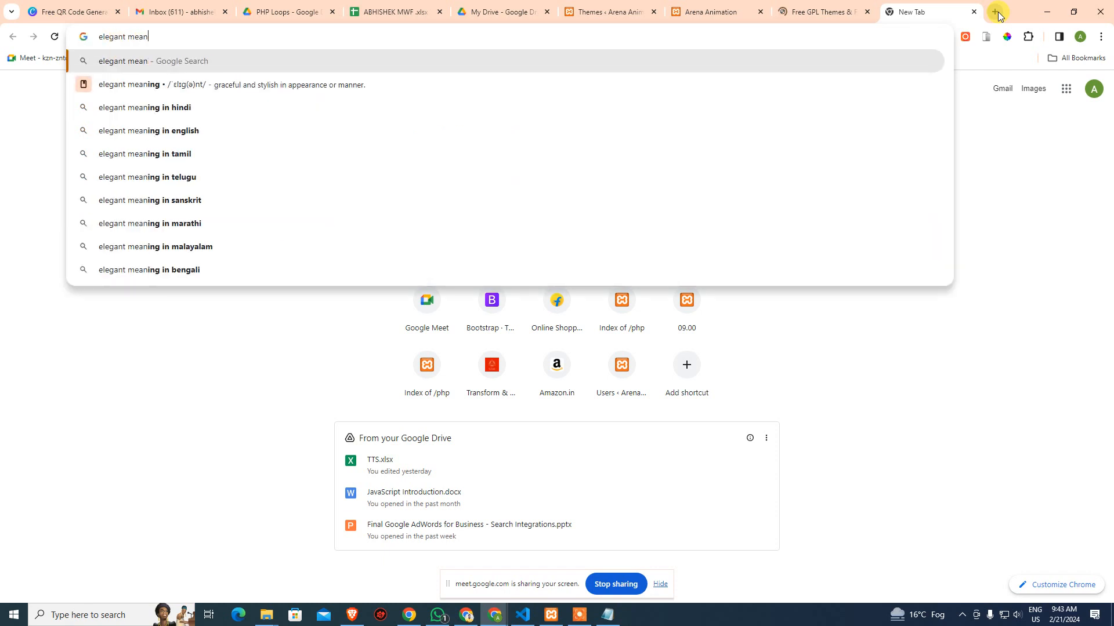
{"action": "key", "text": "BackSpace"}
{"action": "type", "text": "ttheme"}
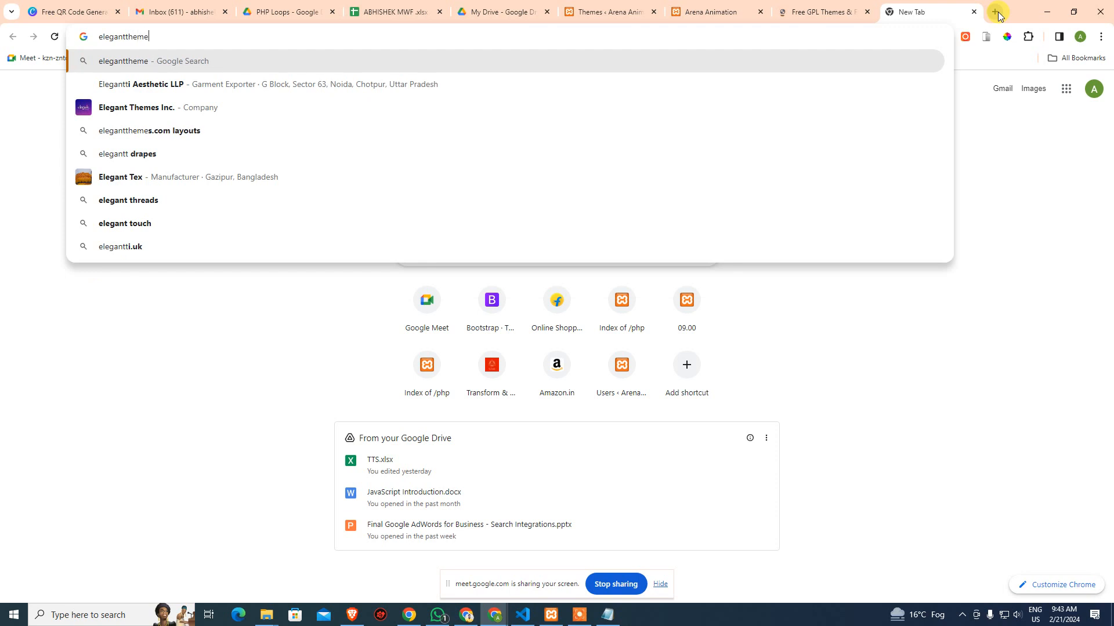
{"action": "key", "text": "Return"}
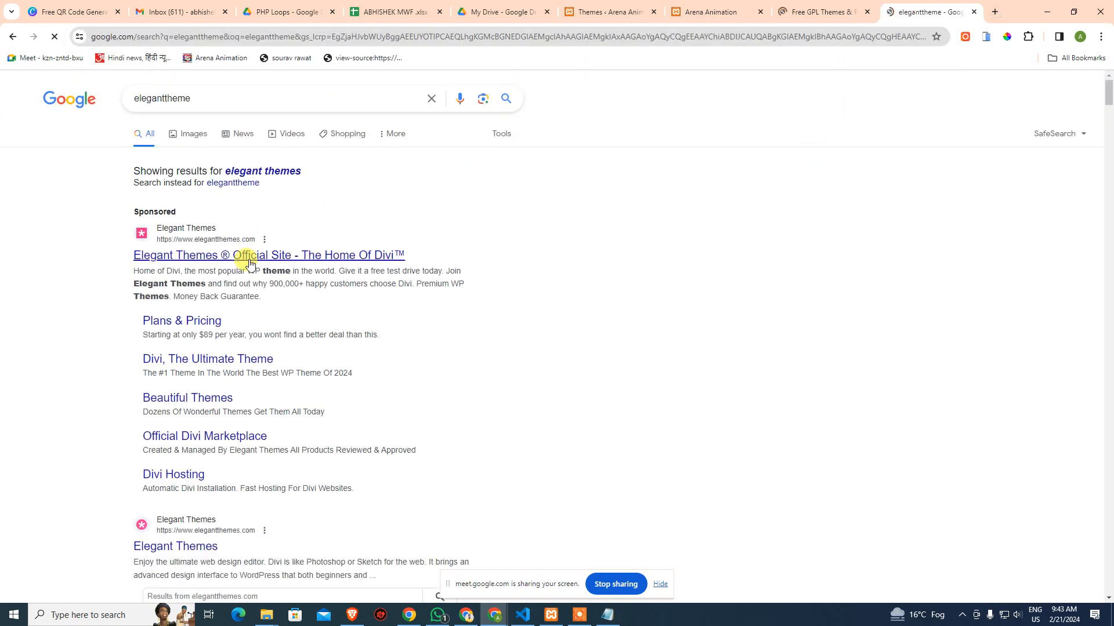
{"action": "middle_click", "coordinate": [184, 326]}
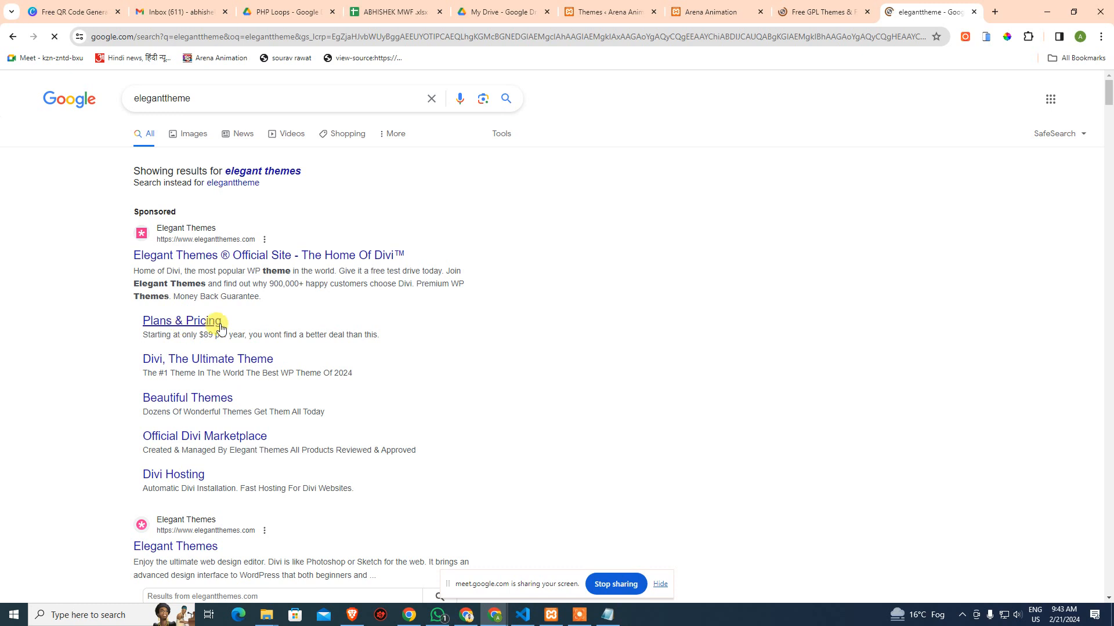
{"action": "left_click", "coordinate": [956, 15]}
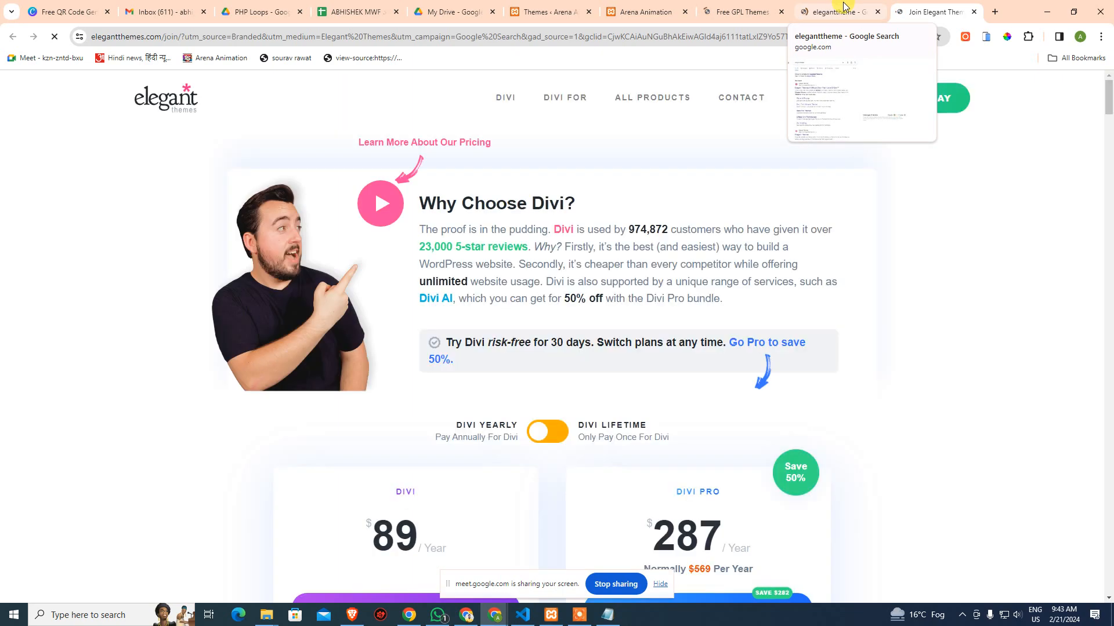
Highlight the yearly prices: Divi $89 and Divi Pro $287
{"action": "scroll", "coordinate": [931, 372], "scroll_direction": "down", "scroll_amount": 5}
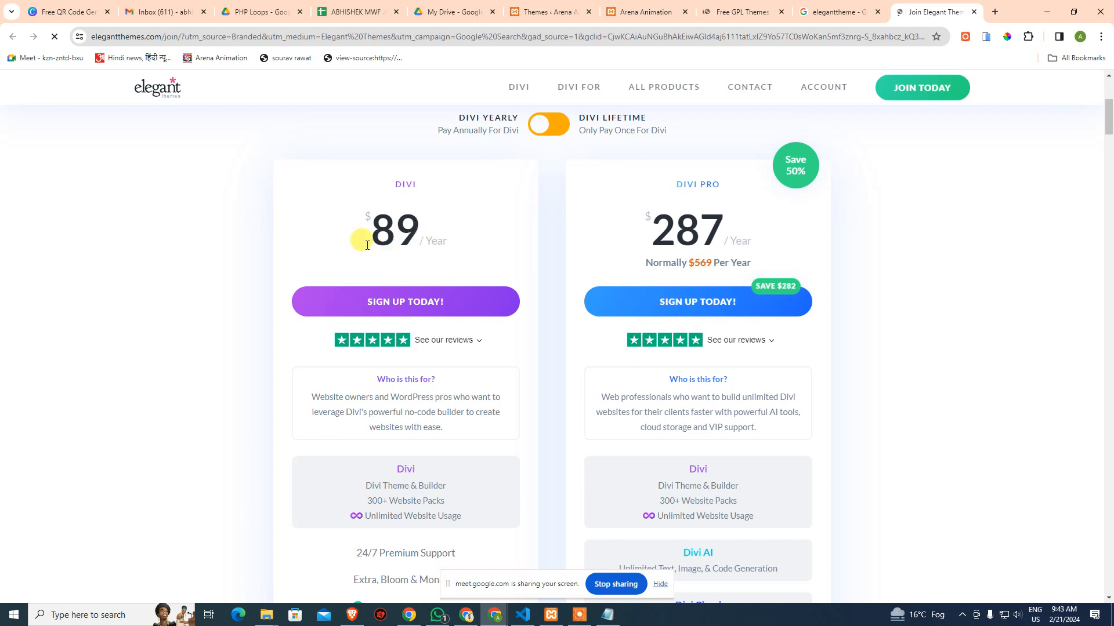
{"action": "left_click_drag", "start_coordinate": [372, 229], "coordinate": [444, 229]}
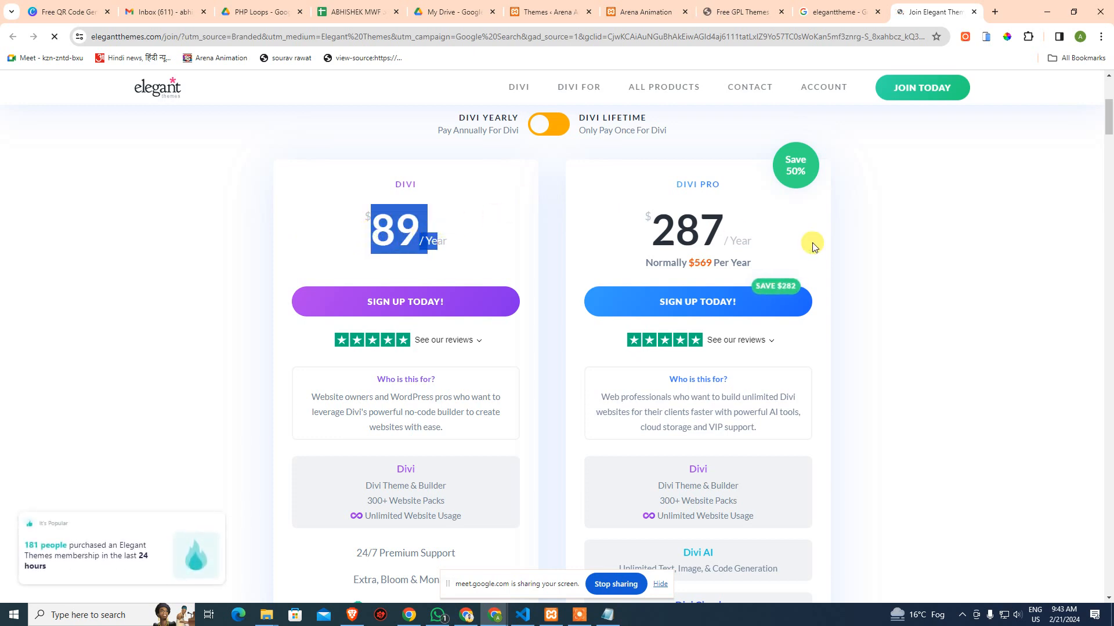
{"action": "left_click_drag", "start_coordinate": [648, 229], "coordinate": [746, 230]}
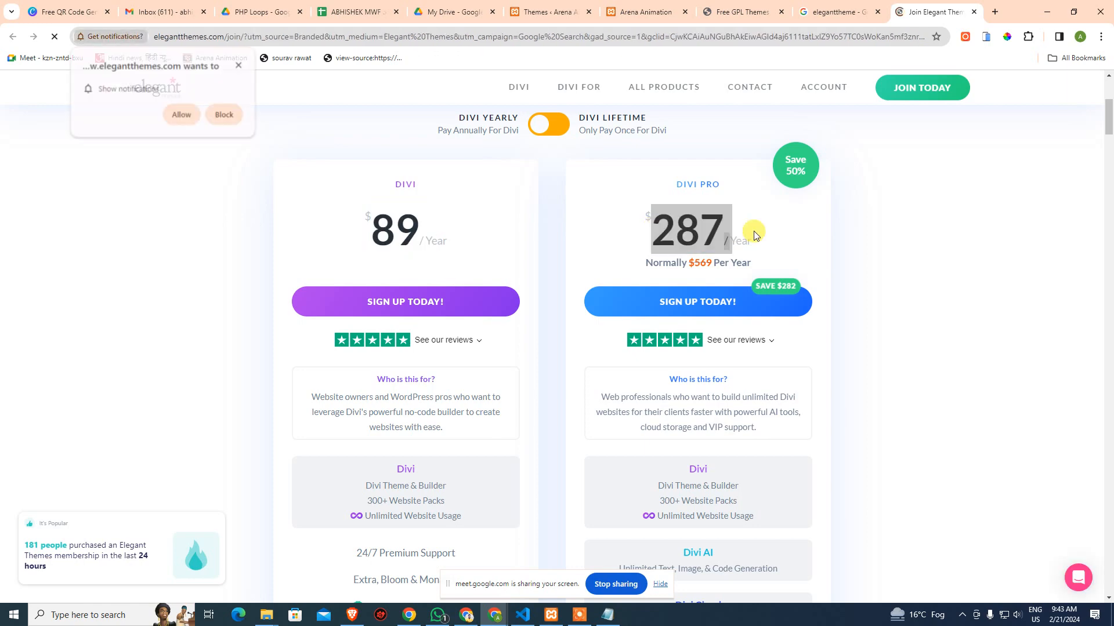
{"action": "left_click", "coordinate": [771, 235]}
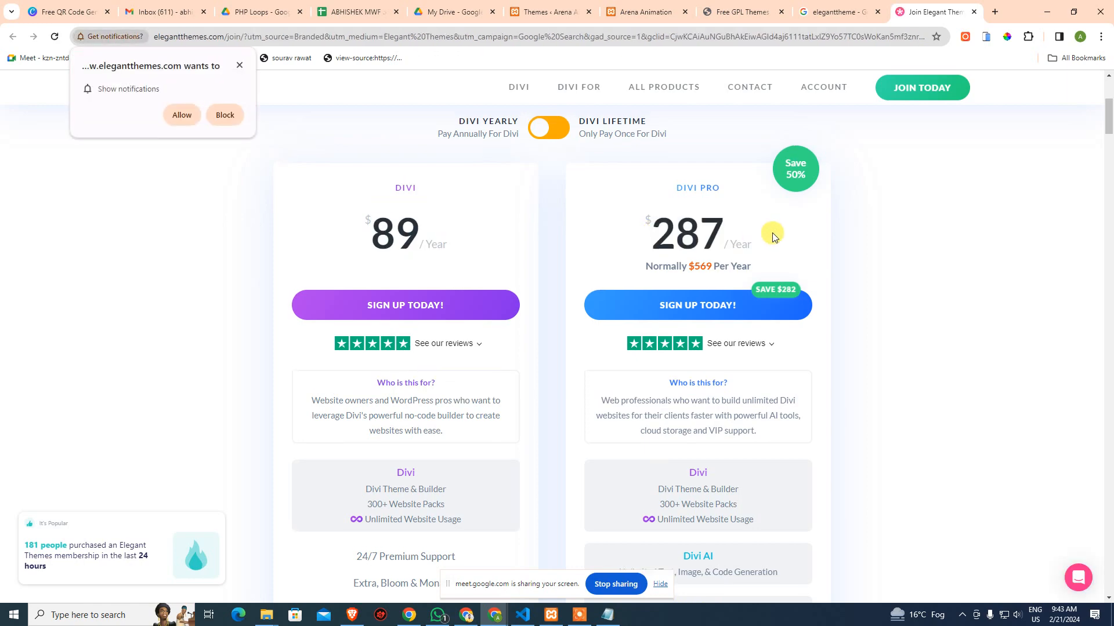
{"action": "scroll", "coordinate": [638, 261], "scroll_direction": "up", "scroll_amount": 3}
Switch pricing to Lifetime and highlight Divi $249 and Divi Pro $365
{"action": "left_click", "coordinate": [549, 302]}
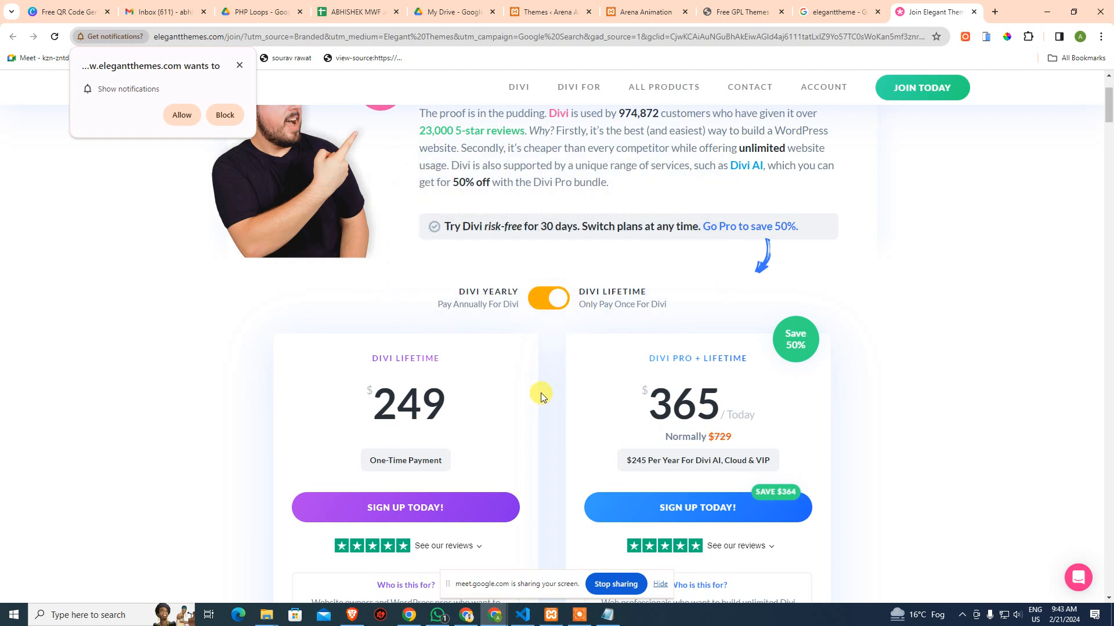
{"action": "left_click_drag", "start_coordinate": [374, 407], "coordinate": [464, 406]}
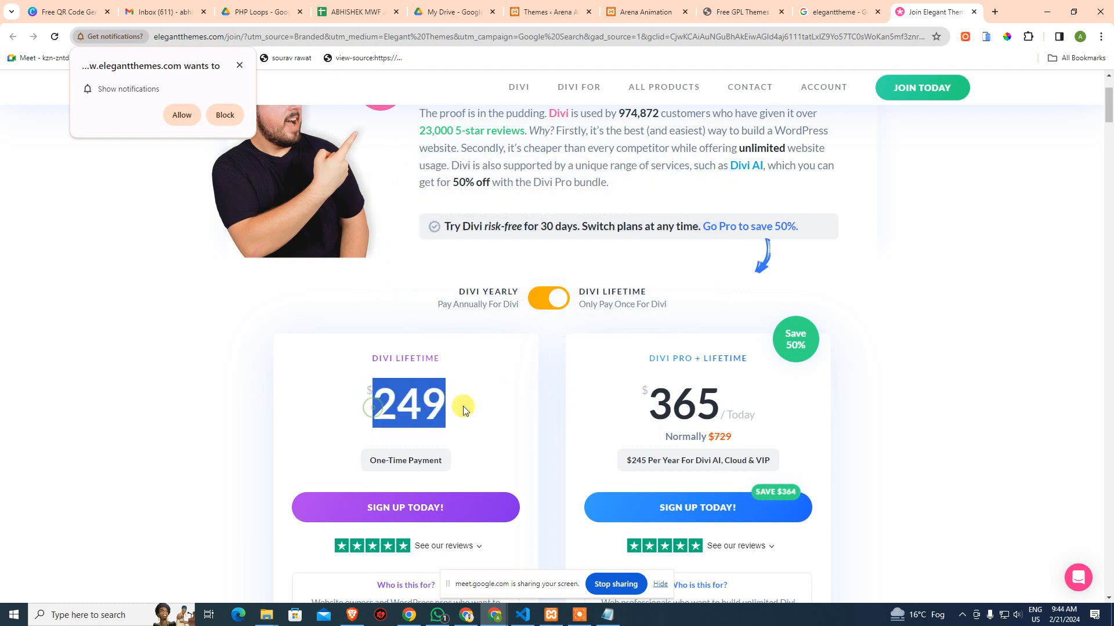
{"action": "left_click", "coordinate": [527, 402]}
{"action": "left_click_drag", "start_coordinate": [660, 399], "coordinate": [925, 390]}
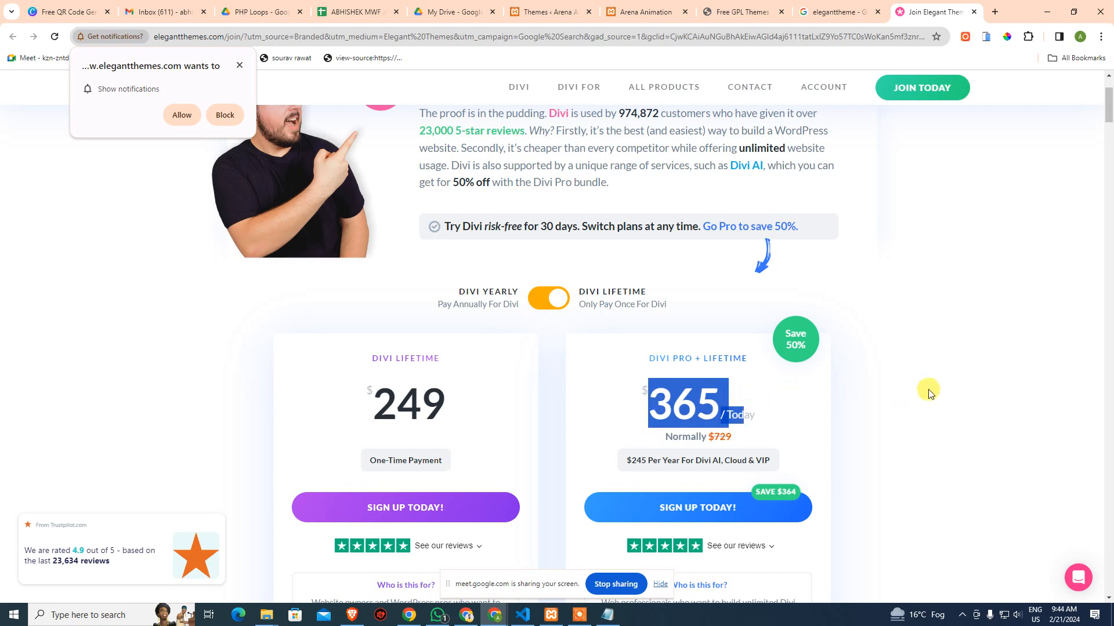
{"action": "left_click", "coordinate": [925, 390]}
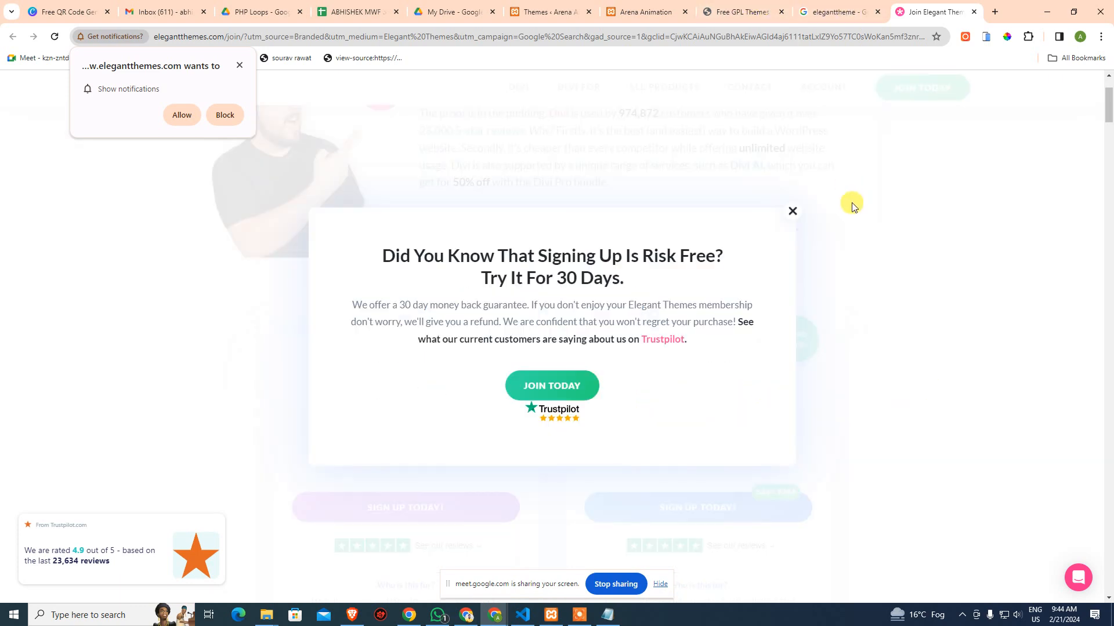
{"action": "left_click", "coordinate": [791, 212]}
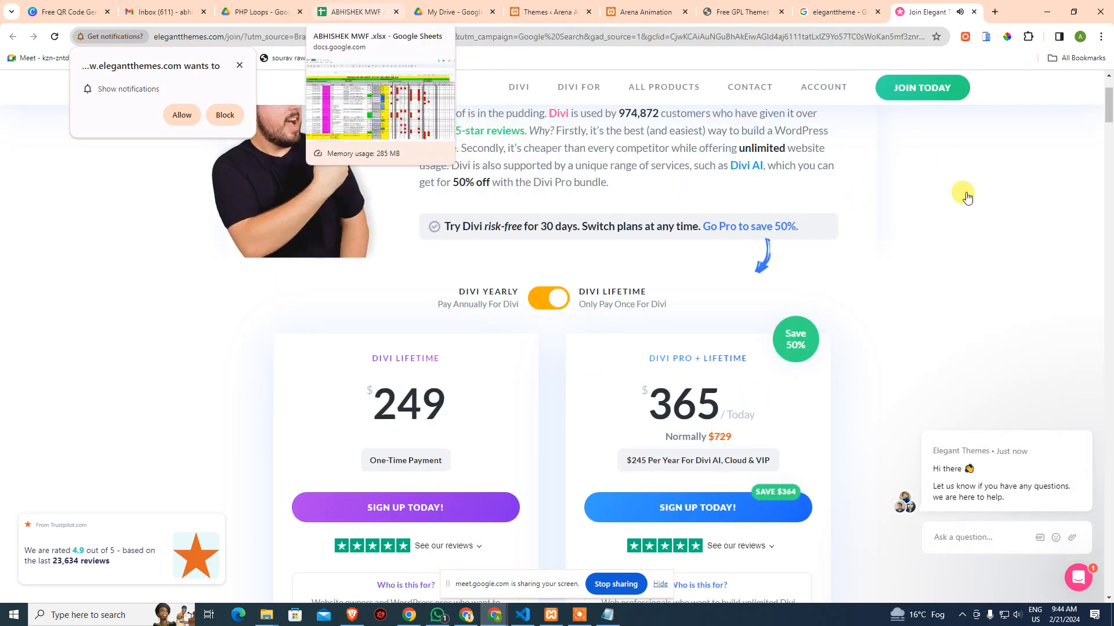
{"action": "left_click", "coordinate": [354, 12]}
Mark AF12 present with P in the attendance sheet, then return to Elegant Themes pricing
{"action": "left_click", "coordinate": [849, 342]}
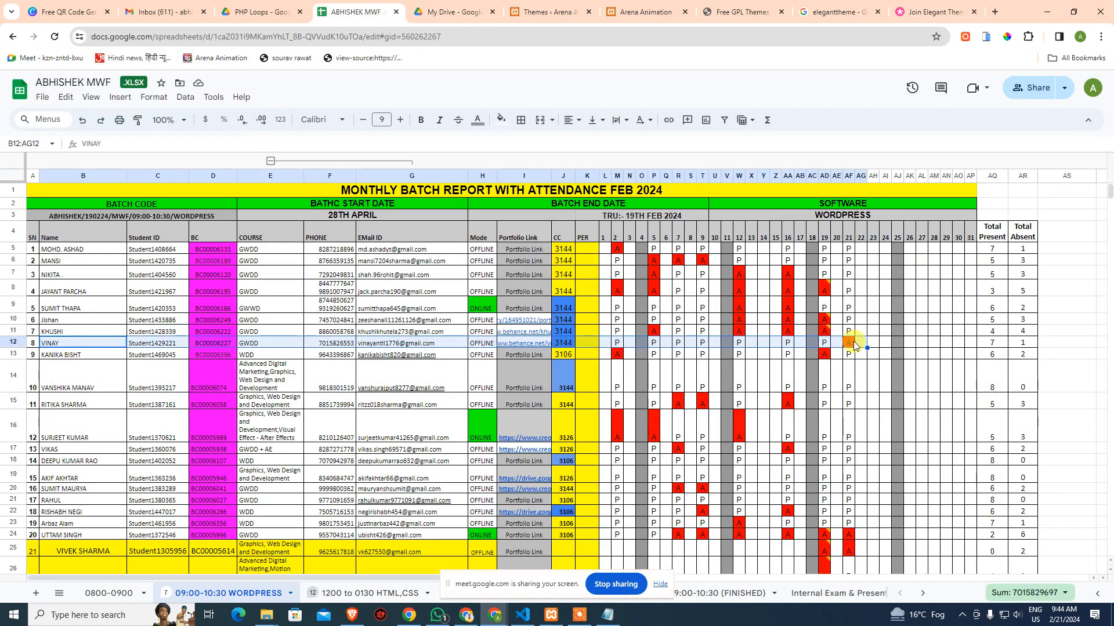
{"action": "type", "text": "P"}
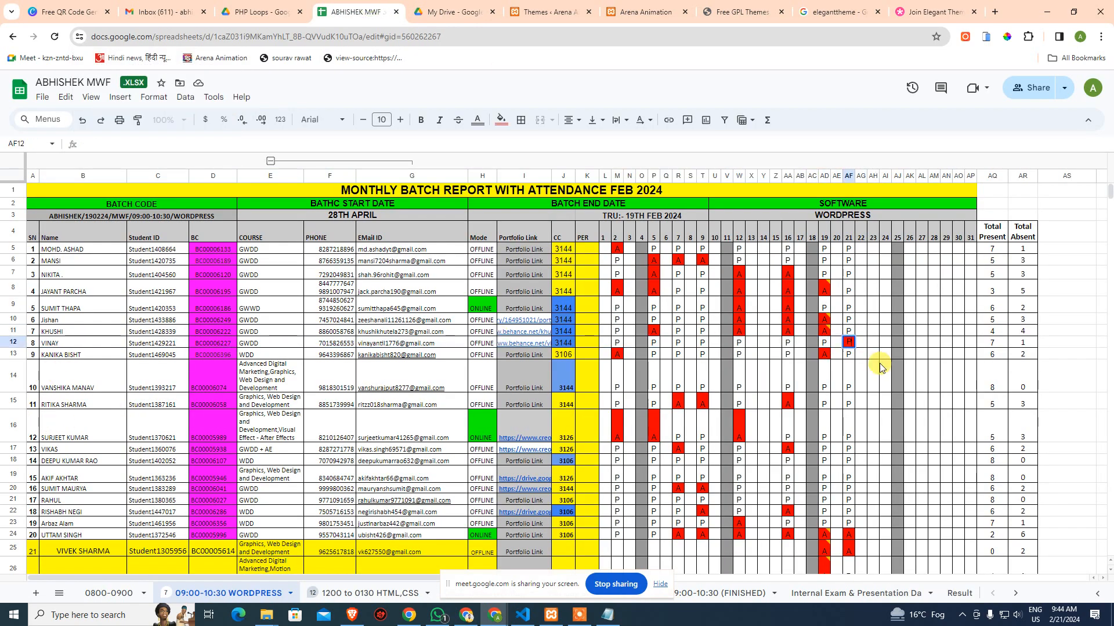
{"action": "key", "text": "Return"}
{"action": "scroll", "coordinate": [879, 364], "scroll_direction": "down", "scroll_amount": 3}
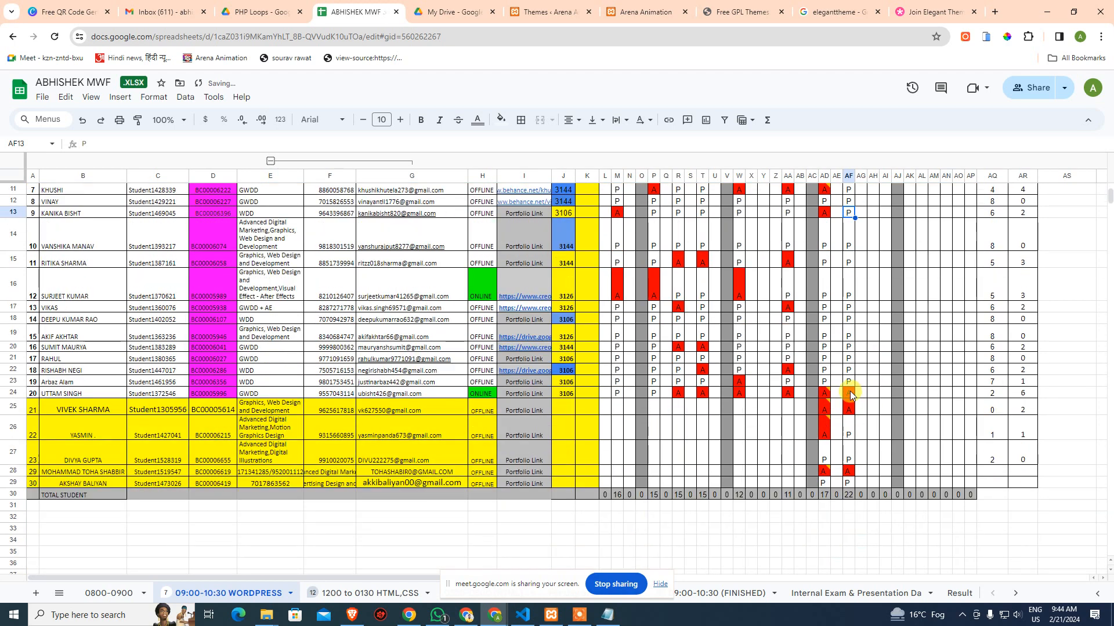
{"action": "left_click", "coordinate": [914, 399]}
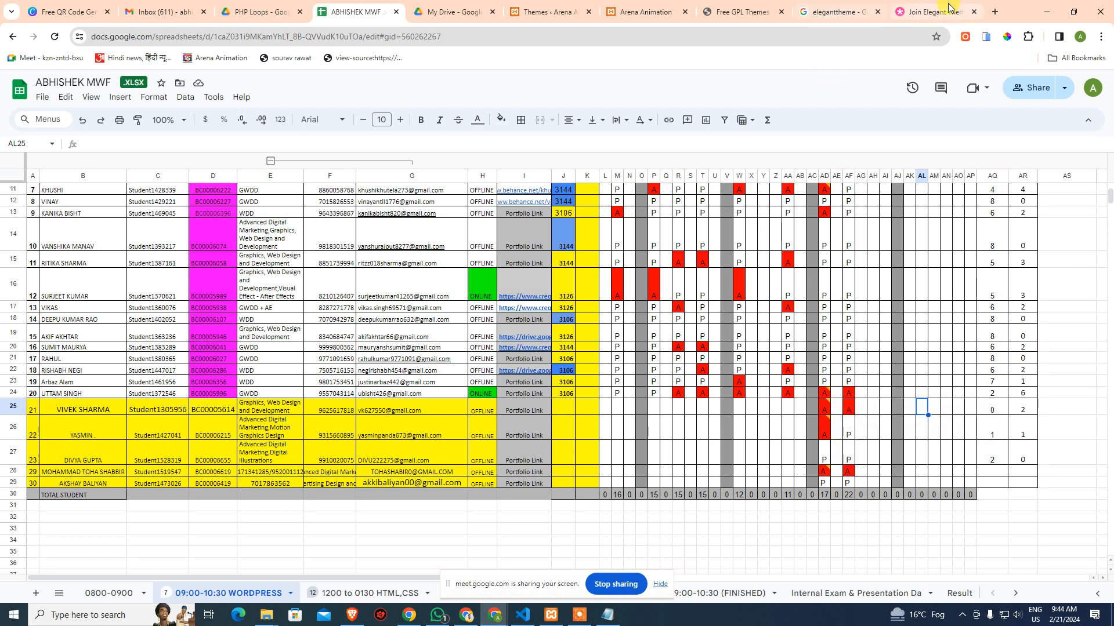
{"action": "left_click", "coordinate": [934, 12]}
{"action": "scroll", "coordinate": [731, 406], "scroll_direction": "down", "scroll_amount": 5}
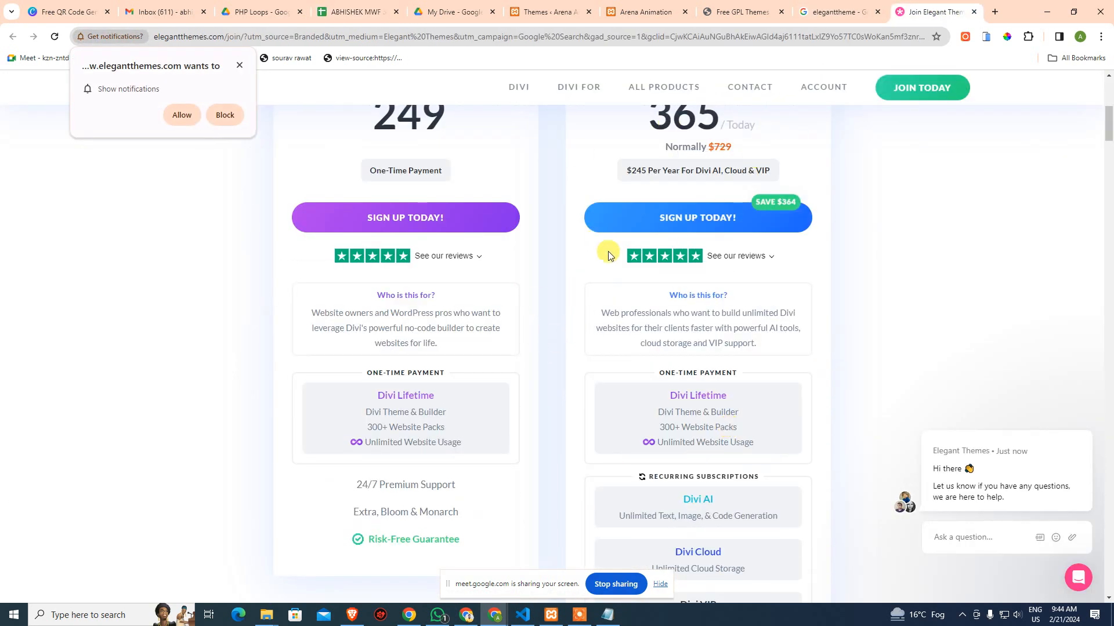
Scroll through the Divi and Divi Pro lifetime pricing cards, then switch to the shineads.in tab
{"action": "scroll", "coordinate": [624, 302], "scroll_direction": "up", "scroll_amount": 7}
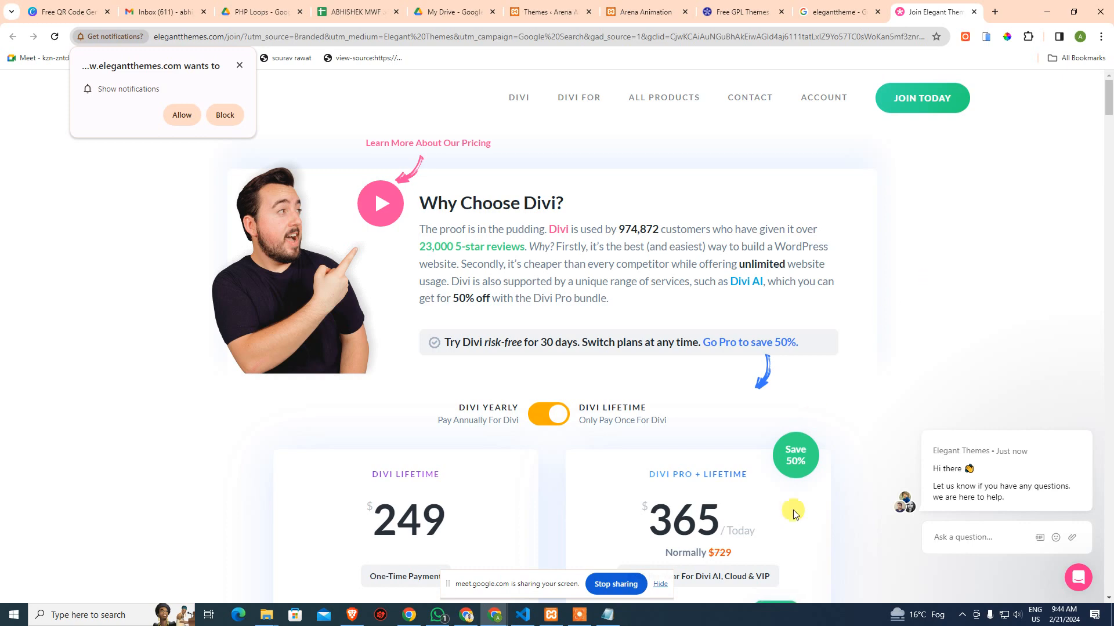
{"action": "scroll", "coordinate": [776, 515], "scroll_direction": "down", "scroll_amount": 2}
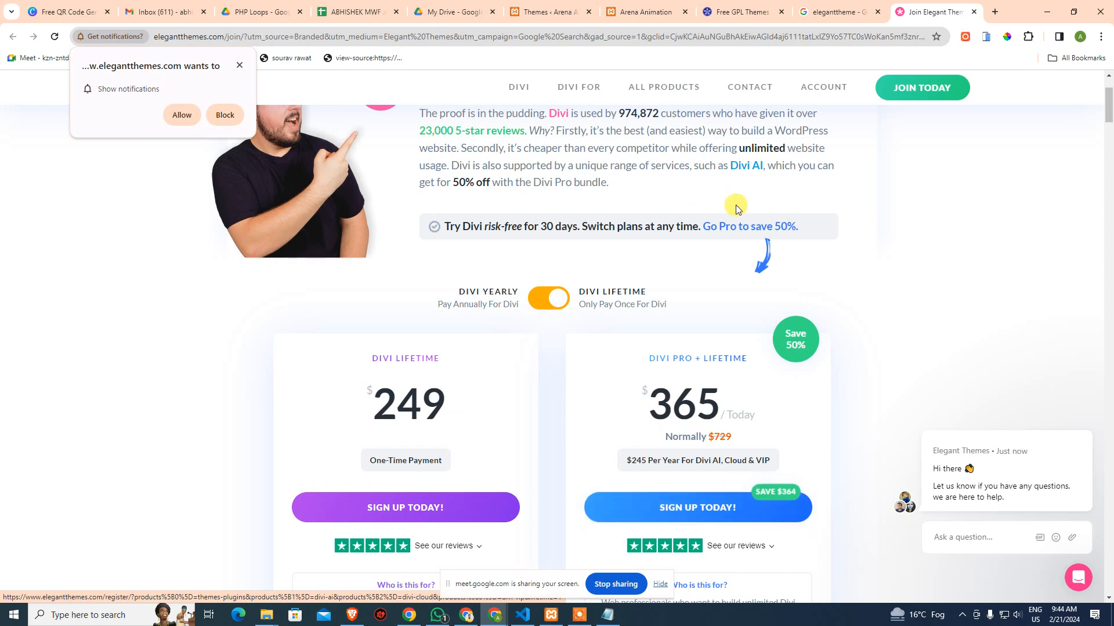
{"action": "left_click", "coordinate": [744, 13]}
Search shineads.in for 'divi' to list Divi Supreme Pro, Divi Booster and Divi Theme downloads
{"action": "left_click", "coordinate": [281, 31]}
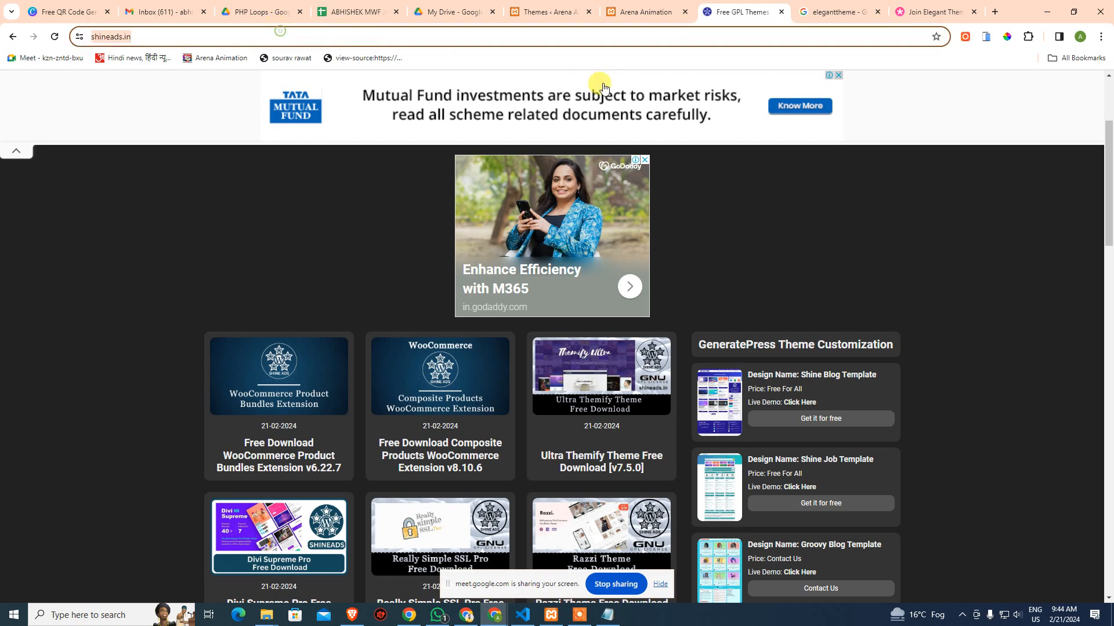
{"action": "left_click", "coordinate": [438, 615]}
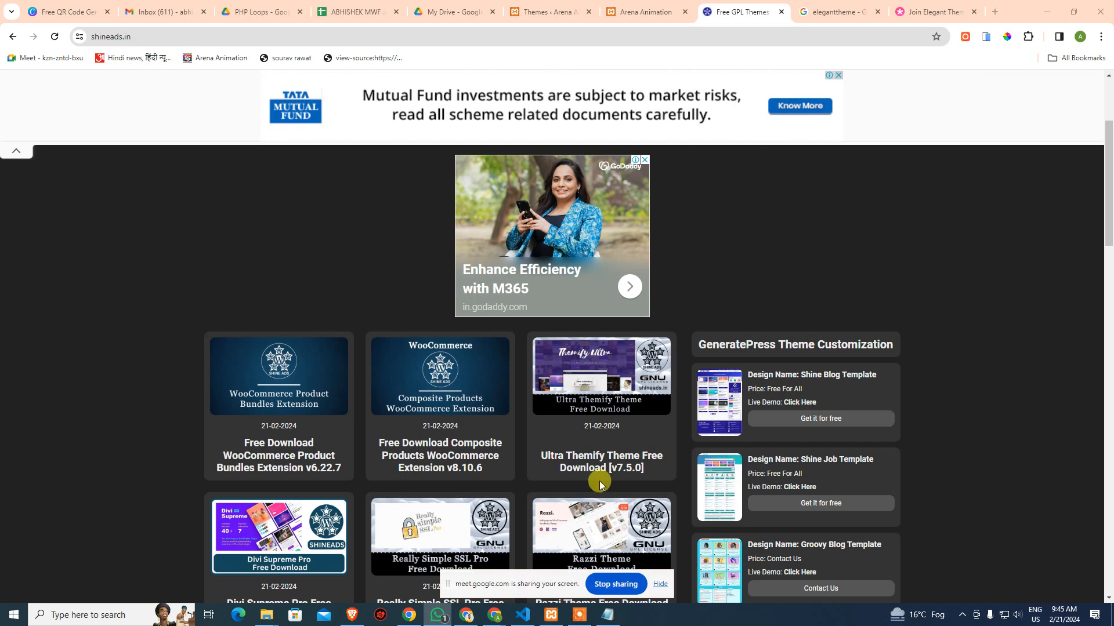
{"action": "scroll", "coordinate": [522, 406], "scroll_direction": "down", "scroll_amount": 5}
{"action": "scroll", "coordinate": [521, 311], "scroll_direction": "up", "scroll_amount": 6}
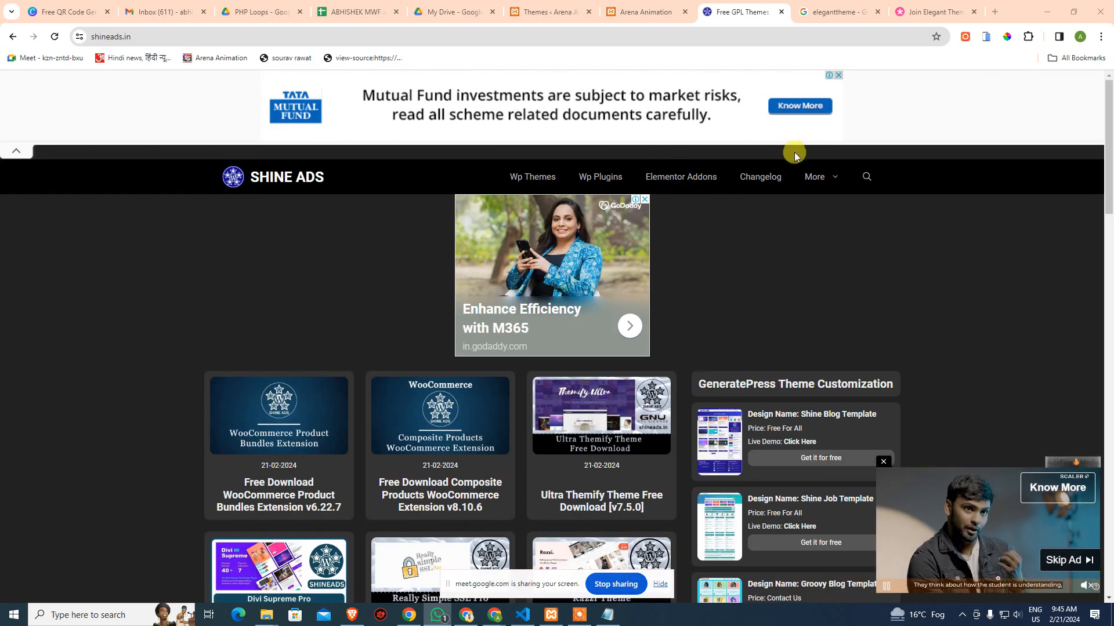
{"action": "left_click", "coordinate": [864, 179]}
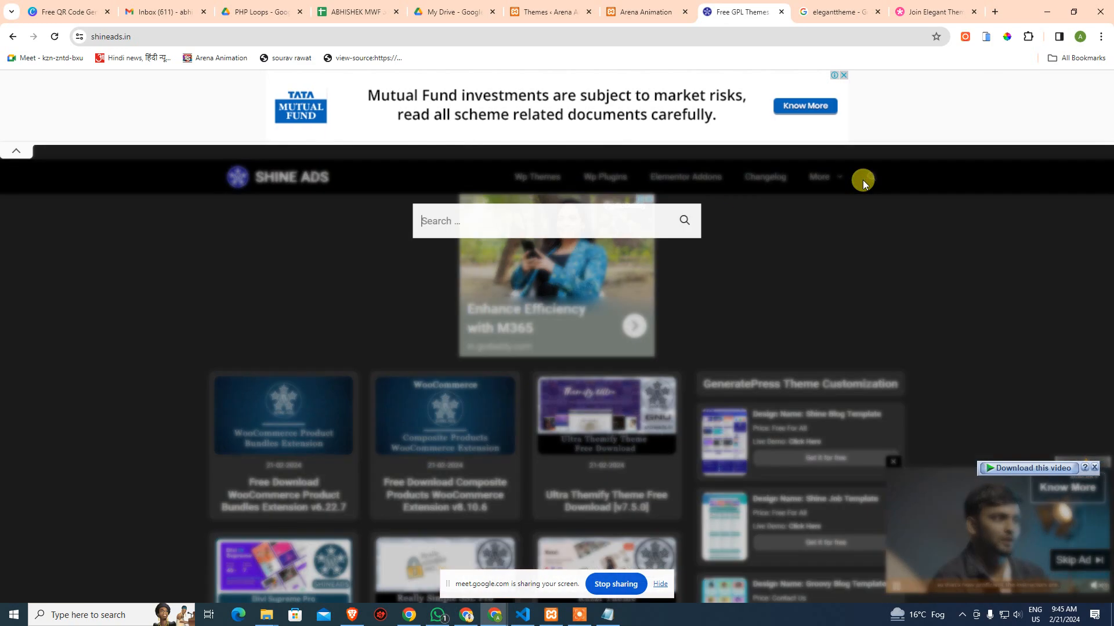
{"action": "left_click", "coordinate": [545, 226]}
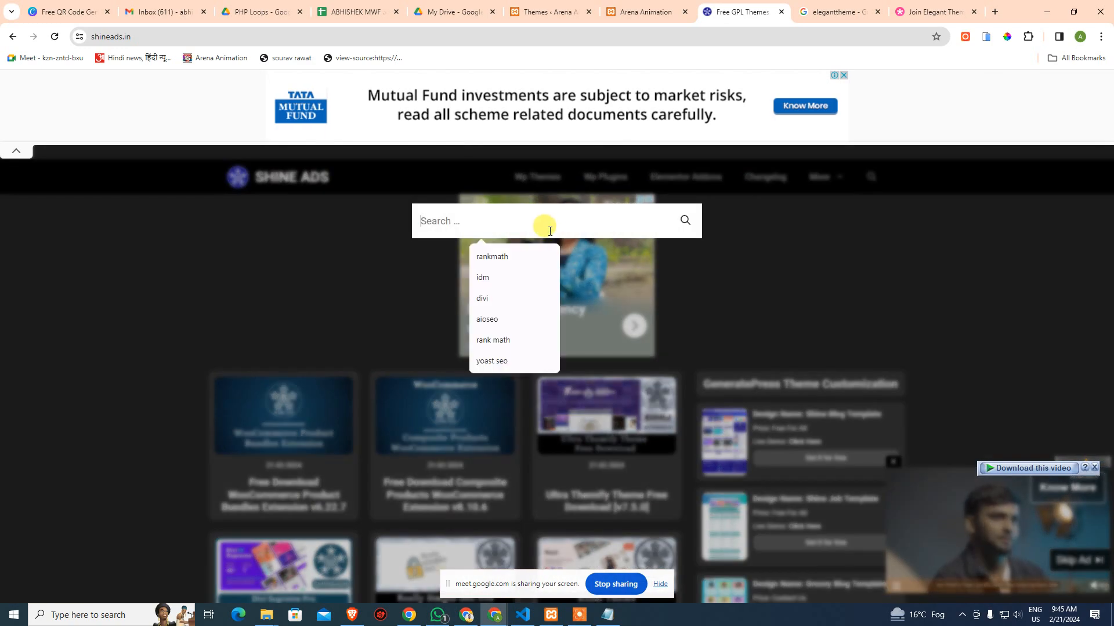
{"action": "type", "text": "div"}
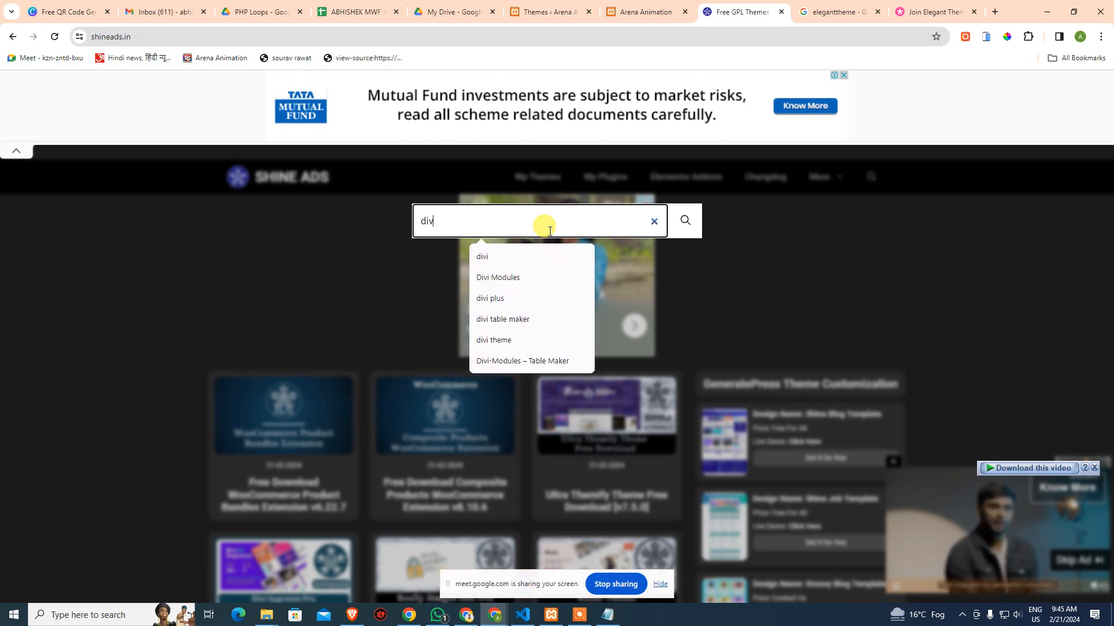
{"action": "type", "text": "i"}
{"action": "left_click", "coordinate": [700, 220]}
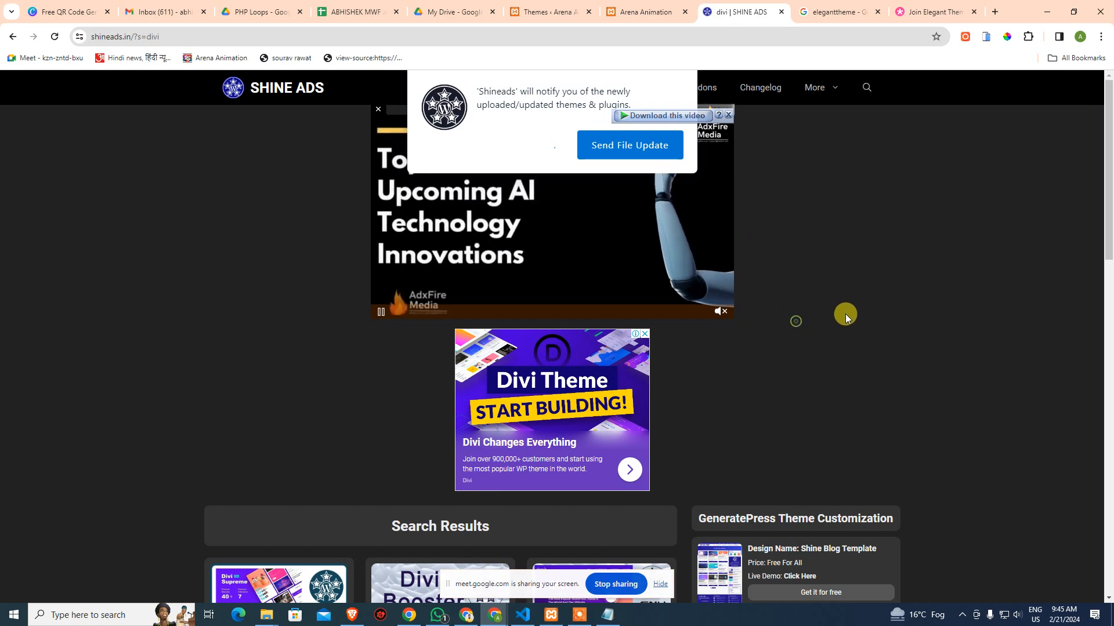
Open the 'Divi Theme Free Download With Divi Theme API Key v4.24.1' post and dismiss the full-page ad
{"action": "scroll", "coordinate": [214, 339], "scroll_direction": "down", "scroll_amount": 5}
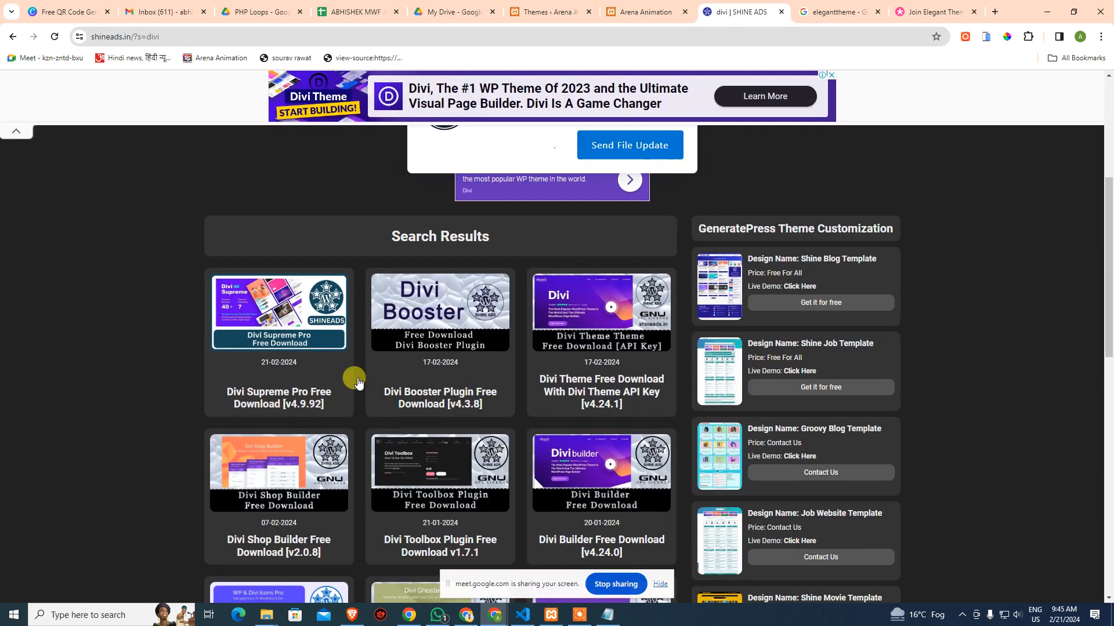
{"action": "scroll", "coordinate": [229, 355], "scroll_direction": "down", "scroll_amount": 1}
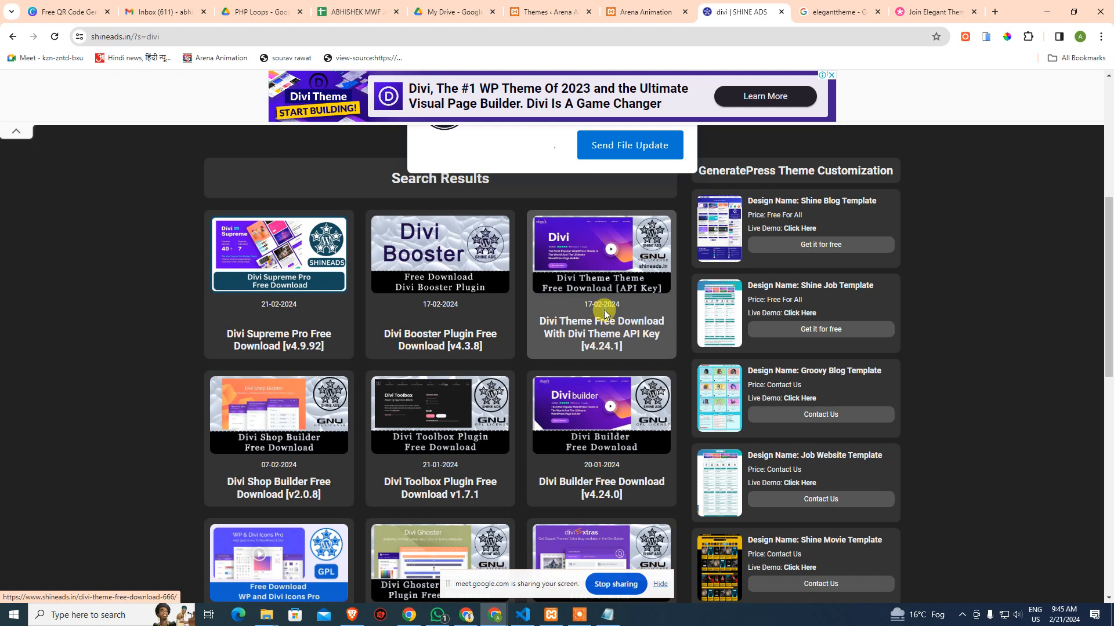
{"action": "left_click", "coordinate": [604, 314]}
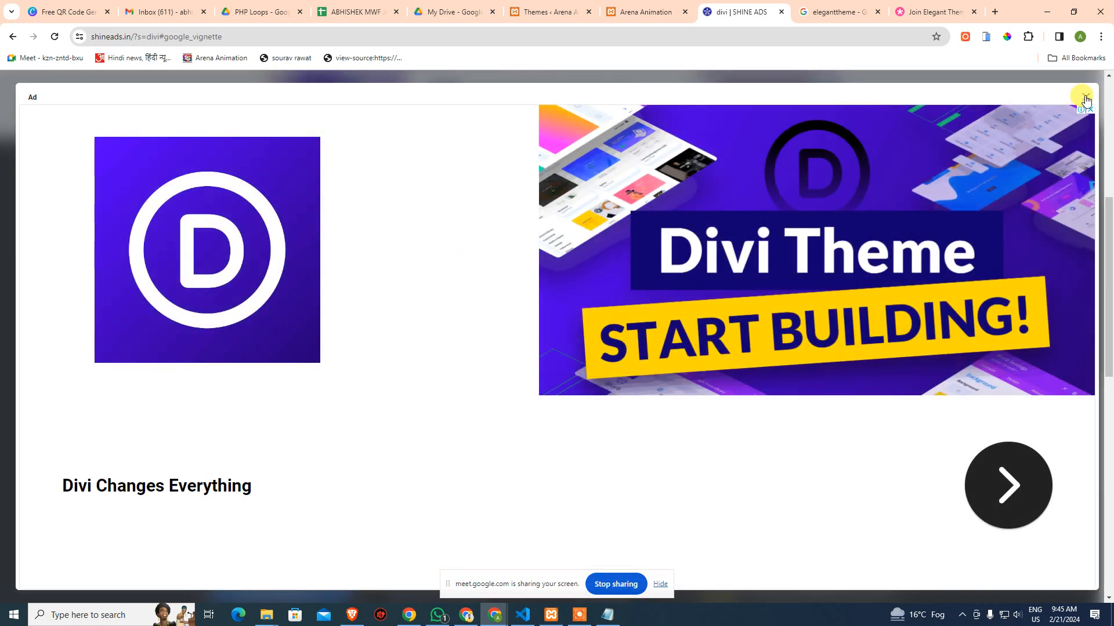
{"action": "left_click", "coordinate": [1086, 97]}
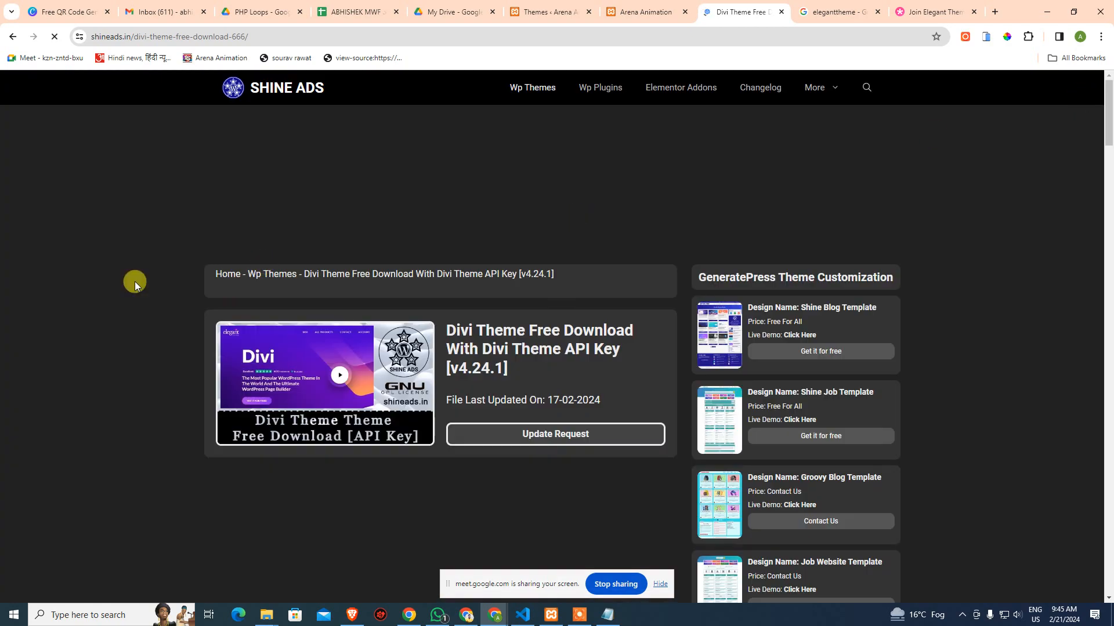
Scroll down to the Divi download links and paste the first dlinks.in link into a new tab
{"action": "scroll", "coordinate": [339, 393], "scroll_direction": "down", "scroll_amount": 5}
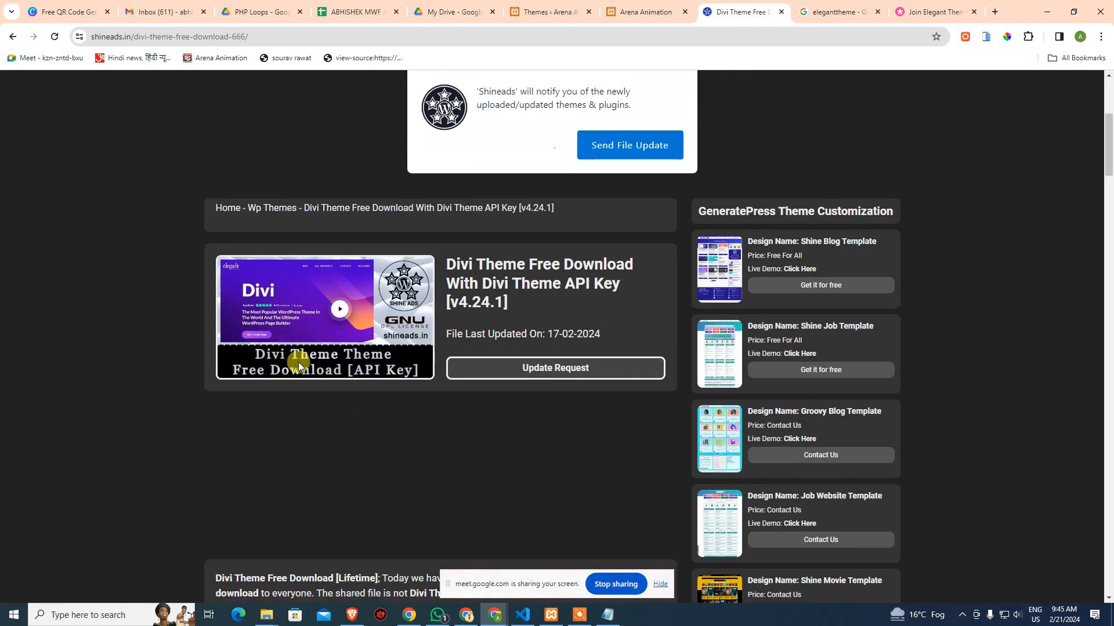
{"action": "scroll", "coordinate": [413, 383], "scroll_direction": "down", "scroll_amount": 3}
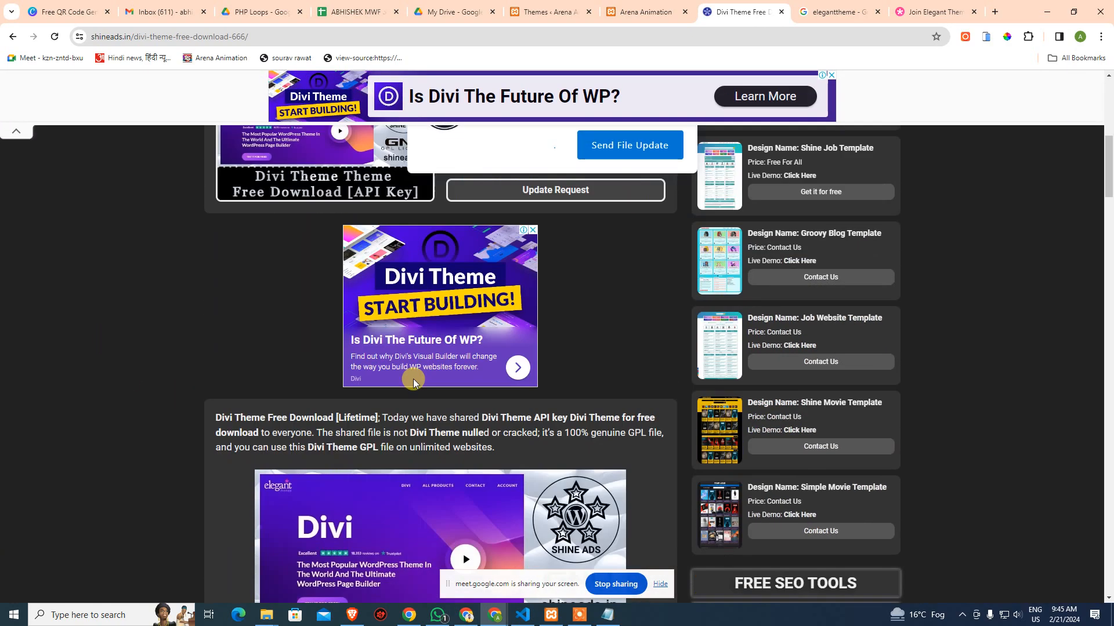
{"action": "scroll", "coordinate": [414, 383], "scroll_direction": "down", "scroll_amount": 20}
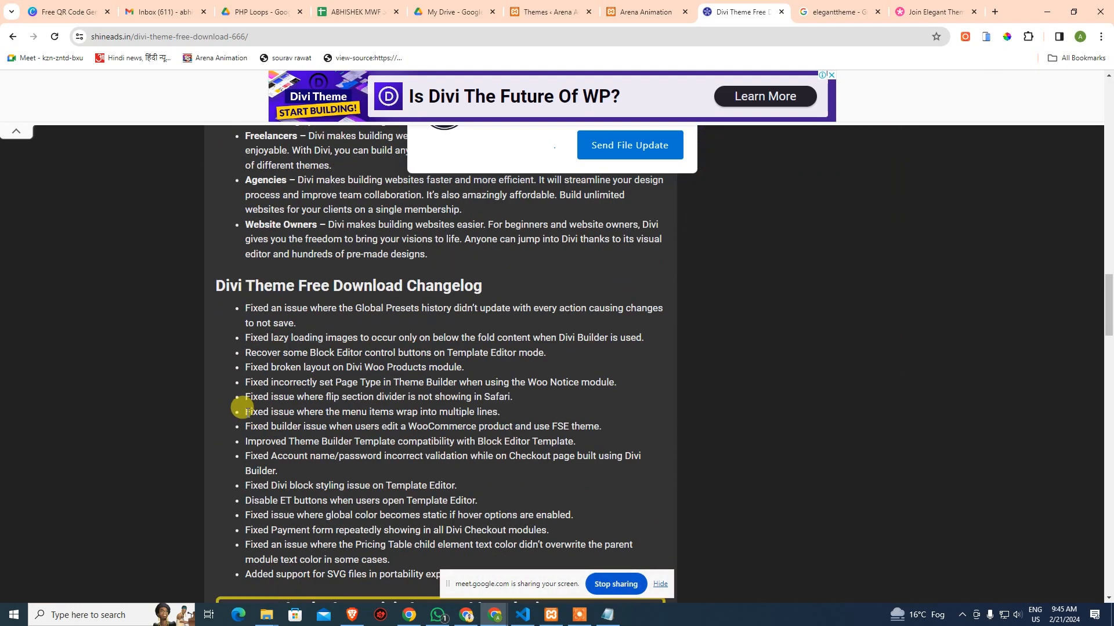
{"action": "scroll", "coordinate": [244, 418], "scroll_direction": "down", "scroll_amount": 6}
{"action": "scroll", "coordinate": [371, 459], "scroll_direction": "down", "scroll_amount": 8}
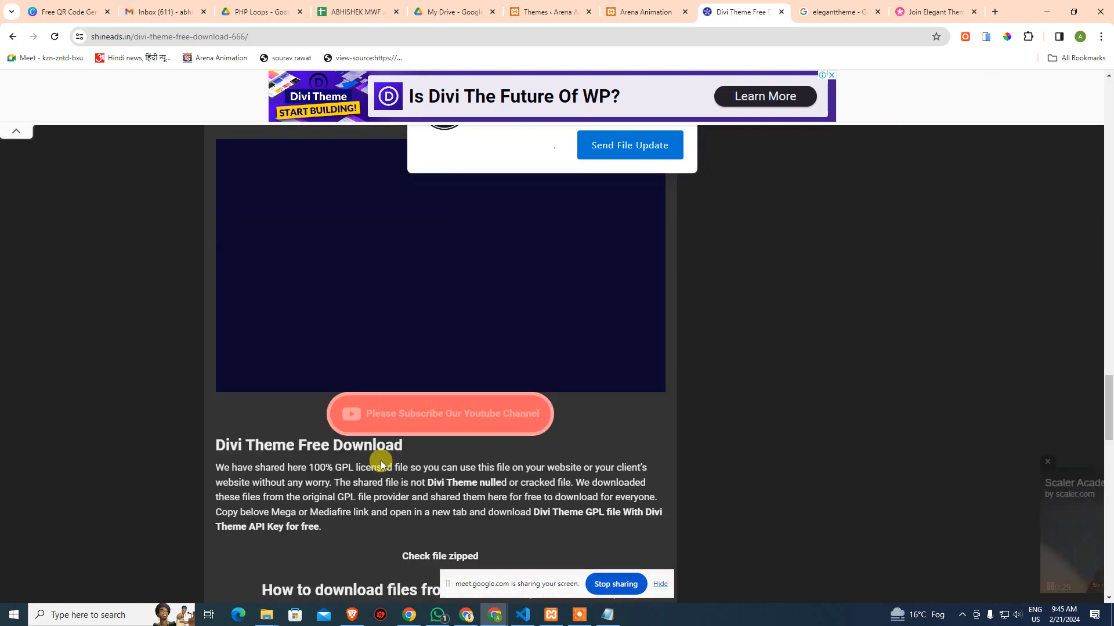
{"action": "scroll", "coordinate": [299, 428], "scroll_direction": "down", "scroll_amount": 4}
{"action": "scroll", "coordinate": [348, 368], "scroll_direction": "down", "scroll_amount": 4}
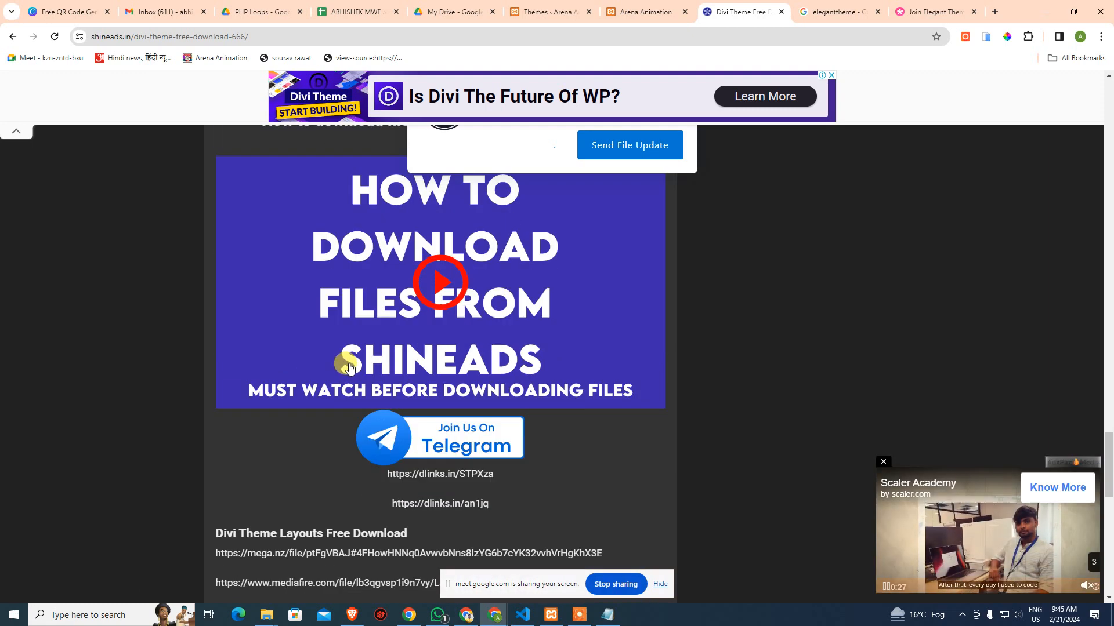
{"action": "scroll", "coordinate": [348, 369], "scroll_direction": "down", "scroll_amount": 3}
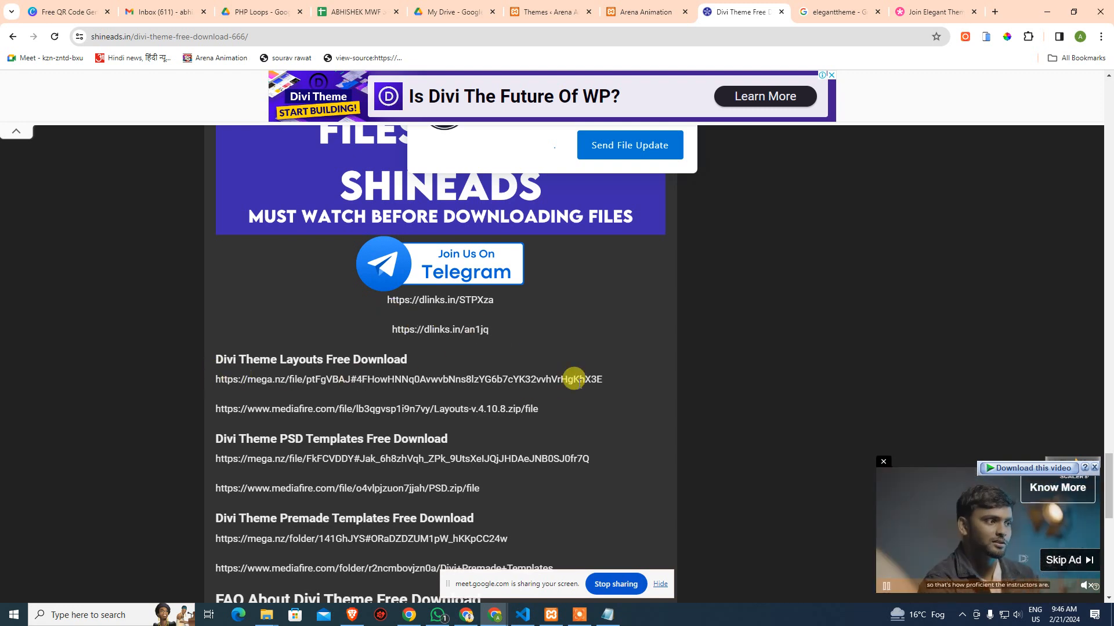
{"action": "scroll", "coordinate": [400, 371], "scroll_direction": "down", "scroll_amount": 2}
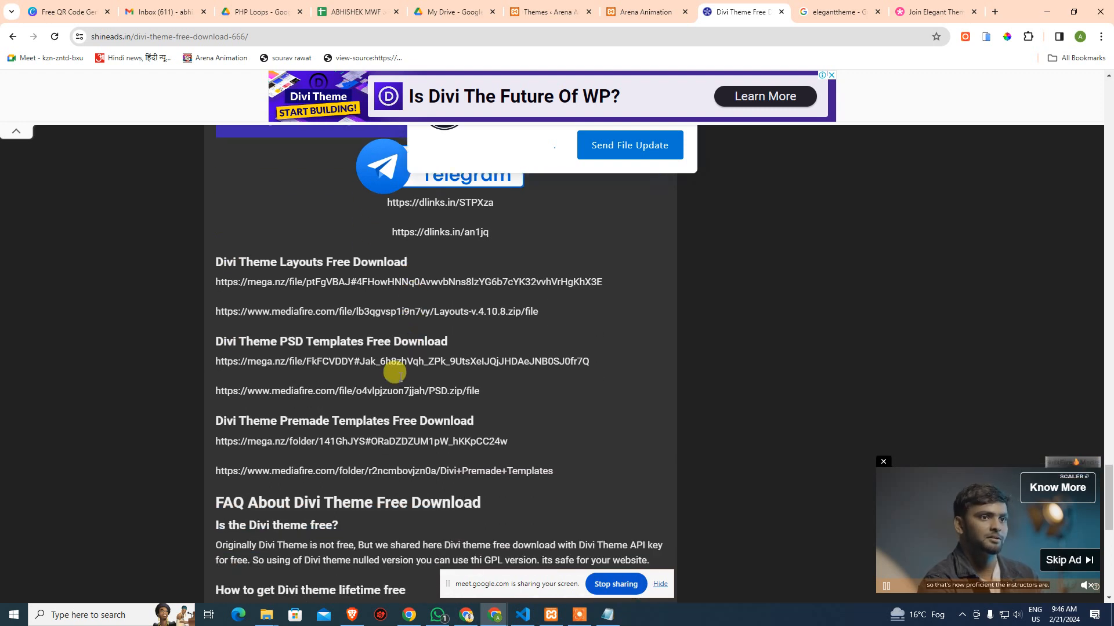
{"action": "scroll", "coordinate": [392, 333], "scroll_direction": "down", "scroll_amount": 1}
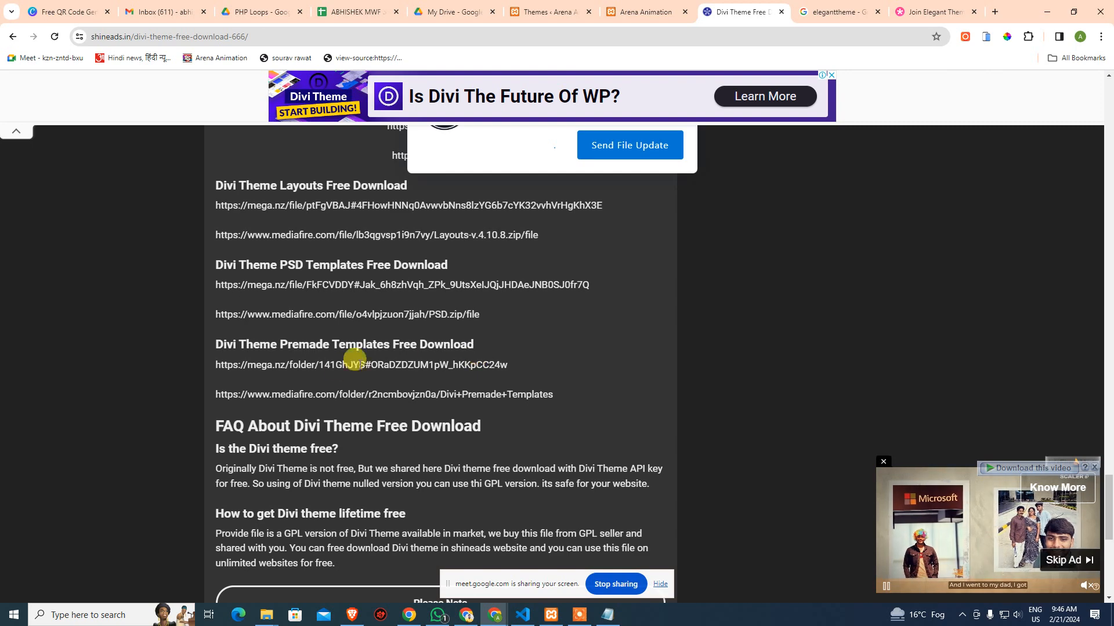
{"action": "scroll", "coordinate": [331, 256], "scroll_direction": "up", "scroll_amount": 4}
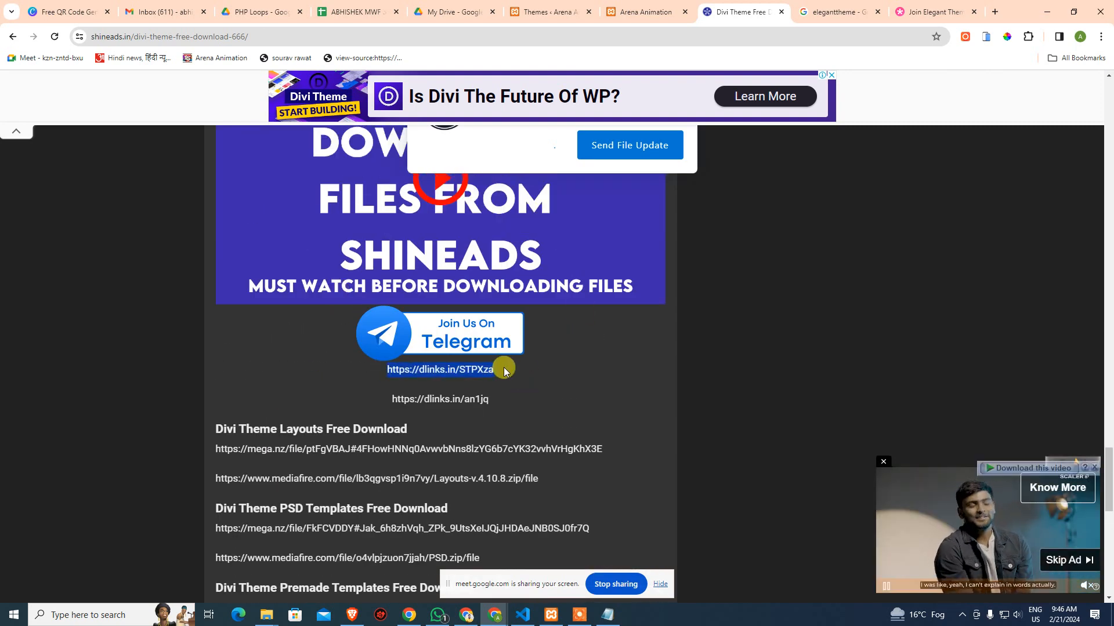
{"action": "left_click", "coordinate": [994, 12]}
{"action": "type", "text": "https://dlinks.in/STPXza"}
Load the pasted dlinks.in link and wait out the step 1/2 countdown on blog.shineads.in
{"action": "key", "text": "Return"}
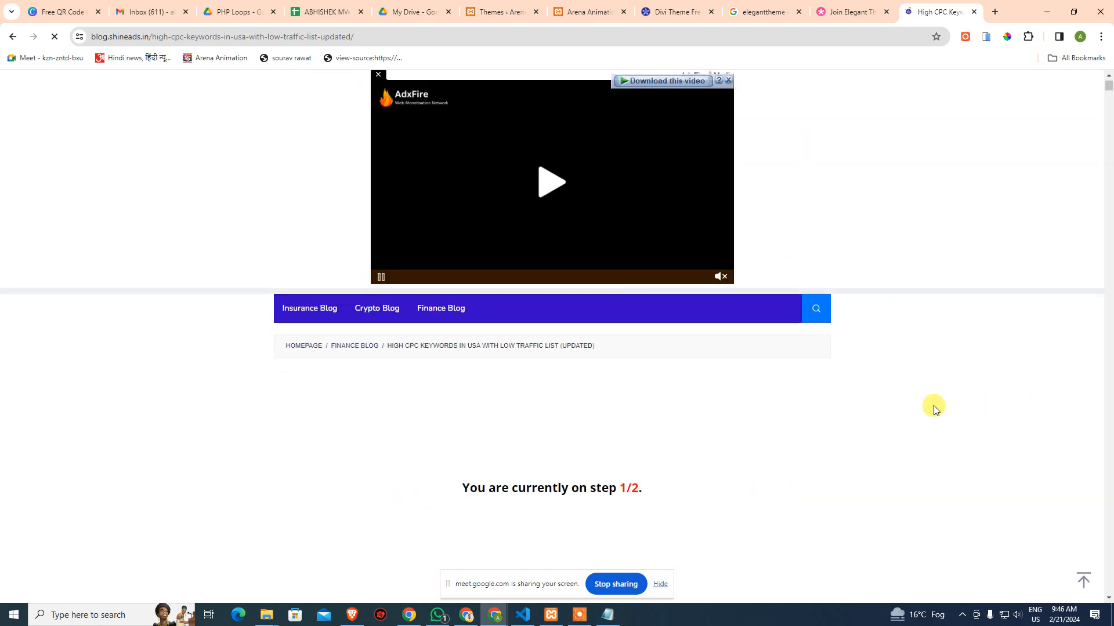
{"action": "scroll", "coordinate": [853, 416], "scroll_direction": "down", "scroll_amount": 3}
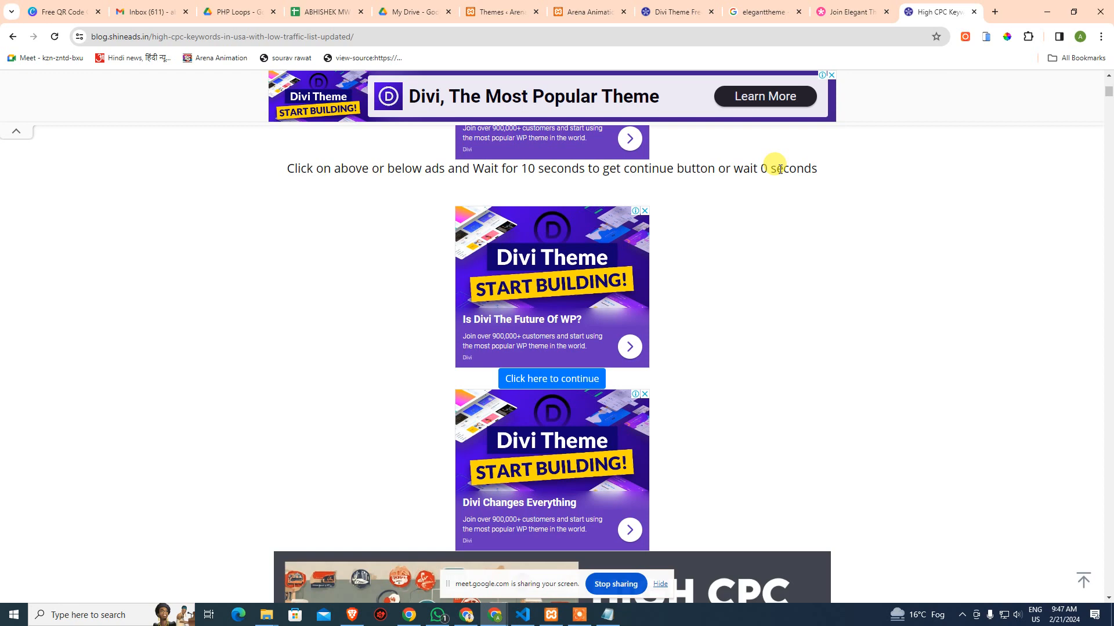
{"action": "scroll", "coordinate": [874, 325], "scroll_direction": "down", "scroll_amount": 3}
{"action": "scroll", "coordinate": [883, 324], "scroll_direction": "up", "scroll_amount": 5}
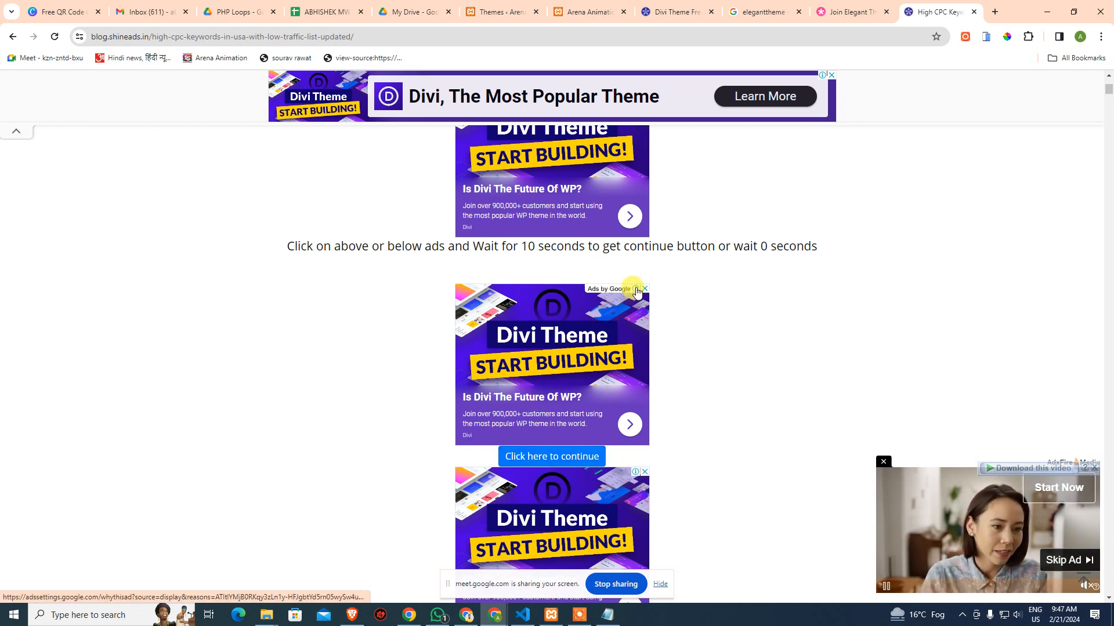
{"action": "left_click_drag", "start_coordinate": [691, 246], "coordinate": [850, 253]}
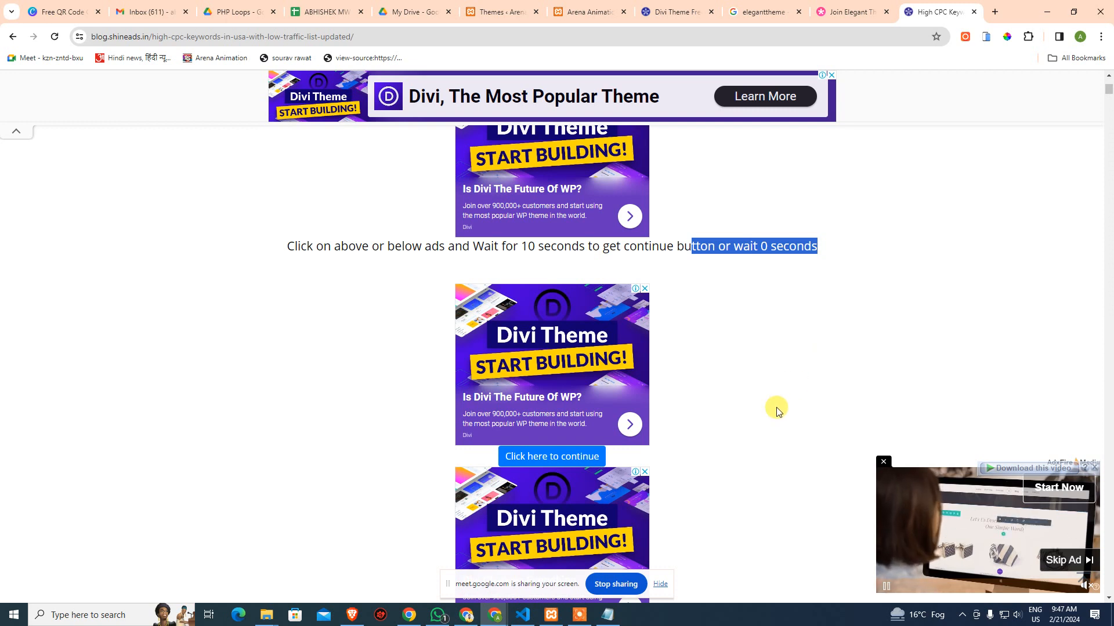
{"action": "scroll", "coordinate": [778, 408], "scroll_direction": "down", "scroll_amount": 2}
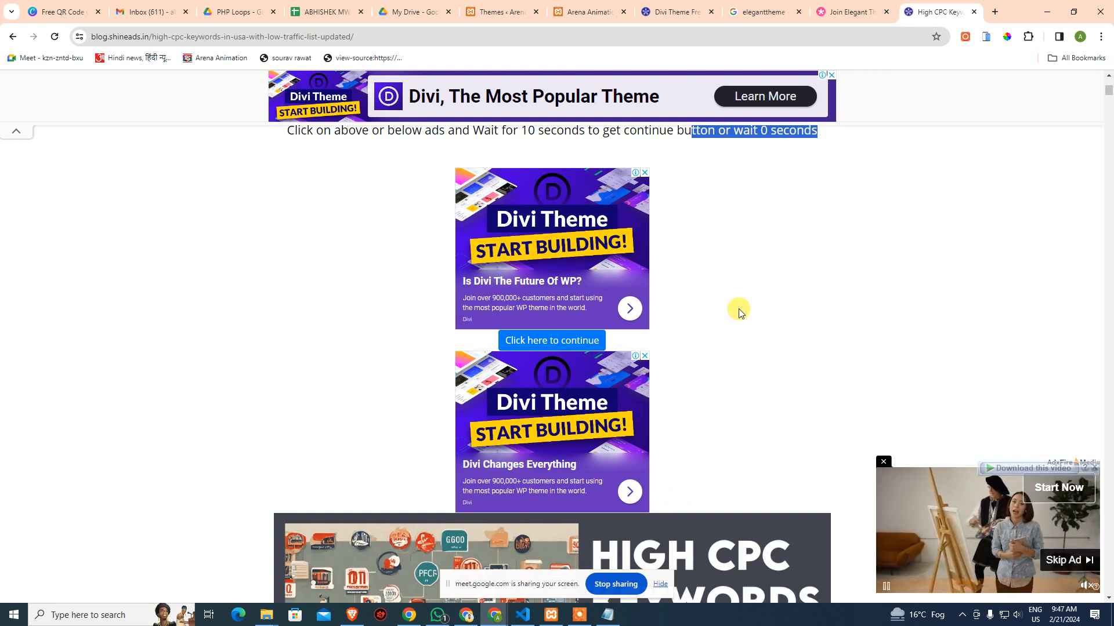
{"action": "scroll", "coordinate": [729, 319], "scroll_direction": "up", "scroll_amount": 9}
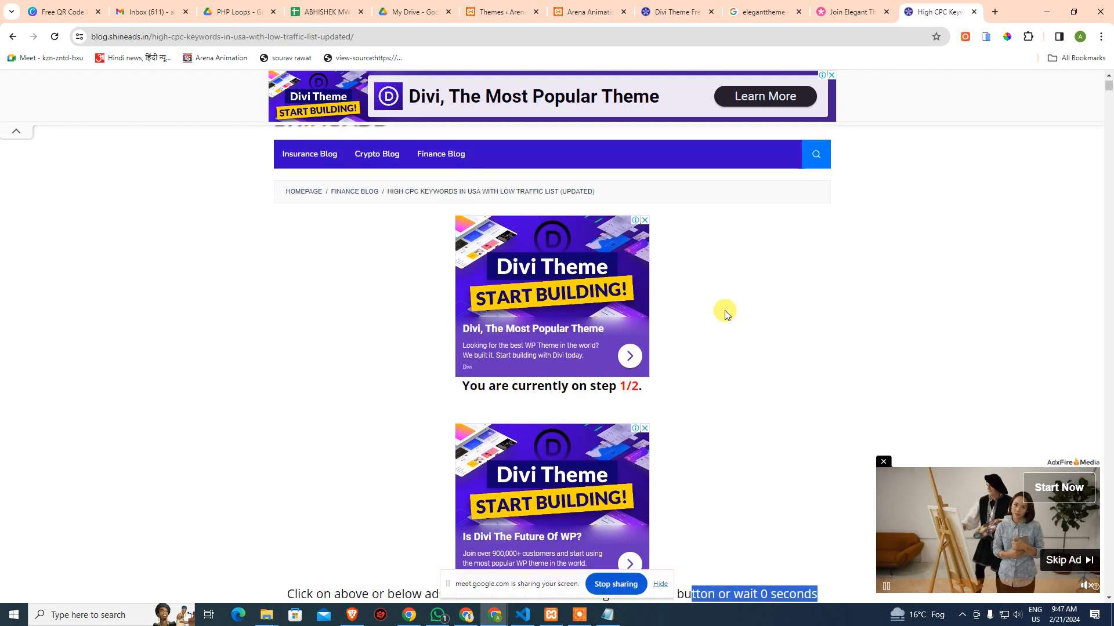
{"action": "scroll", "coordinate": [768, 360], "scroll_direction": "down", "scroll_amount": 5}
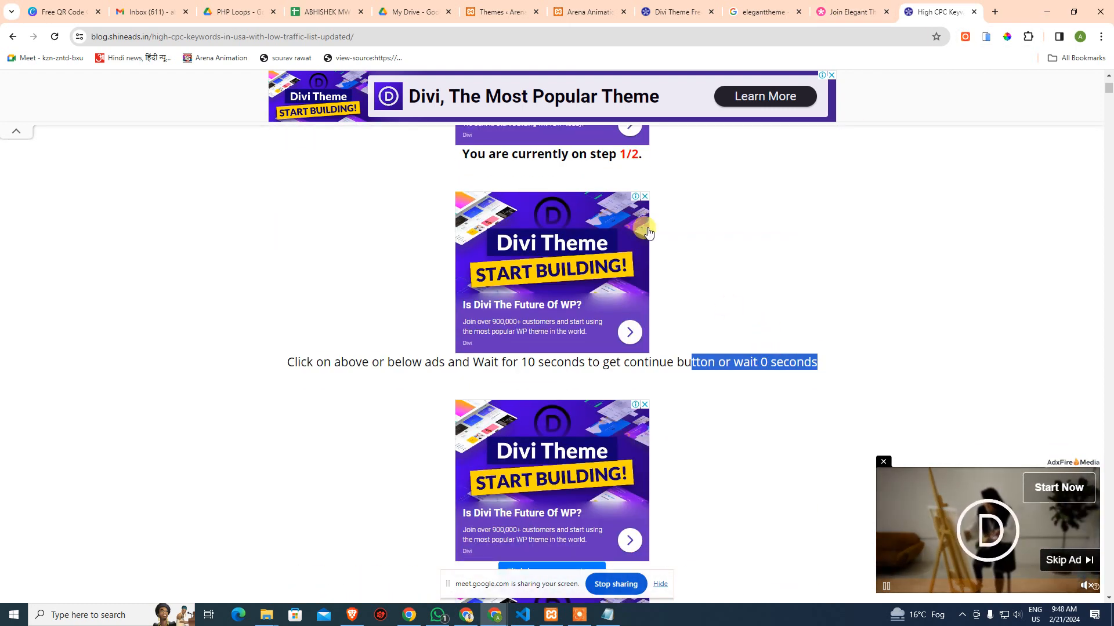
{"action": "scroll", "coordinate": [704, 358], "scroll_direction": "down", "scroll_amount": 4}
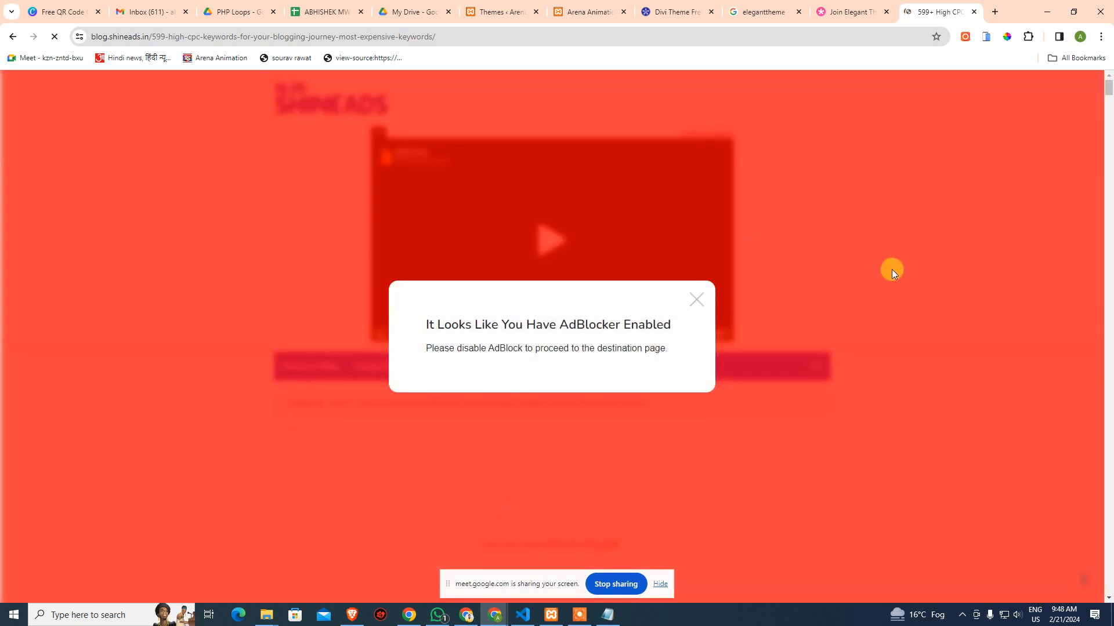
Dismiss the AdBlocker warning and scroll through the high-CPC keywords article
{"action": "left_click", "coordinate": [695, 300]}
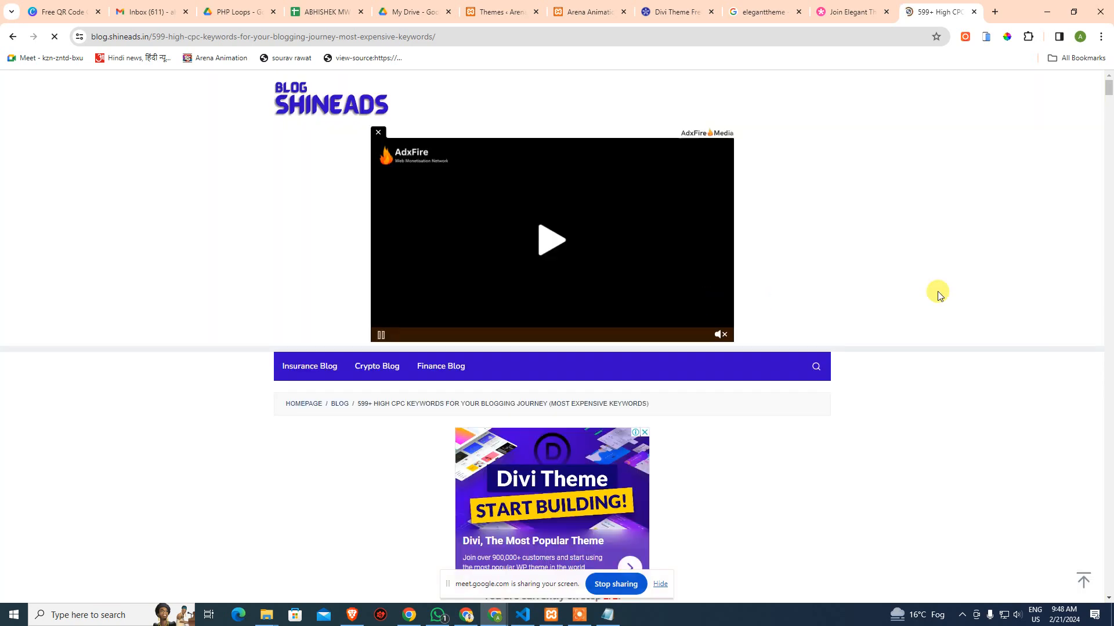
{"action": "scroll", "coordinate": [888, 398], "scroll_direction": "down", "scroll_amount": 5}
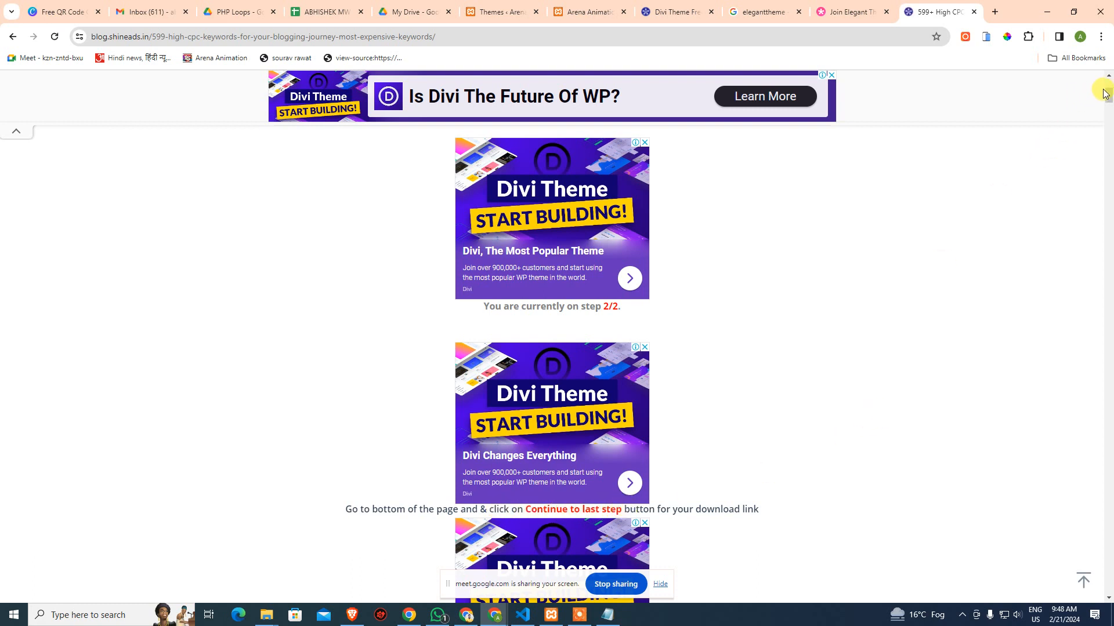
{"action": "left_click_drag", "start_coordinate": [1108, 94], "coordinate": [1070, 555]}
{"action": "scroll", "coordinate": [963, 381], "scroll_direction": "down", "scroll_amount": 6}
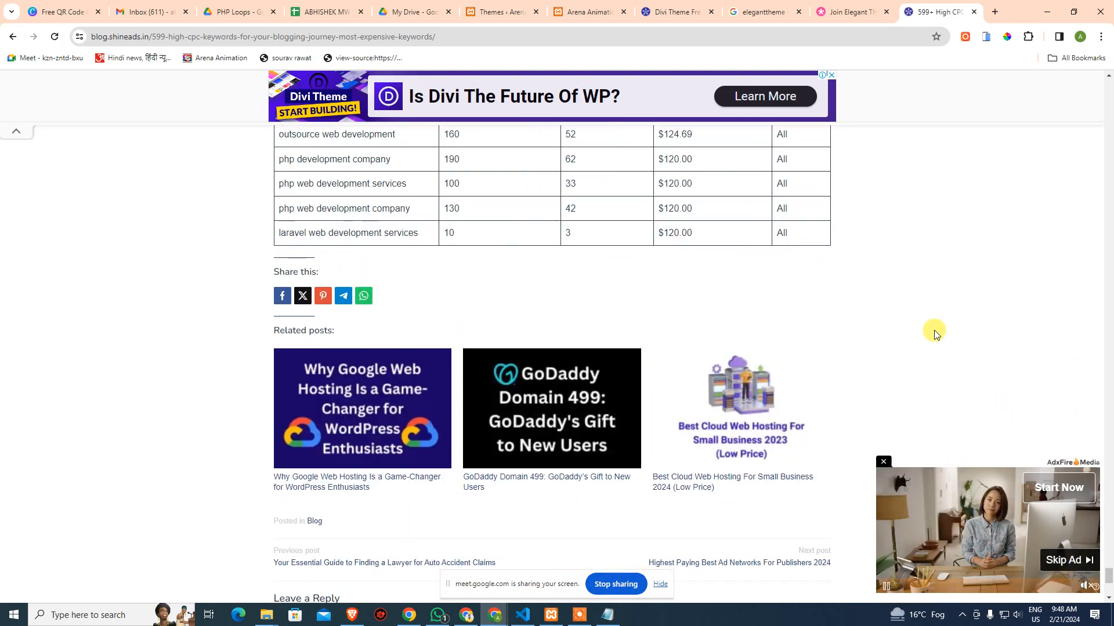
{"action": "scroll", "coordinate": [935, 332], "scroll_direction": "down", "scroll_amount": 6}
{"action": "scroll", "coordinate": [925, 325], "scroll_direction": "up", "scroll_amount": 10}
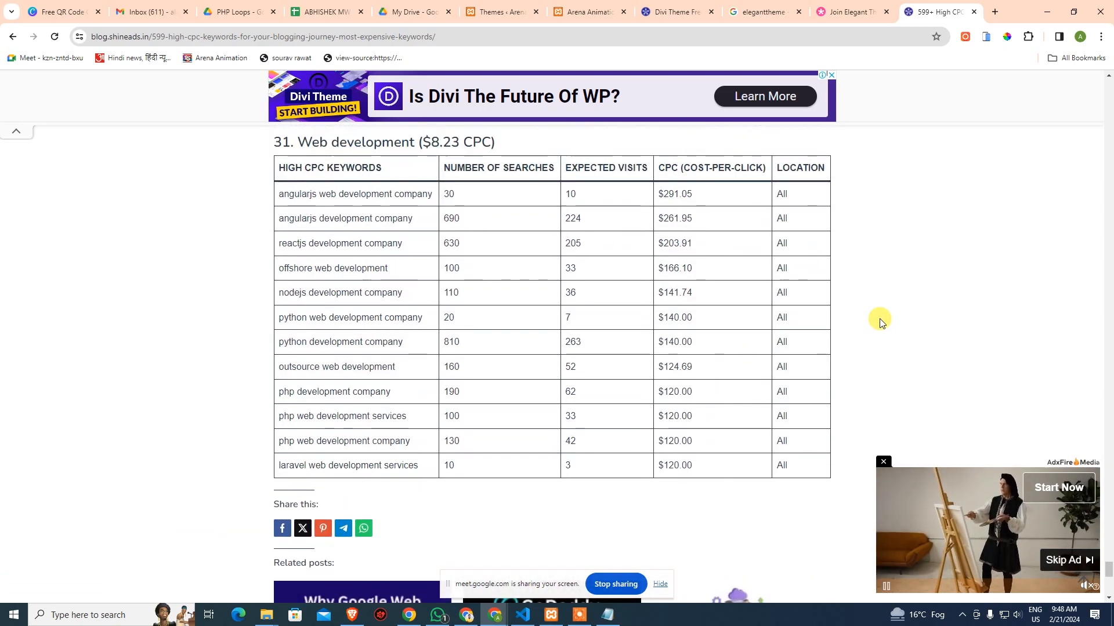
{"action": "scroll", "coordinate": [879, 322], "scroll_direction": "up", "scroll_amount": 15}
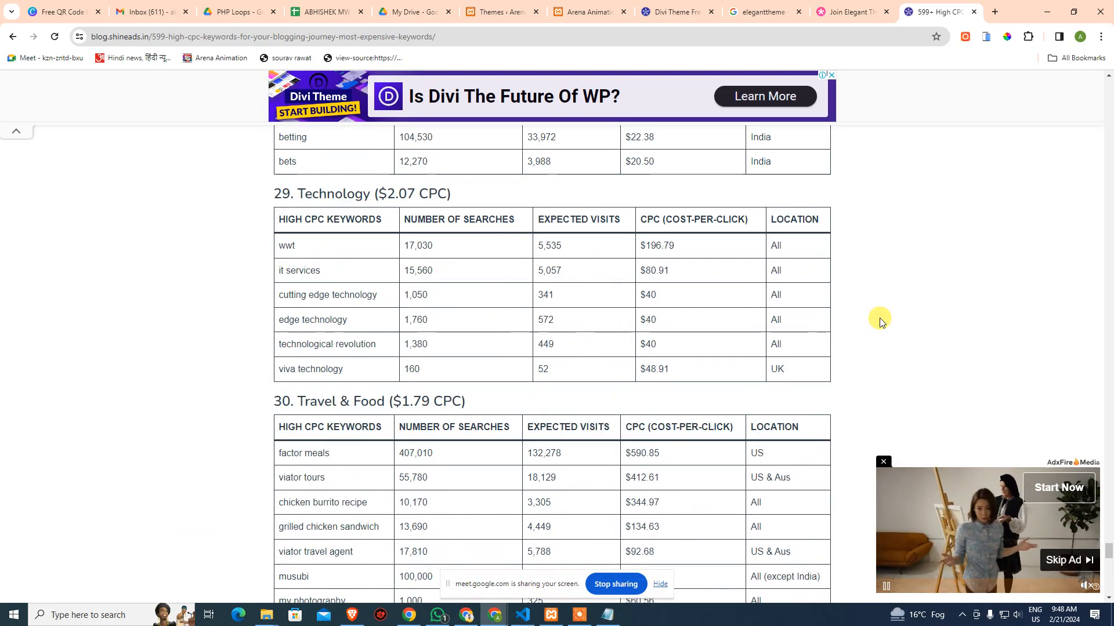
{"action": "scroll", "coordinate": [880, 321], "scroll_direction": "up", "scroll_amount": 20}
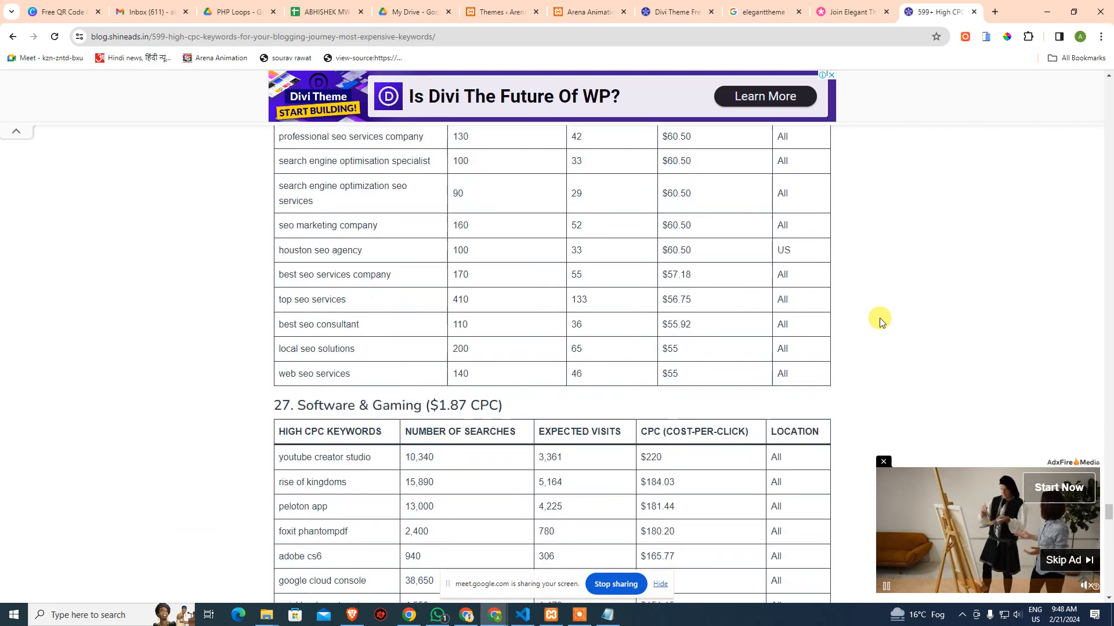
{"action": "scroll", "coordinate": [880, 320], "scroll_direction": "up", "scroll_amount": 20}
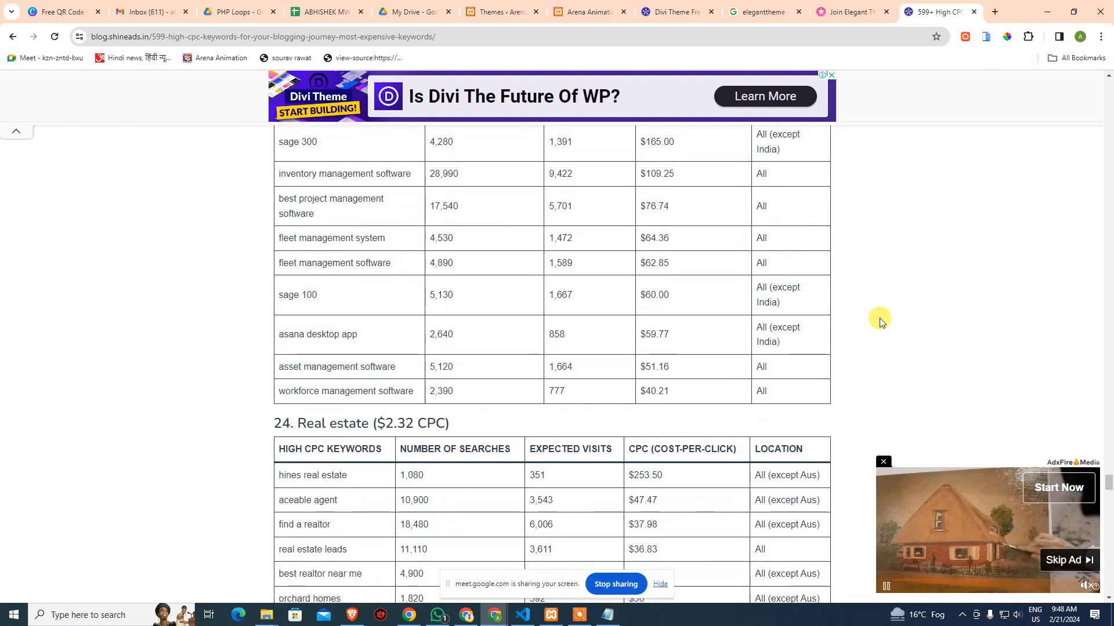
{"action": "scroll", "coordinate": [880, 321], "scroll_direction": "up", "scroll_amount": 7}
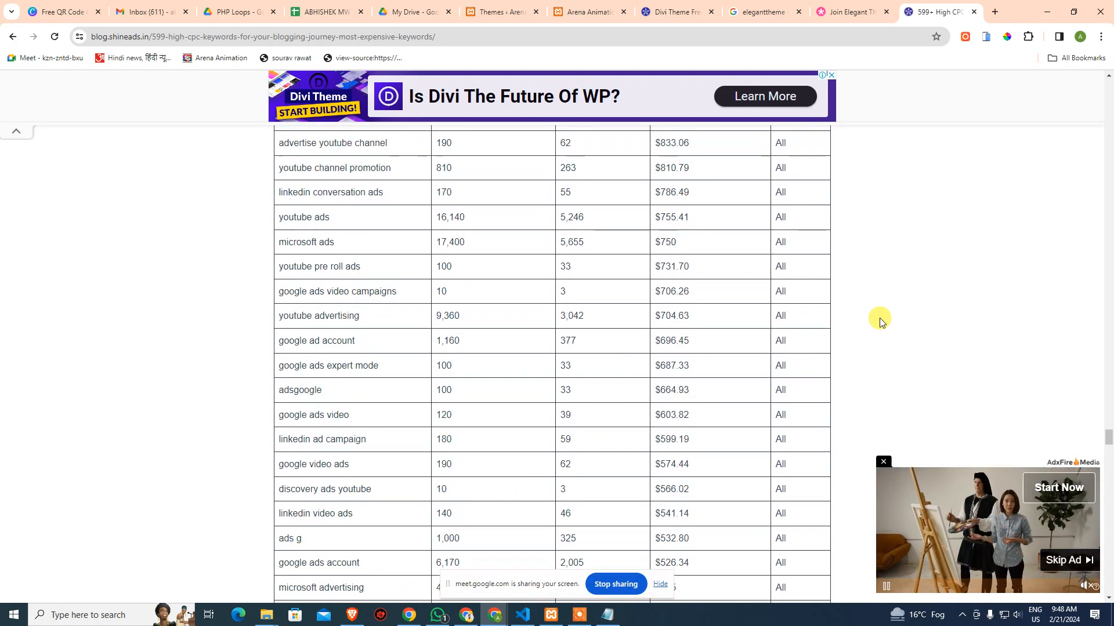
{"action": "scroll", "coordinate": [880, 320], "scroll_direction": "up", "scroll_amount": 20}
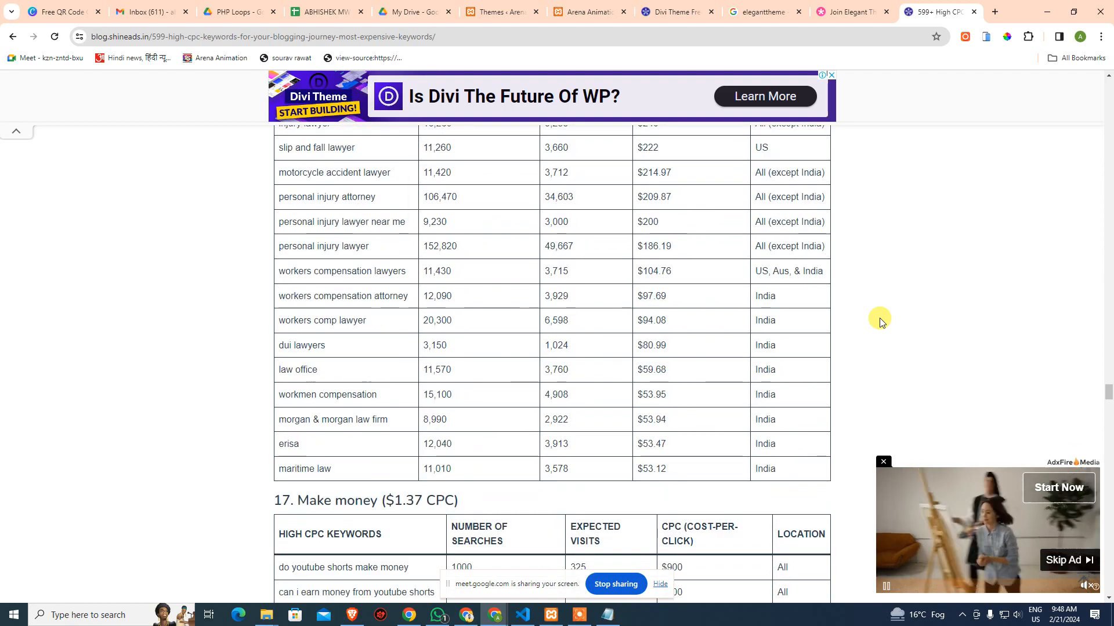
{"action": "scroll", "coordinate": [880, 321], "scroll_direction": "up", "scroll_amount": 10}
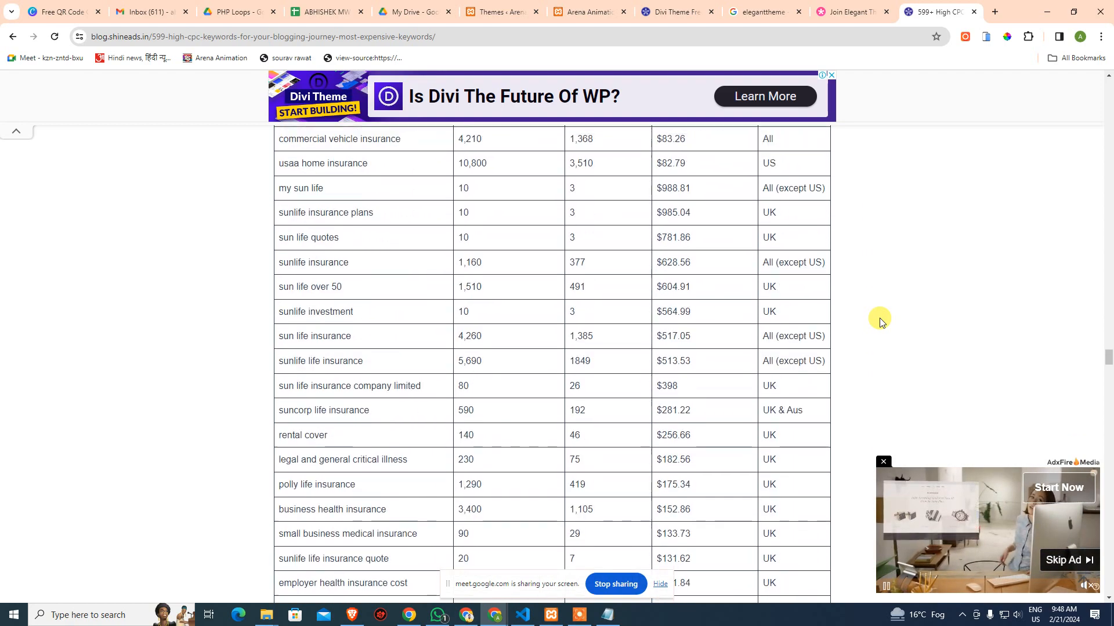
Jump to the article's end, close the video ad and hide the screen-sharing bar
{"action": "key", "text": "End"}
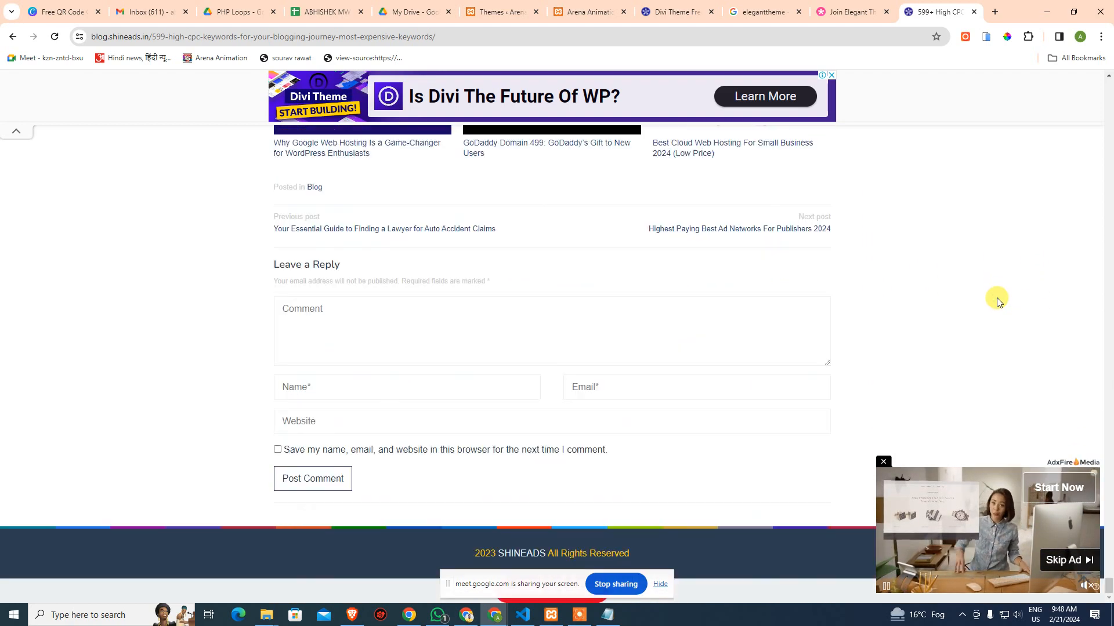
{"action": "scroll", "coordinate": [940, 266], "scroll_direction": "up", "scroll_amount": 6}
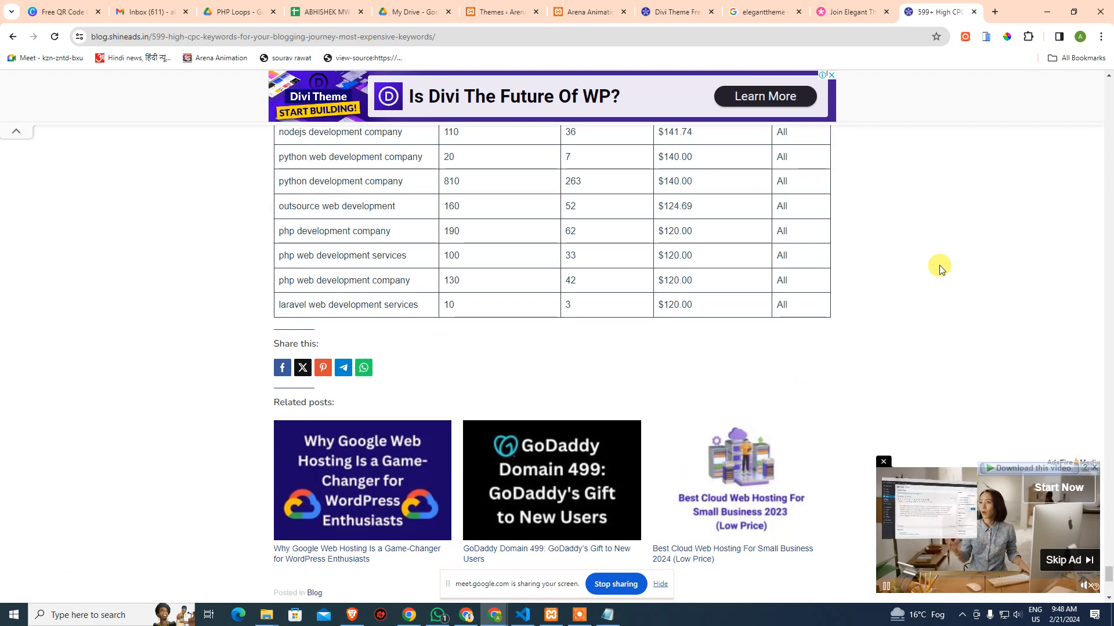
{"action": "scroll", "coordinate": [940, 266], "scroll_direction": "down", "scroll_amount": 7}
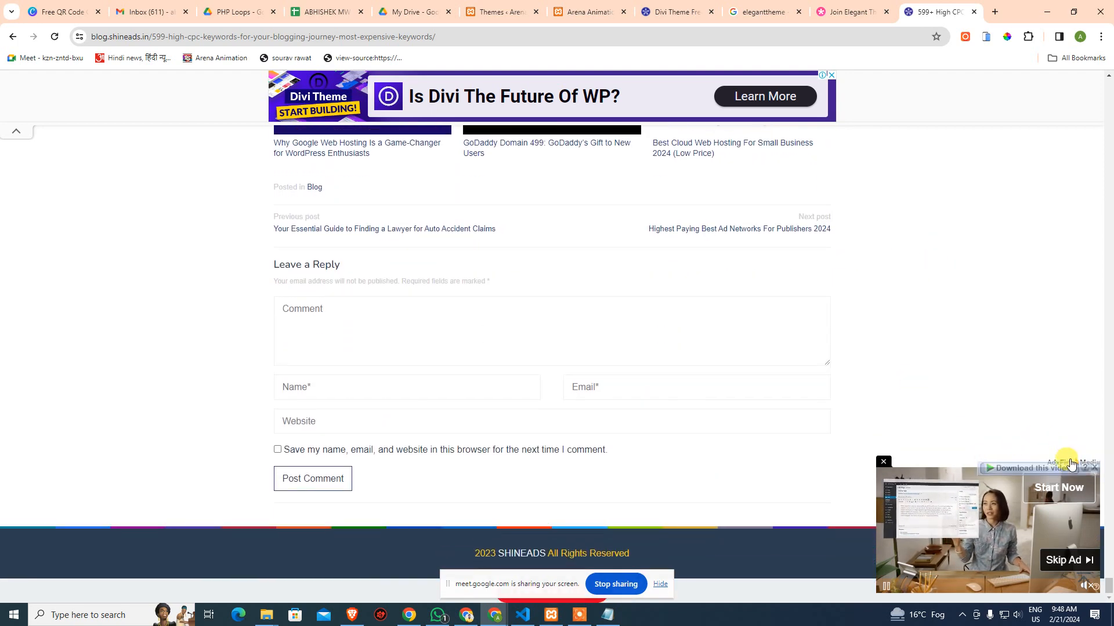
{"action": "left_click", "coordinate": [884, 462]}
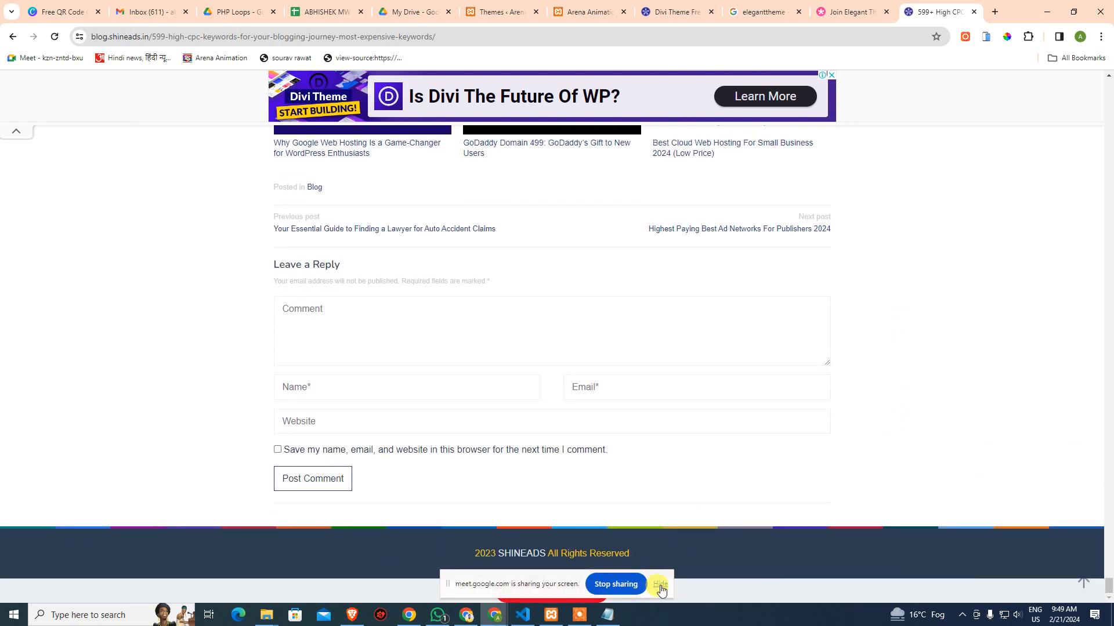
{"action": "left_click", "coordinate": [661, 583]}
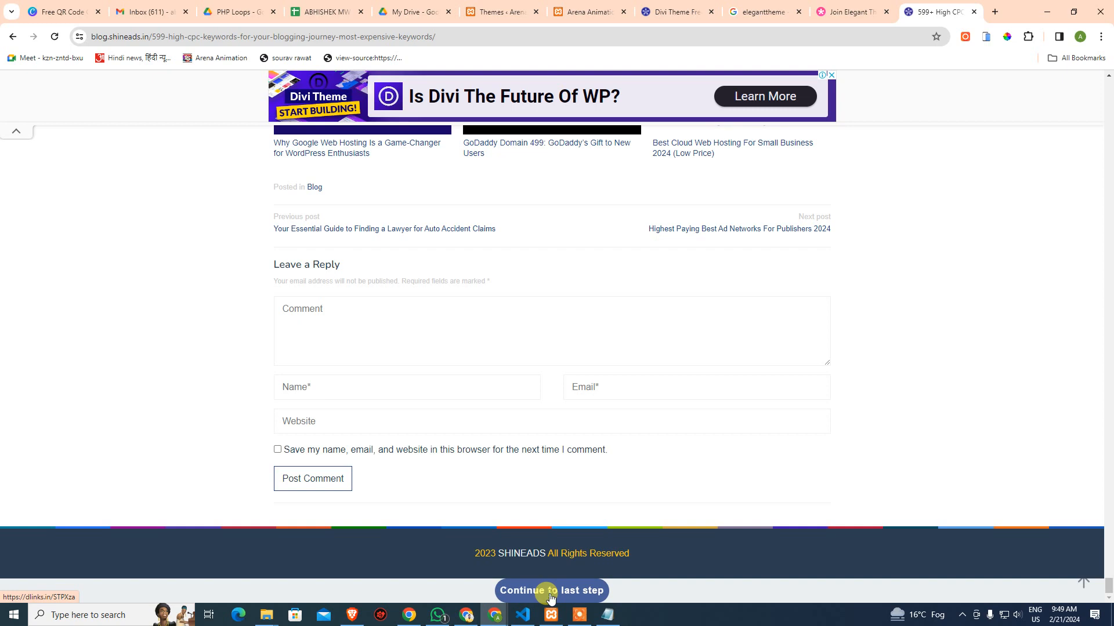
Continue to the last step, dismiss the ad and use Get Link to reach MEGA's Divi (2).zip page
{"action": "left_click", "coordinate": [550, 596]}
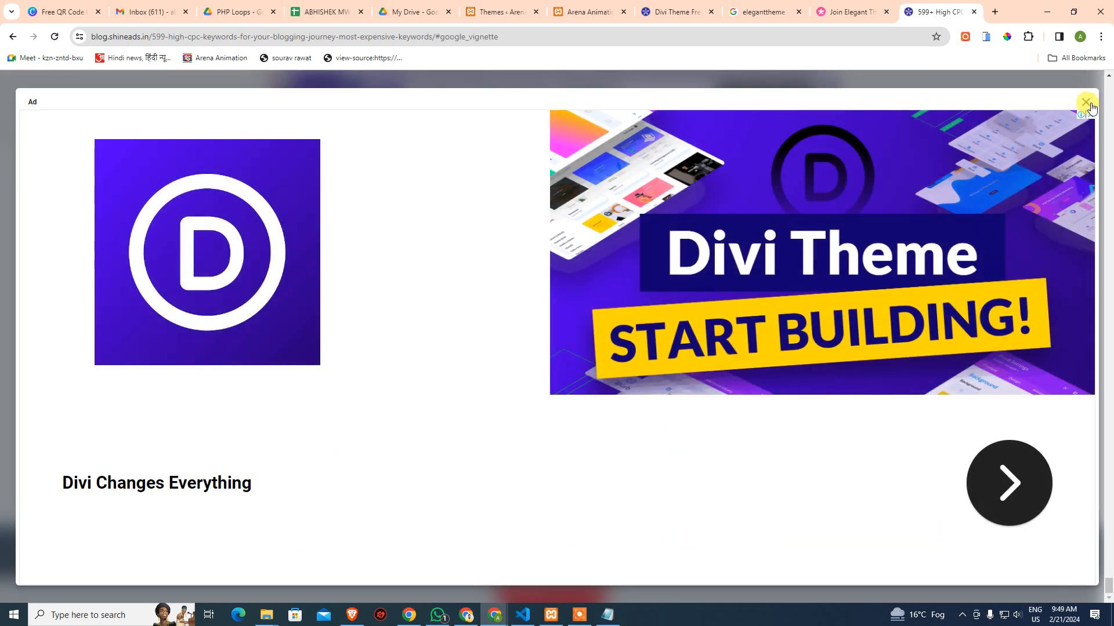
{"action": "left_click", "coordinate": [1086, 103]}
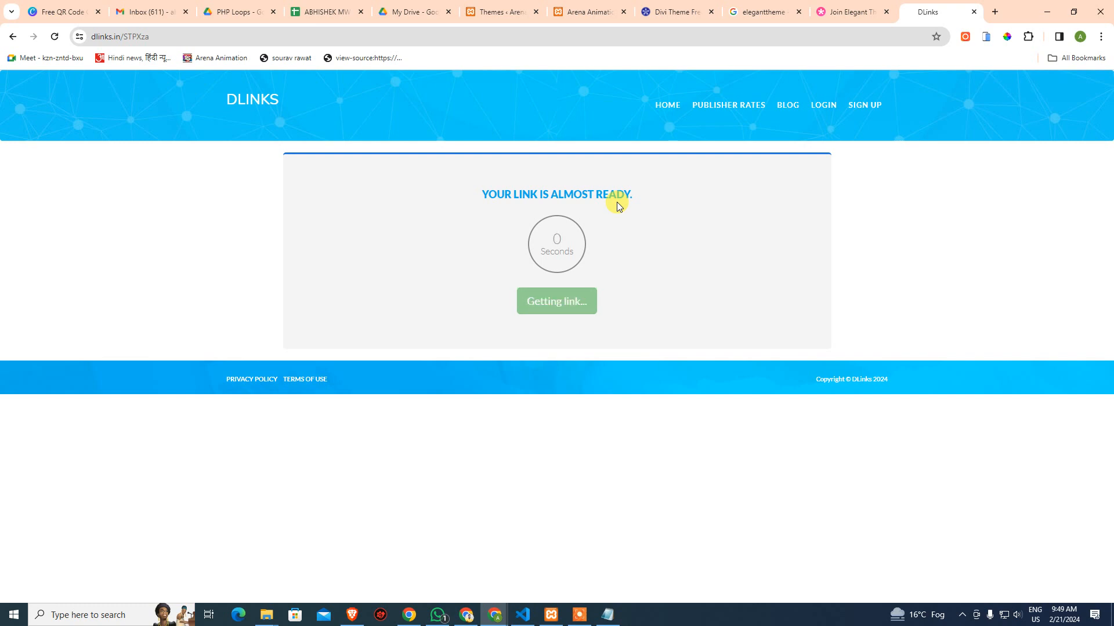
{"action": "left_click", "coordinate": [552, 314]}
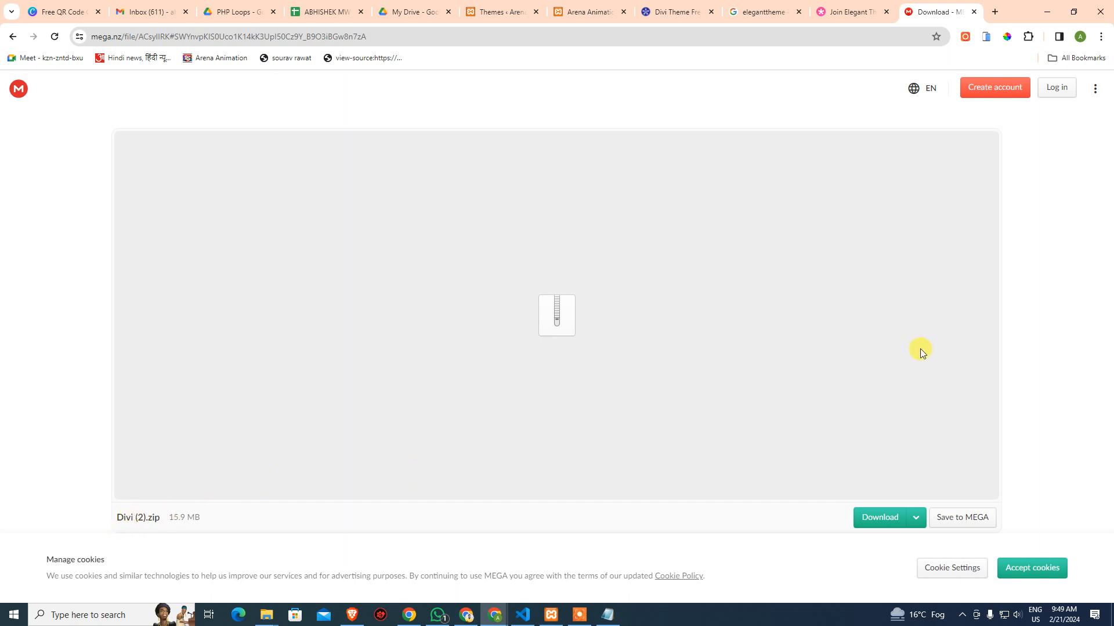
Download Divi (2).zip (15.9 MB) from MEGA and confirm it shows Done in Chrome's downloads list
{"action": "left_click", "coordinate": [879, 522]}
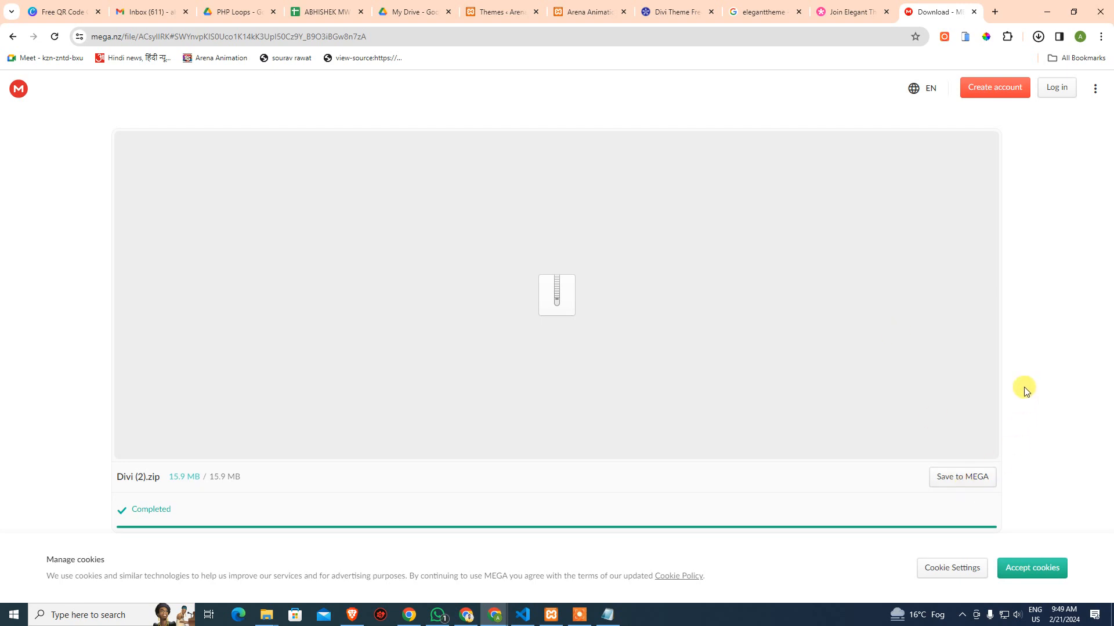
{"action": "left_click", "coordinate": [1039, 37]}
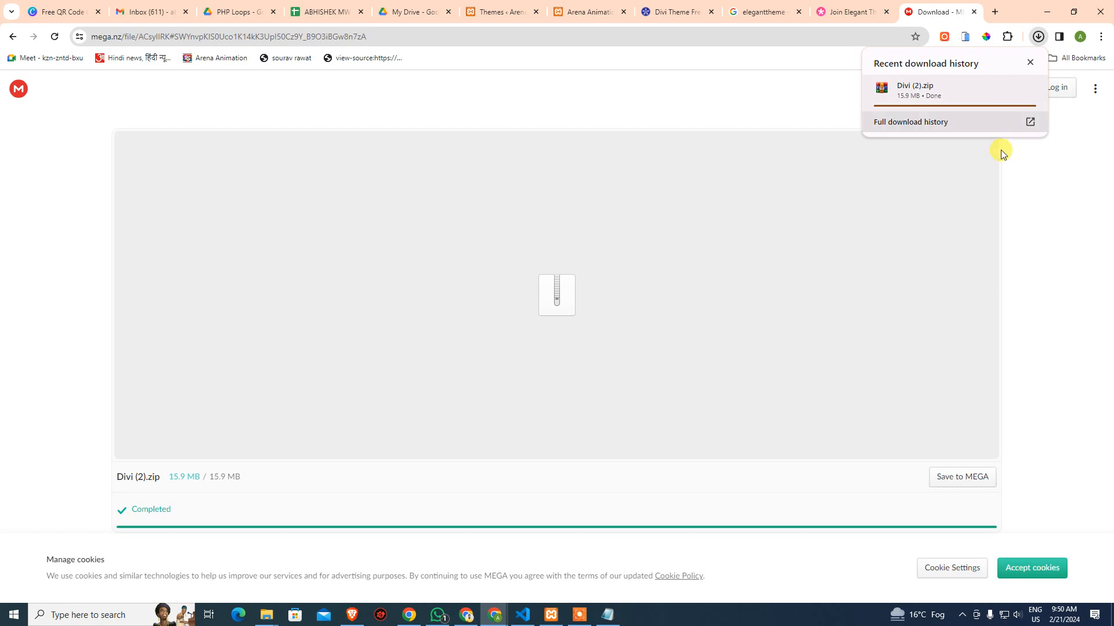
{"action": "left_click", "coordinate": [1032, 213]}
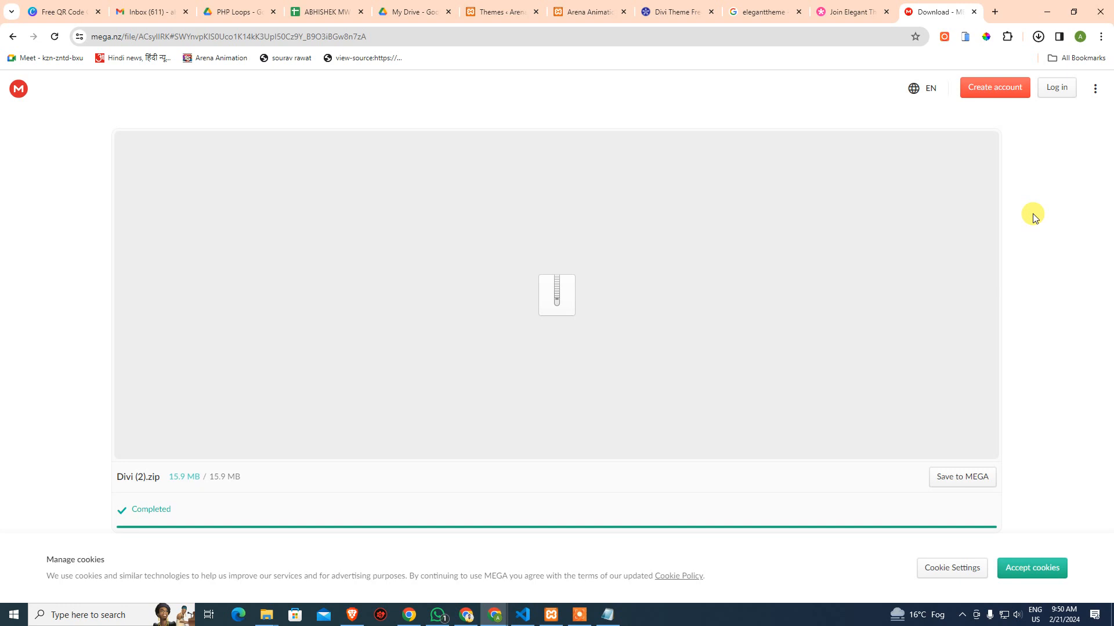
{"action": "left_click", "coordinate": [1019, 619]}
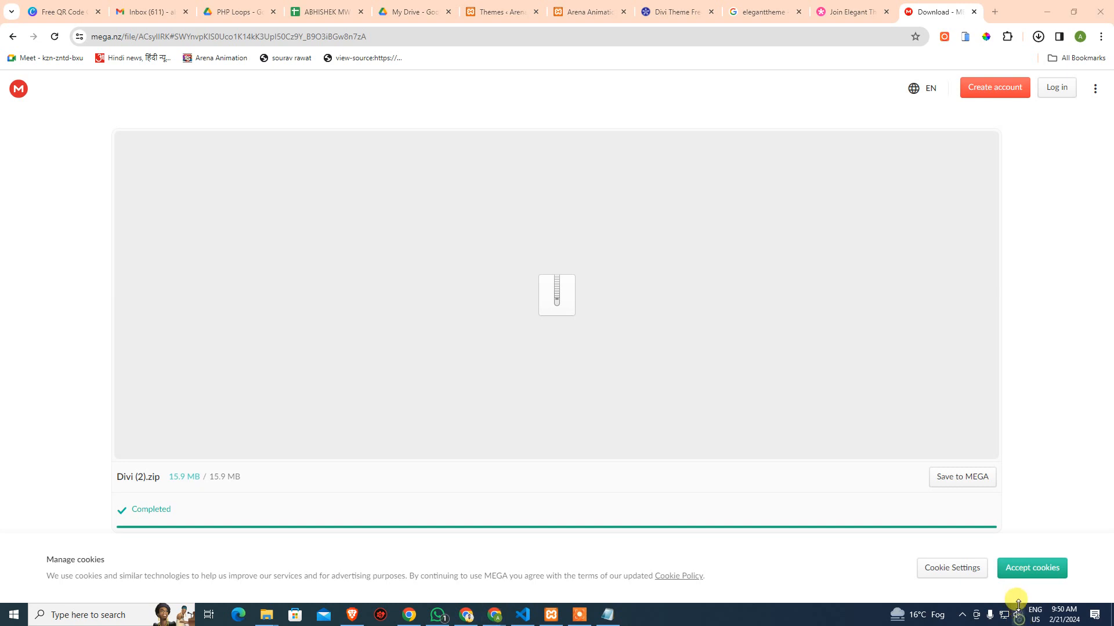
{"action": "scroll", "coordinate": [1018, 597], "scroll_direction": "up", "scroll_amount": 9}
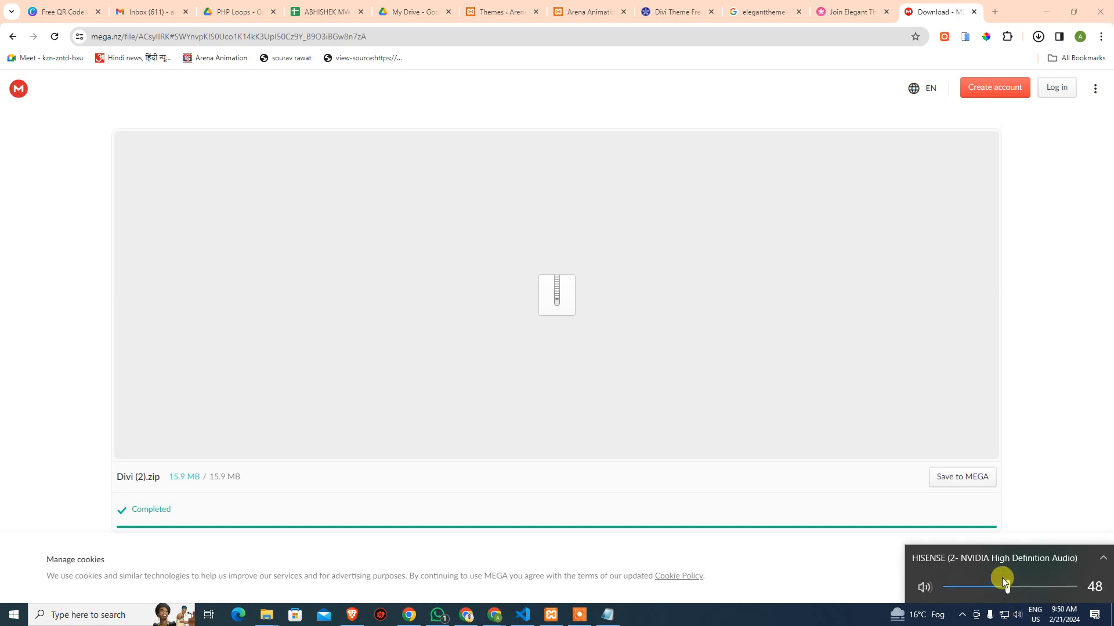
{"action": "scroll", "coordinate": [1005, 583], "scroll_direction": "up", "scroll_amount": 1}
{"action": "left_click", "coordinate": [1060, 313]}
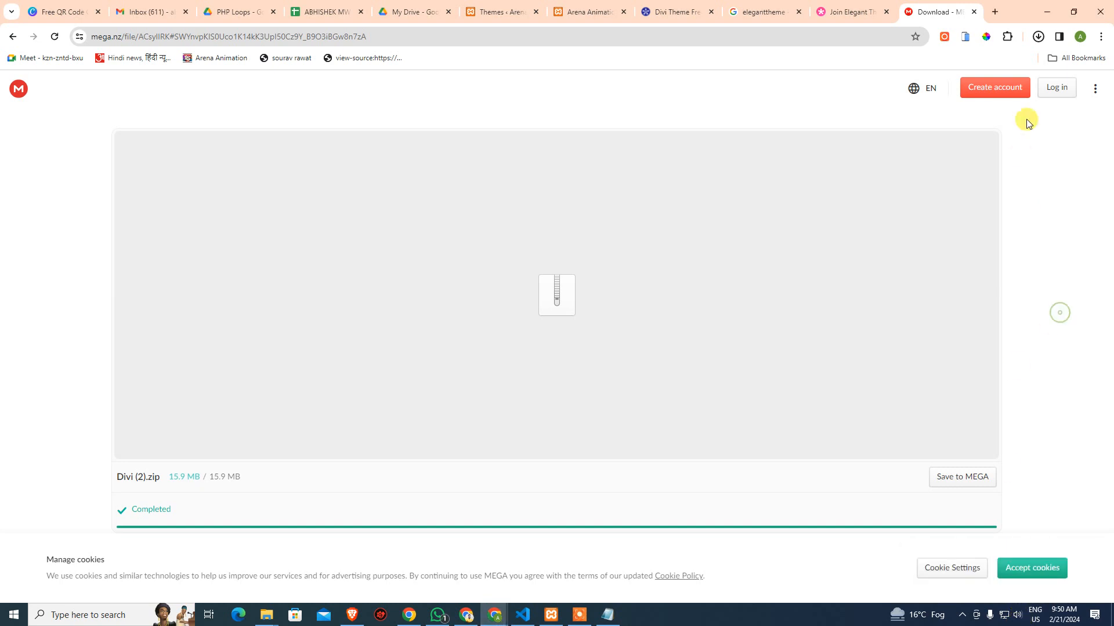
{"action": "left_click", "coordinate": [1039, 36]}
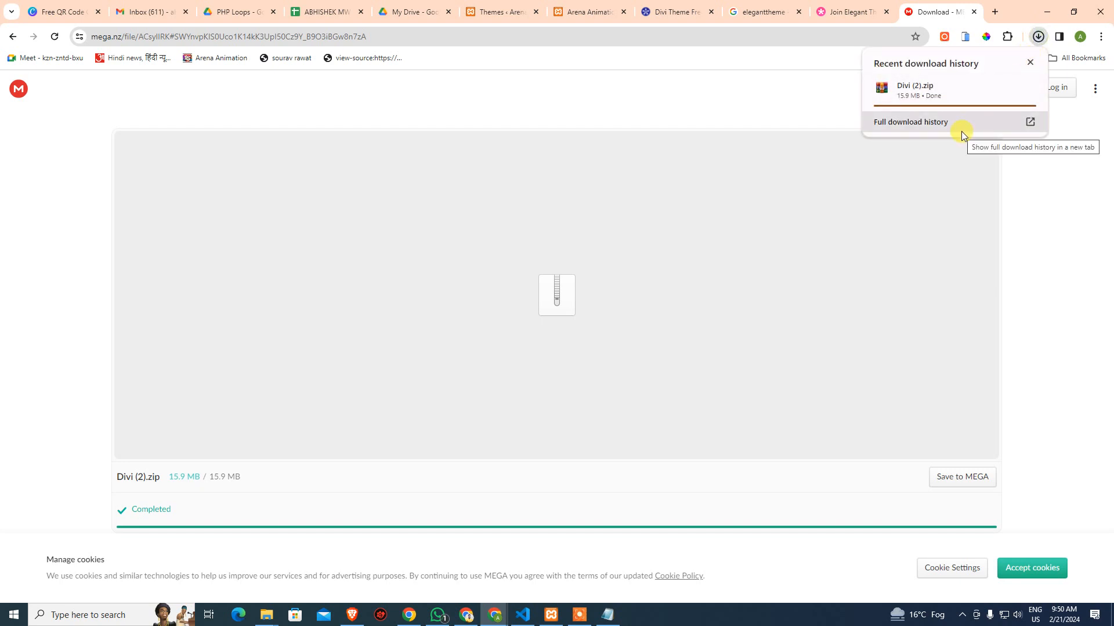
{"action": "left_click", "coordinate": [1035, 213]}
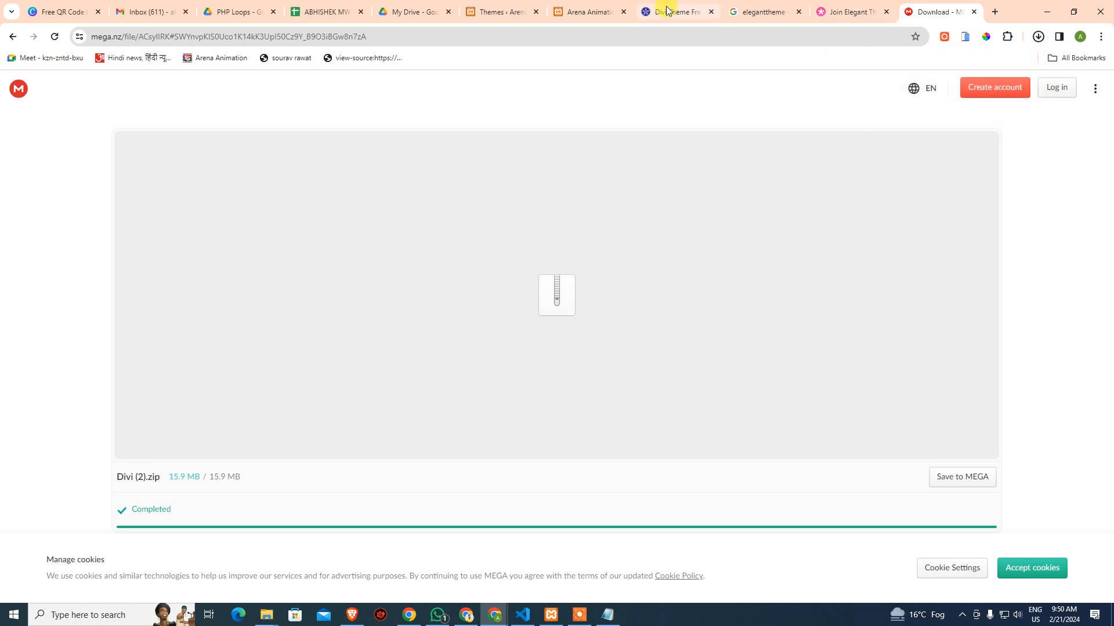
Look through the Divi download, Elegant Themes search and Join pages, ending back on MEGA
{"action": "left_click", "coordinate": [663, 12]}
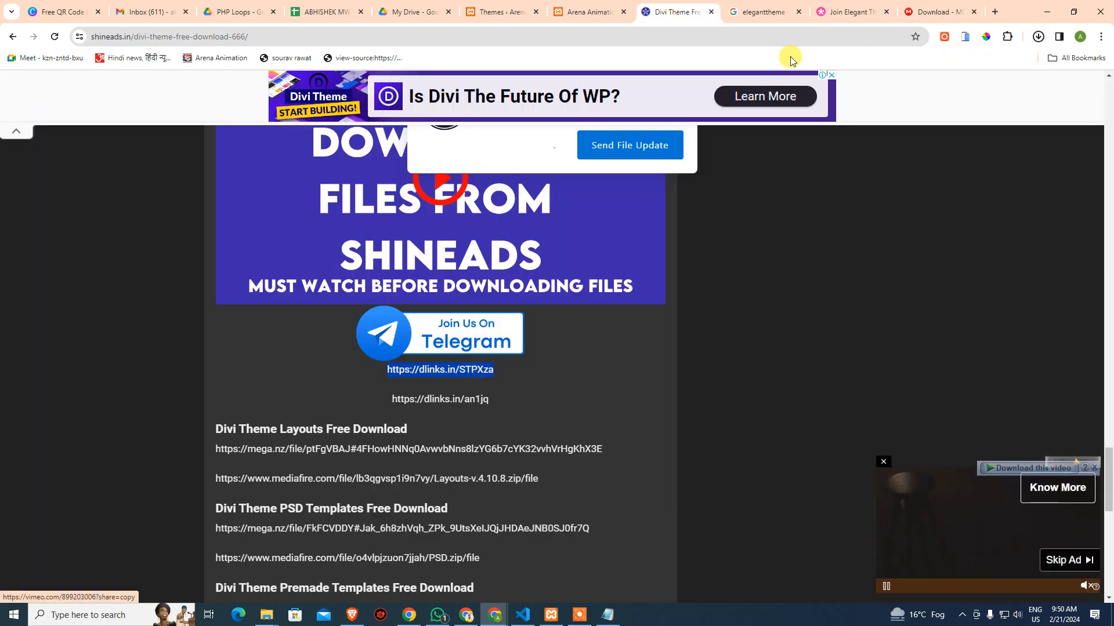
{"action": "left_click", "coordinate": [766, 11]}
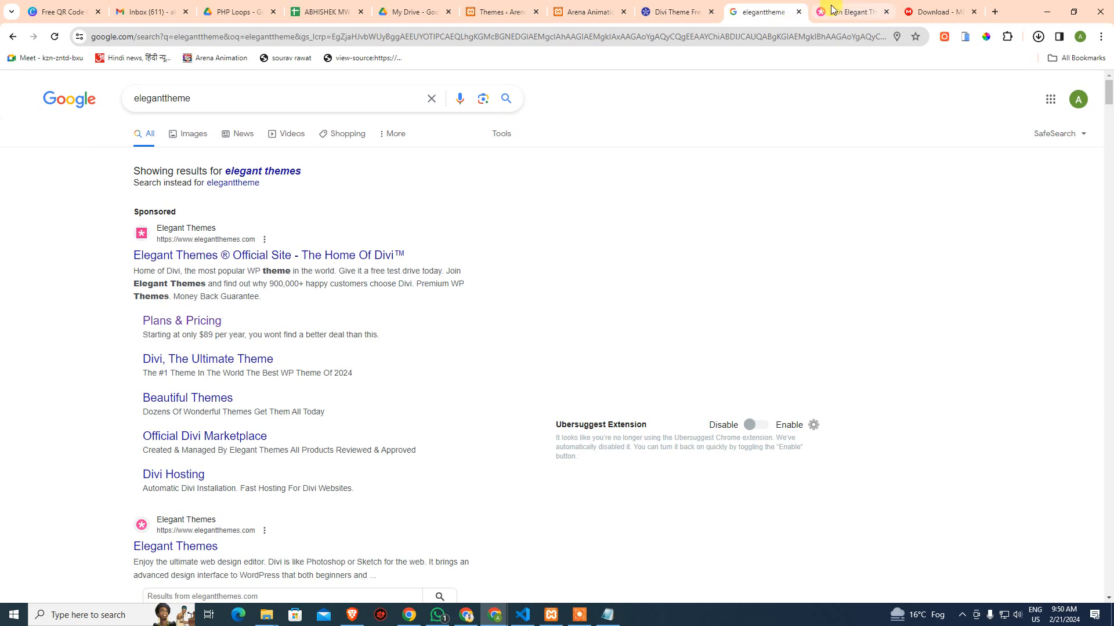
{"action": "left_click", "coordinate": [841, 11]}
{"action": "left_click", "coordinate": [944, 11]}
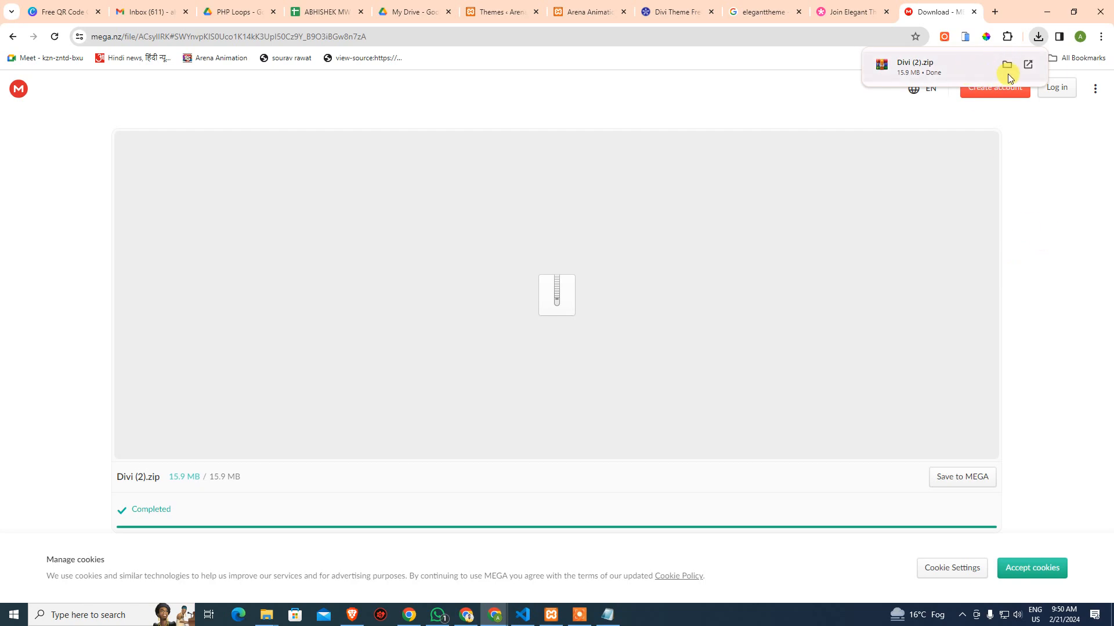
Show the downloaded Divi (2).zip in its folder, then return to the MEGA Chrome window
{"action": "left_click", "coordinate": [1009, 65]}
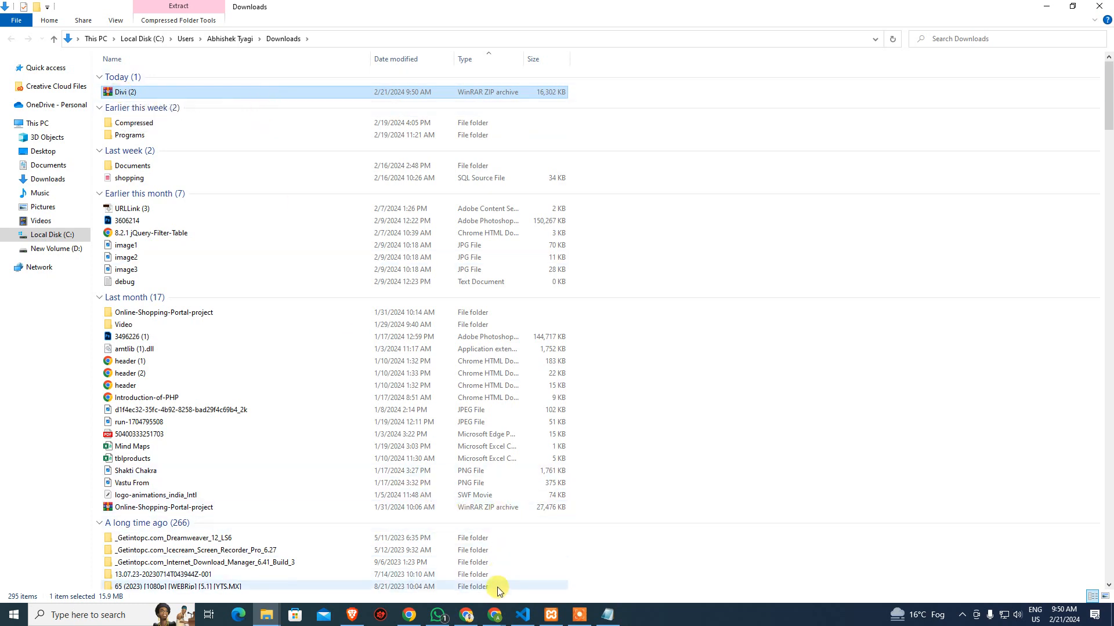
{"action": "mouse_move", "coordinate": [494, 614]}
{"action": "mouse_move", "coordinate": [572, 564]}
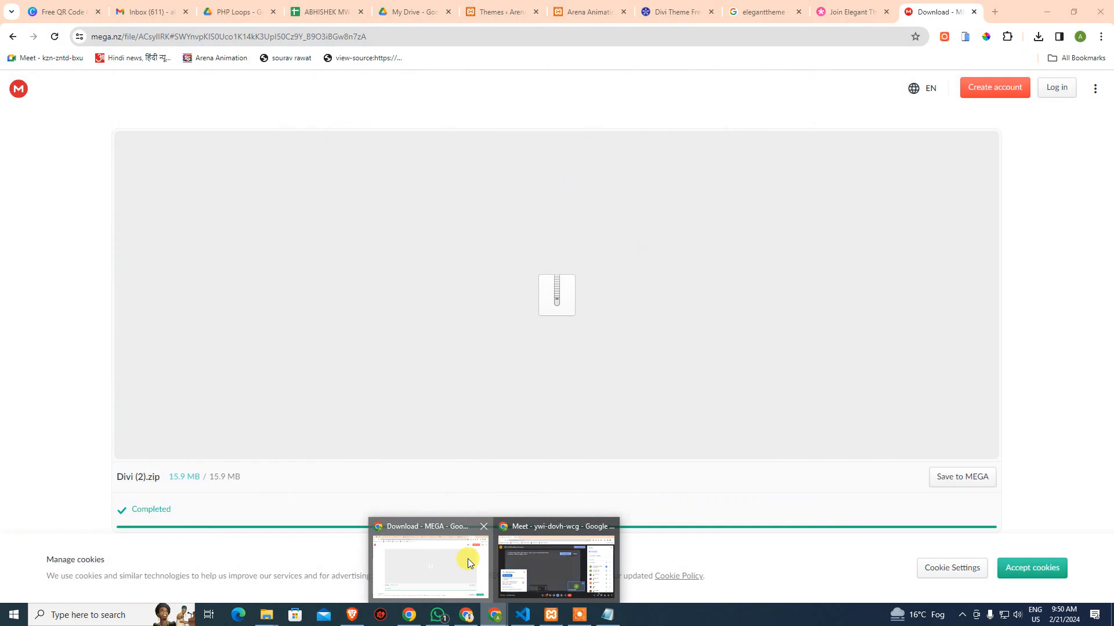
{"action": "left_click", "coordinate": [468, 559]}
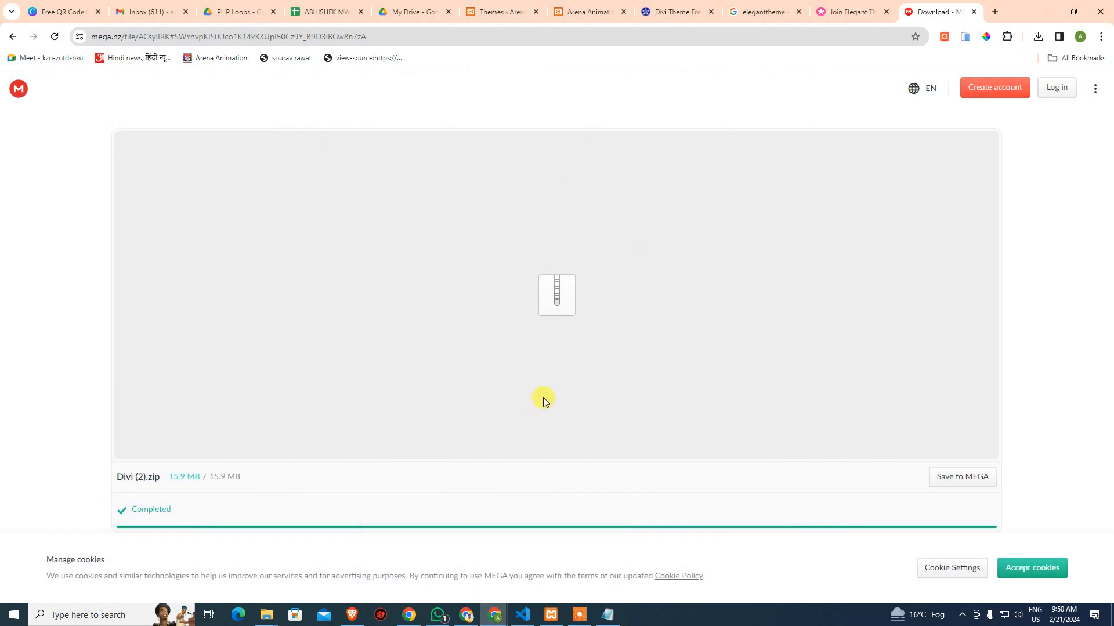
Close the Divi theme, elegantthemes search, Join Elegant Themes and MEGA download tabs
{"action": "mouse_move", "coordinate": [512, 17]}
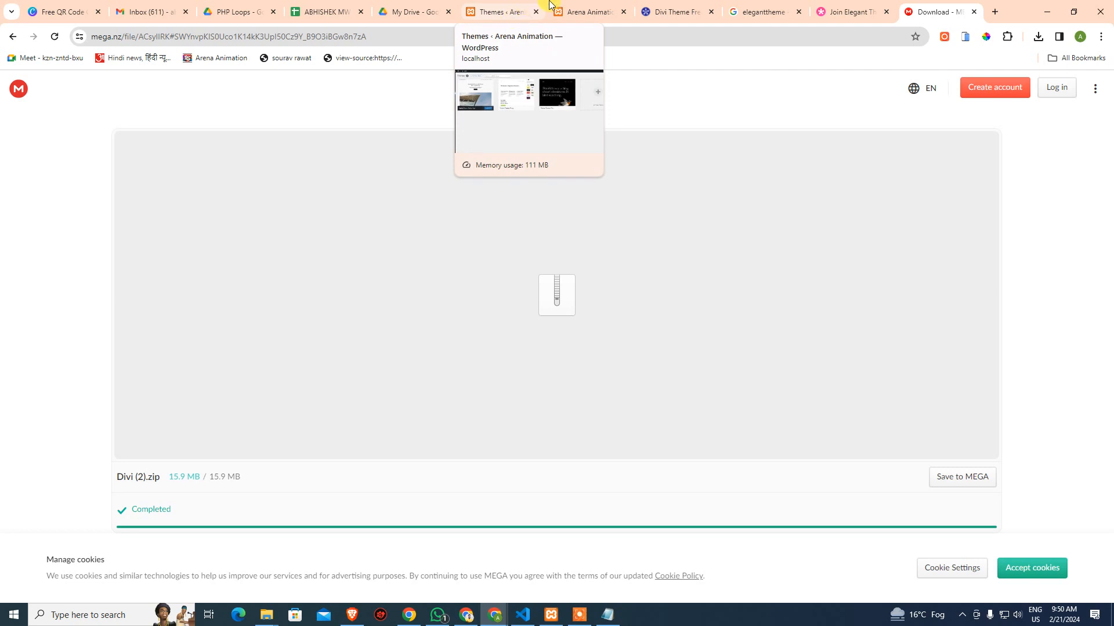
{"action": "middle_click", "coordinate": [663, 13]}
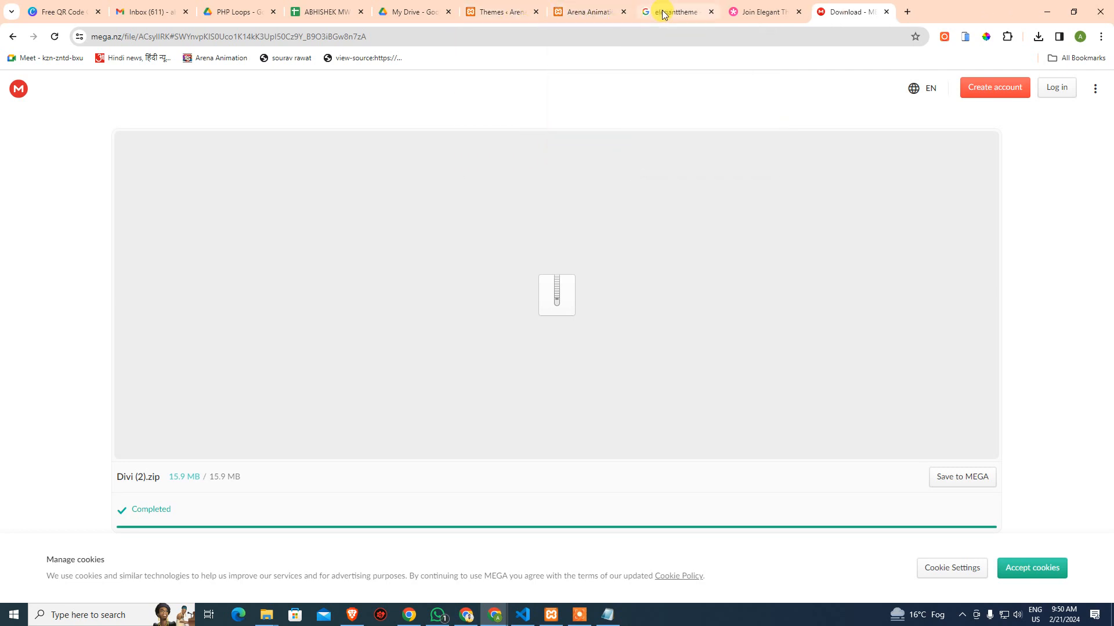
{"action": "middle_click", "coordinate": [663, 14]}
{"action": "mouse_move", "coordinate": [663, 14]}
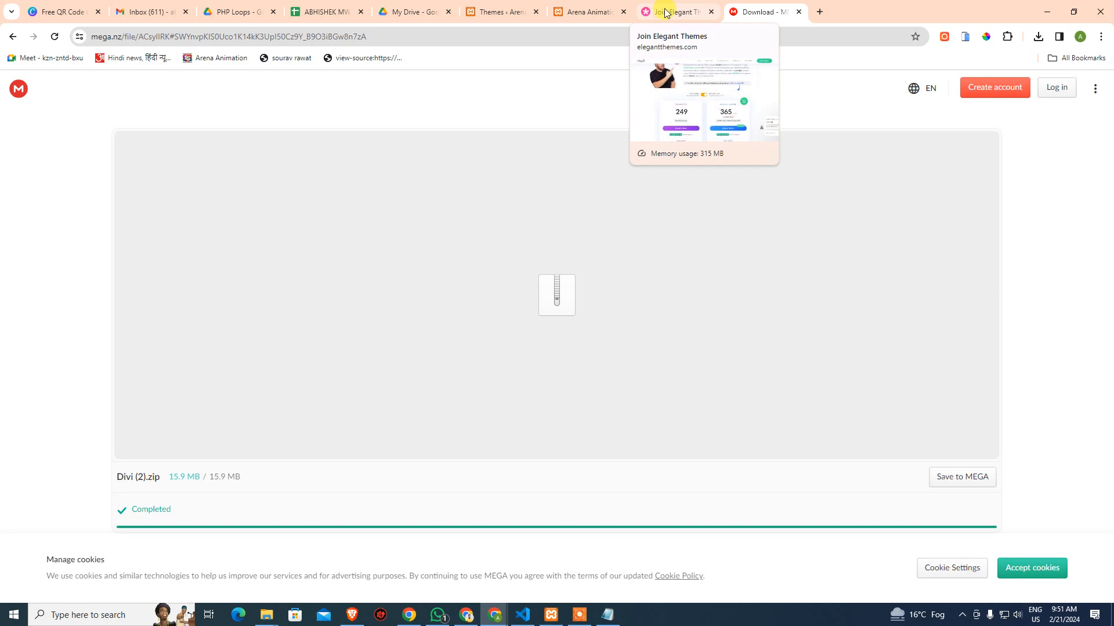
{"action": "middle_click", "coordinate": [663, 12]}
{"action": "middle_click", "coordinate": [663, 12]}
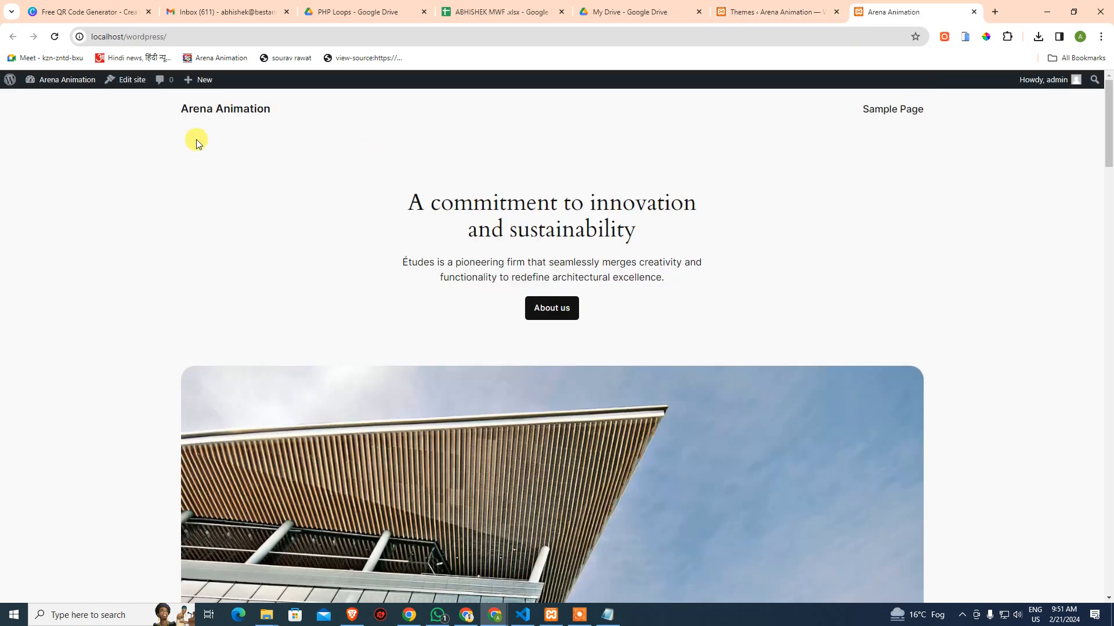
Go from the WordPress Themes admin page to Add New Theme and browse the popular themes grid
{"action": "left_click", "coordinate": [737, 11]}
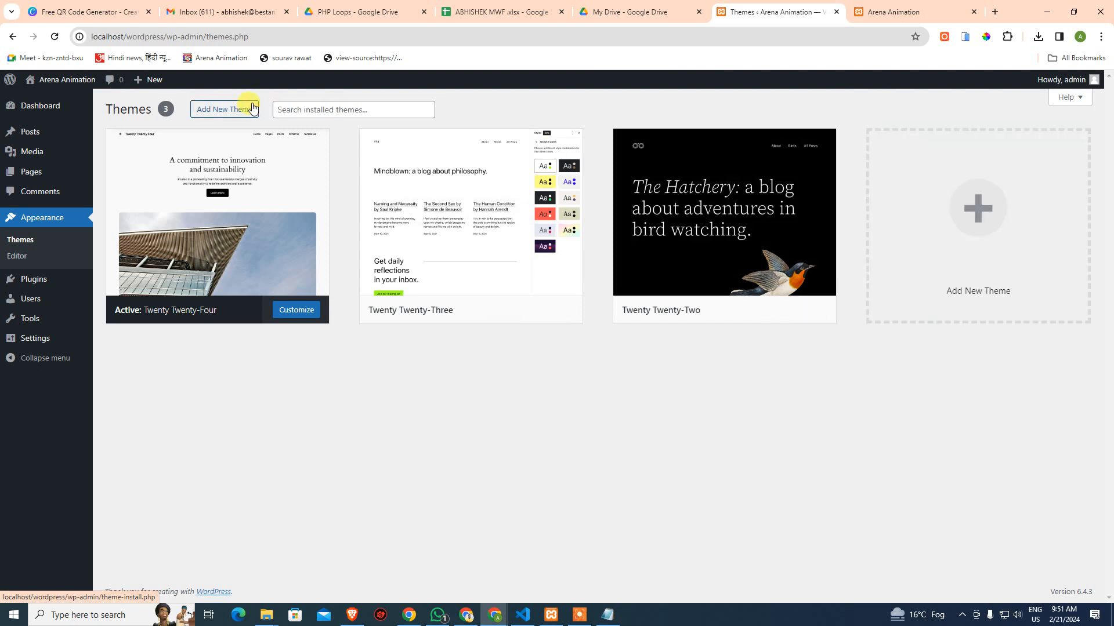
{"action": "left_click", "coordinate": [977, 221]}
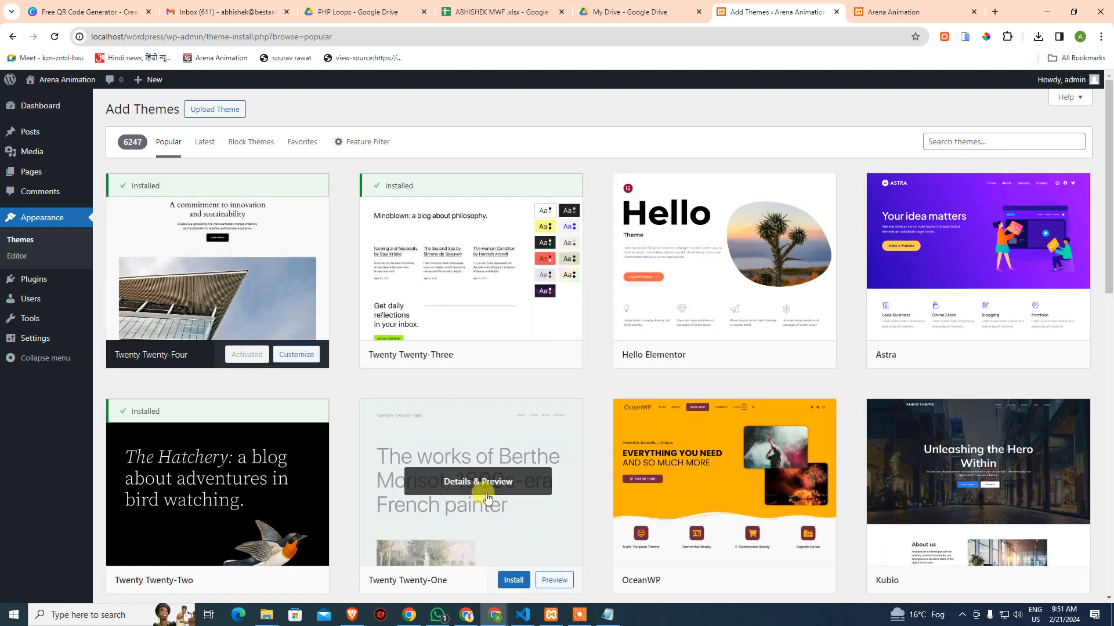
{"action": "scroll", "coordinate": [213, 479], "scroll_direction": "down", "scroll_amount": 1}
{"action": "scroll", "coordinate": [213, 479], "scroll_direction": "down", "scroll_amount": 2}
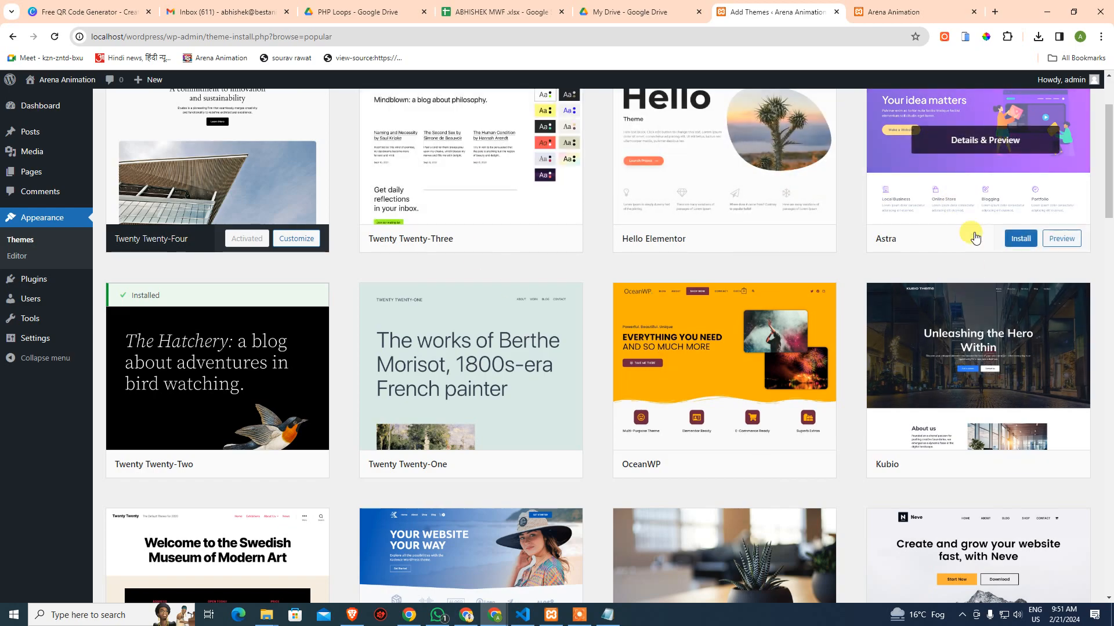
{"action": "scroll", "coordinate": [994, 539], "scroll_direction": "down", "scroll_amount": 5}
{"action": "scroll", "coordinate": [998, 547], "scroll_direction": "down", "scroll_amount": 5}
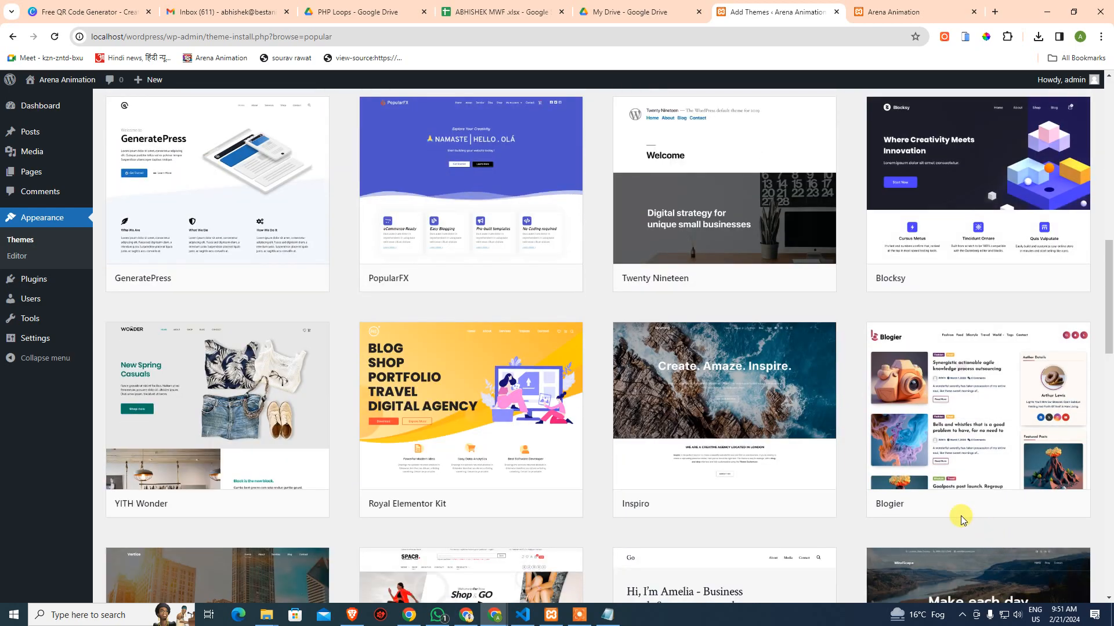
{"action": "scroll", "coordinate": [958, 517], "scroll_direction": "up", "scroll_amount": 14}
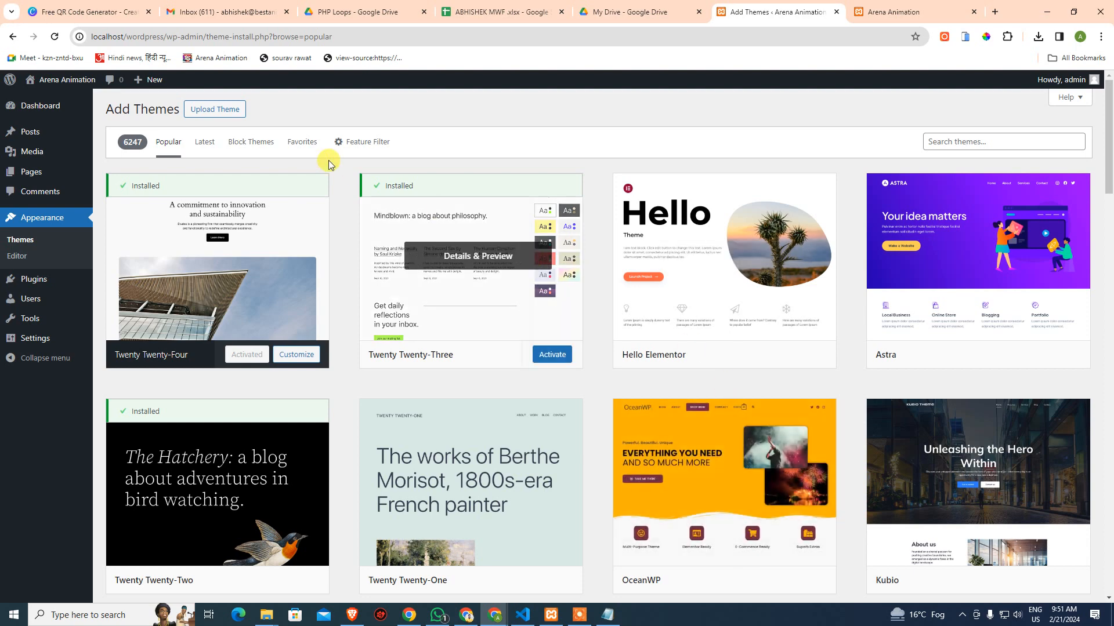
Under Upload Theme, choose Divi (2).zip from the Downloads folder as the theme file
{"action": "left_click", "coordinate": [233, 114]}
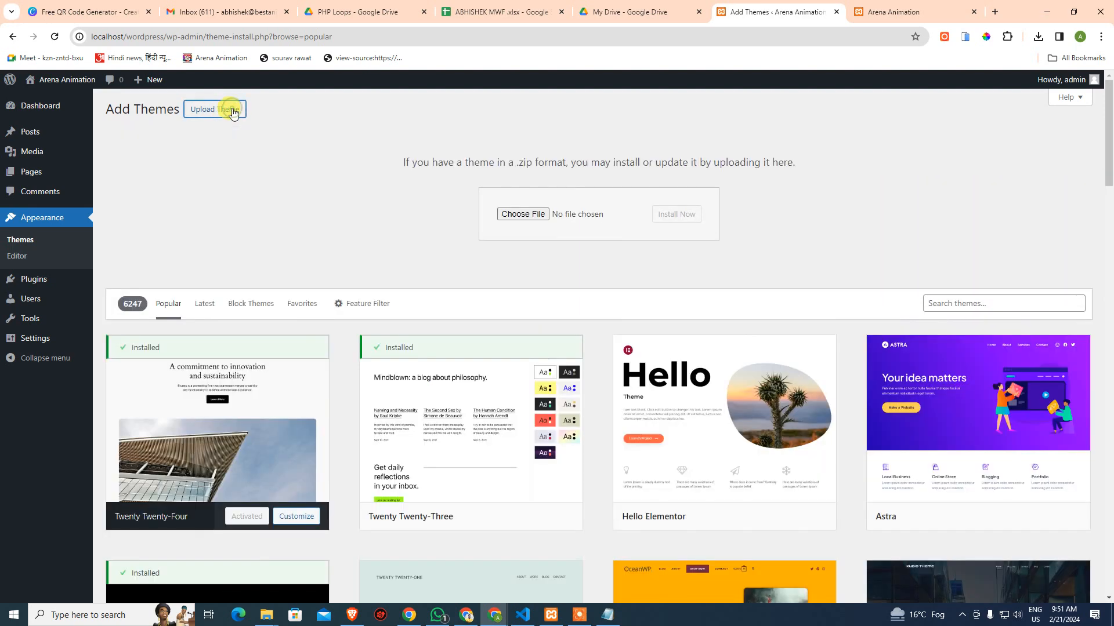
{"action": "left_click", "coordinate": [545, 223]}
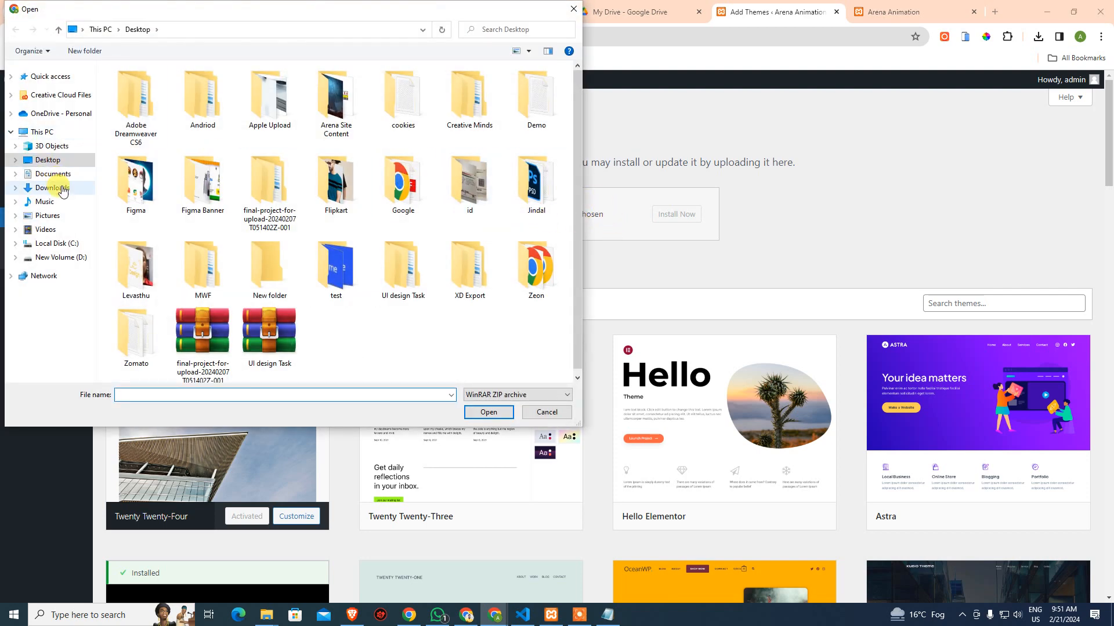
{"action": "left_click", "coordinate": [52, 187]}
{"action": "left_click", "coordinate": [127, 100]}
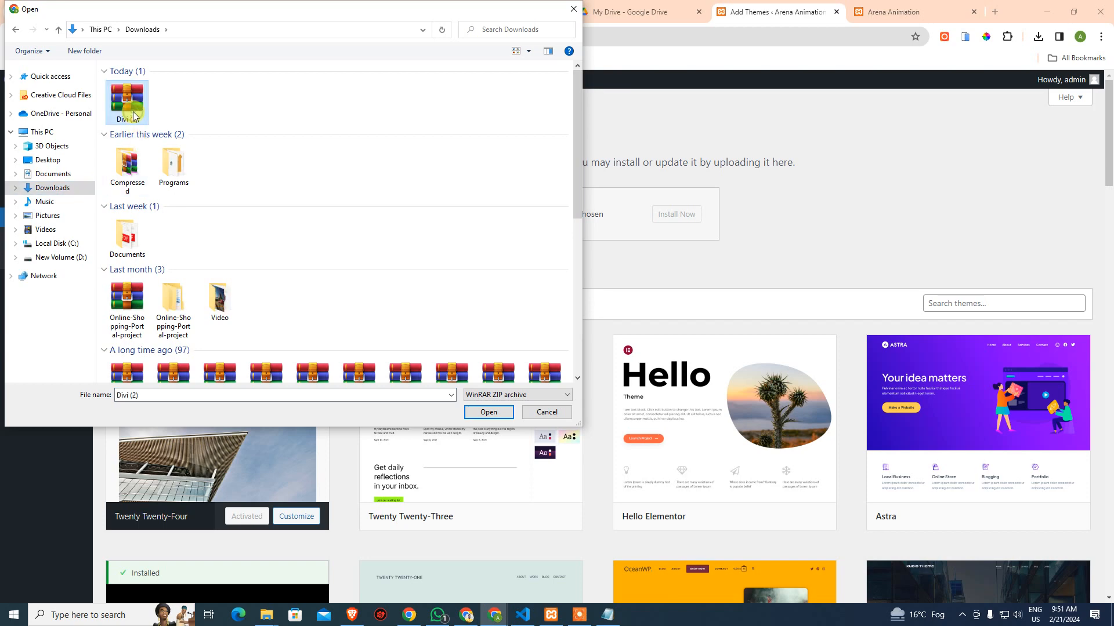
{"action": "left_click", "coordinate": [488, 413]}
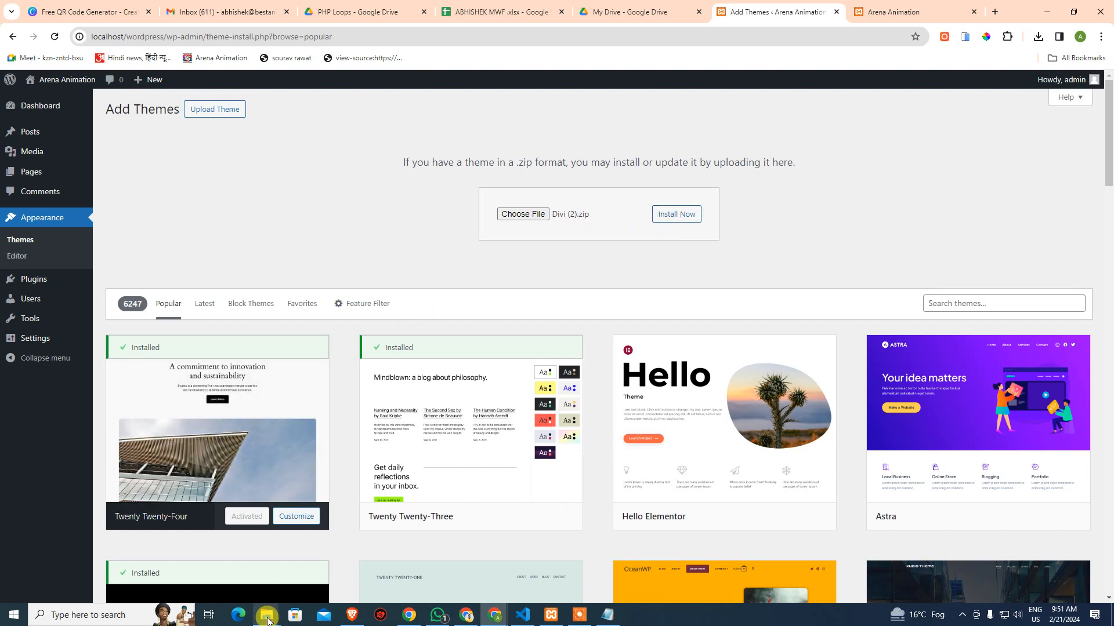
{"action": "mouse_move", "coordinate": [267, 609]}
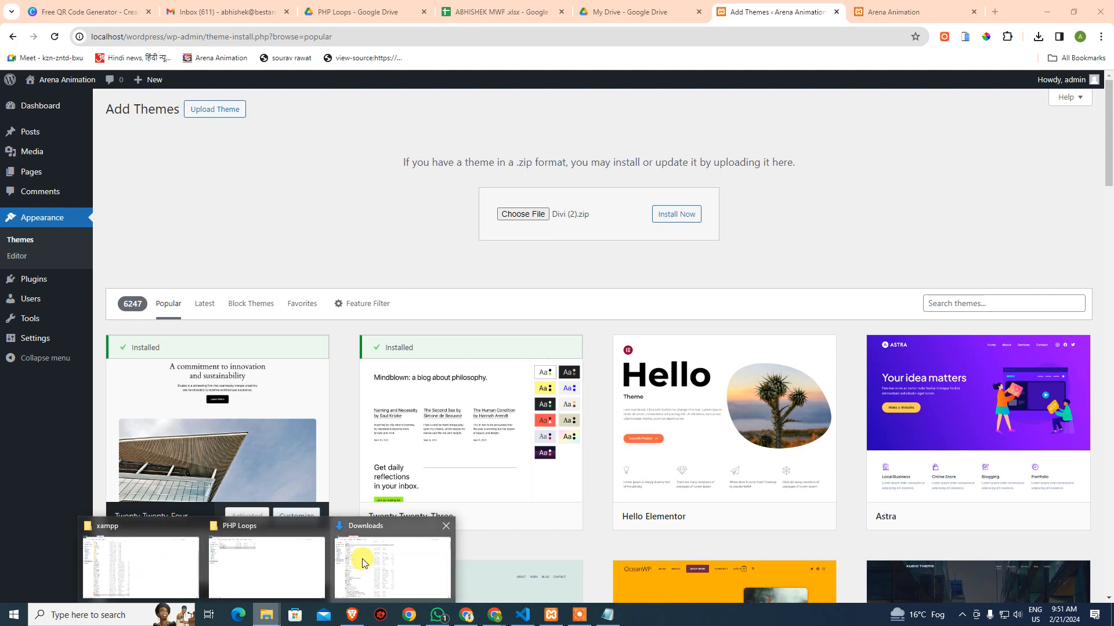
{"action": "left_click", "coordinate": [362, 557]}
{"action": "double_click", "coordinate": [141, 94]}
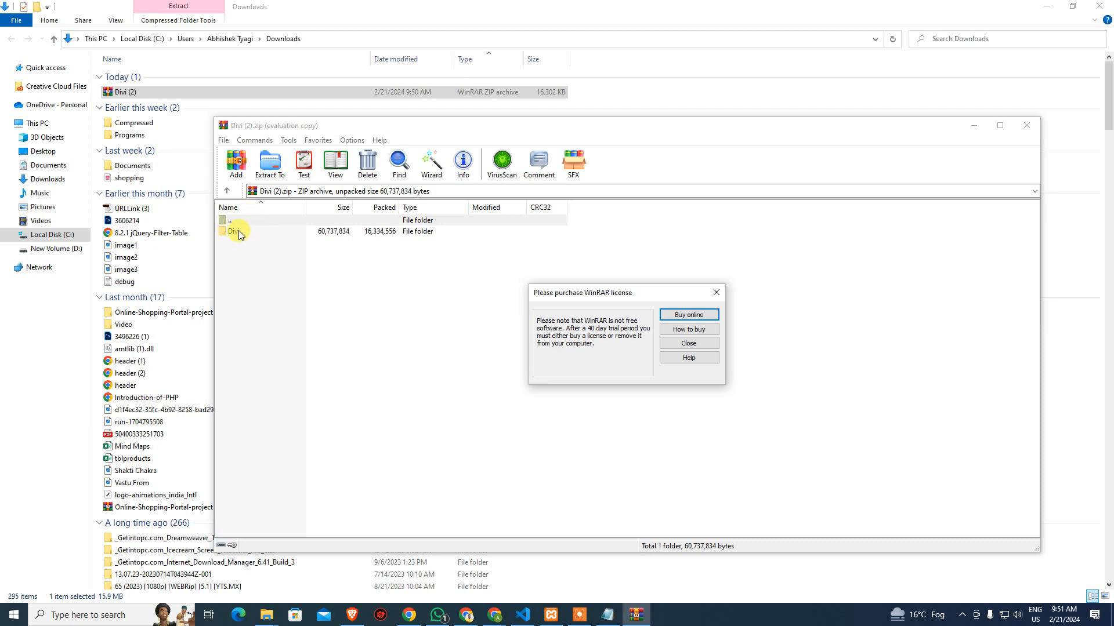
{"action": "left_click", "coordinate": [717, 293]}
{"action": "left_click", "coordinate": [1019, 128]}
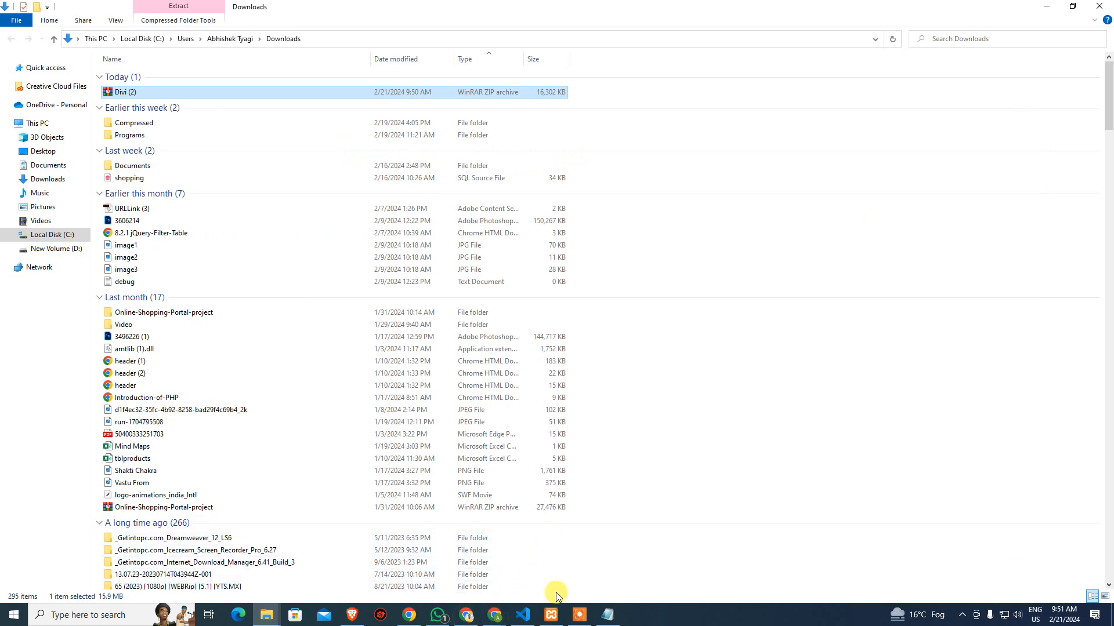
{"action": "left_click", "coordinate": [495, 613]}
{"action": "left_click", "coordinate": [433, 562]}
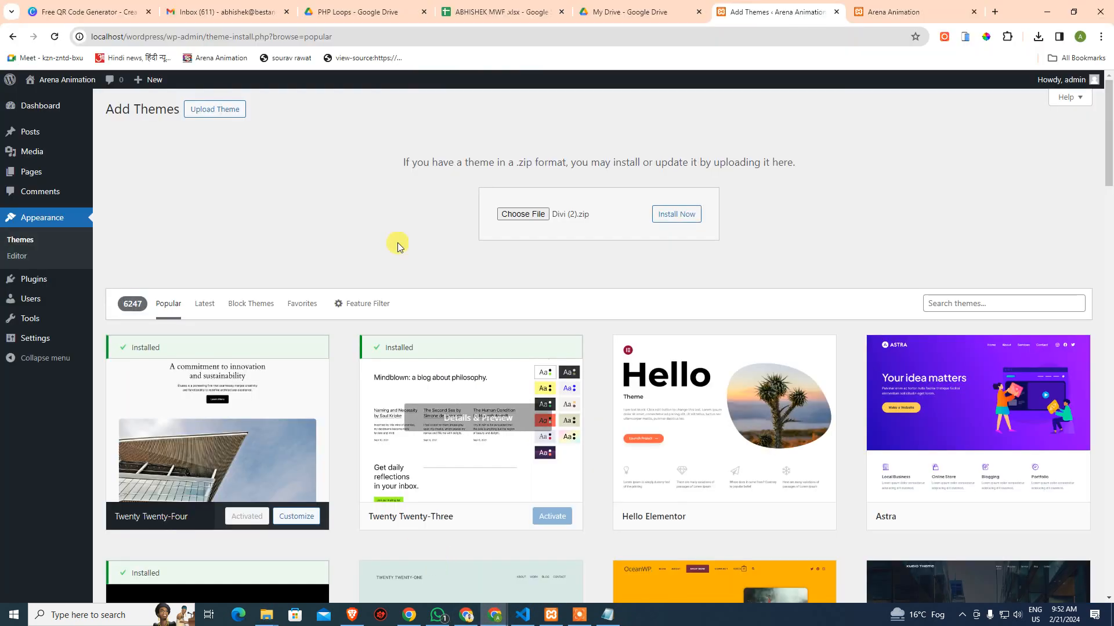
Install the Divi theme from Divi (2).zip and activate it as the site theme
{"action": "left_click", "coordinate": [693, 219]}
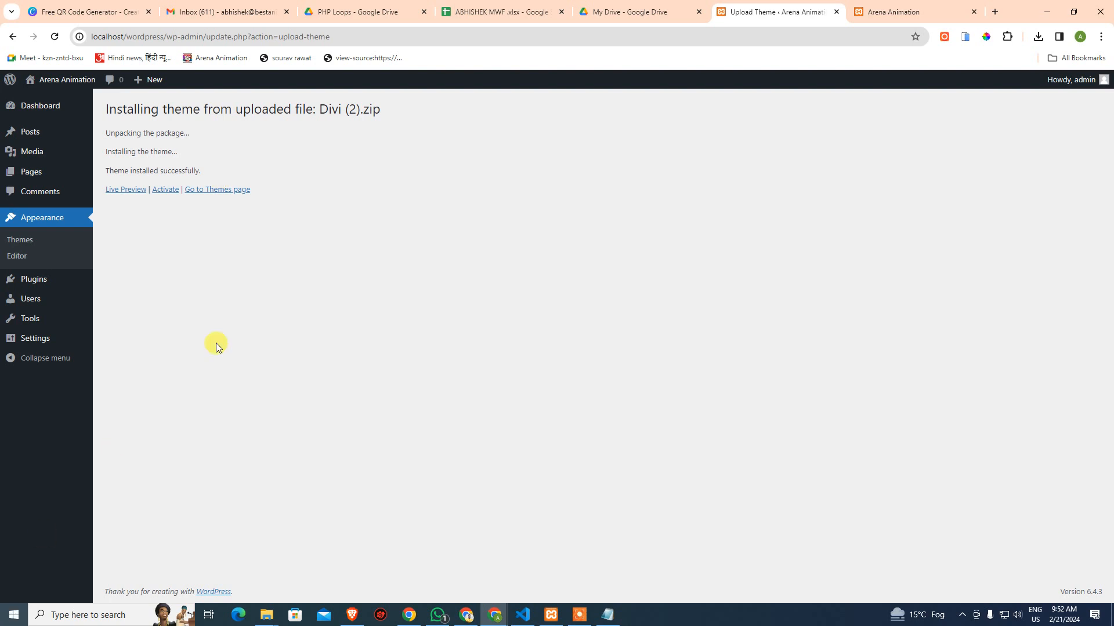
{"action": "left_click", "coordinate": [165, 193]}
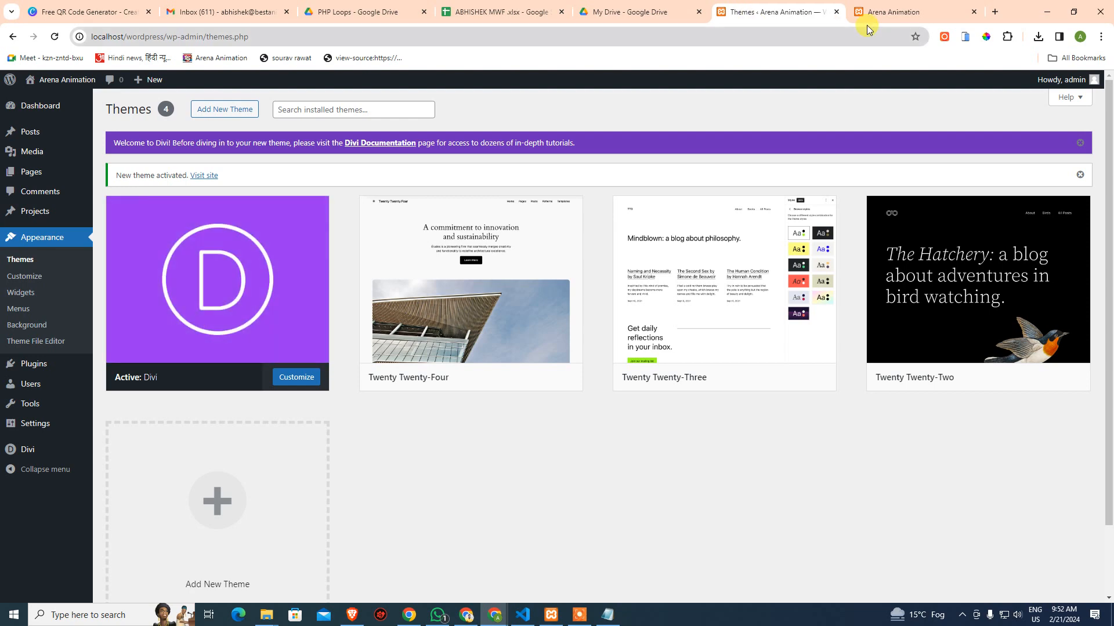
Reload the Arena Animation front page to view the Divi design, then return to the Themes page
{"action": "left_click", "coordinate": [892, 14]}
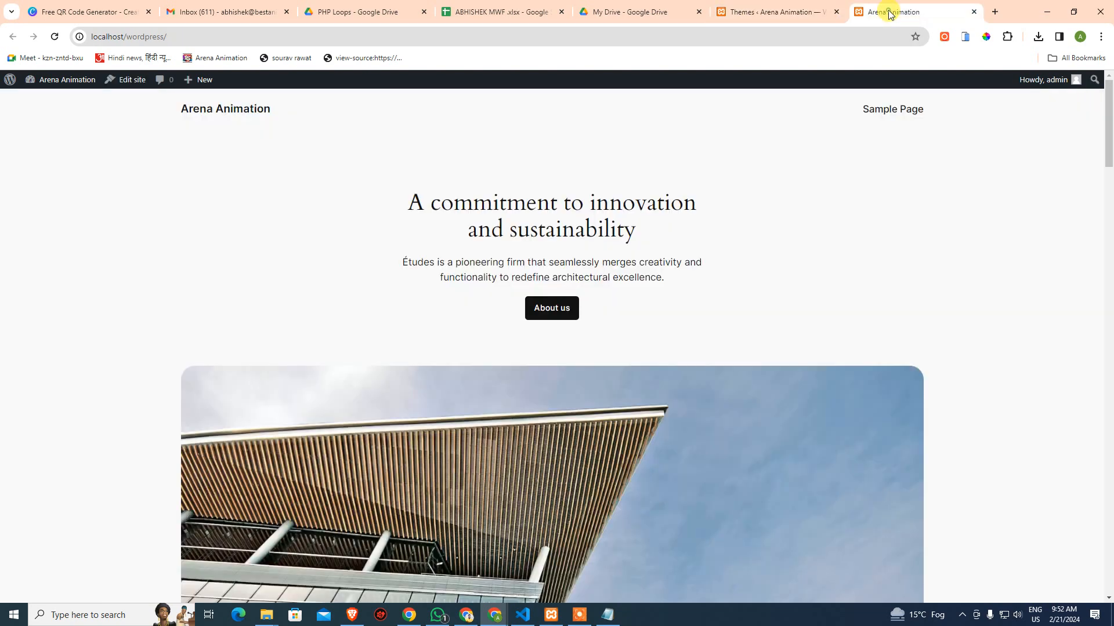
{"action": "left_click", "coordinate": [54, 37]}
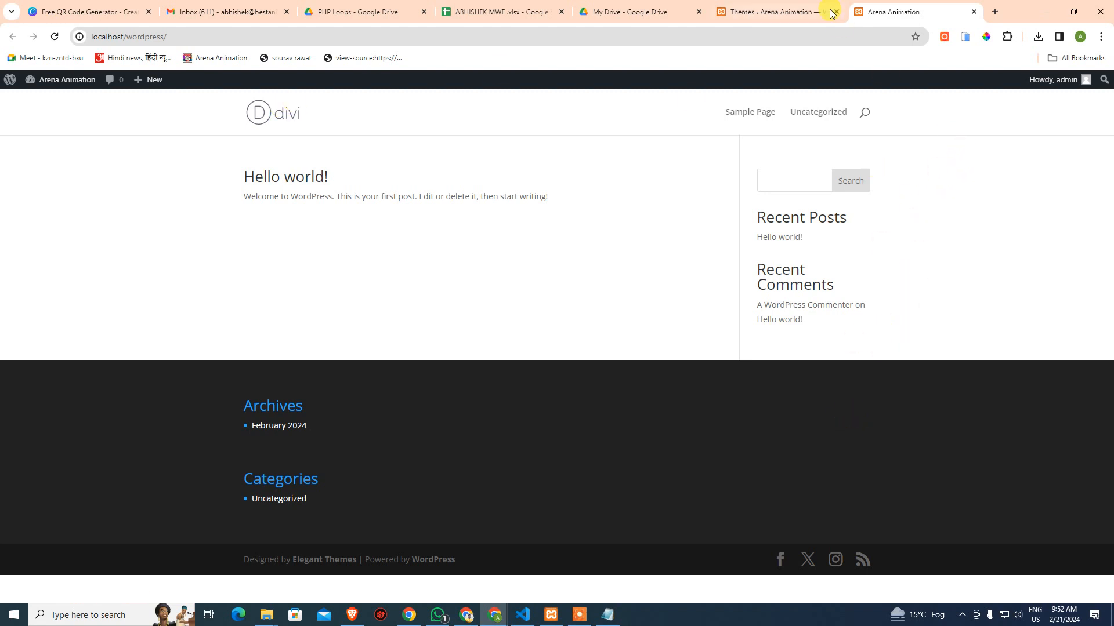
{"action": "left_click", "coordinate": [810, 4]}
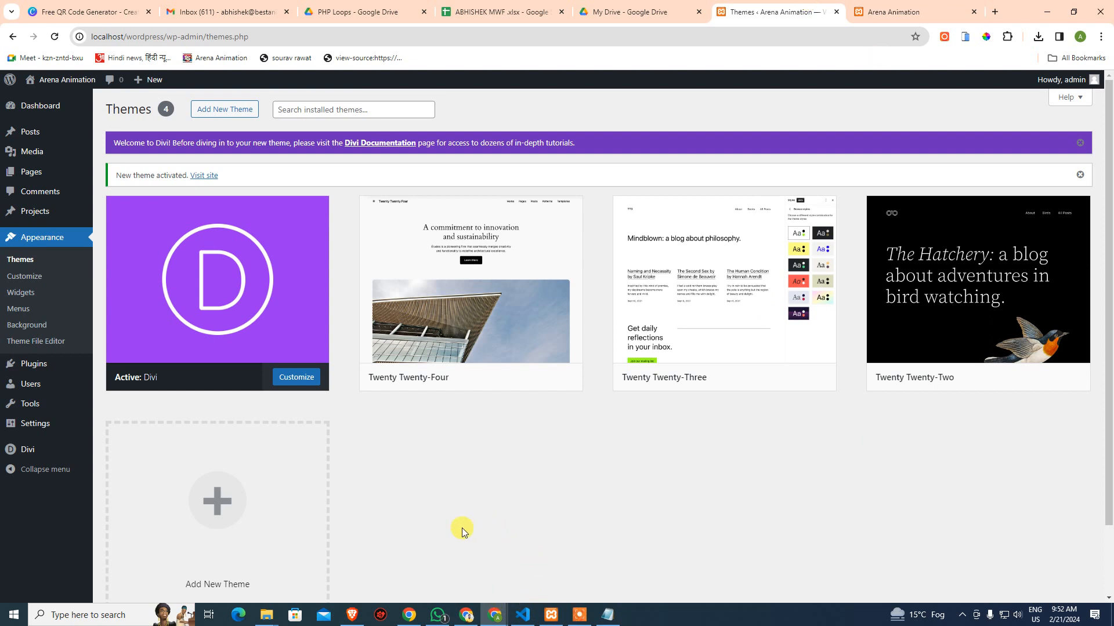
{"action": "mouse_move", "coordinate": [258, 326]}
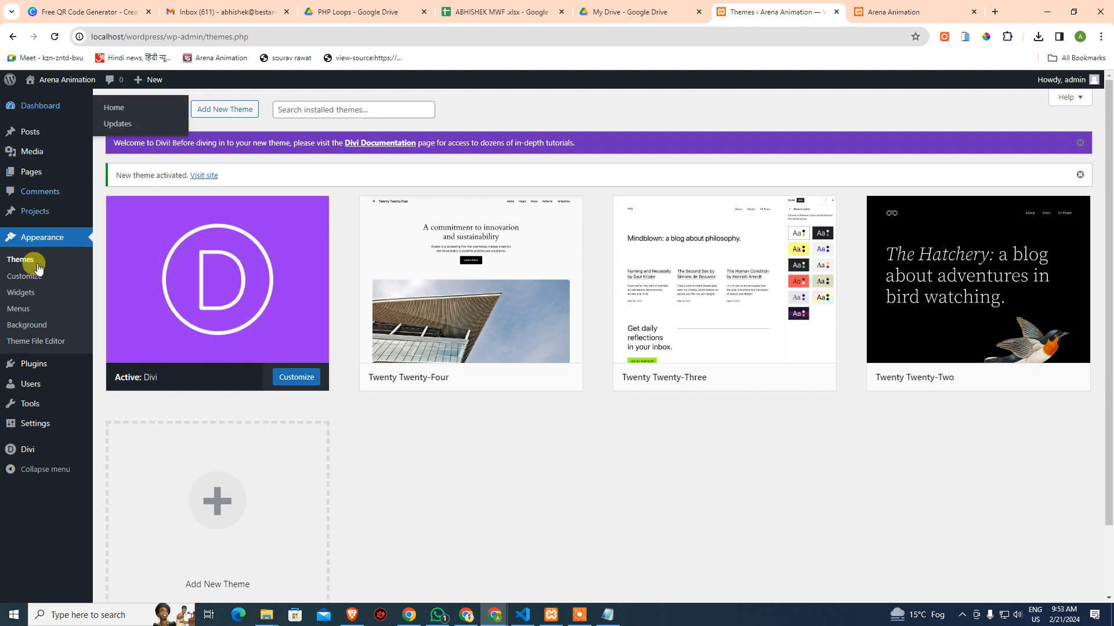
{"action": "mouse_move", "coordinate": [18, 457]}
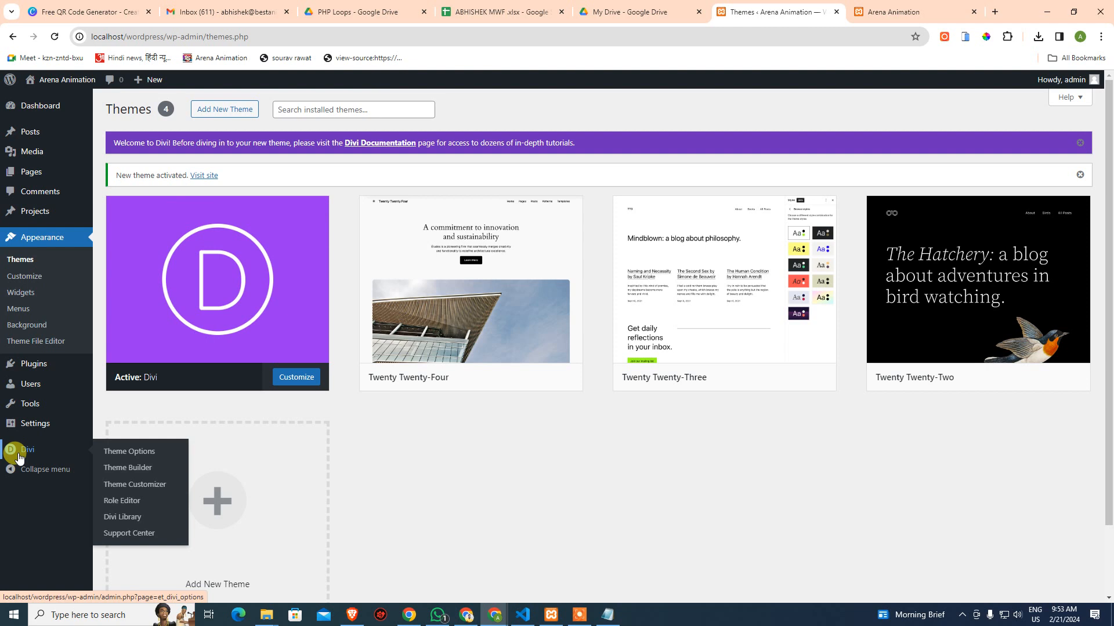
Open the Divi Theme Options Updates tab and check its empty Username and API Key fields
{"action": "left_click", "coordinate": [18, 458]}
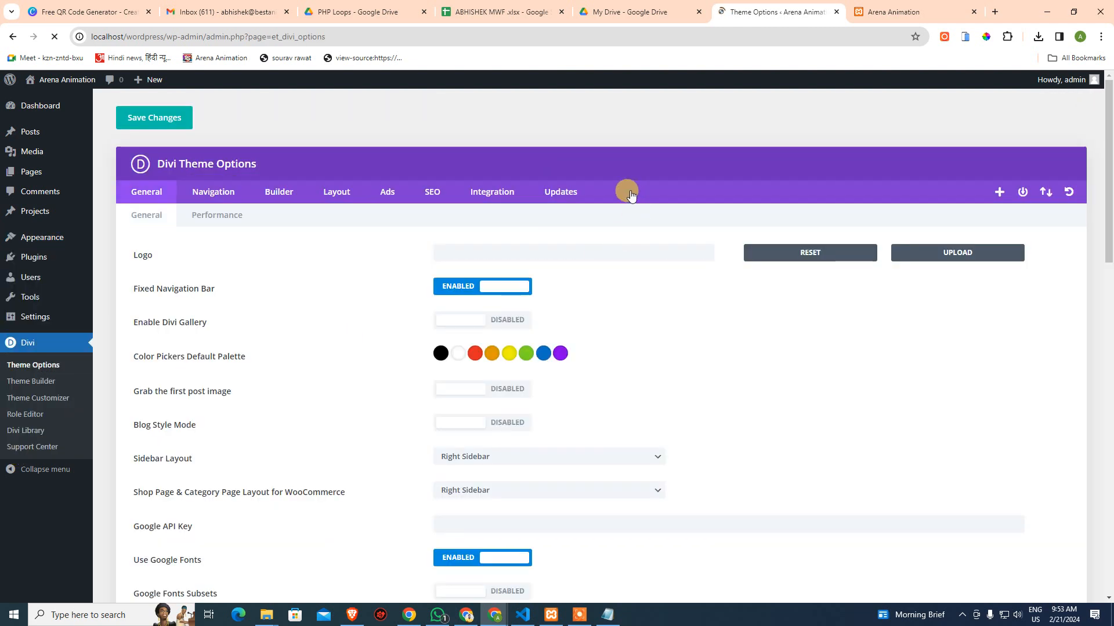
{"action": "left_click", "coordinate": [572, 194]}
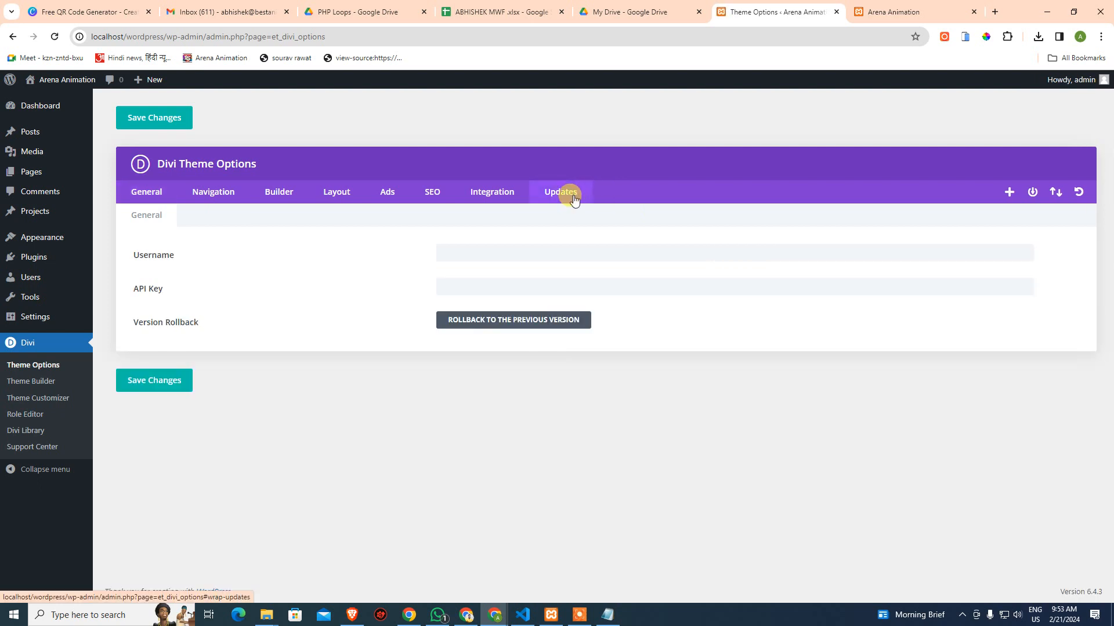
{"action": "left_click", "coordinate": [540, 253]}
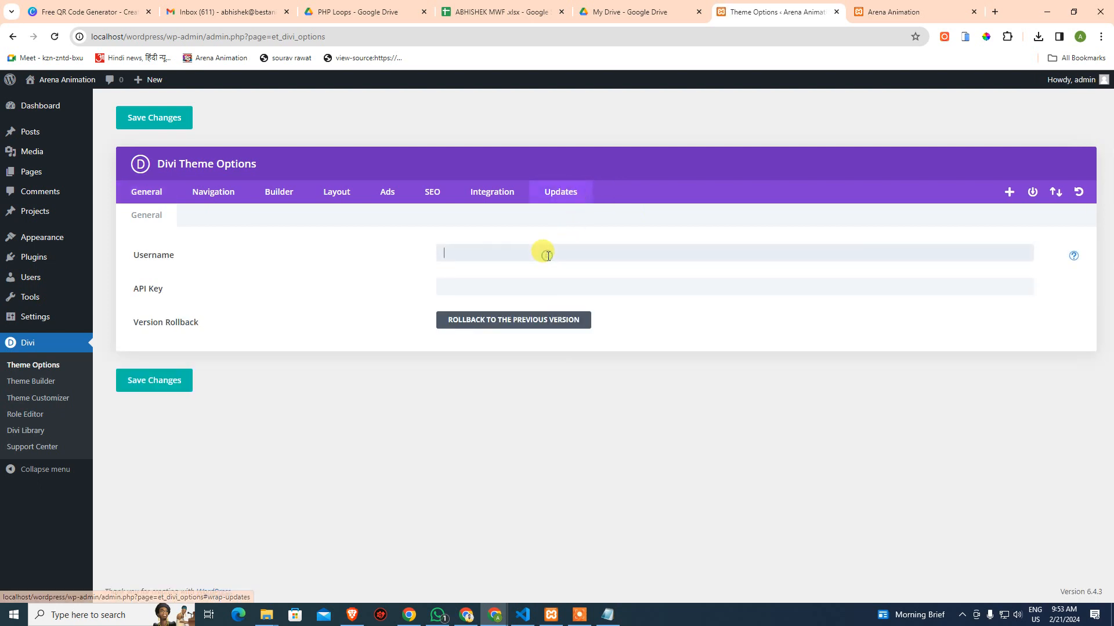
{"action": "left_click", "coordinate": [514, 287]}
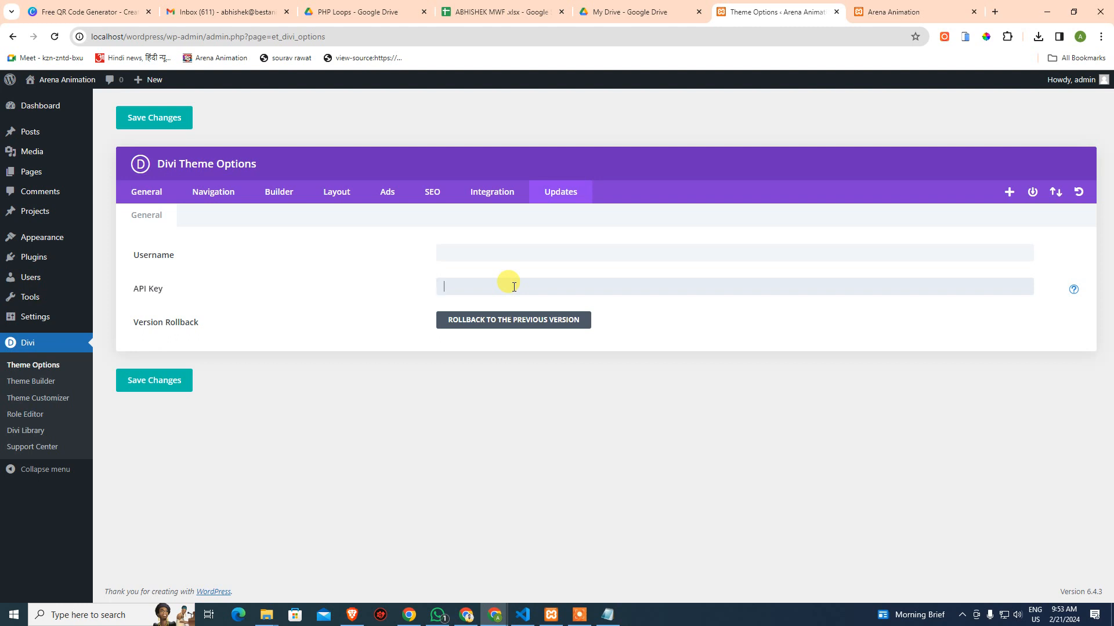
{"action": "left_click", "coordinate": [496, 251]}
{"action": "left_click", "coordinate": [511, 293]}
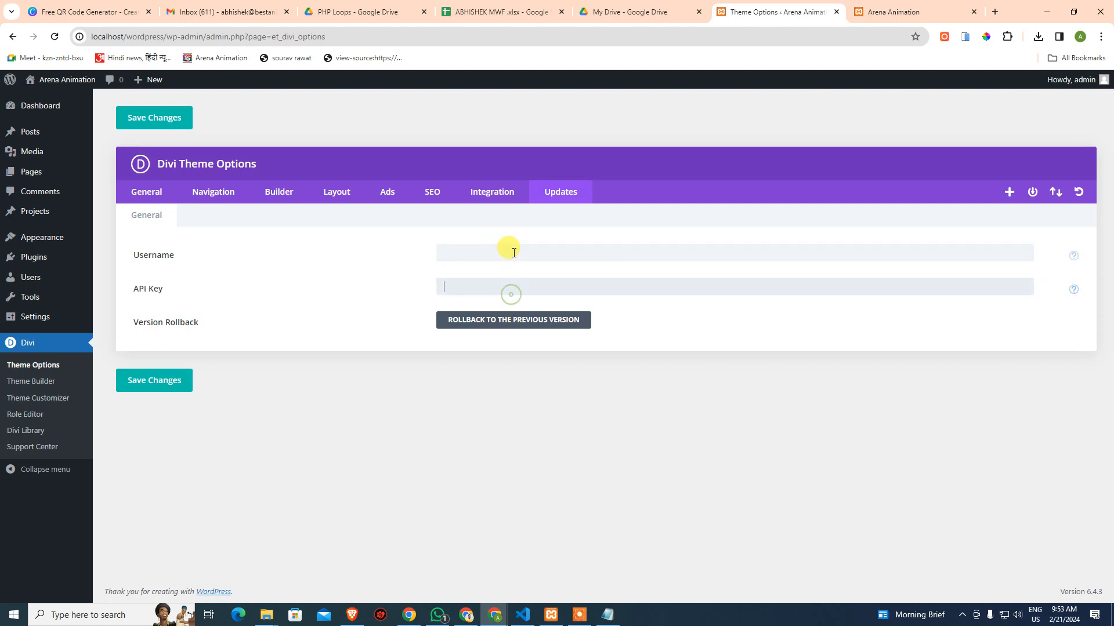
{"action": "left_click", "coordinate": [514, 253]}
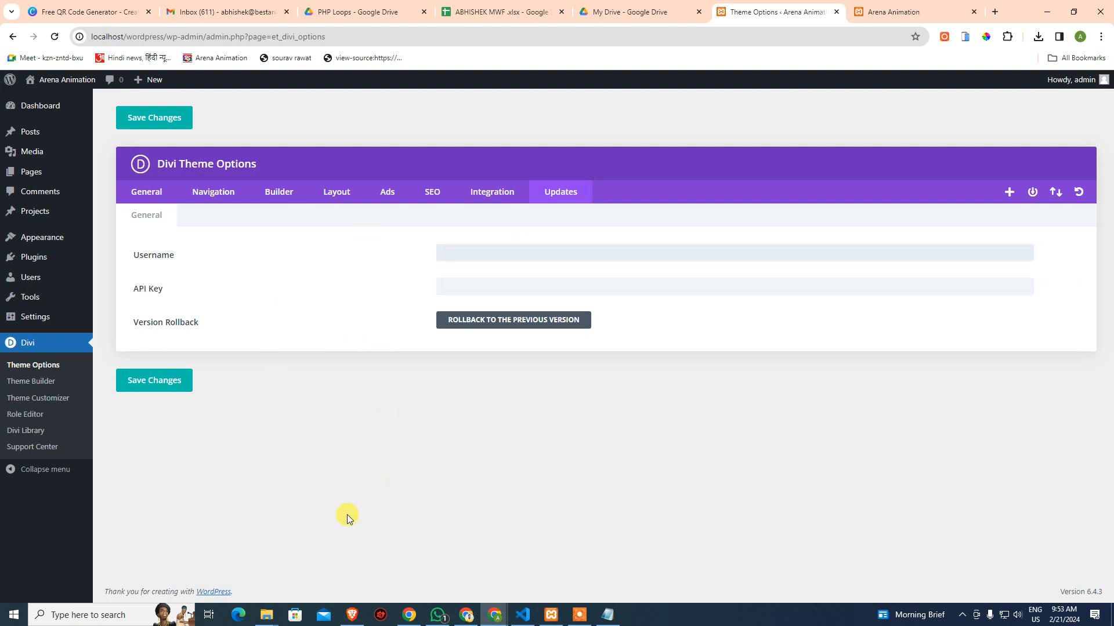
{"action": "right_click", "coordinate": [1000, 9]}
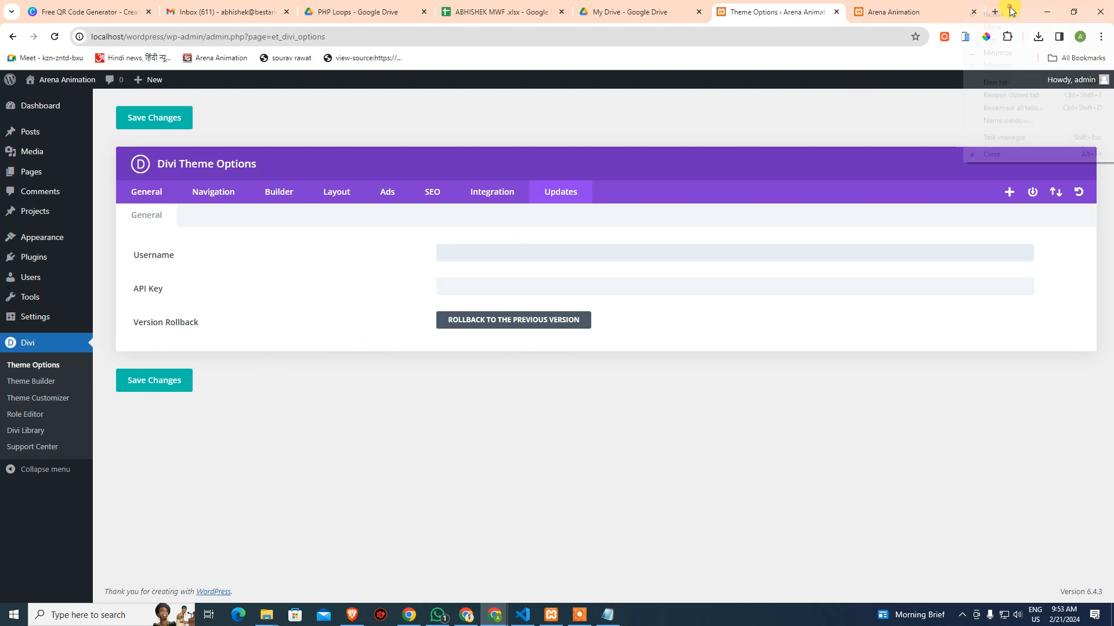
Reopen the MEGA download, Elegant Themes join, eleganttheme search and shineads Divi tabs
{"action": "left_click", "coordinate": [1003, 95]}
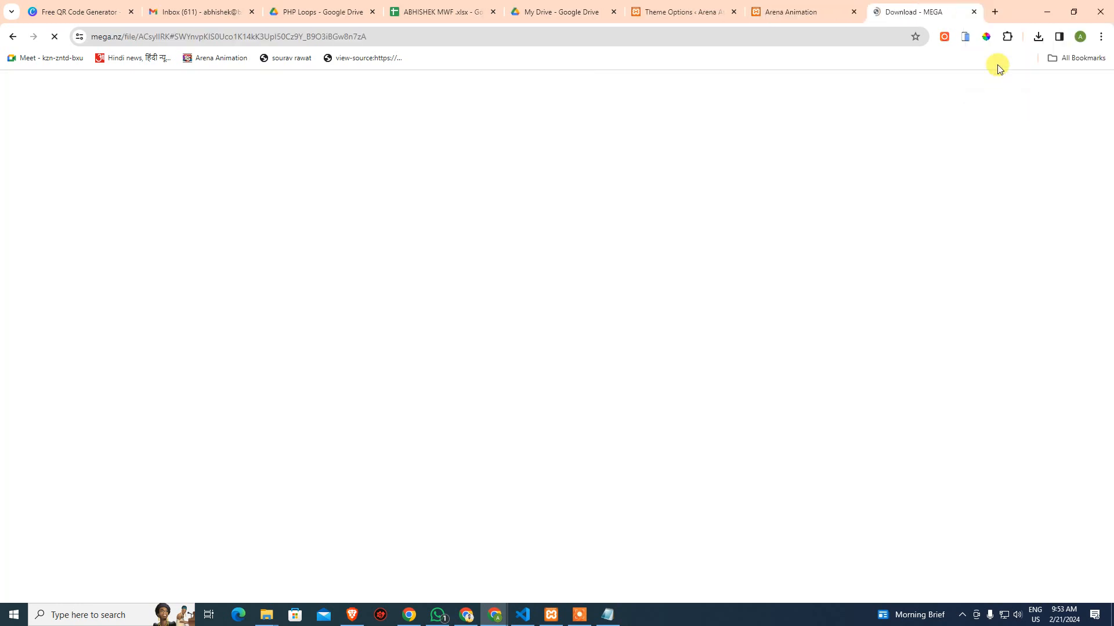
{"action": "right_click", "coordinate": [1009, 11]}
{"action": "left_click", "coordinate": [1016, 96]}
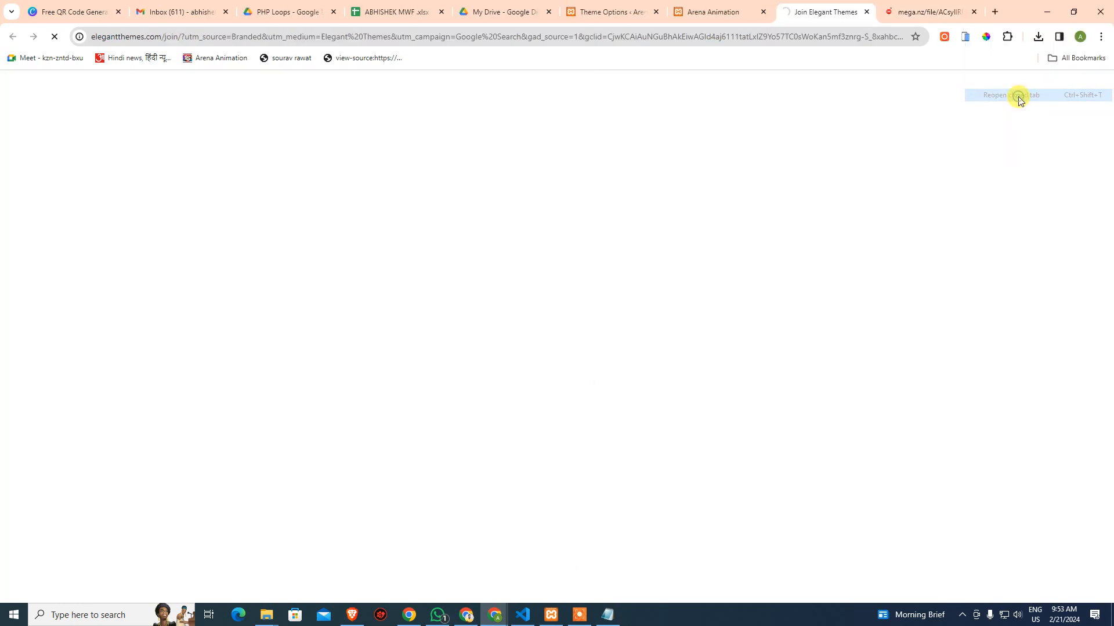
{"action": "right_click", "coordinate": [1012, 11]}
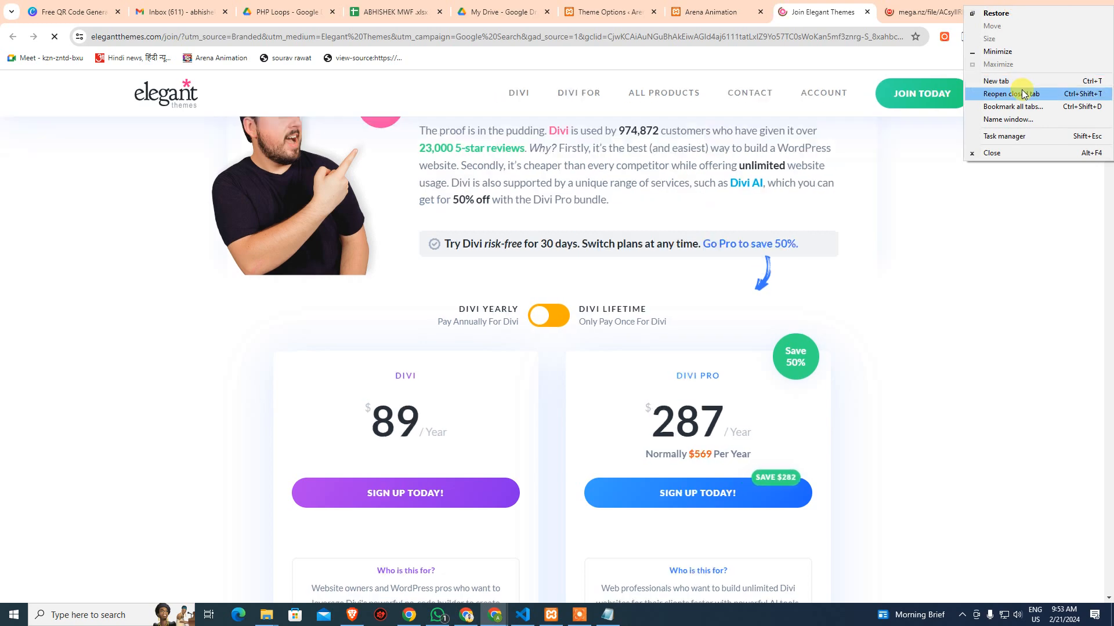
{"action": "left_click", "coordinate": [1020, 94]}
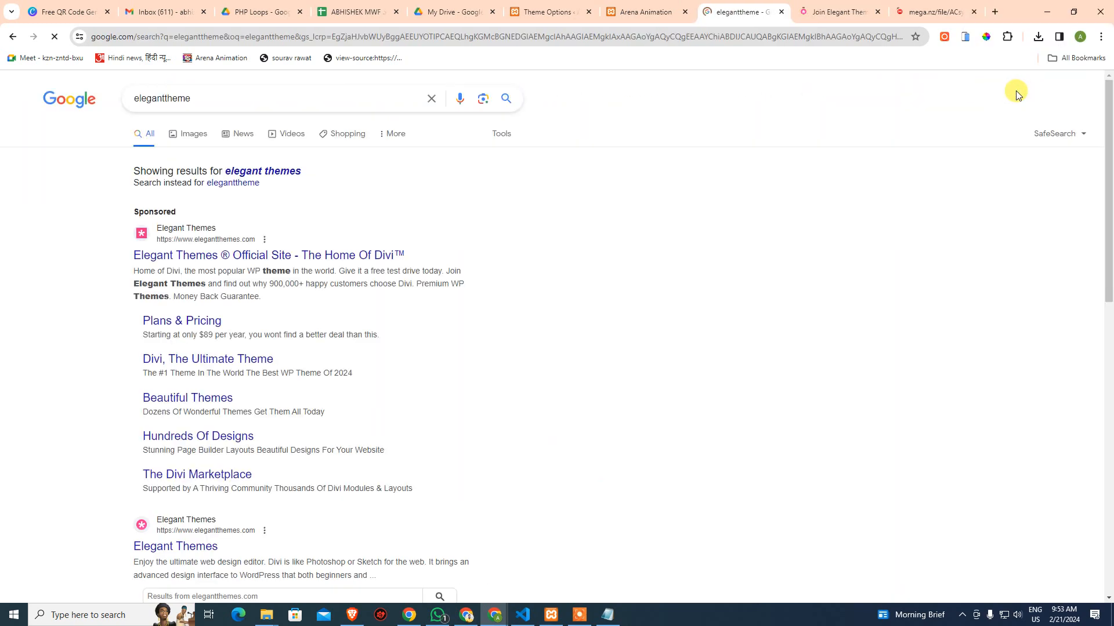
{"action": "right_click", "coordinate": [1014, 11]}
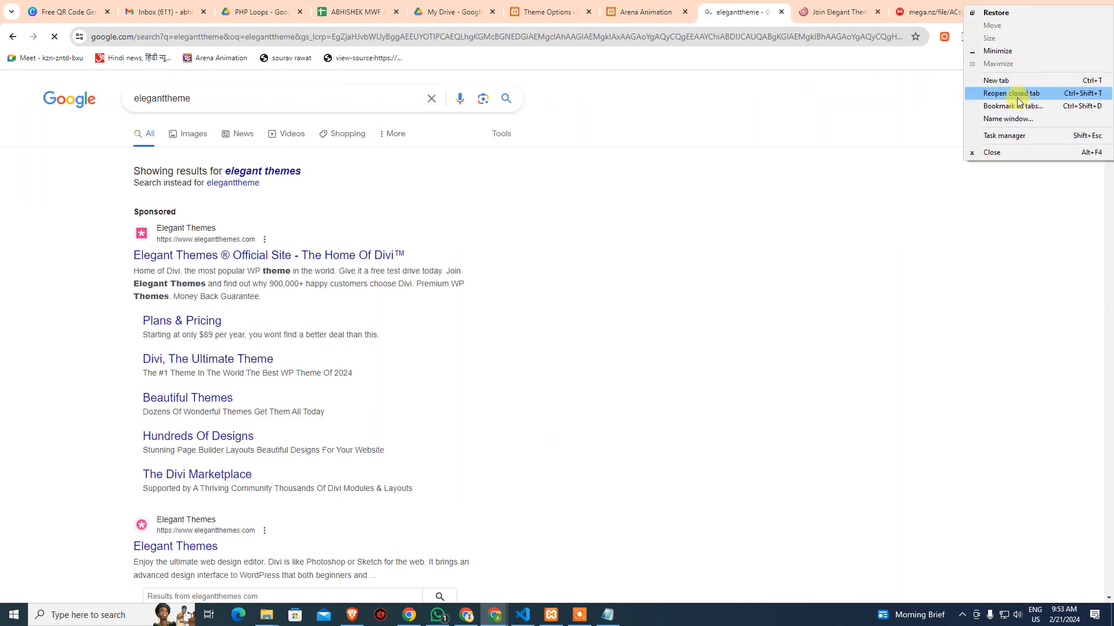
{"action": "left_click", "coordinate": [1017, 93]}
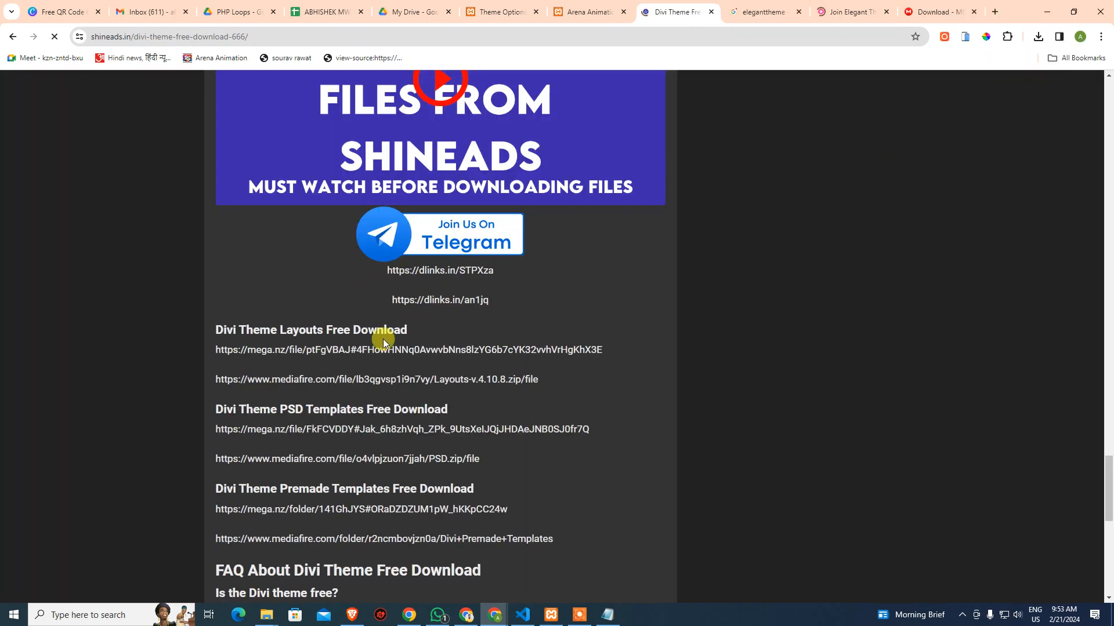
Copy the username listed on the shineads page into Divi's Username field
{"action": "scroll", "coordinate": [383, 346], "scroll_direction": "up", "scroll_amount": 1}
{"action": "scroll", "coordinate": [383, 346], "scroll_direction": "up", "scroll_amount": 15}
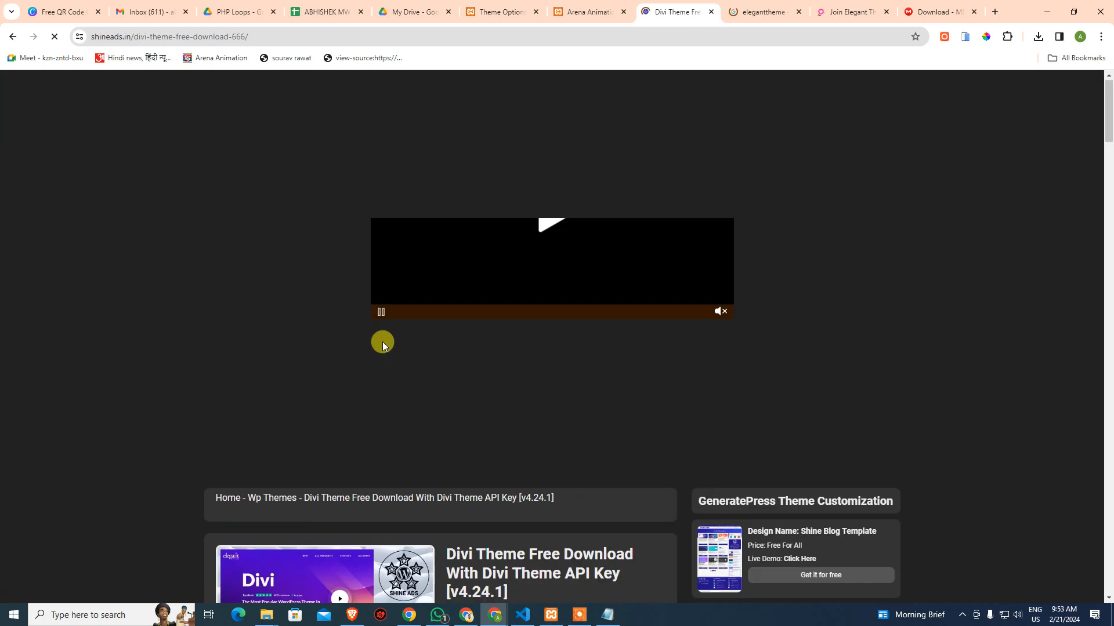
{"action": "scroll", "coordinate": [384, 343], "scroll_direction": "down", "scroll_amount": 20}
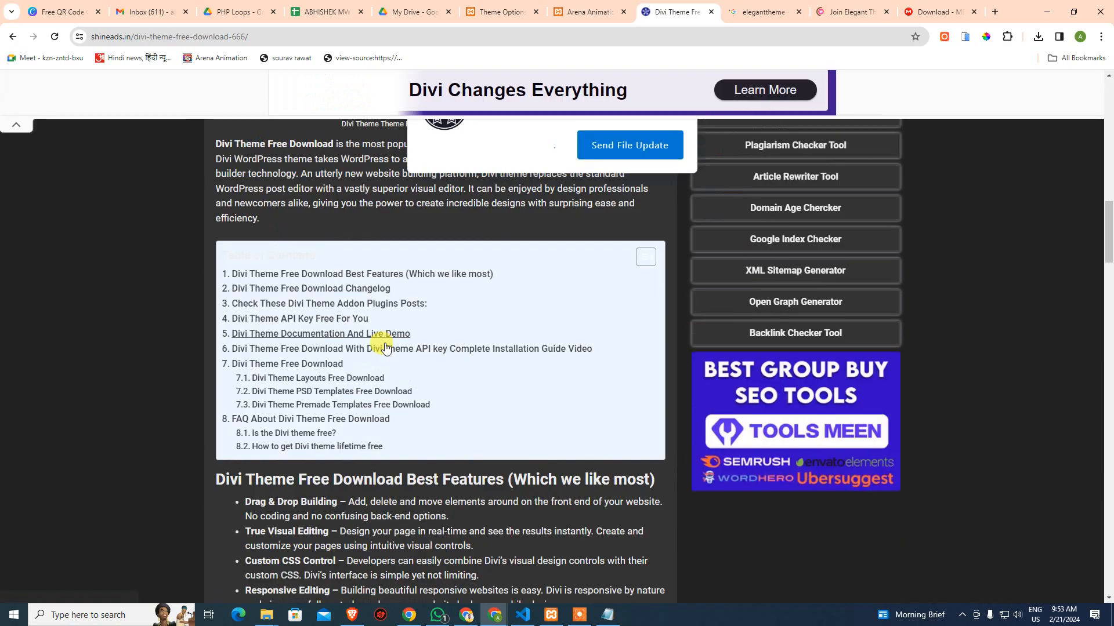
{"action": "scroll", "coordinate": [387, 351], "scroll_direction": "down", "scroll_amount": 15}
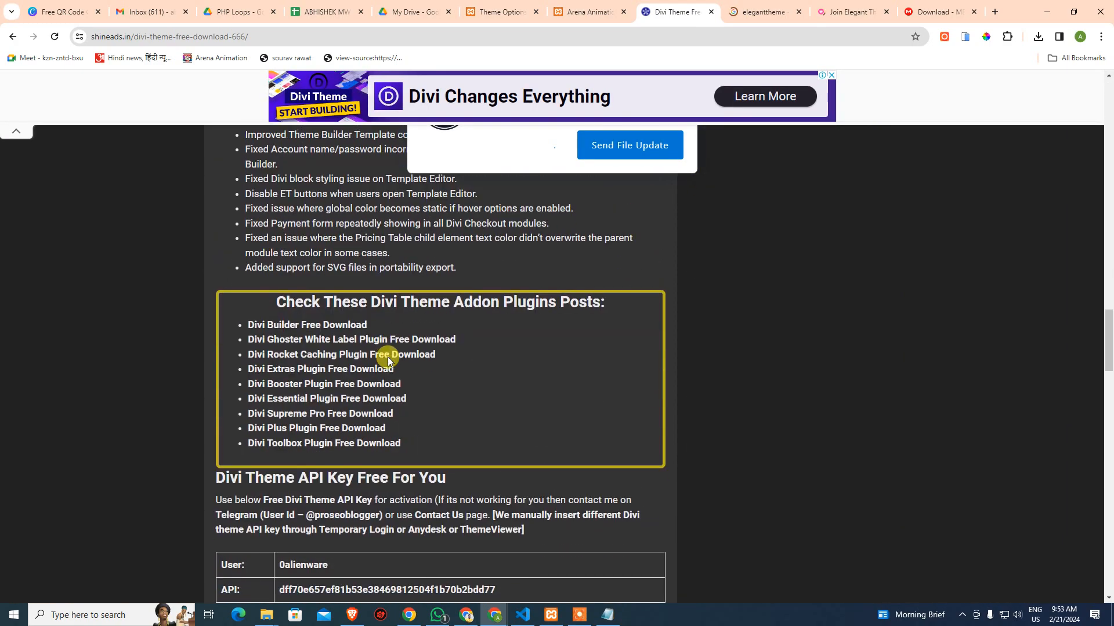
{"action": "scroll", "coordinate": [387, 361], "scroll_direction": "down", "scroll_amount": 1}
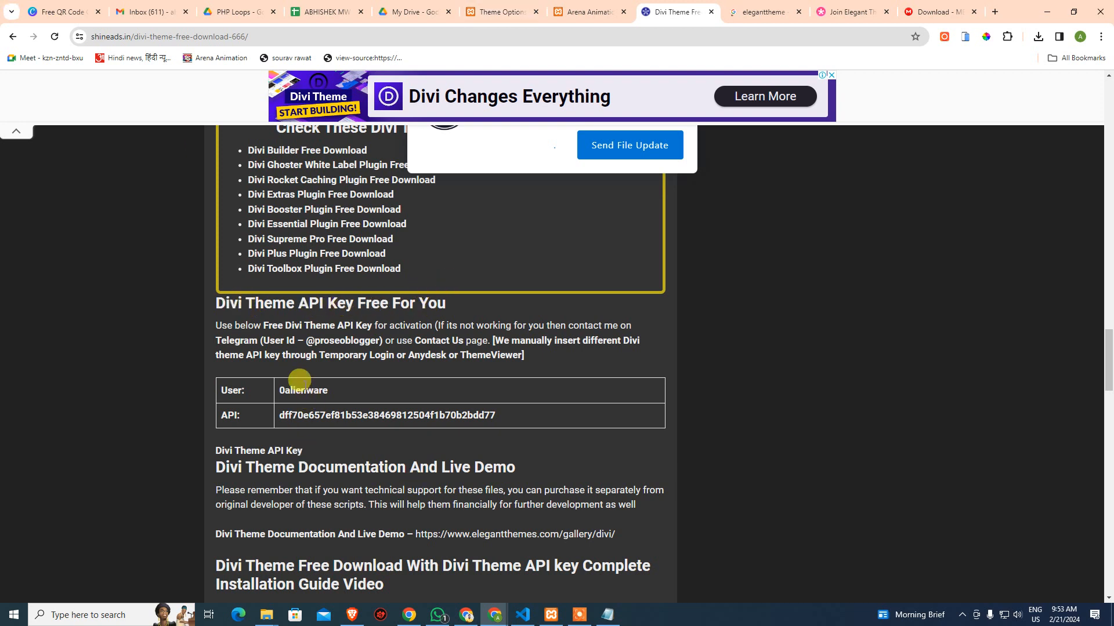
{"action": "double_click", "coordinate": [302, 387]}
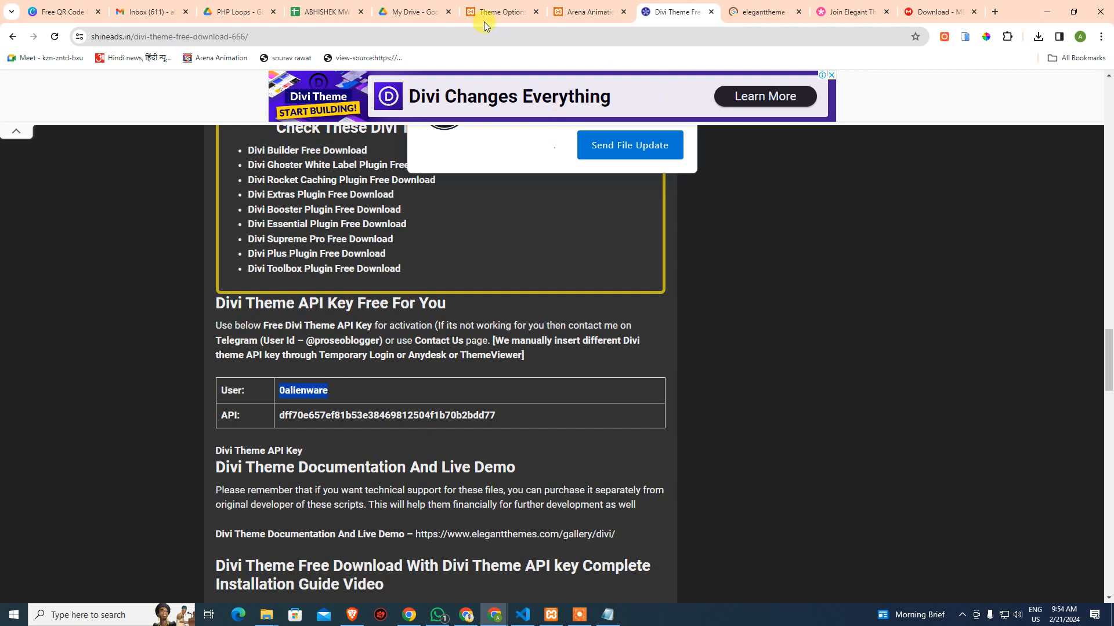
{"action": "left_click", "coordinate": [501, 11]}
{"action": "left_click", "coordinate": [467, 248]}
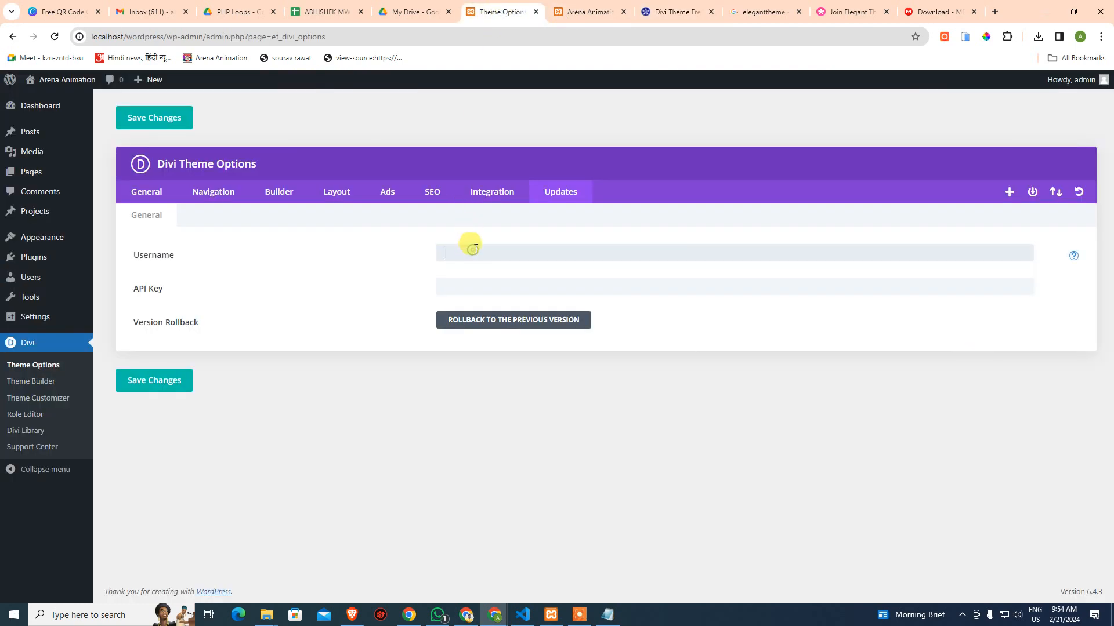
{"action": "key", "text": "ctrl+v"}
Copy the API key listed on the shineads page into Divi's API Key field
{"action": "left_click", "coordinate": [676, 12]}
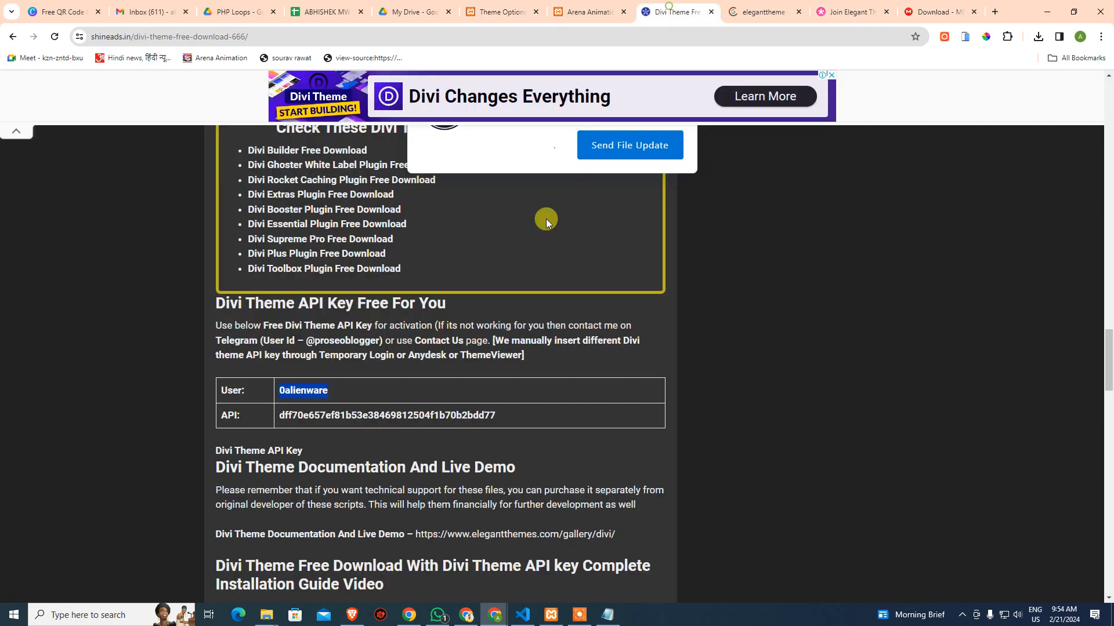
{"action": "double_click", "coordinate": [351, 416]}
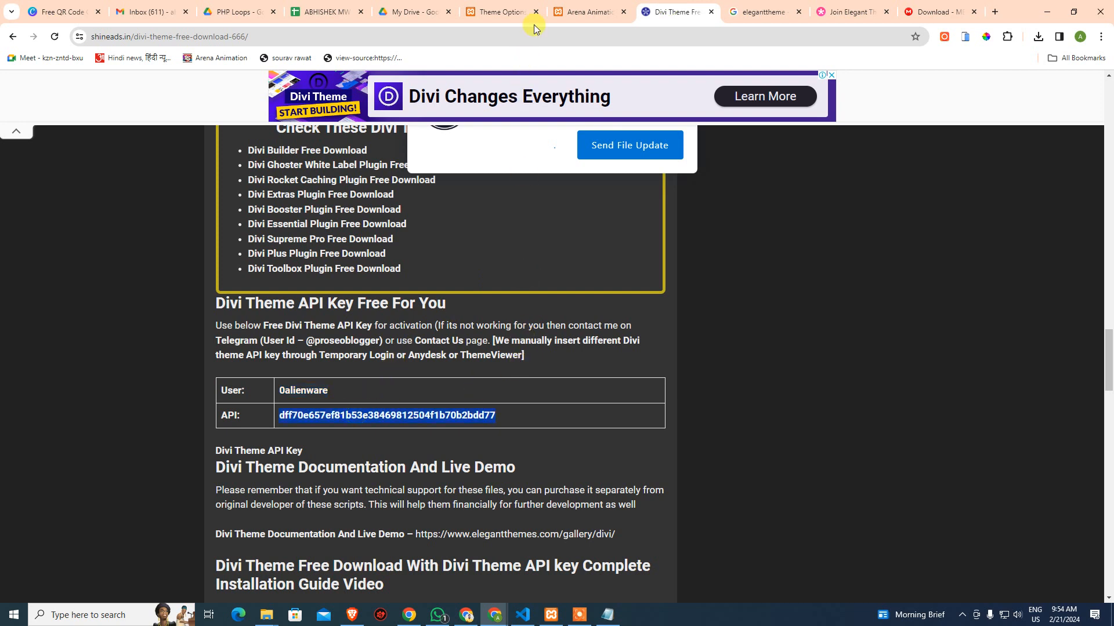
{"action": "left_click", "coordinate": [506, 12]}
{"action": "left_click", "coordinate": [444, 288]}
{"action": "key", "text": "ctrl+v"}
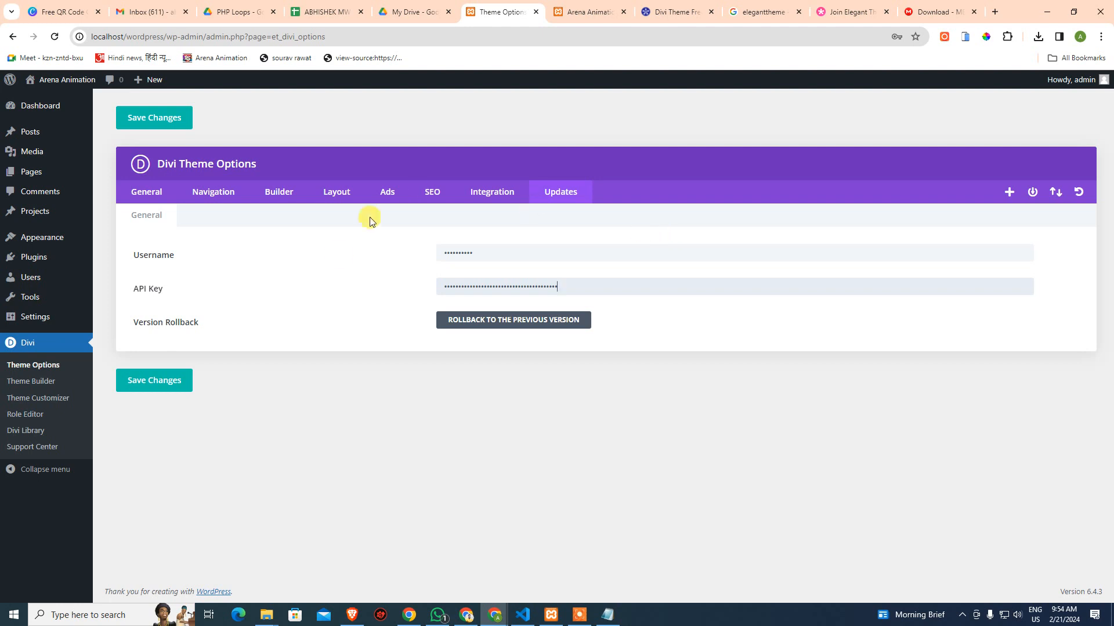
Save the Divi Updates credentials and close the four extra shineads, search, Elegant Themes and MEGA tabs
{"action": "left_click", "coordinate": [147, 380]}
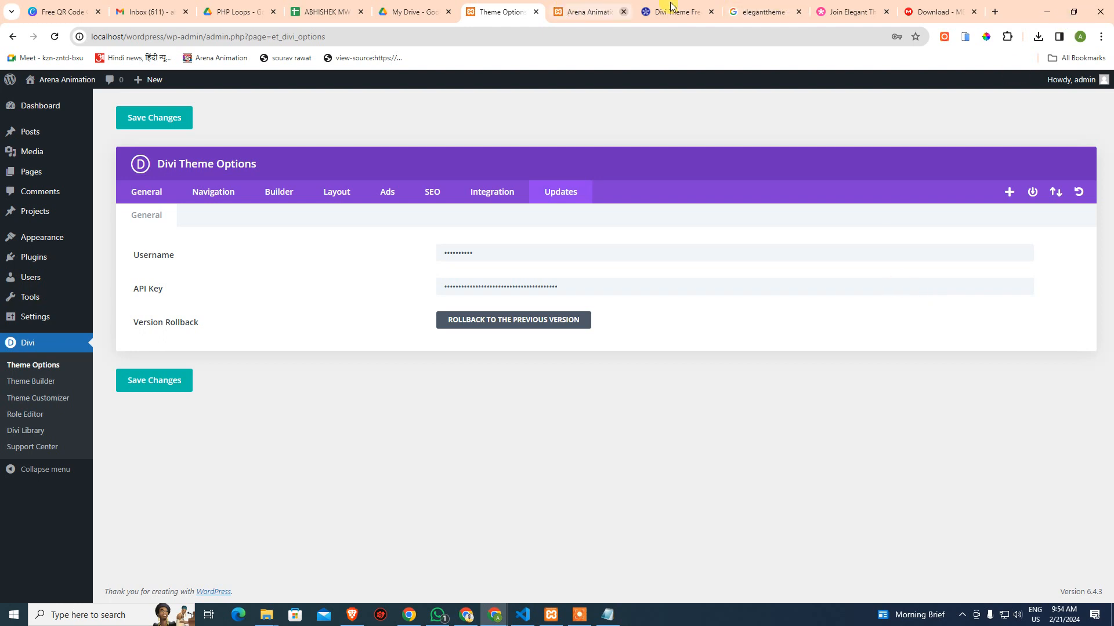
{"action": "middle_click", "coordinate": [691, 14]}
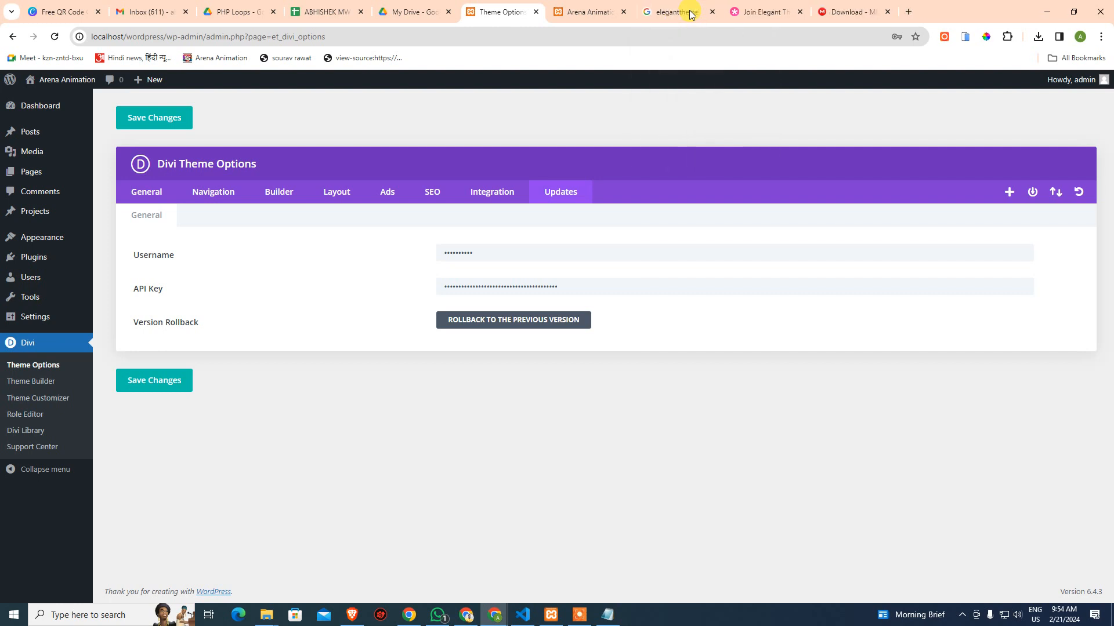
{"action": "middle_click", "coordinate": [691, 15]}
{"action": "middle_click", "coordinate": [690, 18]}
{"action": "middle_click", "coordinate": [690, 18]}
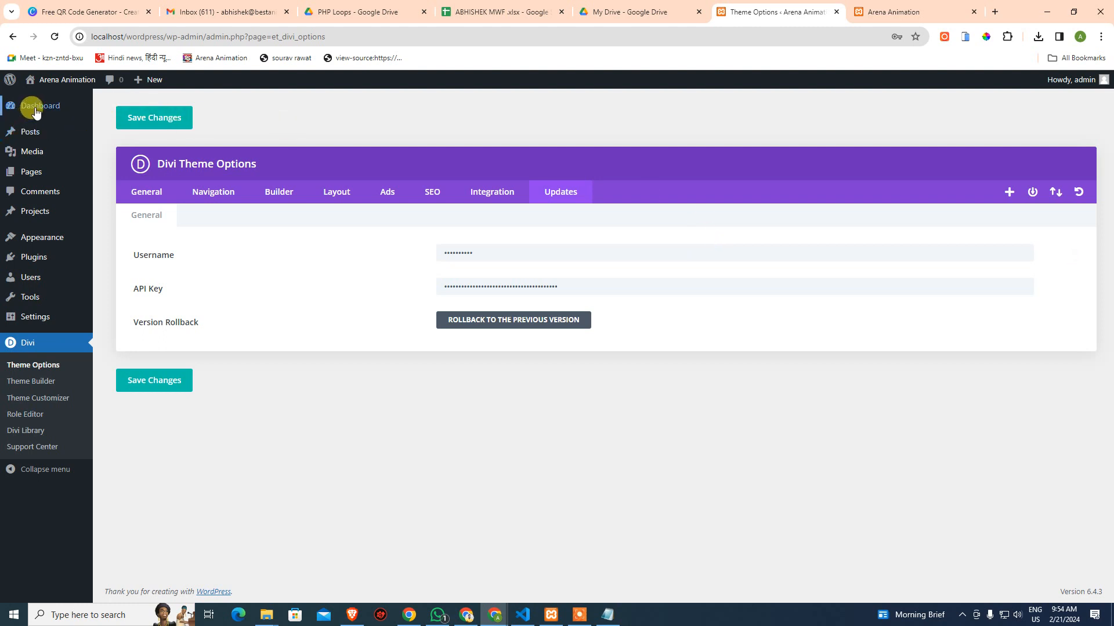
On Dashboard > Updates, update Divi from 4.24.1 to 4.24.2, then open Divi Theme Options
{"action": "mouse_move", "coordinate": [36, 111]}
{"action": "left_click", "coordinate": [113, 125]}
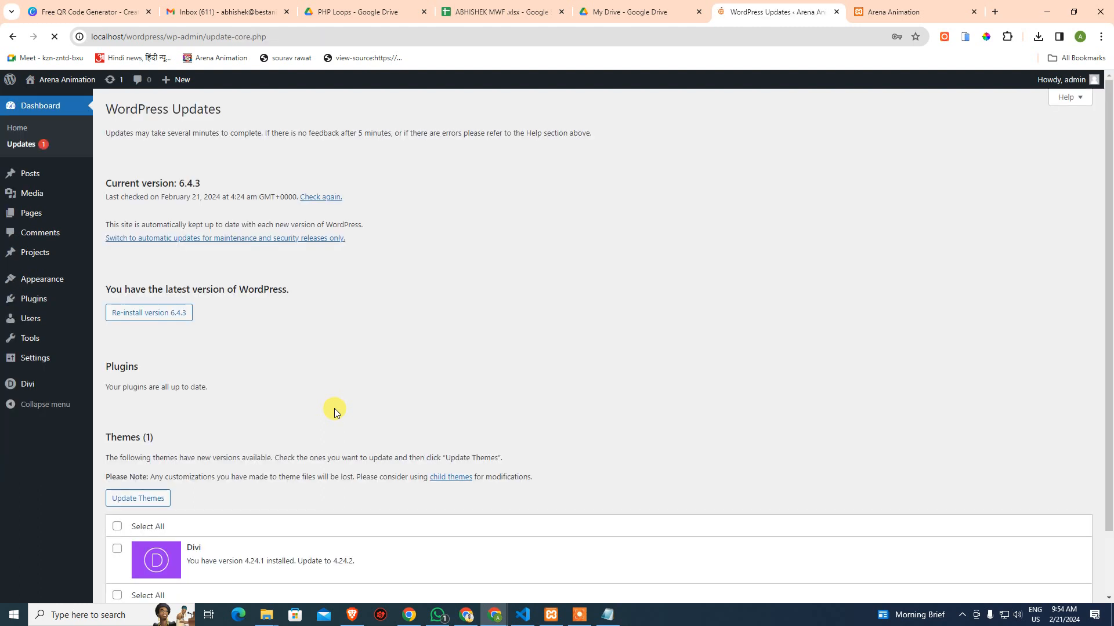
{"action": "scroll", "coordinate": [334, 408], "scroll_direction": "down", "scroll_amount": 2}
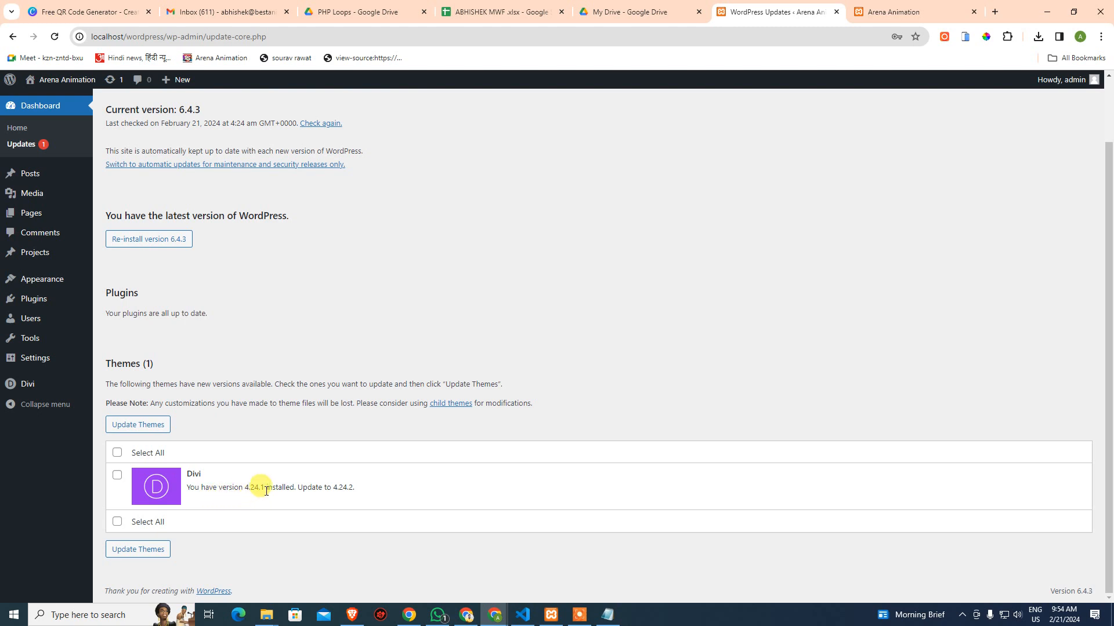
{"action": "left_click_drag", "start_coordinate": [348, 489], "coordinate": [354, 490]}
{"action": "left_click", "coordinate": [360, 491]}
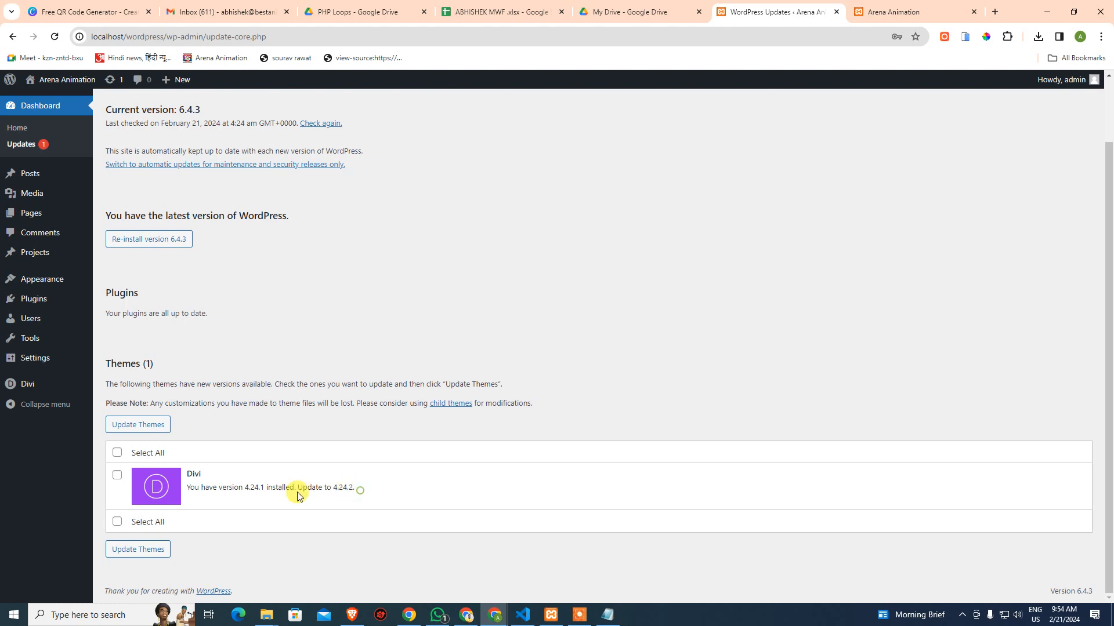
{"action": "left_click", "coordinate": [117, 453]}
{"action": "left_click", "coordinate": [138, 424]}
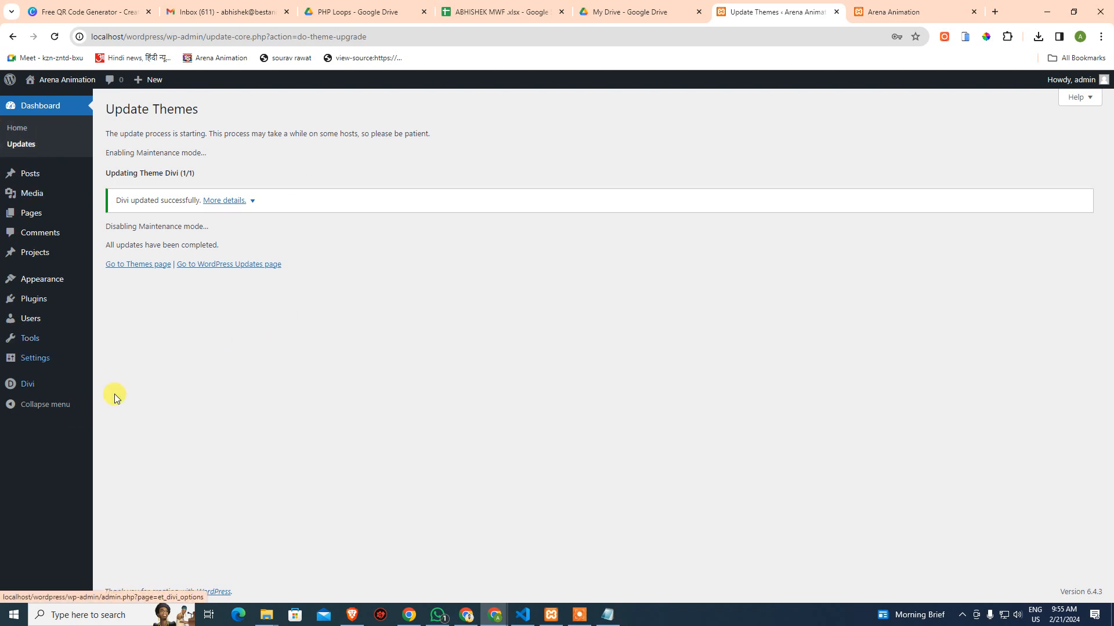
{"action": "left_click", "coordinate": [139, 387]}
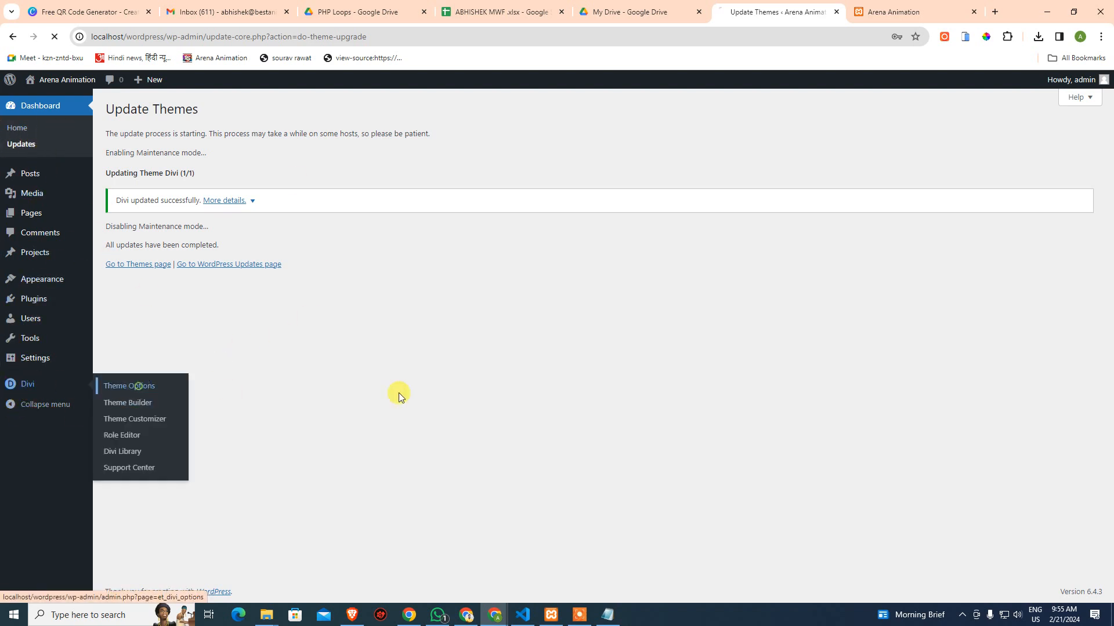
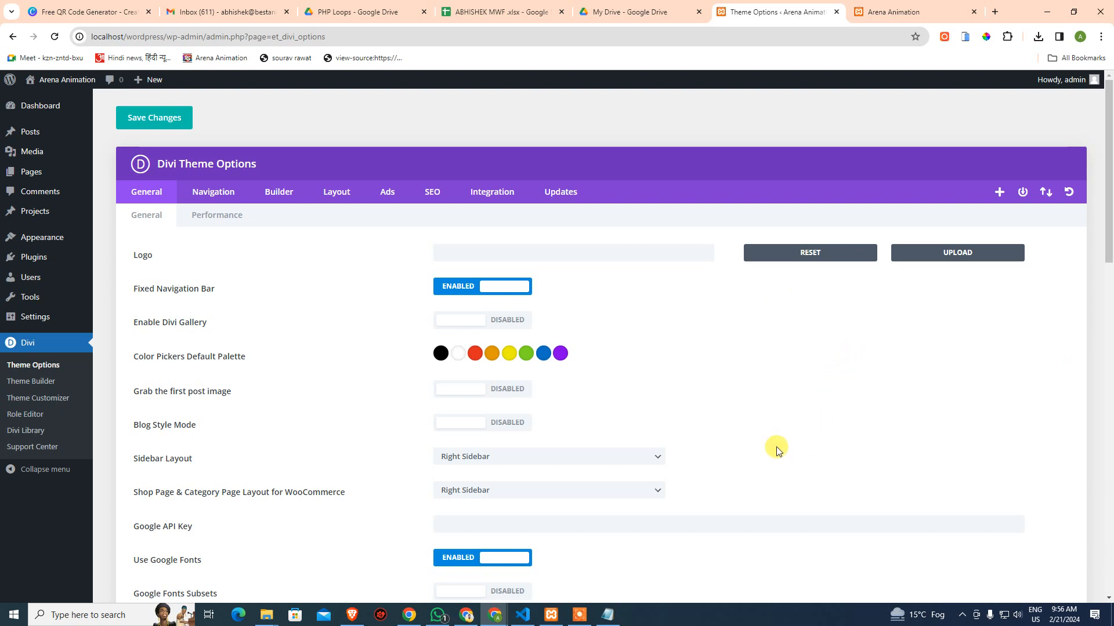
Open a new empty browser tab beside the Divi Theme Options tab
{"action": "left_click", "coordinate": [994, 12]}
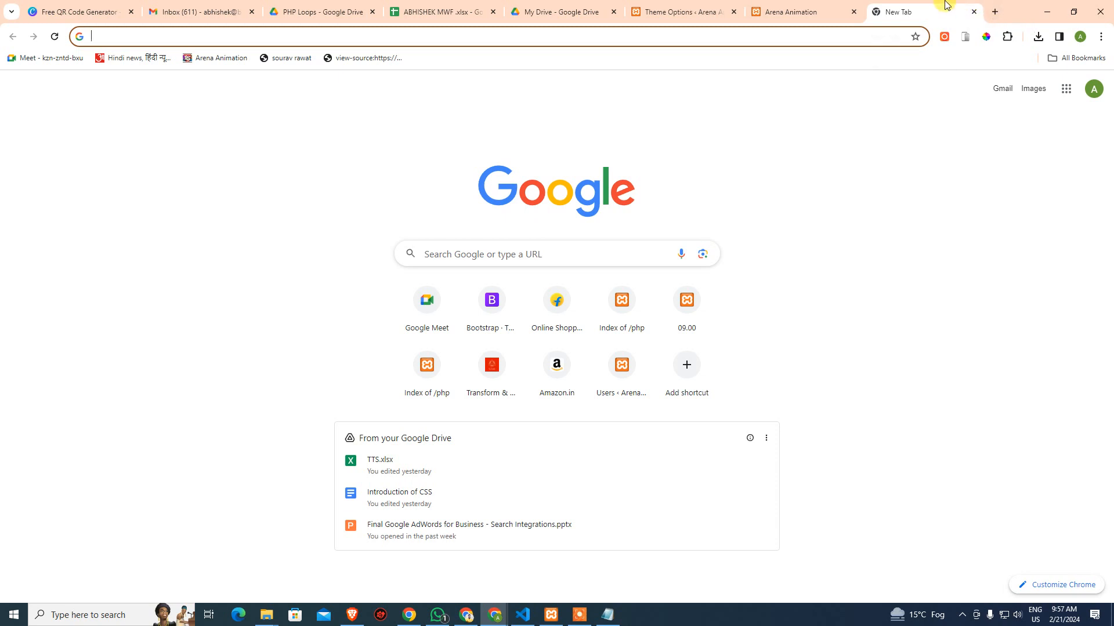
Go to the Join Elegant Themes page from the 'ele' address-bar suggestion
{"action": "left_click", "coordinate": [749, 36]}
{"action": "type", "text": "ele"}
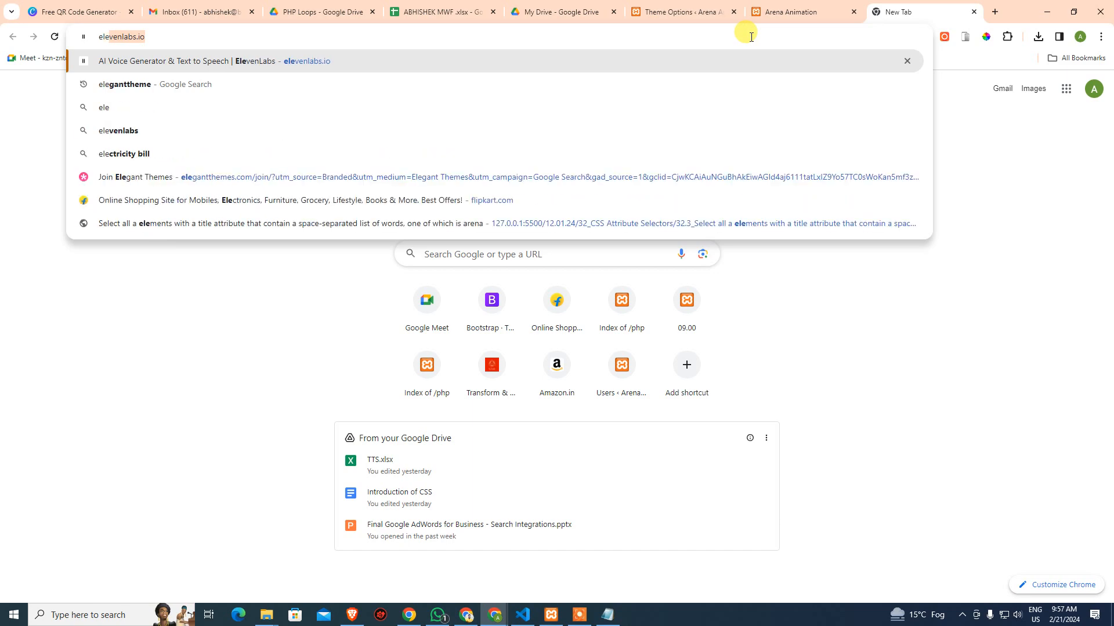
{"action": "key", "text": "Down"}
{"action": "key", "text": "Down"}
{"action": "key", "text": "Down"}
{"action": "key", "text": "Down"}
{"action": "key", "text": "Down"}
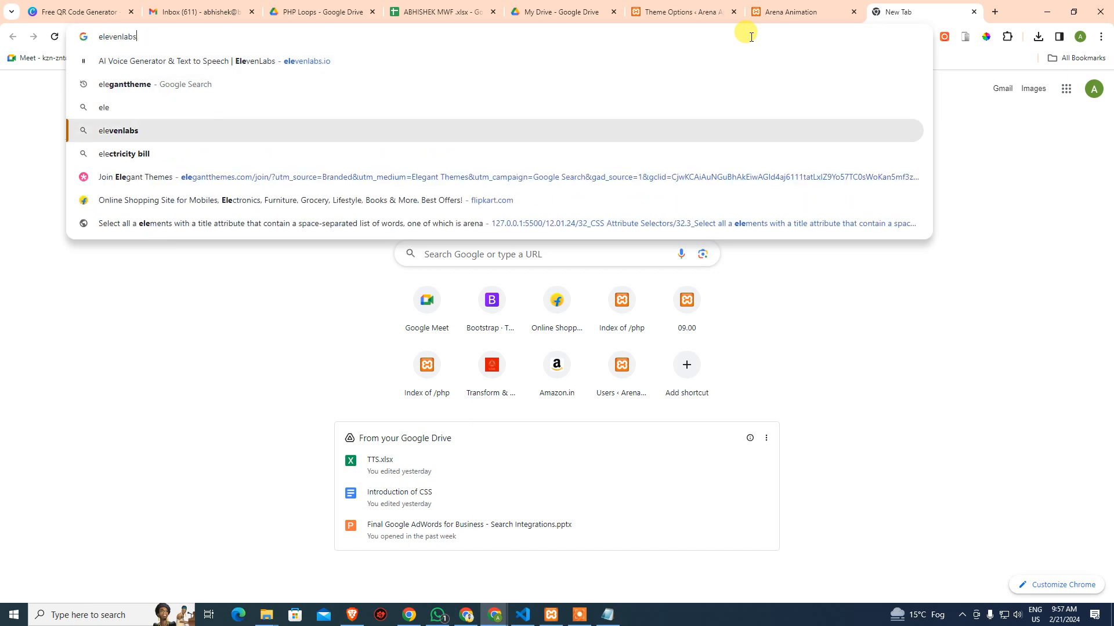
{"action": "key", "text": "Return"}
Review the pricing cards: Divi at $89/year and Divi Pro at $287/year
{"action": "scroll", "coordinate": [1026, 380], "scroll_direction": "down", "scroll_amount": 8}
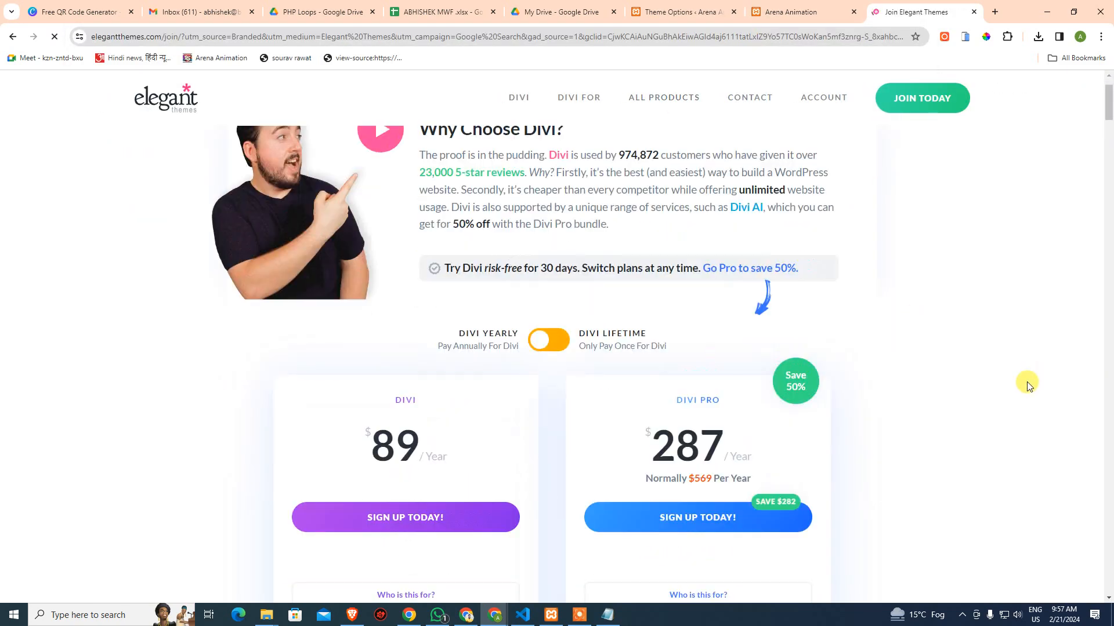
{"action": "scroll", "coordinate": [408, 312], "scroll_direction": "up", "scroll_amount": 6}
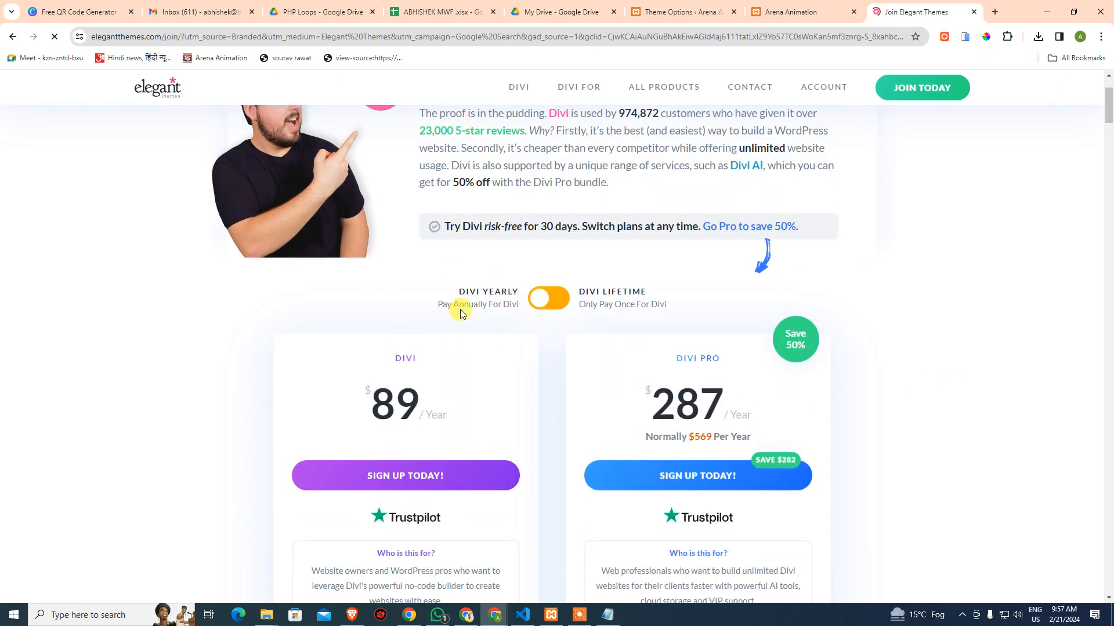
{"action": "scroll", "coordinate": [495, 305], "scroll_direction": "down", "scroll_amount": 1}
{"action": "scroll", "coordinate": [496, 304], "scroll_direction": "down", "scroll_amount": 5}
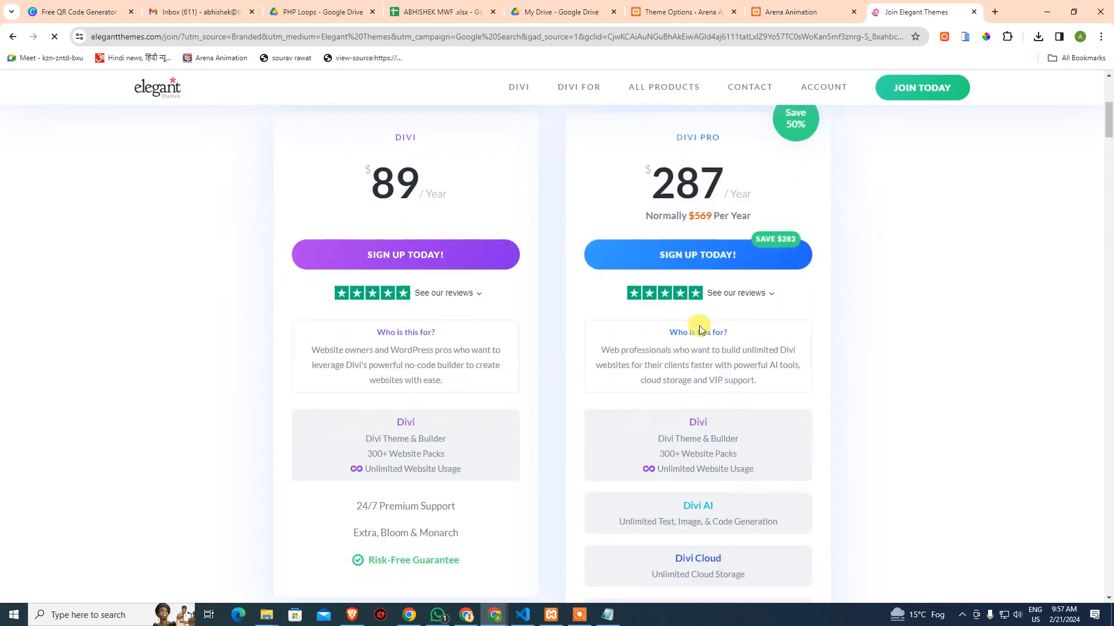
{"action": "scroll", "coordinate": [521, 328], "scroll_direction": "up", "scroll_amount": 3}
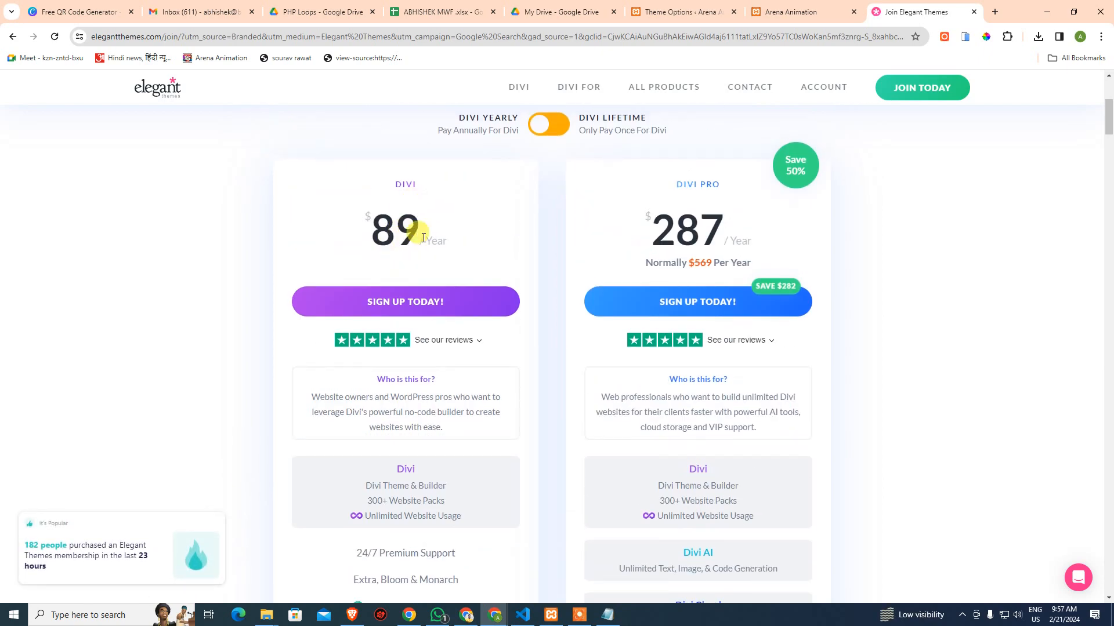
{"action": "scroll", "coordinate": [423, 238], "scroll_direction": "down", "scroll_amount": 3}
{"action": "mouse_move", "coordinate": [402, 314]}
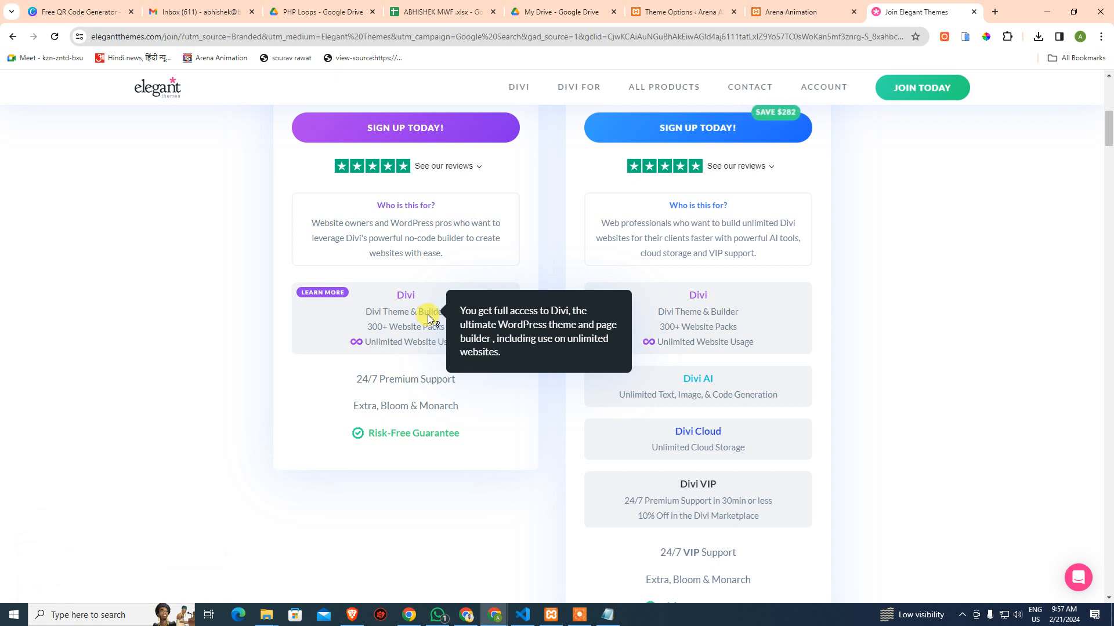
{"action": "mouse_move", "coordinate": [368, 328]}
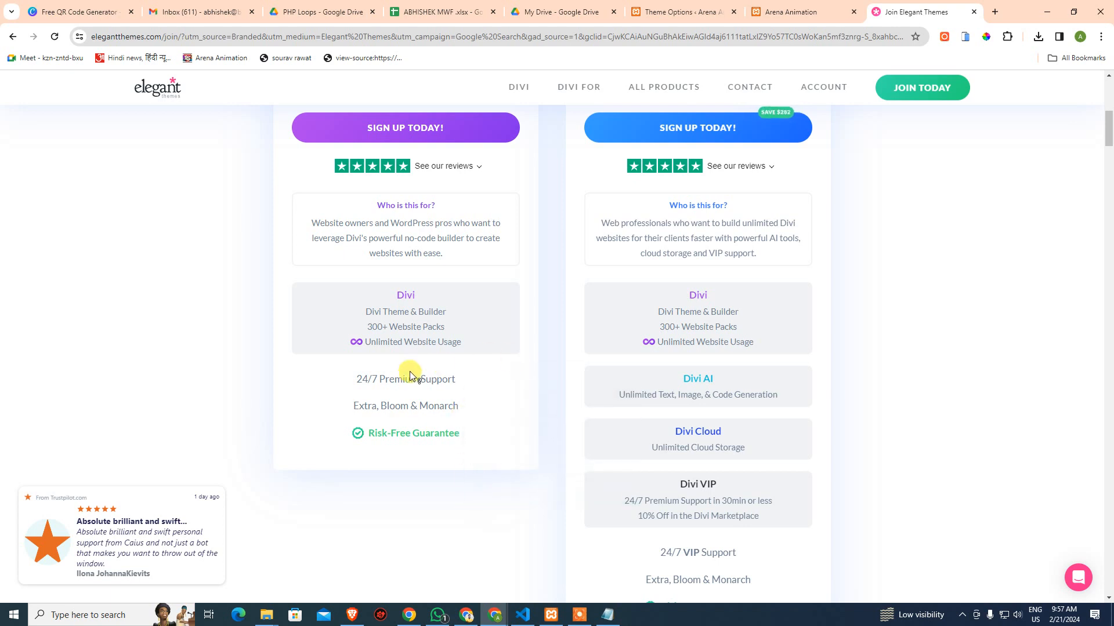
{"action": "mouse_move", "coordinate": [348, 385]}
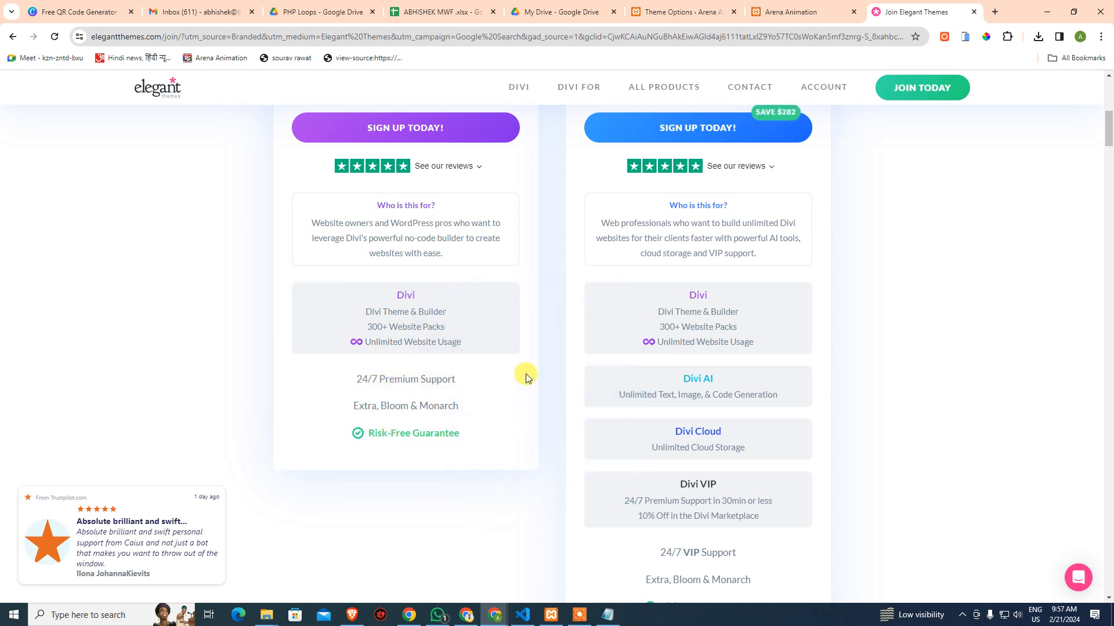
{"action": "scroll", "coordinate": [677, 282], "scroll_direction": "up", "scroll_amount": 5}
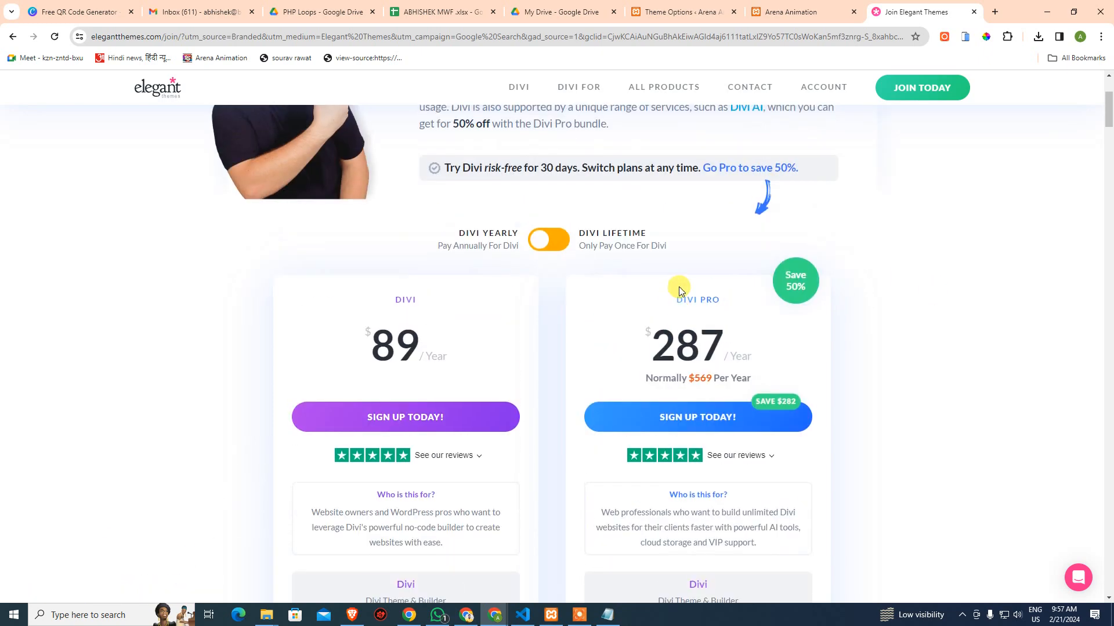
{"action": "scroll", "coordinate": [852, 367], "scroll_direction": "down", "scroll_amount": 8}
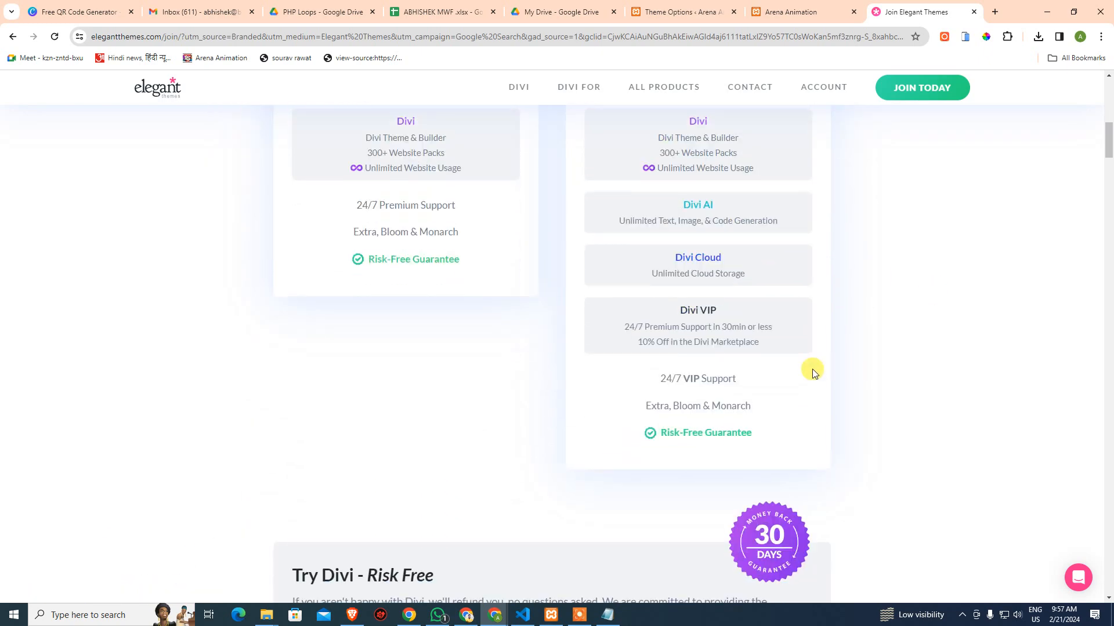
{"action": "mouse_move", "coordinate": [711, 224]}
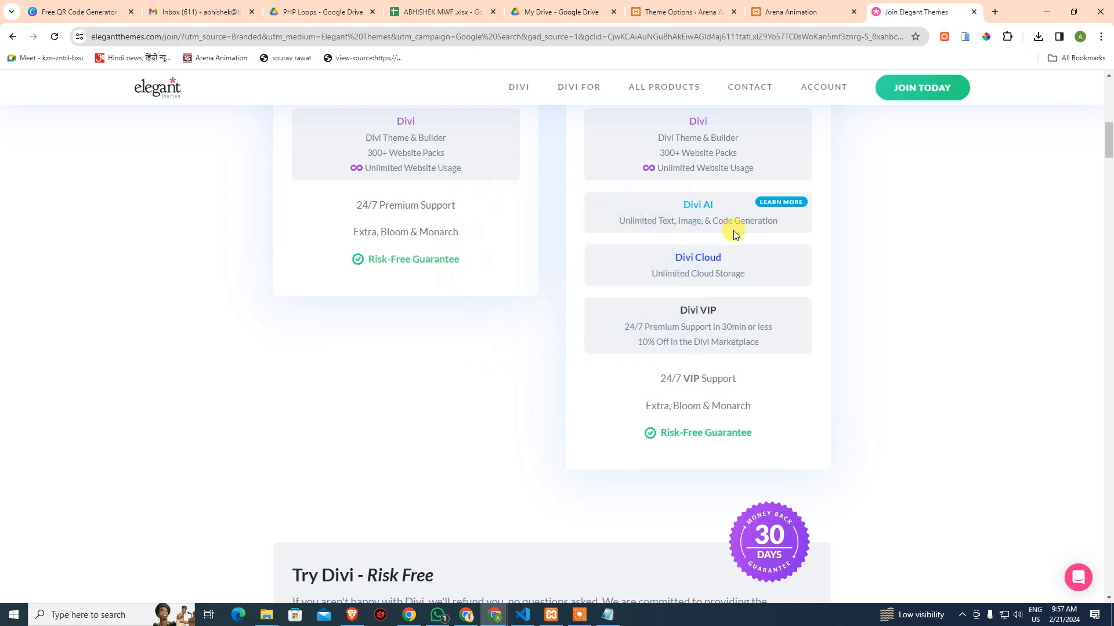
{"action": "scroll", "coordinate": [774, 348], "scroll_direction": "up", "scroll_amount": 2}
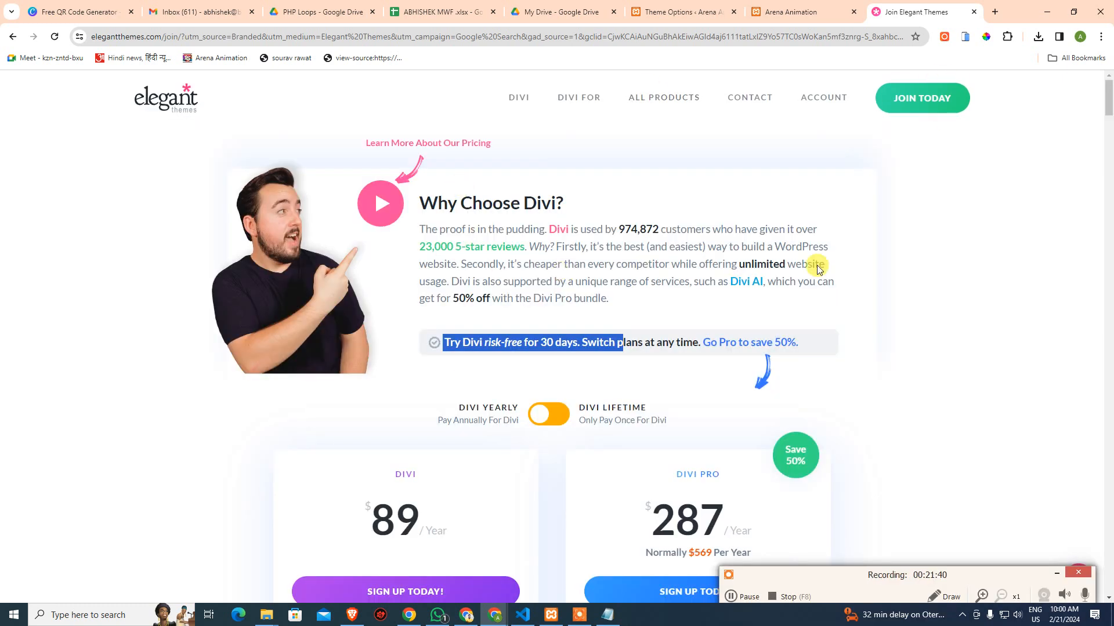
{"action": "left_click", "coordinate": [992, 322]}
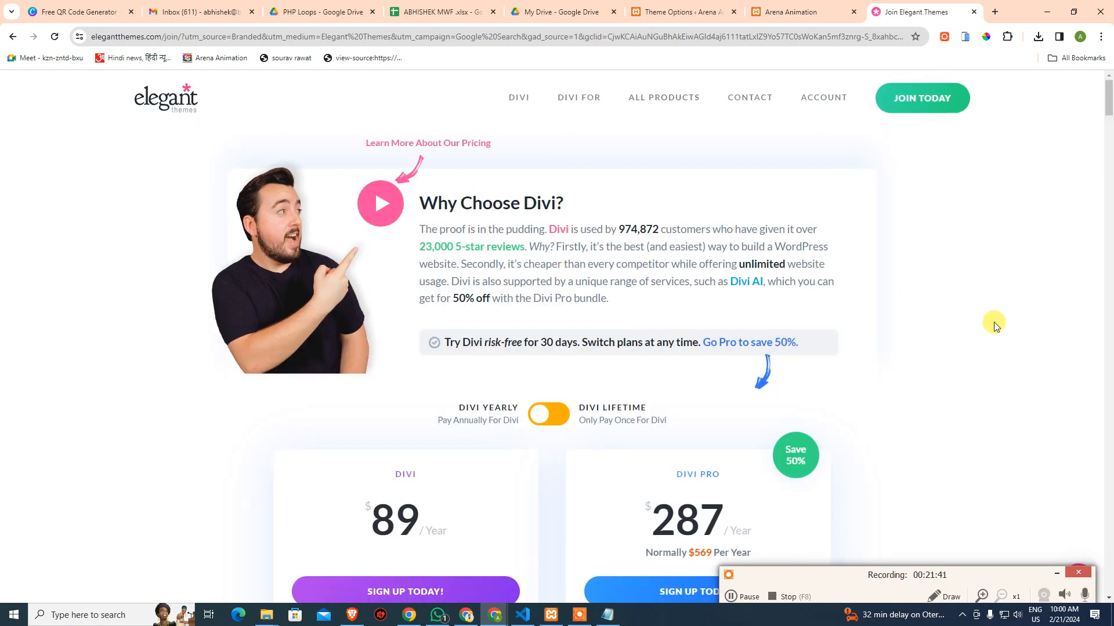
Close the Elegant Themes pricing tab and close the VS Code window
{"action": "left_click", "coordinate": [974, 12]}
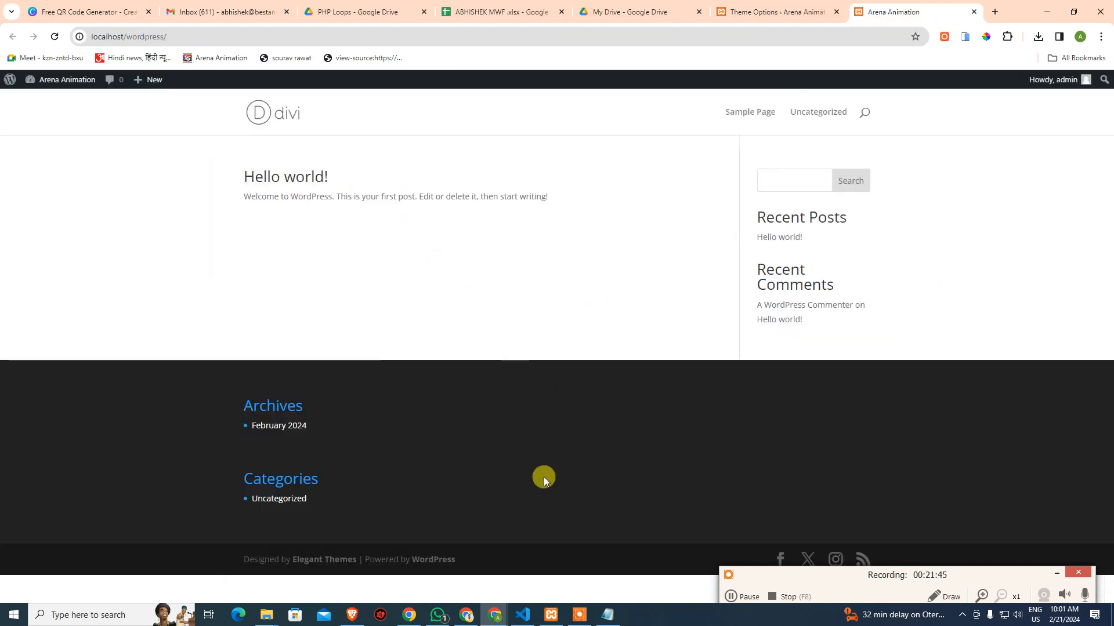
{"action": "left_click", "coordinate": [1055, 573]}
{"action": "left_click", "coordinate": [522, 614]}
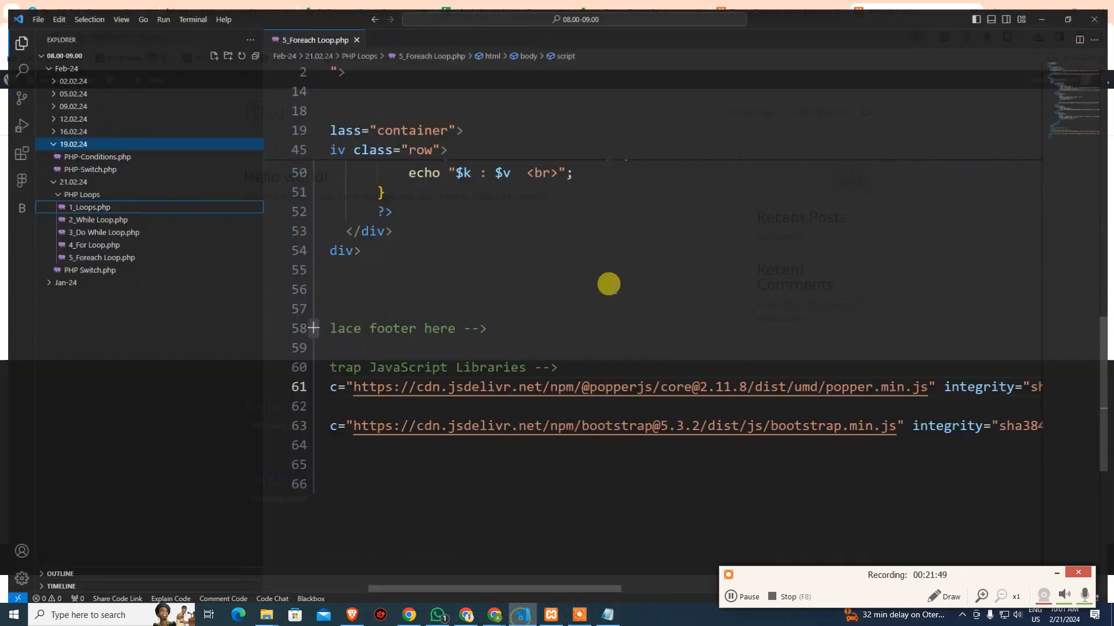
{"action": "left_click", "coordinate": [596, 511]}
{"action": "left_click", "coordinate": [1074, 10]}
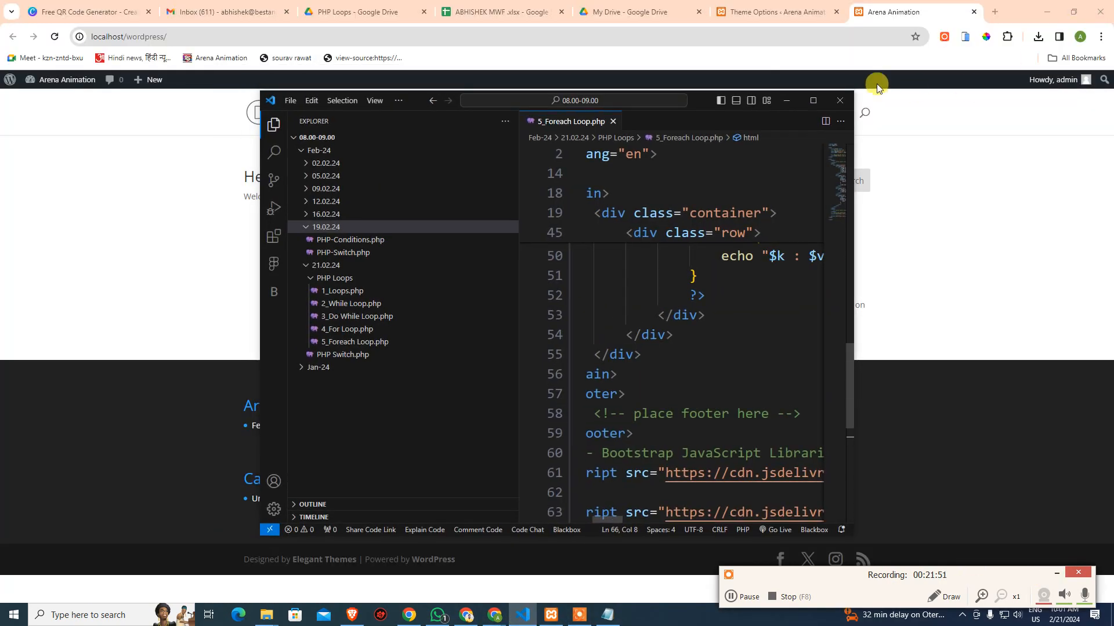
{"action": "left_click", "coordinate": [840, 100]}
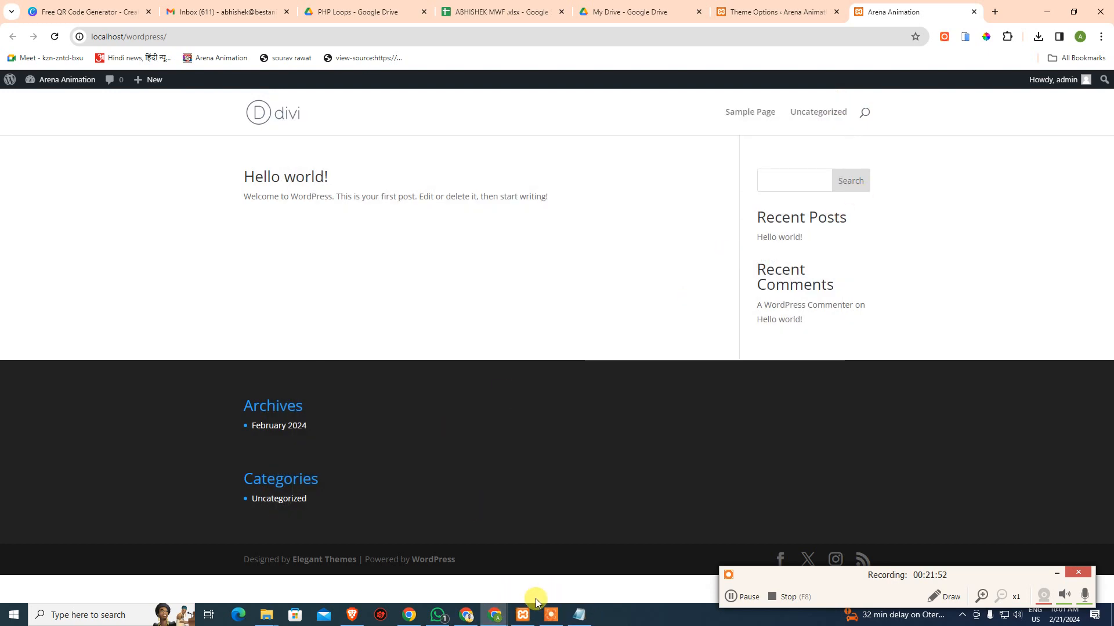
Compare the Divi Theme Options page with the site's Hello world front page
{"action": "left_click", "coordinate": [788, 13]}
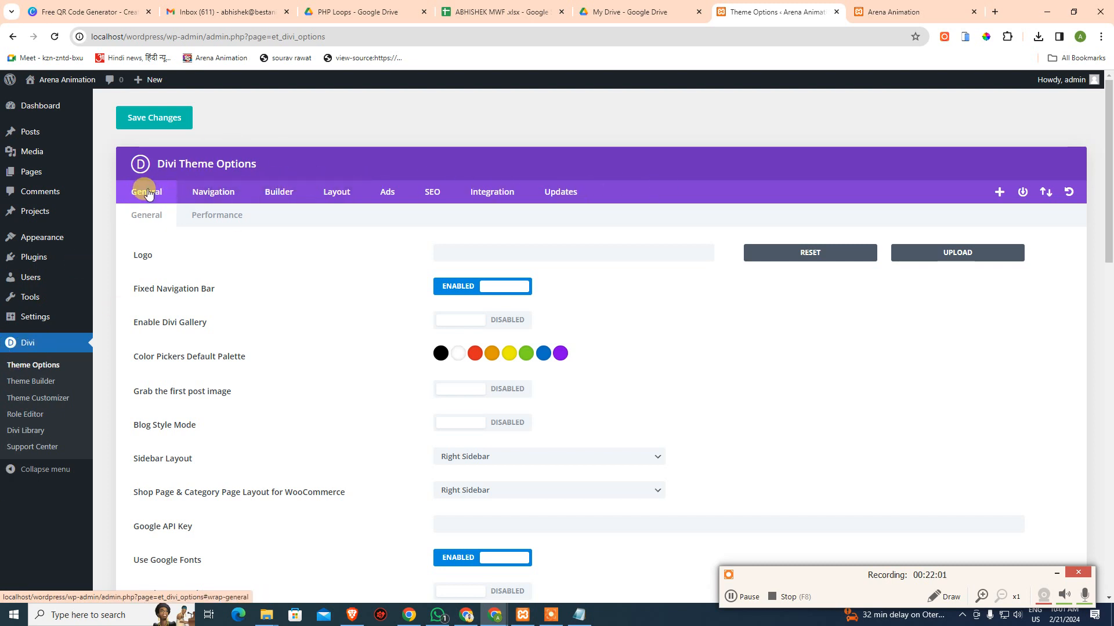
{"action": "scroll", "coordinate": [318, 363], "scroll_direction": "down", "scroll_amount": 2}
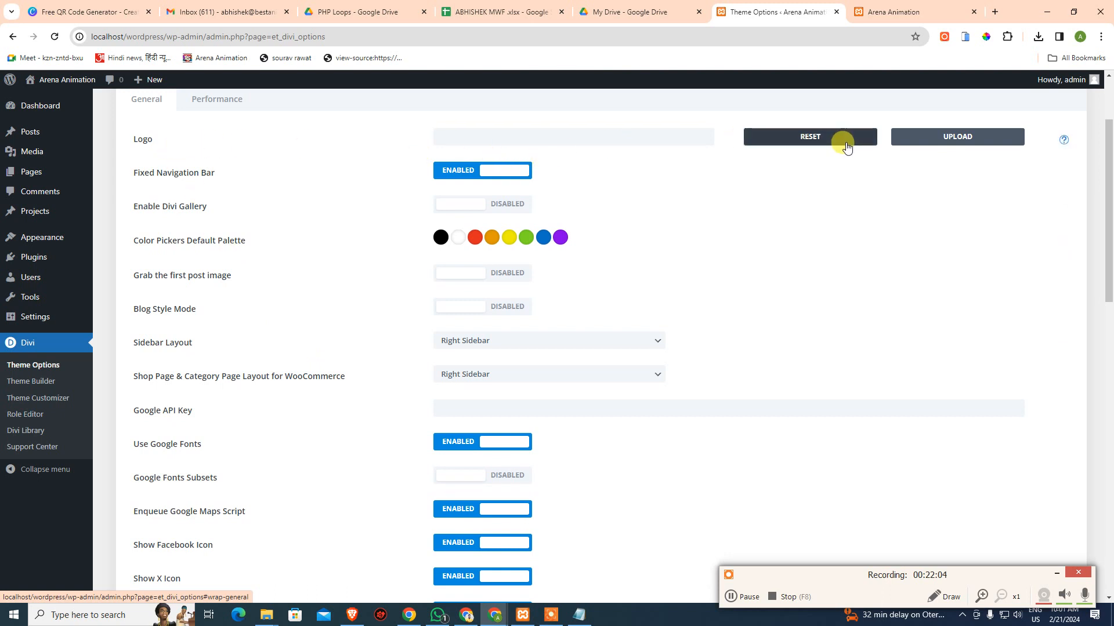
{"action": "left_click", "coordinate": [928, 11]}
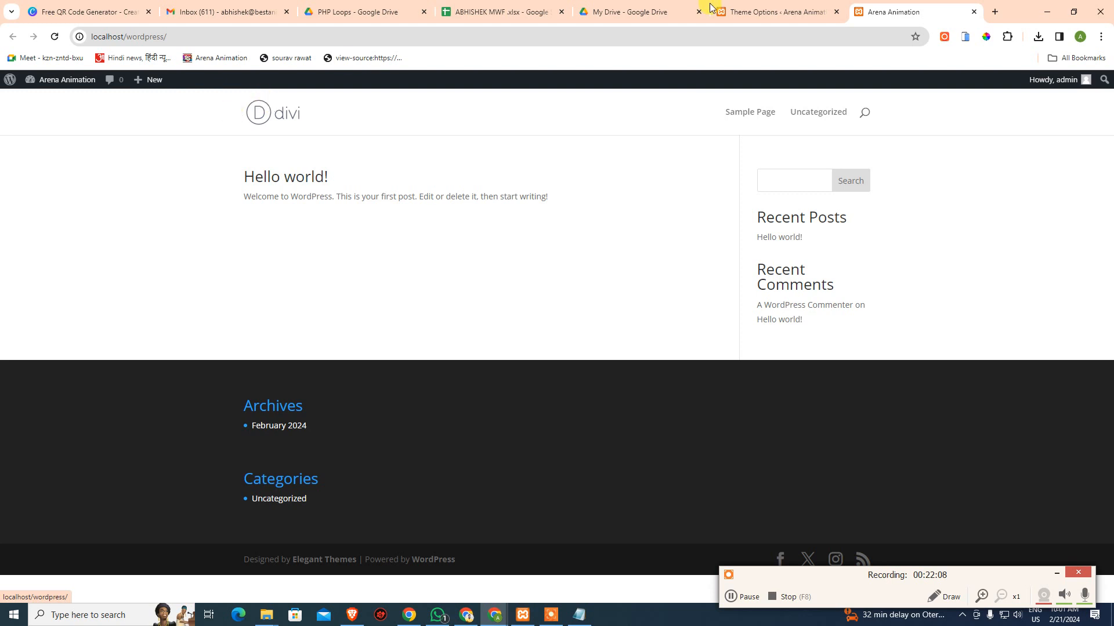
{"action": "left_click", "coordinate": [759, 12]}
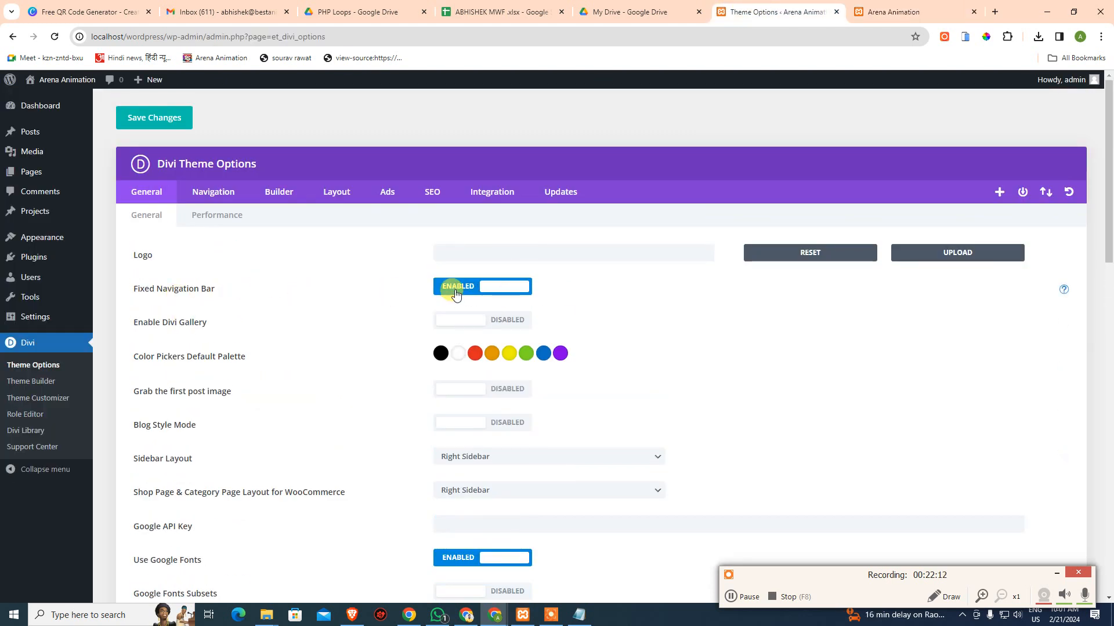
{"action": "left_click", "coordinate": [919, 12]}
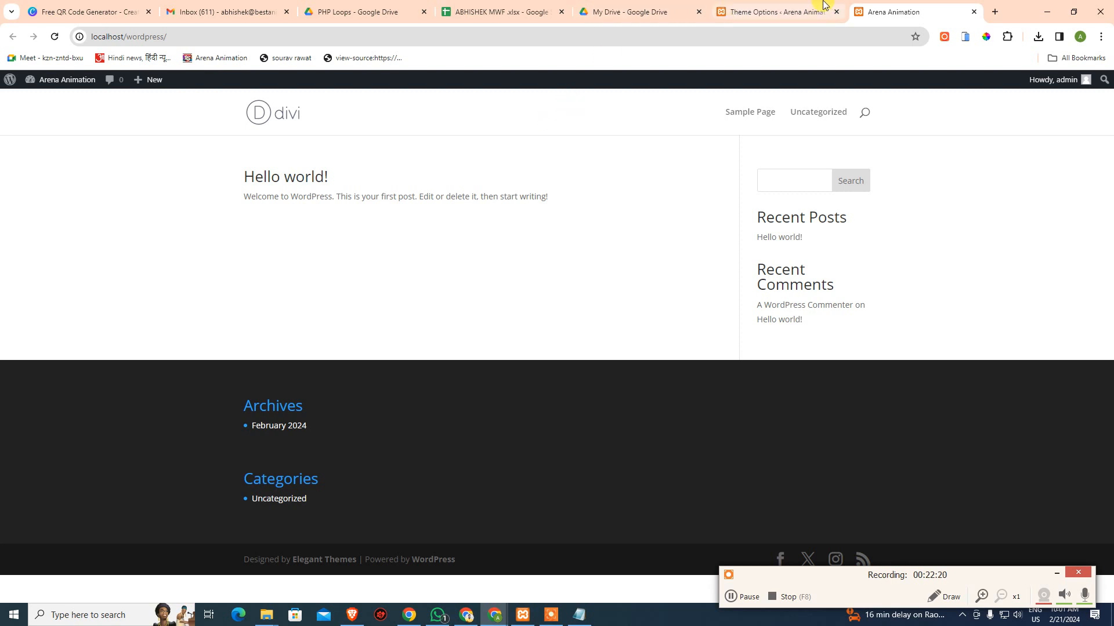
Load flipkart.com in a new tab, then return to the Divi Theme Options tab
{"action": "left_click", "coordinate": [994, 11]}
{"action": "type", "text": "flip"}
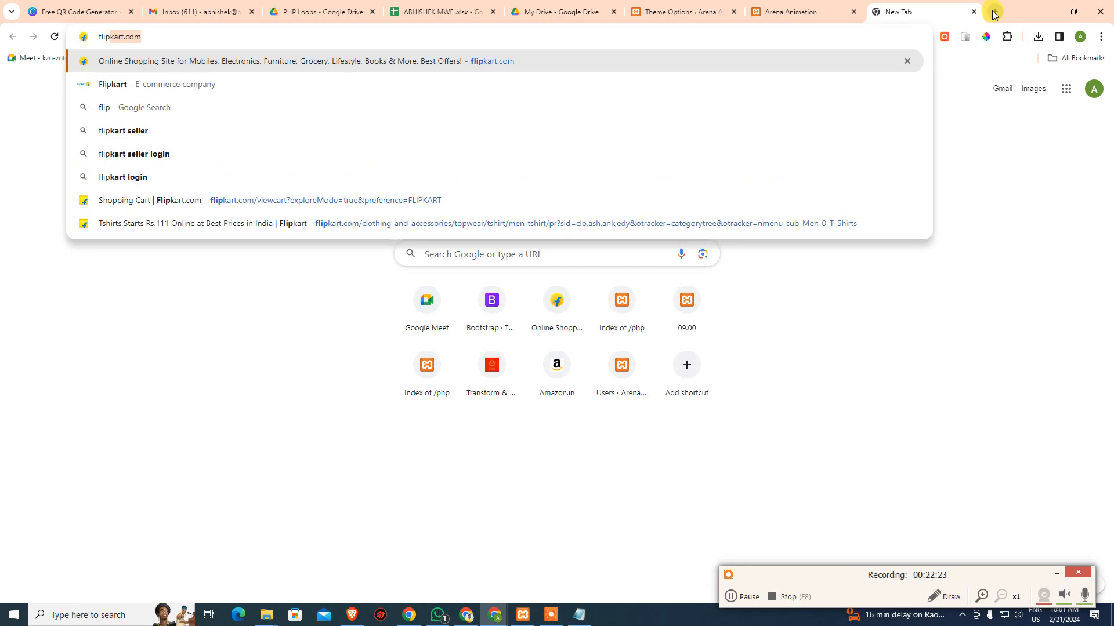
{"action": "key", "text": "Return"}
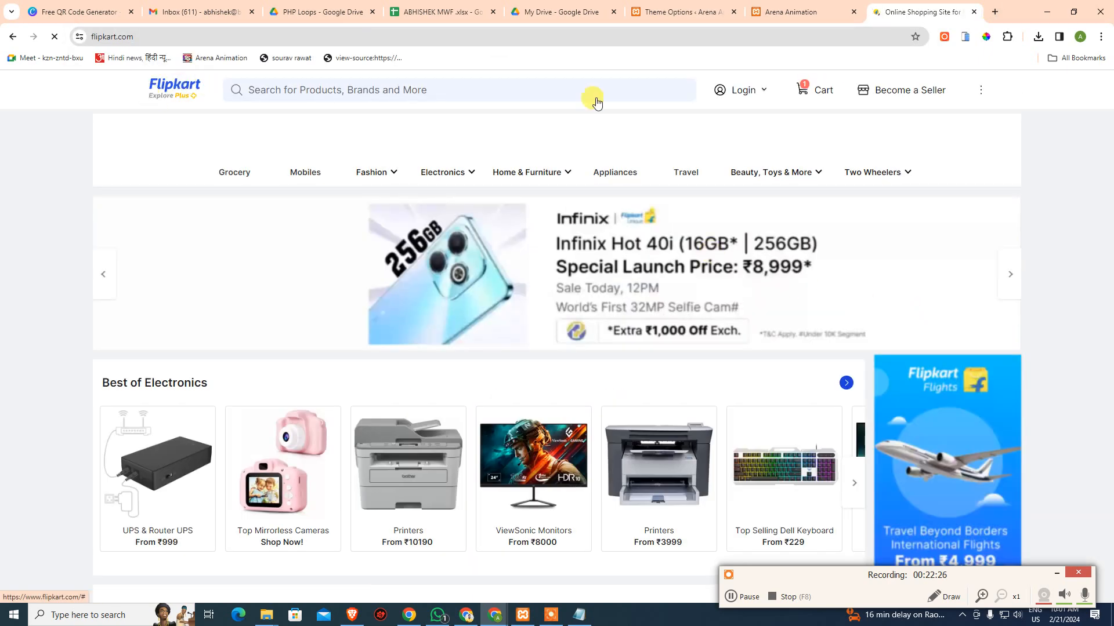
{"action": "scroll", "coordinate": [664, 316], "scroll_direction": "down", "scroll_amount": 7}
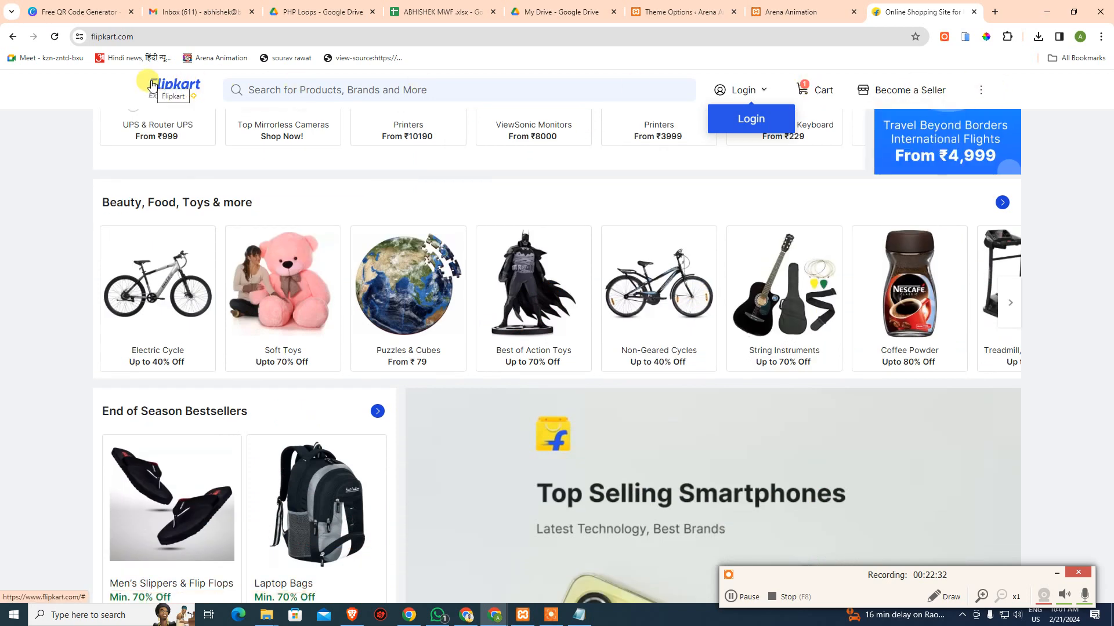
{"action": "left_click", "coordinate": [152, 86]}
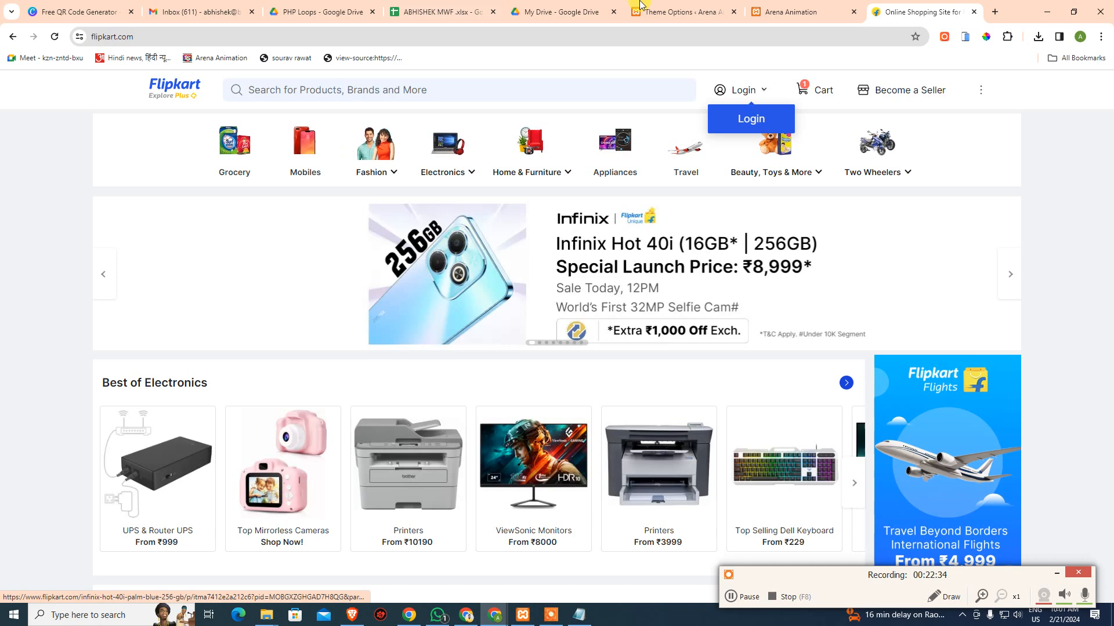
{"action": "left_click", "coordinate": [678, 11]}
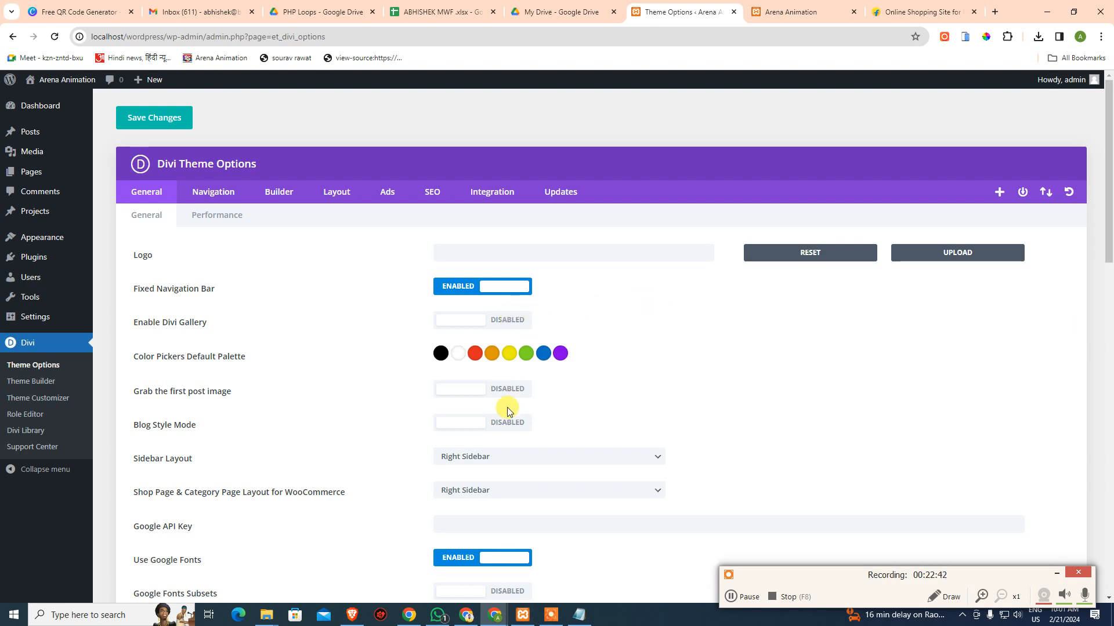
Open Pages > Add New Page in a background tab and switch to it
{"action": "scroll", "coordinate": [519, 435], "scroll_direction": "down", "scroll_amount": 5}
{"action": "scroll", "coordinate": [528, 440], "scroll_direction": "down", "scroll_amount": 5}
{"action": "scroll", "coordinate": [531, 435], "scroll_direction": "up", "scroll_amount": 10}
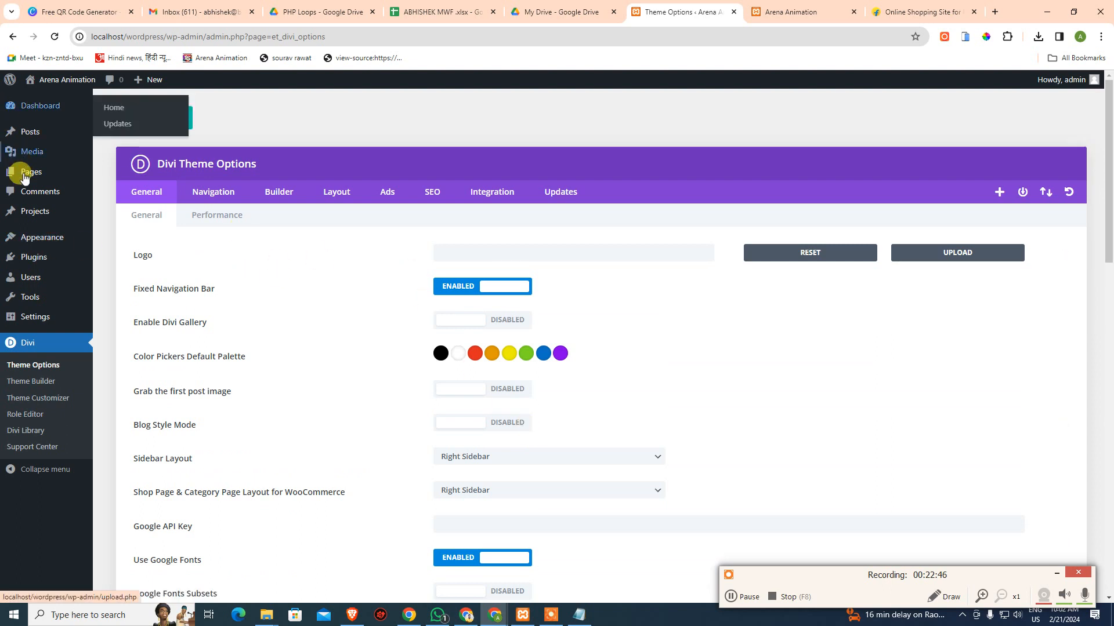
{"action": "mouse_move", "coordinate": [26, 173]}
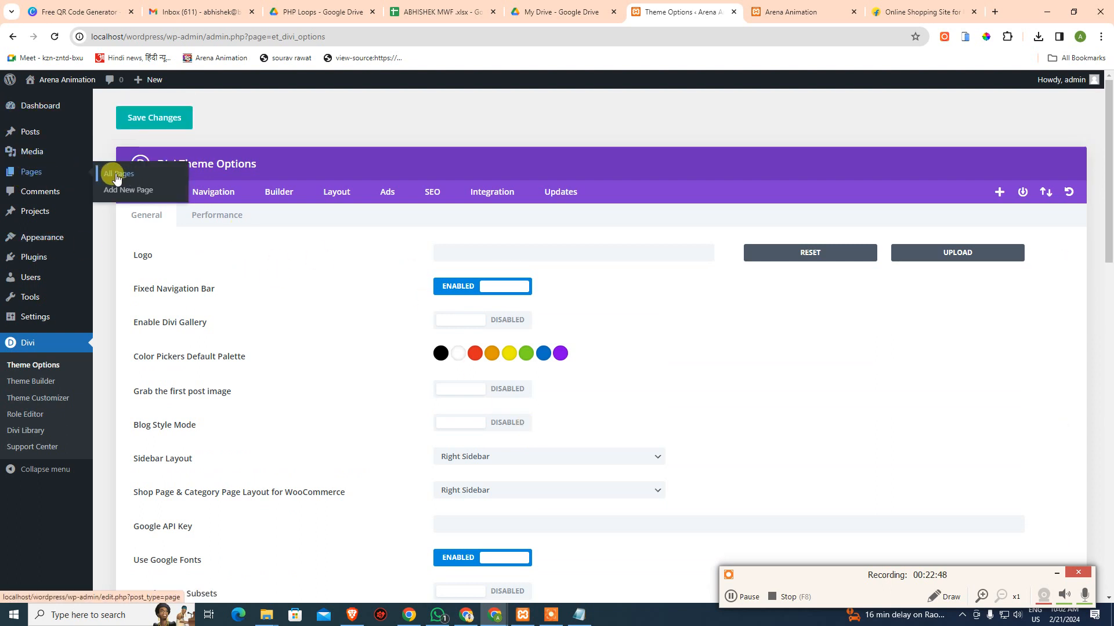
{"action": "middle_click", "coordinate": [114, 192]}
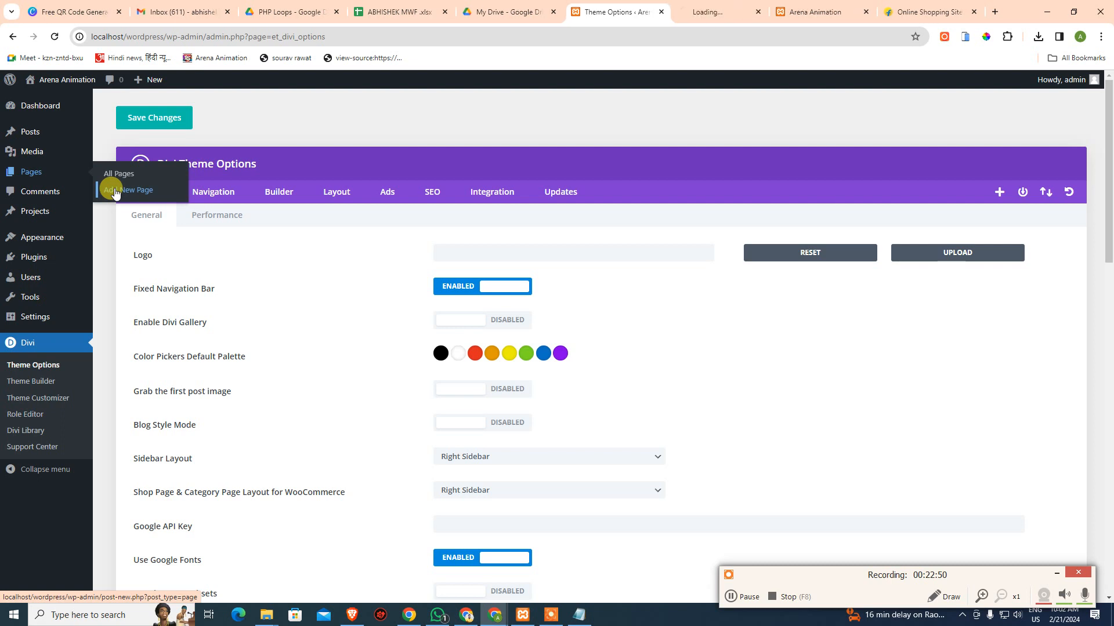
{"action": "left_click", "coordinate": [718, 12]}
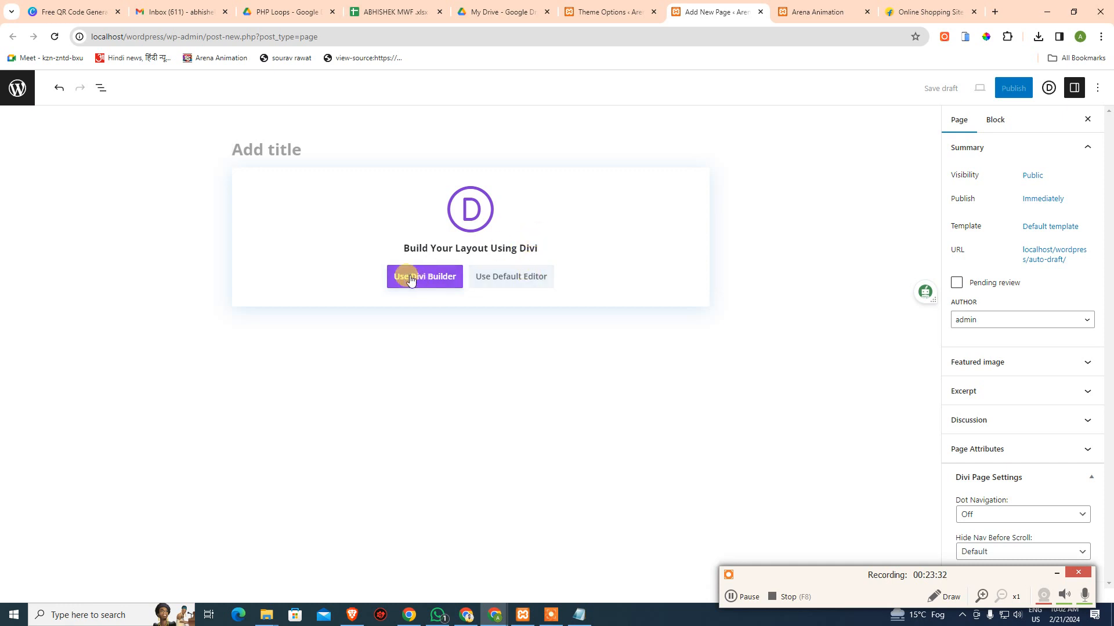
Switch the new page to the Divi Builder and dismiss the welcome introduction
{"action": "left_click", "coordinate": [815, 11]}
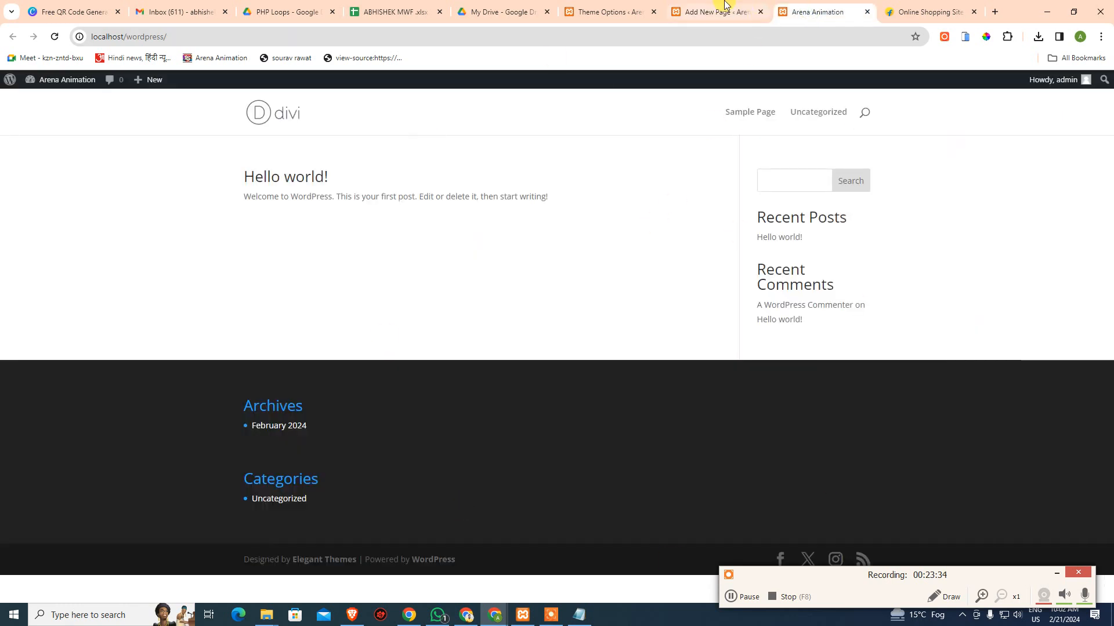
{"action": "left_click", "coordinate": [719, 12]}
{"action": "left_click", "coordinate": [418, 278]}
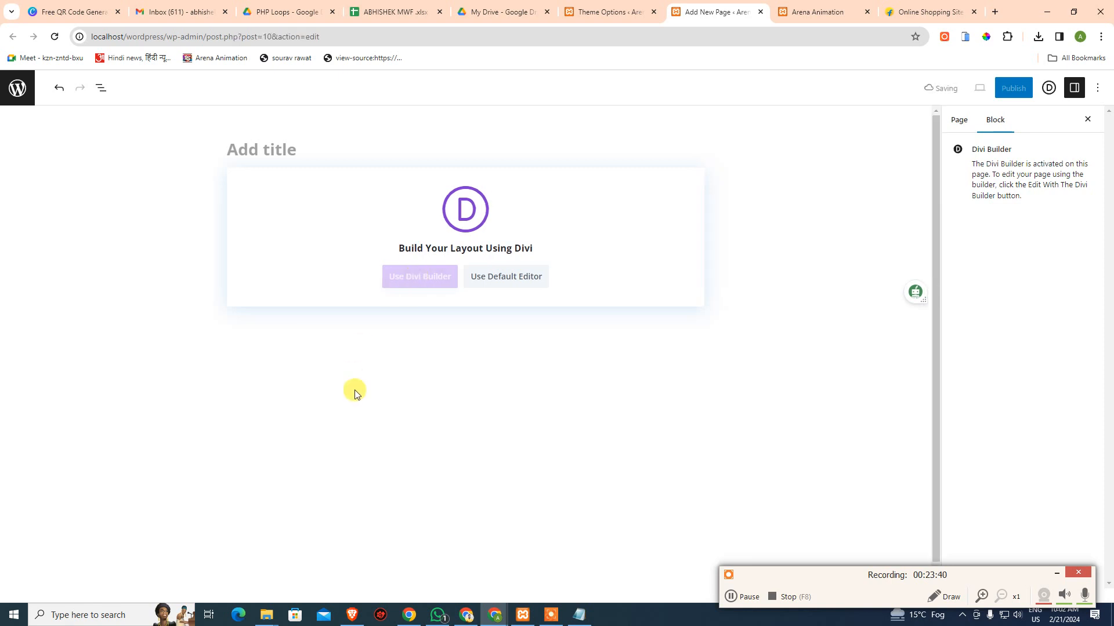
{"action": "left_click", "coordinate": [1054, 574]}
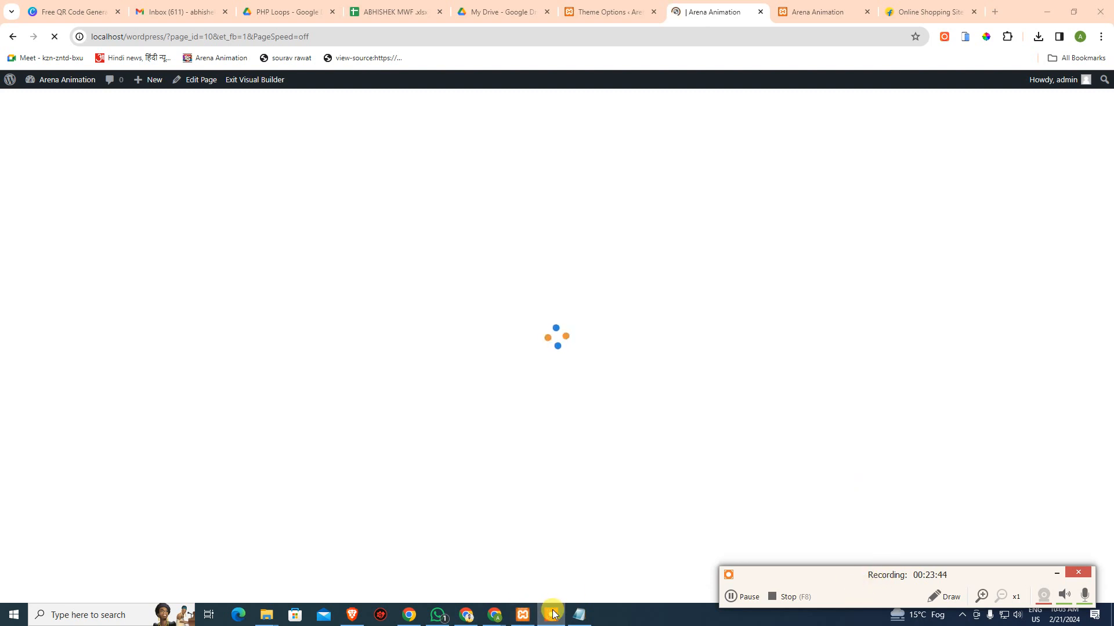
{"action": "left_click", "coordinate": [1056, 573]}
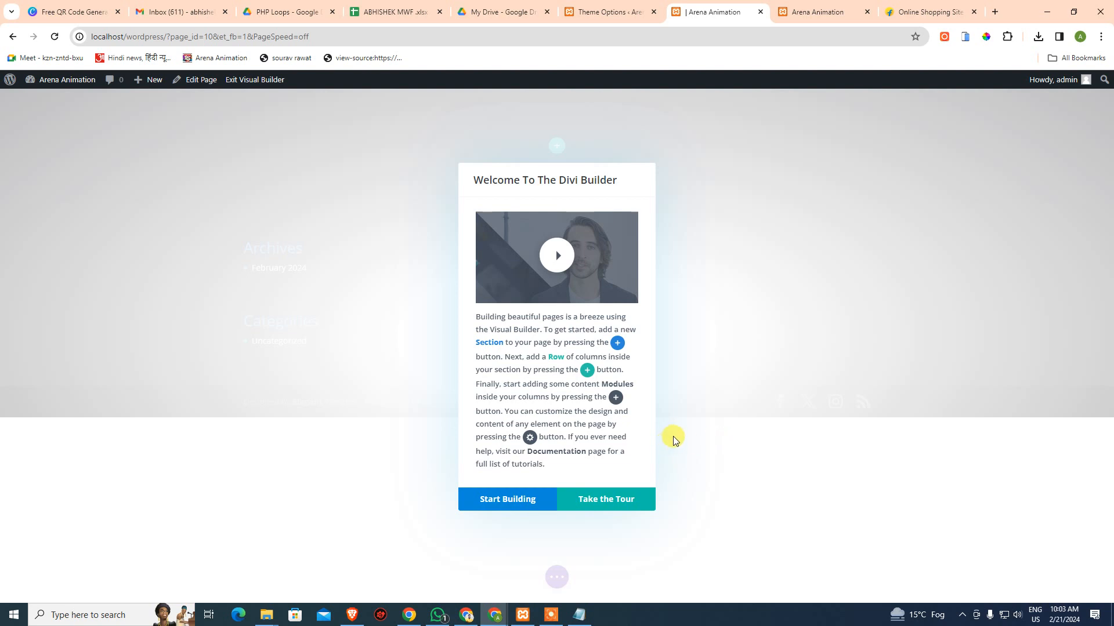
{"action": "left_click", "coordinate": [513, 504]}
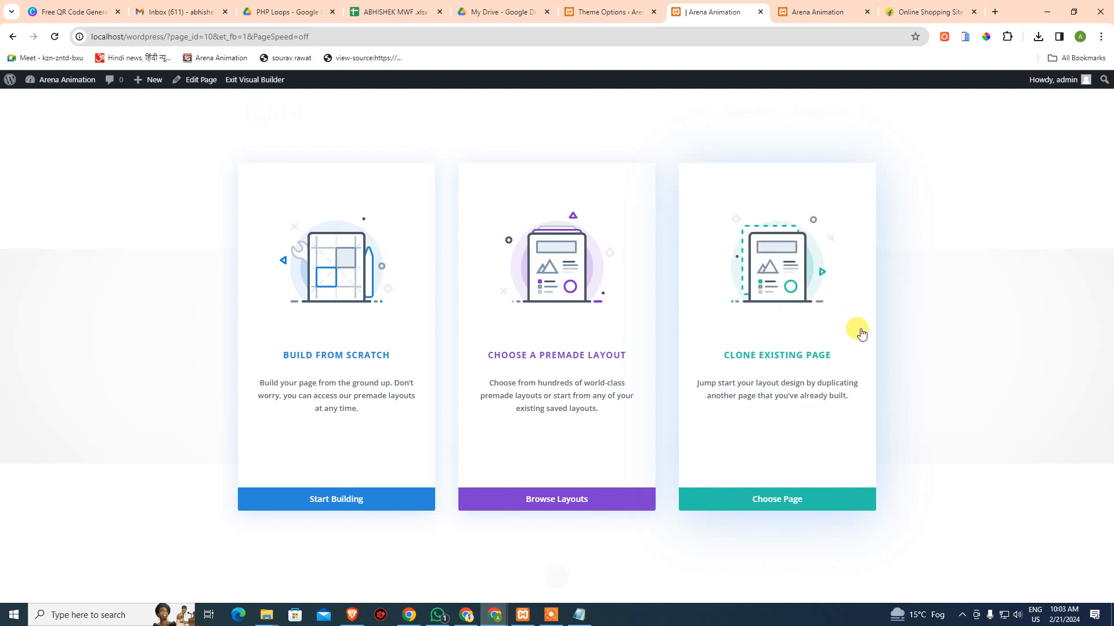
Choose Build From Scratch so the Insert Row layout picker appears
{"action": "left_click", "coordinate": [317, 497]}
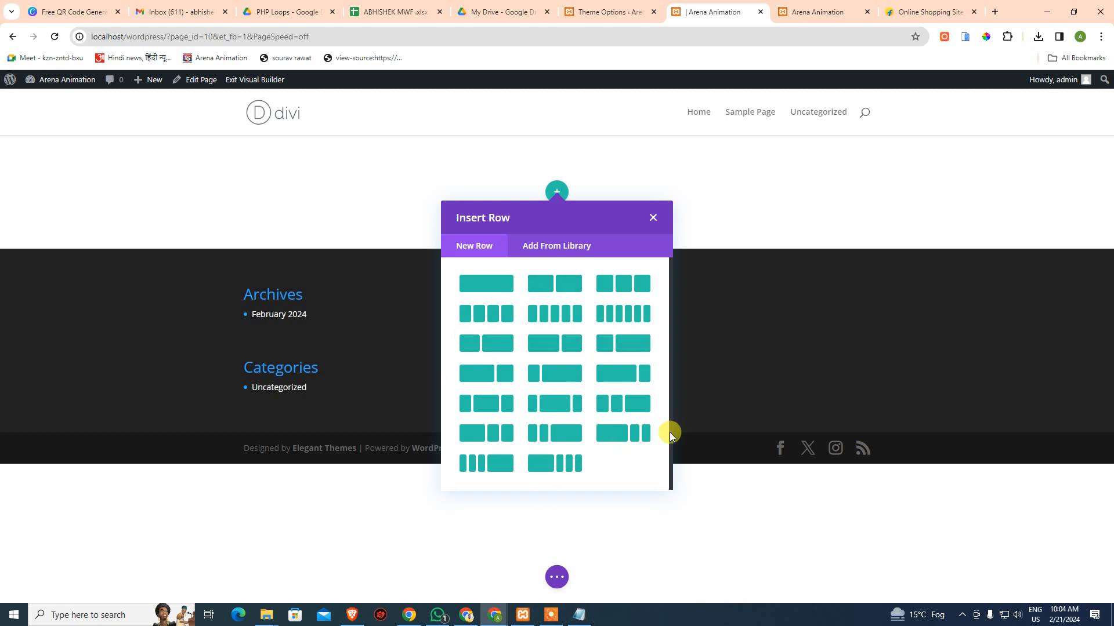
Search 'phot' in the Start menu and launch Adobe Photoshop 2020
{"action": "key", "text": "super"}
{"action": "type", "text": "p"}
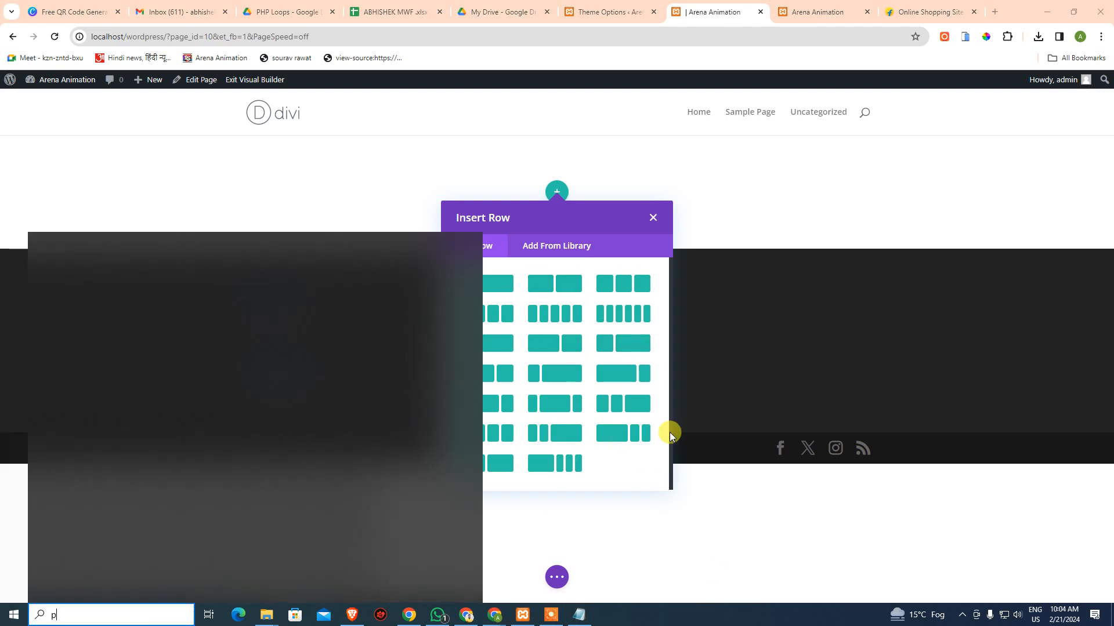
{"action": "type", "text": "hot"}
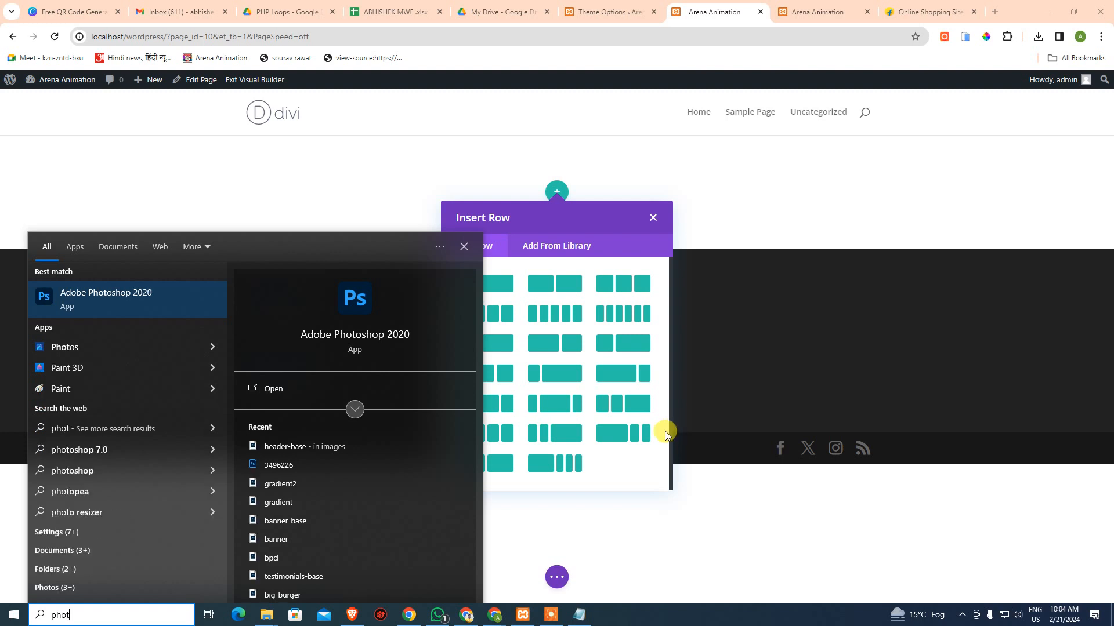
{"action": "scroll", "coordinate": [329, 528], "scroll_direction": "down", "scroll_amount": 2}
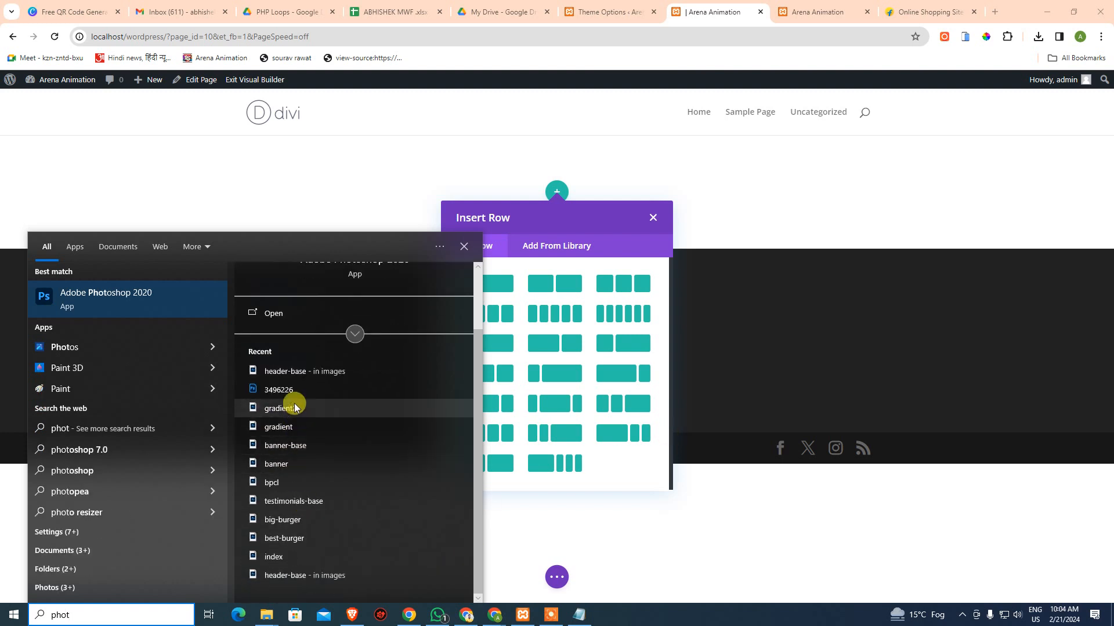
{"action": "left_click", "coordinate": [111, 295]}
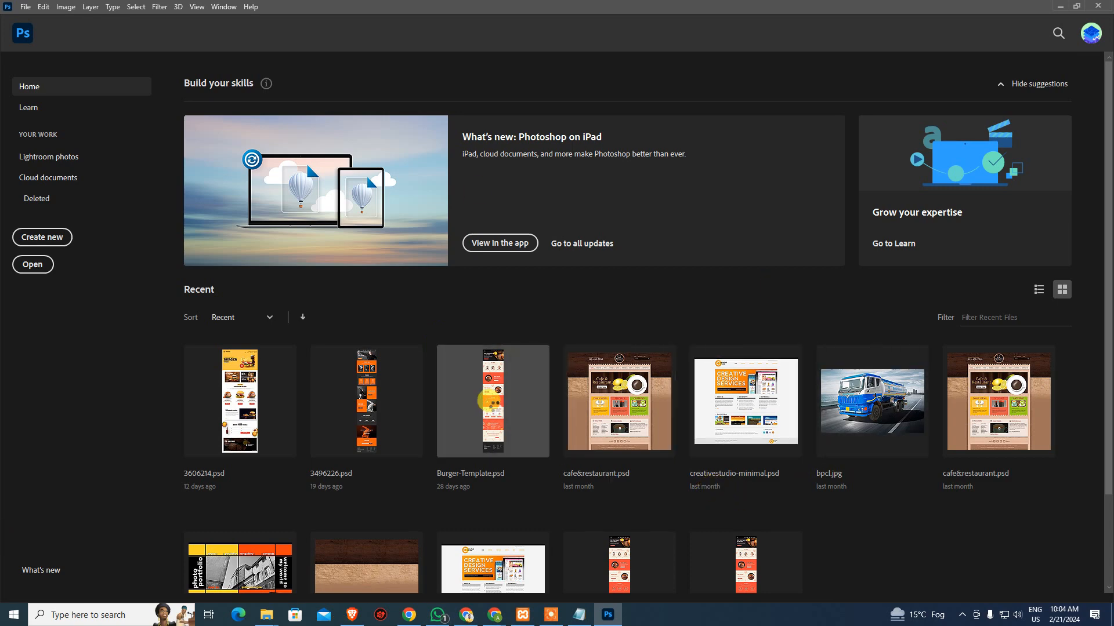
Open Burger-Template.psd from Photoshop's Recent files
{"action": "left_click", "coordinate": [490, 402]}
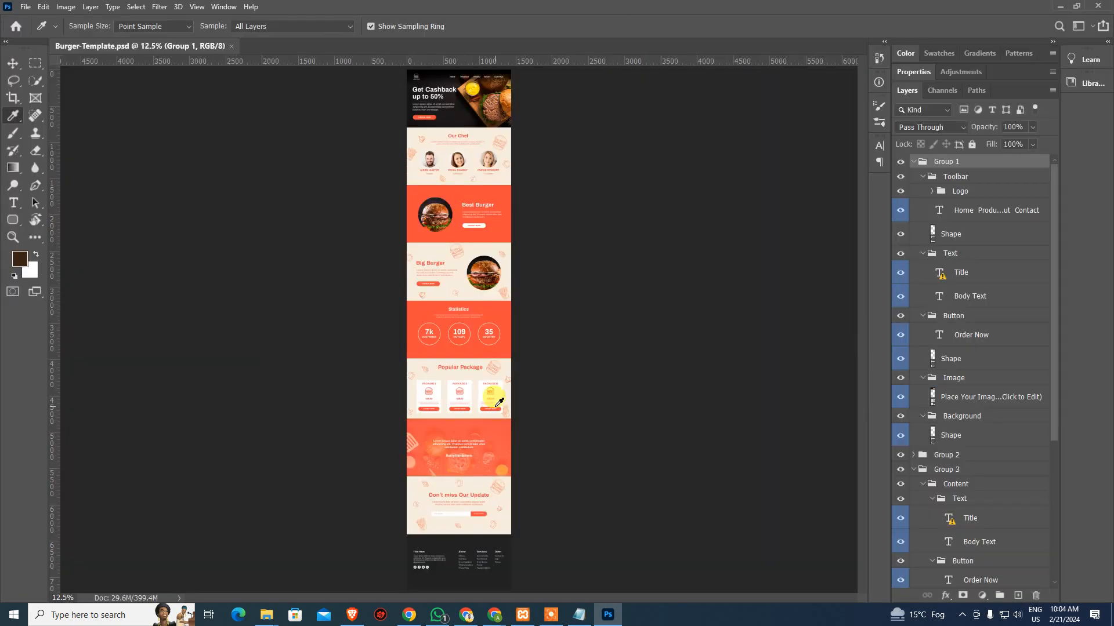
Zoom the burger design to 100% and bring the hero banner into view
{"action": "key", "text": "ctrl+1"}
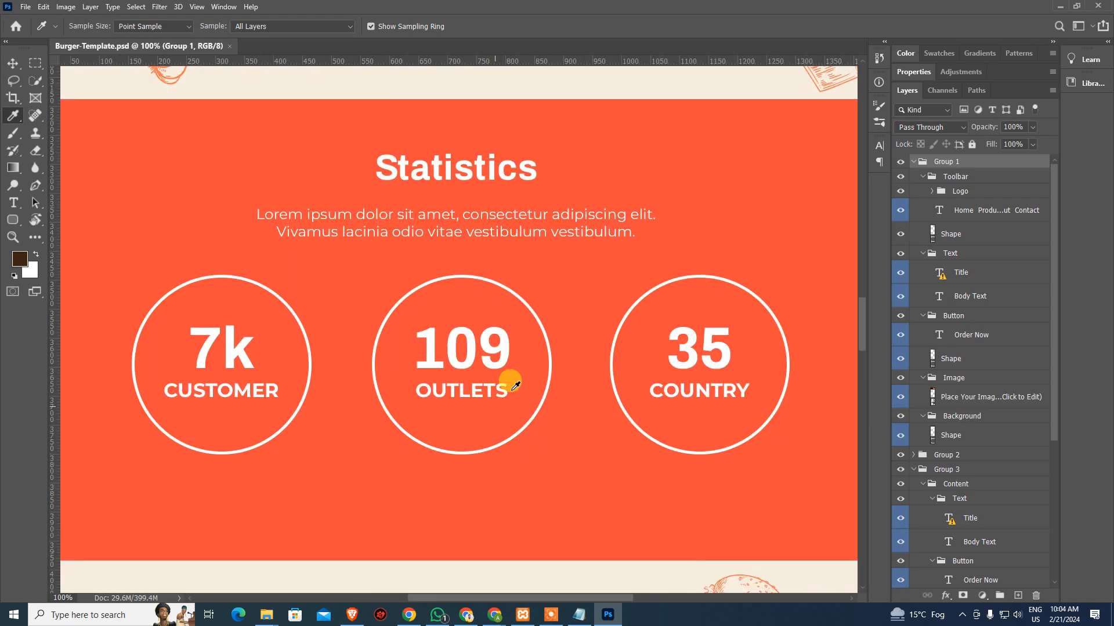
{"action": "scroll", "coordinate": [522, 342], "scroll_direction": "down", "scroll_amount": 3}
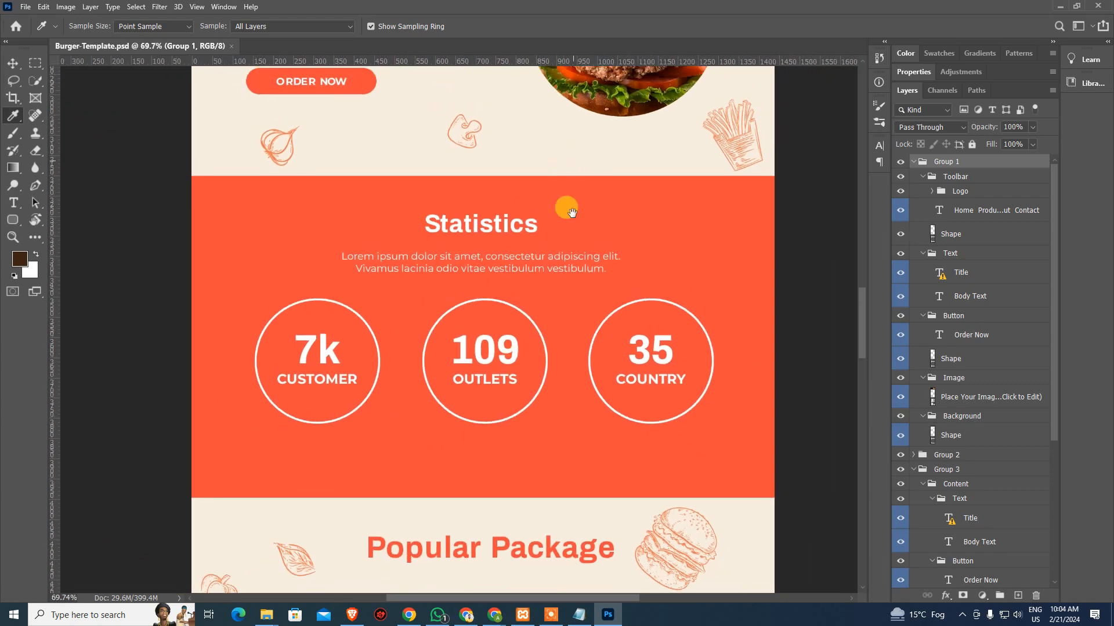
{"action": "scroll", "coordinate": [572, 213], "scroll_direction": "up", "scroll_amount": 15}
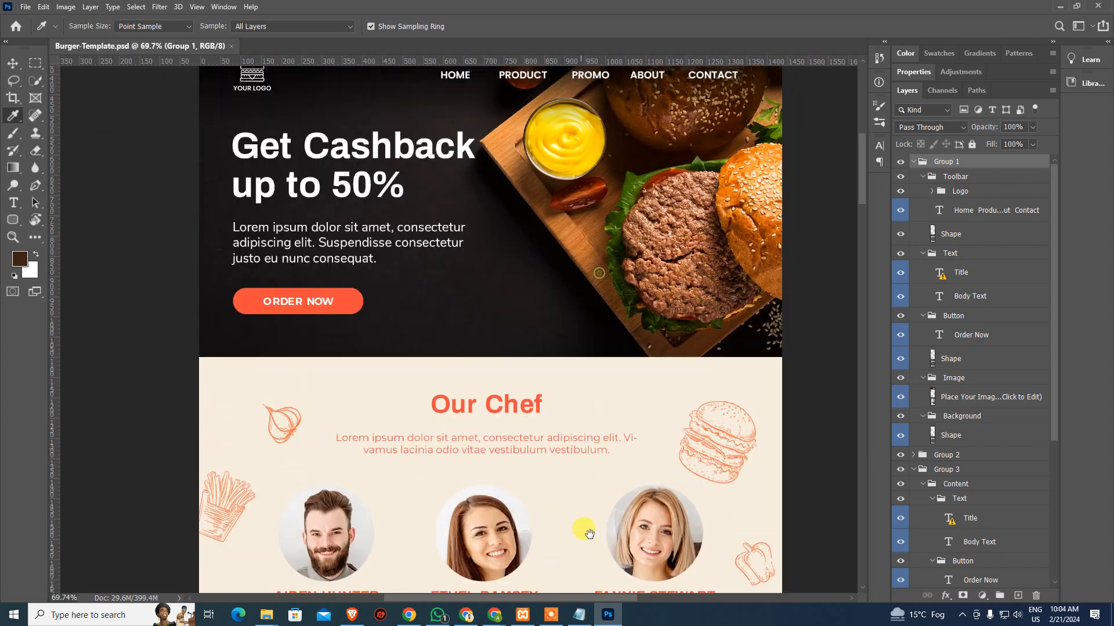
{"action": "left_click_drag", "start_coordinate": [594, 398], "coordinate": [595, 290]}
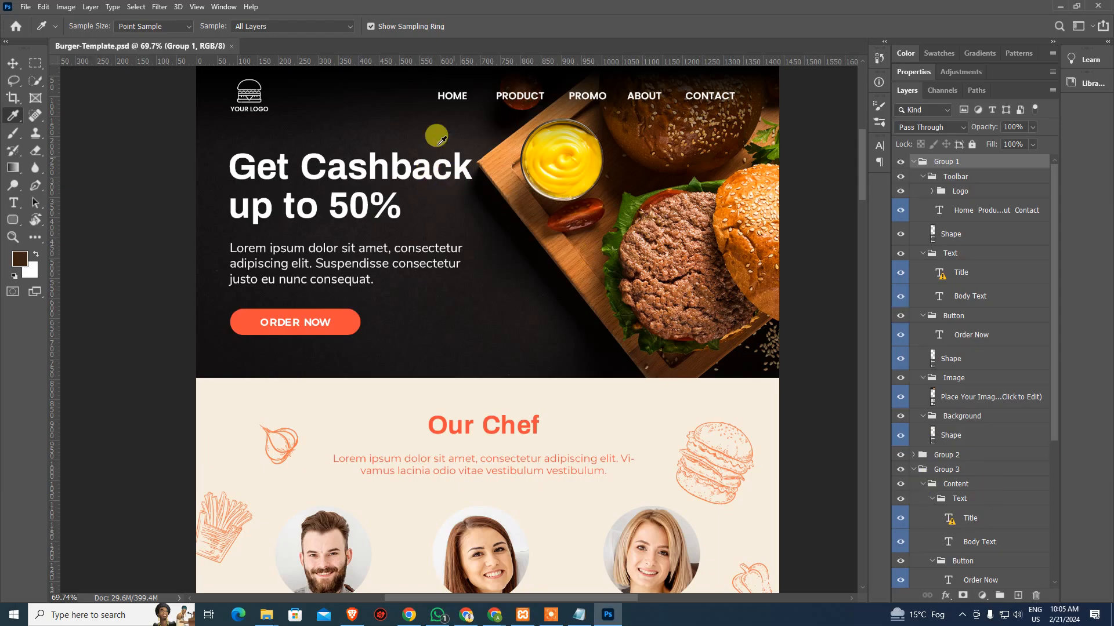
{"action": "left_click_drag", "start_coordinate": [441, 140], "coordinate": [418, 195]}
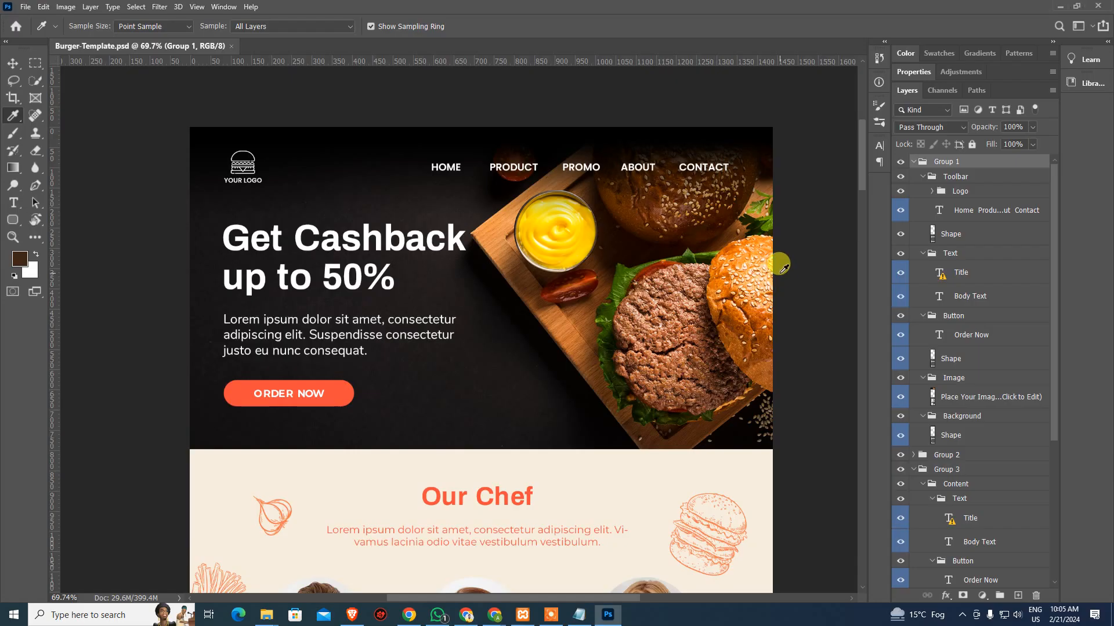
Scroll through the design down to the footer, then return to Chrome
{"action": "scroll", "coordinate": [490, 415], "scroll_direction": "down", "scroll_amount": 6}
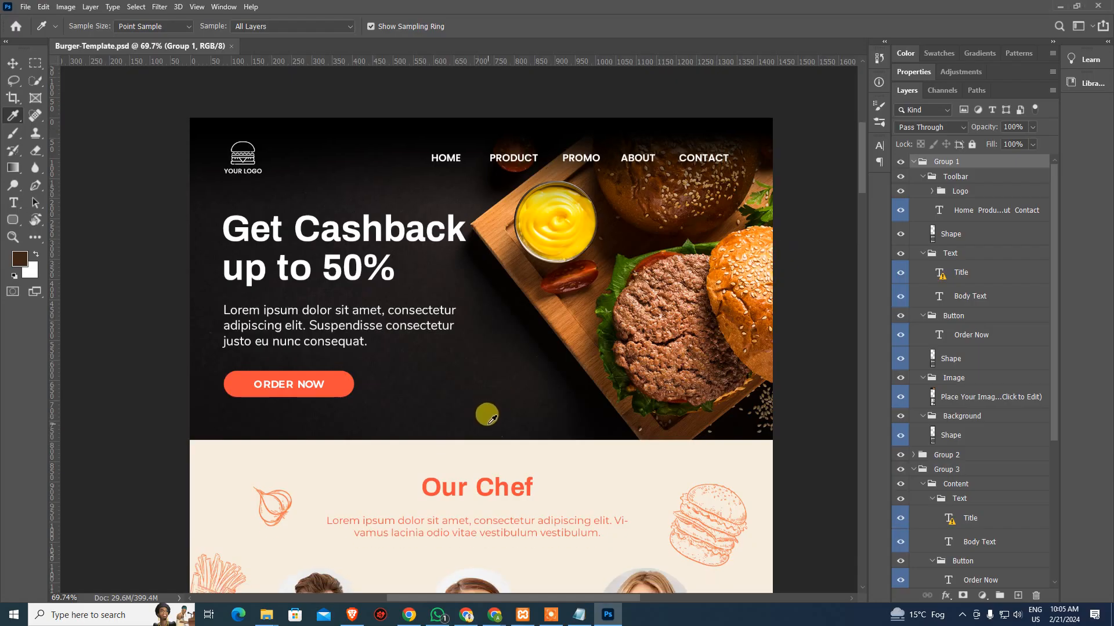
{"action": "scroll", "coordinate": [604, 438], "scroll_direction": "down", "scroll_amount": 3}
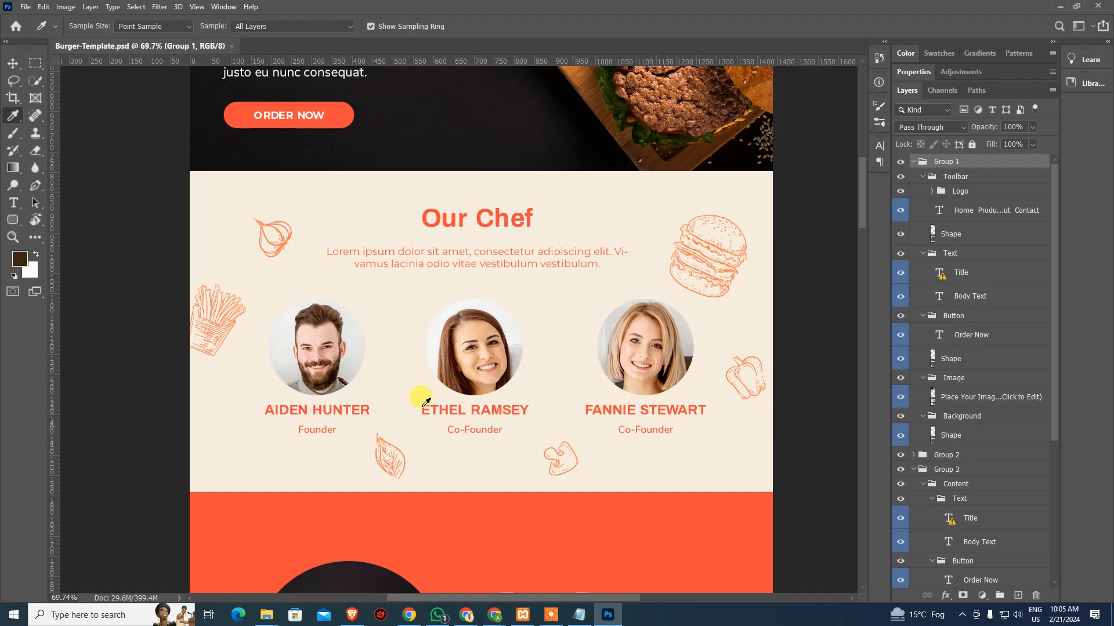
{"action": "scroll", "coordinate": [438, 400], "scroll_direction": "down", "scroll_amount": 5}
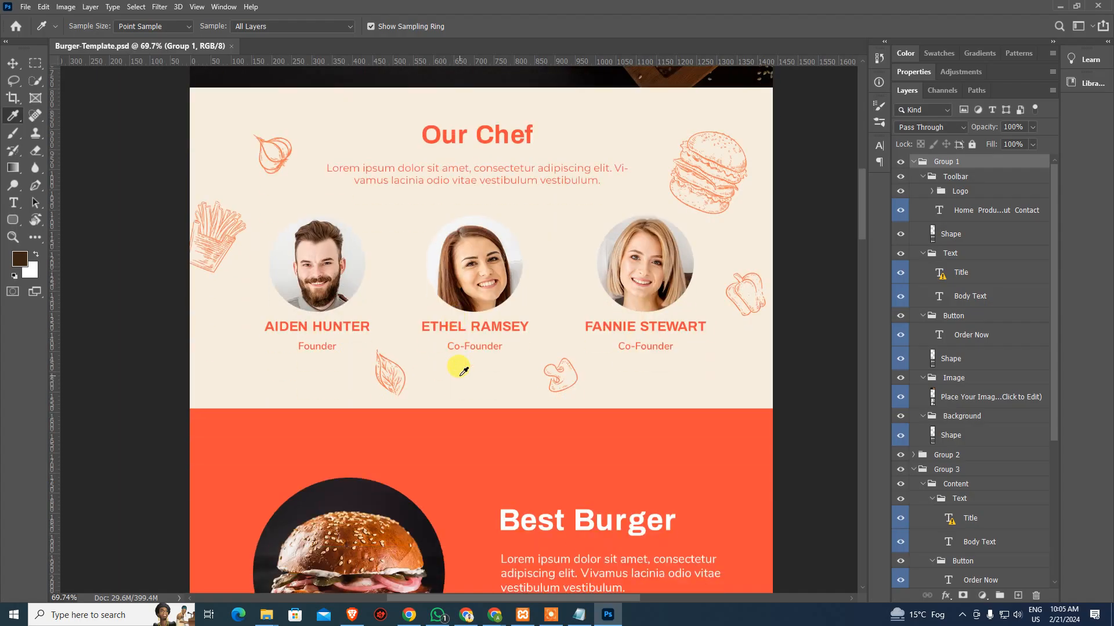
{"action": "scroll", "coordinate": [464, 348], "scroll_direction": "down", "scroll_amount": 2}
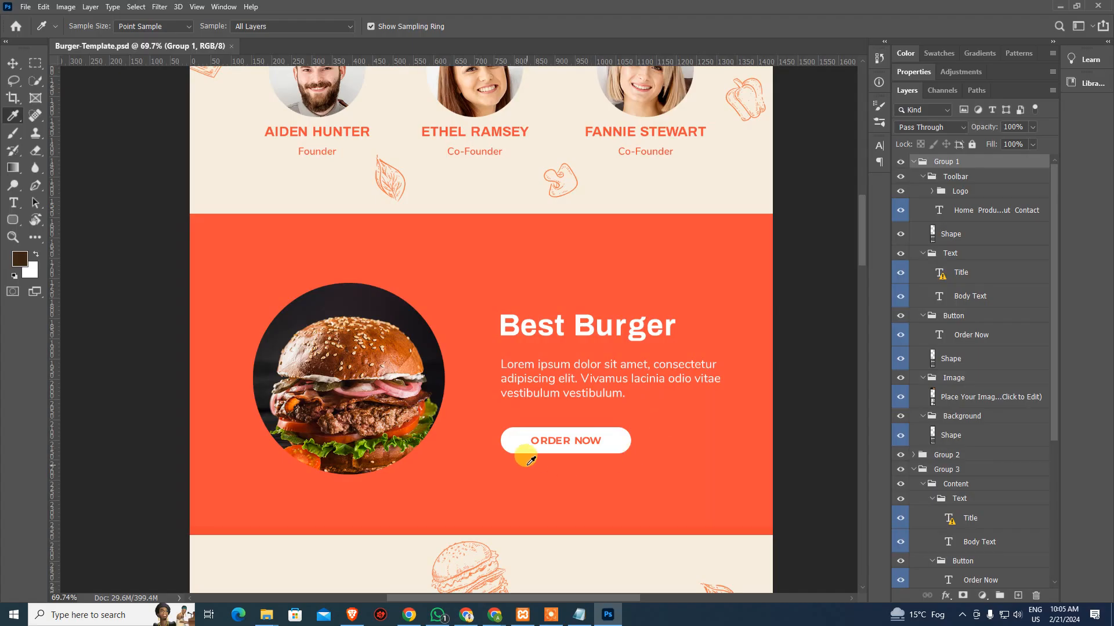
{"action": "scroll", "coordinate": [522, 447], "scroll_direction": "down", "scroll_amount": 5}
{"action": "scroll", "coordinate": [478, 347], "scroll_direction": "down", "scroll_amount": 2}
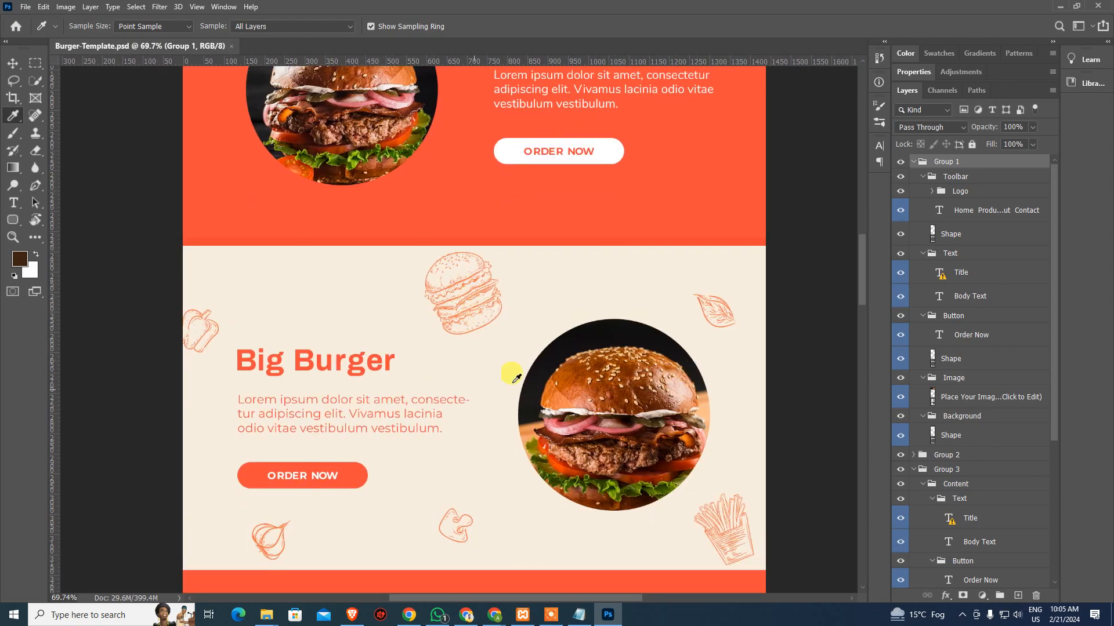
{"action": "scroll", "coordinate": [529, 510], "scroll_direction": "down", "scroll_amount": 10}
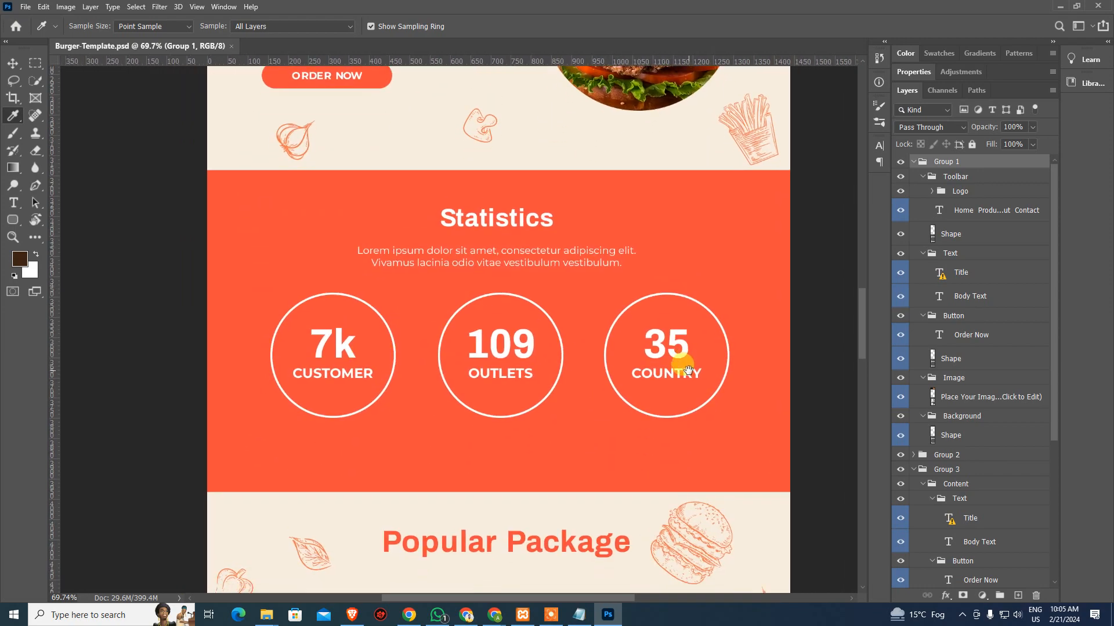
{"action": "scroll", "coordinate": [638, 244], "scroll_direction": "down", "scroll_amount": 8}
{"action": "scroll", "coordinate": [690, 290], "scroll_direction": "down", "scroll_amount": 9}
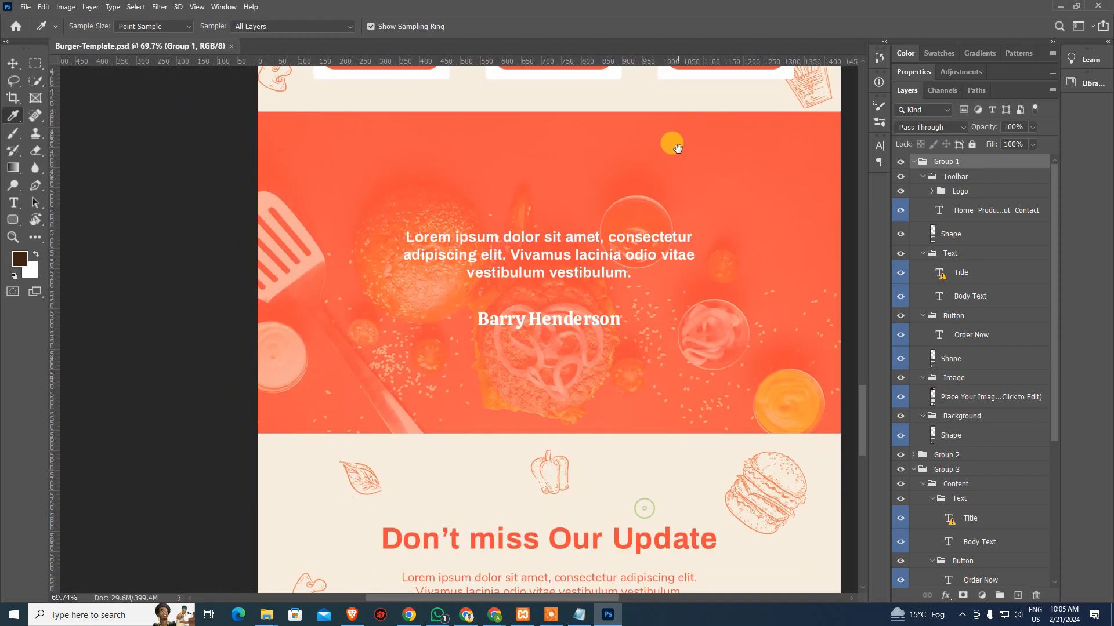
{"action": "scroll", "coordinate": [646, 323], "scroll_direction": "down", "scroll_amount": 8}
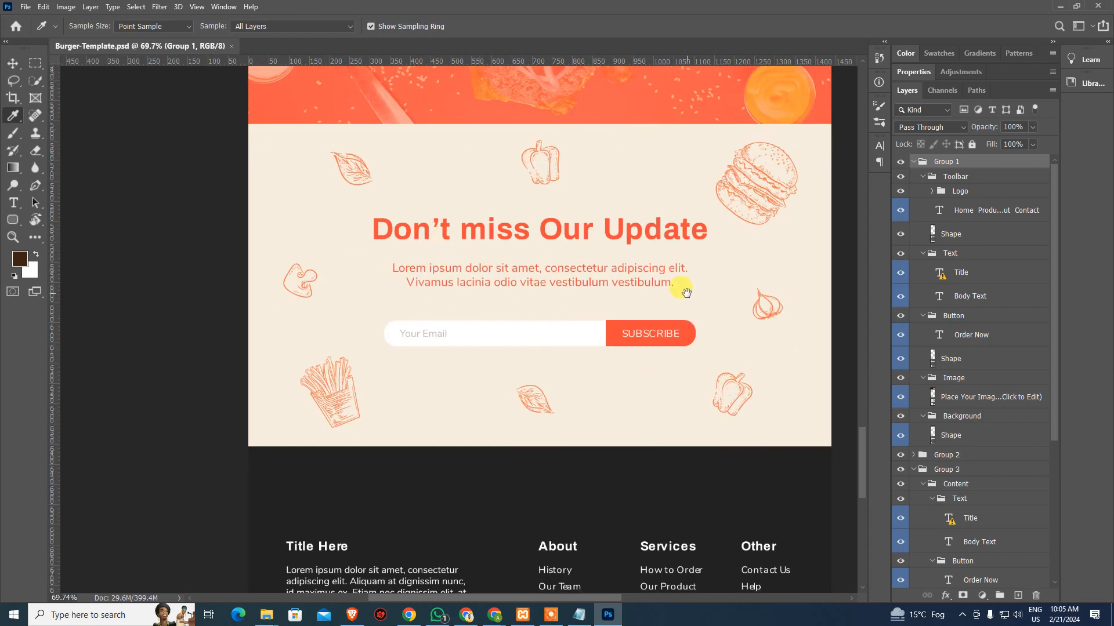
{"action": "scroll", "coordinate": [685, 292], "scroll_direction": "down", "scroll_amount": 9}
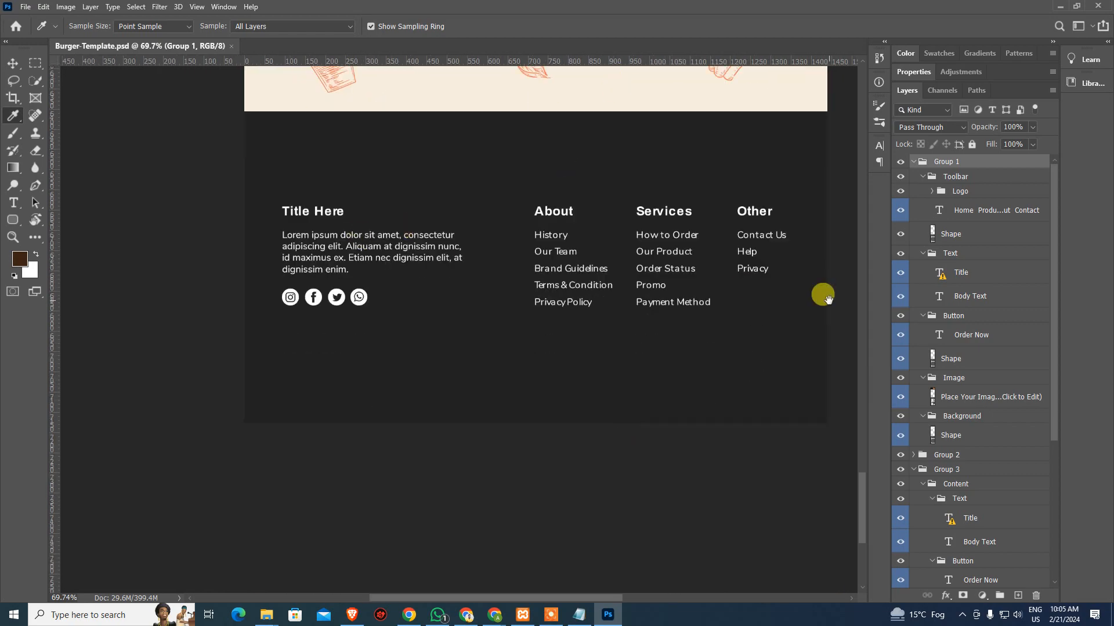
{"action": "key", "text": "alt+Tab"}
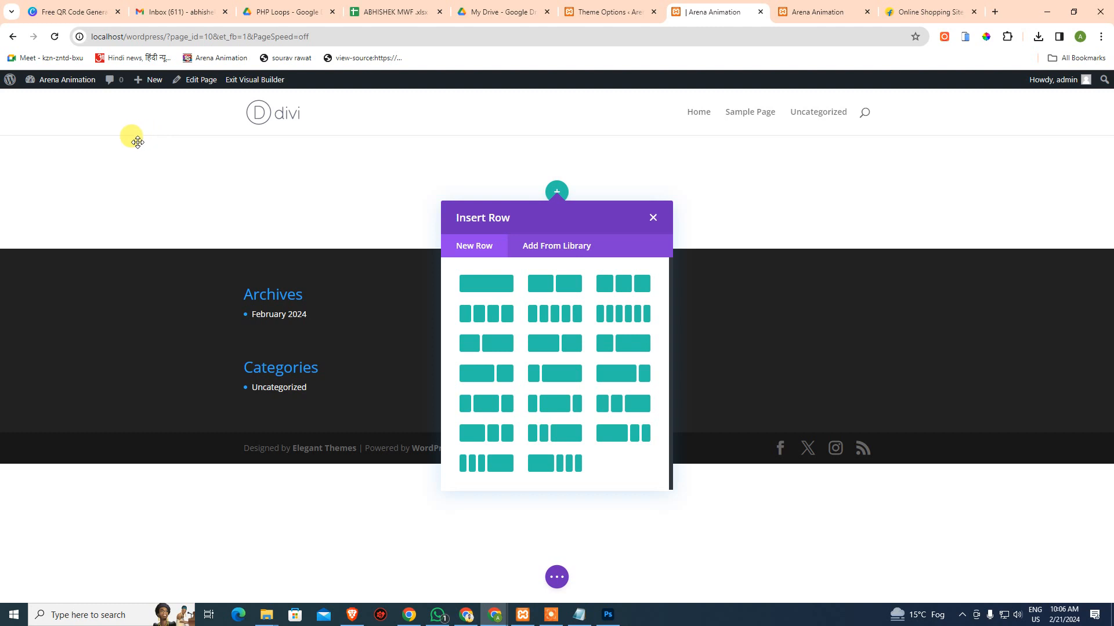
Enable the Classic Editor in Divi Theme Options' advanced Builder settings and save
{"action": "left_click", "coordinate": [609, 12]}
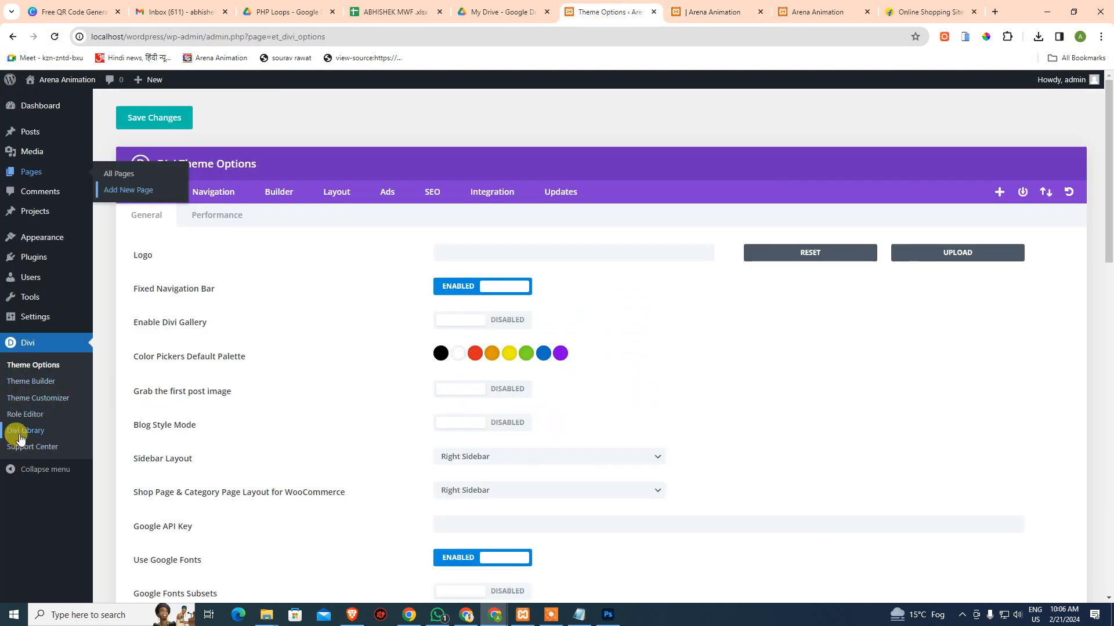
{"action": "left_click", "coordinate": [275, 195]}
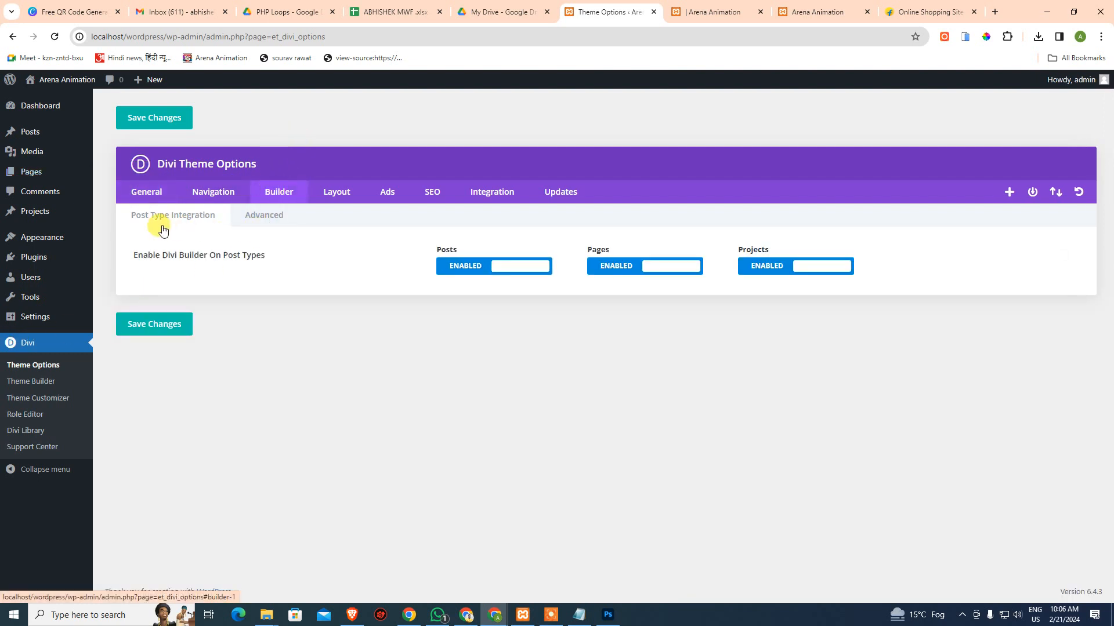
{"action": "left_click", "coordinate": [261, 225]}
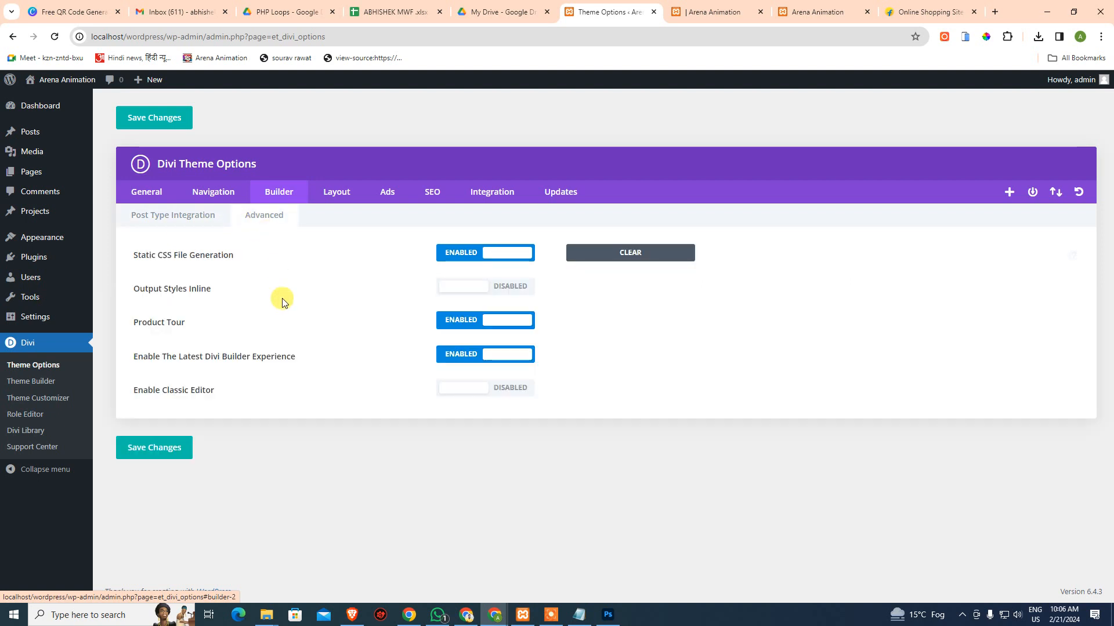
{"action": "left_click", "coordinate": [529, 395]}
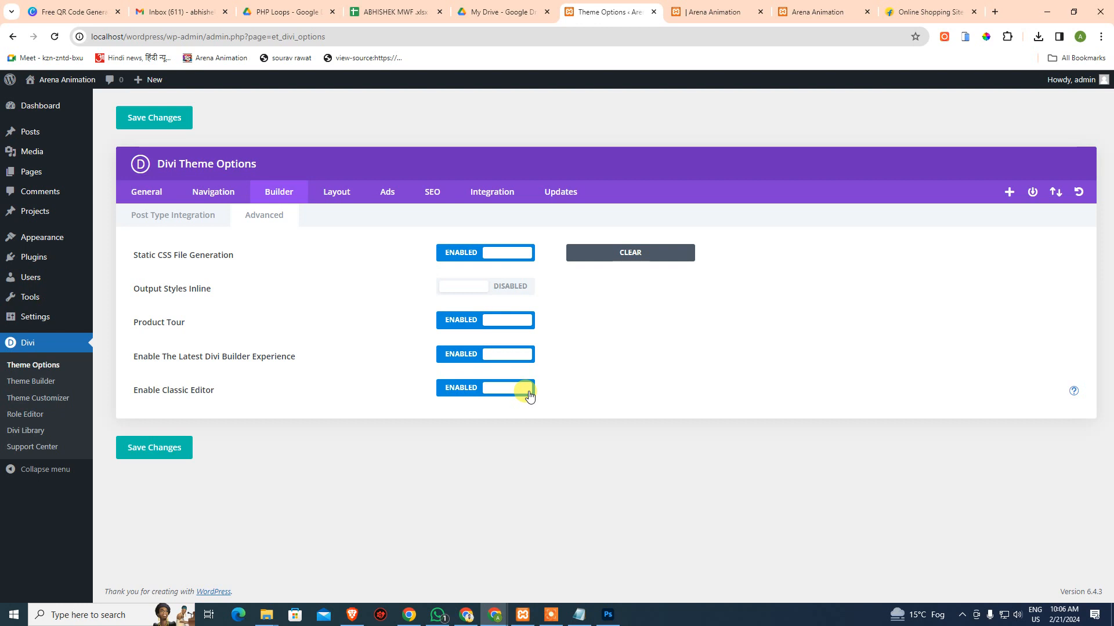
{"action": "left_click", "coordinate": [167, 450]}
Open the All Pages list, then reload the builder tab and confirm leaving it
{"action": "left_click", "coordinate": [715, 8]}
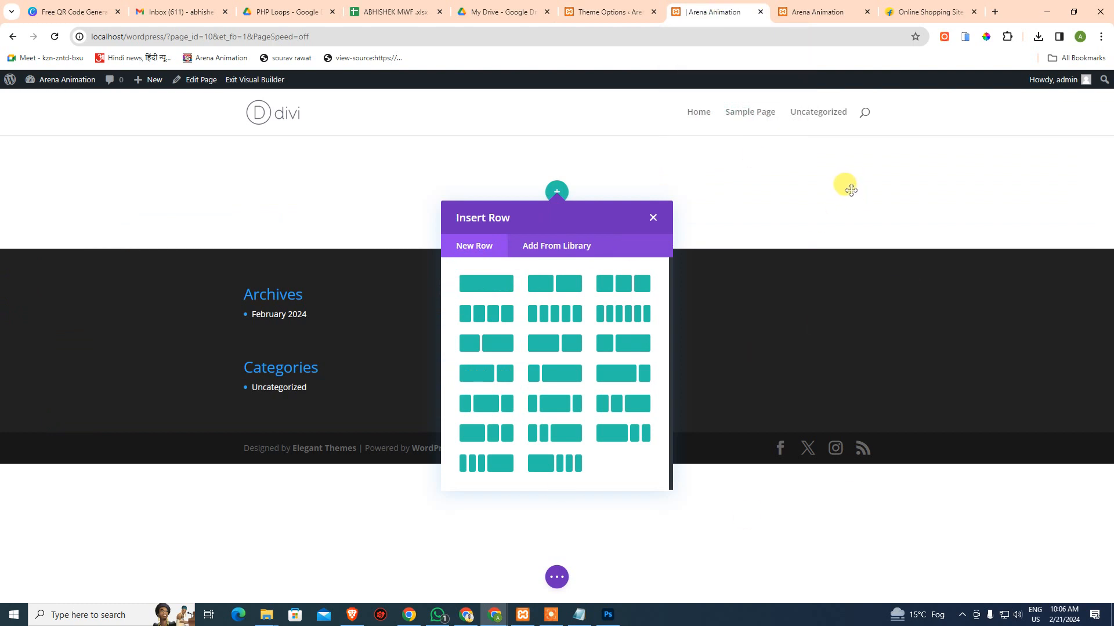
{"action": "left_click", "coordinate": [603, 11]}
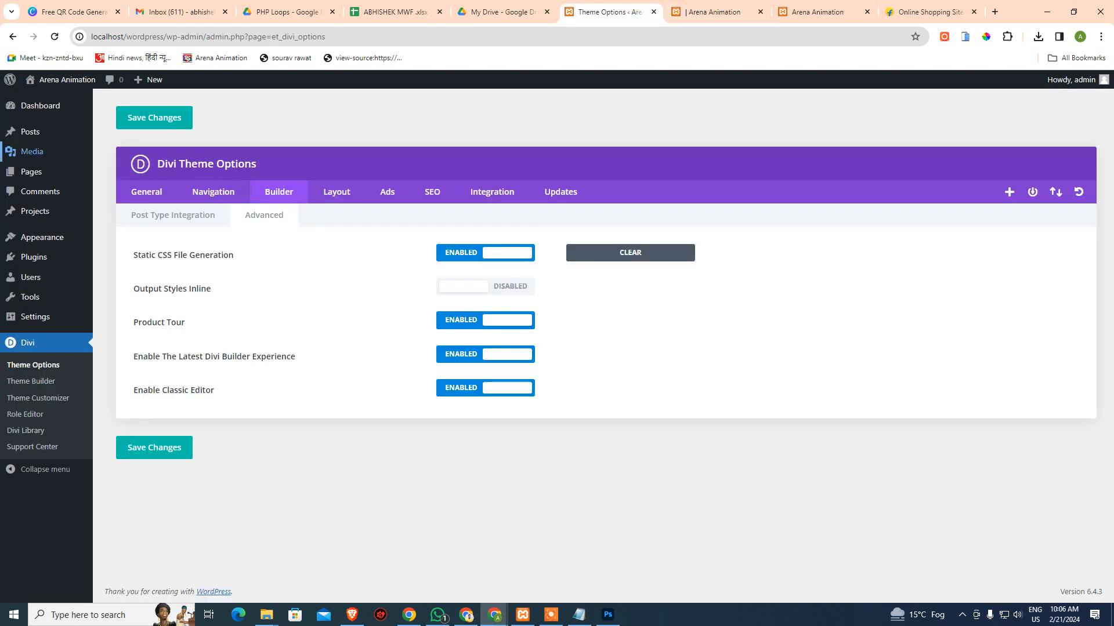
{"action": "mouse_move", "coordinate": [32, 172]}
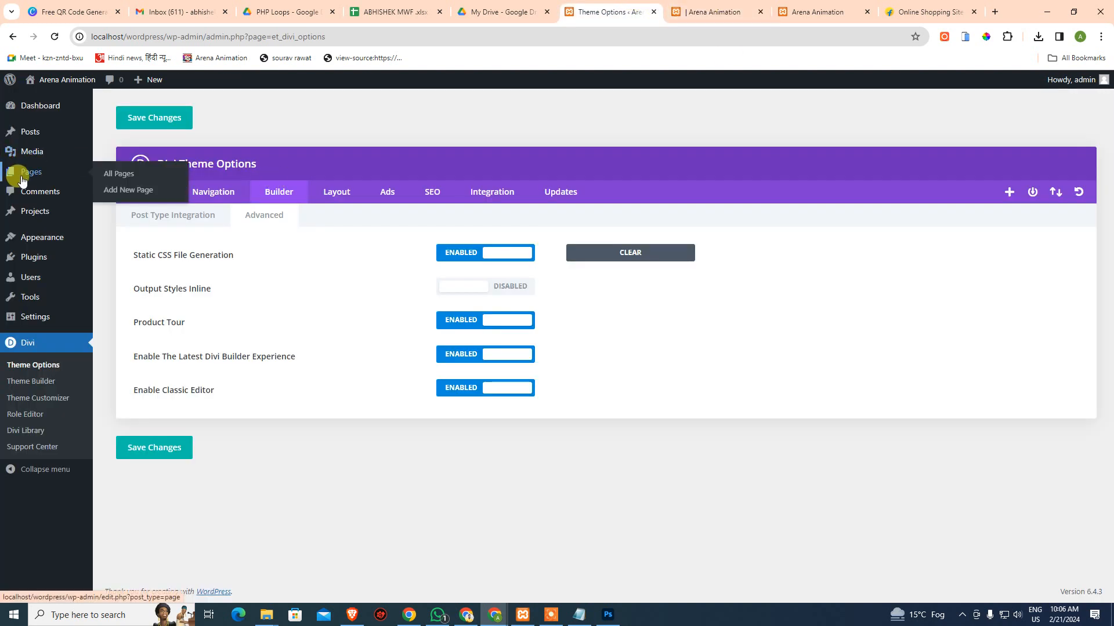
{"action": "left_click", "coordinate": [125, 177]}
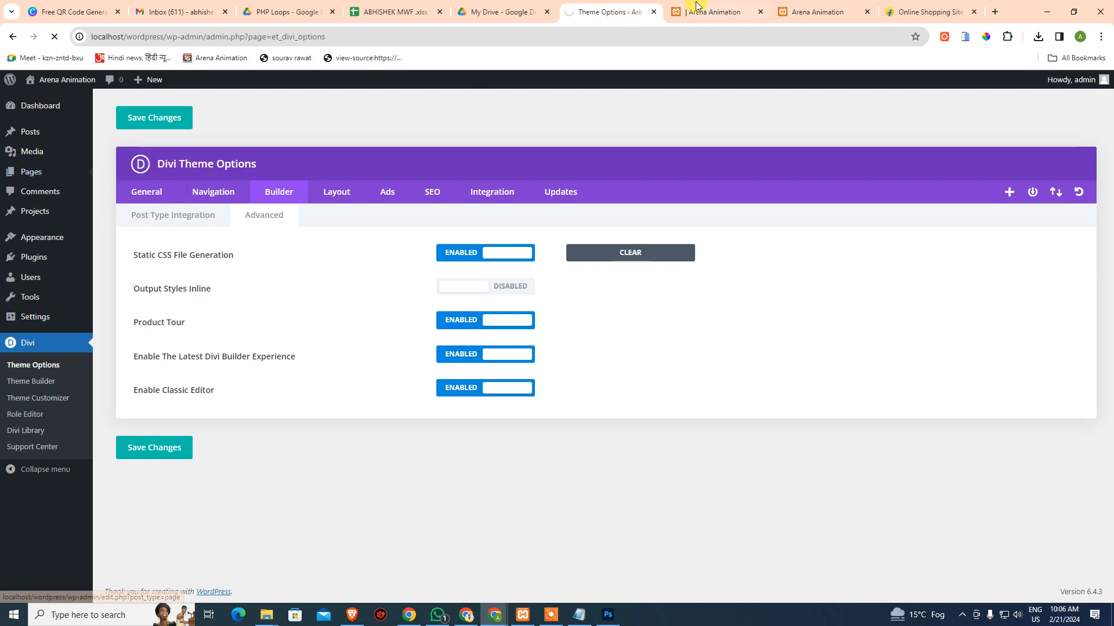
{"action": "left_click", "coordinate": [699, 9]}
{"action": "key", "text": "ctrl+r"}
{"action": "left_click", "coordinate": [607, 109]}
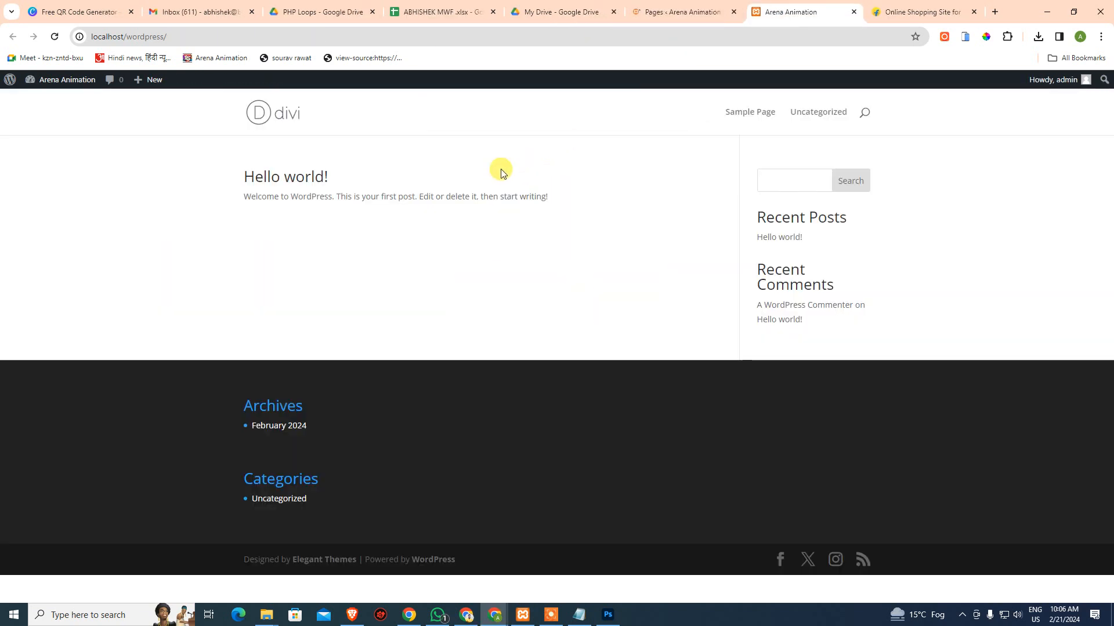
Edit the (no title) draft page and dismiss the Welcome To The New Builder message
{"action": "left_click", "coordinate": [650, 20]}
{"action": "mouse_move", "coordinate": [149, 217]}
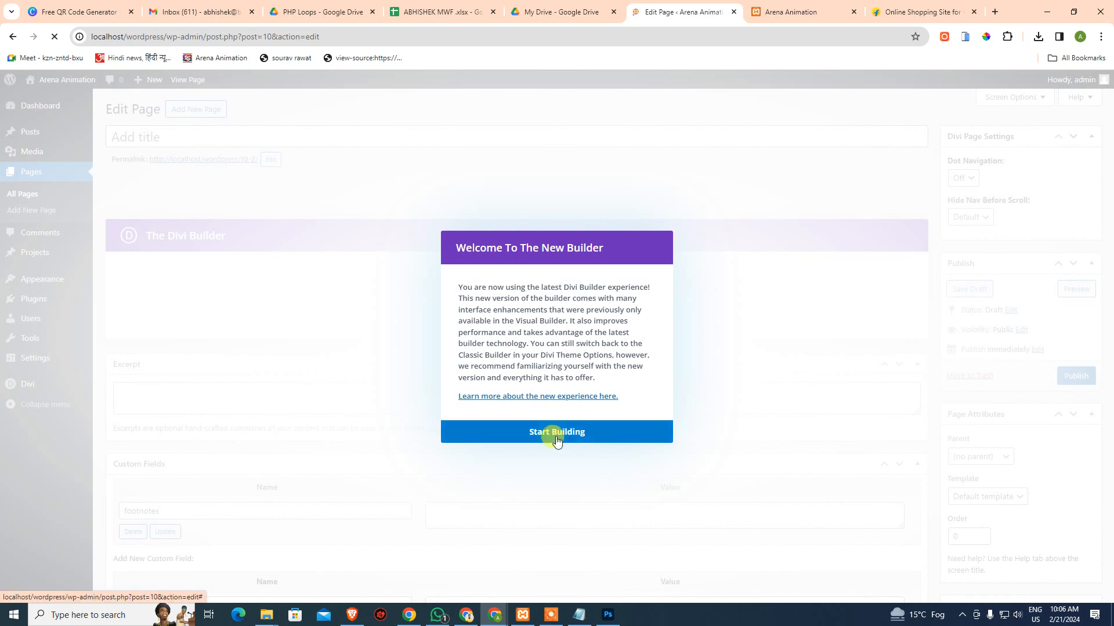
{"action": "left_click", "coordinate": [556, 433]}
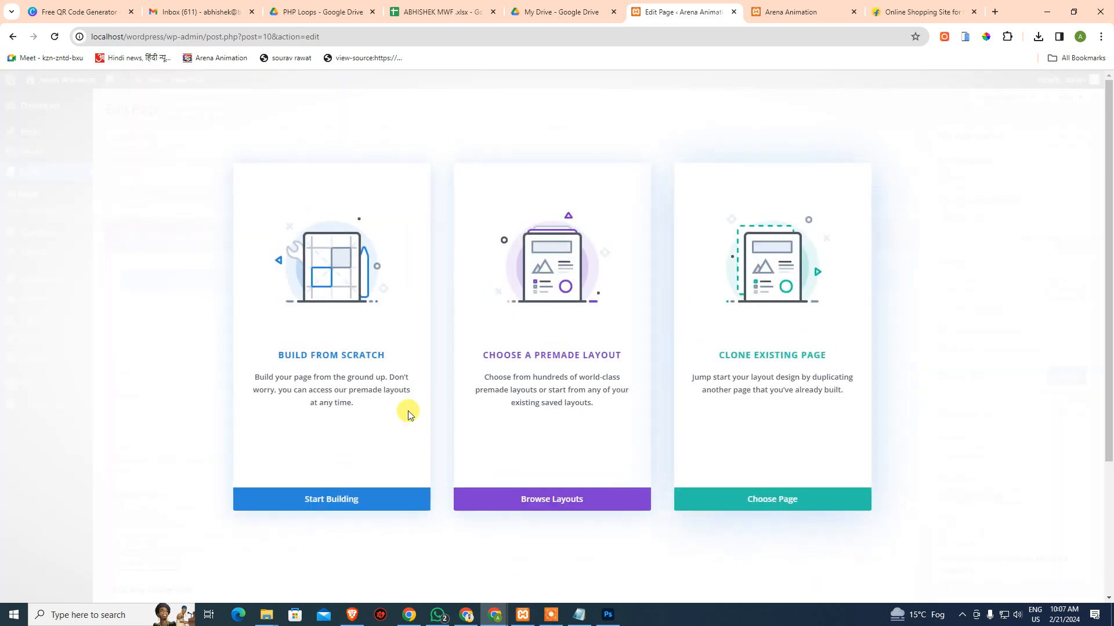
Choose Build From Scratch to start the draft page
{"action": "left_click", "coordinate": [347, 501]}
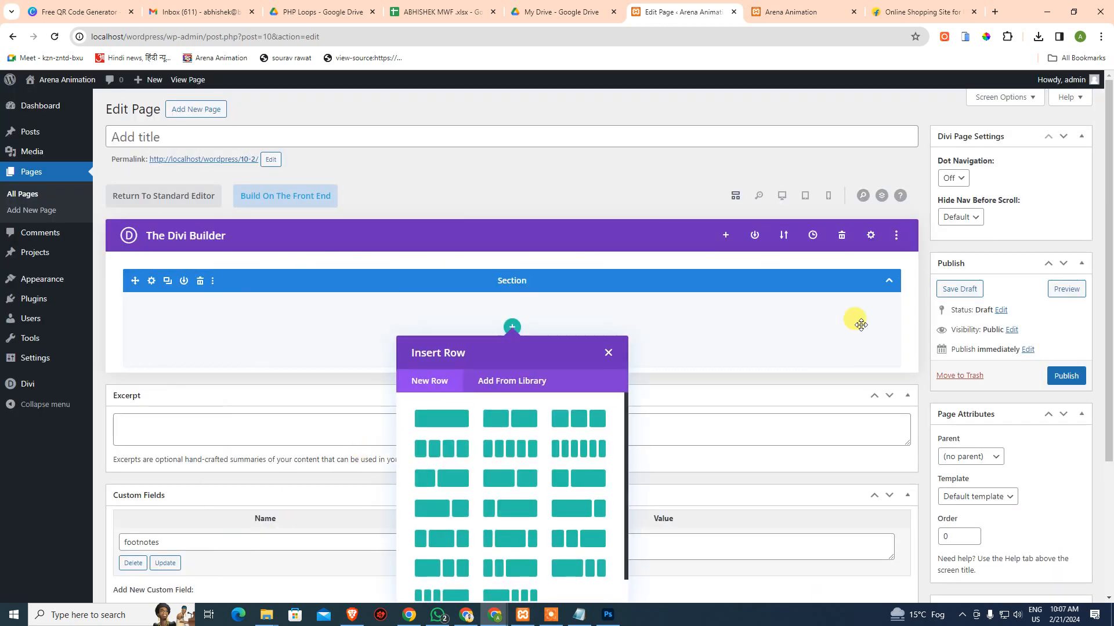
{"action": "scroll", "coordinate": [893, 325], "scroll_direction": "down", "scroll_amount": 2}
{"action": "scroll", "coordinate": [722, 288], "scroll_direction": "up", "scroll_amount": 1}
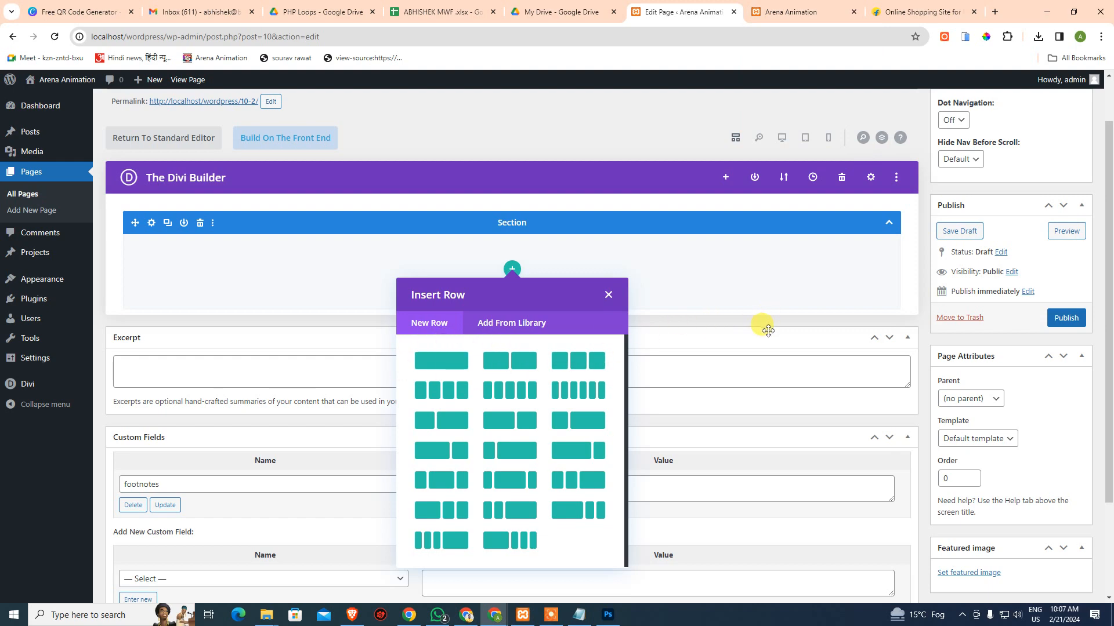
After checking the burger hero in Photoshop, add a single-column row to the section
{"action": "key", "text": "alt+Tab"}
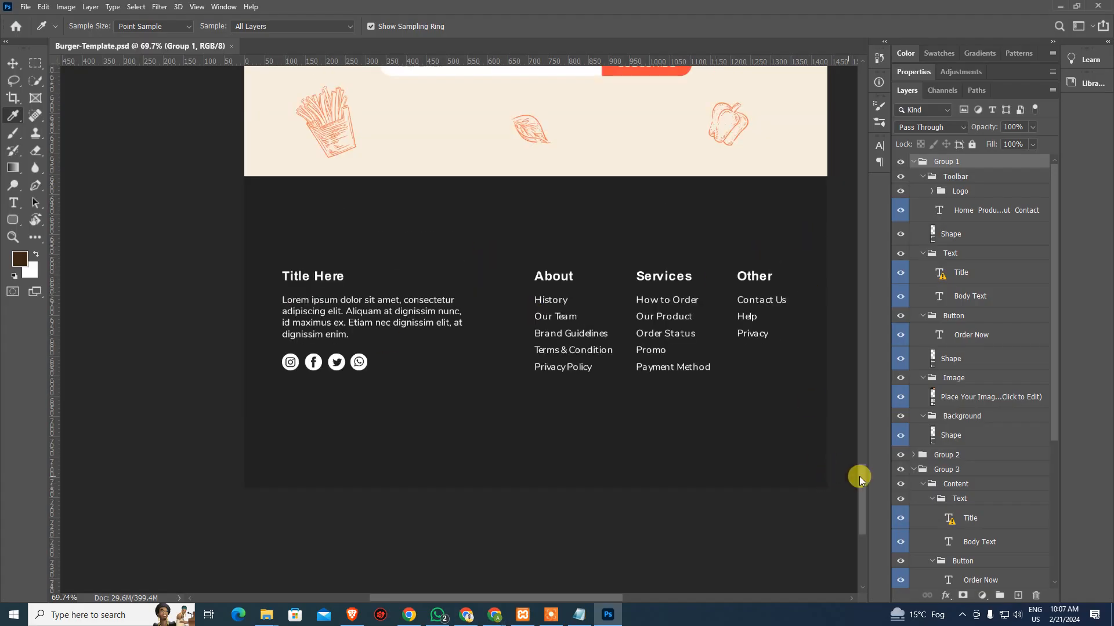
{"action": "left_click_drag", "start_coordinate": [861, 475], "coordinate": [860, 124]}
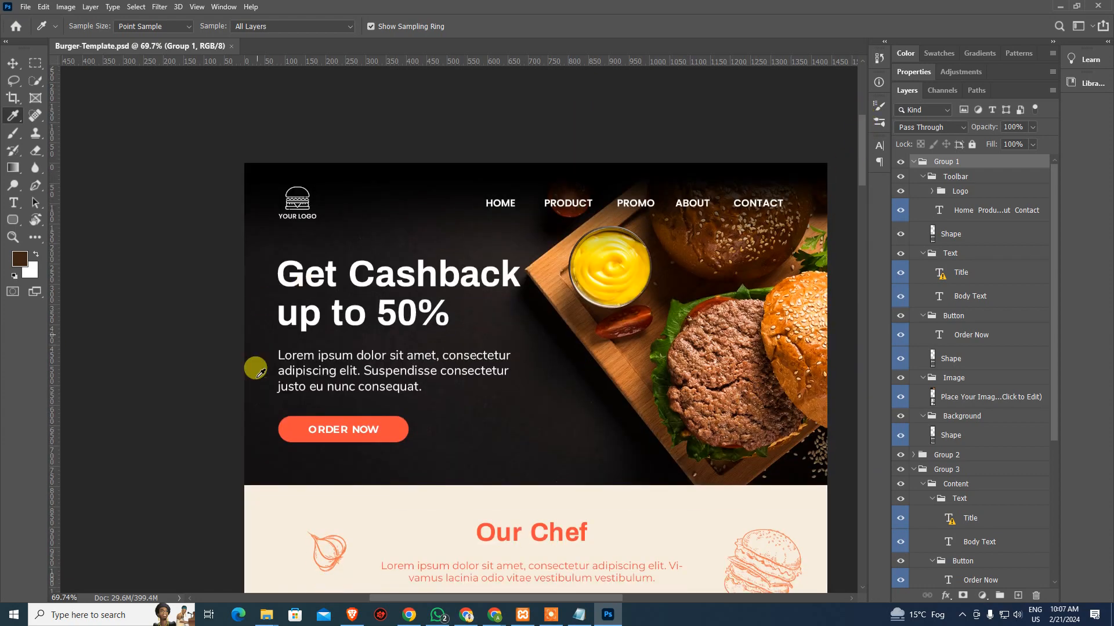
{"action": "left_click_drag", "start_coordinate": [528, 451], "coordinate": [486, 355]}
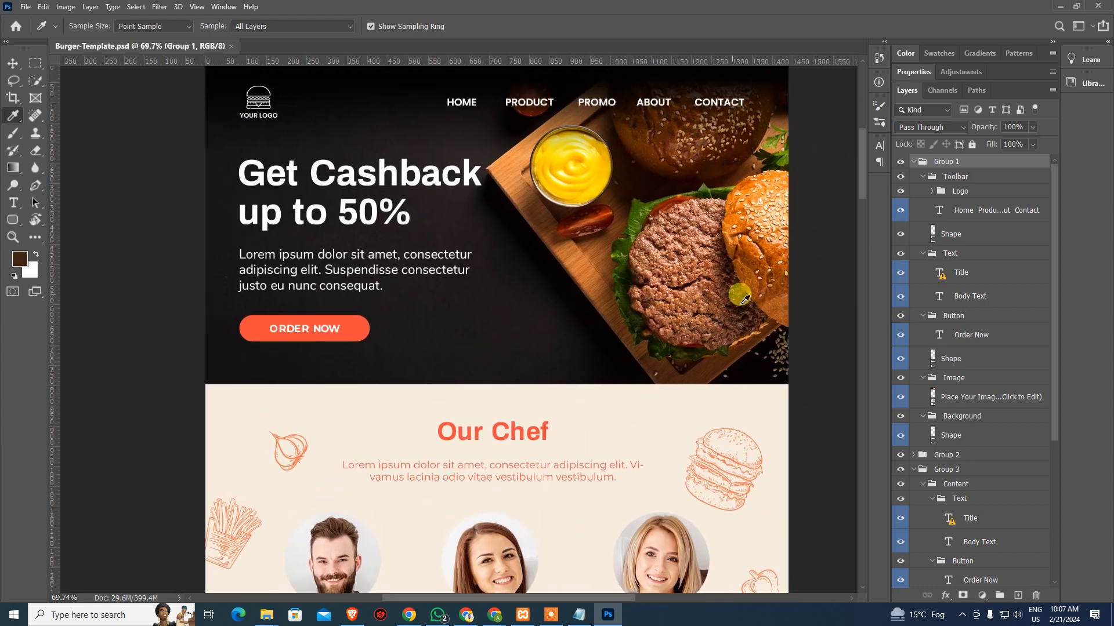
{"action": "key", "text": "alt+Tab"}
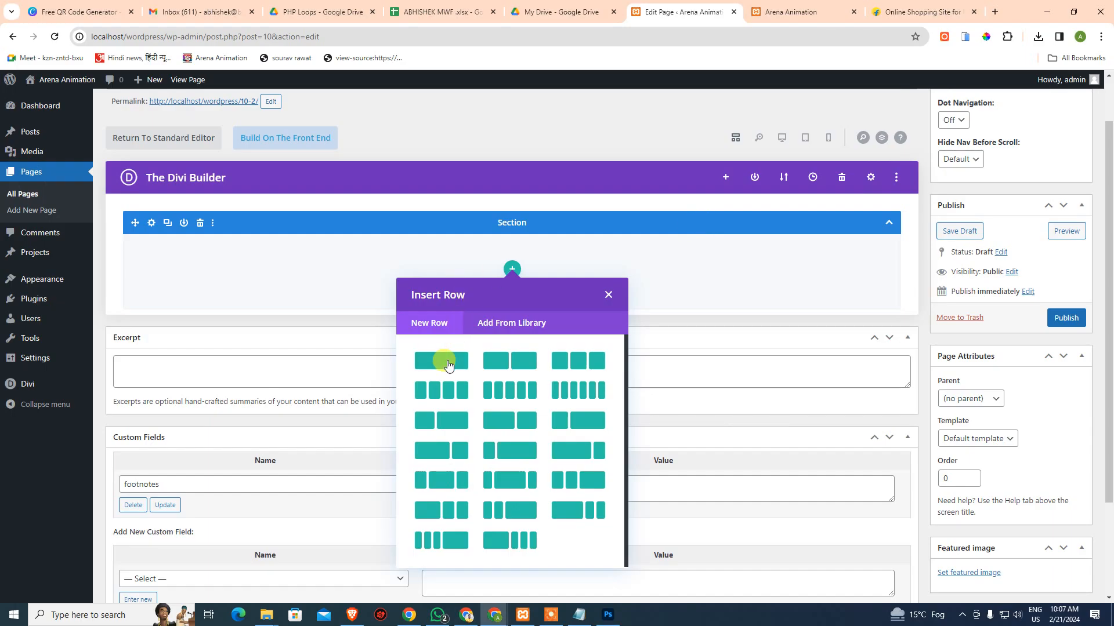
{"action": "left_click", "coordinate": [456, 364]}
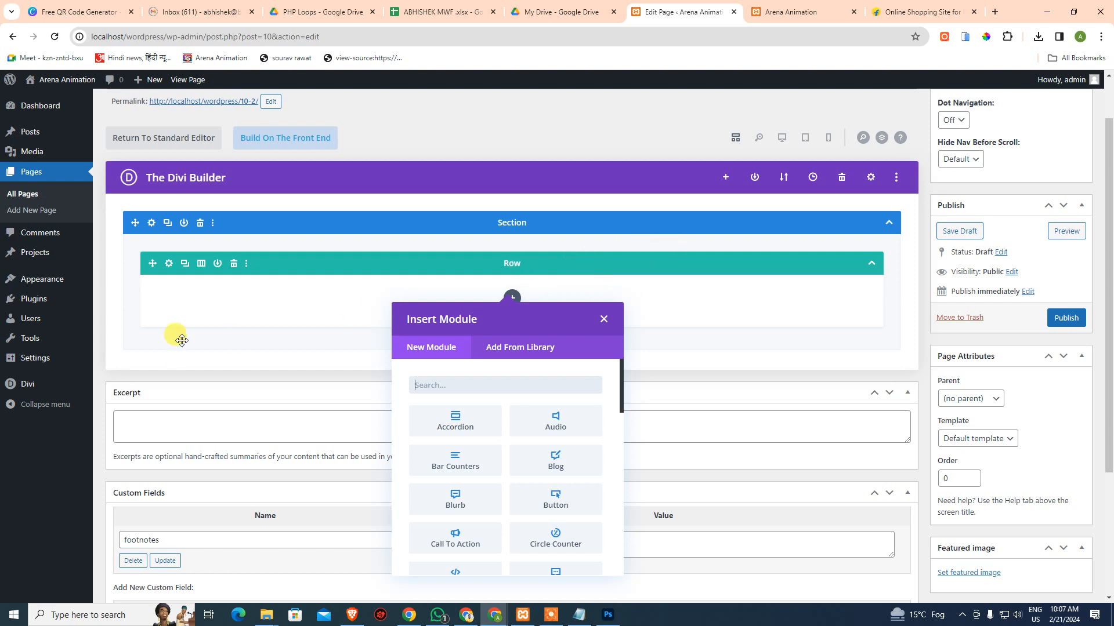
{"action": "left_click", "coordinate": [238, 330]}
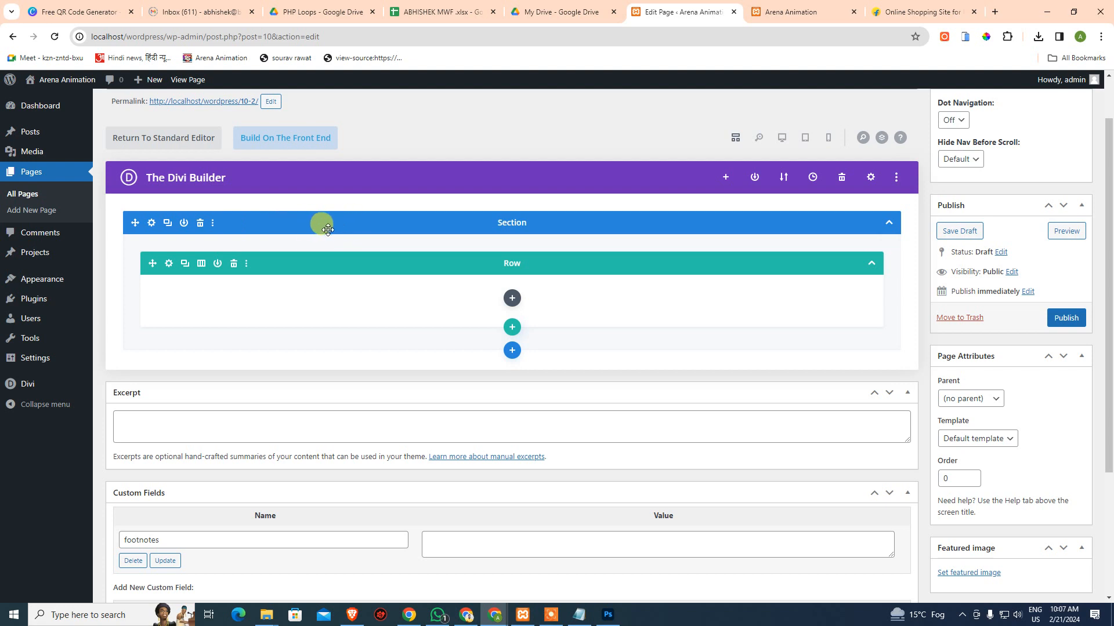
{"action": "left_click", "coordinate": [201, 263]}
{"action": "left_click", "coordinate": [217, 342]}
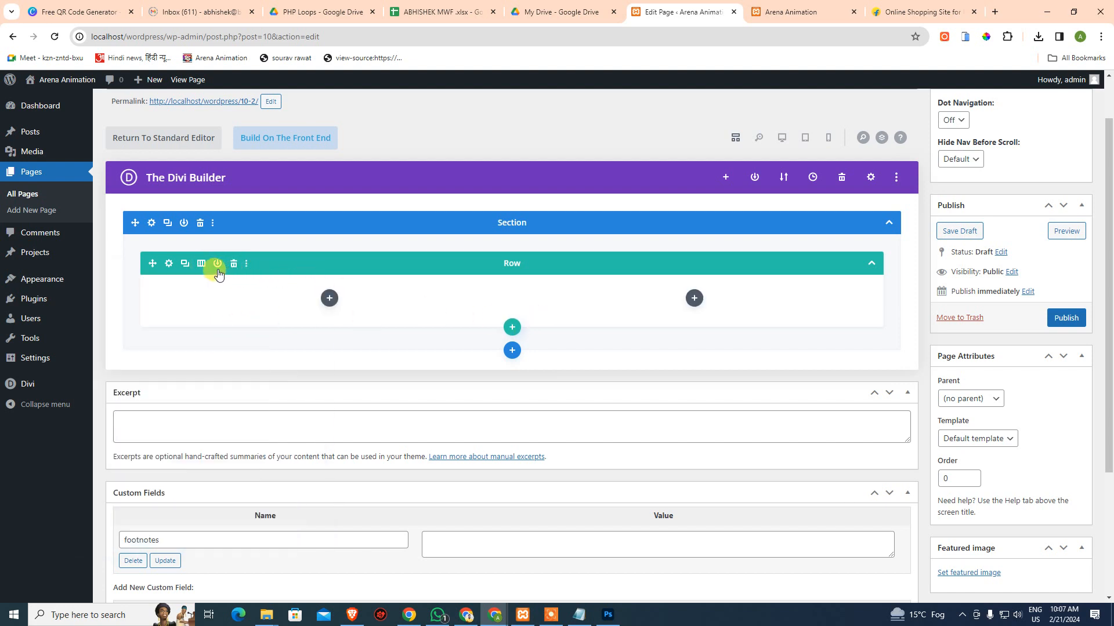
{"action": "left_click", "coordinate": [202, 263]}
{"action": "left_click", "coordinate": [278, 328]}
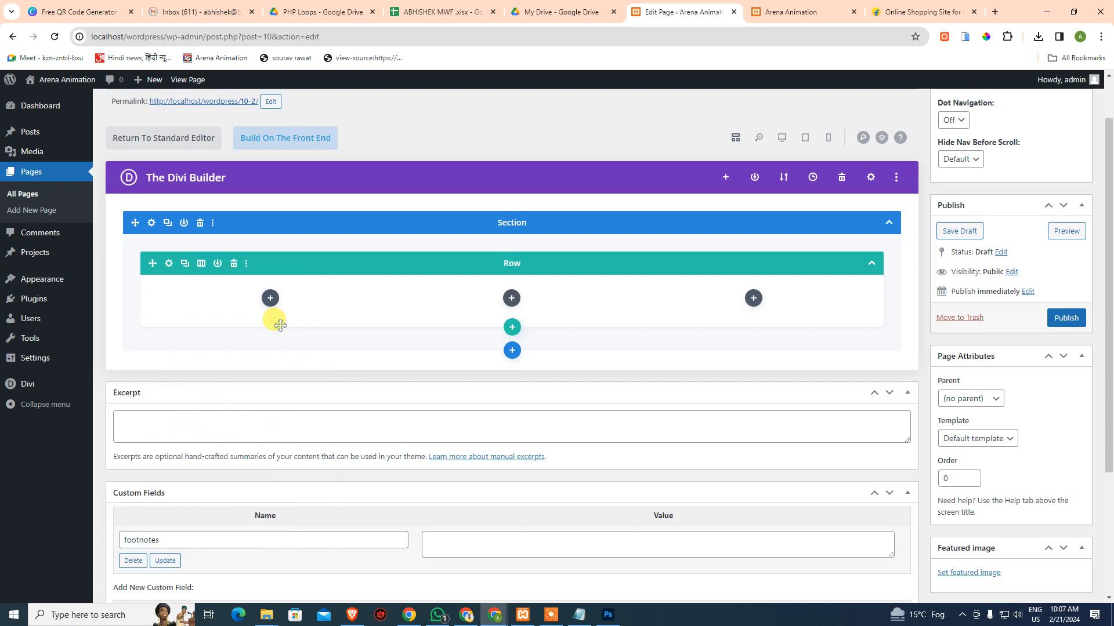
{"action": "left_click", "coordinate": [201, 264]}
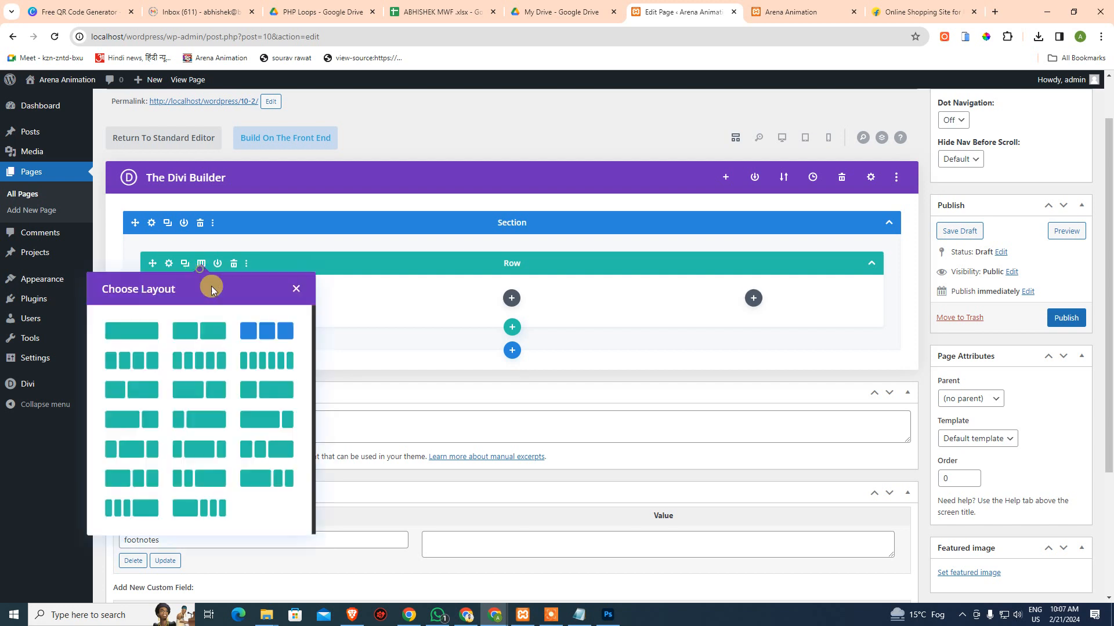
{"action": "left_click", "coordinate": [217, 361]}
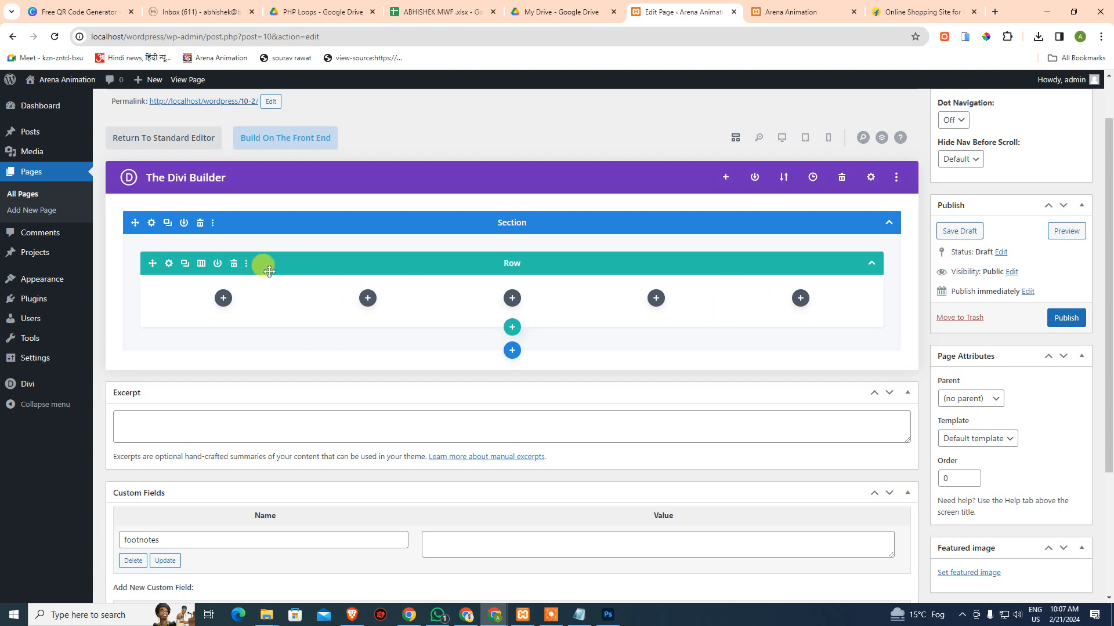
{"action": "left_click", "coordinate": [201, 264]}
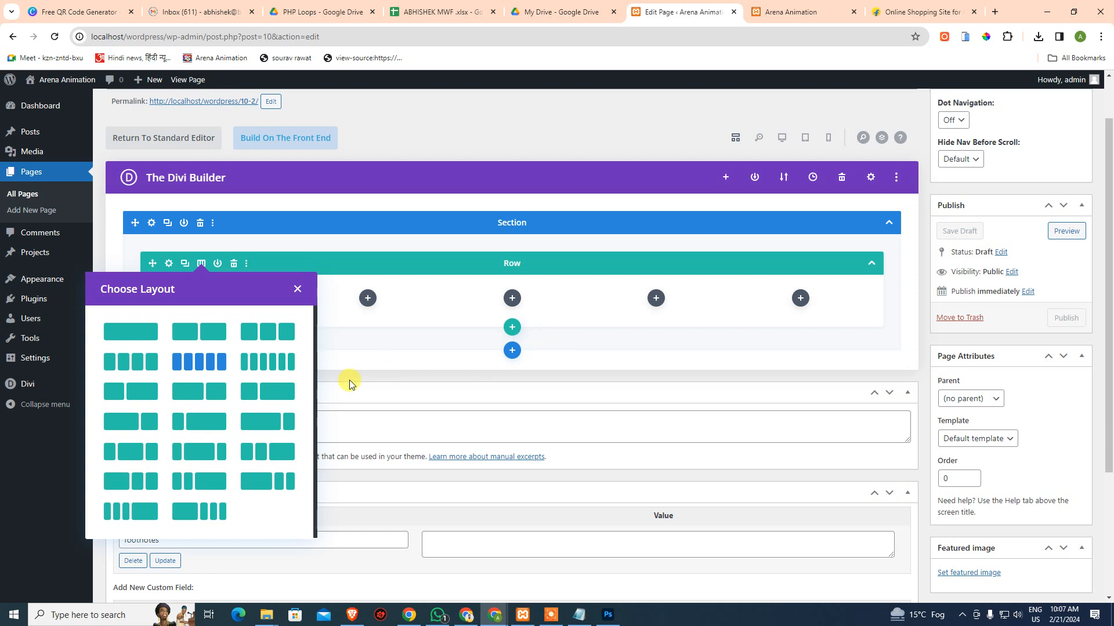
{"action": "left_click", "coordinate": [154, 338]}
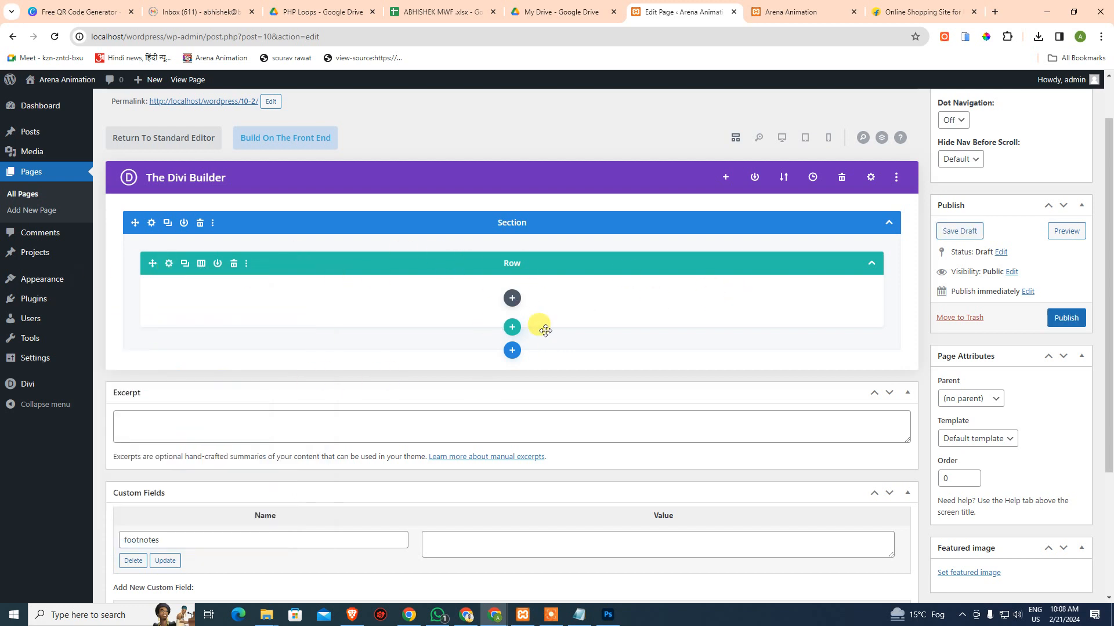
{"action": "left_click", "coordinate": [511, 297]}
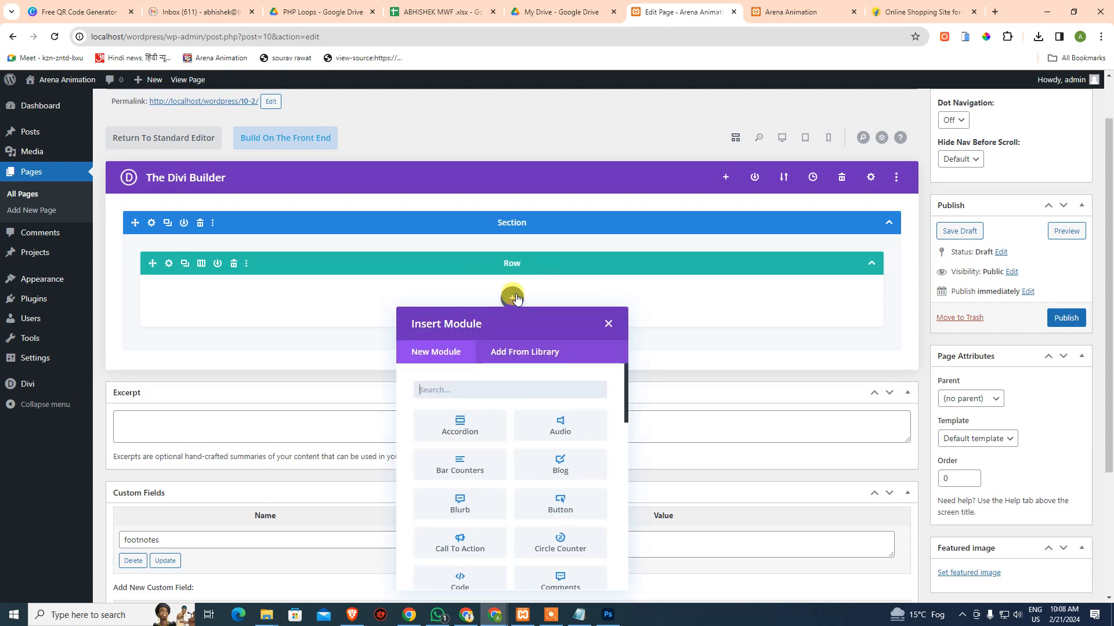
Scroll through the Insert Module list and compare it with the Photoshop design
{"action": "scroll", "coordinate": [774, 406], "scroll_direction": "down", "scroll_amount": 3}
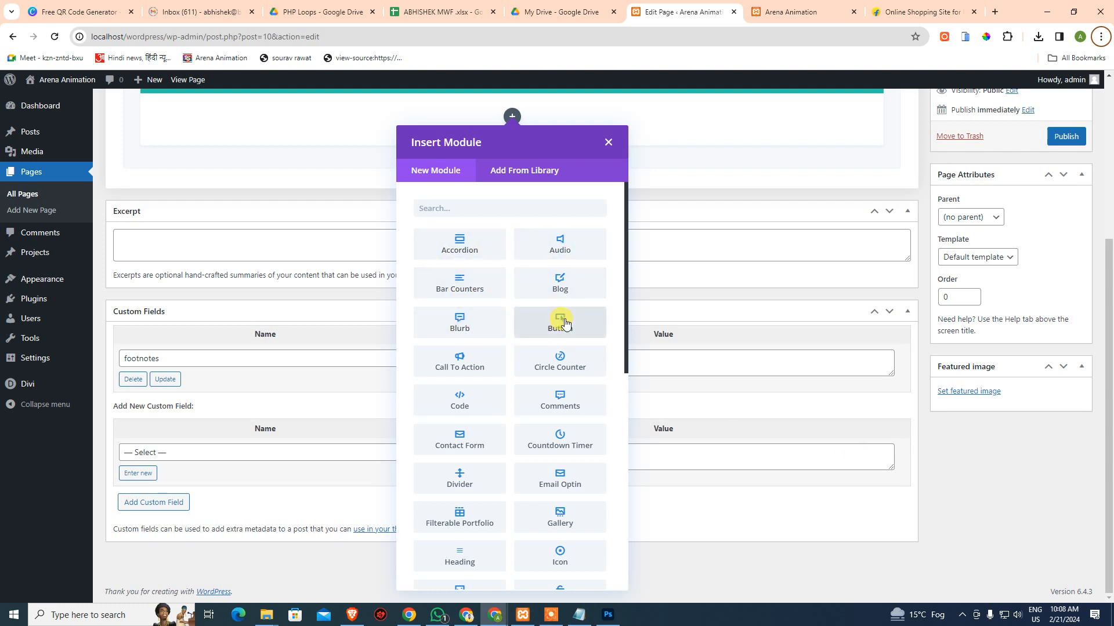
{"action": "scroll", "coordinate": [557, 466], "scroll_direction": "down", "scroll_amount": 8}
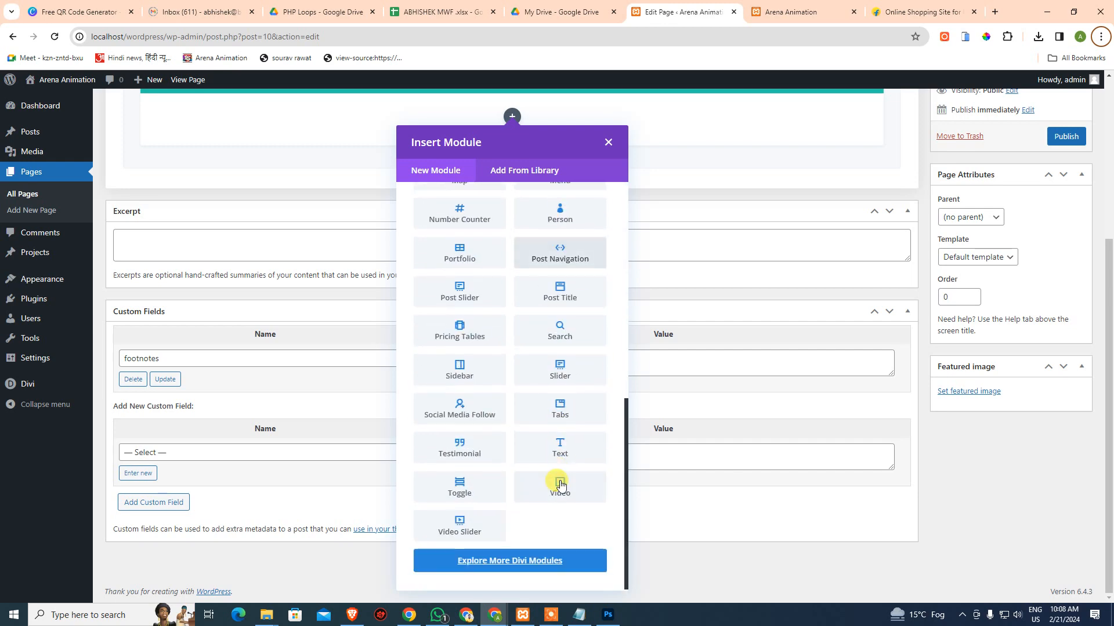
{"action": "scroll", "coordinate": [482, 404], "scroll_direction": "up", "scroll_amount": 8}
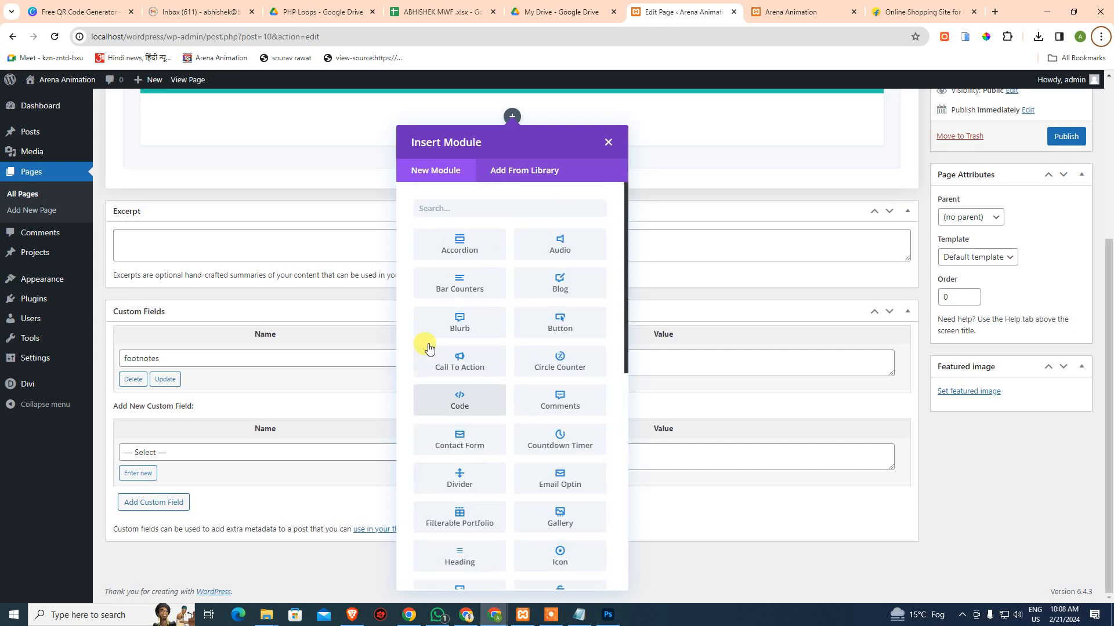
{"action": "key", "text": "alt+Tab"}
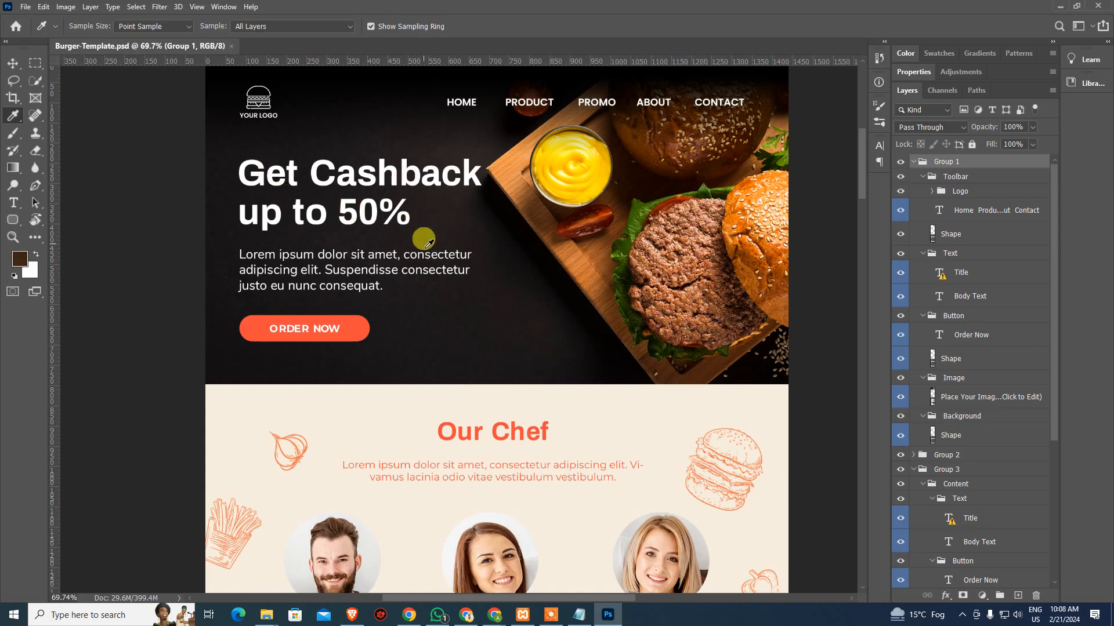
{"action": "key", "text": "alt+Tab"}
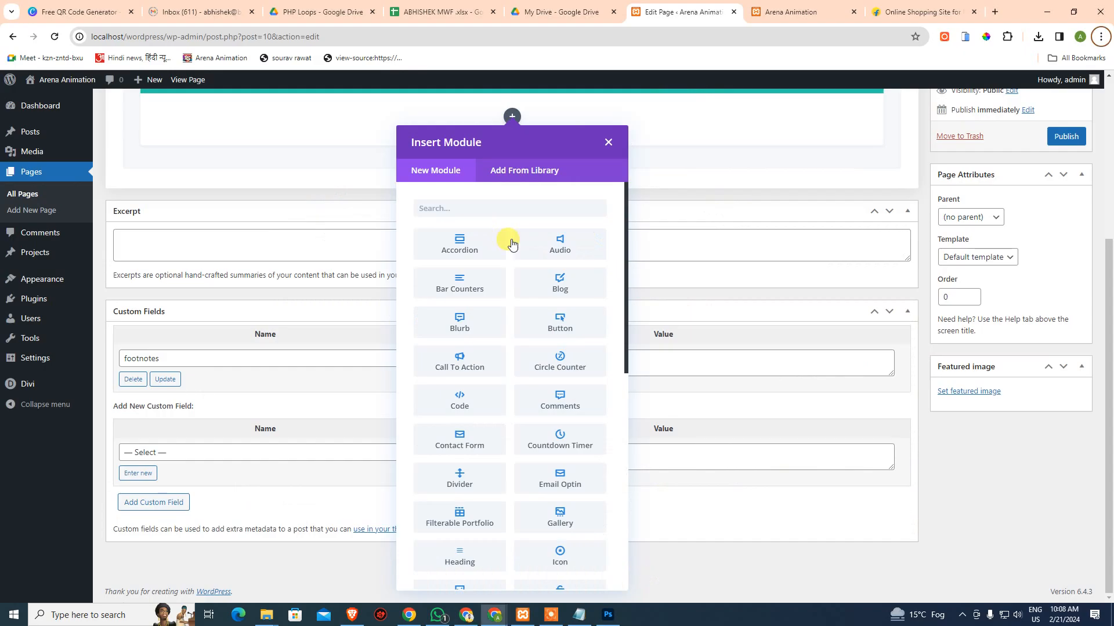
Search the module picker for 'text', then 'hea', then 'button'
{"action": "left_click", "coordinate": [485, 208]}
{"action": "type", "text": "text"}
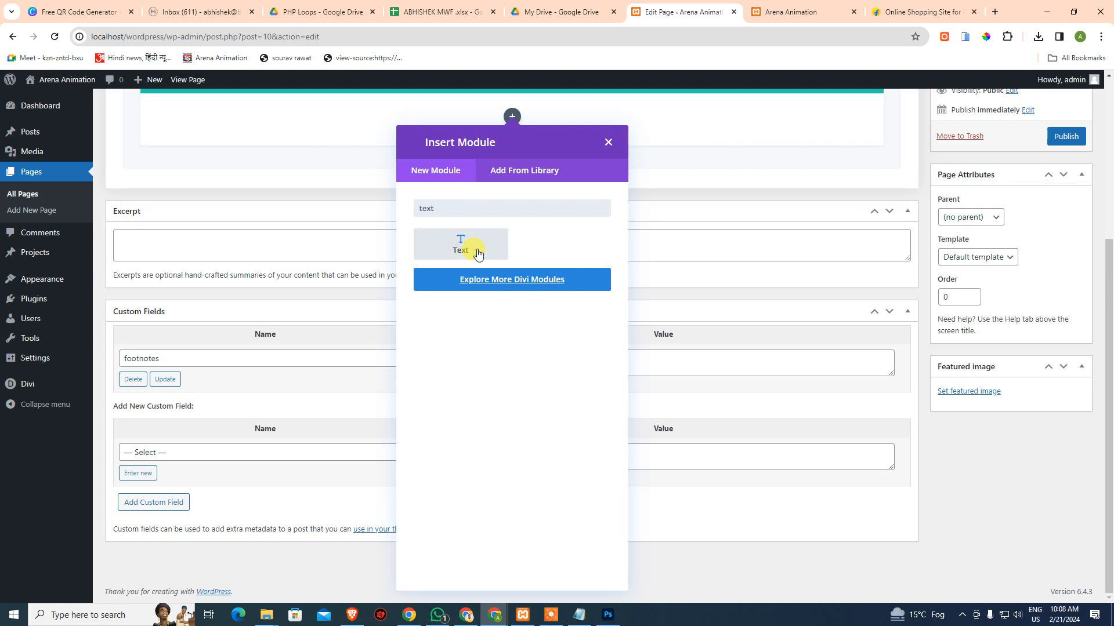
{"action": "left_click_drag", "start_coordinate": [522, 211], "coordinate": [370, 210]}
{"action": "type", "text": "head"}
{"action": "left_click_drag", "start_coordinate": [451, 215], "coordinate": [371, 215]}
{"action": "type", "text": "buttono"}
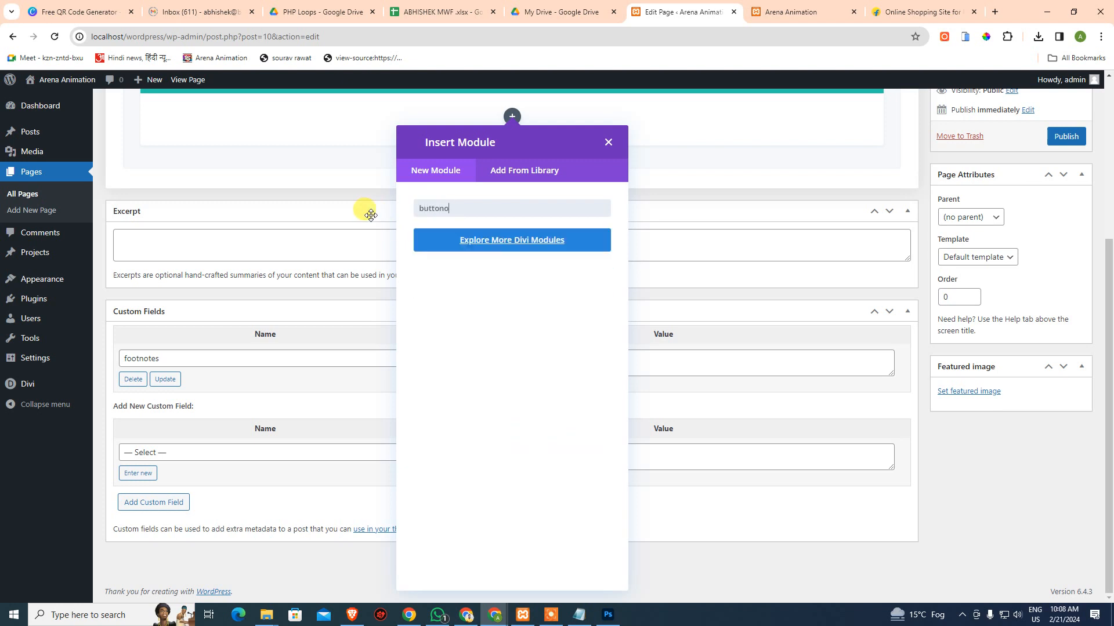
{"action": "type", "text": "="}
{"action": "key", "text": "BackSpace"}
{"action": "key", "text": "BackSpace"}
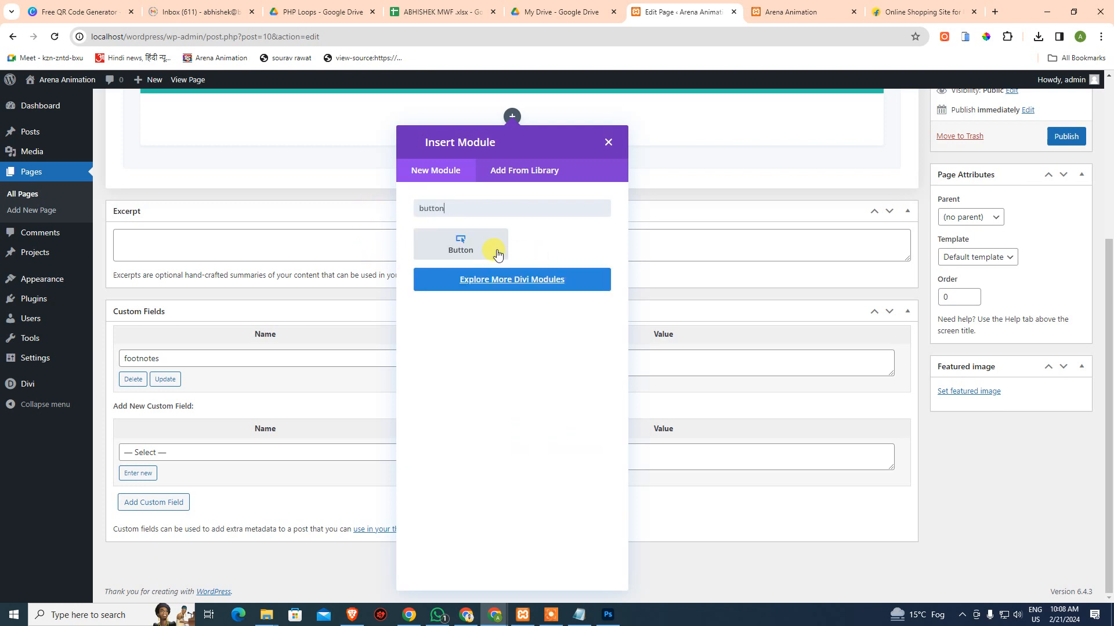
Recheck the Photoshop design, then close the module picker and scroll up to the empty row
{"action": "key", "text": "alt+Tab"}
{"action": "left_click", "coordinate": [347, 304]}
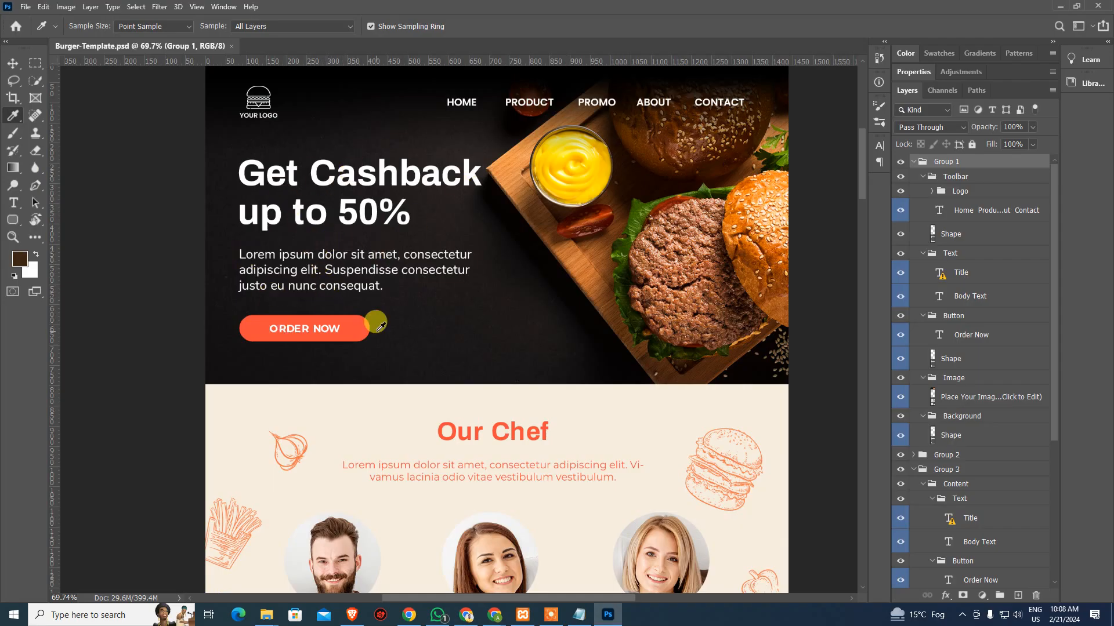
{"action": "key", "text": "alt+Tab"}
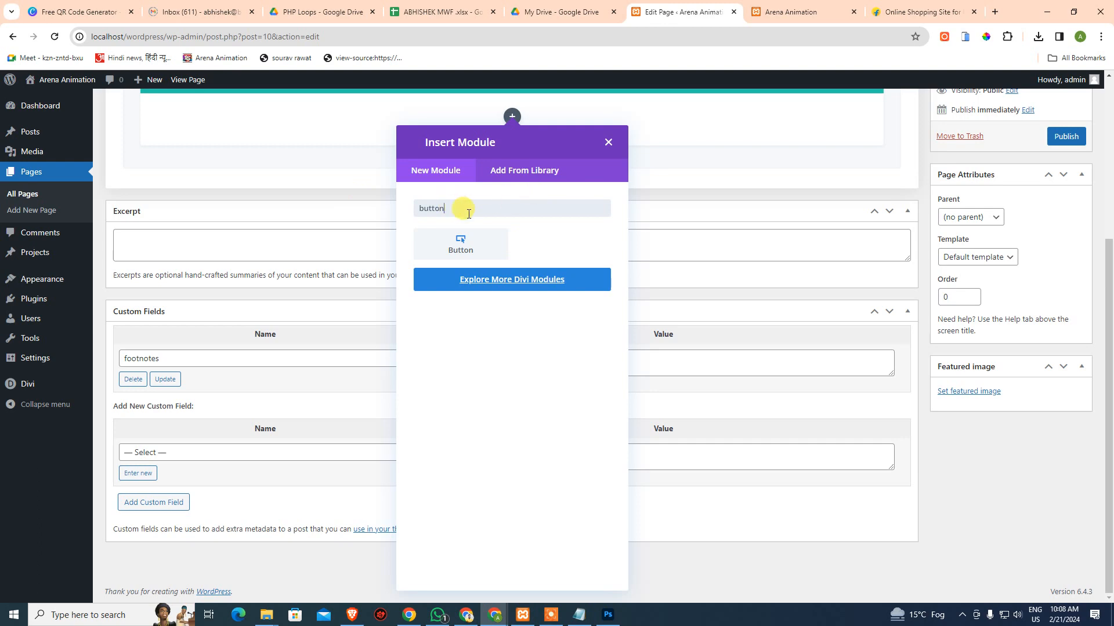
{"action": "key", "text": "Escape"}
{"action": "scroll", "coordinate": [552, 246], "scroll_direction": "up", "scroll_amount": 5}
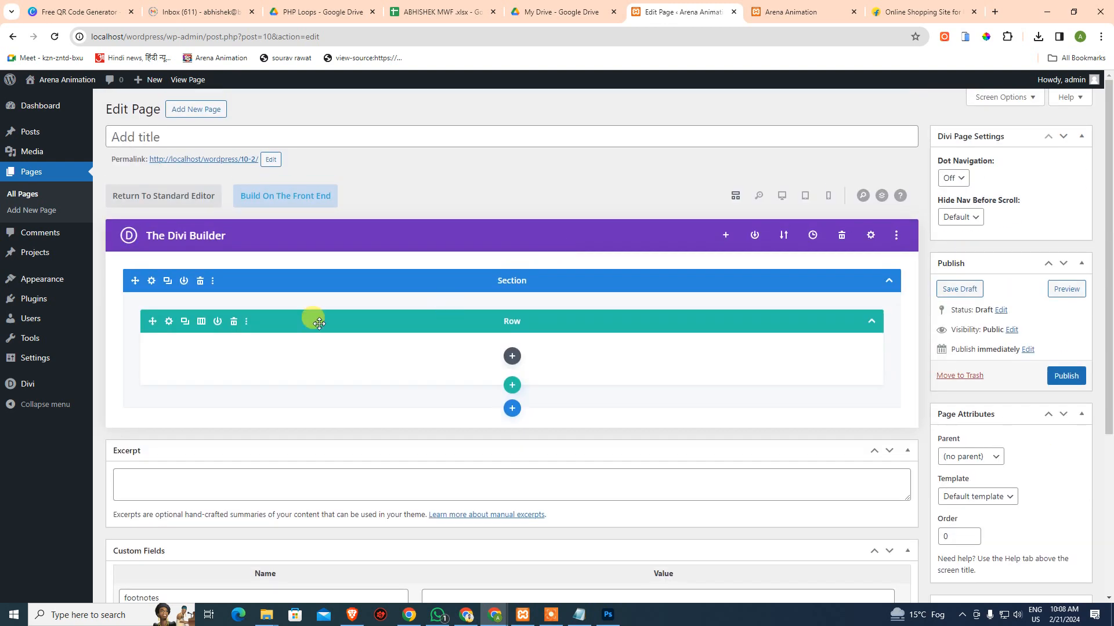
{"action": "key", "text": "alt+Tab"}
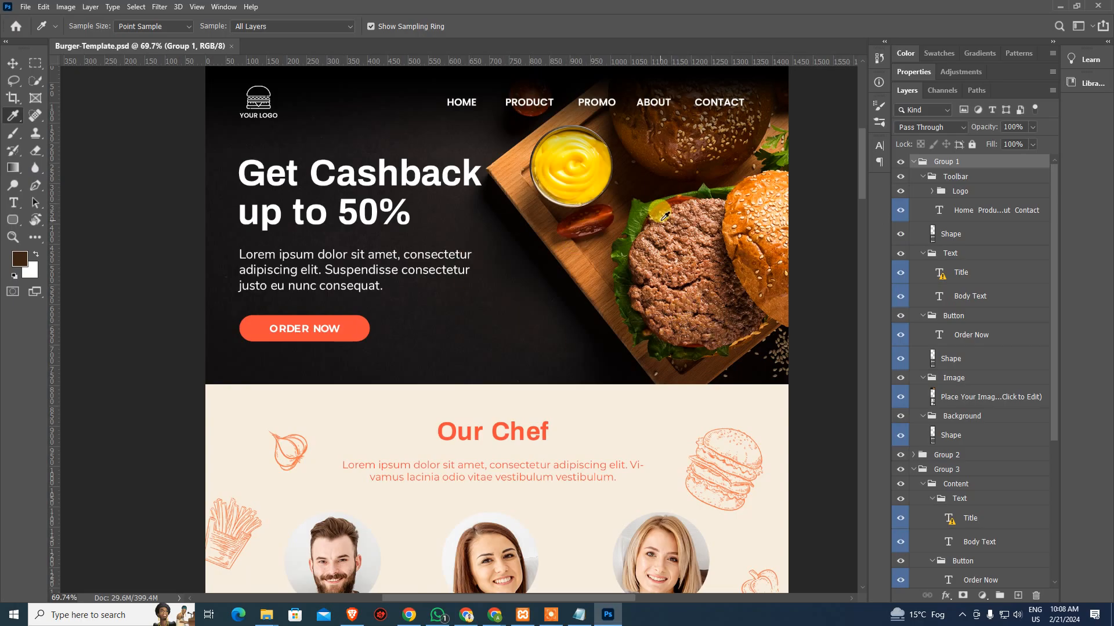
Select the 'Place Your Image Here' burger photo layer with the Move tool (V)
{"action": "key", "text": "v"}
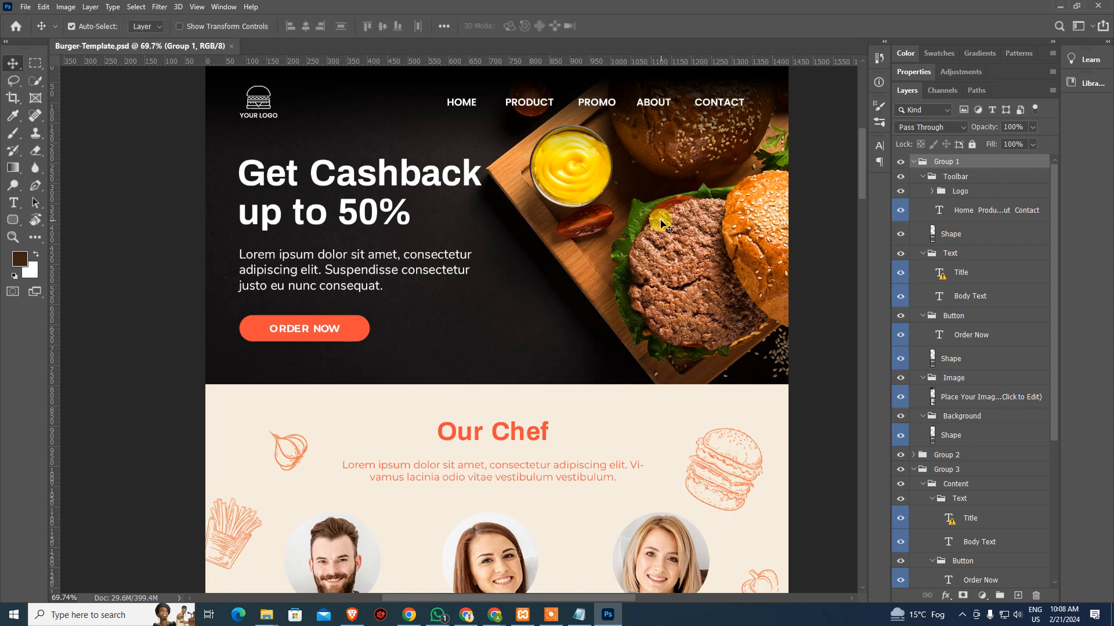
{"action": "left_click", "coordinate": [699, 299]}
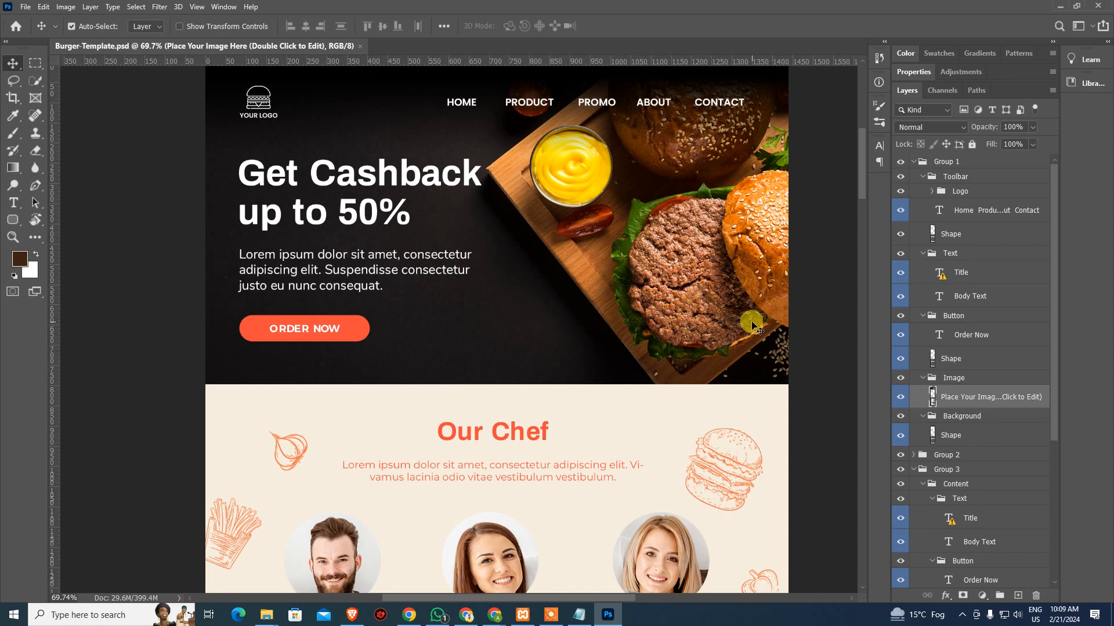
{"action": "key", "text": "alt+Tab"}
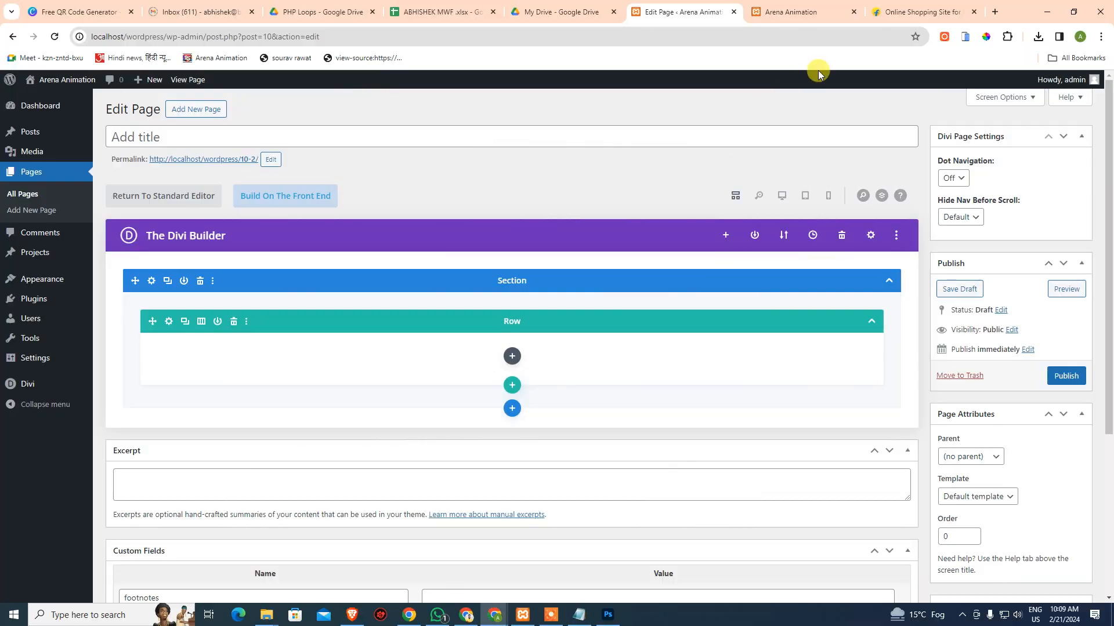
In a new tab, type 'photope' and go to the suggested photopea.com
{"action": "left_click", "coordinate": [993, 11]}
{"action": "type", "text": "p"}
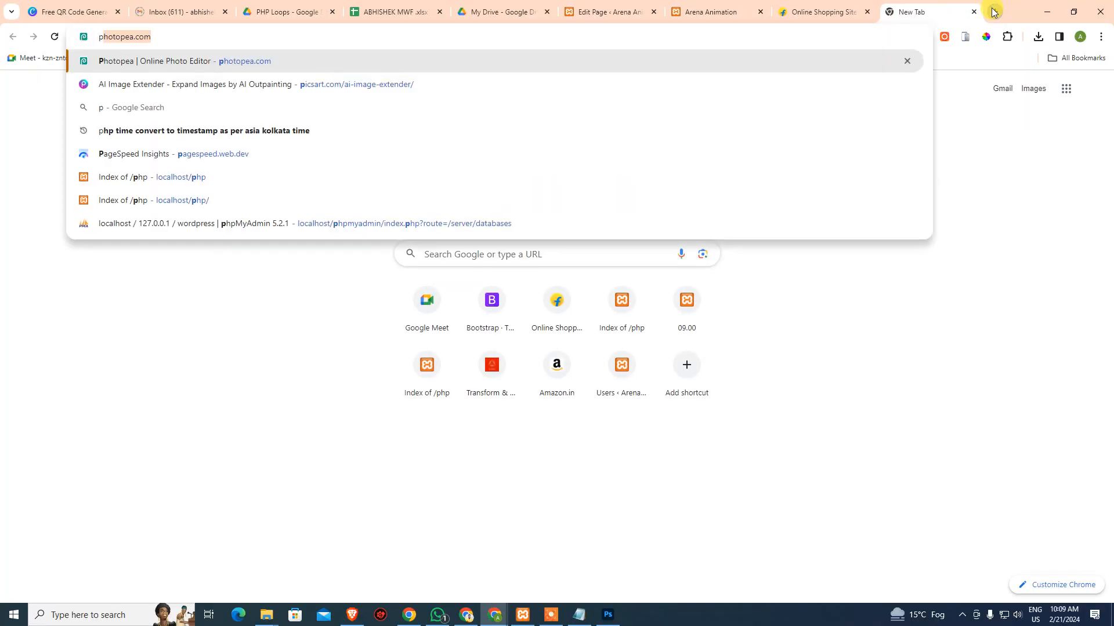
{"action": "type", "text": "hotope"}
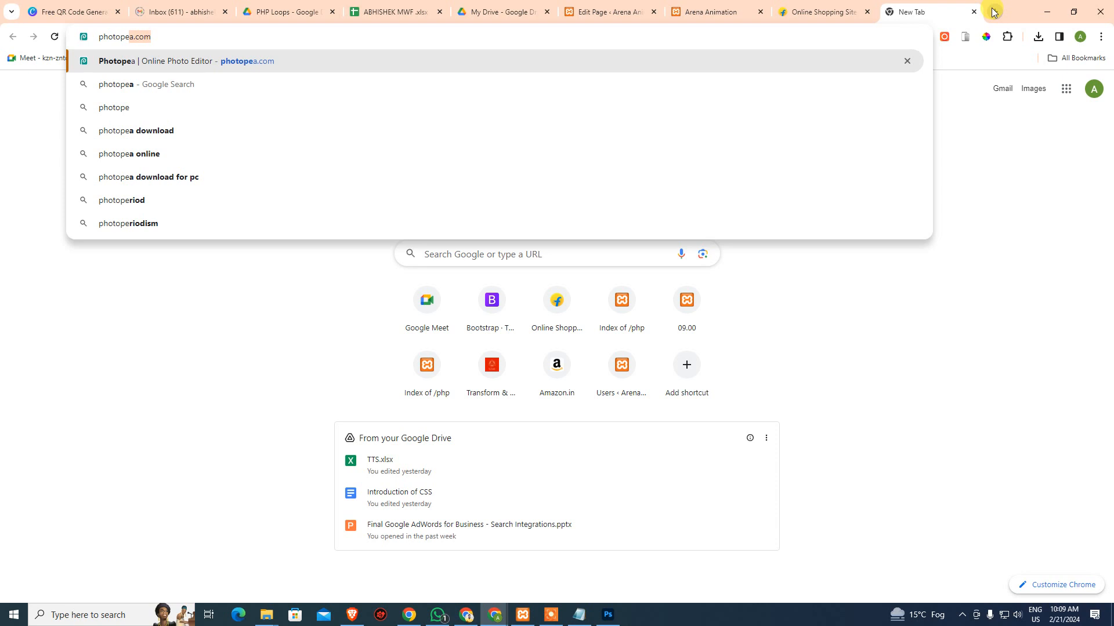
{"action": "key", "text": "Right"}
{"action": "key", "text": "Return"}
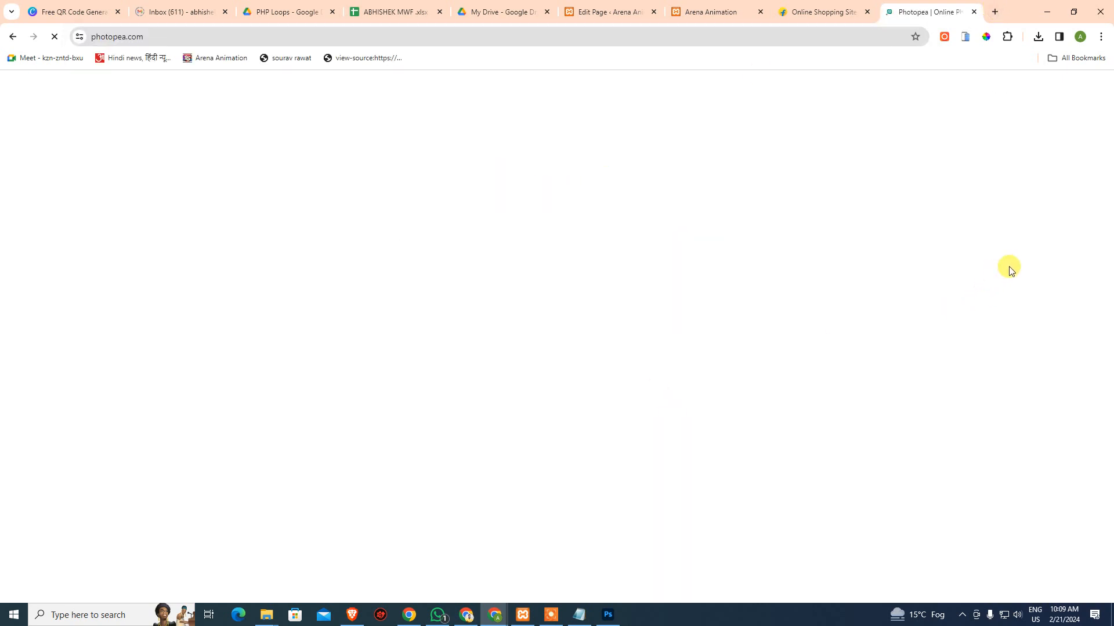
{"action": "left_click", "coordinate": [529, 36]}
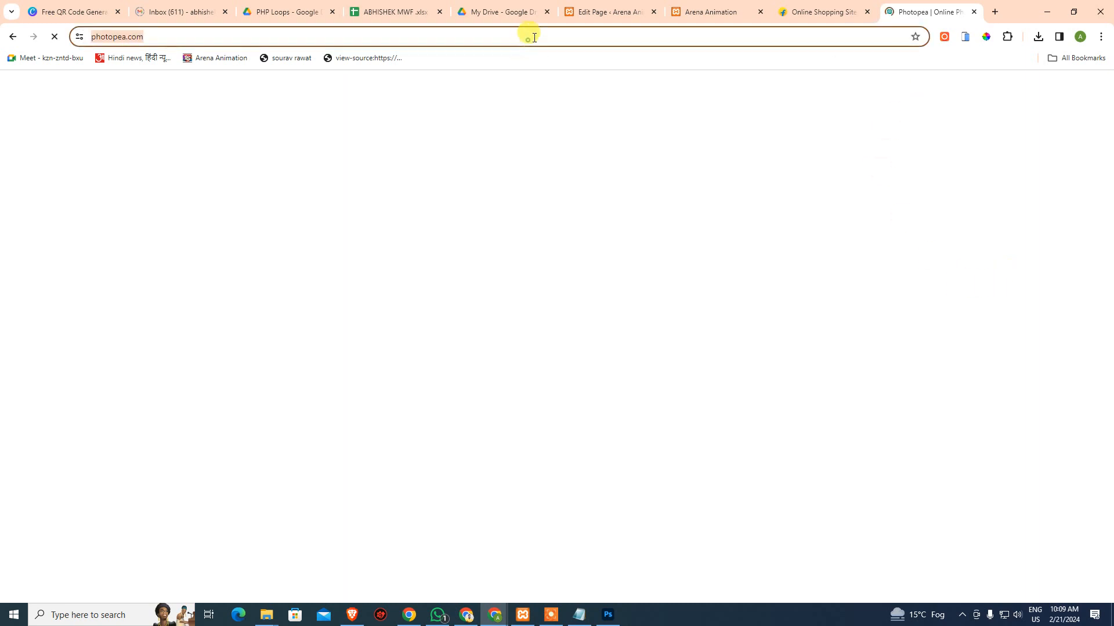
{"action": "key", "text": "alt+Tab"}
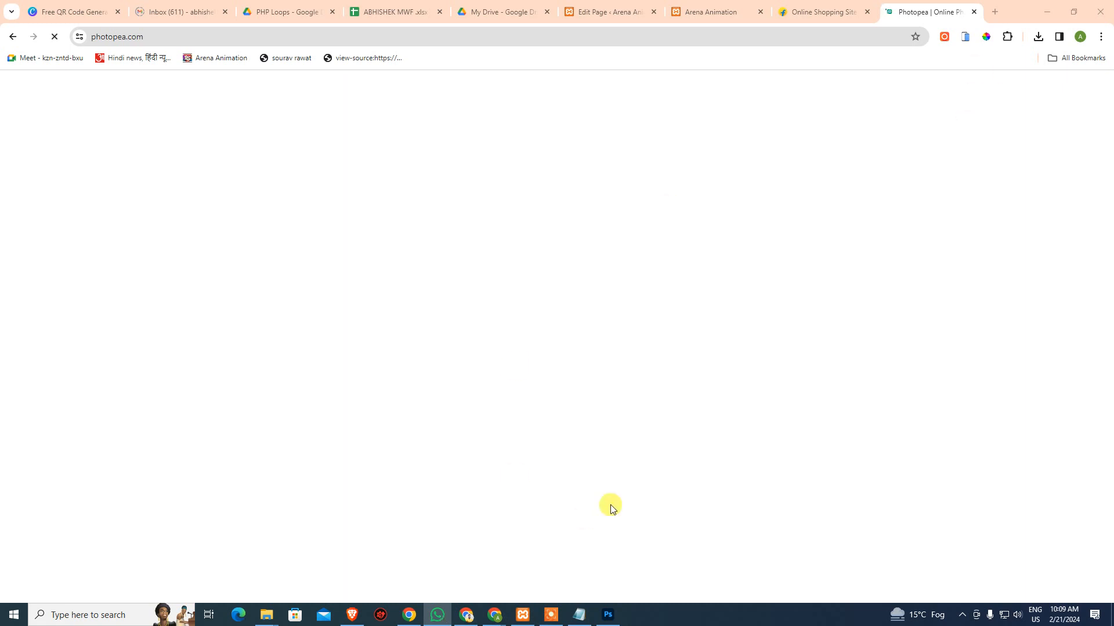
Test-move the burger photo and undo it, then toggle its layer visibility off and on
{"action": "left_click", "coordinate": [607, 614]}
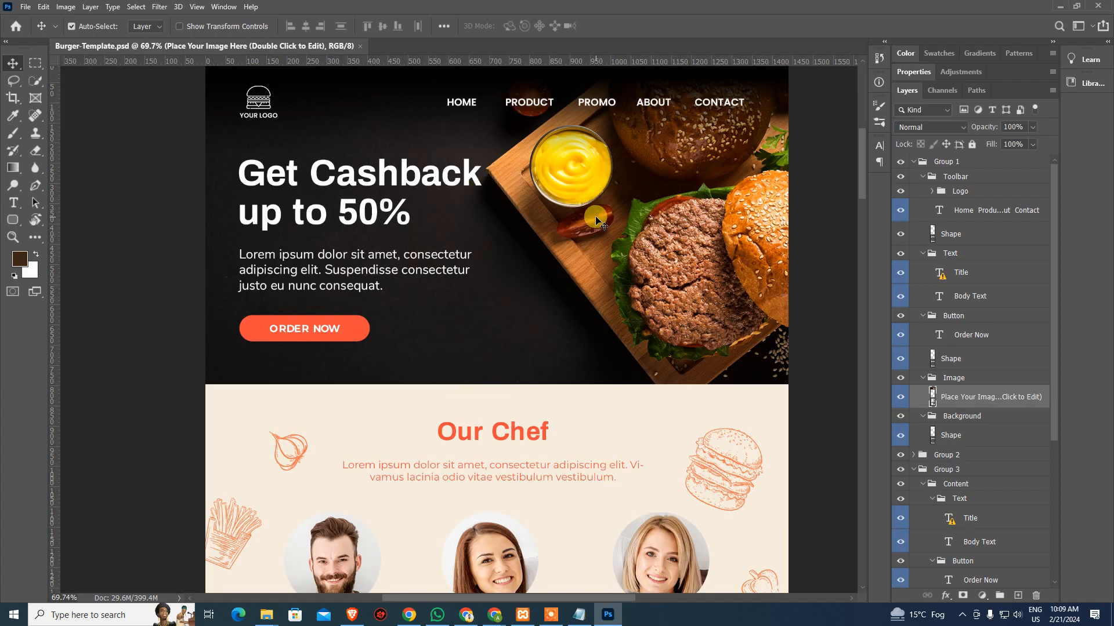
{"action": "left_click_drag", "start_coordinate": [559, 224], "coordinate": [558, 321]}
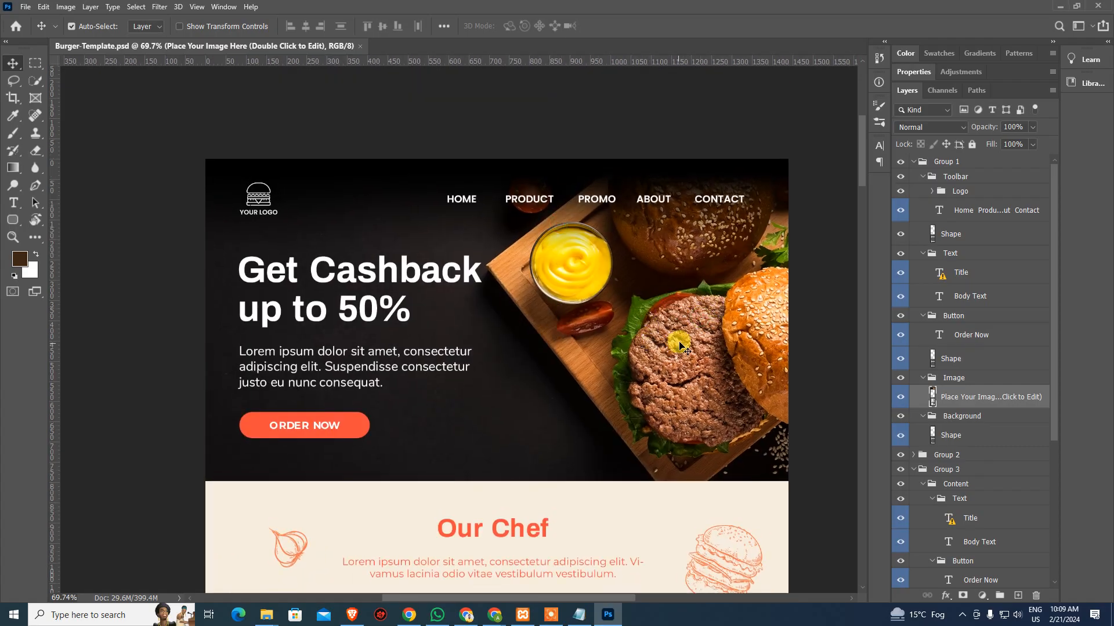
{"action": "left_click_drag", "start_coordinate": [679, 341], "coordinate": [730, 341]}
{"action": "key", "text": "ctrl+z"}
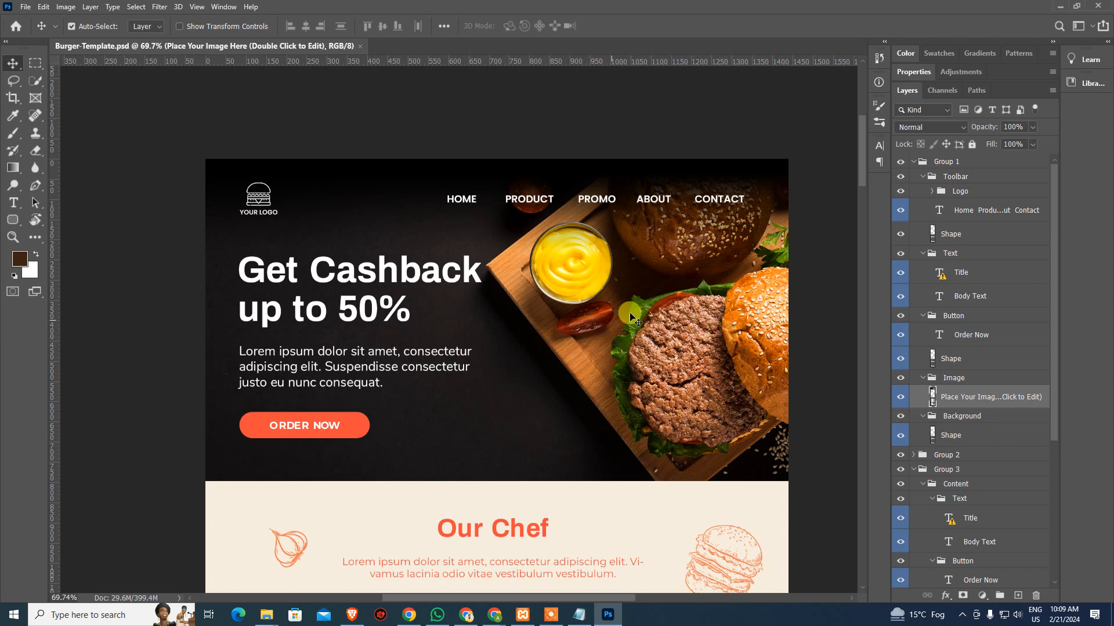
{"action": "left_click", "coordinate": [900, 396]}
{"action": "left_click", "coordinate": [900, 397]}
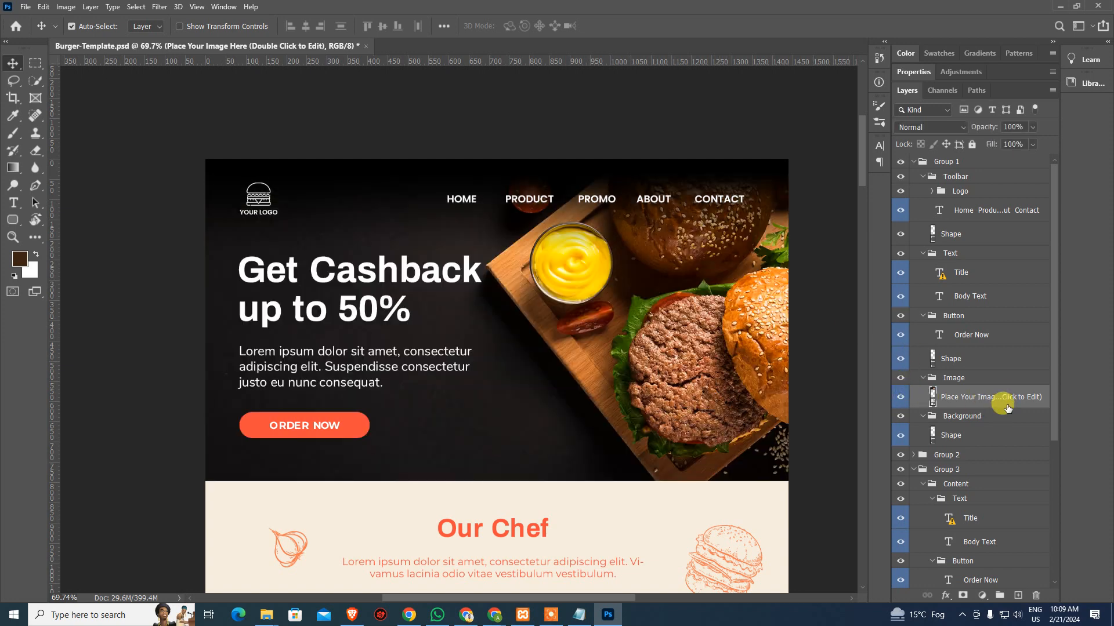
Duplicate the burger photo layer into a new document, then close Untitled-1 without saving
{"action": "right_click", "coordinate": [1007, 397]}
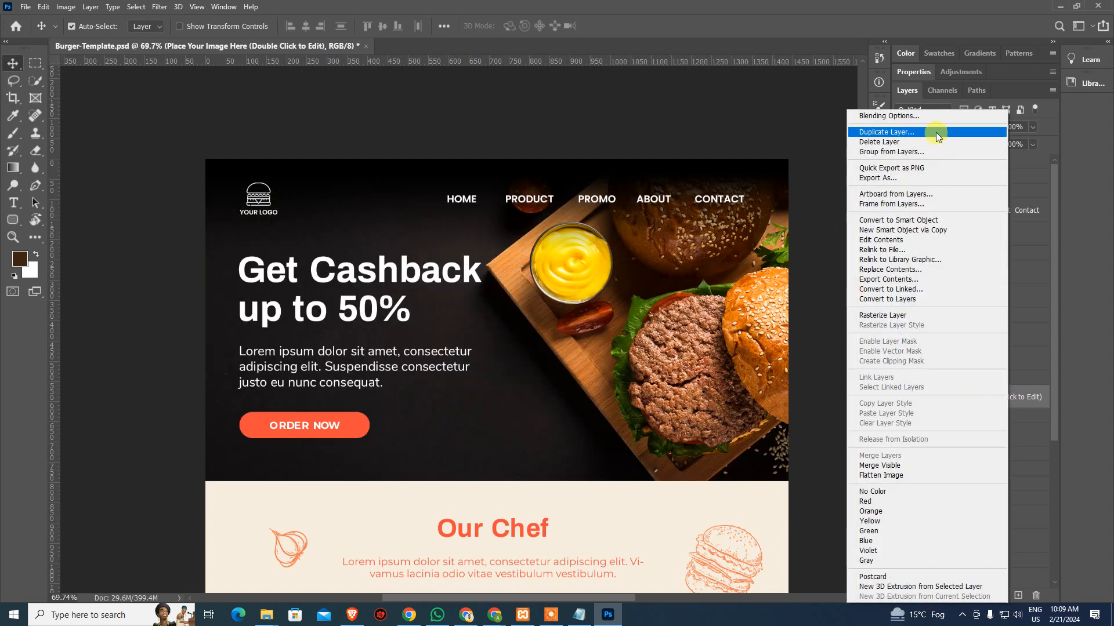
{"action": "left_click", "coordinate": [886, 133]}
{"action": "left_click", "coordinate": [534, 214]}
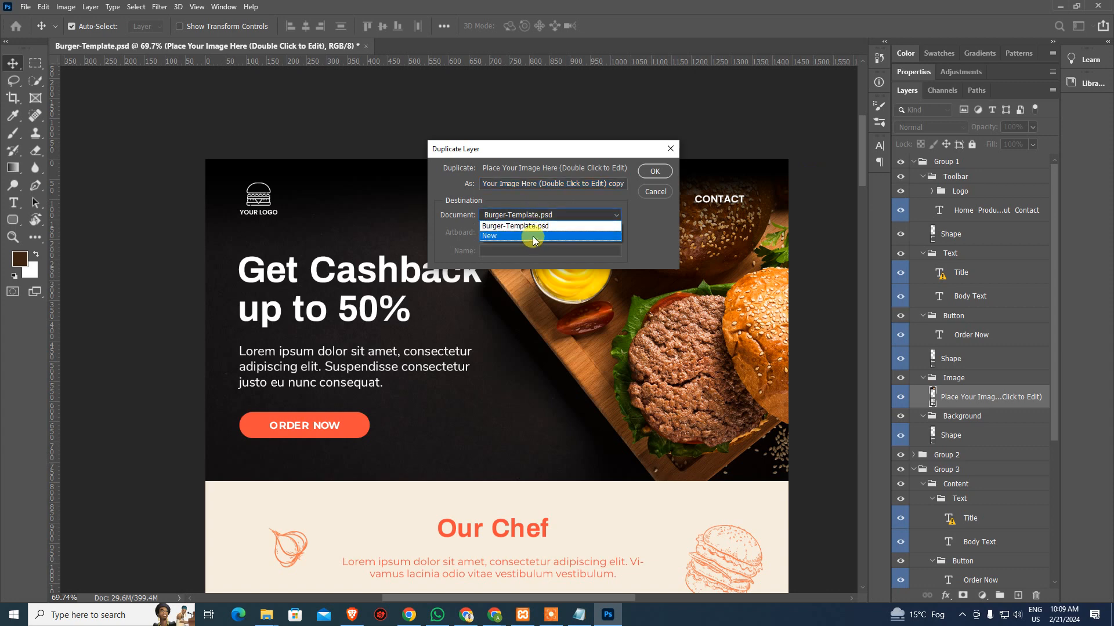
{"action": "left_click", "coordinate": [533, 237]}
{"action": "left_click", "coordinate": [659, 171]}
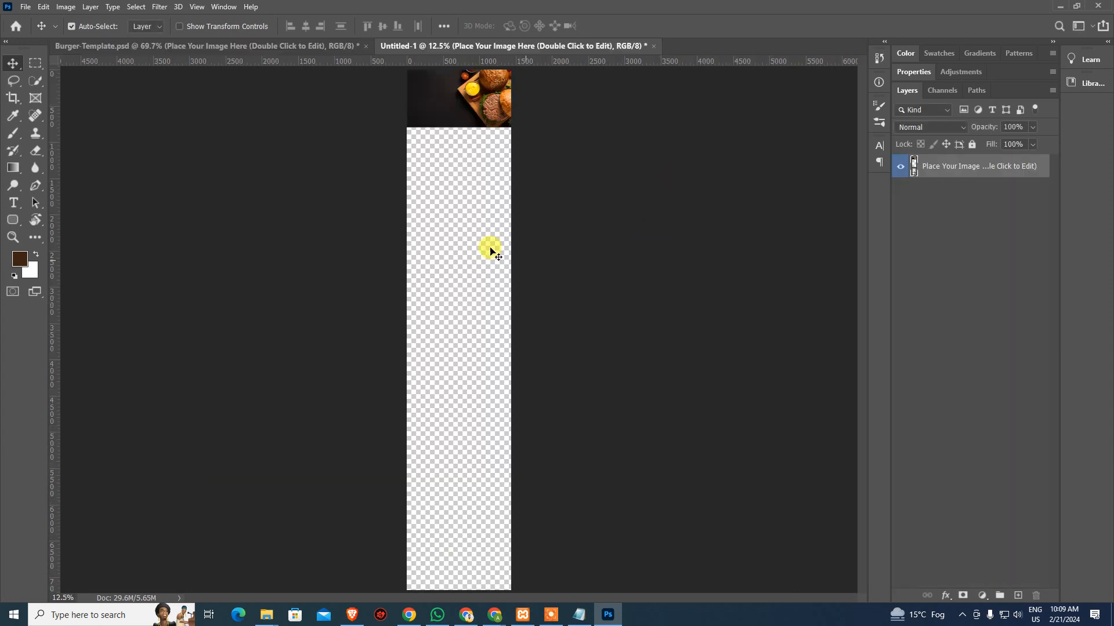
{"action": "key", "text": "ctrl+space"}
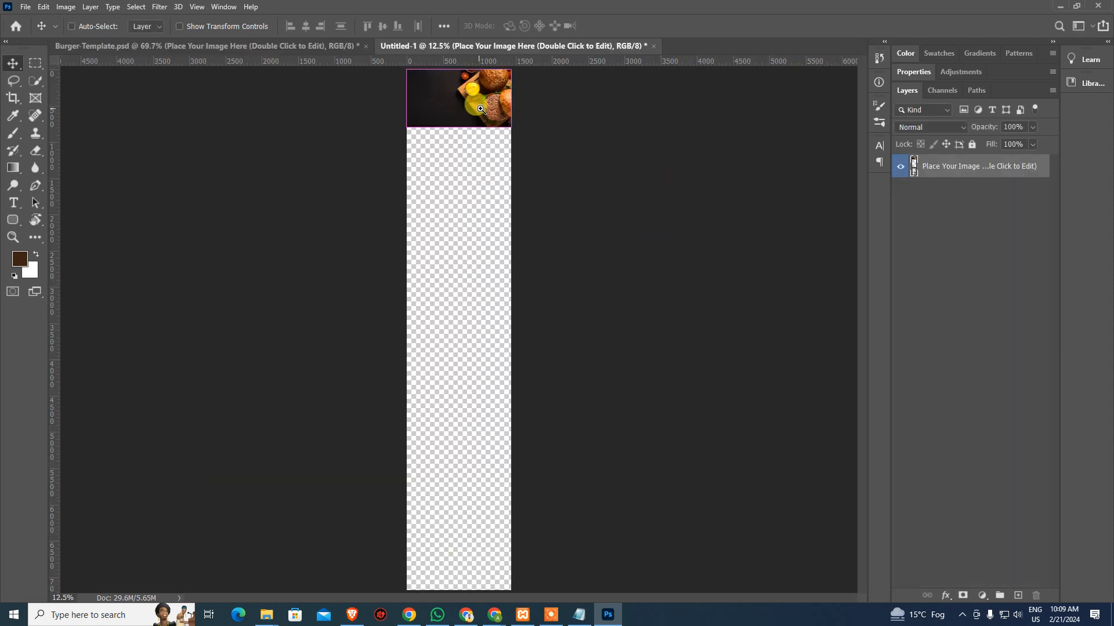
{"action": "key", "text": "ctrl+w"}
{"action": "left_click", "coordinate": [557, 228]}
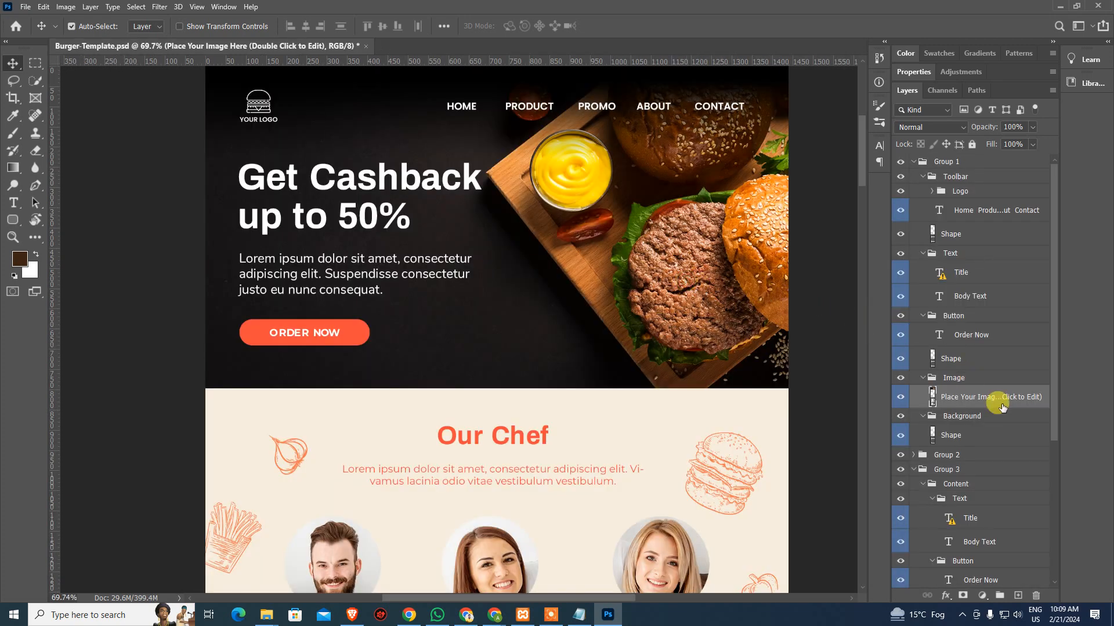
Export the burger photo layer via Export As as a 1440×797 JPG without metadata
{"action": "right_click", "coordinate": [1003, 406]}
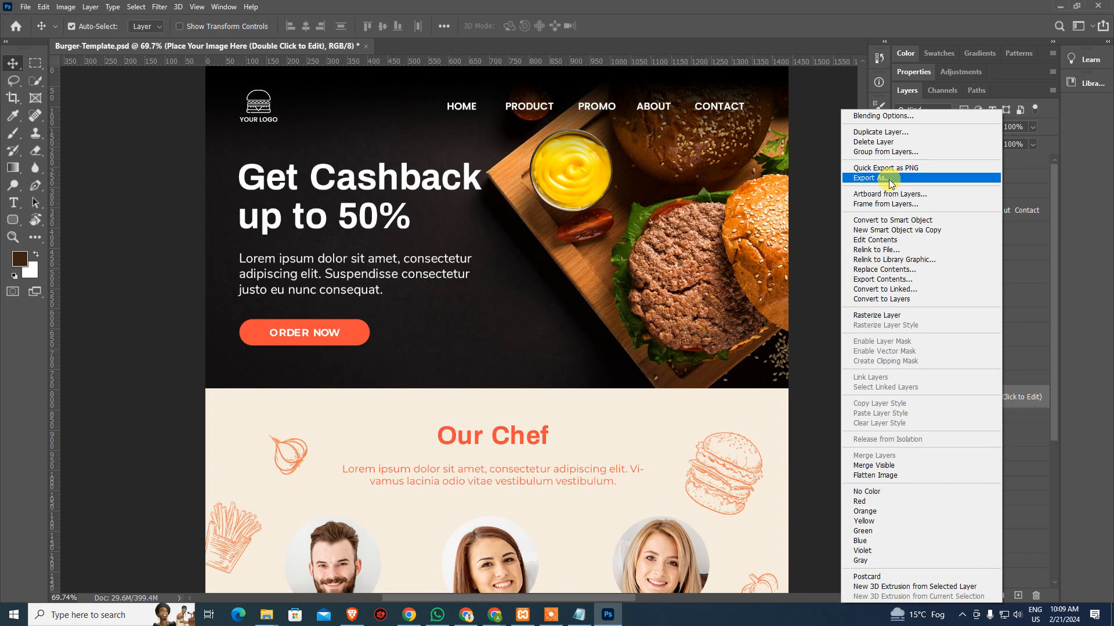
{"action": "left_click", "coordinate": [890, 178]}
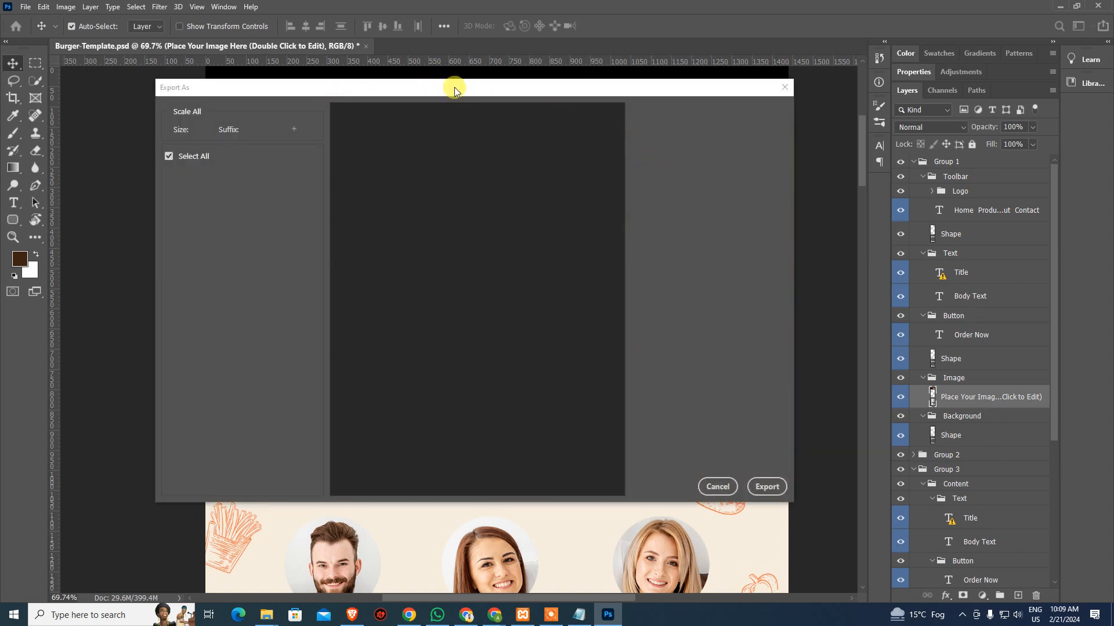
{"action": "left_click_drag", "start_coordinate": [454, 87], "coordinate": [480, 89]}
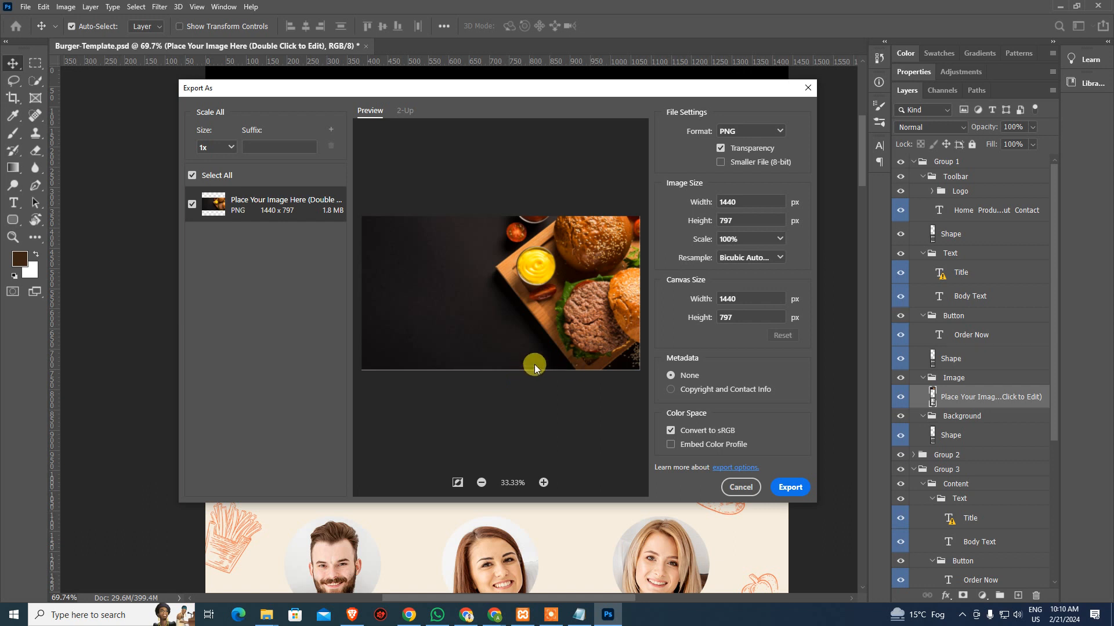
{"action": "left_click", "coordinate": [762, 131]}
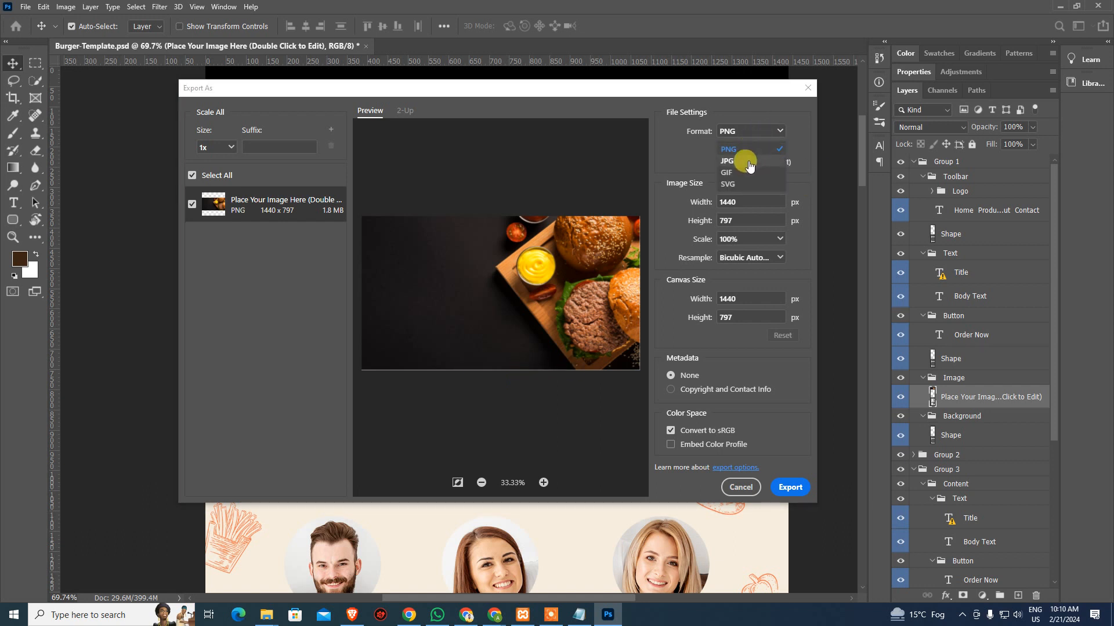
{"action": "left_click", "coordinate": [740, 153]}
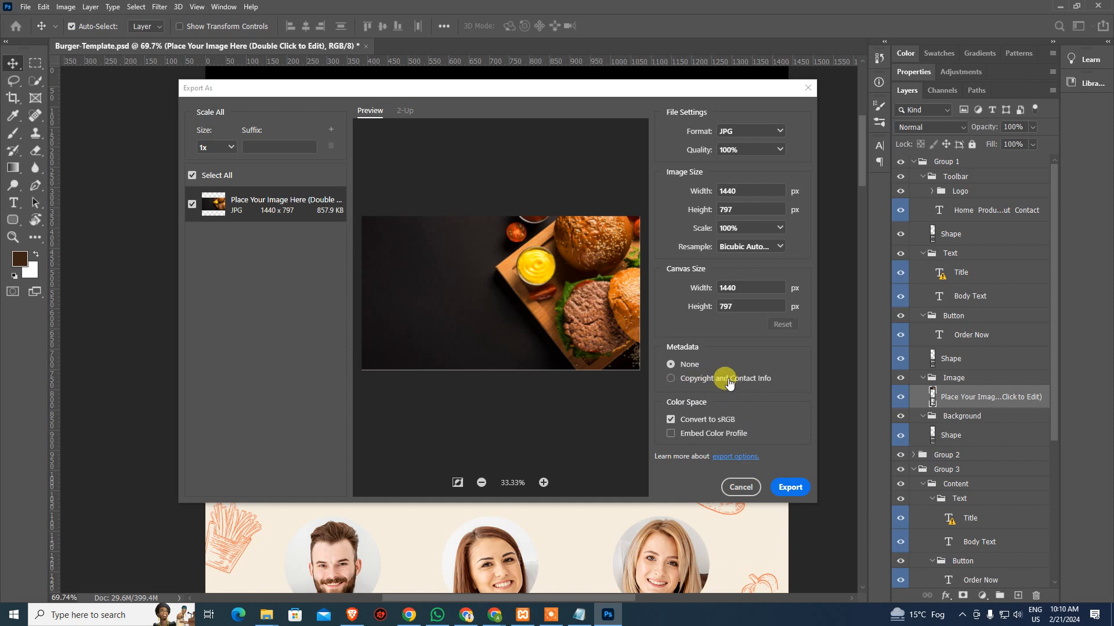
{"action": "left_click", "coordinate": [673, 365]}
{"action": "left_click", "coordinate": [792, 488]}
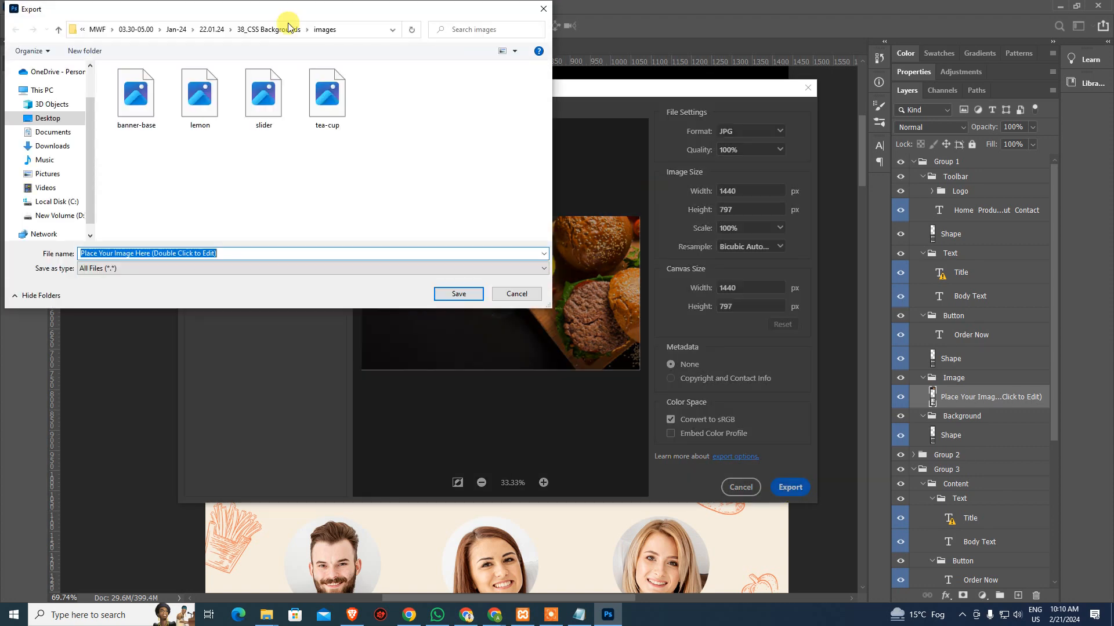
Browse to the Desktop's MWF > 09.00-10.30 folder as the export location
{"action": "left_click_drag", "start_coordinate": [91, 132], "coordinate": [93, 81]}
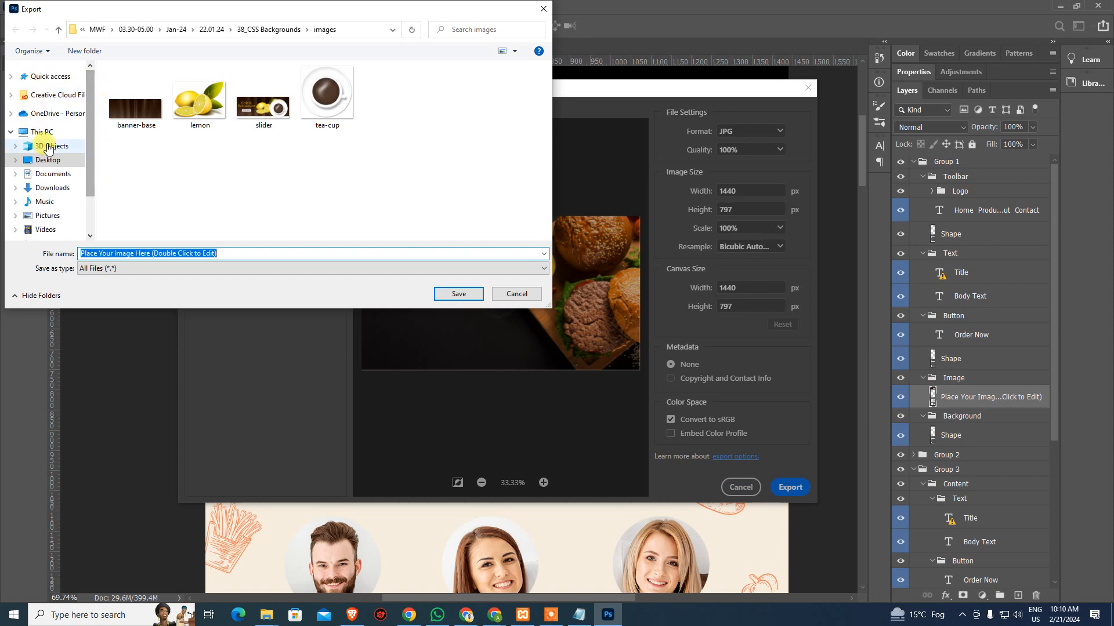
{"action": "left_click", "coordinate": [48, 160]}
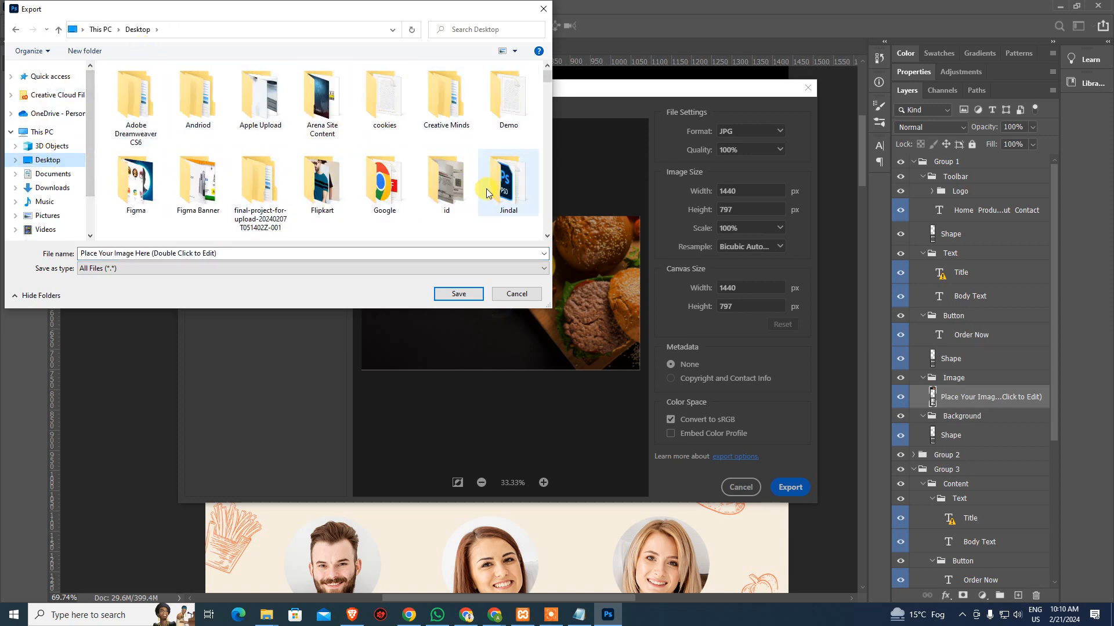
{"action": "scroll", "coordinate": [490, 187], "scroll_direction": "down", "scroll_amount": 1}
{"action": "scroll", "coordinate": [301, 185], "scroll_direction": "up", "scroll_amount": 1}
{"action": "left_click", "coordinate": [325, 180]}
{"action": "scroll", "coordinate": [329, 177], "scroll_direction": "down", "scroll_amount": 3}
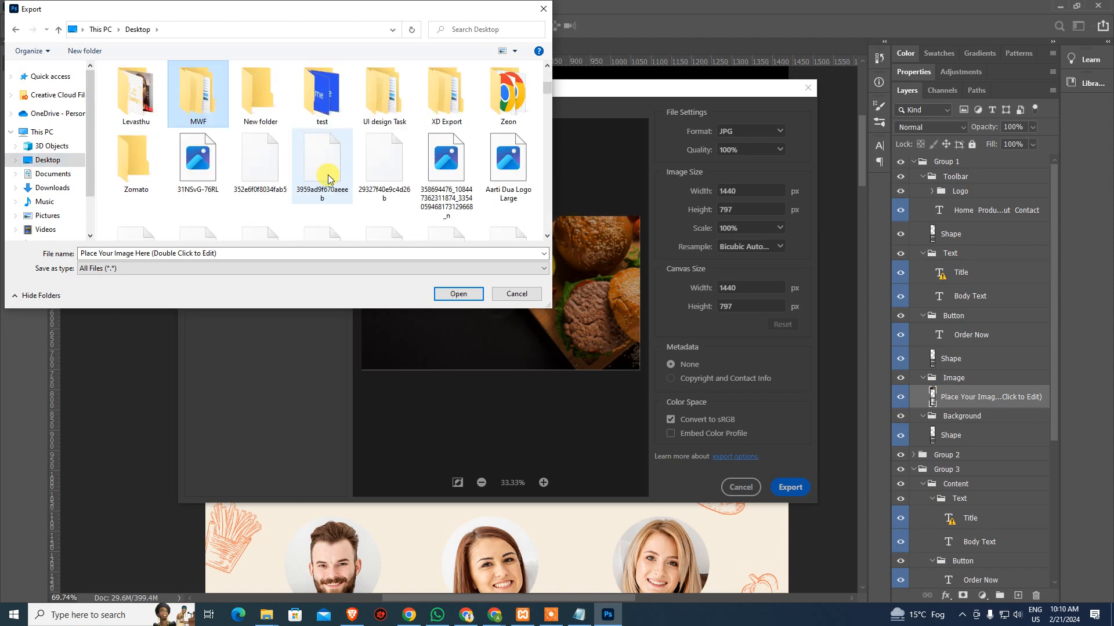
{"action": "key", "text": "Return"}
{"action": "key", "text": "Down"}
{"action": "key", "text": "Down"}
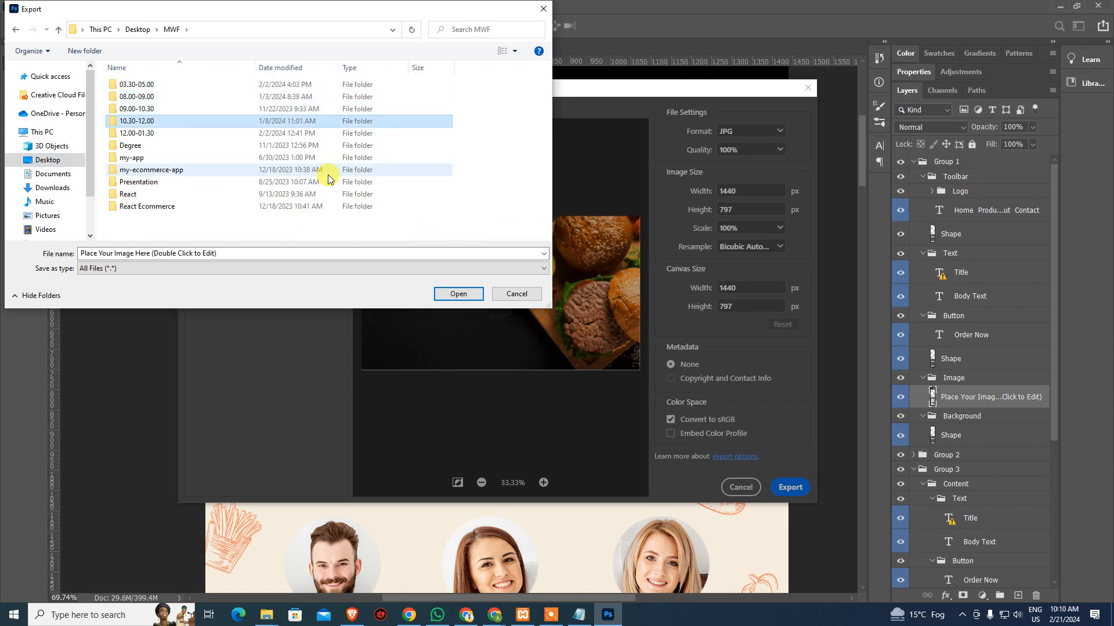
{"action": "key", "text": "Up"}
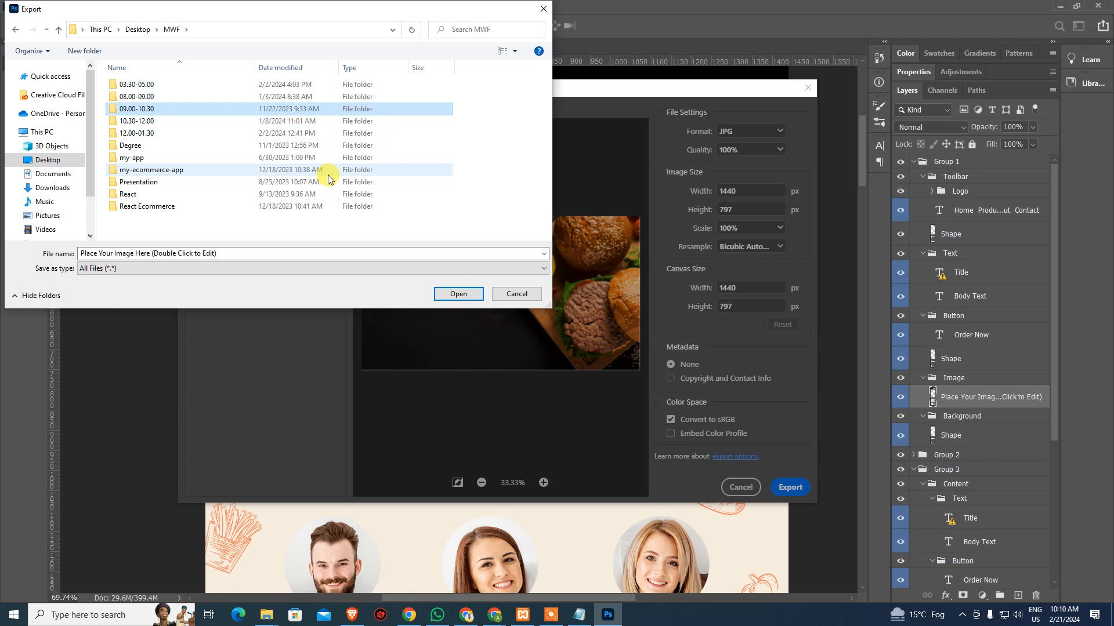
{"action": "key", "text": "Return"}
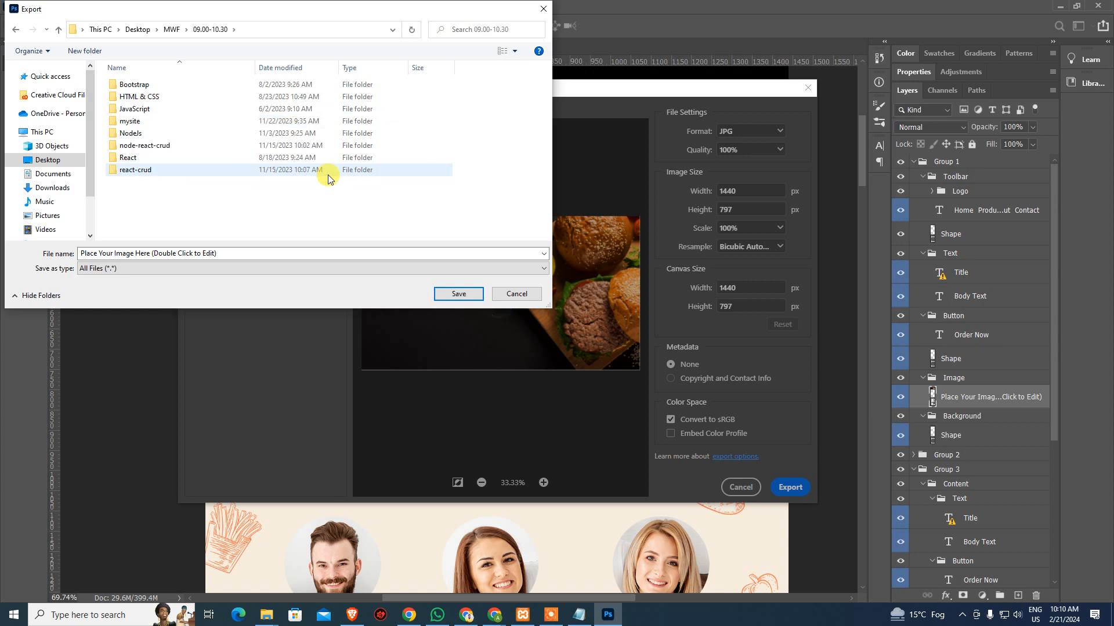
Create a wordpress folder with an images subfolder and save the file as header-base
{"action": "key", "text": "ctrl+shift+n"}
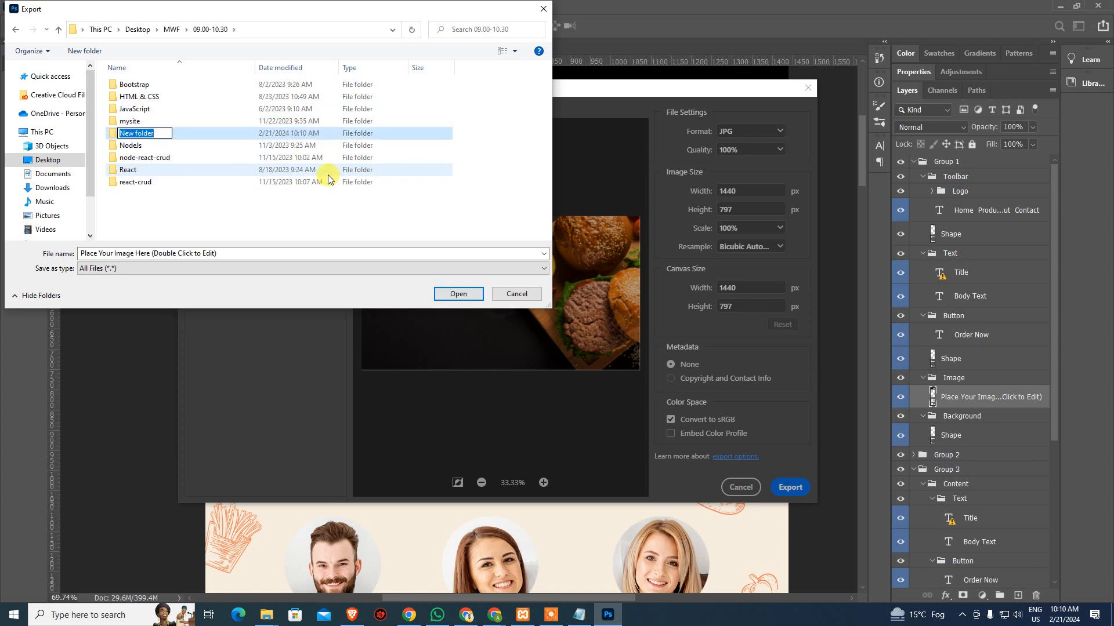
{"action": "type", "text": "w"}
{"action": "key", "text": "Return"}
{"action": "key", "text": "Return"}
{"action": "key", "text": "ctrl+shift+n"}
{"action": "type", "text": "images"}
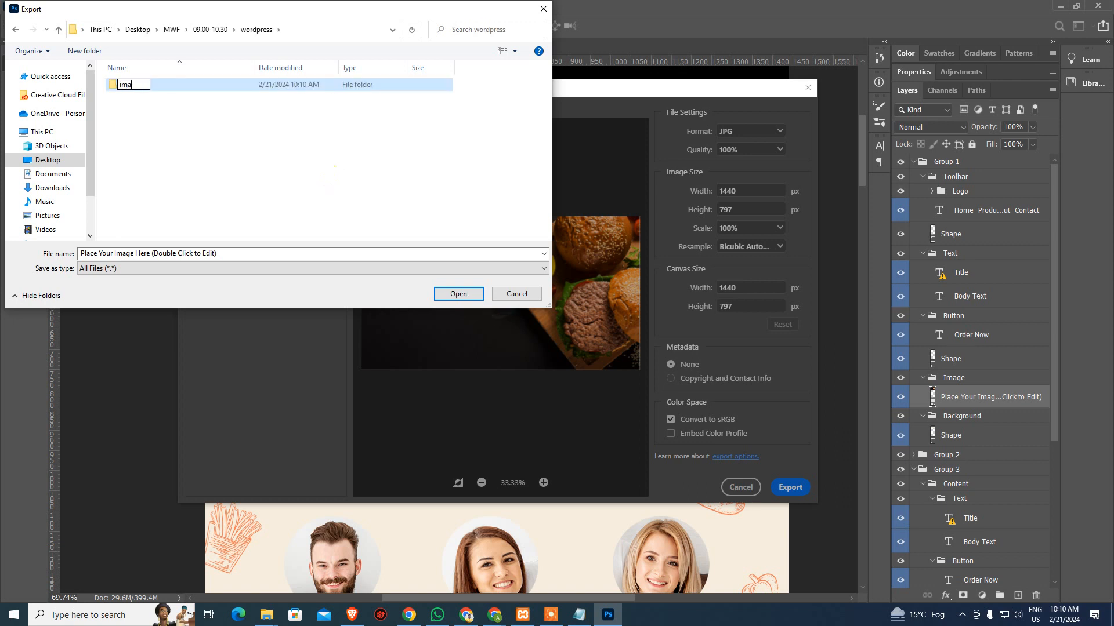
{"action": "key", "text": "Return"}
{"action": "key", "text": "Return"}
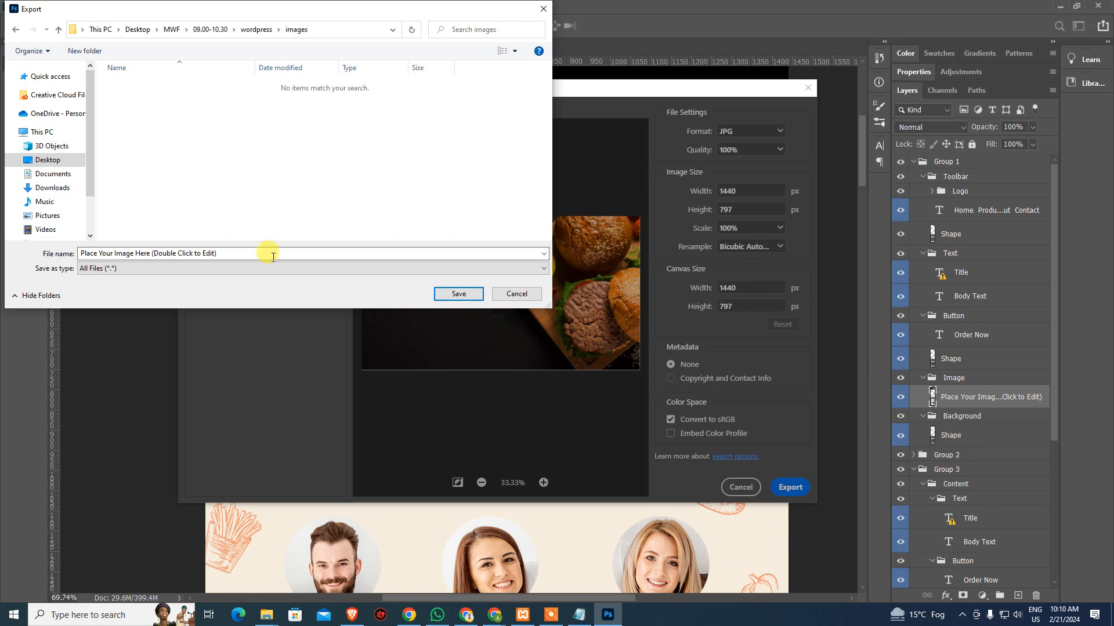
{"action": "left_click", "coordinate": [273, 257]}
{"action": "type", "text": "header"}
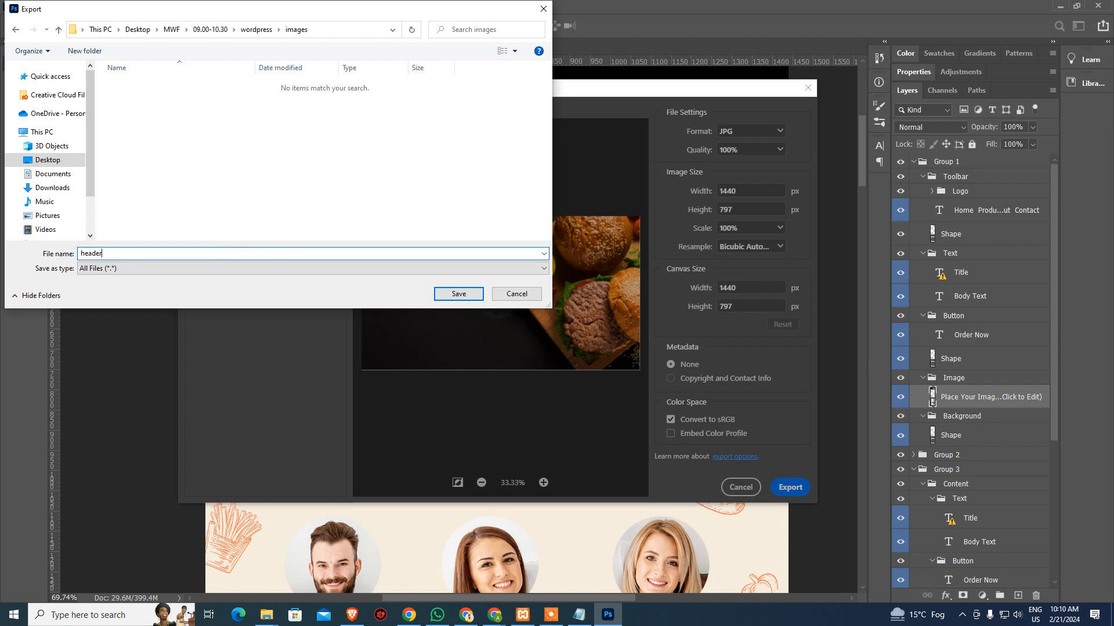
{"action": "type", "text": "-base"}
{"action": "key", "text": "Return"}
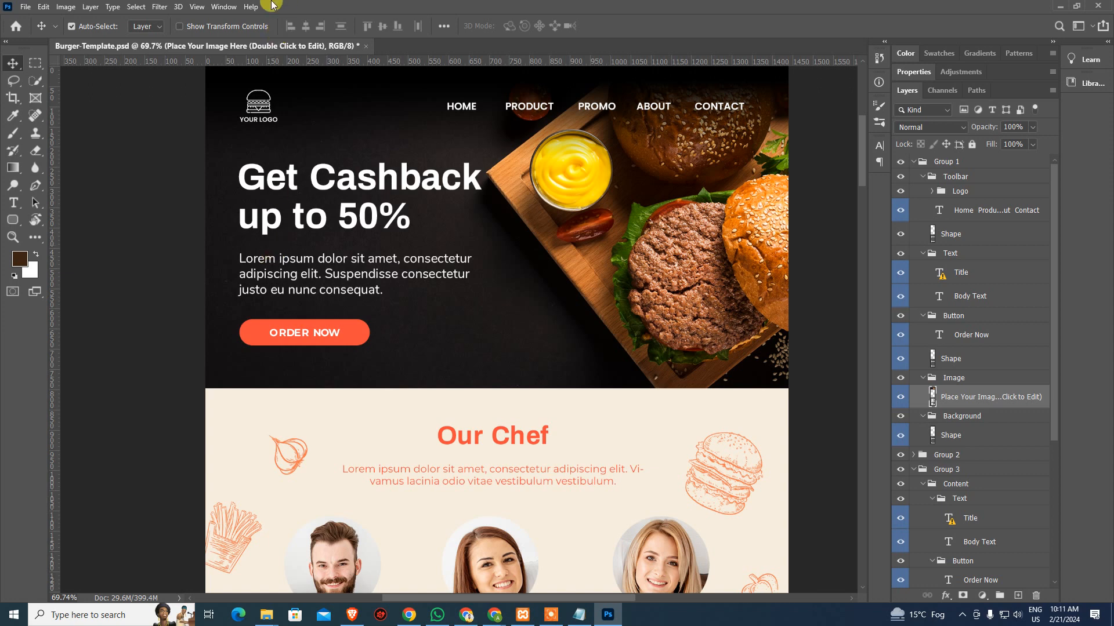
Copy the Burger-Template folder path from Photoshop's Save As dialog, then cancel saving
{"action": "key", "text": "alt+Tab"}
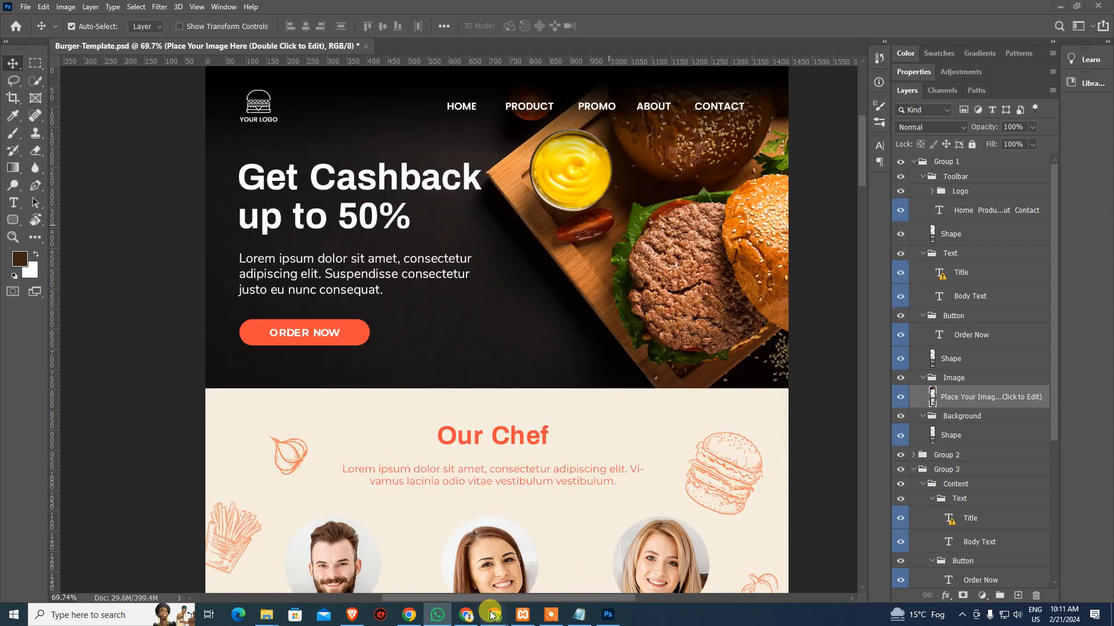
{"action": "mouse_move", "coordinate": [492, 615]}
{"action": "left_click", "coordinate": [439, 572]}
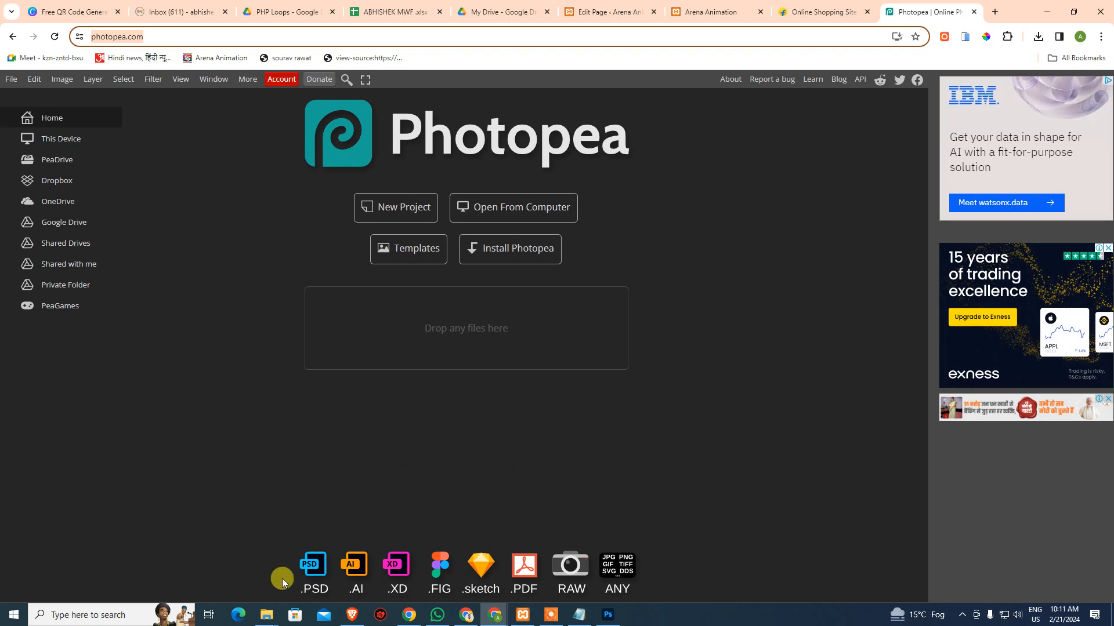
{"action": "left_click", "coordinate": [608, 616]}
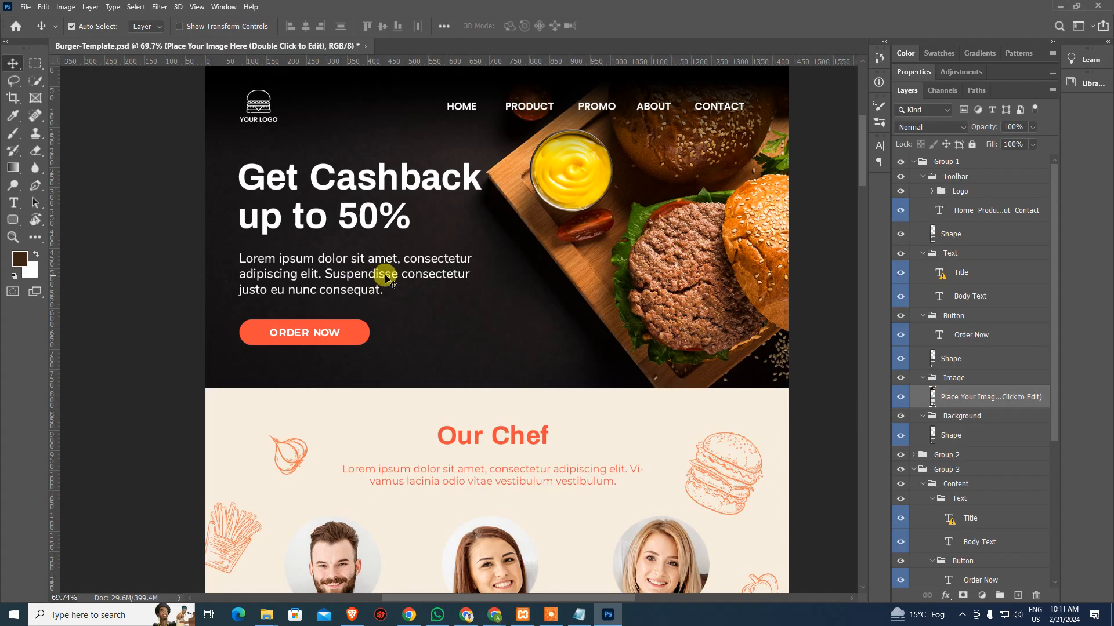
{"action": "key", "text": "ctrl+shift+s"}
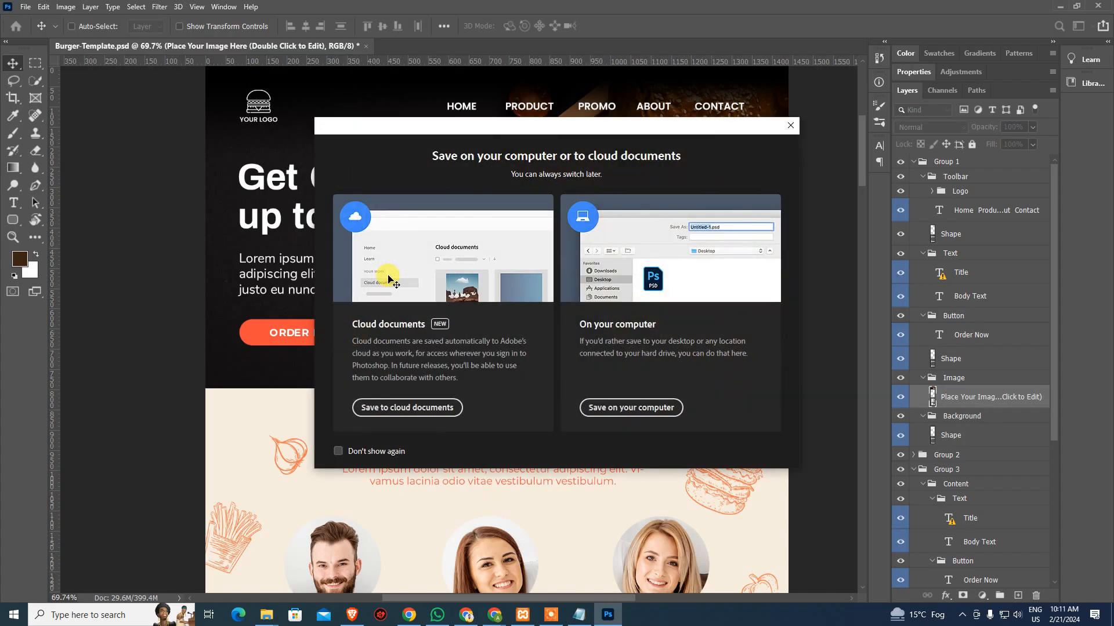
{"action": "left_click", "coordinate": [610, 409]}
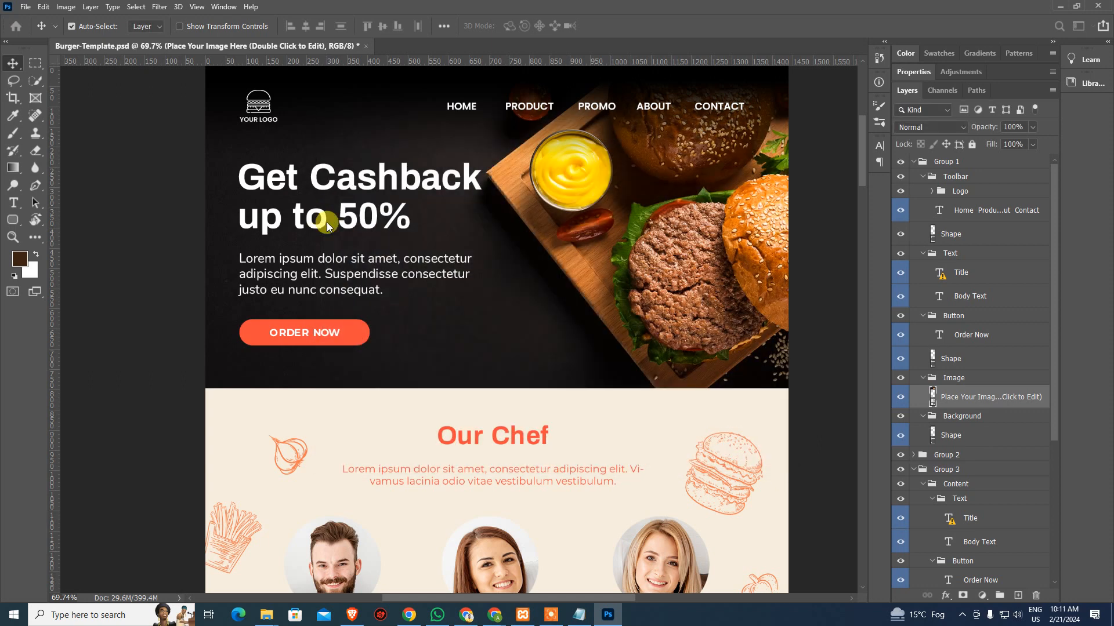
{"action": "left_click", "coordinate": [166, 100]}
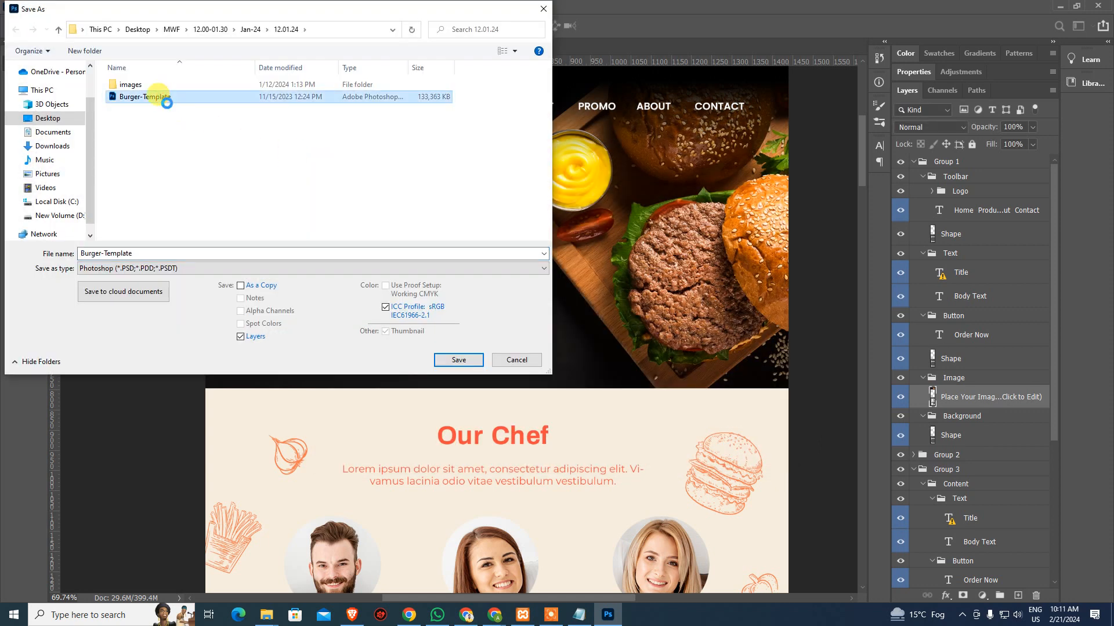
{"action": "right_click", "coordinate": [167, 103]}
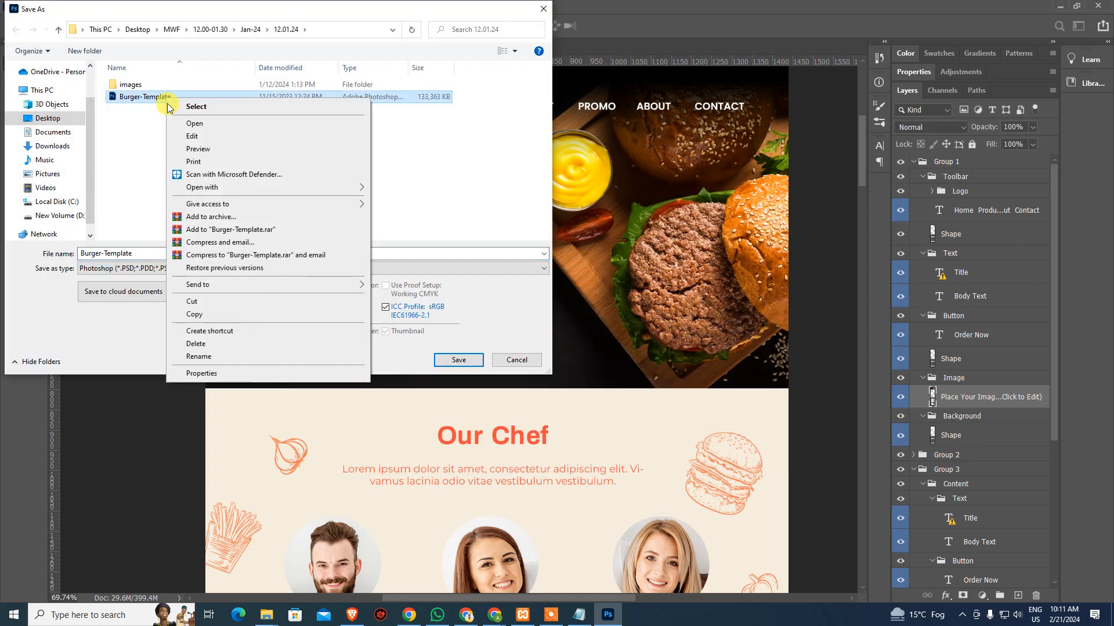
{"action": "left_click", "coordinate": [124, 129]}
{"action": "left_click", "coordinate": [328, 27]}
{"action": "key", "text": "Escape"}
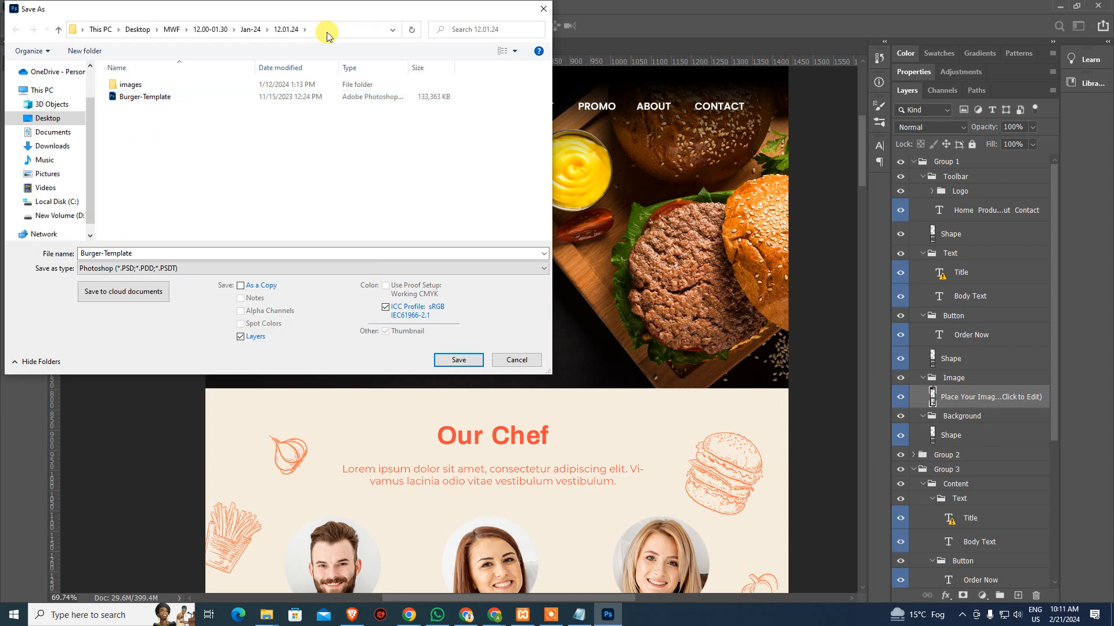
{"action": "left_click", "coordinate": [507, 361]}
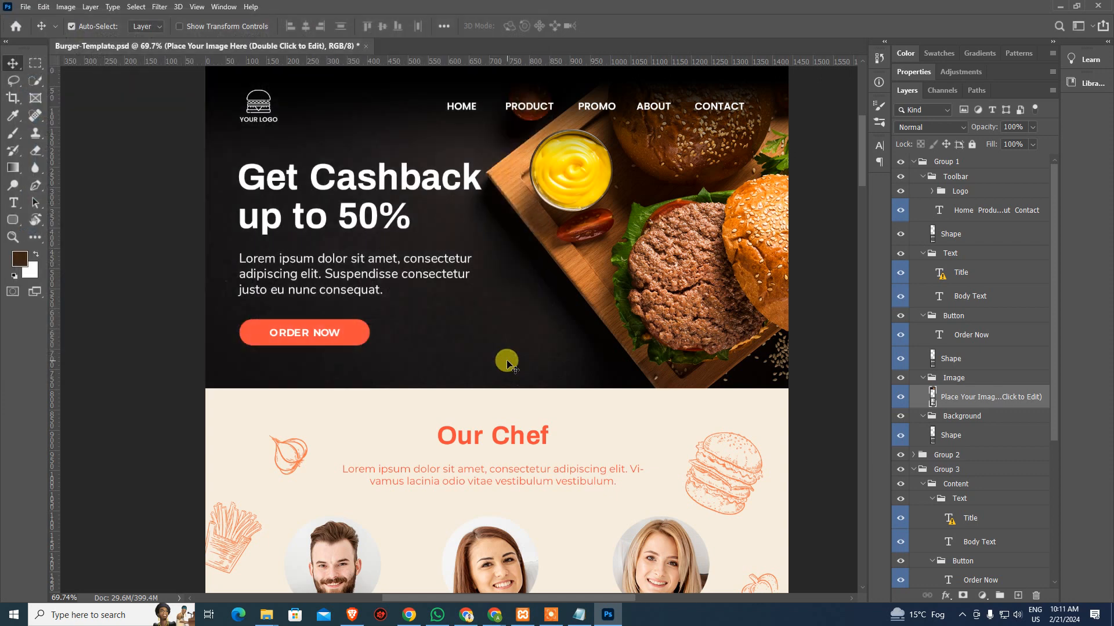
Paste that path into the Windows Run box to open the 12.01.24 folder
{"action": "key", "text": "super+r"}
{"action": "key", "text": "ctrl+v"}
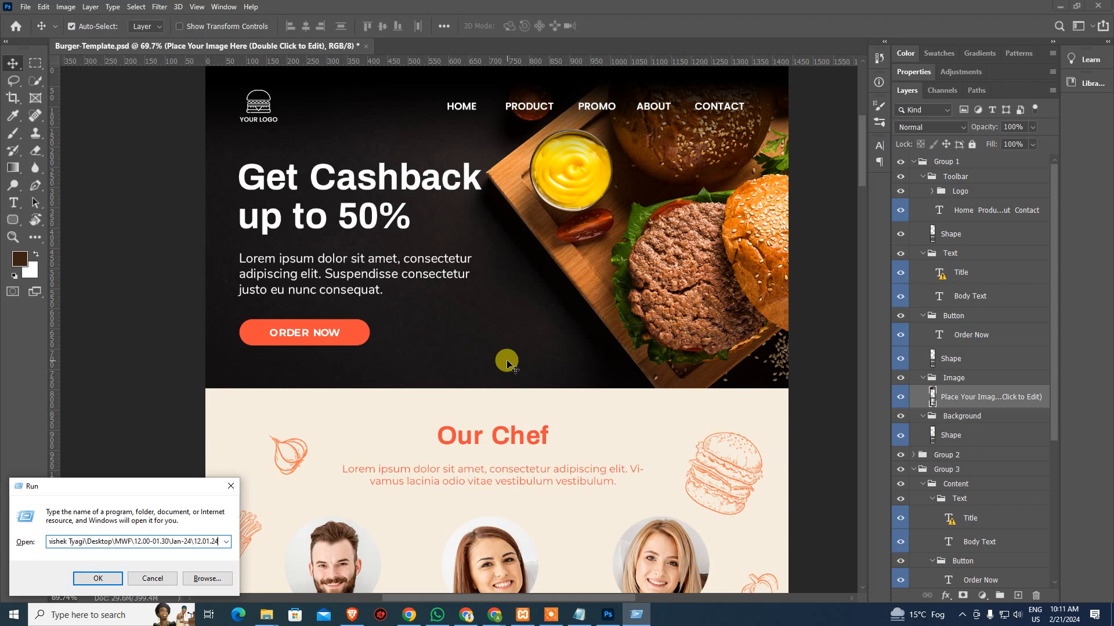
{"action": "key", "text": "Return"}
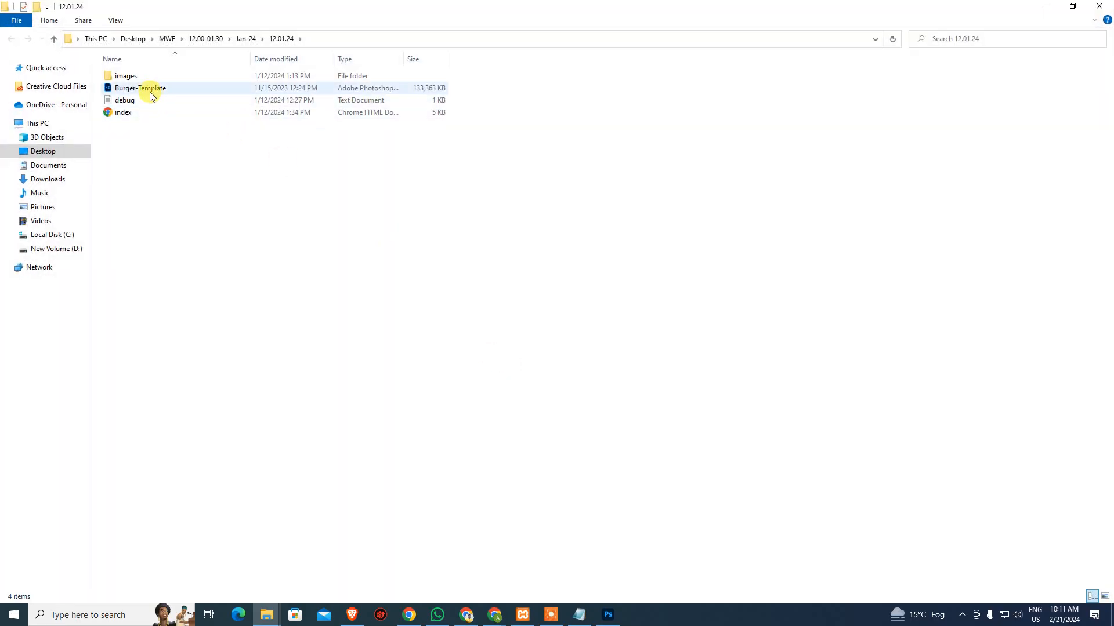
Drag Burger-Template.psd into Photopea, zoom into the hero banner and select its image layer
{"action": "left_click_drag", "start_coordinate": [149, 90], "coordinate": [683, 350]}
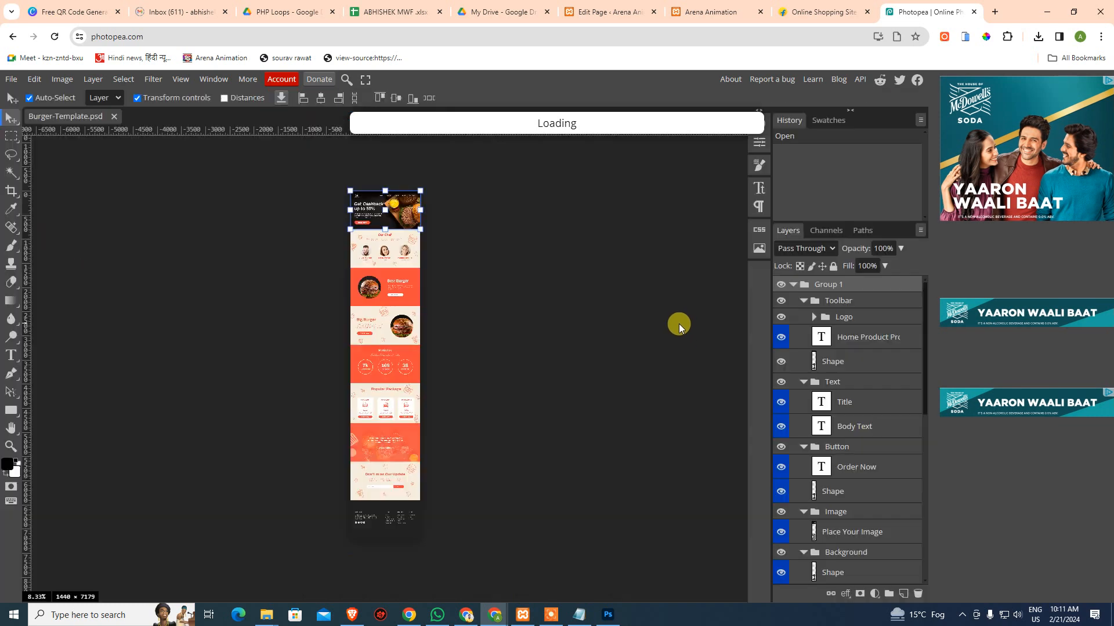
{"action": "left_click", "coordinate": [559, 221]}
{"action": "left_click", "coordinate": [387, 213], "text": "ctrl"}
{"action": "left_click", "coordinate": [387, 213], "text": "ctrl"}
{"action": "left_click", "coordinate": [388, 213], "text": "ctrl"}
{"action": "left_click", "coordinate": [387, 213], "text": "ctrl"}
{"action": "left_click", "coordinate": [388, 213], "text": "ctrl"}
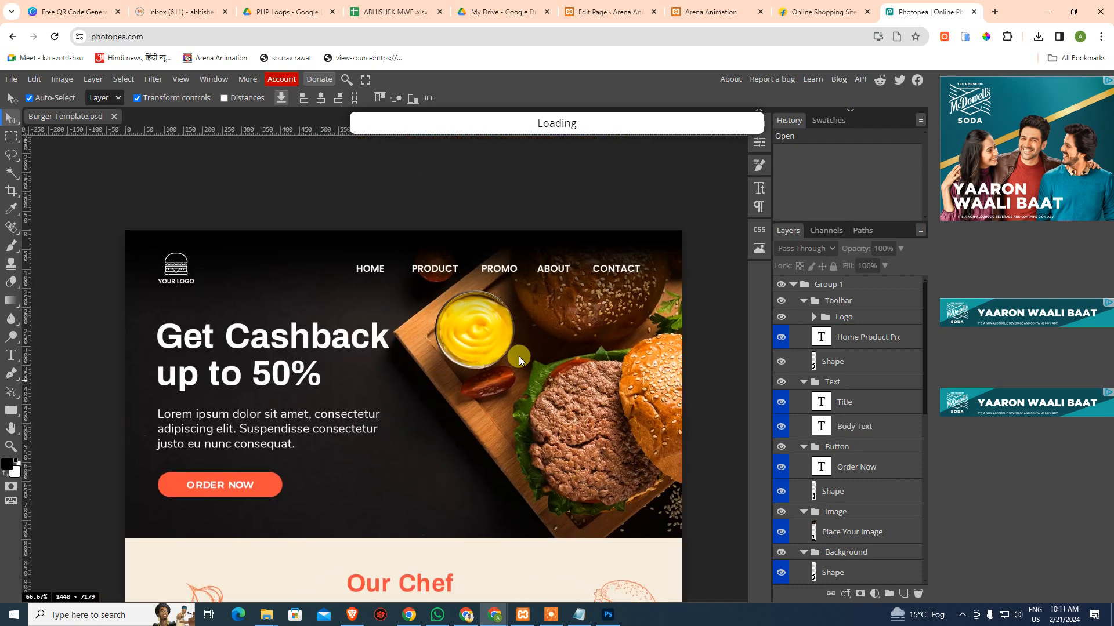
{"action": "left_click", "coordinate": [519, 356]}
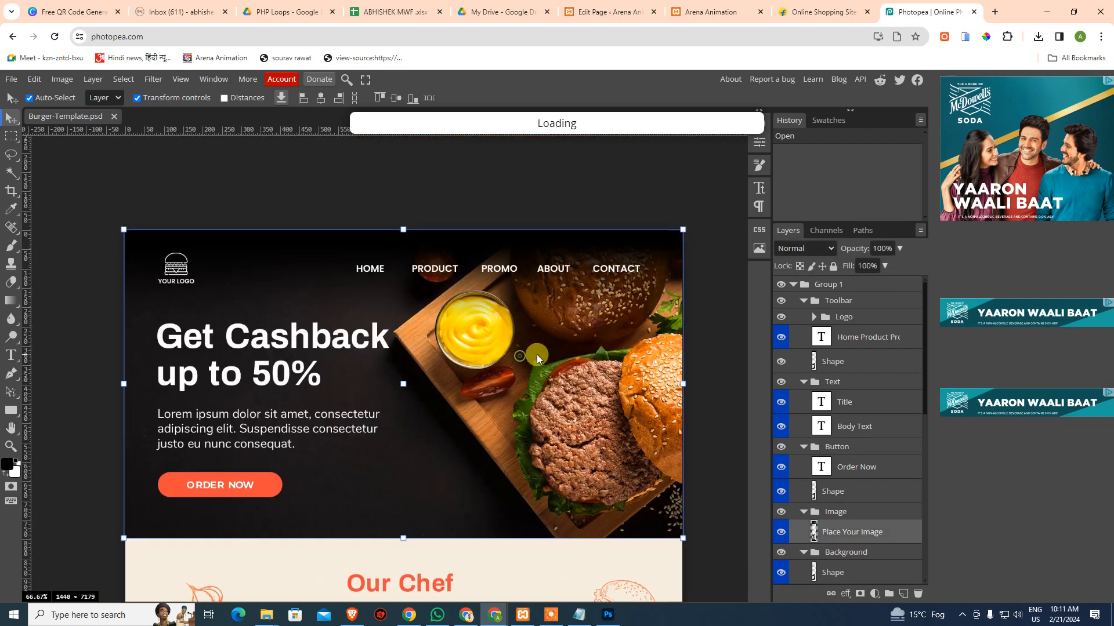
{"action": "right_click", "coordinate": [879, 539]}
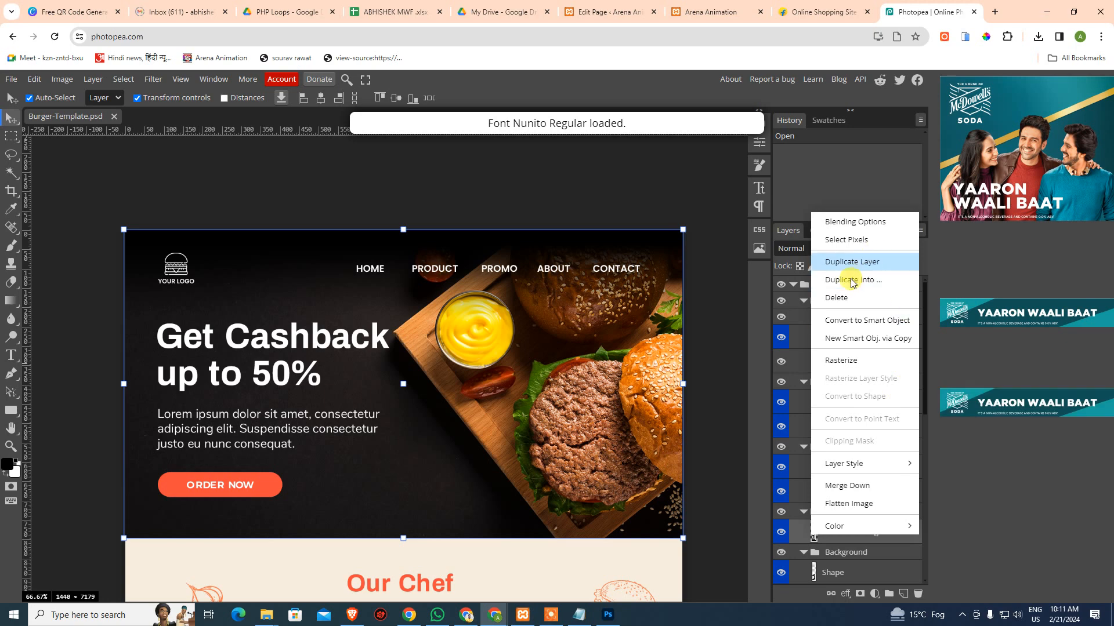
Duplicate the Place Your Image layer into a new project and zoom in on the copied burger photo
{"action": "left_click", "coordinate": [877, 268]}
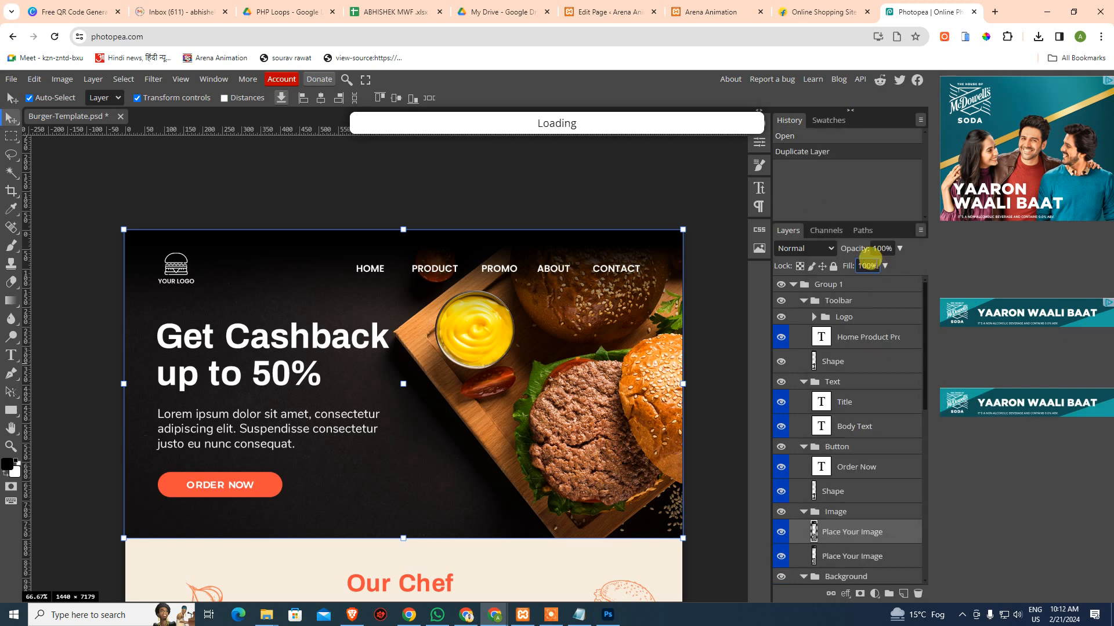
{"action": "key", "text": "ctrl+z"}
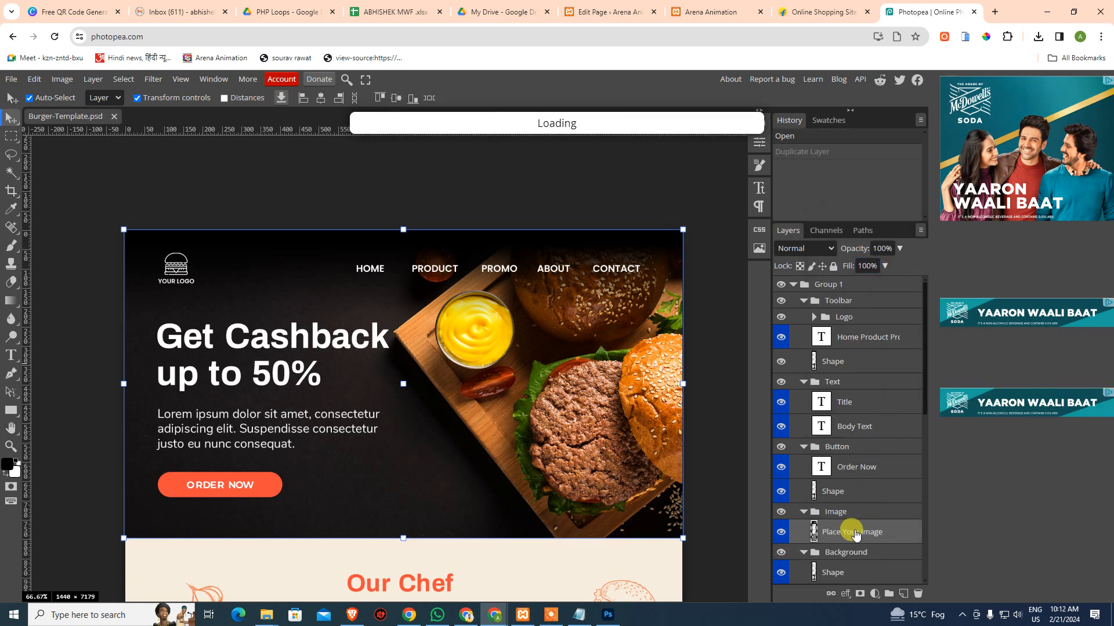
{"action": "right_click", "coordinate": [855, 532]}
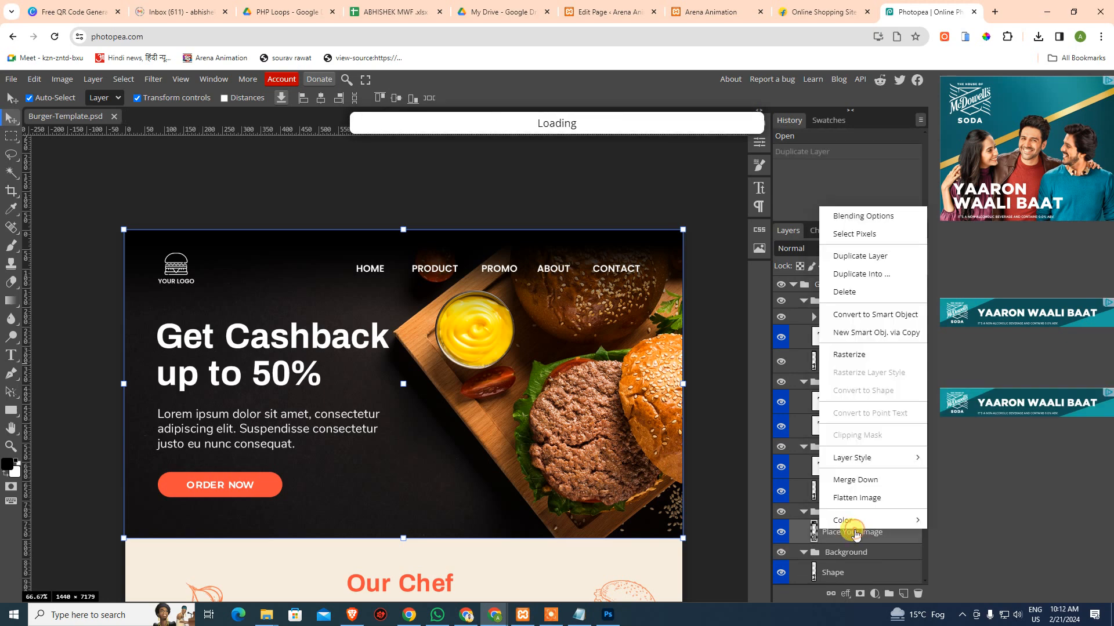
{"action": "left_click", "coordinate": [896, 284]}
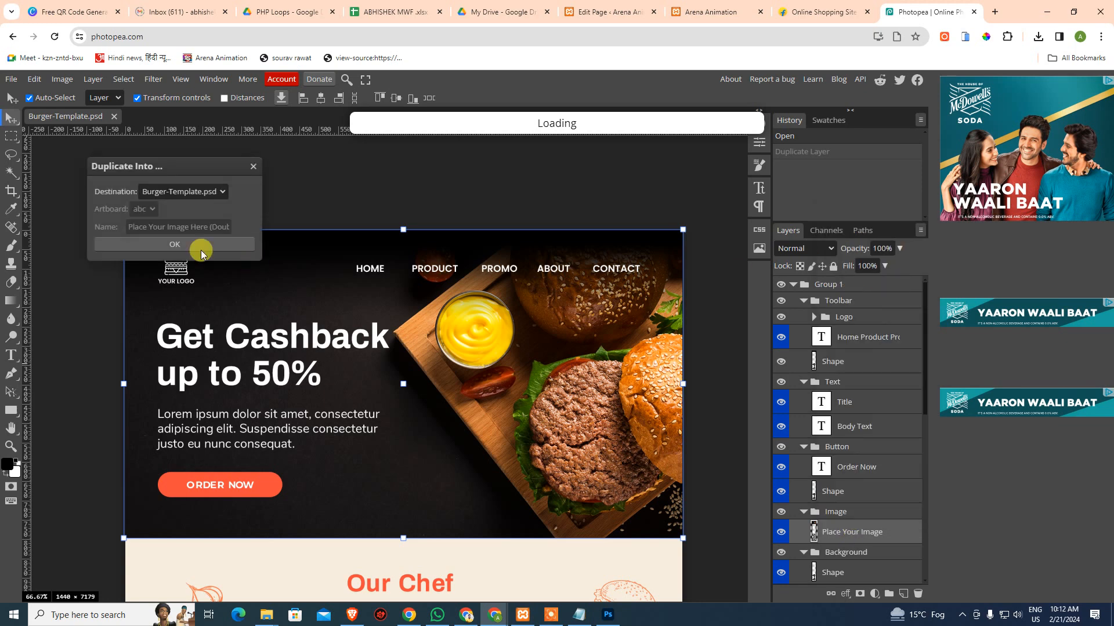
{"action": "left_click", "coordinate": [180, 191]}
{"action": "left_click", "coordinate": [181, 210]}
{"action": "left_click", "coordinate": [181, 243]}
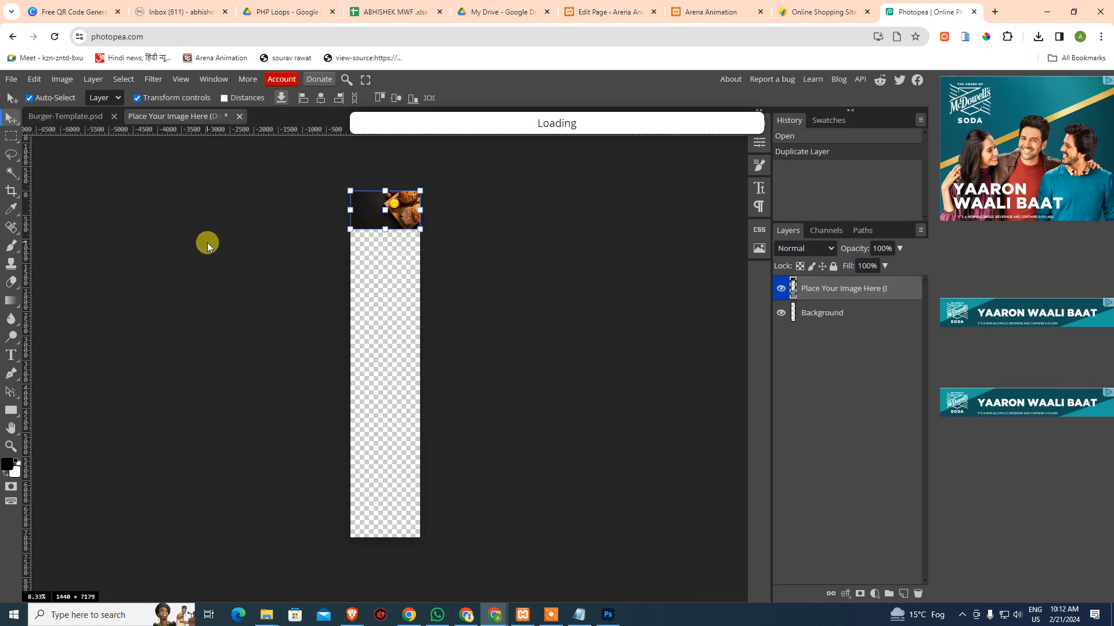
{"action": "left_click", "coordinate": [459, 281]}
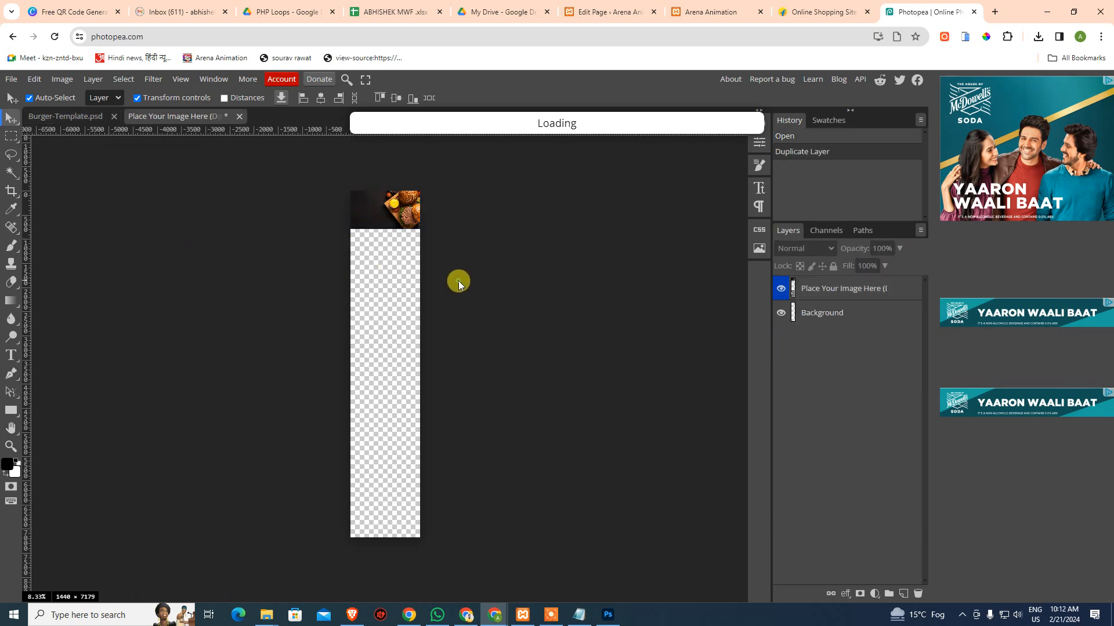
{"action": "left_click", "coordinate": [390, 254], "text": "ctrl"}
{"action": "left_click", "coordinate": [390, 254], "text": "ctrl"}
{"action": "left_click", "coordinate": [390, 254], "text": "ctrl"}
{"action": "left_click", "coordinate": [390, 254], "text": "ctrl"}
{"action": "left_click_drag", "start_coordinate": [401, 187], "coordinate": [400, 438]}
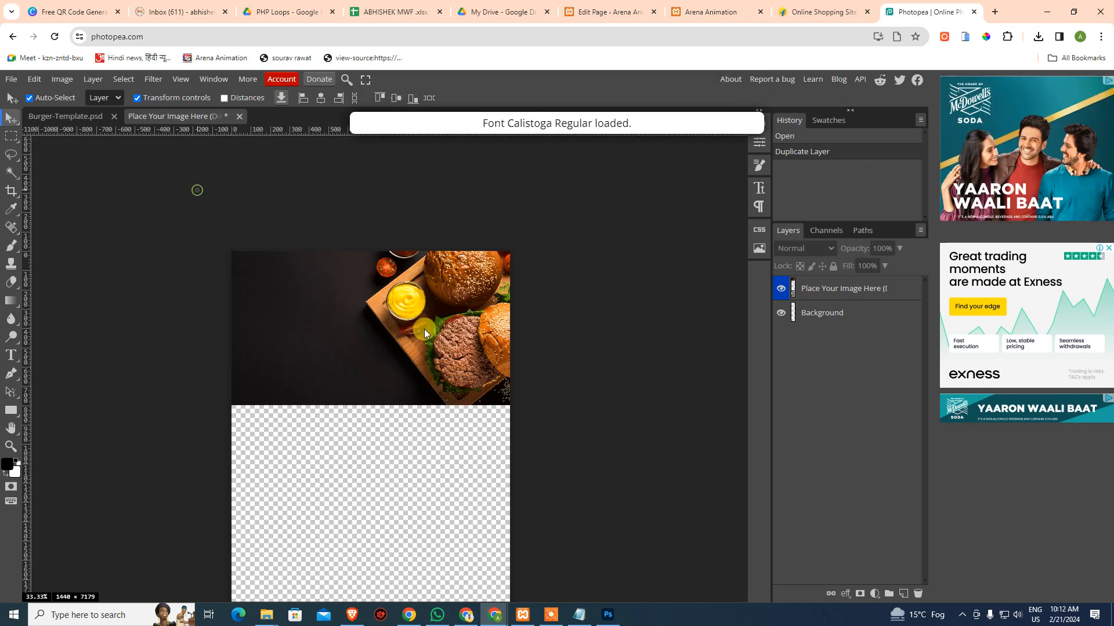
Trim the new document's canvas and delete its transparent Background layer
{"action": "left_click", "coordinate": [62, 80]}
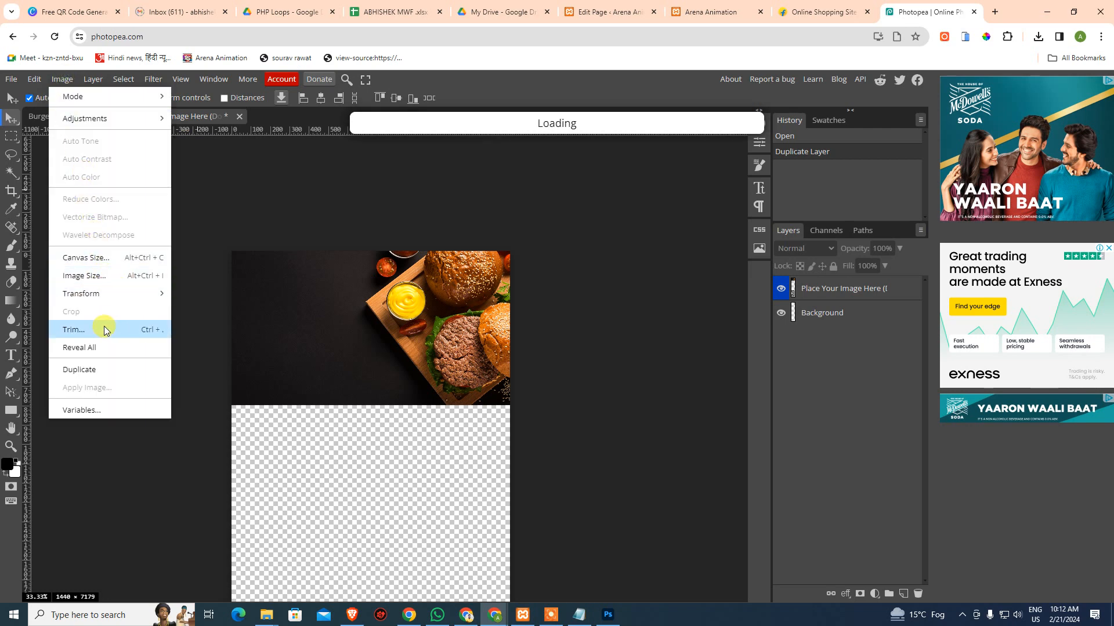
{"action": "left_click", "coordinate": [124, 330]}
{"action": "left_click", "coordinate": [208, 305]}
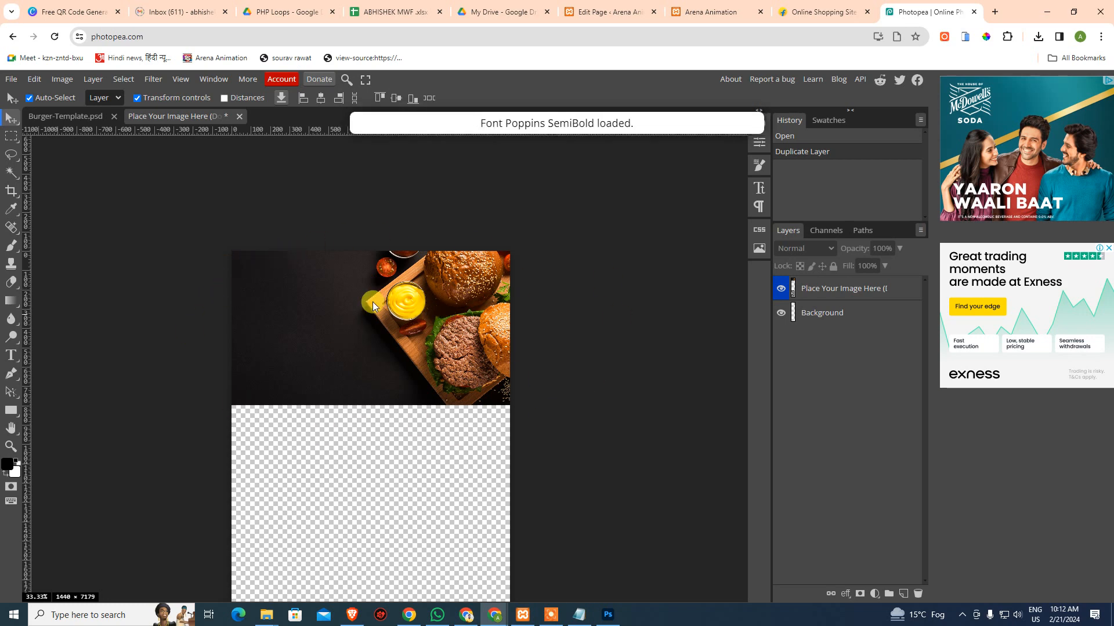
{"action": "left_click", "coordinate": [806, 312]}
{"action": "key", "text": "Delete"}
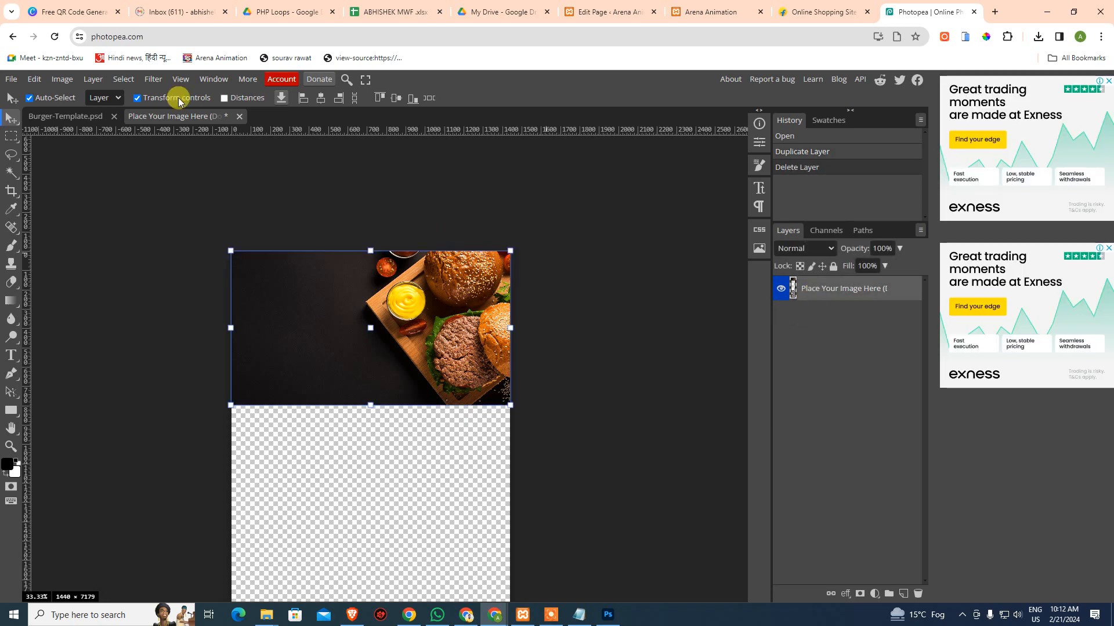
Trim away the transparent pixels so the burger image measures 1440×797
{"action": "left_click", "coordinate": [62, 79]}
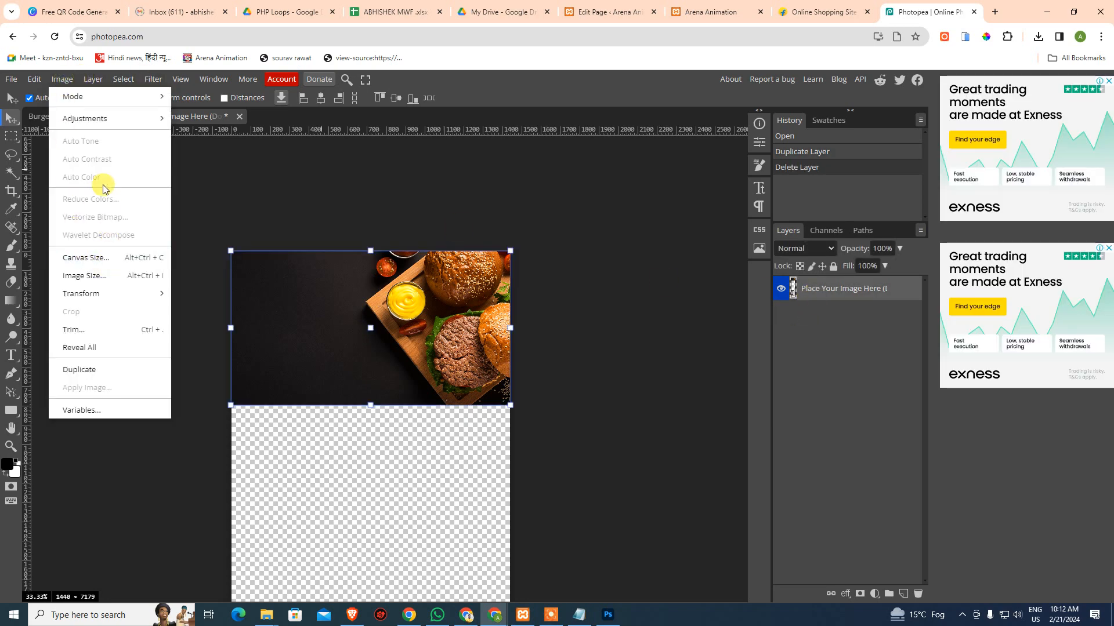
{"action": "left_click", "coordinate": [102, 328]}
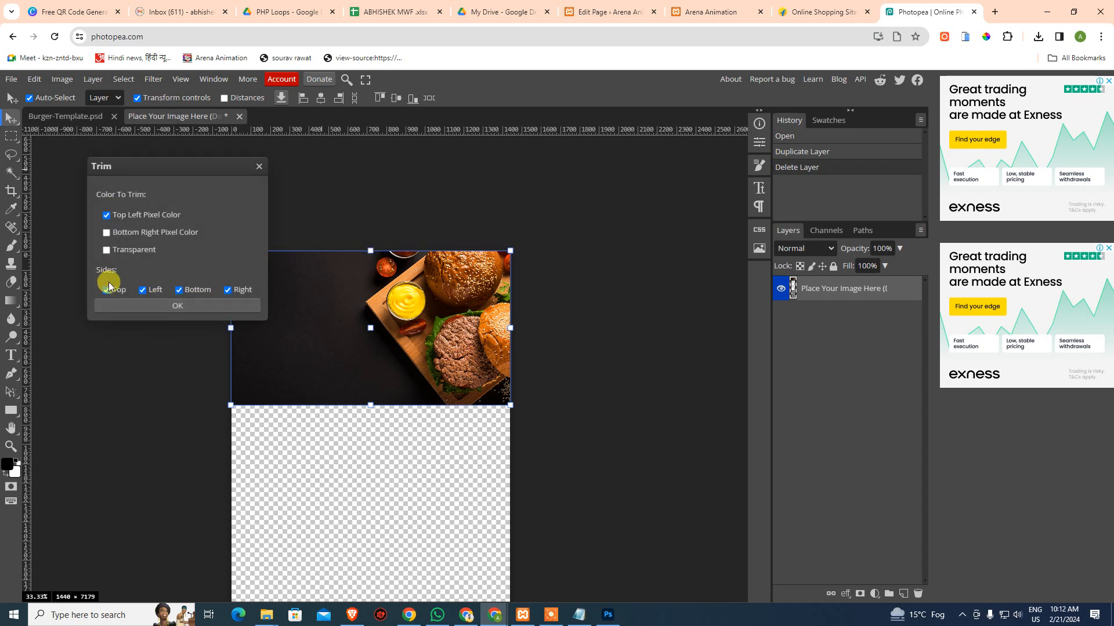
{"action": "left_click", "coordinate": [175, 305]}
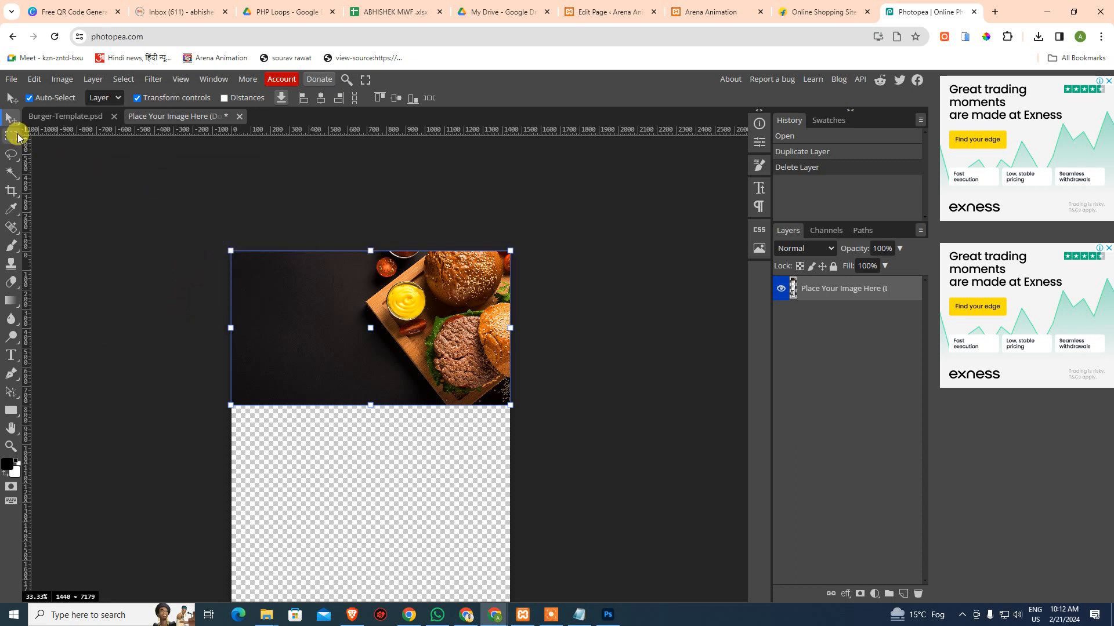
{"action": "left_click", "coordinate": [12, 138]}
{"action": "left_click", "coordinate": [334, 472]}
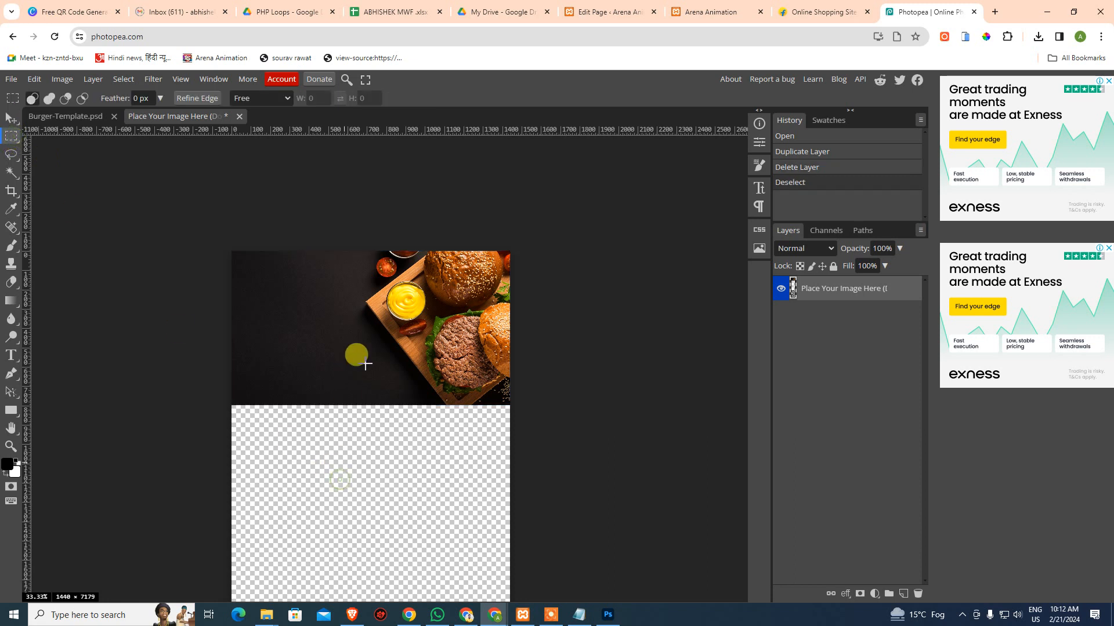
{"action": "key", "text": "v"}
{"action": "left_click_drag", "start_coordinate": [418, 357], "coordinate": [422, 382]}
{"action": "key", "text": "ctrl+z"}
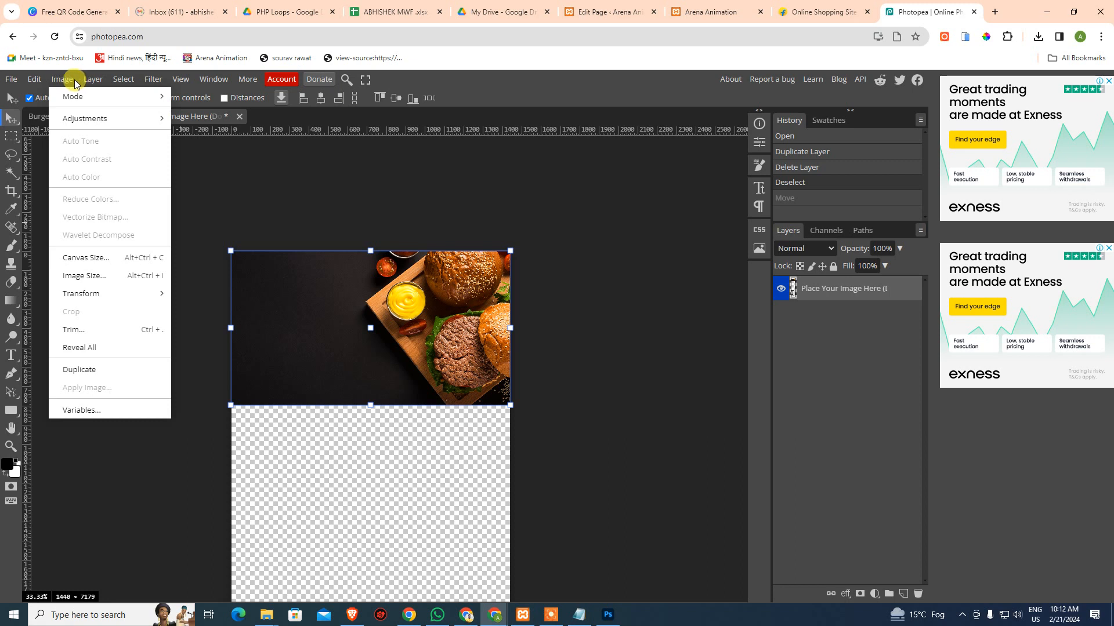
{"action": "left_click", "coordinate": [90, 328]}
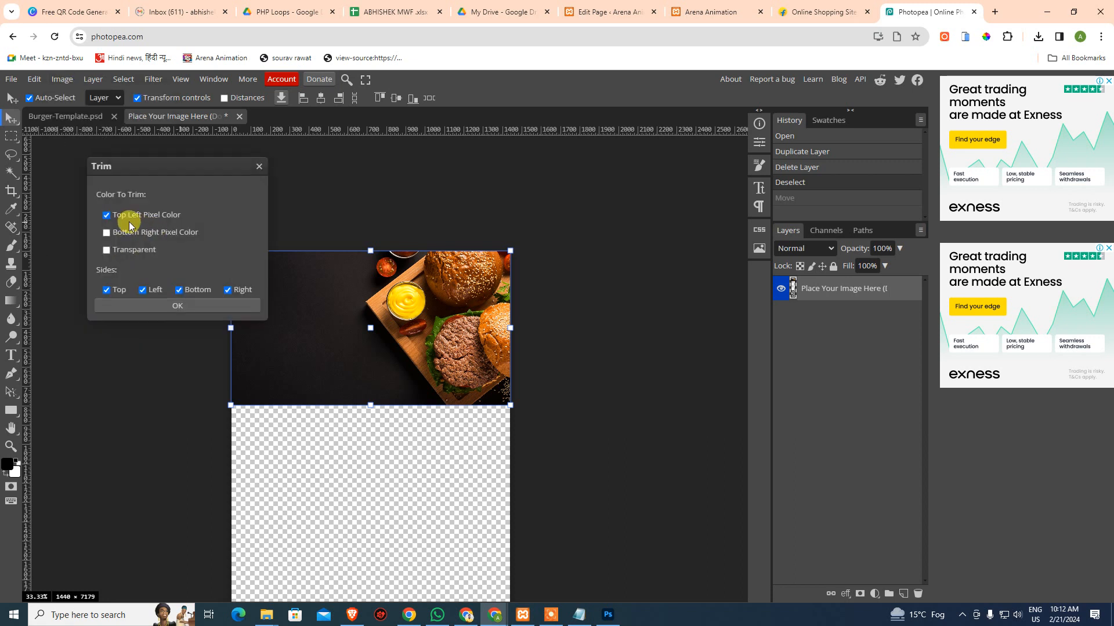
{"action": "left_click", "coordinate": [129, 250]}
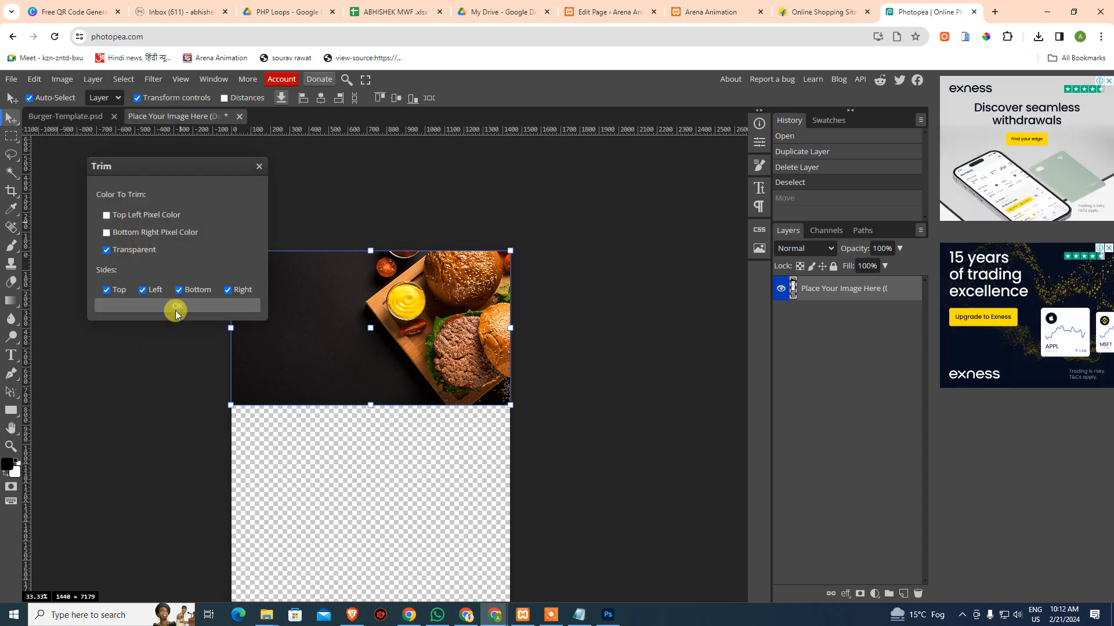
{"action": "left_click", "coordinate": [175, 307]}
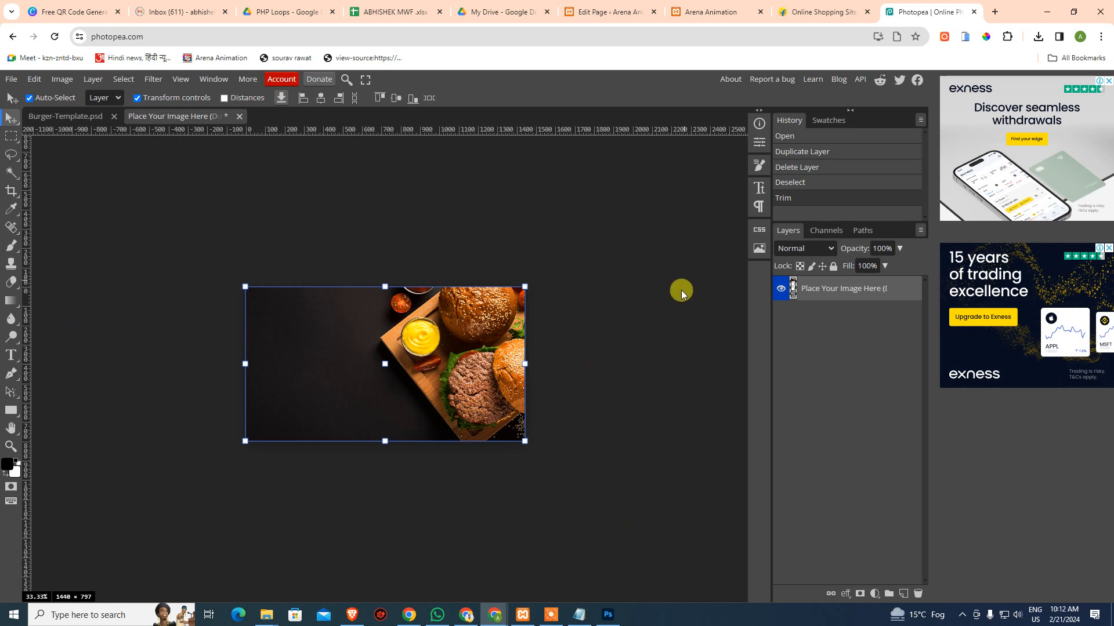
Look over the File export options, then return to the WordPress page editor
{"action": "left_click", "coordinate": [11, 79]}
{"action": "mouse_move", "coordinate": [67, 255]}
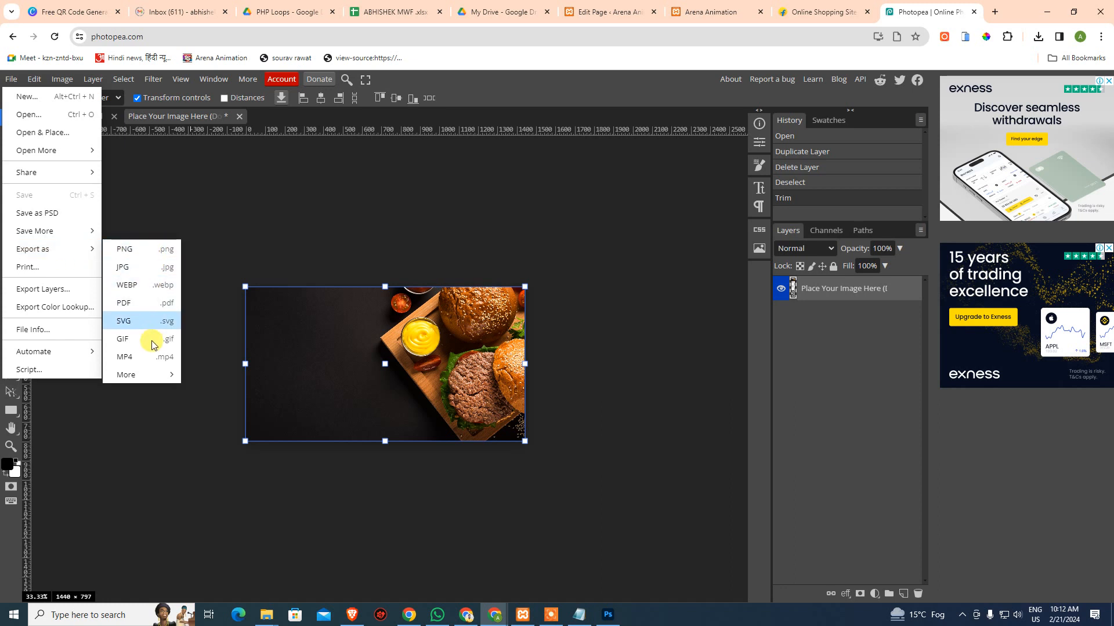
{"action": "left_click", "coordinate": [335, 211]}
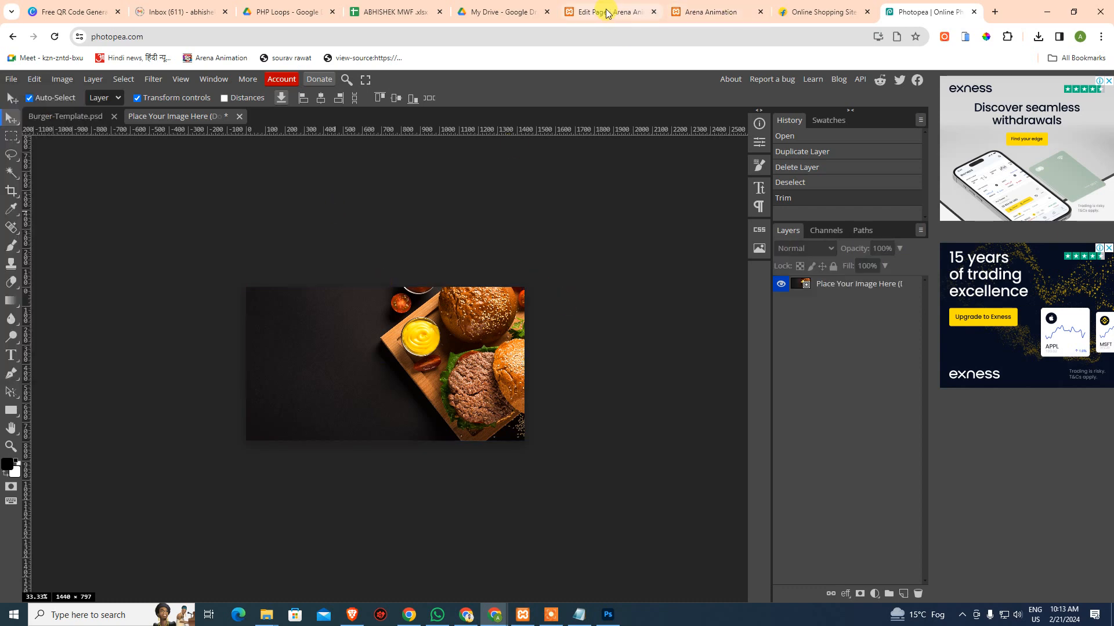
{"action": "left_click", "coordinate": [577, 17]}
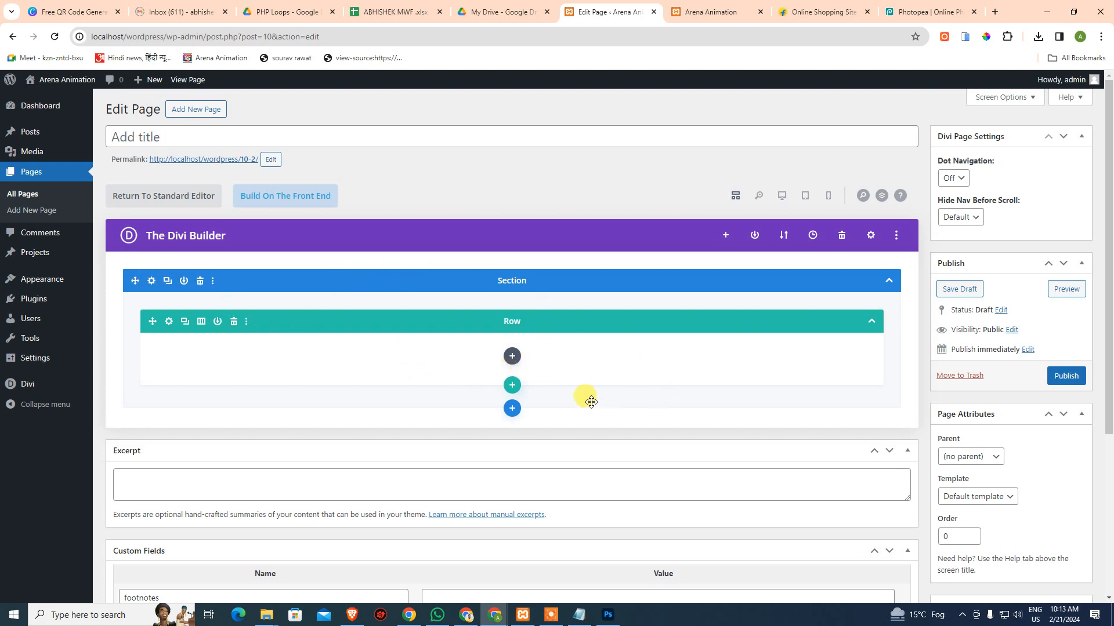
Add a one-column row below the existing row, then switch to Photoshop
{"action": "left_click", "coordinate": [510, 388]}
{"action": "left_click", "coordinate": [447, 196]}
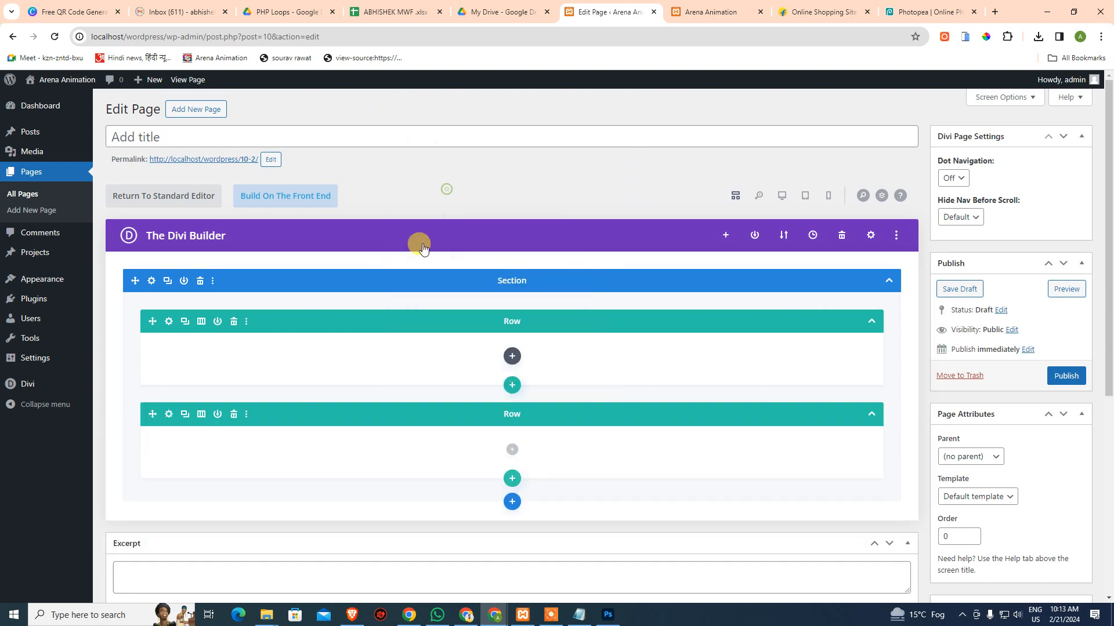
{"action": "left_click", "coordinate": [353, 424]}
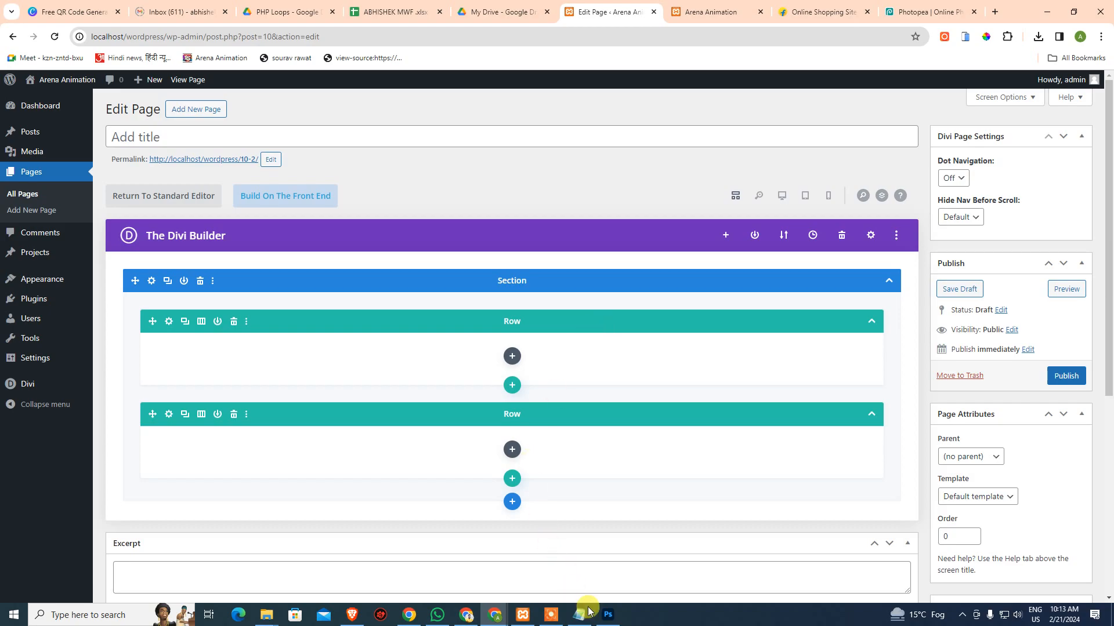
{"action": "left_click", "coordinate": [607, 616]}
{"action": "scroll", "coordinate": [525, 217], "scroll_direction": "up", "scroll_amount": 2}
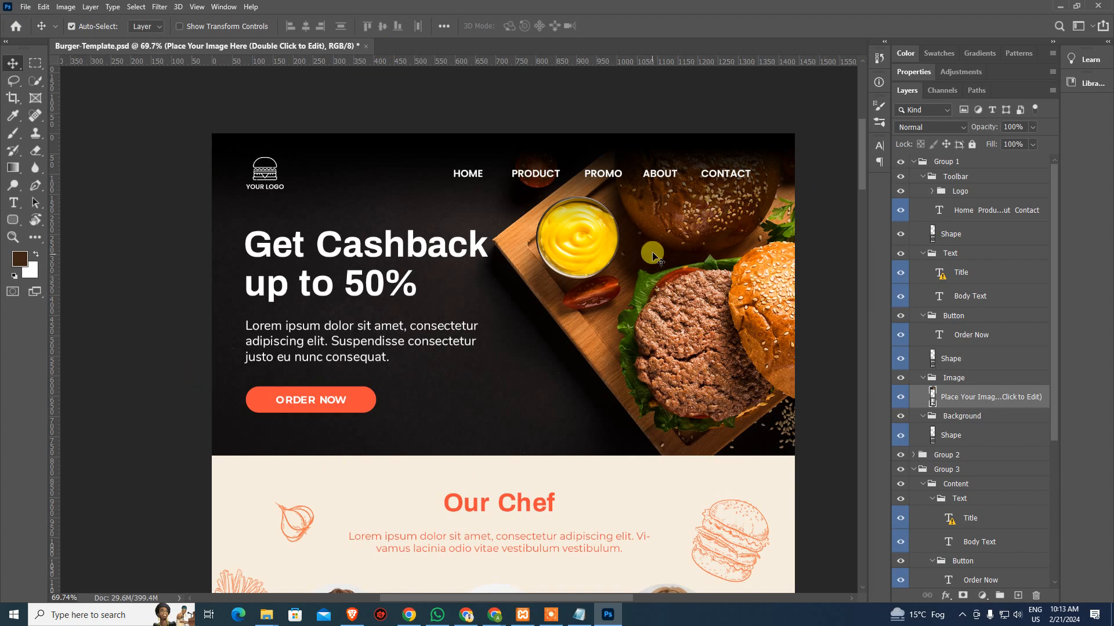
Scroll through the Burger-Template design from Get Cashback to Big Burger, then return to WordPress
{"action": "scroll", "coordinate": [665, 400], "scroll_direction": "down", "scroll_amount": 5}
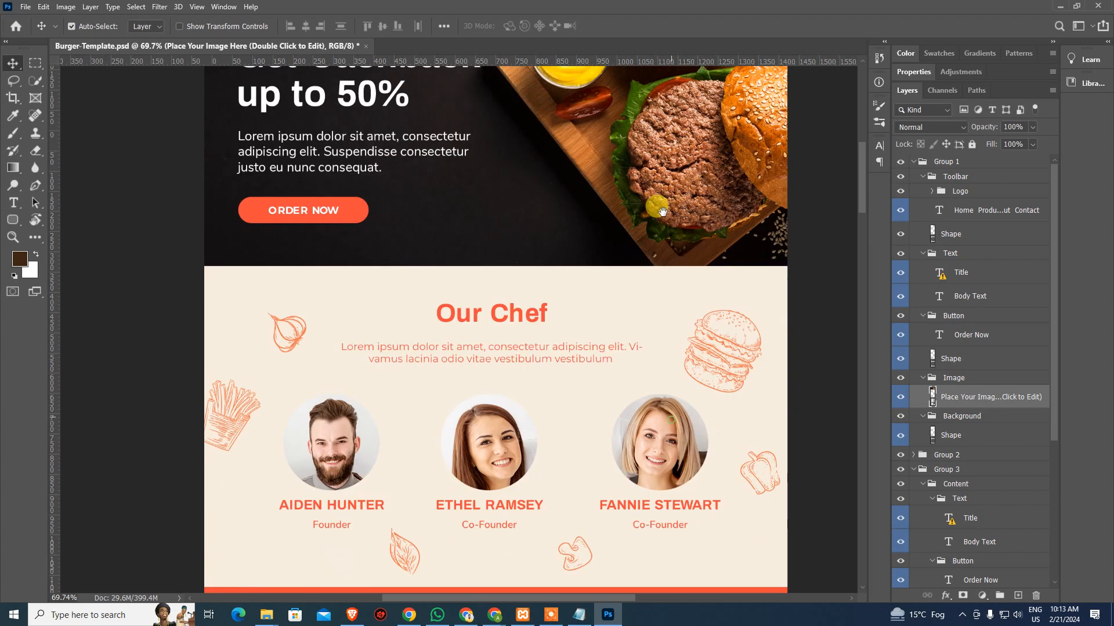
{"action": "scroll", "coordinate": [701, 420], "scroll_direction": "down", "scroll_amount": 8}
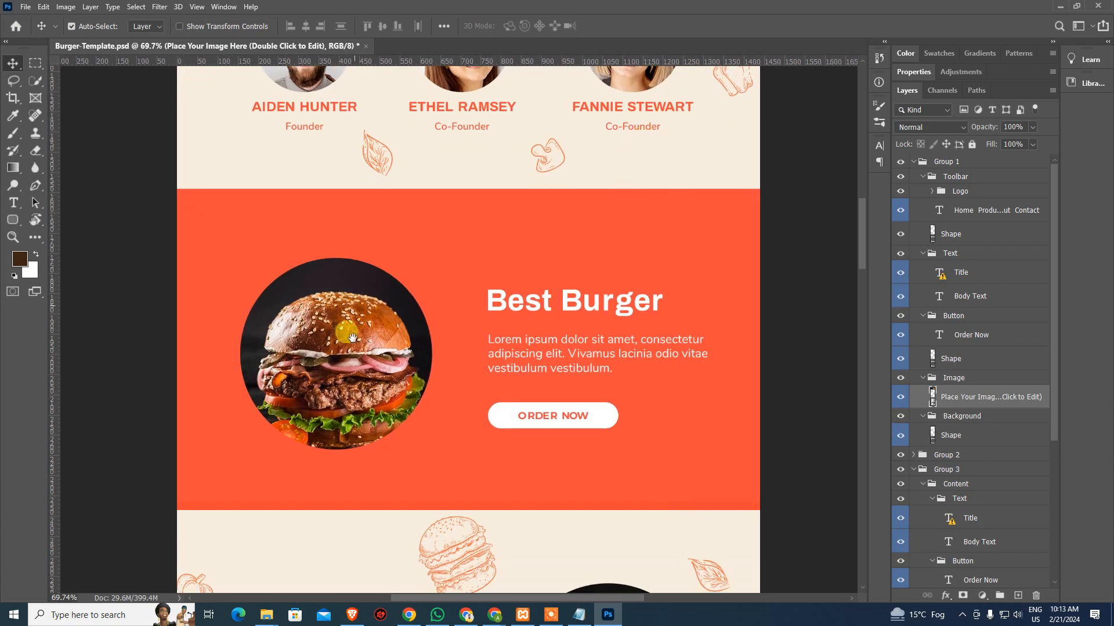
{"action": "scroll", "coordinate": [641, 331], "scroll_direction": "down", "scroll_amount": 5}
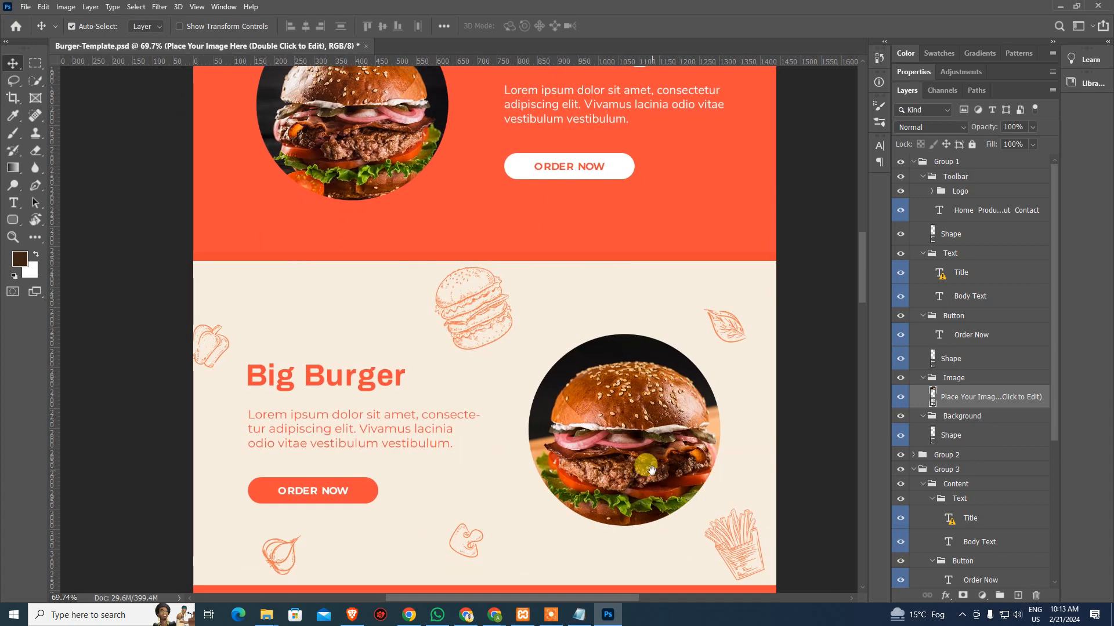
{"action": "scroll", "coordinate": [628, 506], "scroll_direction": "up", "scroll_amount": 7}
{"action": "scroll", "coordinate": [628, 507], "scroll_direction": "up", "scroll_amount": 12}
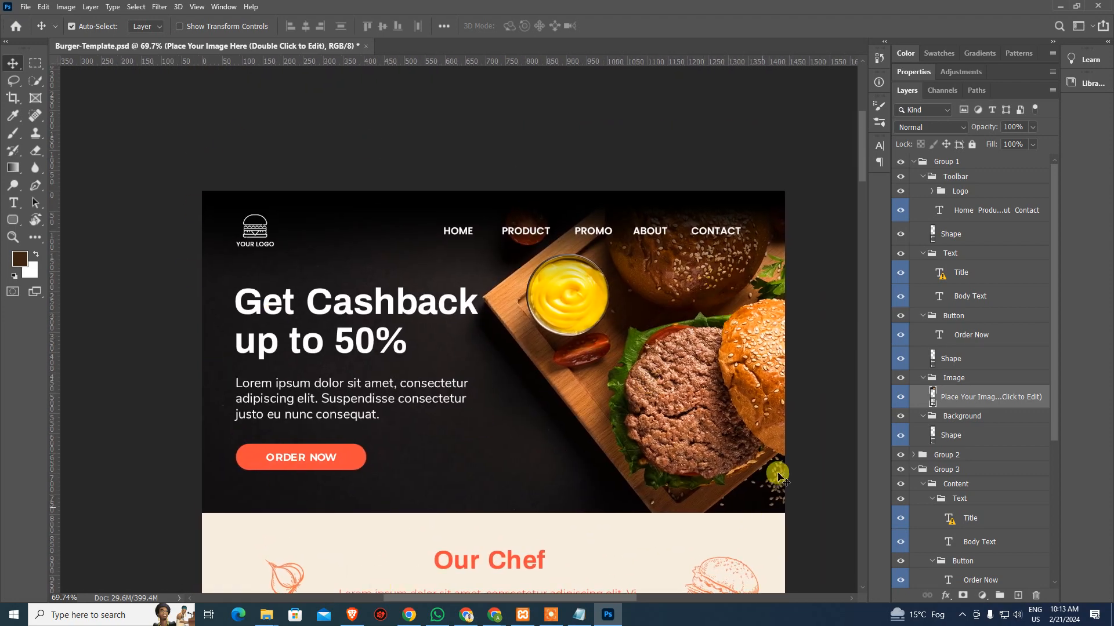
{"action": "scroll", "coordinate": [611, 463], "scroll_direction": "down", "scroll_amount": 5}
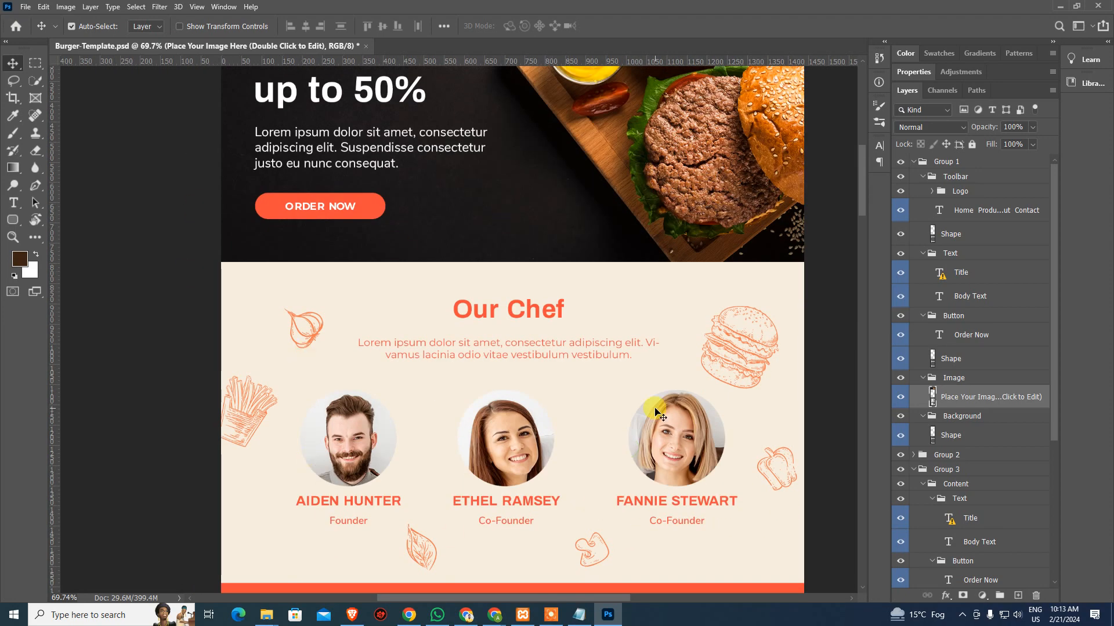
{"action": "scroll", "coordinate": [667, 406], "scroll_direction": "up", "scroll_amount": 5}
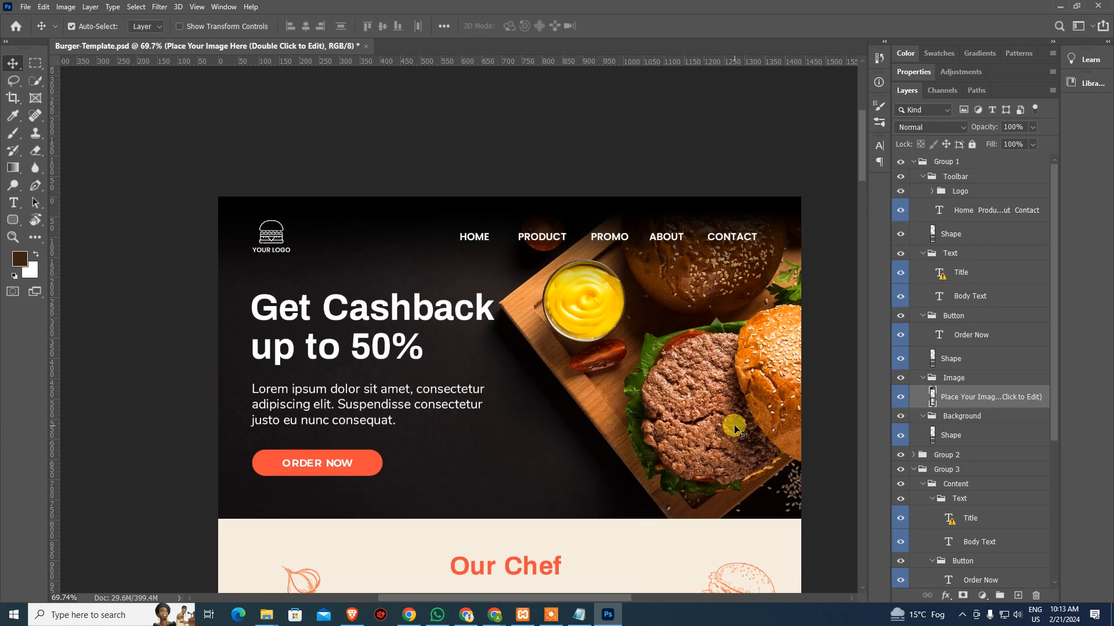
{"action": "key", "text": "alt+Tab"}
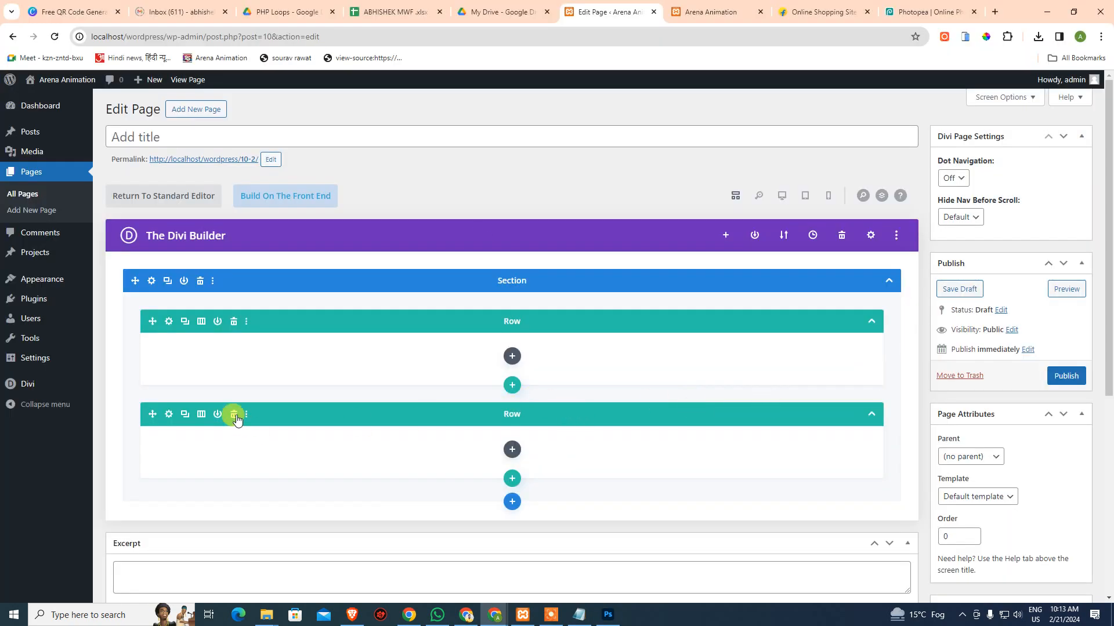
Delete the empty second row and set the first row's Background type to image
{"action": "left_click", "coordinate": [234, 414]}
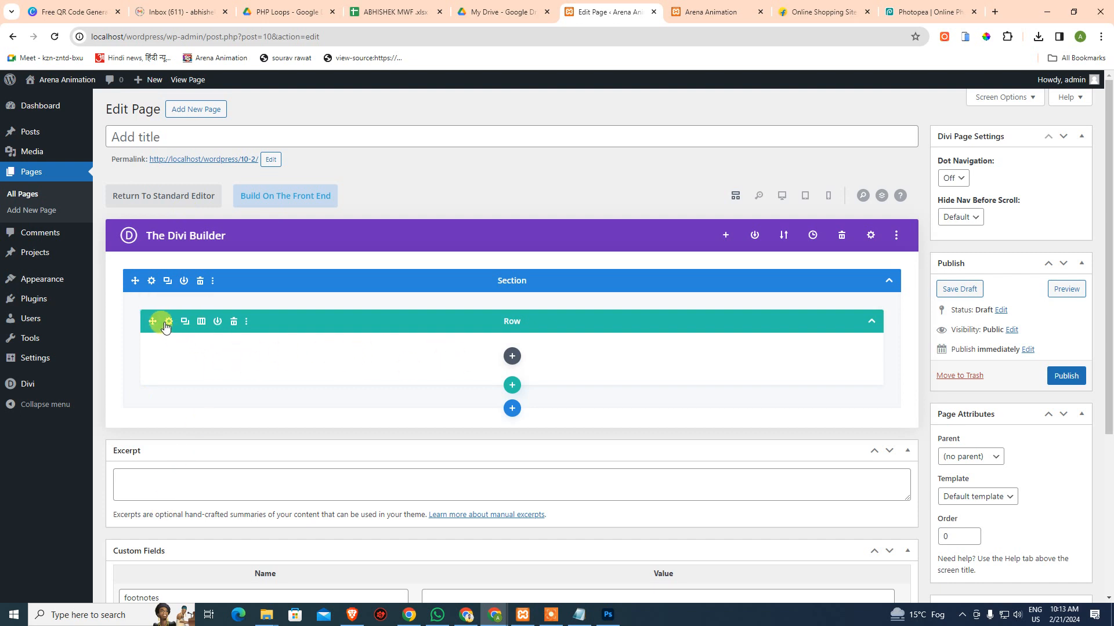
{"action": "left_click", "coordinate": [168, 322]}
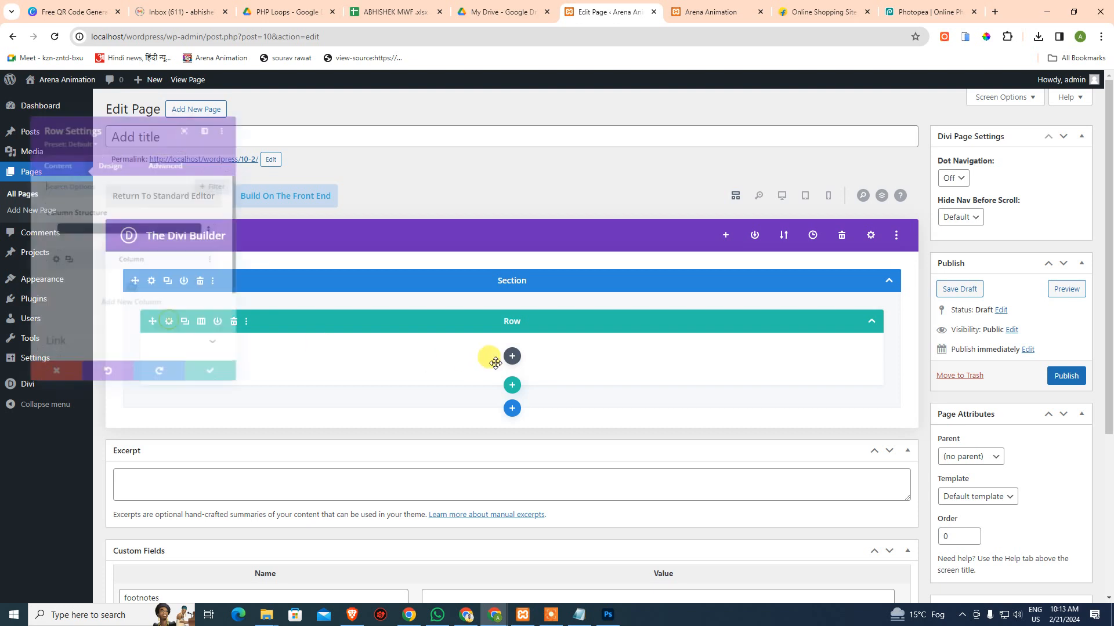
{"action": "scroll", "coordinate": [284, 328], "scroll_direction": "down", "scroll_amount": 2}
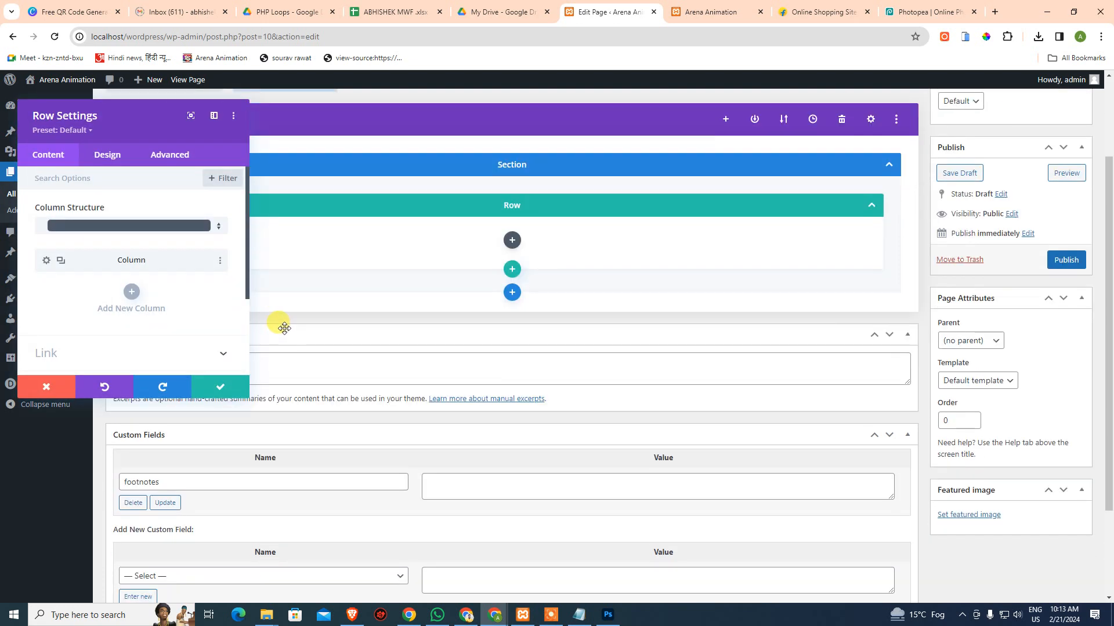
{"action": "scroll", "coordinate": [221, 296], "scroll_direction": "down", "scroll_amount": 2}
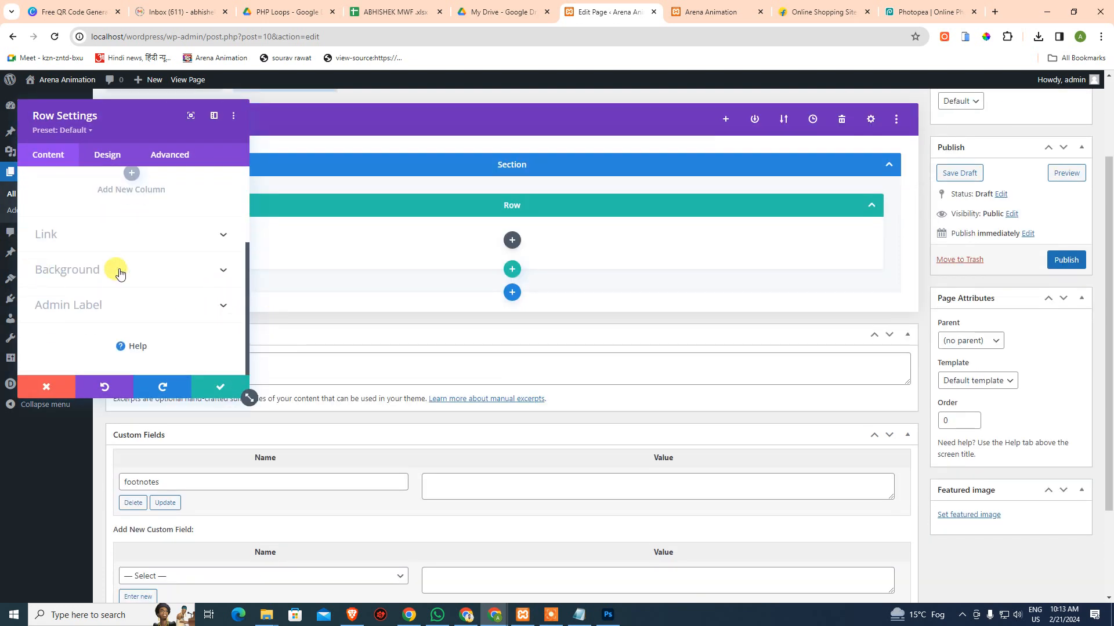
{"action": "left_click", "coordinate": [83, 274]}
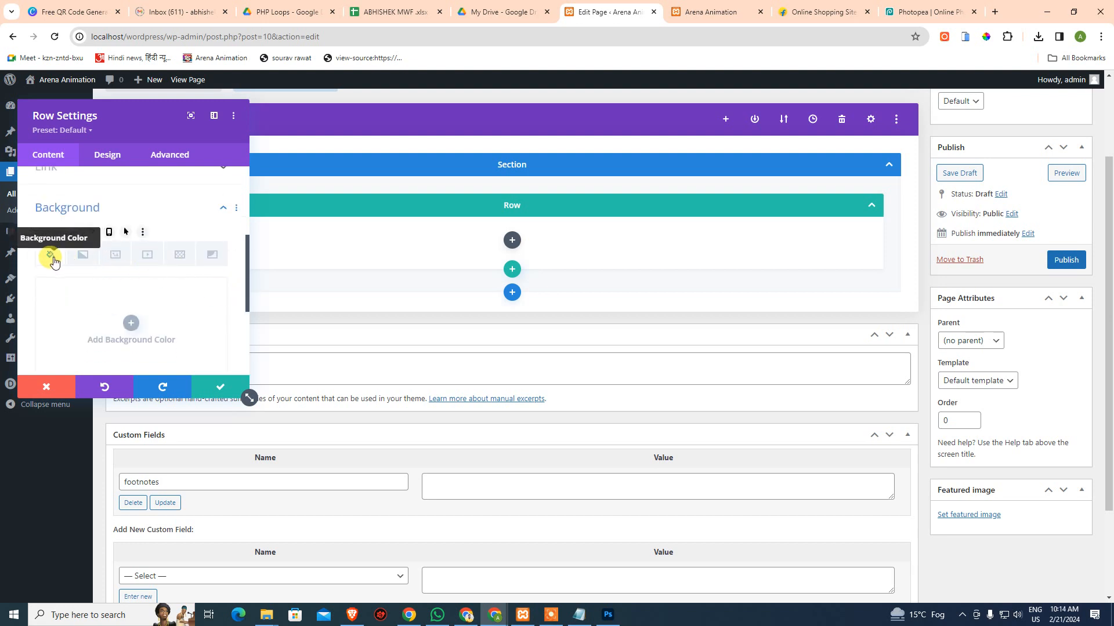
{"action": "left_click", "coordinate": [113, 258]}
Start adding a background image by uploading a file from the Desktop
{"action": "left_click", "coordinate": [131, 322]}
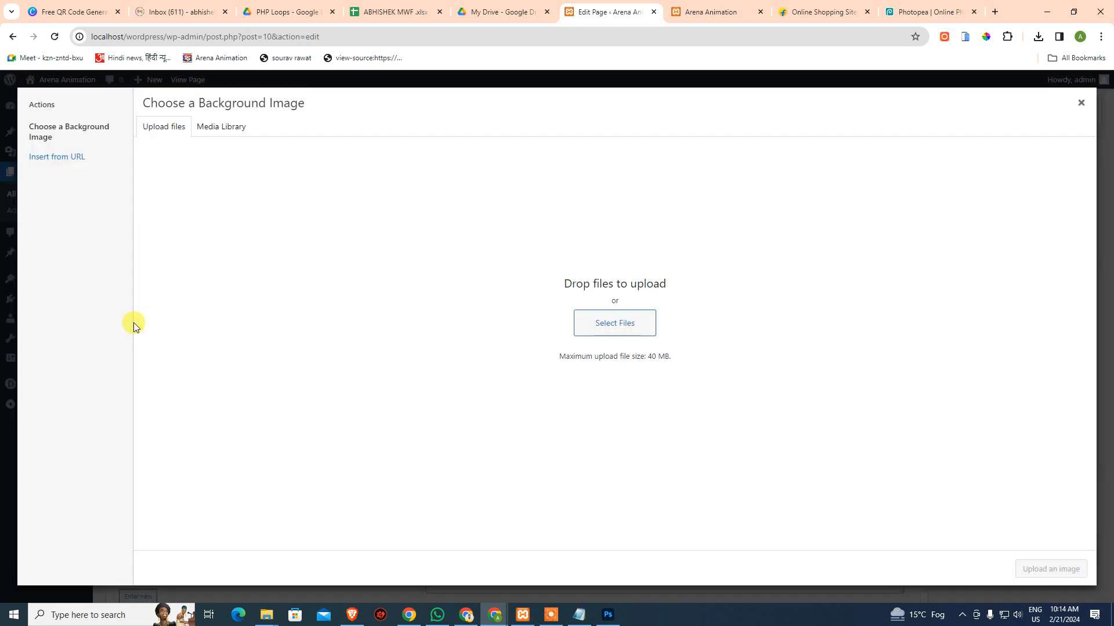
{"action": "left_click", "coordinate": [613, 330]}
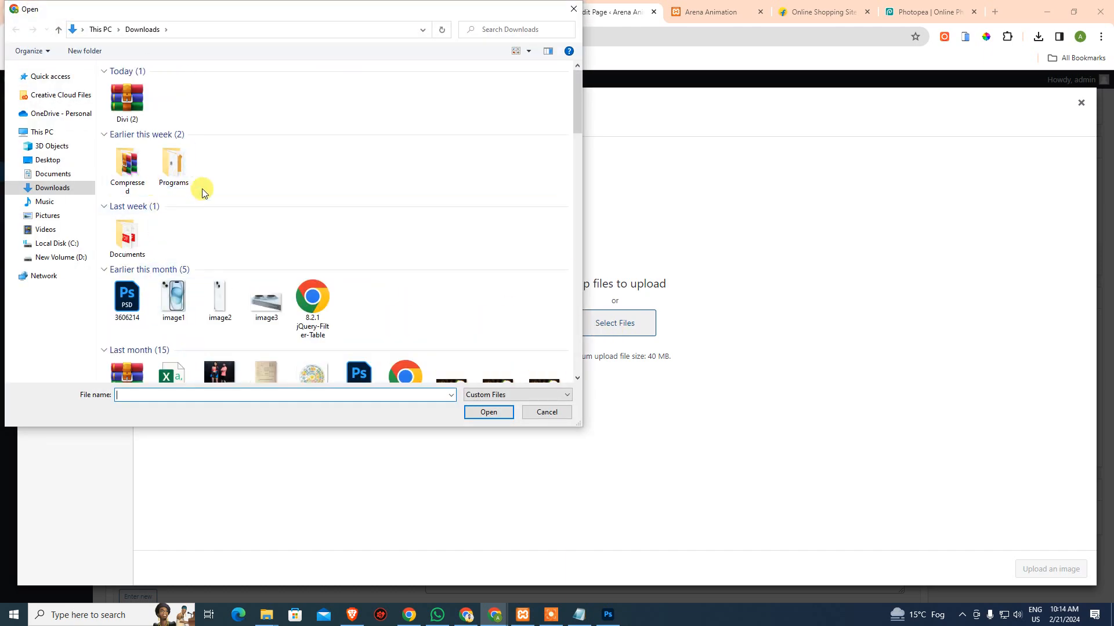
{"action": "left_click", "coordinate": [45, 160]}
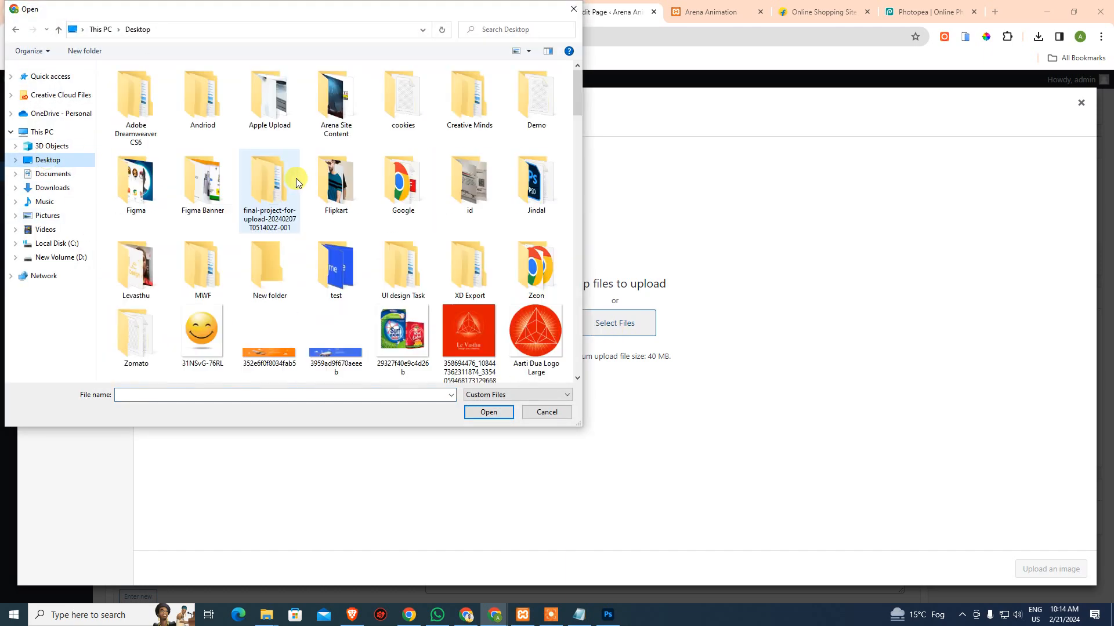
{"action": "left_click", "coordinate": [296, 179]}
Browse to MWF > 09.00-10.30 > wordpress > images and upload header-base.jpg
{"action": "key", "text": "m"}
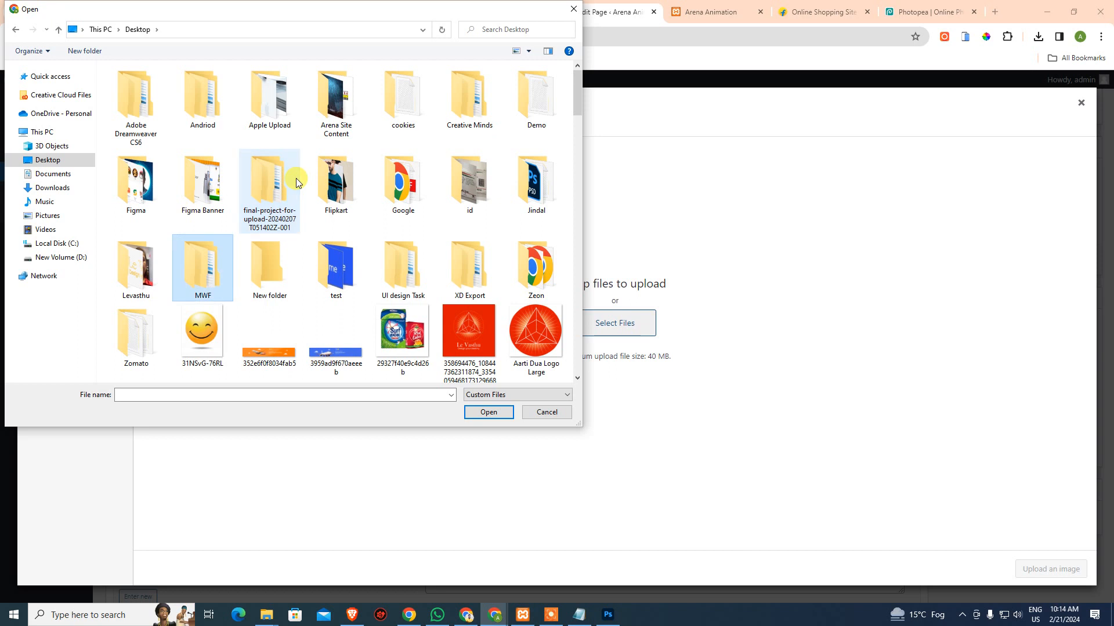
{"action": "key", "text": "Return"}
{"action": "key", "text": "Down"}
{"action": "key", "text": "Down"}
{"action": "key", "text": "Down"}
{"action": "key", "text": "Up"}
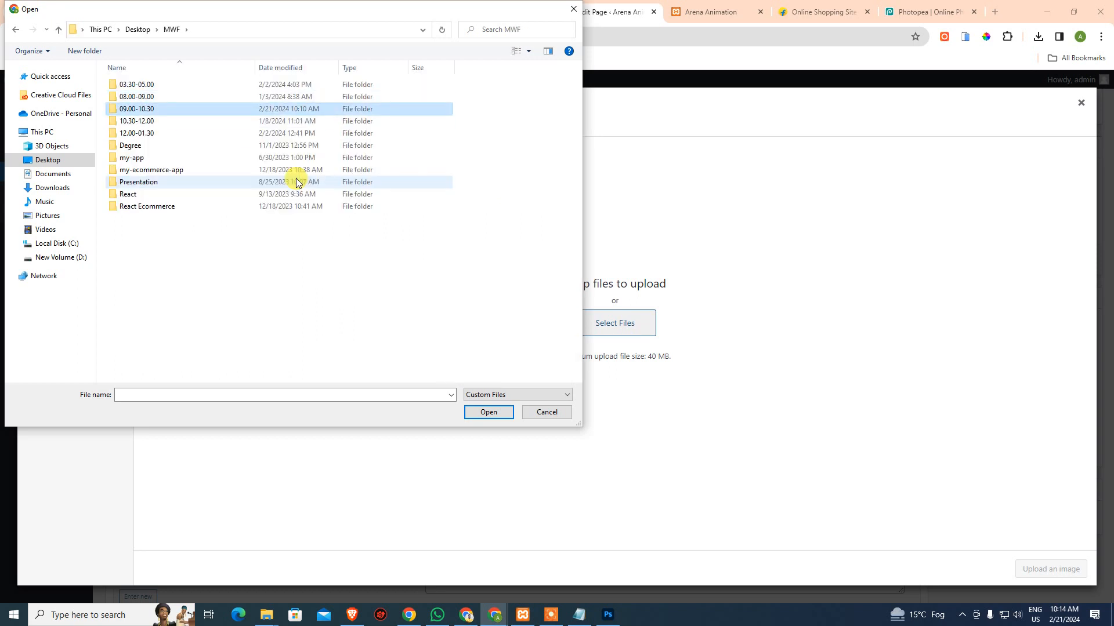
{"action": "key", "text": "Return"}
{"action": "key", "text": "Return"}
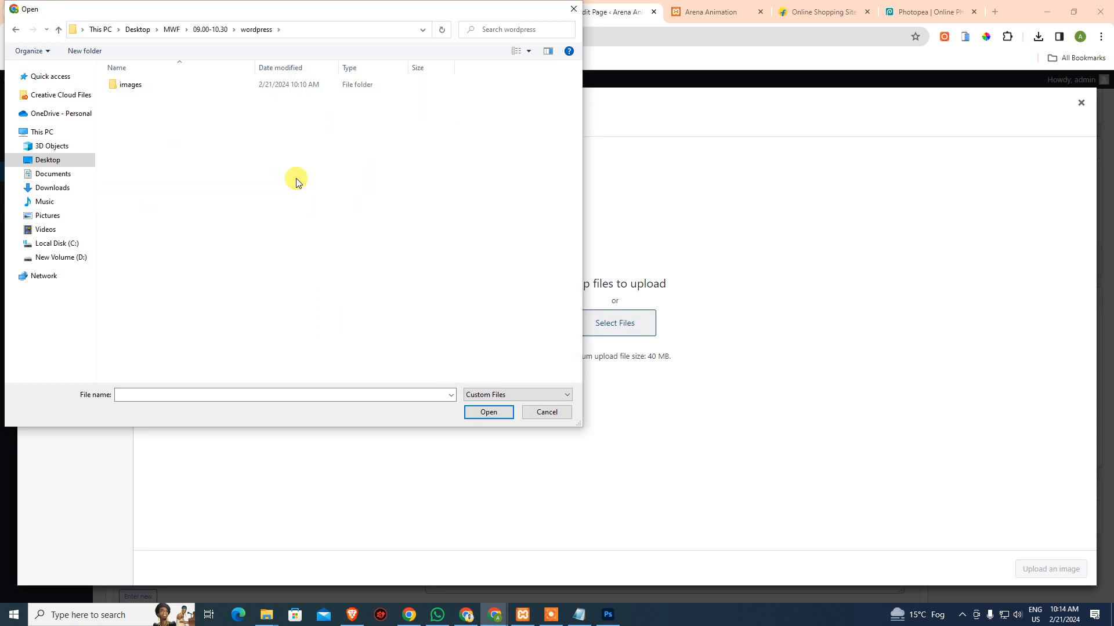
{"action": "key", "text": "Down"}
{"action": "key", "text": "Return"}
{"action": "key", "text": "Down"}
{"action": "key", "text": "Return"}
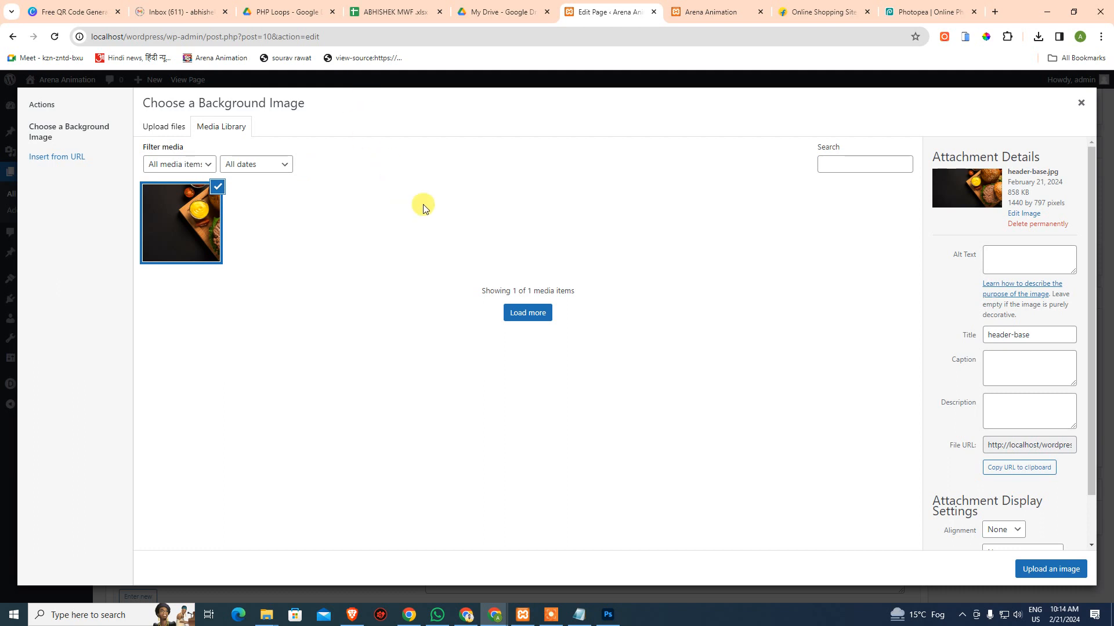
Enter 'Best Burger' as header-base.jpg's alt text, then open a new browser tab
{"action": "left_click", "coordinate": [1020, 256]}
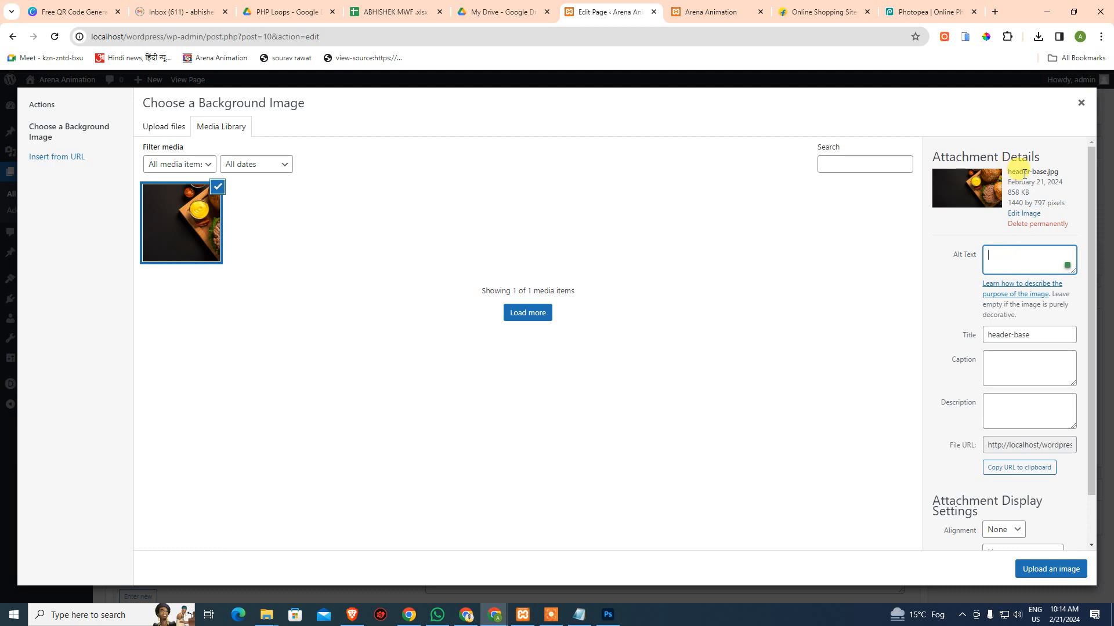
{"action": "left_click_drag", "start_coordinate": [1041, 336], "coordinate": [922, 337]}
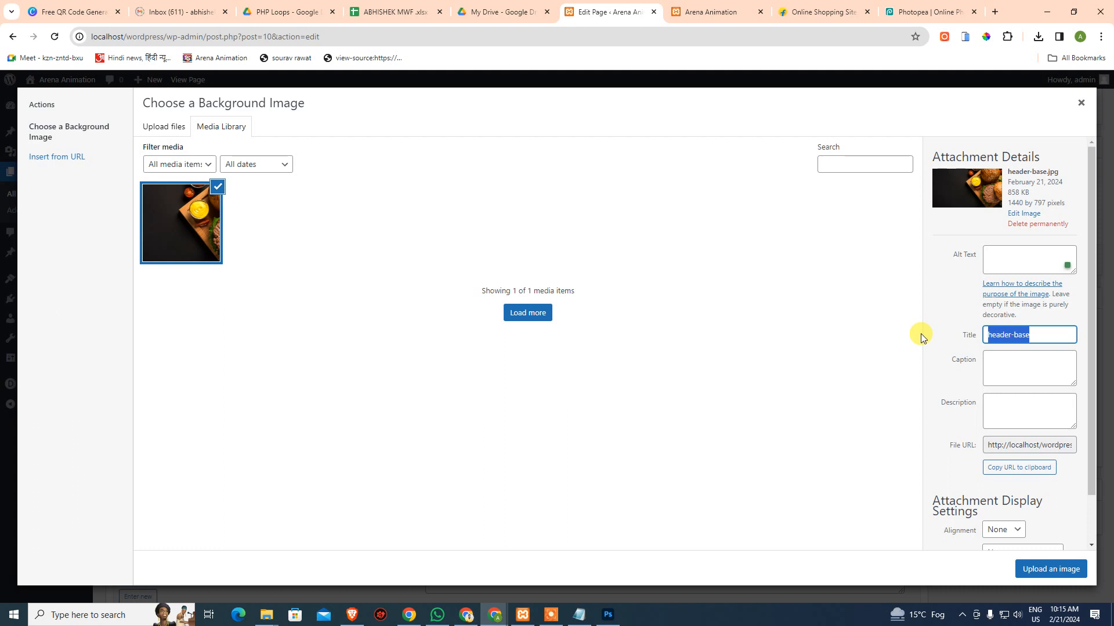
{"action": "left_click", "coordinate": [920, 333]}
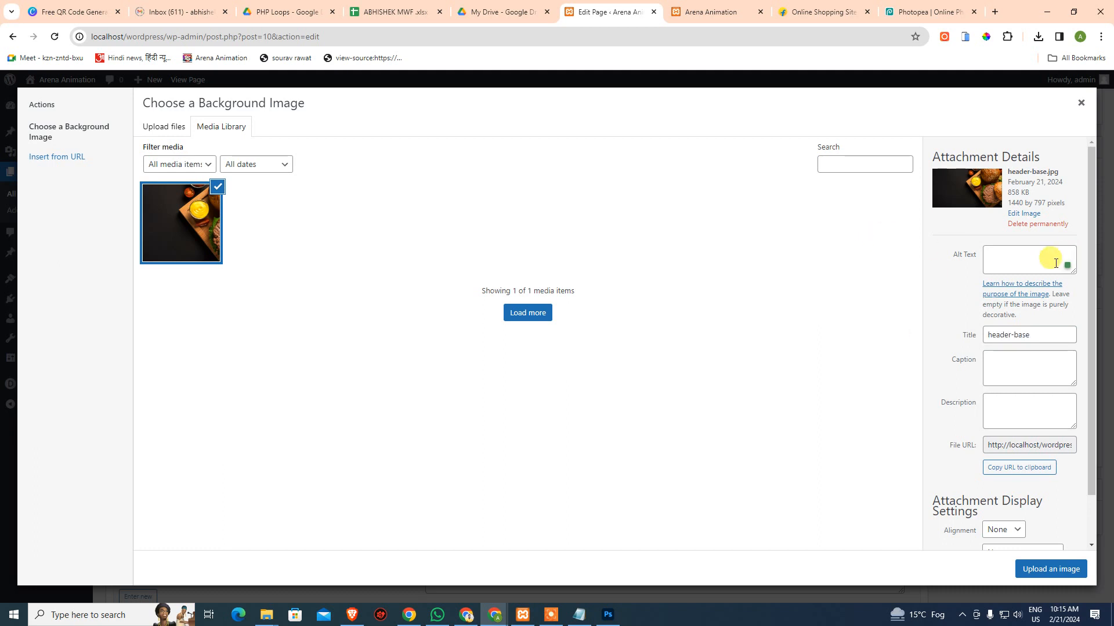
{"action": "left_click", "coordinate": [1022, 262]}
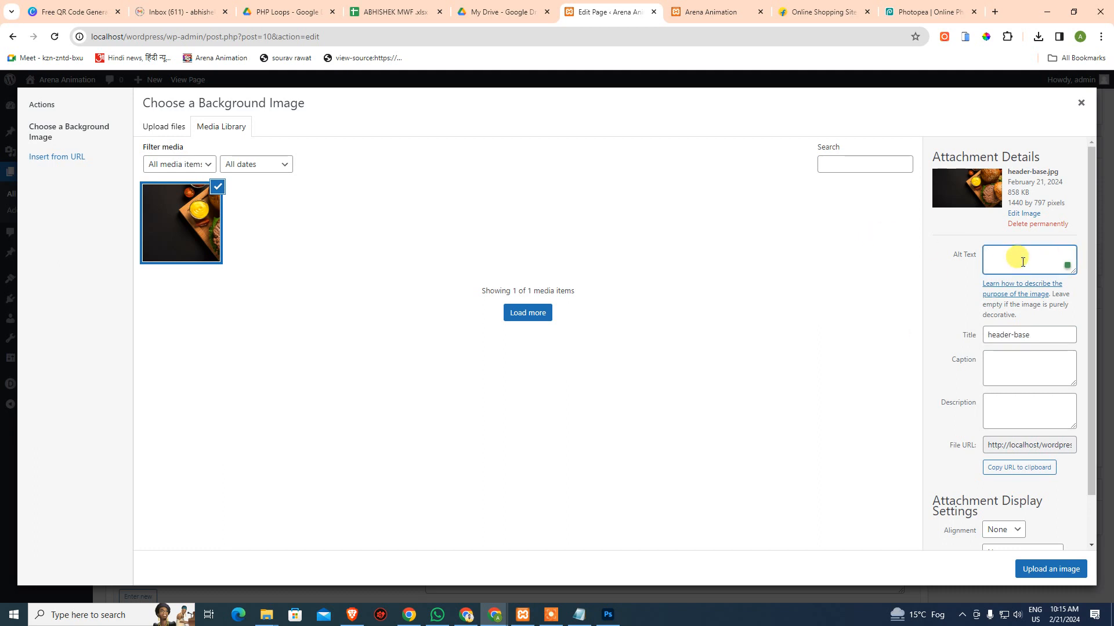
{"action": "type", "text": "Best Burger"}
{"action": "left_click", "coordinate": [994, 11]}
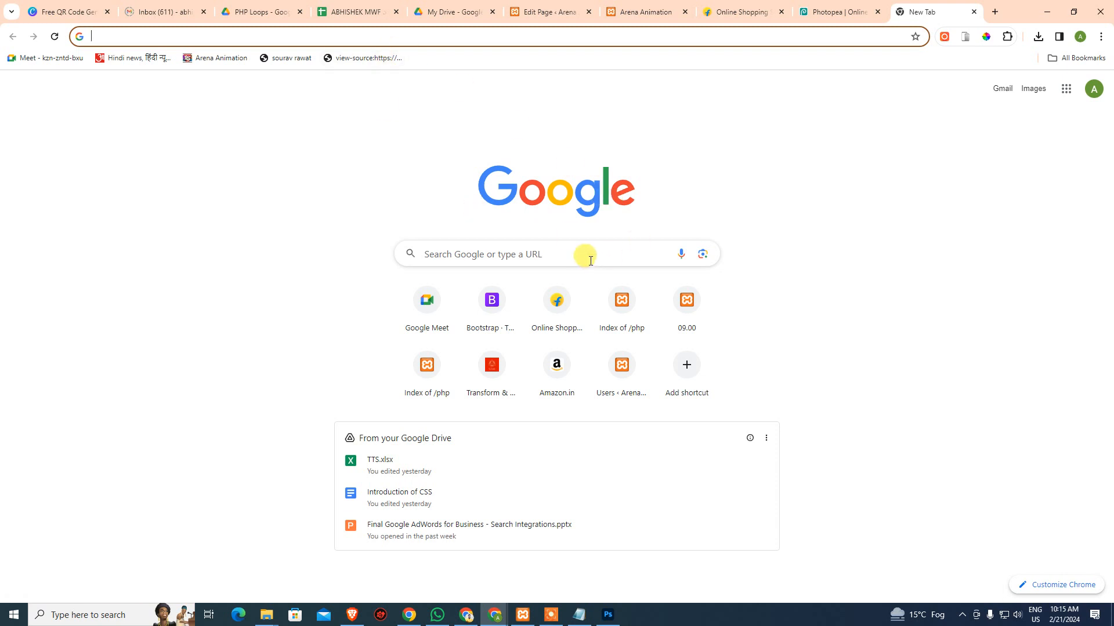
Search Google Images for 'ajay', then change the query to 'arena animation'
{"action": "left_click", "coordinate": [1033, 88]}
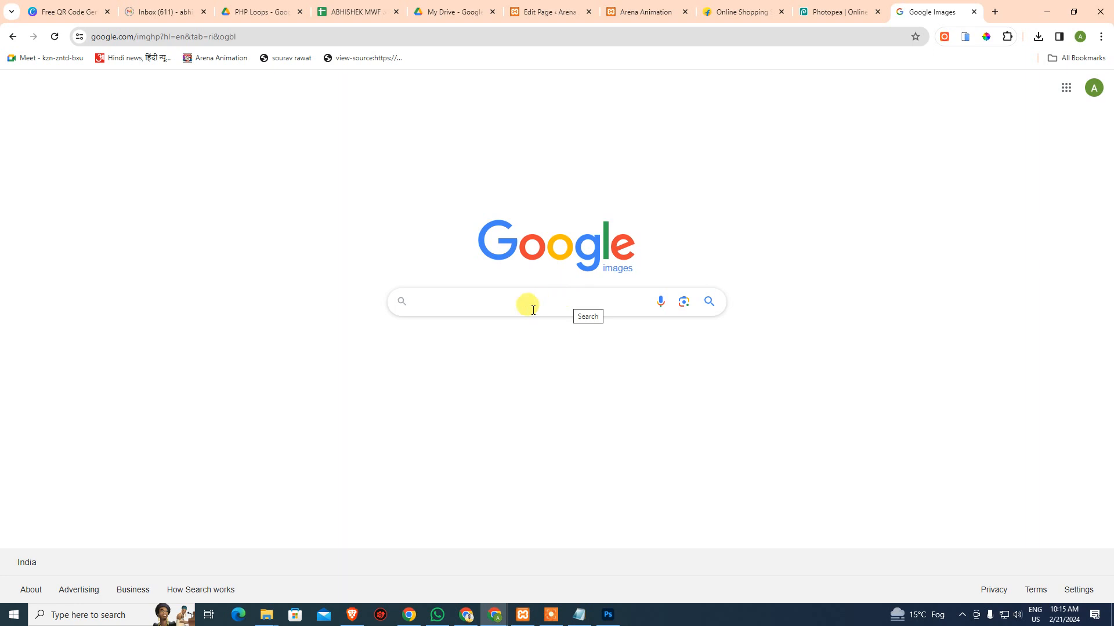
{"action": "type", "text": "ajay"}
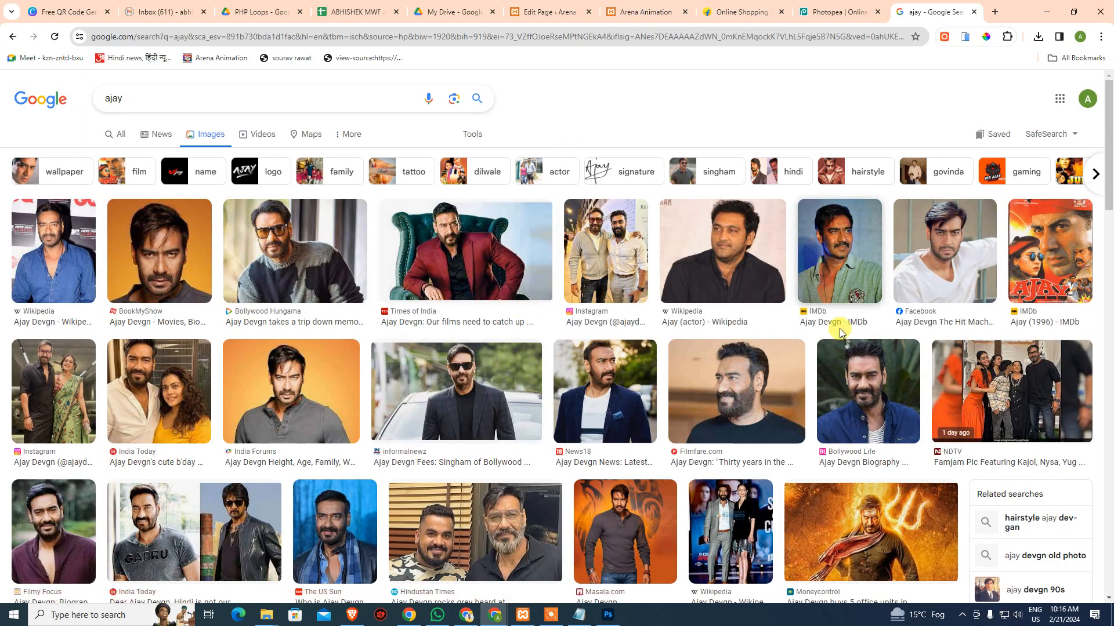
{"action": "scroll", "coordinate": [711, 339], "scroll_direction": "down", "scroll_amount": 4}
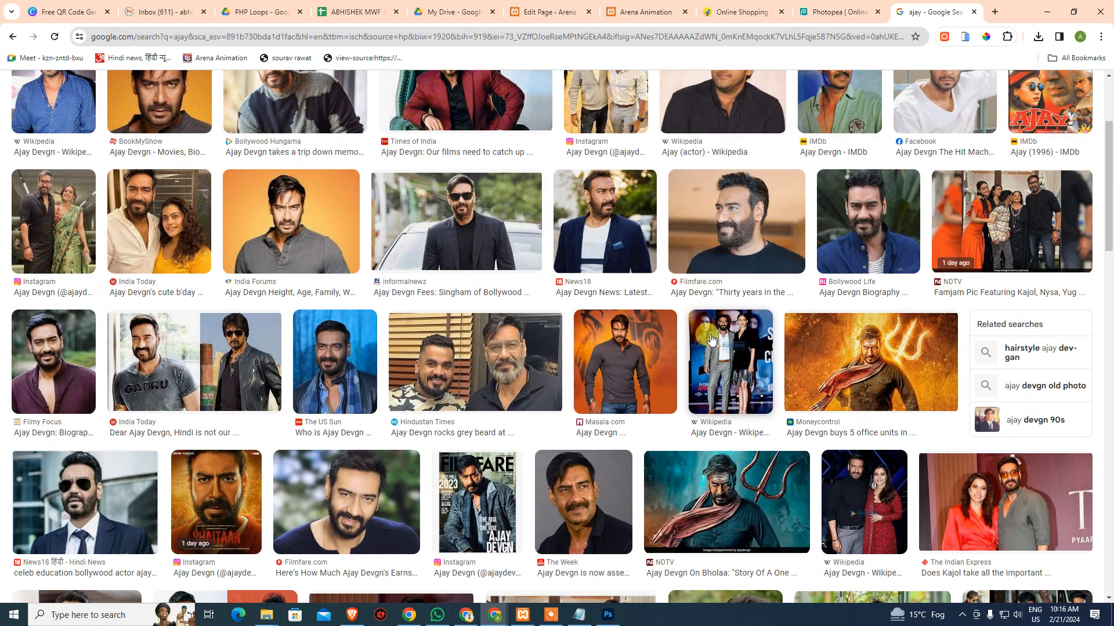
{"action": "scroll", "coordinate": [406, 232], "scroll_direction": "up", "scroll_amount": 4}
{"action": "double_click", "coordinate": [114, 88]}
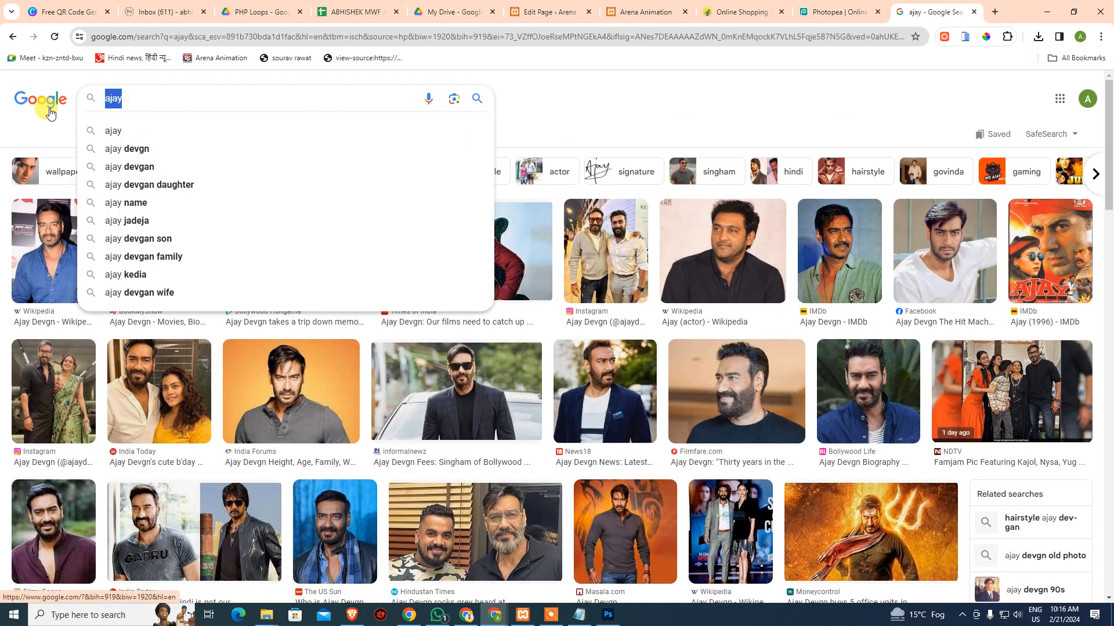
{"action": "type", "text": "arena an"}
{"action": "type", "text": "imation"}
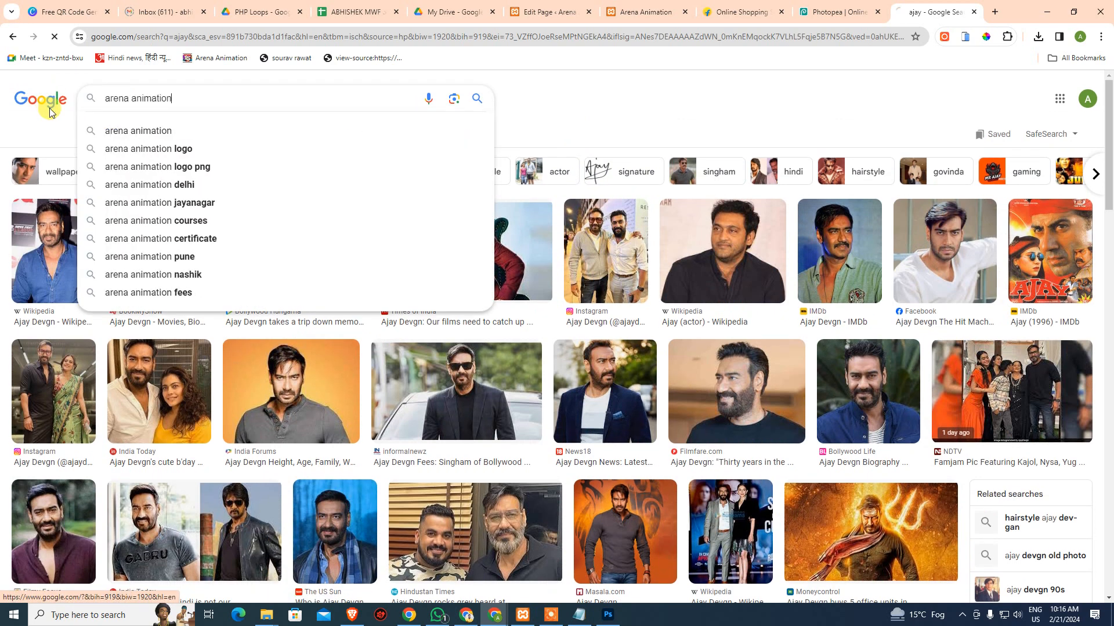
{"action": "key", "text": "Return"}
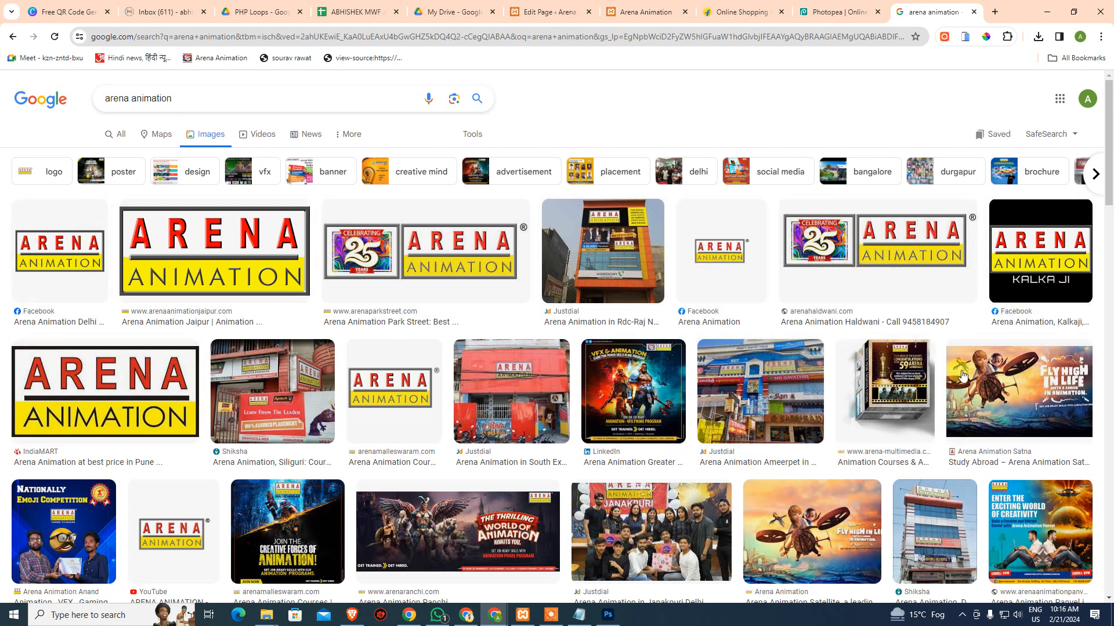
{"action": "scroll", "coordinate": [516, 171], "scroll_direction": "down", "scroll_amount": 4}
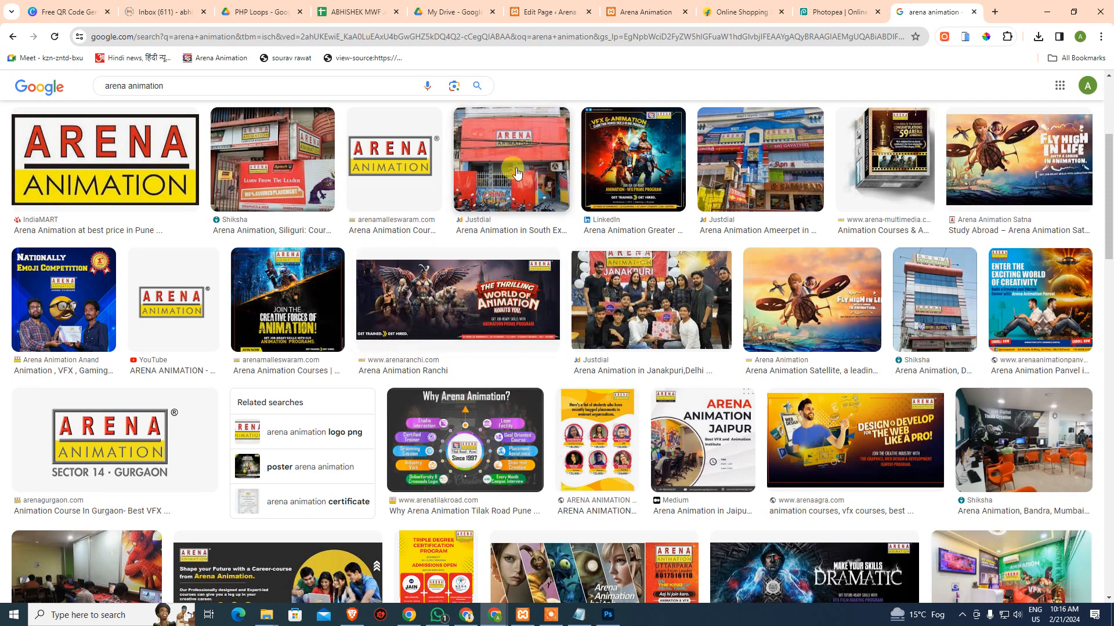
{"action": "scroll", "coordinate": [638, 443], "scroll_direction": "up", "scroll_amount": 4}
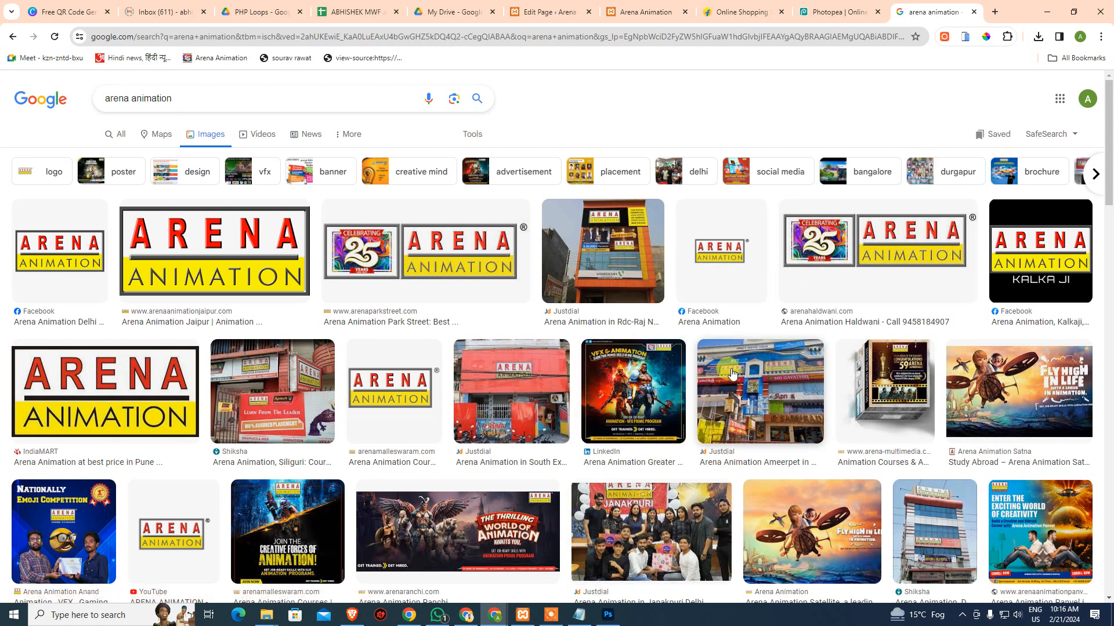
Launch Visual Studio Code by searching 'vscode' in the Start menu
{"action": "key", "text": "super"}
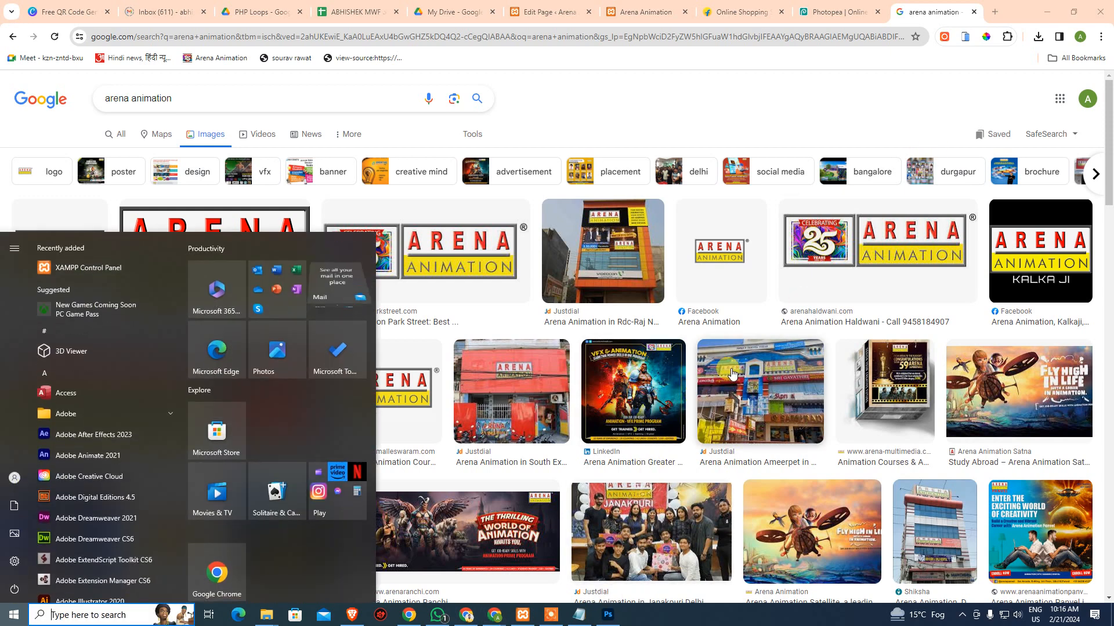
{"action": "type", "text": "vsc"}
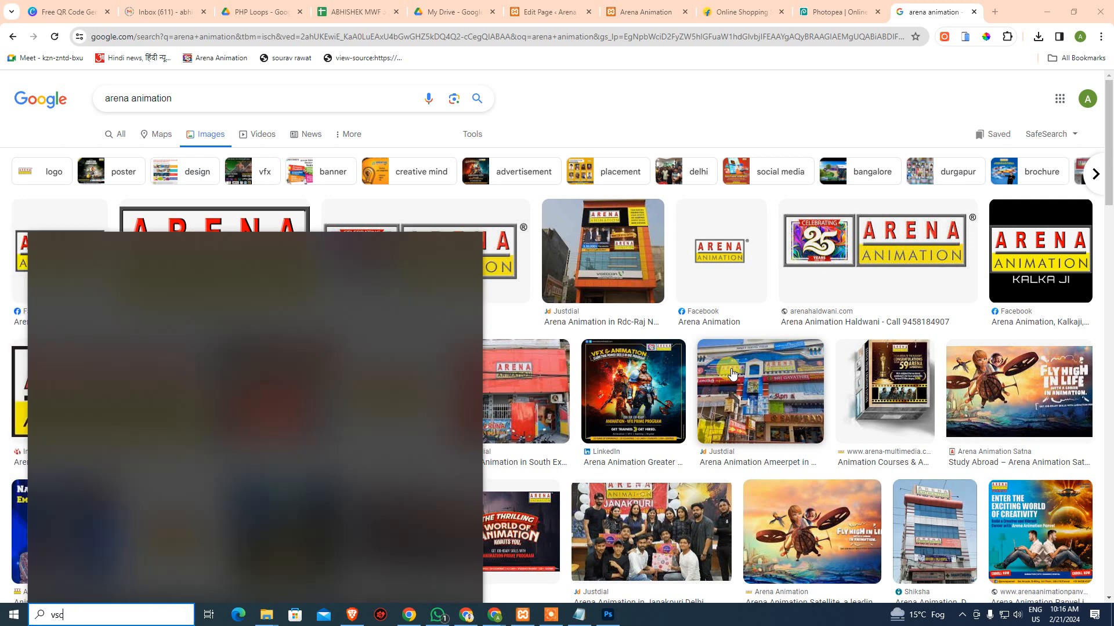
{"action": "type", "text": "ode"}
{"action": "key", "text": "Return"}
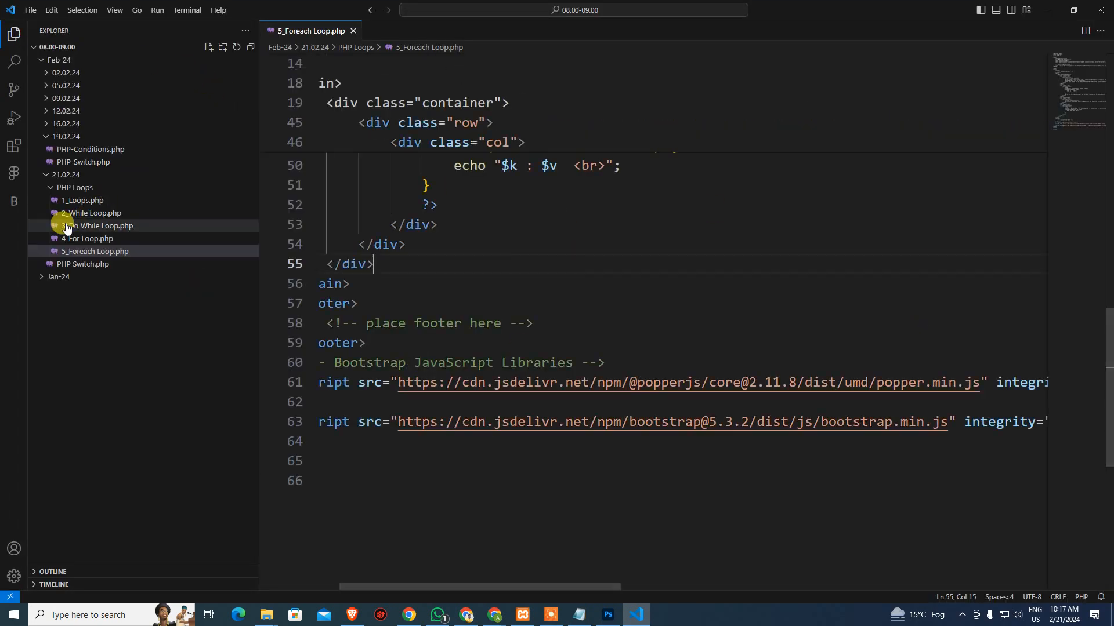
Create a new folder named images inside the 21.02.24 folder
{"action": "left_click", "coordinate": [71, 187]}
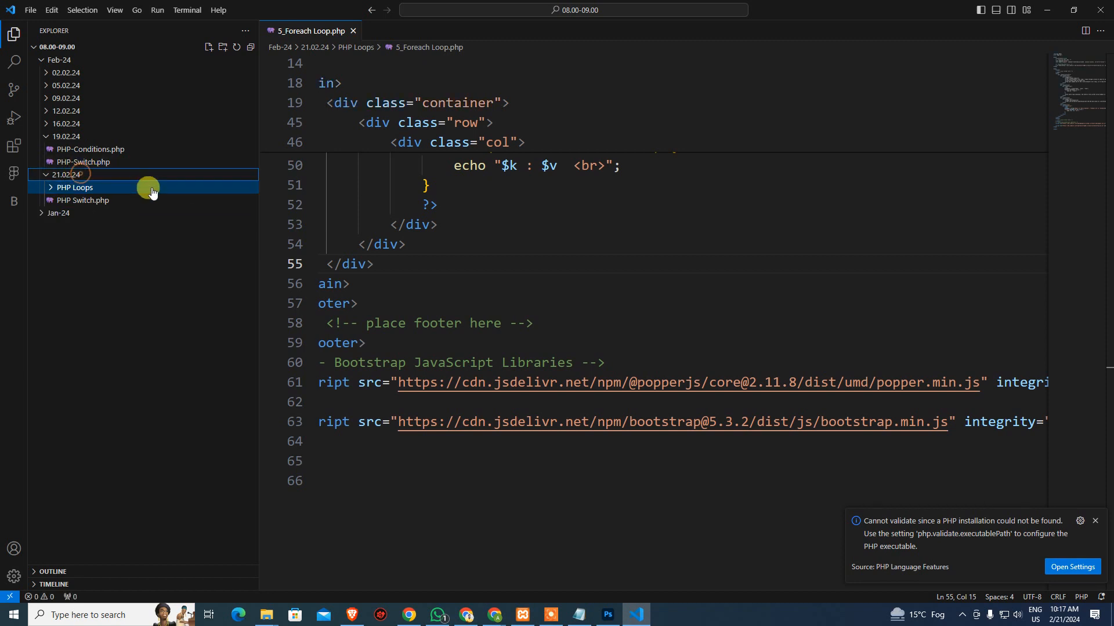
{"action": "right_click", "coordinate": [149, 176]}
{"action": "left_click", "coordinate": [152, 187]}
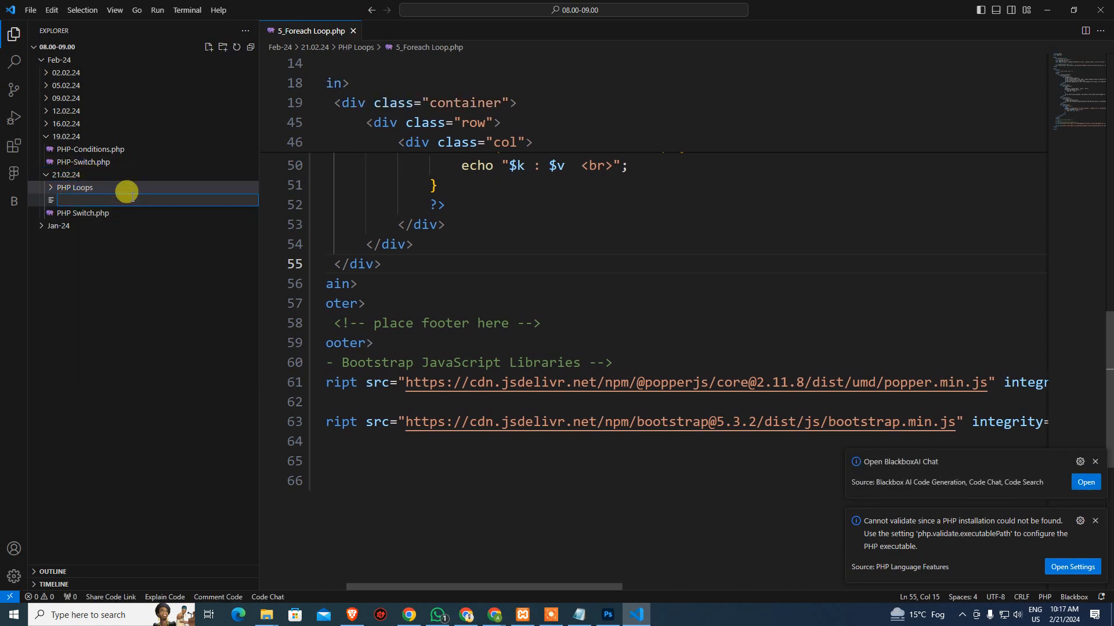
{"action": "type", "text": "ima"}
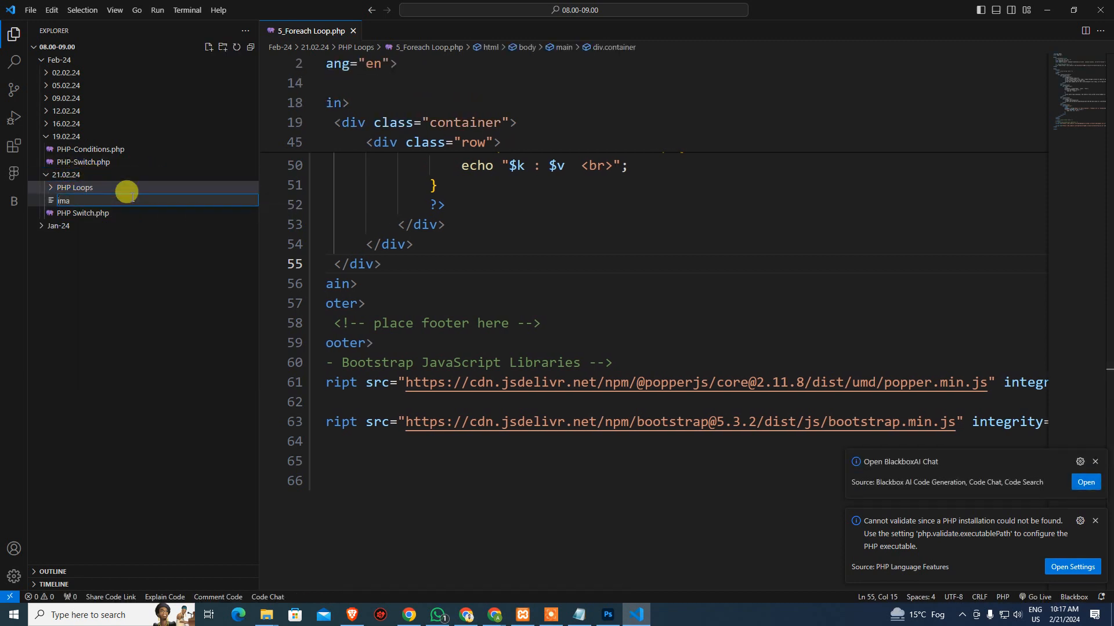
{"action": "key", "text": "Escape"}
{"action": "right_click", "coordinate": [126, 175]}
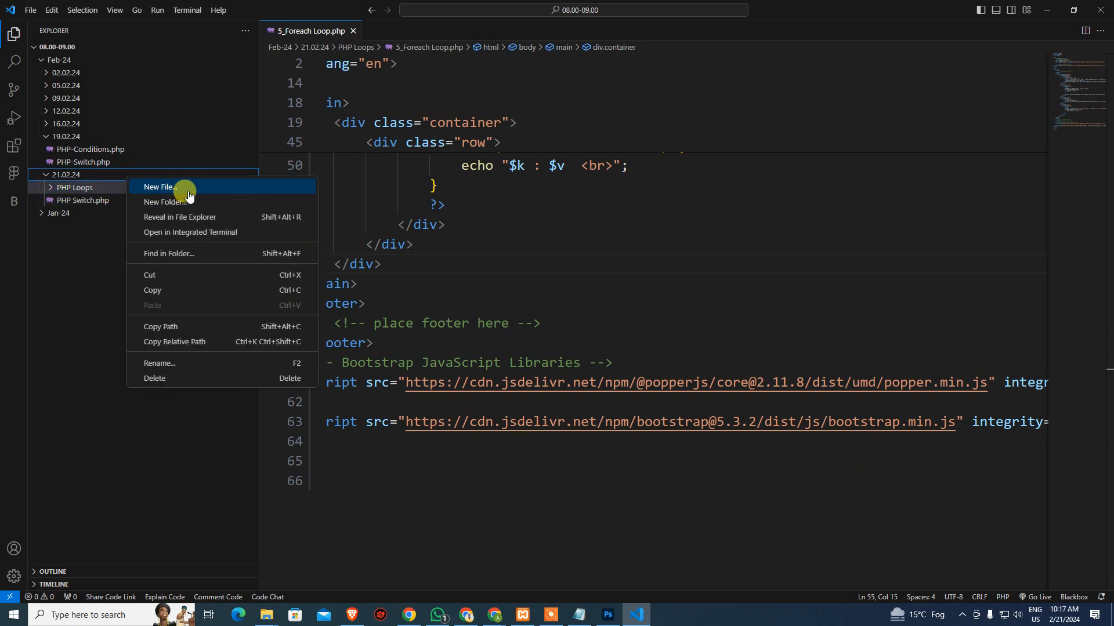
{"action": "left_click", "coordinate": [187, 202]}
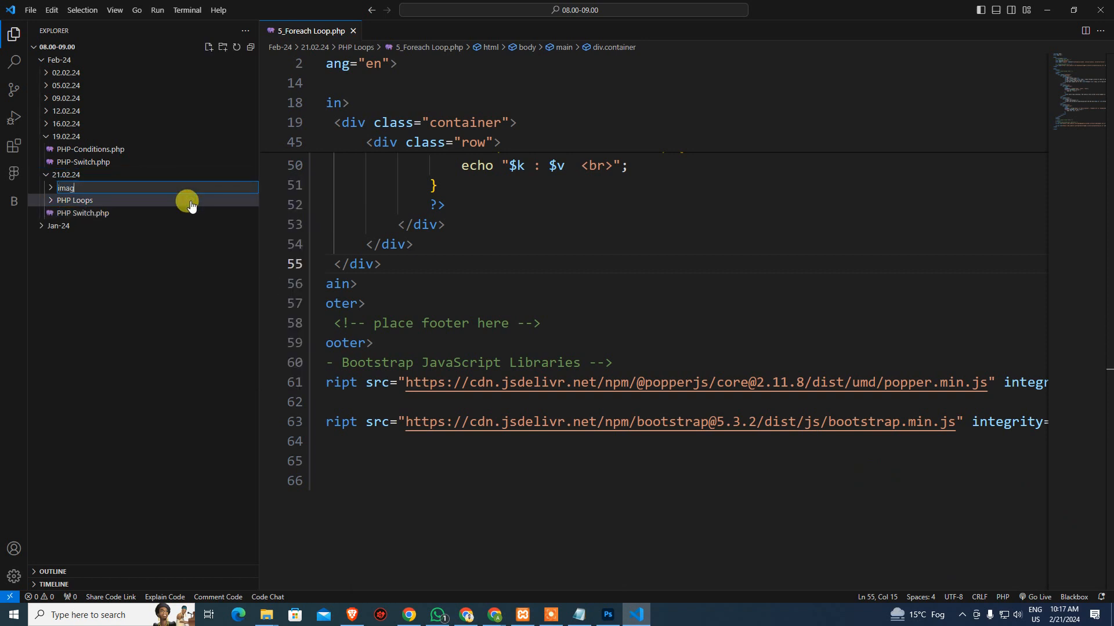
{"action": "key", "text": "Return"}
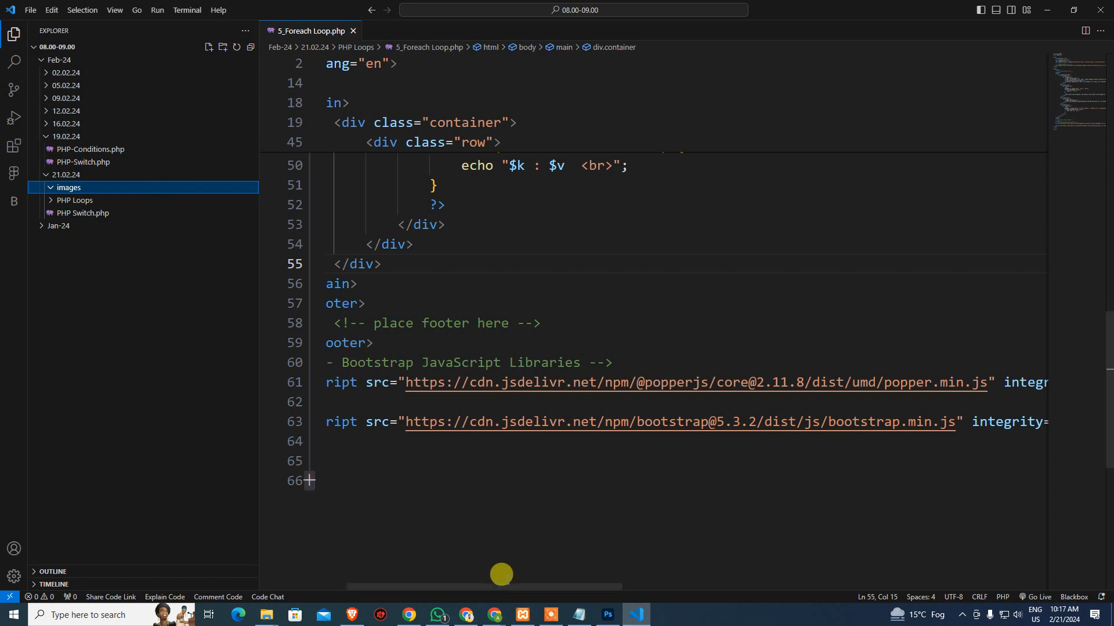
{"action": "left_click", "coordinate": [266, 614]}
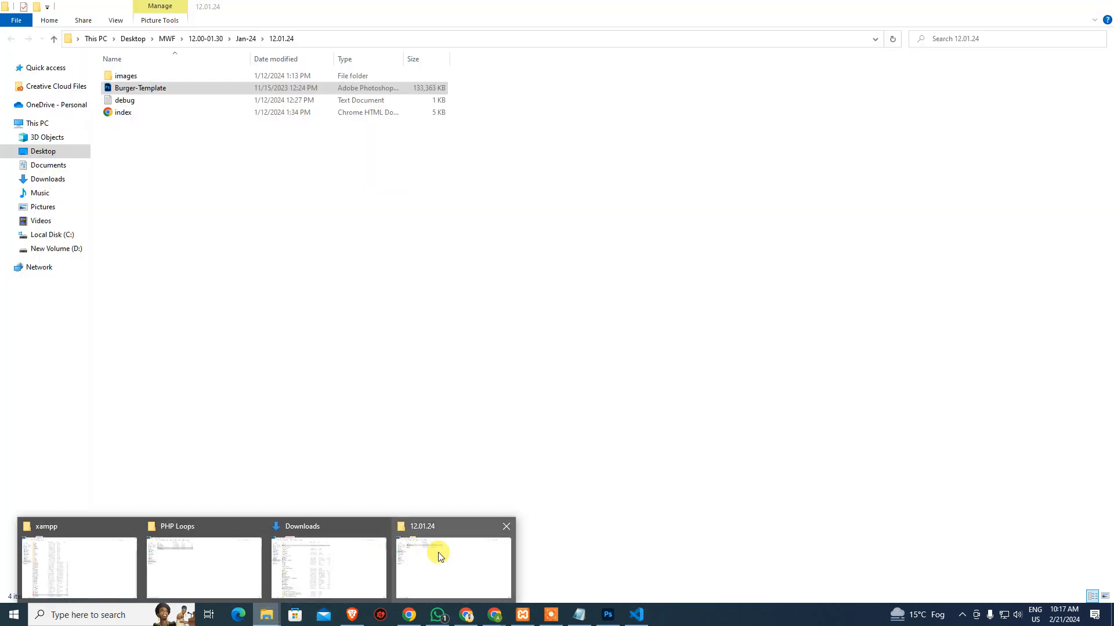
Close the 12.01.24, Downloads and PHP Loops Explorer windows, keeping the xampp window
{"action": "left_click", "coordinate": [436, 555]}
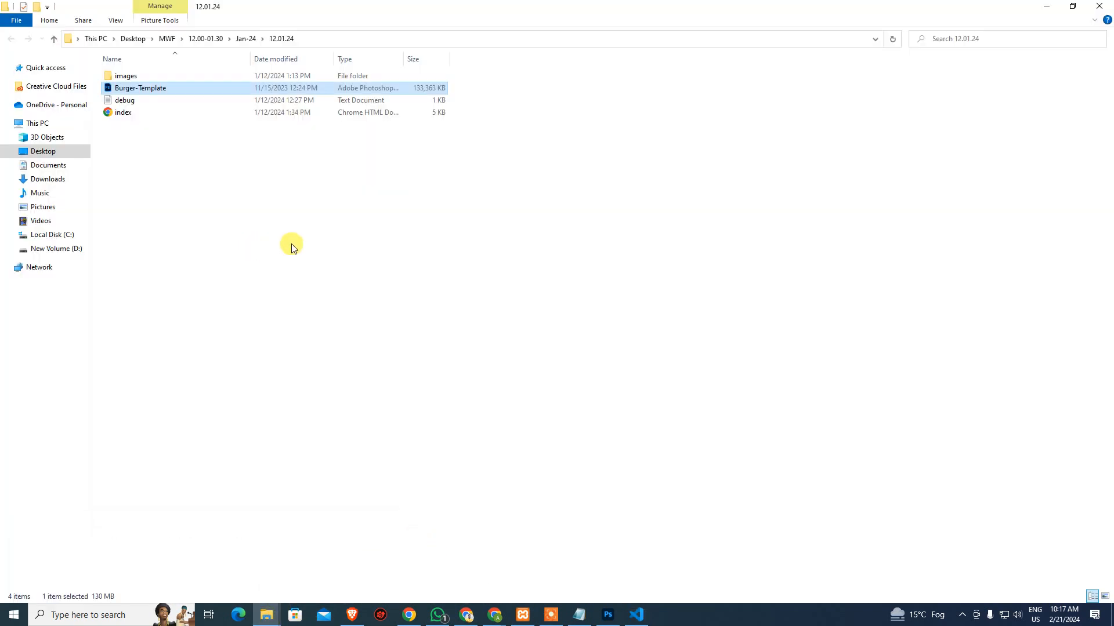
{"action": "left_click", "coordinate": [266, 615]}
{"action": "middle_click", "coordinate": [444, 553]}
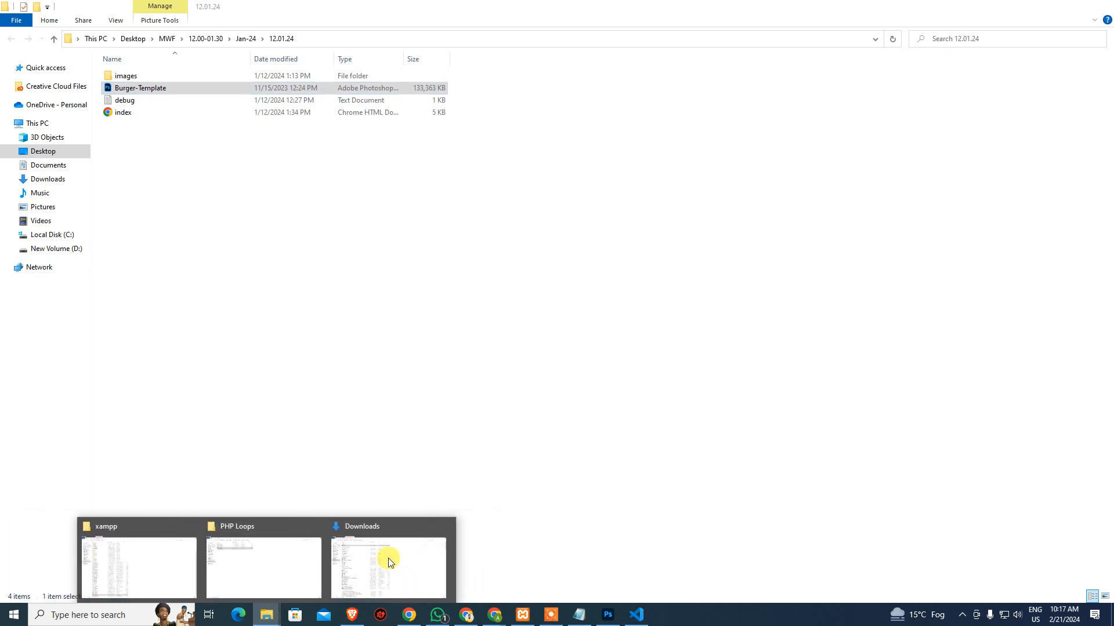
{"action": "middle_click", "coordinate": [390, 561]}
{"action": "middle_click", "coordinate": [343, 568]}
{"action": "left_click", "coordinate": [274, 566]}
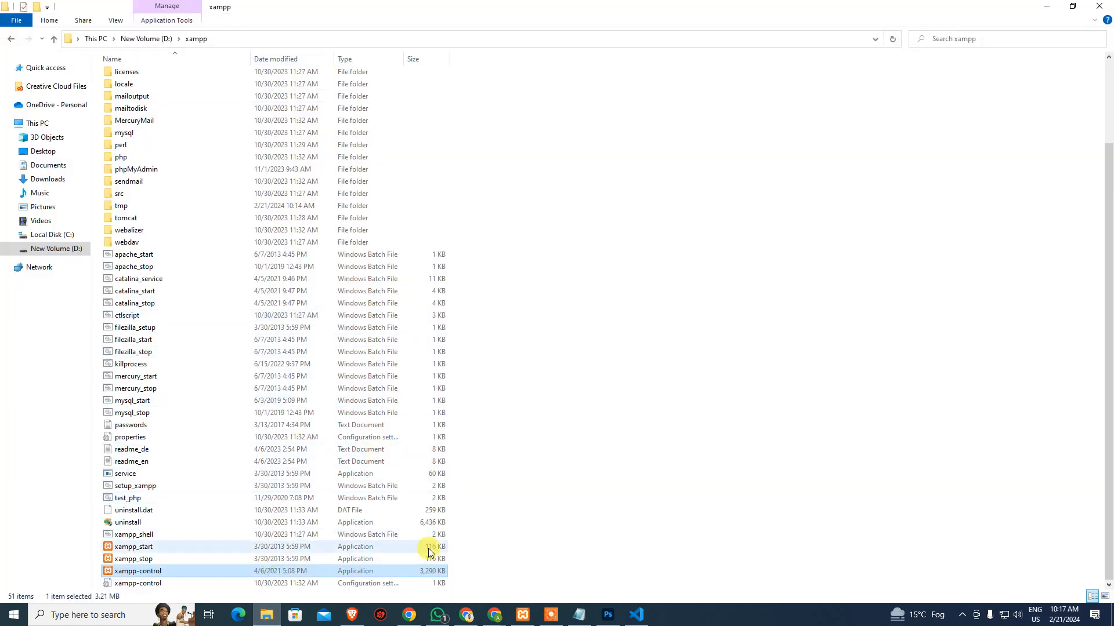
Open a new Explorer window and navigate to Desktop > MWF > 09.00-10.30 > wordpress
{"action": "key", "text": "super"}
{"action": "type", "text": "osk"}
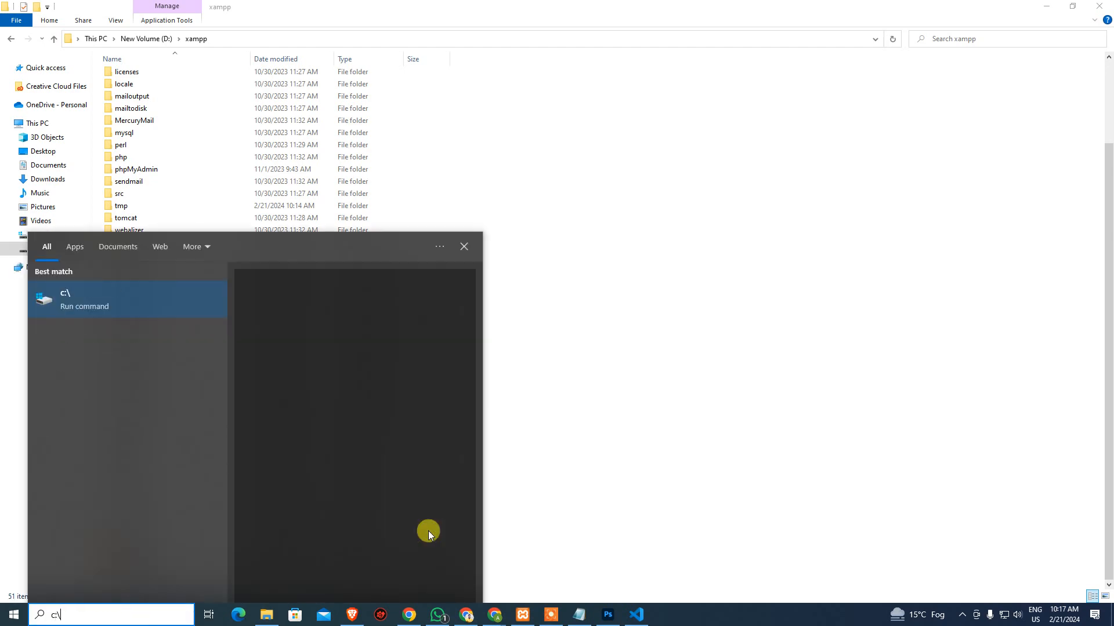
{"action": "key", "text": "Return"}
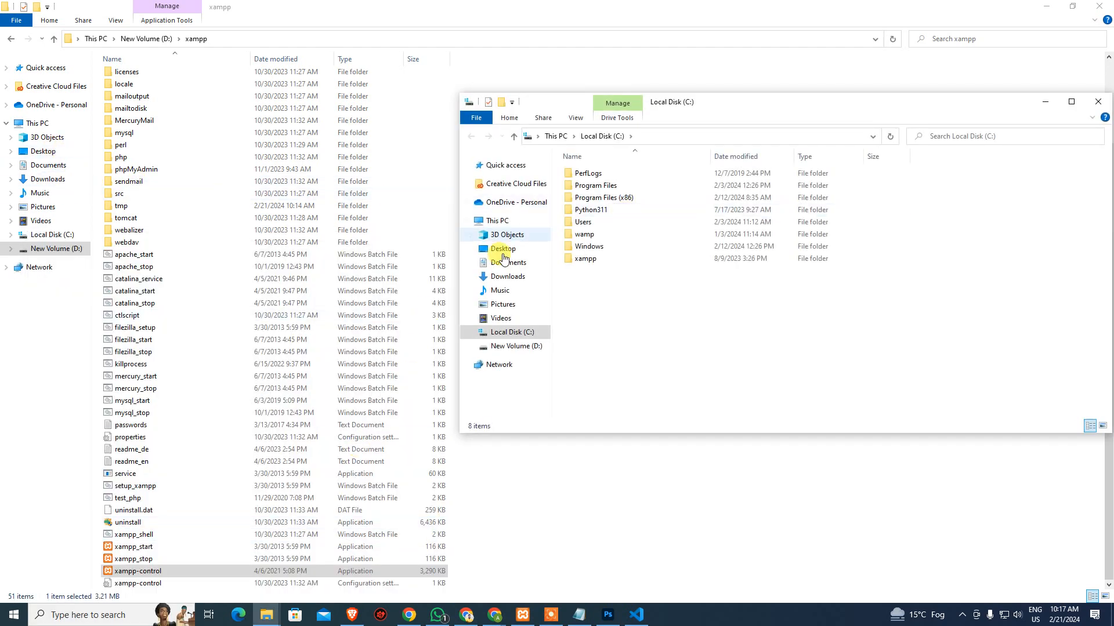
{"action": "left_click", "coordinate": [516, 253]}
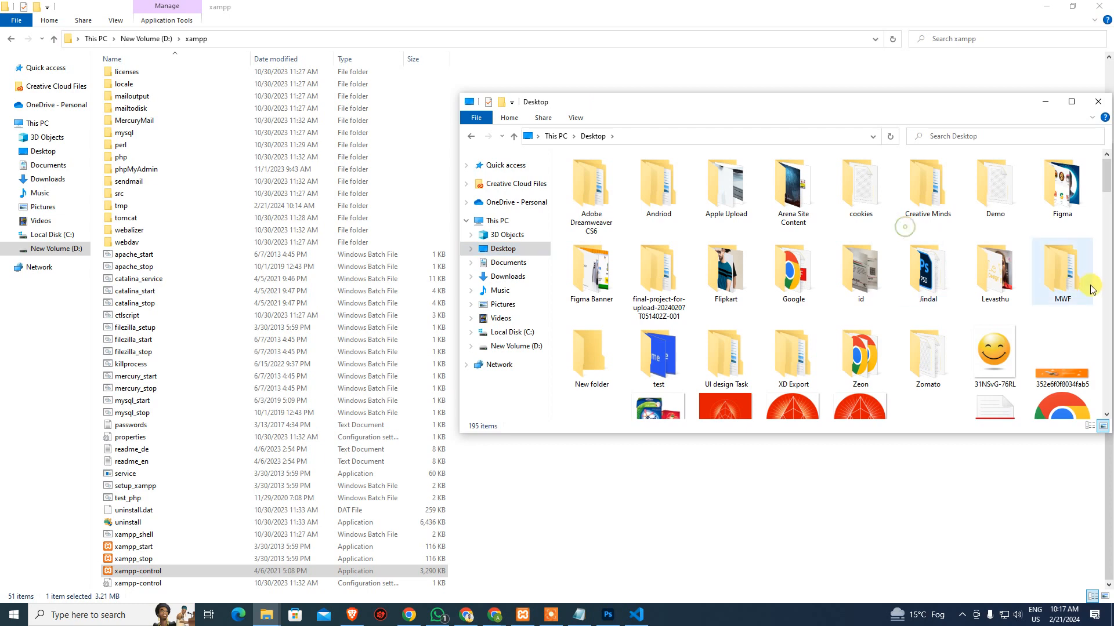
{"action": "left_click", "coordinate": [1091, 286]}
{"action": "double_click", "coordinate": [1090, 286]}
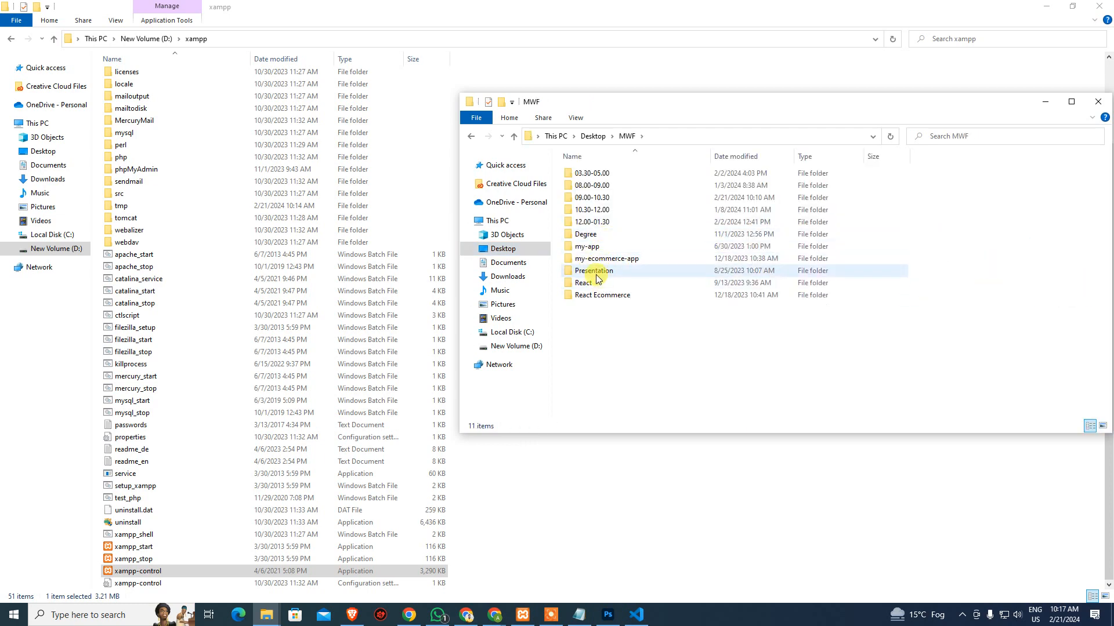
{"action": "double_click", "coordinate": [595, 198]}
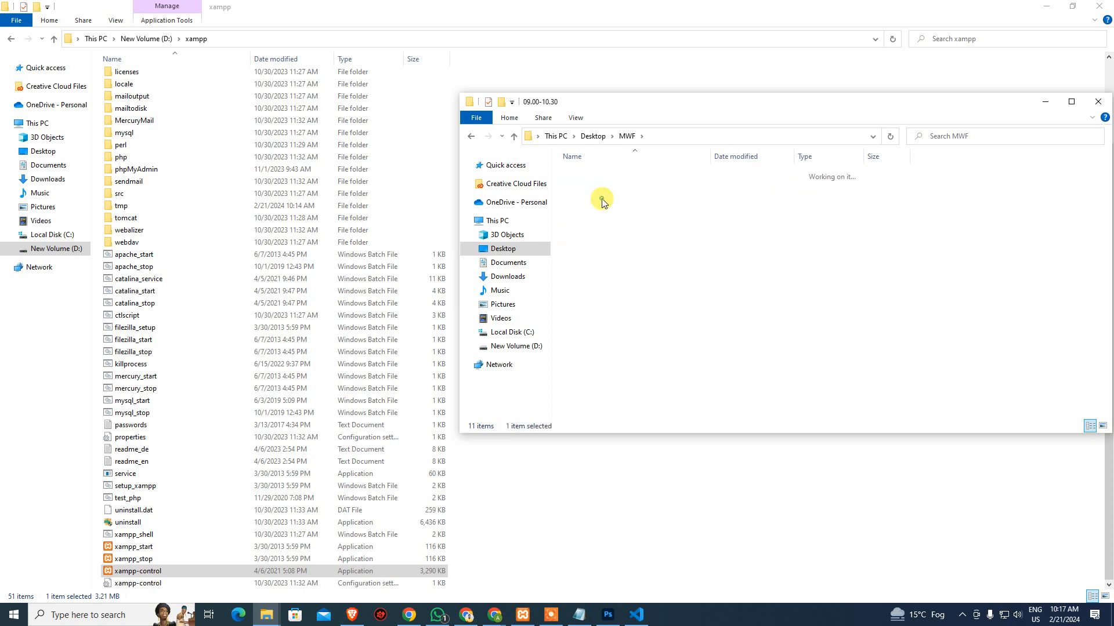
{"action": "double_click", "coordinate": [594, 271]}
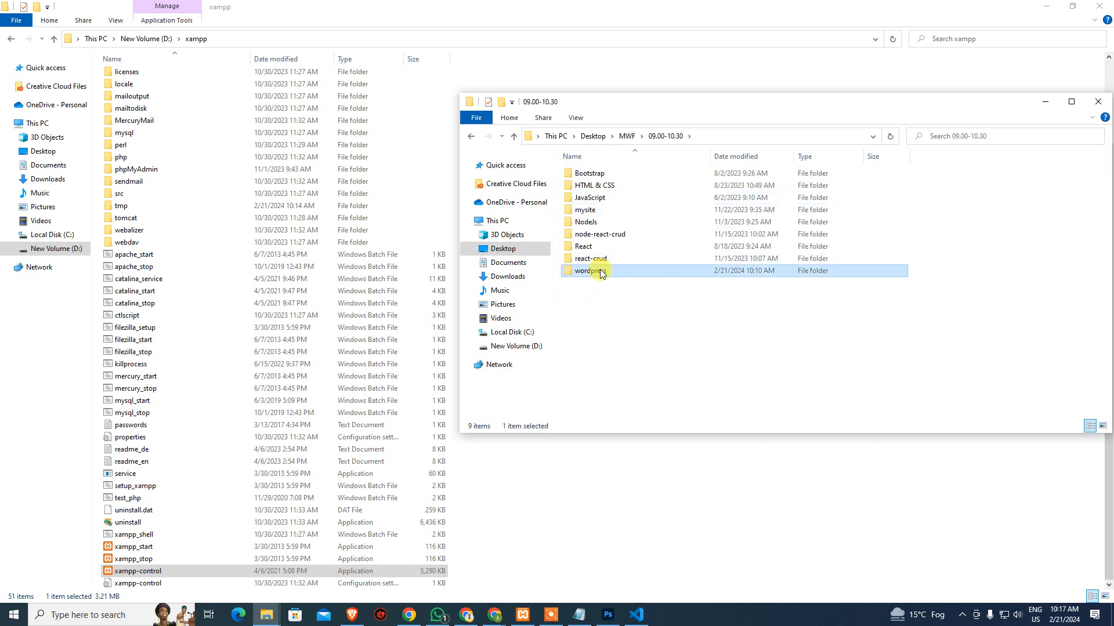
Open a command prompt in the wordpress folder by entering cmd in the address bar
{"action": "left_click", "coordinate": [797, 132]}
{"action": "type", "text": "cmd"}
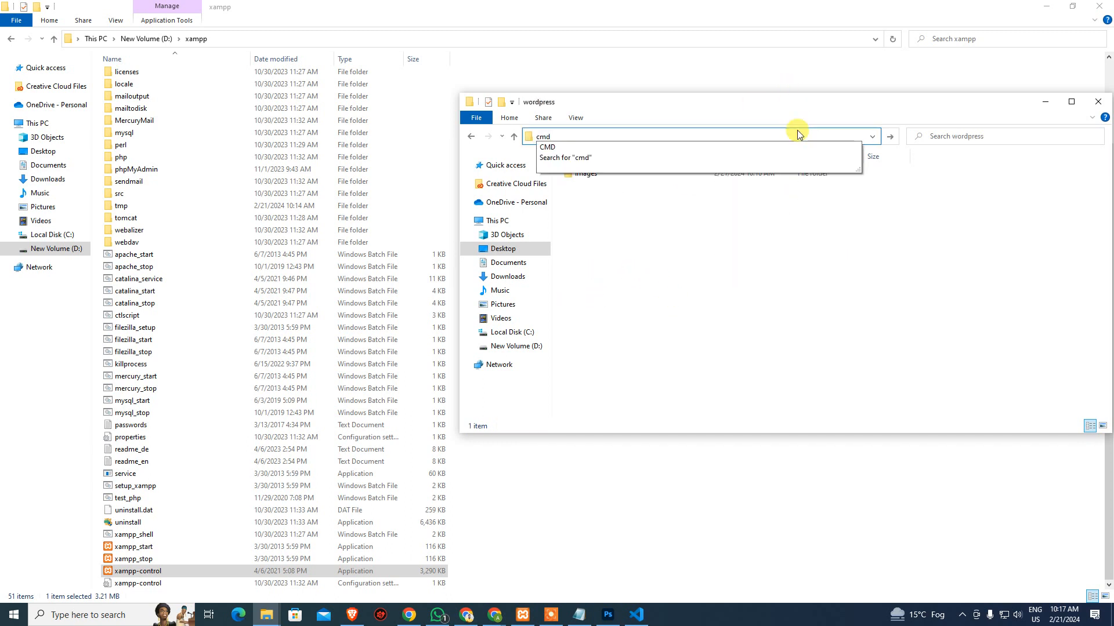
{"action": "key", "text": "Return"}
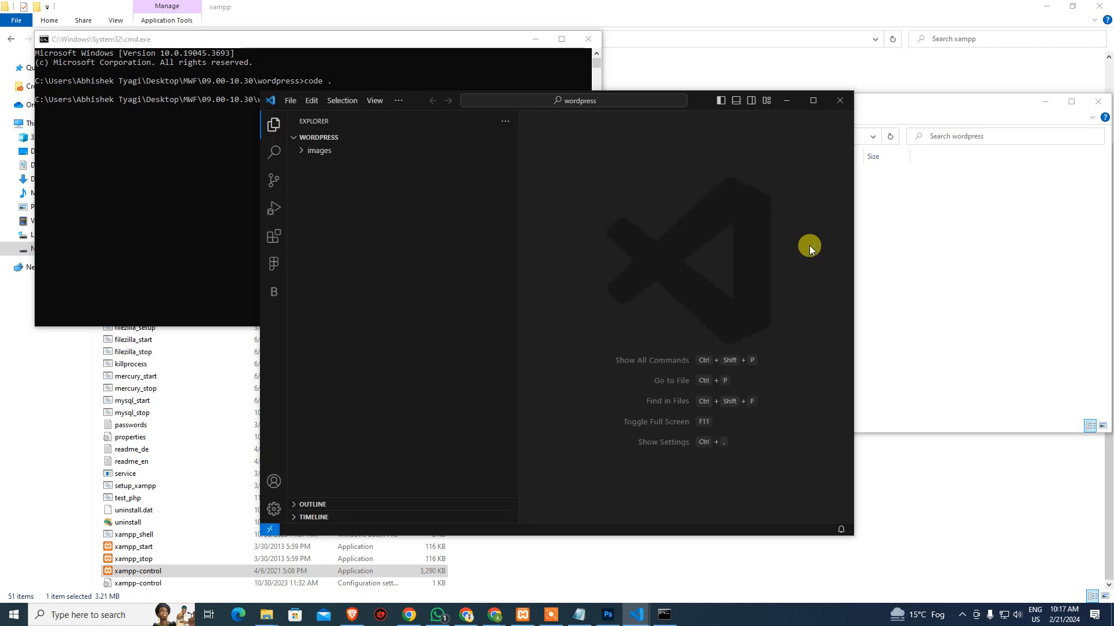
Maximize the VS Code window and preview header-base.jpg from the images folder
{"action": "left_click", "coordinate": [550, 615]}
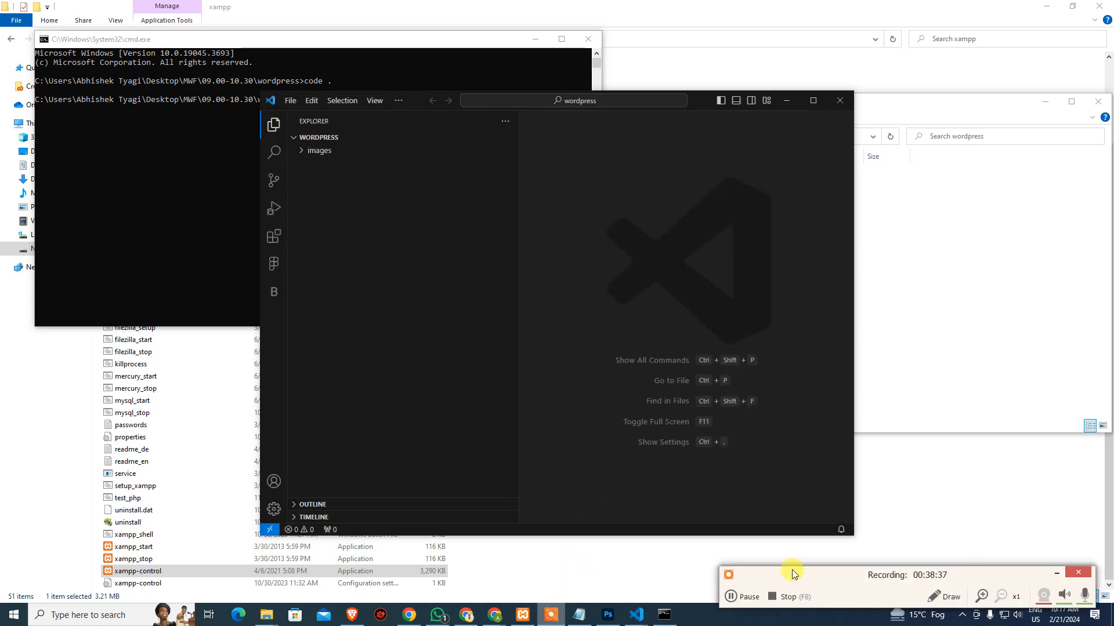
{"action": "left_click", "coordinate": [1056, 573]}
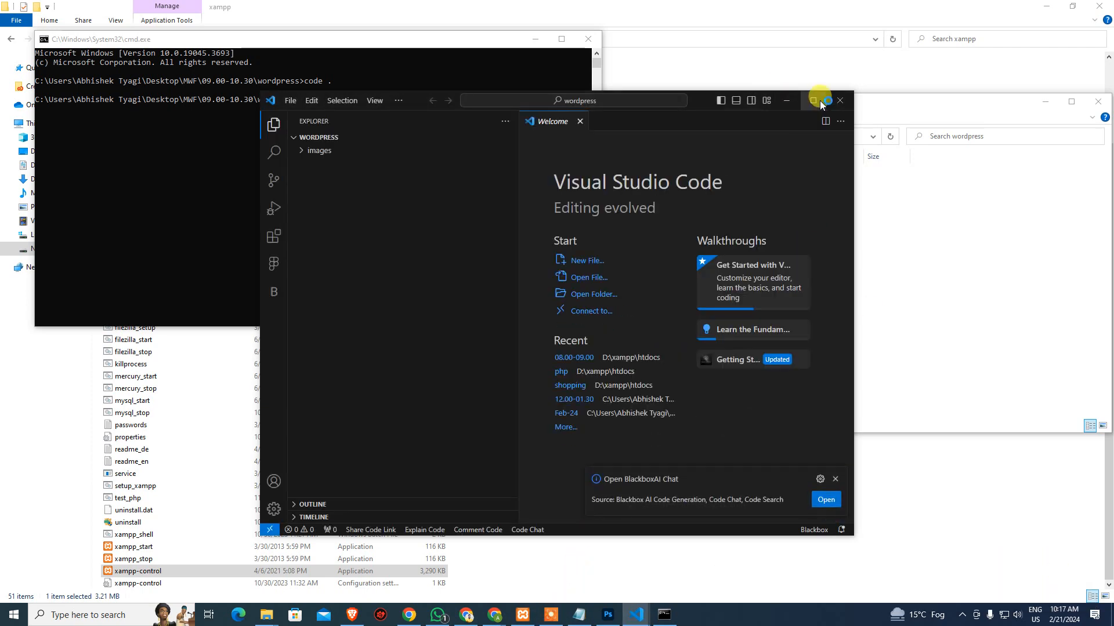
{"action": "left_click", "coordinate": [813, 100]}
{"action": "left_click", "coordinate": [56, 60]}
{"action": "left_click", "coordinate": [136, 73]}
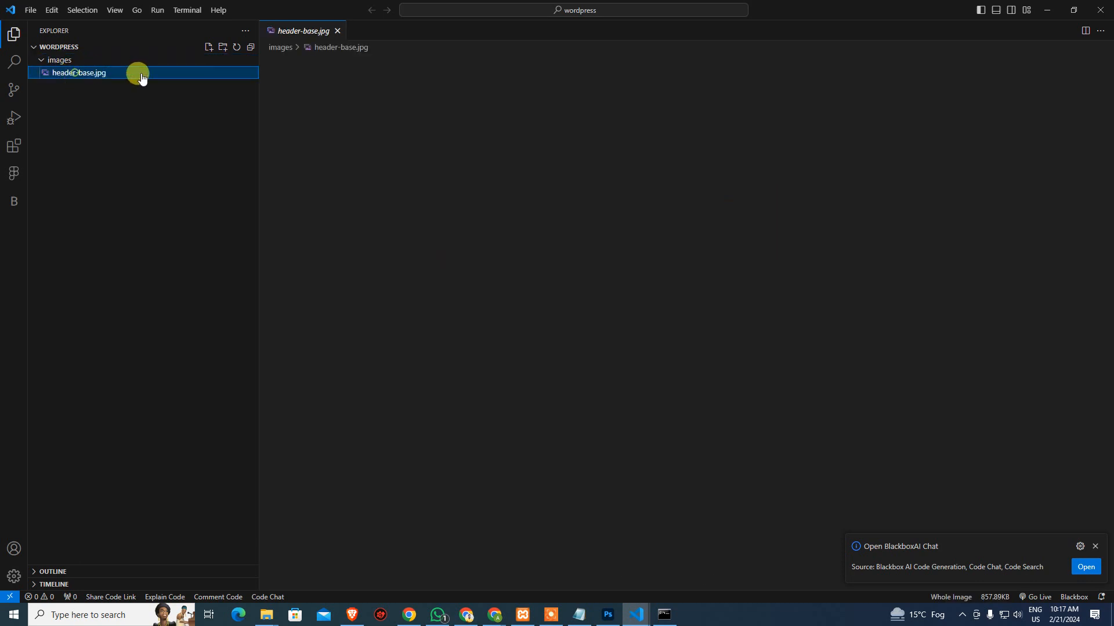
{"action": "left_click", "coordinate": [337, 31]}
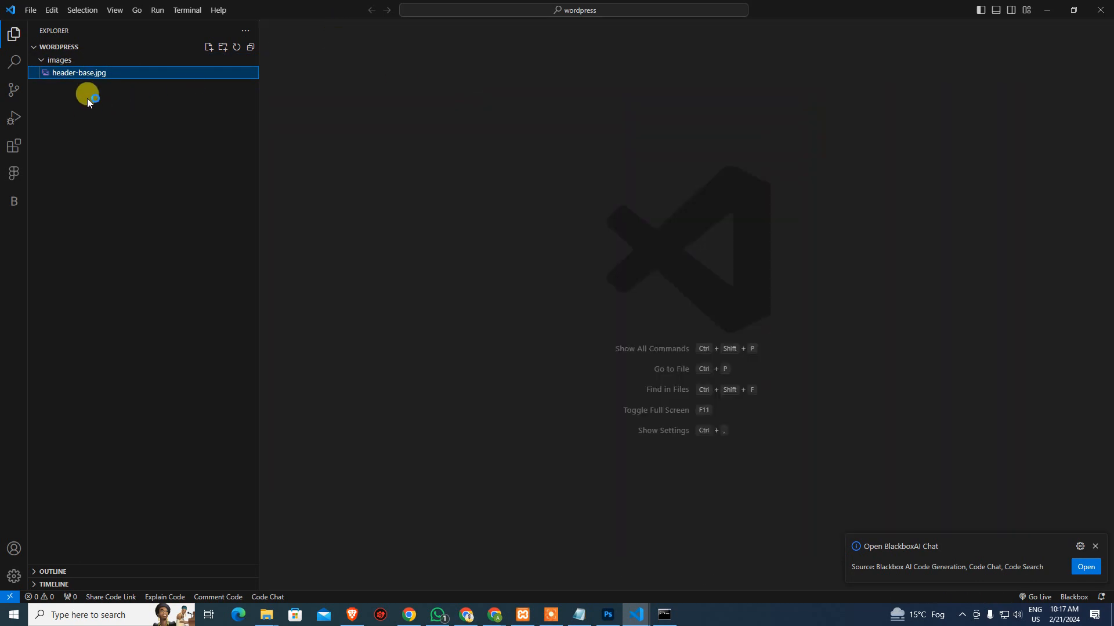
{"action": "left_click", "coordinate": [75, 61]}
Create index.html in the workspace root with the html:5 boilerplate and save it
{"action": "right_click", "coordinate": [116, 110]}
{"action": "left_click", "coordinate": [165, 121]}
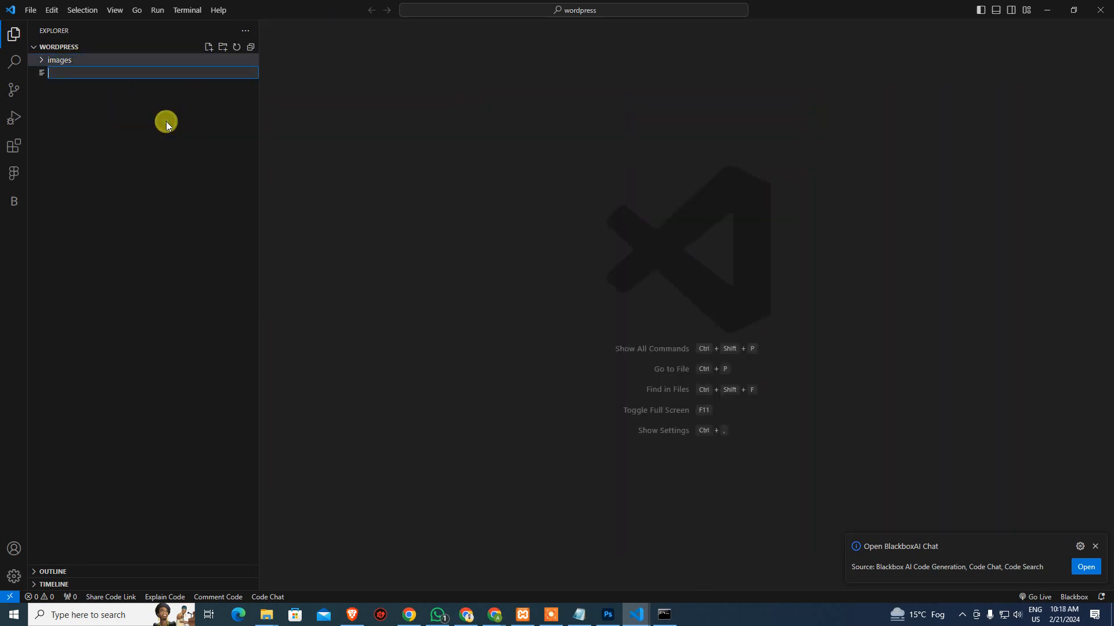
{"action": "type", "text": "index.html"}
{"action": "key", "text": "Return"}
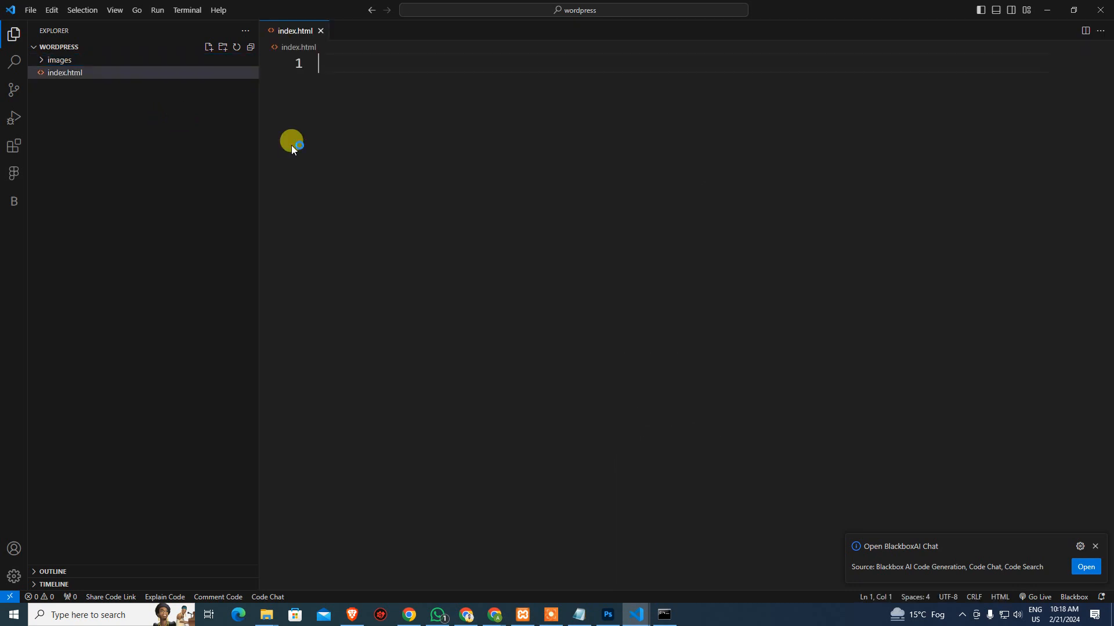
{"action": "type", "text": "html"}
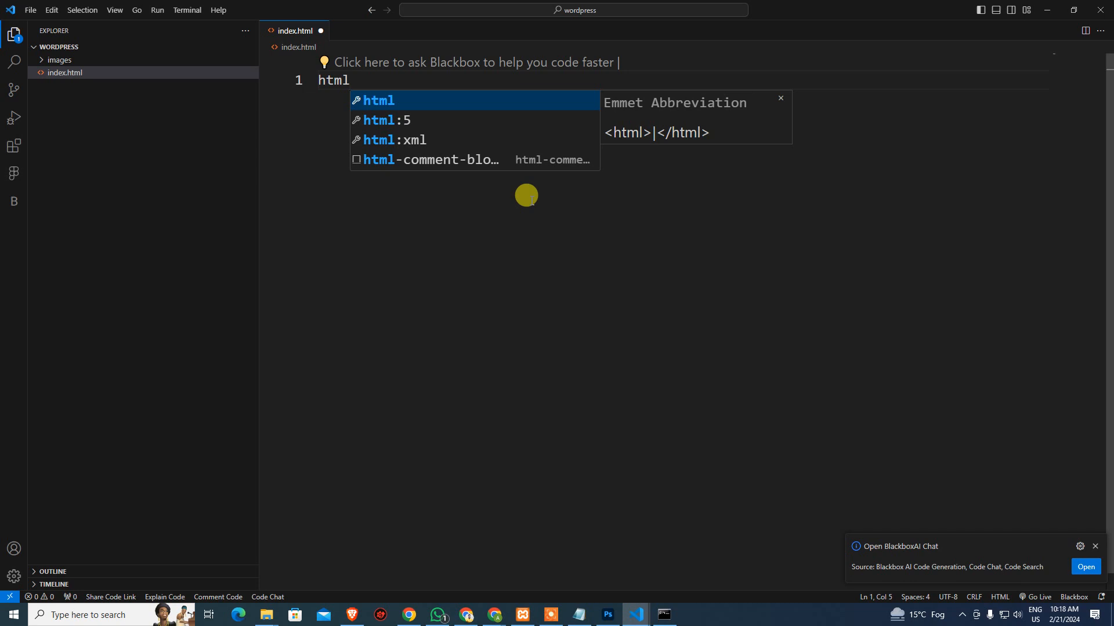
{"action": "key", "text": "Down"}
{"action": "key", "text": "Return"}
{"action": "key", "text": "ctrl+s"}
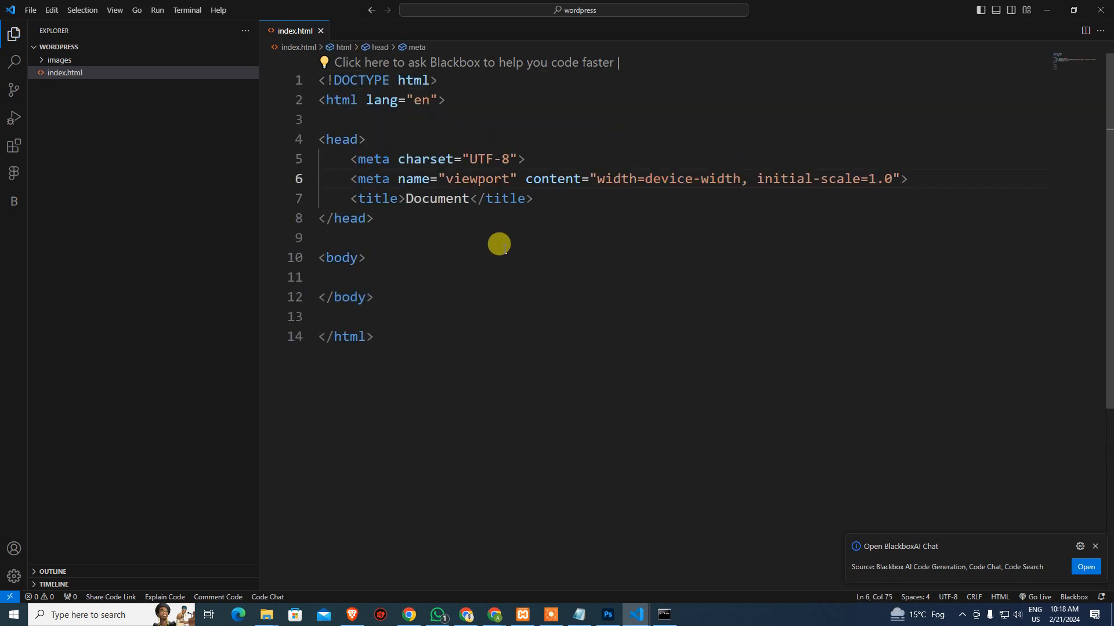
Add <img src="images/header-base.jpg" alt="Best Burger"> to the body, save, and serve with Live Server
{"action": "left_click", "coordinate": [486, 264]}
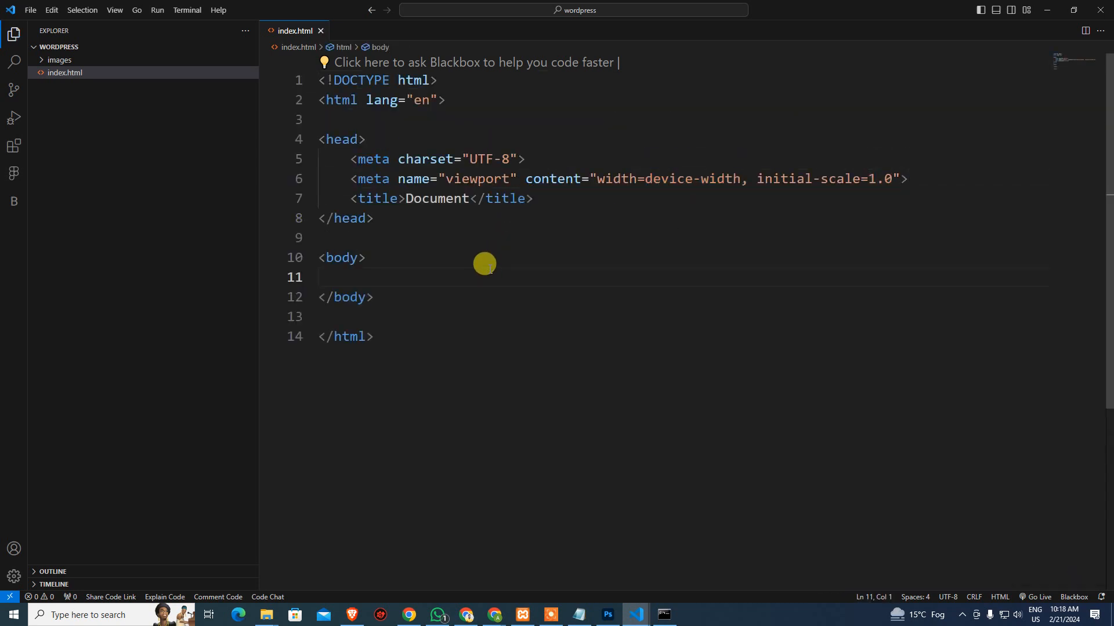
{"action": "type", "text": "img"}
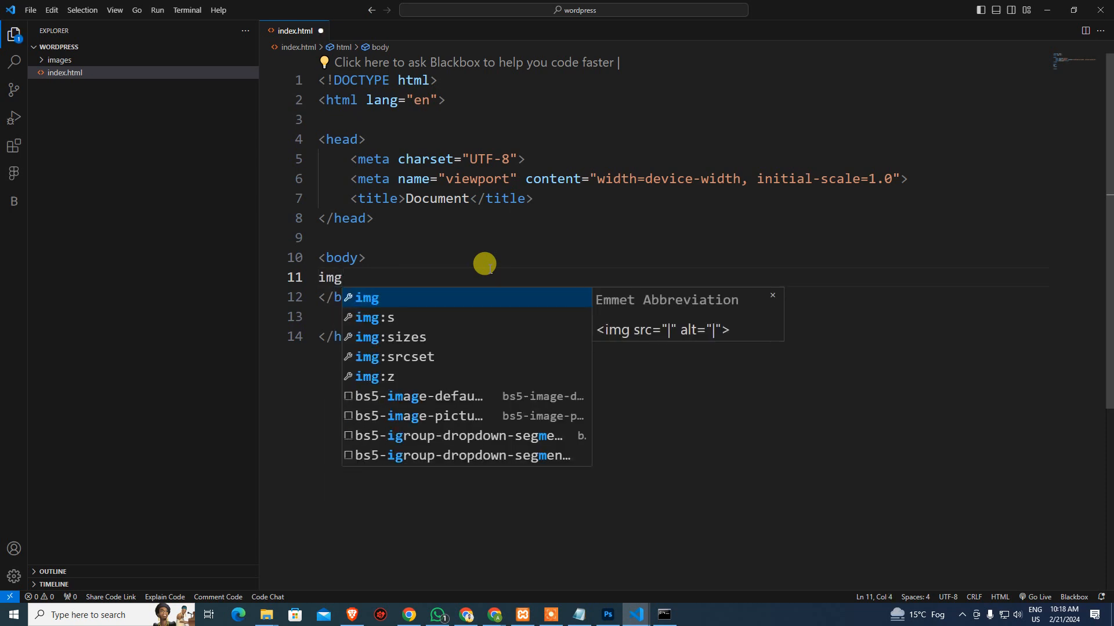
{"action": "key", "text": "Return"}
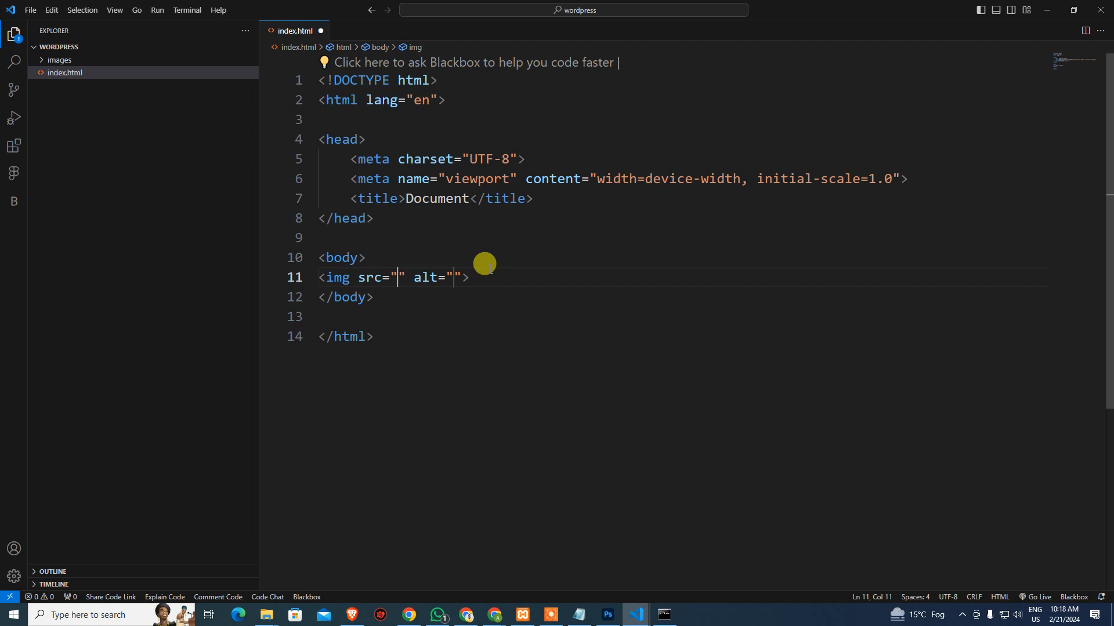
{"action": "key", "text": "Tab"}
{"action": "key", "text": "Tab"}
{"action": "key", "text": "ctrl+space"}
{"action": "type", "text": "image"}
{"action": "key", "text": "Return"}
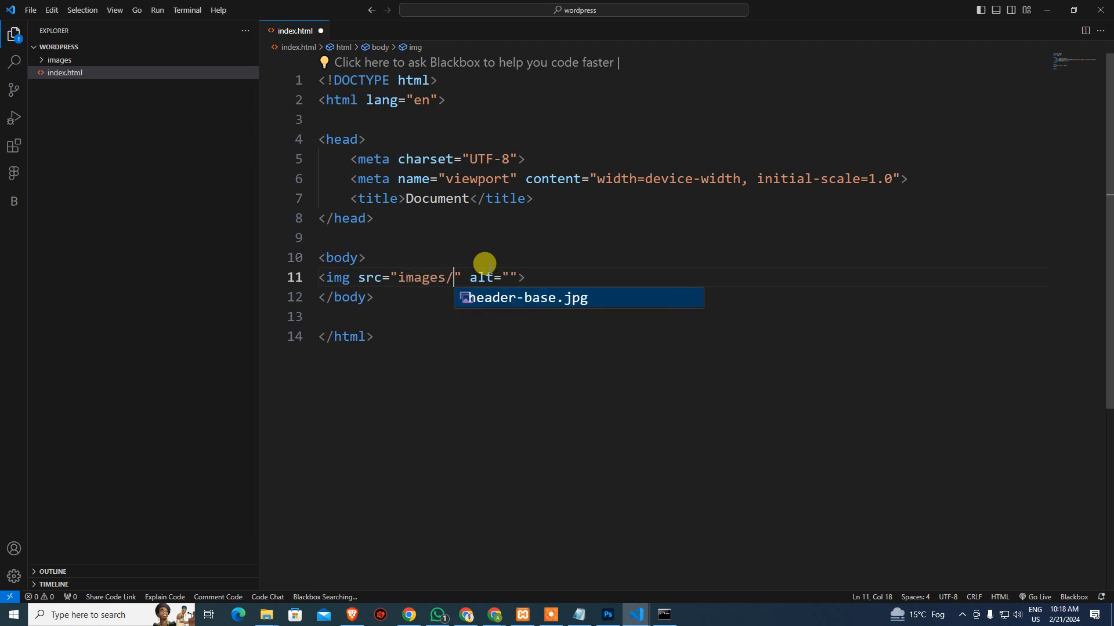
{"action": "key", "text": "Return"}
{"action": "key", "text": "Left"}
{"action": "key", "text": "Left"}
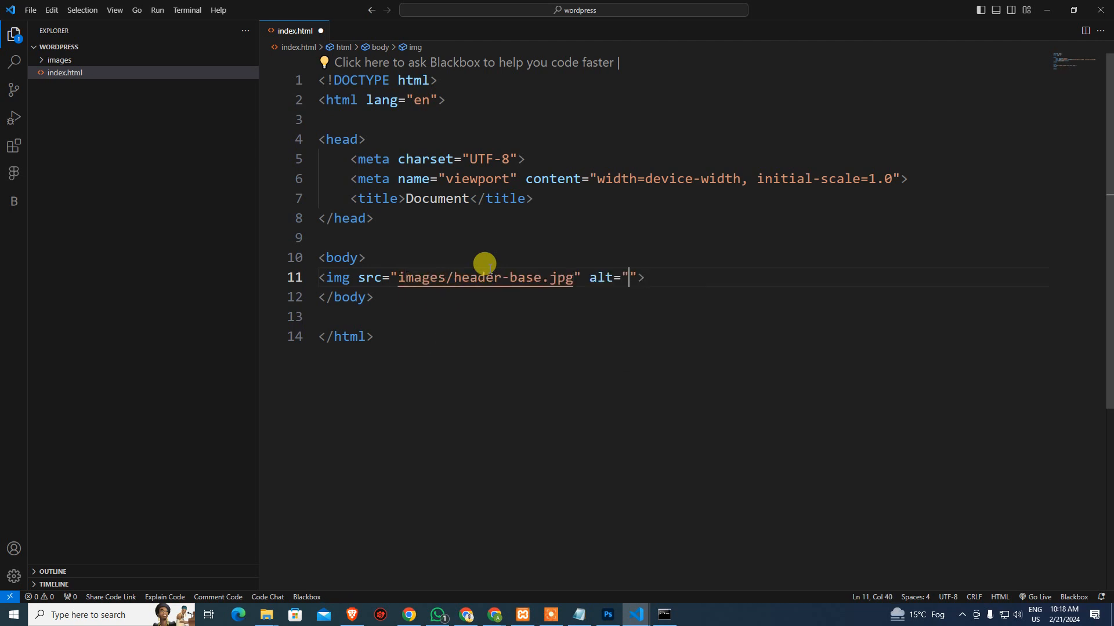
{"action": "type", "text": "Best Bu"}
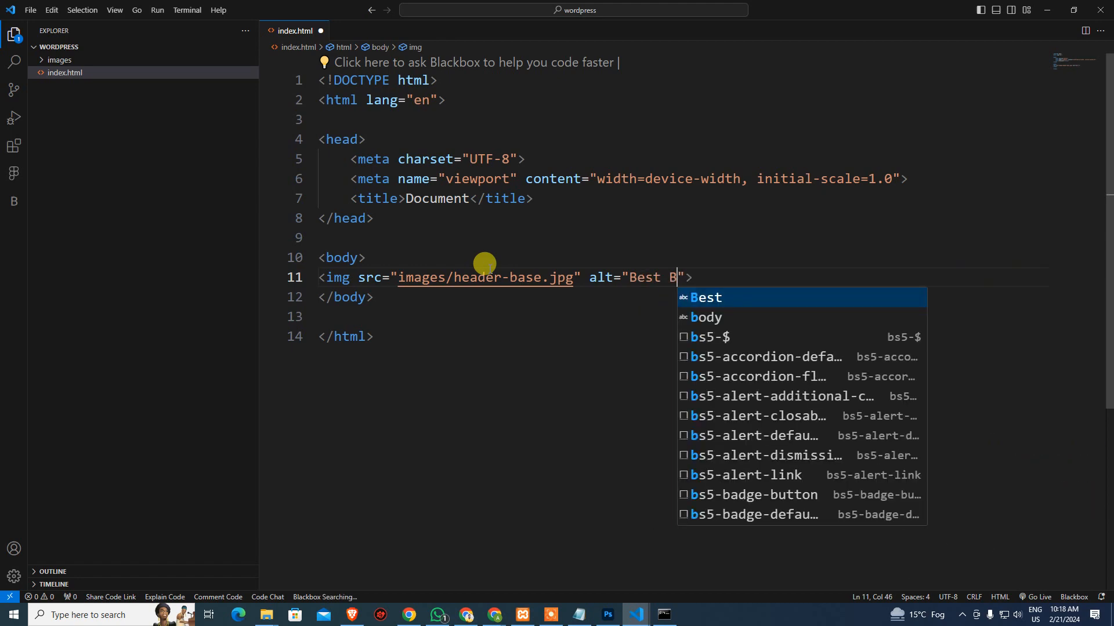
{"action": "type", "text": "rger"}
{"action": "key", "text": "End"}
{"action": "key", "text": "ctrl+s"}
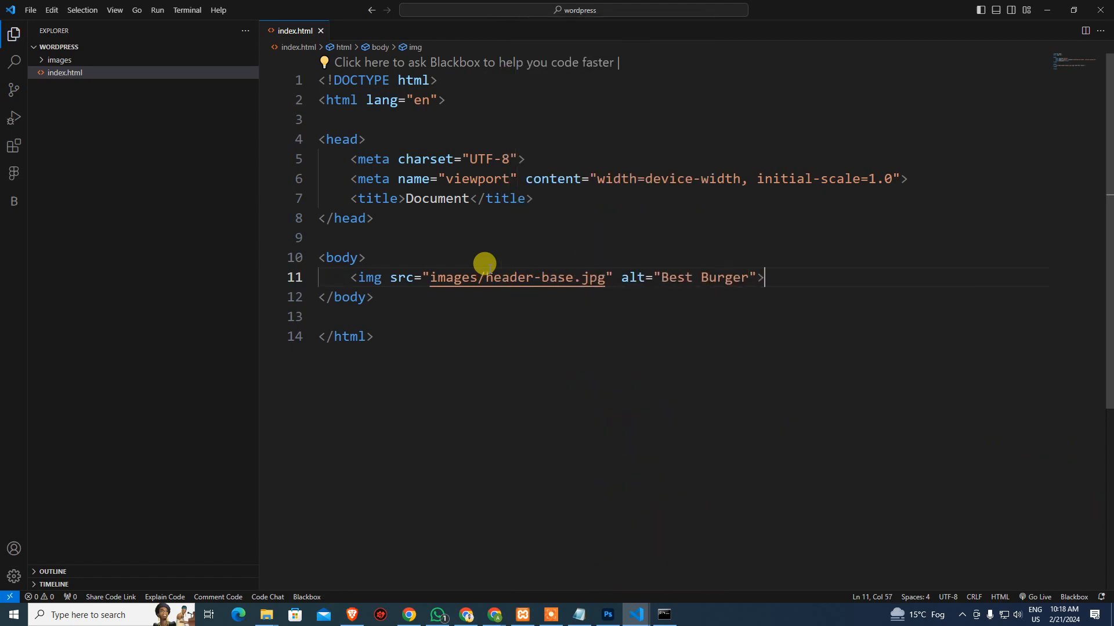
{"action": "right_click", "coordinate": [509, 363]}
{"action": "left_click", "coordinate": [578, 320]}
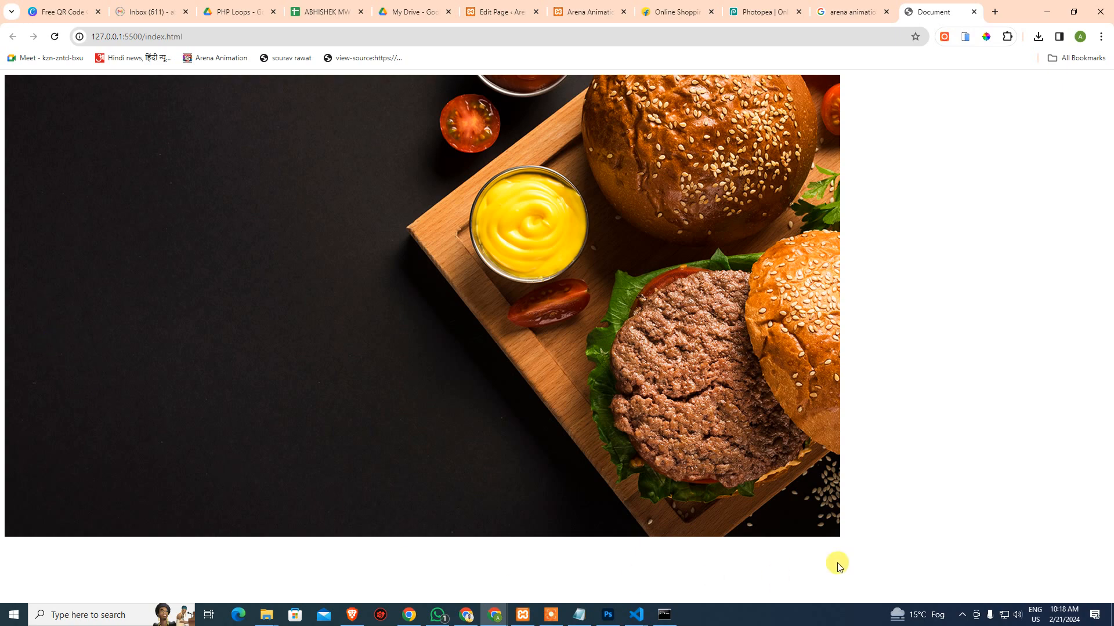
Change the image source to images/header-bases.jpg so the browser shows the 'Best Burger' alt text
{"action": "key", "text": "alt+Tab"}
{"action": "left_click", "coordinate": [572, 277]}
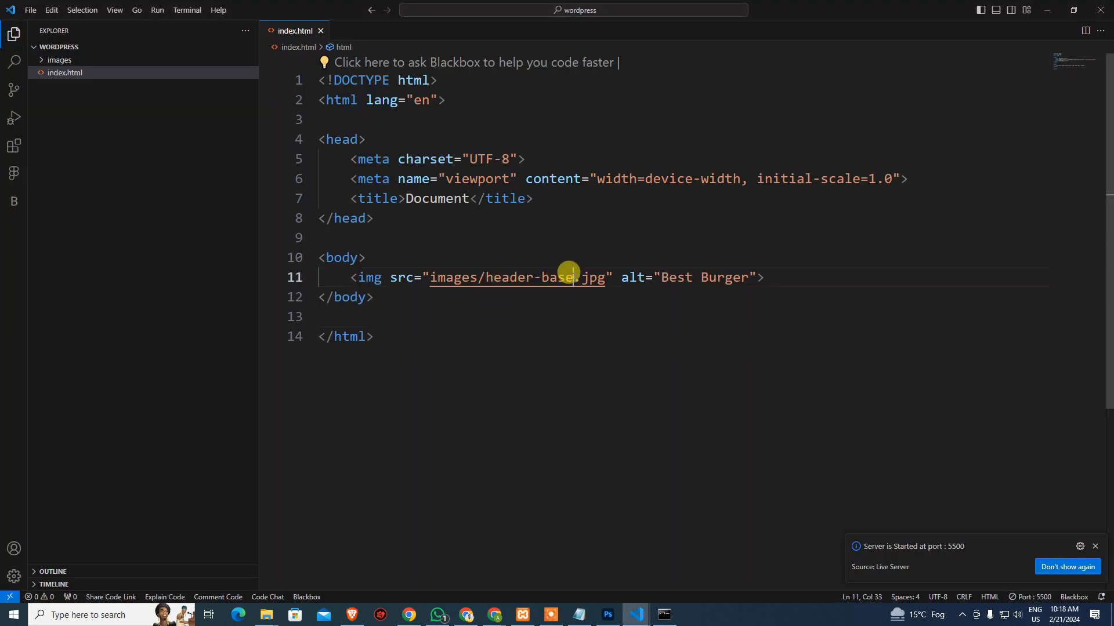
{"action": "type", "text": "s"}
{"action": "left_click", "coordinate": [620, 376]}
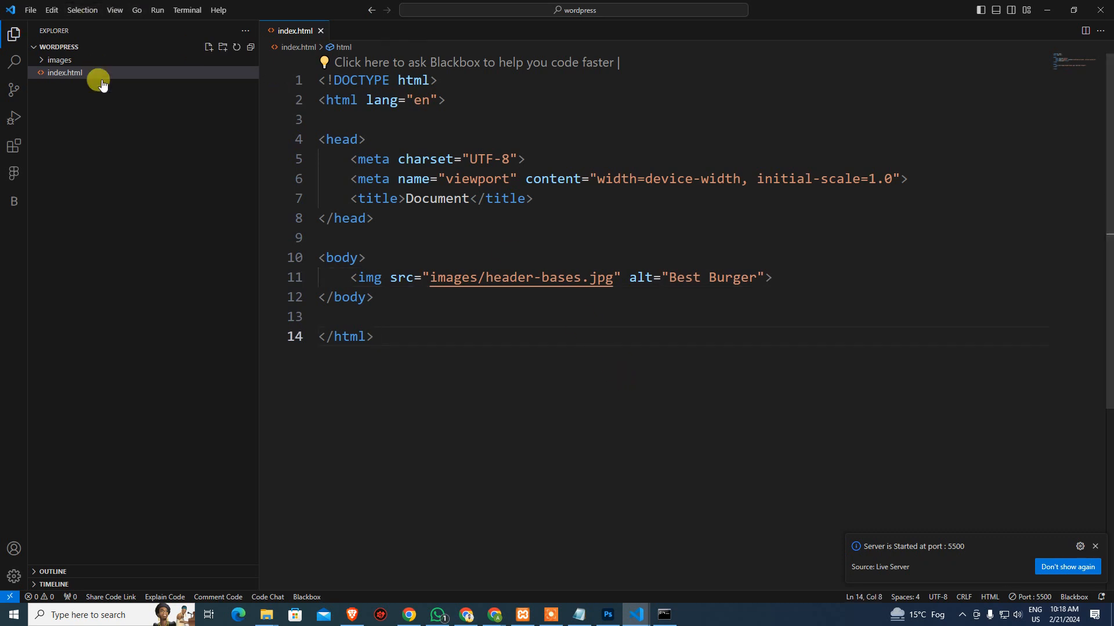
{"action": "key", "text": "alt+Tab"}
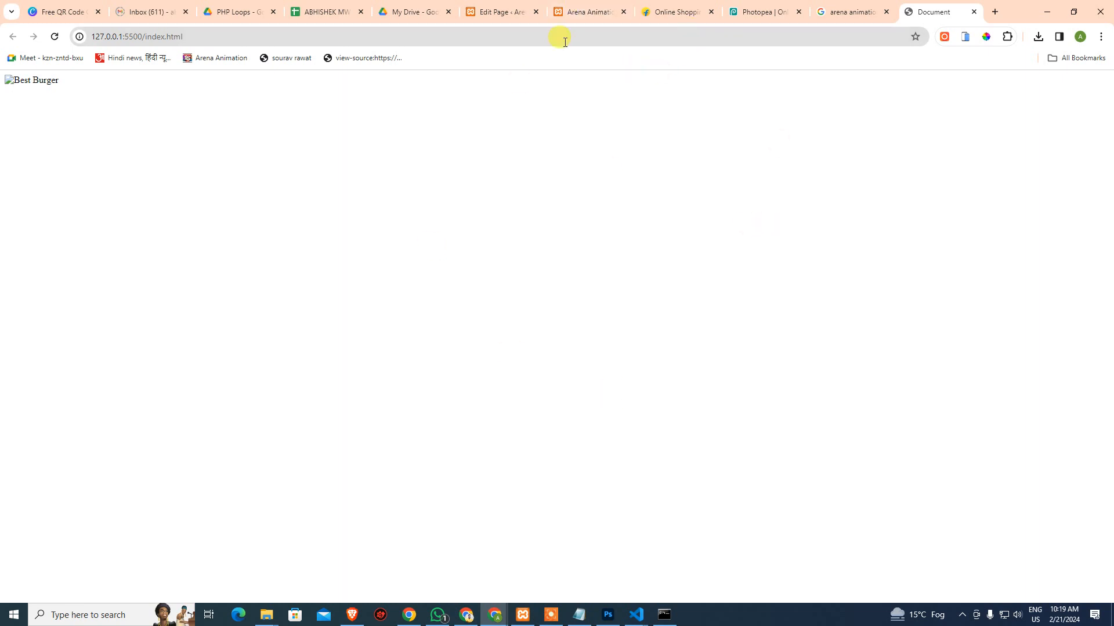
Replace header-base.jpg's Title with its alt text 'Best Burger' in Attachment Details
{"action": "left_click", "coordinate": [498, 12]}
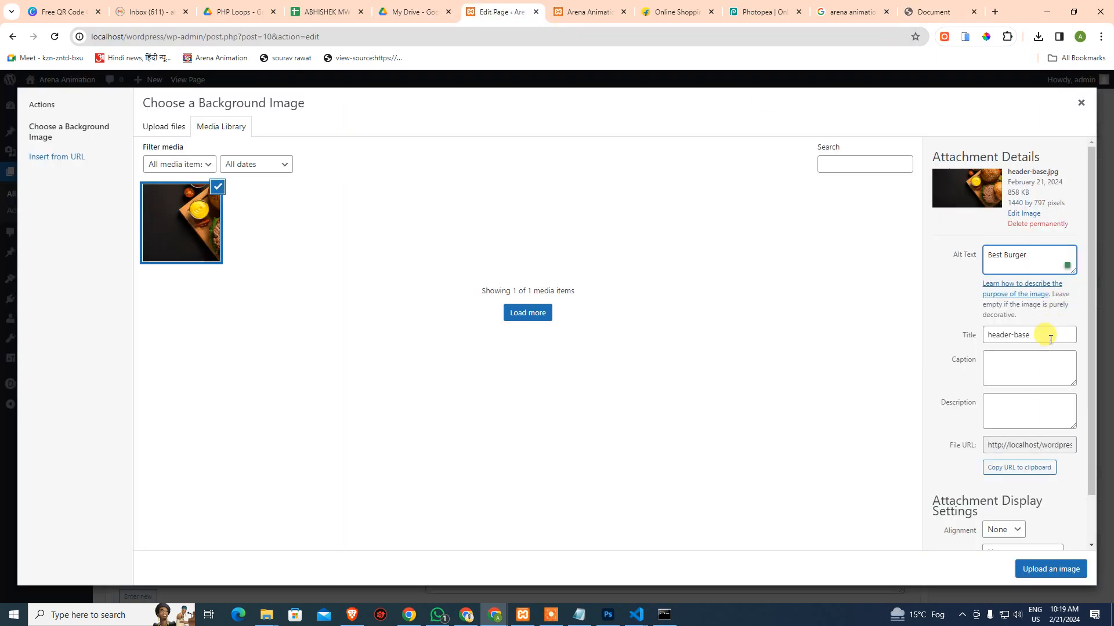
{"action": "left_click_drag", "start_coordinate": [1035, 339], "coordinate": [945, 339]}
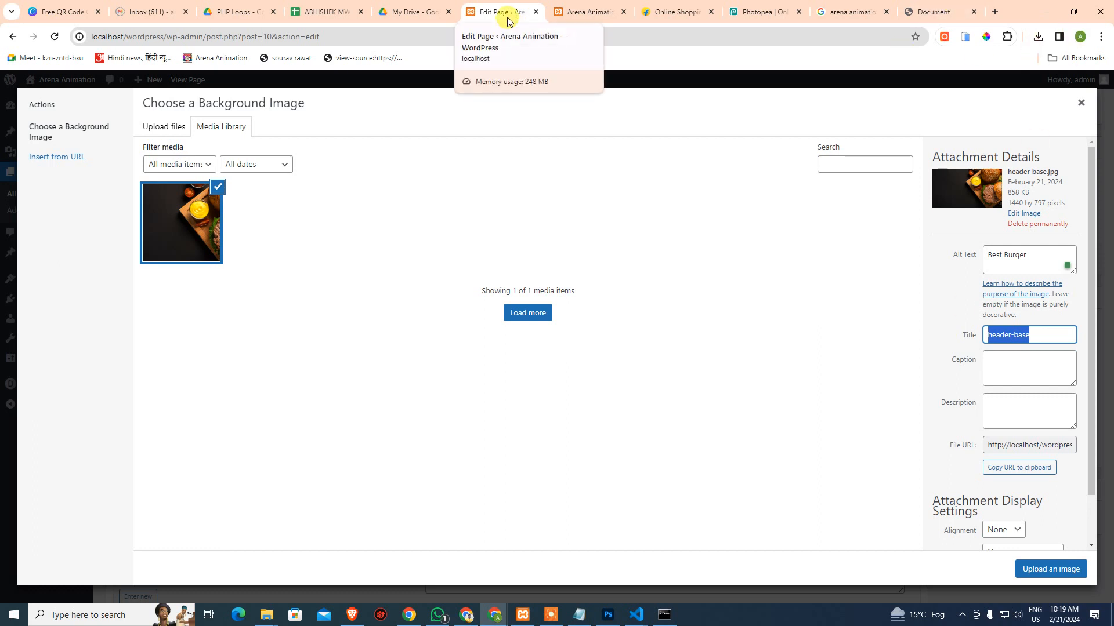
{"action": "triple_click", "coordinate": [1027, 256]}
{"action": "key", "text": "ctrl+c"}
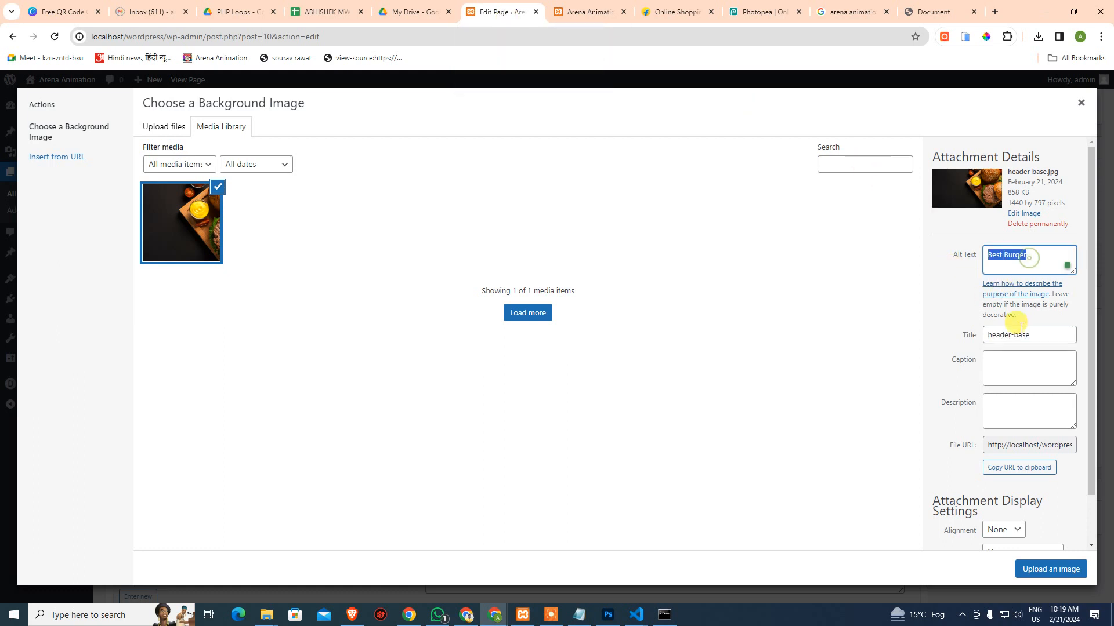
{"action": "left_click", "coordinate": [1016, 335]}
{"action": "key", "text": "ctrl+a"}
{"action": "key", "text": "ctrl+v"}
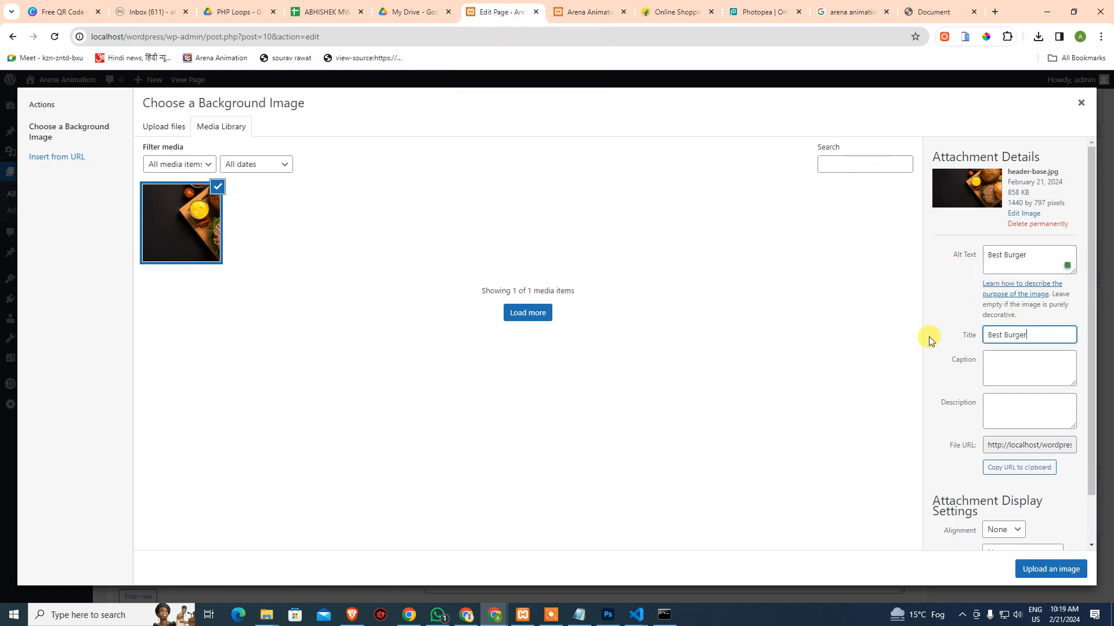
{"action": "left_click", "coordinate": [989, 377]}
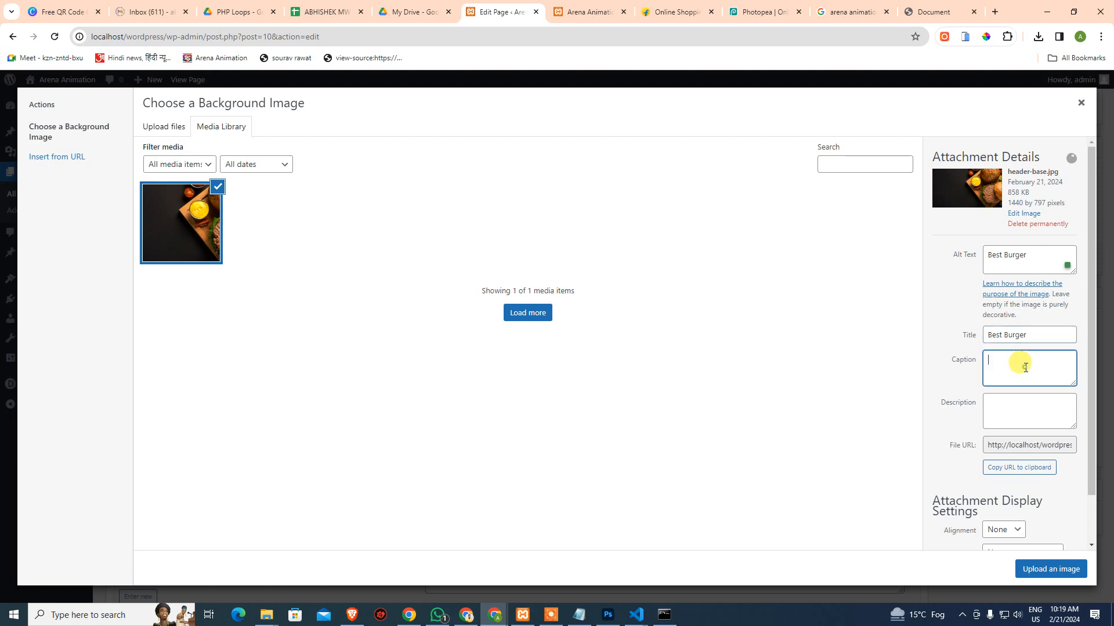
{"action": "left_click", "coordinate": [1014, 444]}
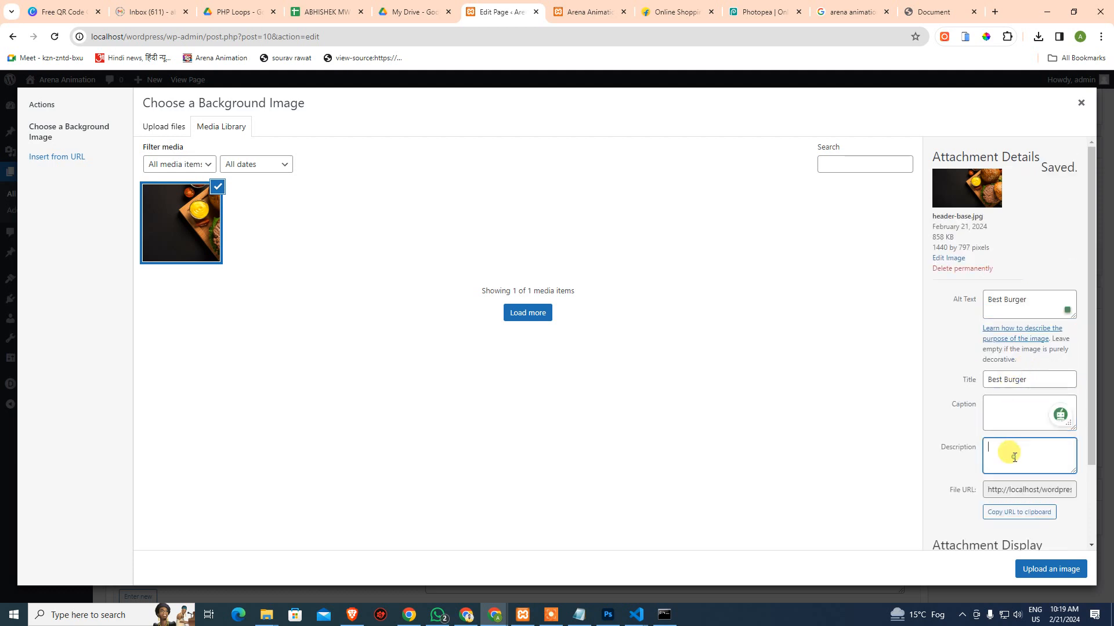
{"action": "scroll", "coordinate": [1017, 451], "scroll_direction": "down", "scroll_amount": 1}
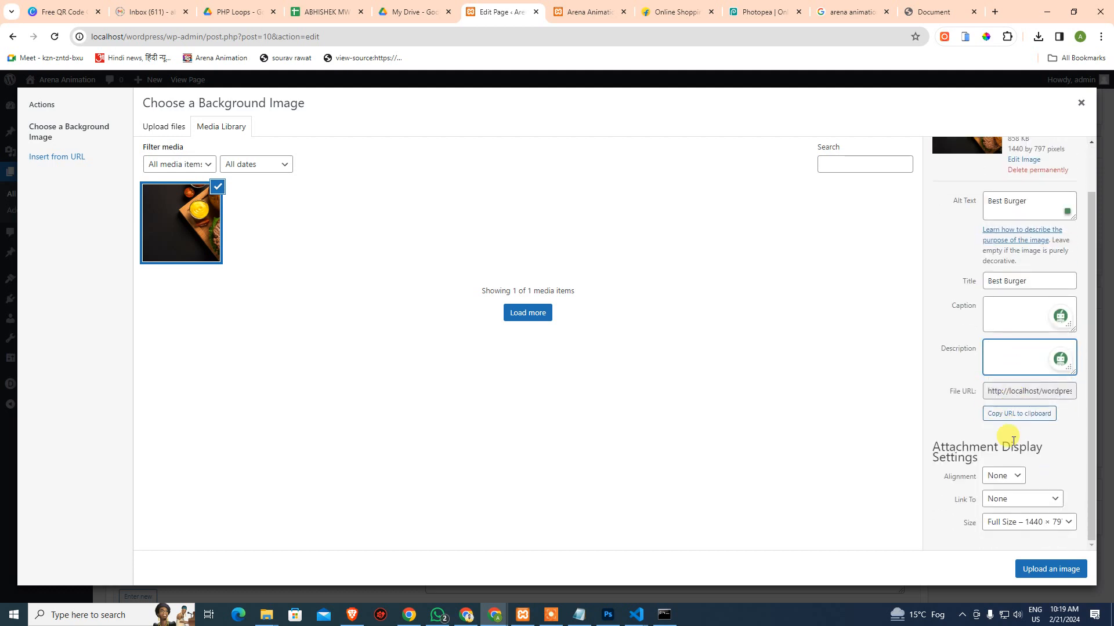
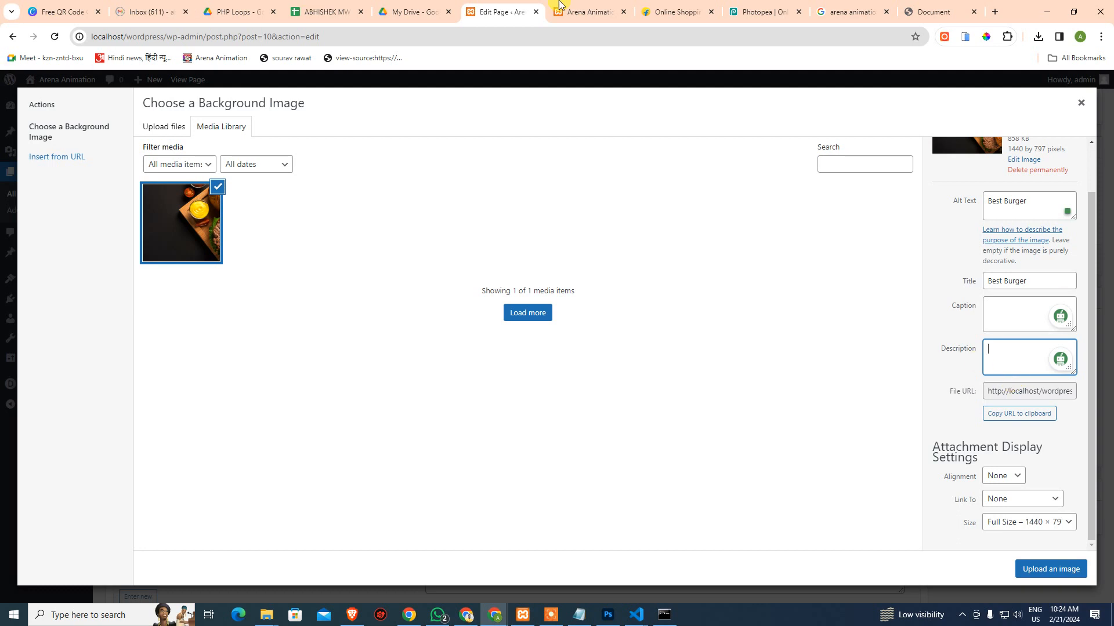
Open a blank new browser tab beside the WordPress editor
{"action": "left_click", "coordinate": [995, 13]}
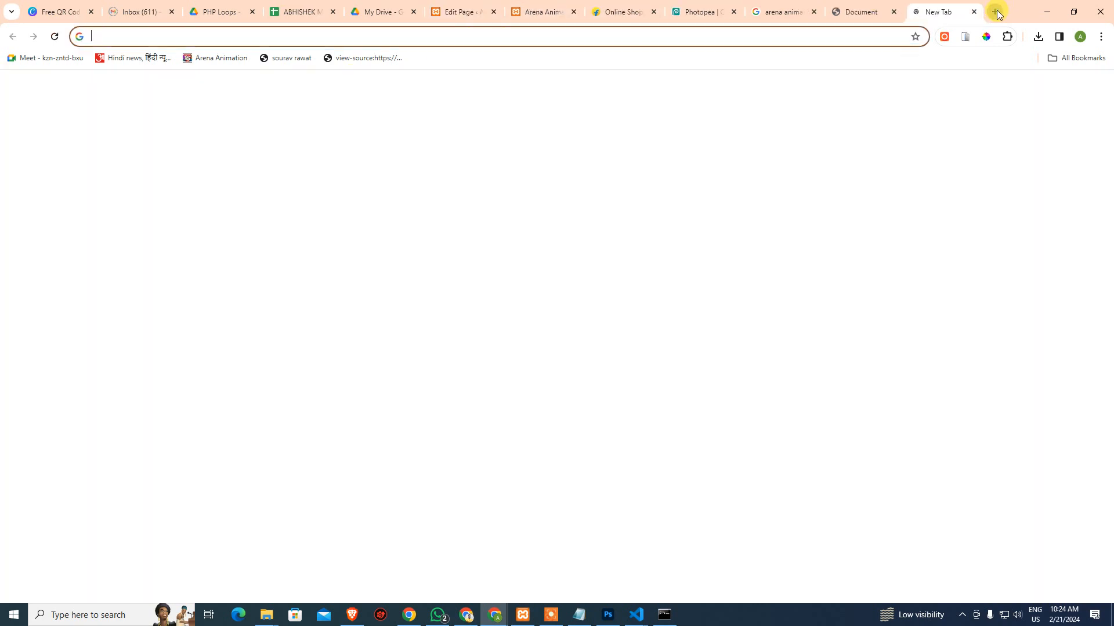
Search Google for razorpay and open the Razorpay website
{"action": "type", "text": "razorpay"}
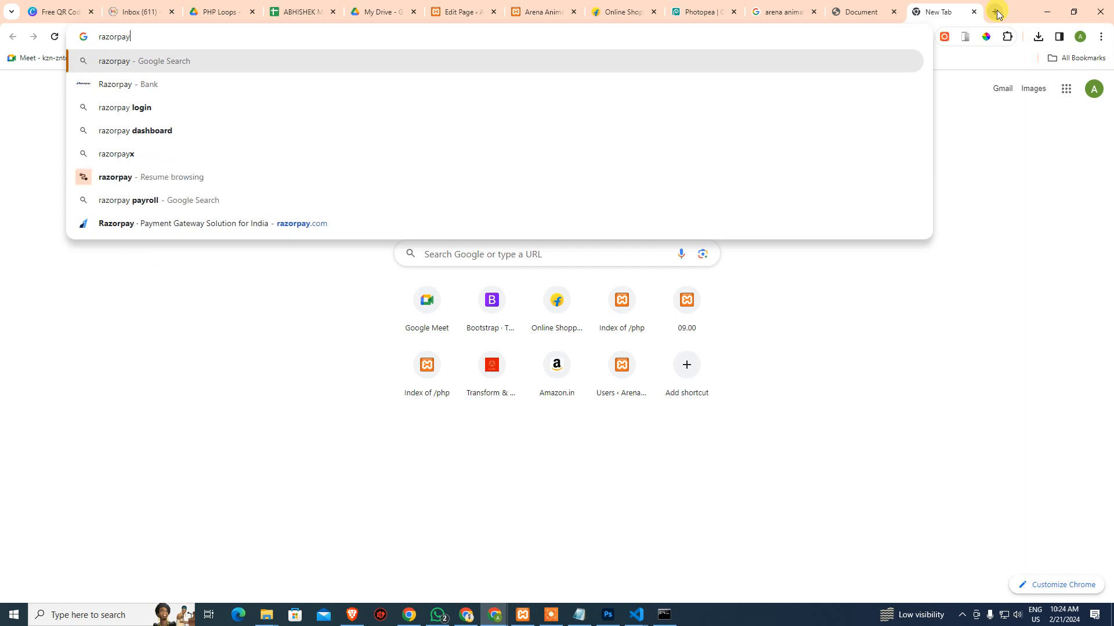
{"action": "key", "text": "Return"}
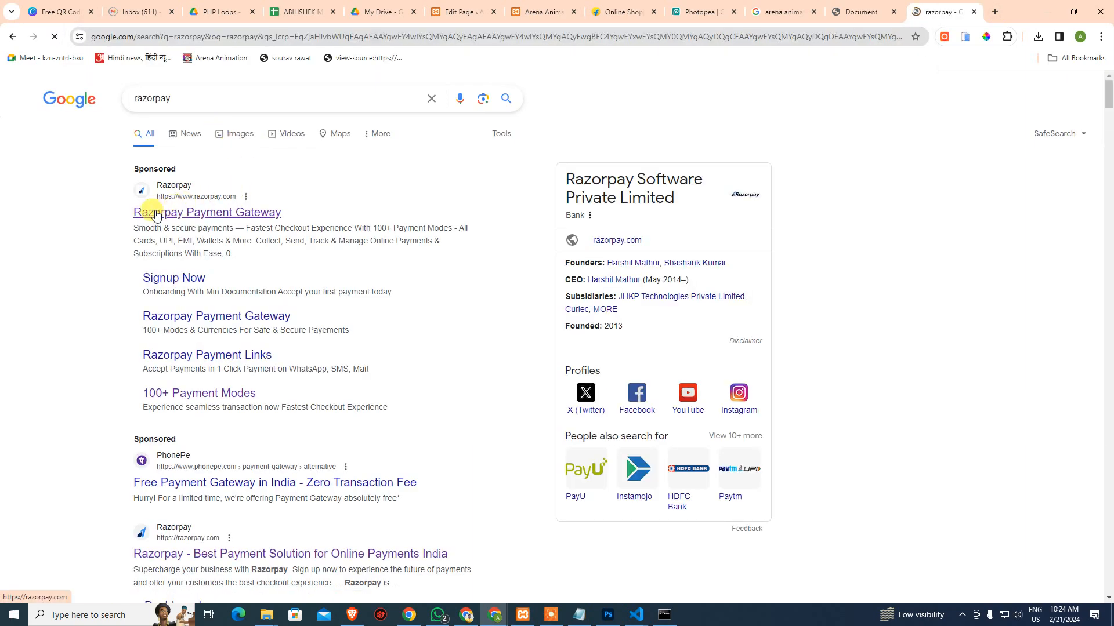
{"action": "left_click", "coordinate": [308, 397]}
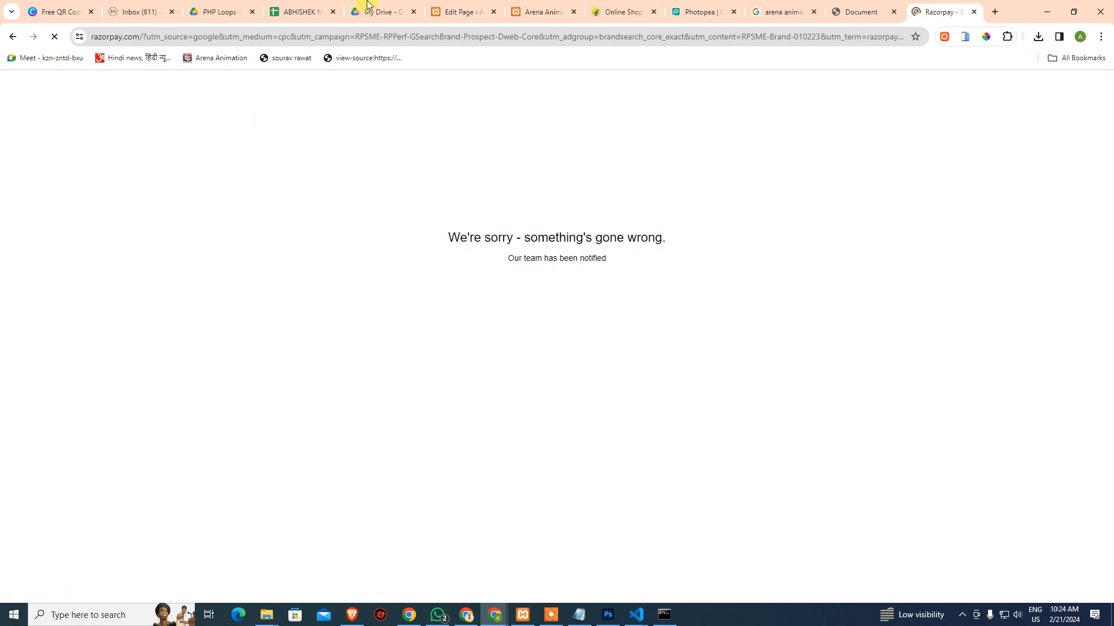
In another new tab, search ccavenue and open the CCAvenue website
{"action": "left_click", "coordinate": [995, 12]}
{"action": "type", "text": "cc"}
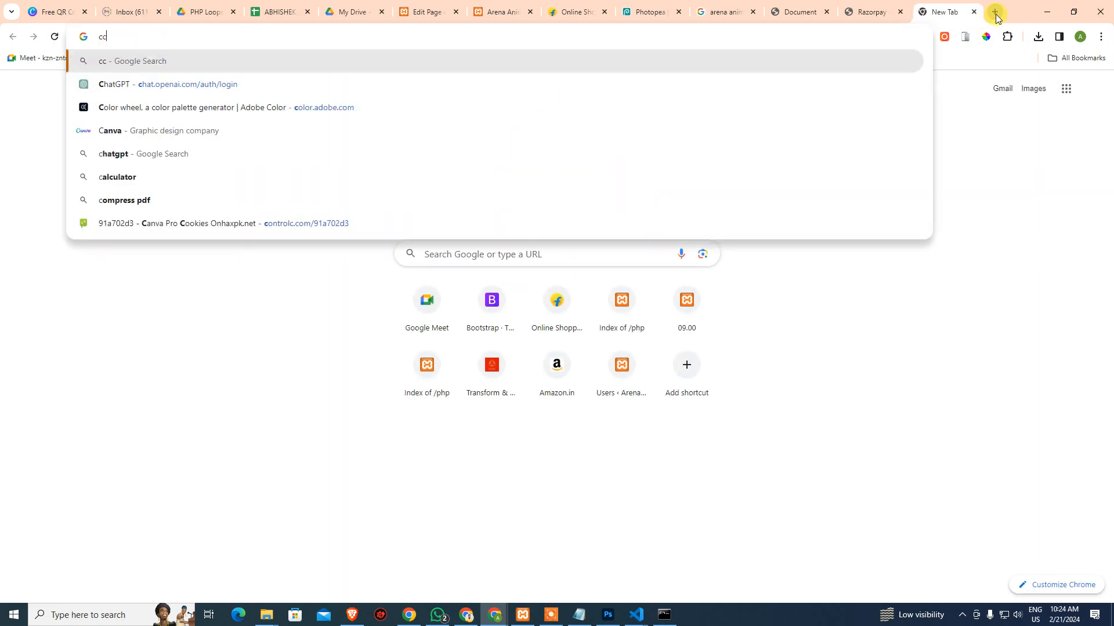
{"action": "type", "text": "avenue"}
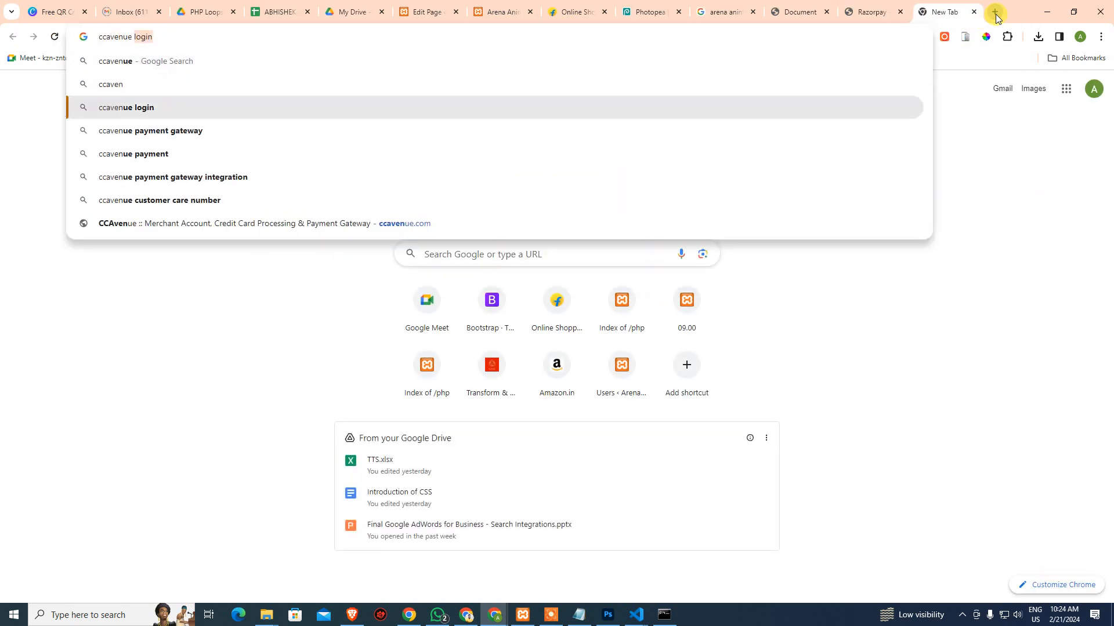
{"action": "key", "text": "BackSpace"}
{"action": "key", "text": "Return"}
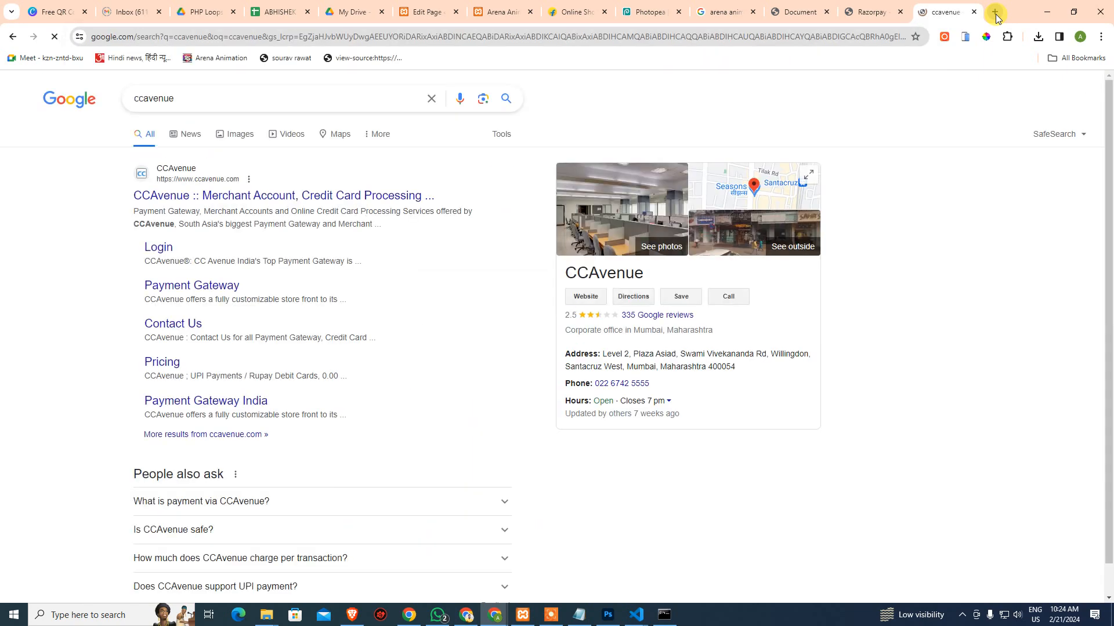
{"action": "left_click", "coordinate": [355, 199], "text": "ctrl"}
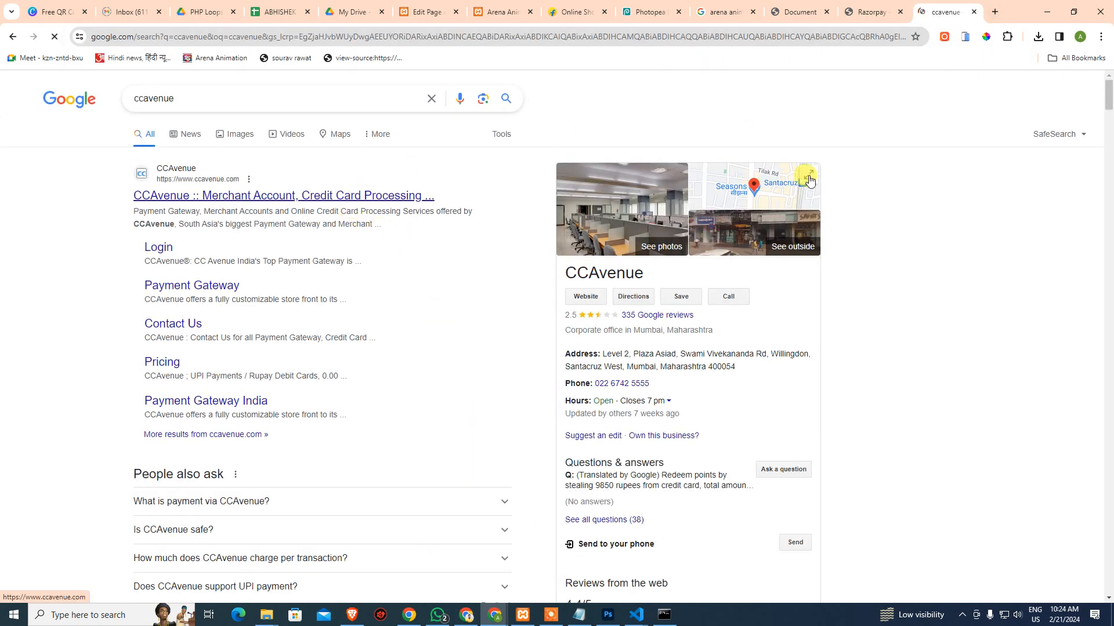
{"action": "left_click", "coordinate": [949, 13]}
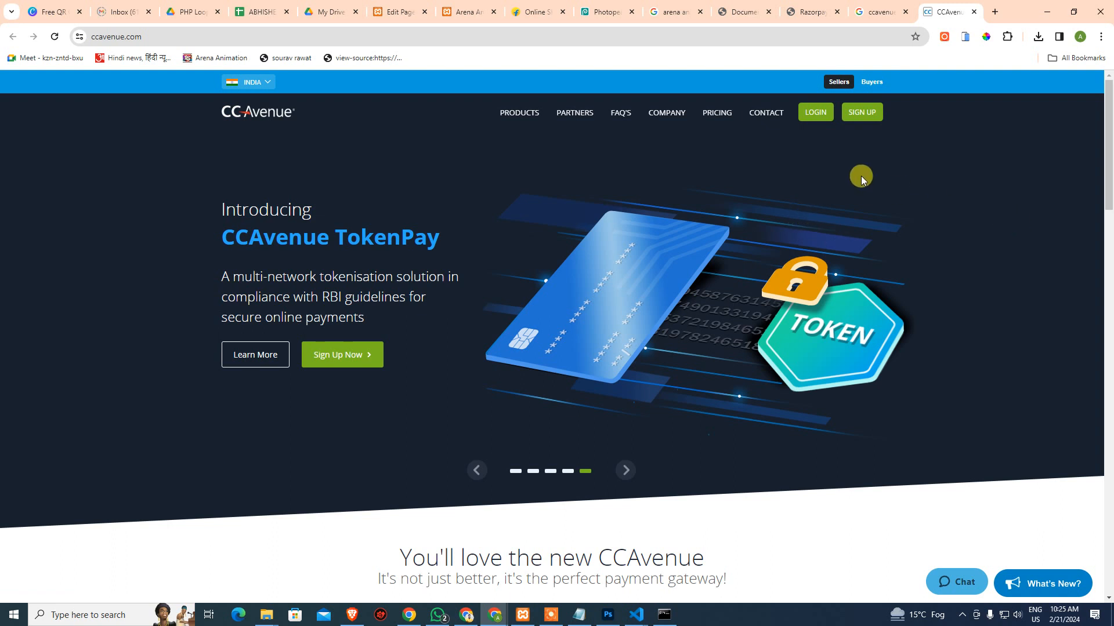
Search payumoney in a fresh tab and open the PayUMoney payment options page
{"action": "left_click", "coordinate": [995, 12]}
{"action": "type", "text": "payumoney"}
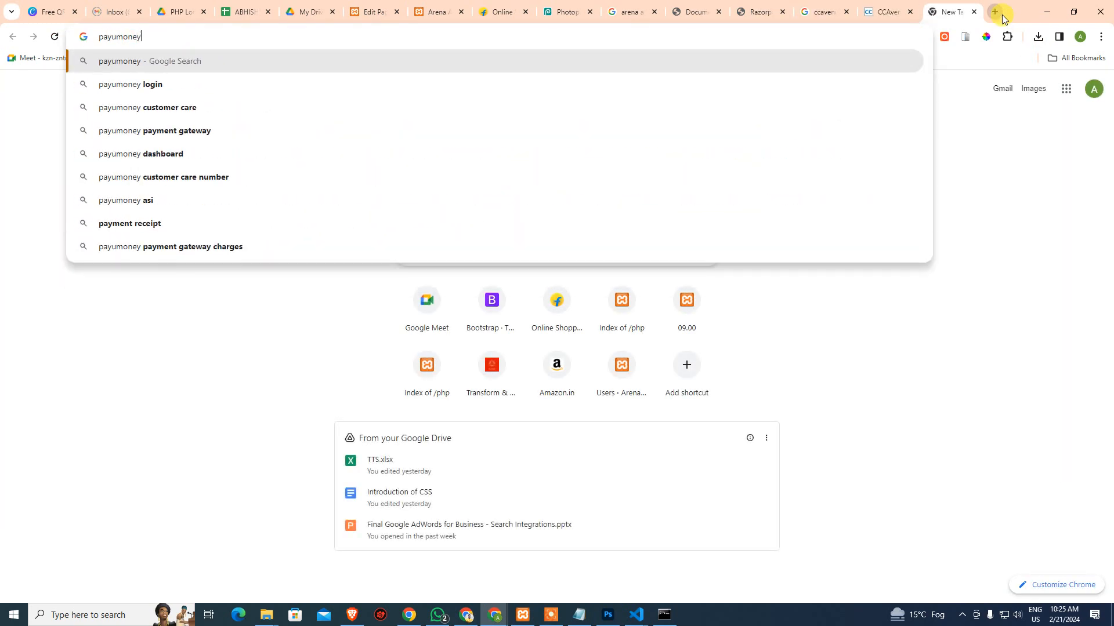
{"action": "key", "text": "Return"}
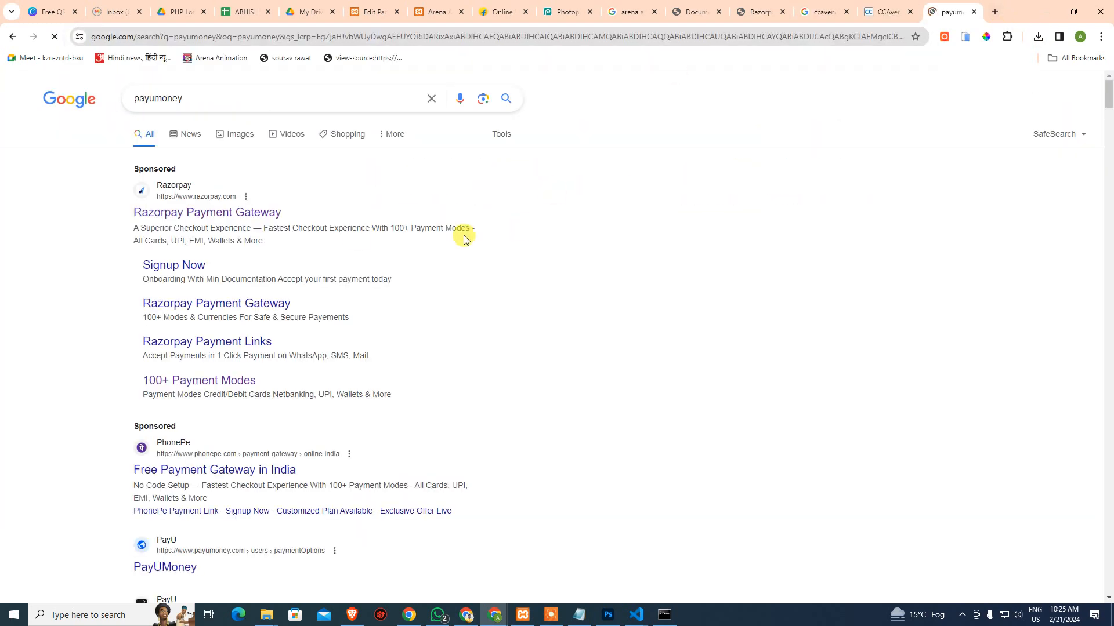
{"action": "scroll", "coordinate": [170, 482], "scroll_direction": "down", "scroll_amount": 3}
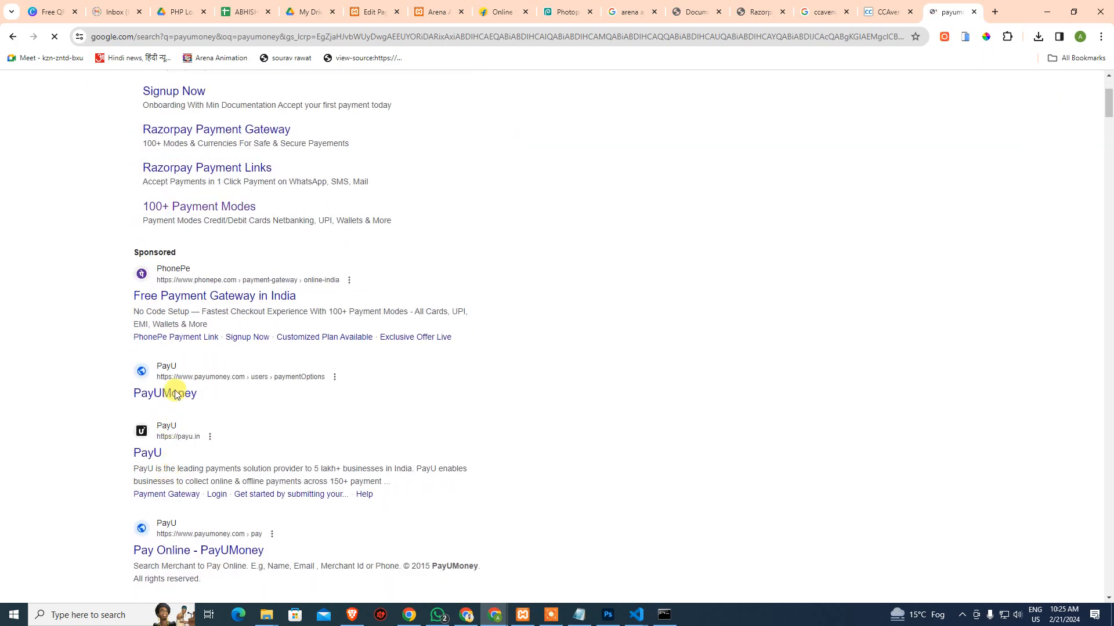
{"action": "left_click", "coordinate": [173, 399]}
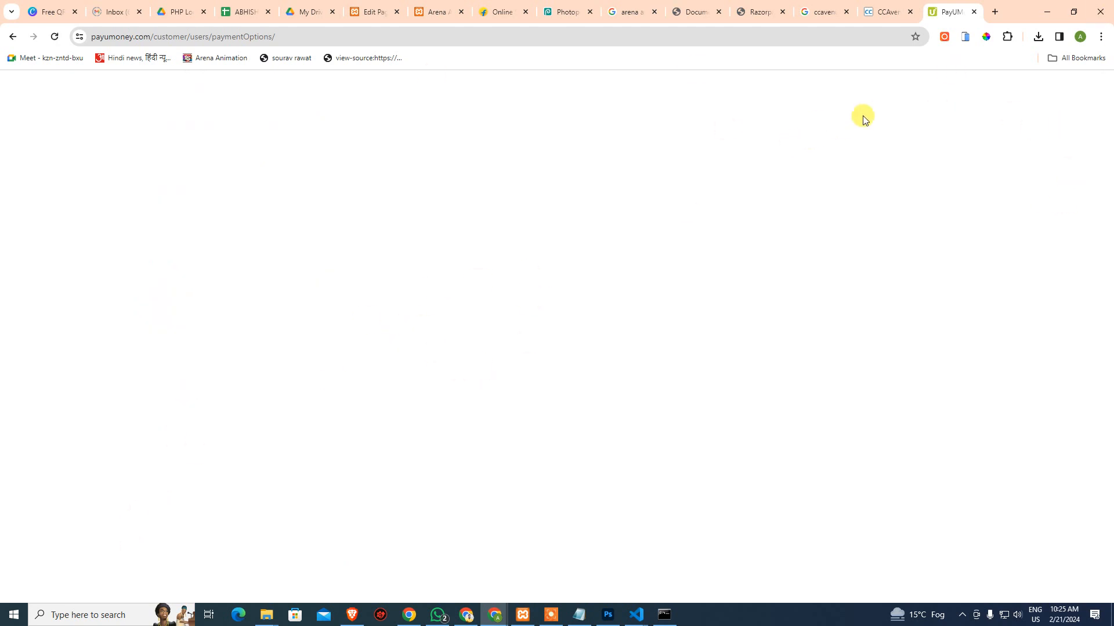
Close the PayUMoney, CCAvenue and Razorpay tabs with Ctrl+W
{"action": "left_click", "coordinate": [882, 13]}
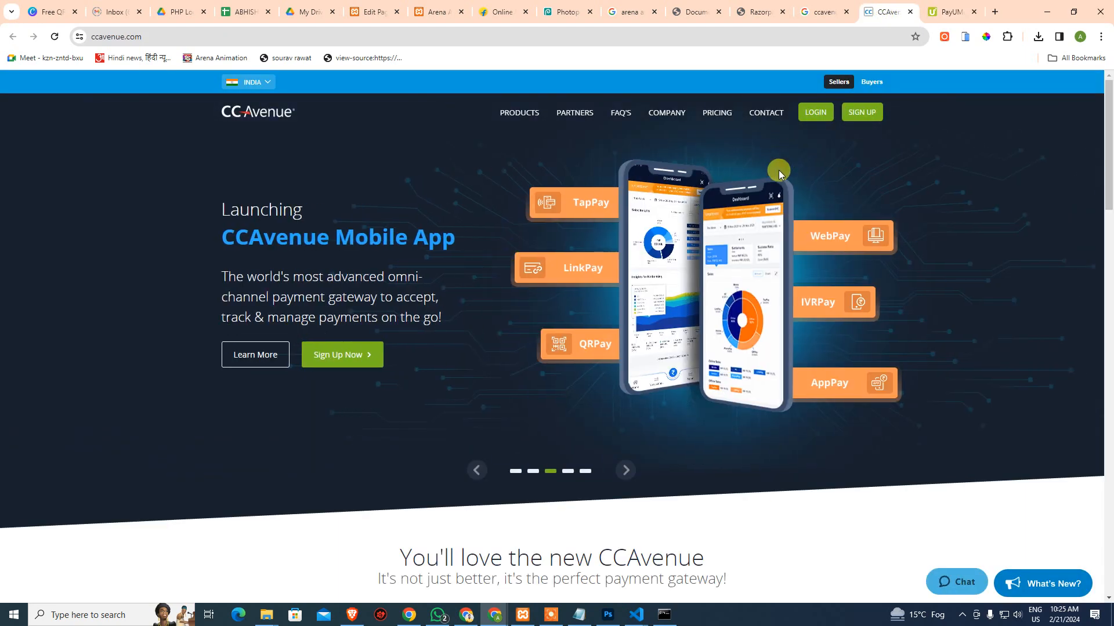
{"action": "key", "text": "ctrl+w"}
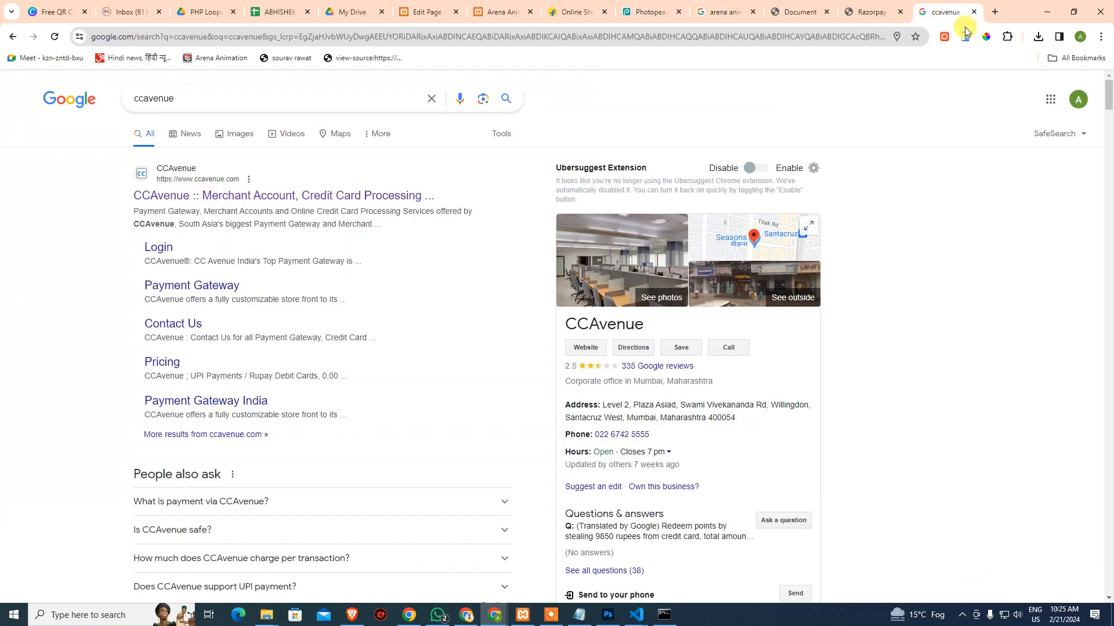
{"action": "key", "text": "ctrl+w"}
{"action": "key", "text": "ctrl+w"}
{"action": "key", "text": "ctrl+w"}
{"action": "key", "text": "ctrl+w"}
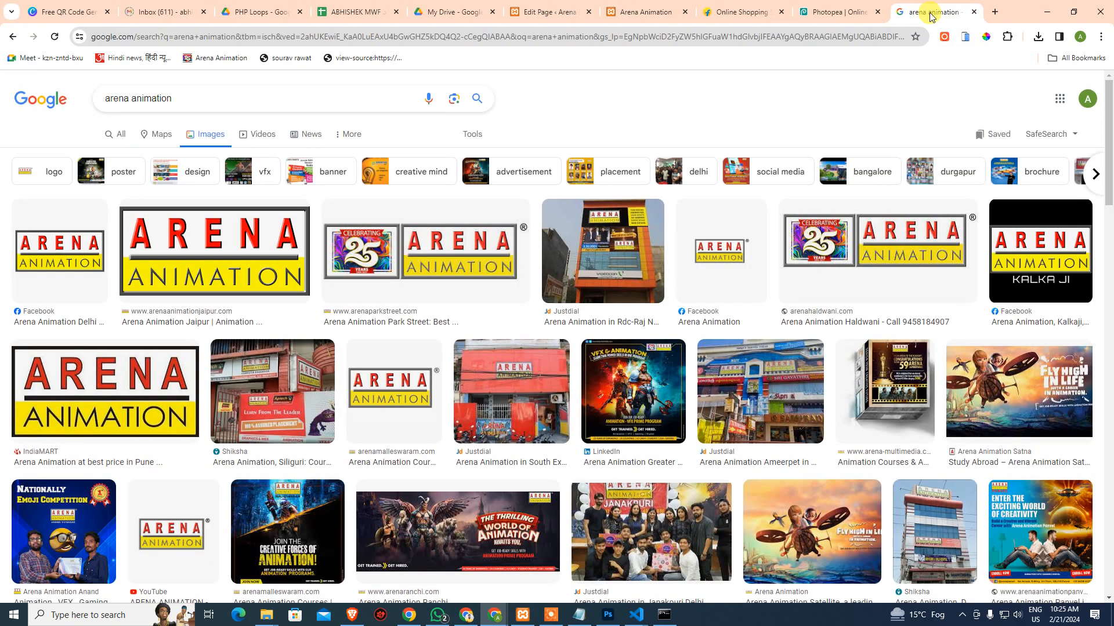
{"action": "key", "text": "ctrl+w"}
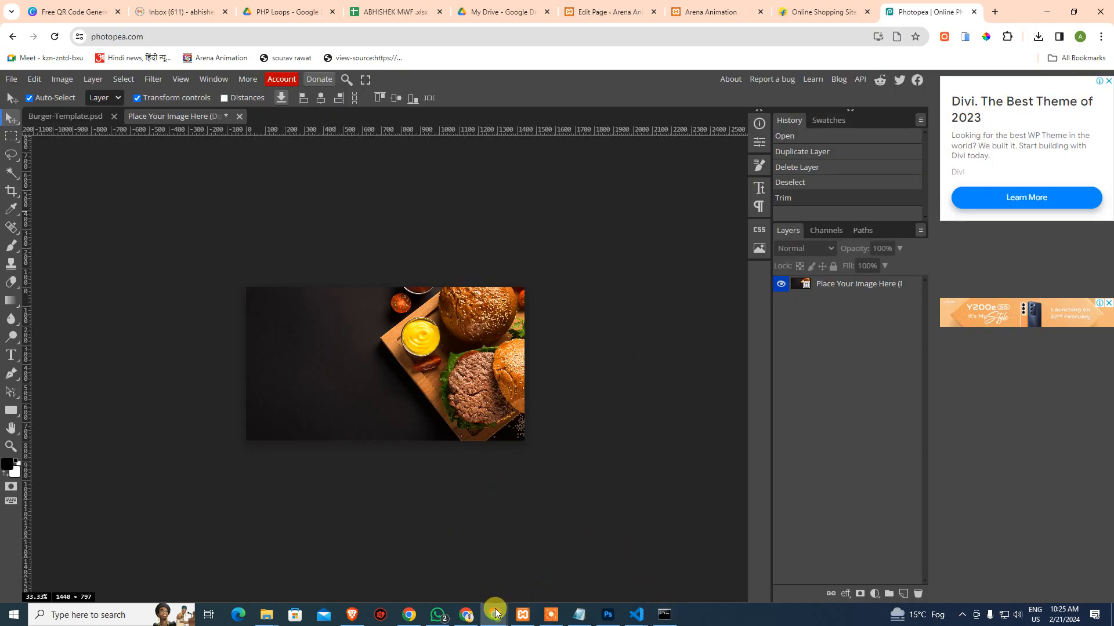
Set the 'Best Burger' photo as the row background with alignment None, link None, Full Size 1440 × 797
{"action": "left_click", "coordinate": [609, 11]}
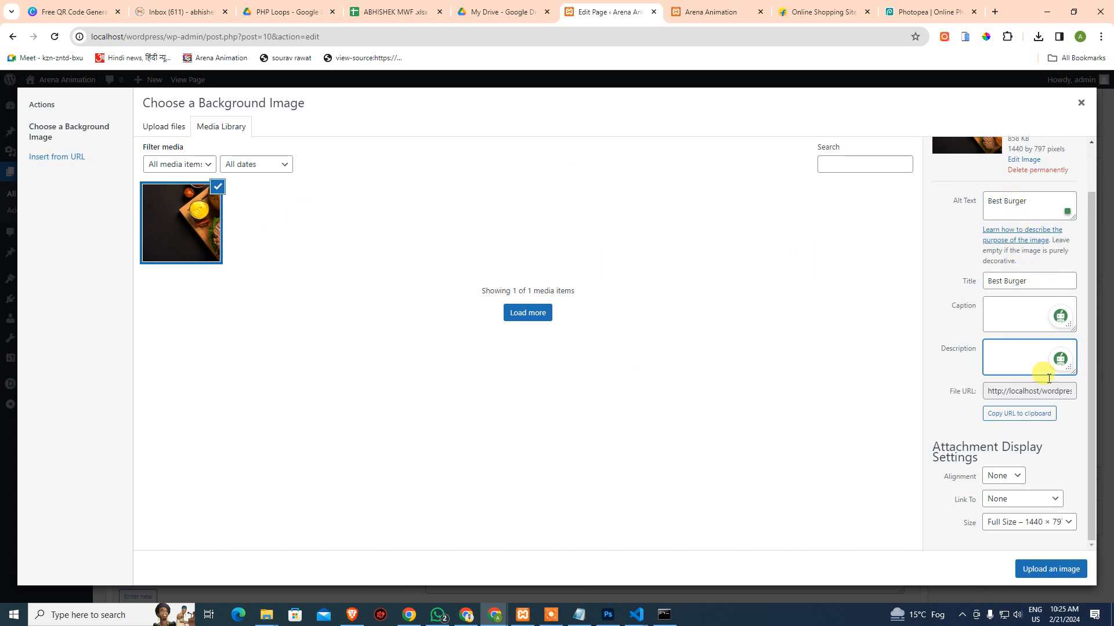
{"action": "left_click", "coordinate": [1017, 477]}
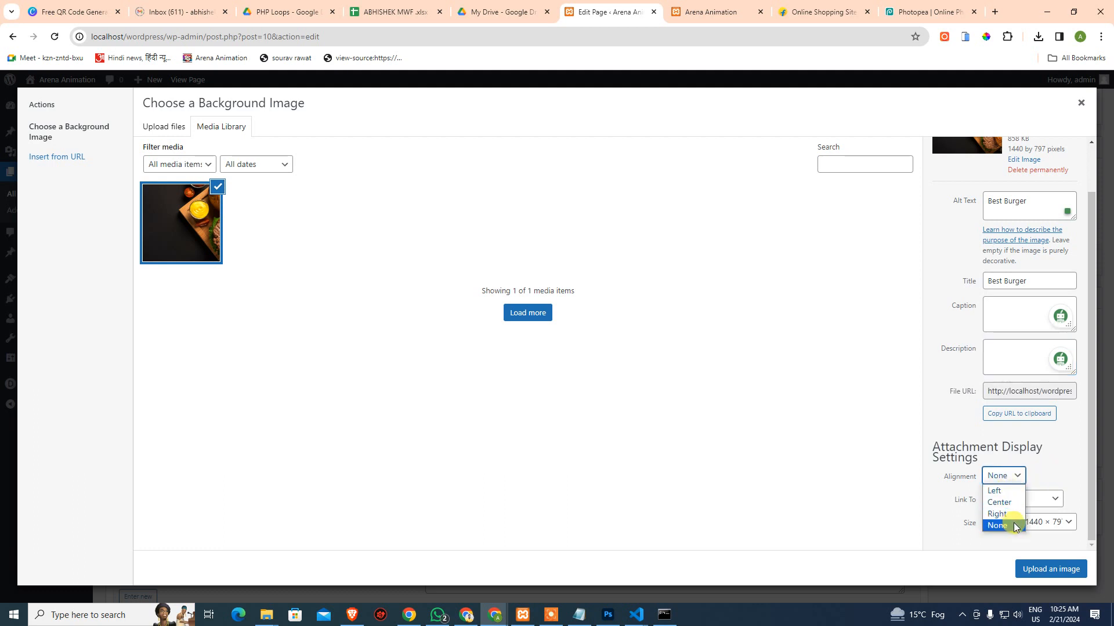
{"action": "left_click", "coordinate": [1049, 469]}
{"action": "left_click", "coordinate": [1008, 509]}
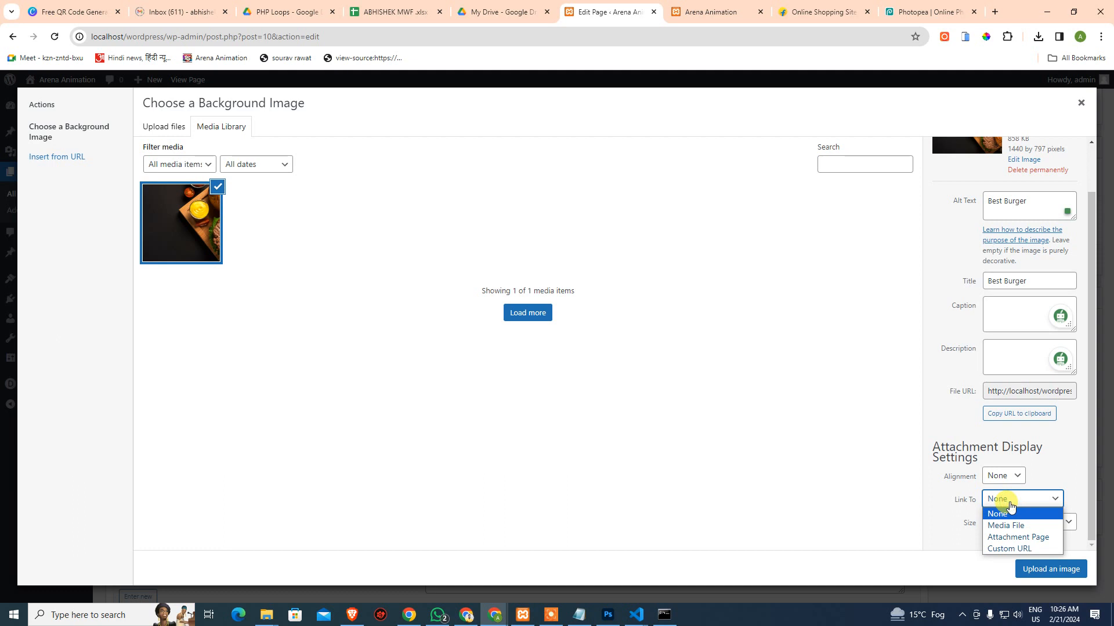
{"action": "left_click", "coordinate": [1057, 465]}
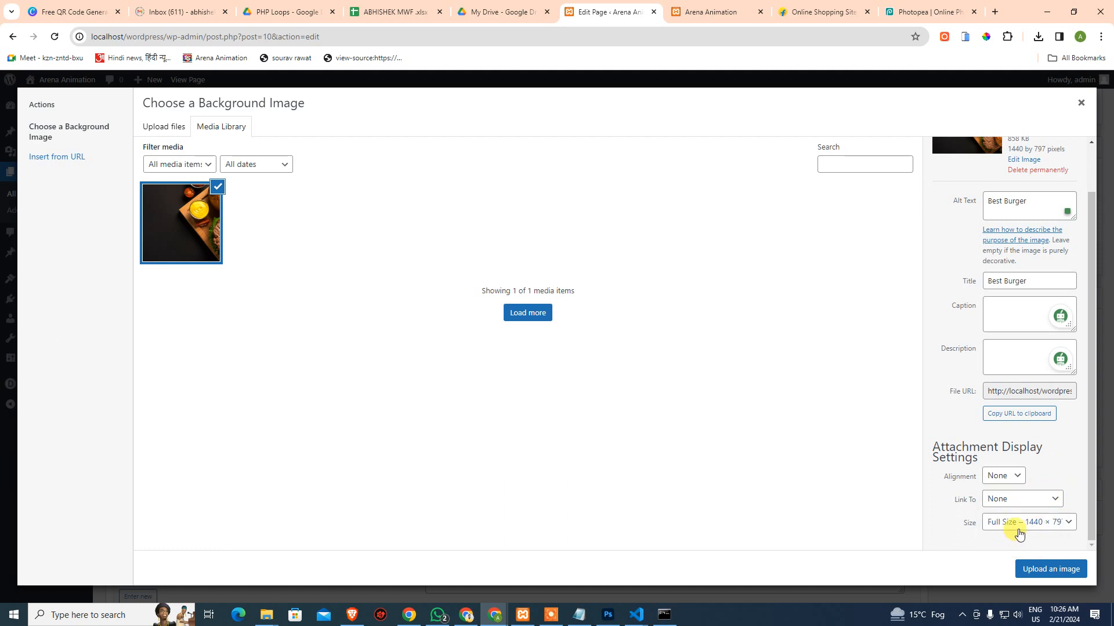
{"action": "left_click", "coordinate": [1020, 525]}
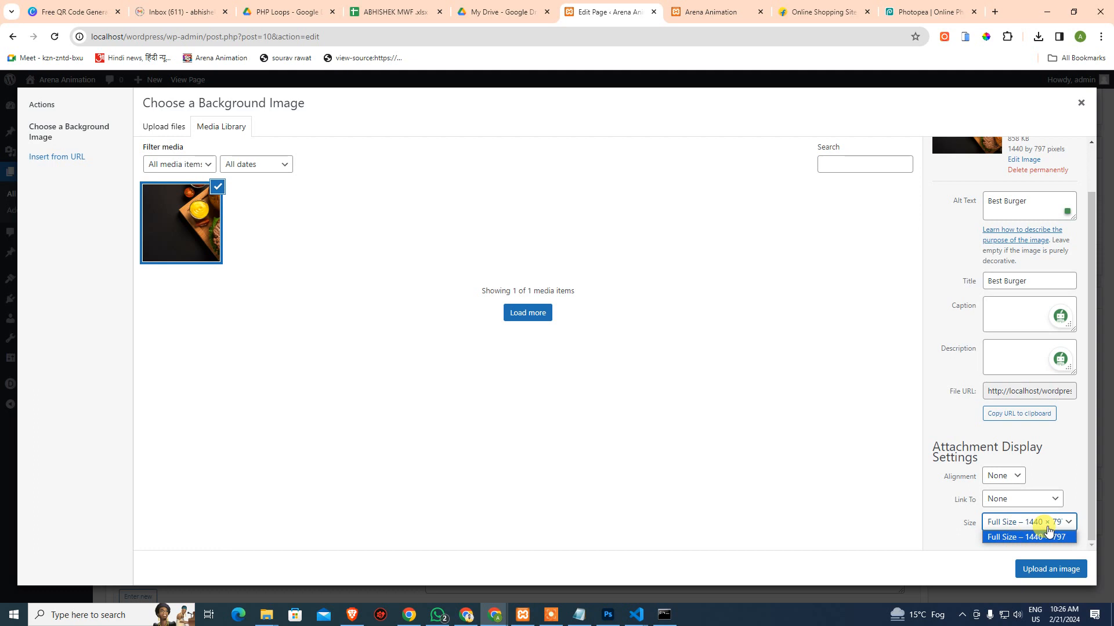
{"action": "left_click", "coordinate": [1044, 537]}
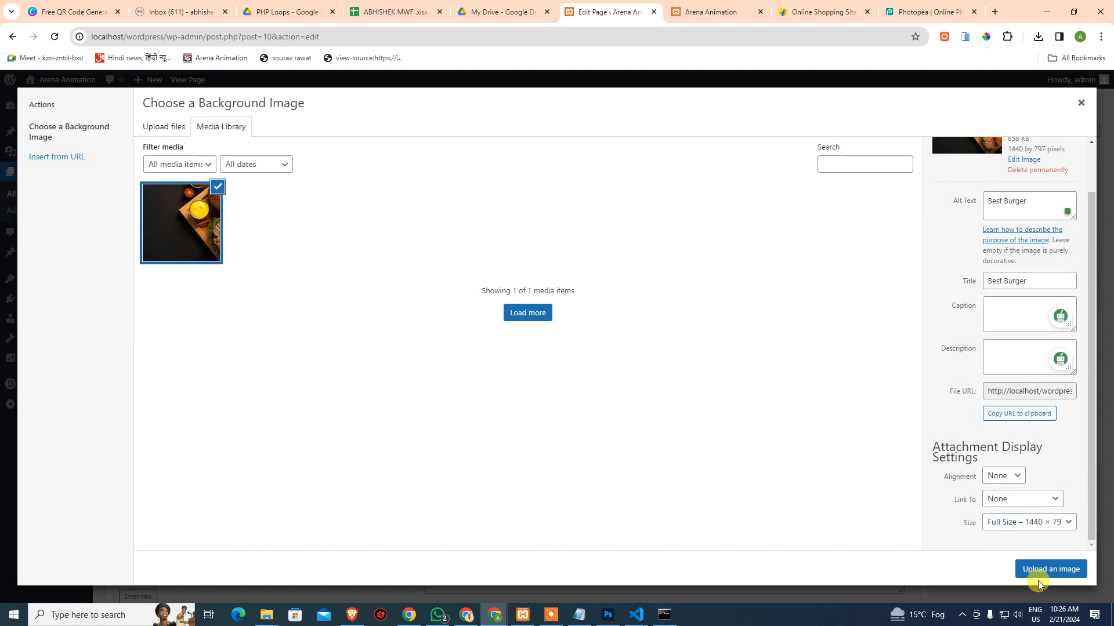
{"action": "left_click", "coordinate": [1048, 570]}
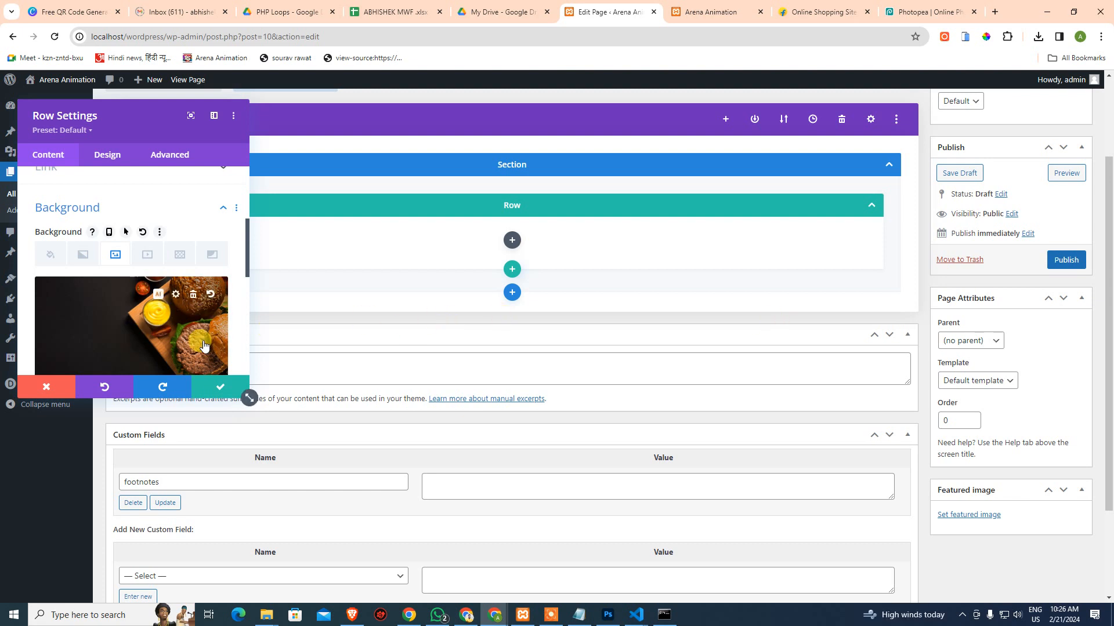
Save the row's burger background, then insert a Heading module found by searching 'hea'
{"action": "scroll", "coordinate": [203, 346], "scroll_direction": "down", "scroll_amount": 4}
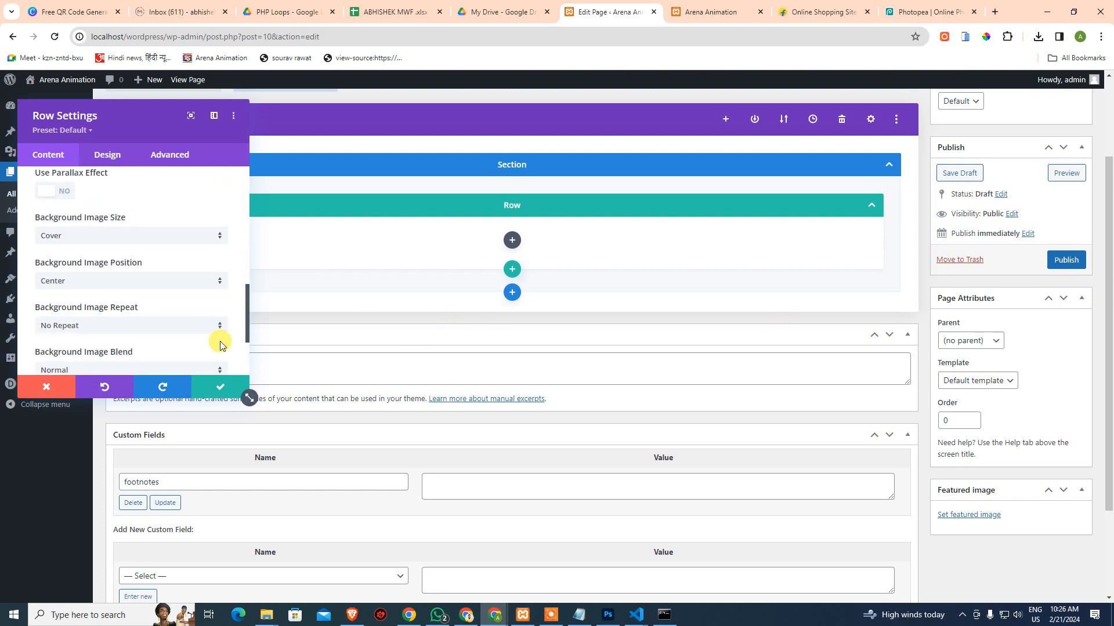
{"action": "left_click", "coordinate": [219, 392]}
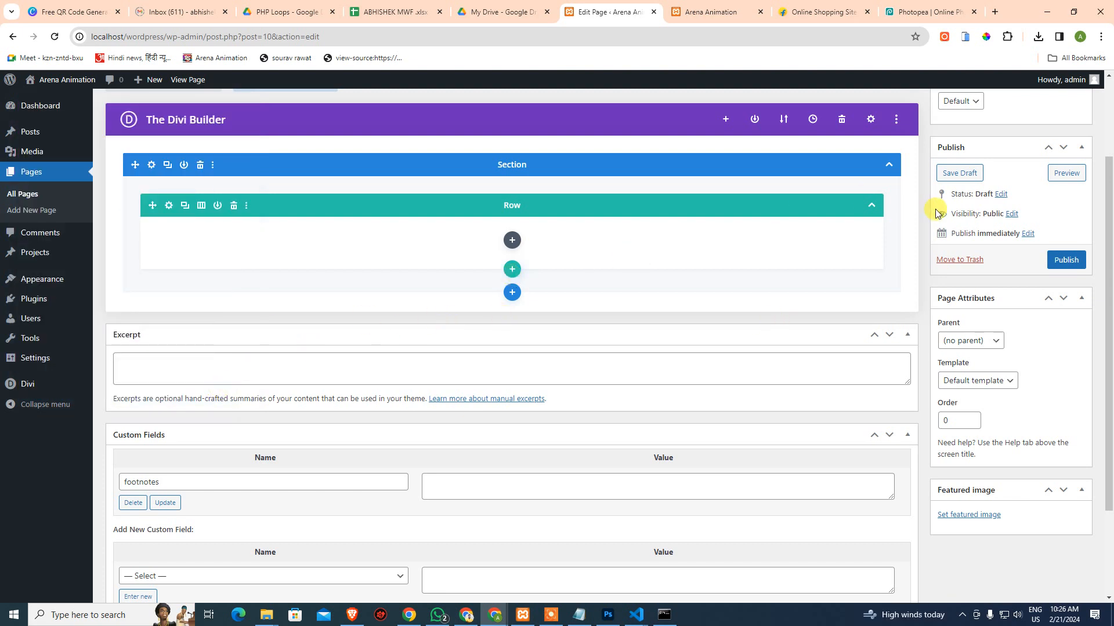
{"action": "scroll", "coordinate": [748, 325], "scroll_direction": "up", "scroll_amount": 2}
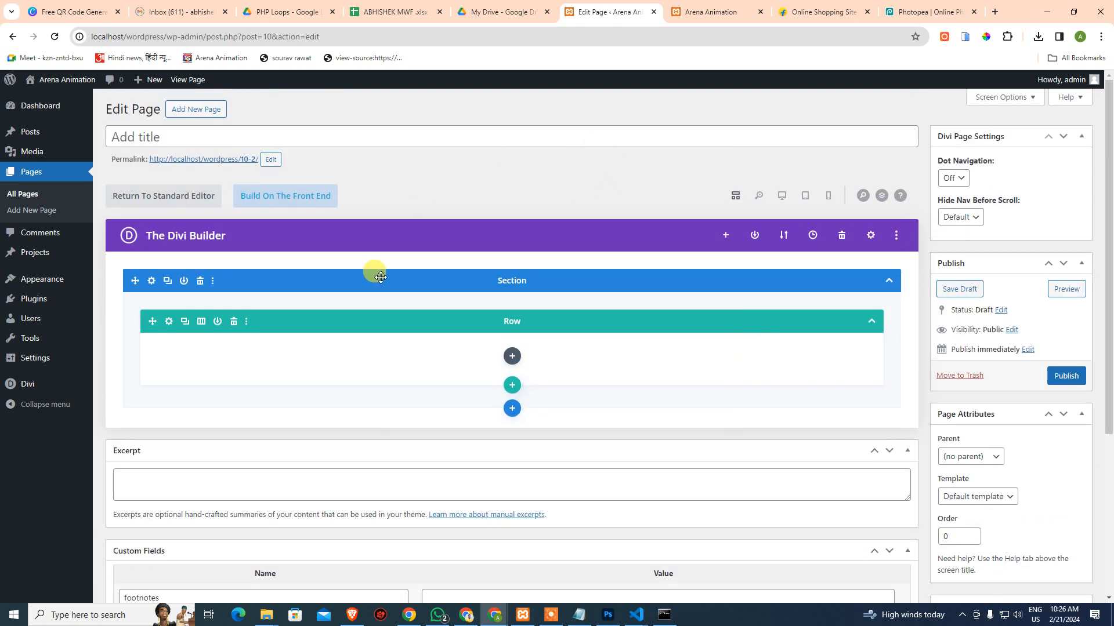
{"action": "left_click", "coordinate": [511, 356]}
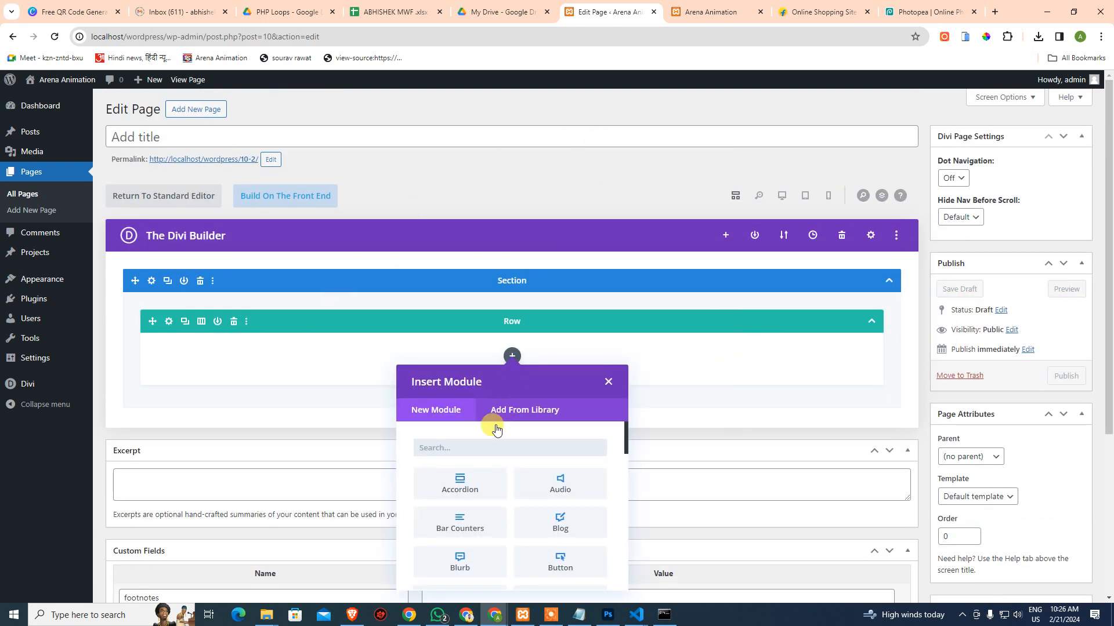
{"action": "type", "text": "headi"}
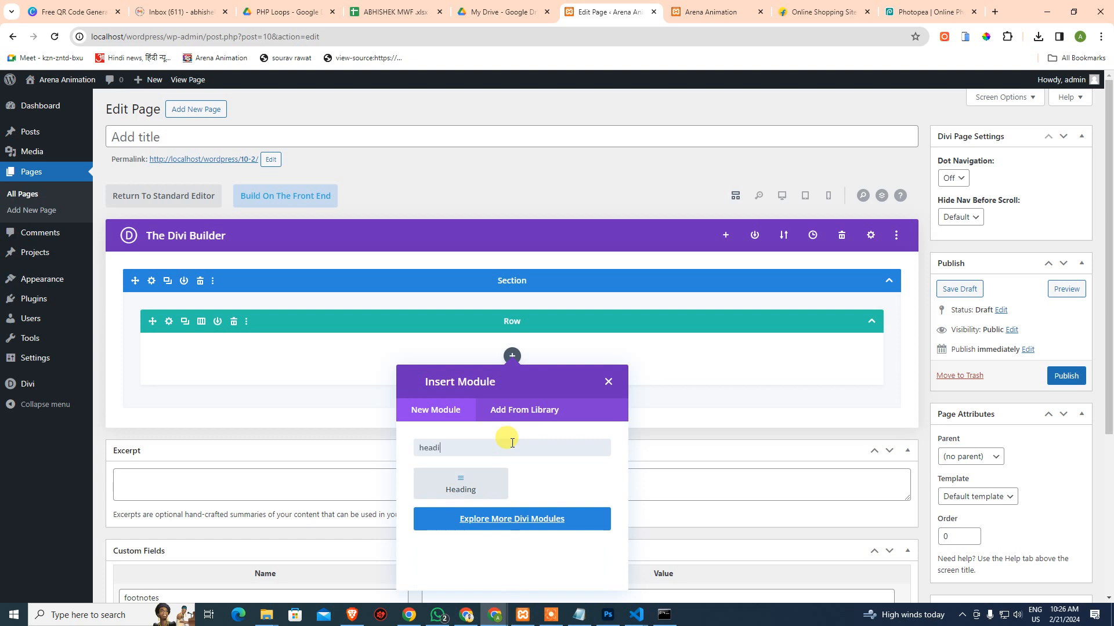
{"action": "left_click", "coordinate": [476, 490]}
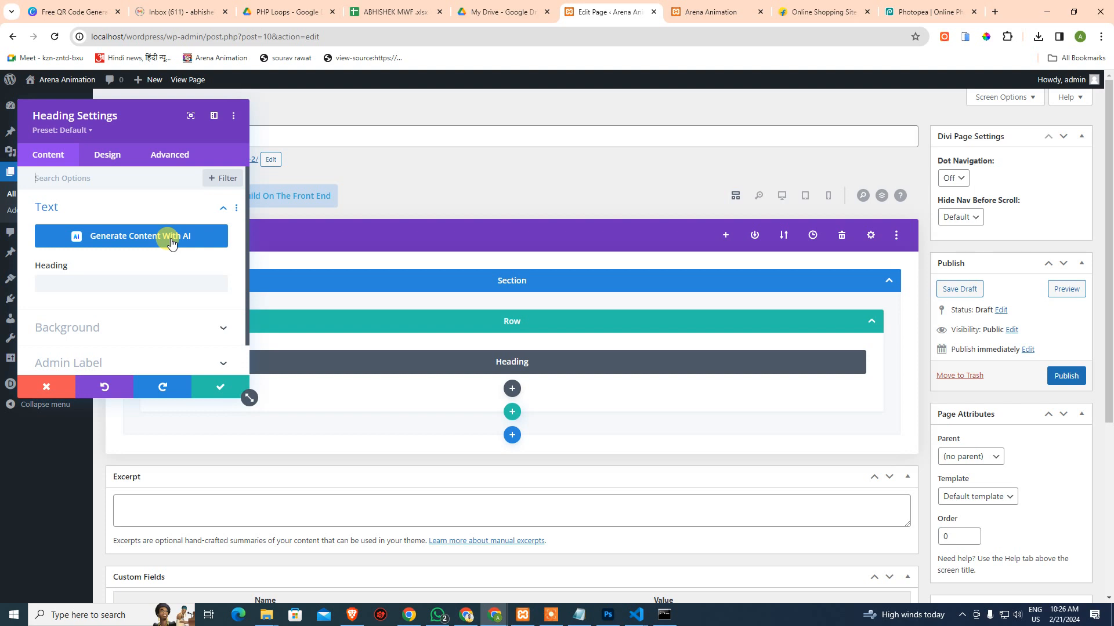
Try AI heading generation, then close the Divi AI upgrade and Content Results pop-ups
{"action": "left_click", "coordinate": [171, 243]}
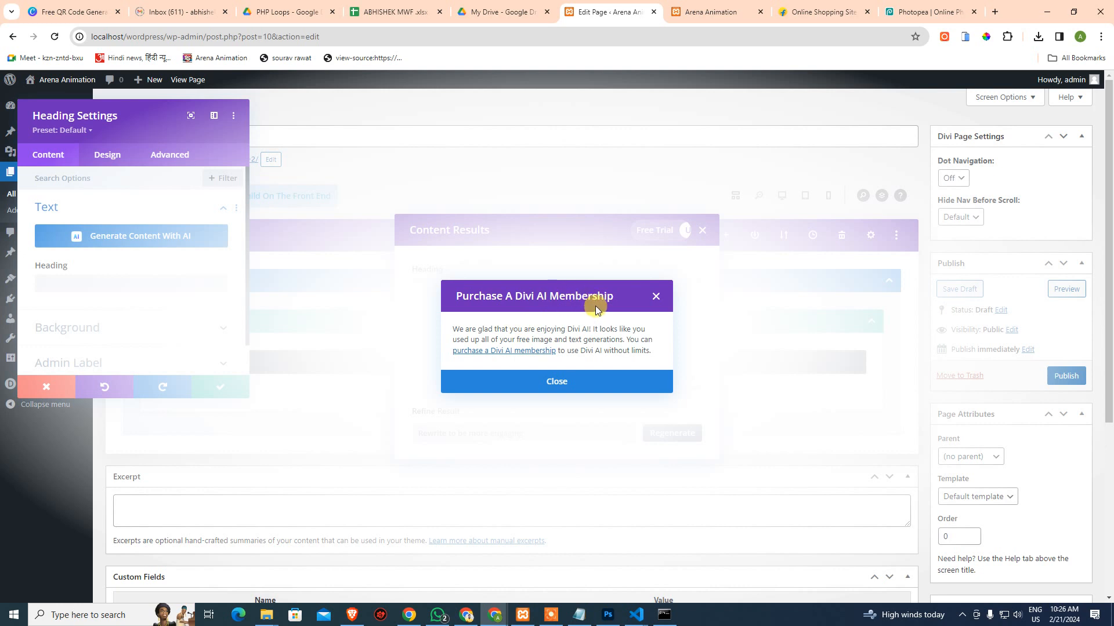
{"action": "left_click", "coordinate": [556, 382]}
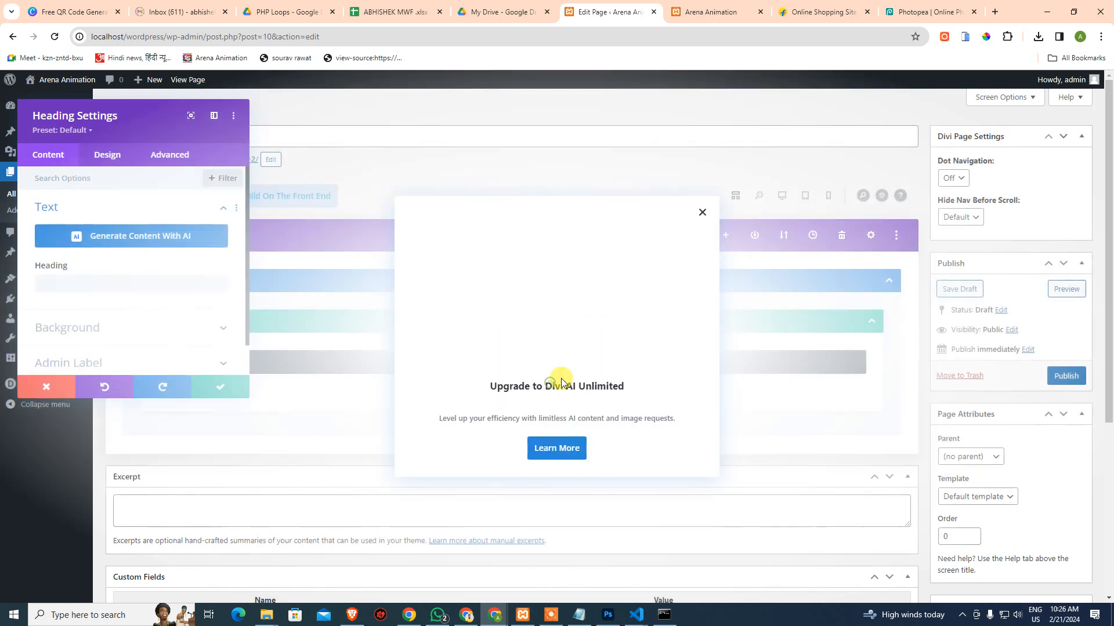
{"action": "left_click", "coordinate": [700, 211]}
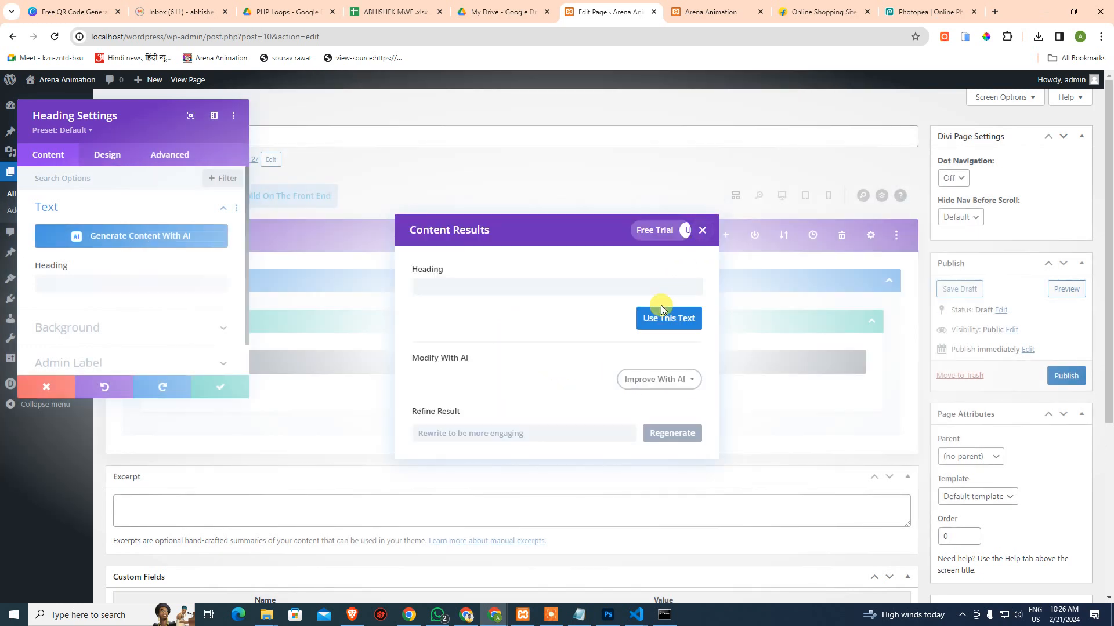
{"action": "left_click", "coordinate": [701, 230]}
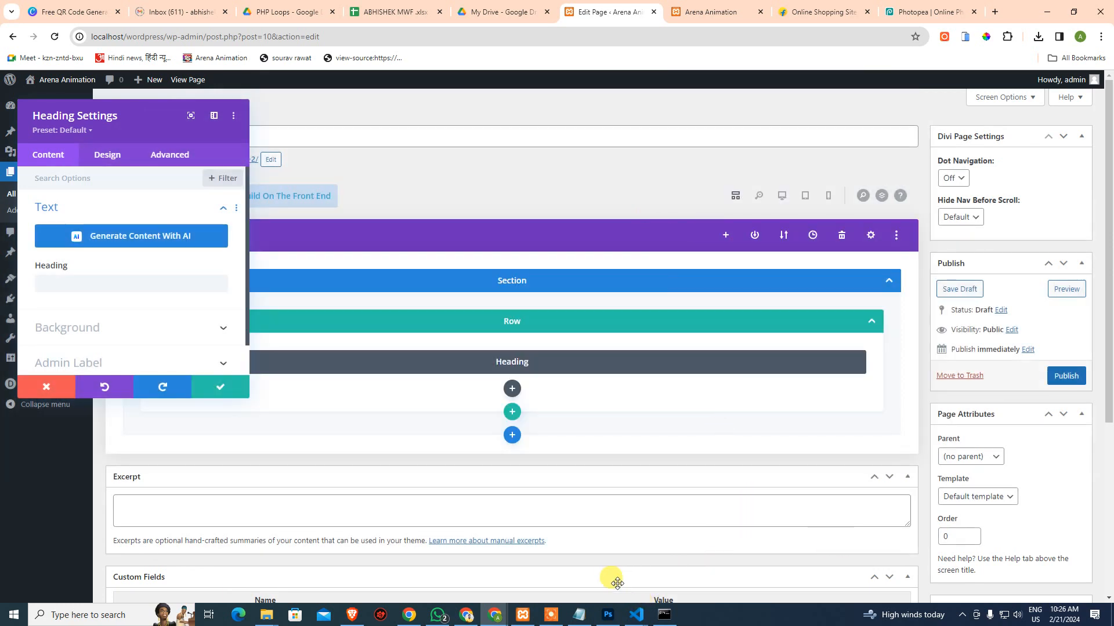
Copy the 'Get Cashback up to 50%' headline from Burger-Template.psd, keeping its Archivo Bold font
{"action": "left_click", "coordinate": [607, 615]}
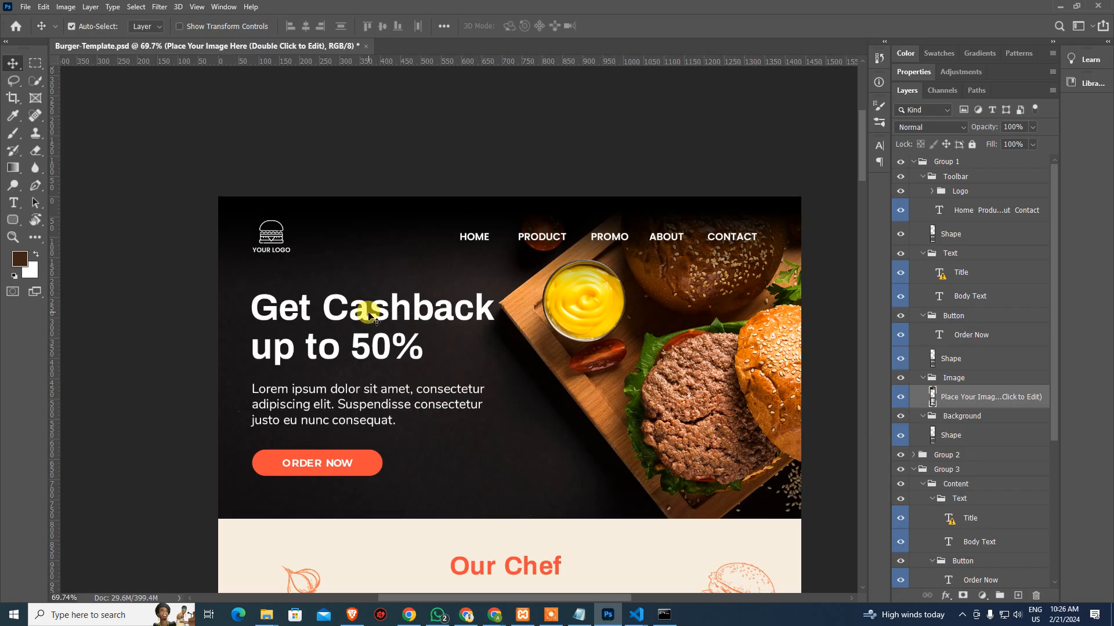
{"action": "double_click", "coordinate": [371, 316]}
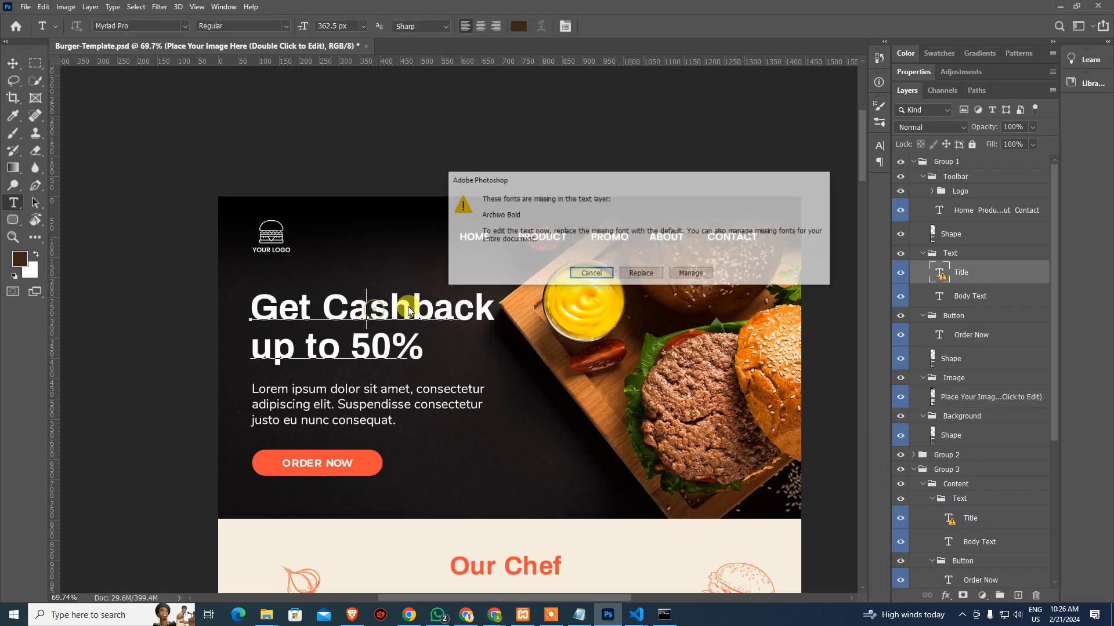
{"action": "left_click", "coordinate": [641, 273]}
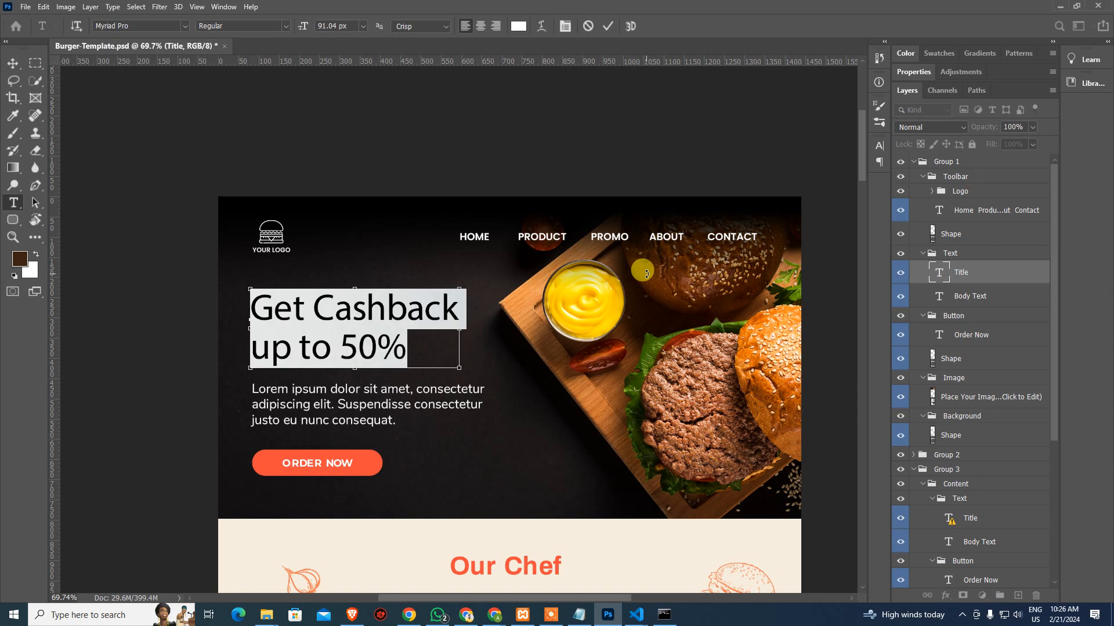
{"action": "left_click", "coordinate": [646, 277]}
{"action": "key", "text": "ctrl+z"}
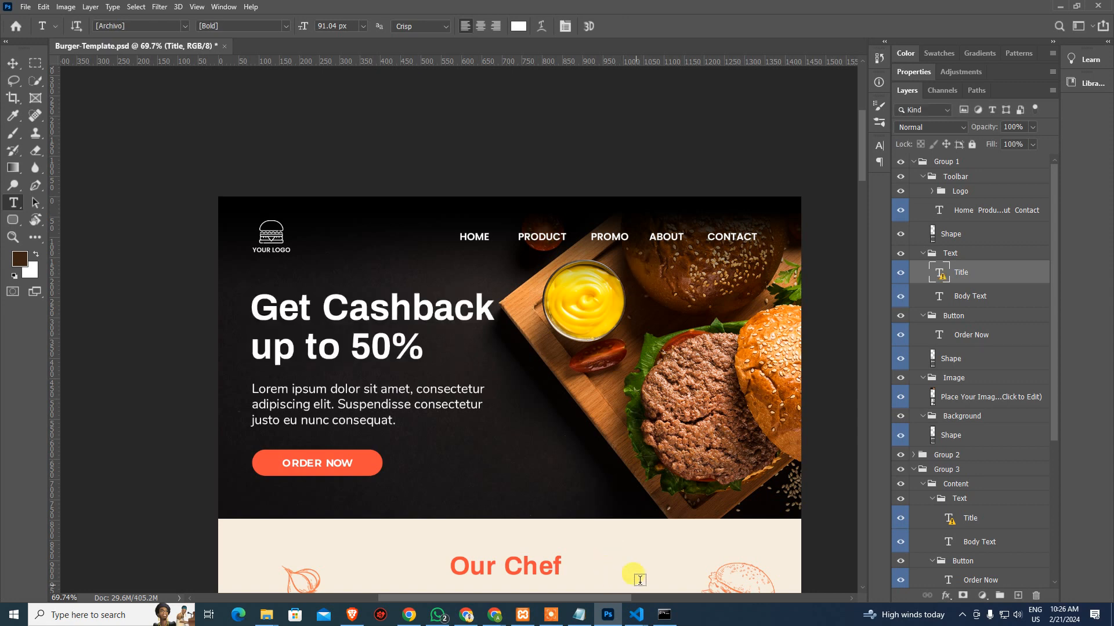
{"action": "mouse_move", "coordinate": [494, 615]}
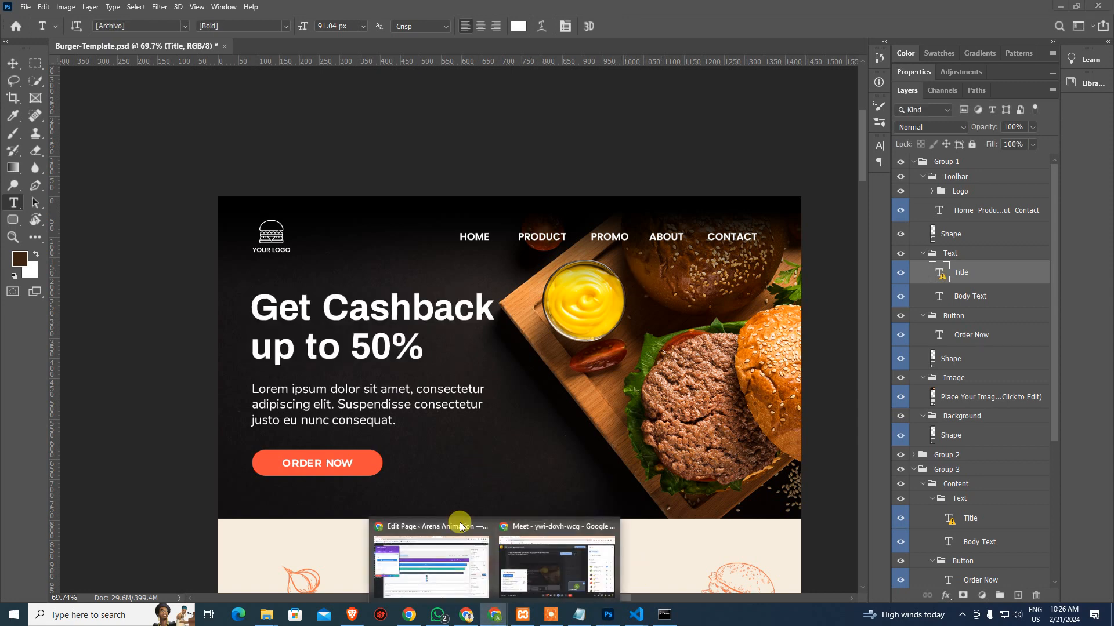
{"action": "left_click", "coordinate": [452, 563]}
Paste 'Get Cashback up to 50%' as the Heading text and save the module
{"action": "left_click", "coordinate": [80, 283]}
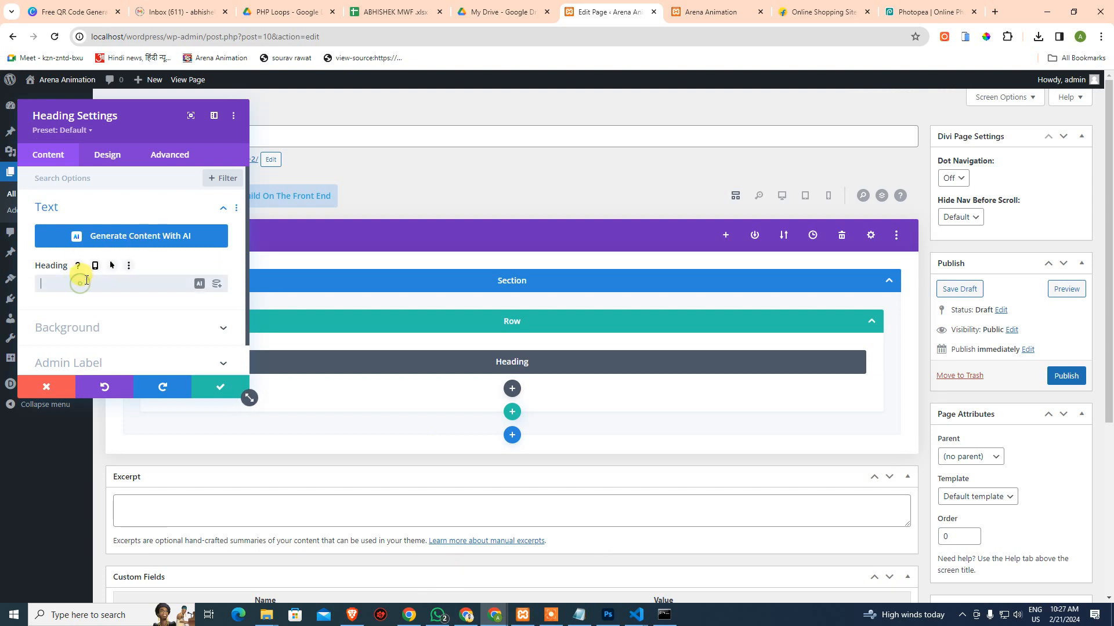
{"action": "scroll", "coordinate": [86, 279], "scroll_direction": "down", "scroll_amount": 1}
{"action": "scroll", "coordinate": [90, 262], "scroll_direction": "up", "scroll_amount": 1}
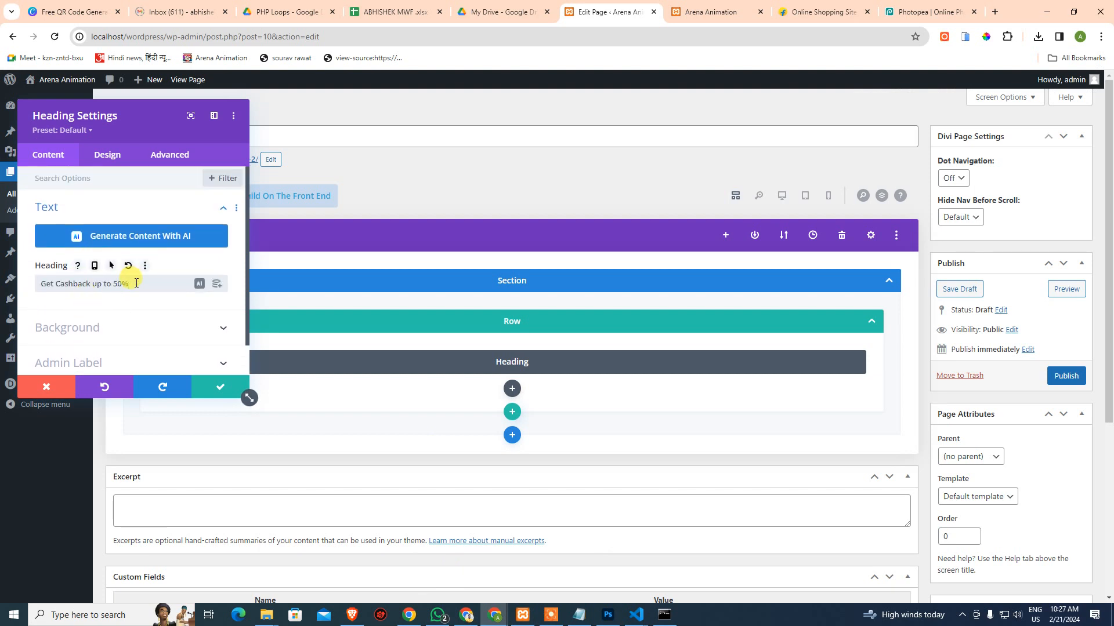
{"action": "left_click", "coordinate": [213, 389]}
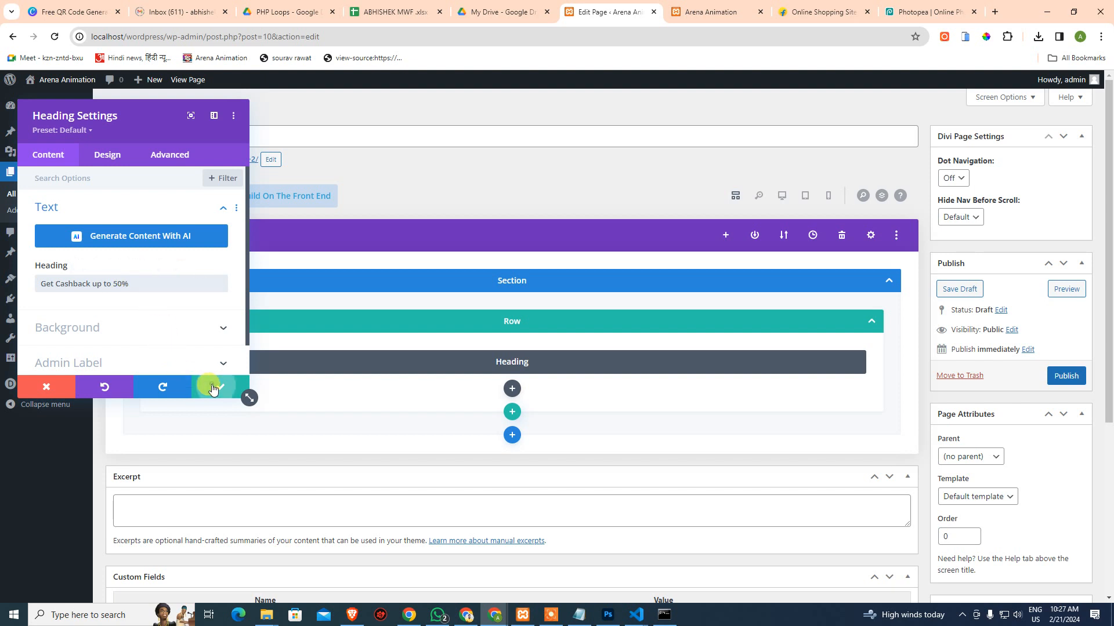
{"action": "left_click", "coordinate": [511, 391]}
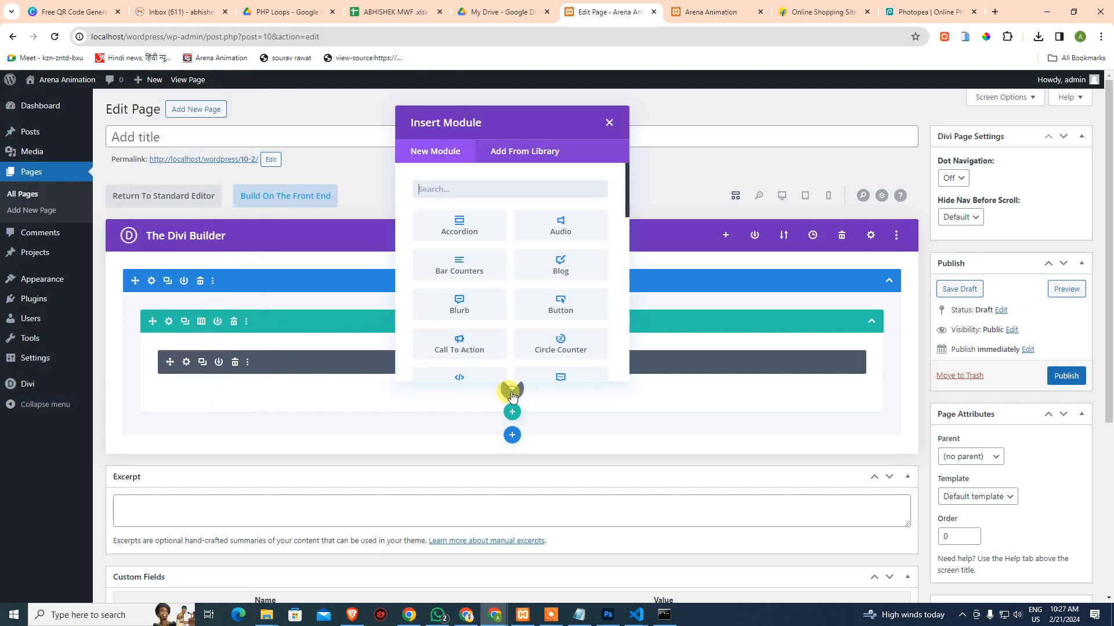
Add a Text module holding the 'Lorem ipsum dolor sit amet…' paragraph copied from Photoshop, and save it
{"action": "type", "text": "text"}
{"action": "left_click", "coordinate": [452, 218]}
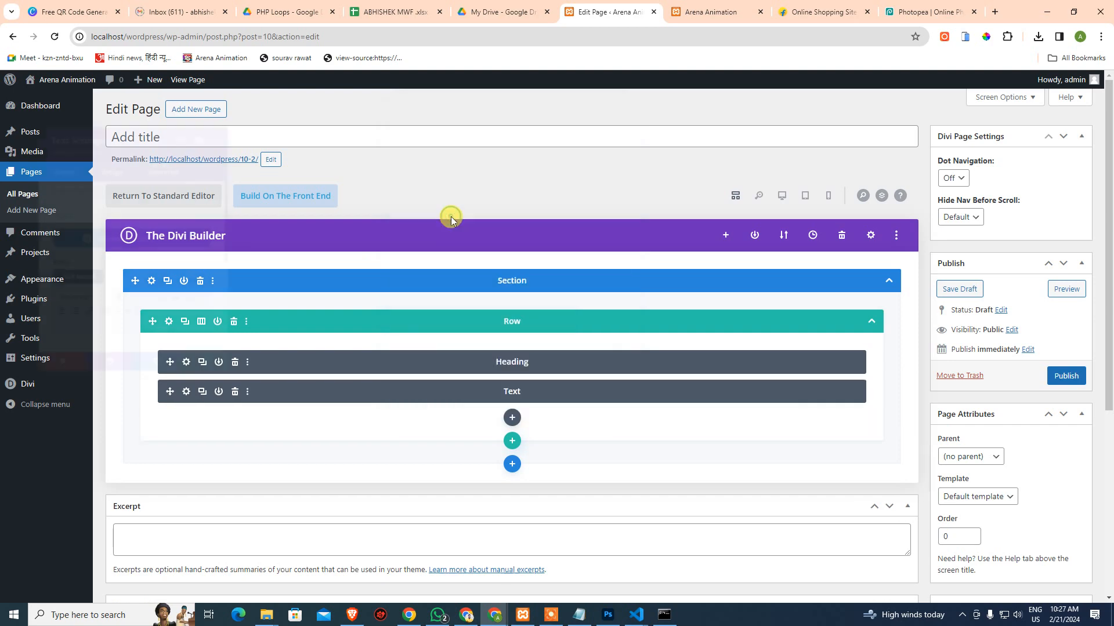
{"action": "key", "text": "alt+Tab"}
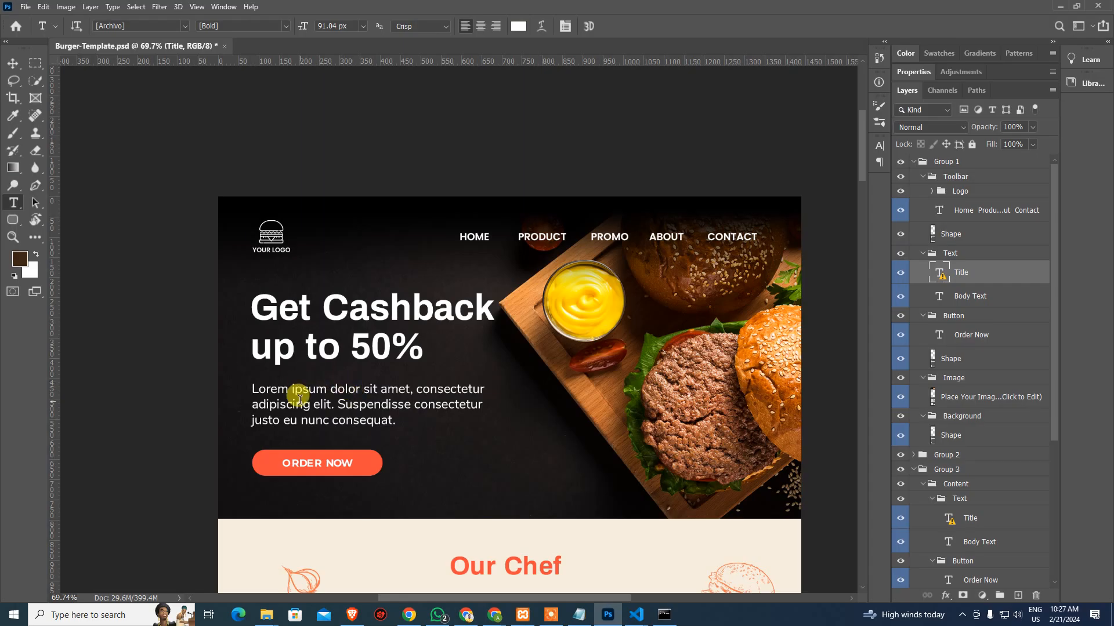
{"action": "left_click", "coordinate": [300, 397]}
{"action": "key", "text": "ctrl+a"}
{"action": "key", "text": "Escape"}
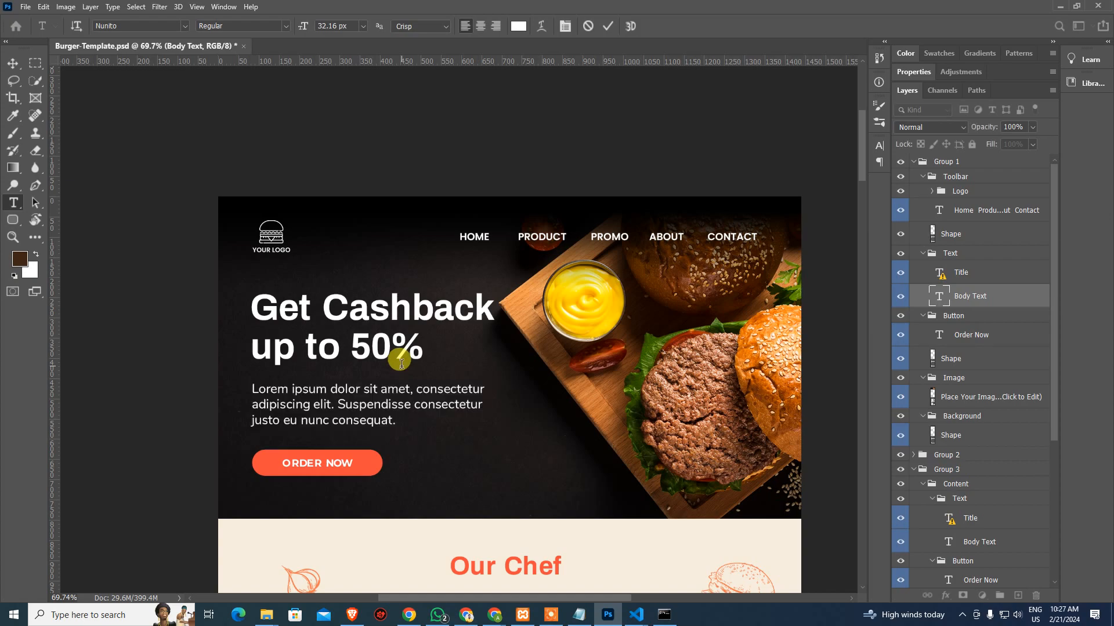
{"action": "key", "text": "alt+Tab"}
{"action": "scroll", "coordinate": [148, 322], "scroll_direction": "down", "scroll_amount": 2}
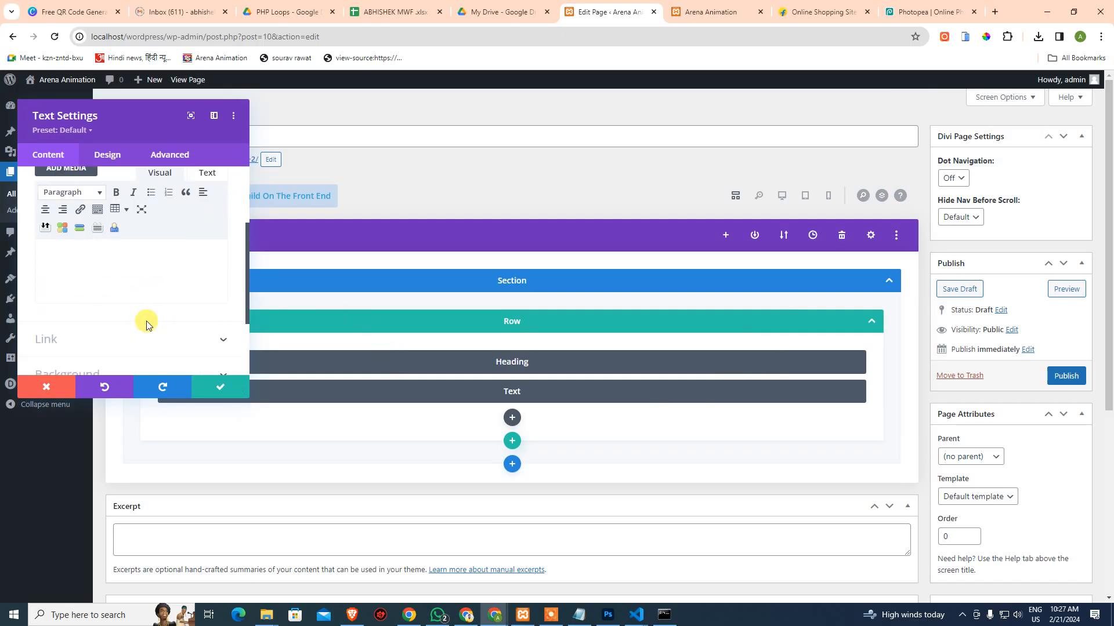
{"action": "left_click", "coordinate": [159, 268]}
{"action": "key", "text": "ctrl+v"}
{"action": "scroll", "coordinate": [154, 303], "scroll_direction": "down", "scroll_amount": 2}
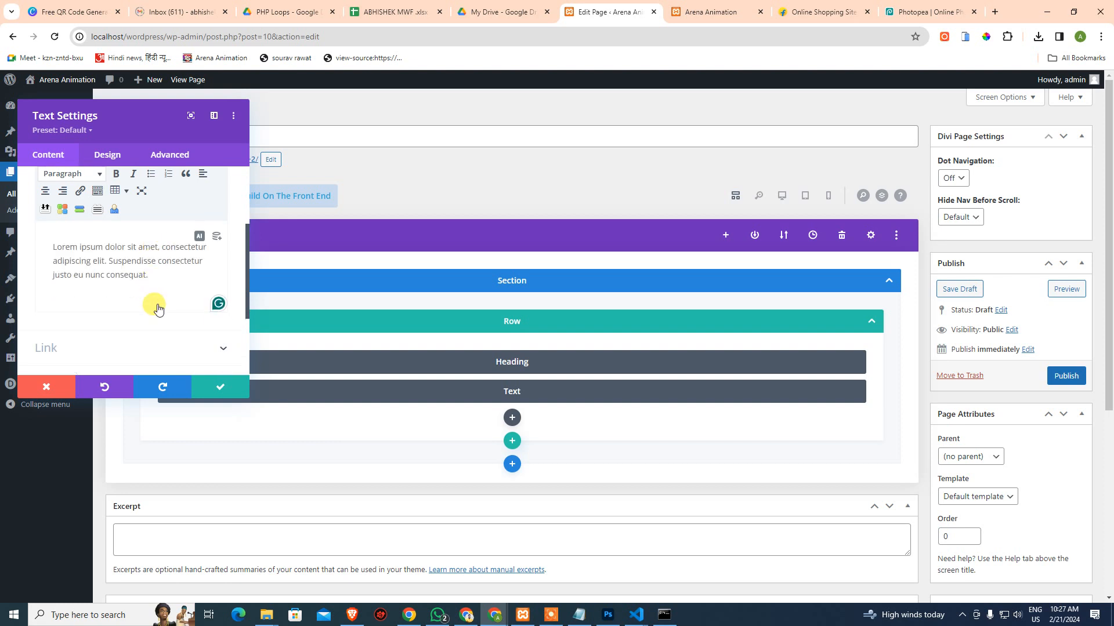
{"action": "left_click", "coordinate": [216, 387]}
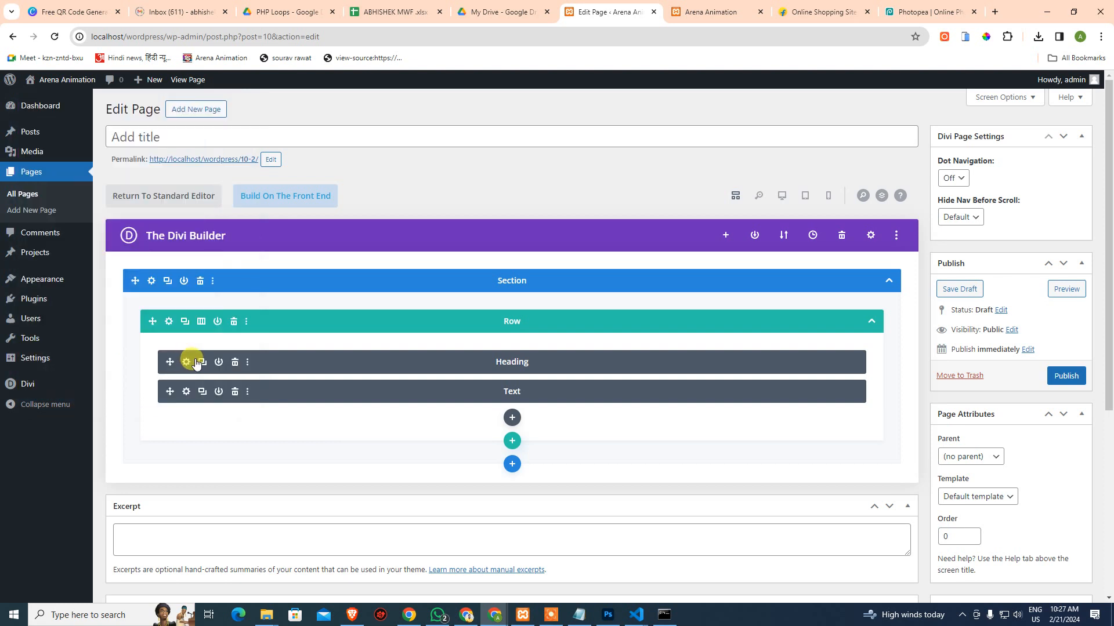
Add a Button module labelled 'order now' under the Text module and save it
{"action": "left_click", "coordinate": [511, 418]}
{"action": "type", "text": "but"}
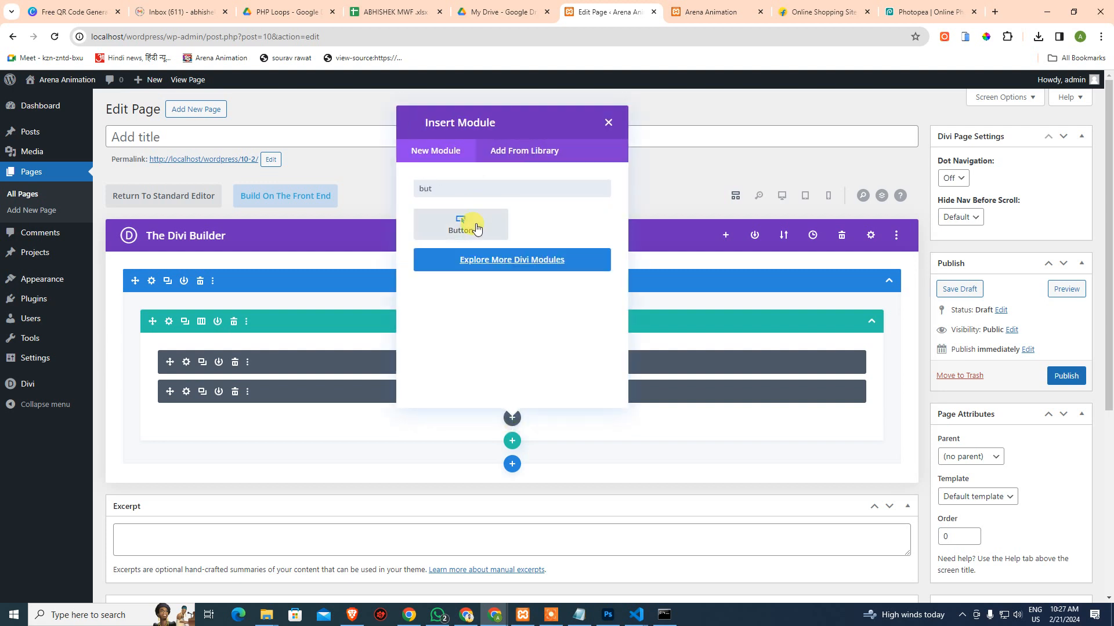
{"action": "left_click", "coordinate": [475, 226]}
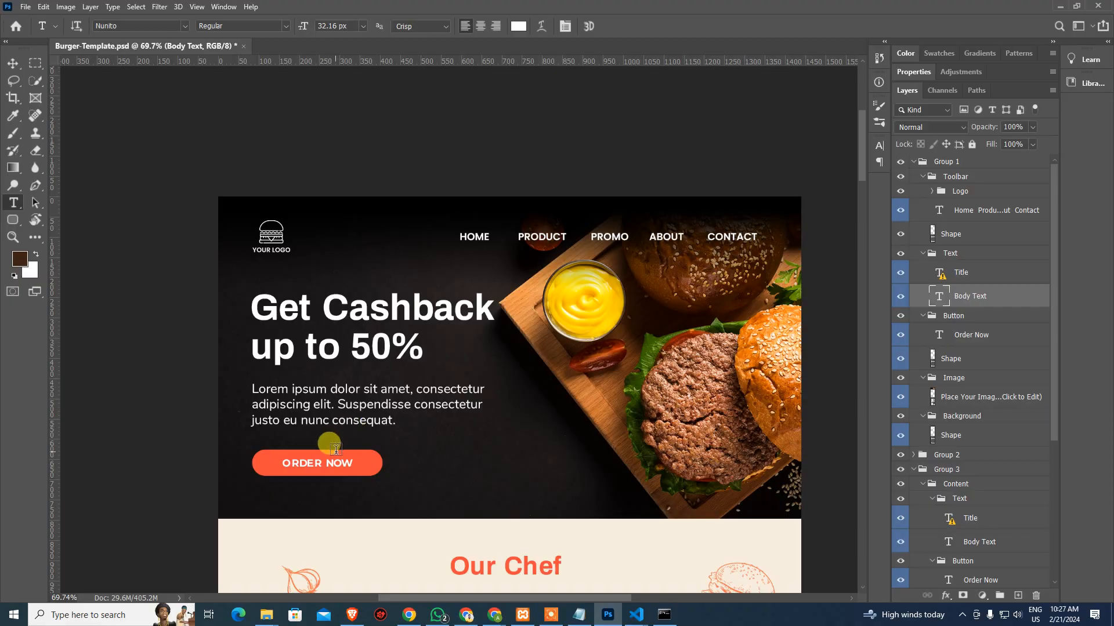
{"action": "key", "text": "alt+Tab"}
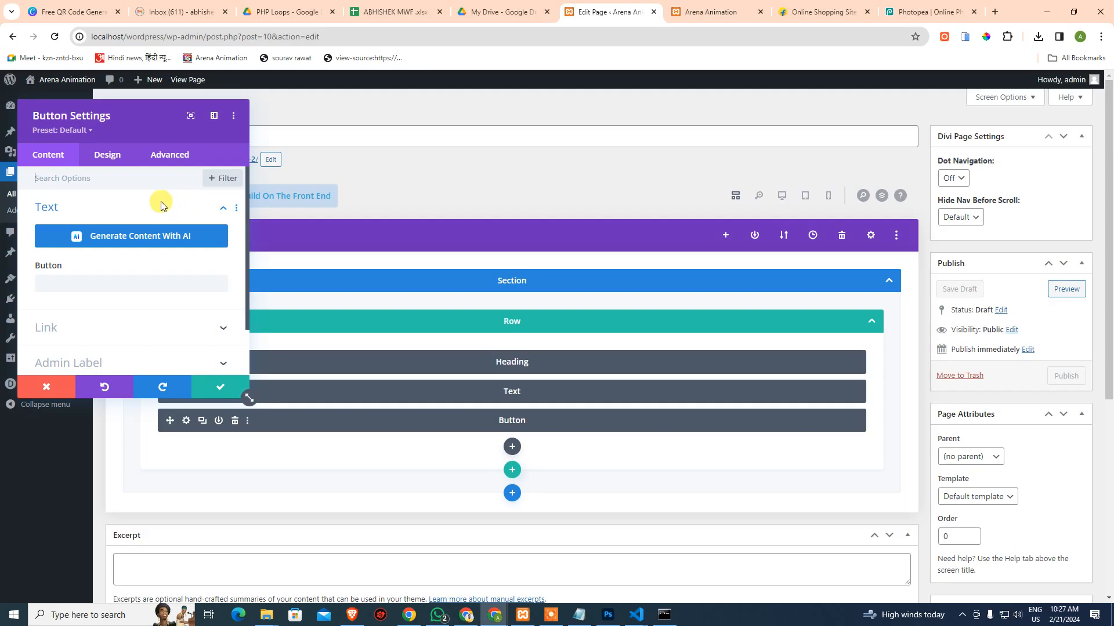
{"action": "scroll", "coordinate": [136, 247], "scroll_direction": "down", "scroll_amount": 1}
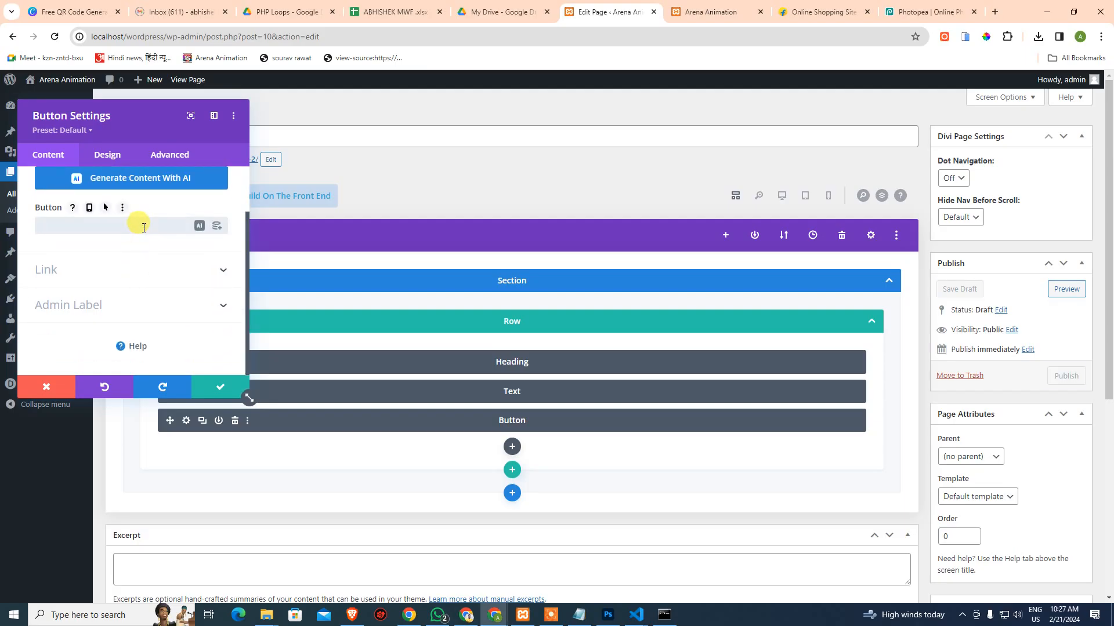
{"action": "type", "text": "r now"}
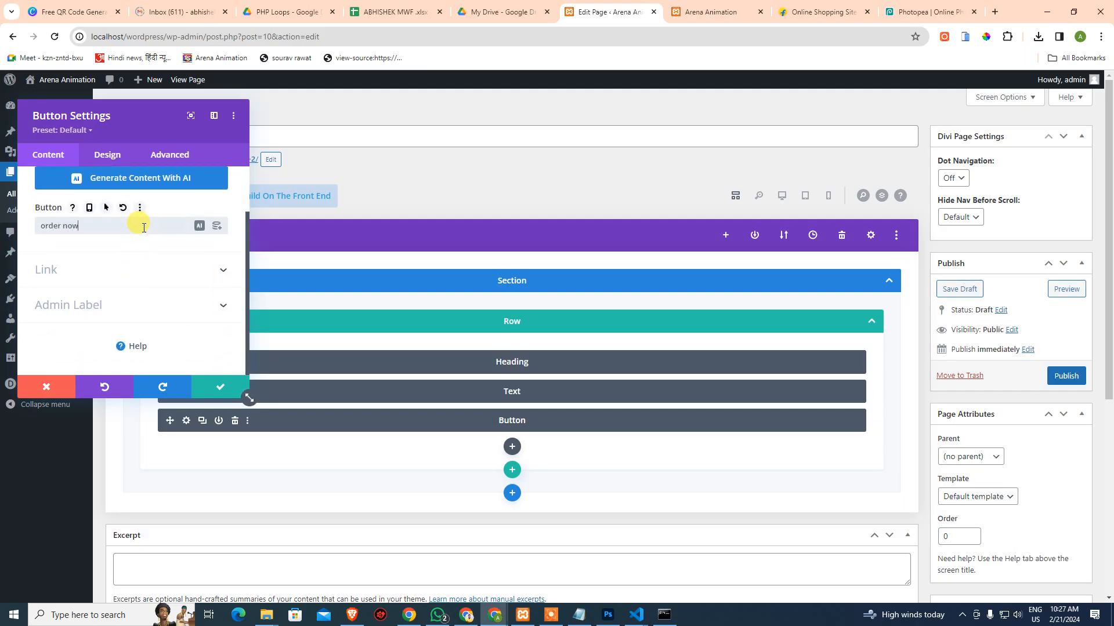
{"action": "left_click", "coordinate": [220, 386]}
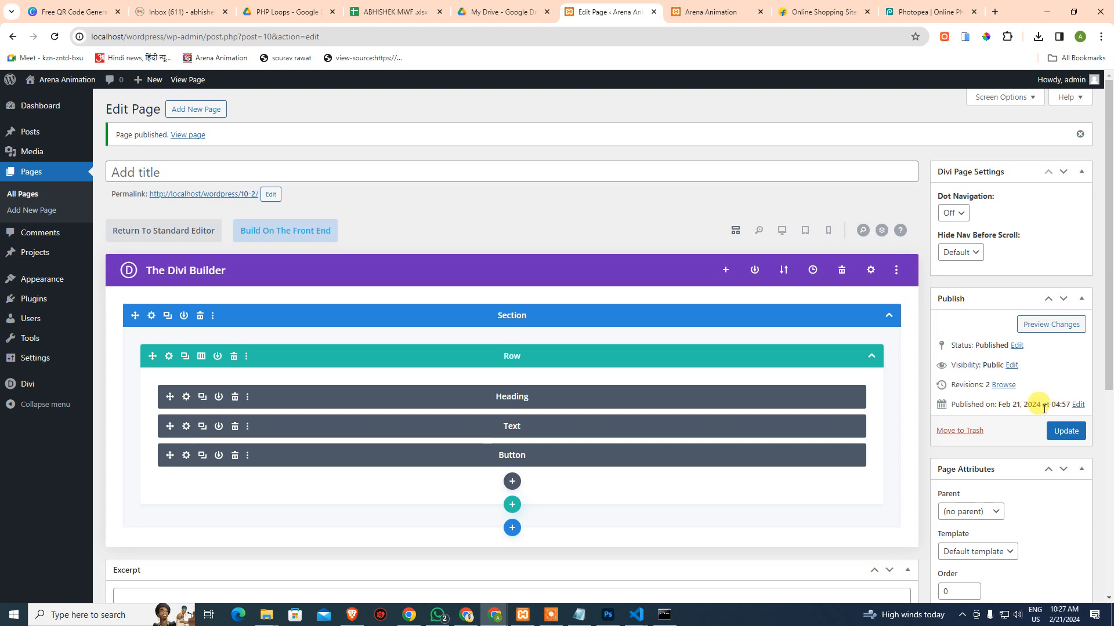
Open Preview Changes for the published burger hero page
{"action": "left_click_drag", "start_coordinate": [1070, 401], "coordinate": [1061, 403]}
{"action": "left_click", "coordinate": [1056, 405]}
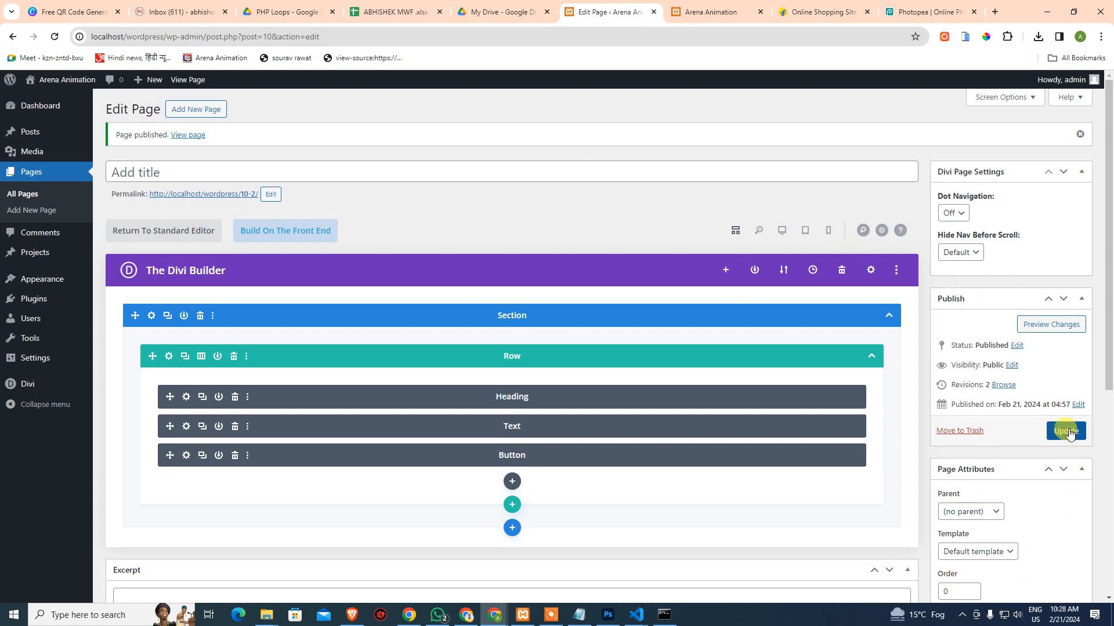
{"action": "left_click", "coordinate": [1056, 325]}
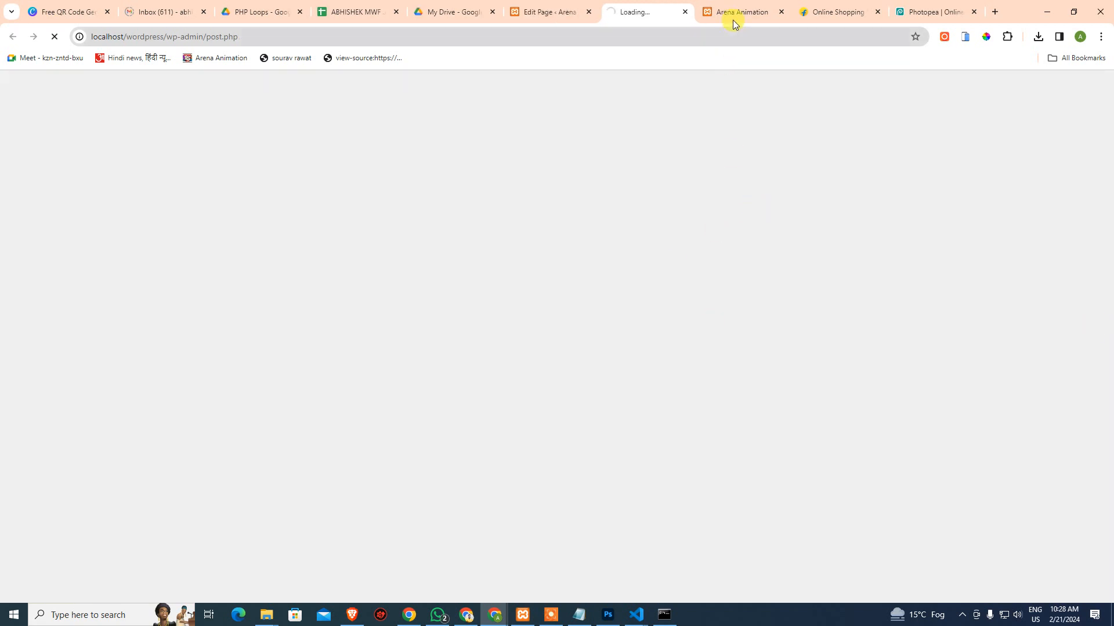
Close the Arena Animation, online shopping and Photopea tabs, leaving Photopea without saving
{"action": "middle_click", "coordinate": [733, 12]}
{"action": "middle_click", "coordinate": [733, 12]}
{"action": "middle_click", "coordinate": [733, 12]}
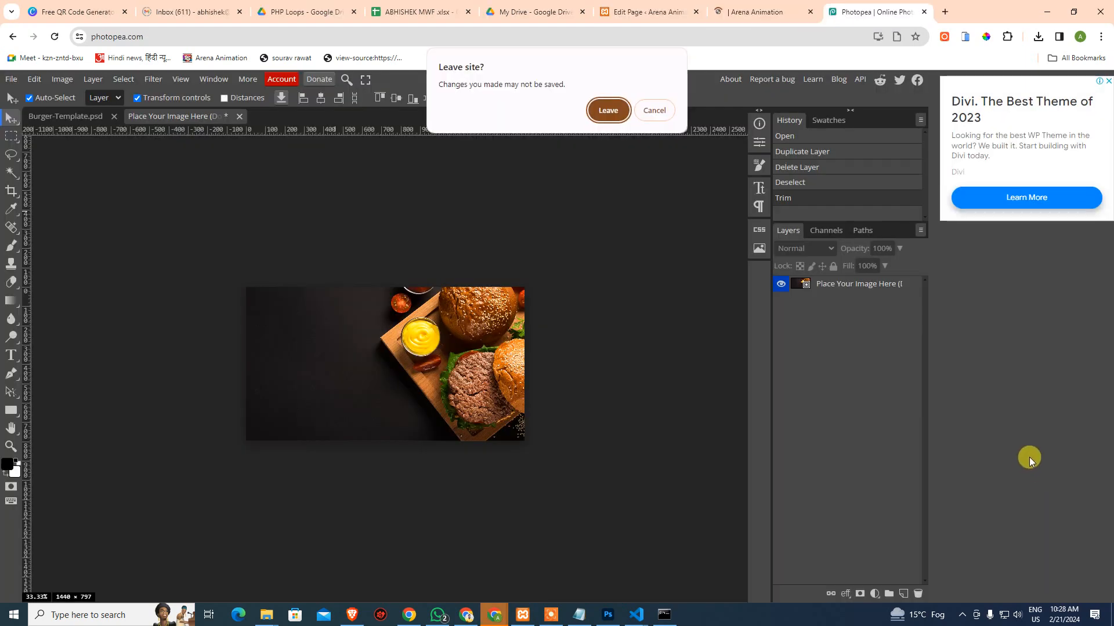
{"action": "key", "text": "Return"}
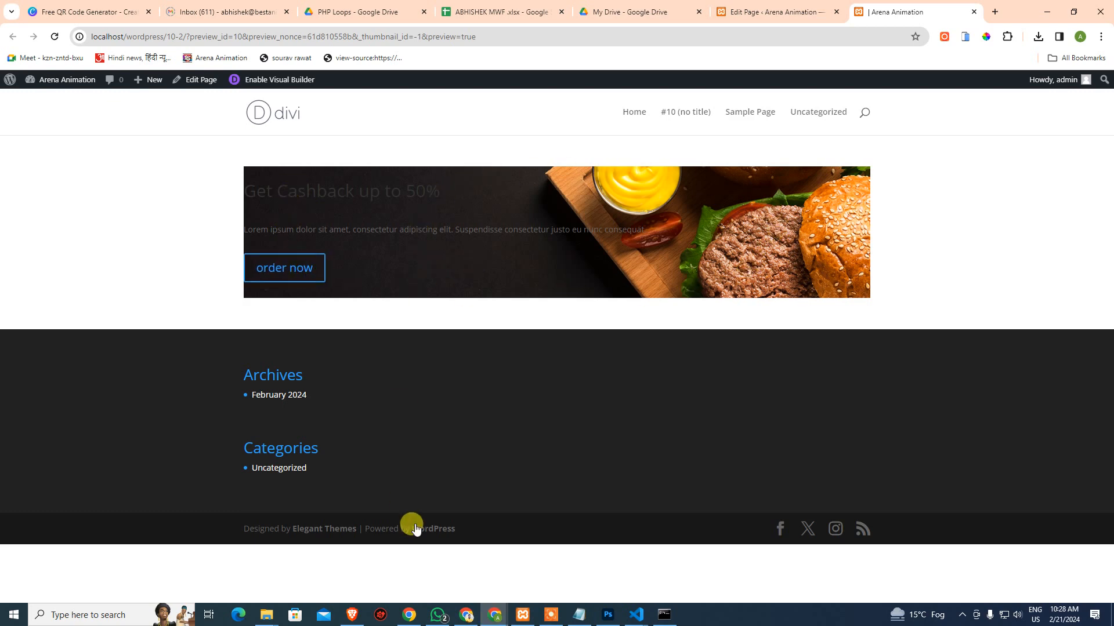
Compare the preview against the Photoshop design, then return to the page editor
{"action": "left_click", "coordinate": [607, 615]}
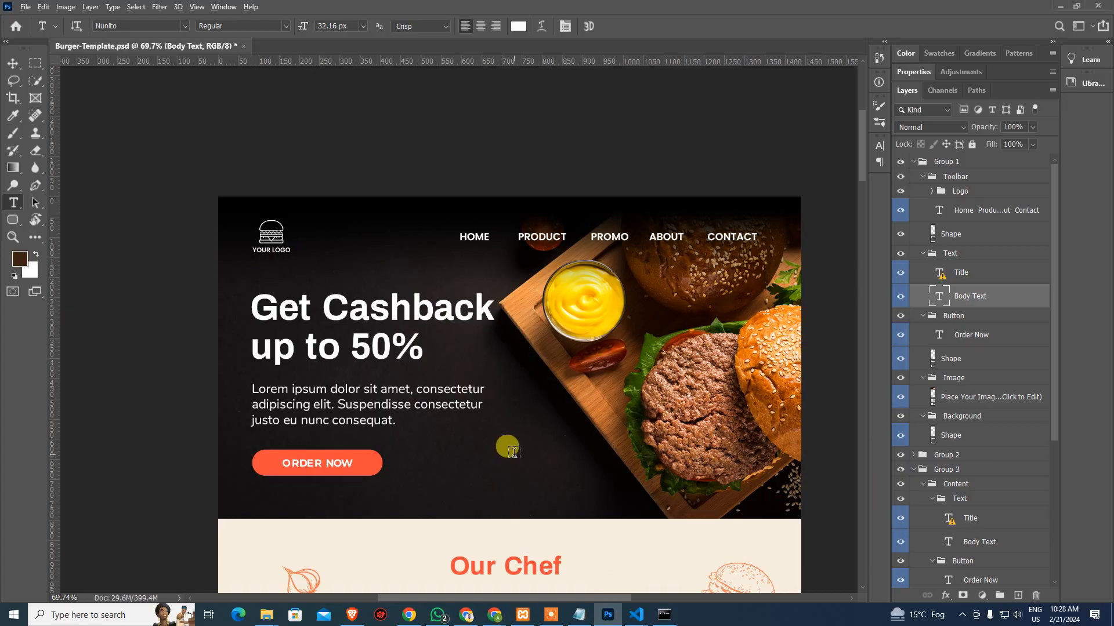
{"action": "key", "text": "alt+Tab"}
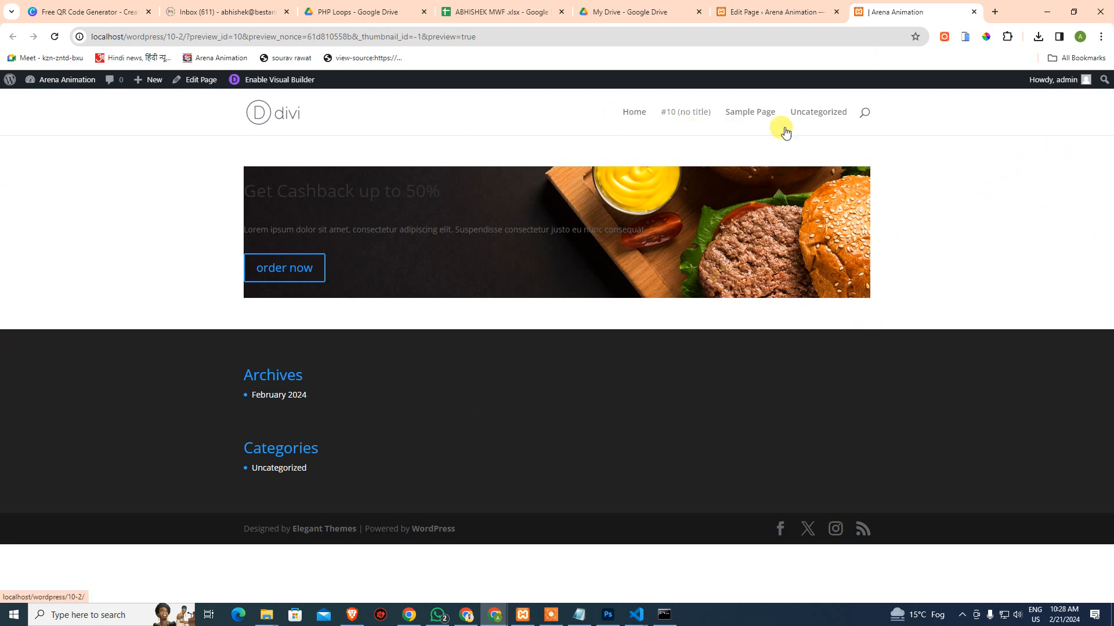
{"action": "left_click", "coordinate": [777, 10]}
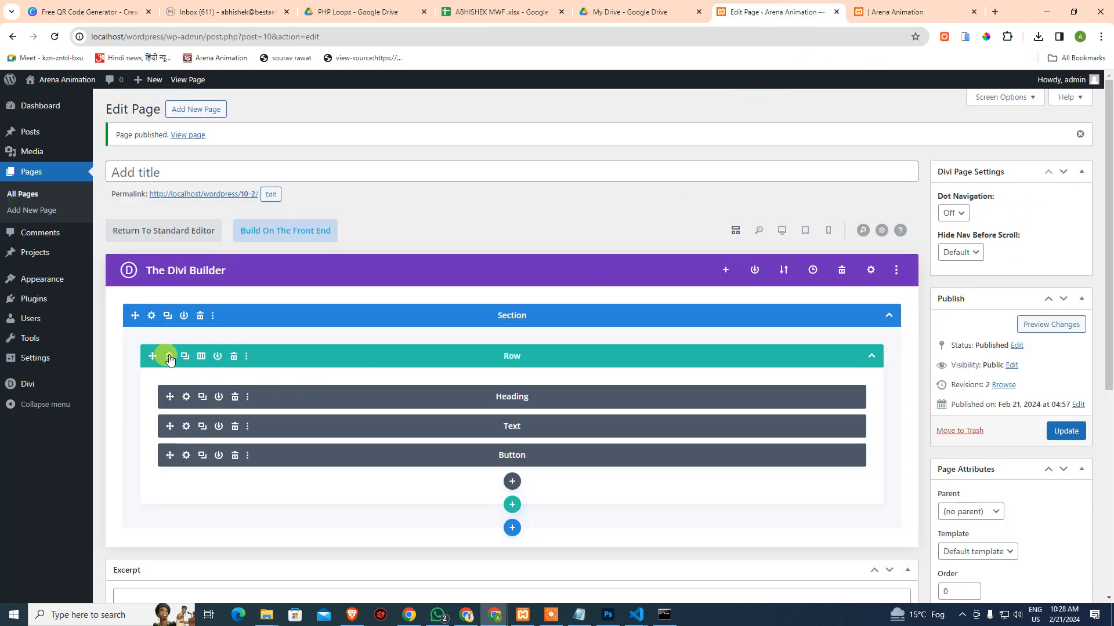
Remove the burger background image from the row's settings and save them
{"action": "left_click", "coordinate": [168, 356]}
{"action": "scroll", "coordinate": [128, 358], "scroll_direction": "down", "scroll_amount": 2}
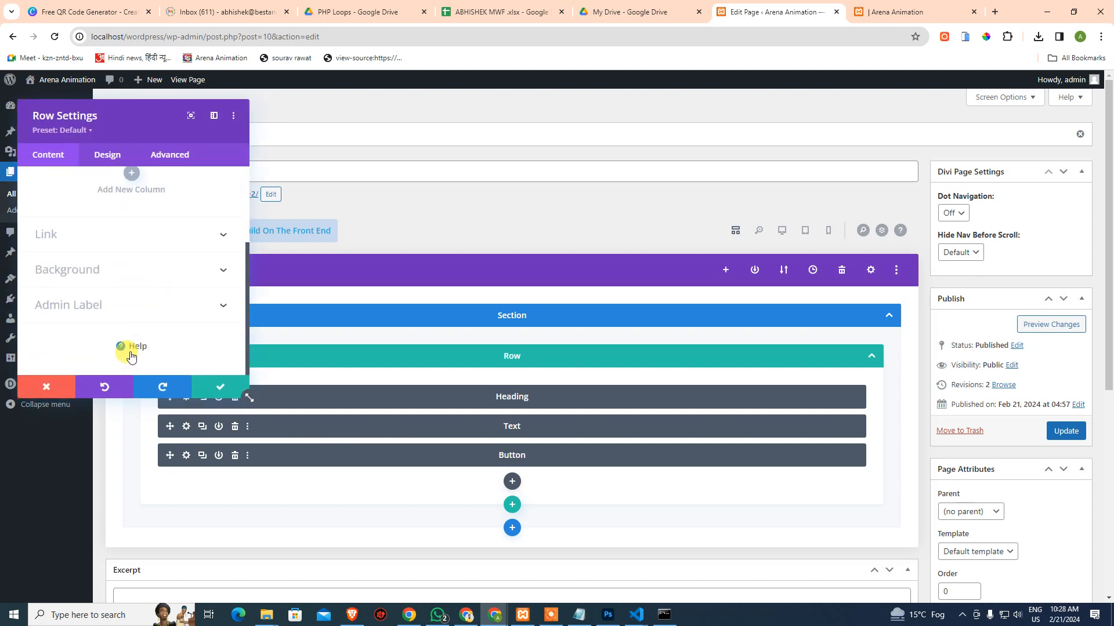
{"action": "left_click", "coordinate": [162, 274]}
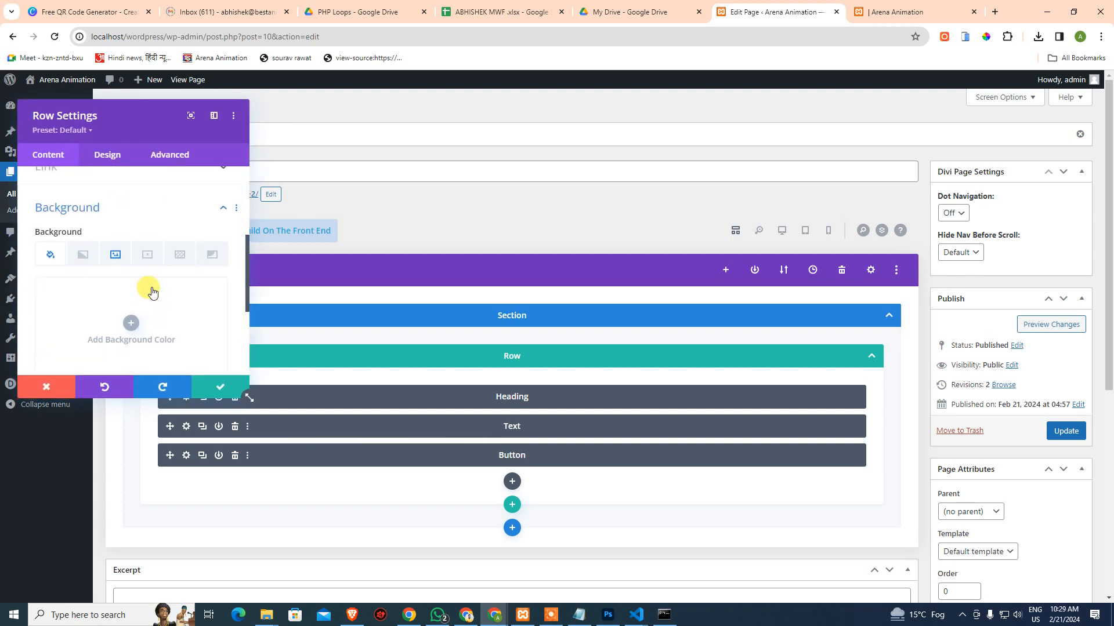
{"action": "left_click", "coordinate": [115, 255]}
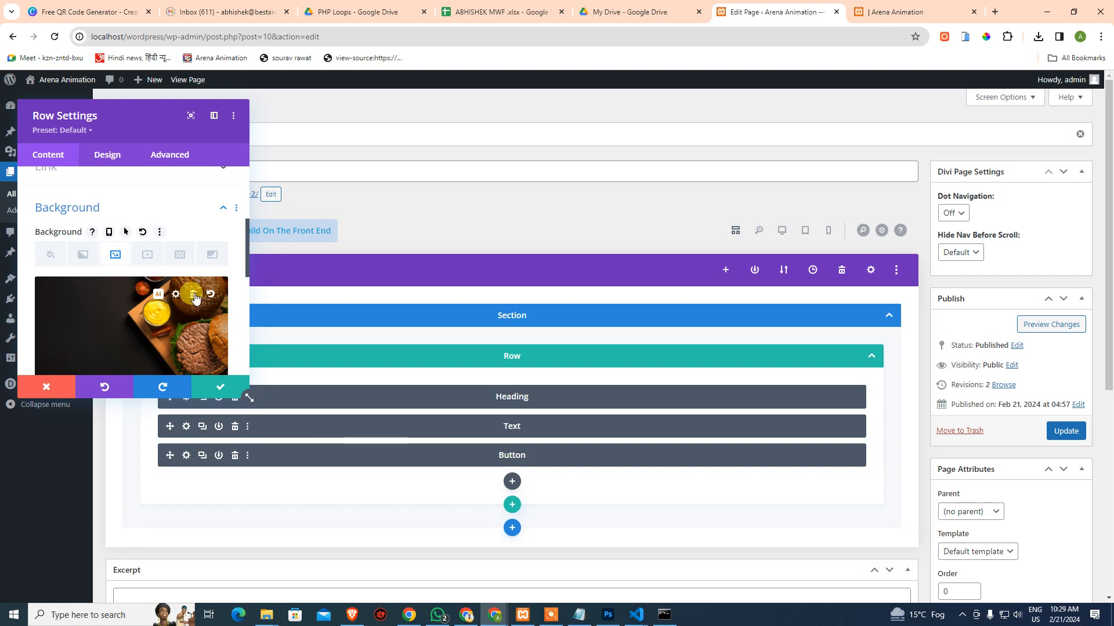
{"action": "left_click", "coordinate": [194, 294]}
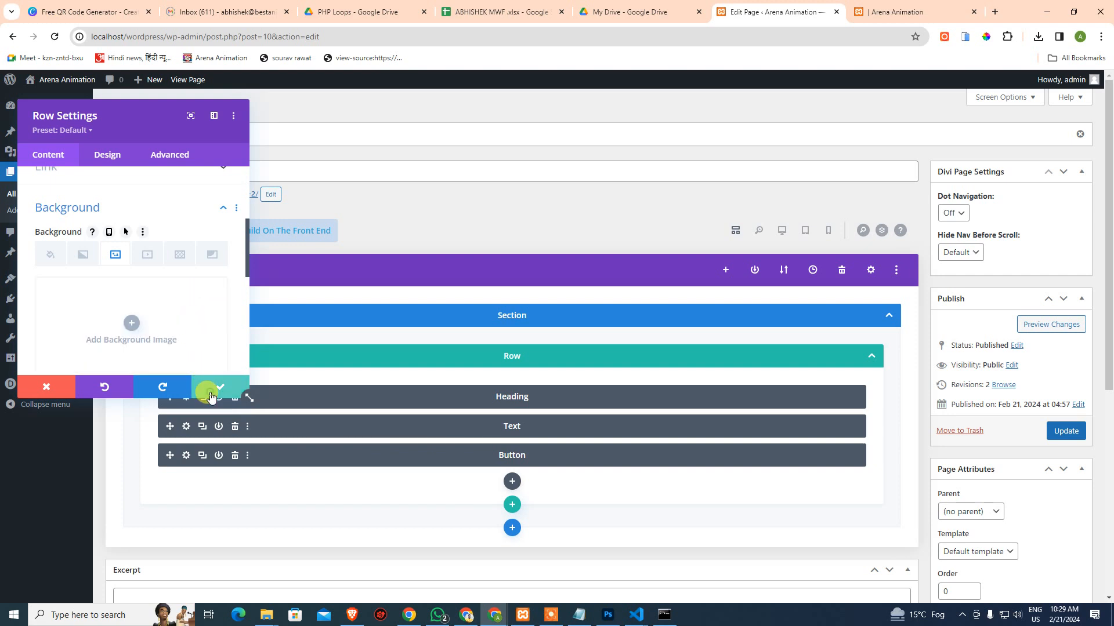
{"action": "left_click", "coordinate": [219, 387]}
Set header-base.jpg as the section's background image, save, and update the page
{"action": "left_click", "coordinate": [151, 316]}
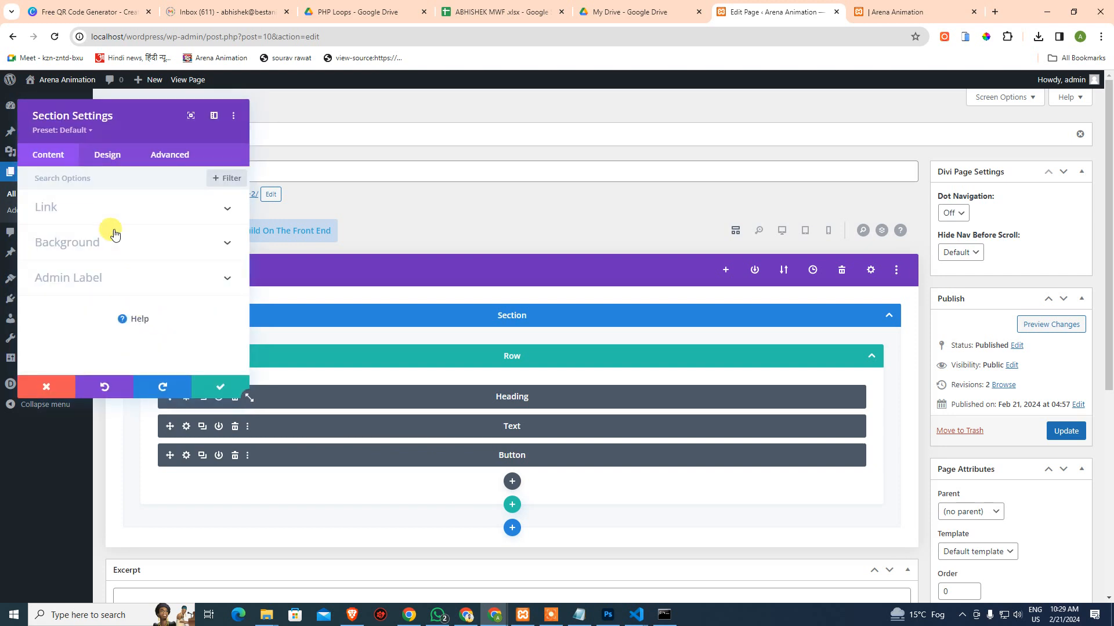
{"action": "left_click", "coordinate": [124, 243]}
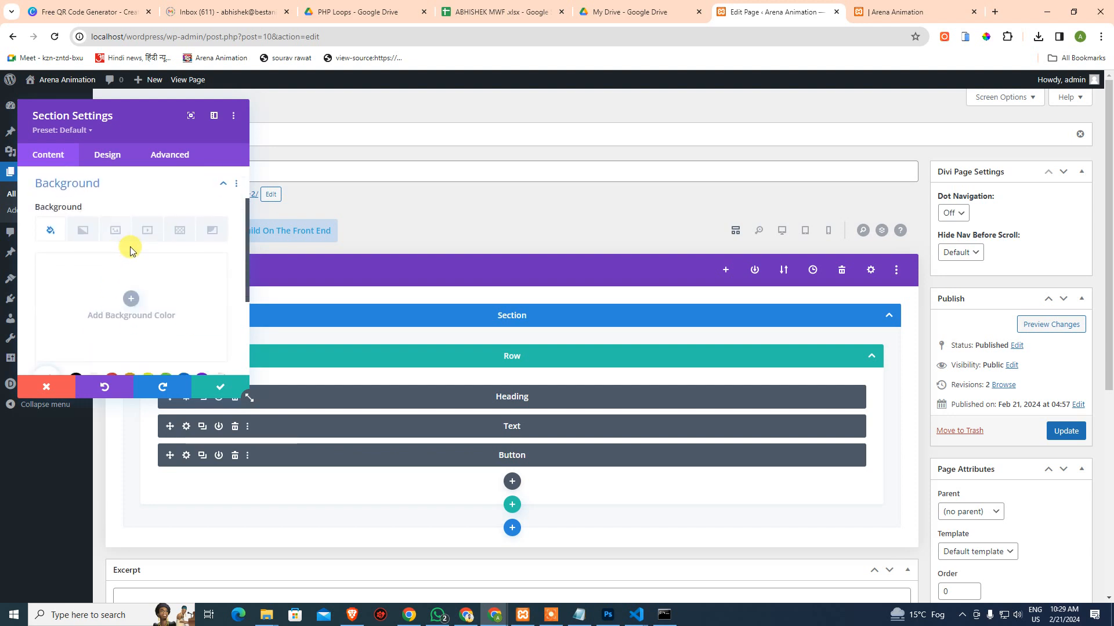
{"action": "left_click", "coordinate": [116, 230]}
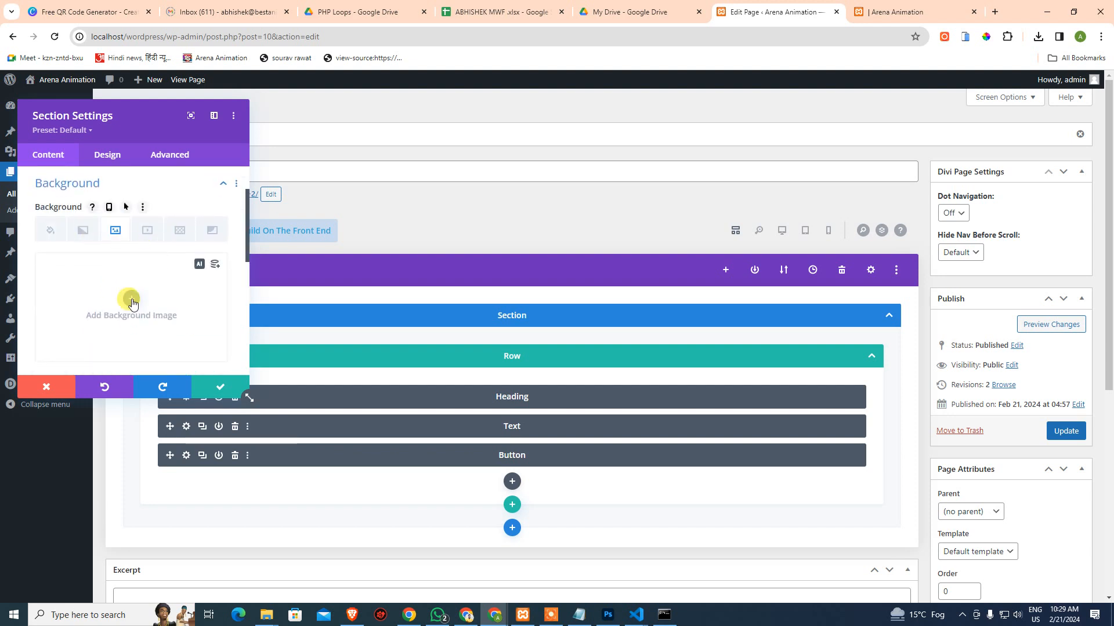
{"action": "left_click", "coordinate": [131, 298]}
{"action": "left_click", "coordinate": [203, 226]}
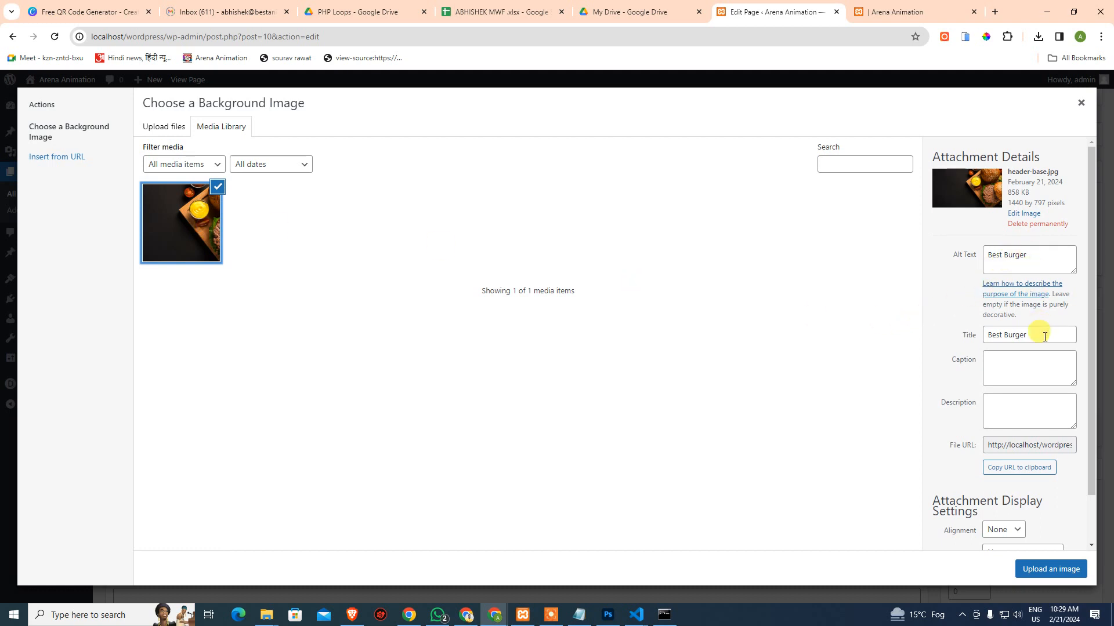
{"action": "left_click", "coordinate": [1051, 569]}
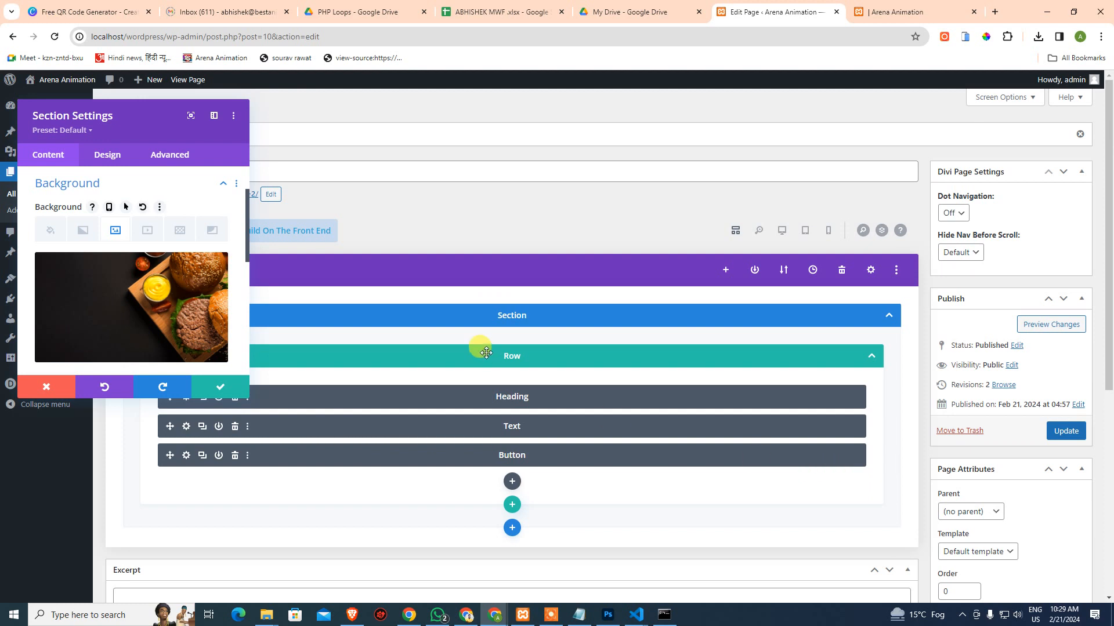
{"action": "left_click", "coordinate": [221, 387]}
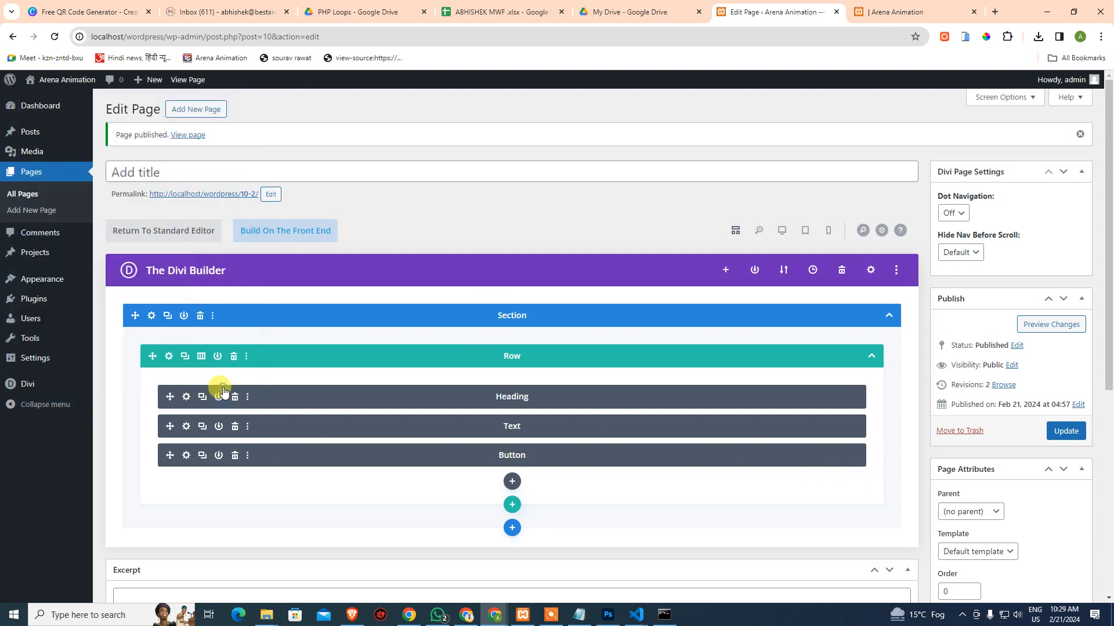
{"action": "left_click", "coordinate": [1067, 434]}
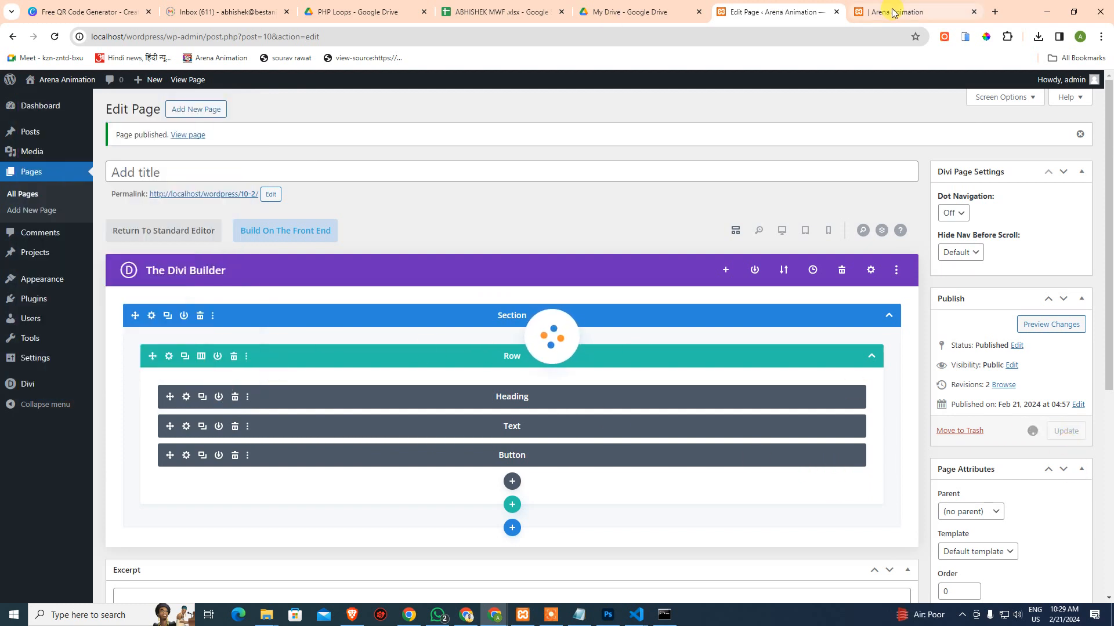
{"action": "mouse_move", "coordinate": [892, 13]}
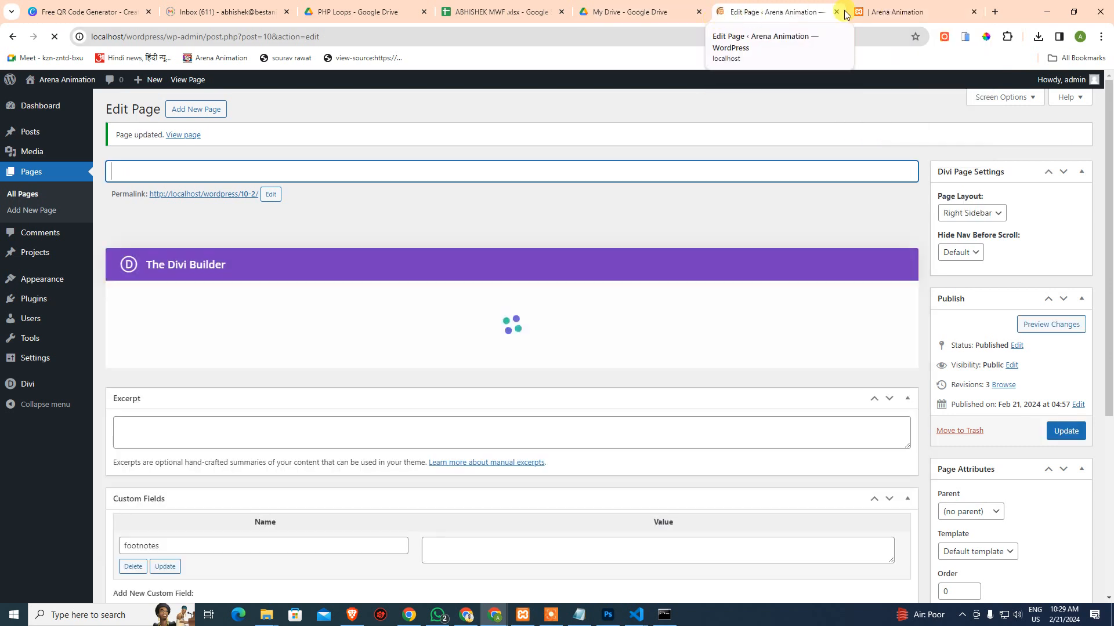
Reload the site preview and highlight the hero heading, paragraph and button text to check them
{"action": "left_click", "coordinate": [896, 12]}
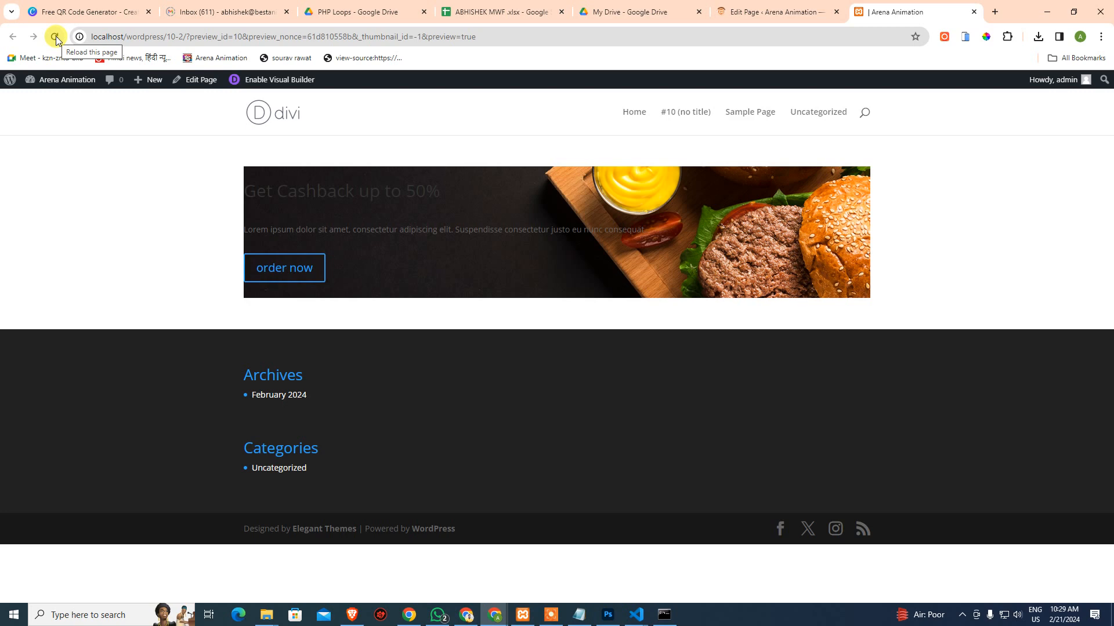
{"action": "left_click", "coordinate": [56, 37]}
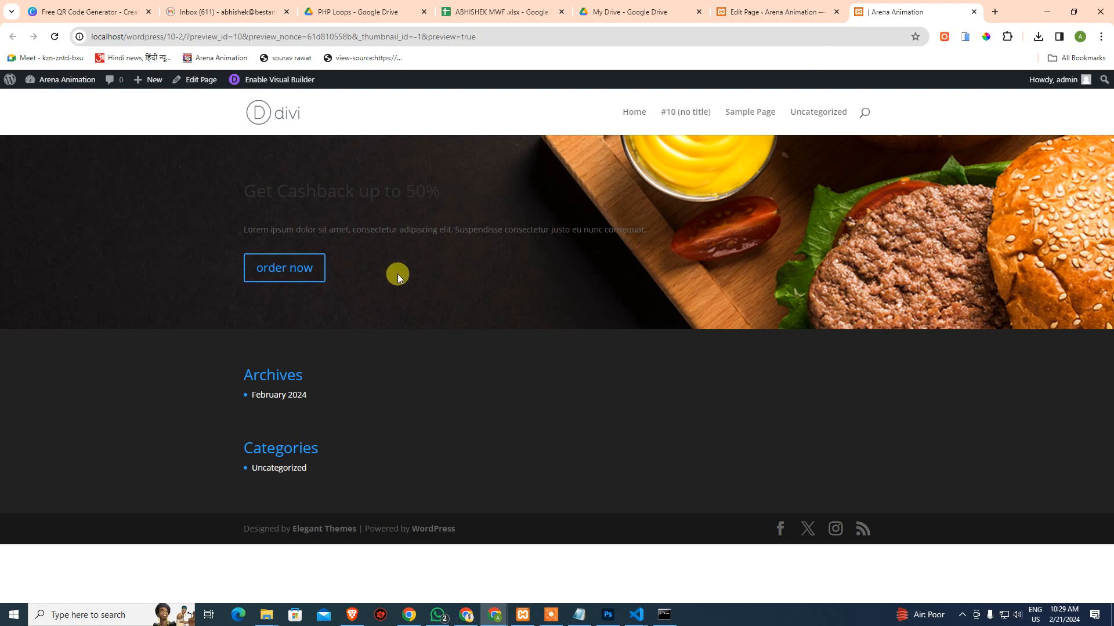
{"action": "left_click_drag", "start_coordinate": [237, 193], "coordinate": [409, 221]}
{"action": "left_click_drag", "start_coordinate": [225, 227], "coordinate": [671, 240]}
{"action": "left_click", "coordinate": [649, 263]}
In Photoshop, confirm the title font is Archivo Bold and replace the missing font
{"action": "left_click", "coordinate": [607, 615]}
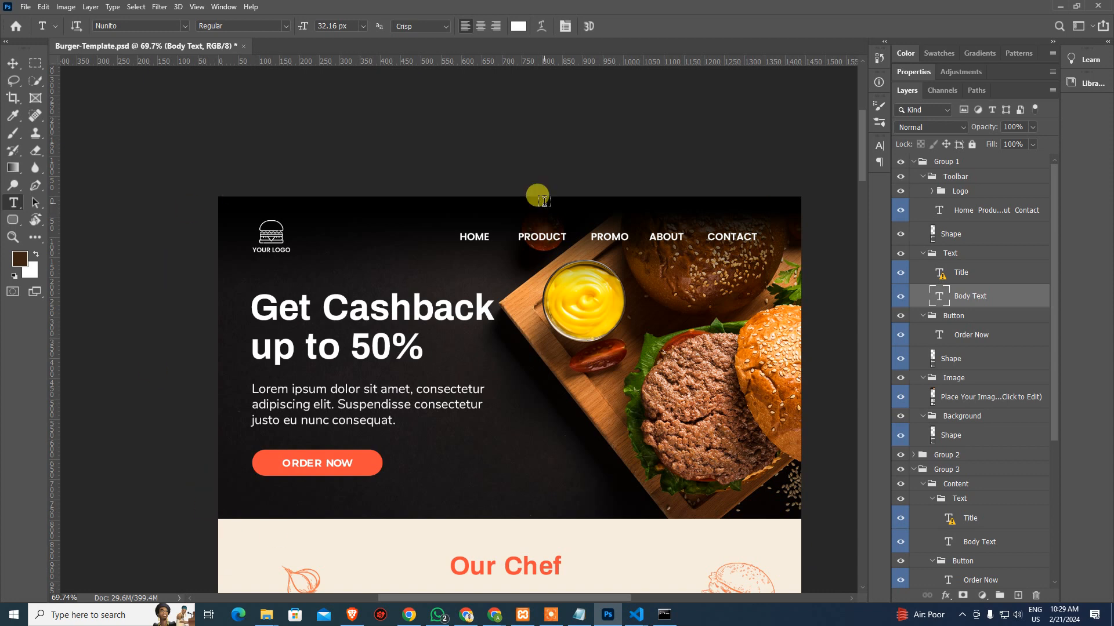
{"action": "scroll", "coordinate": [417, 353], "scroll_direction": "down", "scroll_amount": 3}
{"action": "left_click", "coordinate": [351, 198]}
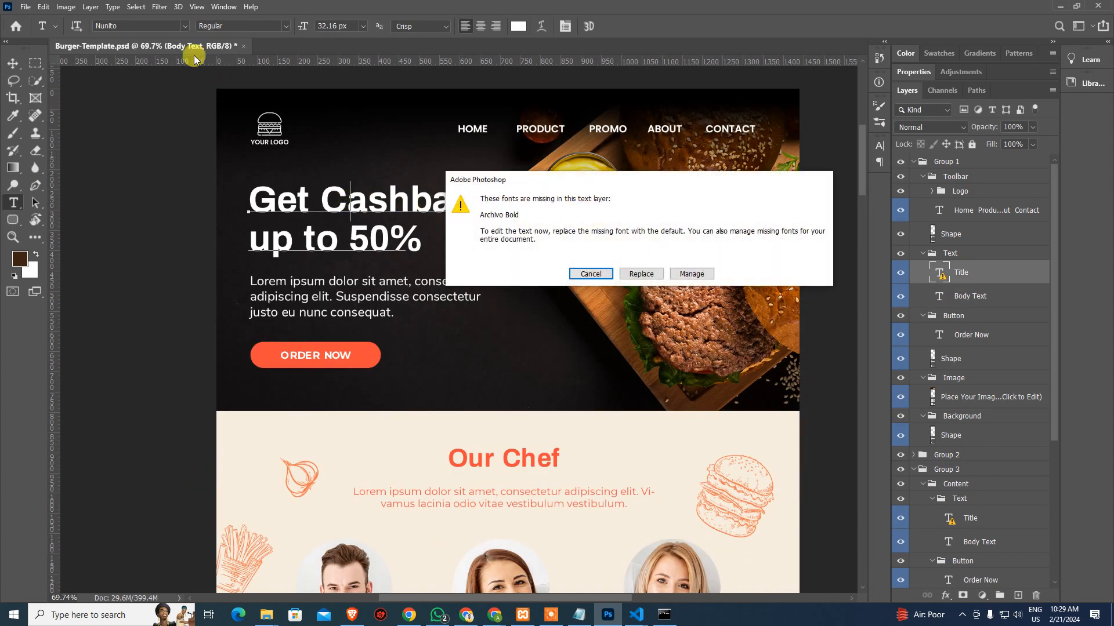
{"action": "left_click", "coordinate": [657, 278]}
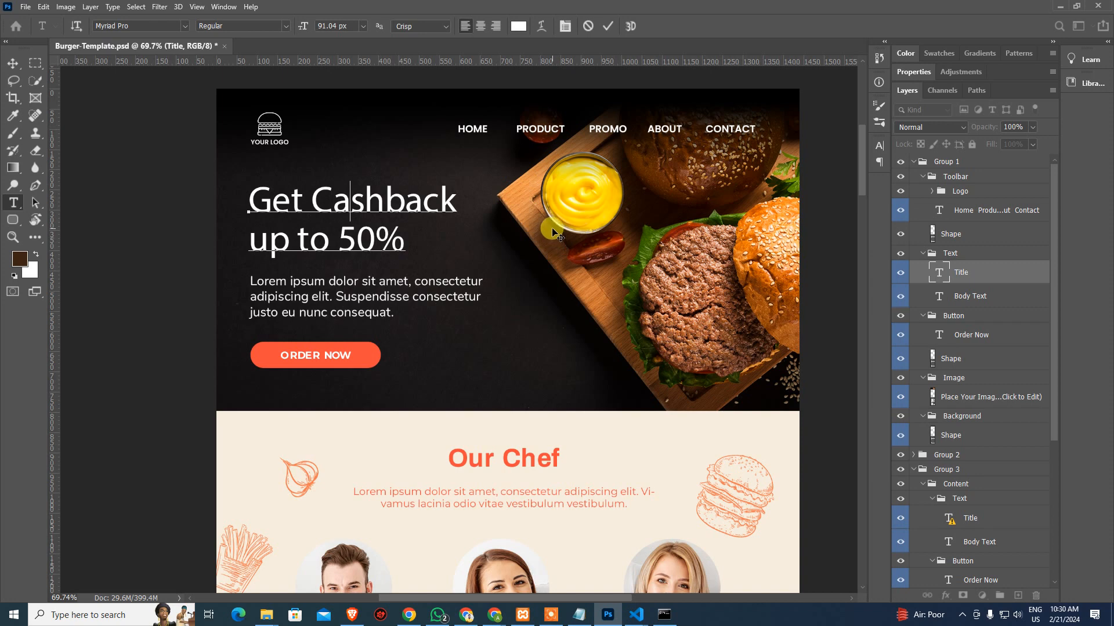
{"action": "key", "text": "alt+Tab"}
{"action": "left_click", "coordinate": [725, 17]}
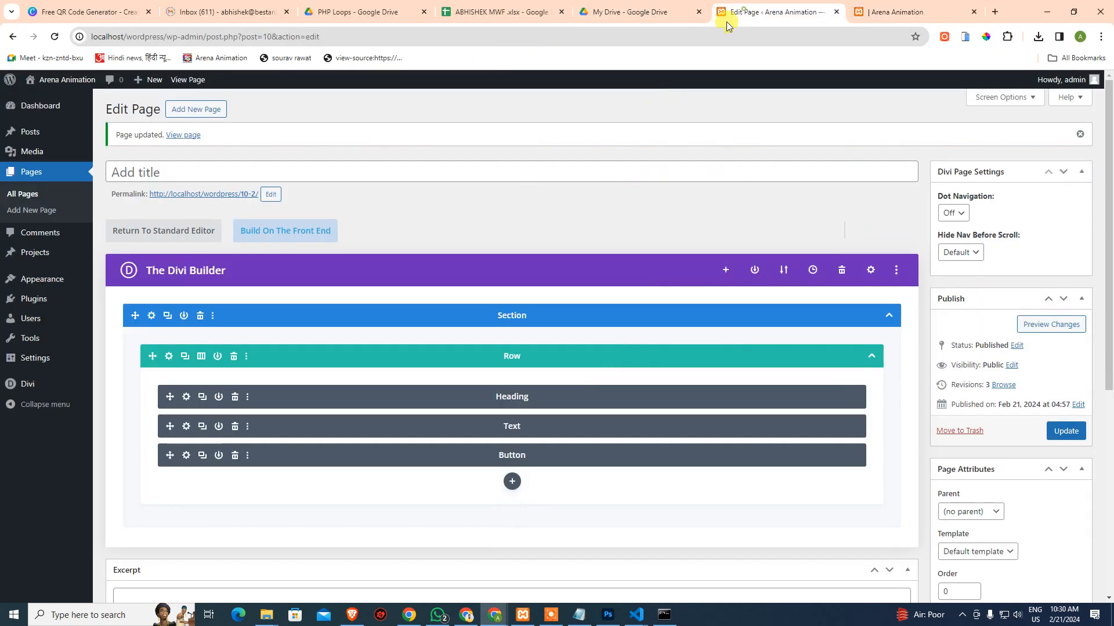
In the Heading module's Heading Text design options, search 'archi' and choose Archivo as the font
{"action": "left_click", "coordinate": [186, 398]}
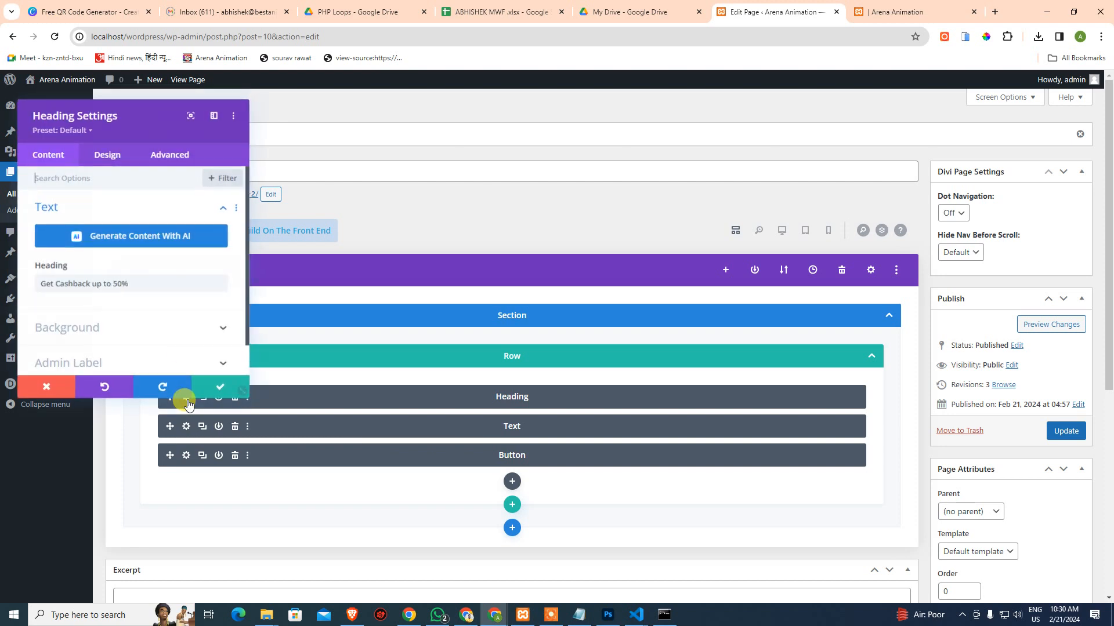
{"action": "scroll", "coordinate": [119, 330], "scroll_direction": "down", "scroll_amount": 1}
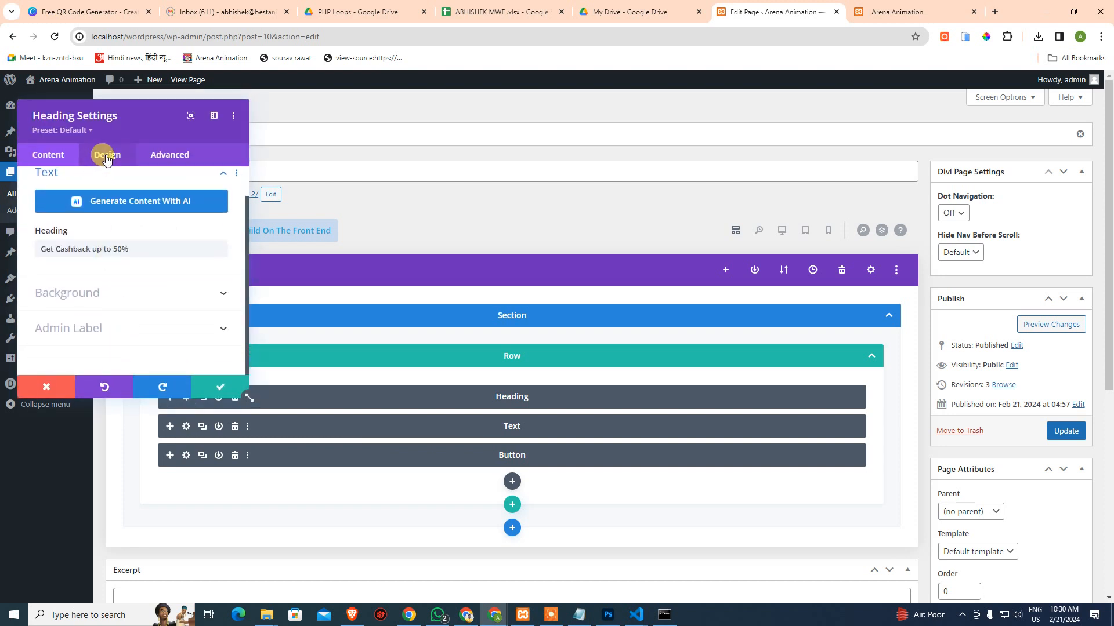
{"action": "left_click", "coordinate": [106, 157]}
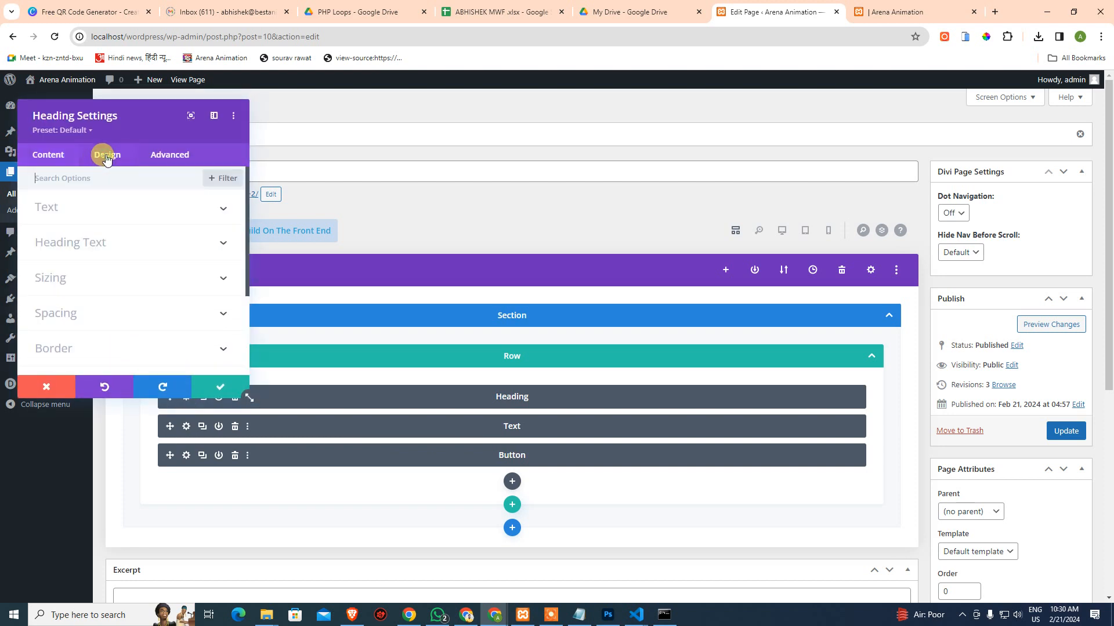
{"action": "left_click", "coordinate": [81, 242]}
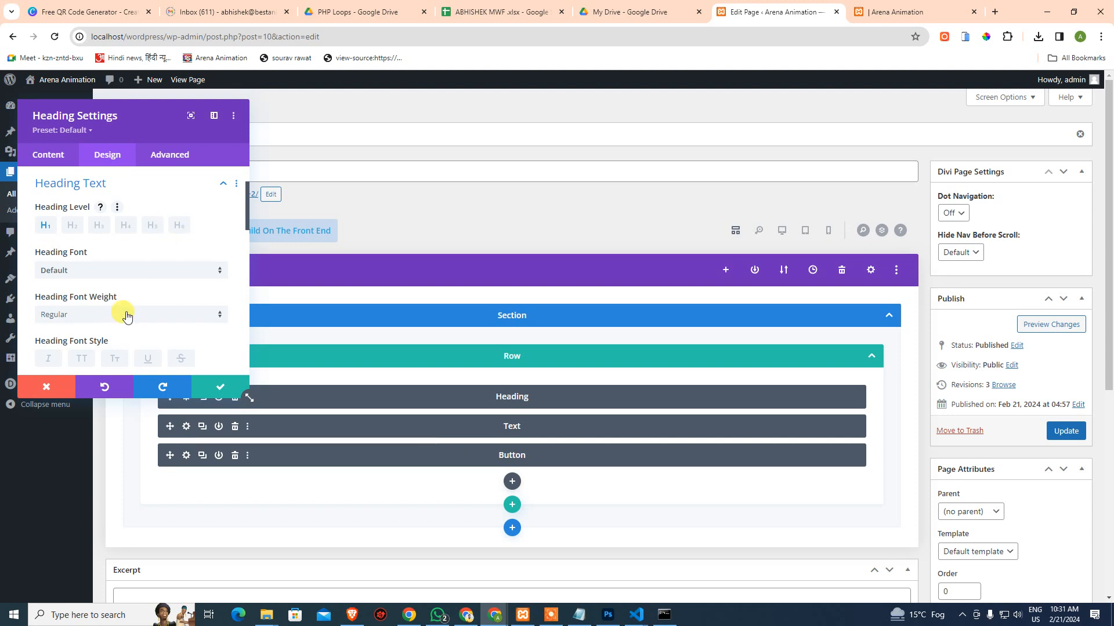
{"action": "left_click", "coordinate": [199, 273]}
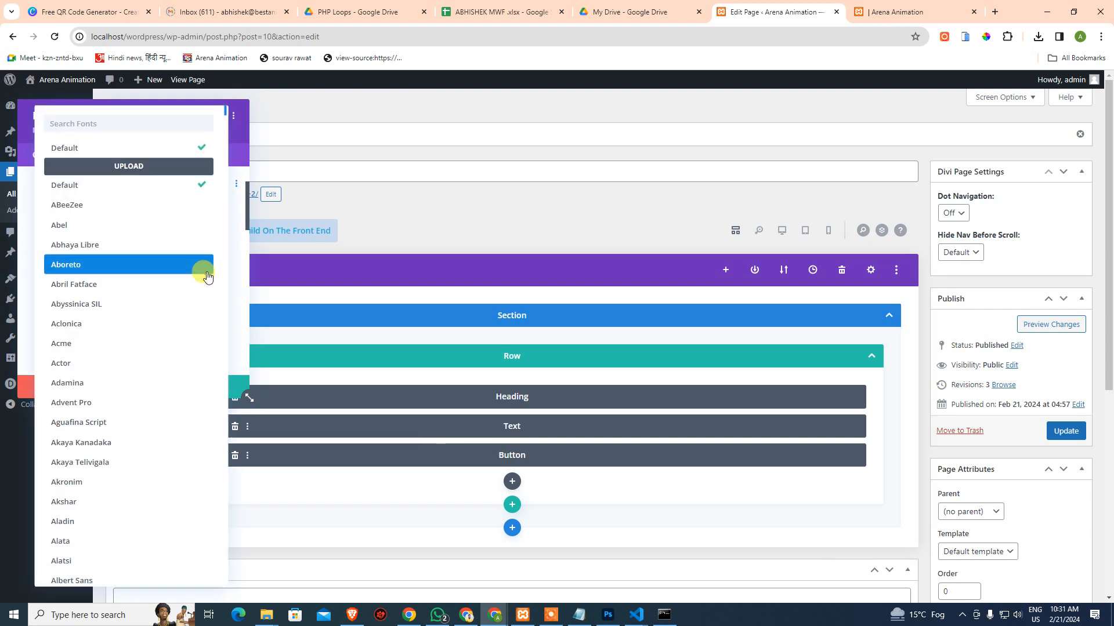
{"action": "left_click", "coordinate": [203, 266]}
{"action": "left_click", "coordinate": [151, 273]}
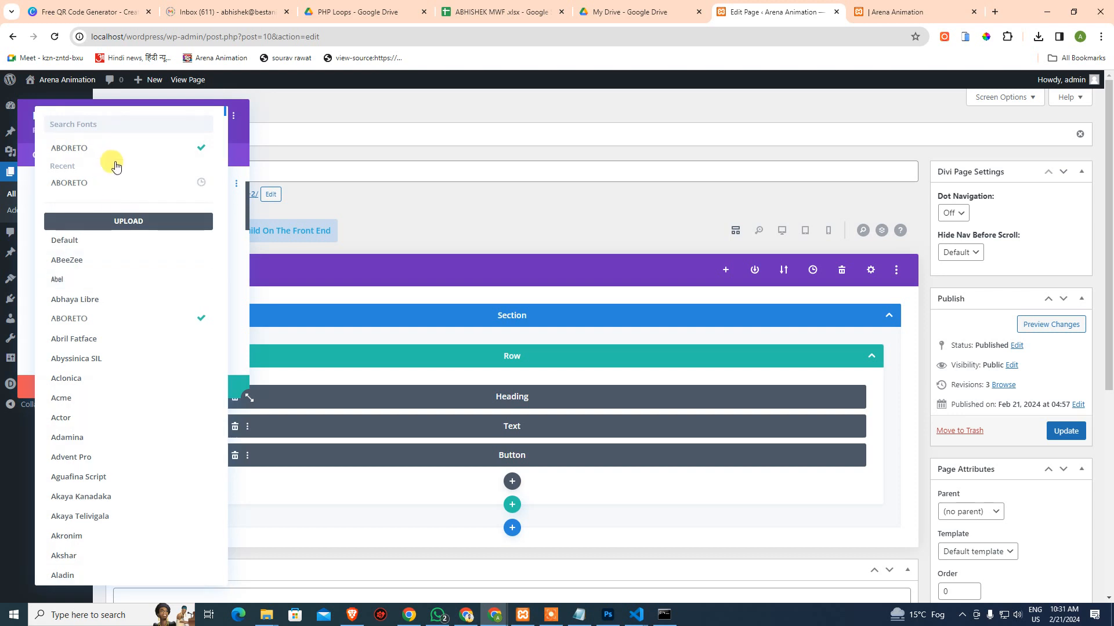
{"action": "left_click", "coordinate": [79, 118]}
{"action": "type", "text": "archi"}
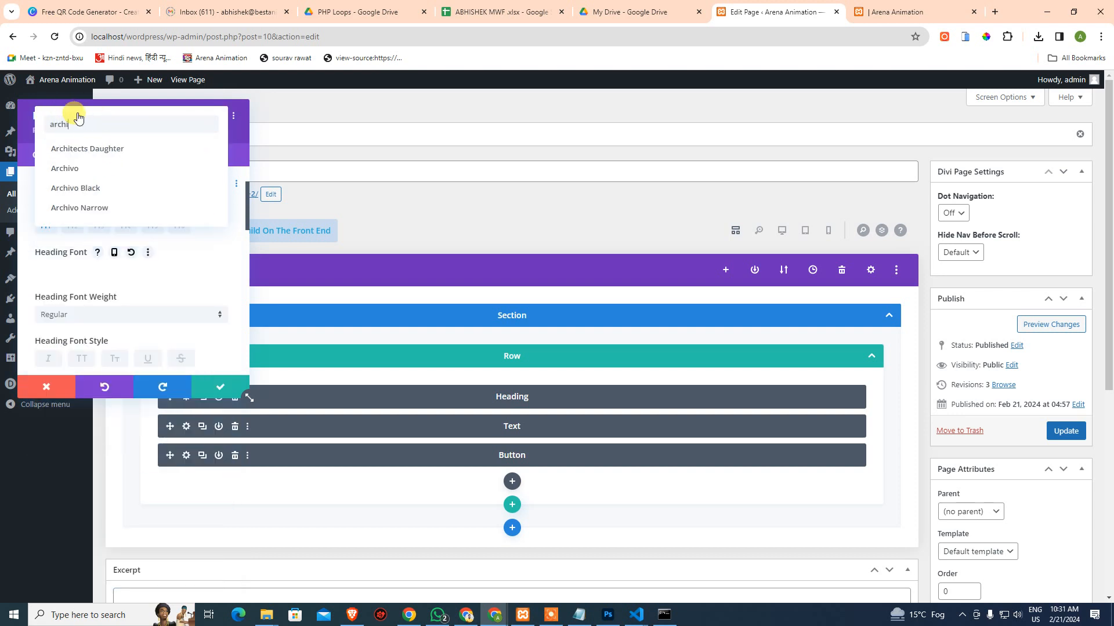
{"action": "left_click", "coordinate": [68, 172]}
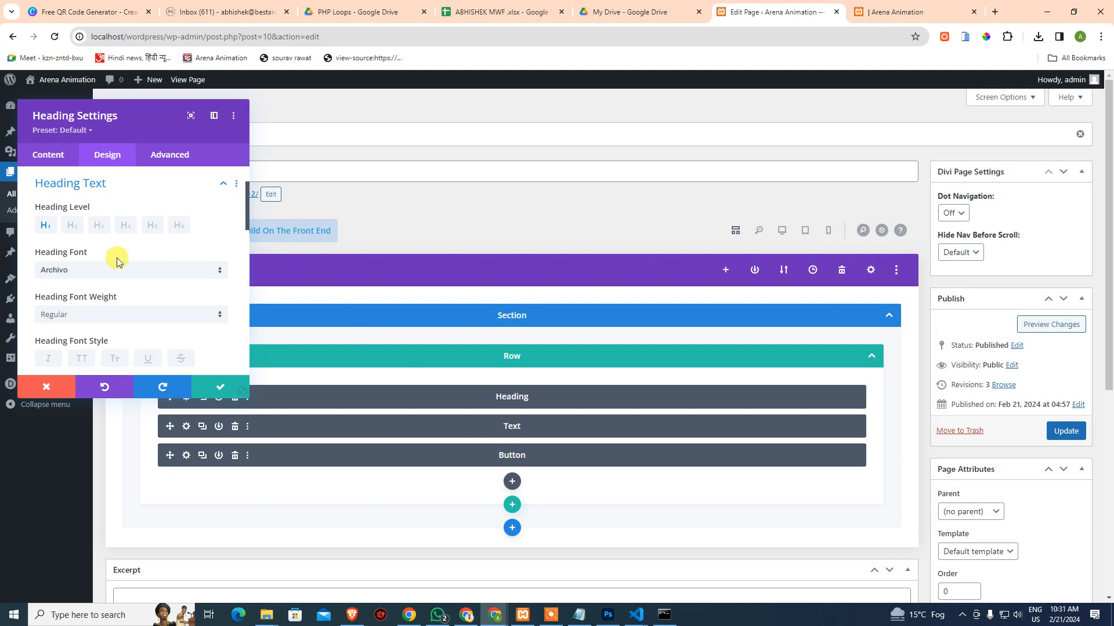
{"action": "left_click", "coordinate": [79, 269]}
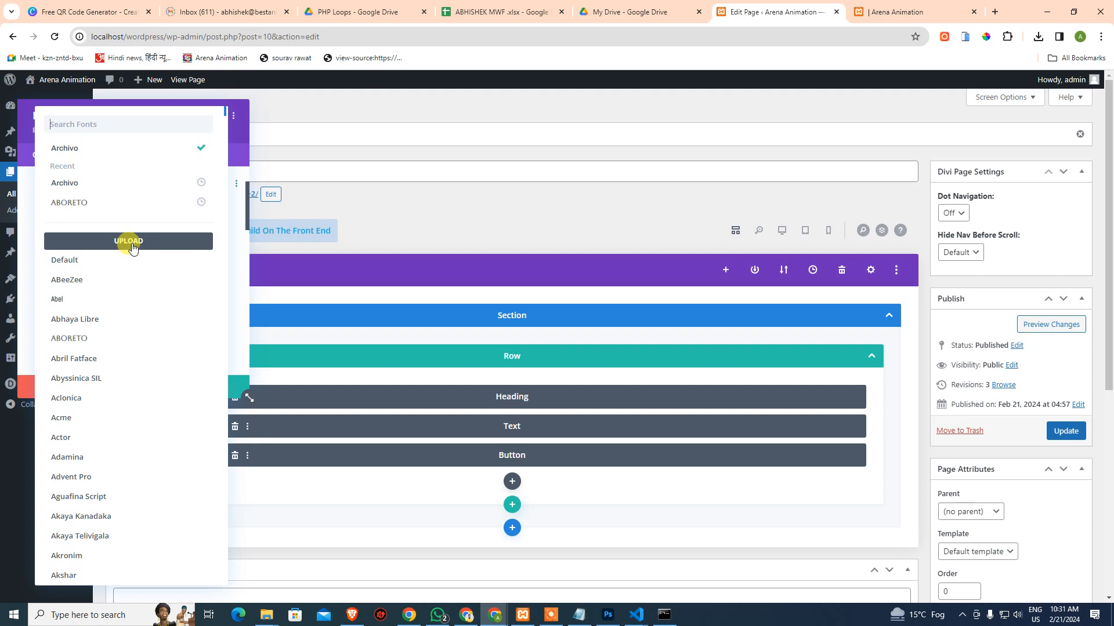
{"action": "left_click", "coordinate": [131, 243]}
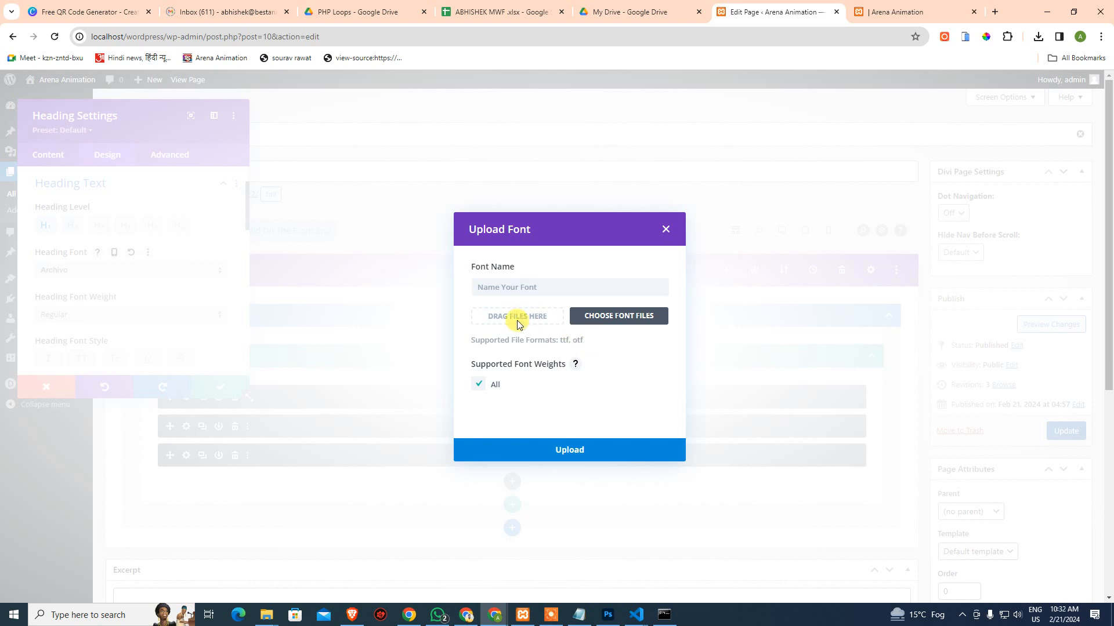
{"action": "left_click", "coordinate": [607, 325]}
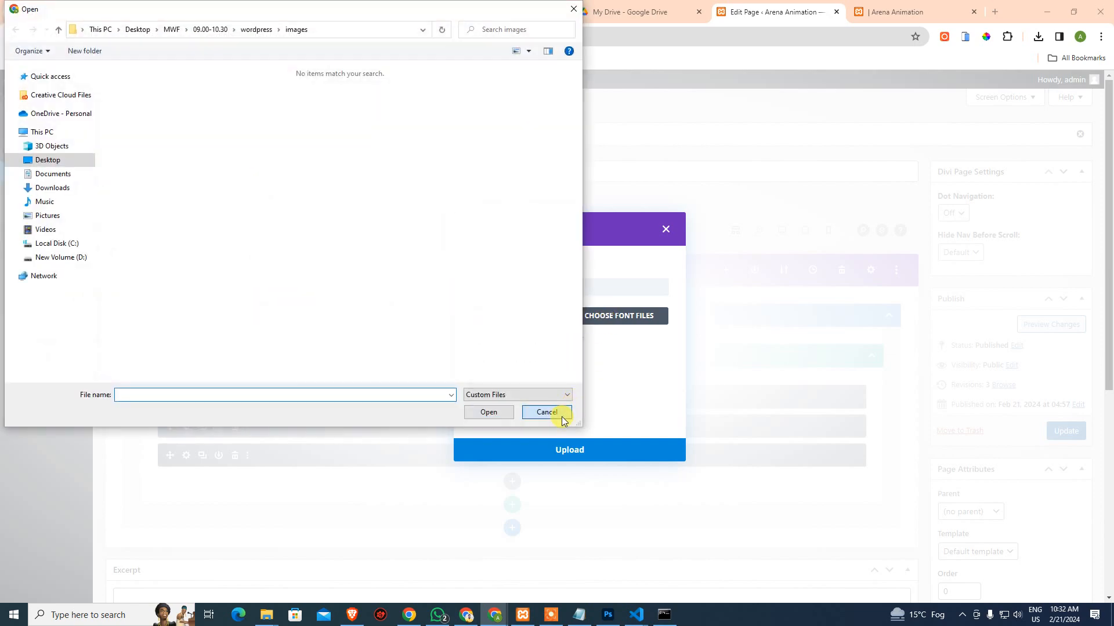
{"action": "left_click", "coordinate": [568, 412]}
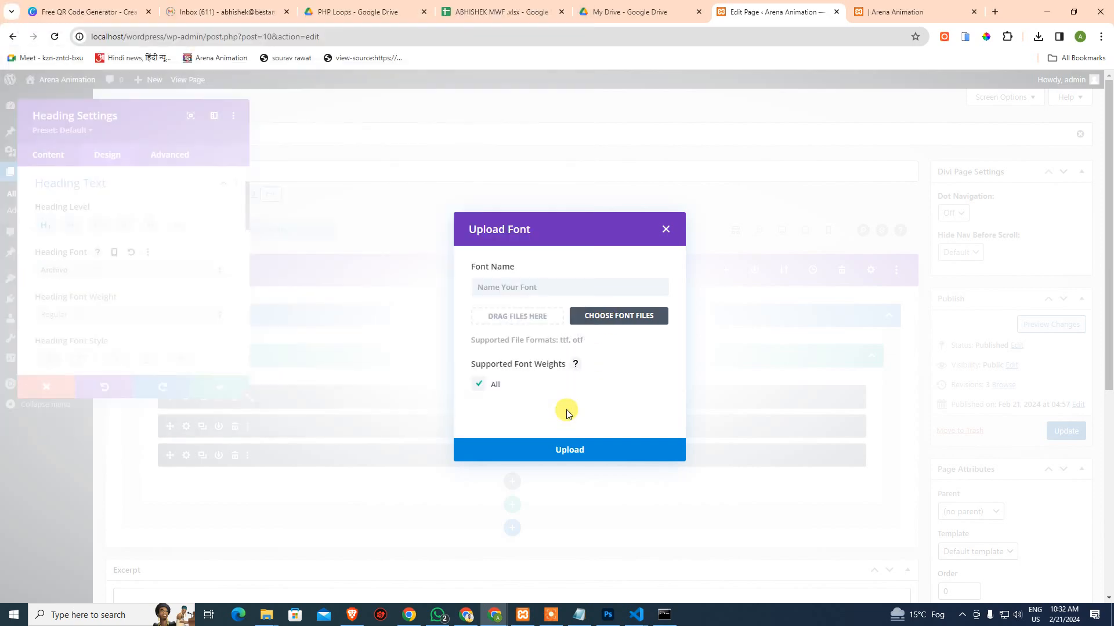
{"action": "left_click", "coordinate": [672, 230]}
{"action": "right_click", "coordinate": [675, 232]}
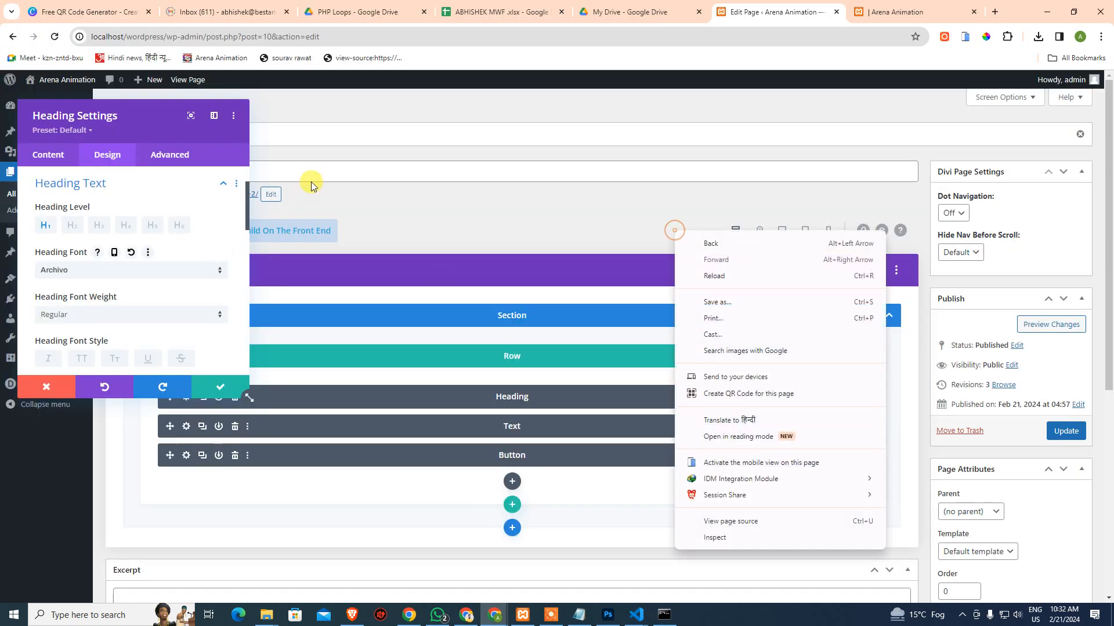
Set the heading font to Archivo with Bold weight
{"action": "left_click", "coordinate": [209, 218]}
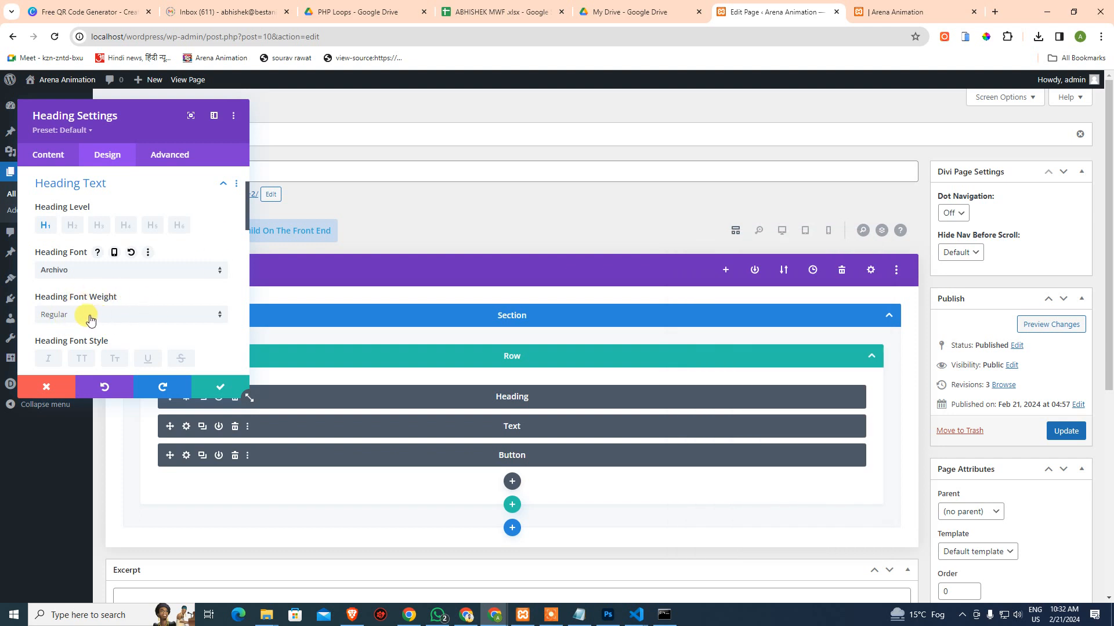
{"action": "left_click", "coordinate": [90, 316]}
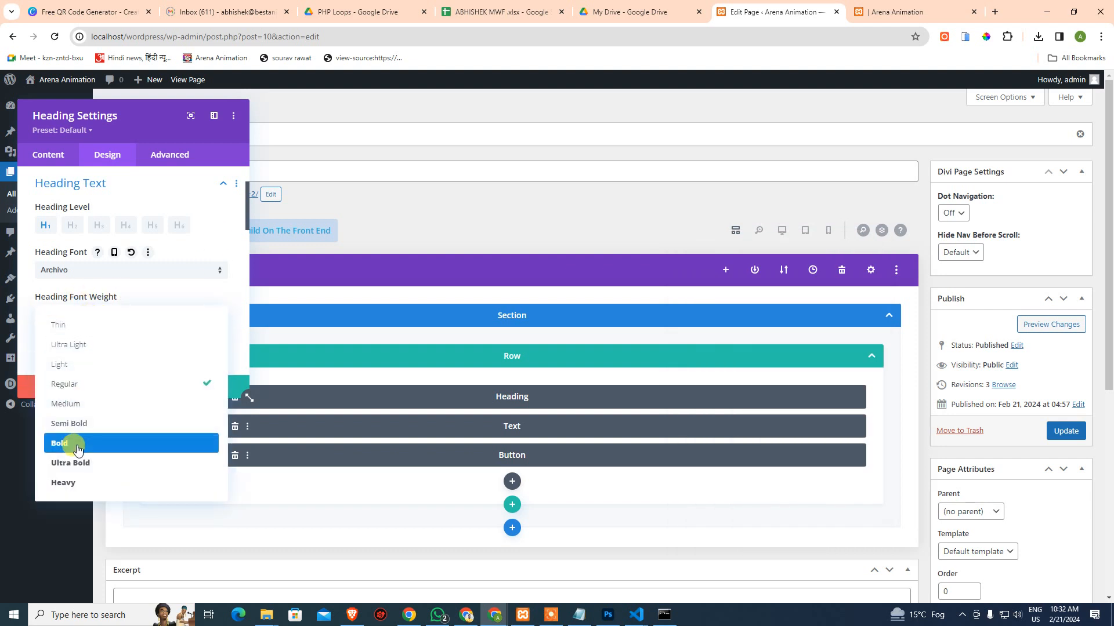
{"action": "left_click", "coordinate": [123, 272]}
{"action": "left_click", "coordinate": [123, 272]}
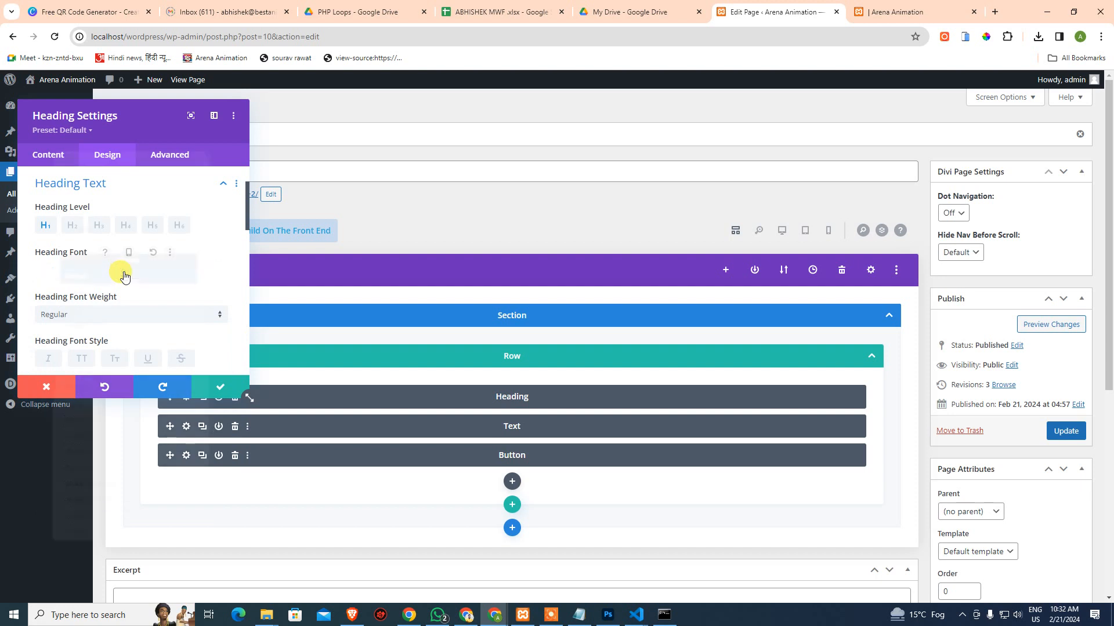
{"action": "left_click", "coordinate": [123, 272]}
{"action": "left_click", "coordinate": [123, 272]}
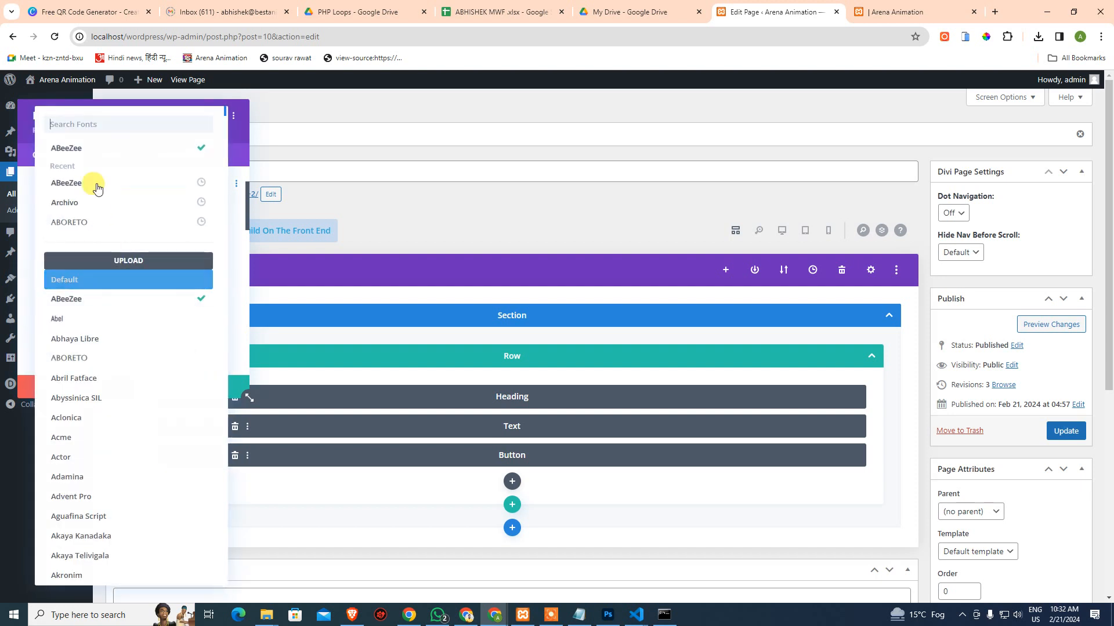
{"action": "left_click", "coordinate": [87, 203]}
{"action": "left_click", "coordinate": [104, 315]}
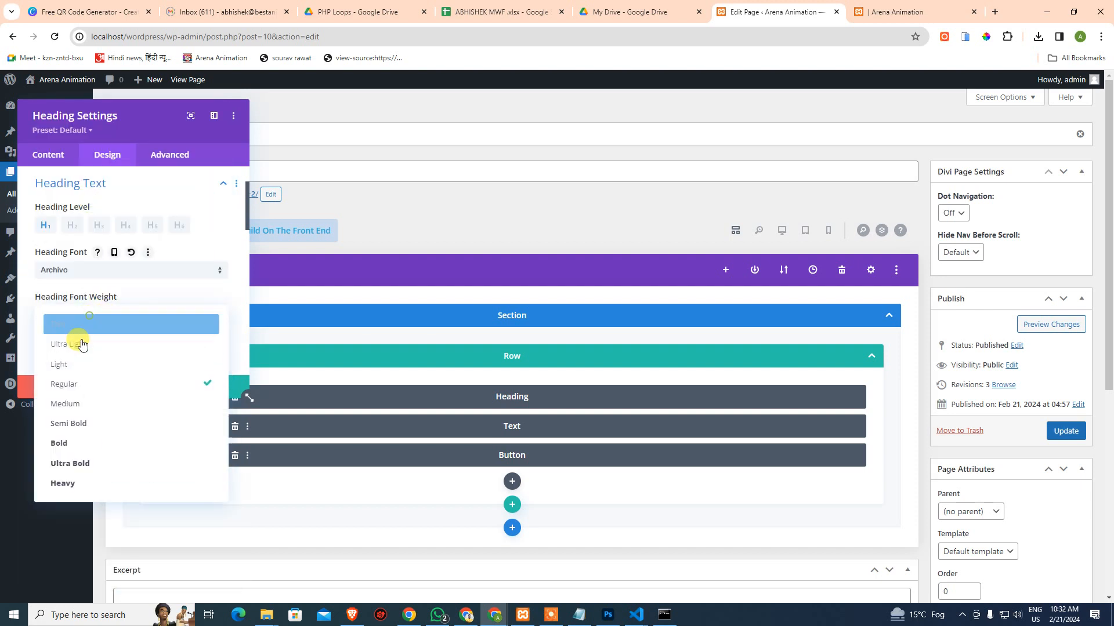
{"action": "left_click", "coordinate": [85, 442]}
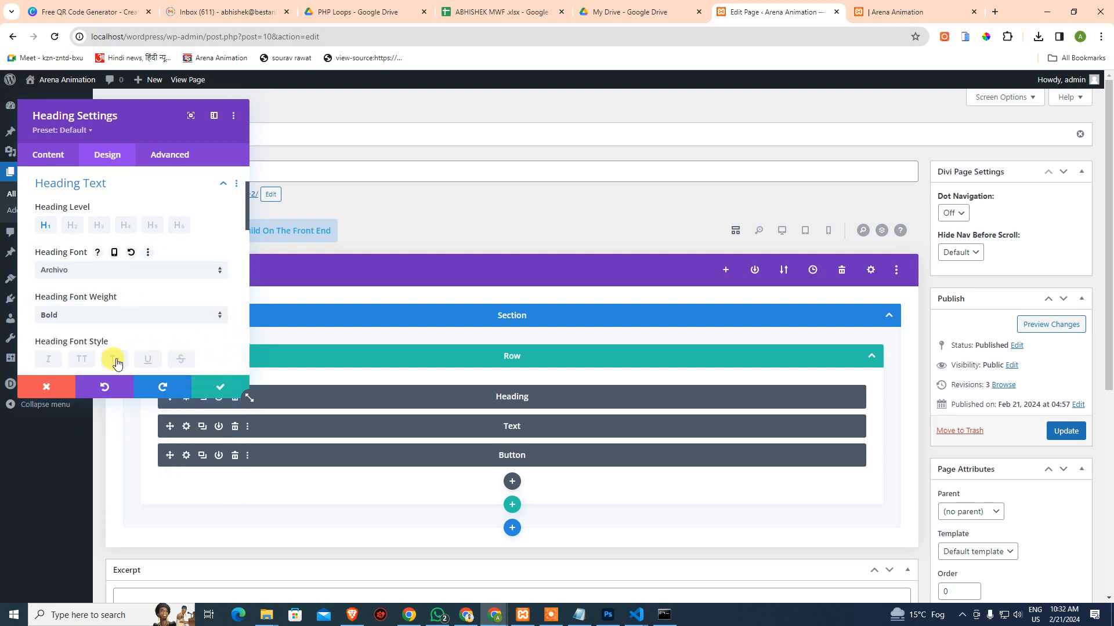
Make the heading text white at 91px and save the heading settings
{"action": "scroll", "coordinate": [116, 363], "scroll_direction": "down", "scroll_amount": 1}
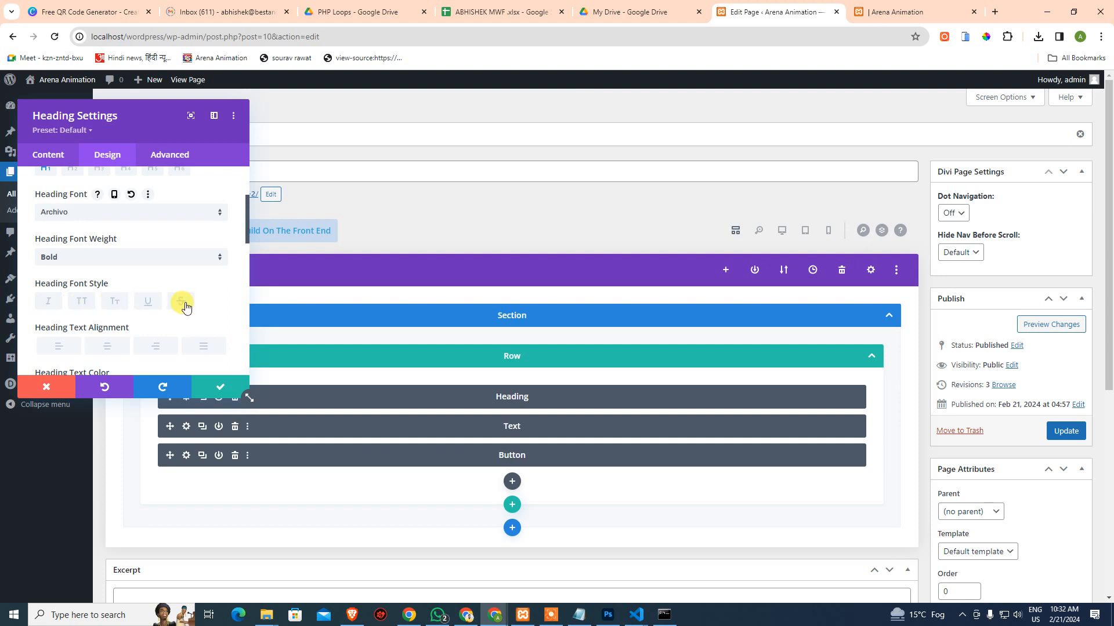
{"action": "scroll", "coordinate": [182, 304], "scroll_direction": "down", "scroll_amount": 2}
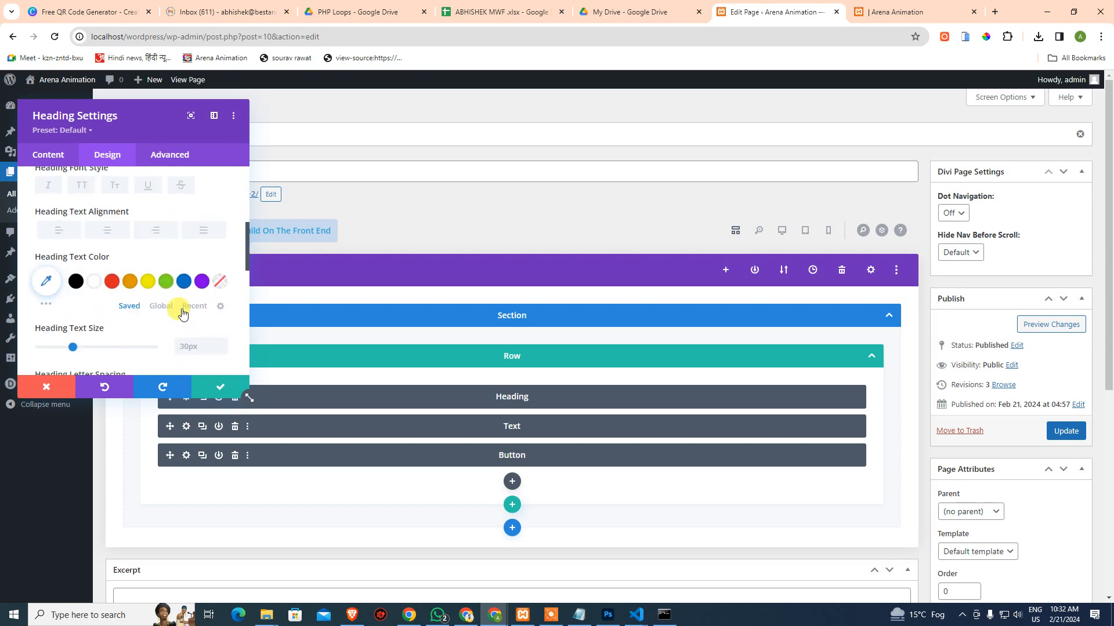
{"action": "left_click", "coordinate": [94, 282]}
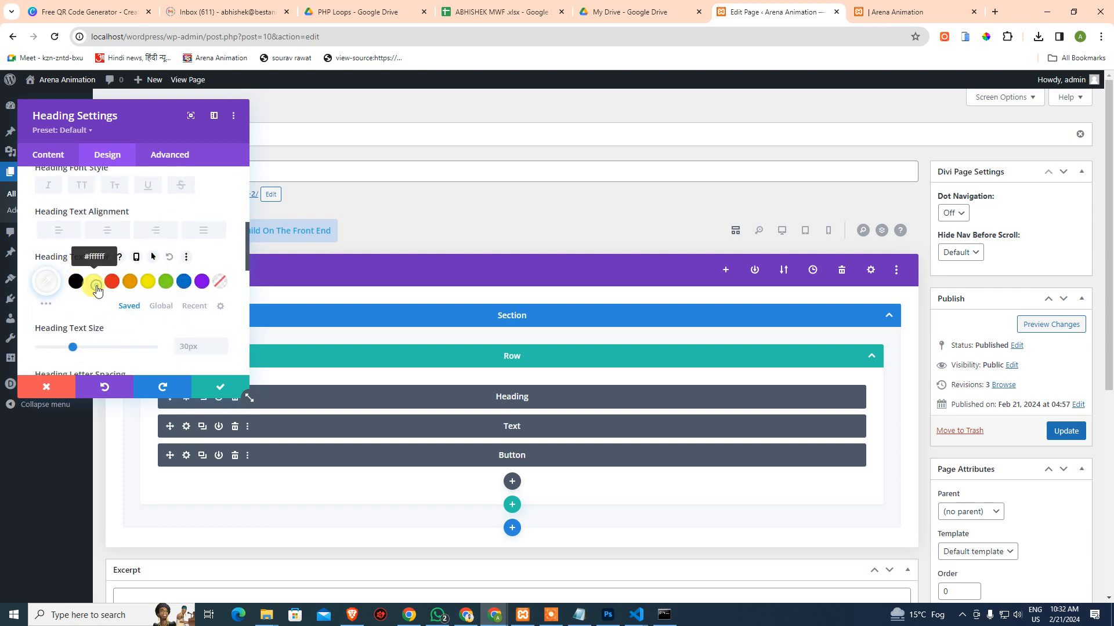
{"action": "scroll", "coordinate": [99, 279], "scroll_direction": "down", "scroll_amount": 2}
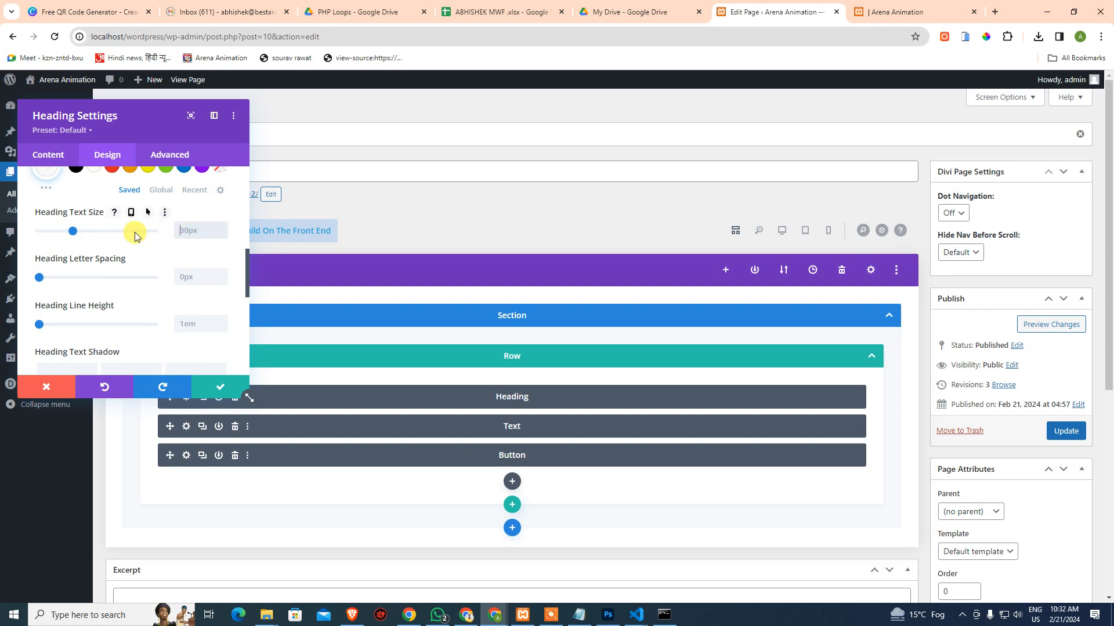
{"action": "left_click_drag", "start_coordinate": [73, 231], "coordinate": [143, 230]}
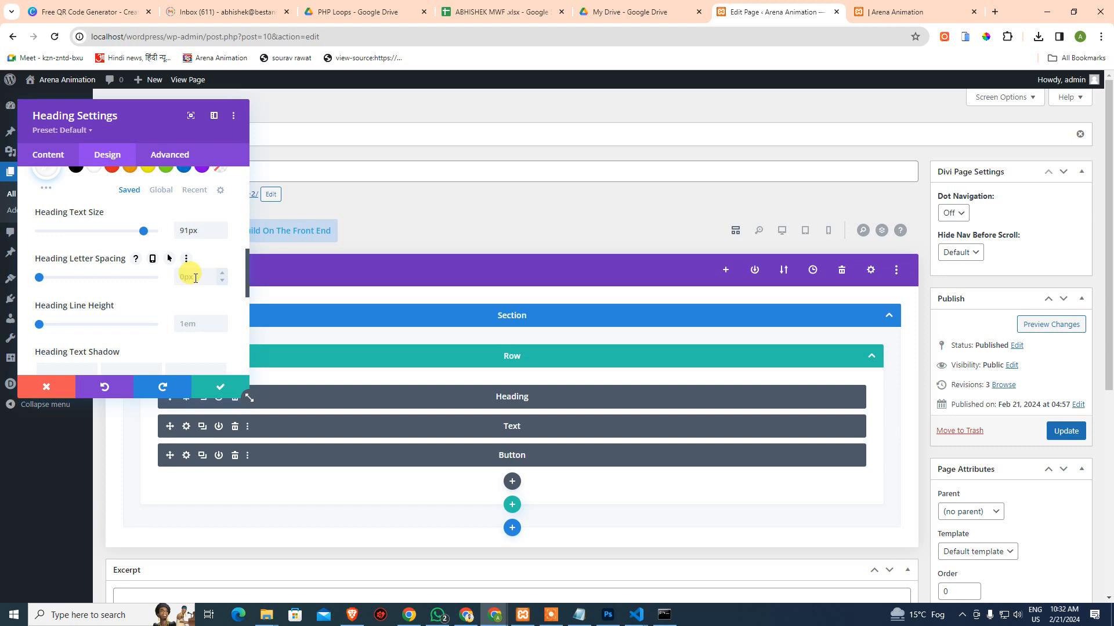
{"action": "scroll", "coordinate": [200, 307], "scroll_direction": "down", "scroll_amount": 1}
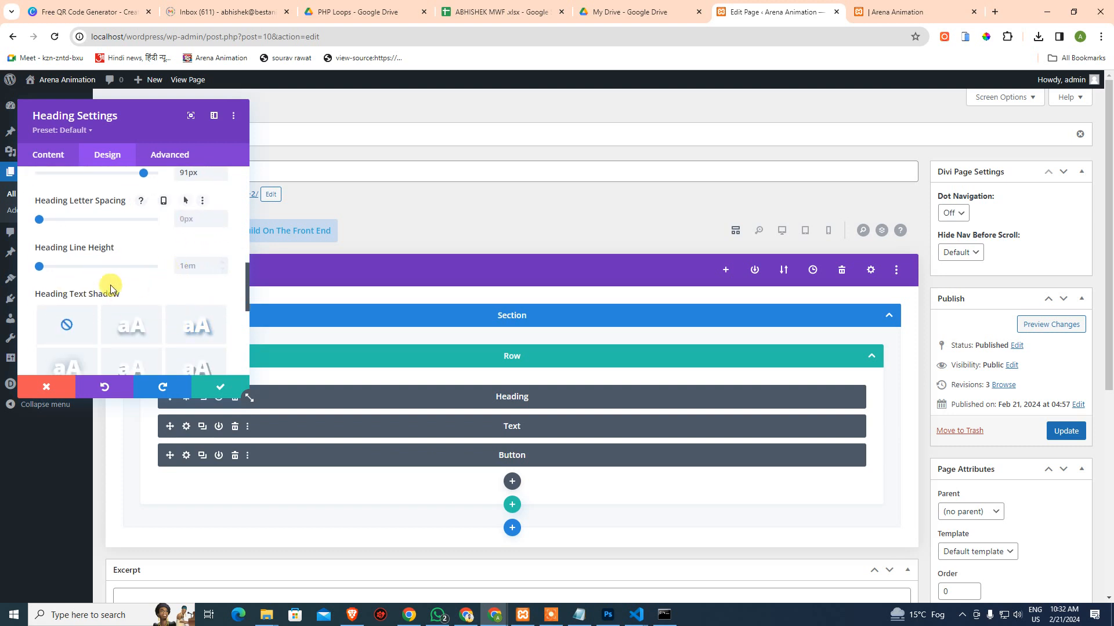
{"action": "scroll", "coordinate": [188, 283], "scroll_direction": "down", "scroll_amount": 1}
{"action": "scroll", "coordinate": [174, 279], "scroll_direction": "down", "scroll_amount": 2}
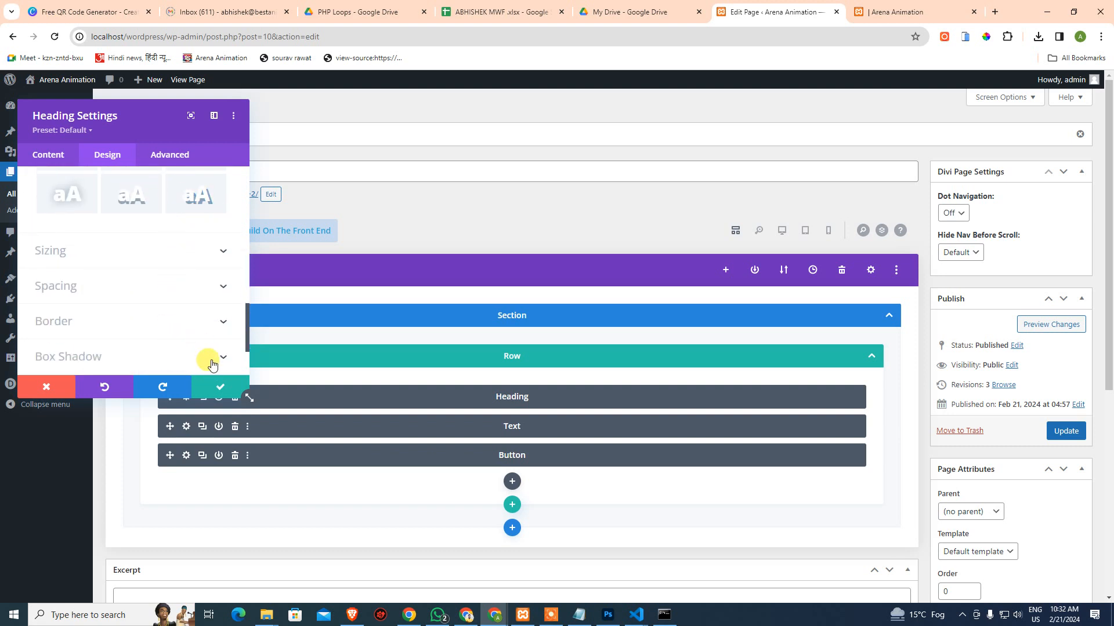
{"action": "left_click", "coordinate": [218, 394]}
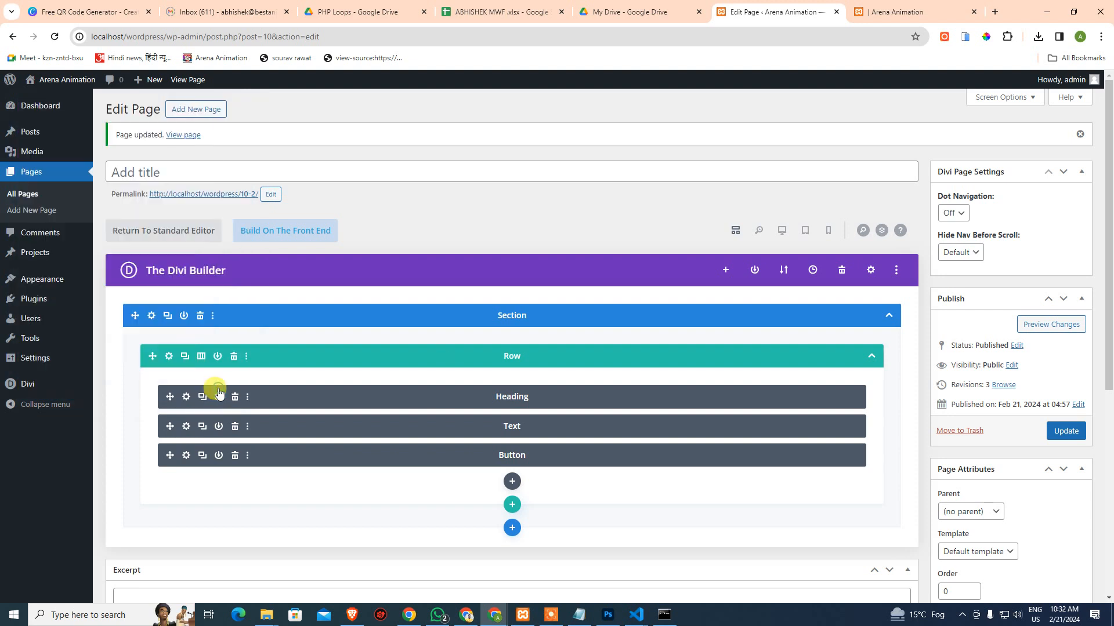
Update the page to store the bold white 91px Archivo heading
{"action": "left_click", "coordinate": [192, 319]}
Check the large white 'Get Cashback up to 50%' heading and body text in the site preview
{"action": "left_click", "coordinate": [875, 11]}
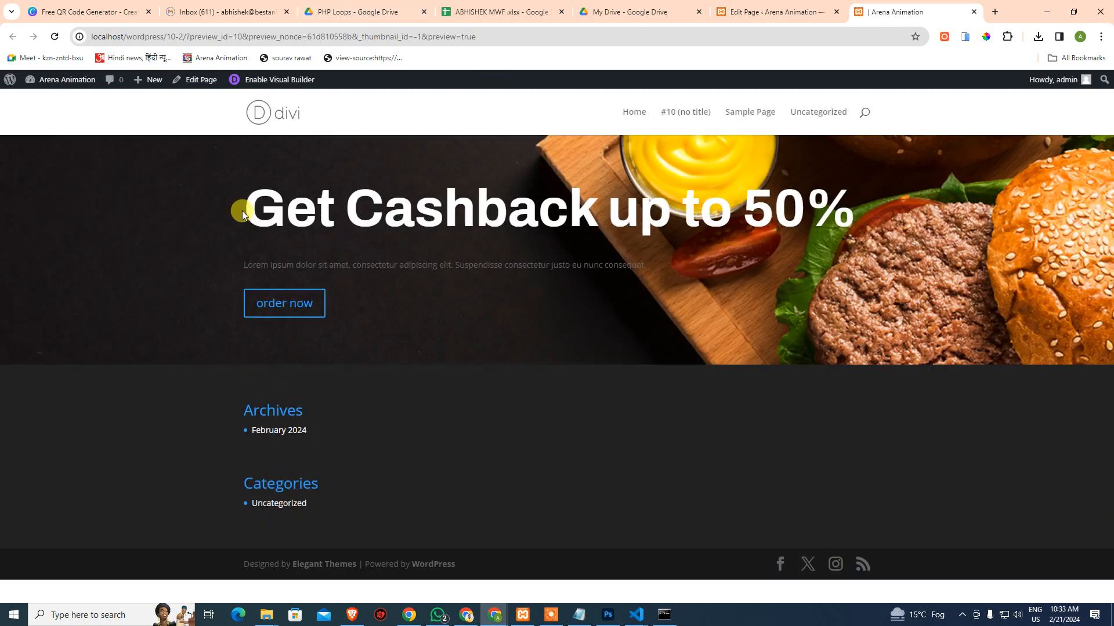
{"action": "left_click_drag", "start_coordinate": [242, 214], "coordinate": [865, 243]}
{"action": "left_click", "coordinate": [877, 232]}
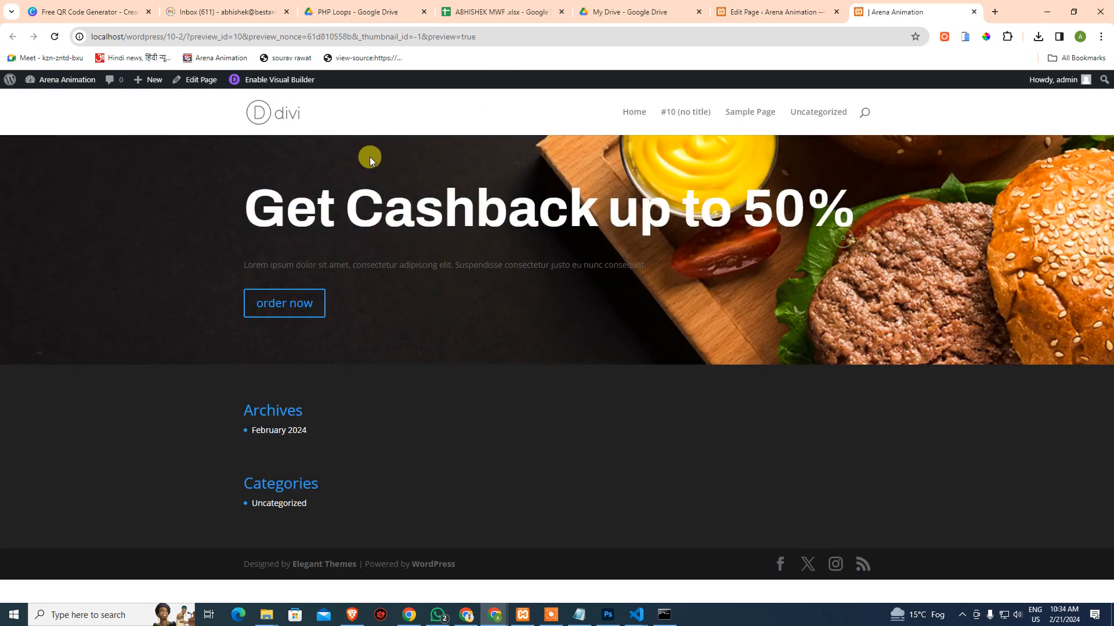
{"action": "left_click_drag", "start_coordinate": [240, 266], "coordinate": [679, 277]}
{"action": "left_click", "coordinate": [701, 281]}
{"action": "left_click", "coordinate": [608, 614]}
Identify the Photoshop body paragraph font as Nunito Regular at 32.16 px
{"action": "key", "text": "Escape"}
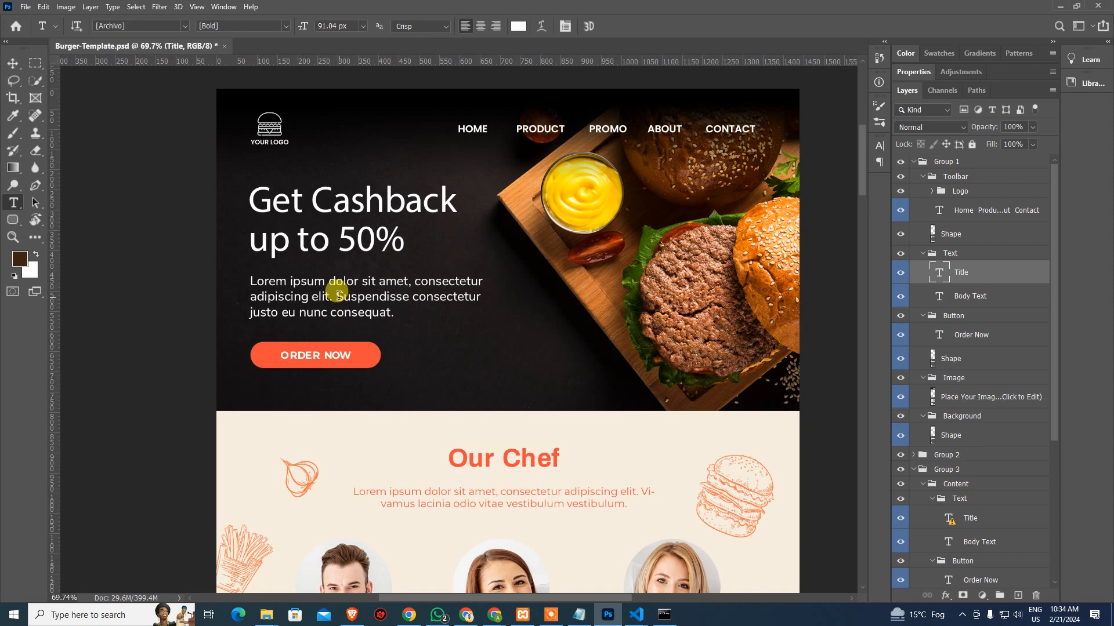
{"action": "left_click", "coordinate": [337, 295]}
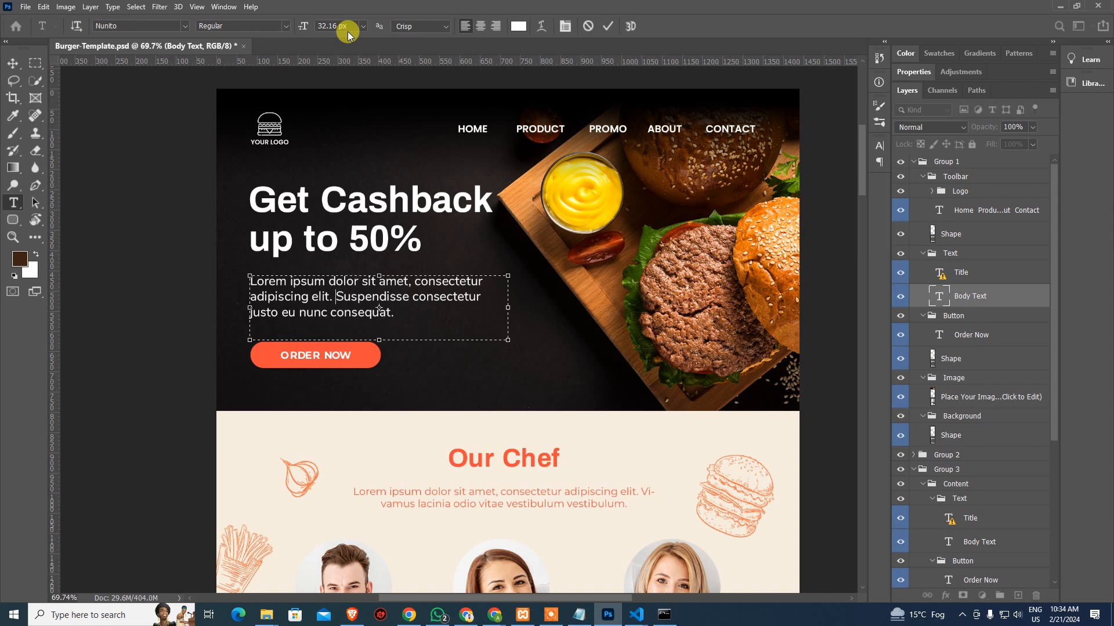
{"action": "key", "text": "Escape"}
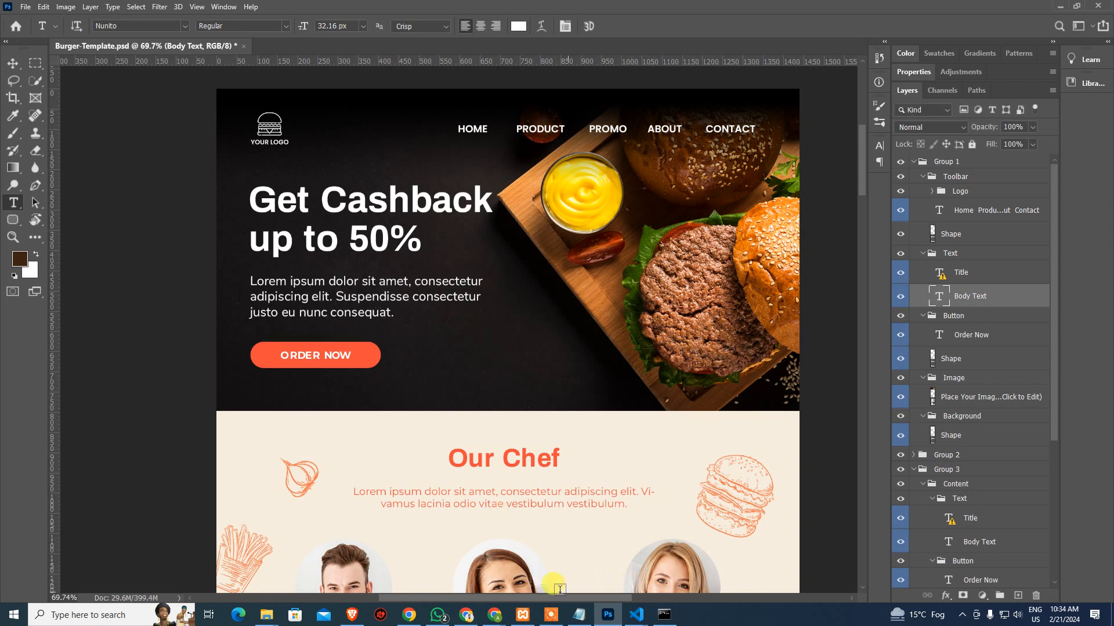
{"action": "mouse_move", "coordinate": [493, 614]}
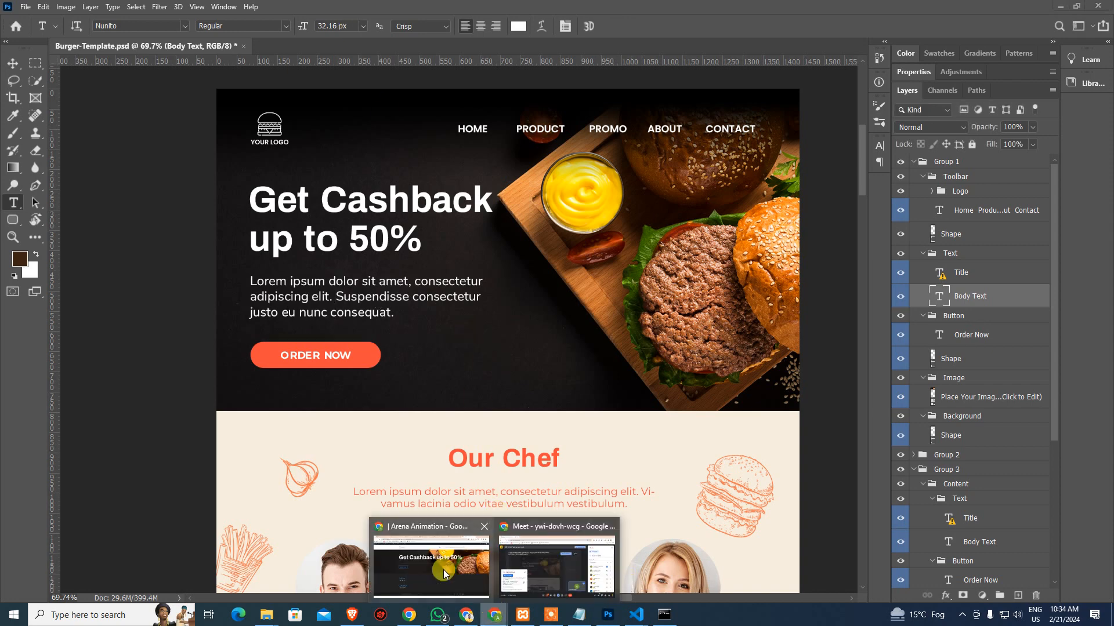
{"action": "left_click", "coordinate": [444, 574]}
Set the Text module's body font to Nunito, found by searching 'Nuni'
{"action": "left_click", "coordinate": [749, 11]}
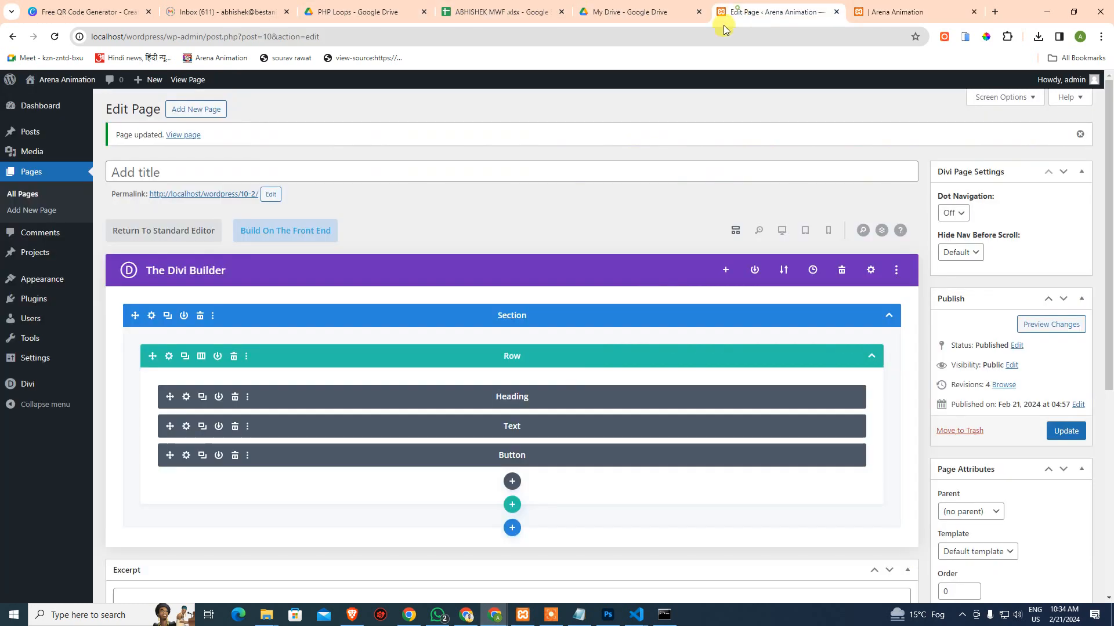
{"action": "left_click", "coordinate": [186, 427]}
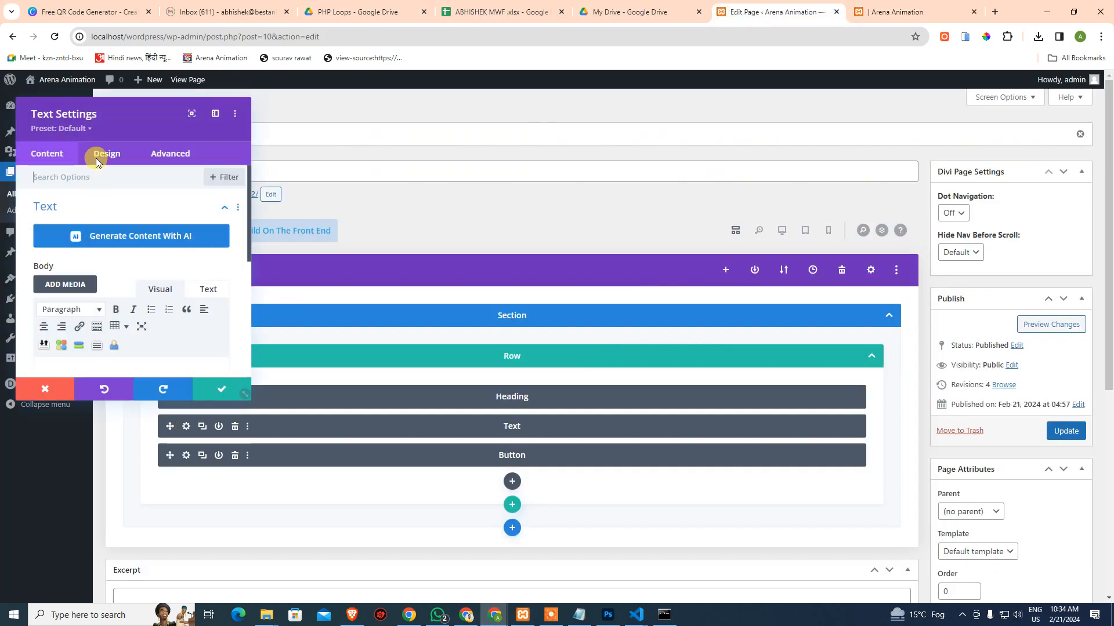
{"action": "left_click", "coordinate": [108, 154]}
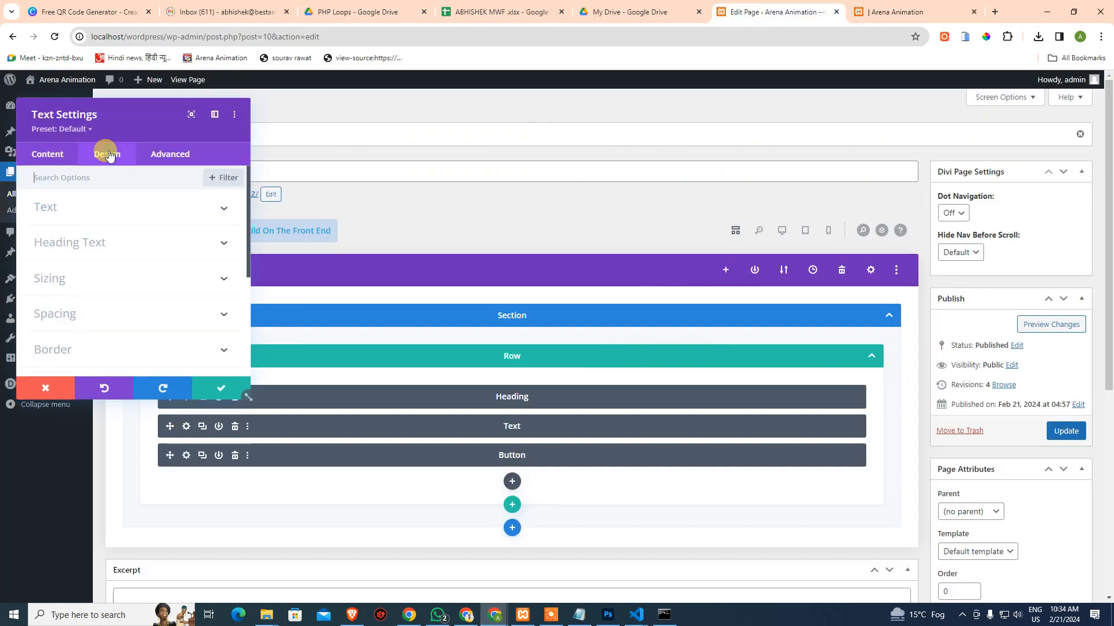
{"action": "left_click", "coordinate": [67, 209]}
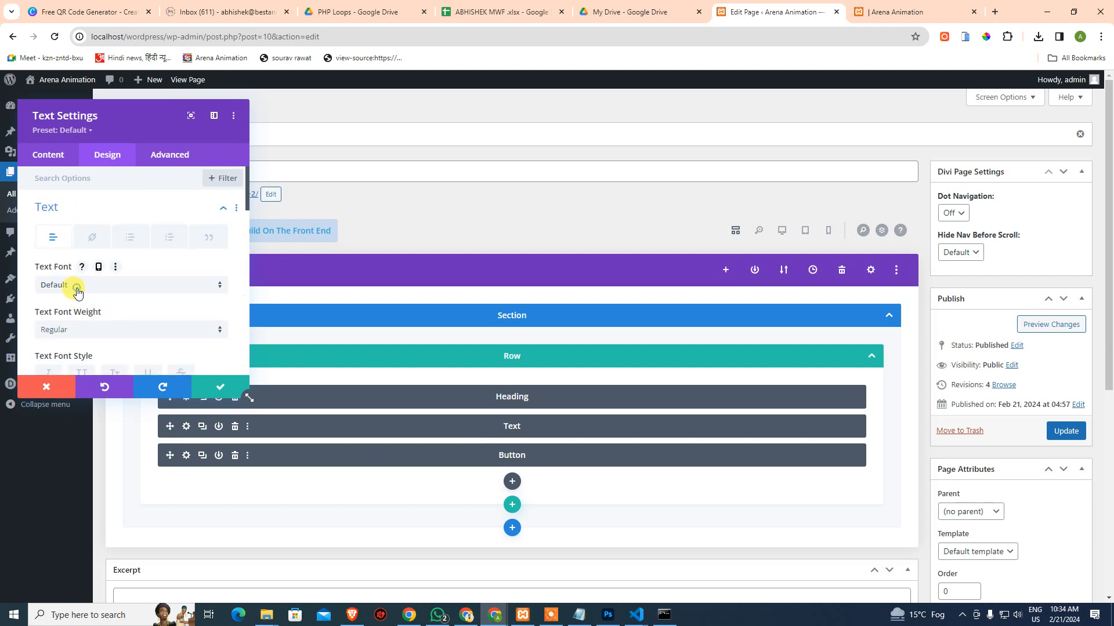
{"action": "left_click", "coordinate": [77, 288]}
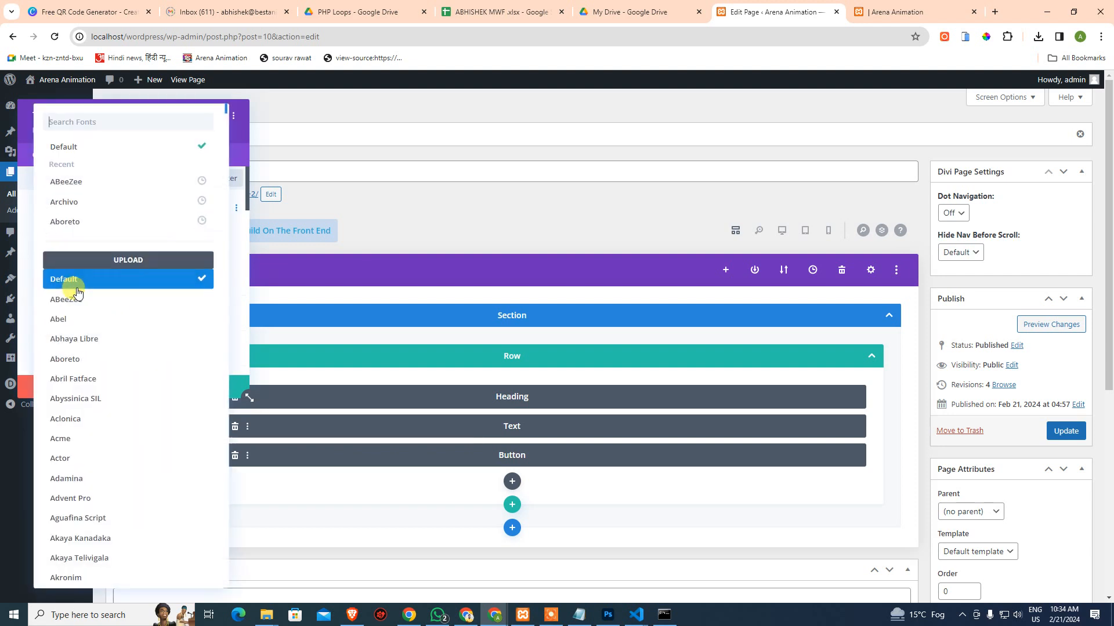
{"action": "left_click", "coordinate": [98, 126]}
{"action": "type", "text": "Nuni"}
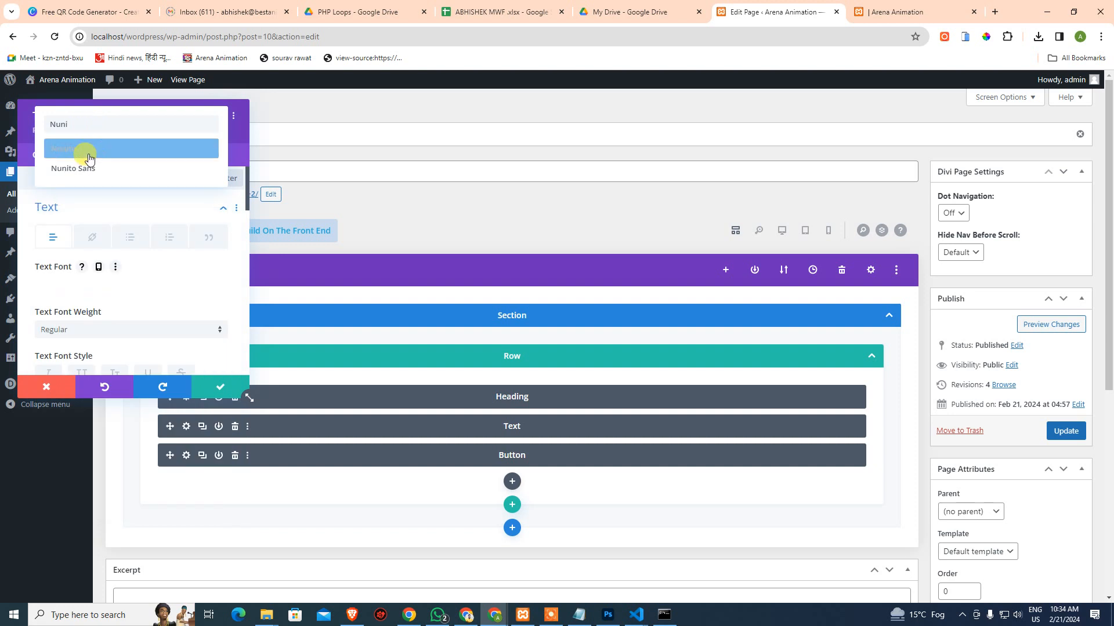
{"action": "left_click", "coordinate": [89, 151]}
Make the body text 32px and white, save it, and compare with the Photoshop design
{"action": "scroll", "coordinate": [253, 287], "scroll_direction": "down", "scroll_amount": 2}
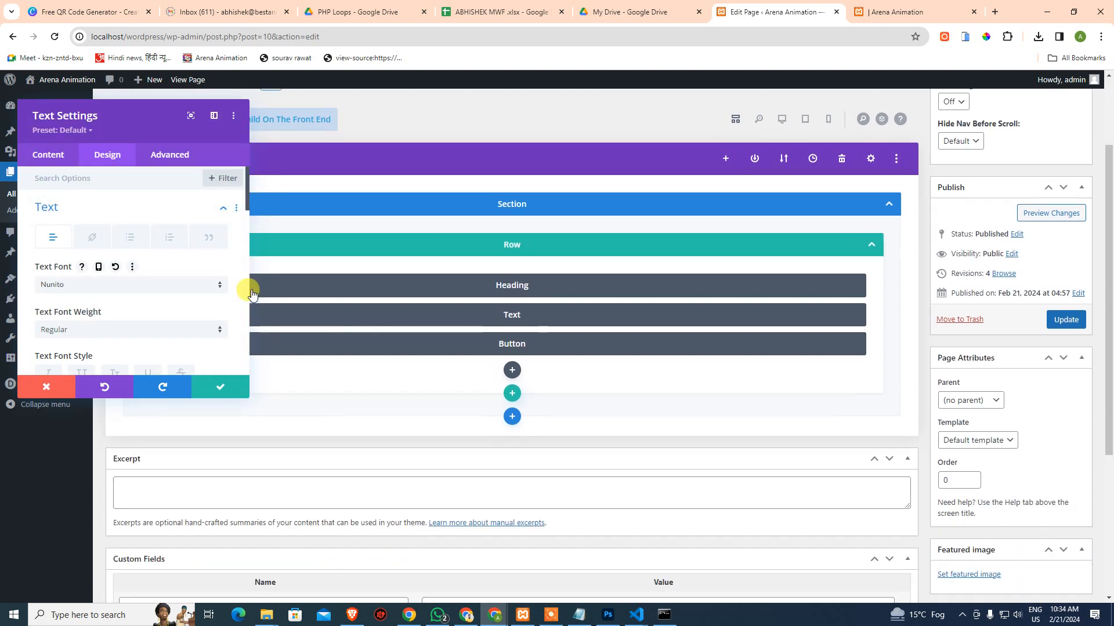
{"action": "scroll", "coordinate": [149, 286], "scroll_direction": "down", "scroll_amount": 5}
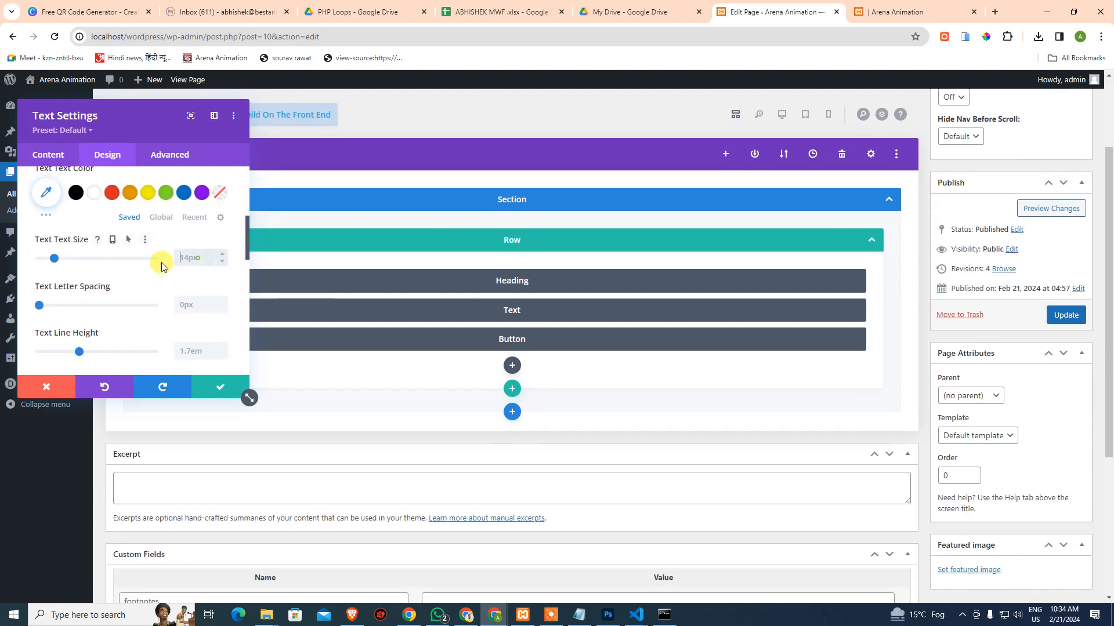
{"action": "type", "text": "2"}
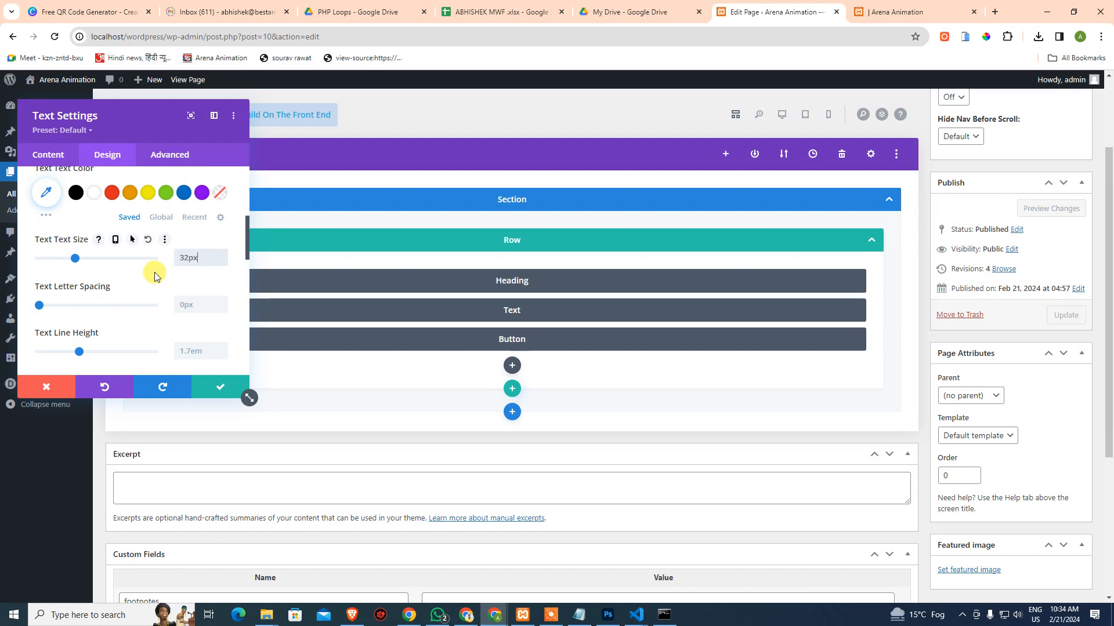
{"action": "left_click", "coordinate": [155, 271]}
{"action": "scroll", "coordinate": [152, 261], "scroll_direction": "up", "scroll_amount": 2}
{"action": "scroll", "coordinate": [152, 261], "scroll_direction": "up", "scroll_amount": 1}
{"action": "left_click", "coordinate": [93, 308]}
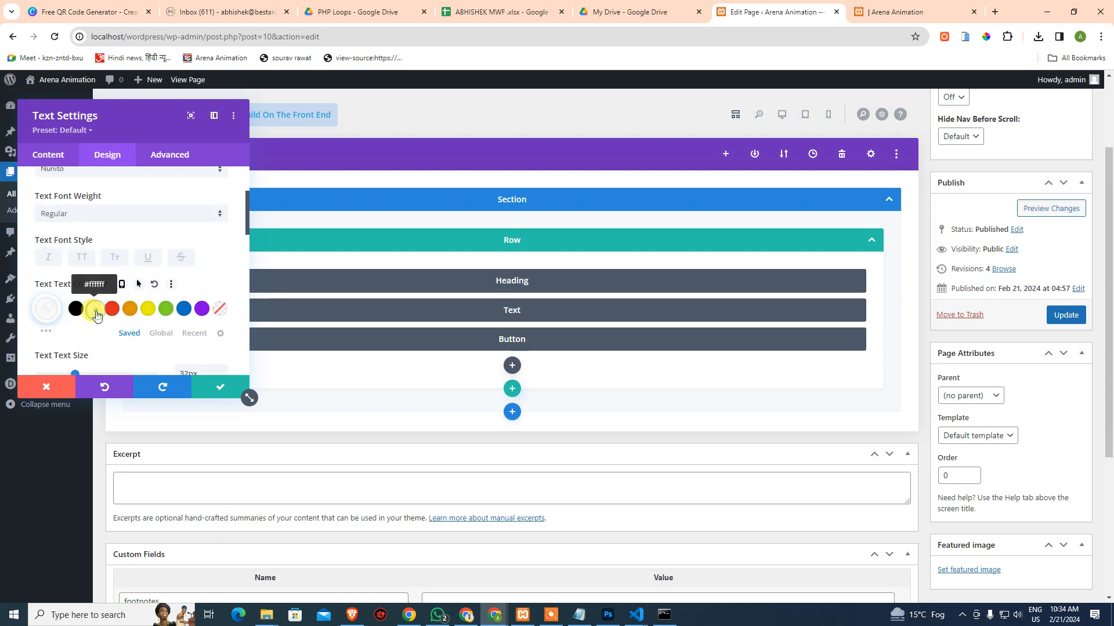
{"action": "left_click", "coordinate": [216, 394]}
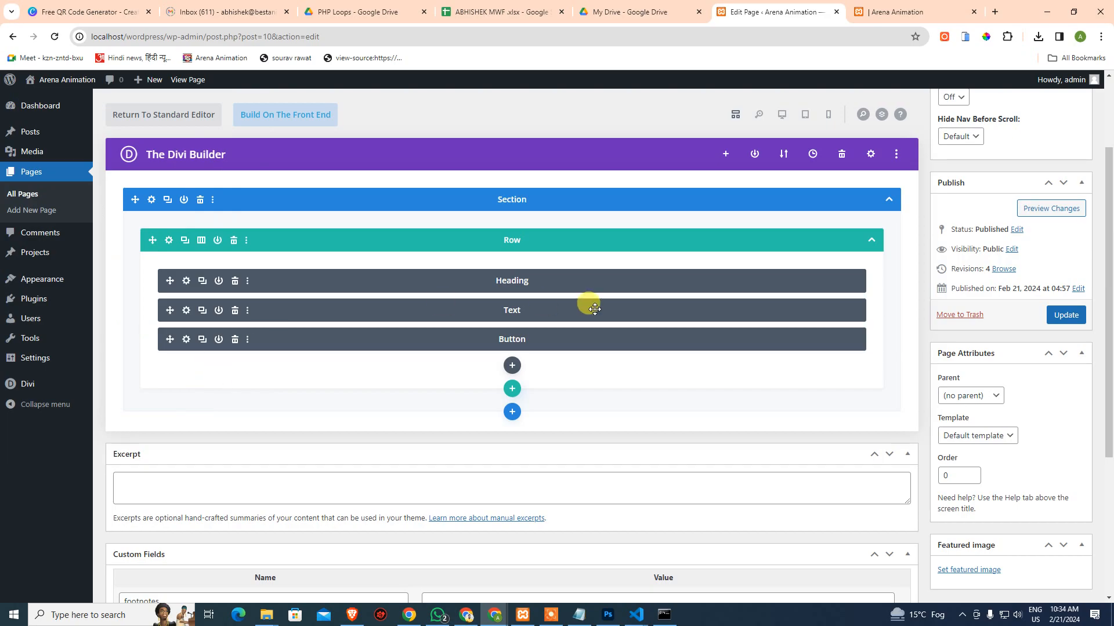
{"action": "key", "text": "alt+Tab"}
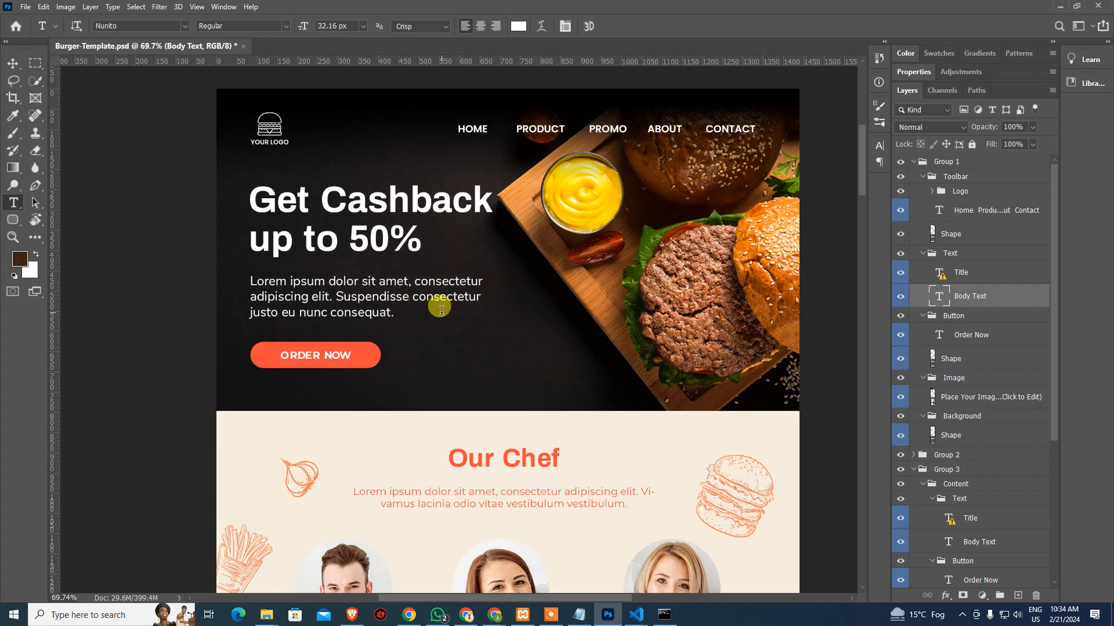
{"action": "key", "text": "alt+Tab"}
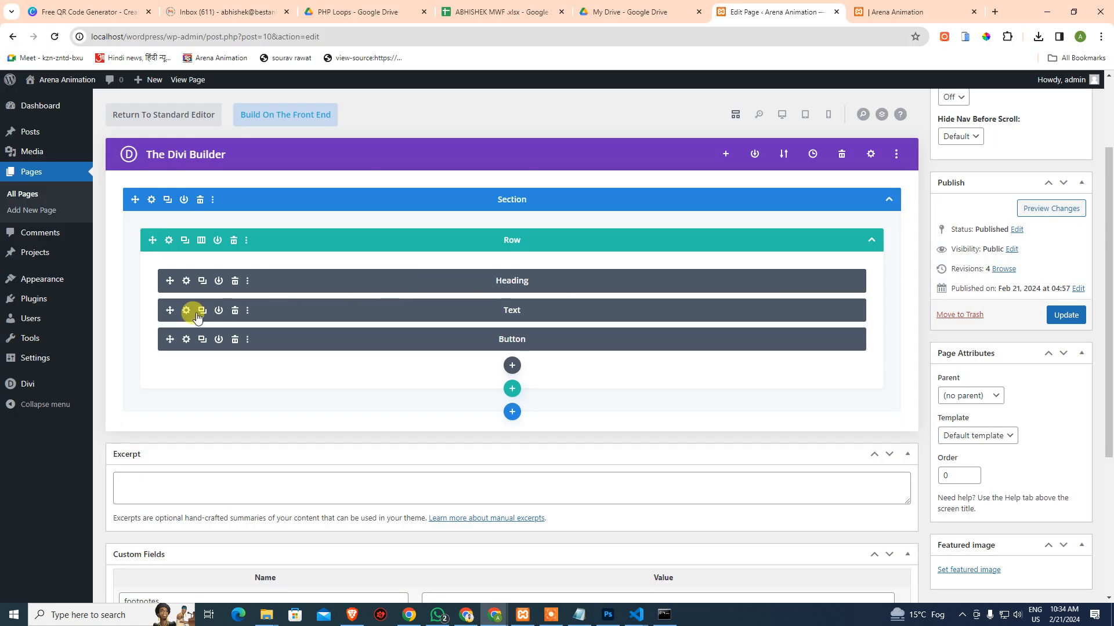
{"action": "left_click", "coordinate": [192, 312]}
Review the body text against the live preview and in the HTML Text editor
{"action": "scroll", "coordinate": [152, 267], "scroll_direction": "down", "scroll_amount": 4}
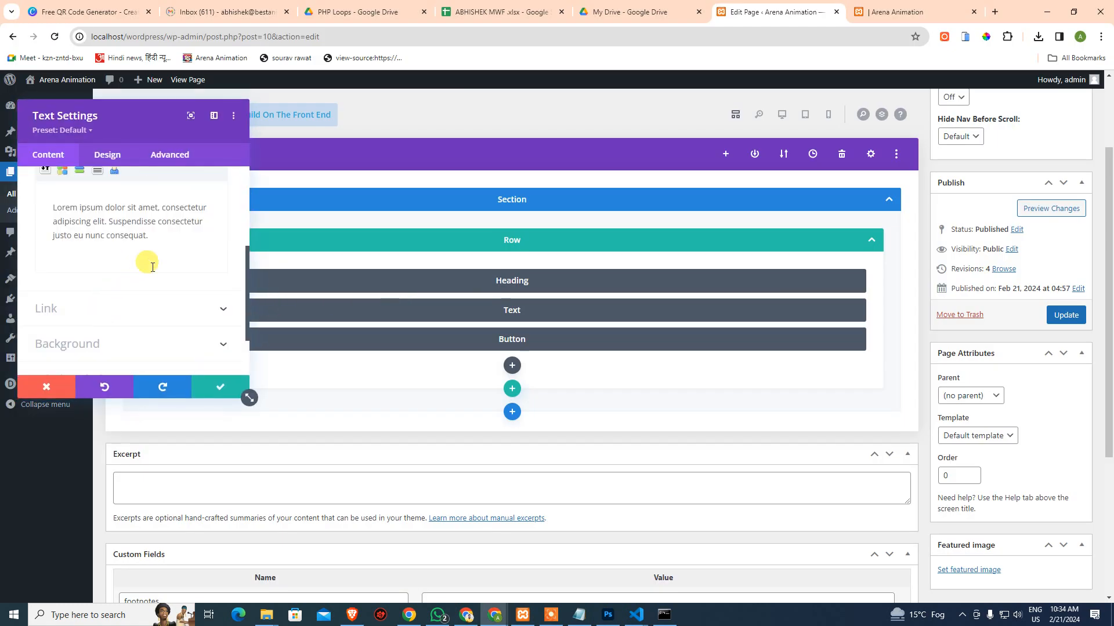
{"action": "scroll", "coordinate": [198, 223], "scroll_direction": "up", "scroll_amount": 1}
{"action": "left_click", "coordinate": [182, 297]}
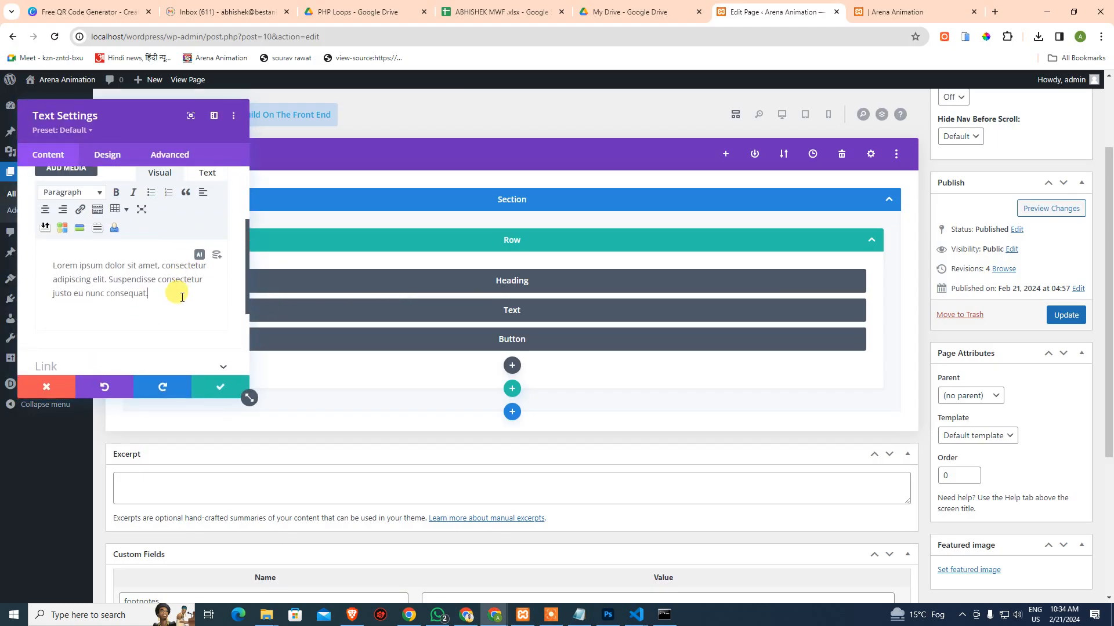
{"action": "left_click", "coordinate": [908, 11]}
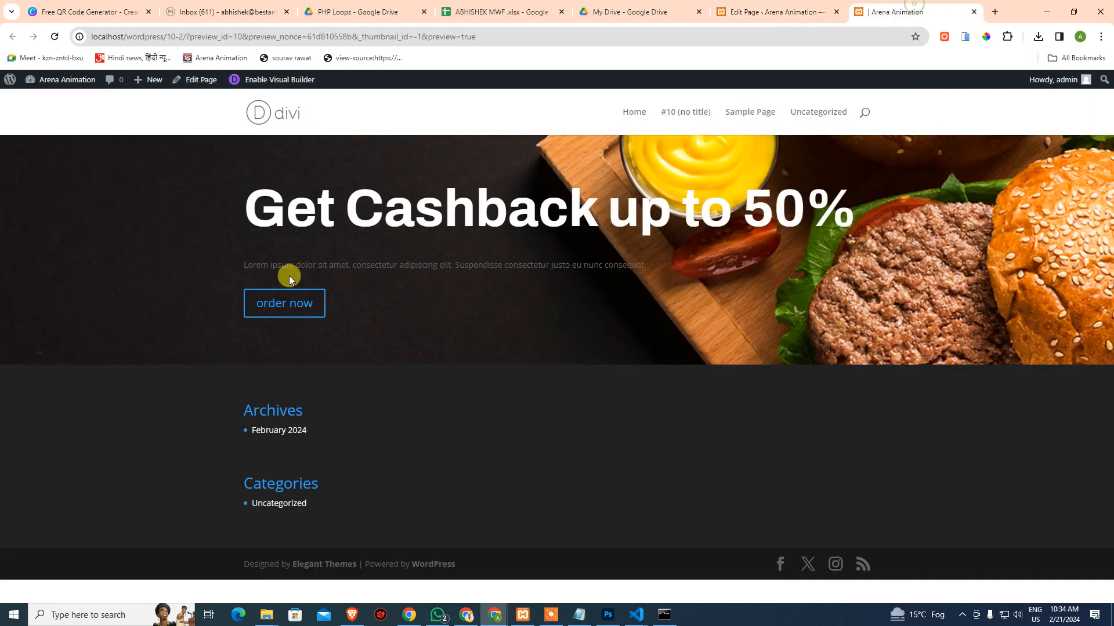
{"action": "left_click", "coordinate": [774, 12]}
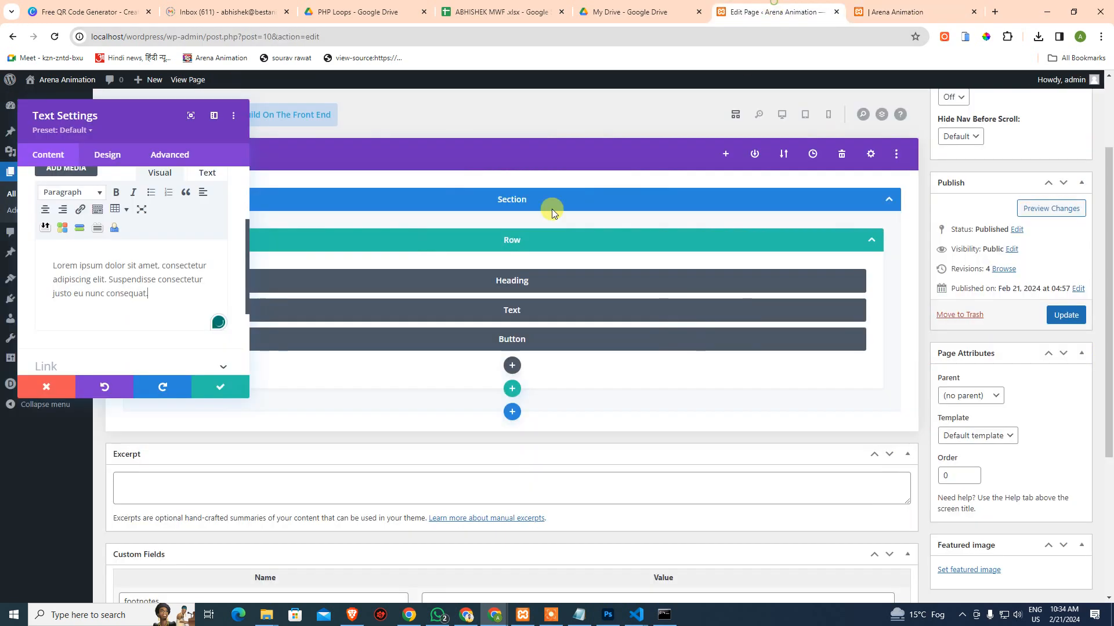
{"action": "scroll", "coordinate": [142, 255], "scroll_direction": "up", "scroll_amount": 1}
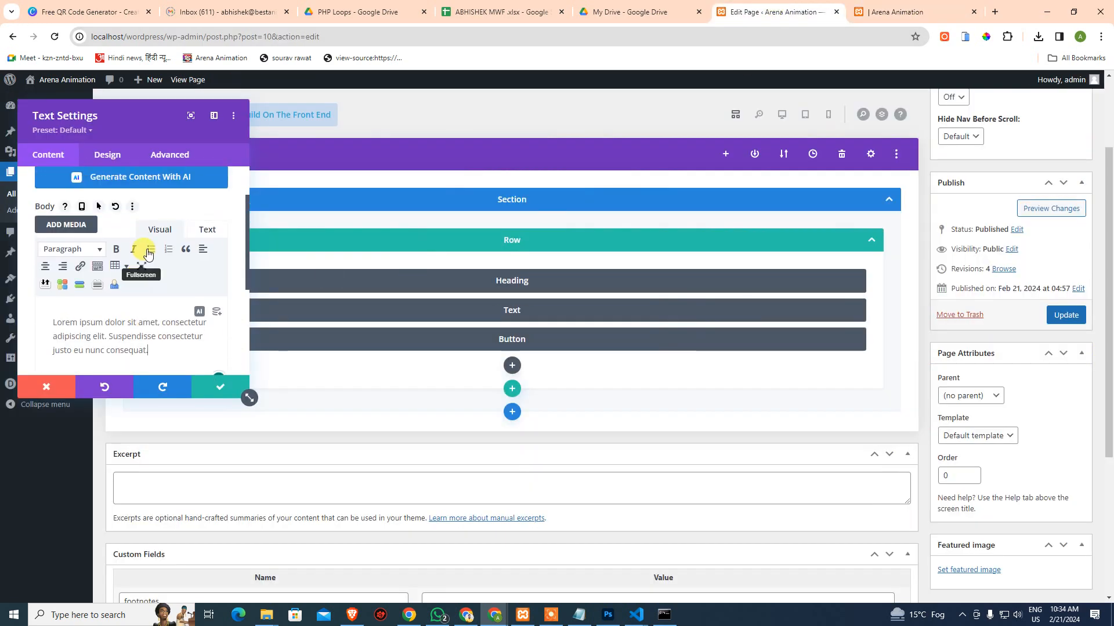
{"action": "left_click", "coordinate": [202, 231]}
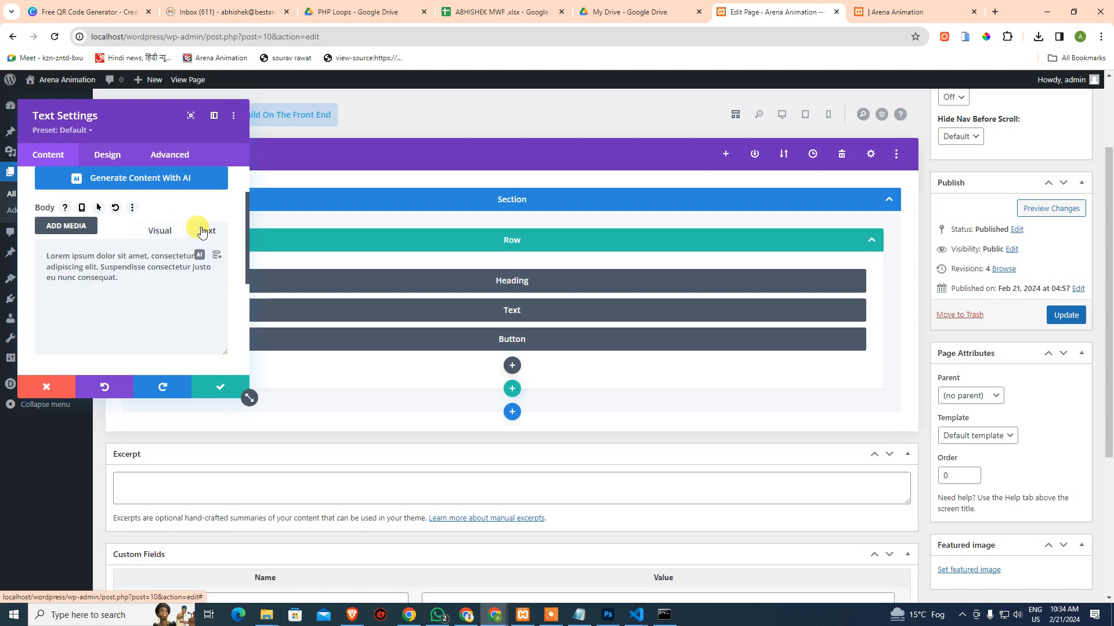
{"action": "left_click", "coordinate": [167, 233]}
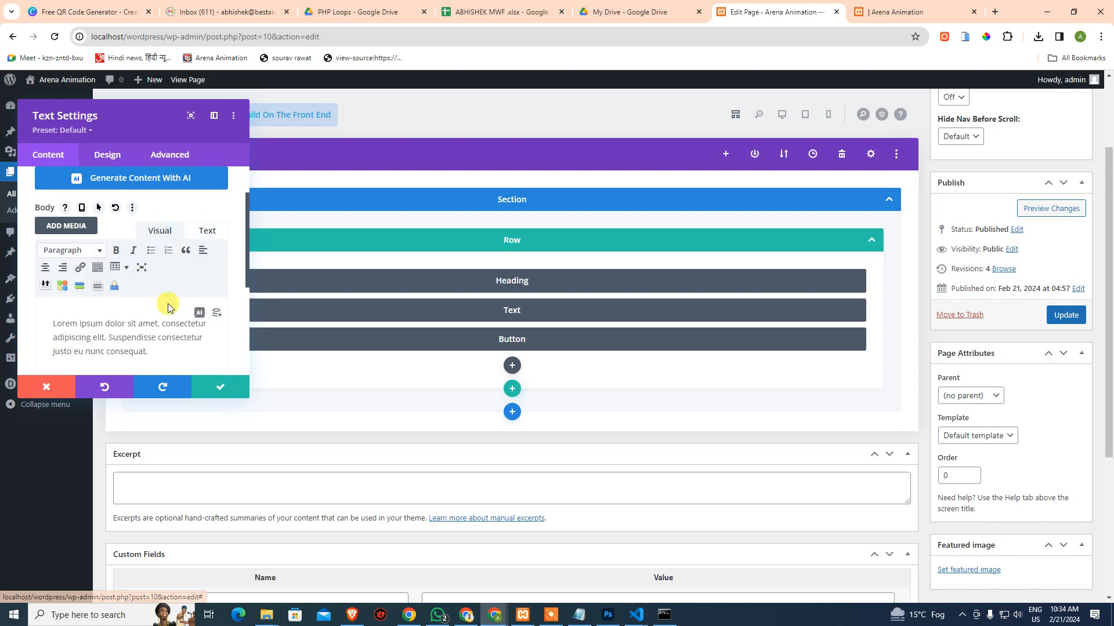
Break the body paragraph after each 'consectetur' and save the Text module settings
{"action": "left_click", "coordinate": [206, 324]}
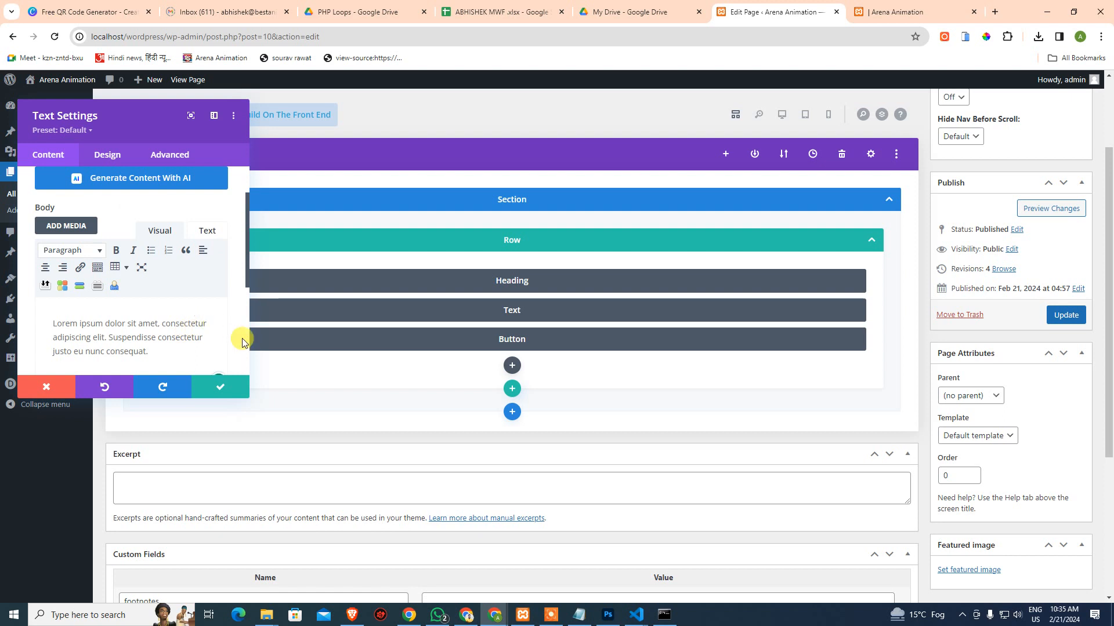
{"action": "key", "text": "Down"}
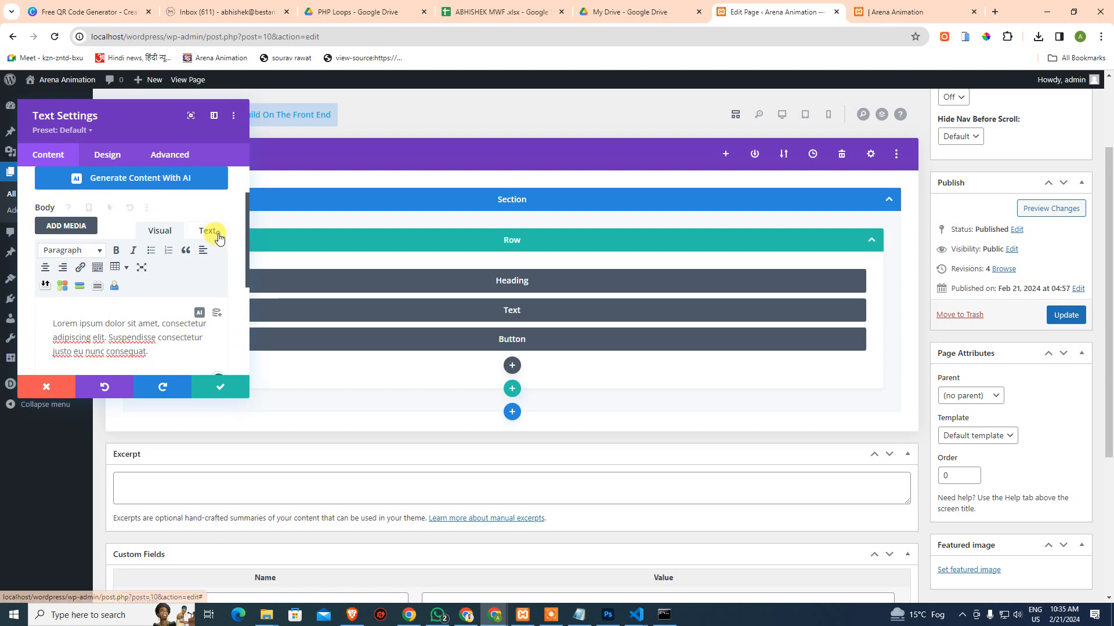
{"action": "left_click", "coordinate": [209, 231]}
{"action": "left_click", "coordinate": [158, 229]}
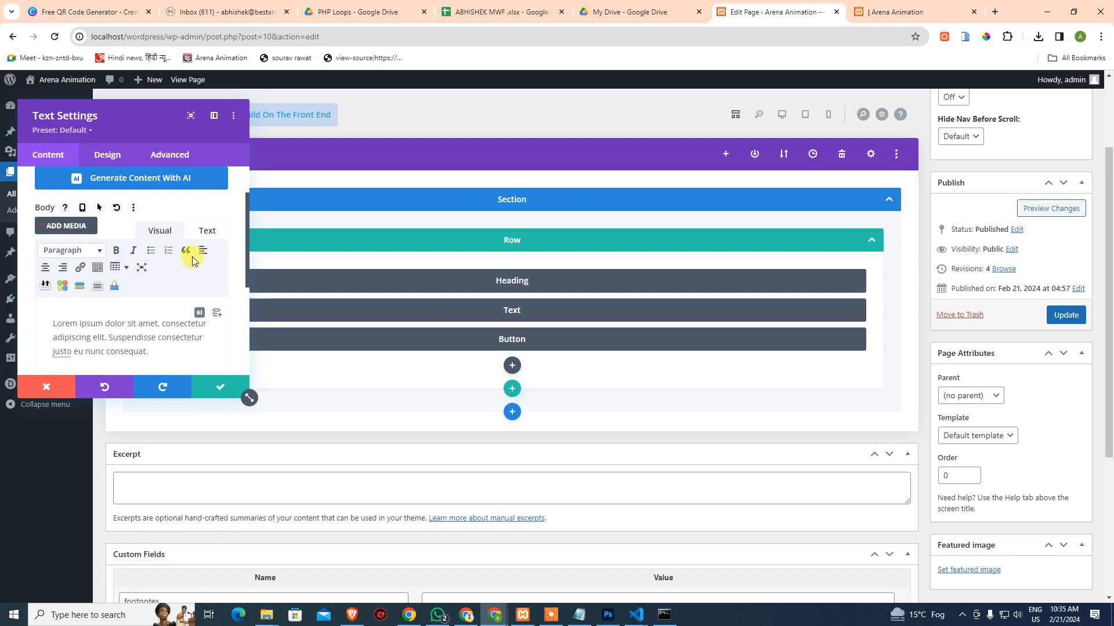
{"action": "left_click", "coordinate": [205, 232]}
{"action": "left_click", "coordinate": [199, 273]}
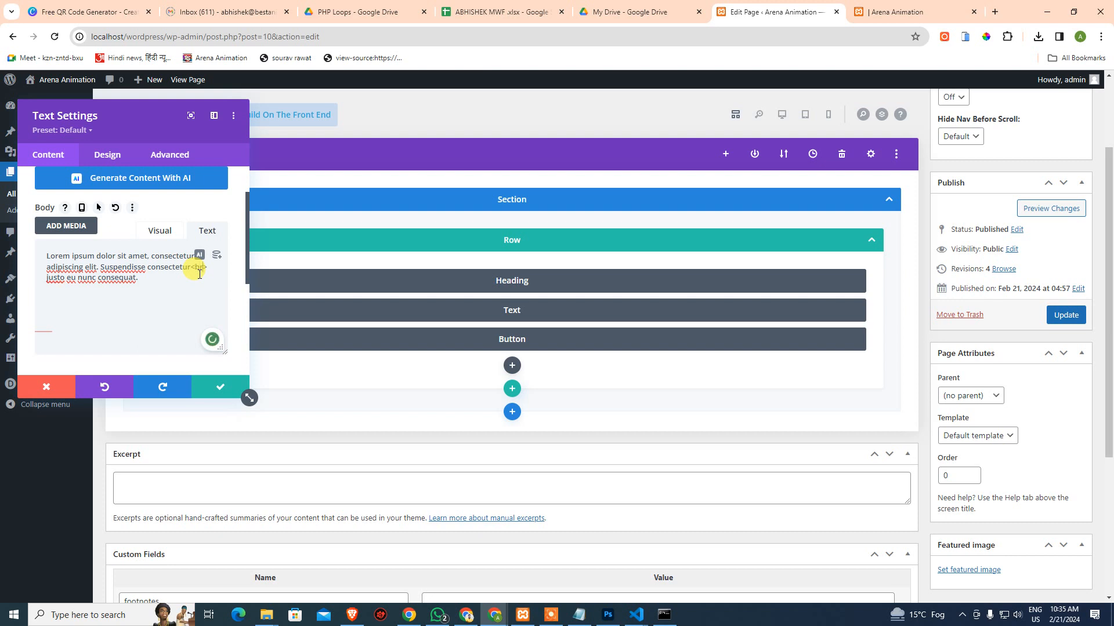
{"action": "left_click", "coordinate": [220, 386]}
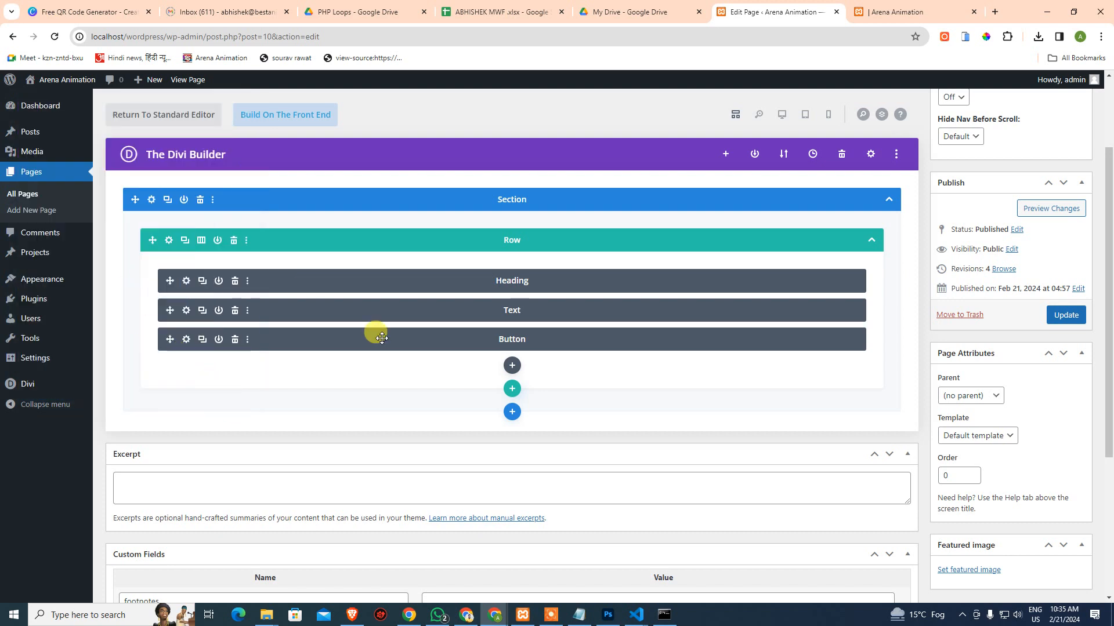
Save the page and reload the preview to confirm the body text wraps over three lines
{"action": "key", "text": "ctrl+s"}
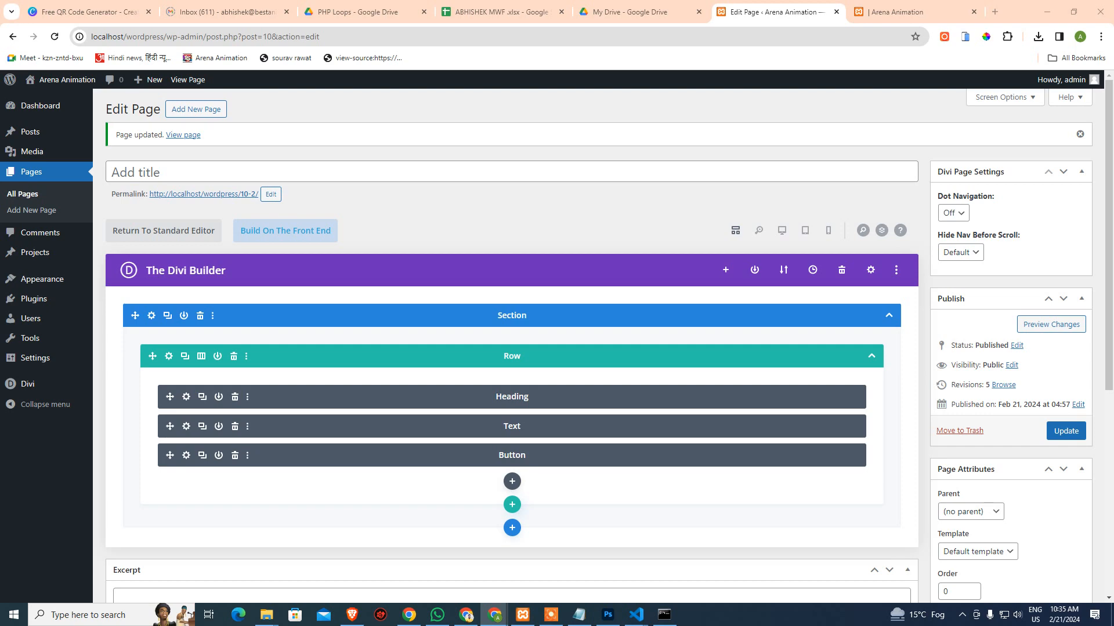
{"action": "left_click", "coordinate": [882, 12]}
{"action": "left_click", "coordinate": [54, 36]}
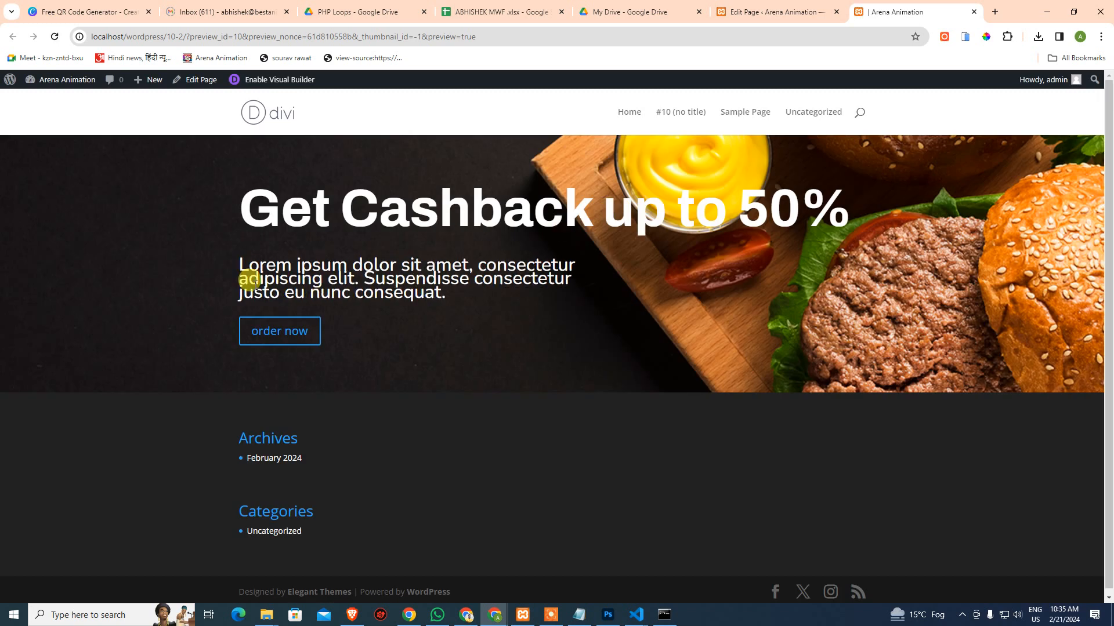
{"action": "left_click_drag", "start_coordinate": [248, 273], "coordinate": [466, 301]}
{"action": "left_click", "coordinate": [466, 302]}
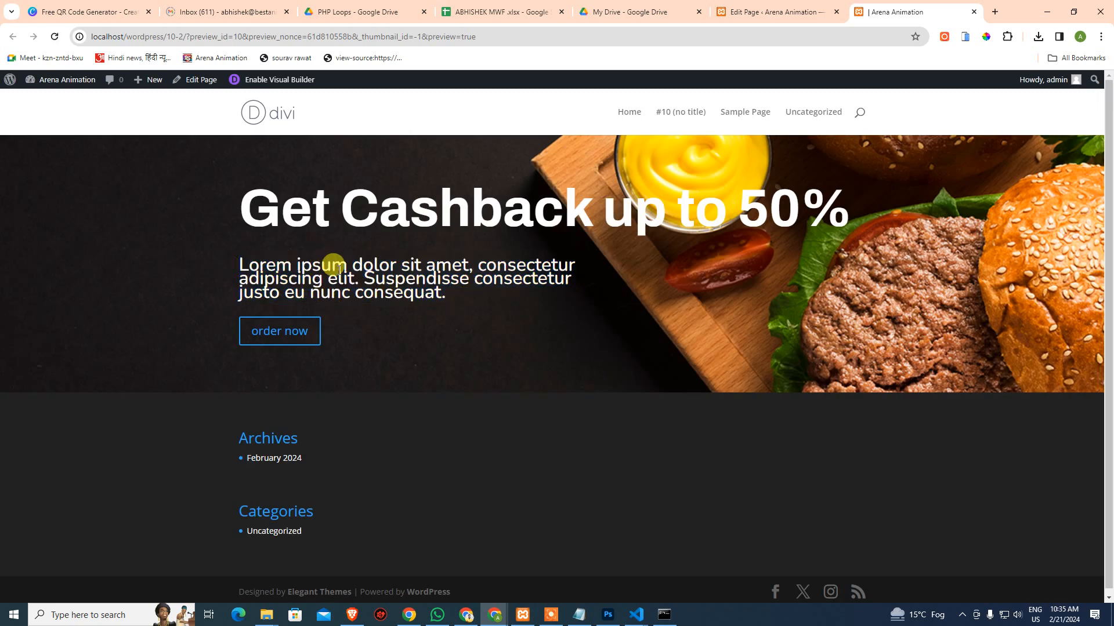
{"action": "left_click", "coordinate": [756, 16]}
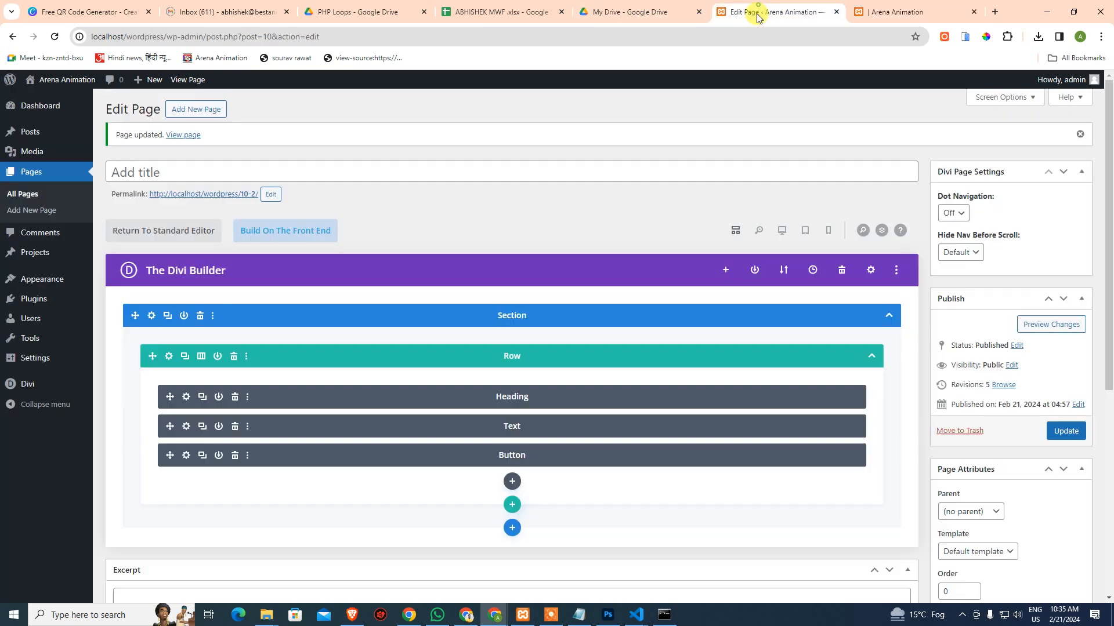
Set the body Text module's Text Line Height to 2em in Design > Text and apply it
{"action": "left_click", "coordinate": [186, 426]}
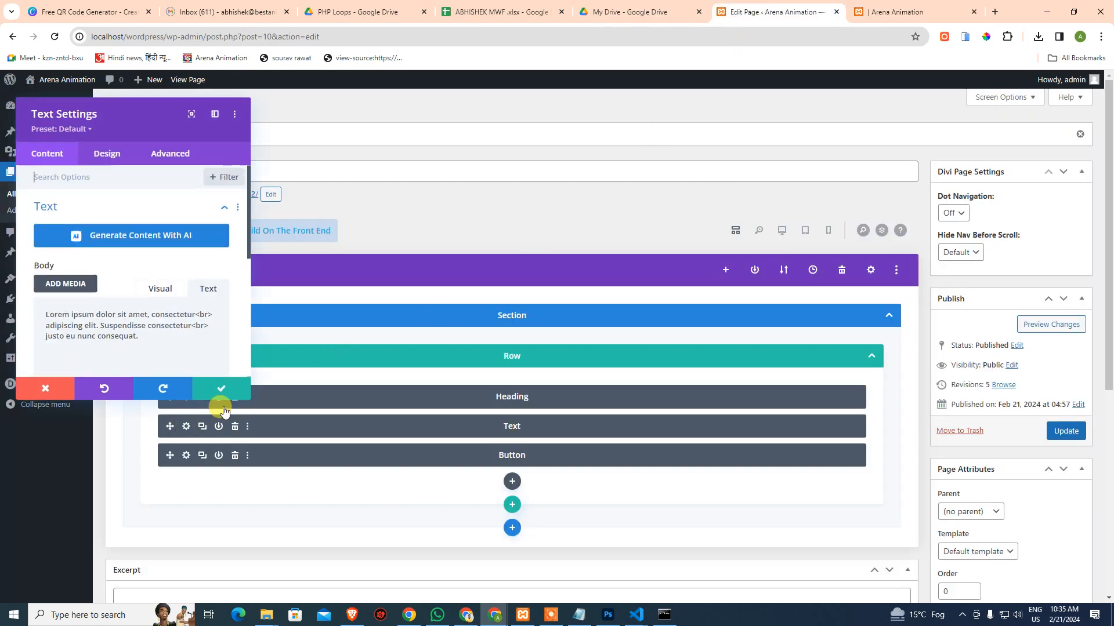
{"action": "scroll", "coordinate": [112, 299], "scroll_direction": "down", "scroll_amount": 6}
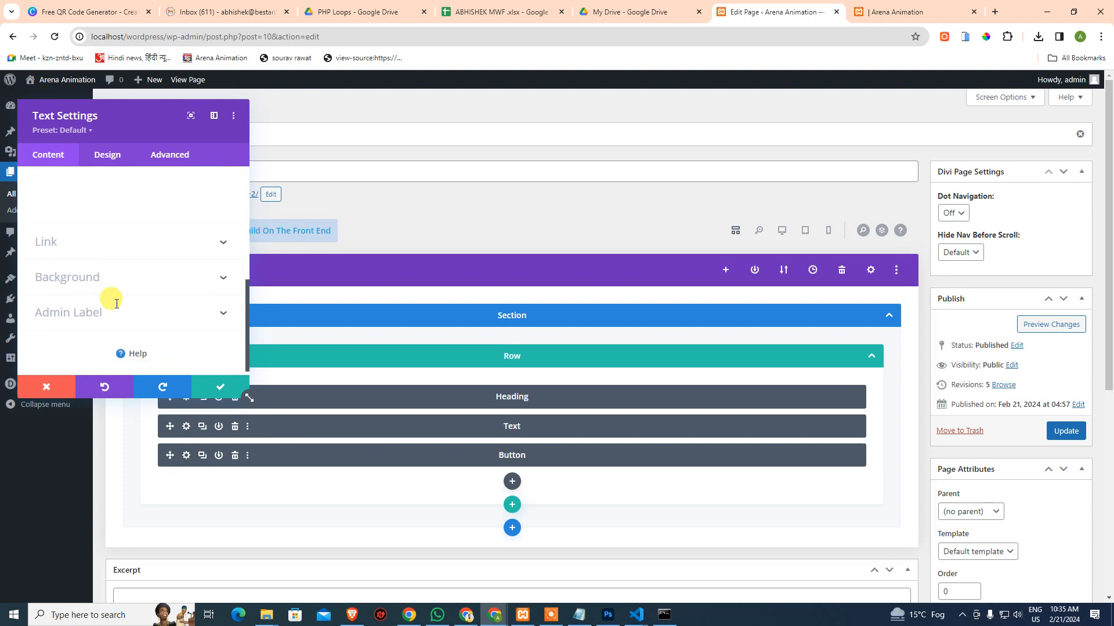
{"action": "left_click", "coordinate": [108, 153]}
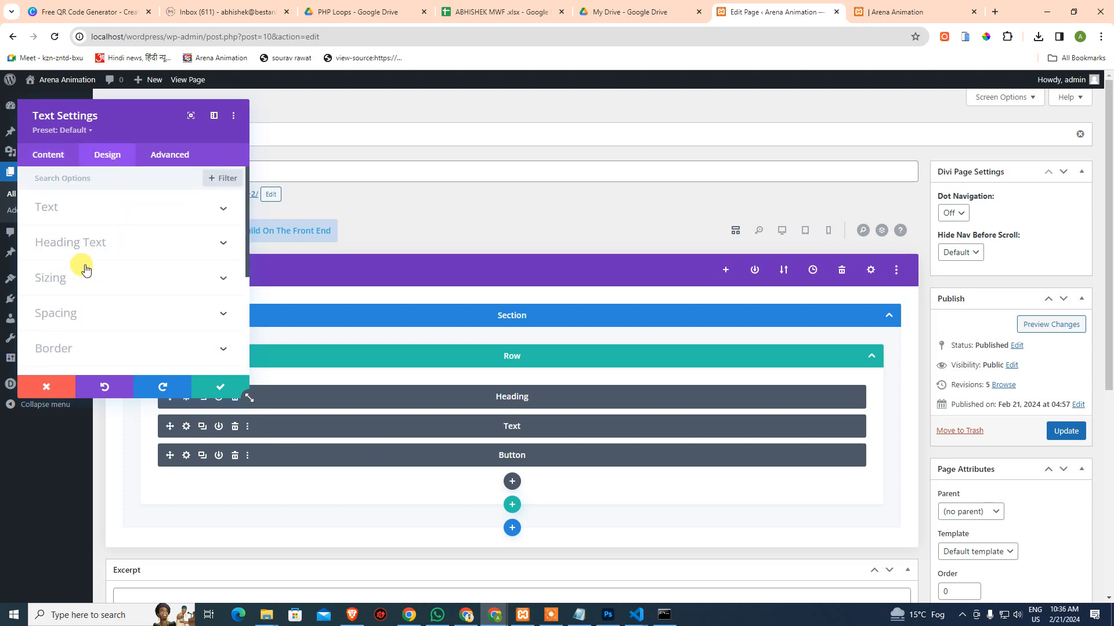
{"action": "left_click", "coordinate": [70, 209]}
{"action": "scroll", "coordinate": [101, 272], "scroll_direction": "down", "scroll_amount": 2}
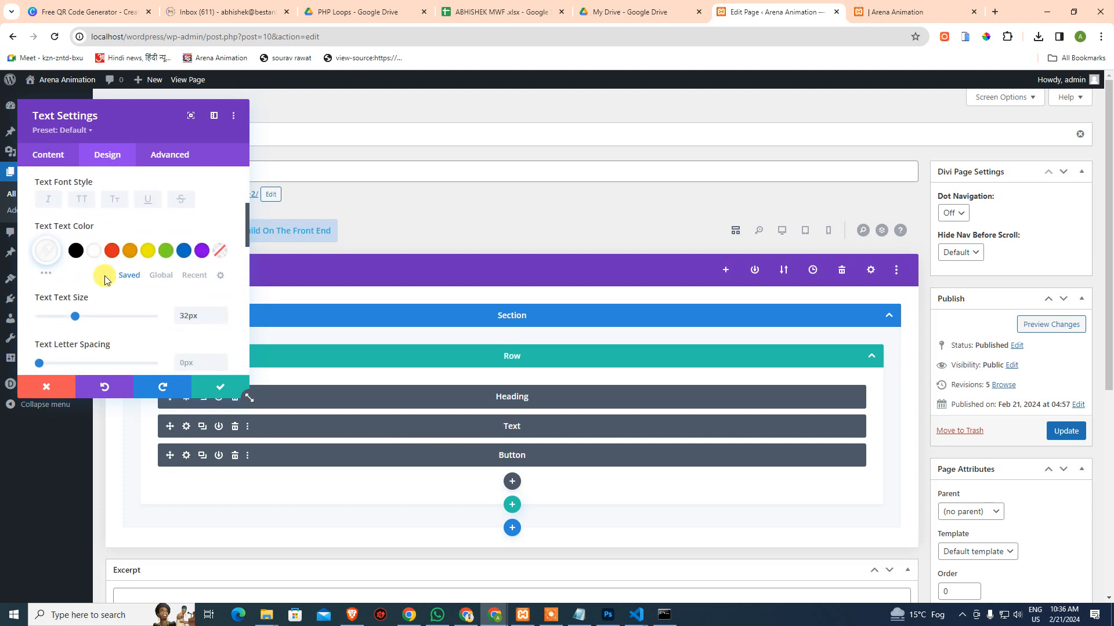
{"action": "scroll", "coordinate": [122, 267], "scroll_direction": "down", "scroll_amount": 1}
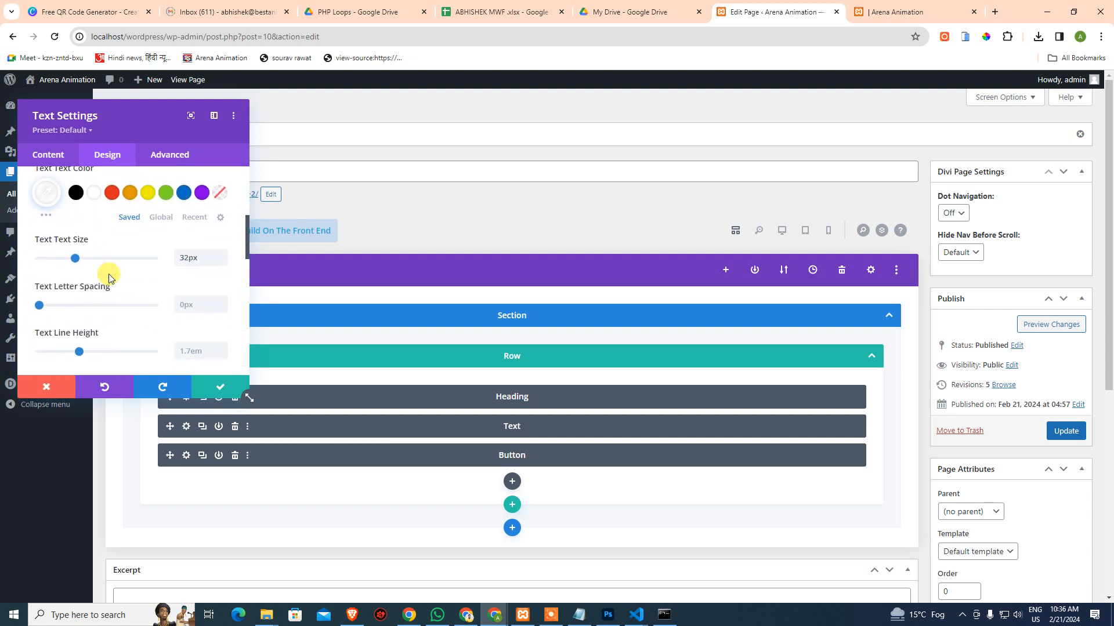
{"action": "scroll", "coordinate": [116, 272], "scroll_direction": "down", "scroll_amount": 1}
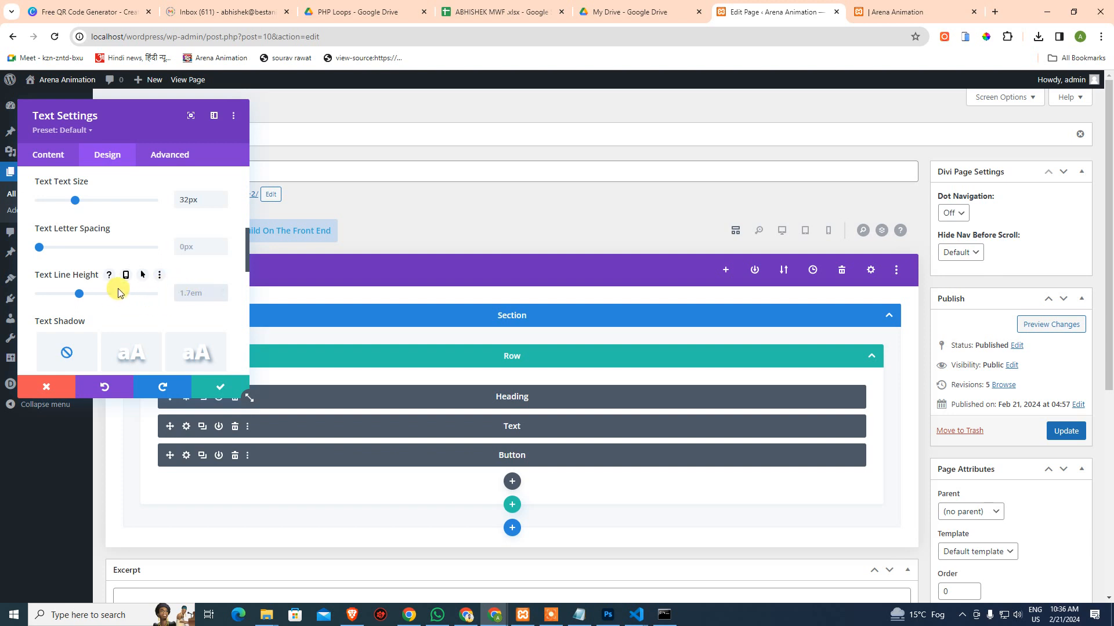
{"action": "left_click", "coordinate": [181, 299]}
{"action": "left_click_drag", "start_coordinate": [80, 298], "coordinate": [108, 295]}
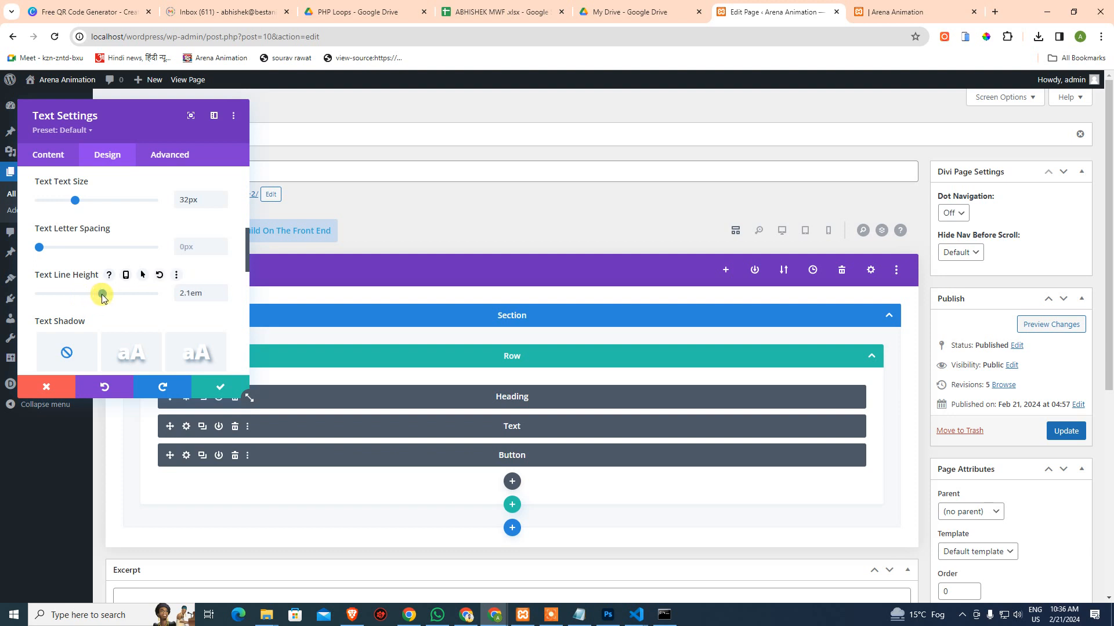
{"action": "left_click_drag", "start_coordinate": [102, 294], "coordinate": [99, 294]}
{"action": "left_click", "coordinate": [217, 387]}
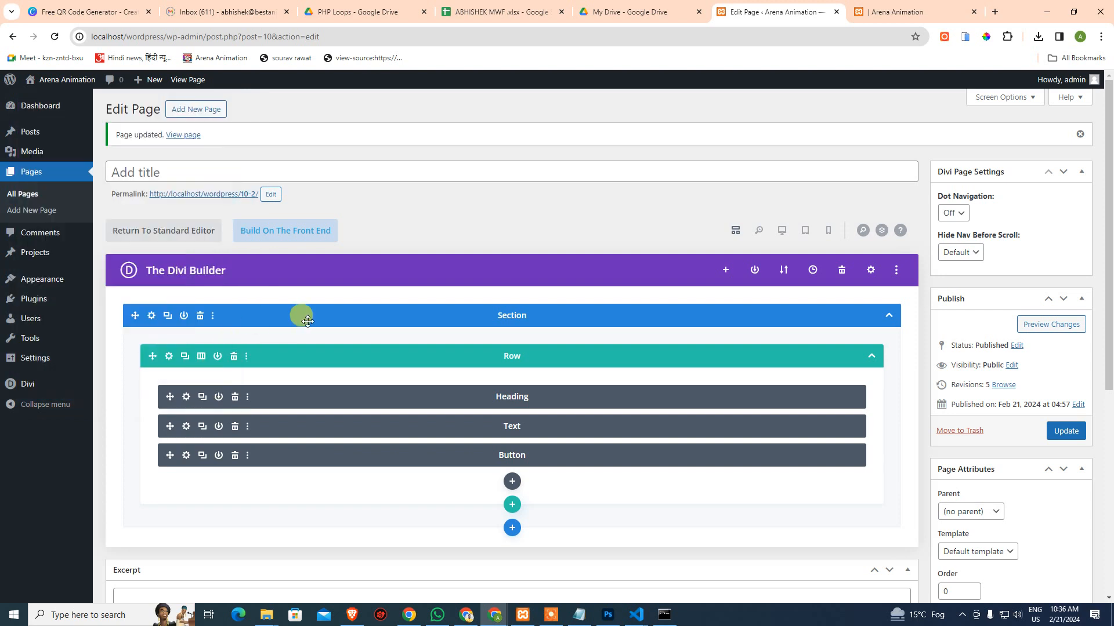
Update the page with Ctrl+S so the 2em body line height is stored
{"action": "key", "text": "ctrl+s"}
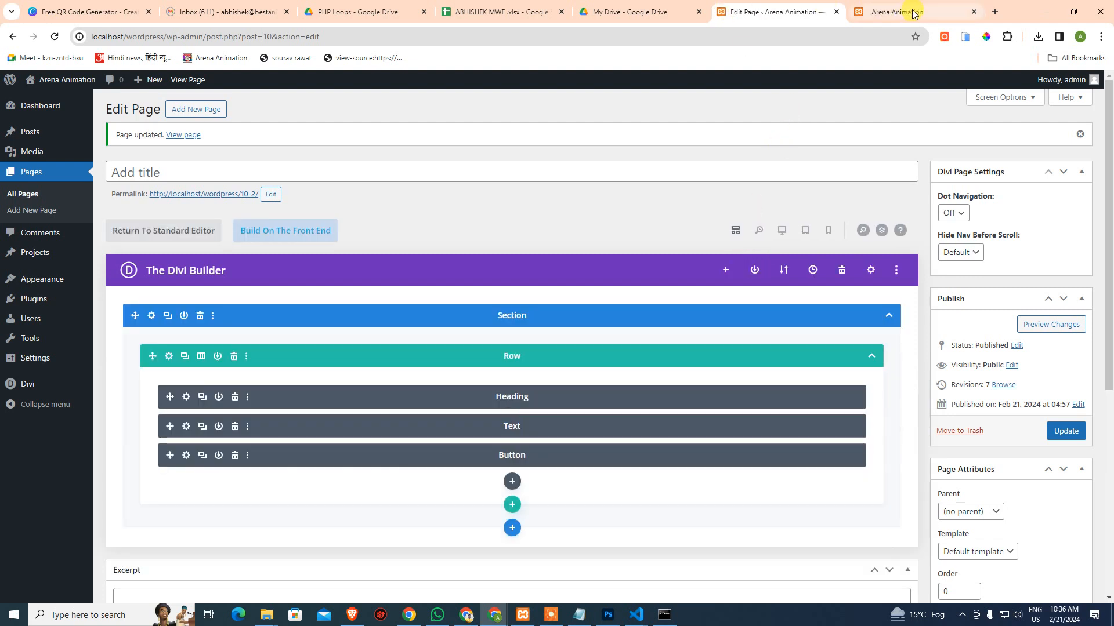
{"action": "mouse_move", "coordinate": [912, 14]}
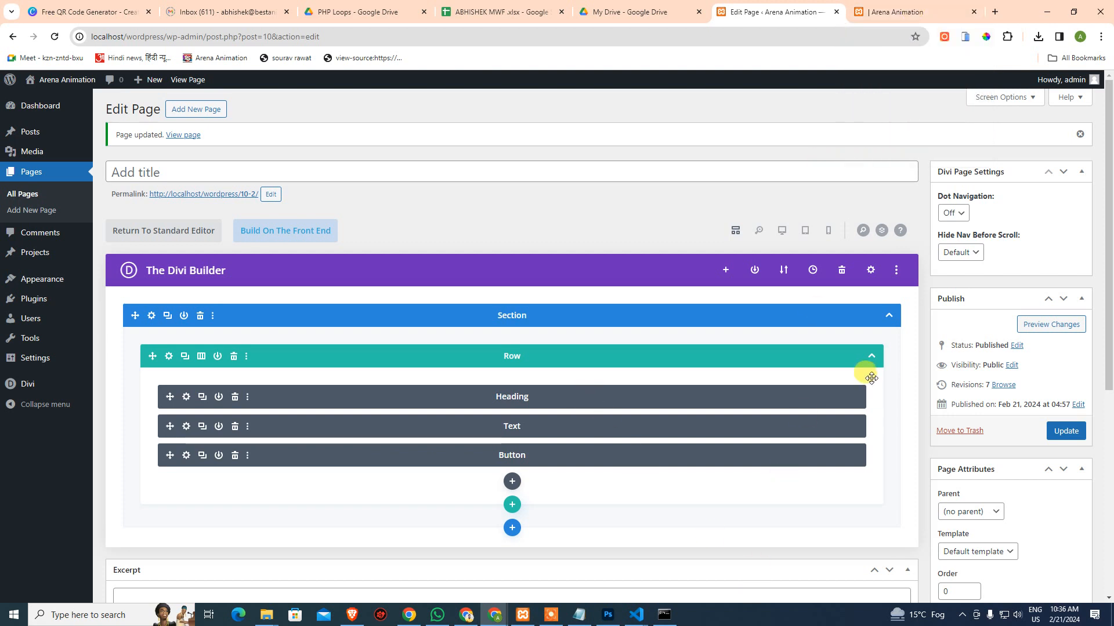
In desktop preview, bring the body text line height down to 1.7em and save its settings
{"action": "left_click", "coordinate": [781, 232]}
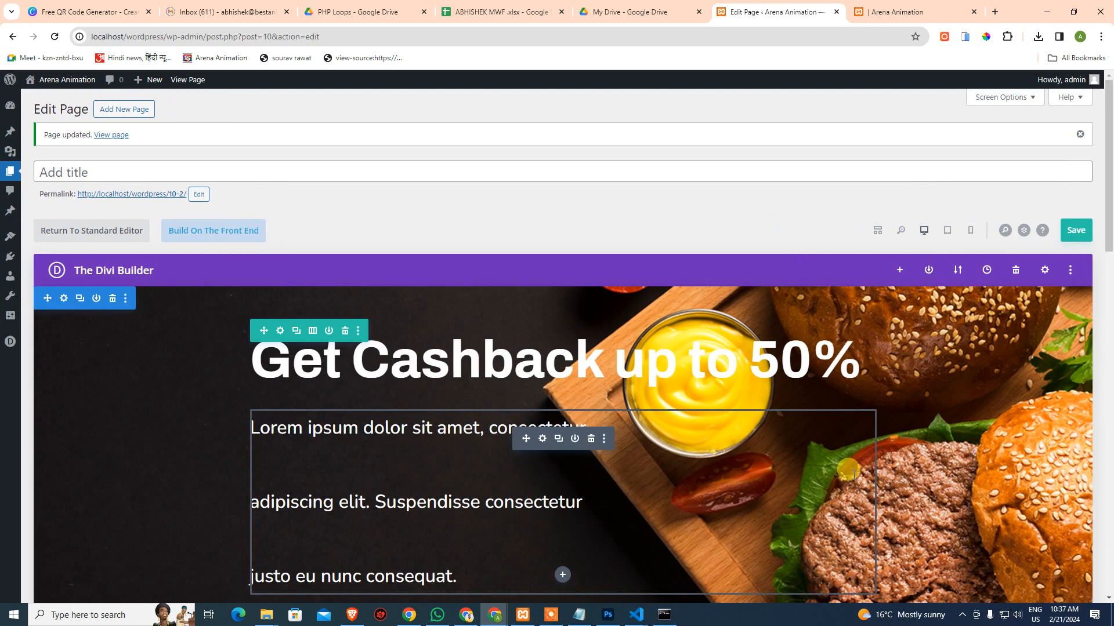
{"action": "scroll", "coordinate": [856, 471], "scroll_direction": "down", "scroll_amount": 2}
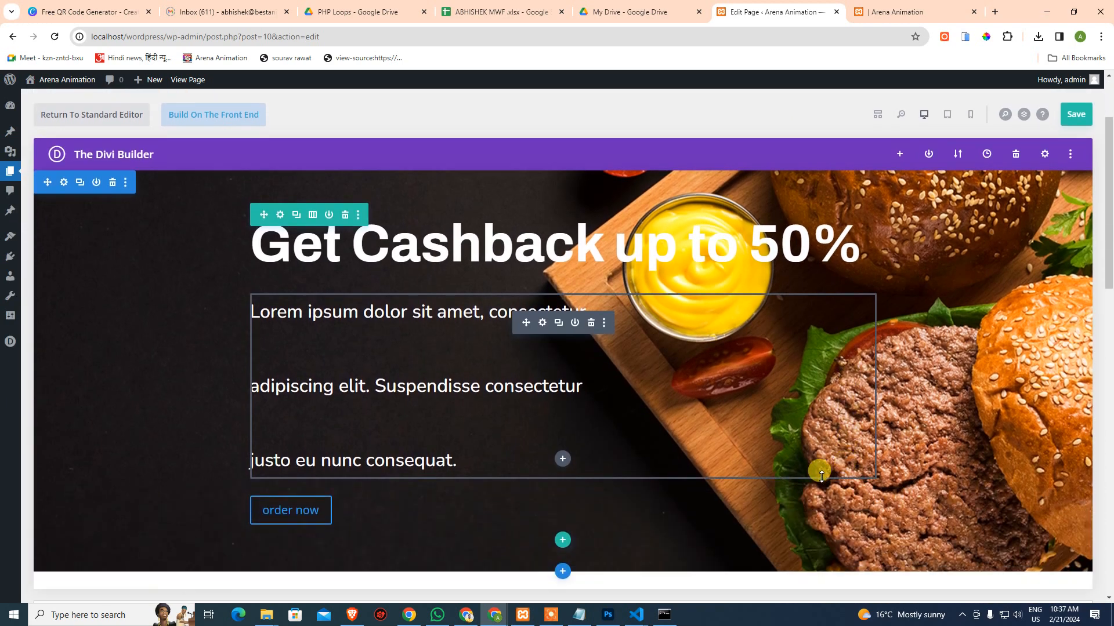
{"action": "left_click", "coordinate": [542, 324]}
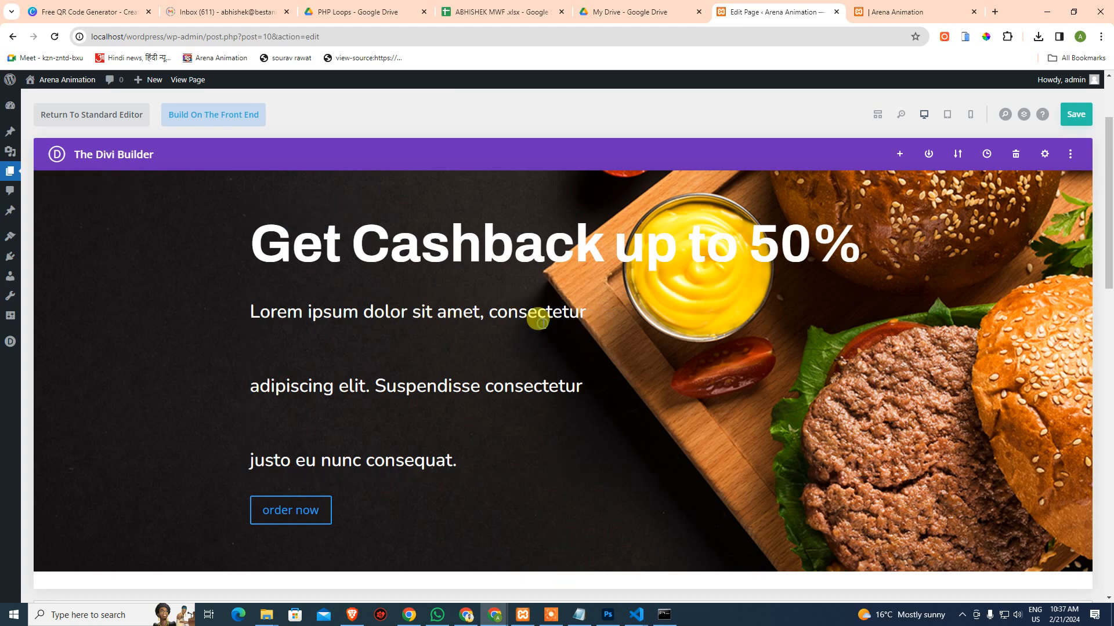
{"action": "left_click", "coordinate": [107, 162]}
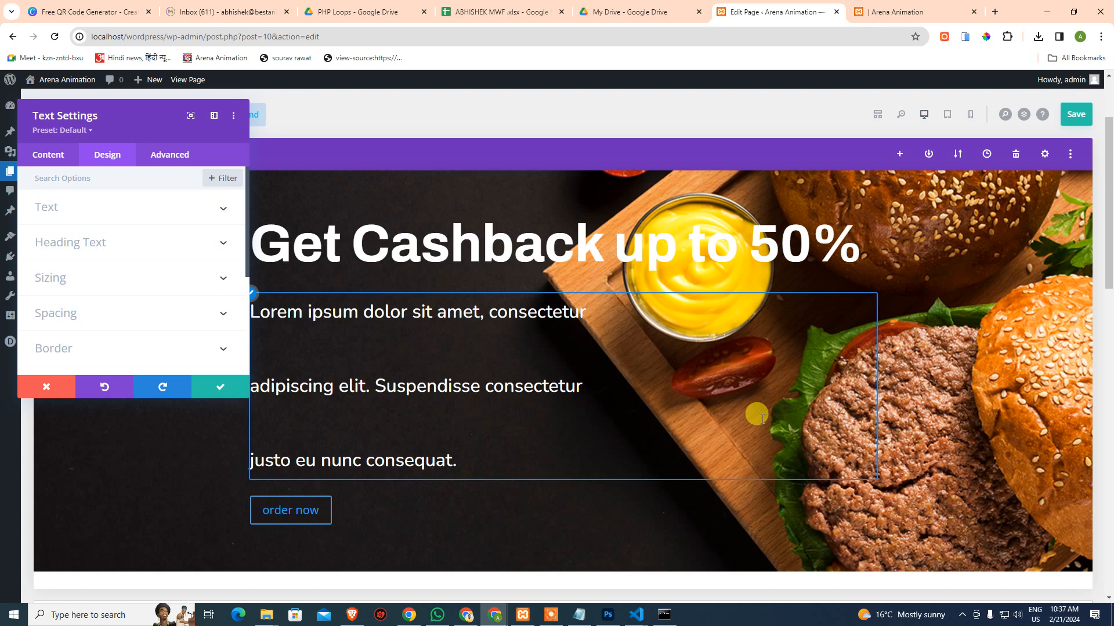
{"action": "left_click", "coordinate": [105, 211]}
{"action": "scroll", "coordinate": [145, 278], "scroll_direction": "down", "scroll_amount": 3}
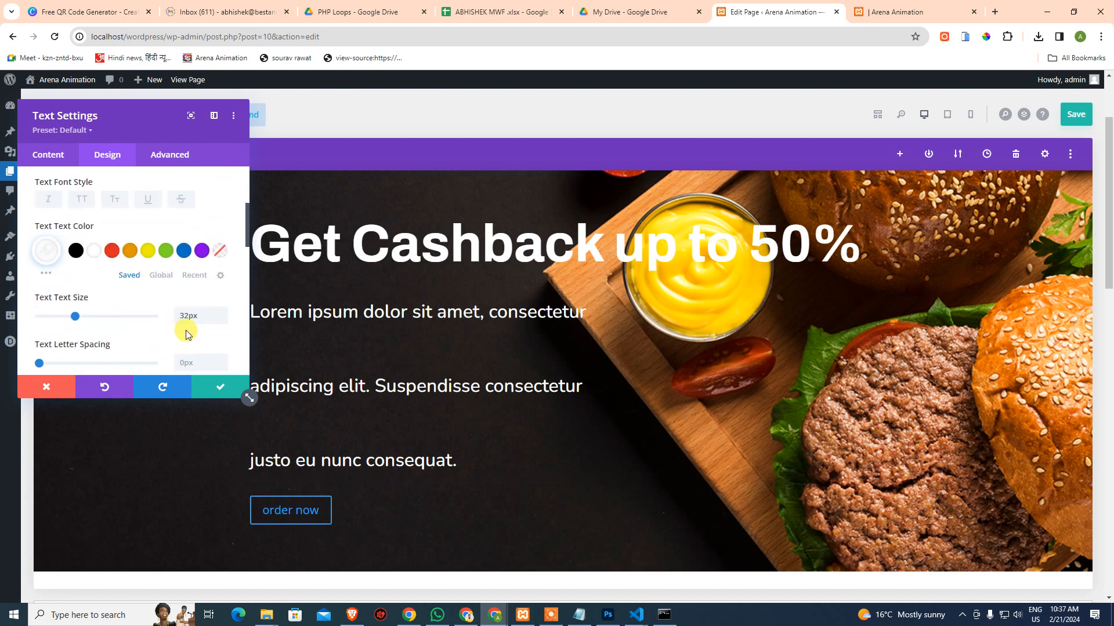
{"action": "scroll", "coordinate": [185, 333], "scroll_direction": "down", "scroll_amount": 2}
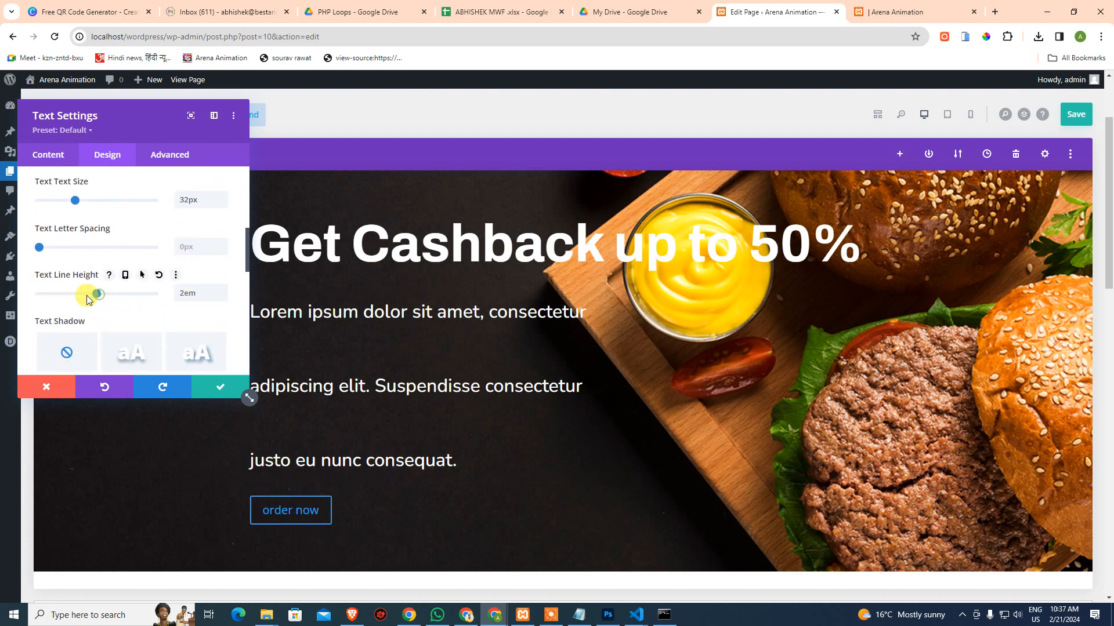
{"action": "left_click_drag", "start_coordinate": [88, 300], "coordinate": [38, 290]}
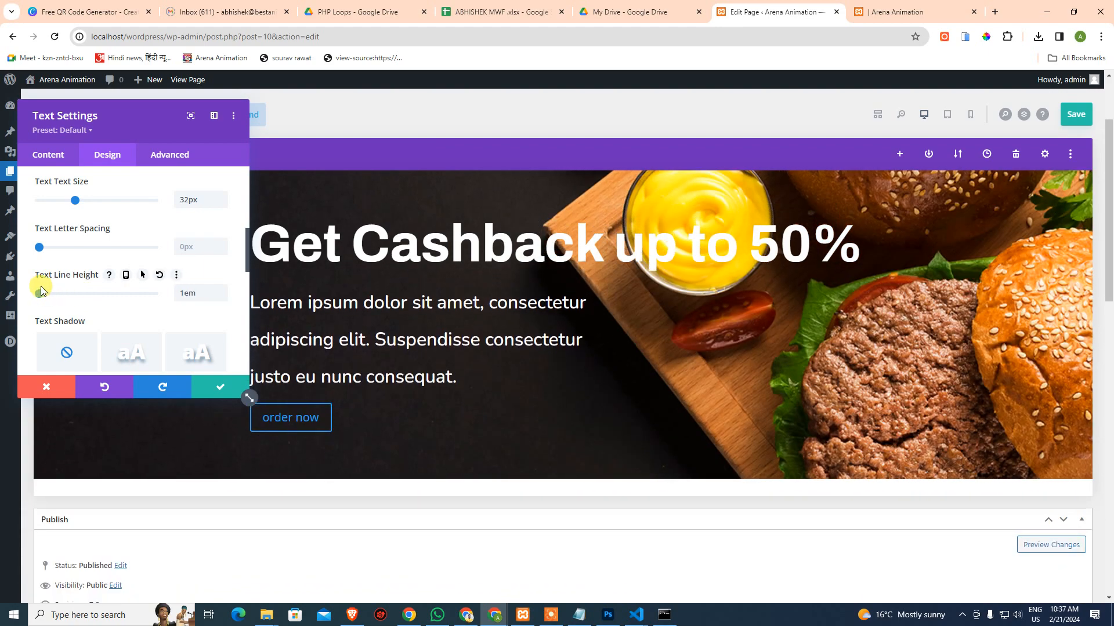
{"action": "left_click", "coordinate": [159, 276]}
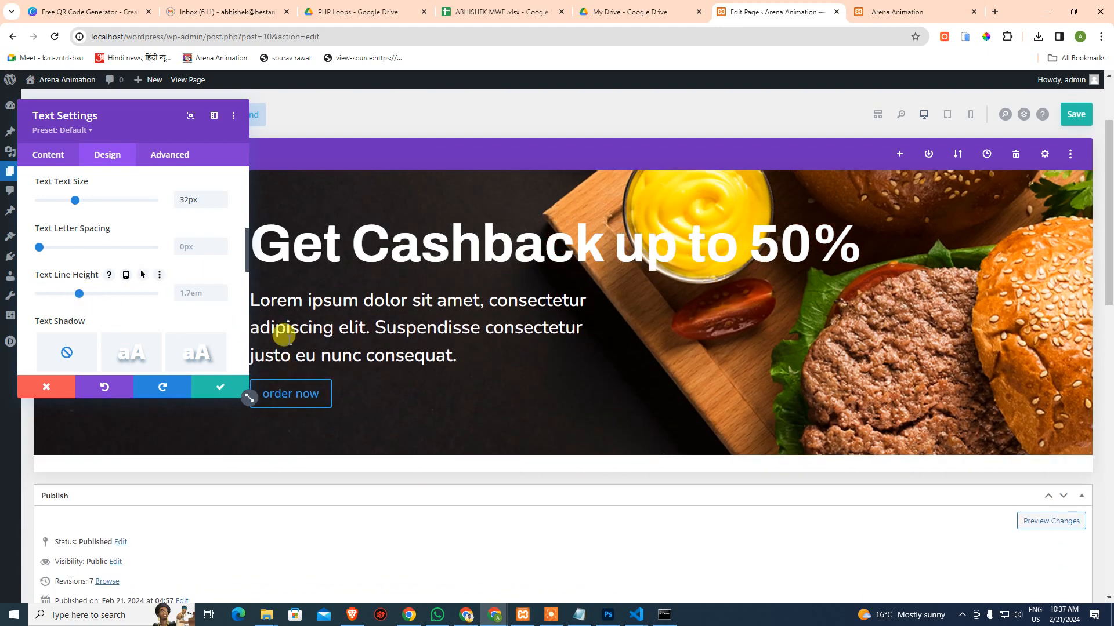
{"action": "left_click", "coordinate": [216, 386]}
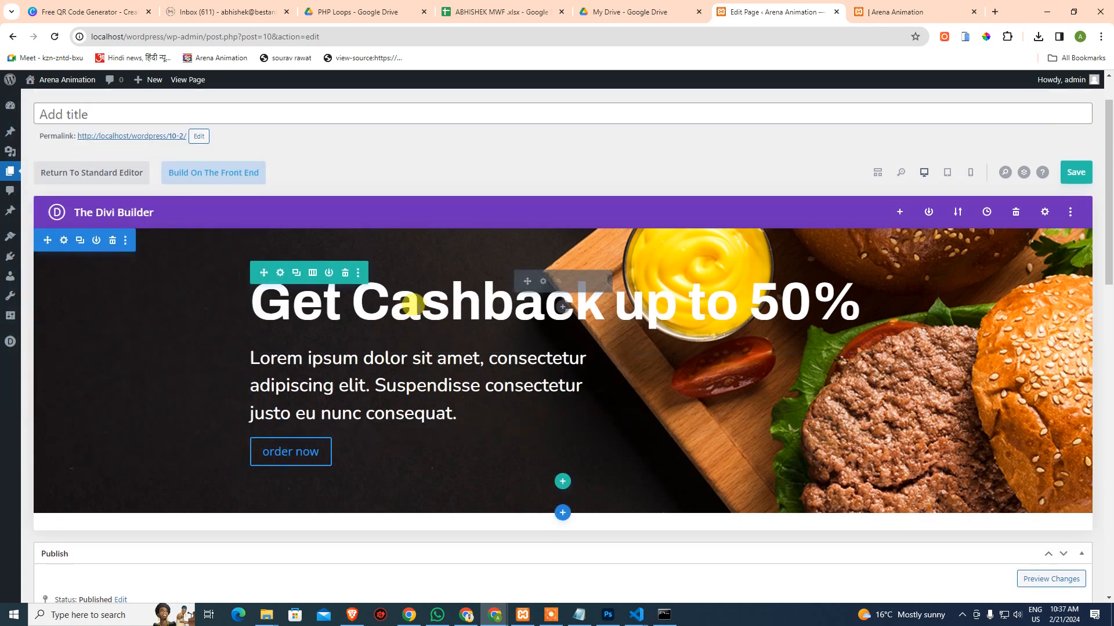
{"action": "left_click", "coordinate": [432, 304]}
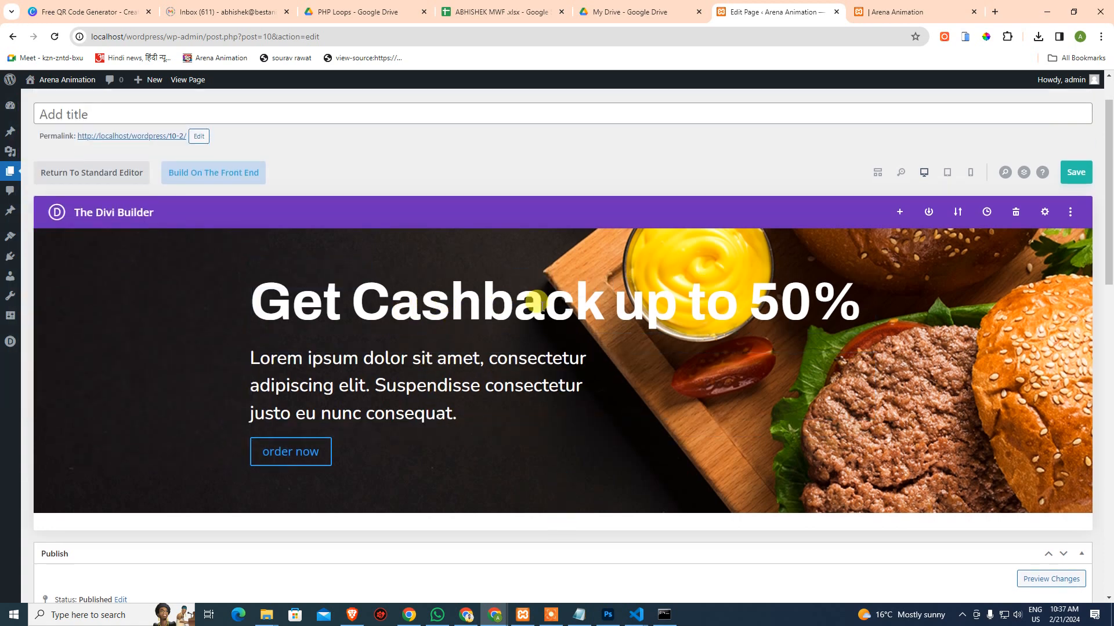
After comparing with the Photoshop design, delete the space between 'Cashback' and 'up' in the heading
{"action": "left_click", "coordinate": [594, 306]}
{"action": "left_click", "coordinate": [608, 615]}
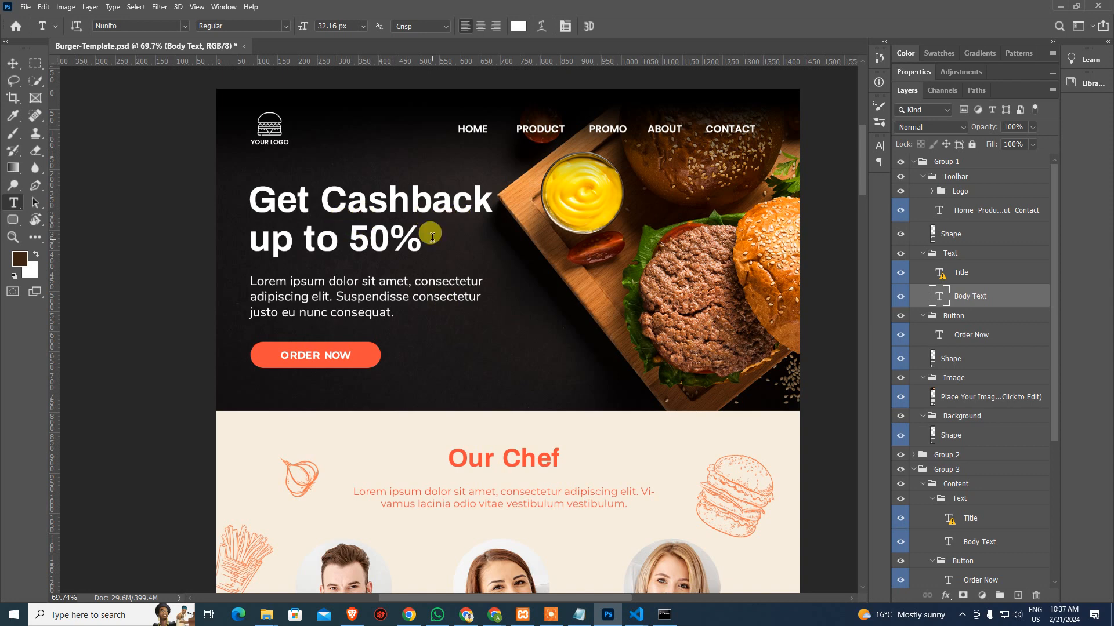
{"action": "key", "text": "alt+Tab"}
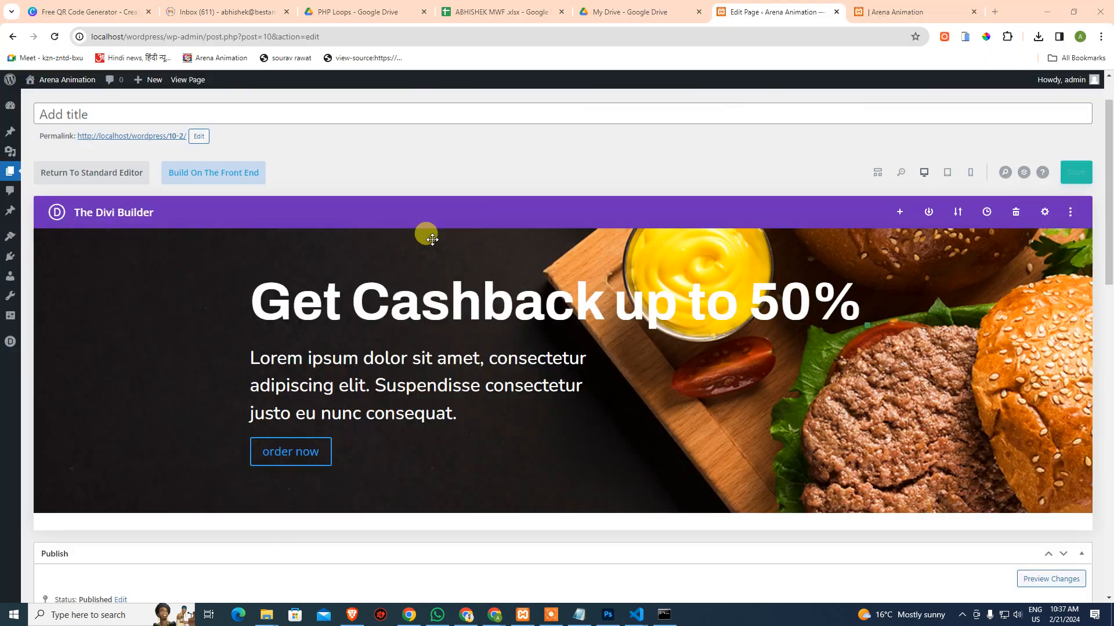
{"action": "left_click", "coordinate": [604, 312]}
{"action": "key", "text": "Delete"}
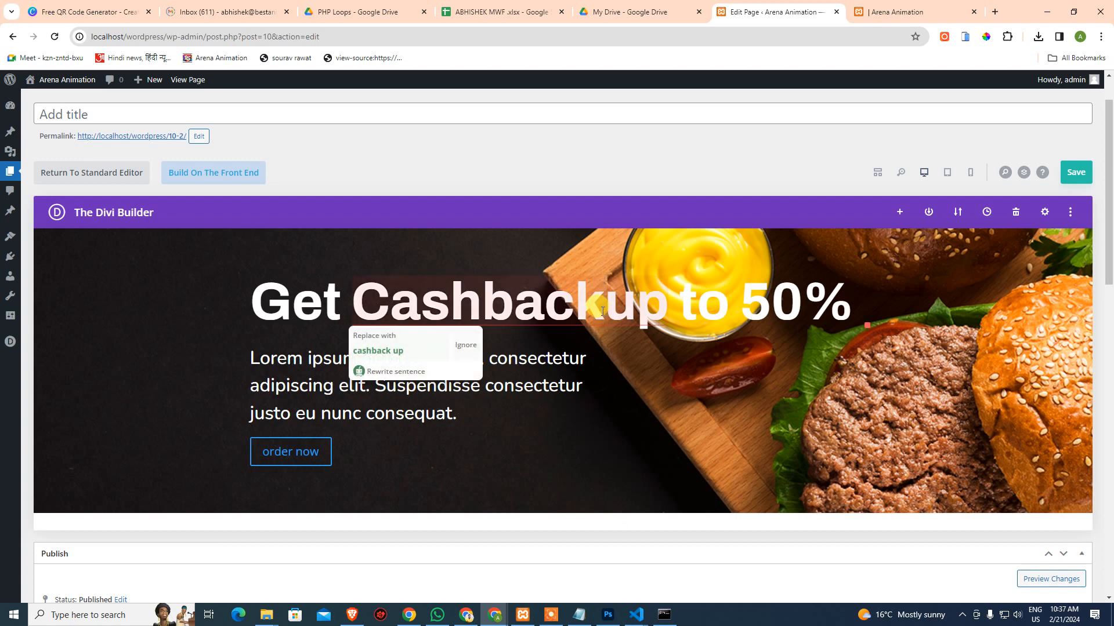
{"action": "left_click", "coordinate": [236, 254]}
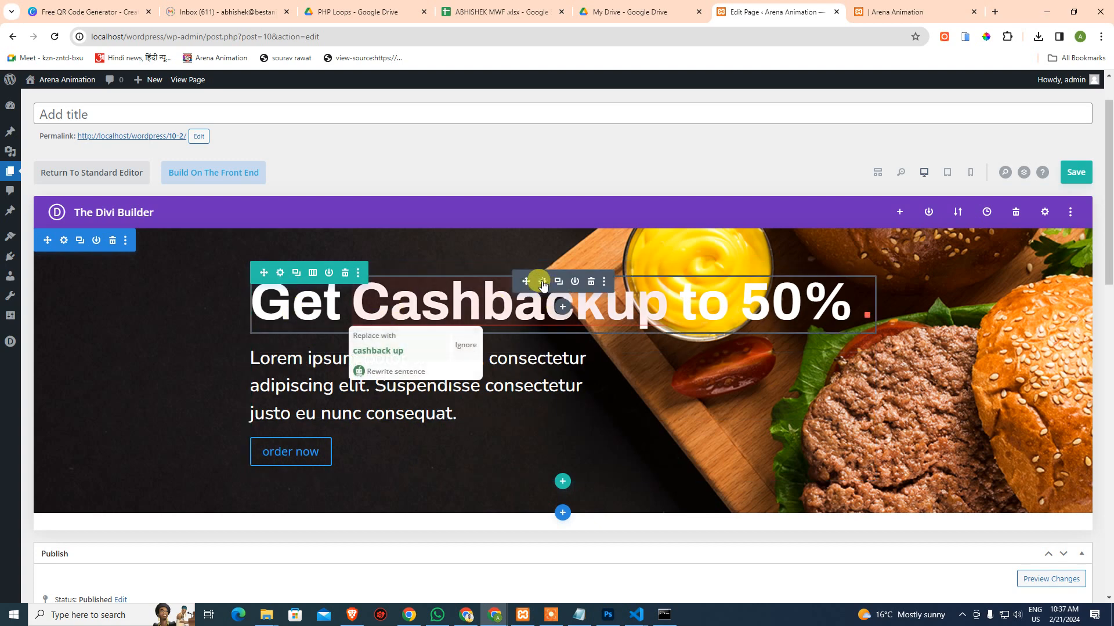
Try clearing the heading text, discard that change, then delete the heading module
{"action": "left_click", "coordinate": [542, 281]}
{"action": "left_click", "coordinate": [127, 284]}
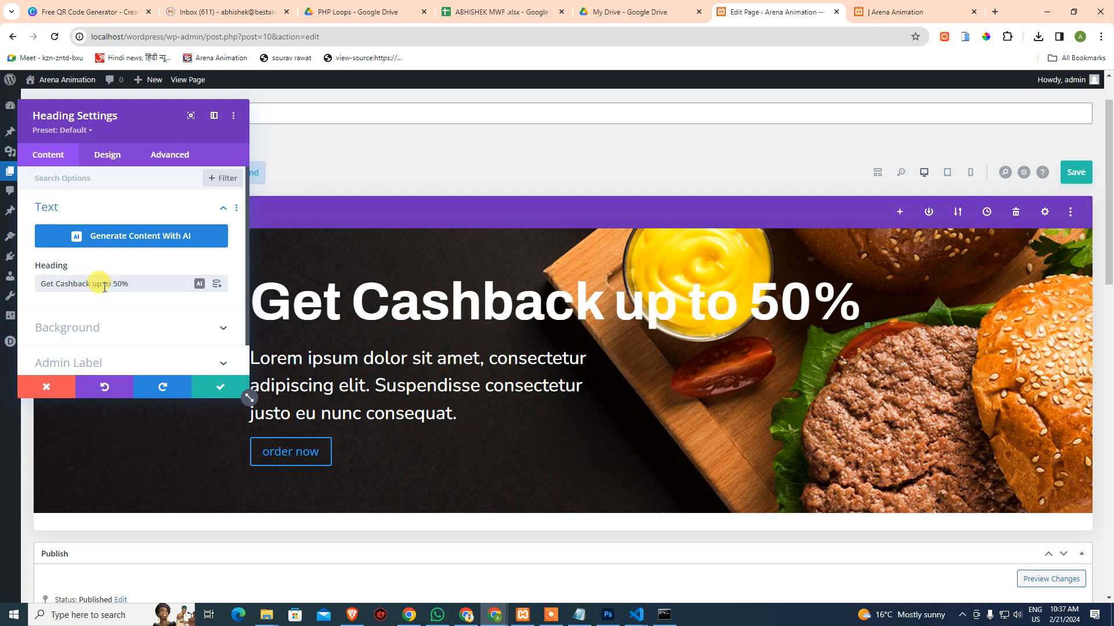
{"action": "key", "text": "ctrl+a"}
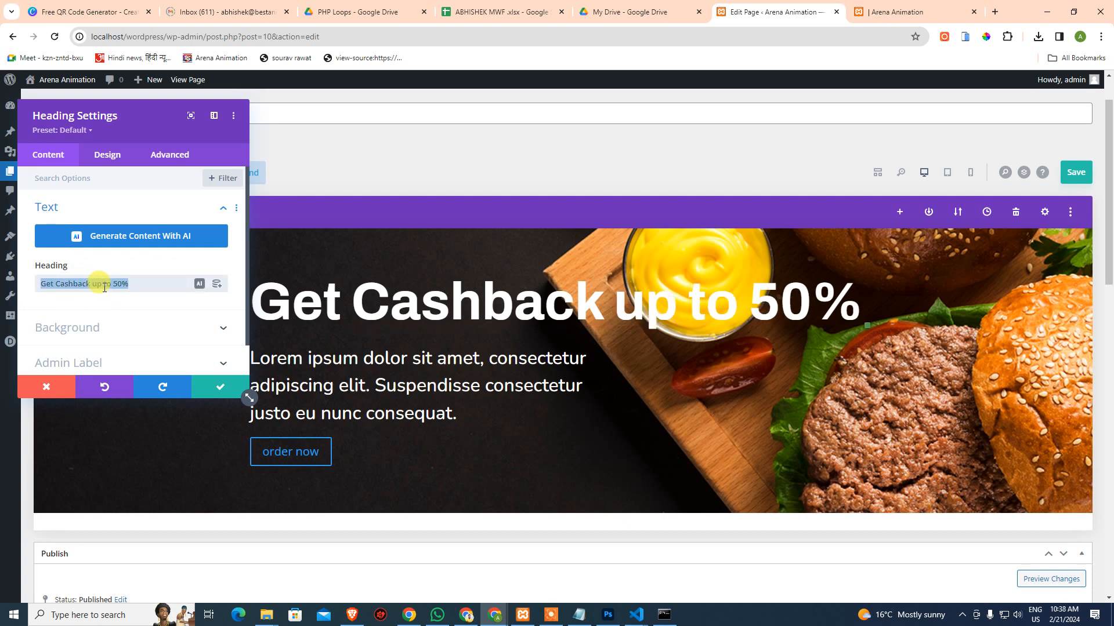
{"action": "key", "text": "BackSpace"}
{"action": "scroll", "coordinate": [117, 282], "scroll_direction": "down", "scroll_amount": 2}
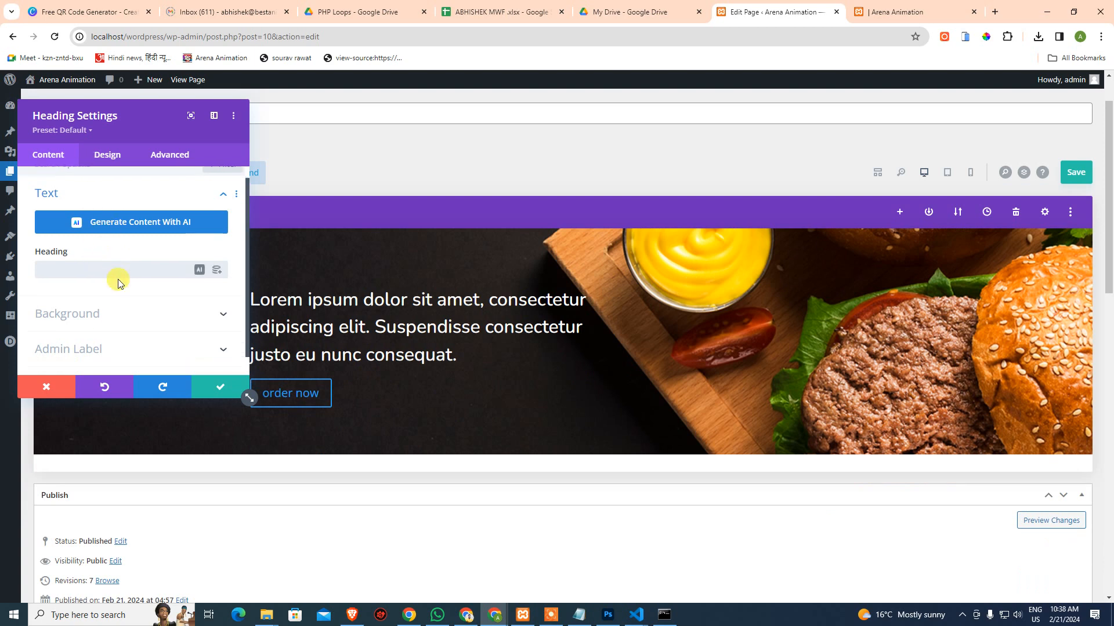
{"action": "scroll", "coordinate": [108, 301], "scroll_direction": "up", "scroll_amount": 2}
{"action": "left_click", "coordinate": [76, 206]}
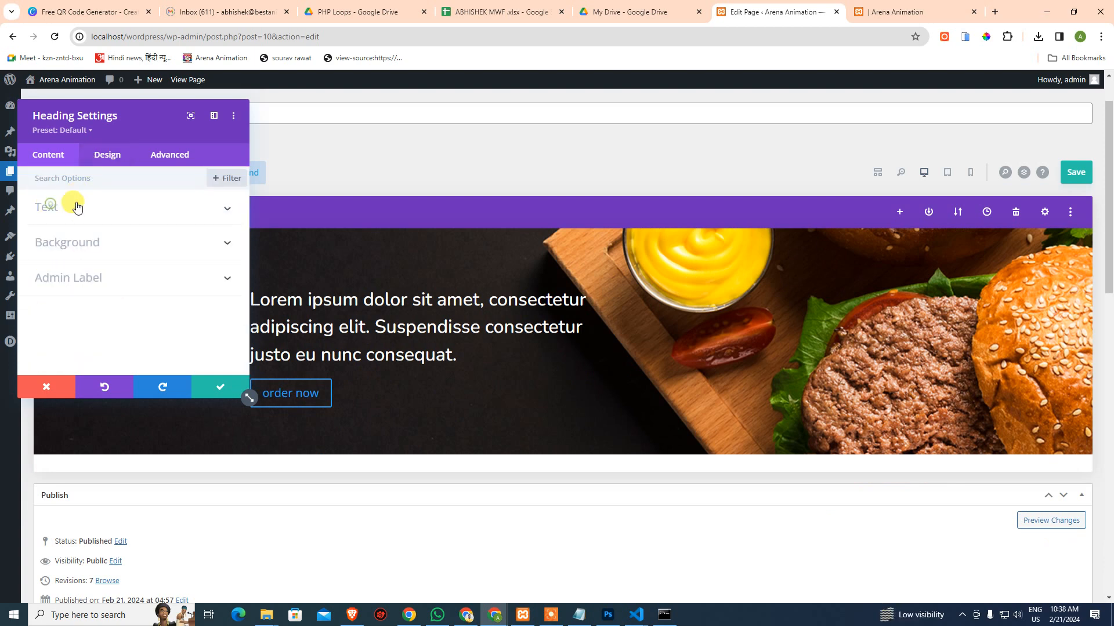
{"action": "left_click", "coordinate": [70, 209]}
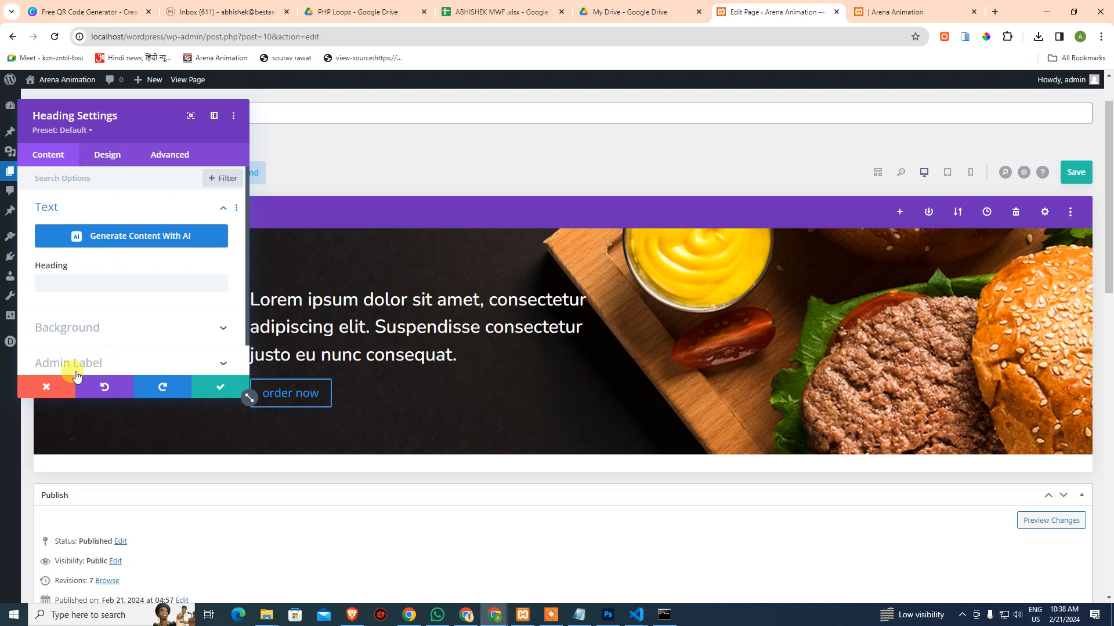
{"action": "left_click", "coordinate": [52, 388]}
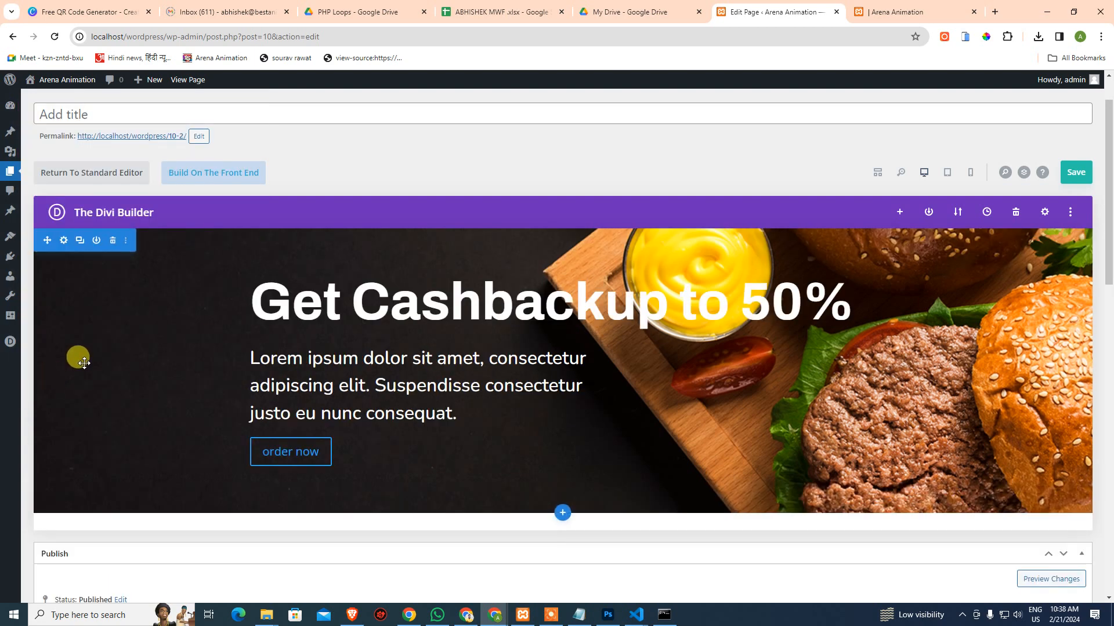
{"action": "left_click", "coordinate": [542, 281]}
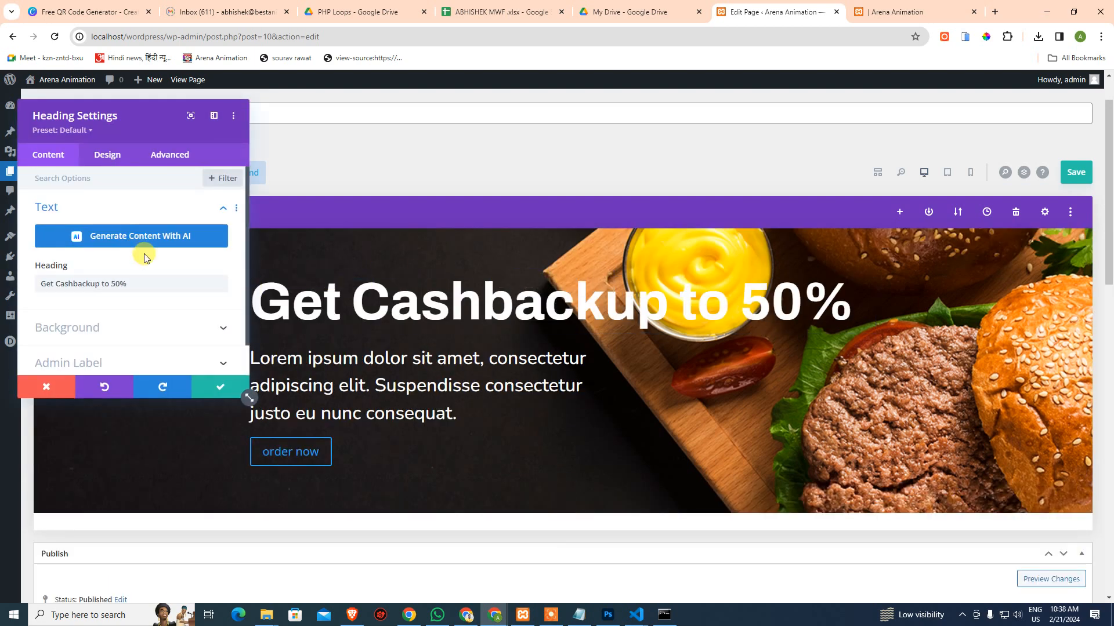
{"action": "left_click", "coordinate": [50, 388]}
{"action": "left_click", "coordinate": [591, 282]}
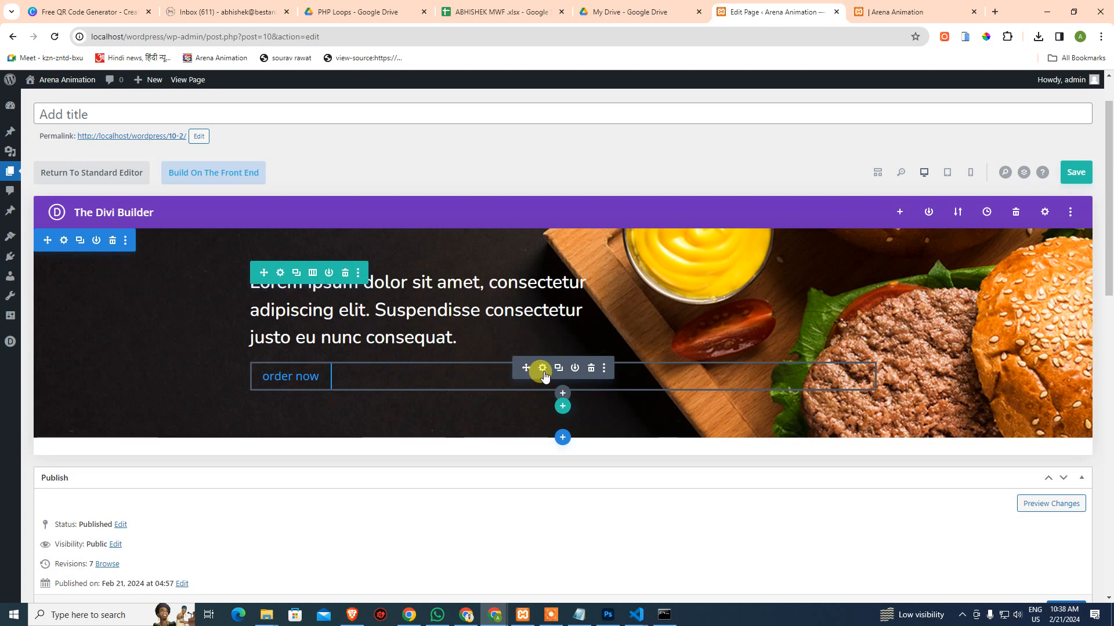
Open the ORDER NOW button's design settings and copy the mockup's orange hex with the Eyedropper
{"action": "left_click", "coordinate": [544, 371]}
{"action": "left_click", "coordinate": [108, 153]}
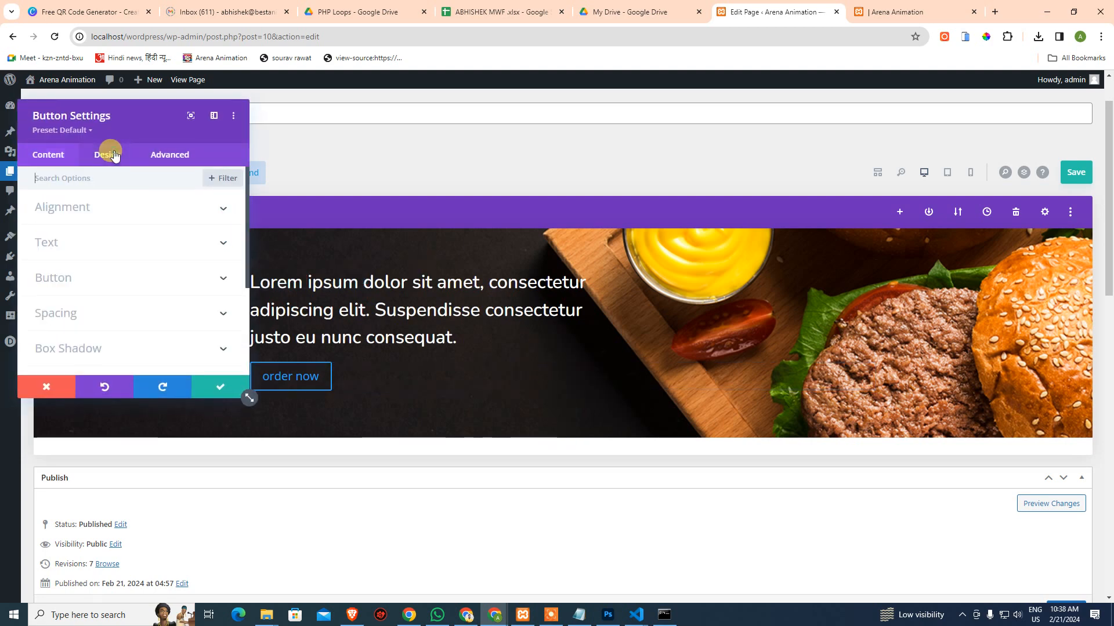
{"action": "left_click", "coordinate": [607, 615]}
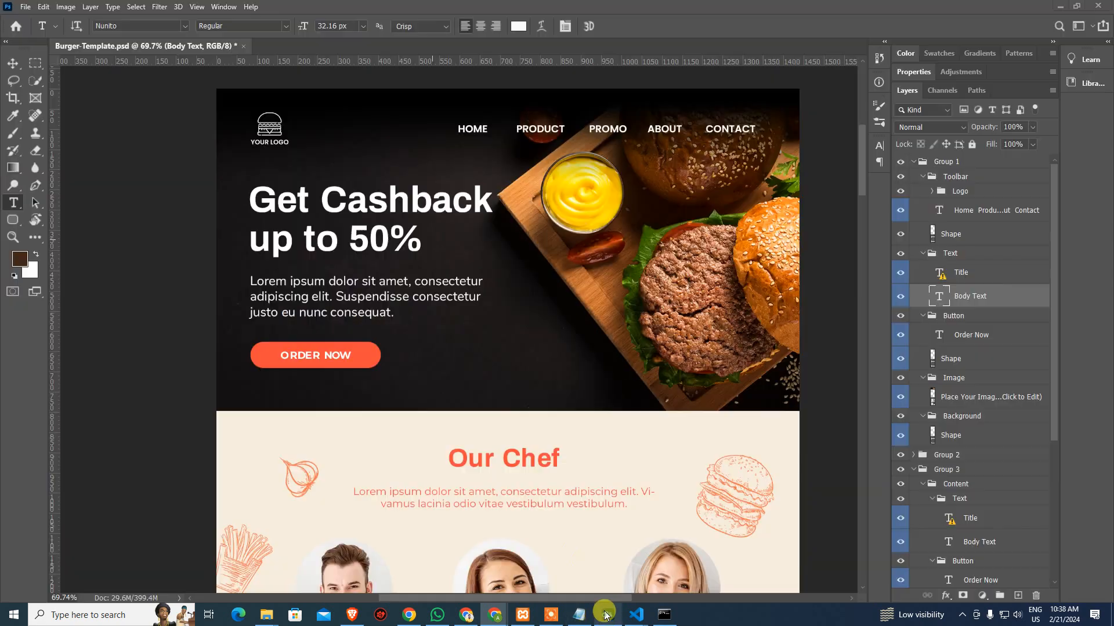
{"action": "key", "text": "i"}
{"action": "left_click", "coordinate": [366, 355]}
{"action": "left_click", "coordinate": [367, 354]}
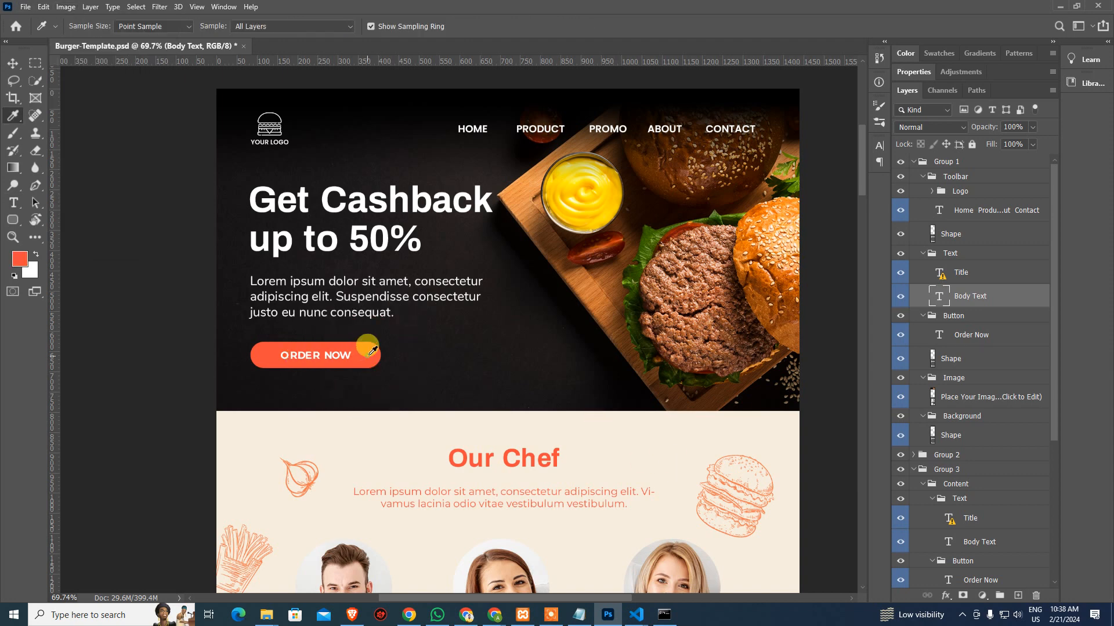
{"action": "left_click", "coordinate": [17, 259]}
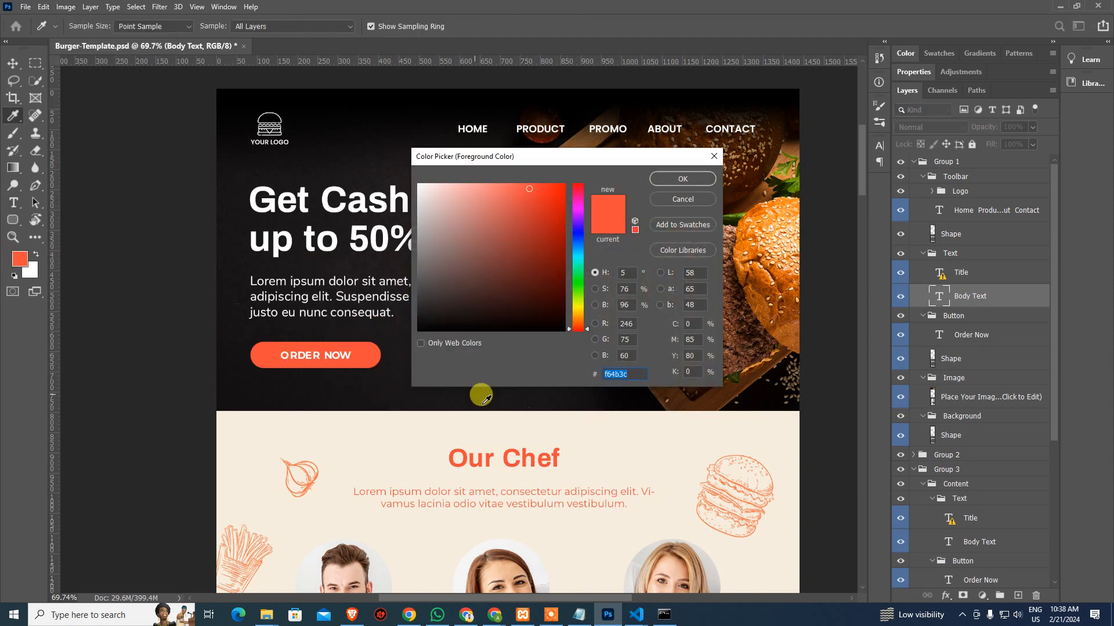
{"action": "key", "text": "Escape"}
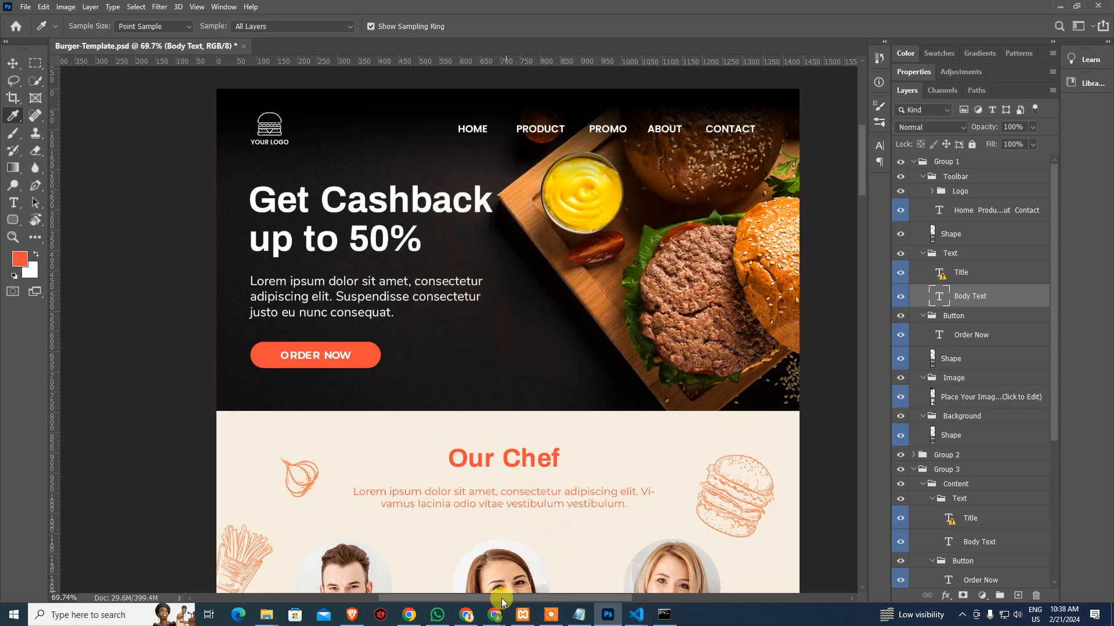
{"action": "left_click", "coordinate": [494, 615]}
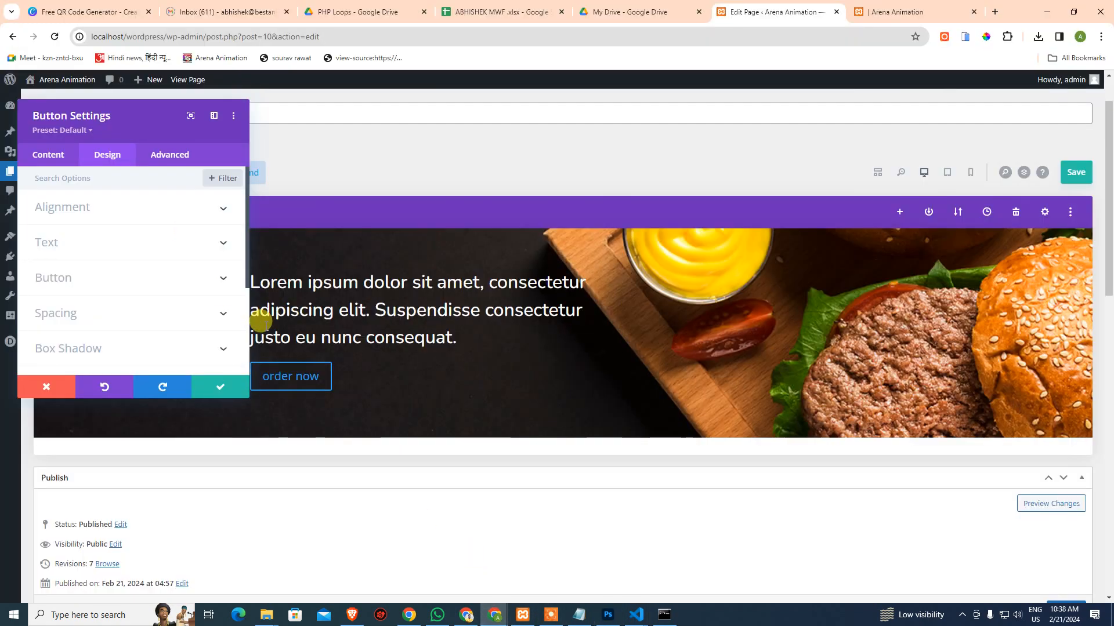
Enable custom styles for the button and make its text white
{"action": "left_click", "coordinate": [70, 276]}
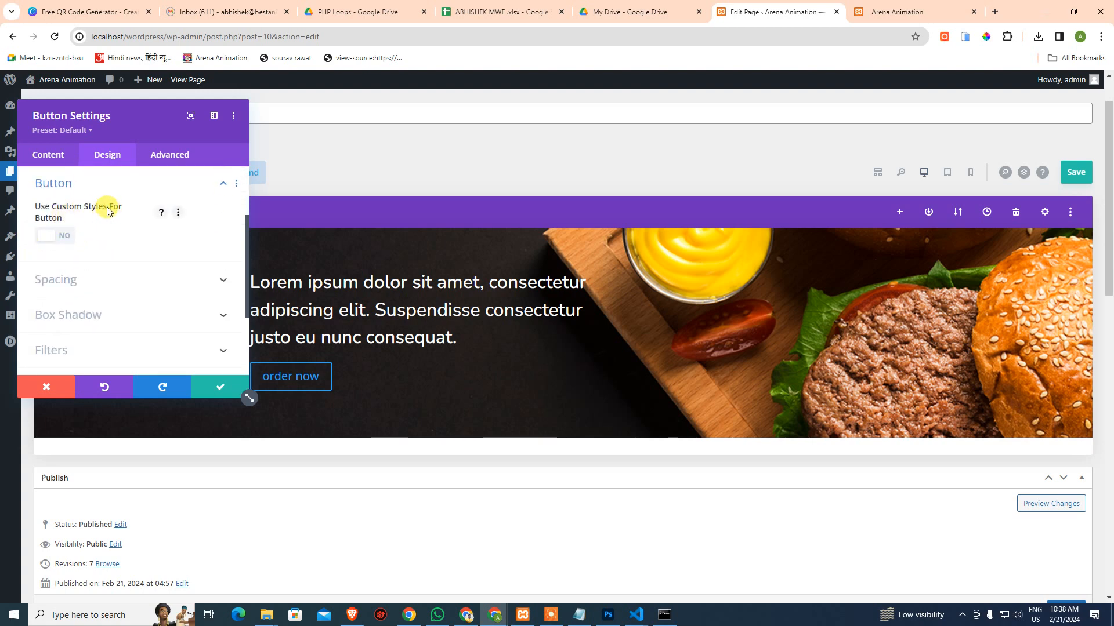
{"action": "left_click", "coordinate": [53, 236]}
{"action": "left_click", "coordinate": [52, 240]}
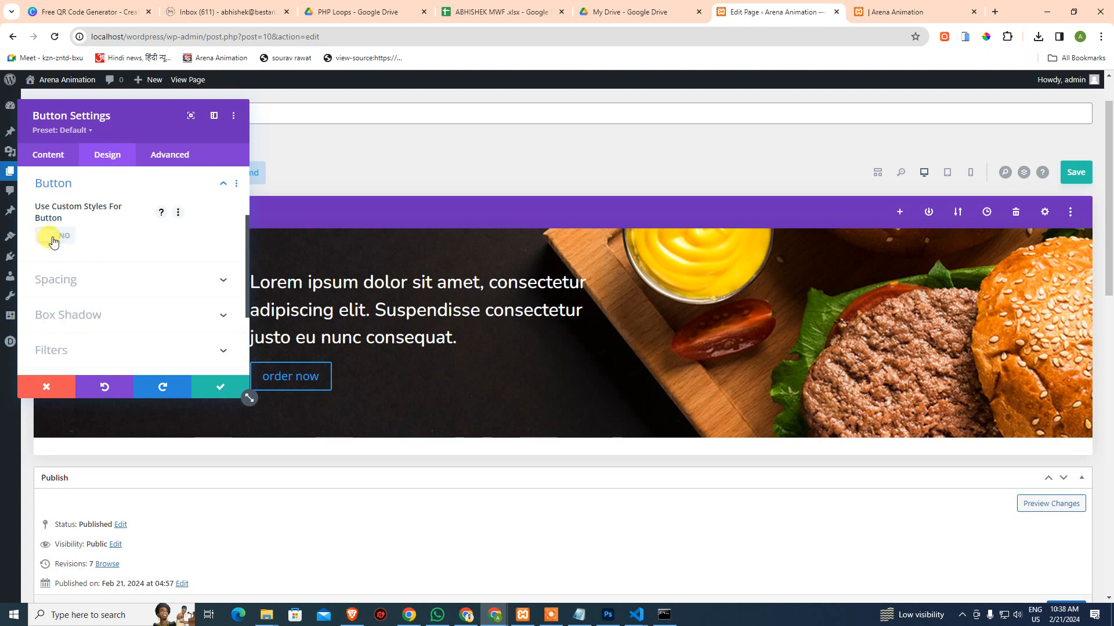
{"action": "left_click", "coordinate": [60, 239]}
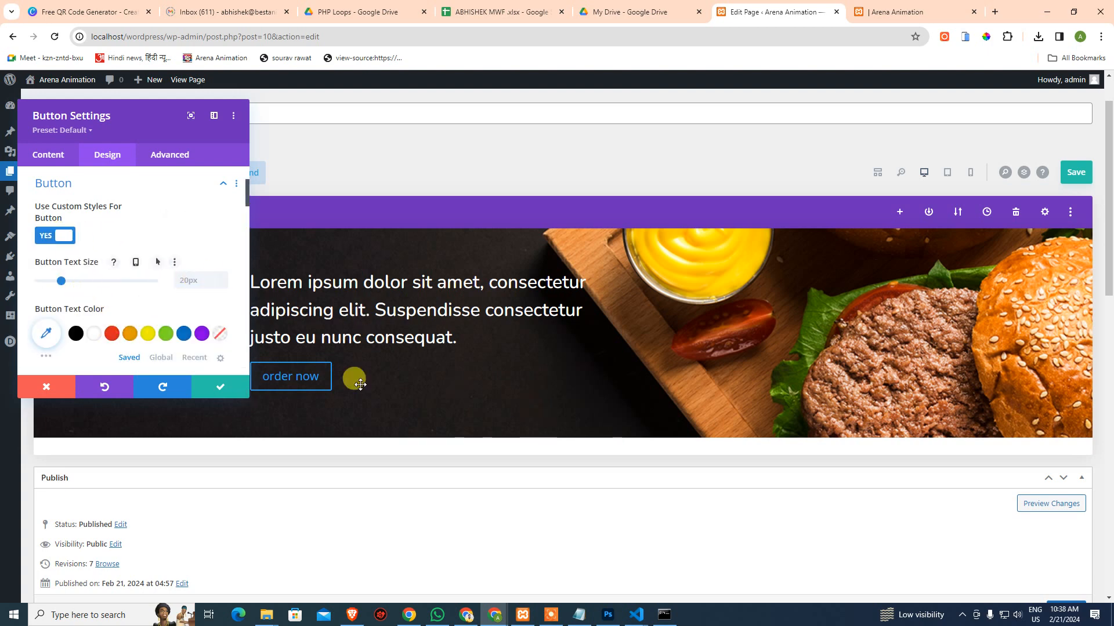
{"action": "left_click", "coordinate": [95, 336]}
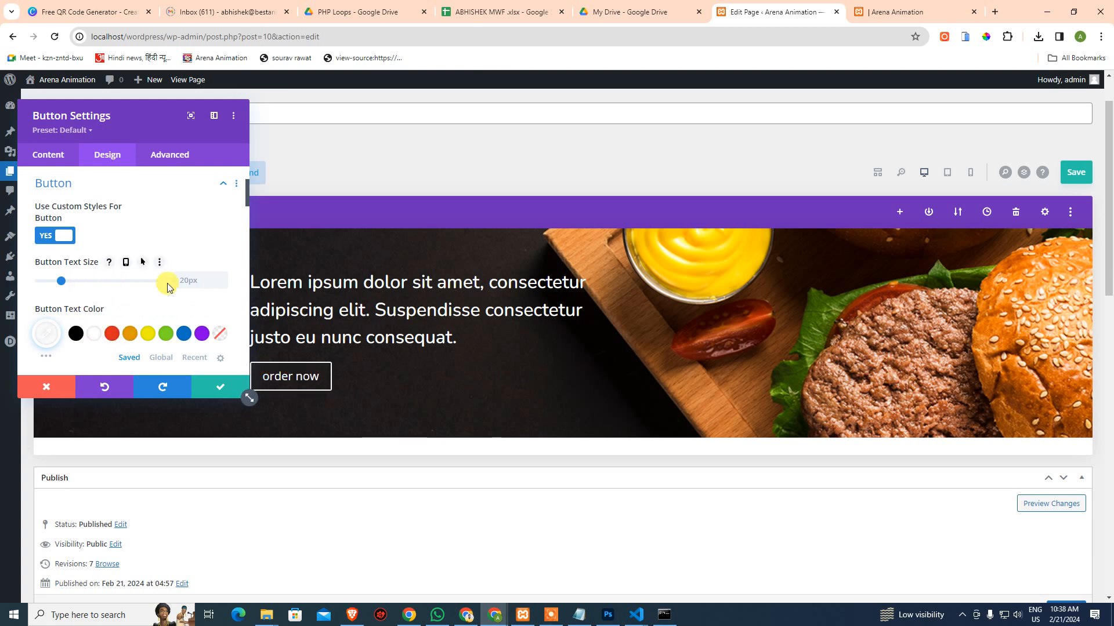
Give the button a background colour using the pasted orange hex code
{"action": "scroll", "coordinate": [185, 284], "scroll_direction": "down", "scroll_amount": 1}
{"action": "scroll", "coordinate": [133, 306], "scroll_direction": "down", "scroll_amount": 1}
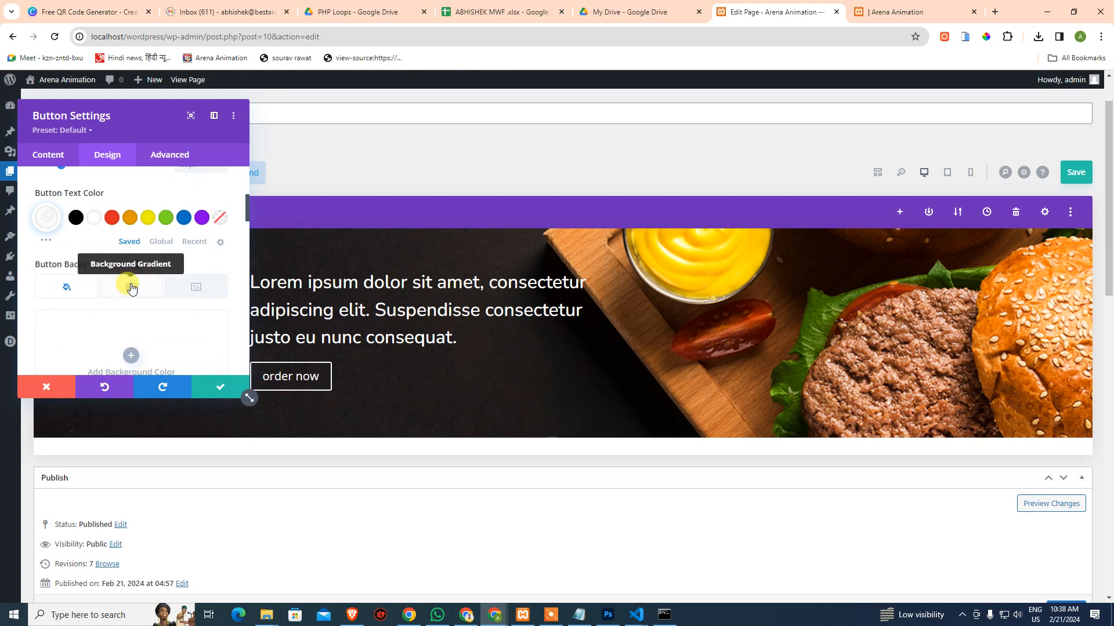
{"action": "left_click", "coordinate": [131, 354]}
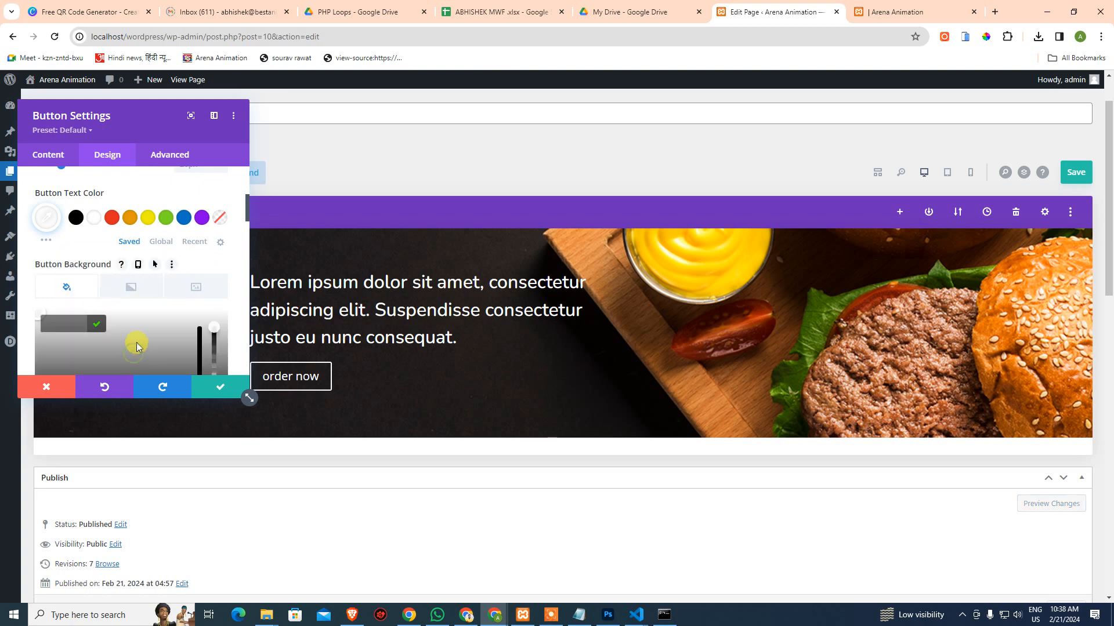
{"action": "left_click", "coordinate": [67, 324]}
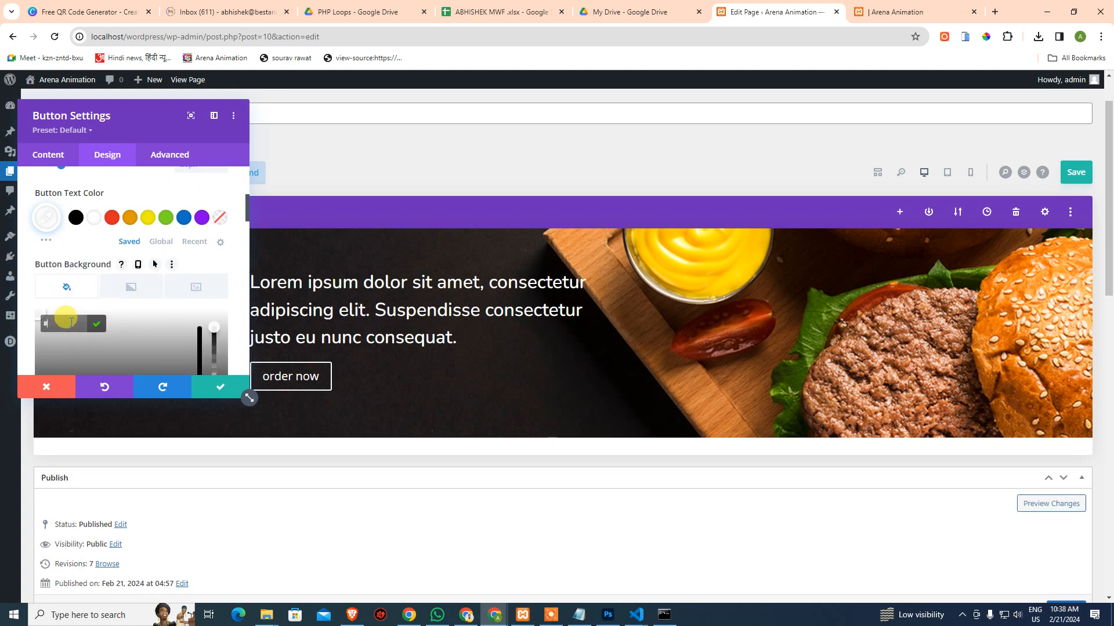
{"action": "type", "text": "#"}
{"action": "type", "text": "ff5b37"}
{"action": "left_click", "coordinate": [94, 325]}
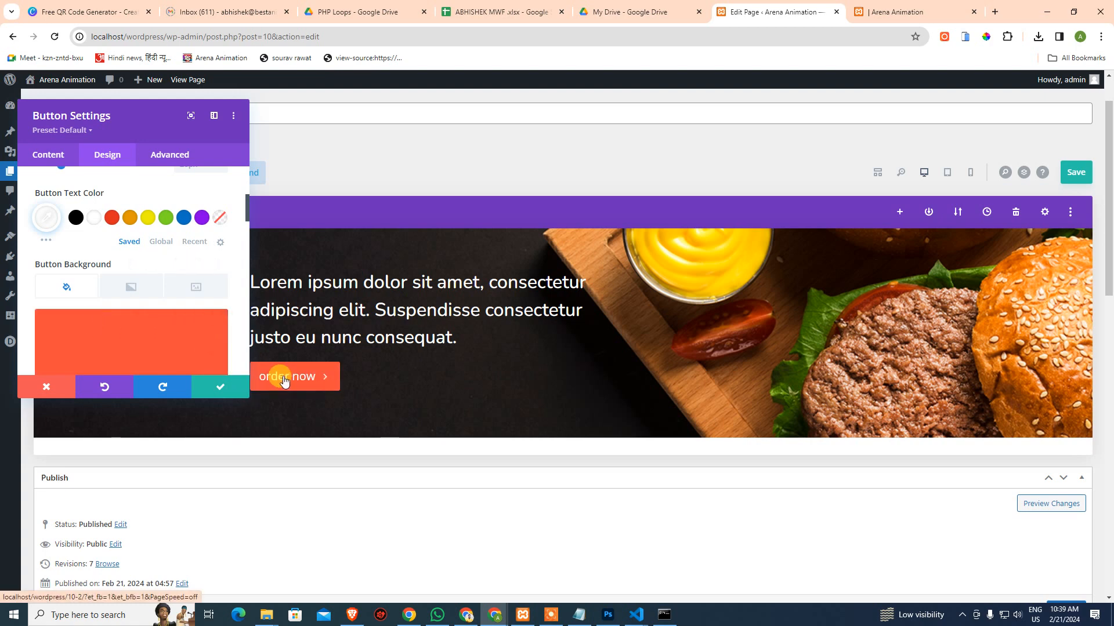
{"action": "scroll", "coordinate": [212, 276], "scroll_direction": "down", "scroll_amount": 3}
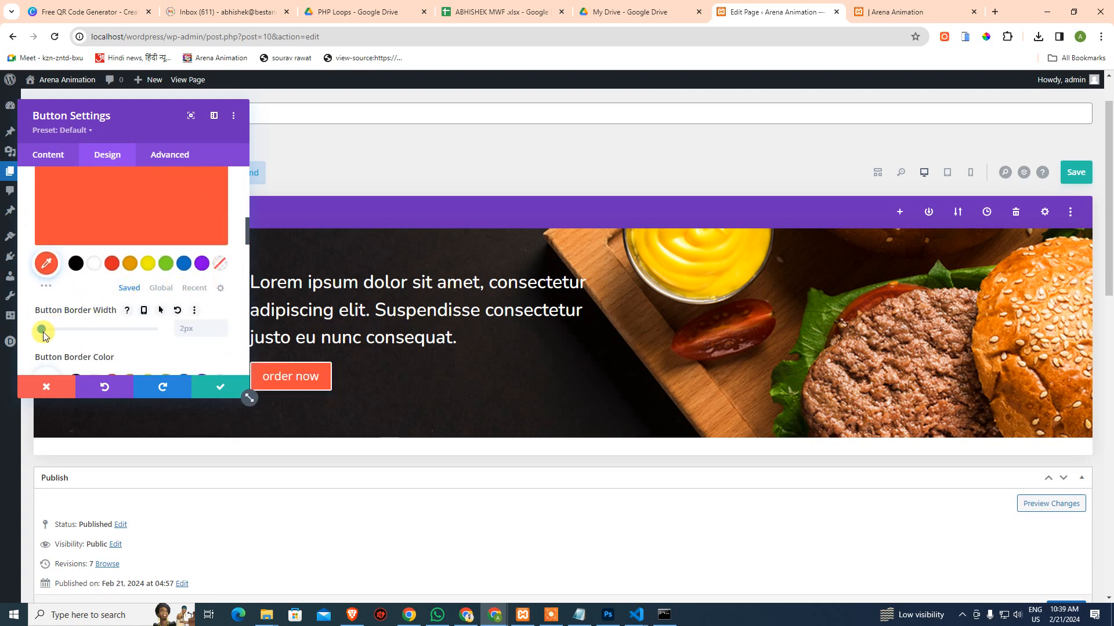
{"action": "scroll", "coordinate": [49, 286], "scroll_direction": "down", "scroll_amount": 2}
Set the button border width to 0px and border radius to 100px
{"action": "left_click_drag", "start_coordinate": [44, 274], "coordinate": [16, 270]}
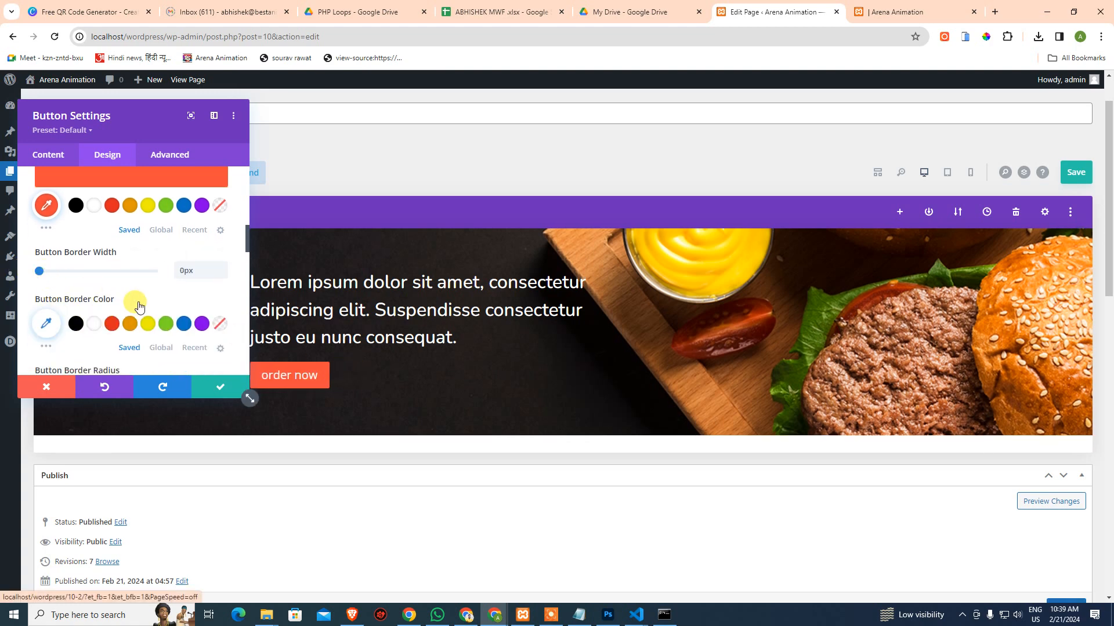
{"action": "scroll", "coordinate": [137, 299], "scroll_direction": "down", "scroll_amount": 4}
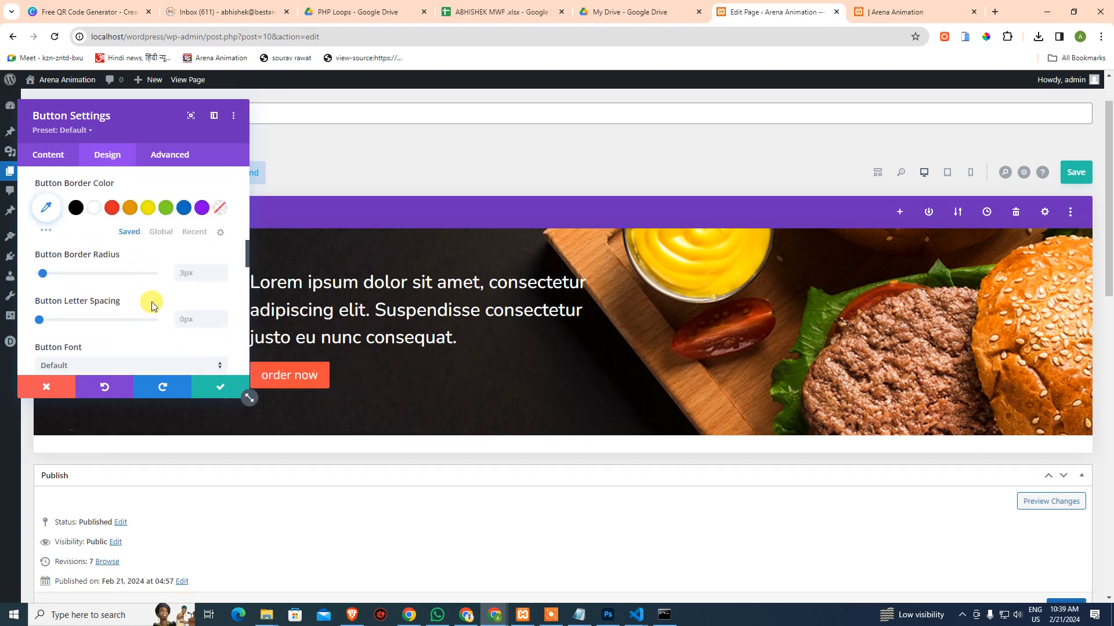
{"action": "left_click", "coordinate": [608, 614]}
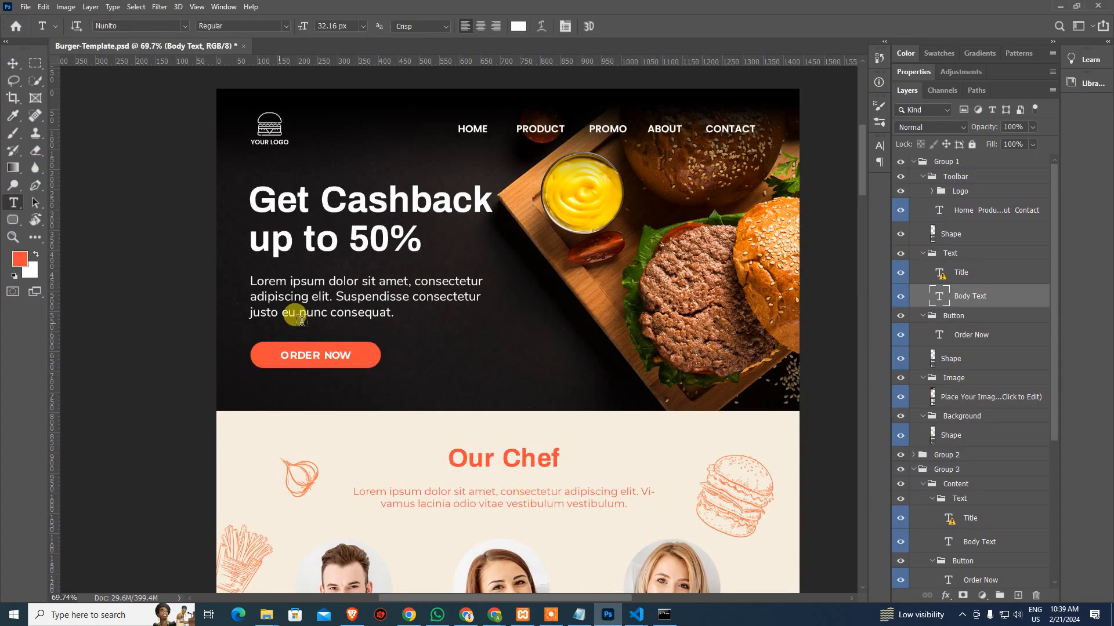
{"action": "key", "text": "alt+Tab"}
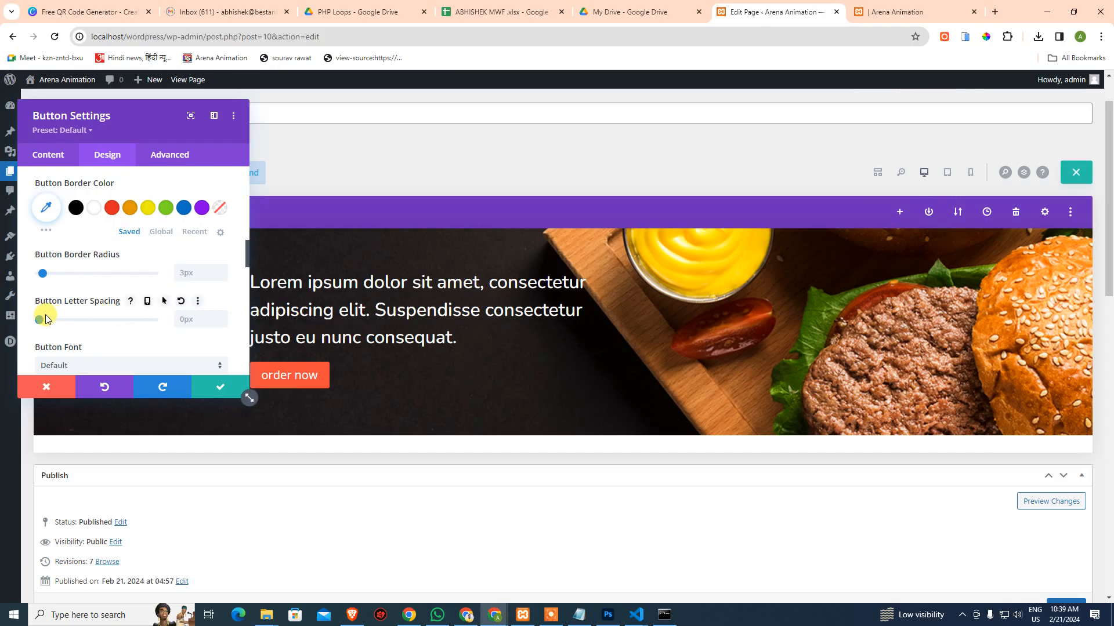
{"action": "scroll", "coordinate": [56, 329], "scroll_direction": "down", "scroll_amount": 1}
{"action": "scroll", "coordinate": [58, 308], "scroll_direction": "up", "scroll_amount": 1}
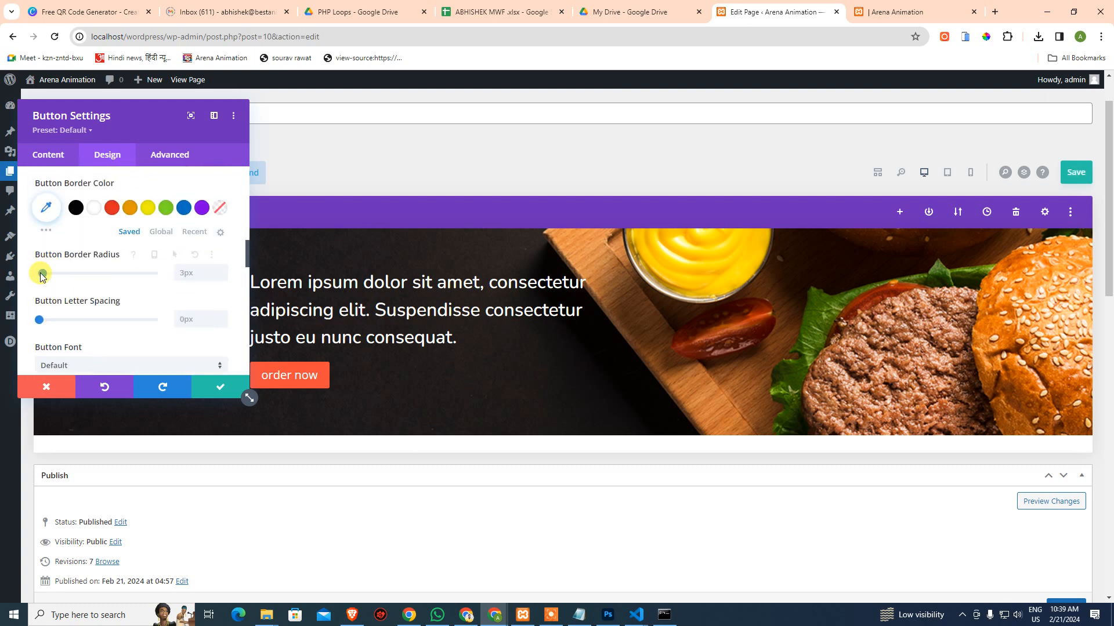
{"action": "left_click_drag", "start_coordinate": [41, 274], "coordinate": [161, 276]}
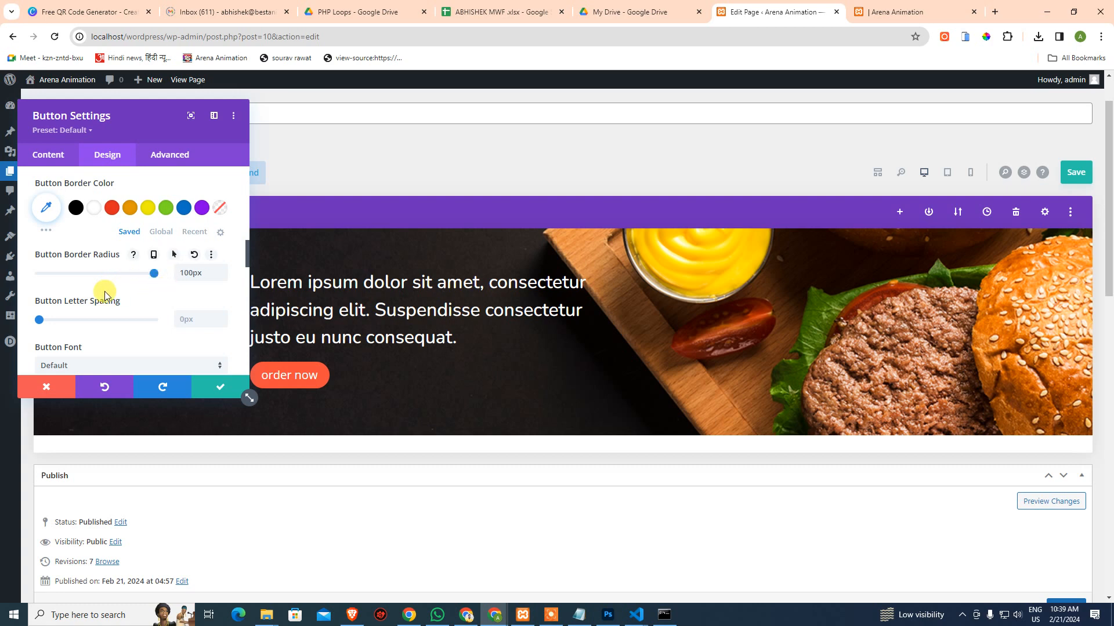
{"action": "scroll", "coordinate": [108, 298], "scroll_direction": "down", "scroll_amount": 1}
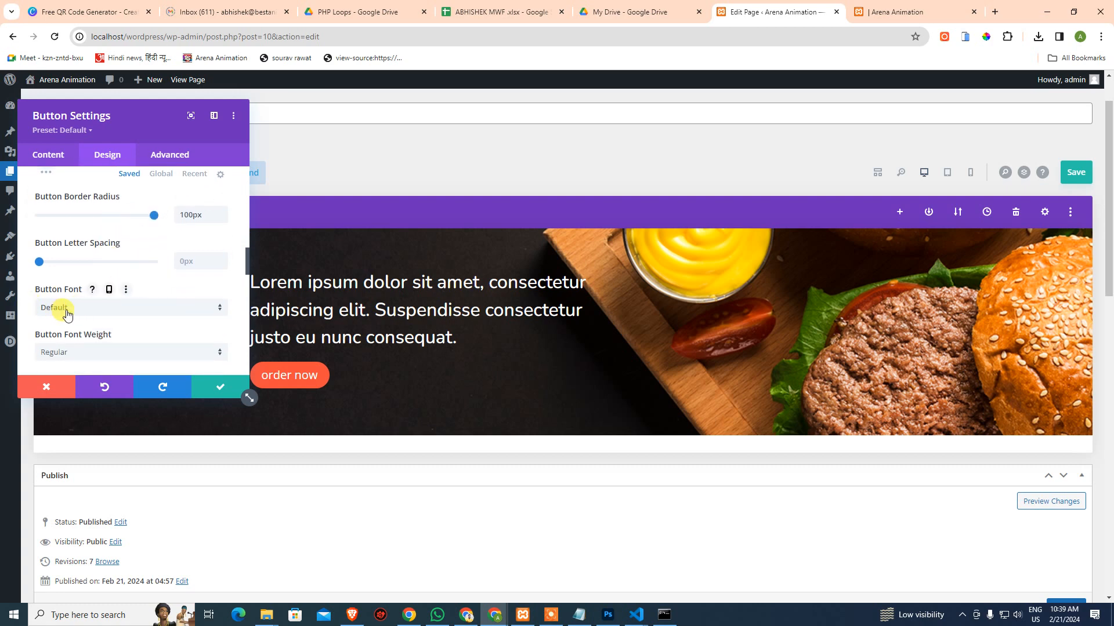
Check which font the ORDER NOW text uses in the Photoshop mockup
{"action": "left_click", "coordinate": [608, 614]}
{"action": "left_click", "coordinate": [316, 355]}
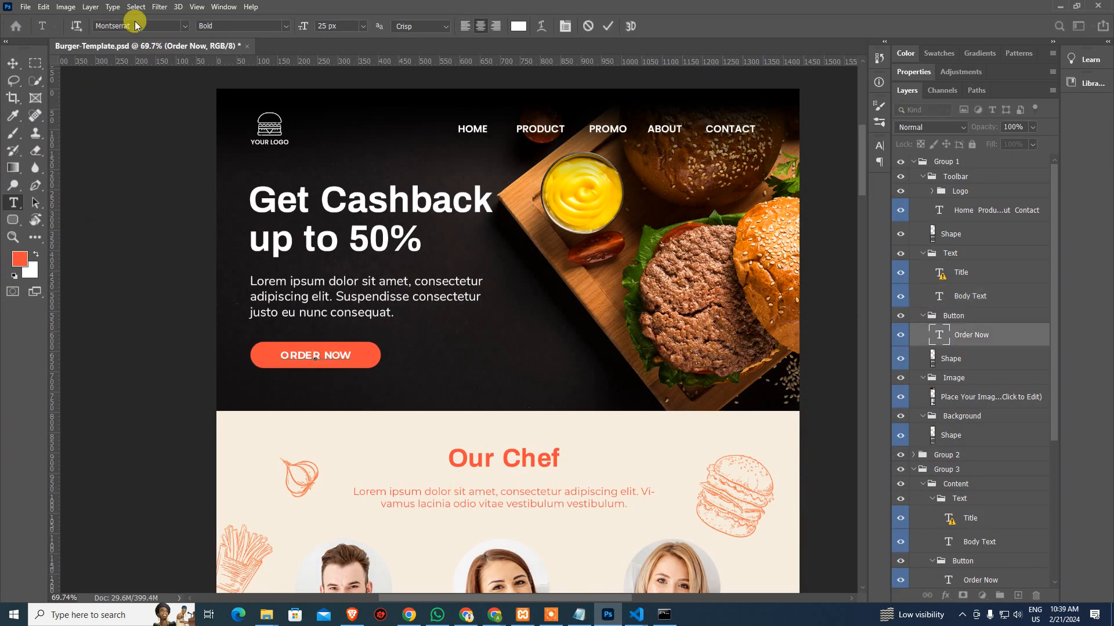
{"action": "left_click", "coordinate": [138, 25]}
{"action": "key", "text": "ctrl+c"}
{"action": "key", "text": "alt+Tab"}
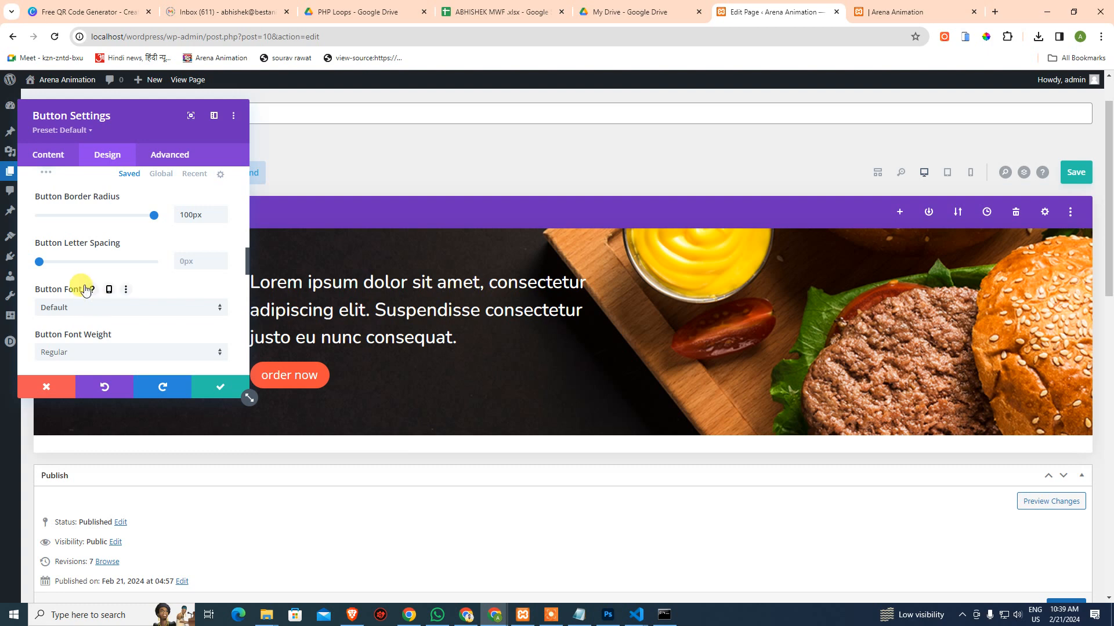
Set the button font to Montserrat
{"action": "left_click", "coordinate": [86, 307]}
{"action": "left_click", "coordinate": [87, 119]}
{"action": "key", "text": "ctrl+v"}
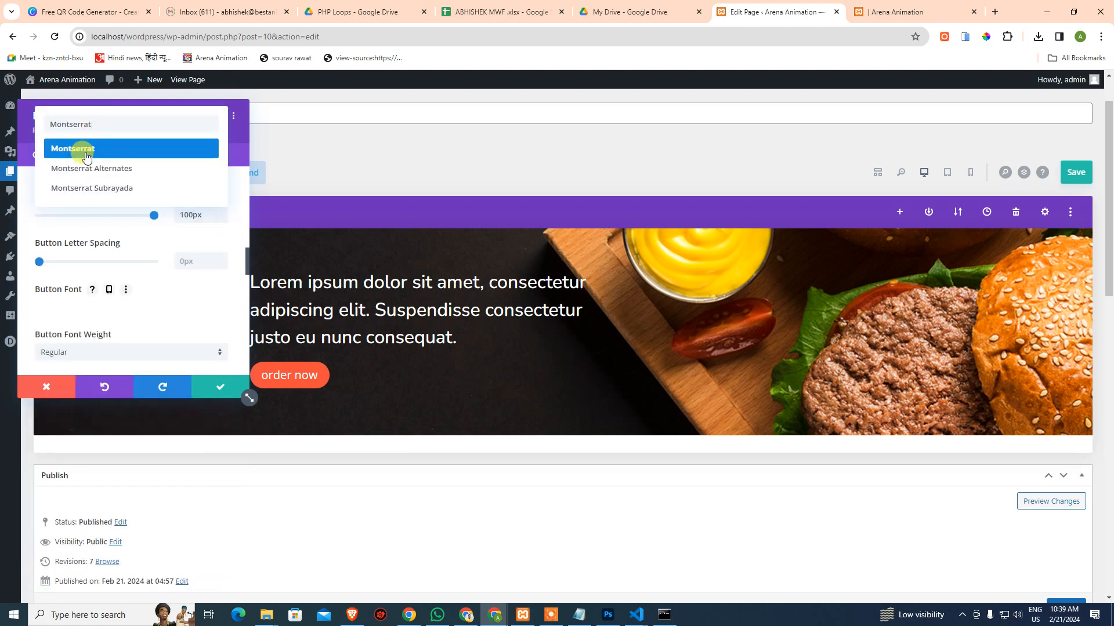
{"action": "left_click", "coordinate": [86, 149]}
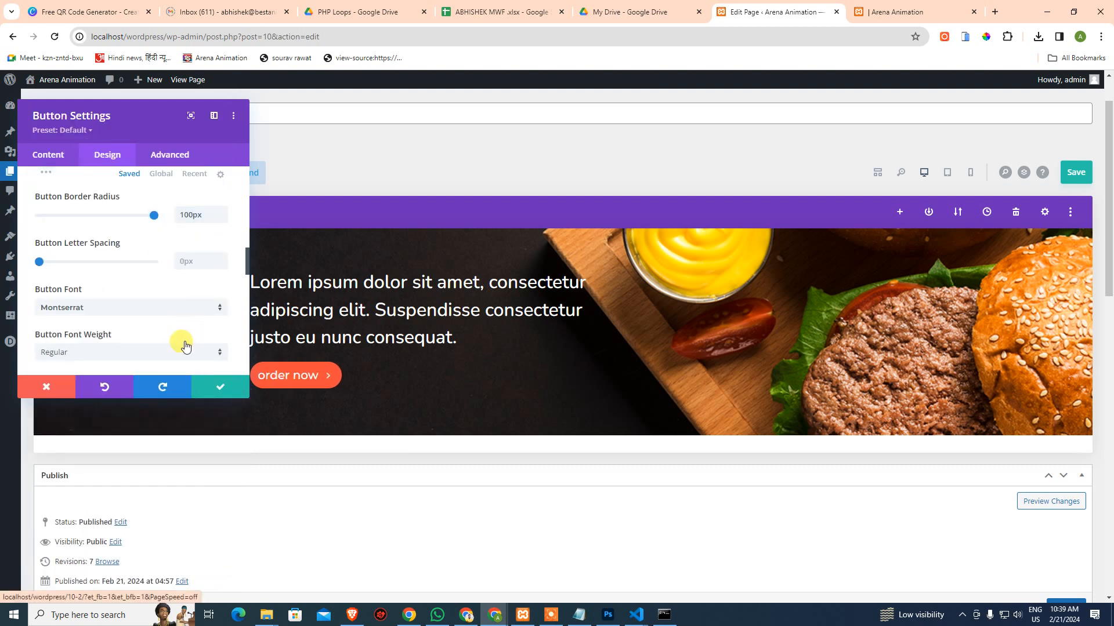
{"action": "scroll", "coordinate": [185, 346], "scroll_direction": "down", "scroll_amount": 2}
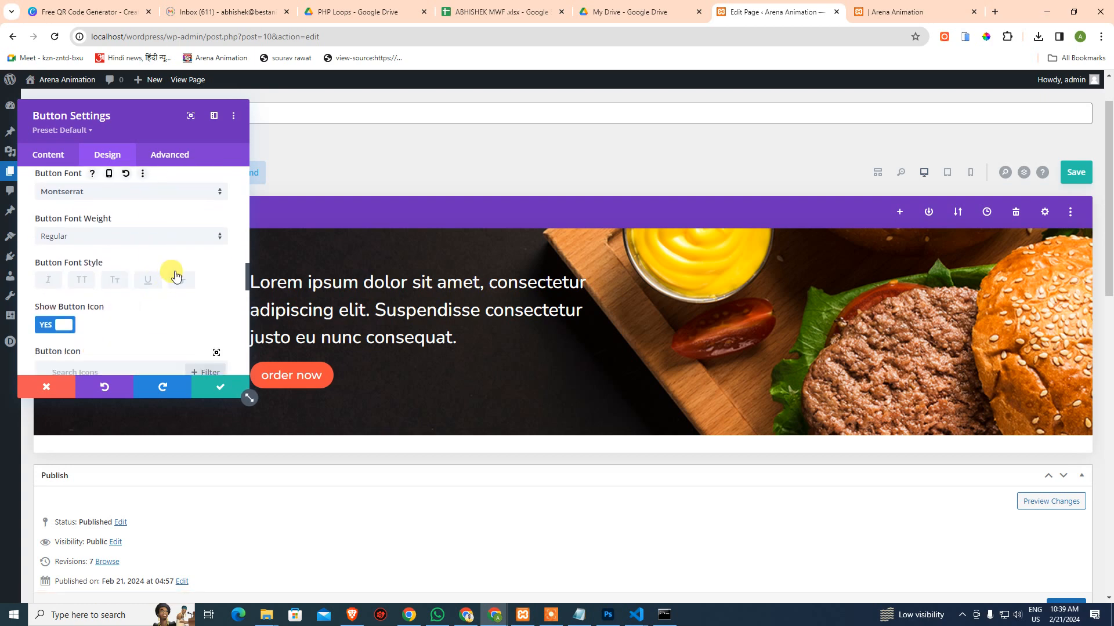
After checking the mockup's weight, make the button text Bold
{"action": "left_click", "coordinate": [608, 615]}
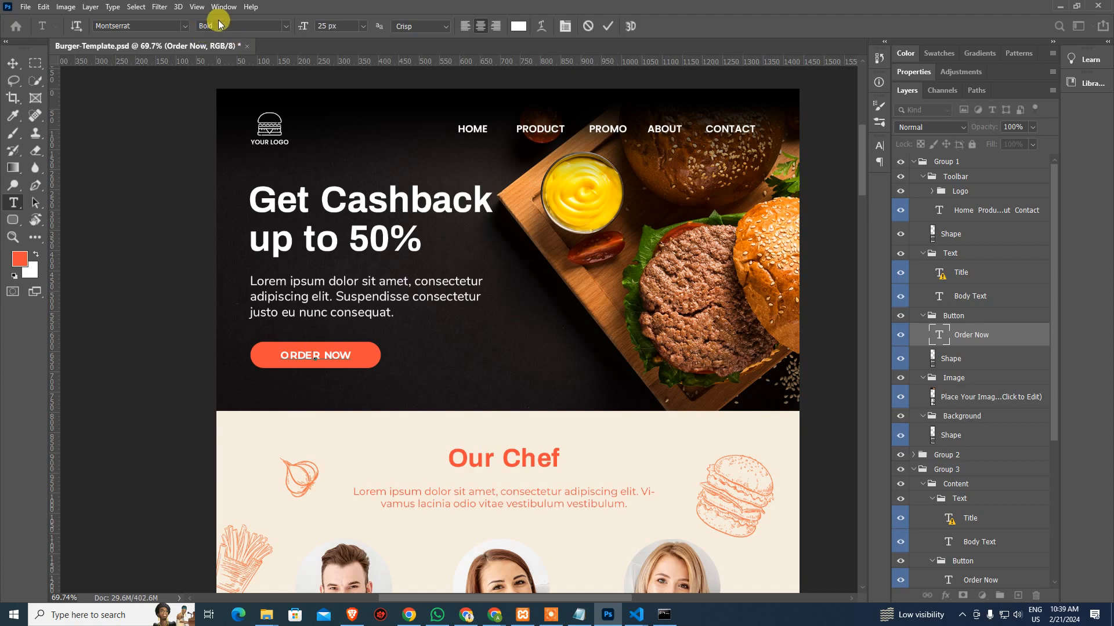
{"action": "key", "text": "alt+Tab"}
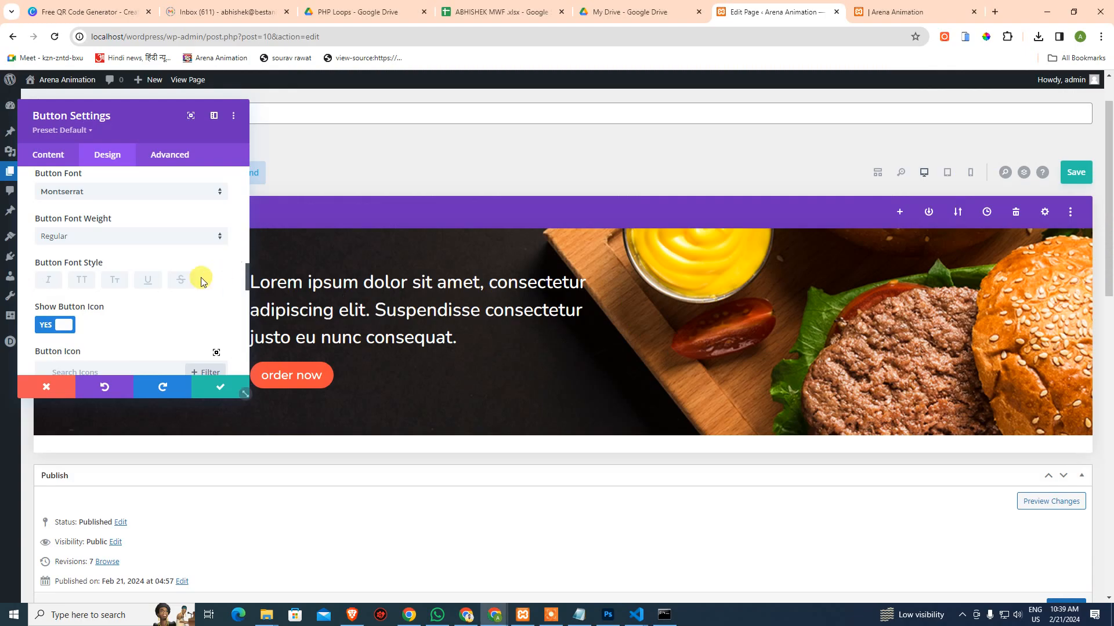
{"action": "scroll", "coordinate": [111, 323], "scroll_direction": "down", "scroll_amount": 1}
{"action": "scroll", "coordinate": [103, 287], "scroll_direction": "up", "scroll_amount": 1}
{"action": "left_click", "coordinate": [99, 236]}
{"action": "left_click", "coordinate": [89, 361]}
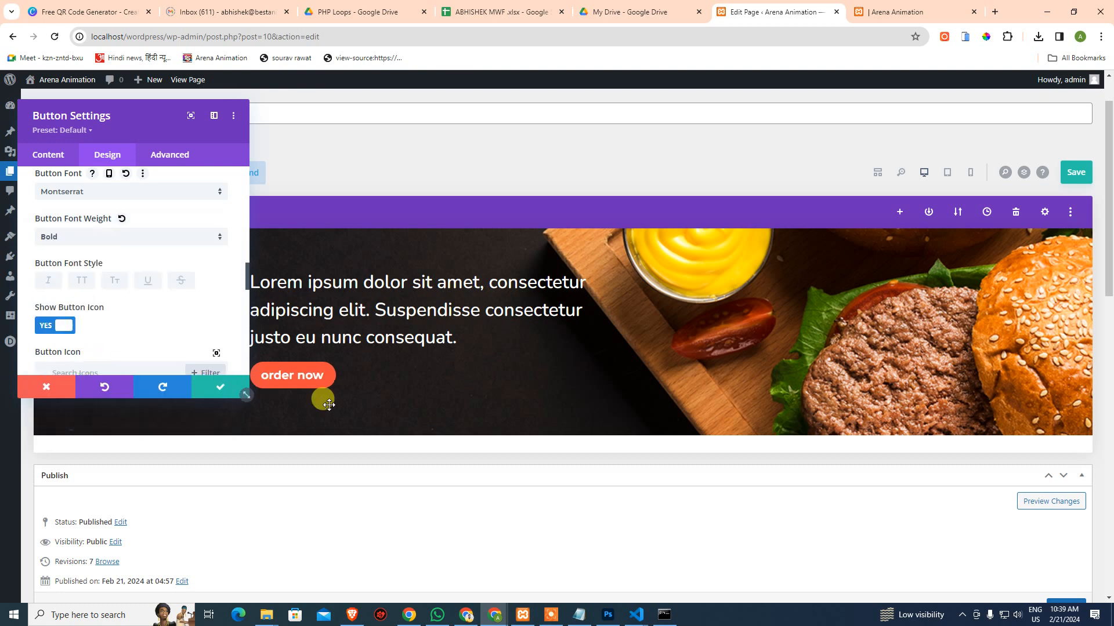
Switch Show Button Icon off so no arrow appears on the button
{"action": "scroll", "coordinate": [152, 308], "scroll_direction": "down", "scroll_amount": 1}
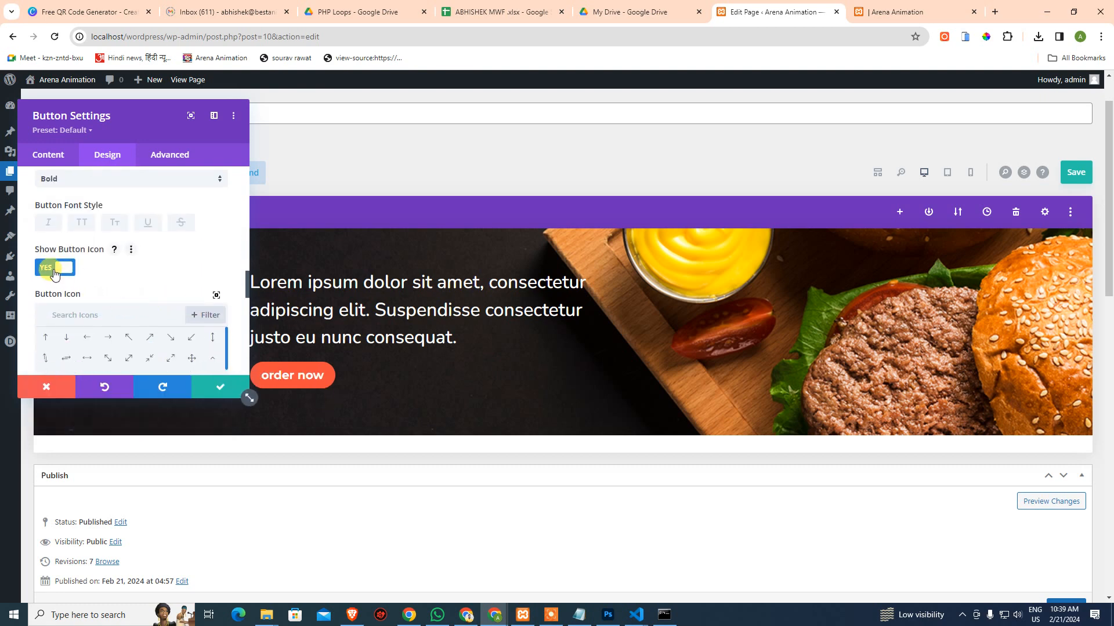
{"action": "left_click", "coordinate": [54, 273]}
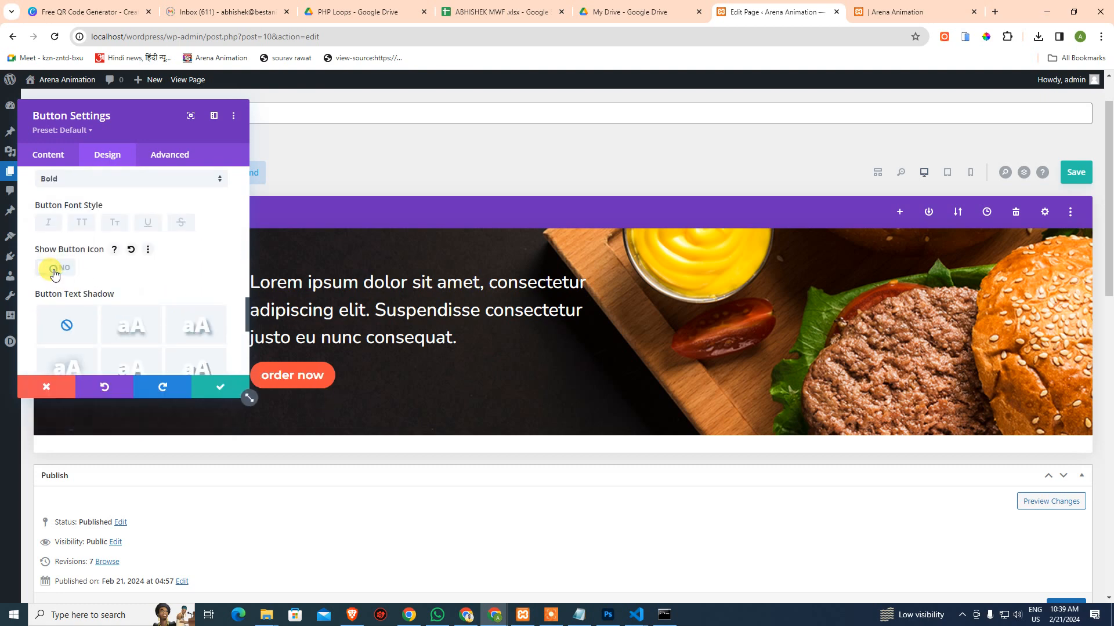
{"action": "left_click", "coordinate": [54, 274]}
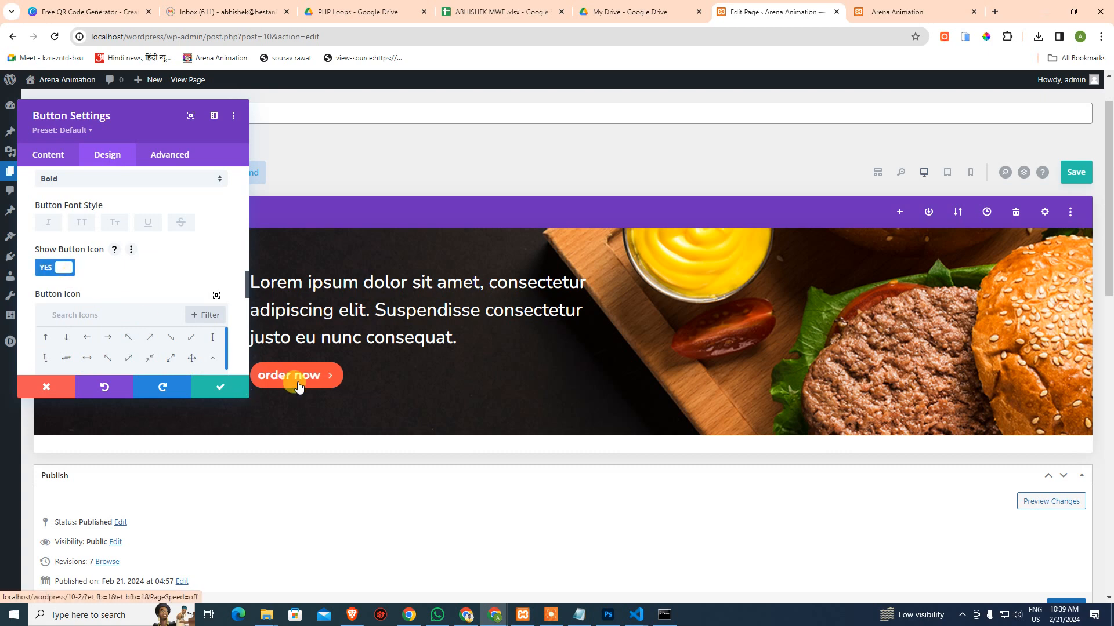
{"action": "left_click", "coordinate": [50, 271]}
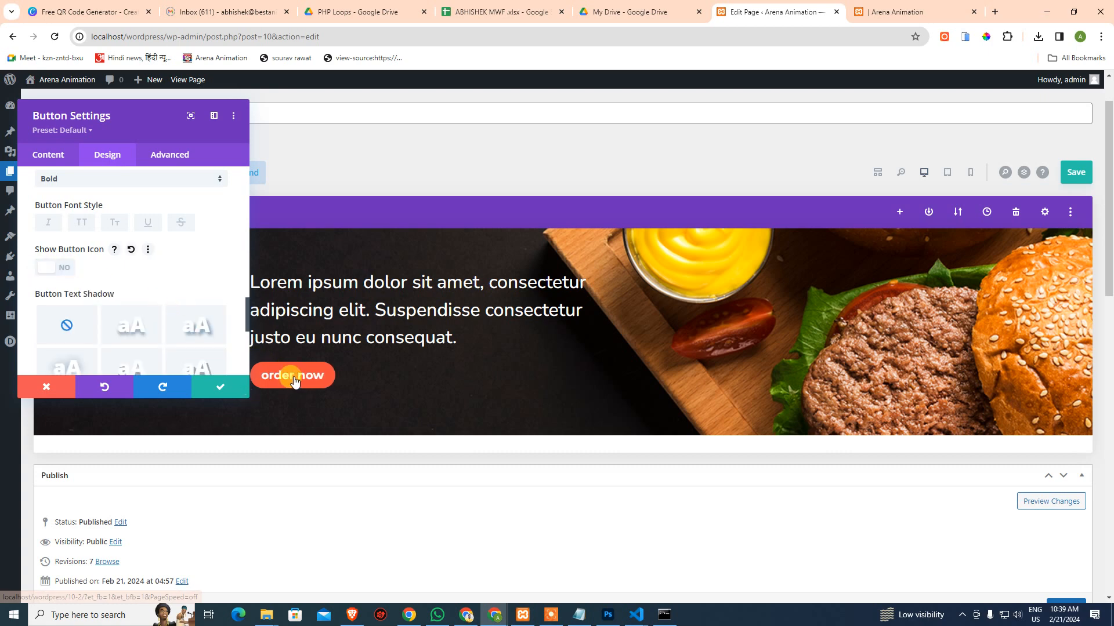
{"action": "scroll", "coordinate": [119, 256], "scroll_direction": "down", "scroll_amount": 2}
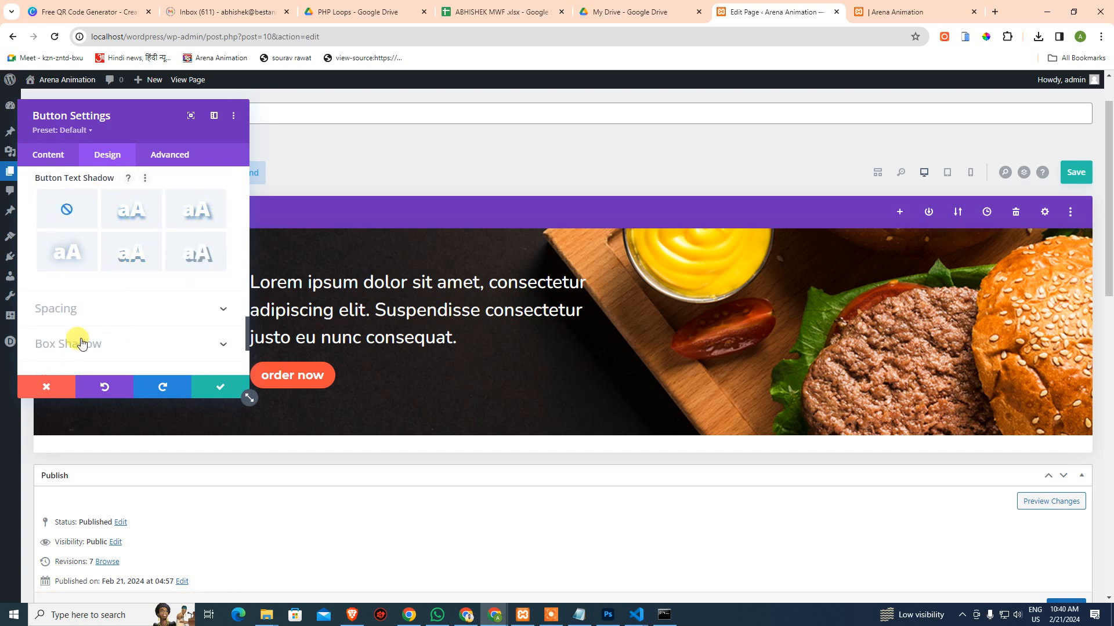
In the button's Spacing settings, link top/bottom and left/right padding values
{"action": "left_click", "coordinate": [104, 319]}
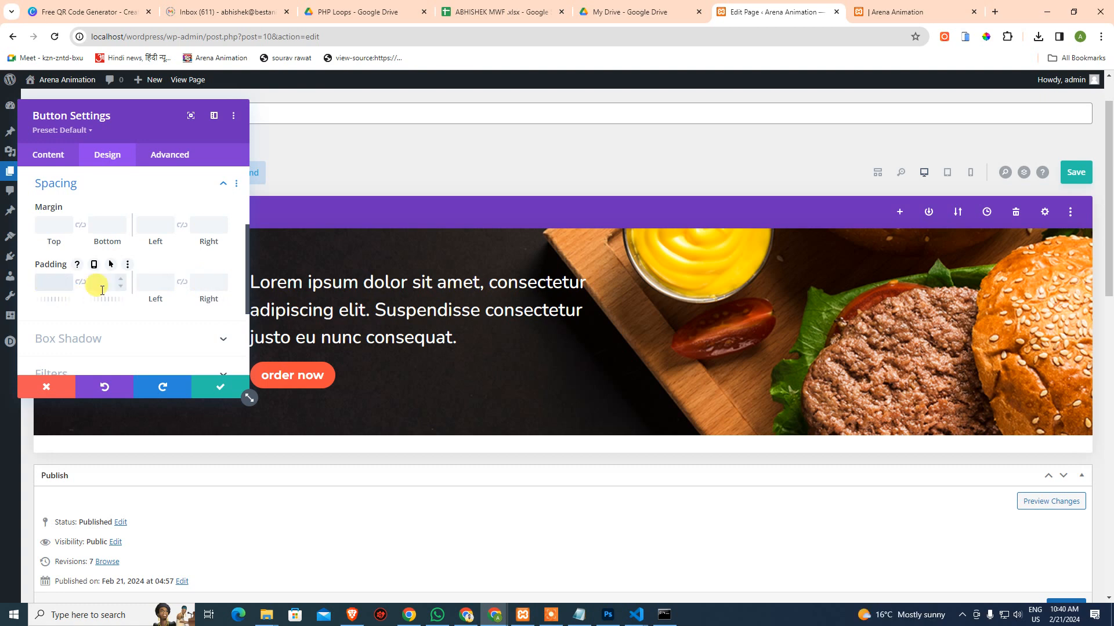
{"action": "type", "text": "4"}
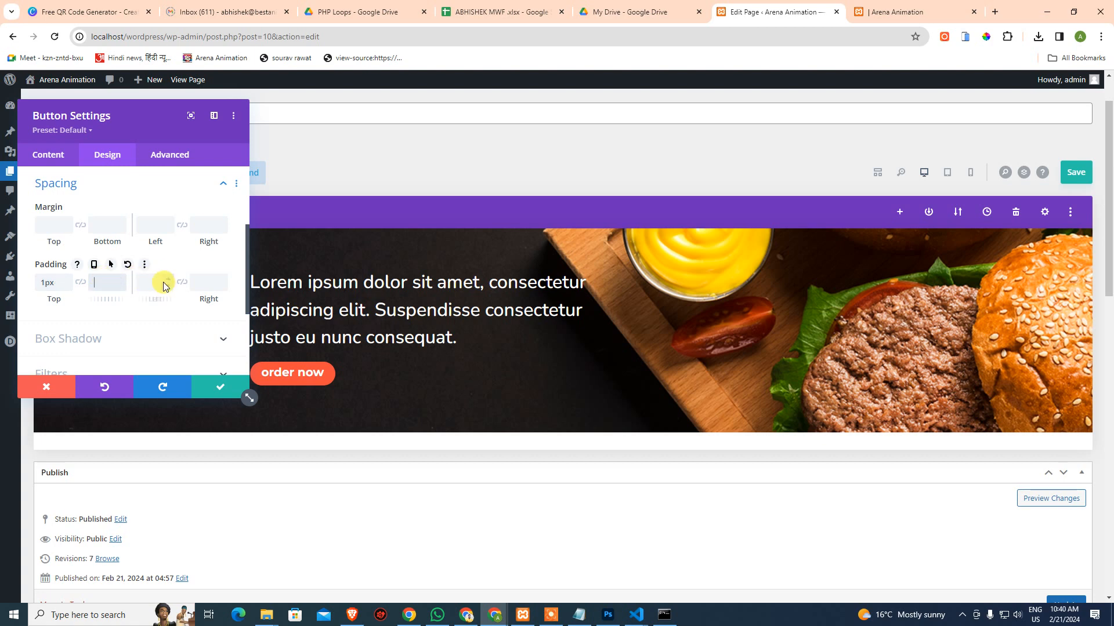
{"action": "left_click", "coordinate": [81, 284]}
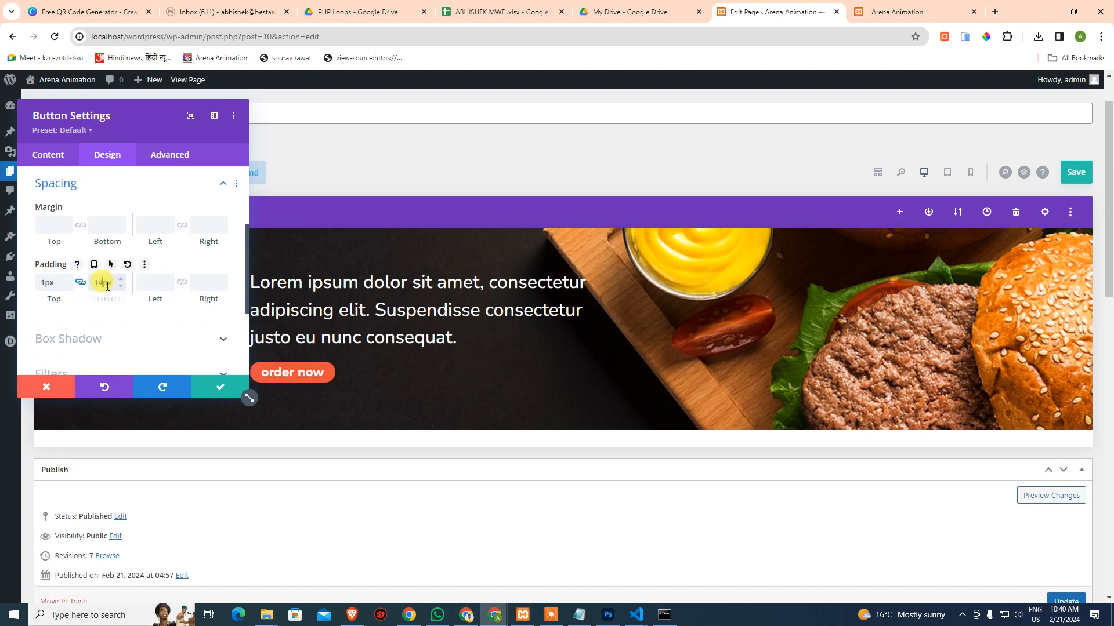
{"action": "key", "text": "Tab"}
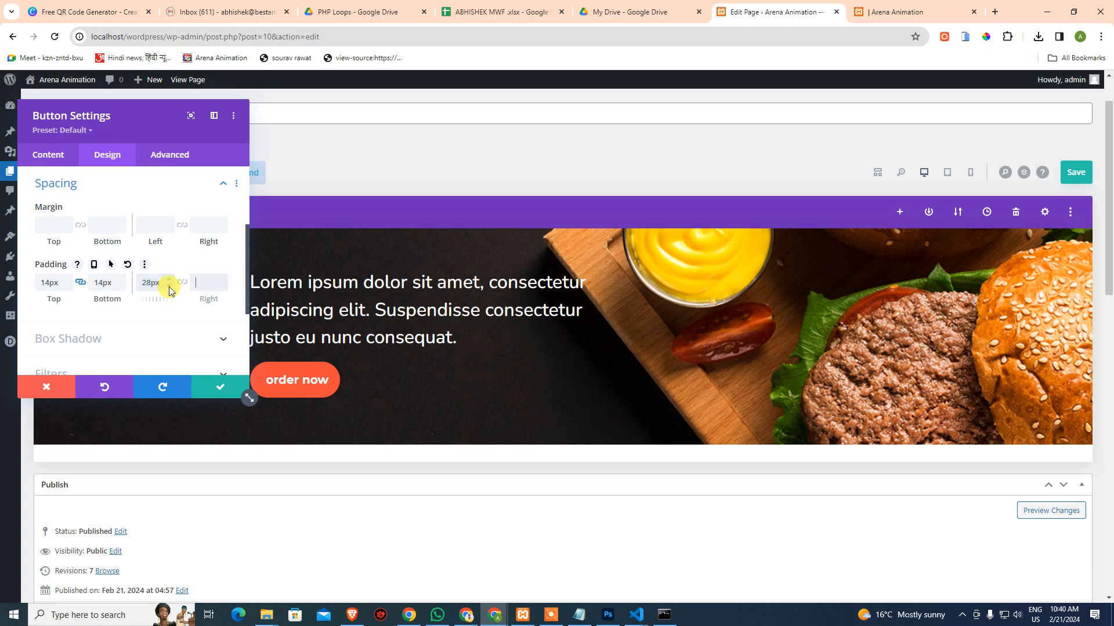
{"action": "left_click", "coordinate": [181, 283]}
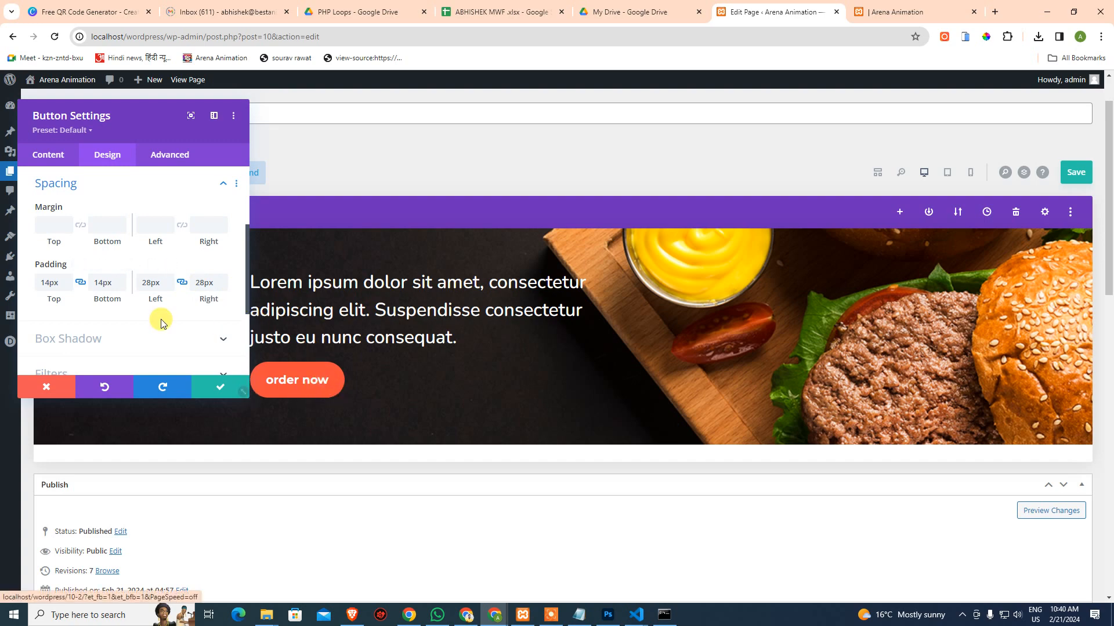
Measure the mockup's side gap and set the left/right padding to 75px
{"action": "left_click", "coordinate": [616, 620]}
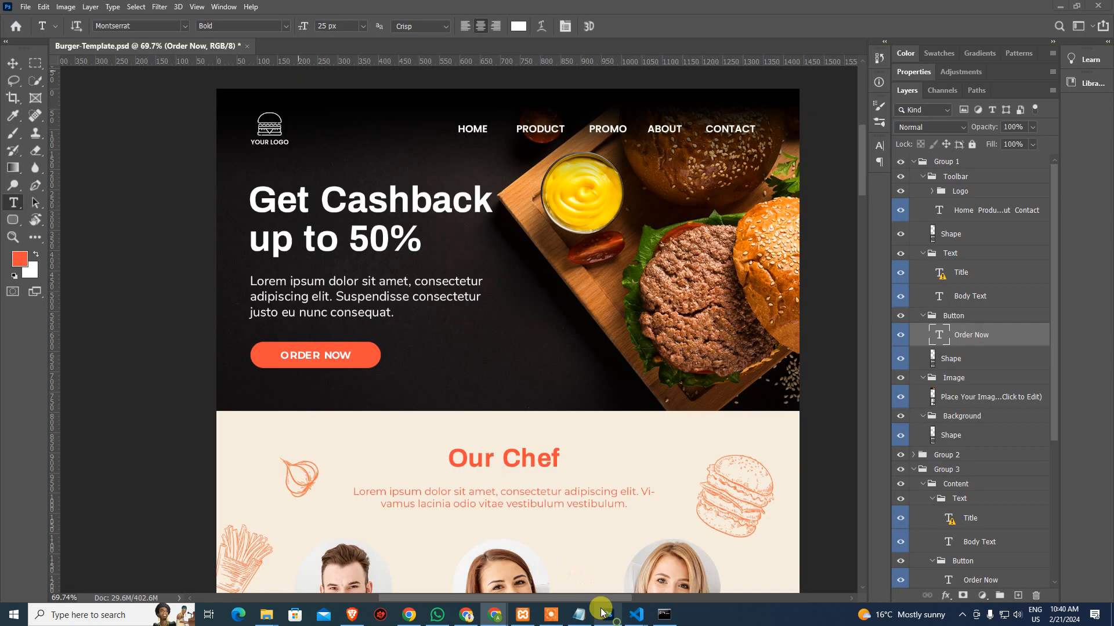
{"action": "left_click_drag", "start_coordinate": [271, 360], "coordinate": [460, 369]}
{"action": "key", "text": "m"}
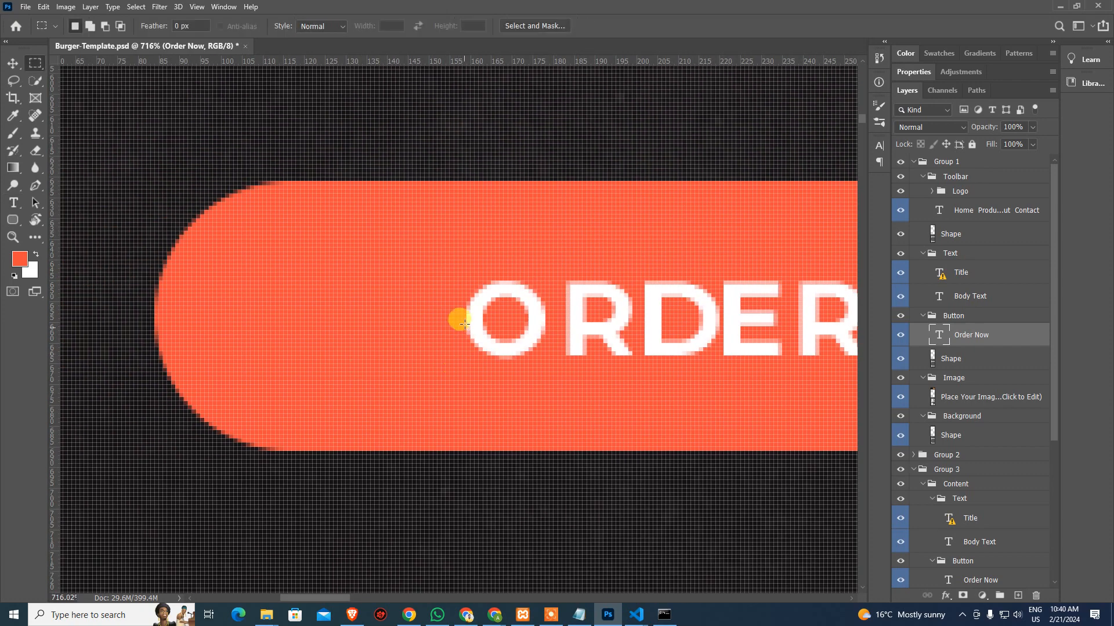
{"action": "left_click_drag", "start_coordinate": [464, 315], "coordinate": [157, 338]}
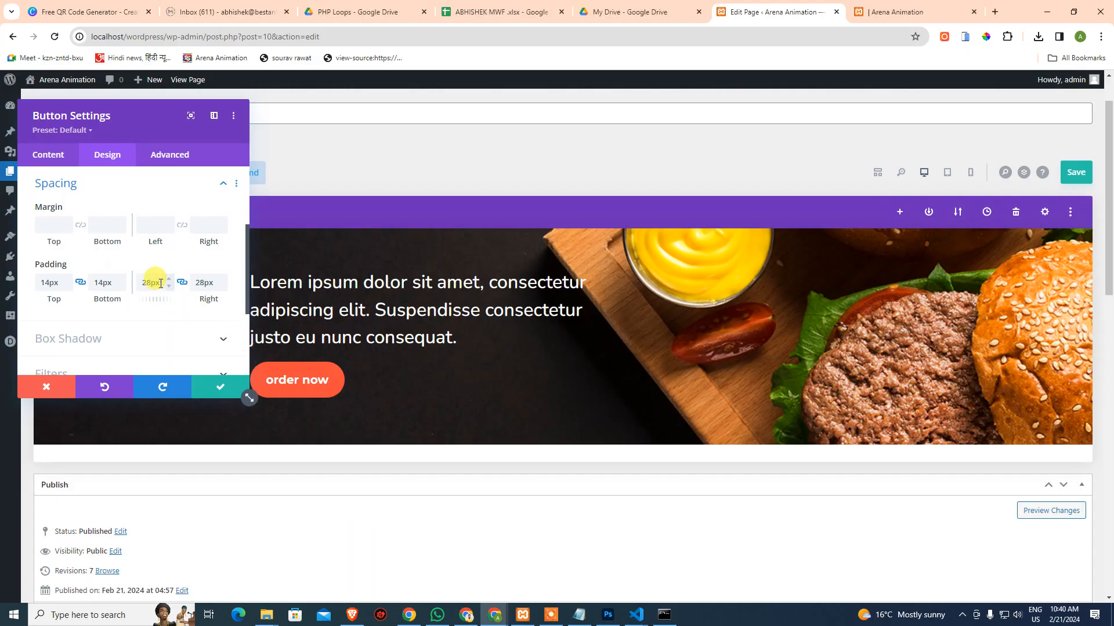
{"action": "double_click", "coordinate": [161, 283]}
{"action": "type", "text": "75"}
{"action": "scroll", "coordinate": [99, 281], "scroll_direction": "up", "scroll_amount": 1}
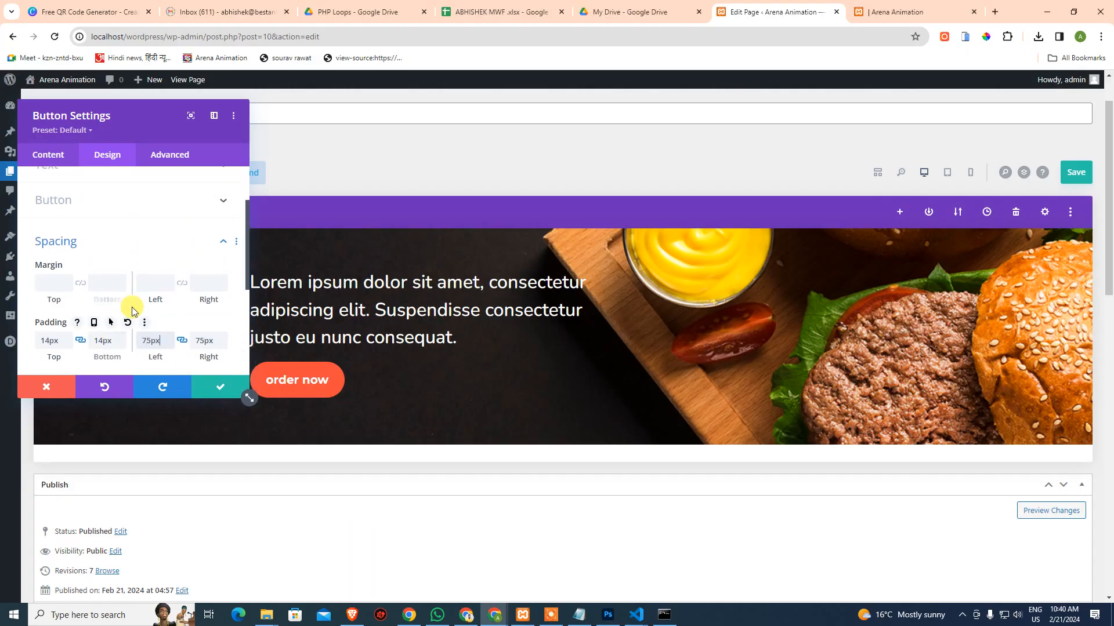
{"action": "type", "text": "px"}
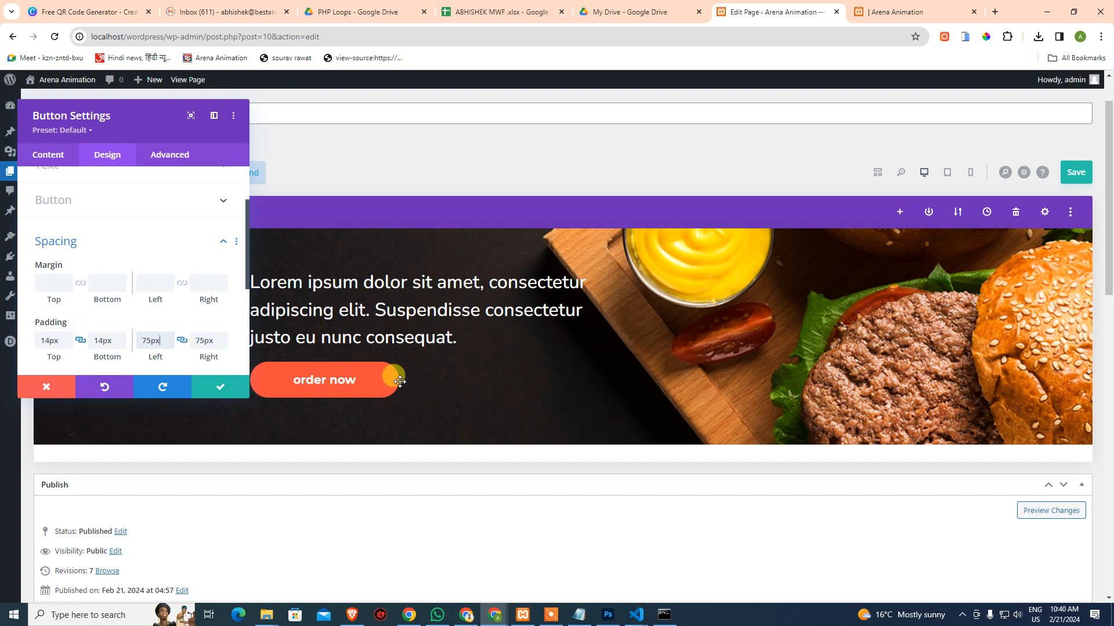
Measure the mockup's vertical space and try 24px top/bottom padding before revising it
{"action": "key", "text": "alt+Tab"}
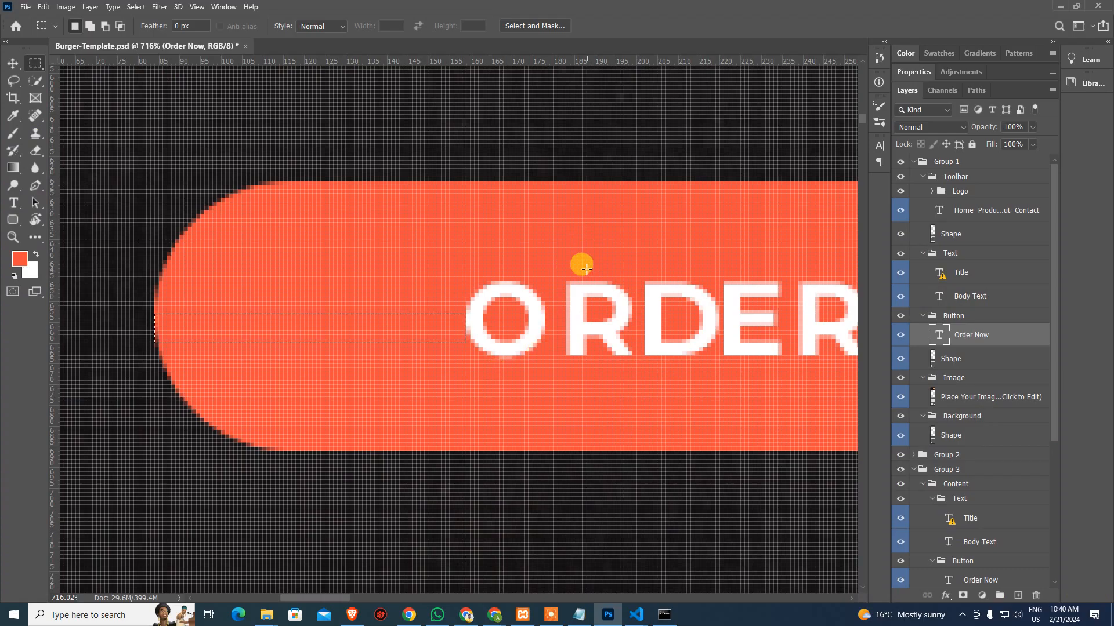
{"action": "left_click_drag", "start_coordinate": [582, 281], "coordinate": [592, 183]}
{"action": "key", "text": "alt+Tab"}
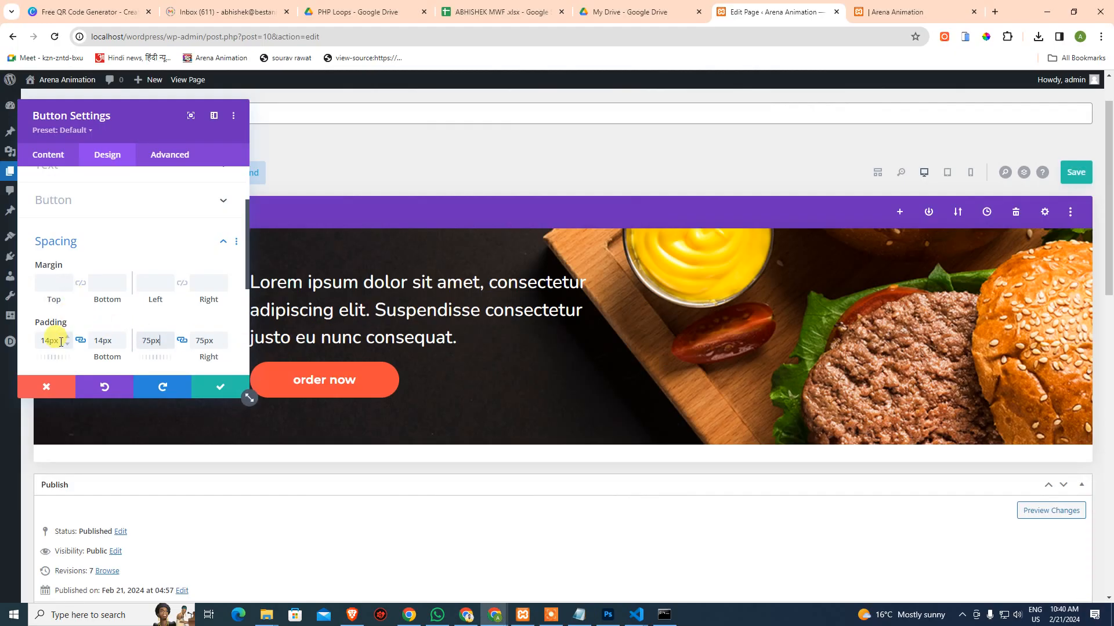
{"action": "double_click", "coordinate": [60, 341]}
{"action": "type", "text": "24px"}
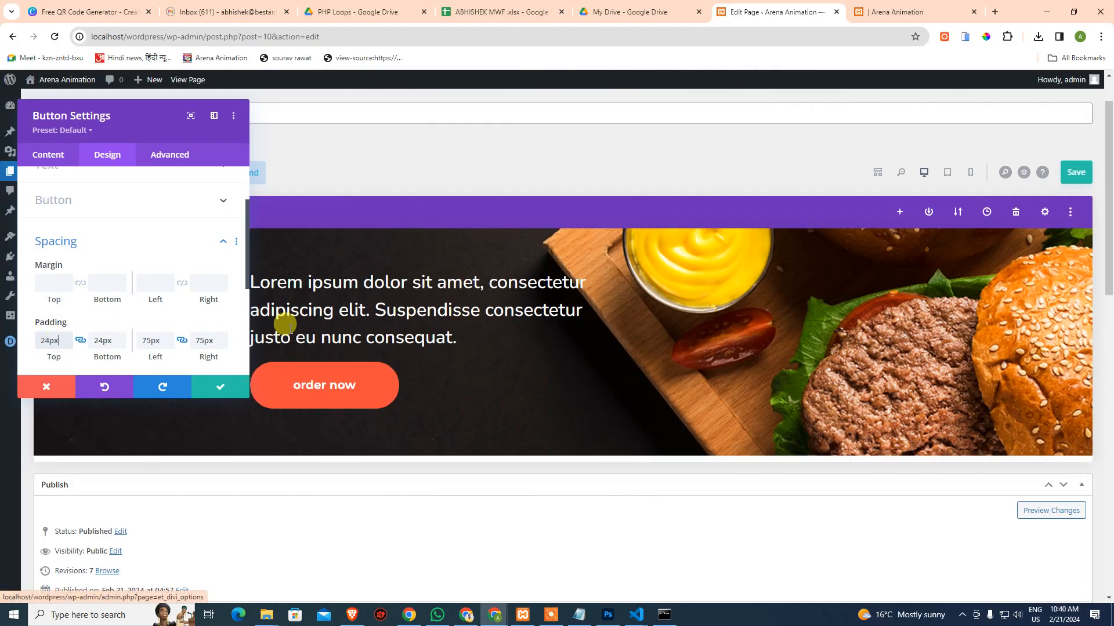
{"action": "double_click", "coordinate": [60, 342]}
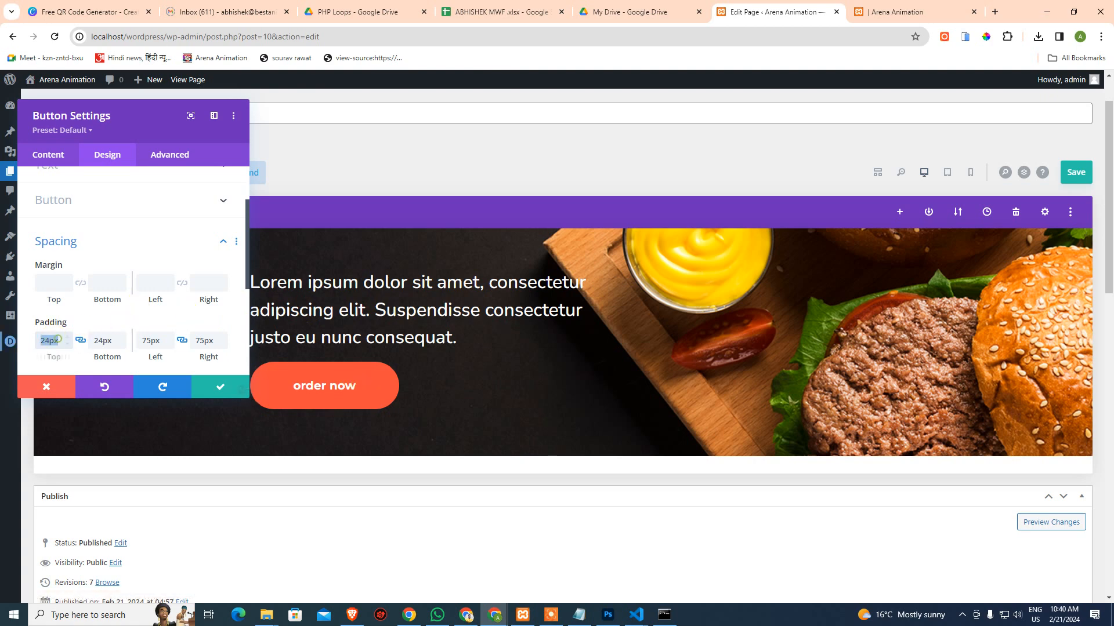
Enter the 20px value, then collapse the button's spacing and text setting groups
{"action": "type", "text": "20"}
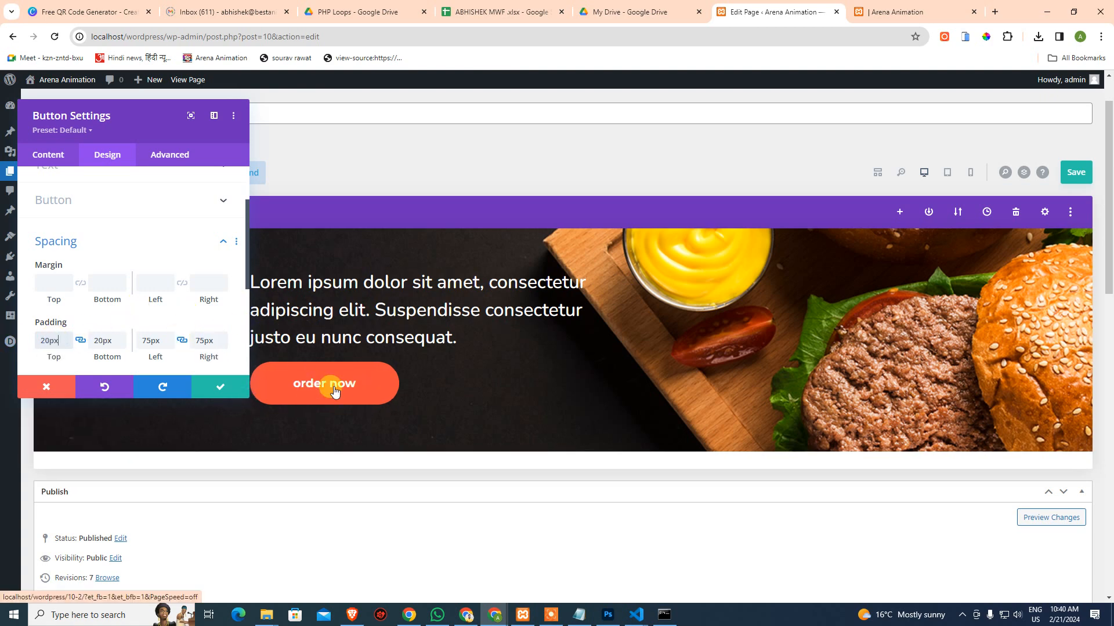
{"action": "type", "text": "px"}
{"action": "scroll", "coordinate": [171, 310], "scroll_direction": "down", "scroll_amount": 1}
{"action": "scroll", "coordinate": [172, 310], "scroll_direction": "down", "scroll_amount": 2}
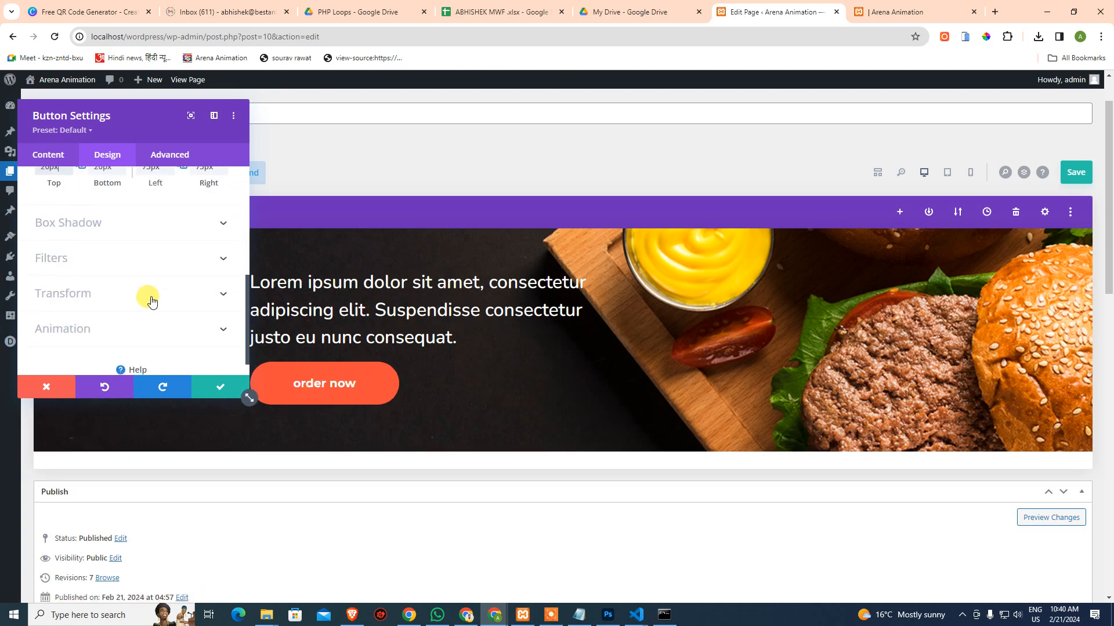
{"action": "scroll", "coordinate": [149, 298], "scroll_direction": "up", "scroll_amount": 4}
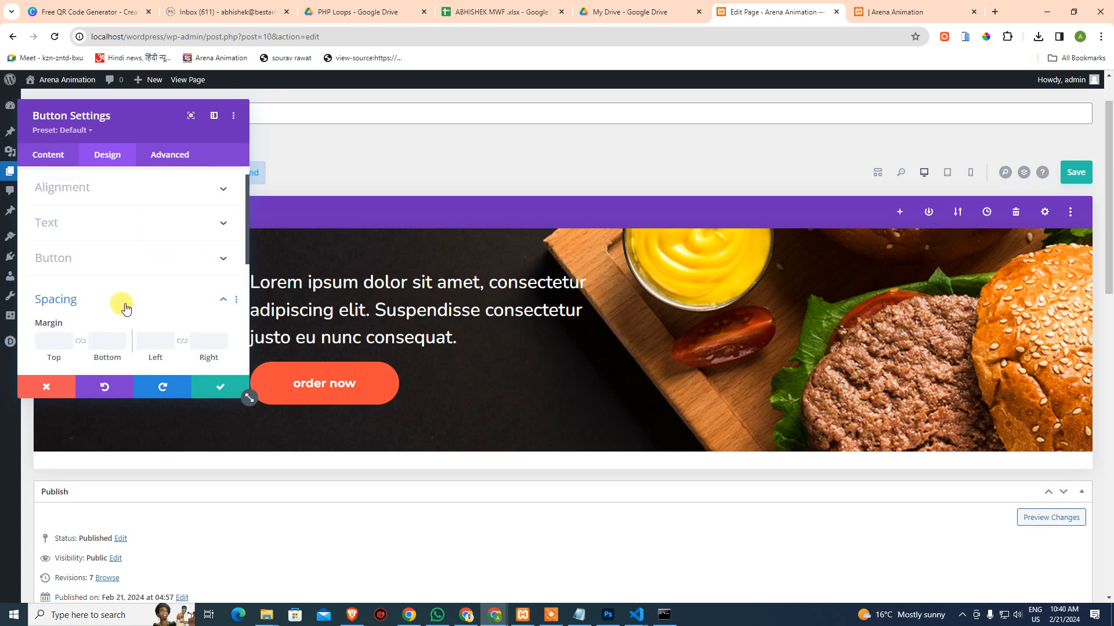
{"action": "left_click", "coordinate": [125, 305]}
{"action": "left_click", "coordinate": [112, 222]}
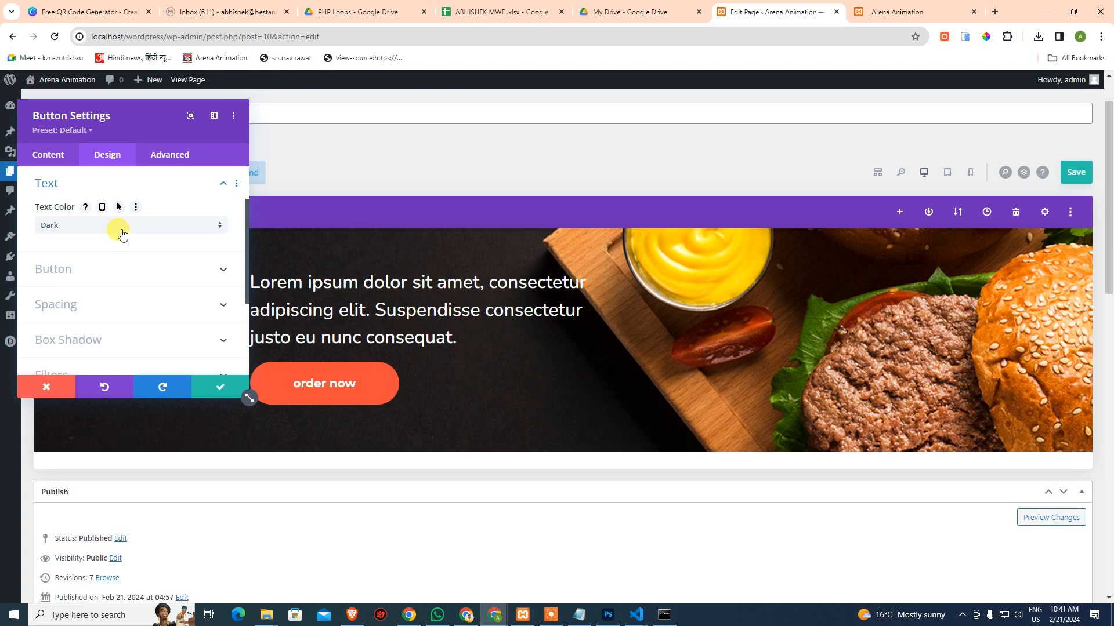
{"action": "left_click", "coordinate": [118, 186]}
Set the button font style to TT uppercase so the label reads ORDER NOW
{"action": "left_click", "coordinate": [96, 222]}
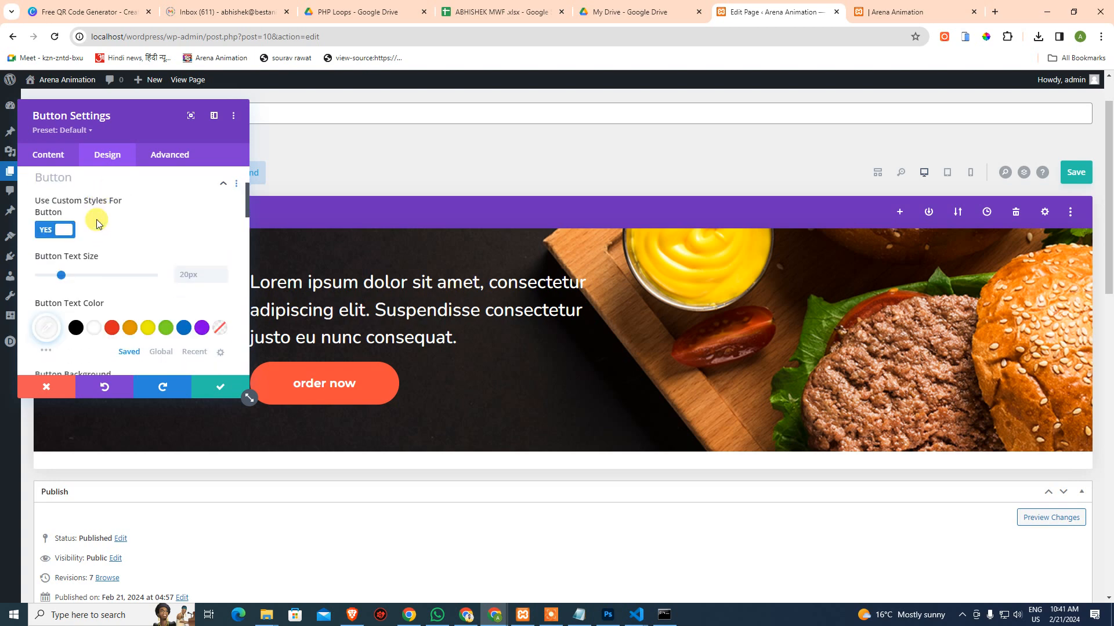
{"action": "scroll", "coordinate": [141, 297], "scroll_direction": "down", "scroll_amount": 2}
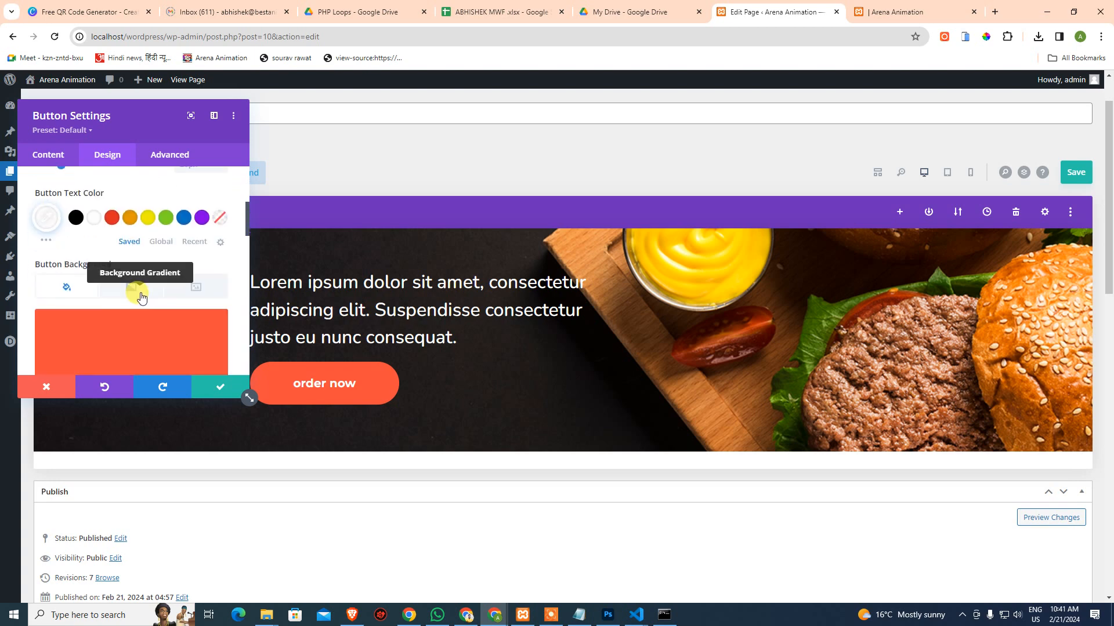
{"action": "scroll", "coordinate": [146, 311], "scroll_direction": "down", "scroll_amount": 3}
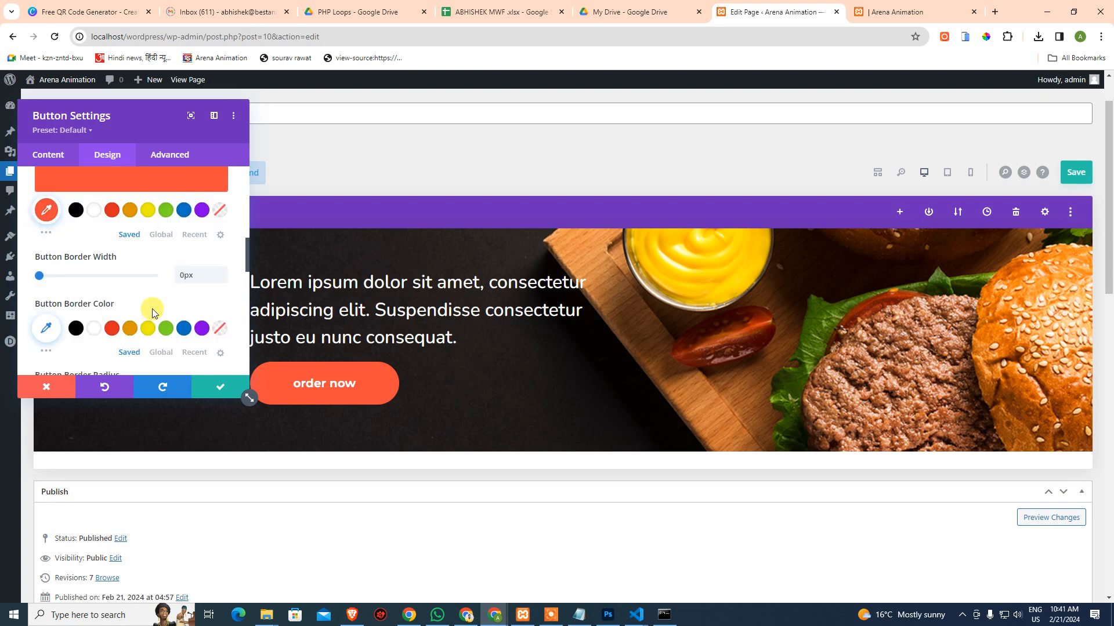
{"action": "scroll", "coordinate": [153, 312], "scroll_direction": "down", "scroll_amount": 4}
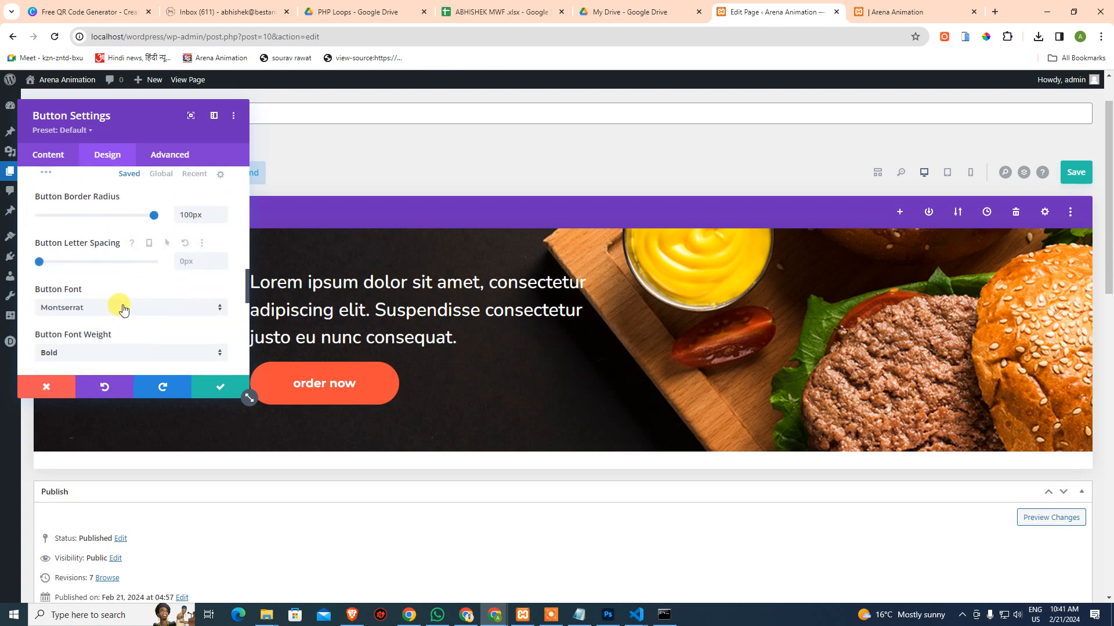
{"action": "scroll", "coordinate": [123, 309], "scroll_direction": "down", "scroll_amount": 3}
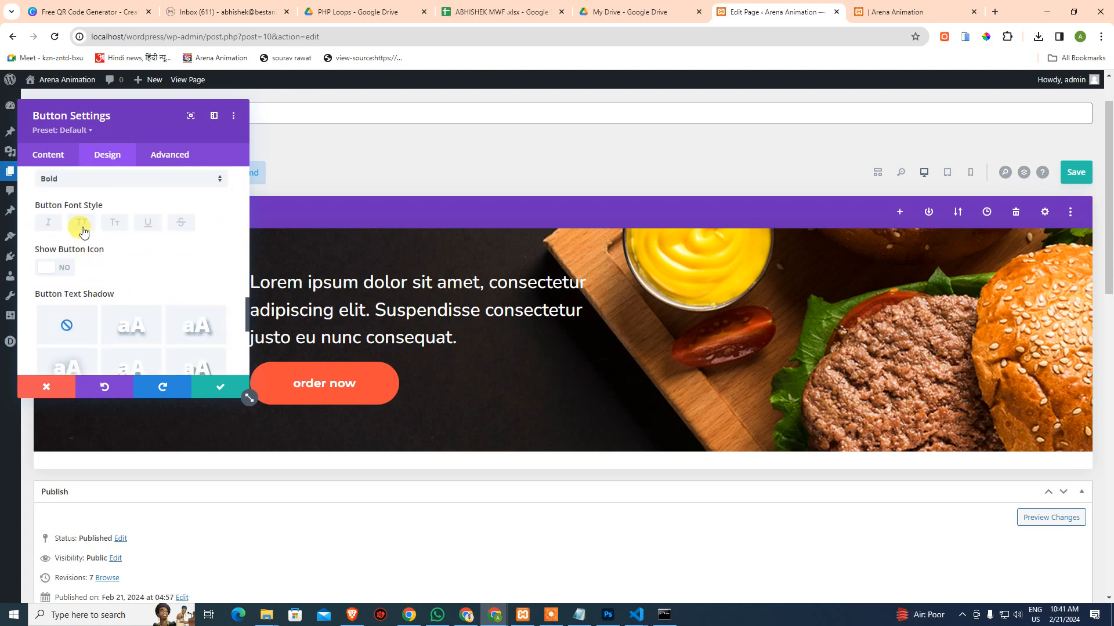
{"action": "left_click", "coordinate": [82, 229]}
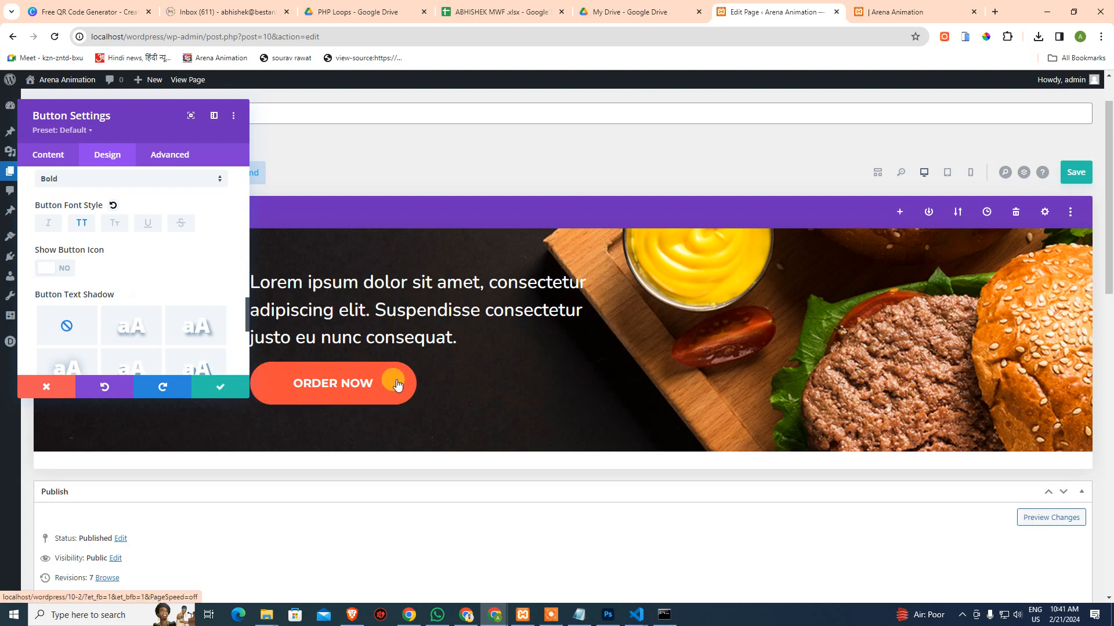
{"action": "key", "text": "alt+Tab"}
In the Photoshop mockup at 100% zoom, inspect the Order Now text's font size
{"action": "key", "text": "ctrl+1"}
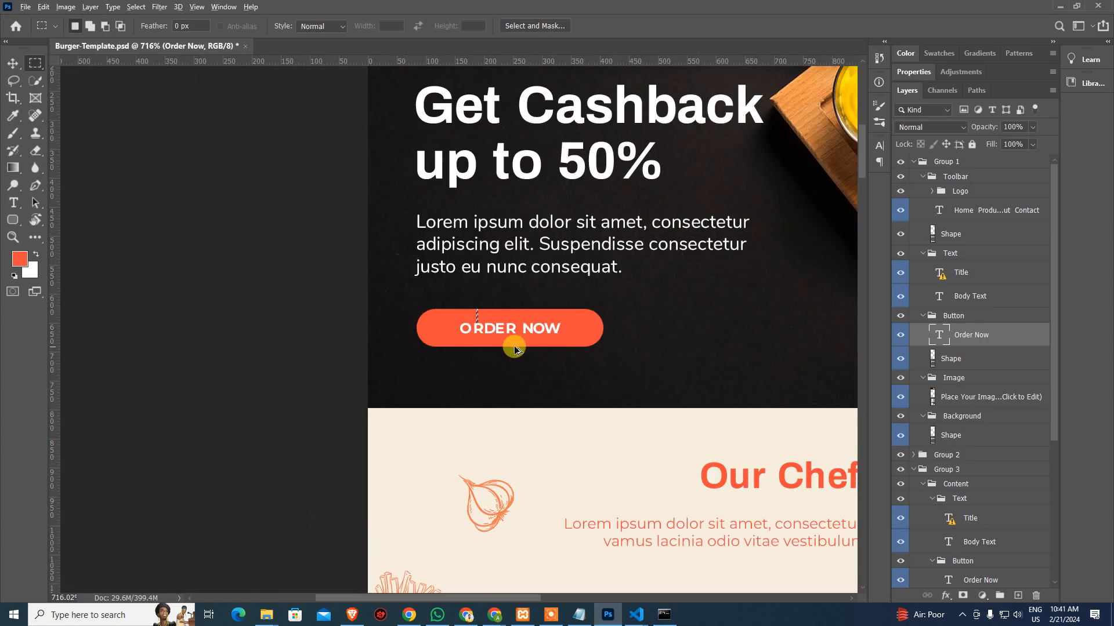
{"action": "left_click_drag", "start_coordinate": [511, 346], "coordinate": [319, 364]}
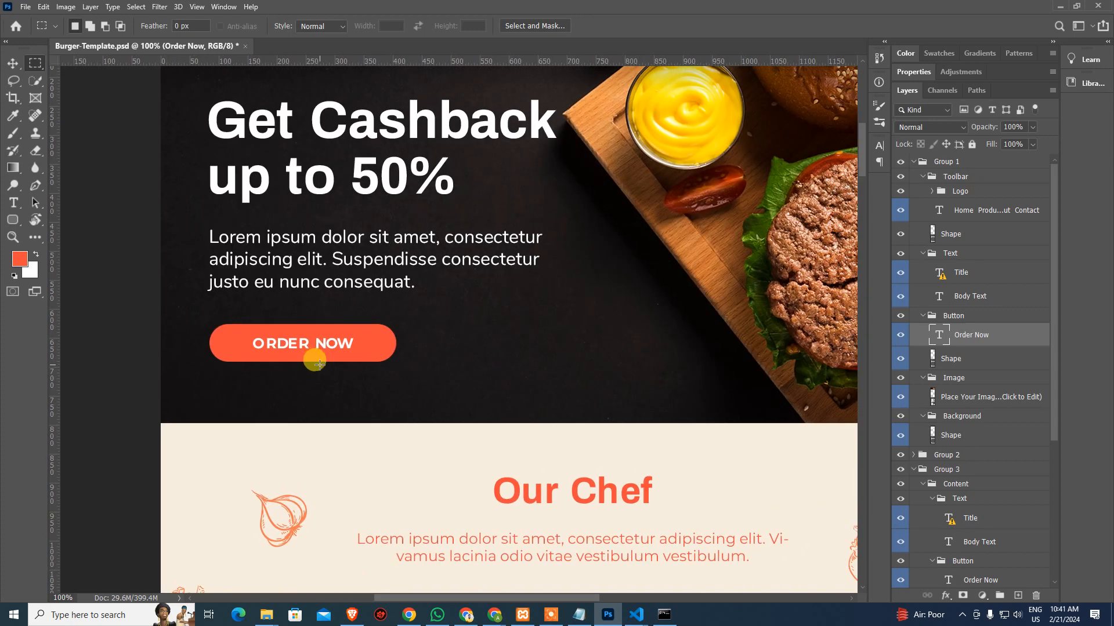
{"action": "key", "text": "t"}
{"action": "left_click", "coordinate": [323, 343]}
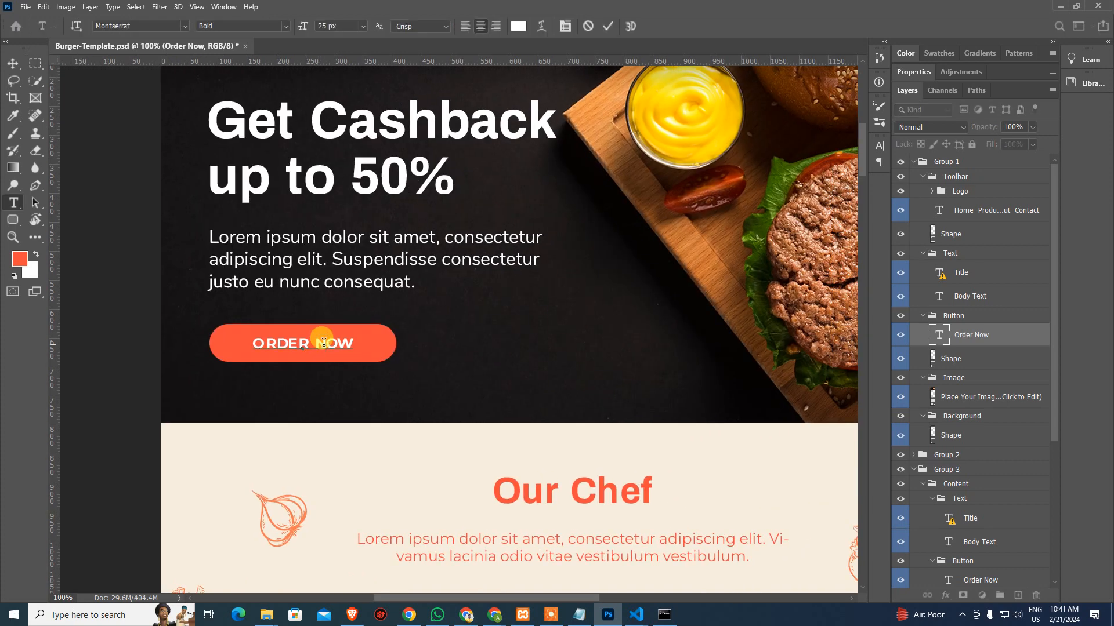
{"action": "key", "text": "Escape"}
{"action": "key", "text": "alt+Tab"}
Review the Divi button settings, then check the mockup's image dimensions in Photoshop
{"action": "scroll", "coordinate": [198, 280], "scroll_direction": "up", "scroll_amount": 2}
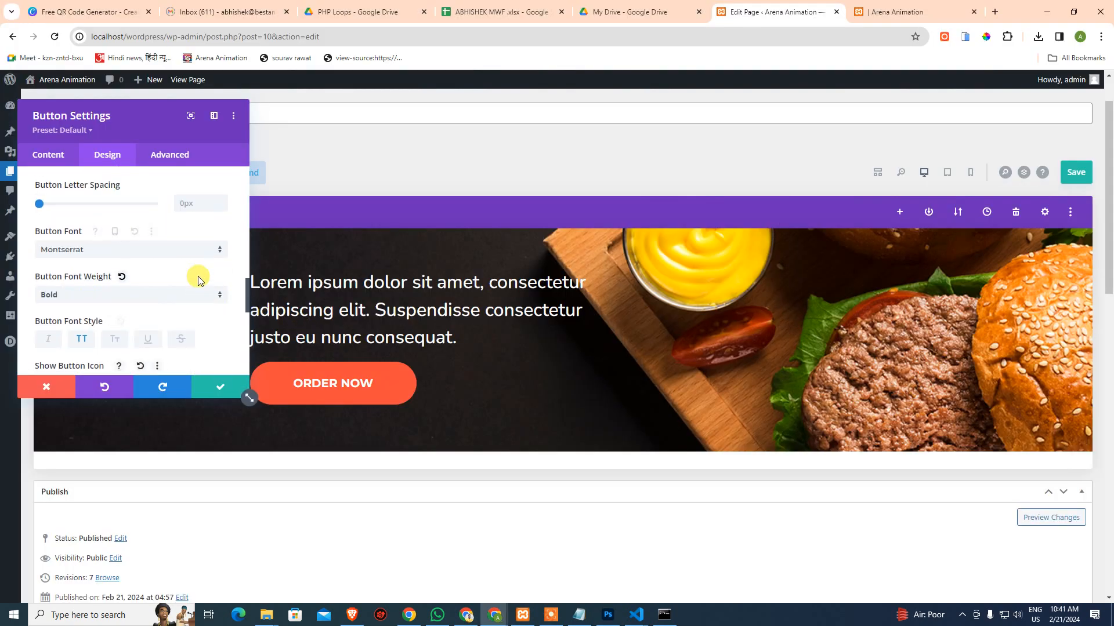
{"action": "scroll", "coordinate": [199, 280], "scroll_direction": "up", "scroll_amount": 3}
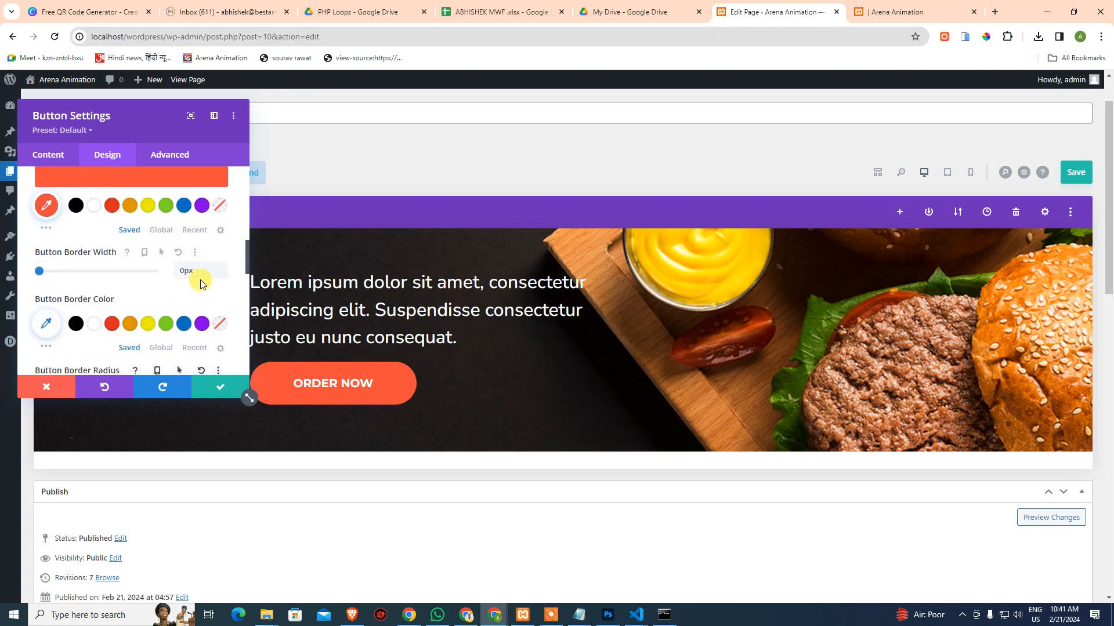
{"action": "scroll", "coordinate": [201, 281], "scroll_direction": "up", "scroll_amount": 5}
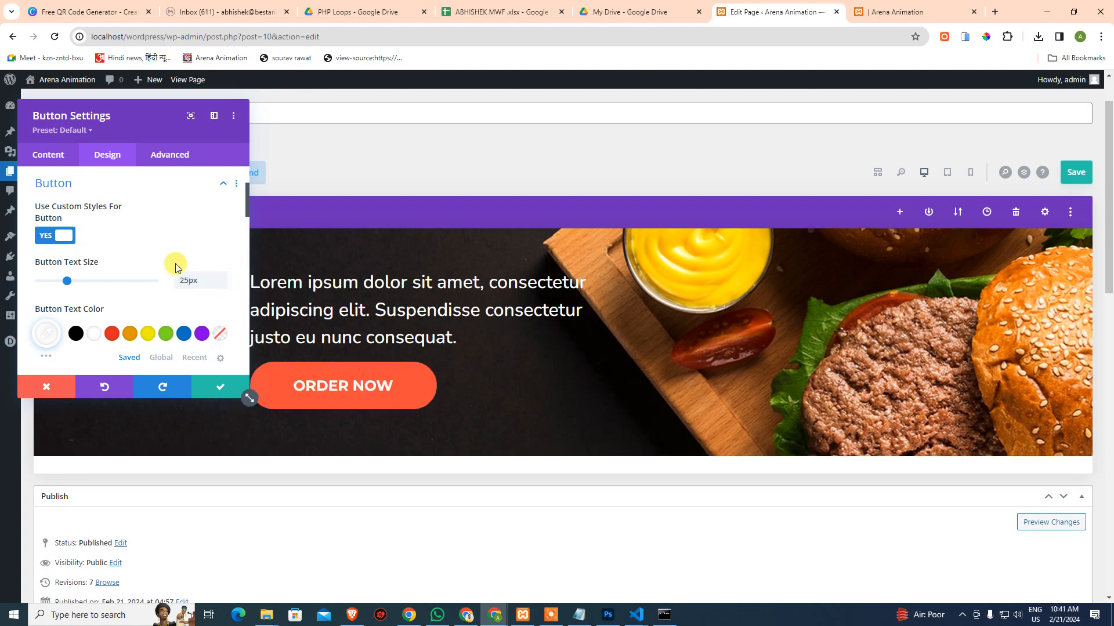
{"action": "scroll", "coordinate": [175, 264], "scroll_direction": "up", "scroll_amount": 2}
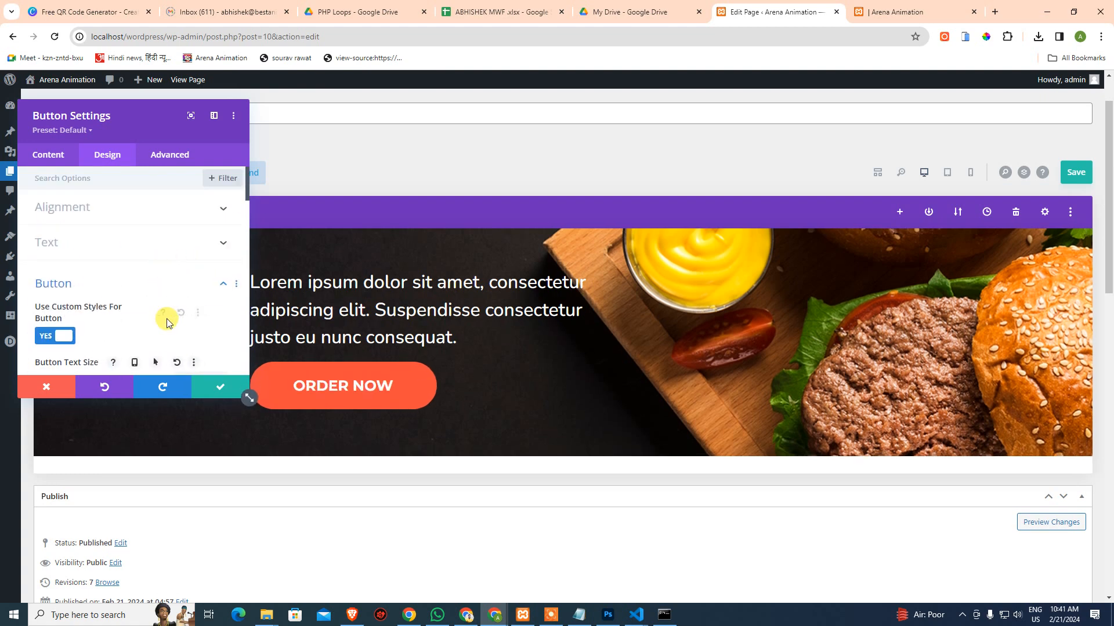
{"action": "scroll", "coordinate": [86, 284], "scroll_direction": "down", "scroll_amount": 3}
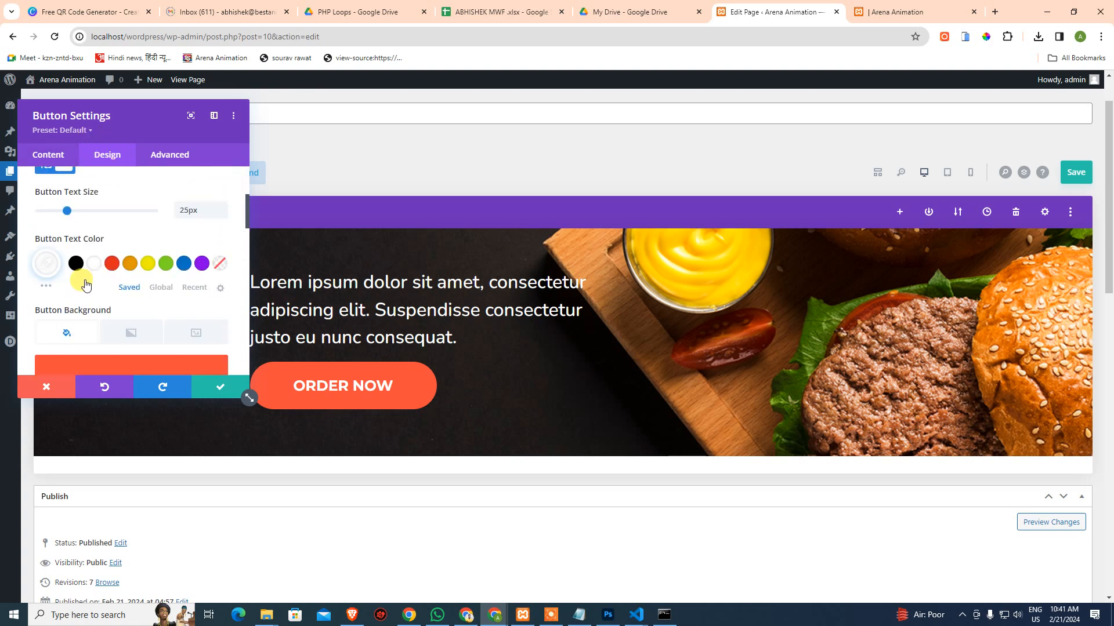
{"action": "scroll", "coordinate": [90, 290], "scroll_direction": "down", "scroll_amount": 5}
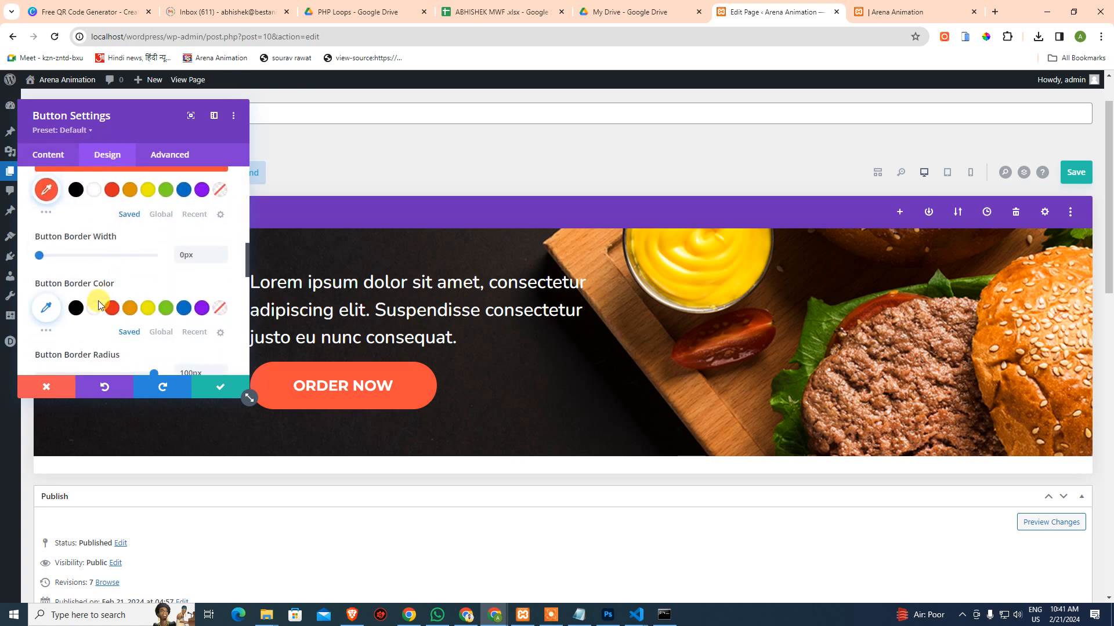
{"action": "scroll", "coordinate": [100, 330], "scroll_direction": "down", "scroll_amount": 4}
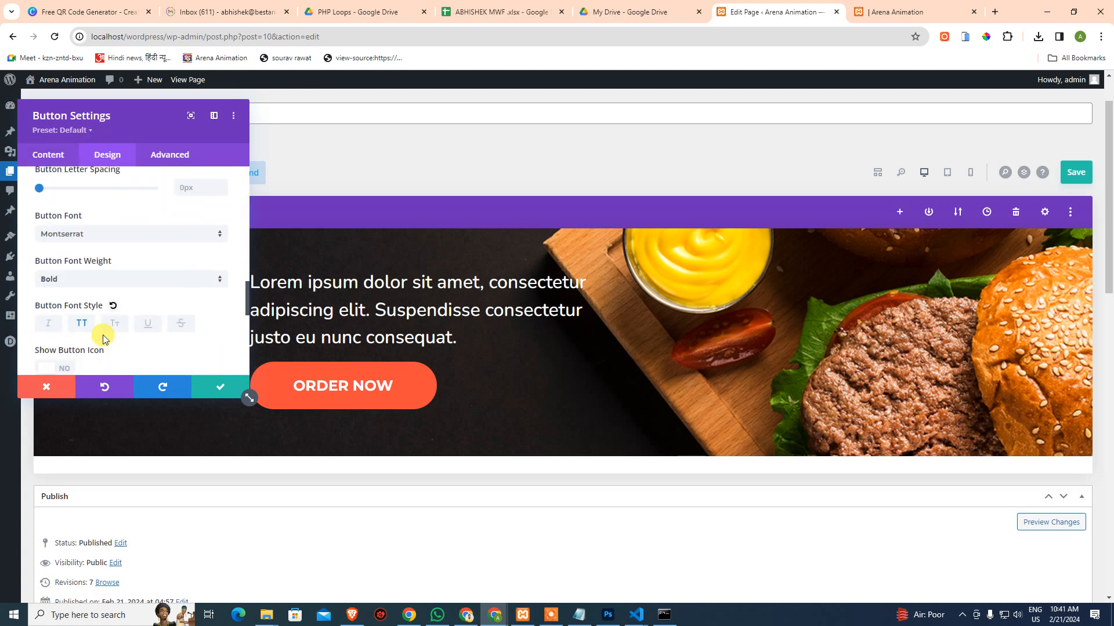
{"action": "scroll", "coordinate": [103, 339], "scroll_direction": "down", "scroll_amount": 6}
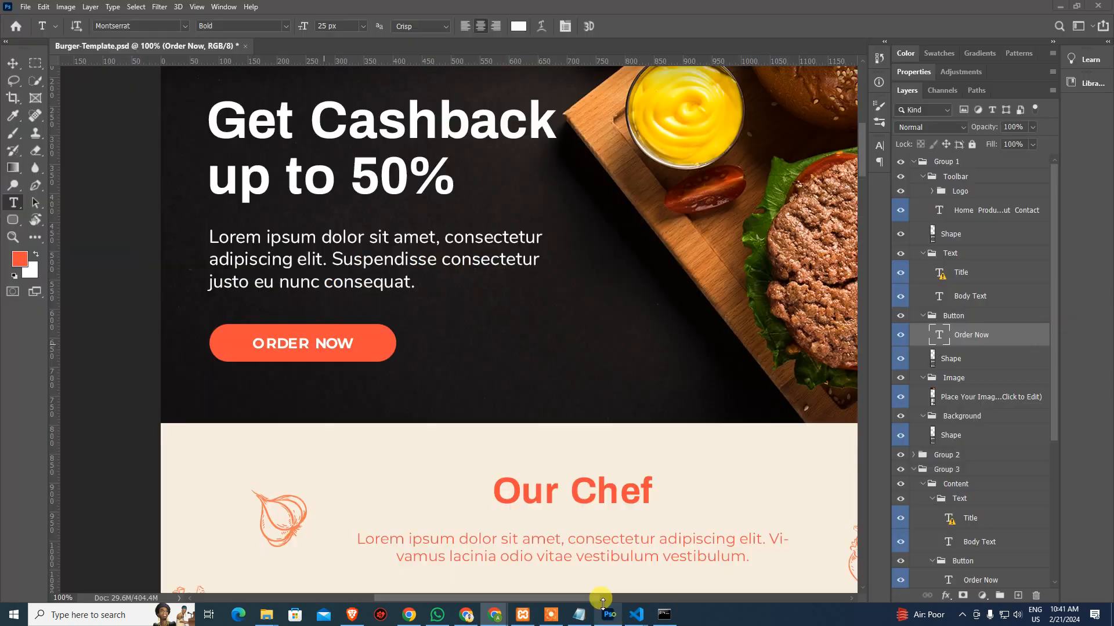
{"action": "left_click", "coordinate": [607, 615]}
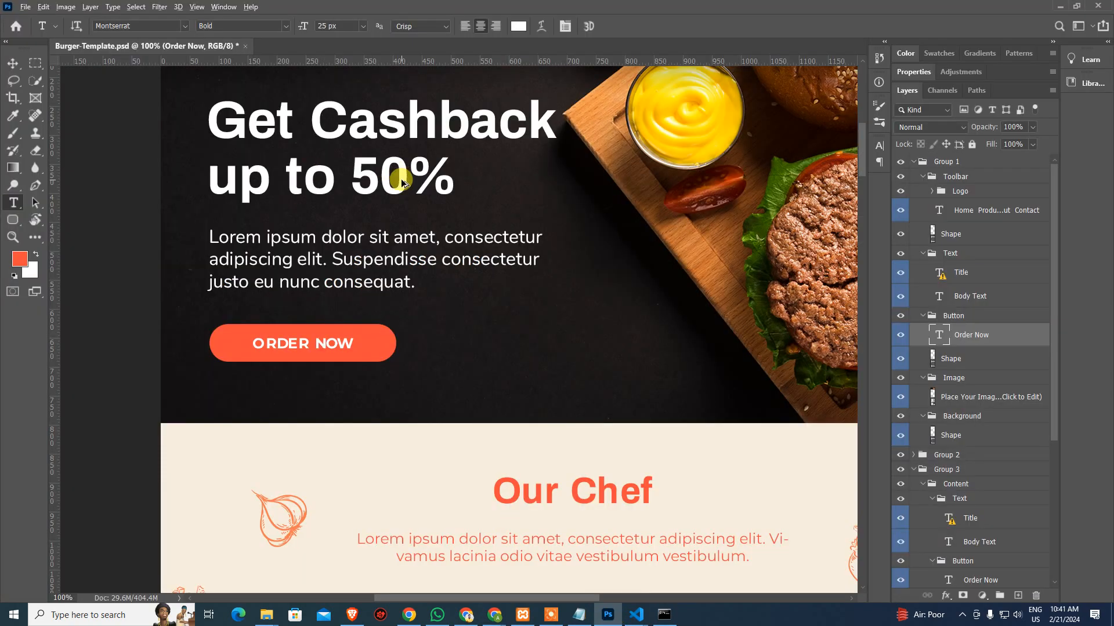
{"action": "key", "text": "ctrl+alt+i"}
{"action": "key", "text": "Escape"}
{"action": "key", "text": "alt+Tab"}
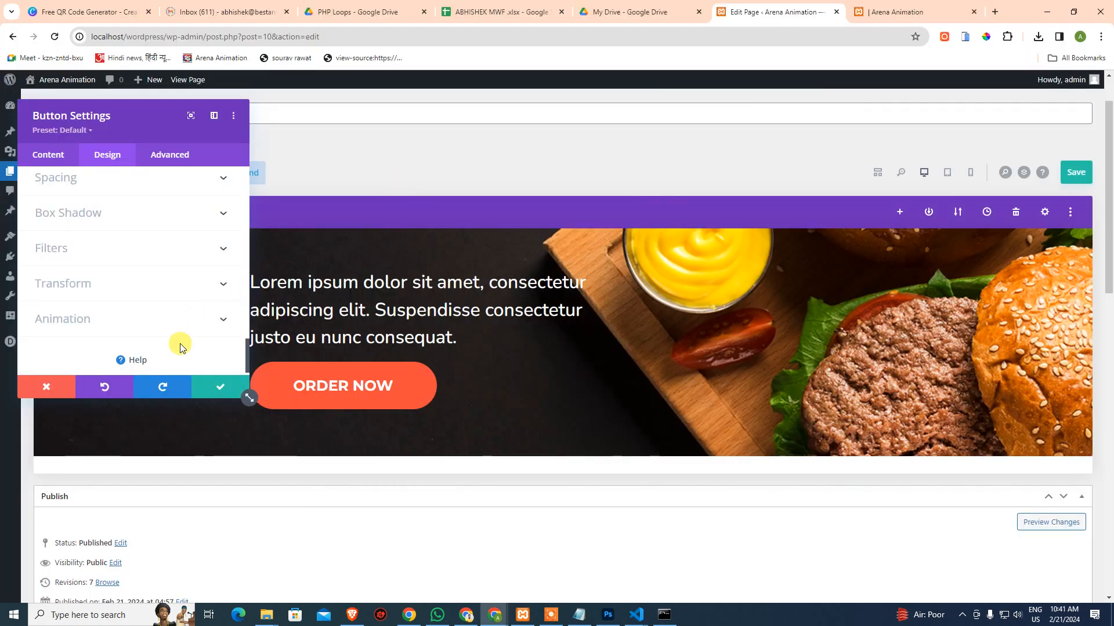
Save and close the Button Settings from the Content tab, returning to the hero layout
{"action": "left_click", "coordinate": [65, 160]}
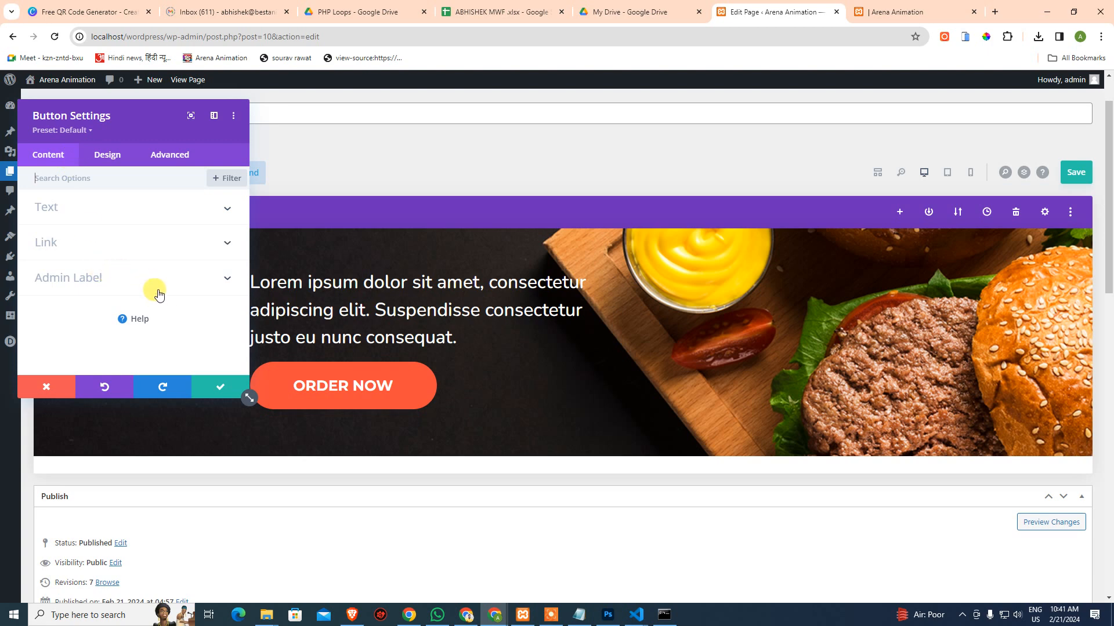
{"action": "left_click", "coordinate": [214, 387]}
{"action": "scroll", "coordinate": [440, 342], "scroll_direction": "up", "scroll_amount": 1}
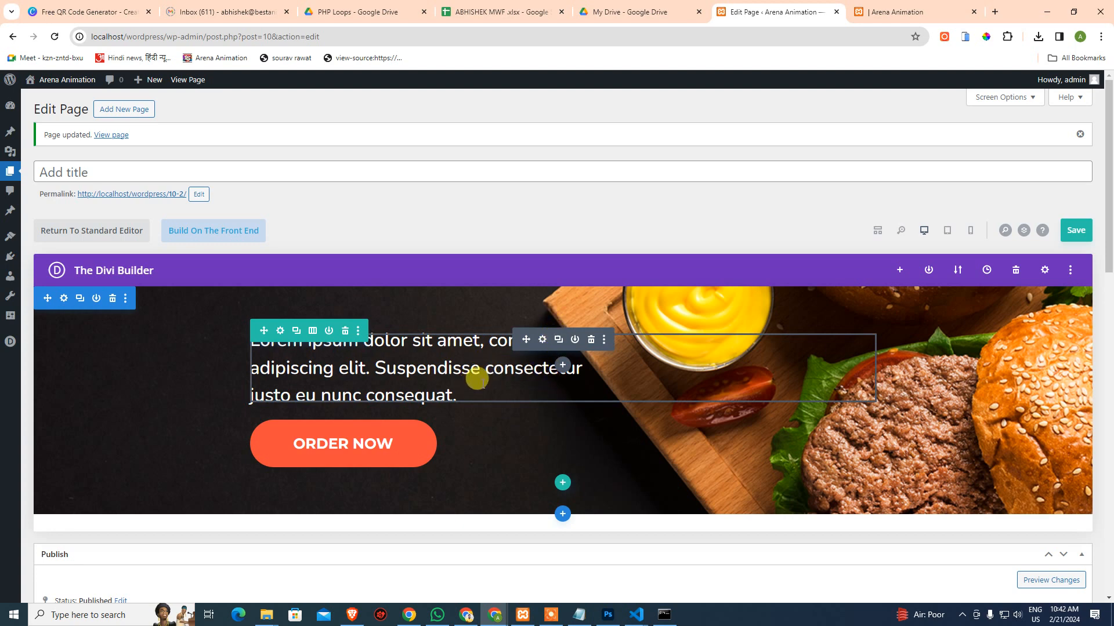
{"action": "left_click", "coordinate": [1012, 270]}
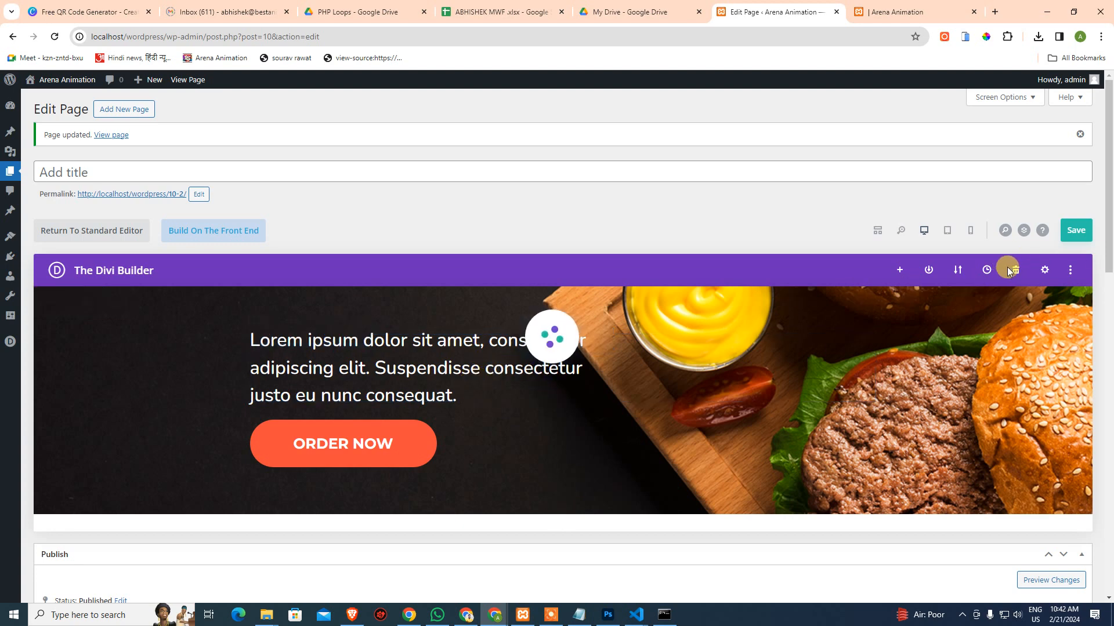
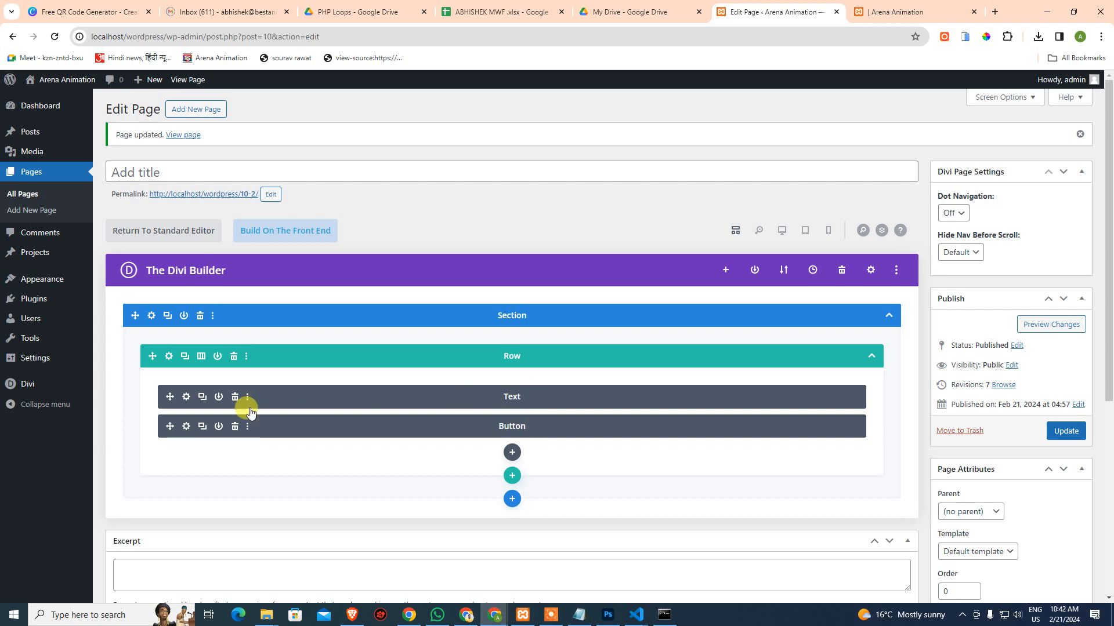
Duplicate the Text module, rename the copy 'Heading', and open its body in visual editing
{"action": "left_click", "coordinate": [202, 397]}
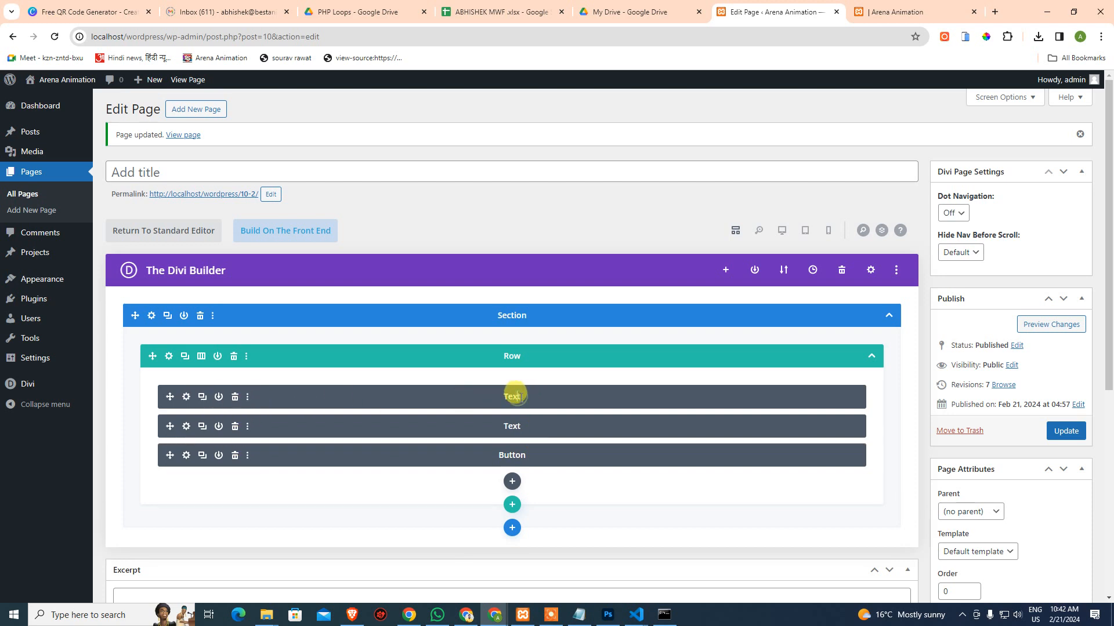
{"action": "type", "text": "Heading"}
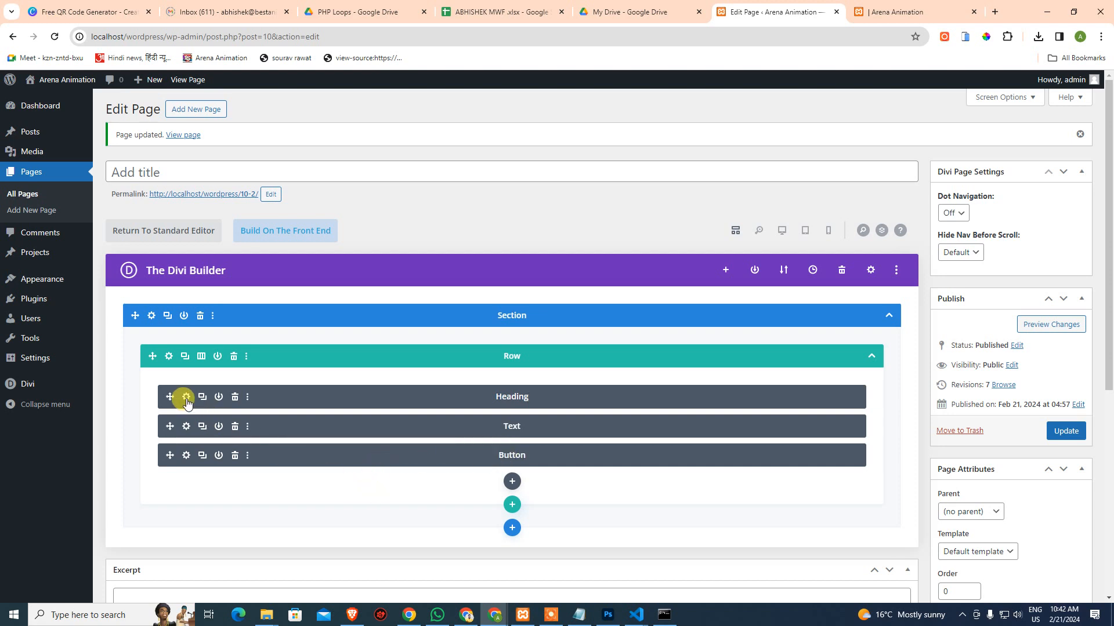
{"action": "left_click", "coordinate": [479, 390]}
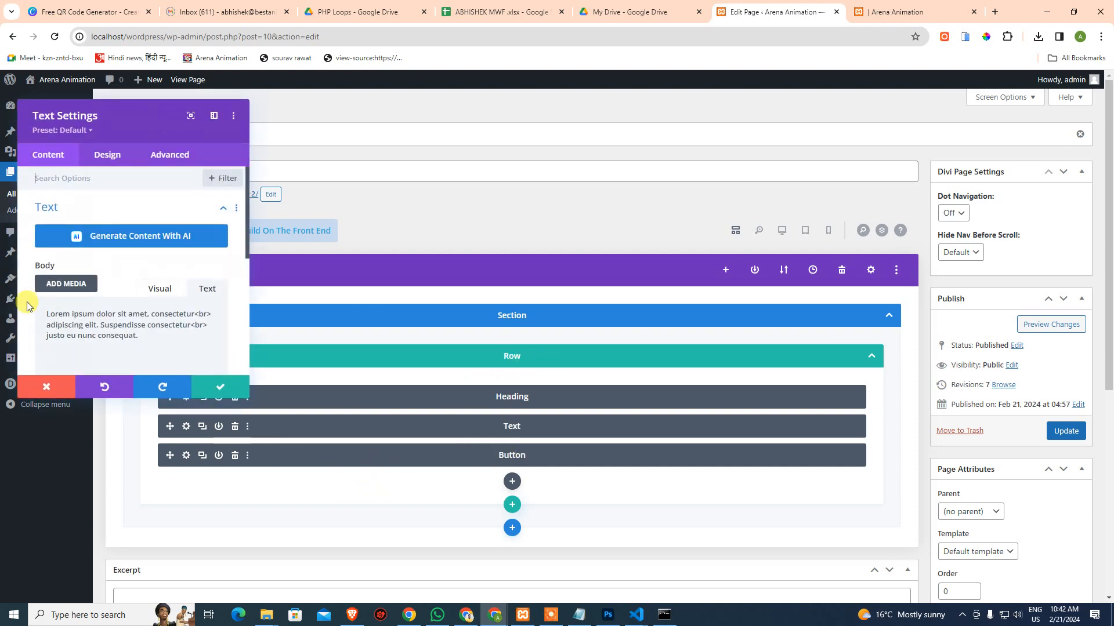
{"action": "left_click", "coordinate": [158, 294]}
{"action": "scroll", "coordinate": [157, 294], "scroll_direction": "down", "scroll_amount": 2}
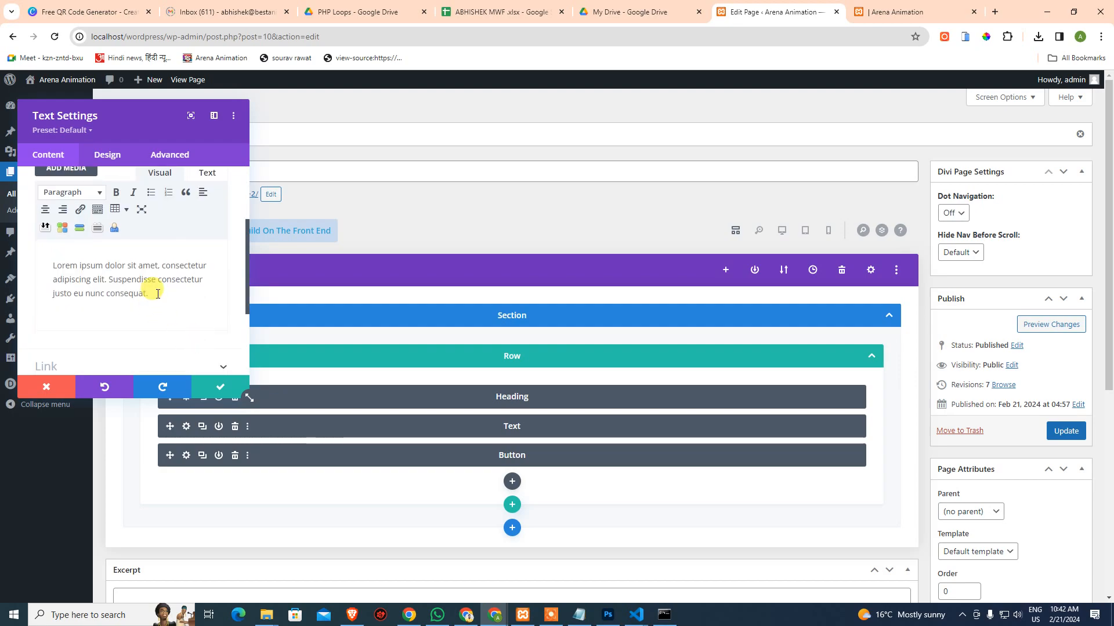
Copy the 'Get Cashback up to 50%' title text from the Photoshop burger design
{"action": "left_click", "coordinate": [608, 615]}
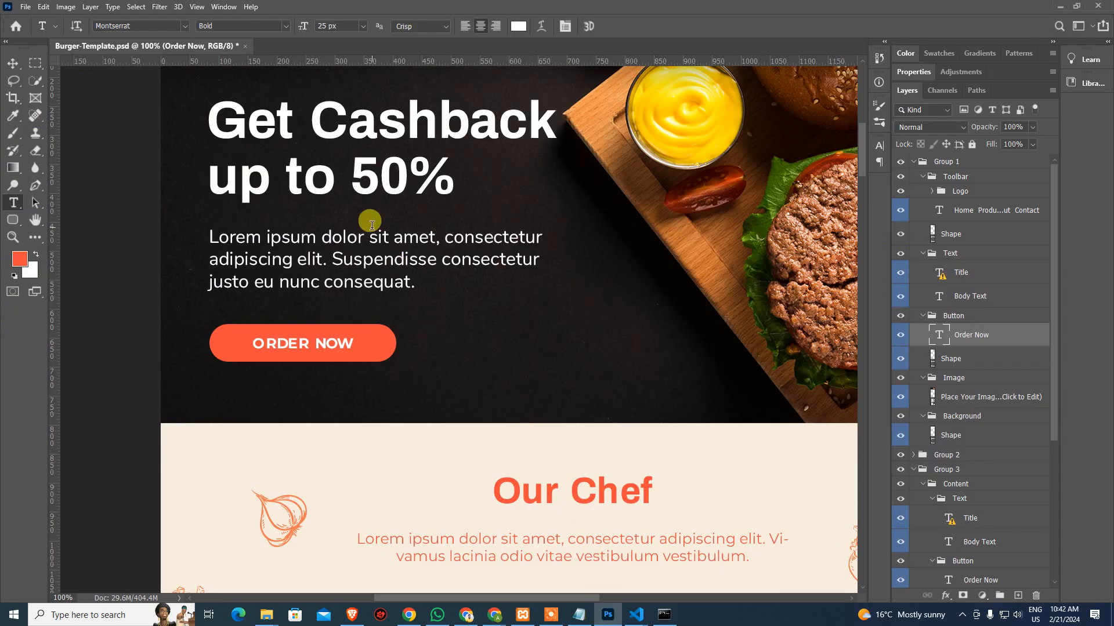
{"action": "left_click", "coordinate": [360, 180]}
{"action": "left_click", "coordinate": [643, 271]}
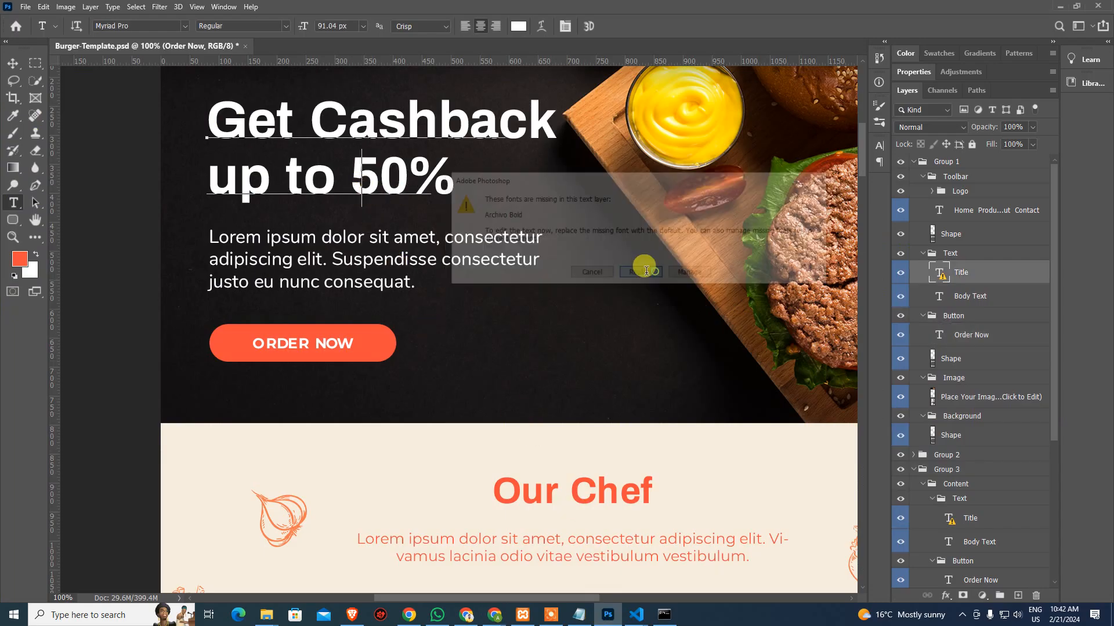
{"action": "key", "text": "ctrl+a"}
{"action": "key", "text": "ctrl+c"}
{"action": "key", "text": "alt+Tab"}
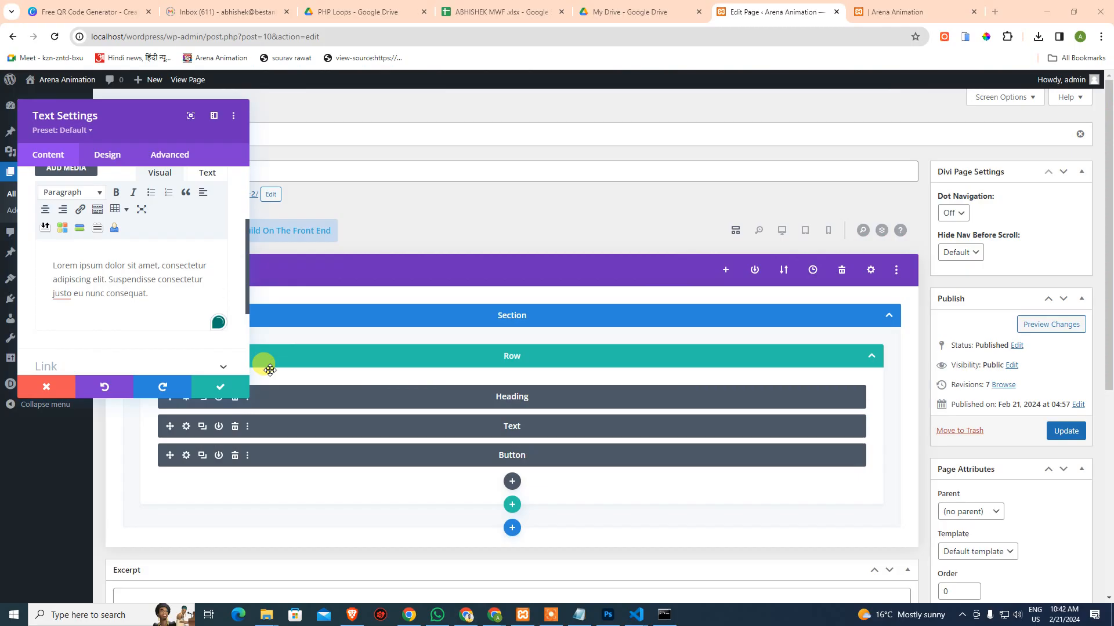
Paste the title into the module body, split it with <br>, and format it as Heading 1
{"action": "left_click", "coordinate": [174, 304]}
{"action": "key", "text": "ctrl+a"}
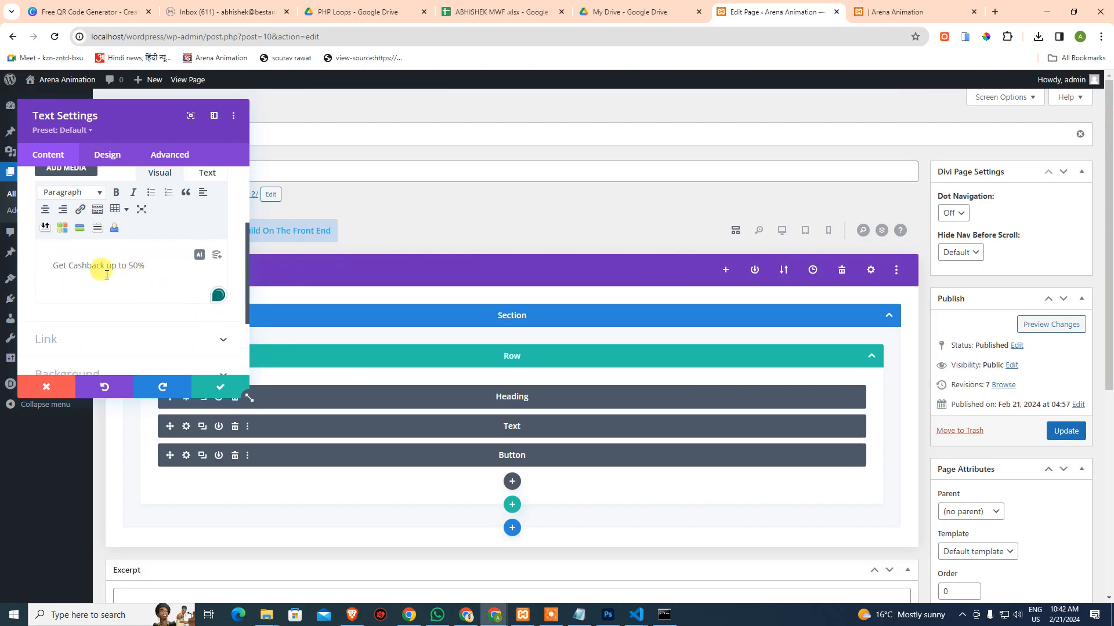
{"action": "left_click", "coordinate": [208, 174]}
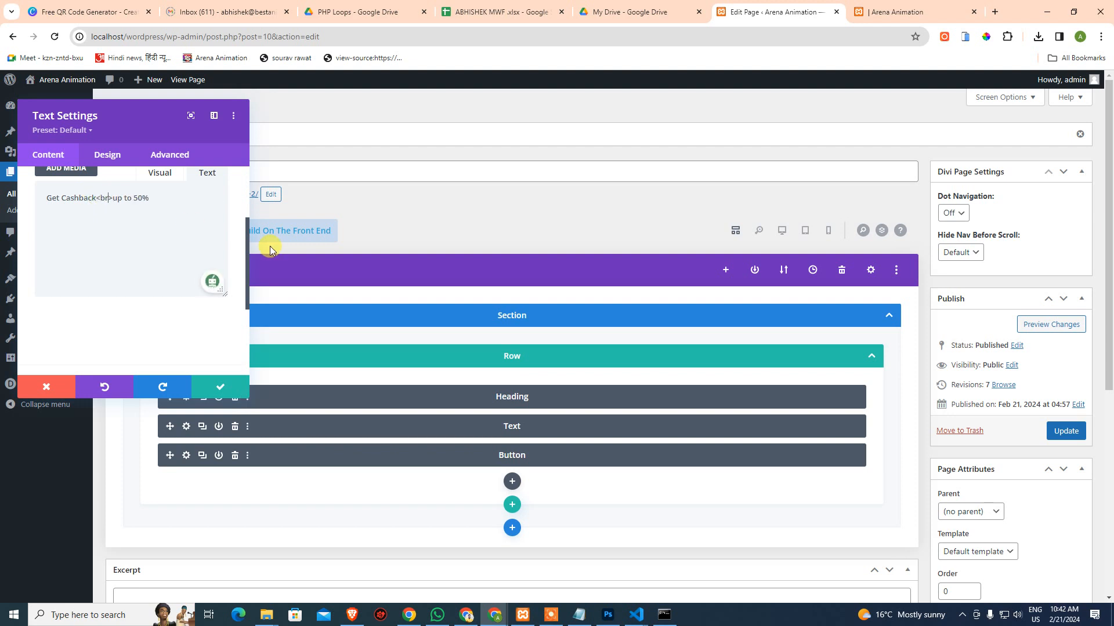
{"action": "left_click", "coordinate": [159, 172]}
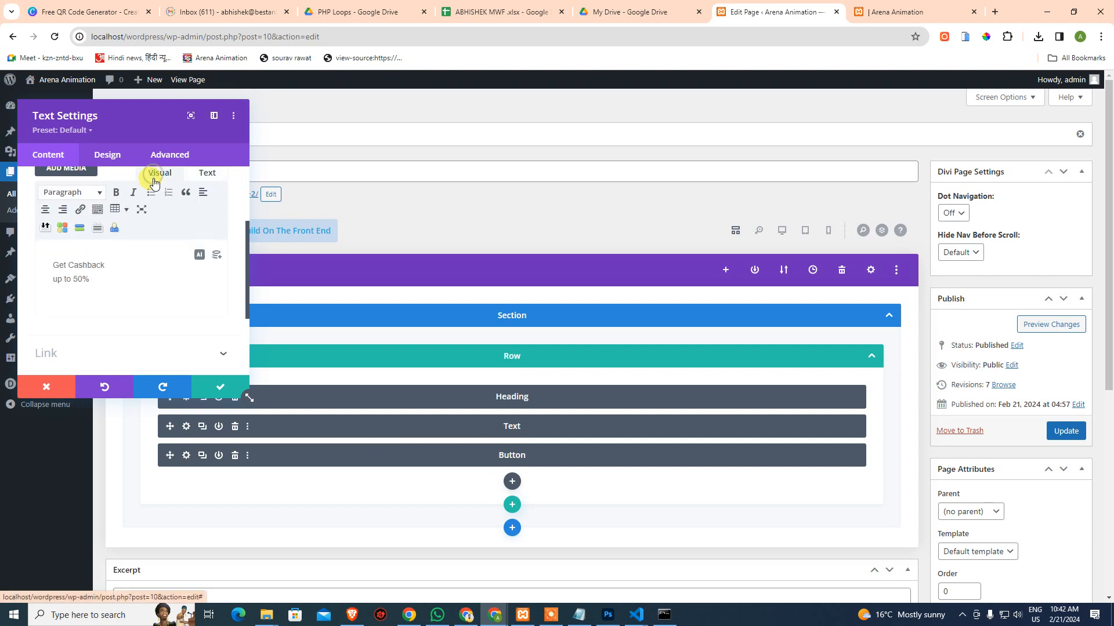
{"action": "scroll", "coordinate": [110, 288], "scroll_direction": "up", "scroll_amount": 1}
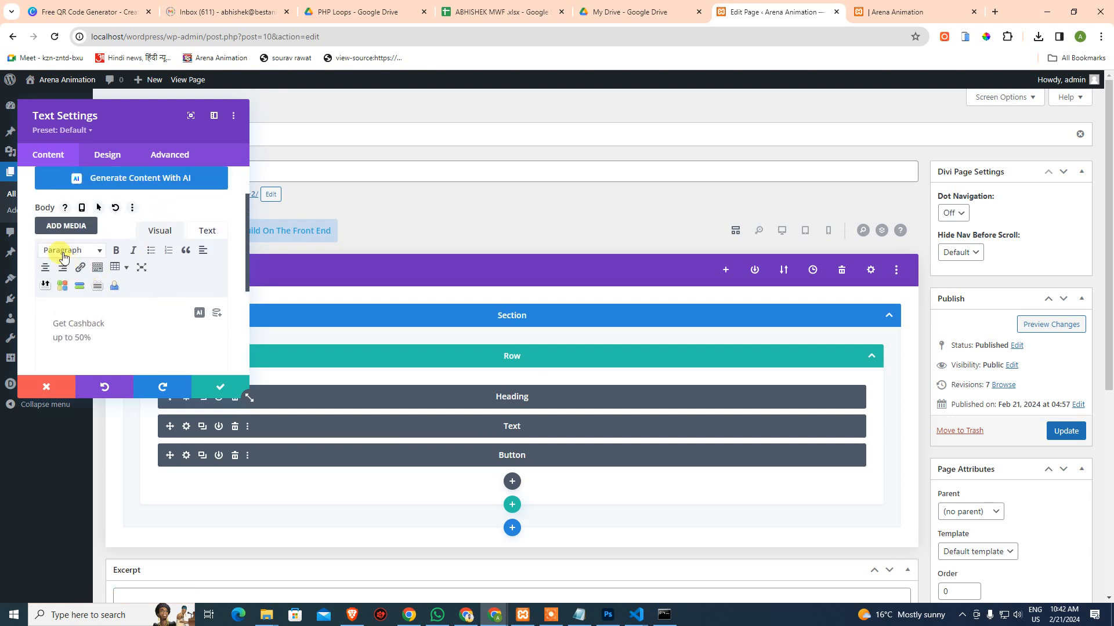
{"action": "left_click", "coordinate": [58, 250]}
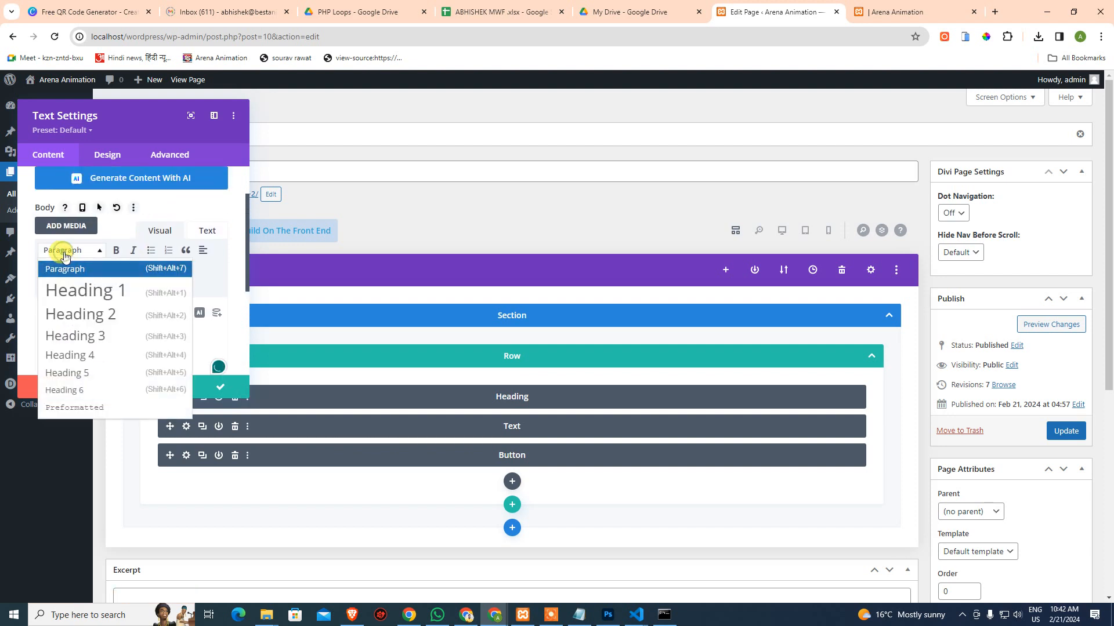
{"action": "left_click", "coordinate": [74, 294]}
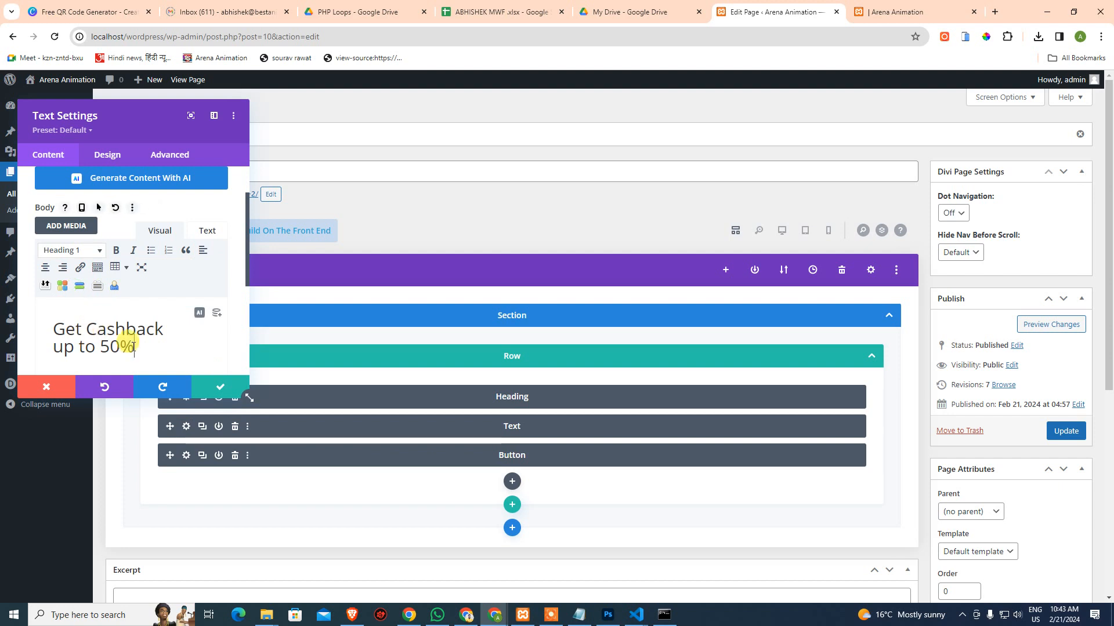
Set the module's text font to Archivo in the Design tab's text options
{"action": "left_click", "coordinate": [107, 155]}
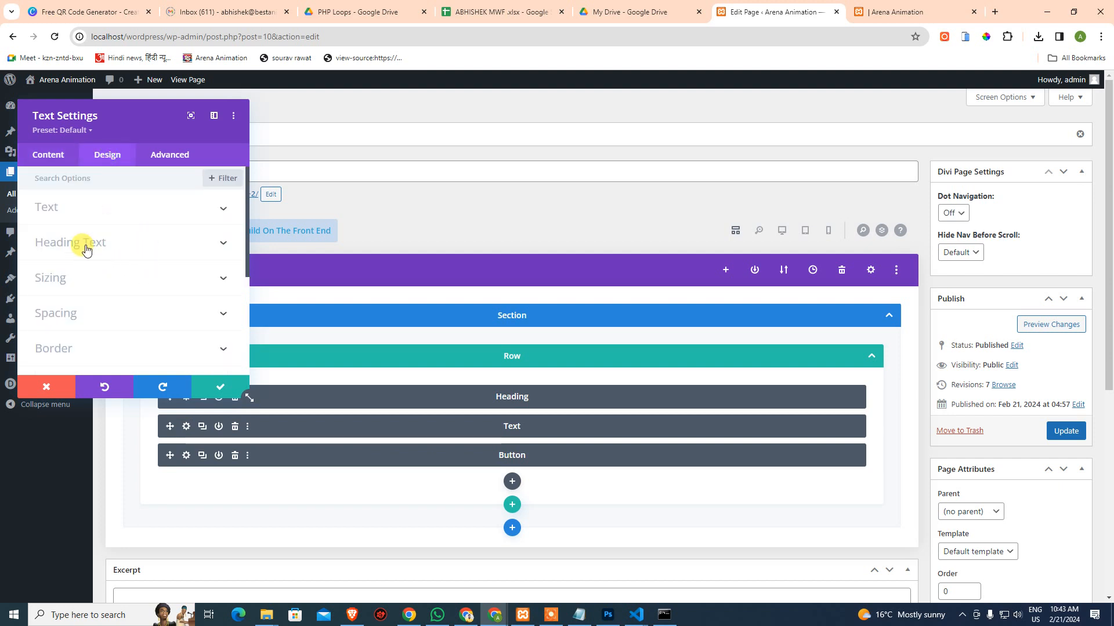
{"action": "left_click", "coordinate": [87, 243]}
{"action": "left_click", "coordinate": [88, 186]}
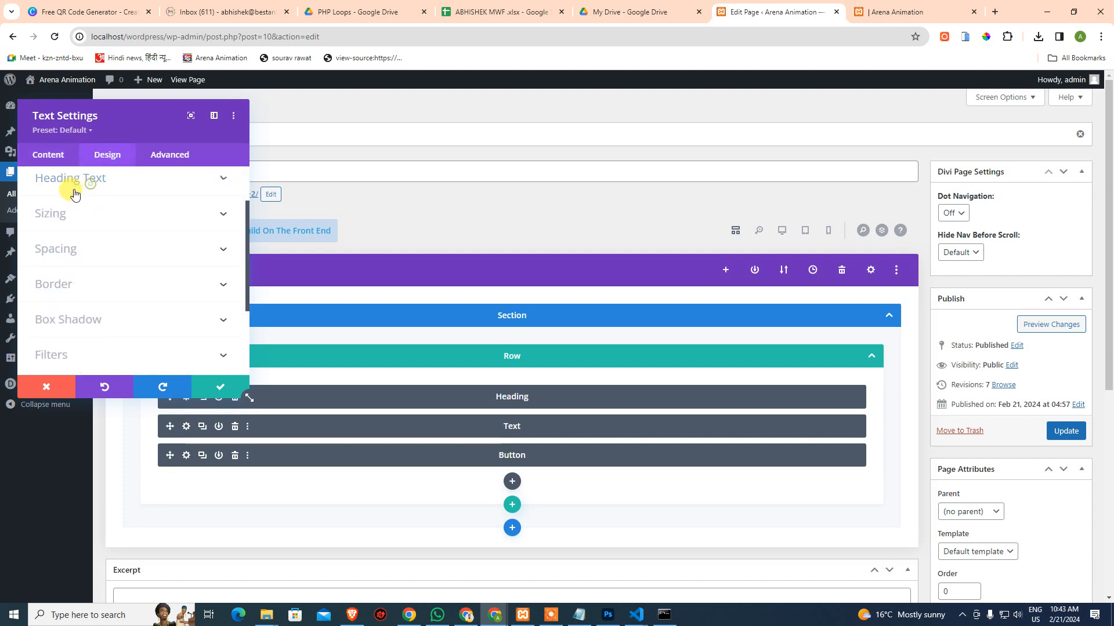
{"action": "scroll", "coordinate": [73, 198], "scroll_direction": "up", "scroll_amount": 2}
{"action": "left_click", "coordinate": [65, 208]}
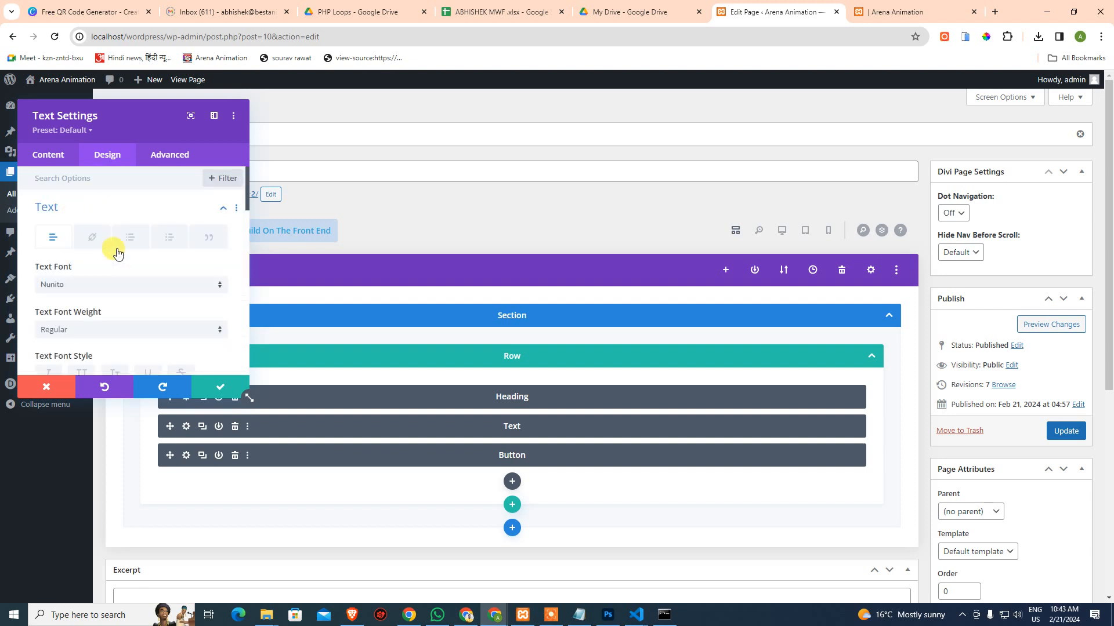
{"action": "left_click", "coordinate": [143, 290]}
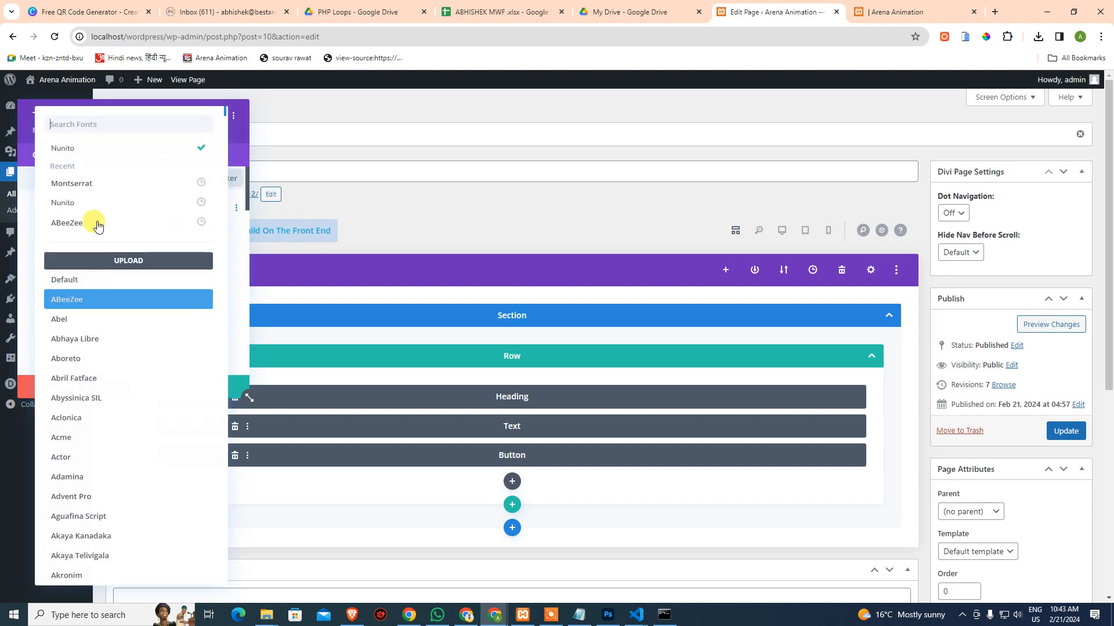
{"action": "left_click", "coordinate": [87, 125]}
{"action": "type", "text": "a"}
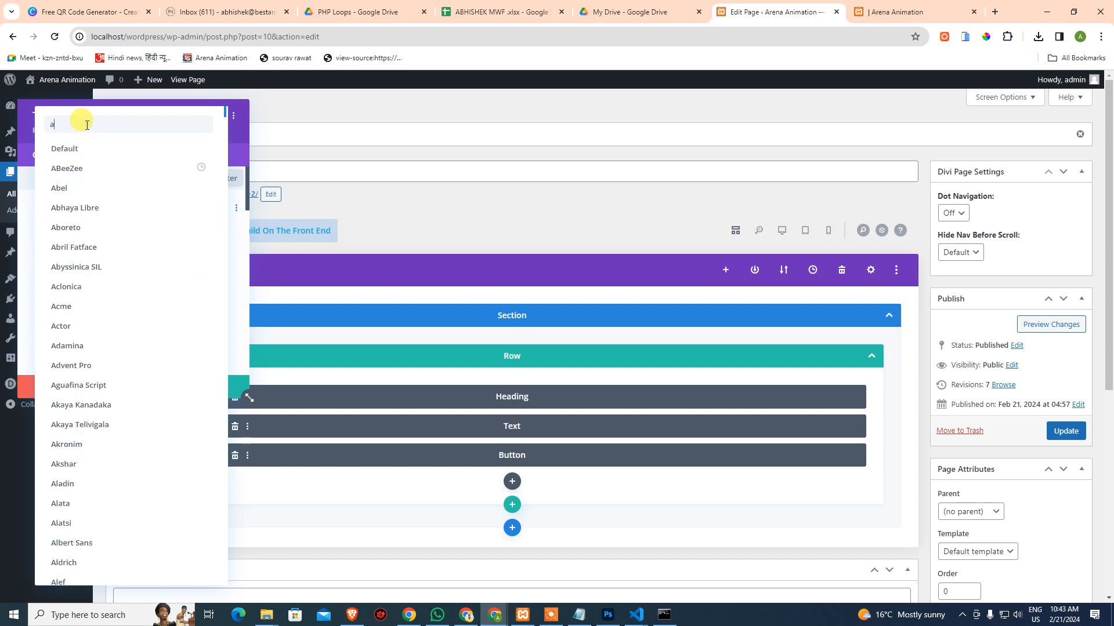
{"action": "type", "text": "rchivo"}
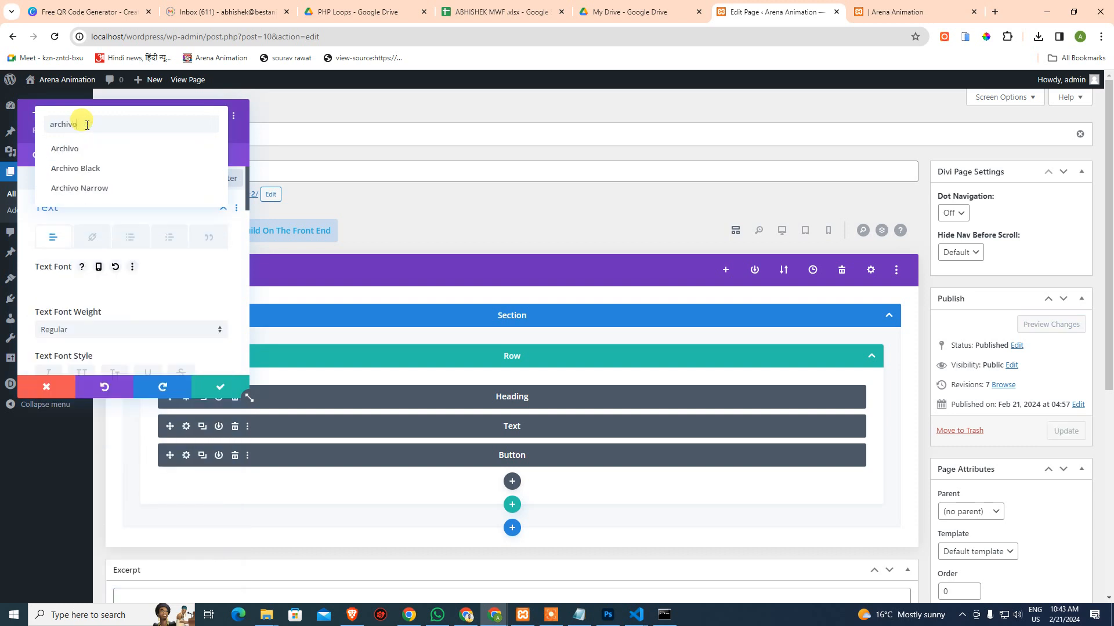
{"action": "left_click", "coordinate": [62, 148]}
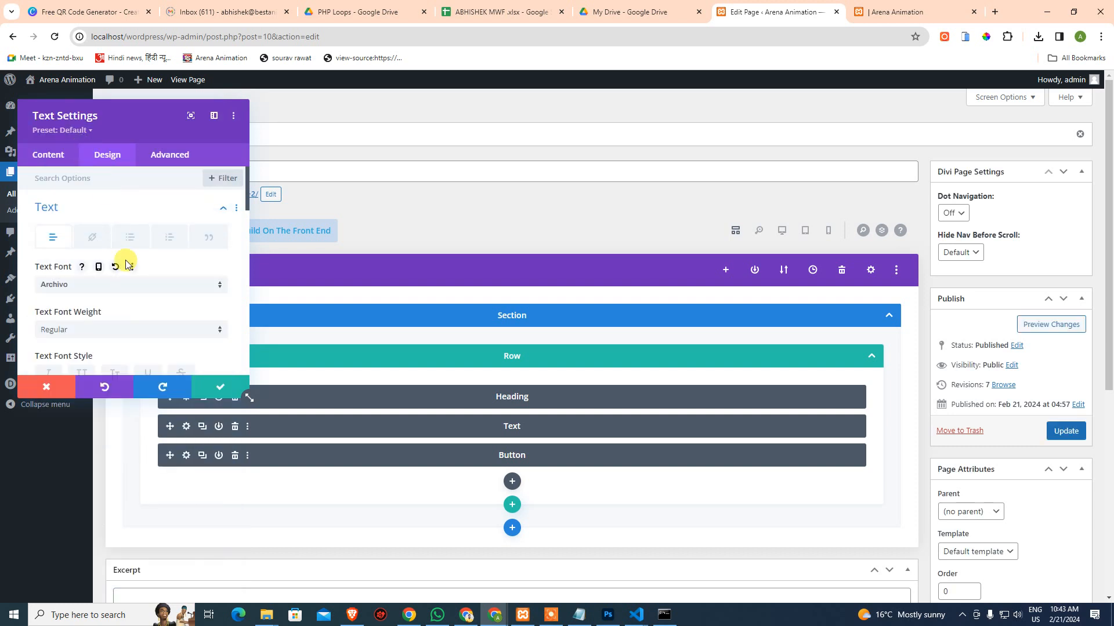
Make the text Bold, set its size to 91px, and save the module settings
{"action": "left_click", "coordinate": [107, 328]}
{"action": "left_click", "coordinate": [82, 458]}
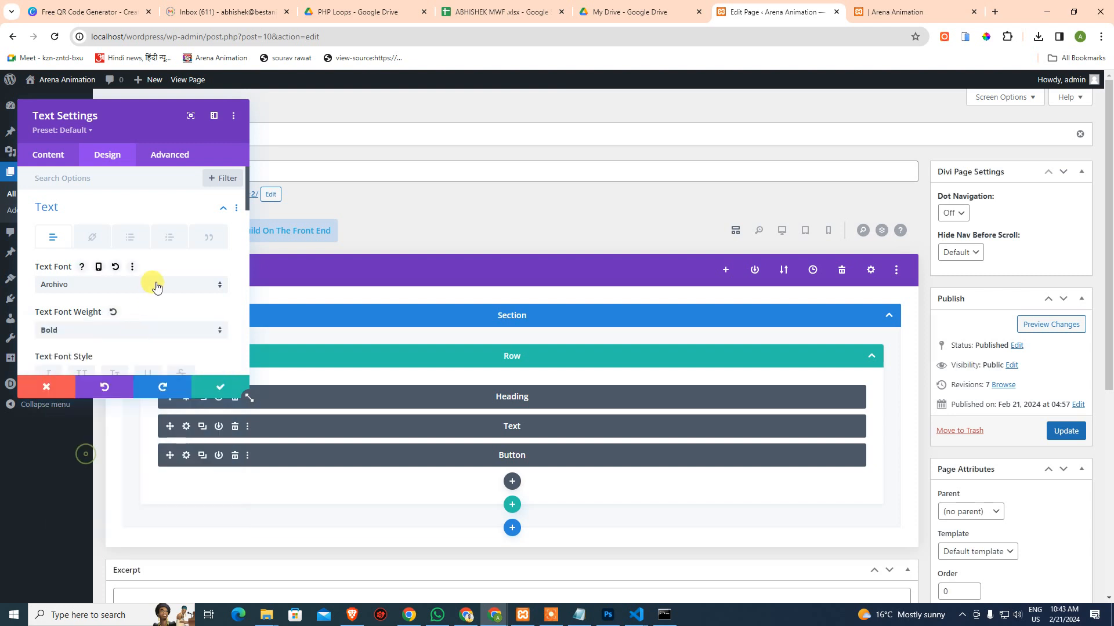
{"action": "scroll", "coordinate": [154, 287], "scroll_direction": "down", "scroll_amount": 2}
{"action": "scroll", "coordinate": [177, 277], "scroll_direction": "down", "scroll_amount": 2}
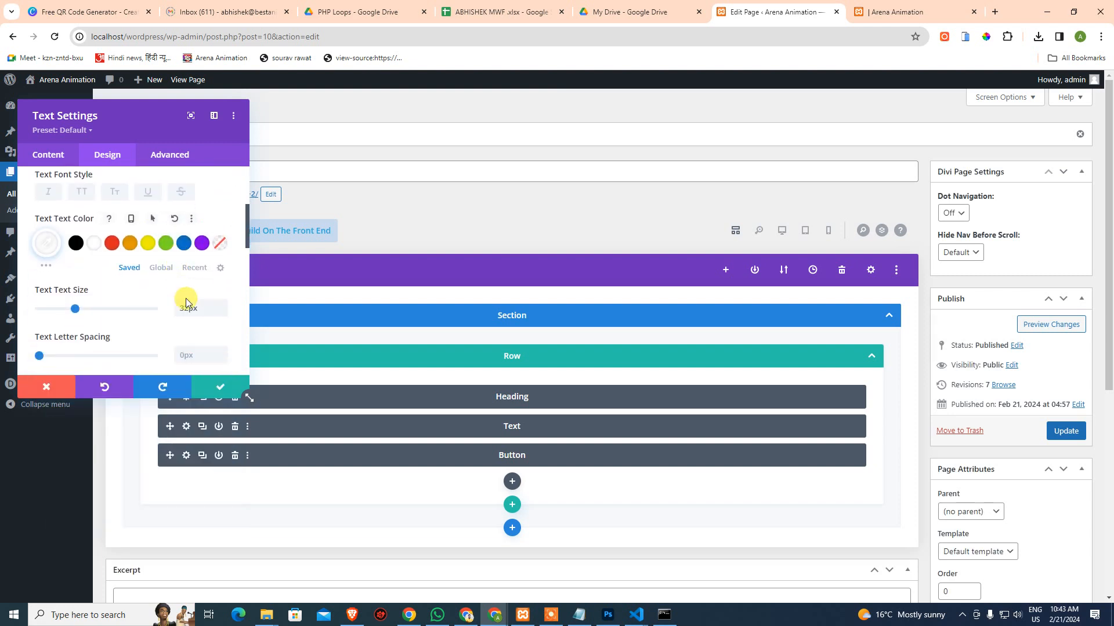
{"action": "left_click_drag", "start_coordinate": [198, 261], "coordinate": [145, 270]}
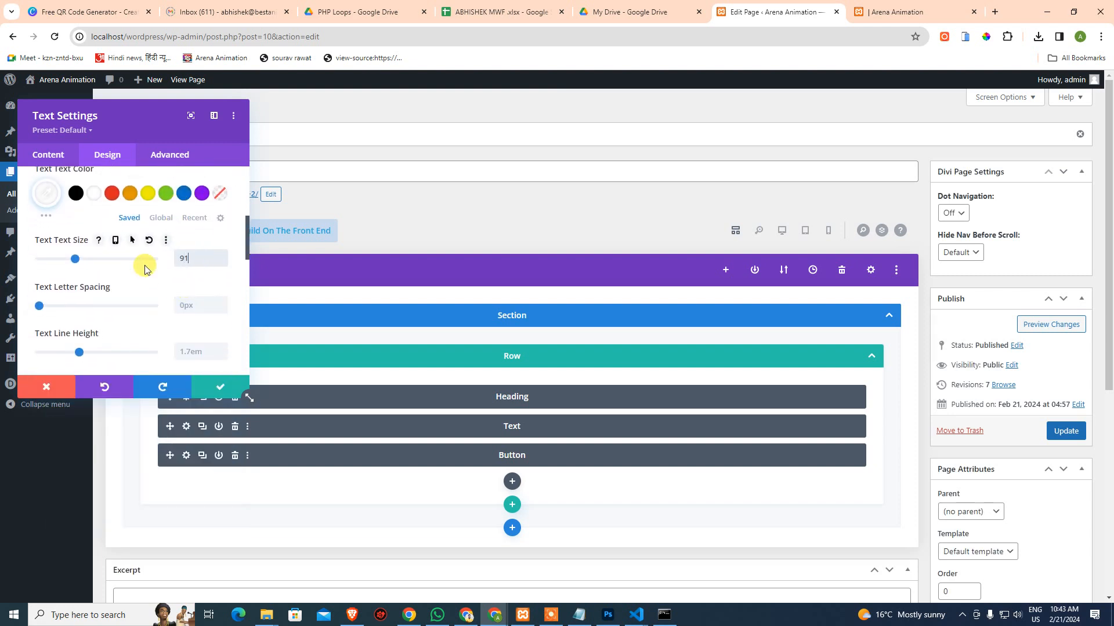
{"action": "scroll", "coordinate": [189, 307], "scroll_direction": "down", "scroll_amount": 3}
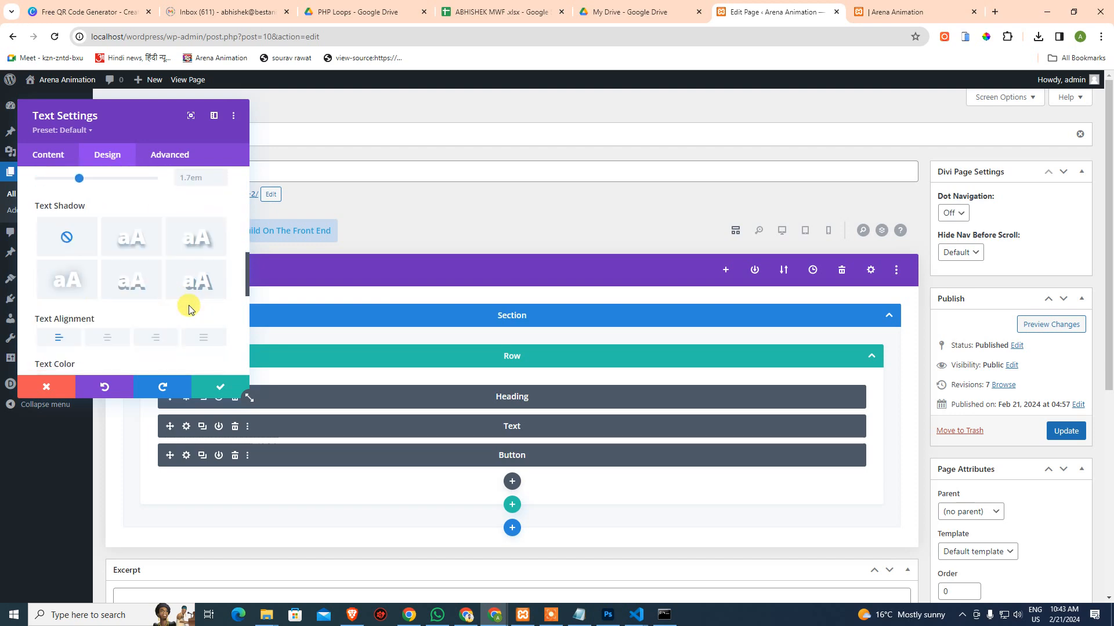
{"action": "scroll", "coordinate": [188, 308], "scroll_direction": "down", "scroll_amount": 2}
{"action": "left_click", "coordinate": [211, 387]}
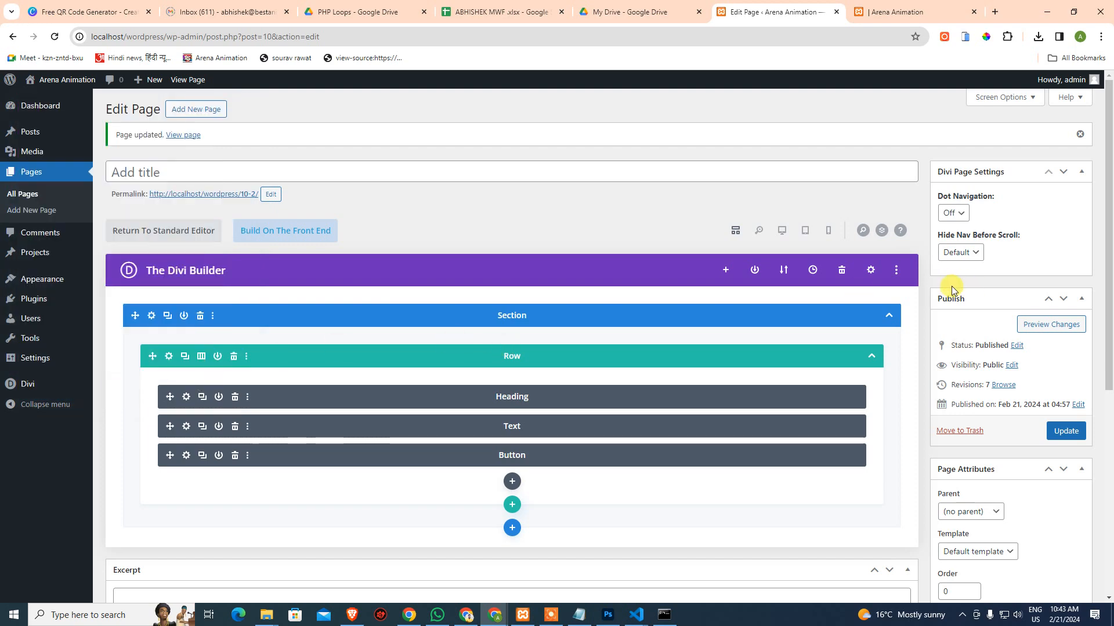
Check the Get Cashback heading in the browser preview, then return to the page editor
{"action": "left_click", "coordinate": [875, 12]}
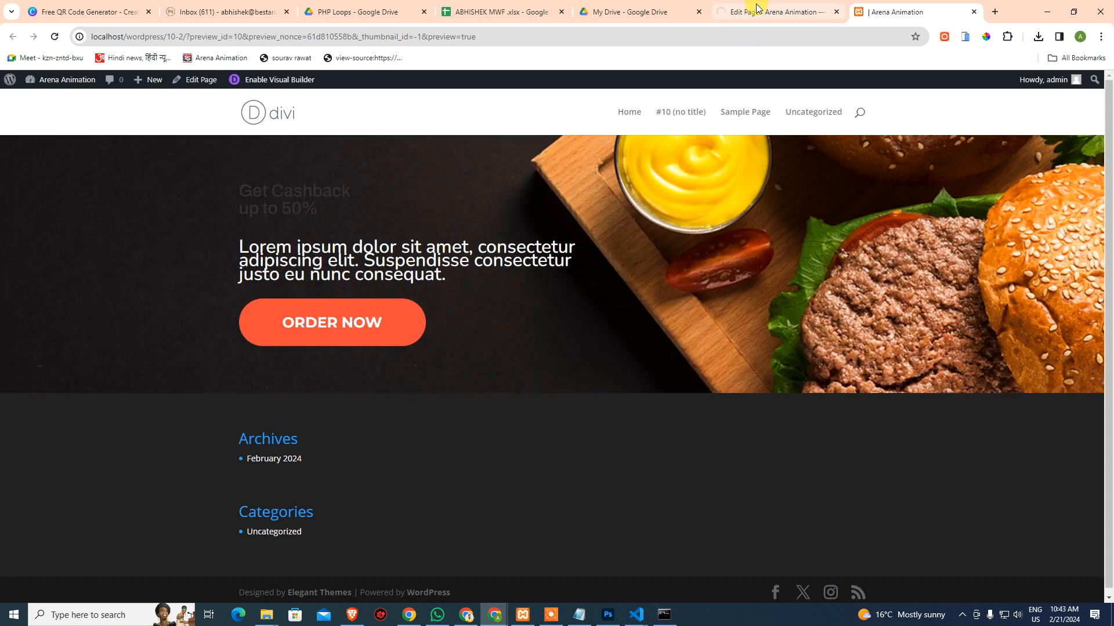
{"action": "left_click", "coordinate": [757, 8]}
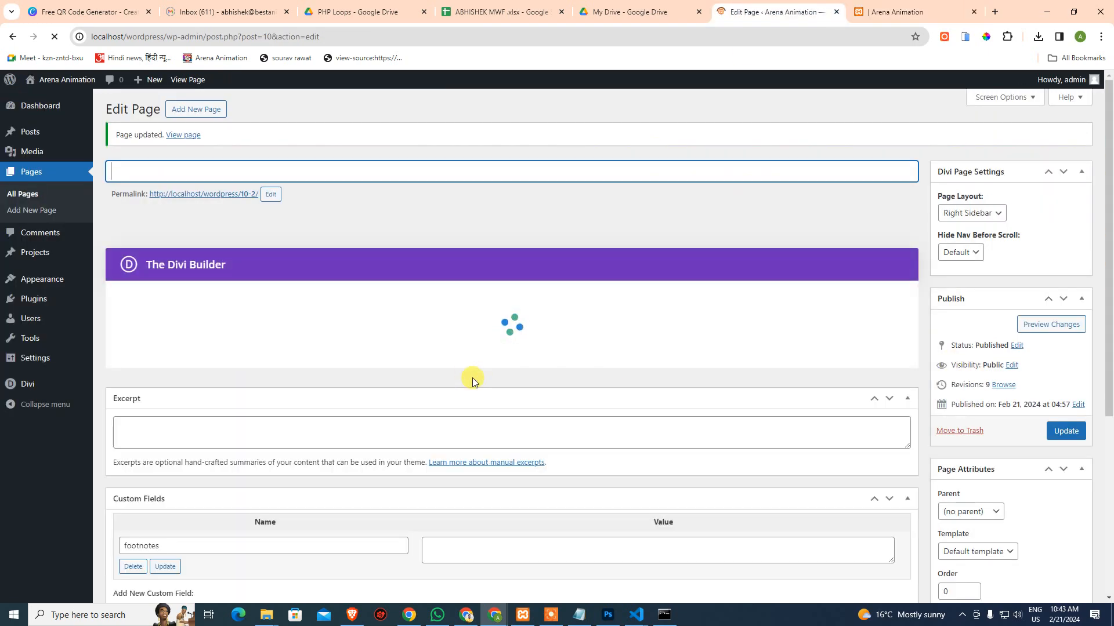
{"action": "left_click", "coordinate": [894, 8]}
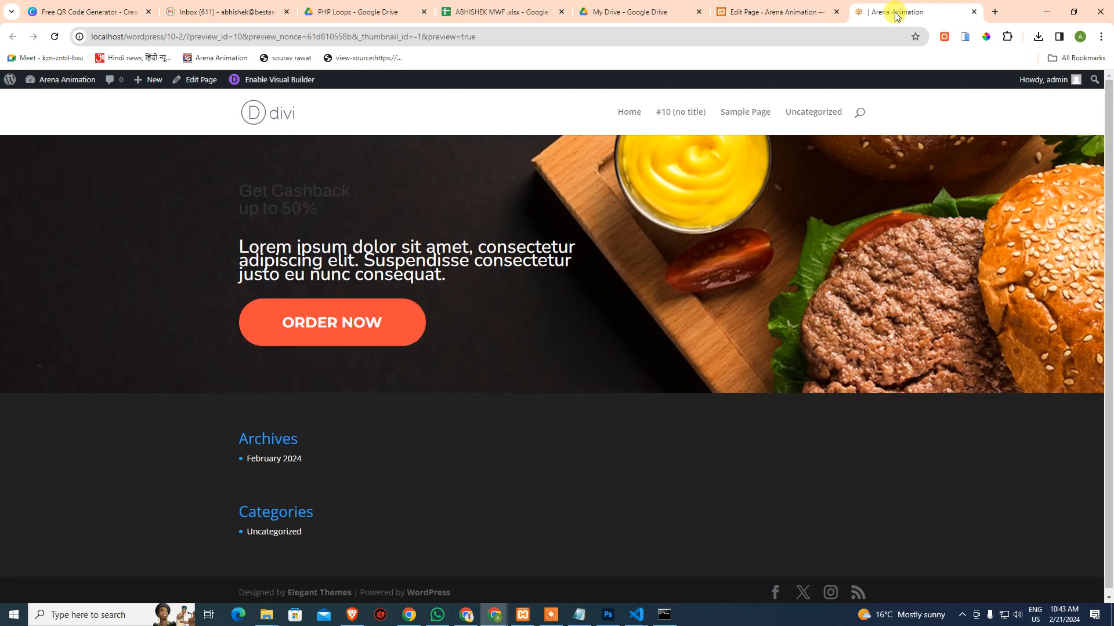
{"action": "left_click", "coordinate": [812, 12]}
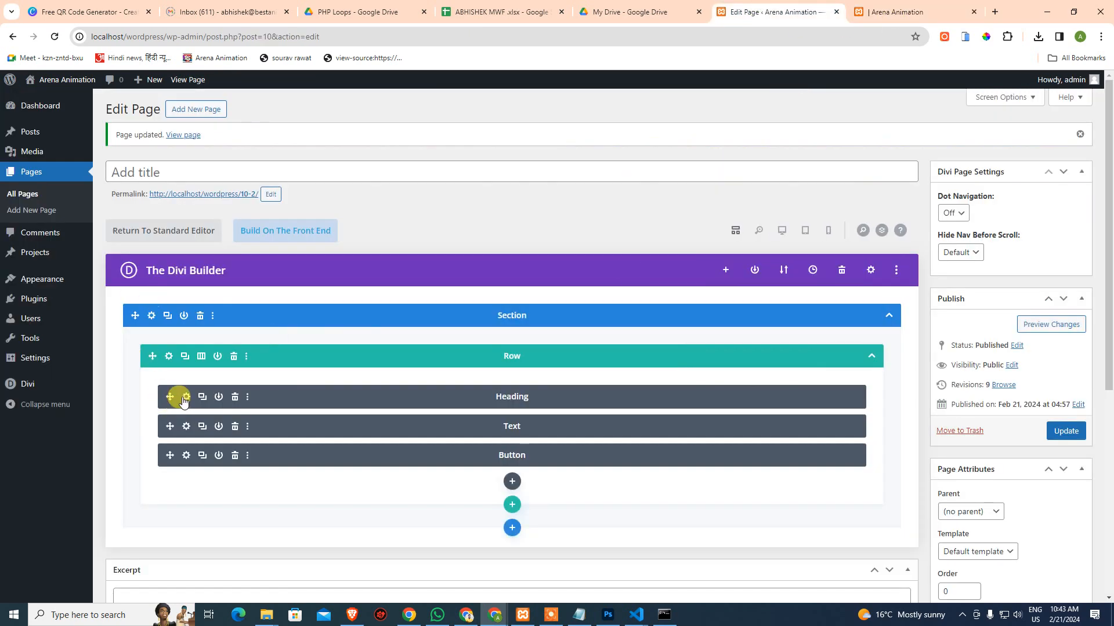
Reopen the Heading module's settings and review its design and body content options
{"action": "left_click", "coordinate": [364, 406]}
{"action": "scroll", "coordinate": [119, 322], "scroll_direction": "down", "scroll_amount": 3}
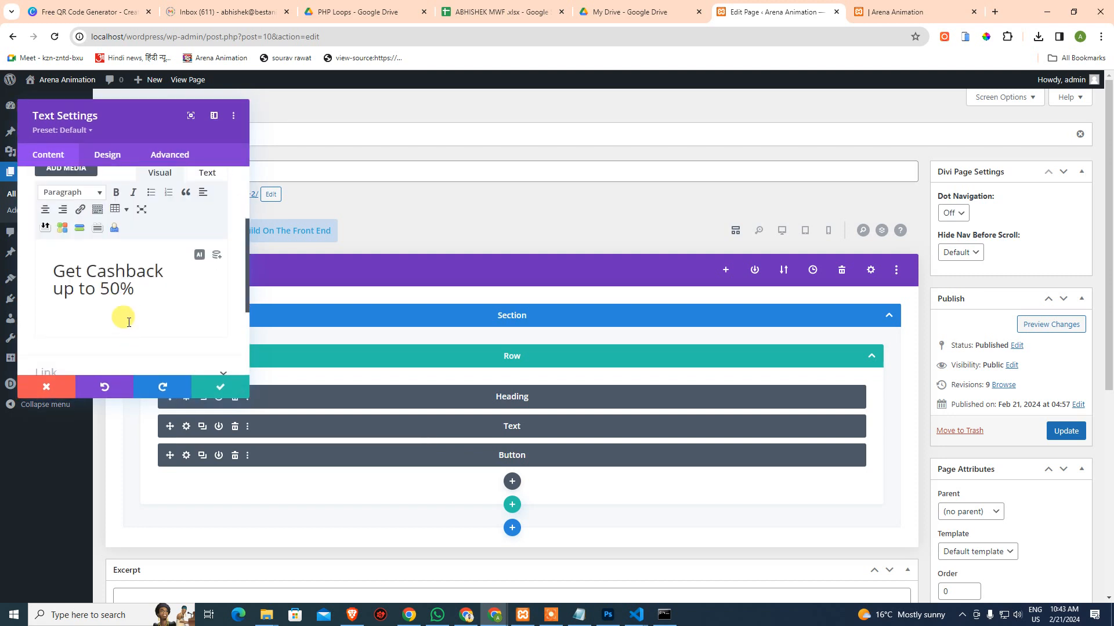
{"action": "left_click", "coordinate": [108, 153]}
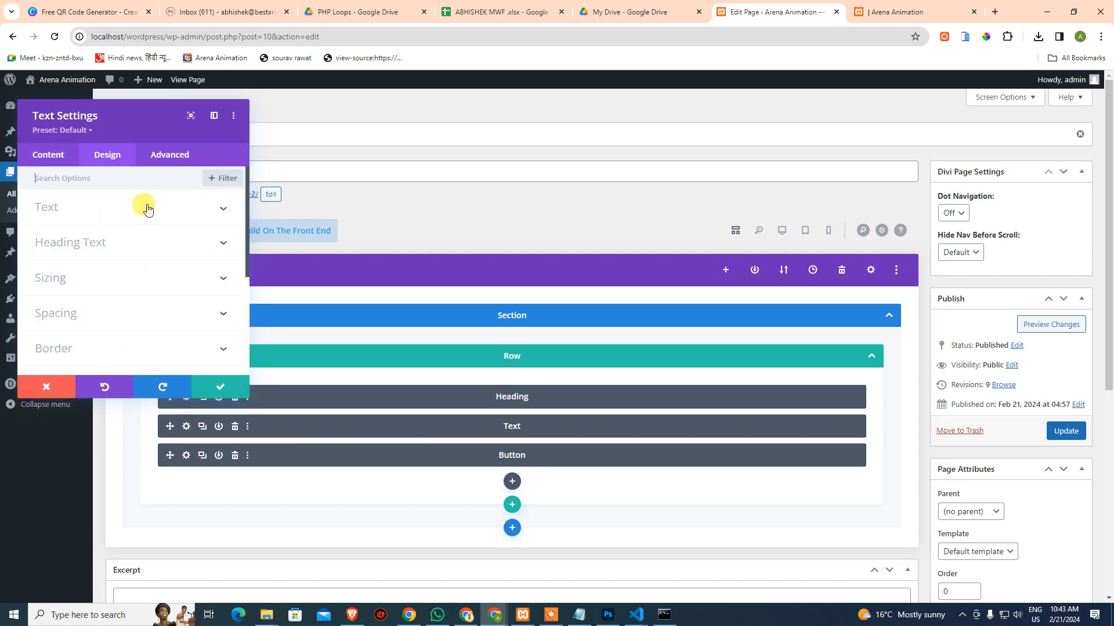
{"action": "left_click", "coordinate": [116, 206]}
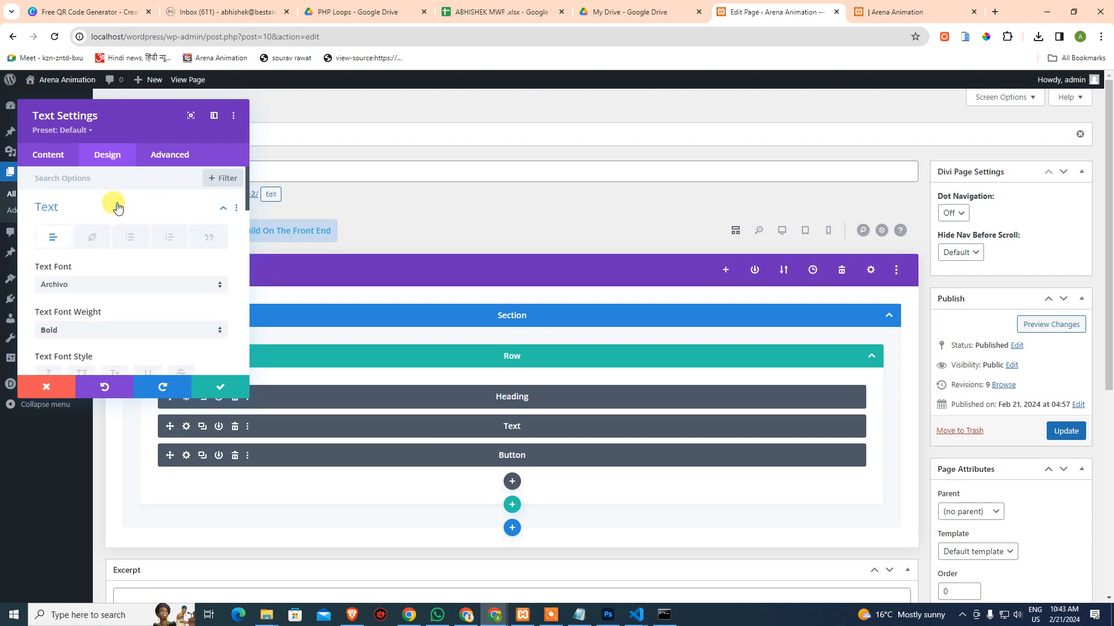
{"action": "left_click", "coordinate": [116, 207]}
{"action": "left_click", "coordinate": [52, 154]}
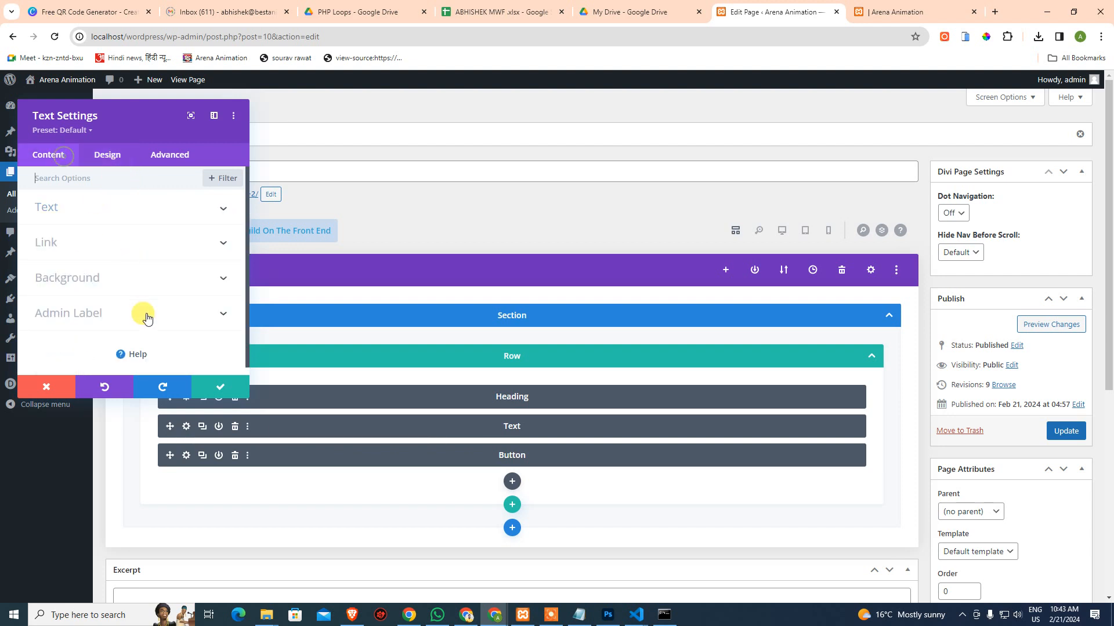
{"action": "left_click", "coordinate": [81, 210]}
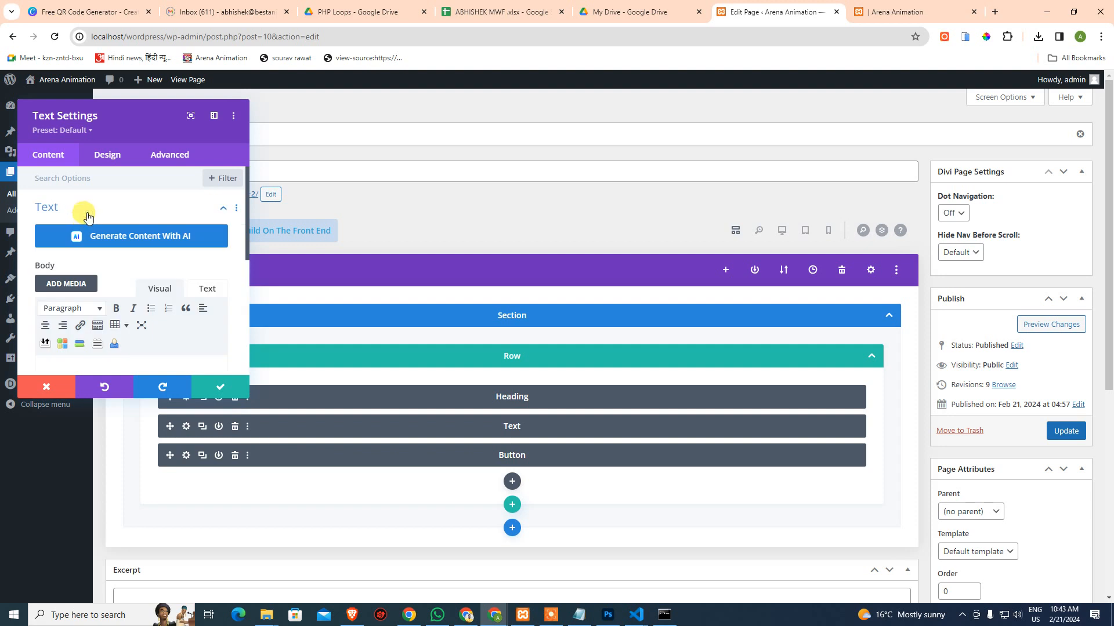
{"action": "scroll", "coordinate": [152, 264], "scroll_direction": "down", "scroll_amount": 2}
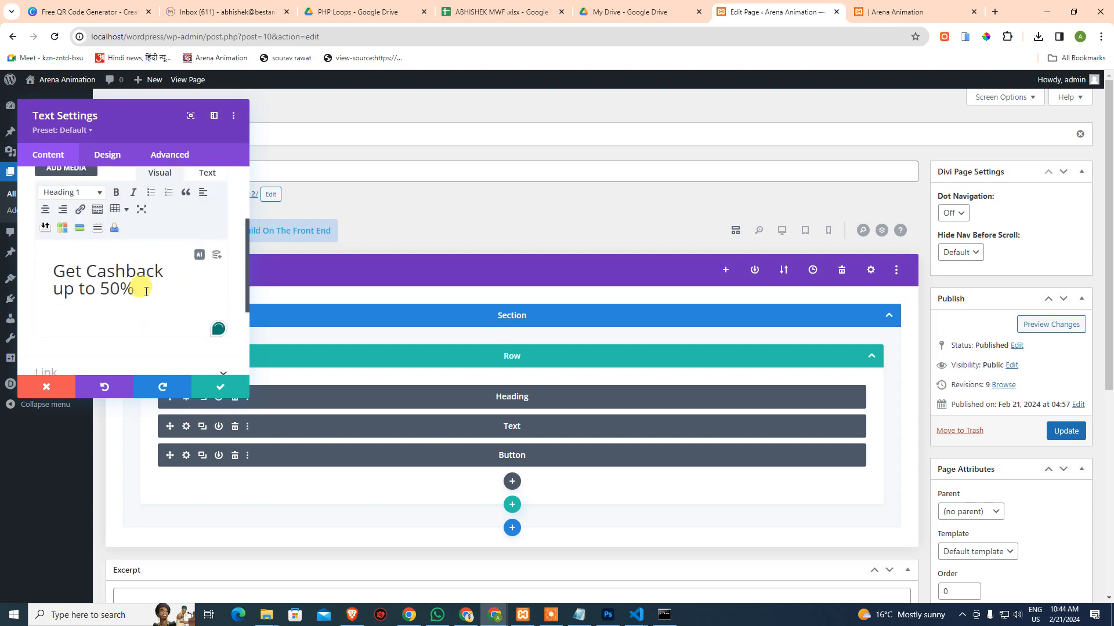
Set the H1 heading text to Archivo Bold and save the module settings
{"action": "left_click", "coordinate": [101, 155]}
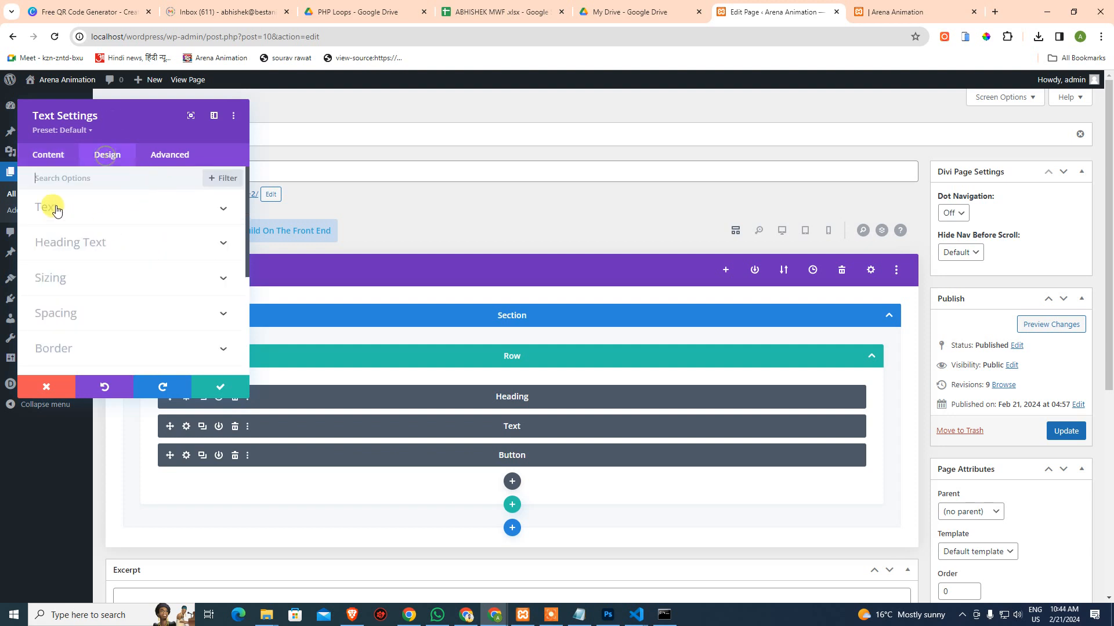
{"action": "left_click", "coordinate": [79, 244]}
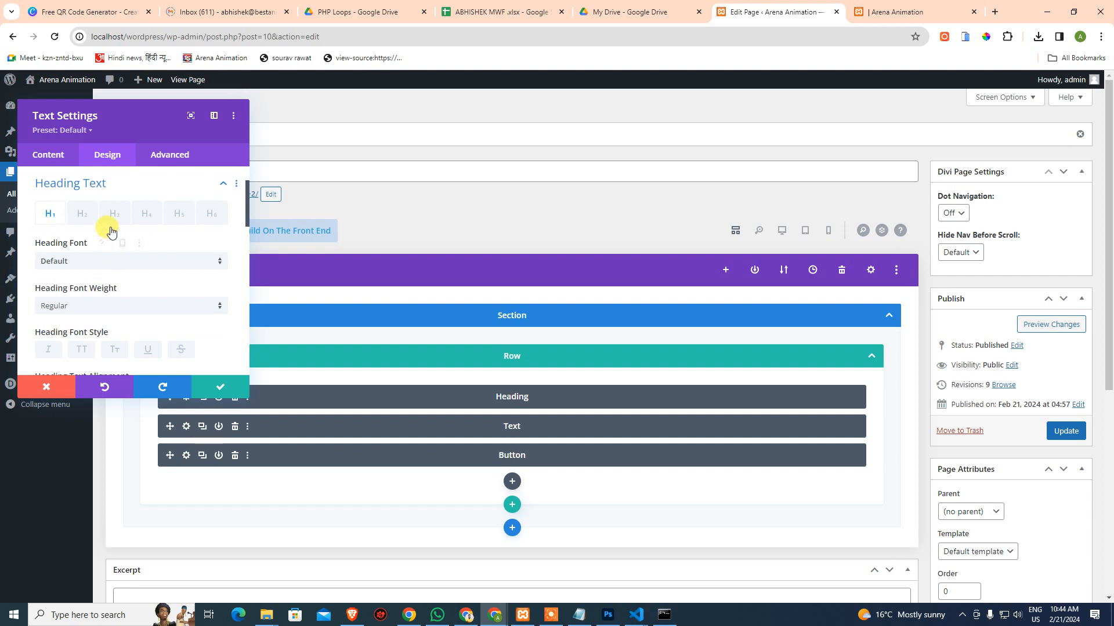
{"action": "left_click", "coordinate": [122, 262]}
{"action": "left_click", "coordinate": [91, 181]}
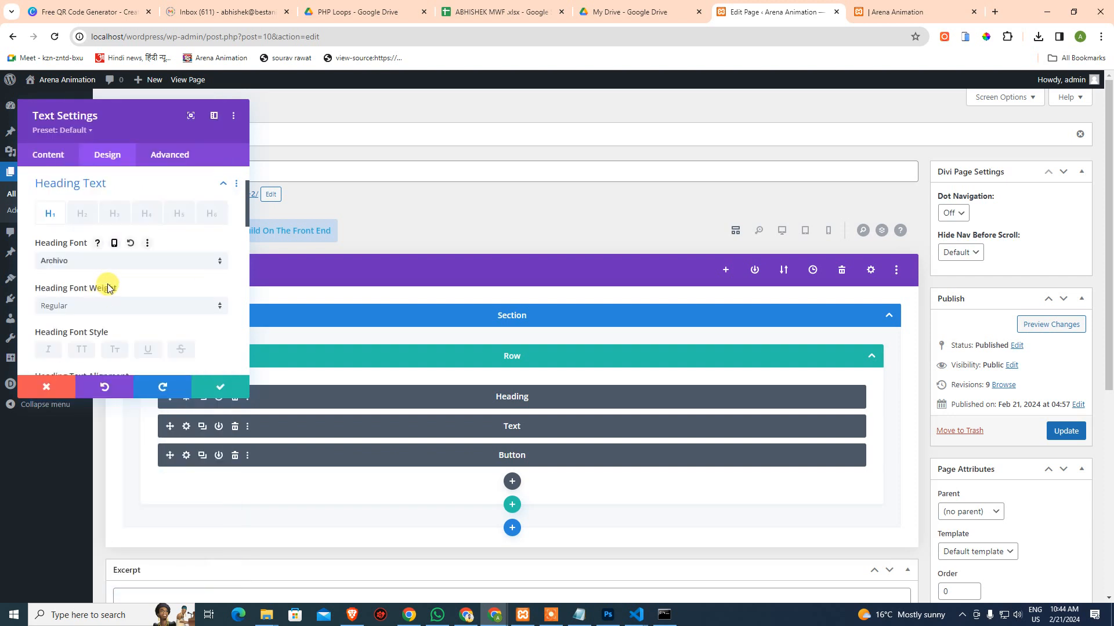
{"action": "left_click", "coordinate": [102, 314]}
{"action": "left_click", "coordinate": [139, 434]}
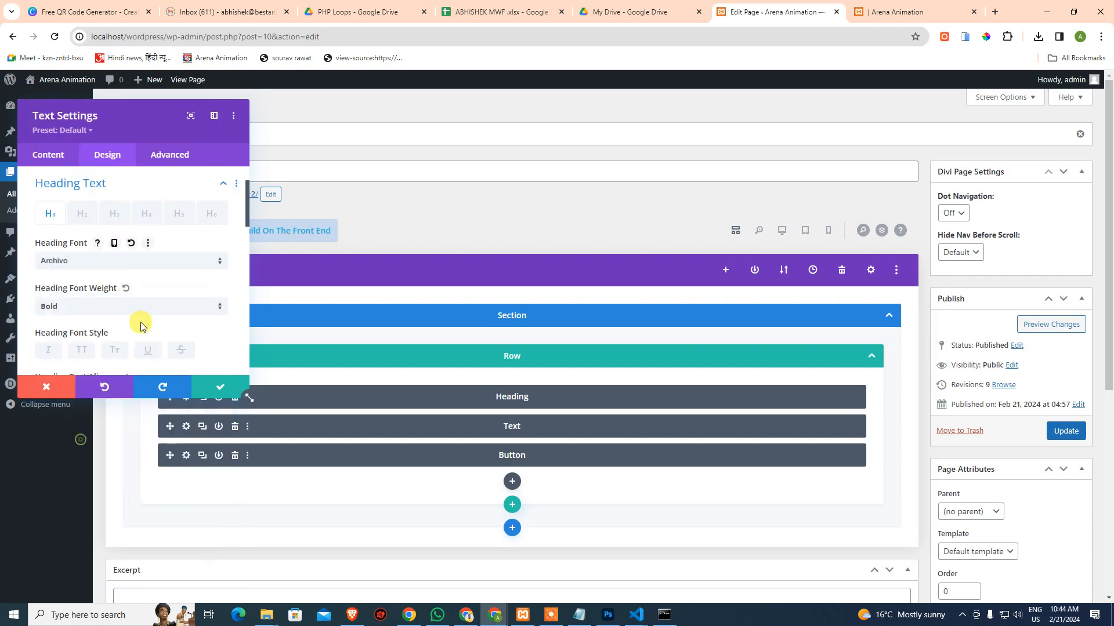
{"action": "scroll", "coordinate": [140, 320], "scroll_direction": "down", "scroll_amount": 2}
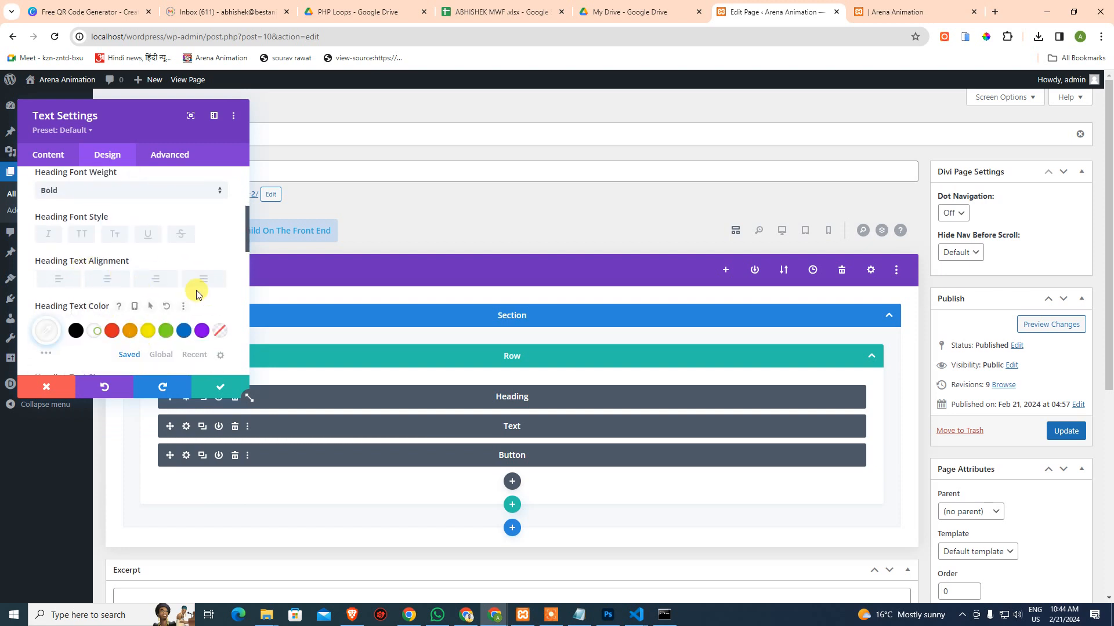
{"action": "scroll", "coordinate": [203, 299], "scroll_direction": "down", "scroll_amount": 2}
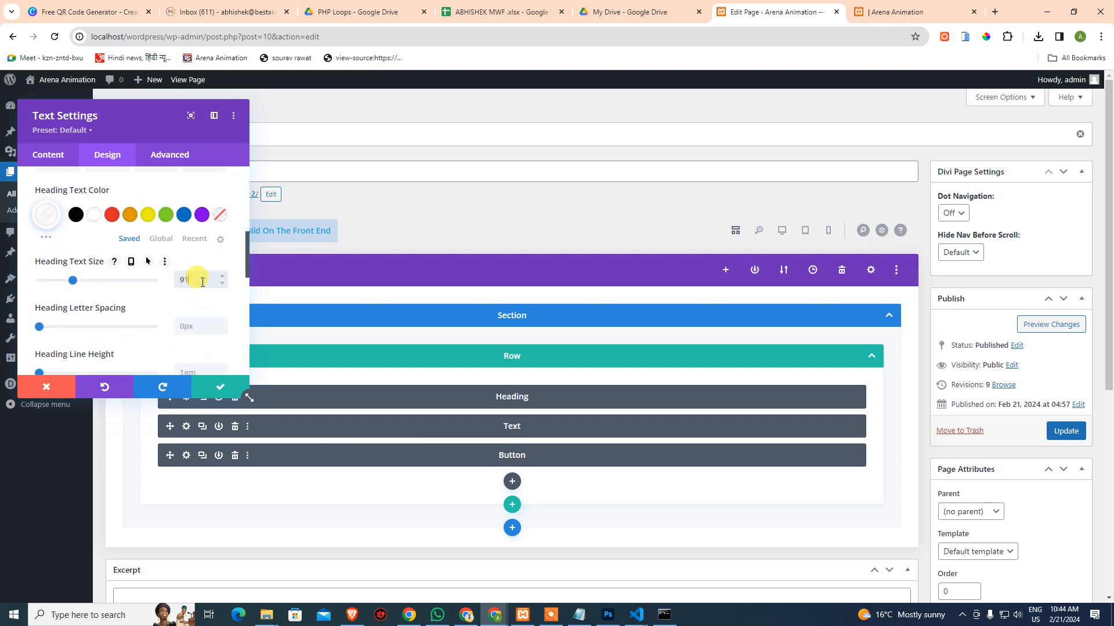
{"action": "left_click", "coordinate": [219, 385]}
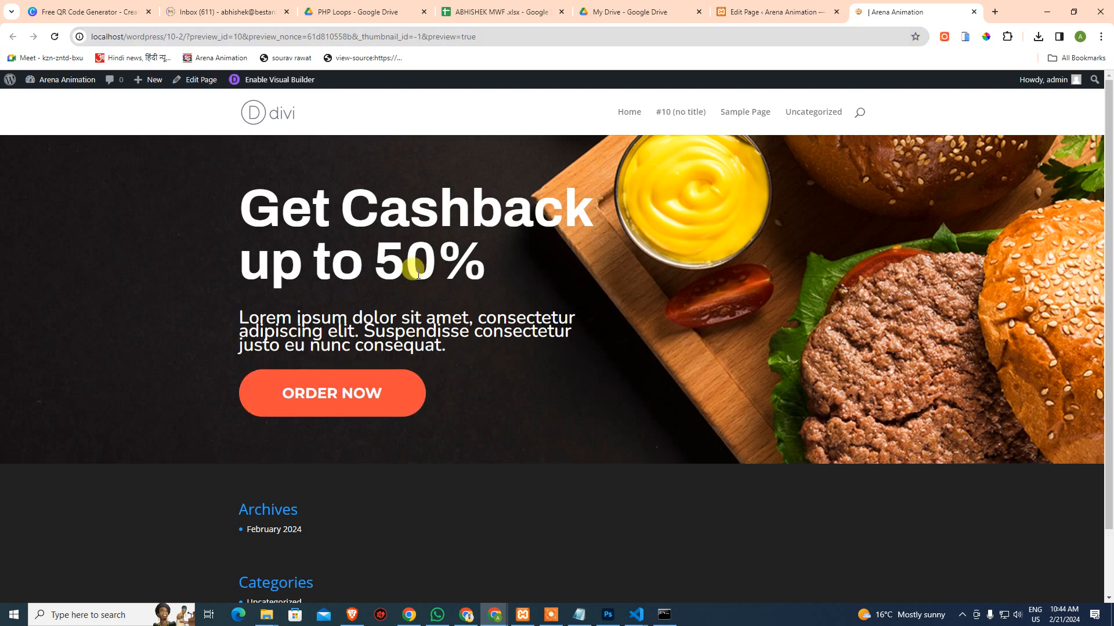
Highlight the Get Cashback heading text in the preview, then deselect it
{"action": "left_click_drag", "start_coordinate": [221, 186], "coordinate": [615, 346]}
{"action": "left_click", "coordinate": [615, 346]}
{"action": "key", "text": "alt+Tab"}
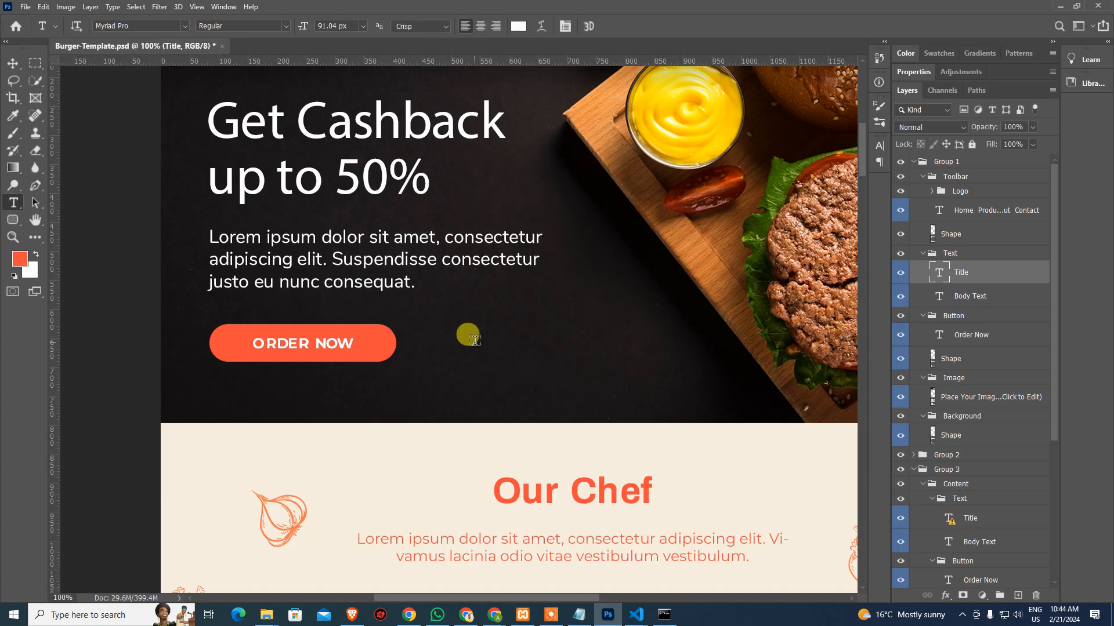
{"action": "left_click", "coordinate": [383, 263]}
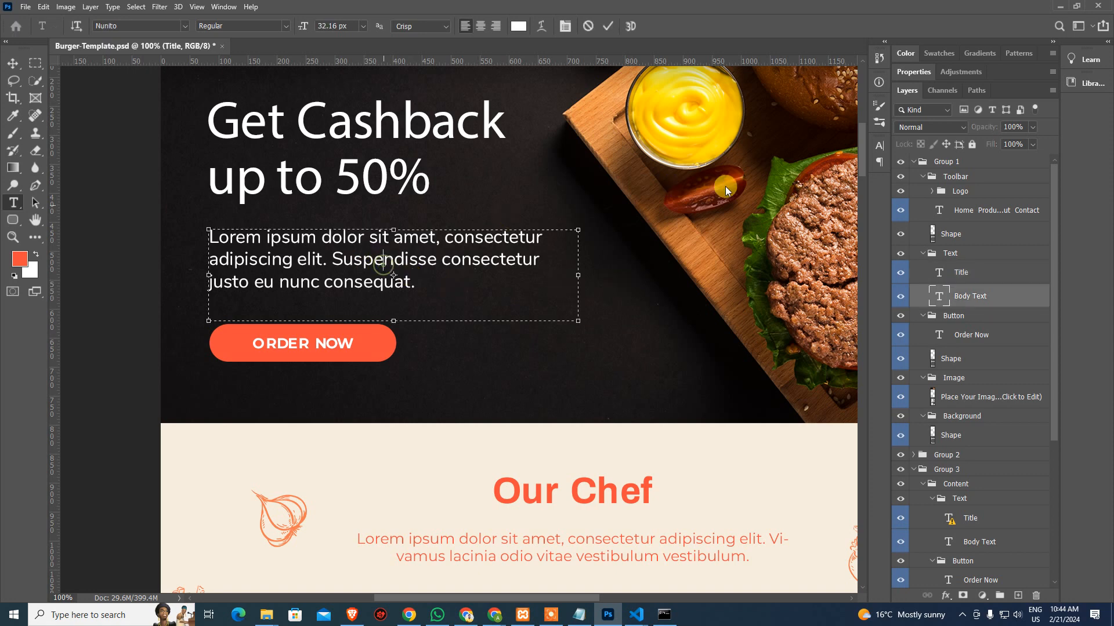
{"action": "key", "text": "ctrl+a"}
{"action": "left_click", "coordinate": [879, 87]}
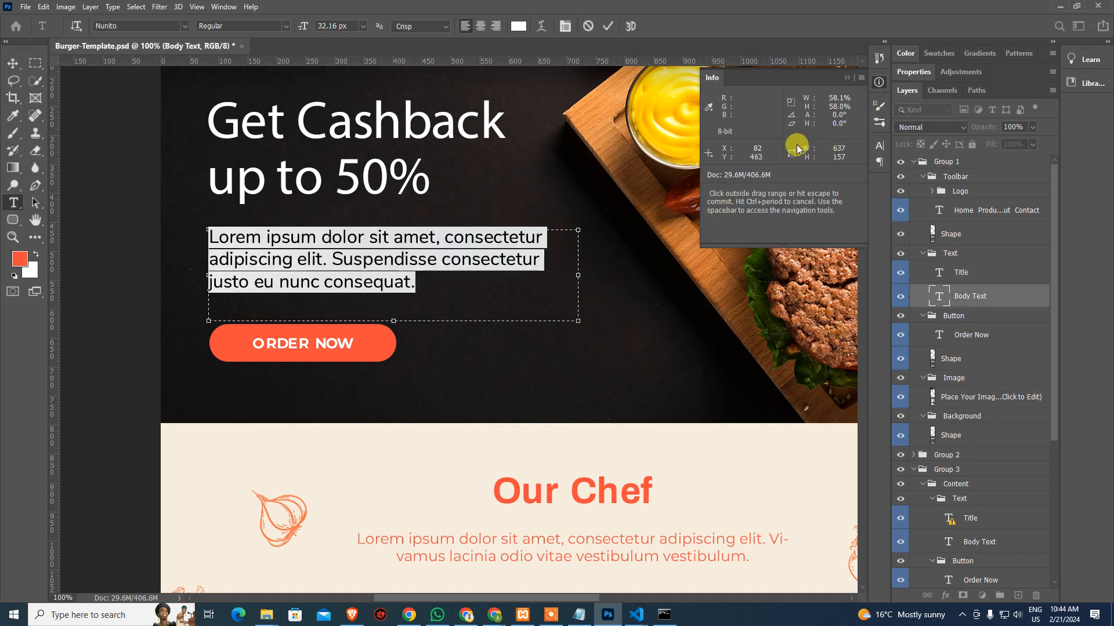
{"action": "key", "text": "Escape"}
{"action": "left_click", "coordinate": [880, 165]}
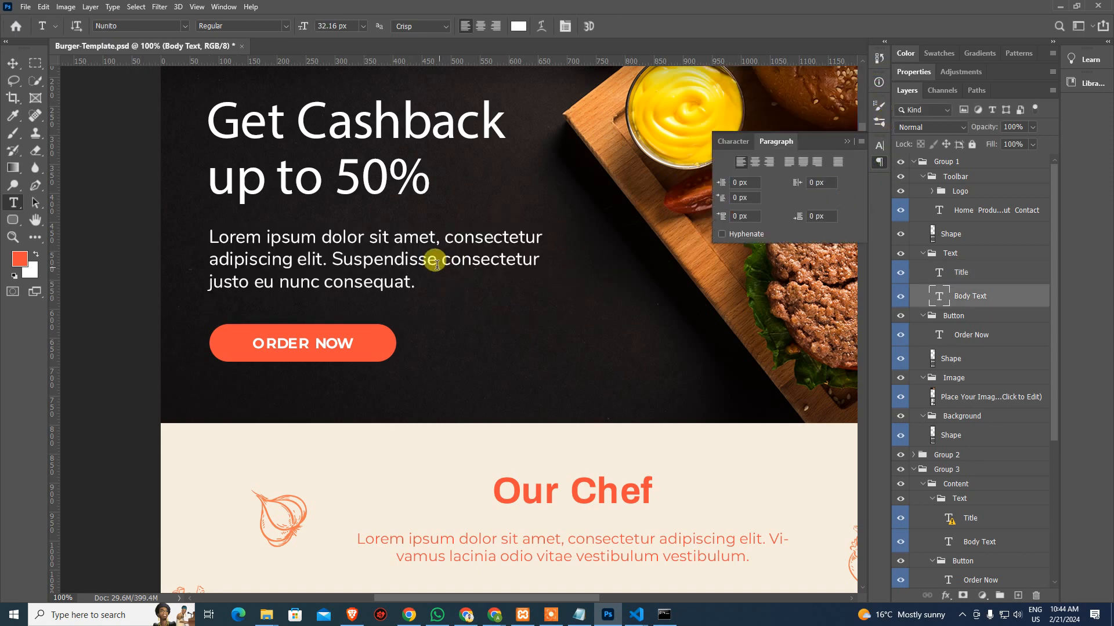
{"action": "left_click", "coordinate": [421, 246]}
{"action": "key", "text": "ctrl+a"}
{"action": "left_click", "coordinate": [733, 142]}
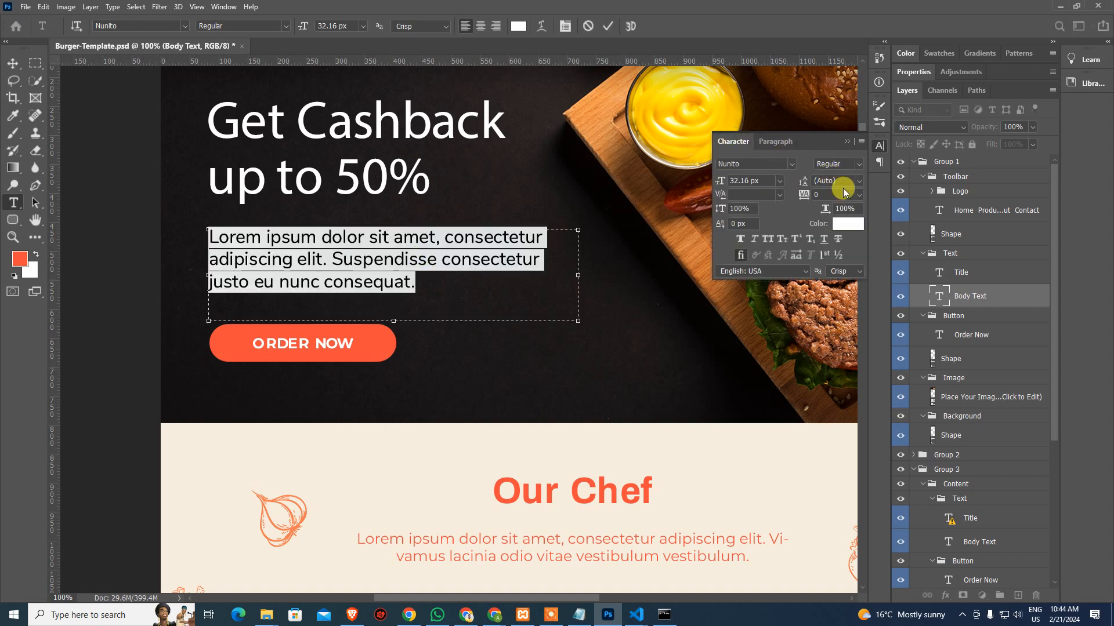
{"action": "key", "text": "Escape"}
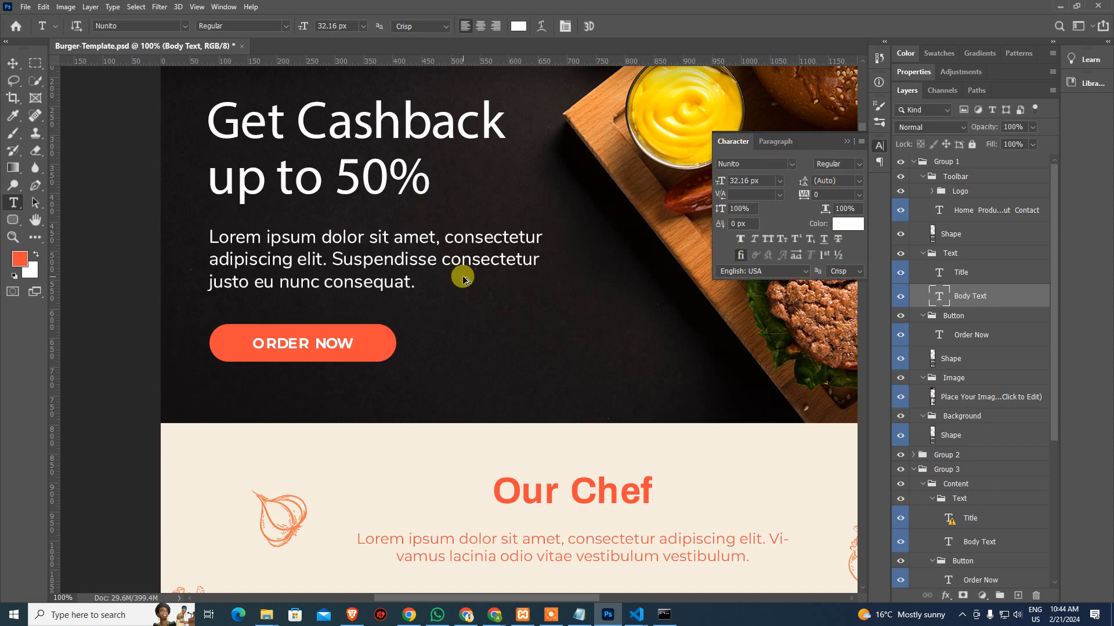
{"action": "key", "text": "alt+Tab"}
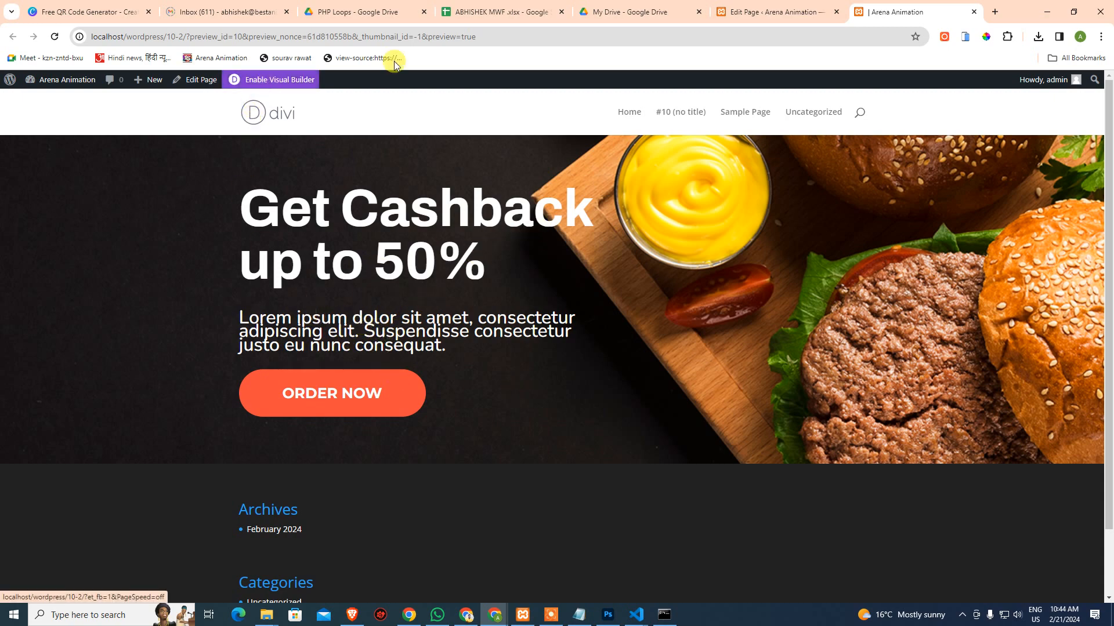
Return to the page editor and show the layout in desktop view
{"action": "left_click", "coordinate": [757, 15]}
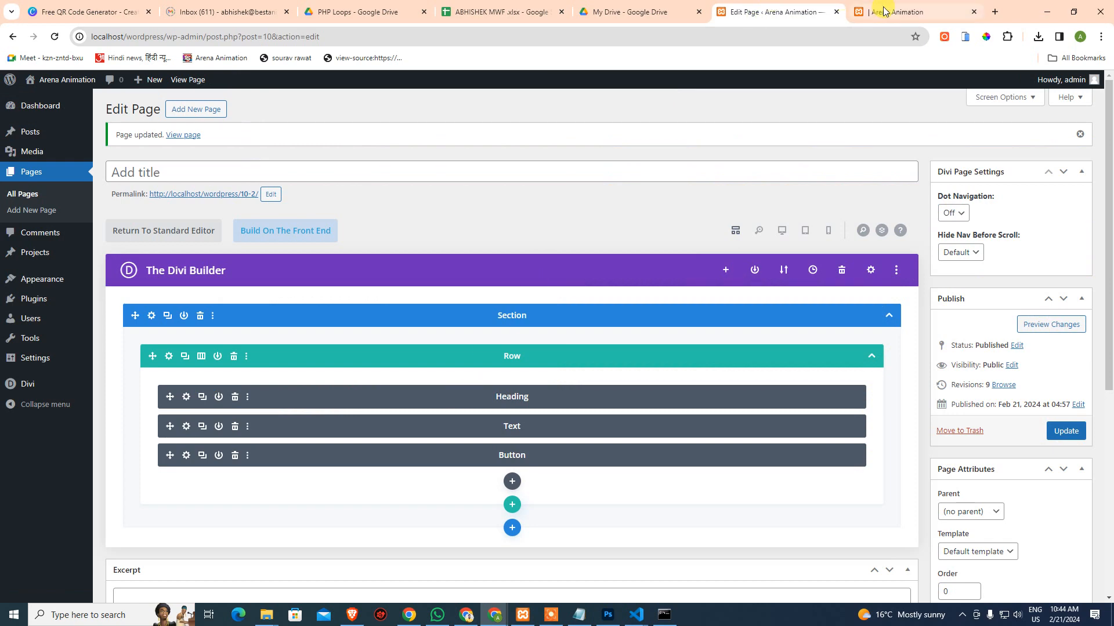
{"action": "left_click", "coordinate": [883, 12]}
{"action": "left_click", "coordinate": [722, 13]}
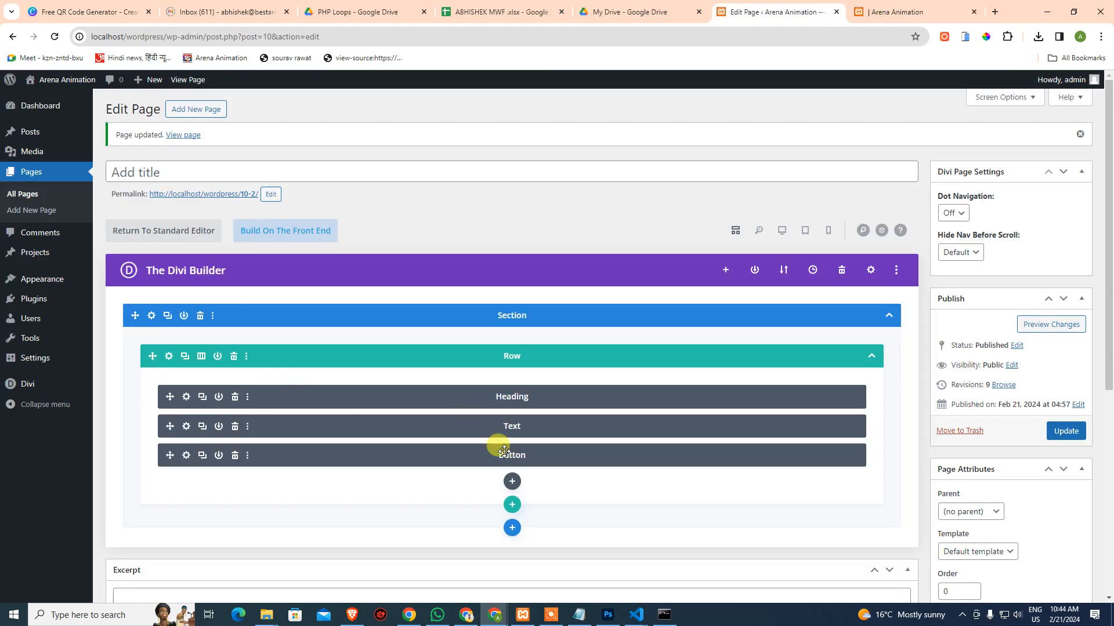
{"action": "left_click", "coordinate": [781, 231]}
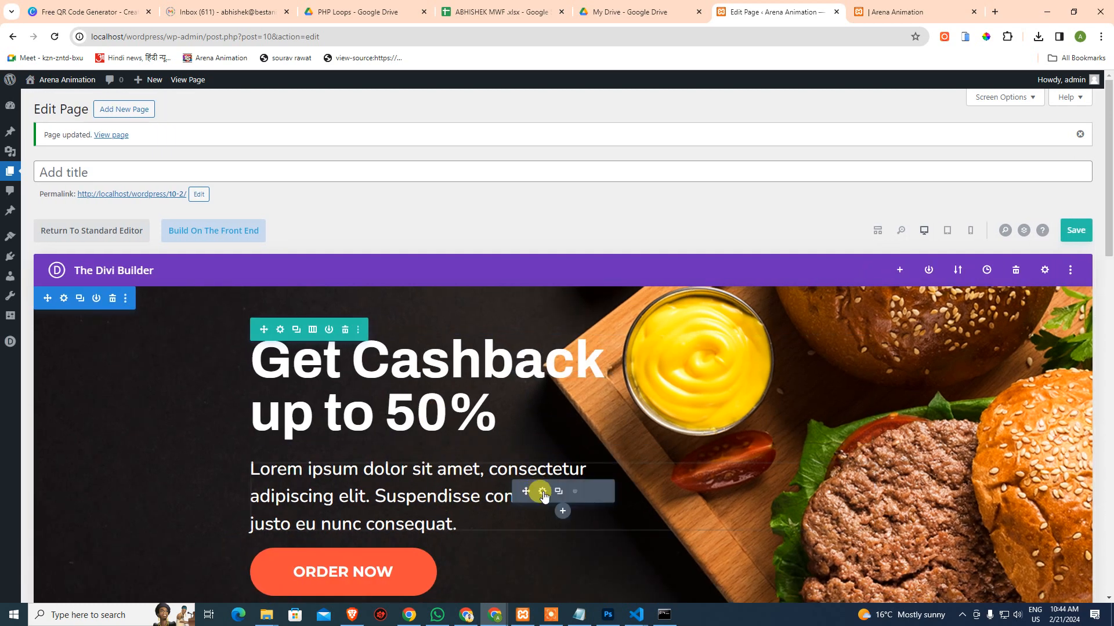
{"action": "left_click", "coordinate": [541, 491]}
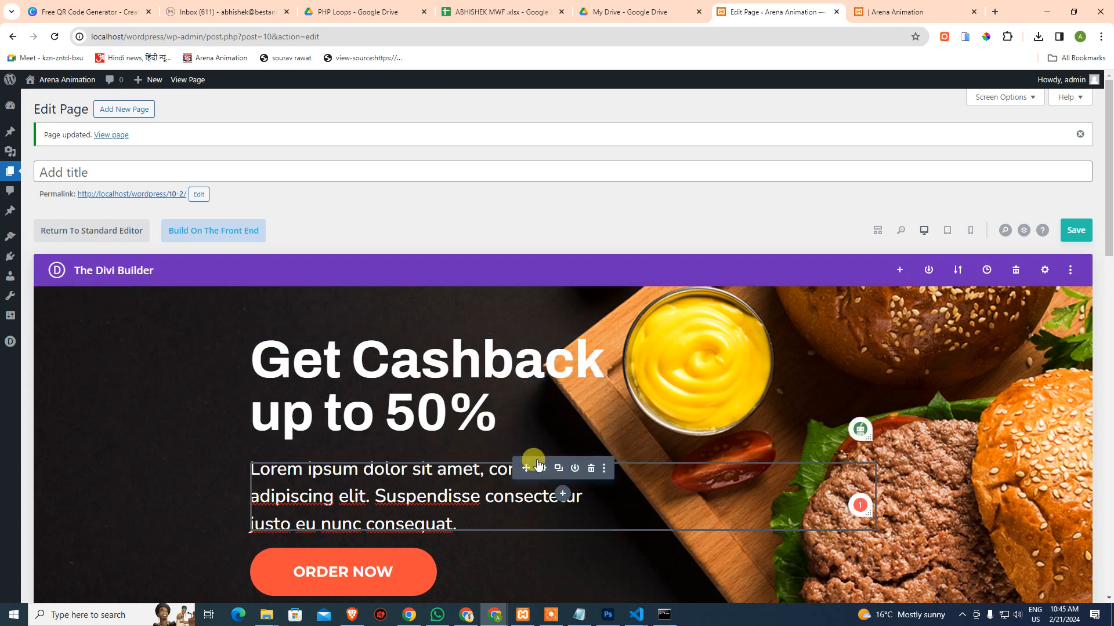
Set the hero paragraph's text line height to 1.8em and save the settings
{"action": "left_click", "coordinate": [543, 468]}
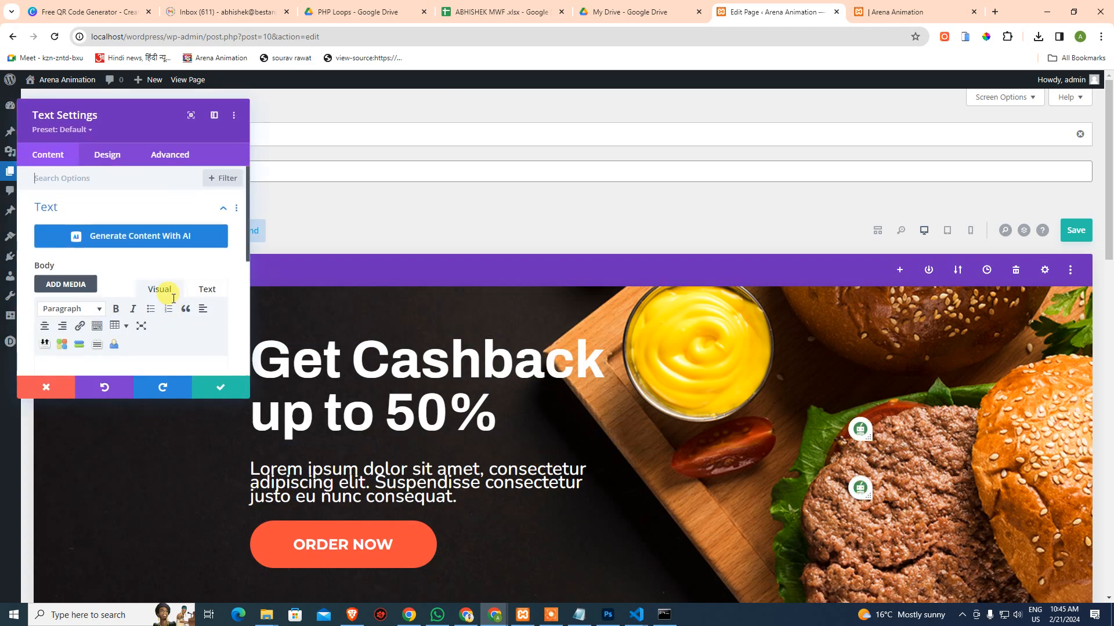
{"action": "scroll", "coordinate": [162, 314], "scroll_direction": "down", "scroll_amount": 2}
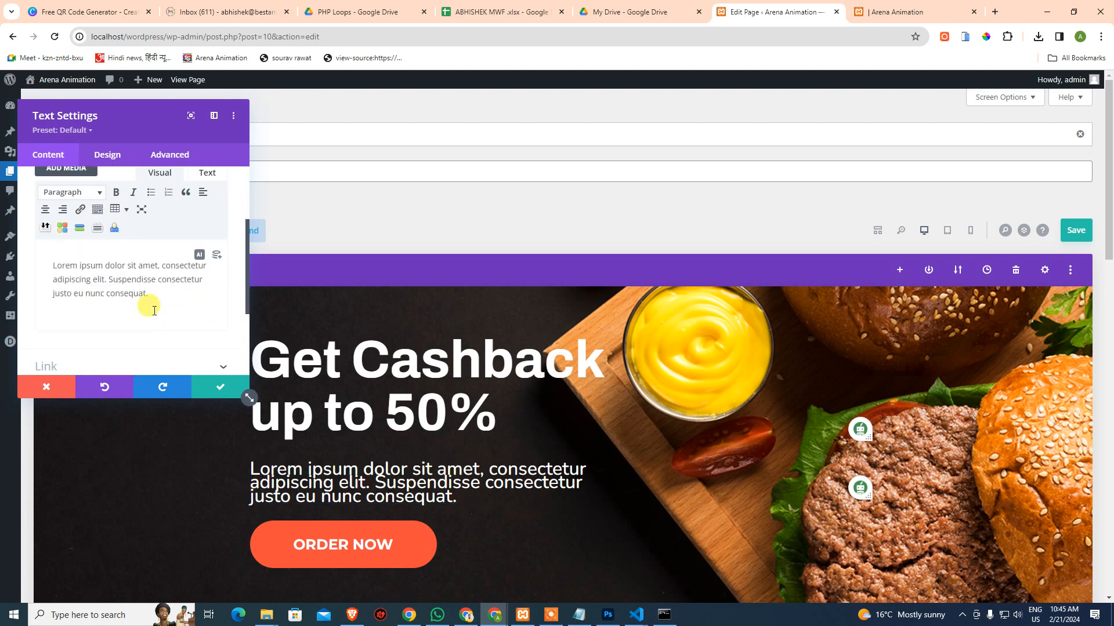
{"action": "left_click", "coordinate": [101, 156]}
{"action": "left_click", "coordinate": [80, 215]}
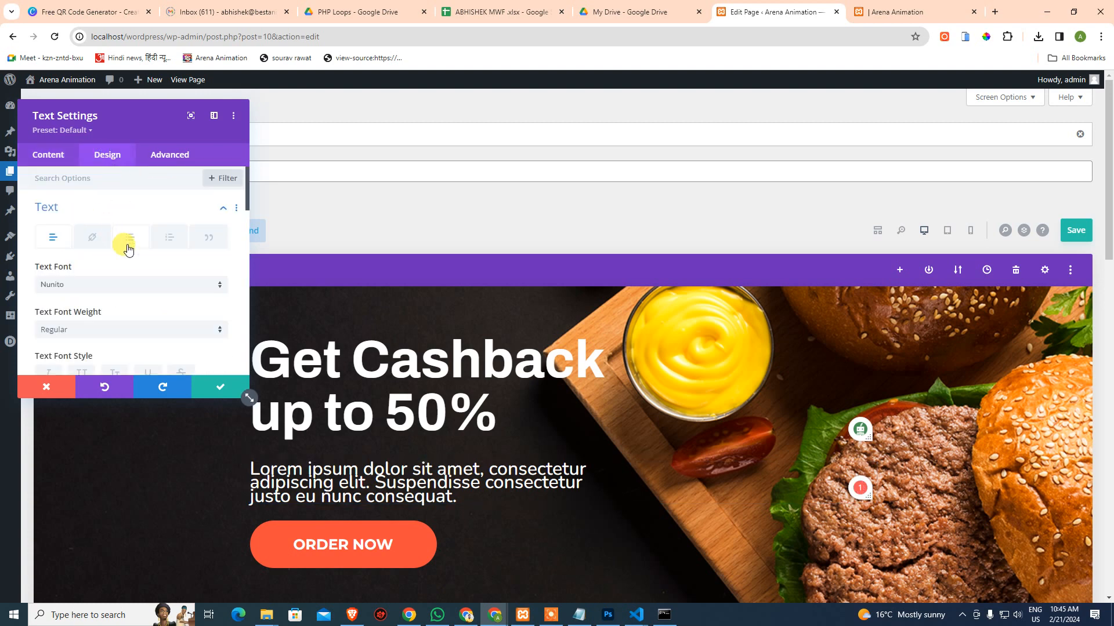
{"action": "scroll", "coordinate": [128, 249], "scroll_direction": "down", "scroll_amount": 3}
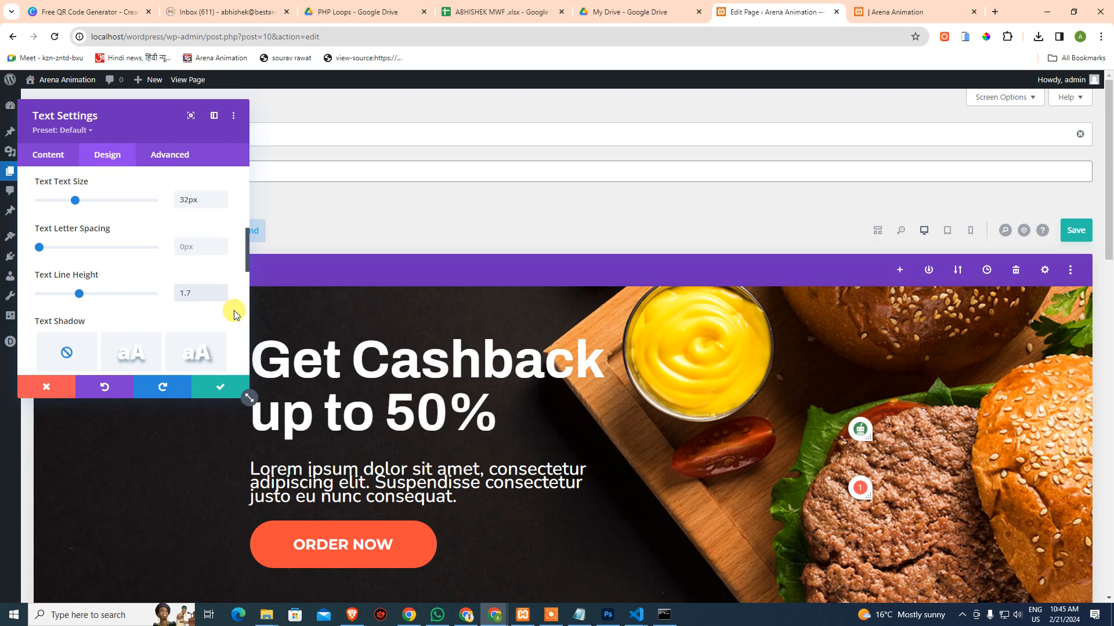
{"action": "key", "text": "Up"}
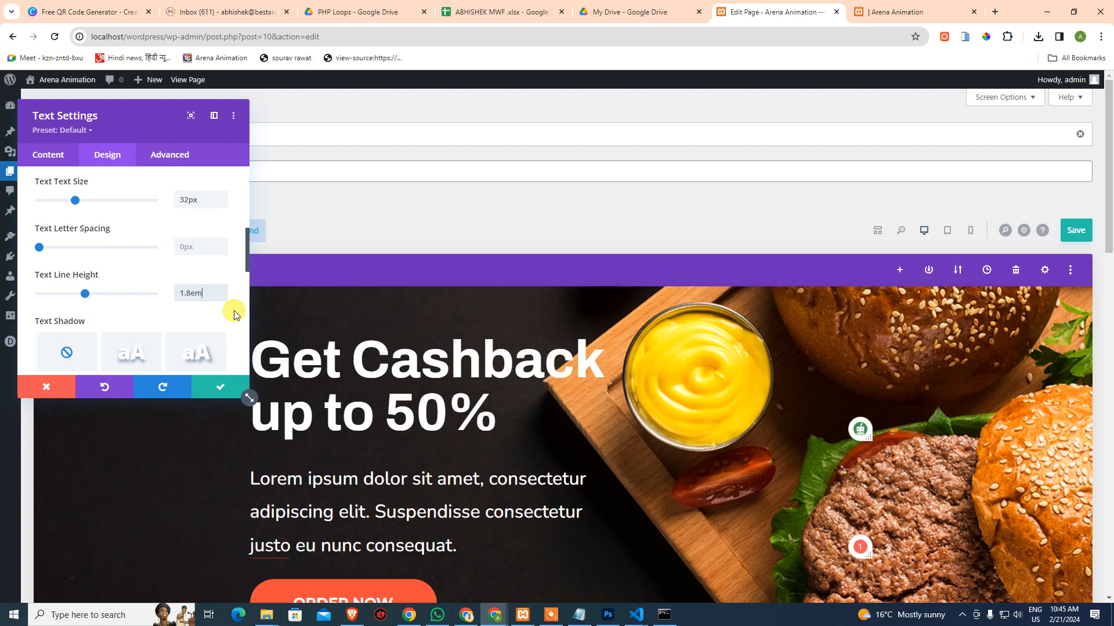
{"action": "left_click", "coordinate": [222, 388]}
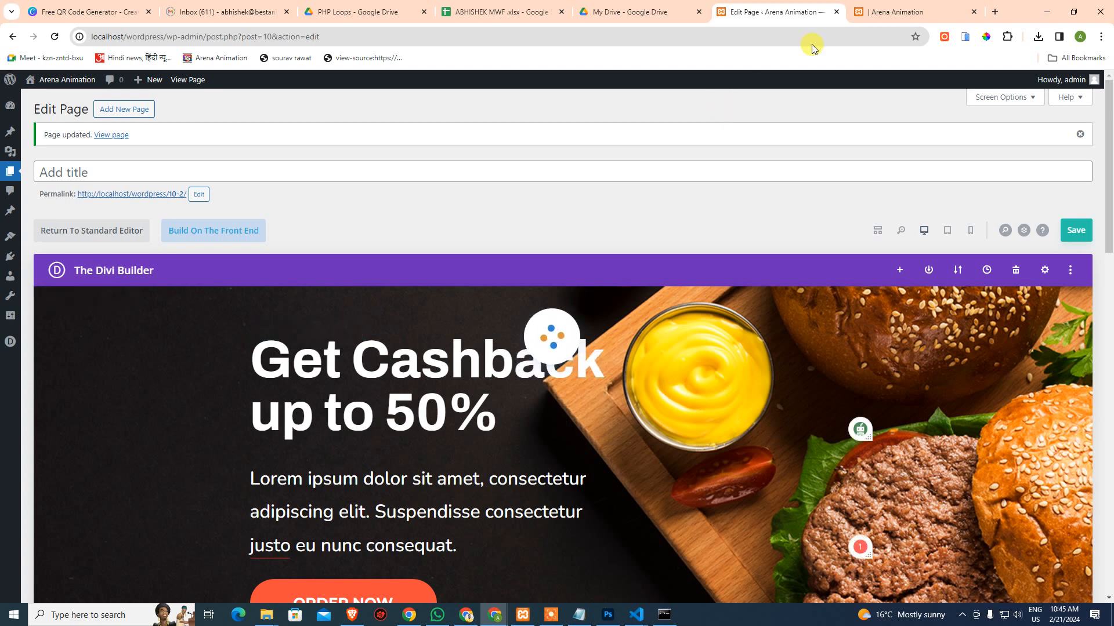
Check the evenly spaced hero paragraph in the refreshed preview, then go back to Edit Page
{"action": "mouse_move", "coordinate": [881, 8]}
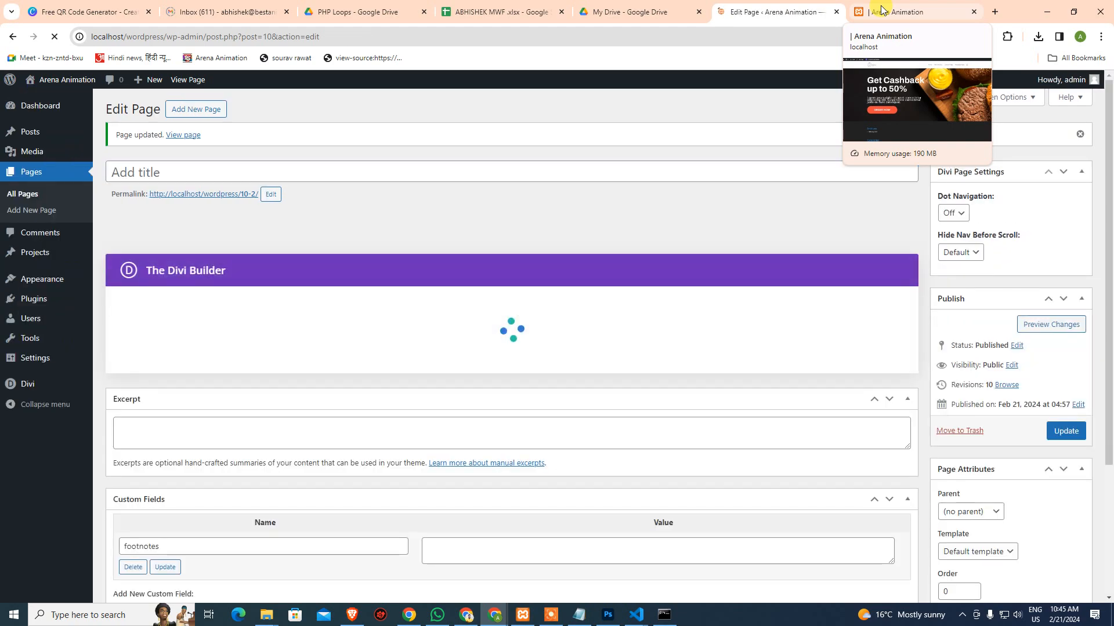
{"action": "left_click", "coordinate": [881, 9]}
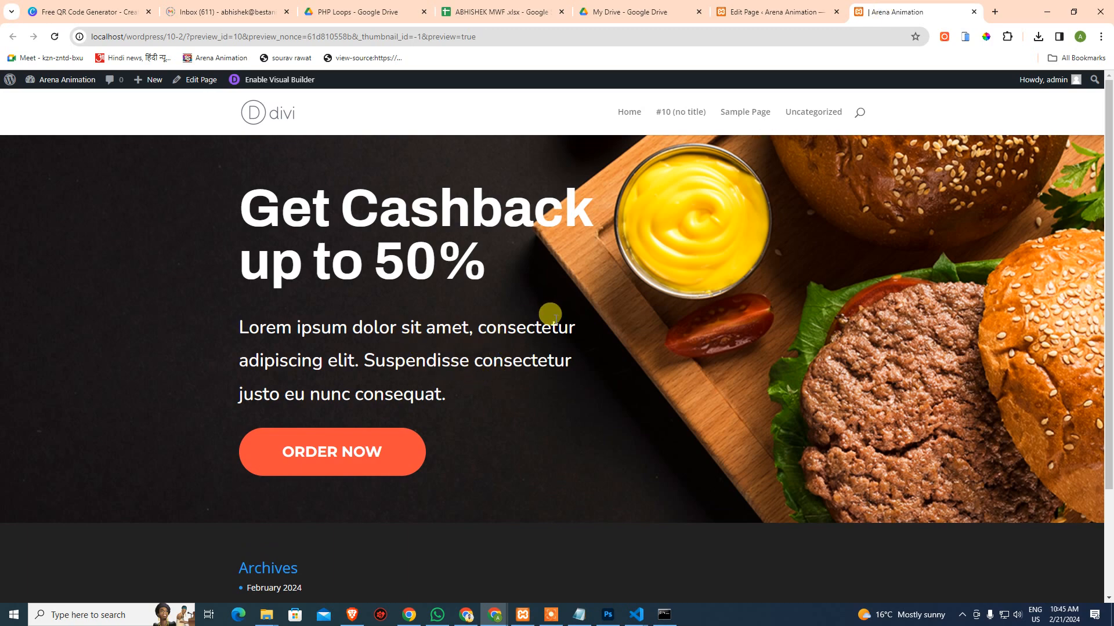
{"action": "scroll", "coordinate": [354, 401], "scroll_direction": "down", "scroll_amount": 2}
{"action": "scroll", "coordinate": [481, 371], "scroll_direction": "up", "scroll_amount": 2}
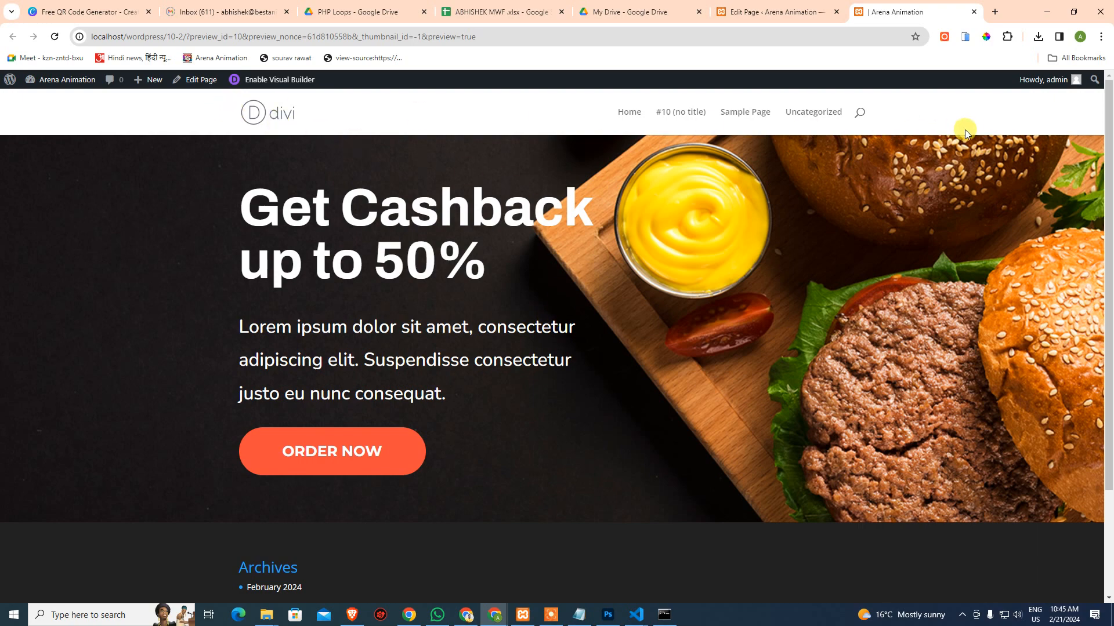
{"action": "left_click", "coordinate": [766, 8]}
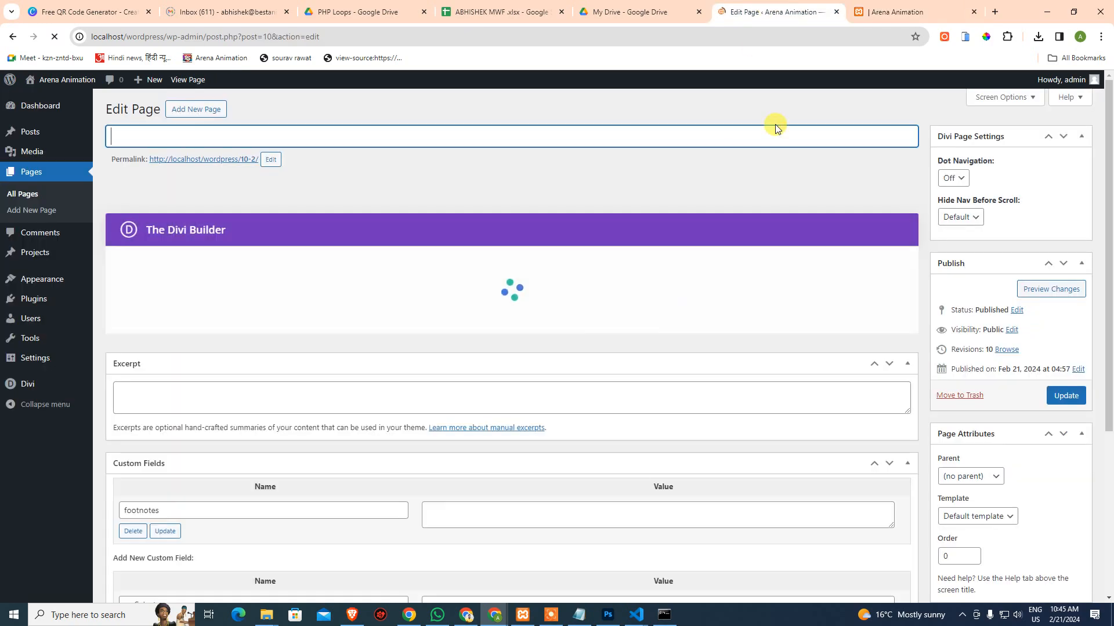
Title the page 'Landing Page' and update it
{"action": "scroll", "coordinate": [673, 352], "scroll_direction": "down", "scroll_amount": 3}
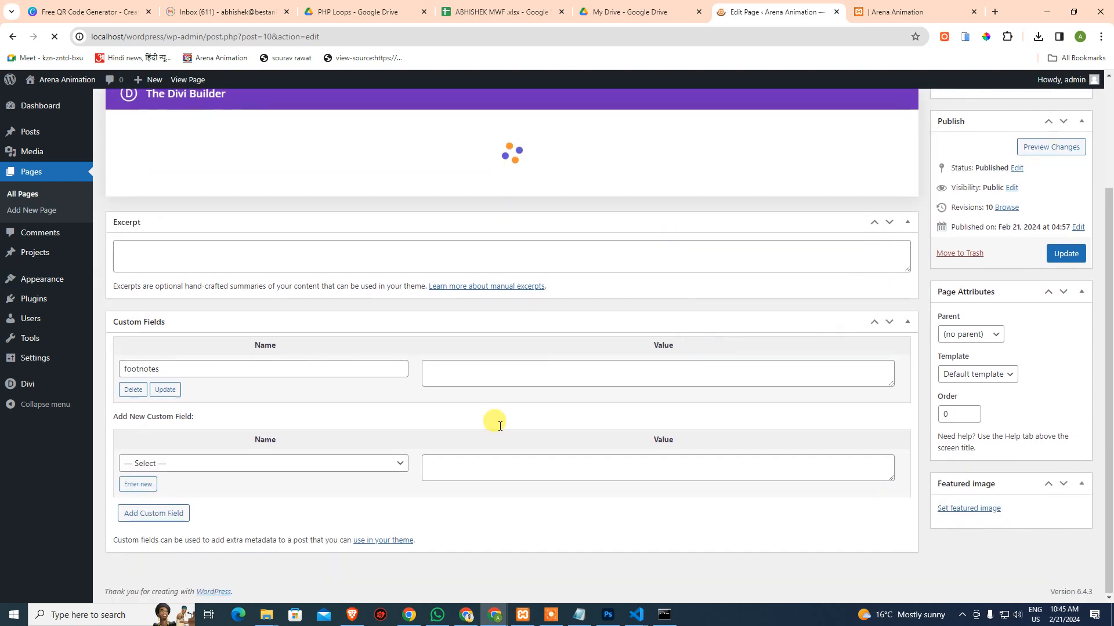
{"action": "scroll", "coordinate": [516, 350], "scroll_direction": "up", "scroll_amount": 3}
{"action": "left_click", "coordinate": [158, 137]}
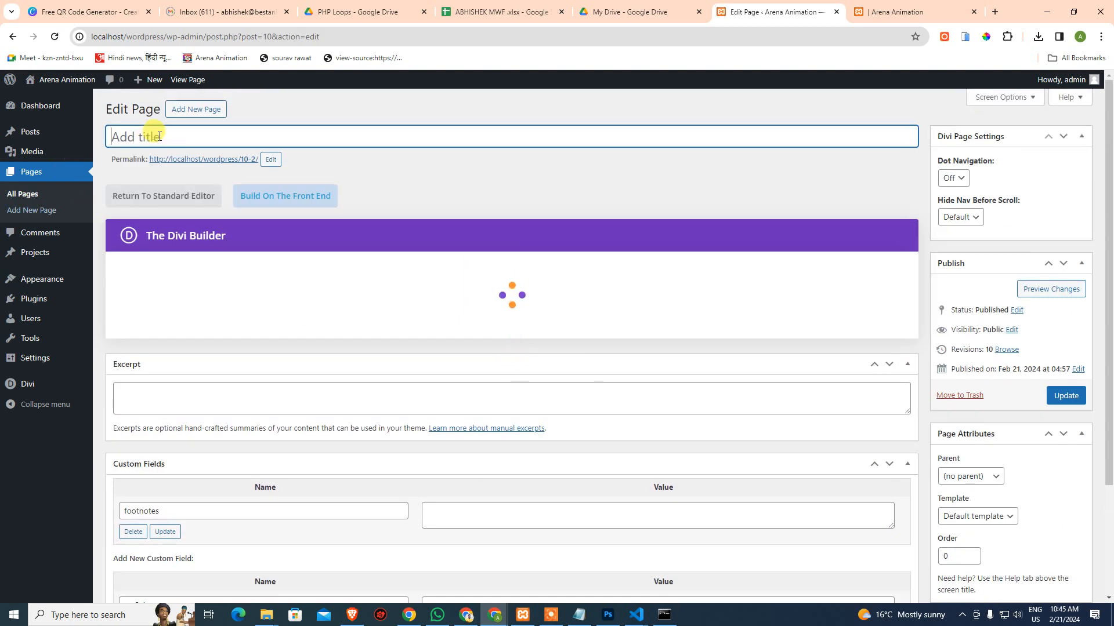
{"action": "type", "text": "Landing Page"}
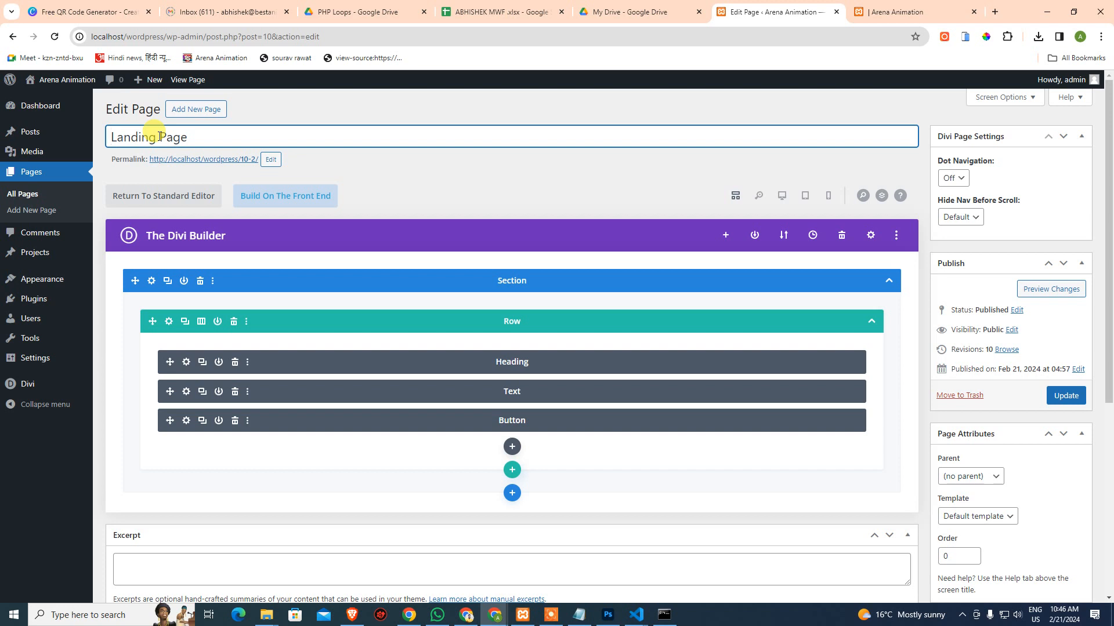
{"action": "left_click", "coordinate": [431, 194]}
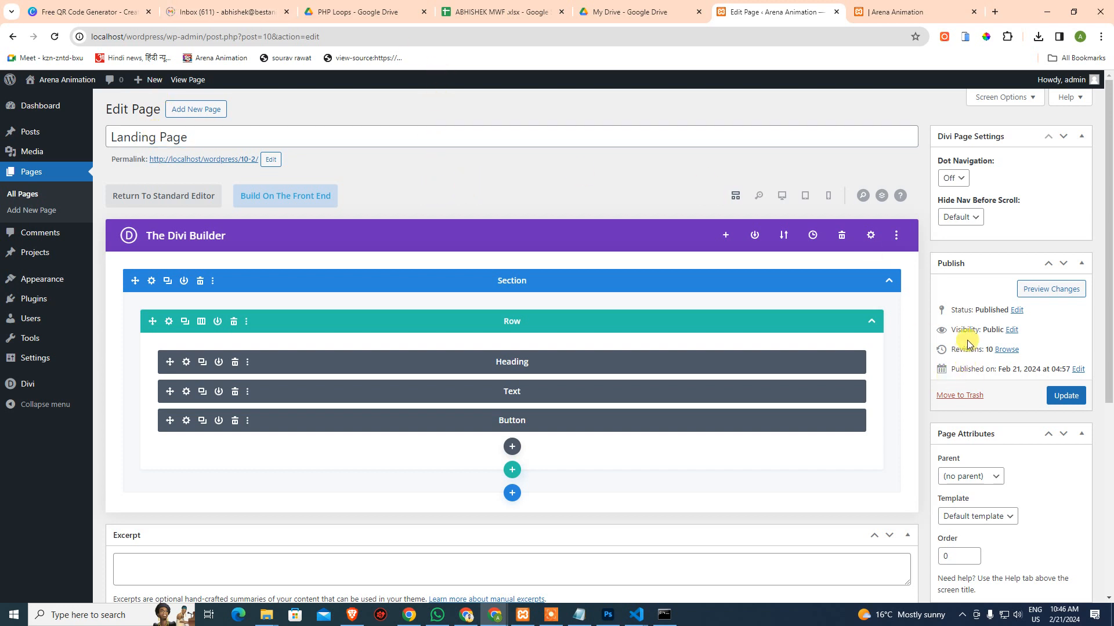
{"action": "left_click", "coordinate": [1051, 398]}
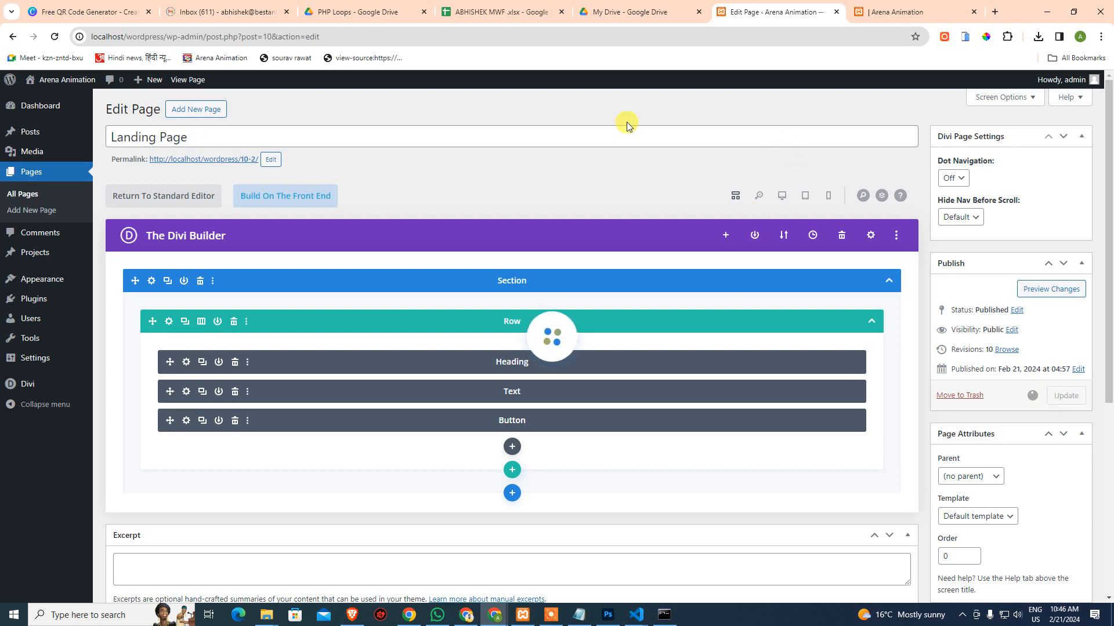
Reload the preview to see Landing Page in the site menu, then return to the editor
{"action": "left_click", "coordinate": [905, 11]}
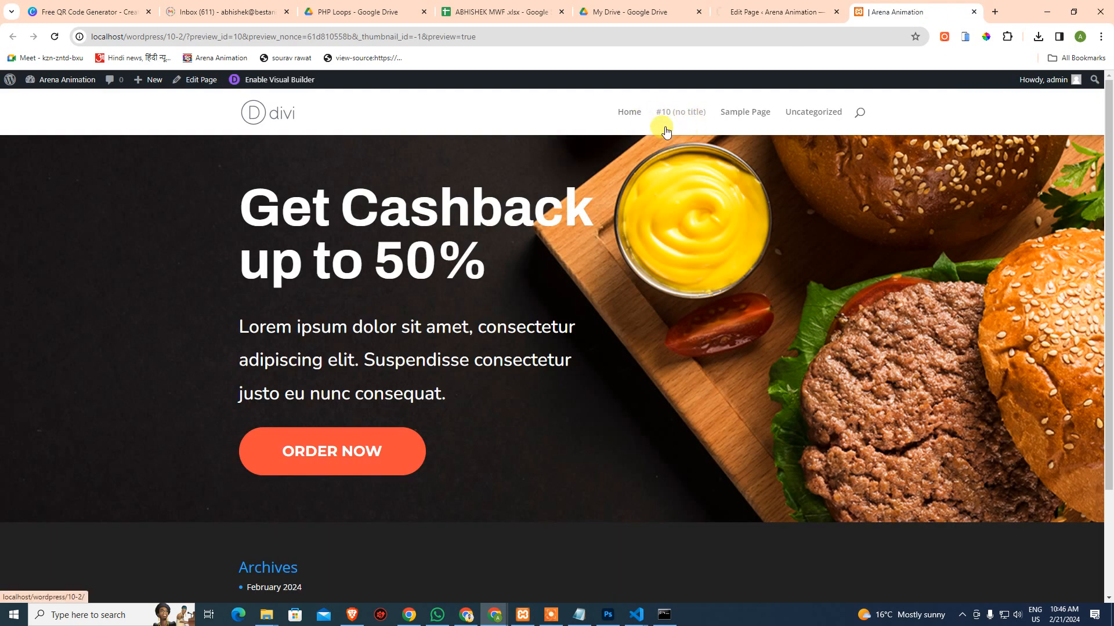
{"action": "left_click", "coordinate": [51, 38]}
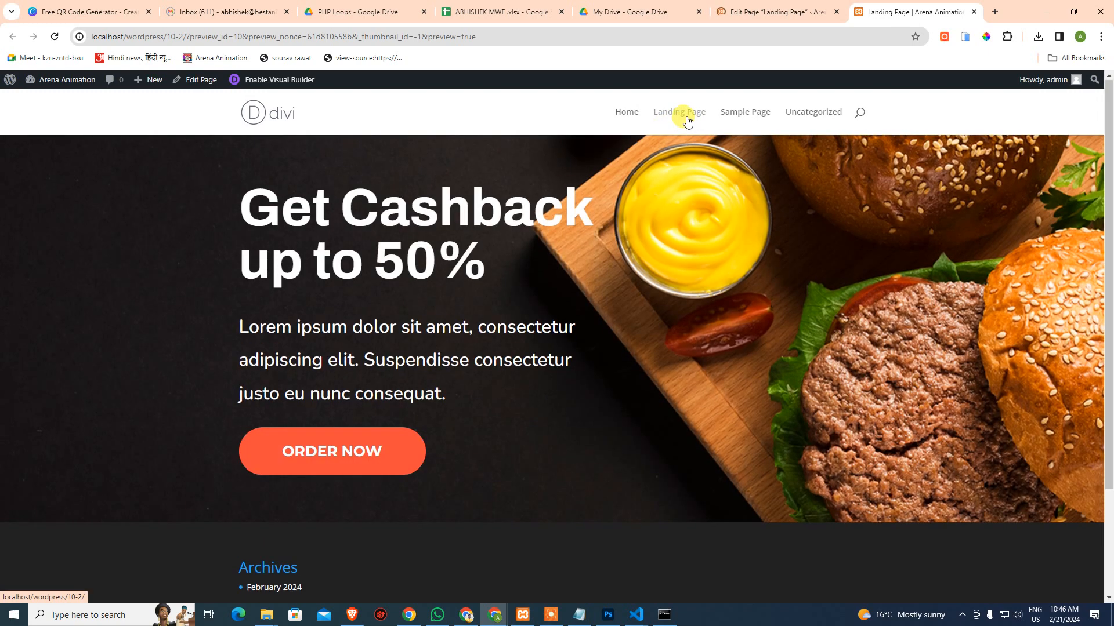
{"action": "left_click", "coordinate": [748, 18]}
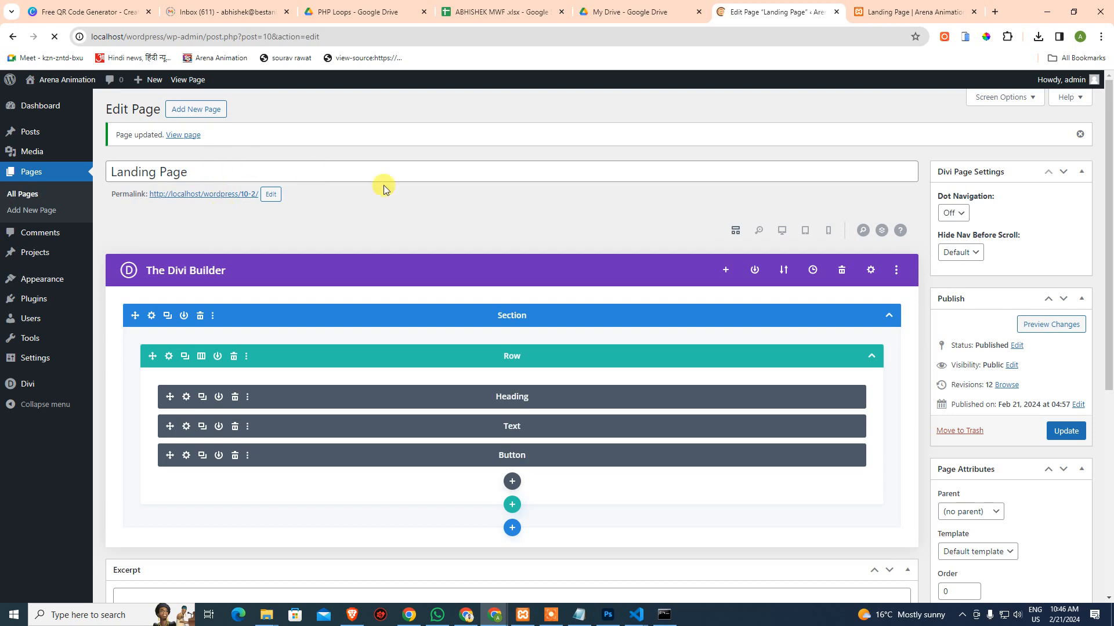
Inspect the Landing Page menu item in the preview, then return to the editor
{"action": "left_click", "coordinate": [896, 12]}
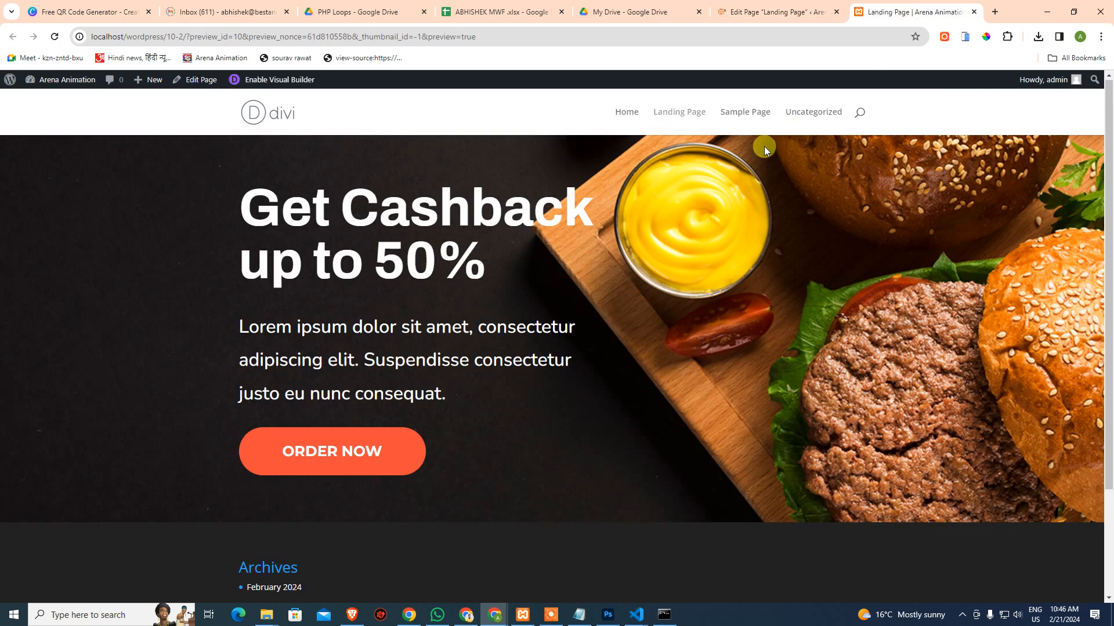
{"action": "right_click", "coordinate": [677, 119]}
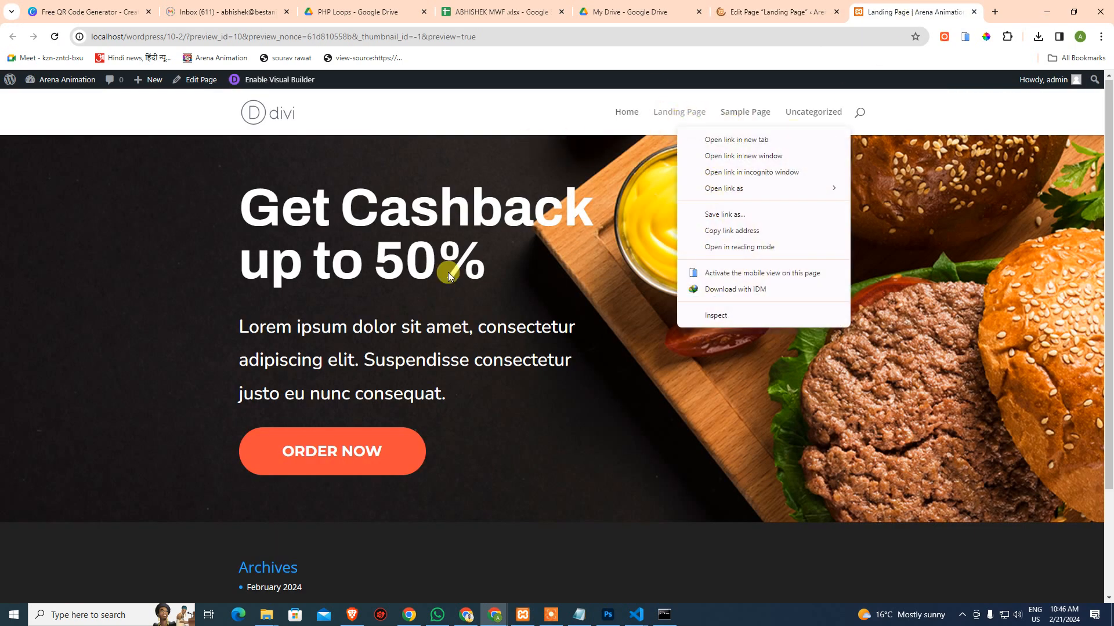
{"action": "left_click", "coordinate": [509, 292]}
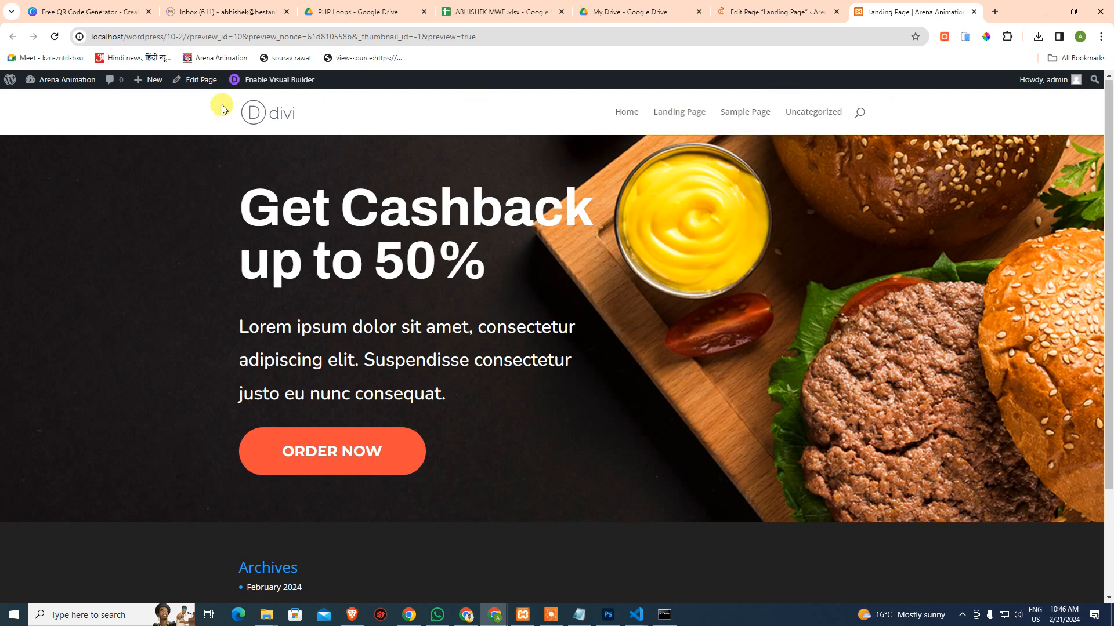
{"action": "left_click", "coordinate": [777, 12]}
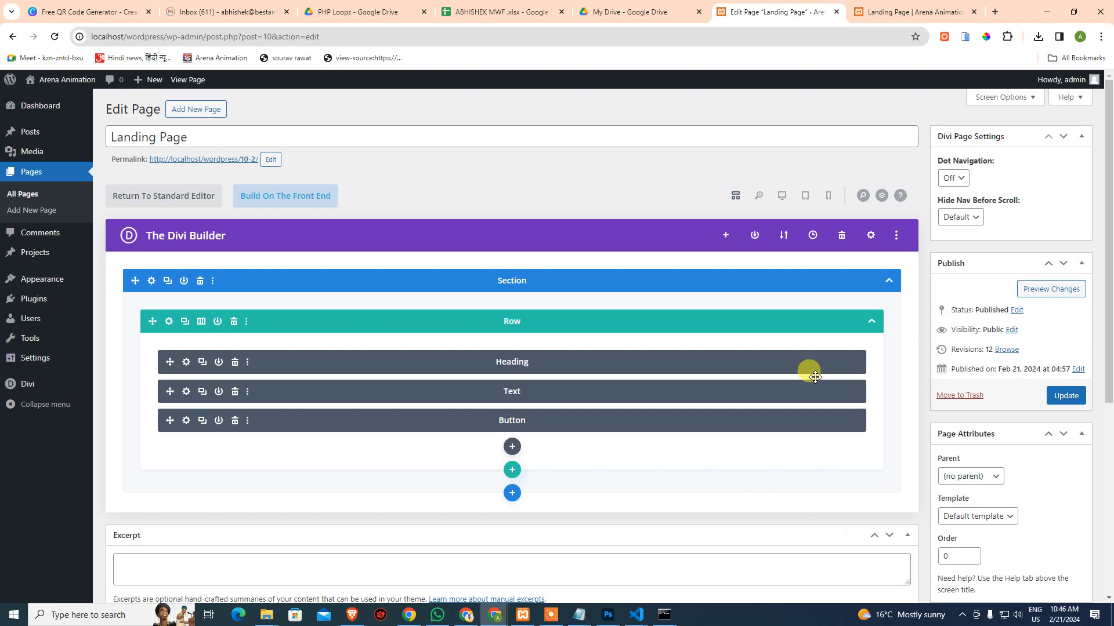
Choose the Blank Page template under Page Attributes and update the page
{"action": "scroll", "coordinate": [969, 409], "scroll_direction": "down", "scroll_amount": 2}
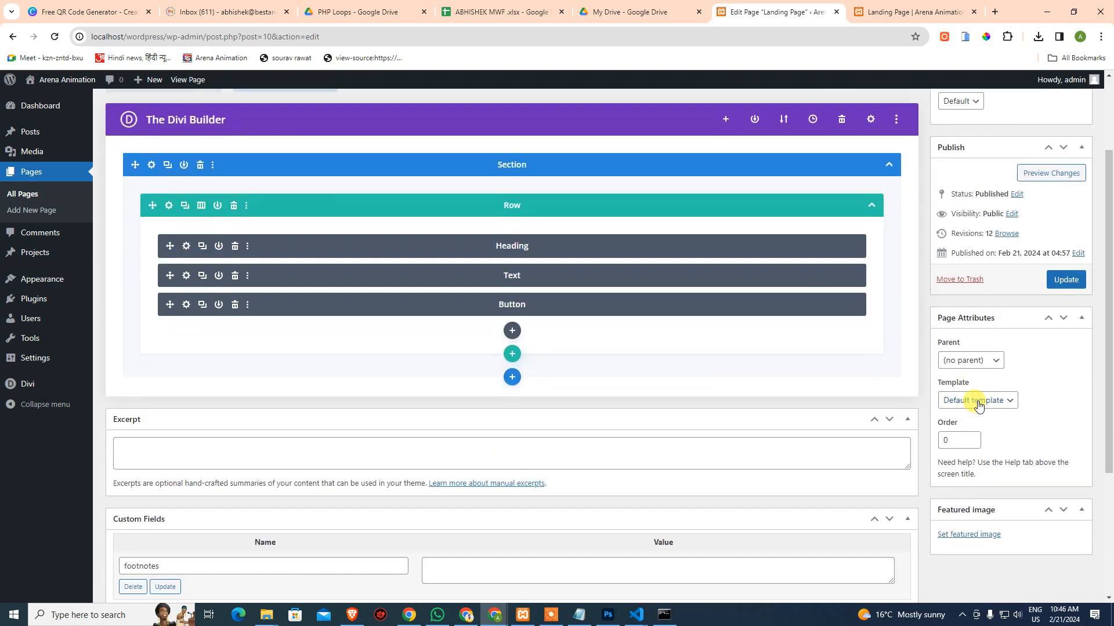
{"action": "left_click", "coordinate": [976, 400]}
{"action": "left_click", "coordinate": [975, 427]}
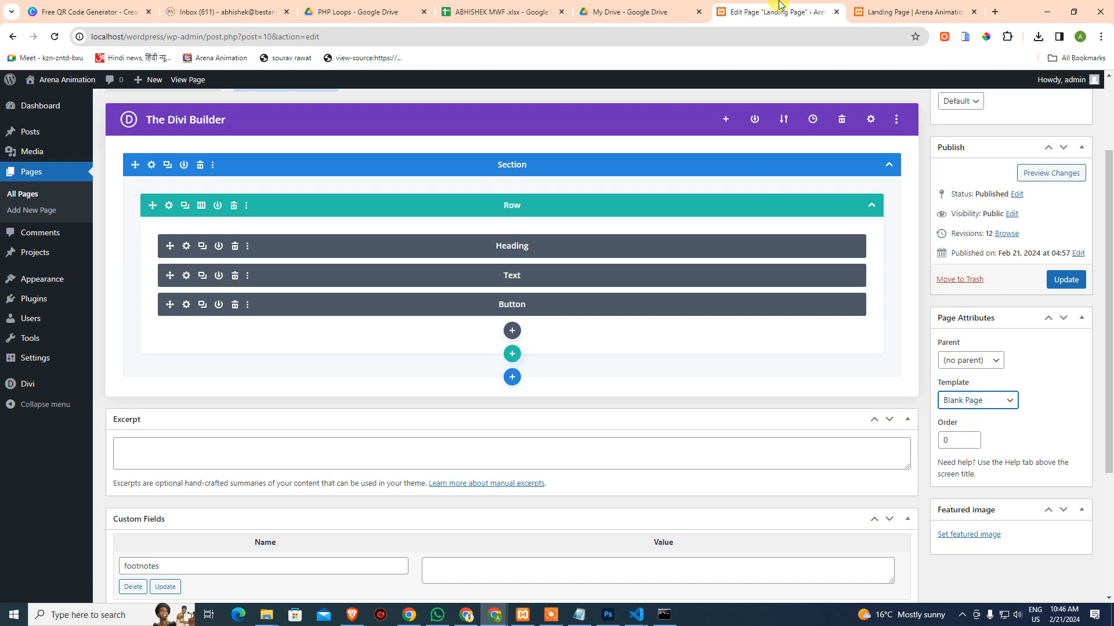
{"action": "left_click", "coordinate": [914, 12]}
{"action": "scroll", "coordinate": [580, 560], "scroll_direction": "down", "scroll_amount": 3}
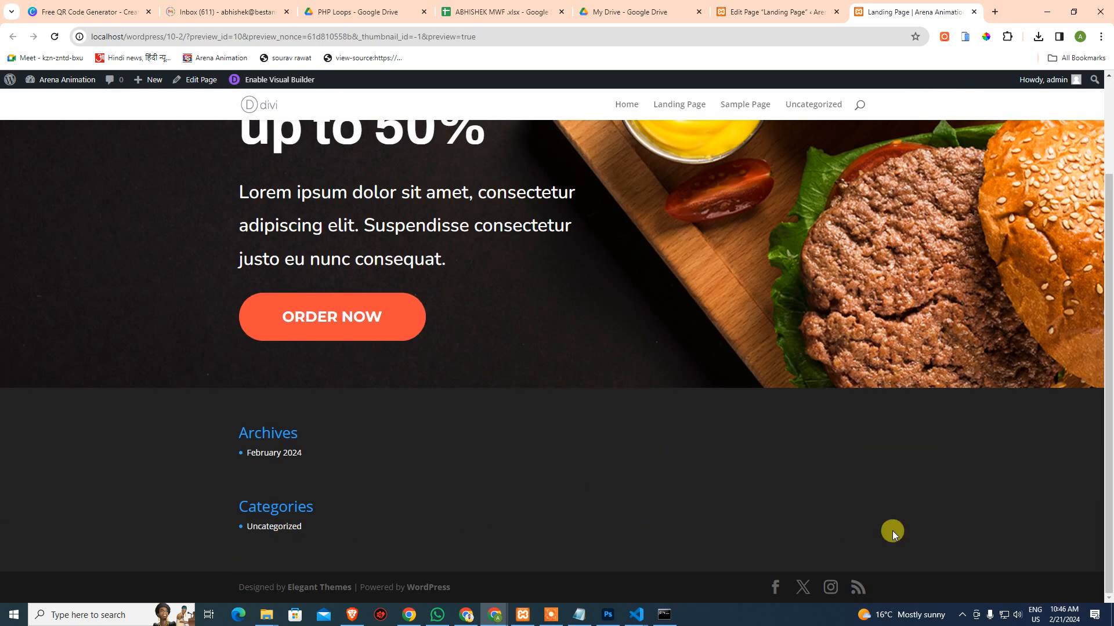
{"action": "scroll", "coordinate": [813, 140], "scroll_direction": "up", "scroll_amount": 3}
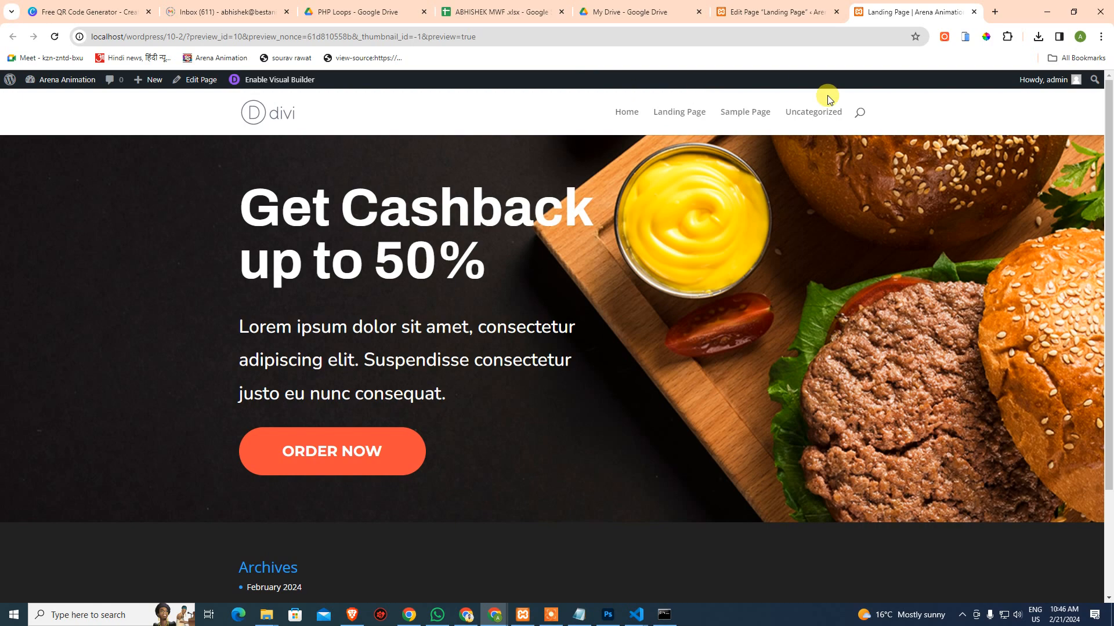
{"action": "left_click", "coordinate": [798, 9]}
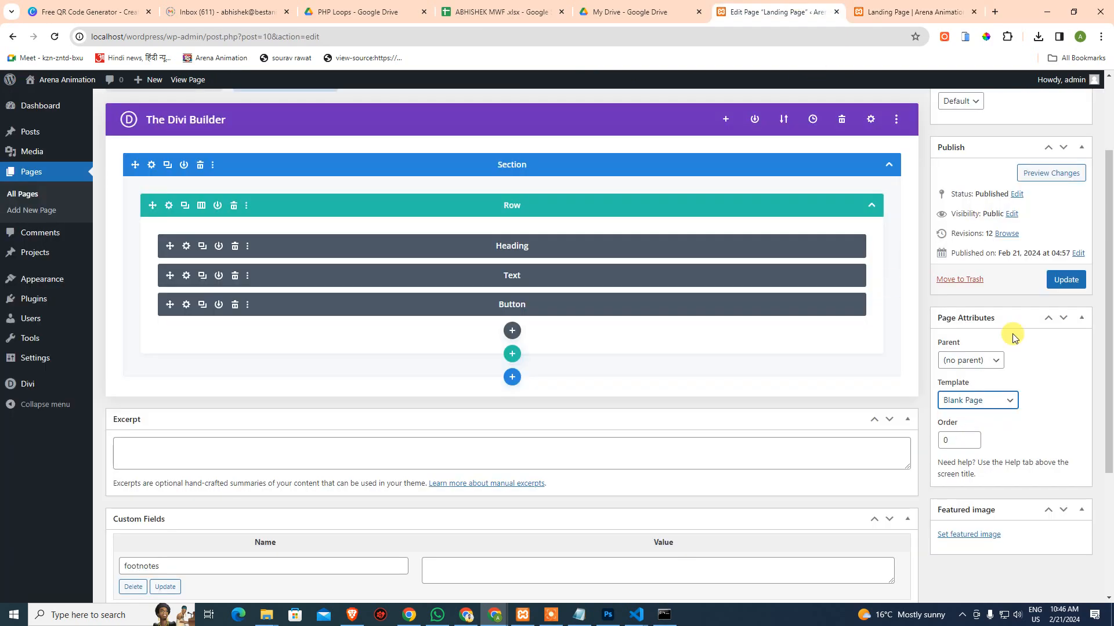
{"action": "left_click", "coordinate": [1070, 279]}
Reload the preview to show the hero without header or footer, then bring up the Photoshop design
{"action": "left_click", "coordinate": [894, 3]}
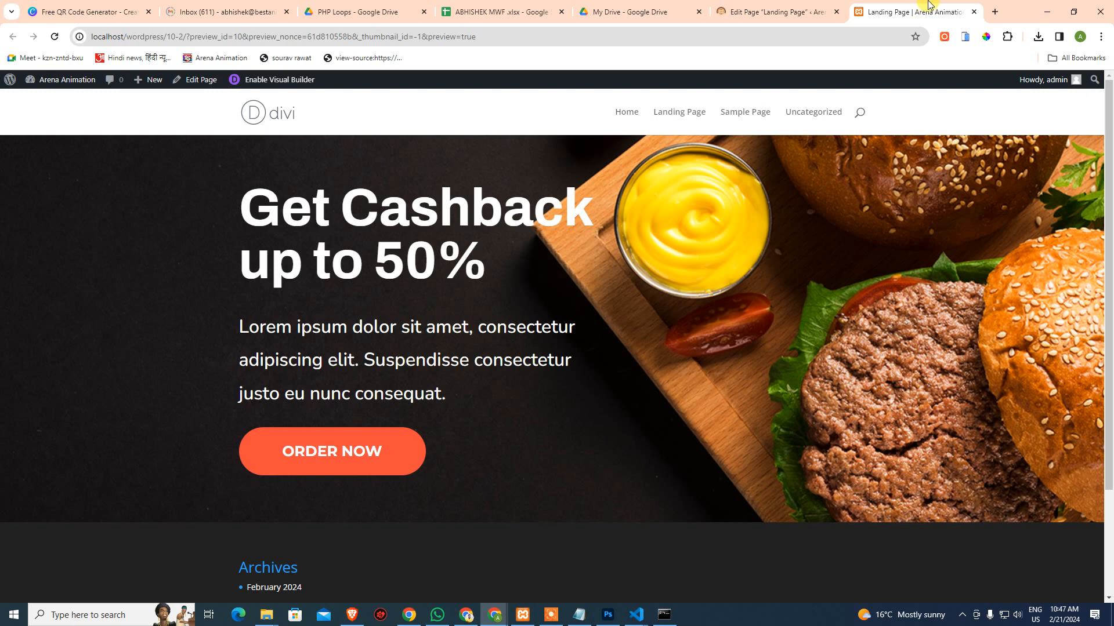
{"action": "left_click", "coordinate": [54, 37]}
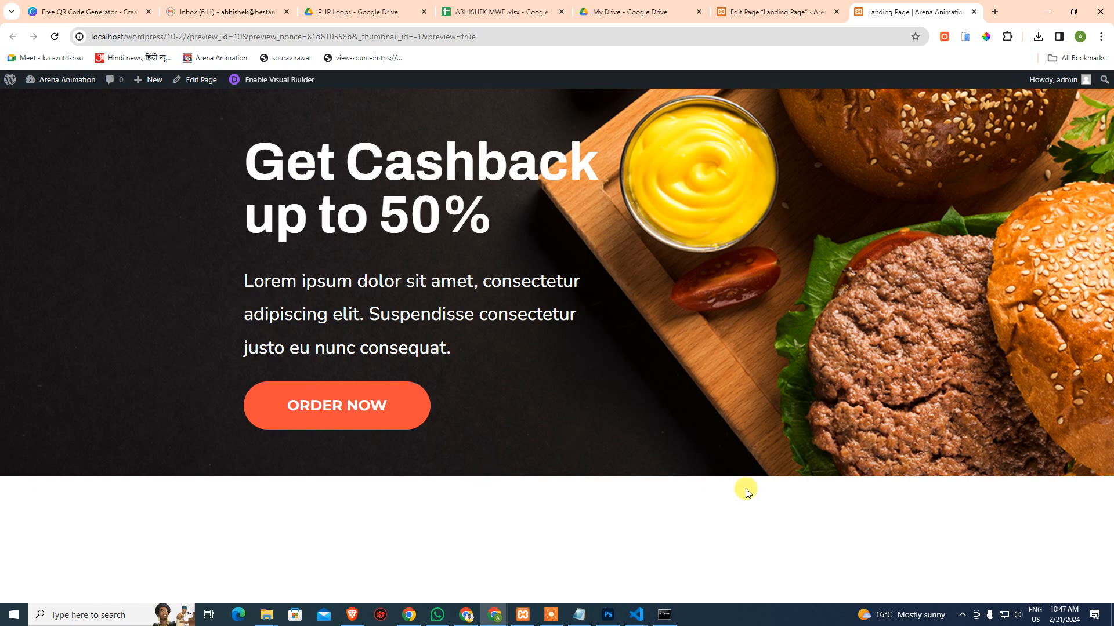
{"action": "left_click", "coordinate": [608, 615]}
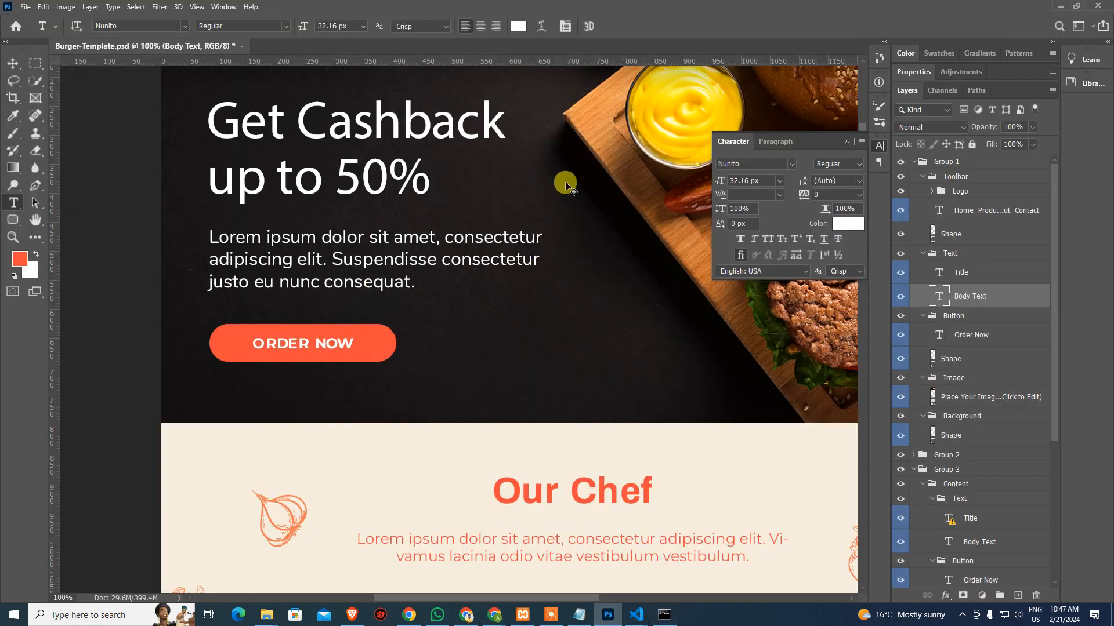
Pan the Photoshop template to view its logo and top navigation, then return to the Landing Page editor
{"action": "left_click", "coordinate": [13, 63]}
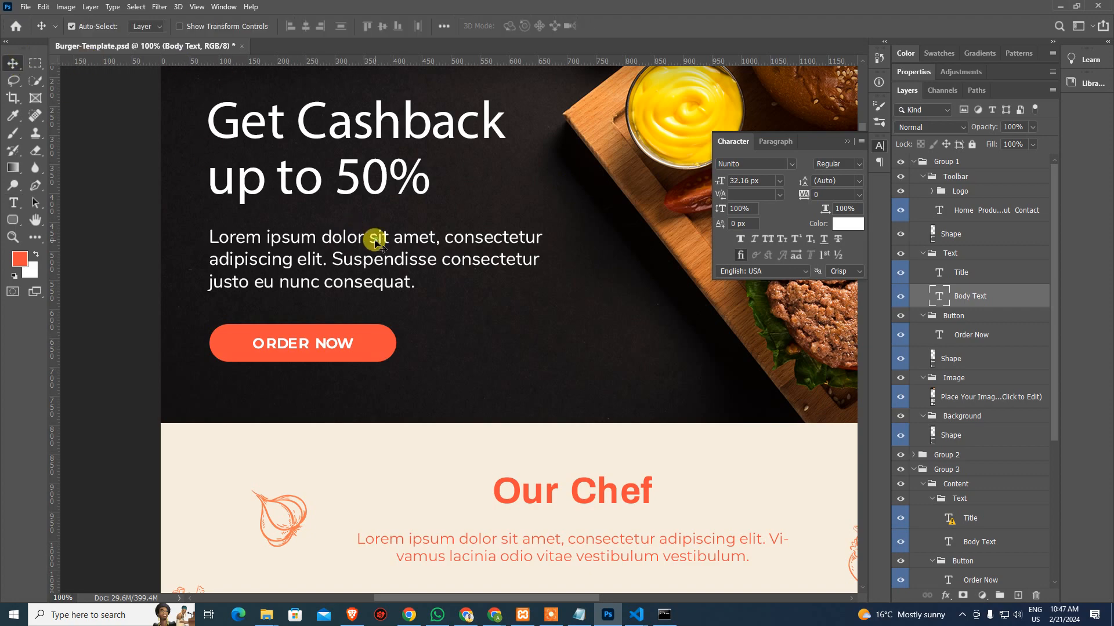
{"action": "left_click_drag", "start_coordinate": [602, 148], "coordinate": [450, 489]}
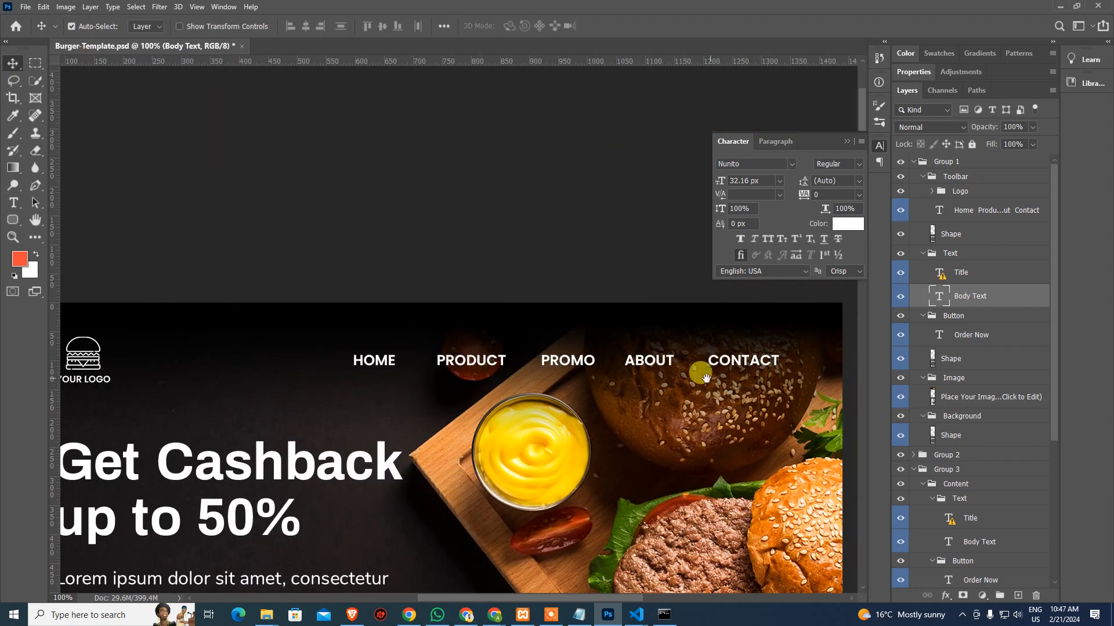
{"action": "left_click_drag", "start_coordinate": [456, 337], "coordinate": [512, 213]}
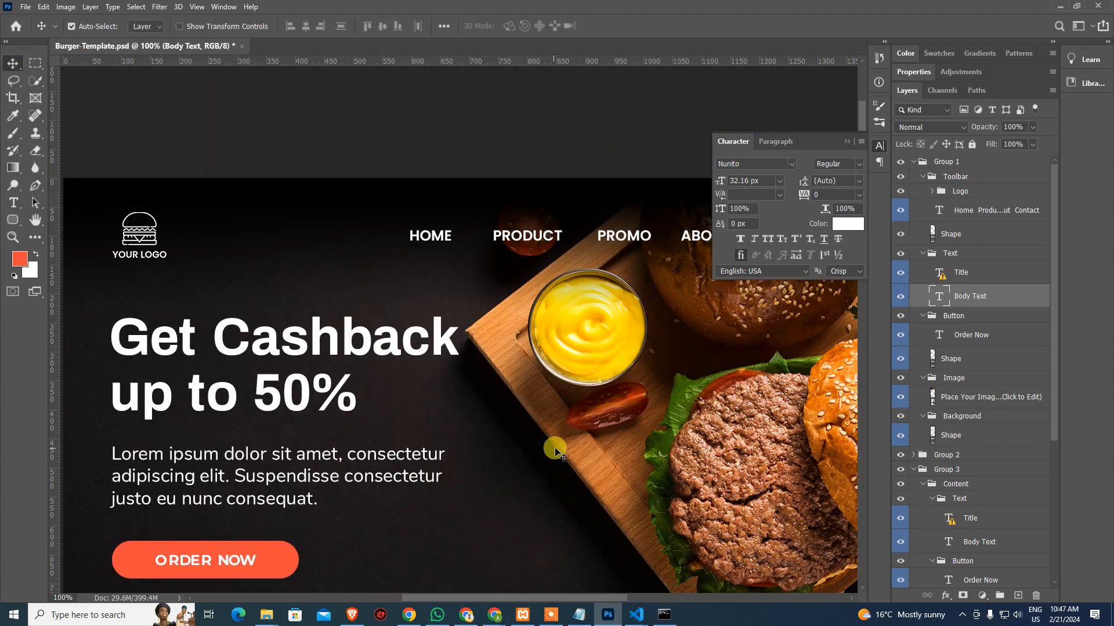
{"action": "left_click", "coordinate": [499, 614]}
{"action": "left_click", "coordinate": [754, 11]}
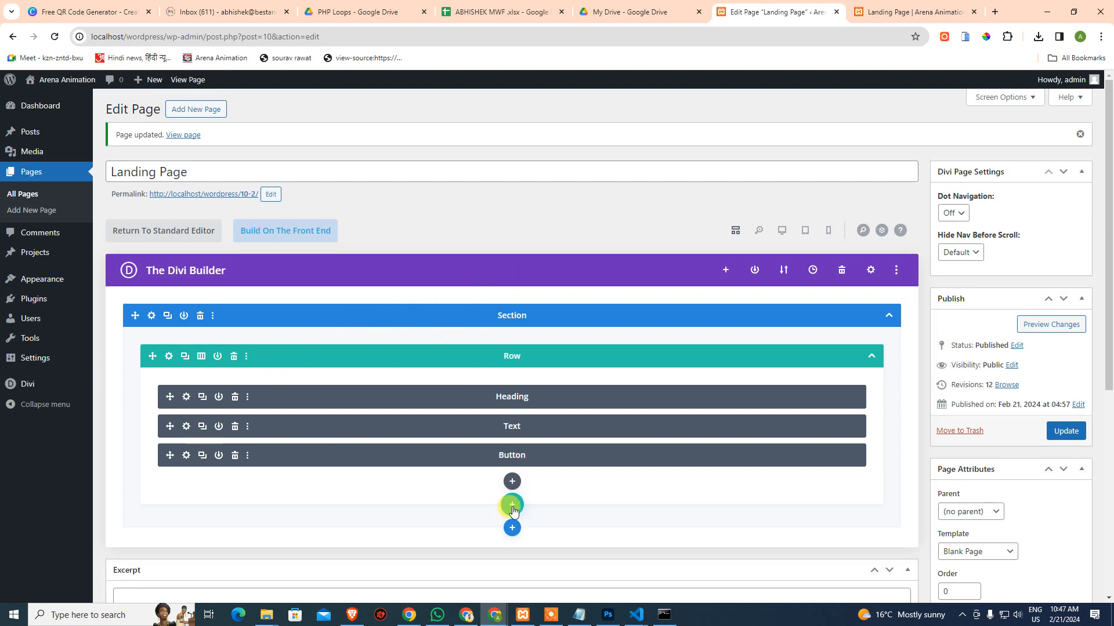
Search the module list for a navigation module ('navba', 'na', 'nav'), then close it unused
{"action": "left_click", "coordinate": [512, 482]}
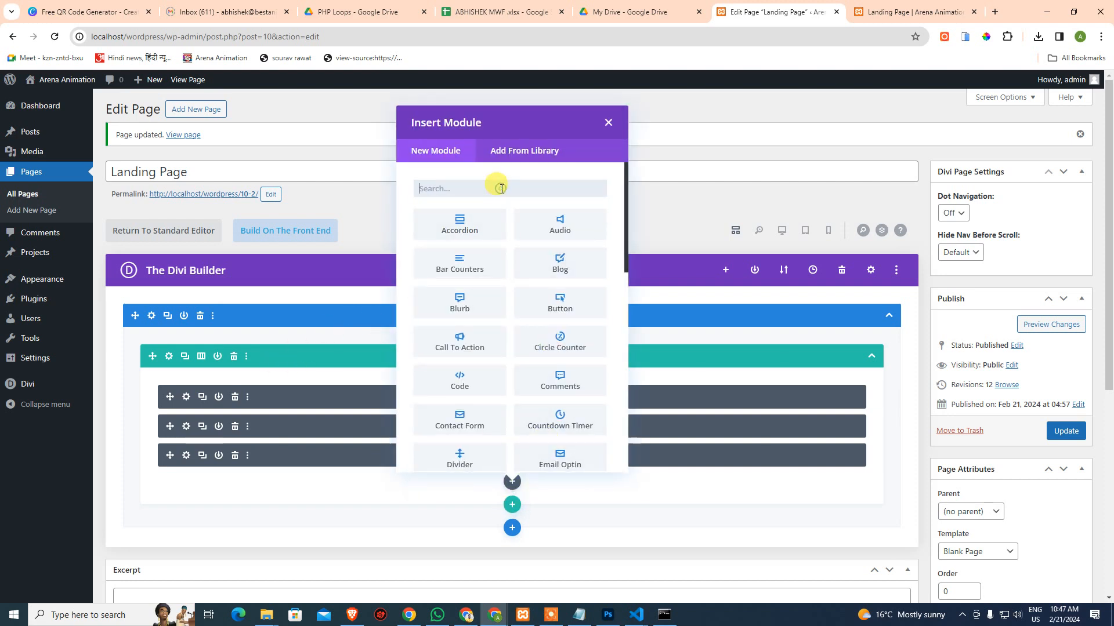
{"action": "type", "text": "navbar"}
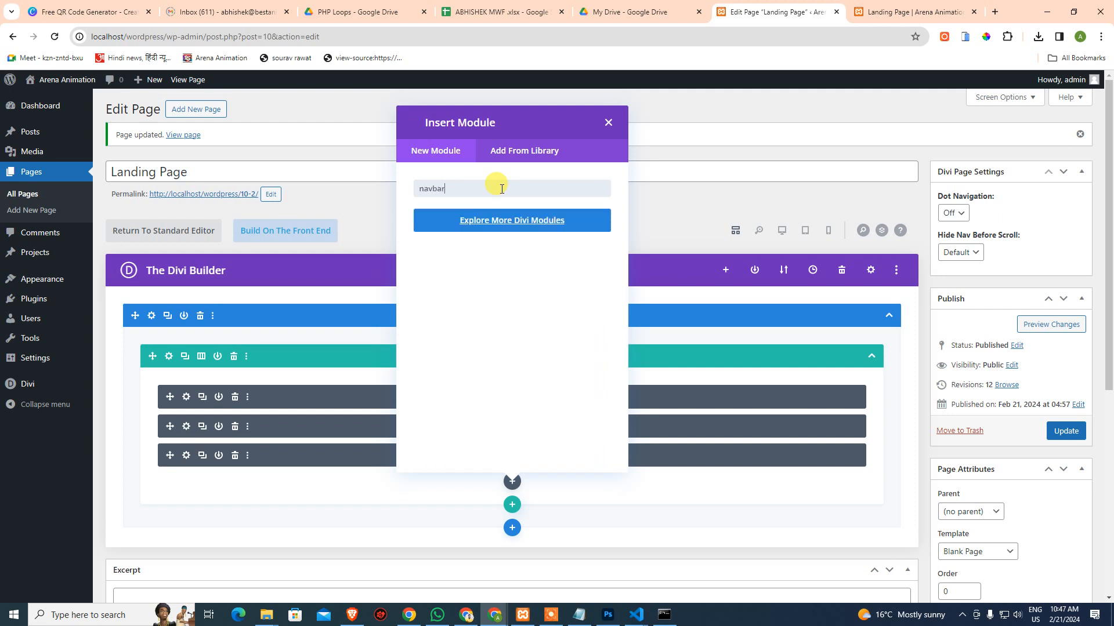
{"action": "key", "text": "BackSpace"}
{"action": "key", "text": "BackSpace"}
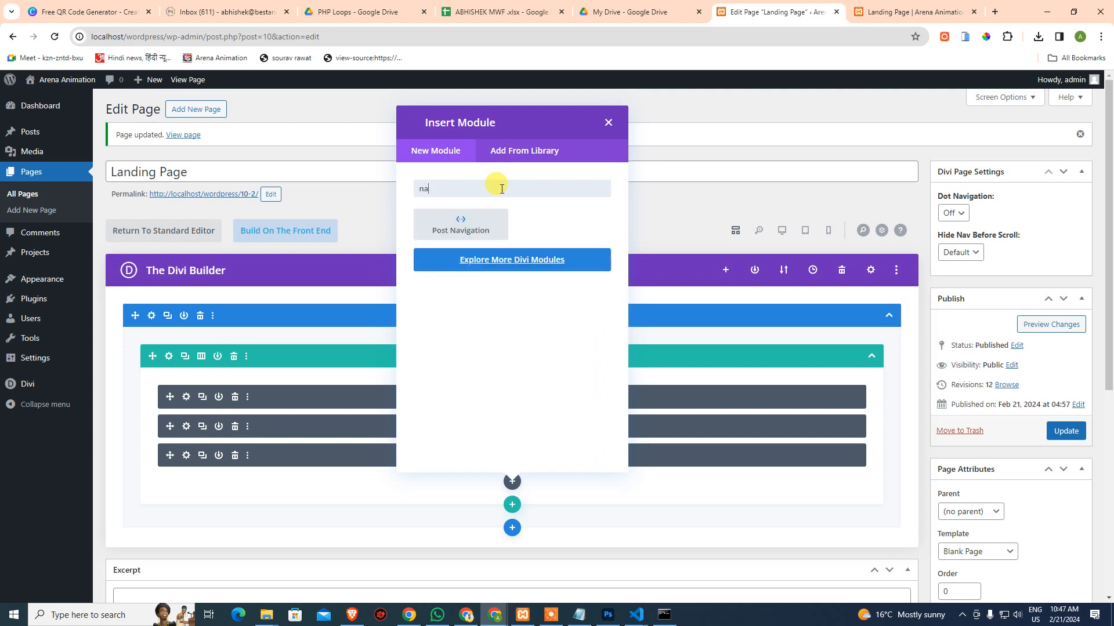
{"action": "key", "text": "BackSpace"}
{"action": "key", "text": "BackSpace"}
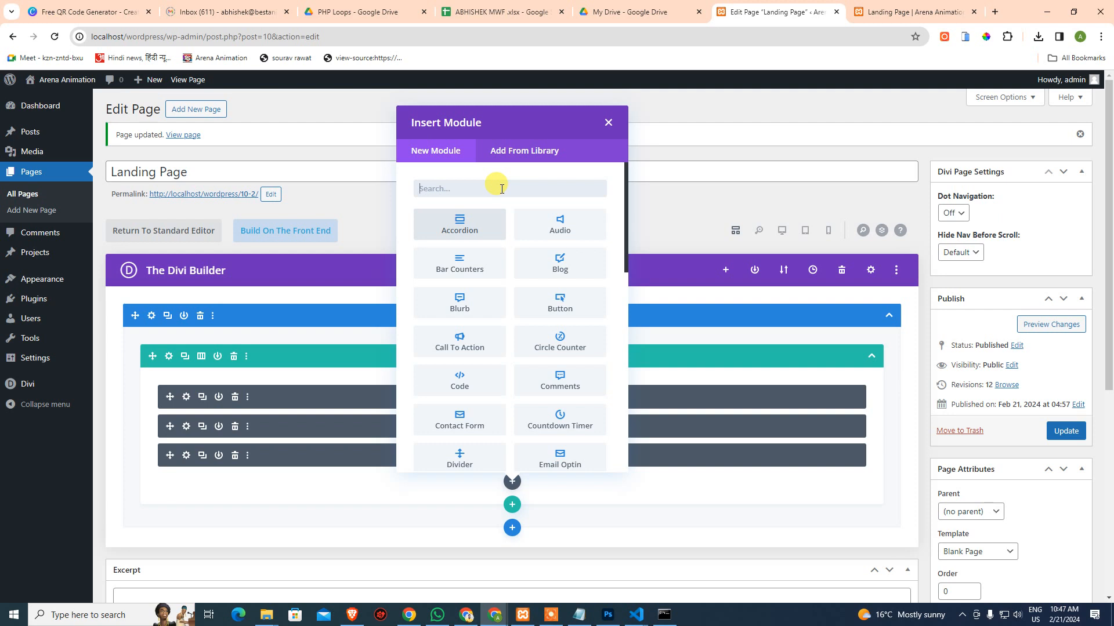
{"action": "scroll", "coordinate": [574, 280], "scroll_direction": "down", "scroll_amount": 5}
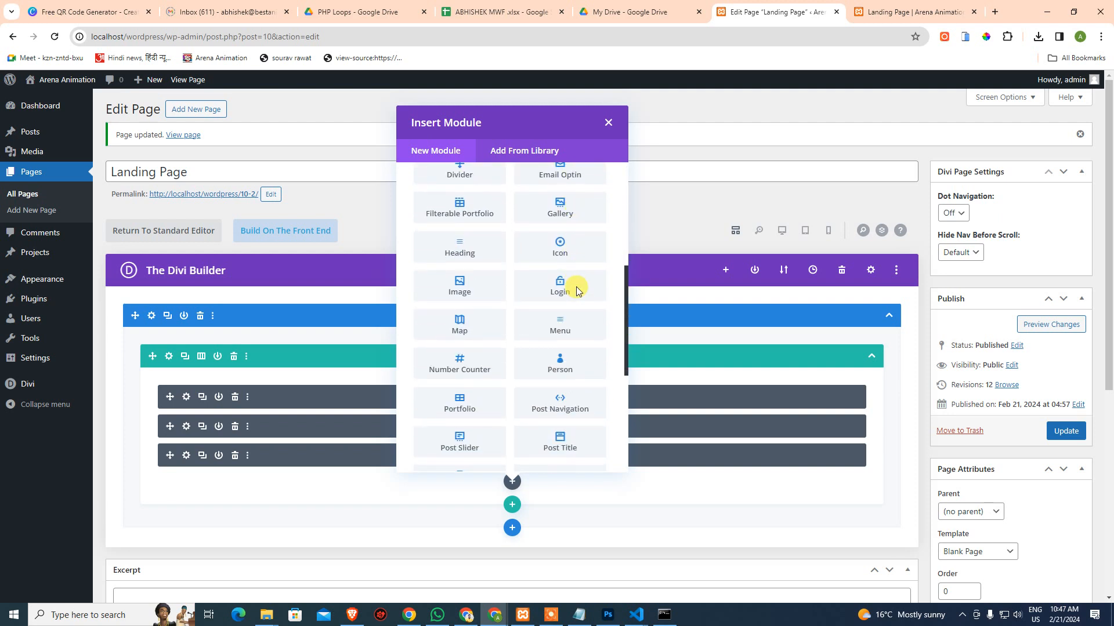
{"action": "scroll", "coordinate": [576, 291], "scroll_direction": "down", "scroll_amount": 2}
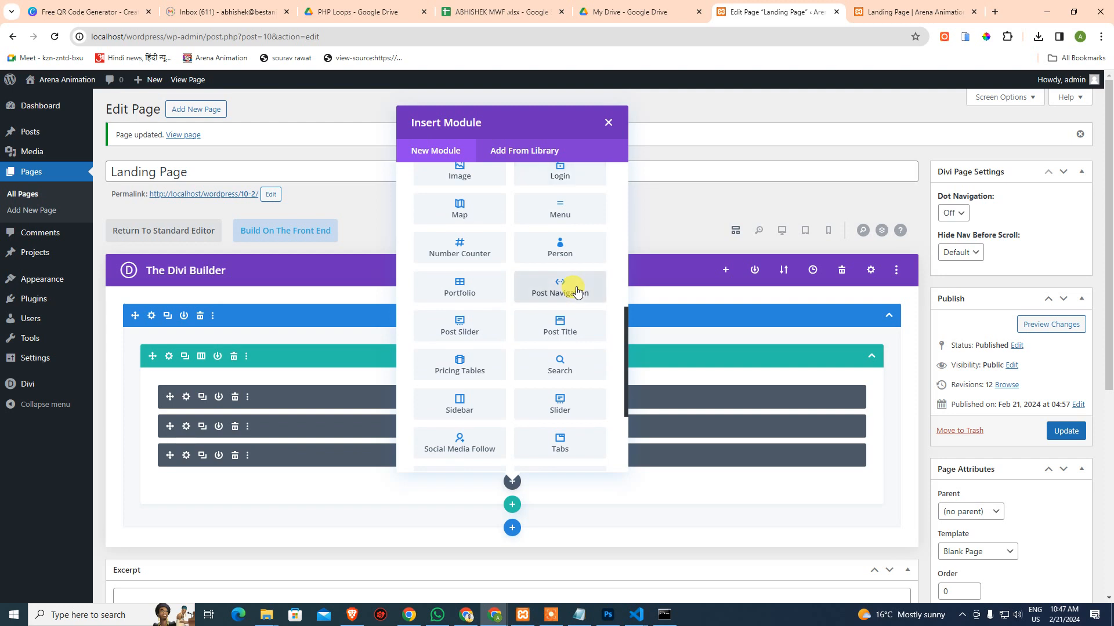
{"action": "type", "text": "navi"}
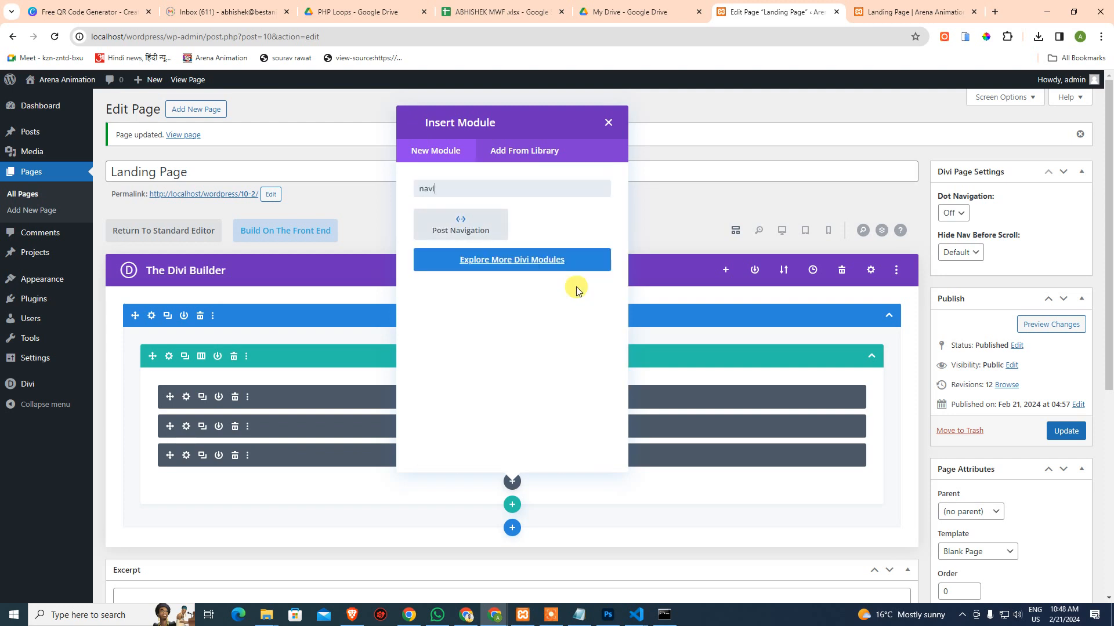
{"action": "key", "text": "BackSpace"}
{"action": "key", "text": "BackSpace"}
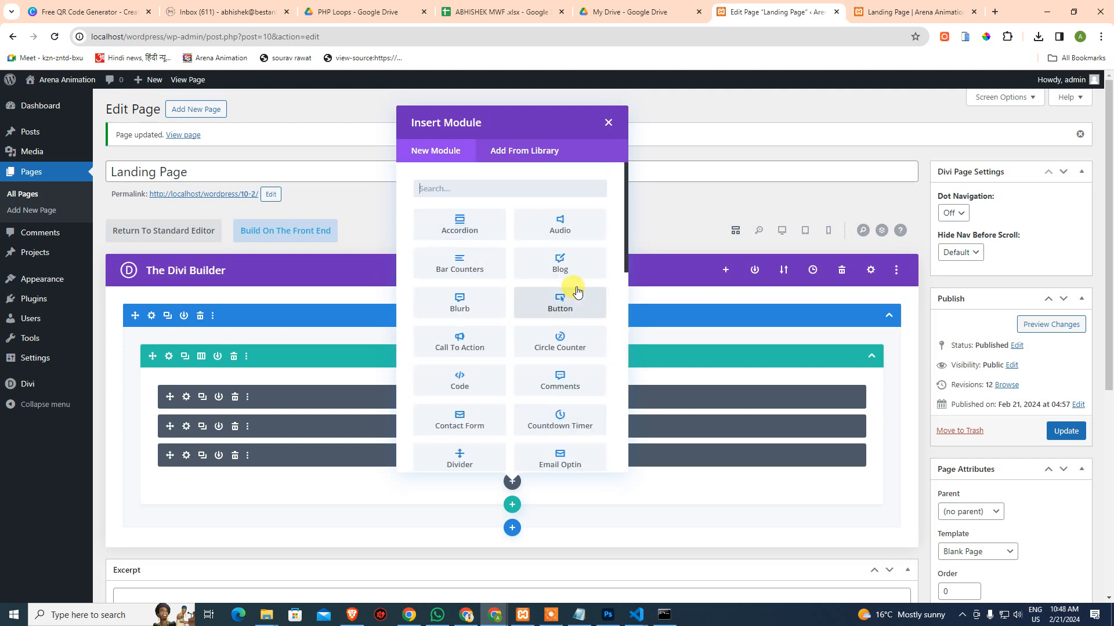
{"action": "type", "text": "nav"}
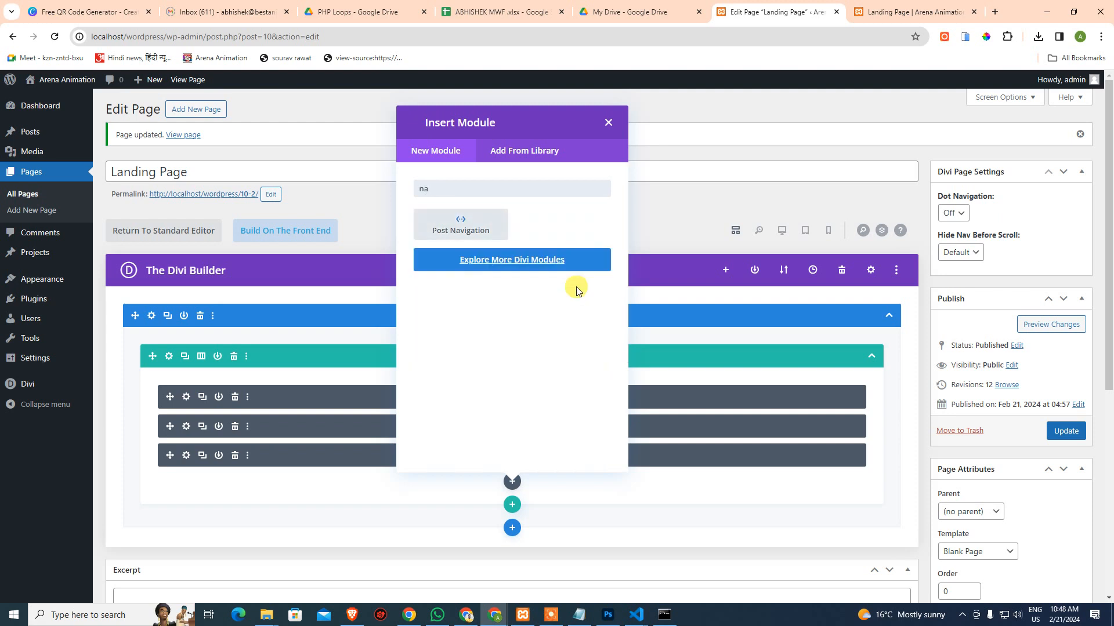
{"action": "key", "text": "BackSpace"}
{"action": "key", "text": "BackSpace"}
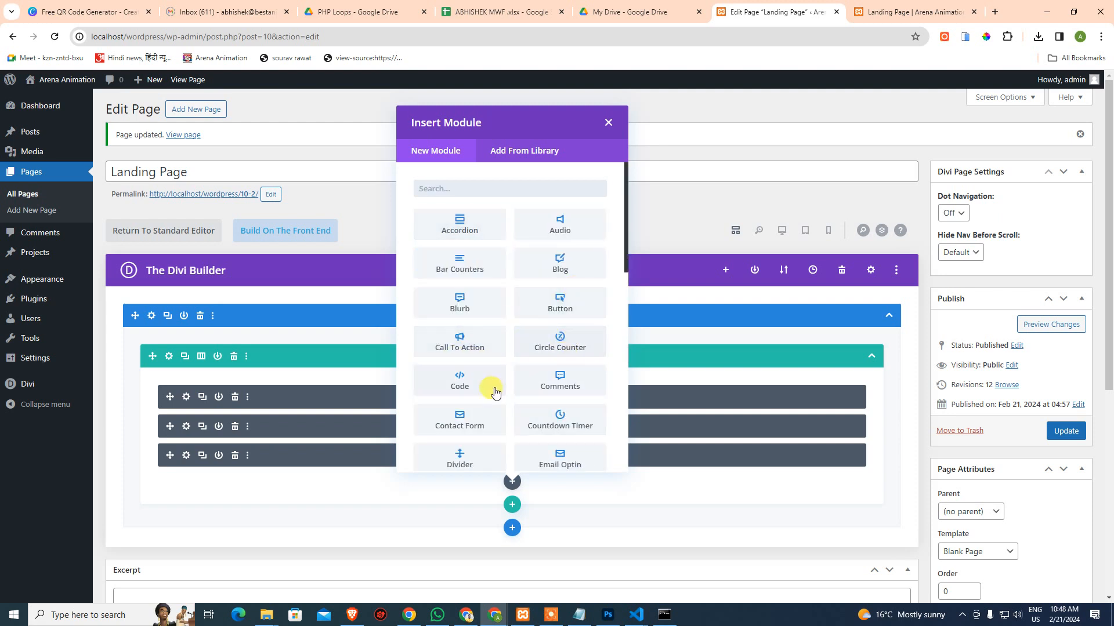
{"action": "scroll", "coordinate": [494, 392], "scroll_direction": "down", "scroll_amount": 3}
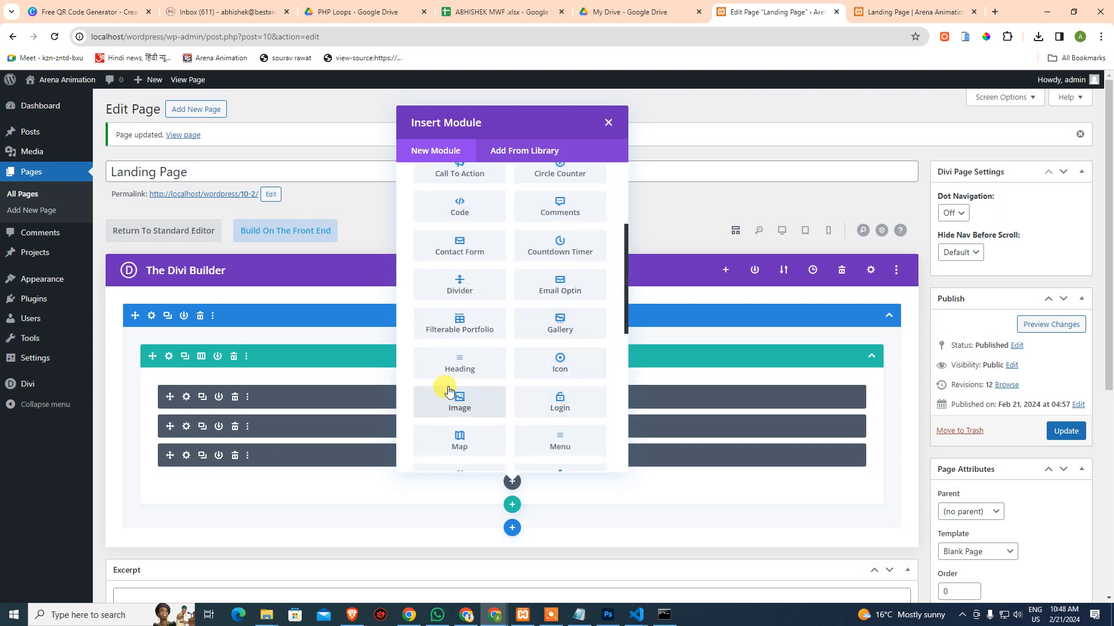
{"action": "scroll", "coordinate": [577, 390], "scroll_direction": "down", "scroll_amount": 3}
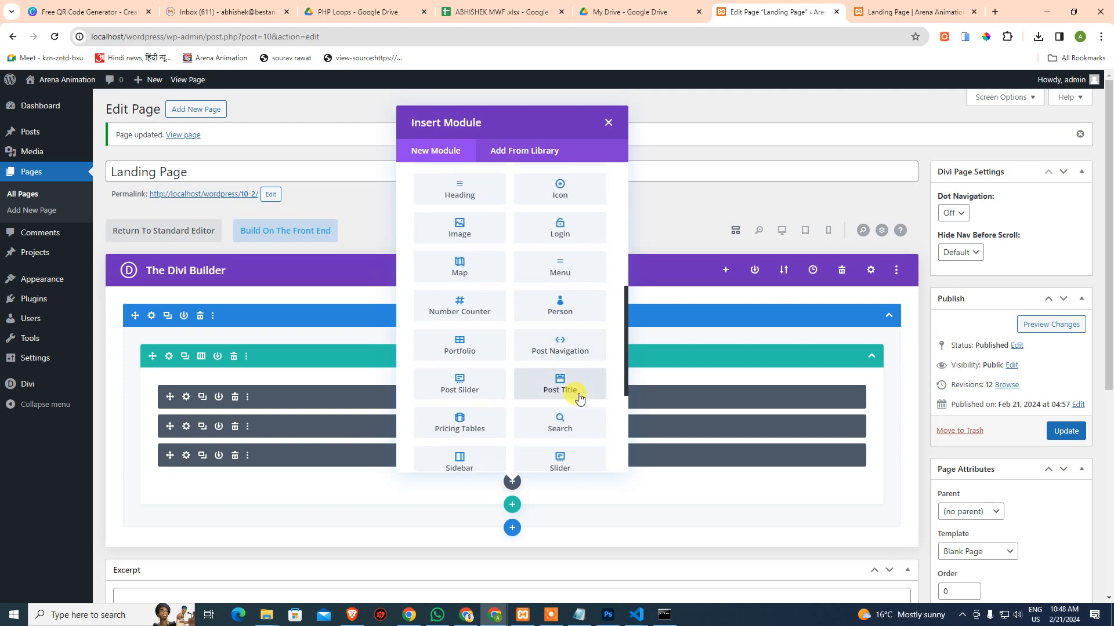
{"action": "left_click", "coordinate": [549, 487]}
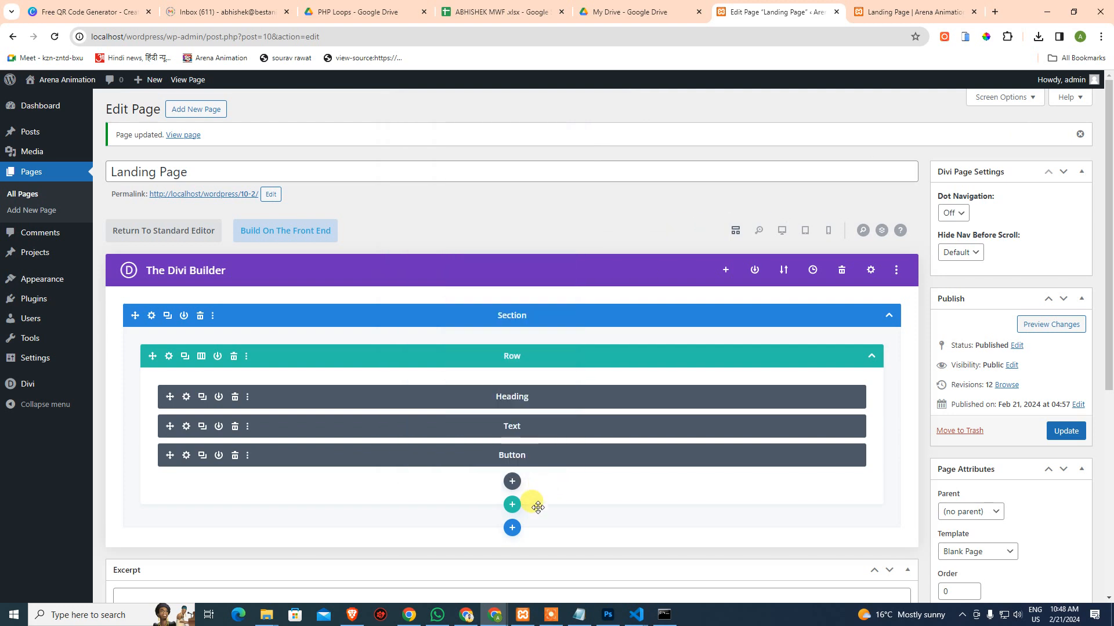
Add a fullwidth section with a Fullwidth Menu module, then delete that extra section
{"action": "left_click", "coordinate": [513, 539]}
{"action": "left_click", "coordinate": [600, 493]}
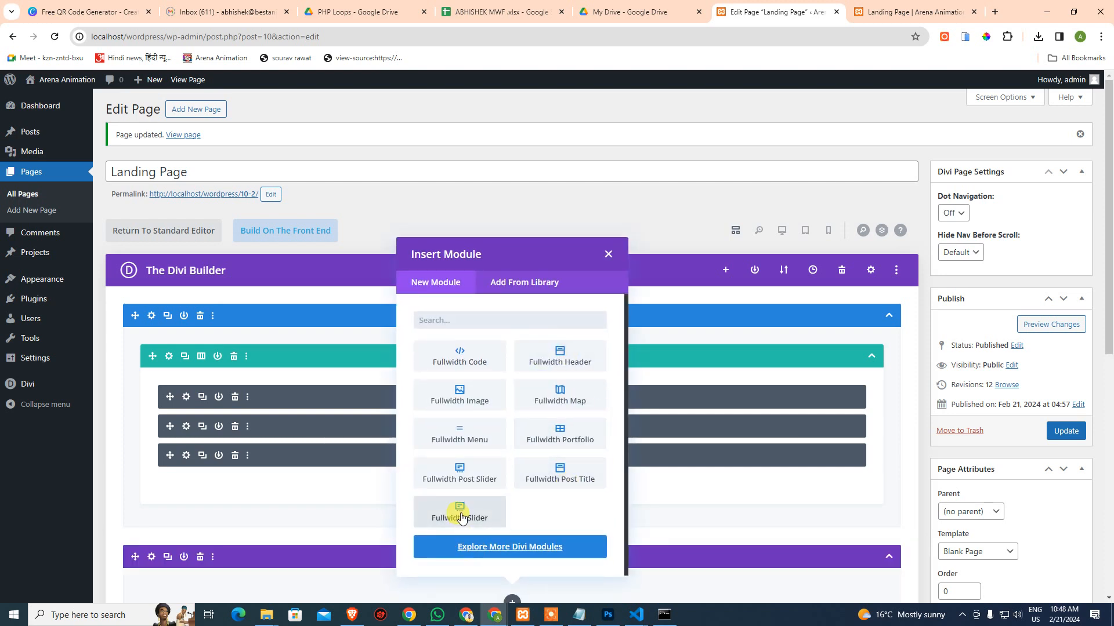
{"action": "left_click", "coordinate": [462, 442]}
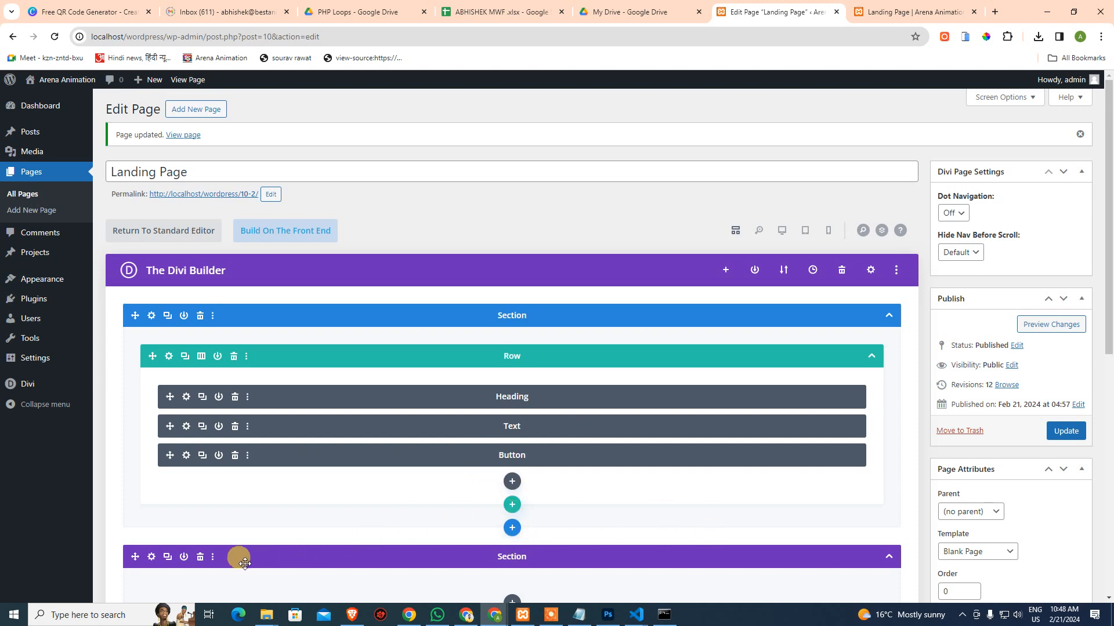
{"action": "left_click", "coordinate": [200, 557]}
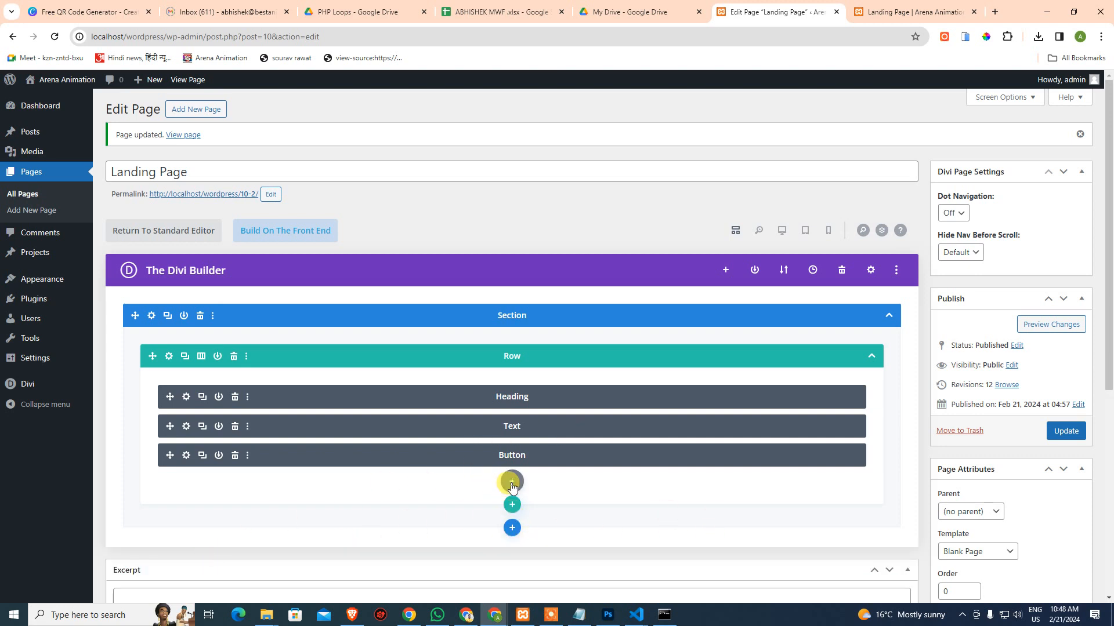
Insert a Menu module below the Button by searching 'menu', then close its settings
{"action": "left_click", "coordinate": [512, 482]}
{"action": "type", "text": "menu"}
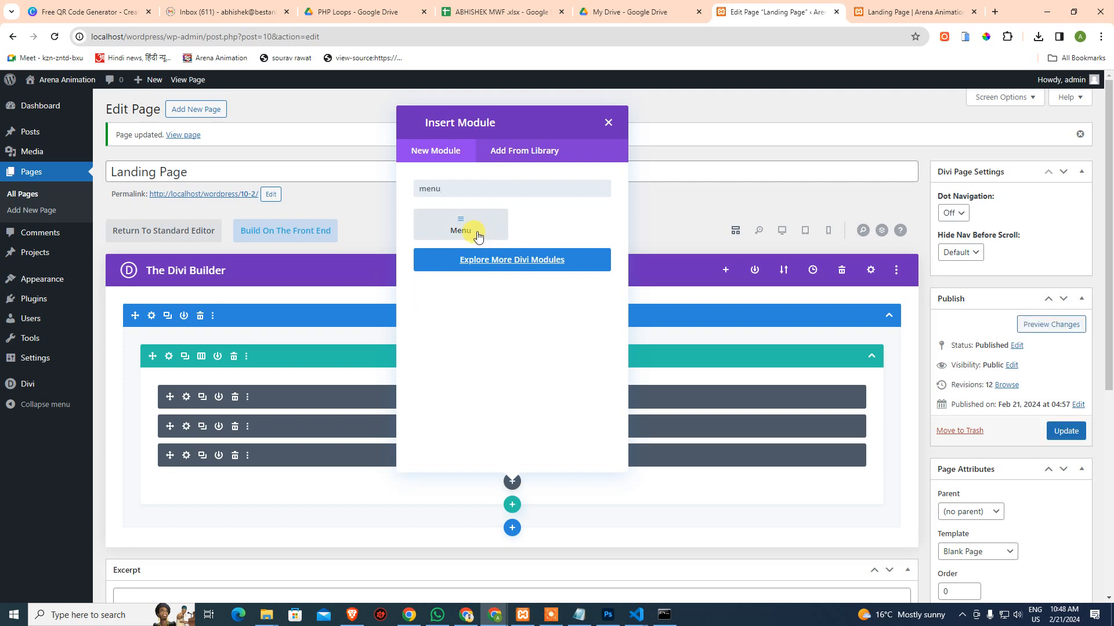
{"action": "left_click", "coordinate": [476, 234]}
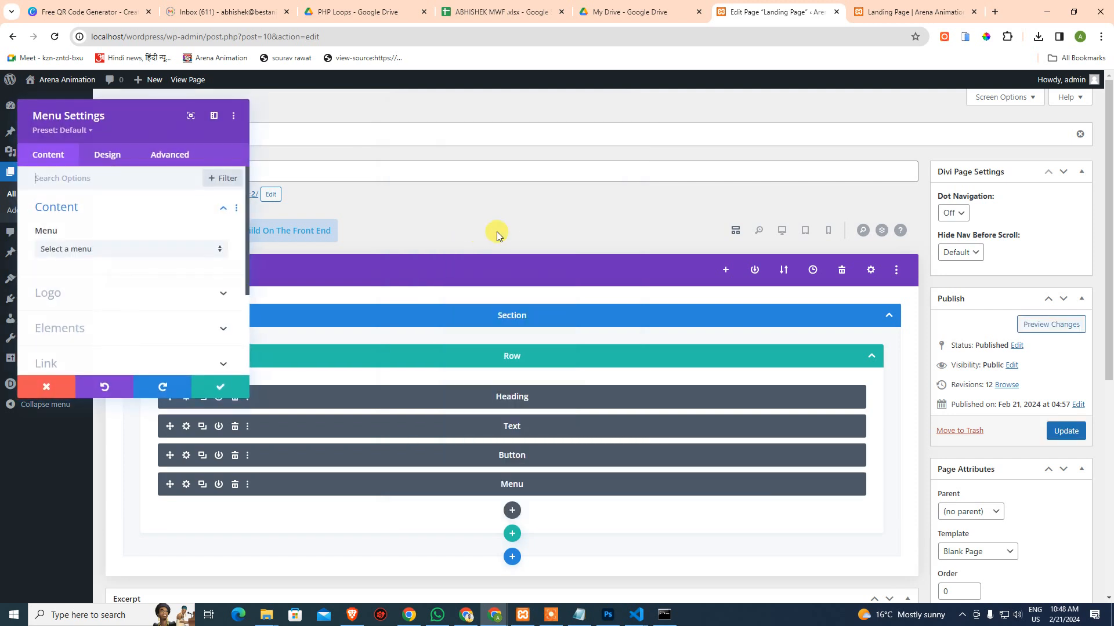
{"action": "left_click", "coordinate": [108, 257]}
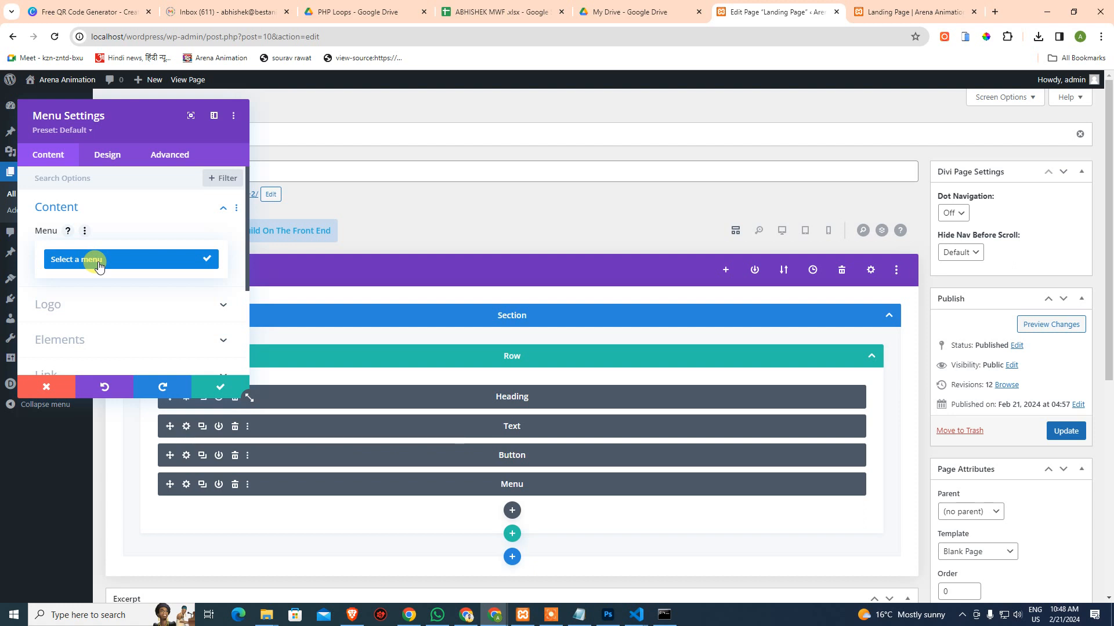
{"action": "key", "text": "Escape"}
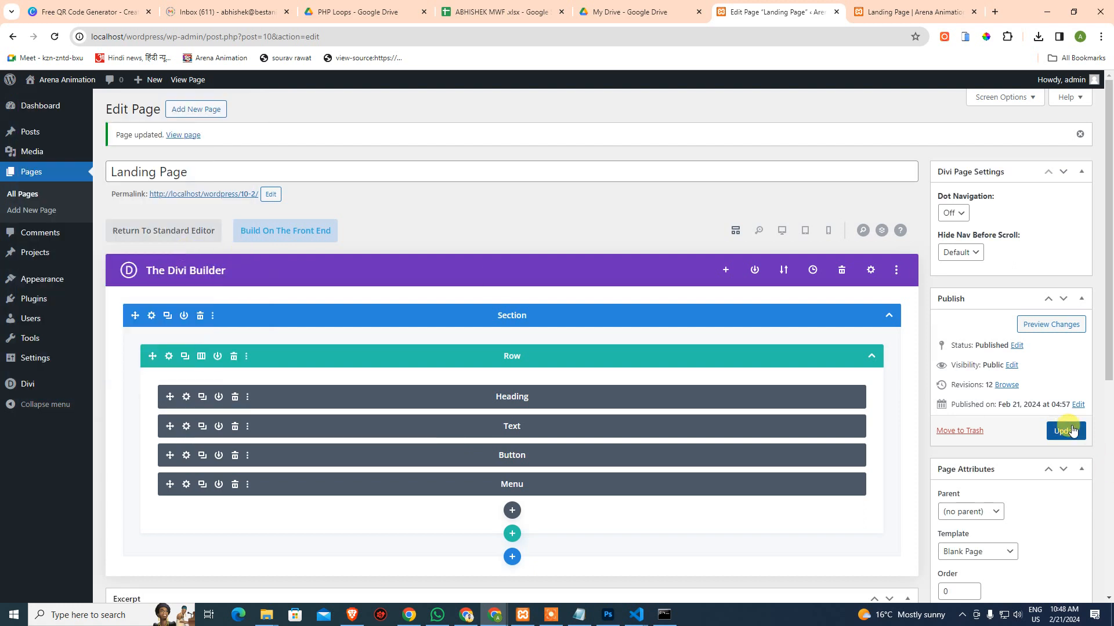
Save the page changes and go to Appearance > Menus
{"action": "left_click", "coordinate": [1067, 430]}
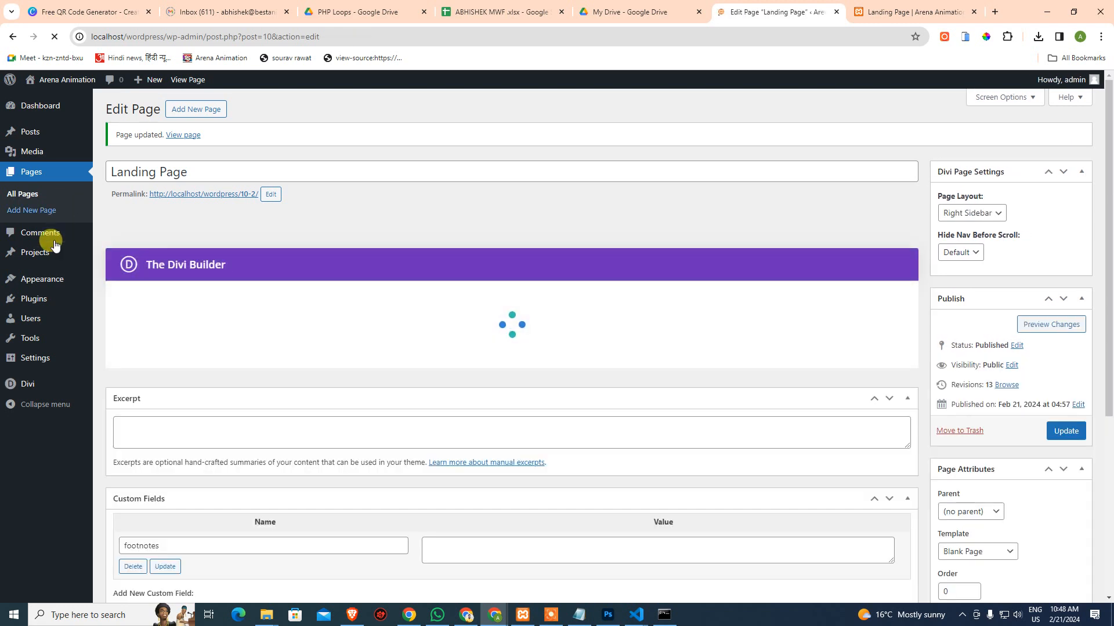
{"action": "mouse_move", "coordinate": [40, 285]}
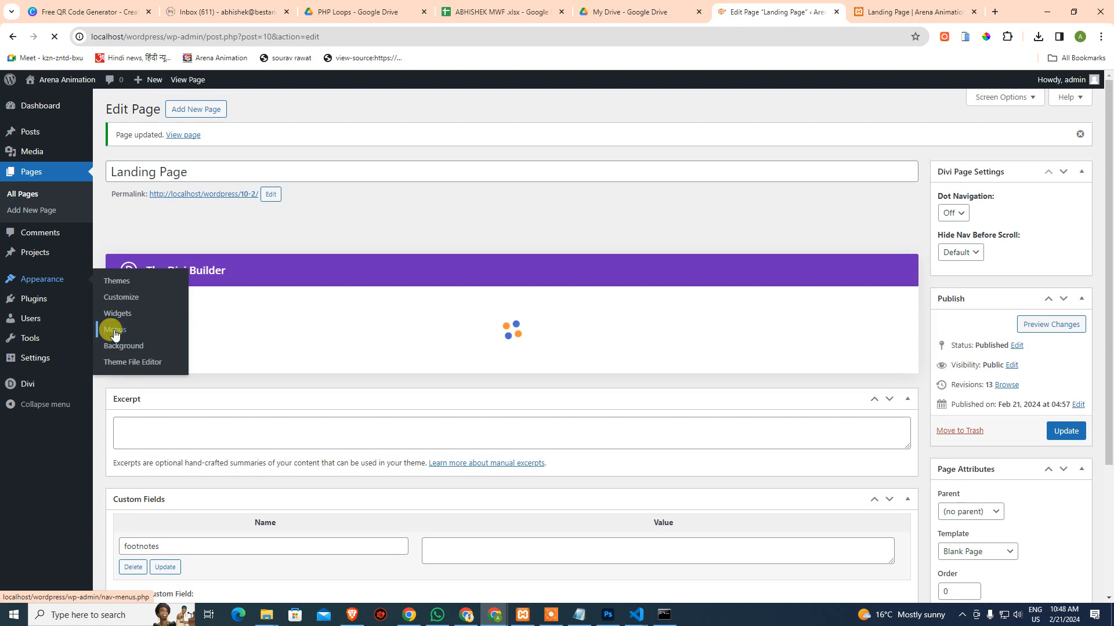
{"action": "left_click", "coordinate": [114, 330]}
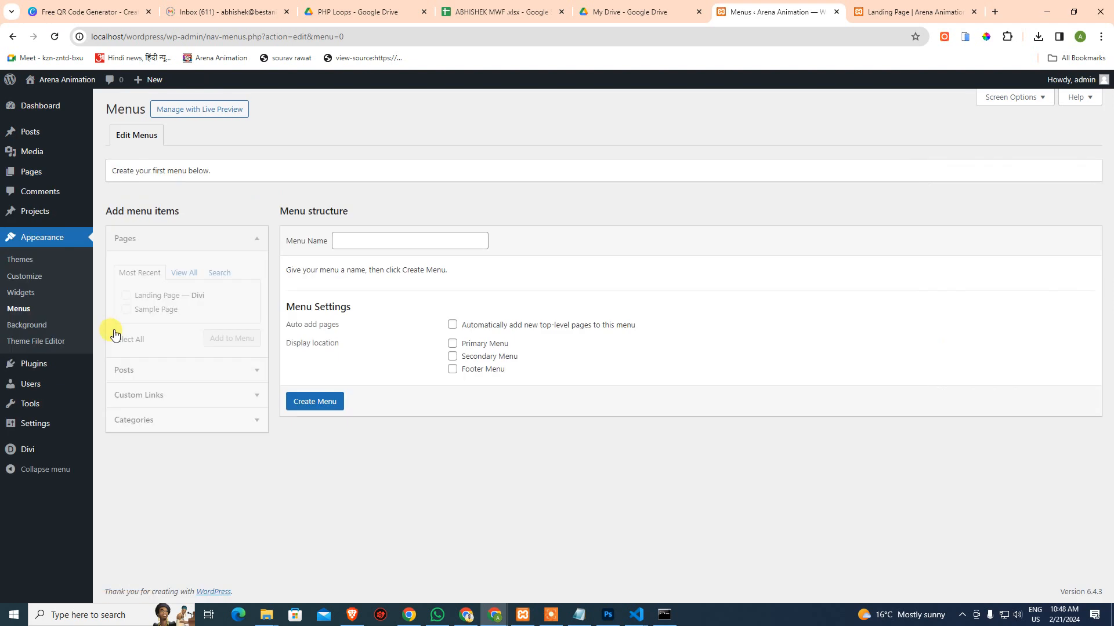
Create the Primary Navigation menu with auto-add top-level pages and the Primary Menu location
{"action": "left_click", "coordinate": [364, 243]}
{"action": "key", "text": "Down"}
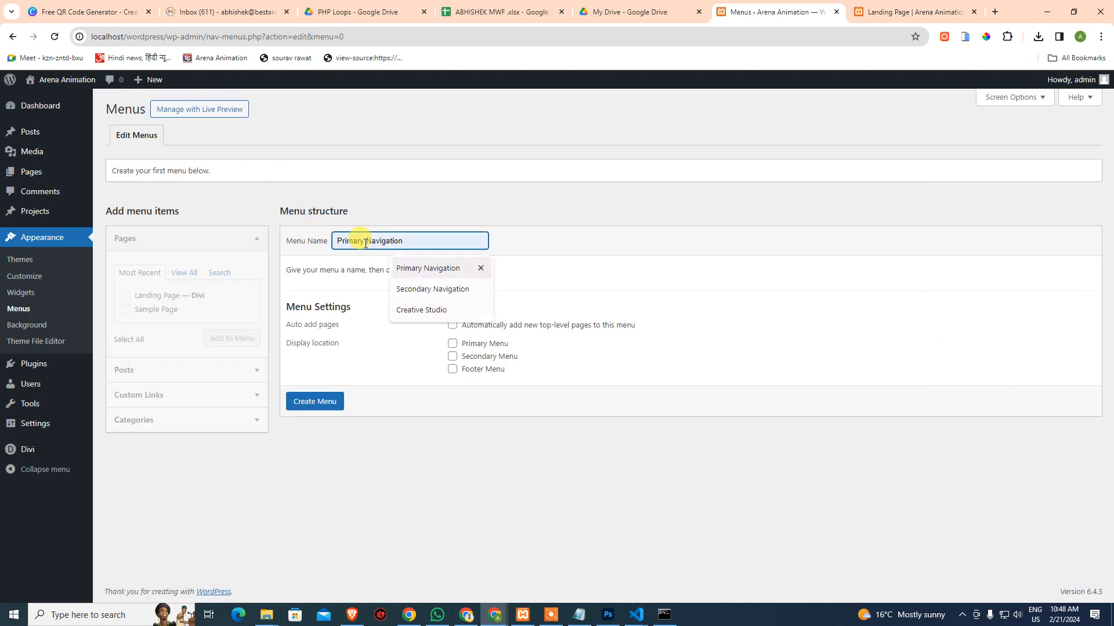
{"action": "key", "text": "Return"}
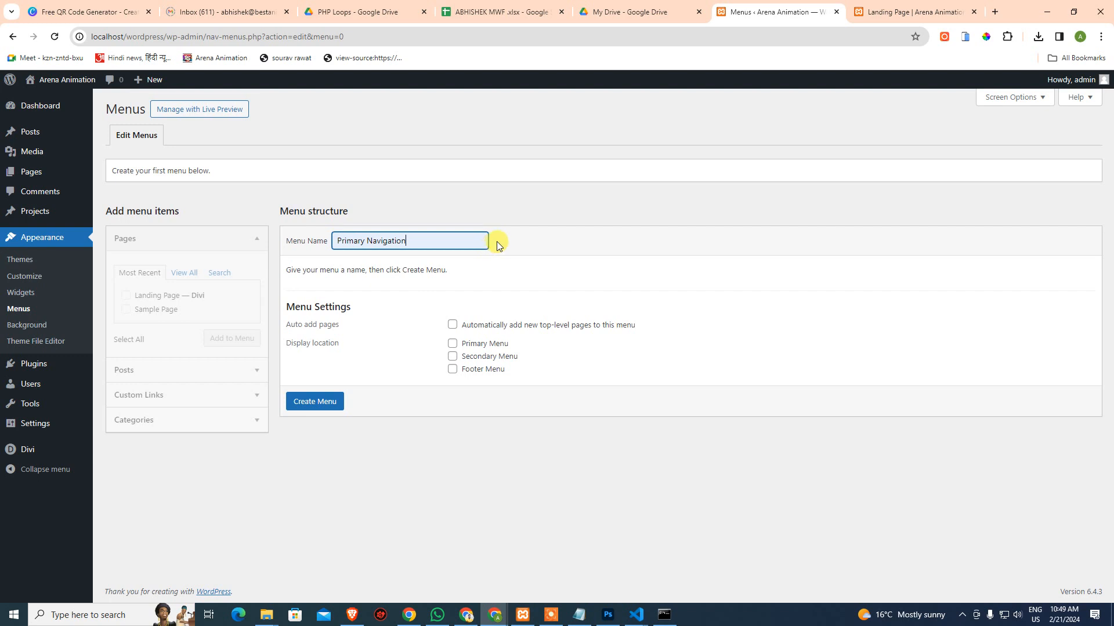
{"action": "left_click", "coordinate": [452, 325]}
{"action": "left_click", "coordinate": [452, 346]}
{"action": "left_click", "coordinate": [315, 402]}
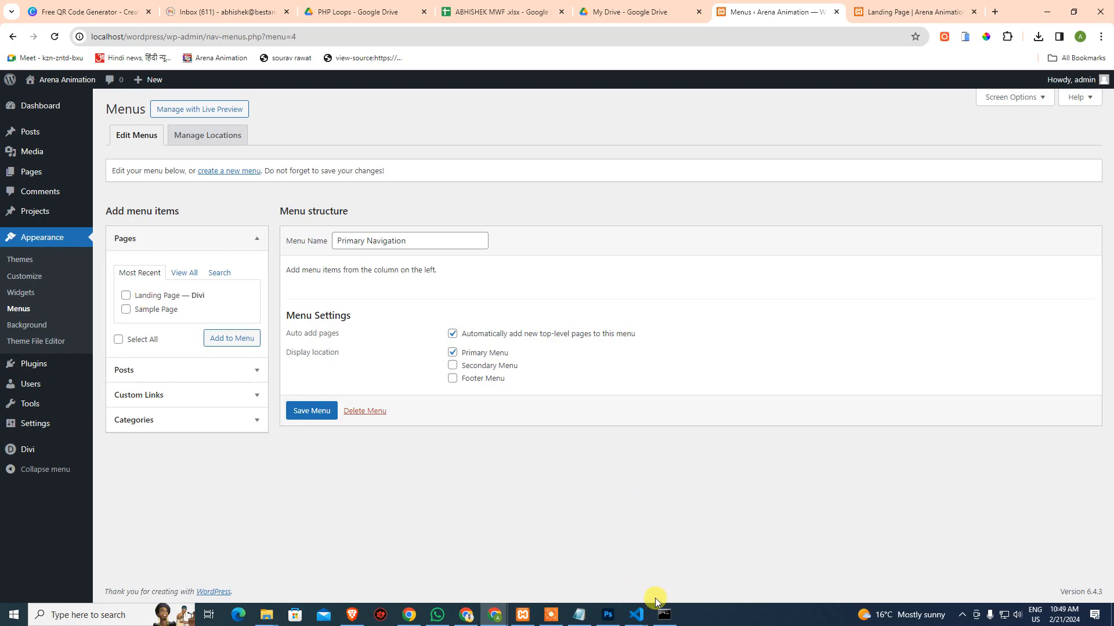
Add the Landing Page to Primary Navigation, checking the Photoshop design's nav items
{"action": "left_click", "coordinate": [607, 615]}
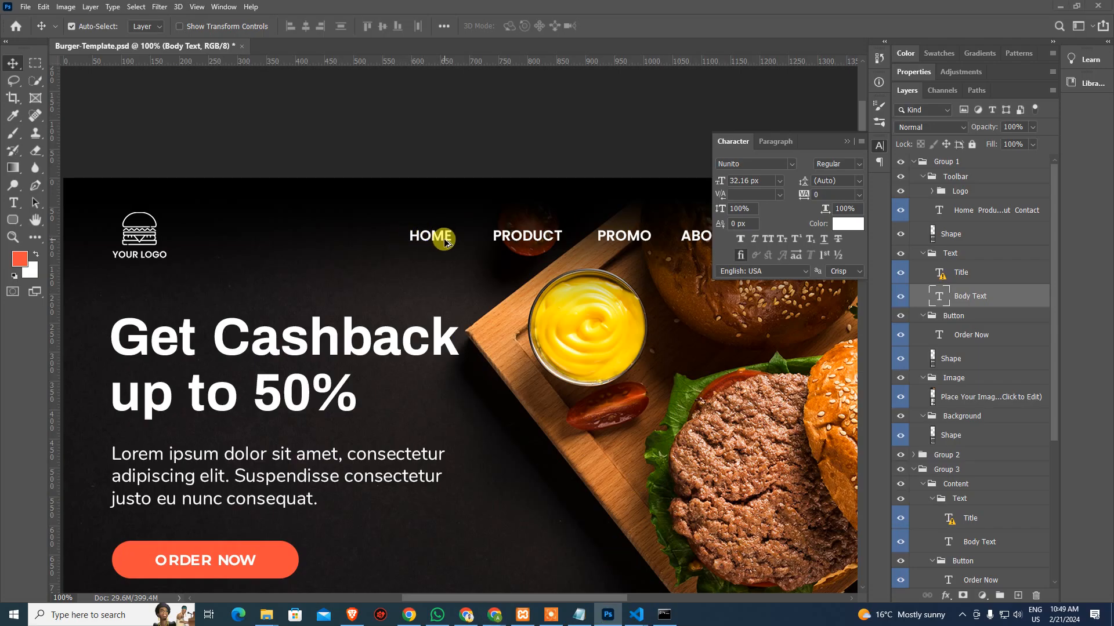
{"action": "key", "text": "alt+Tab"}
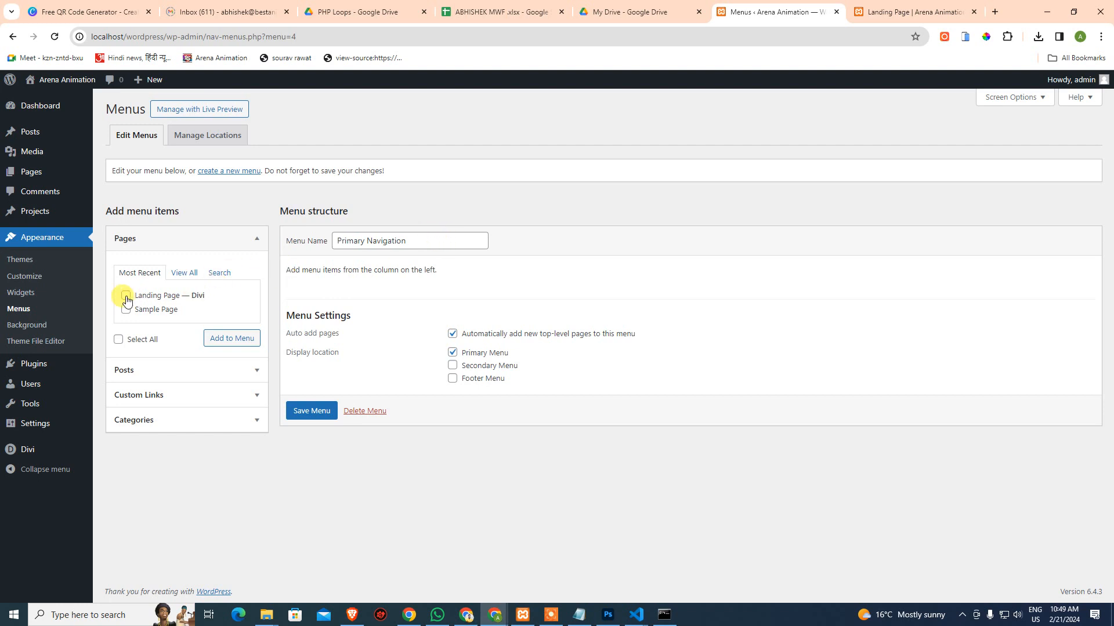
{"action": "left_click", "coordinate": [126, 296]}
{"action": "left_click", "coordinate": [231, 338]}
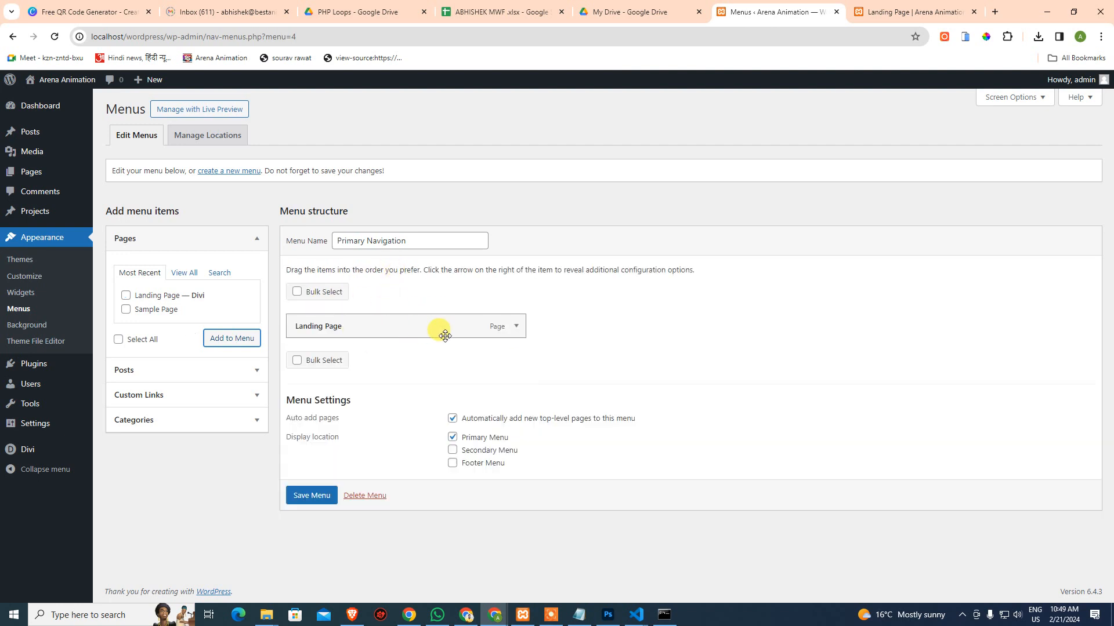
{"action": "key", "text": "alt+Tab"}
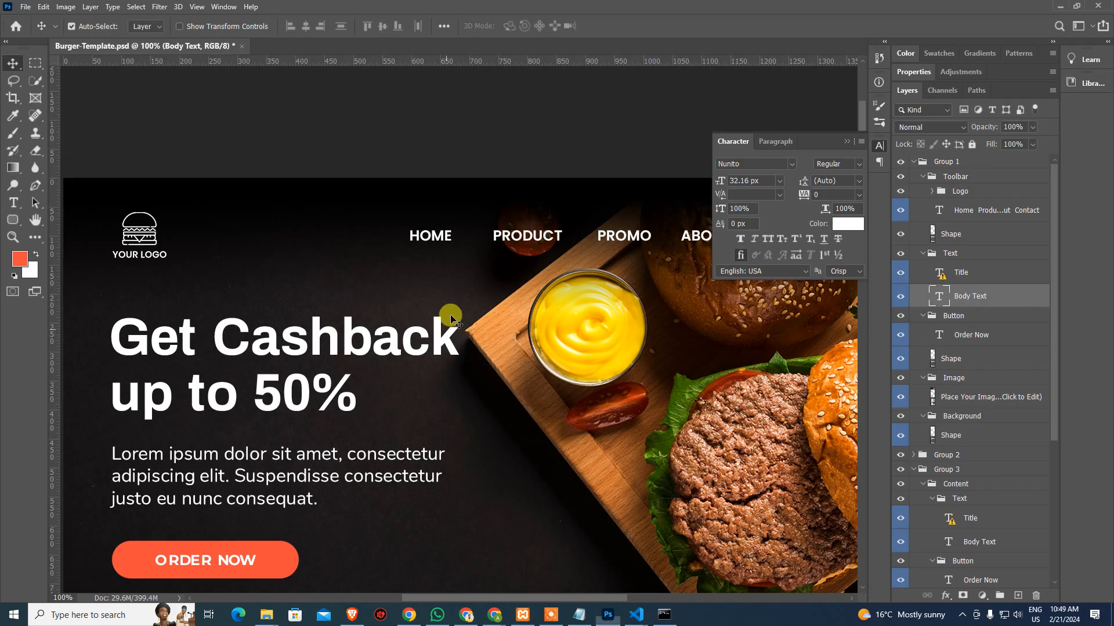
{"action": "left_click_drag", "start_coordinate": [633, 249], "coordinate": [476, 257]}
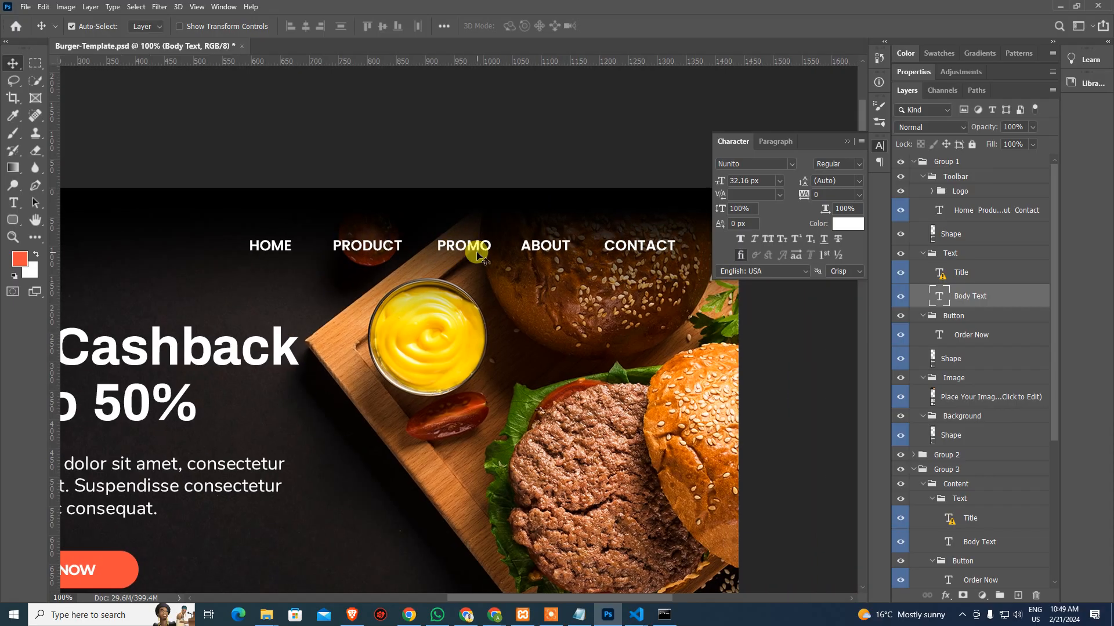
{"action": "key", "text": "alt+Tab"}
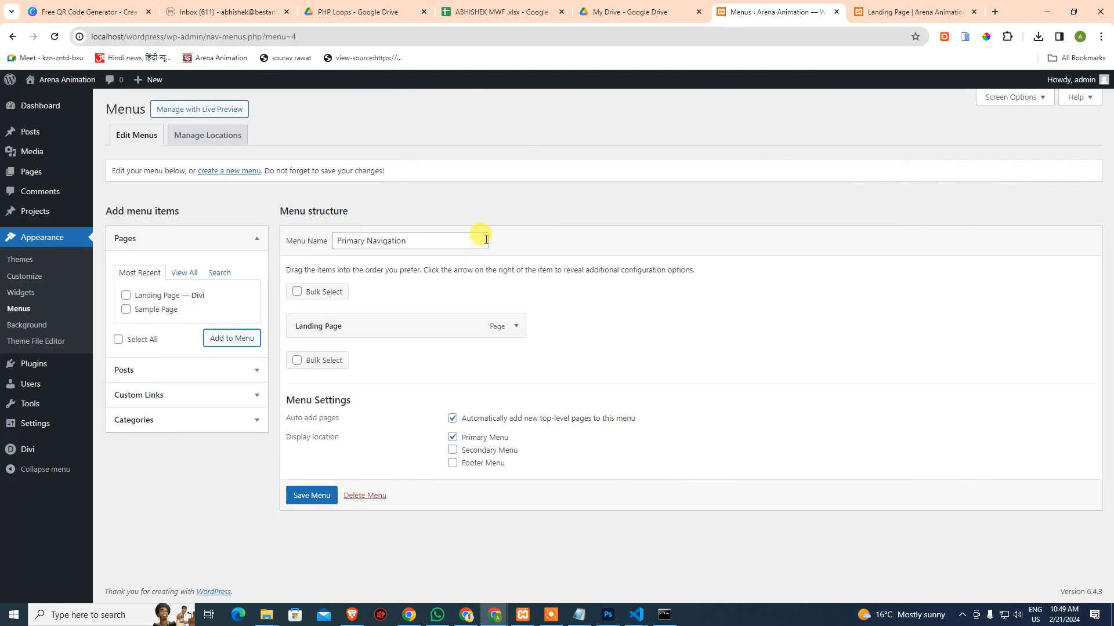
Add PRODUCT and PROMO custom links, each with URL #, to the menu
{"action": "left_click", "coordinate": [157, 395]}
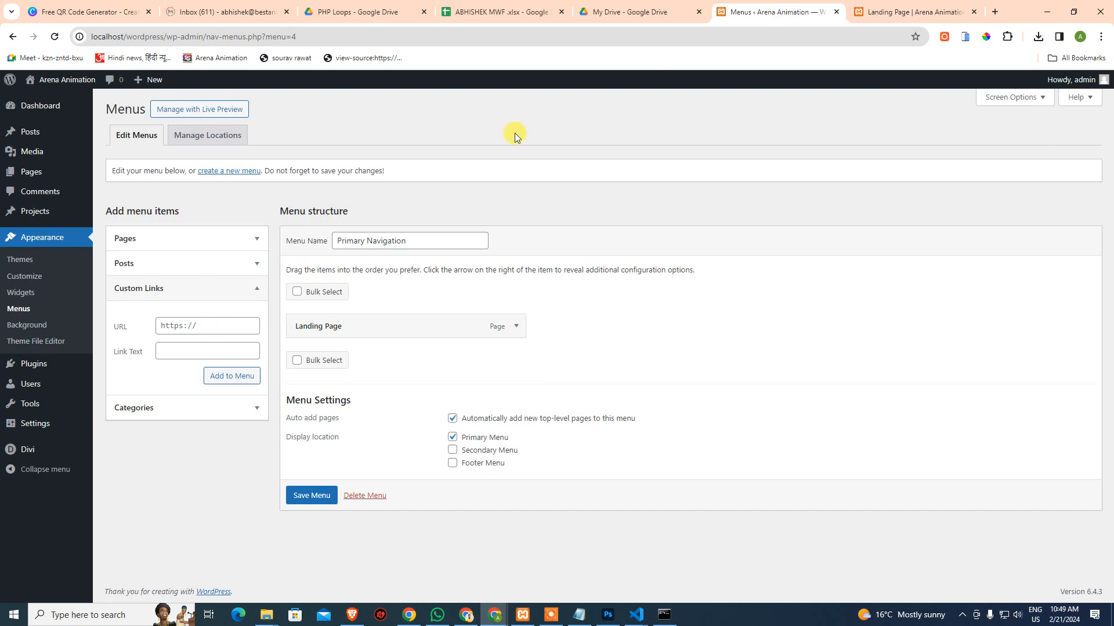
{"action": "left_click", "coordinate": [223, 327]}
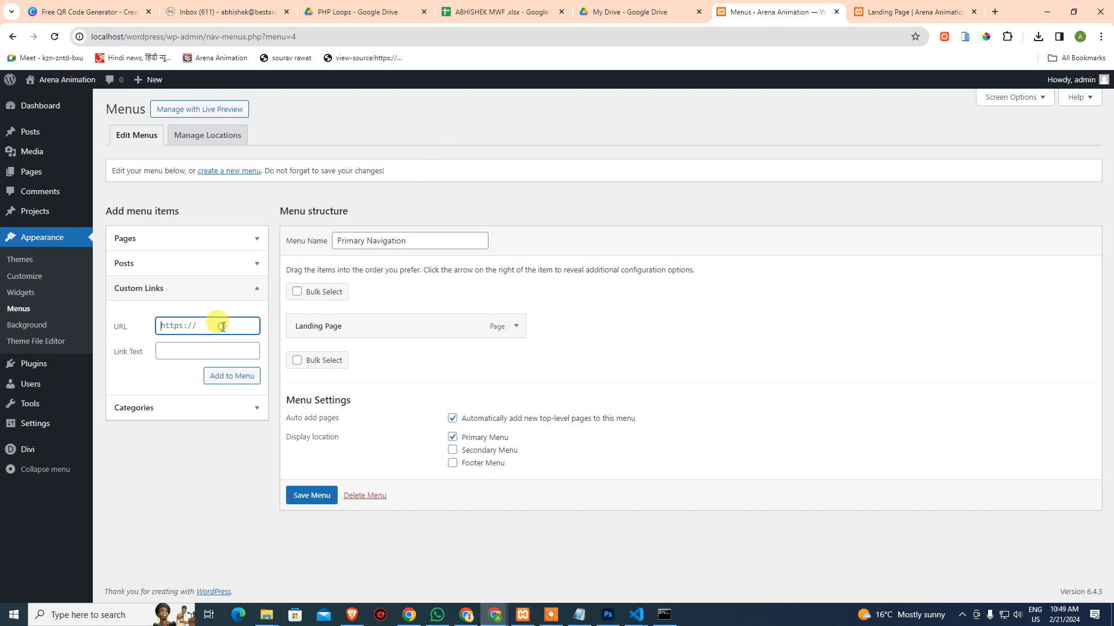
{"action": "type", "text": "#"}
{"action": "left_click", "coordinate": [197, 353]}
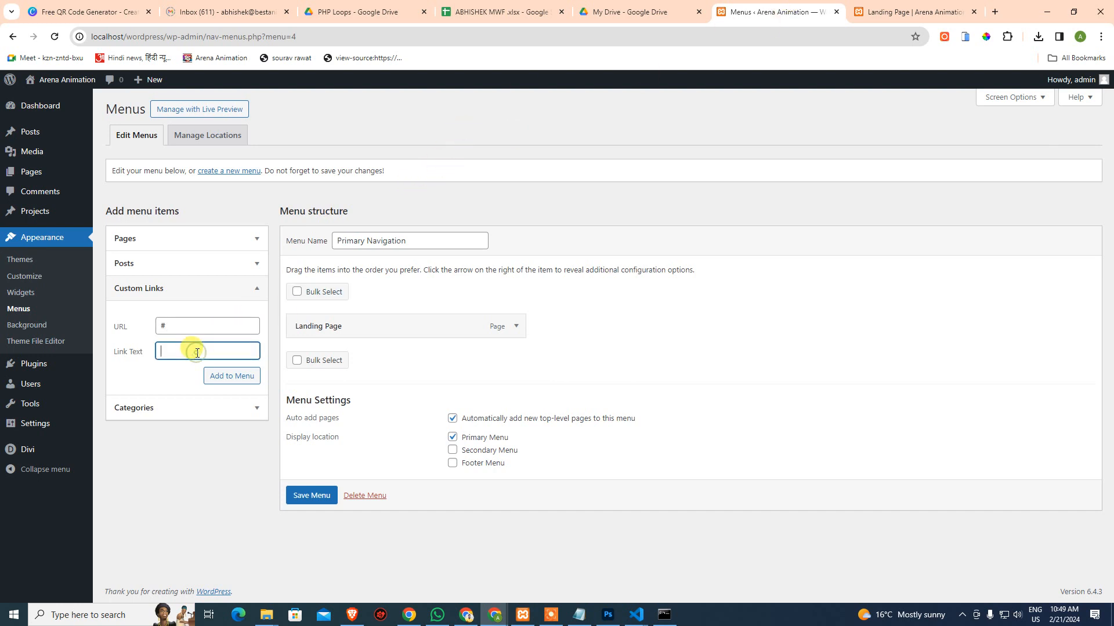
{"action": "key", "text": "alt+Tab"}
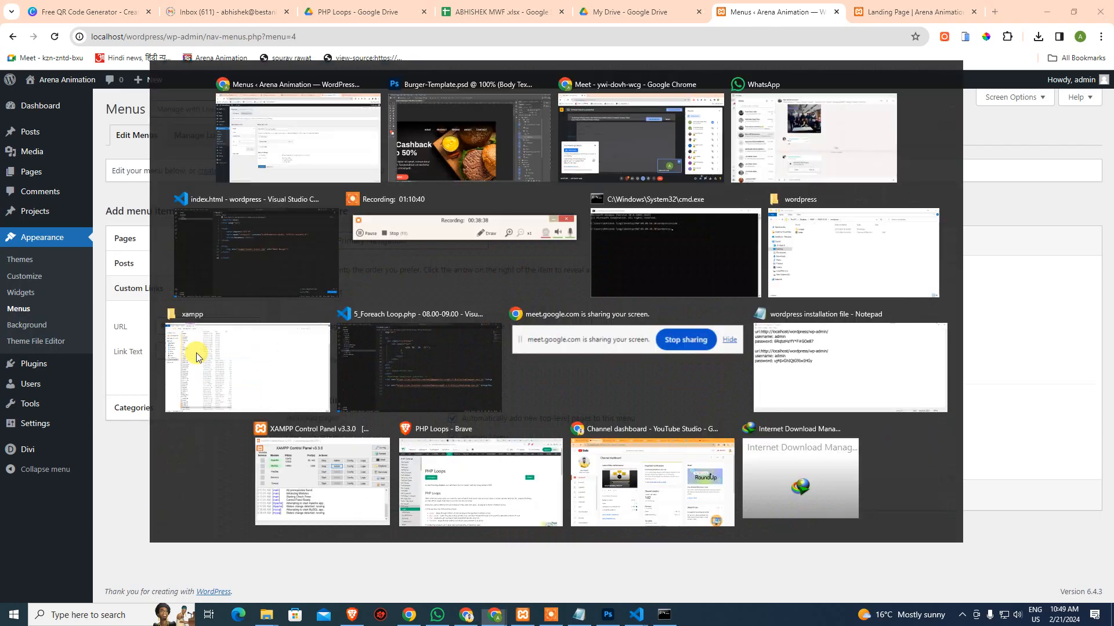
{"action": "key", "text": "alt+Tab"}
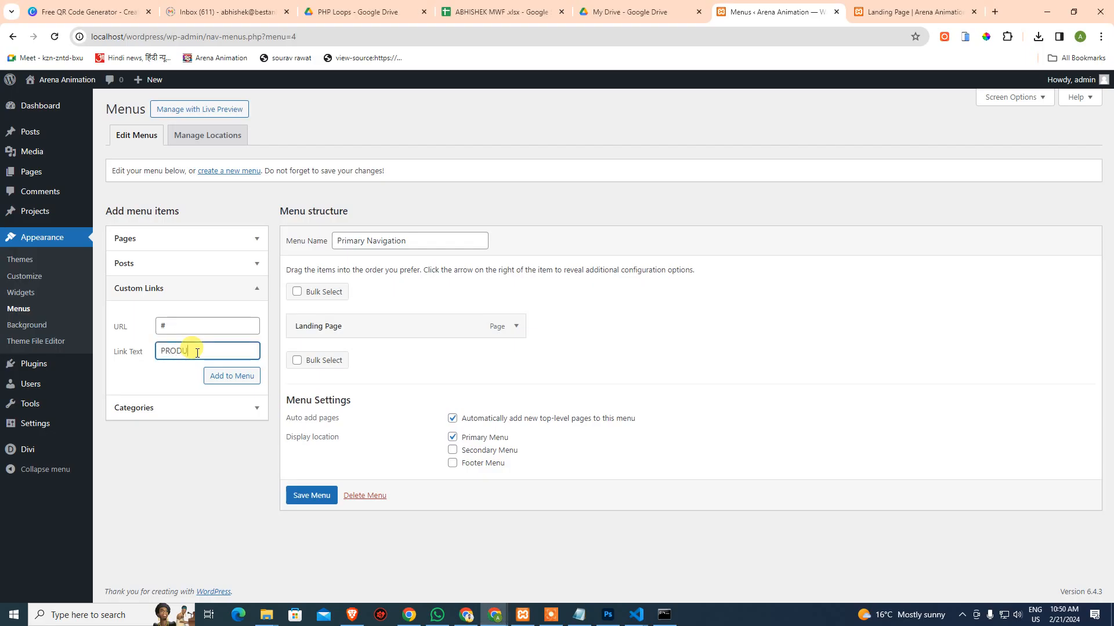
{"action": "left_click", "coordinate": [232, 378]}
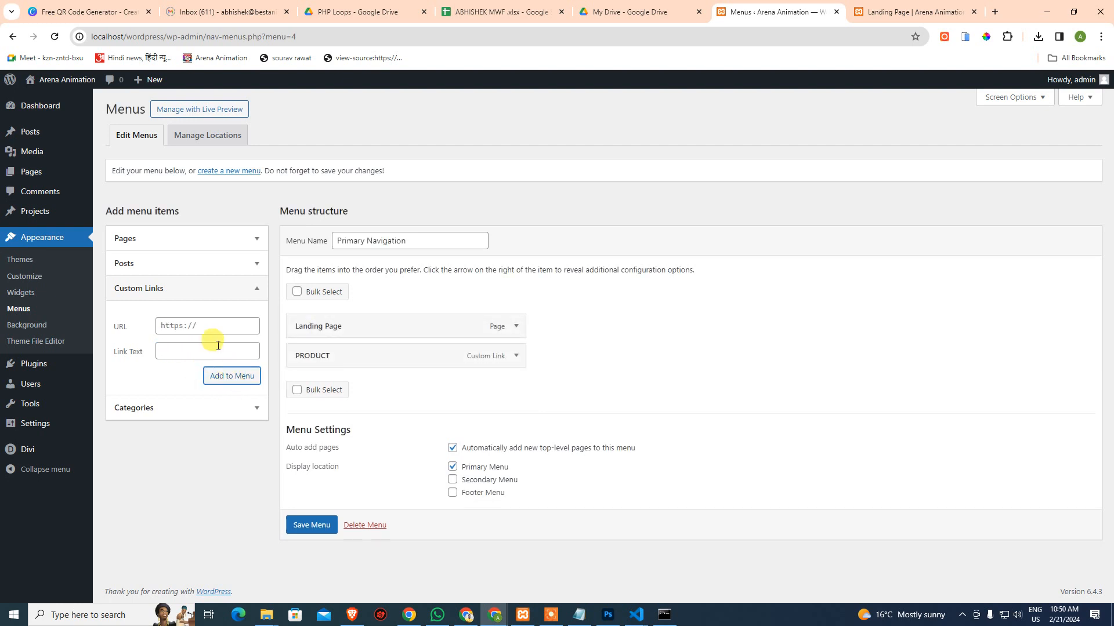
{"action": "left_click", "coordinate": [217, 328]}
{"action": "type", "text": "#"}
{"action": "left_click", "coordinate": [210, 351]}
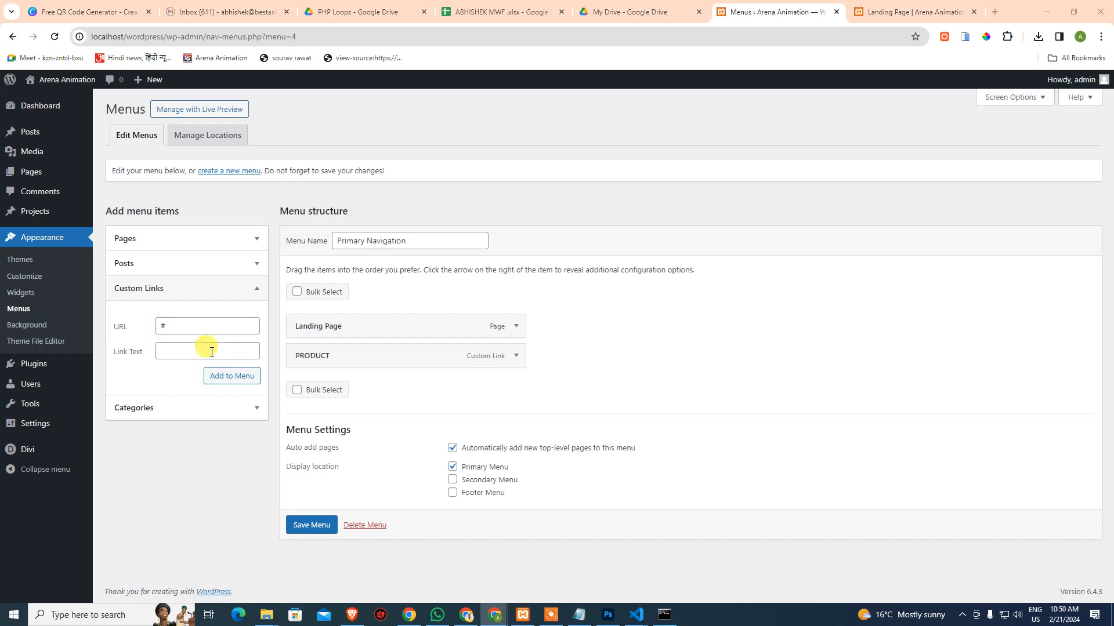
{"action": "key", "text": "alt+Tab"}
{"action": "key", "text": "alt+Tab"}
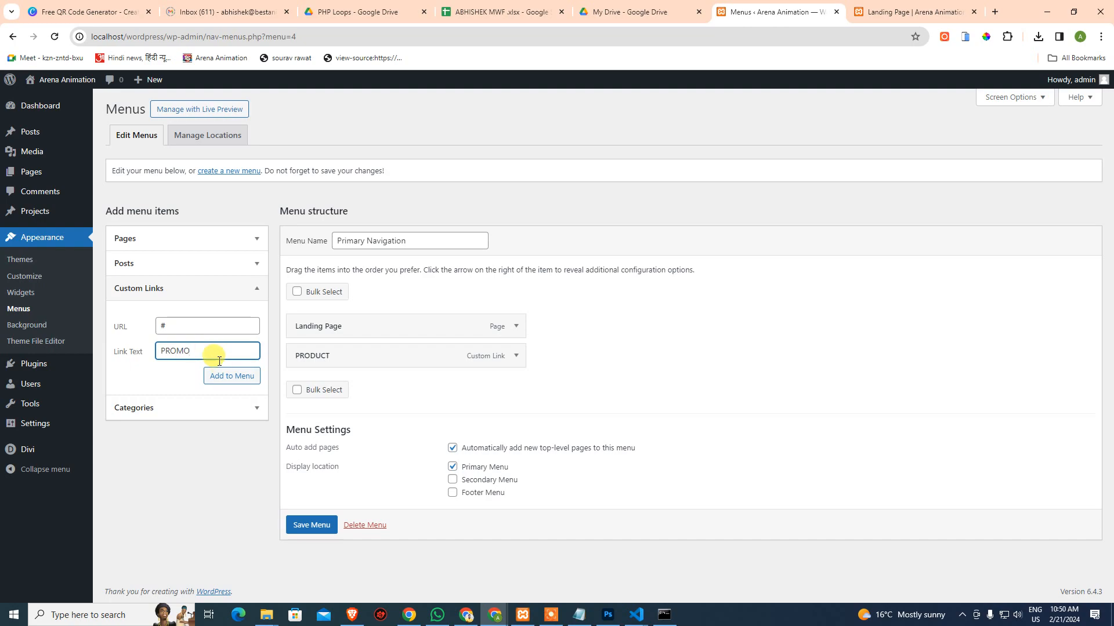
{"action": "left_click", "coordinate": [220, 374]}
Add ABOUT and CONTACT custom links with URL # and save the Primary Navigation menu
{"action": "key", "text": "alt+Tab"}
{"action": "key", "text": "alt+Tab"}
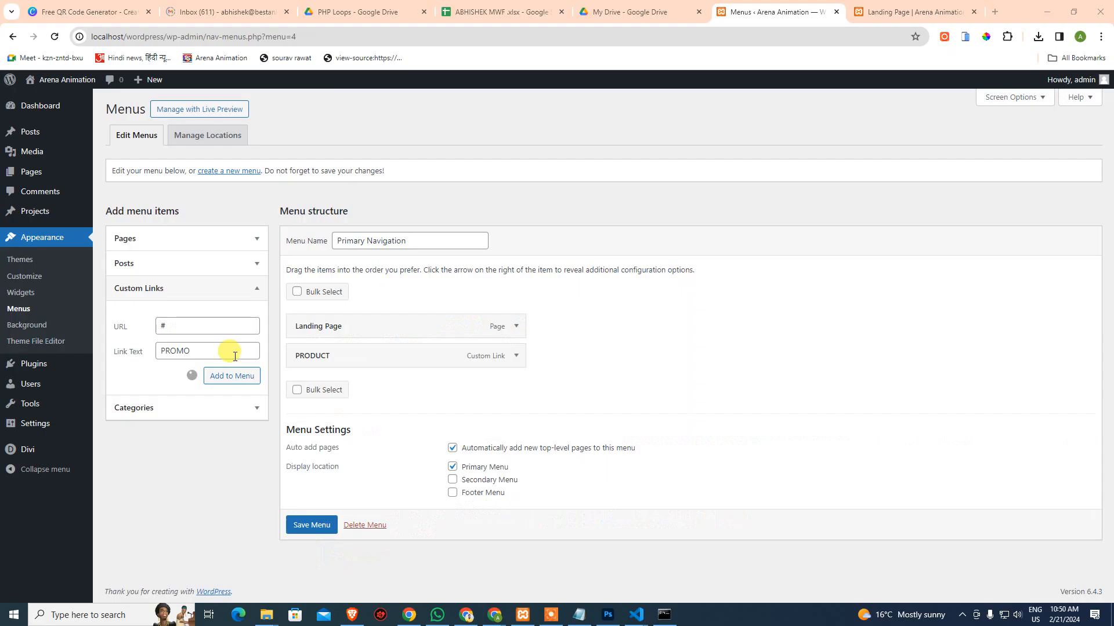
{"action": "left_click", "coordinate": [208, 328]}
{"action": "key", "text": "Tab"}
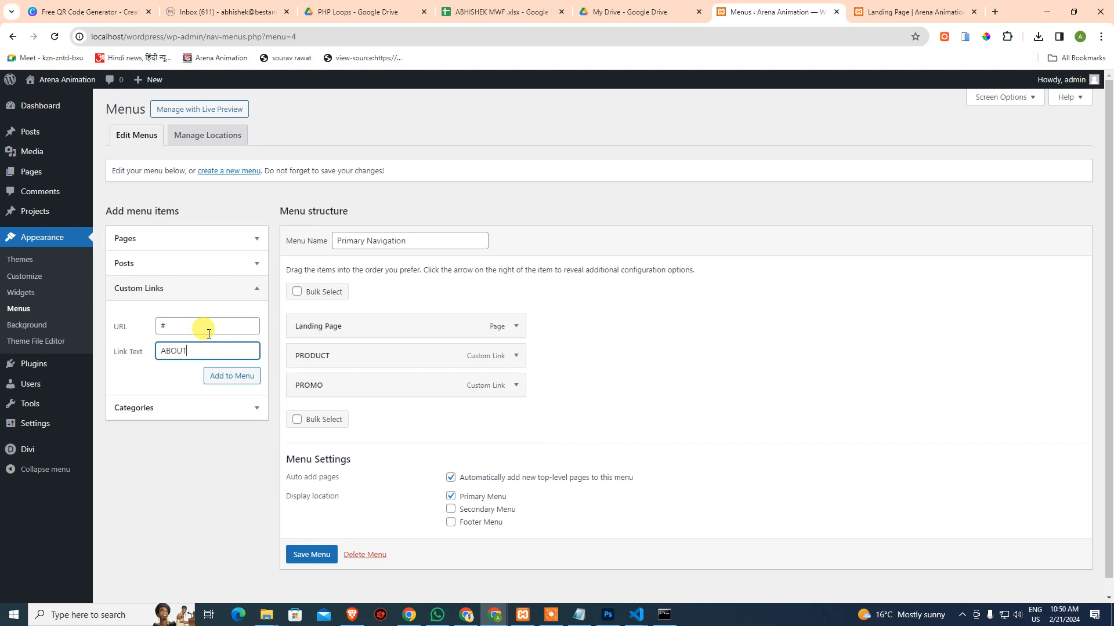
{"action": "left_click", "coordinate": [229, 378]}
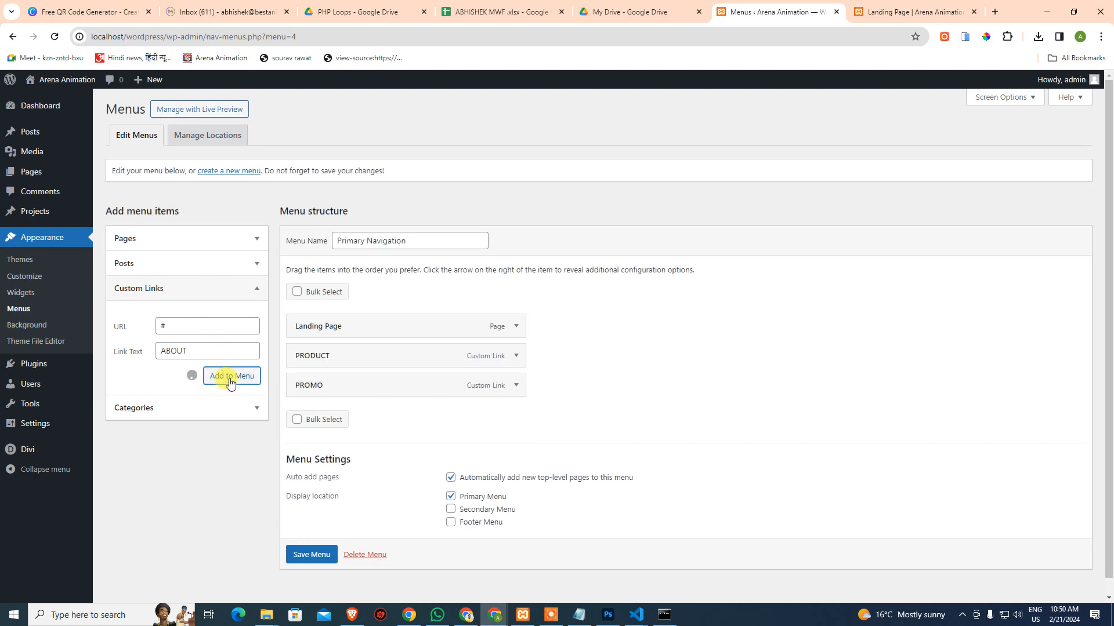
{"action": "left_click", "coordinate": [226, 353]}
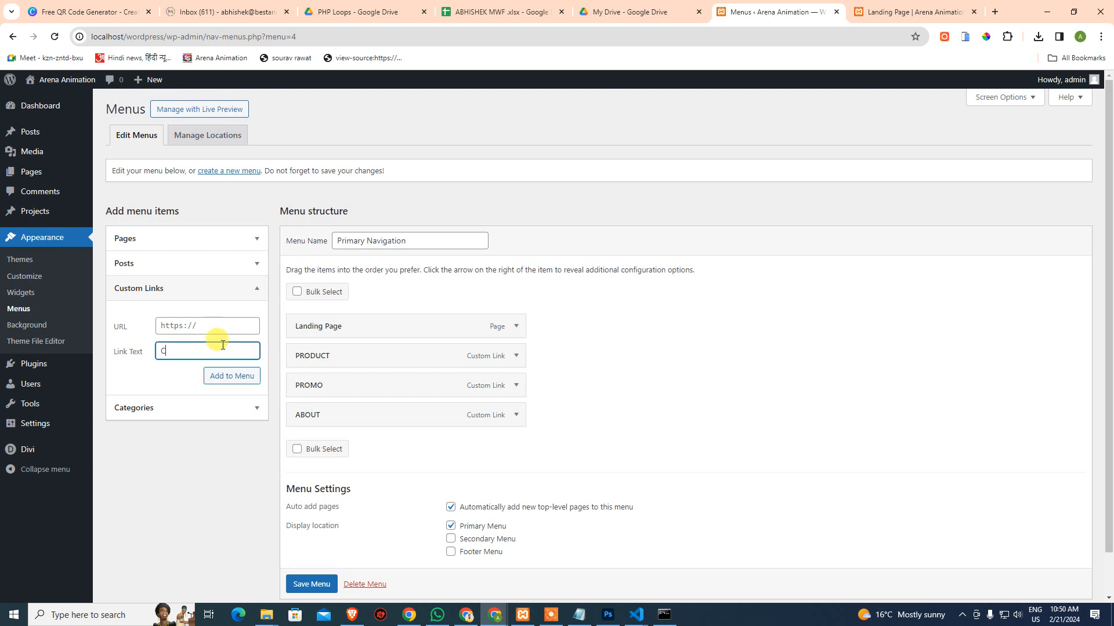
{"action": "left_click", "coordinate": [224, 326]}
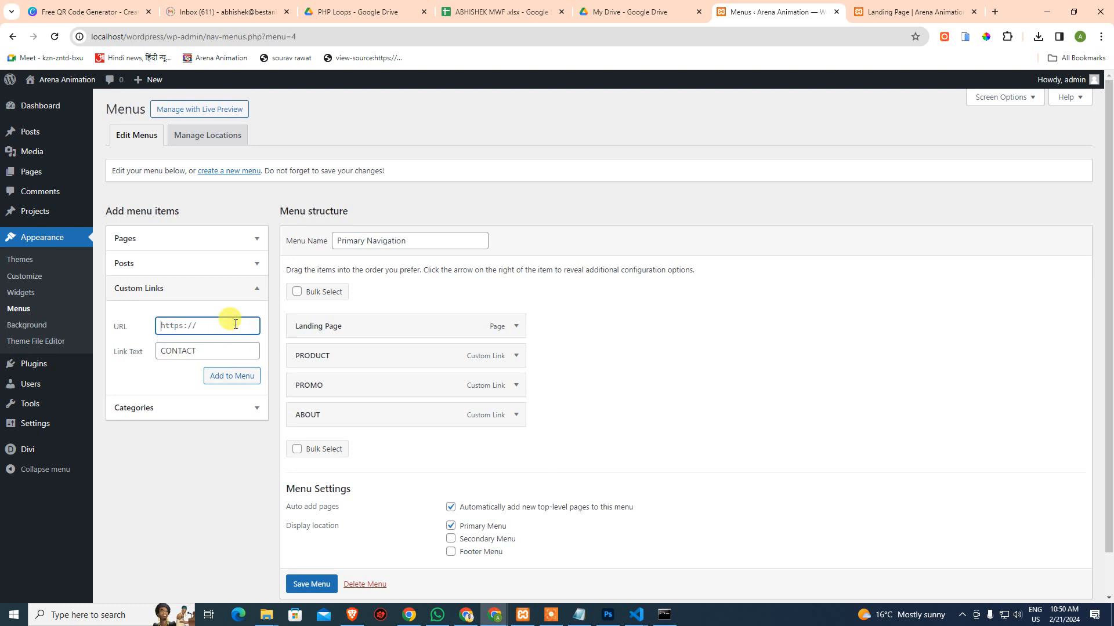
{"action": "type", "text": "#"}
{"action": "left_click", "coordinate": [249, 386]}
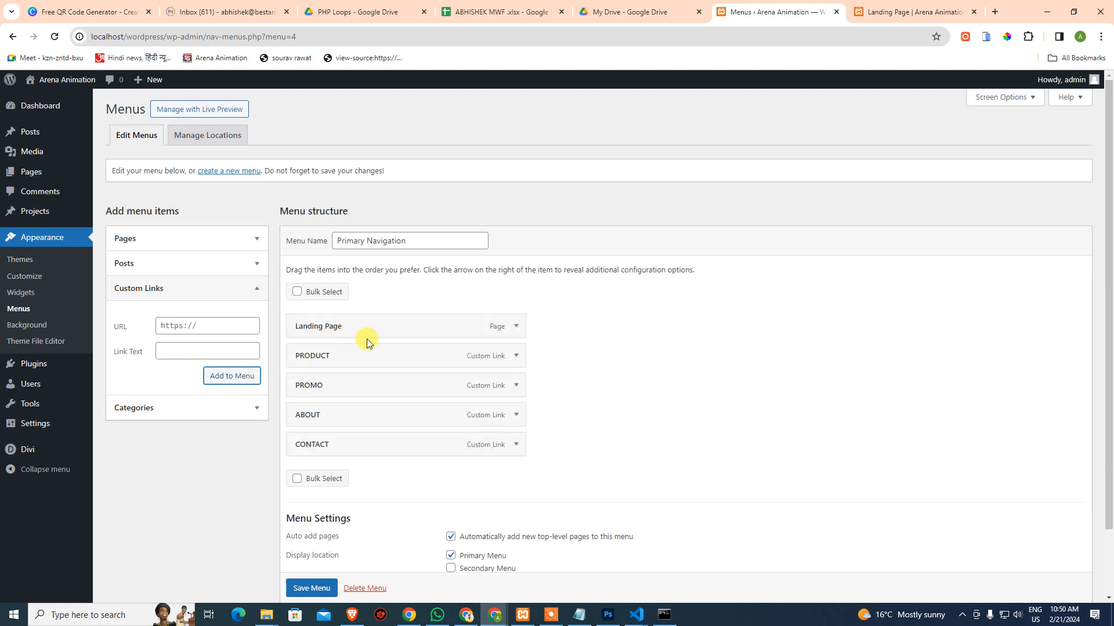
{"action": "scroll", "coordinate": [410, 383], "scroll_direction": "down", "scroll_amount": 2}
{"action": "left_click", "coordinate": [321, 539]}
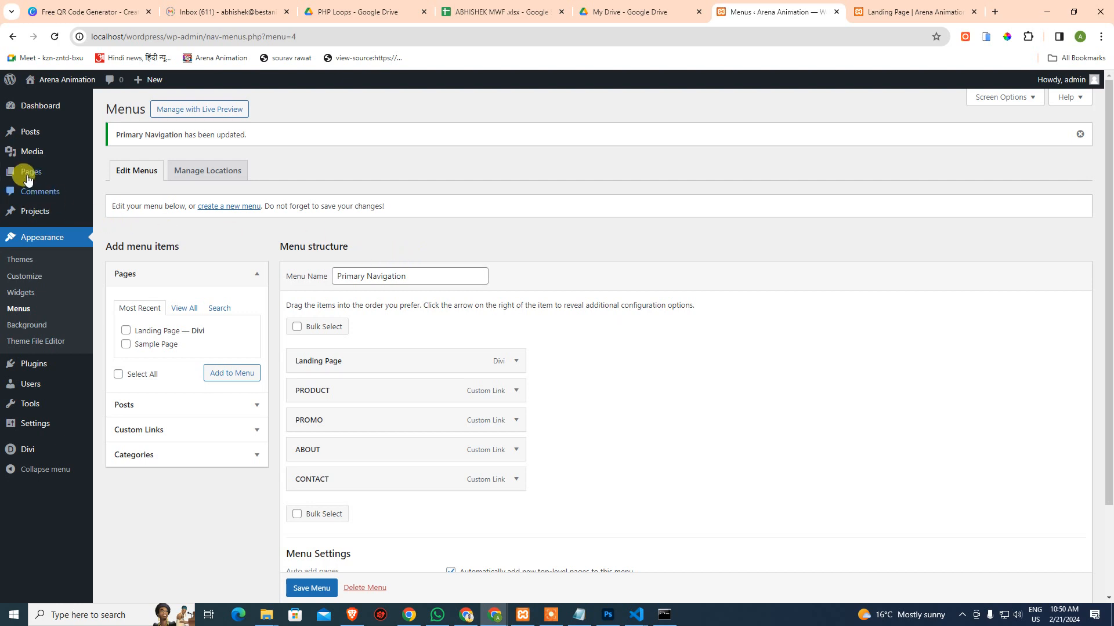
Quick Edit the Landing Page in All Pages and retitle it HOME
{"action": "mouse_move", "coordinate": [28, 177]}
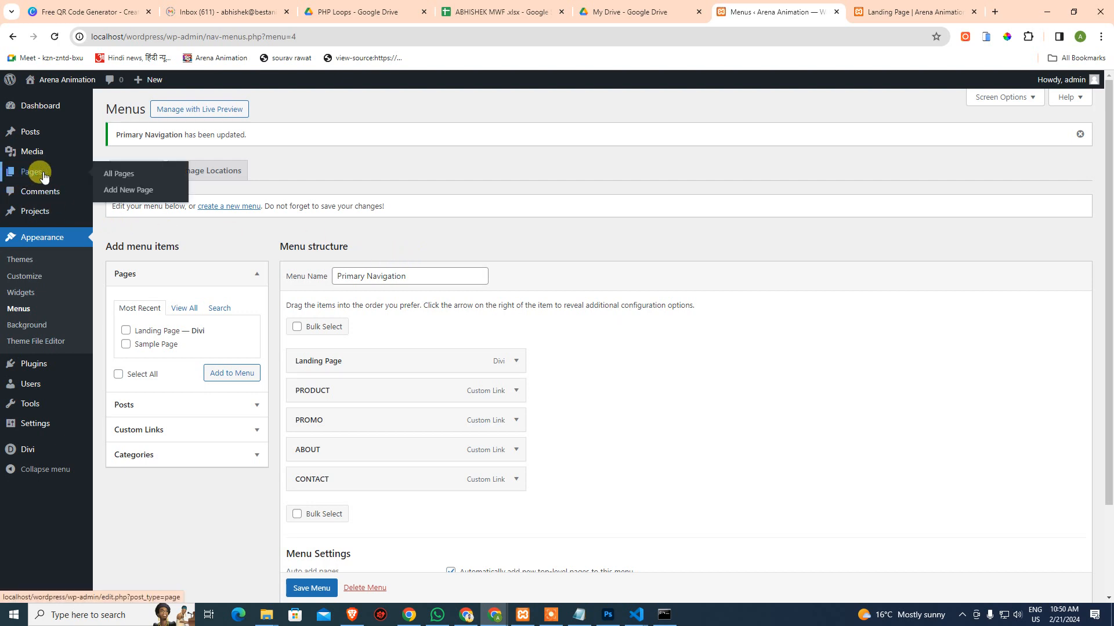
{"action": "left_click", "coordinate": [118, 175]}
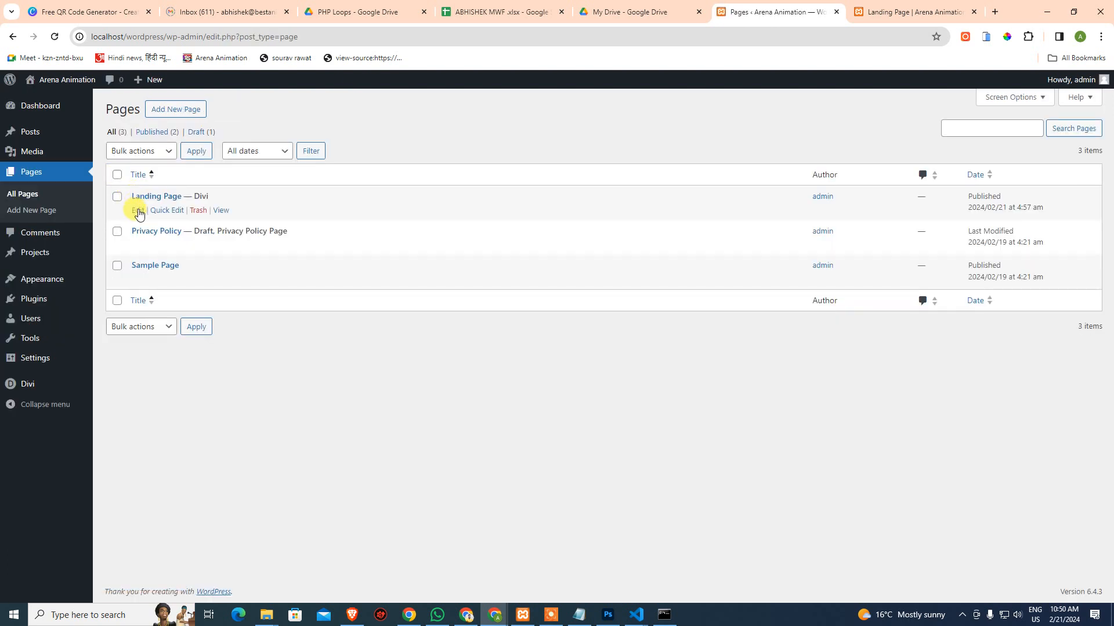
{"action": "left_click", "coordinate": [155, 211]}
{"action": "left_click_drag", "start_coordinate": [225, 224], "coordinate": [138, 224]}
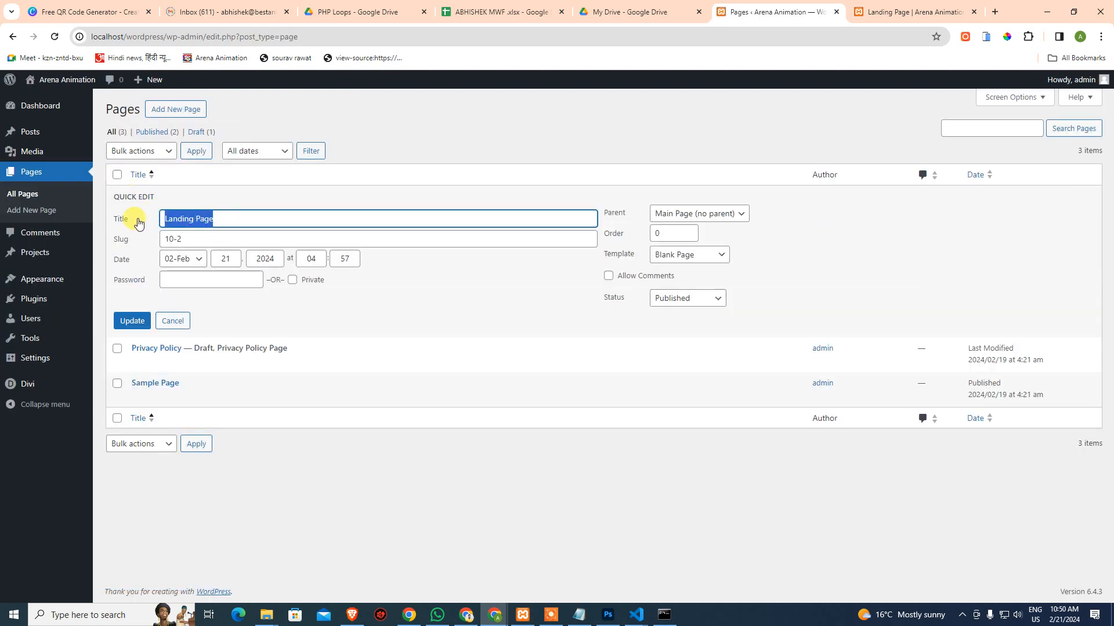
{"action": "type", "text": "HOME"}
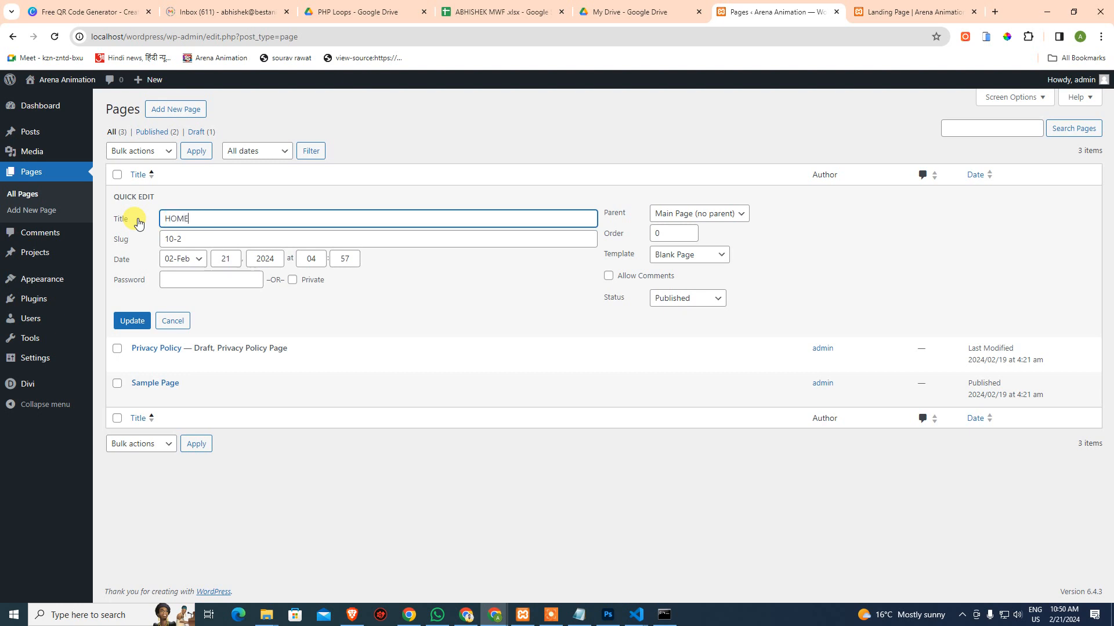
{"action": "left_click", "coordinate": [131, 321]}
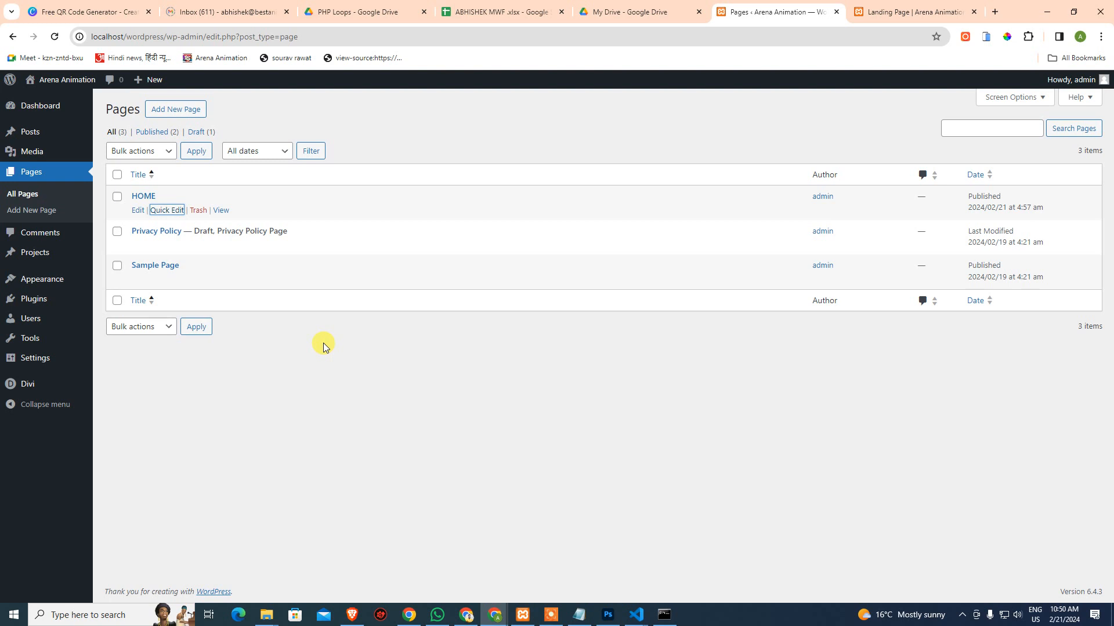
On HOME, move the Menu module above the Heading and set its menu to Primary Navigation
{"action": "left_click", "coordinate": [139, 211]}
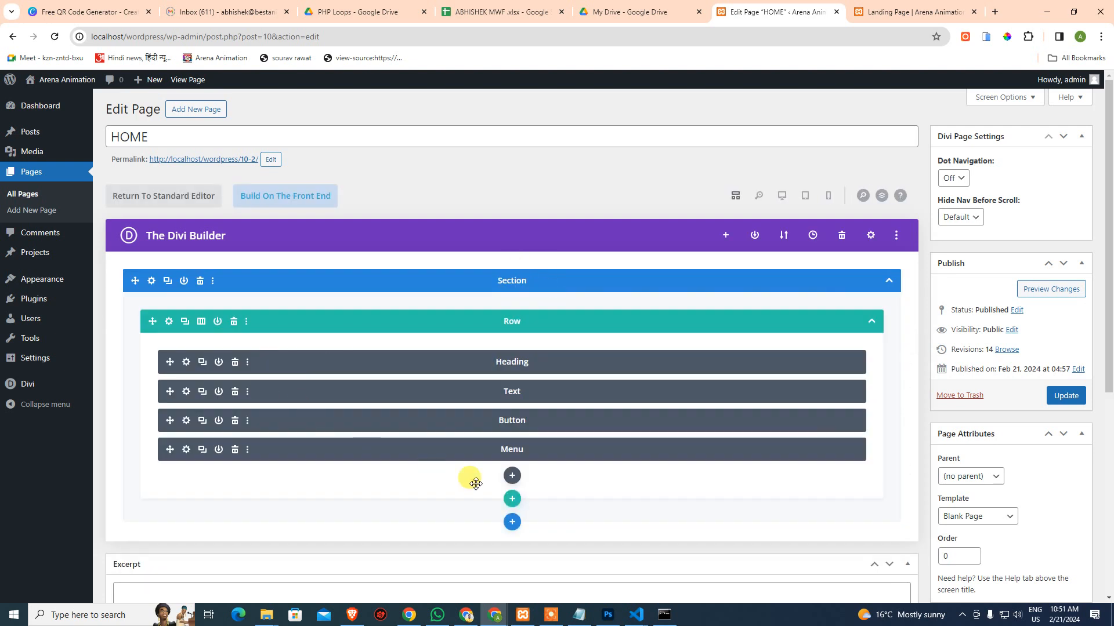
{"action": "left_click_drag", "start_coordinate": [270, 449], "coordinate": [281, 358]}
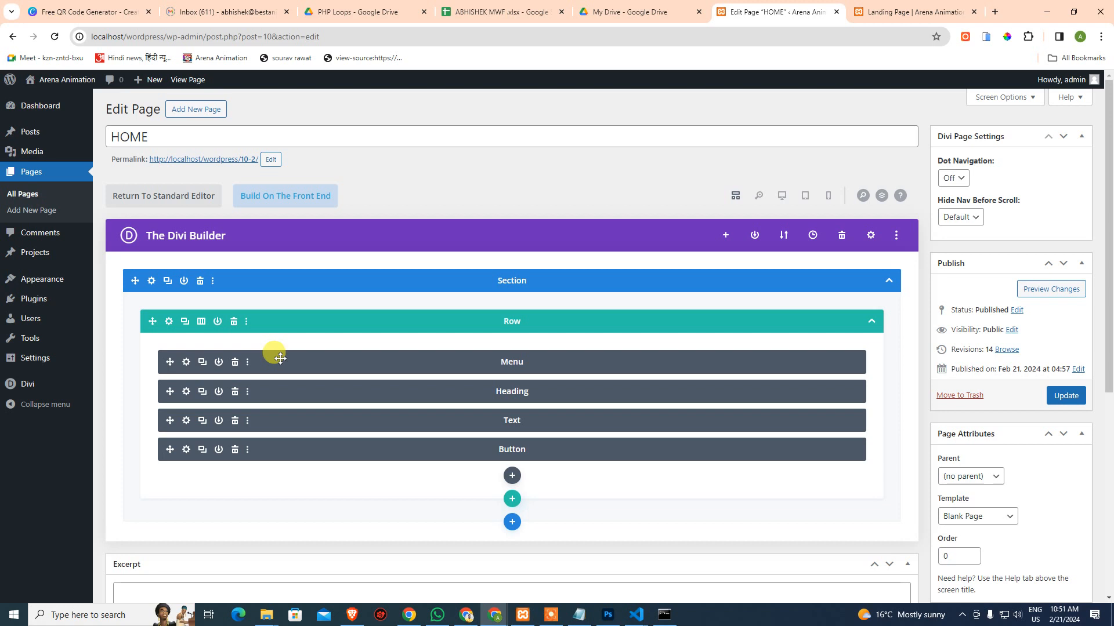
{"action": "left_click", "coordinate": [186, 362]}
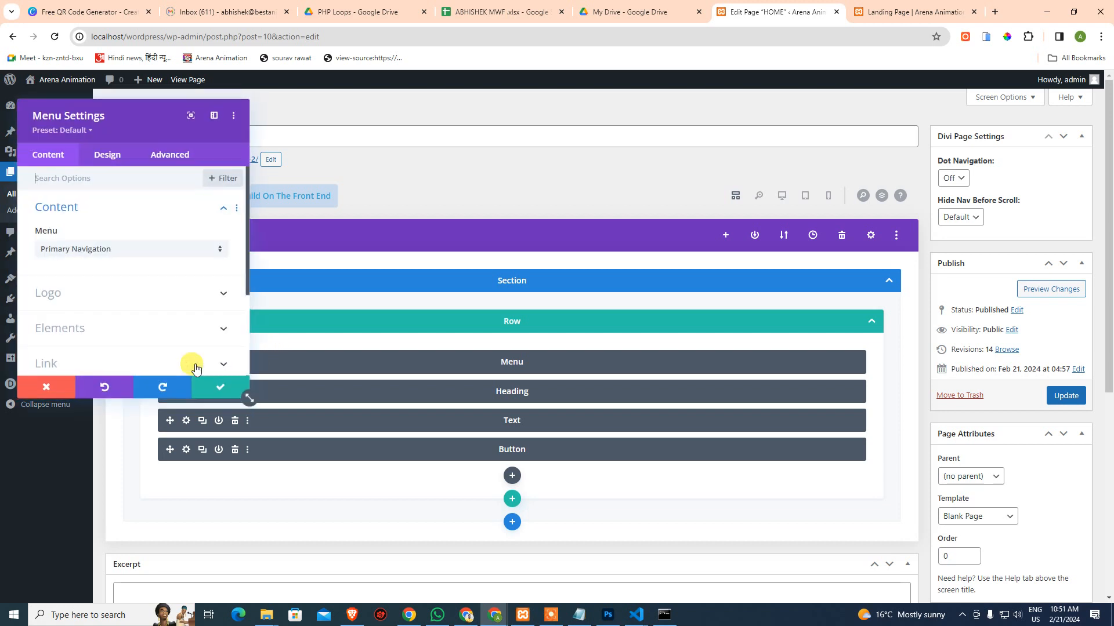
{"action": "left_click", "coordinate": [91, 256]}
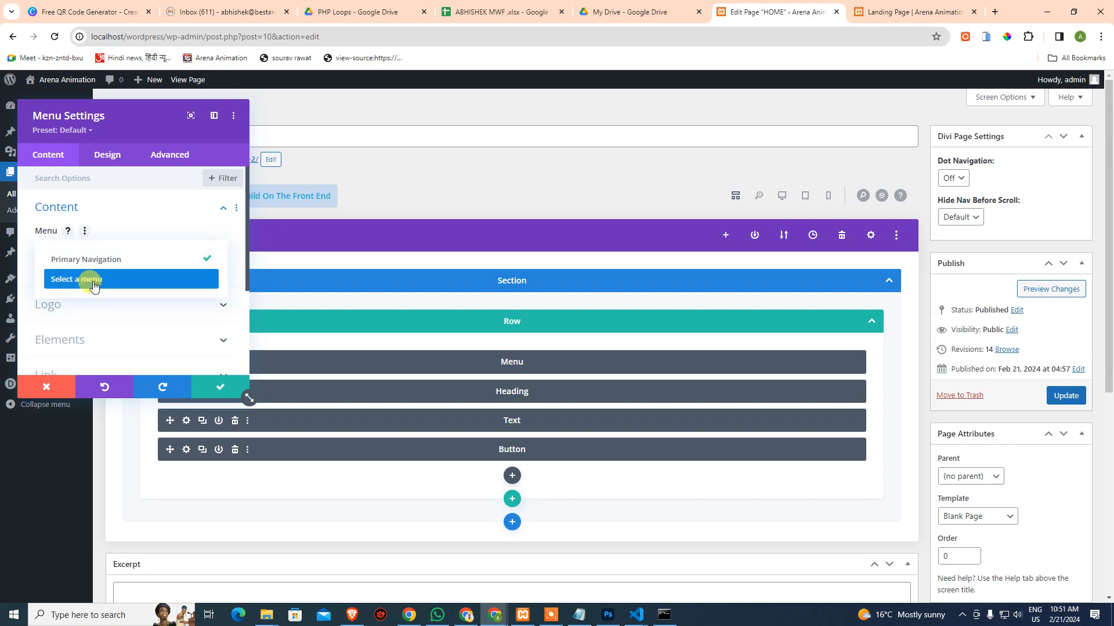
{"action": "left_click", "coordinate": [118, 258]}
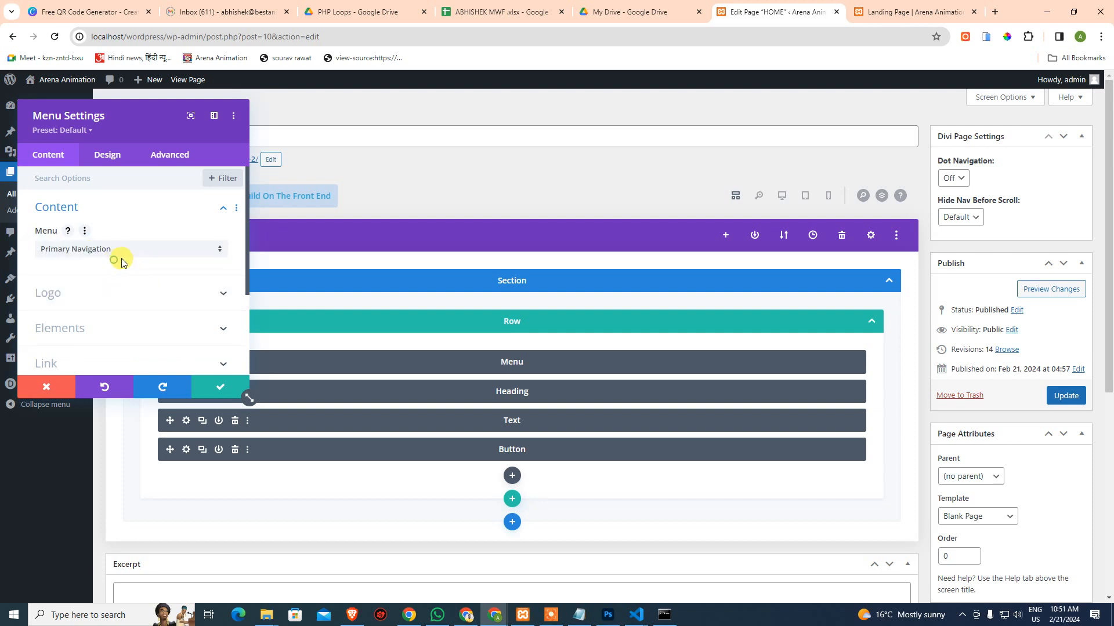
{"action": "left_click", "coordinate": [174, 293]}
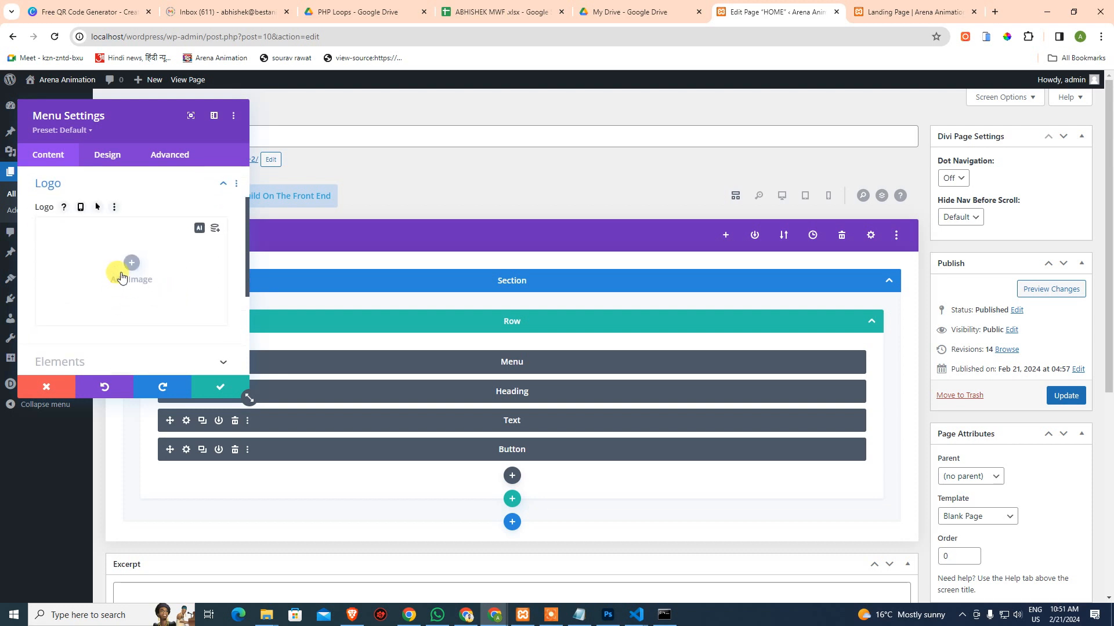
{"action": "left_click", "coordinate": [607, 614]}
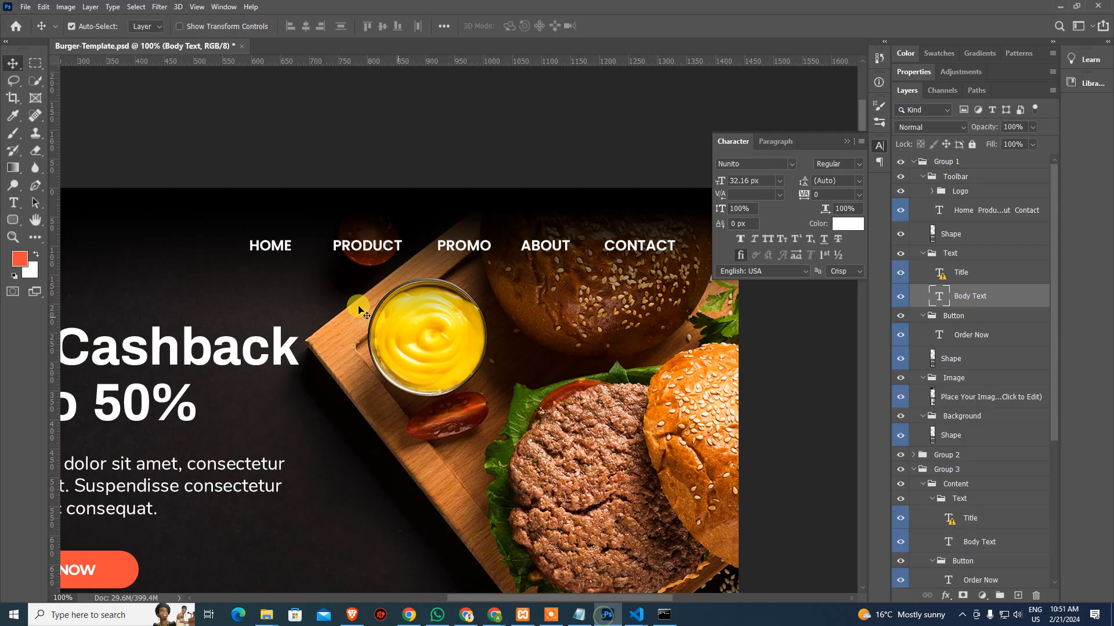
Export the logo layer via Export As as a transparent PNG named LOGO
{"action": "left_click_drag", "start_coordinate": [204, 268], "coordinate": [572, 301]}
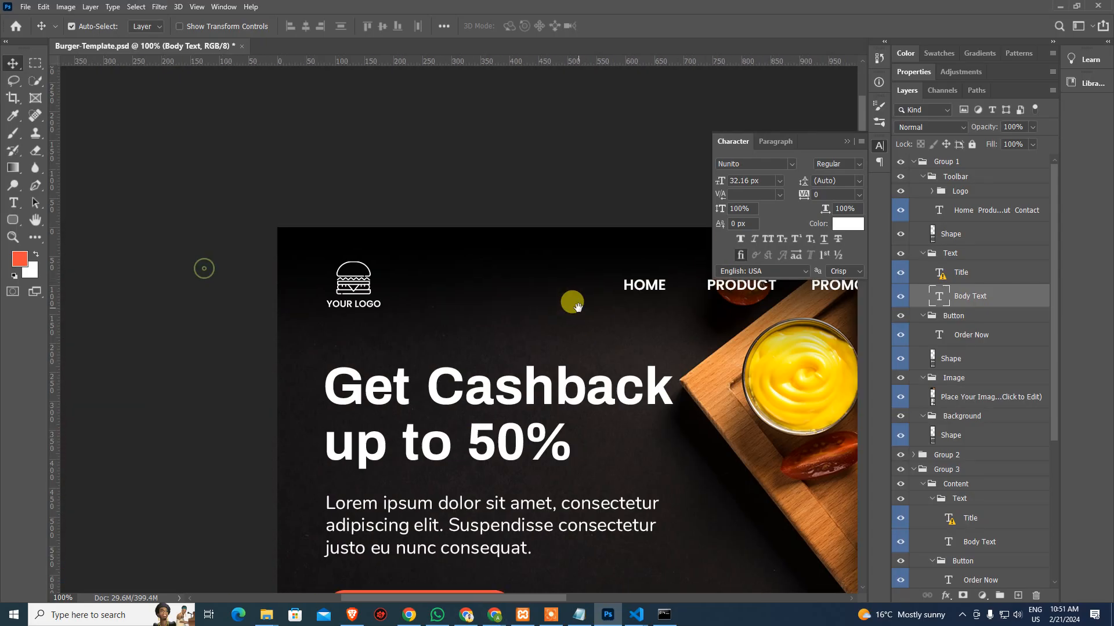
{"action": "left_click", "coordinate": [370, 288]}
{"action": "left_click", "coordinate": [897, 209]}
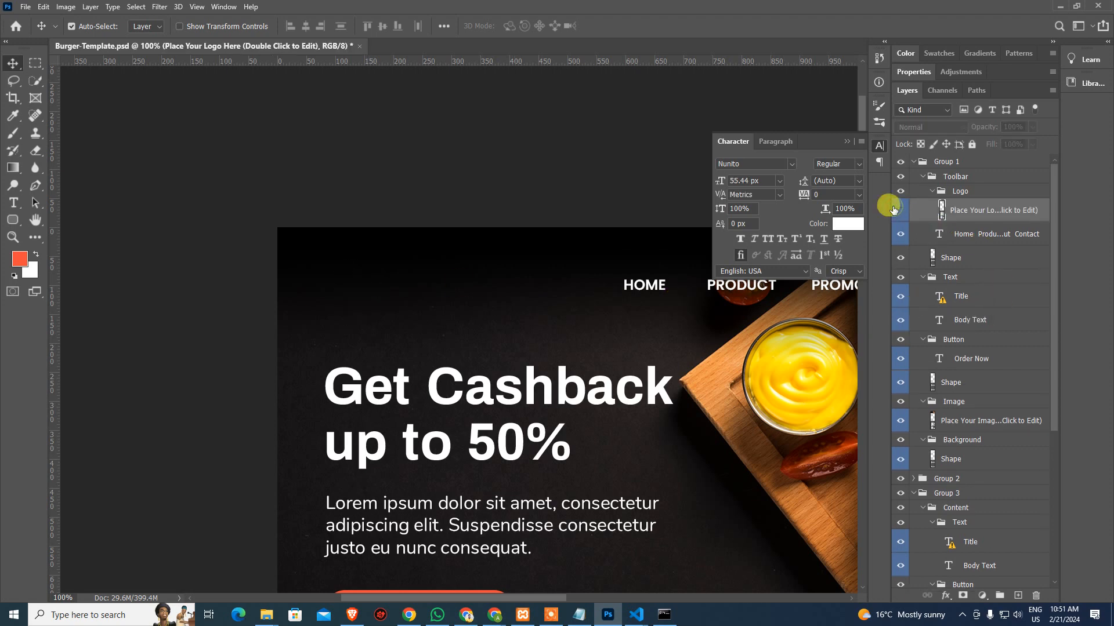
{"action": "right_click", "coordinate": [970, 210]}
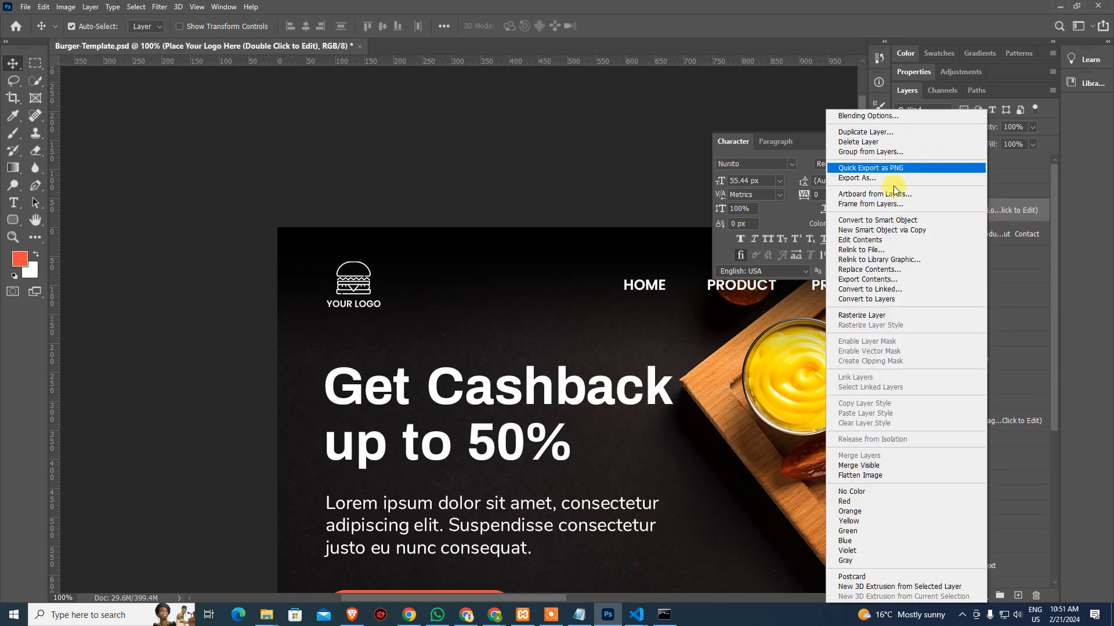
{"action": "left_click", "coordinate": [867, 180]}
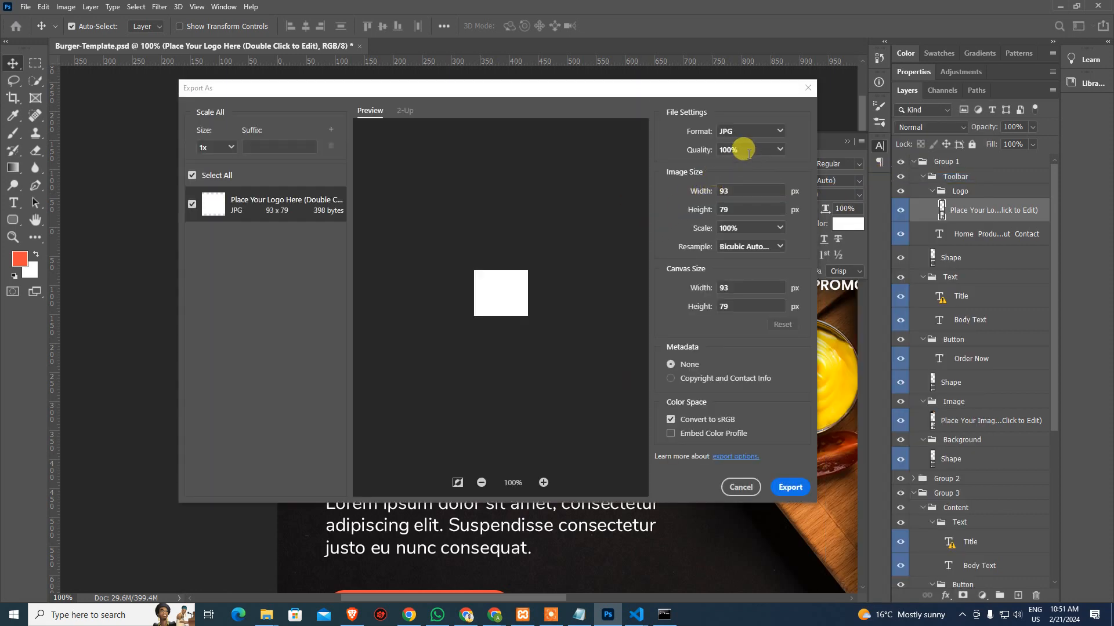
{"action": "left_click", "coordinate": [772, 130]}
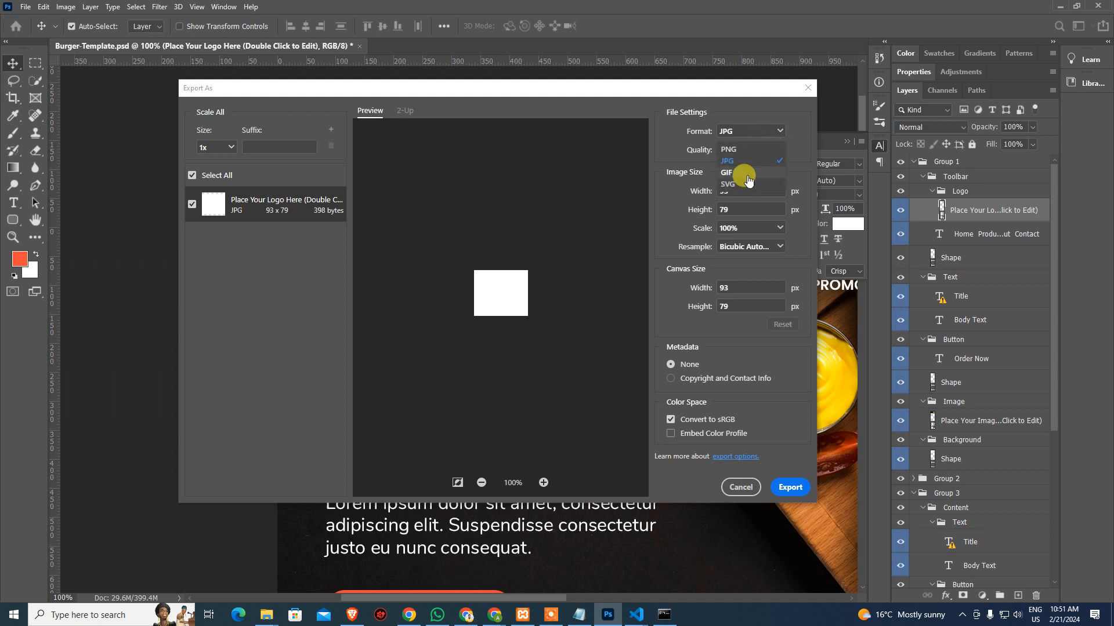
{"action": "left_click", "coordinate": [728, 149]}
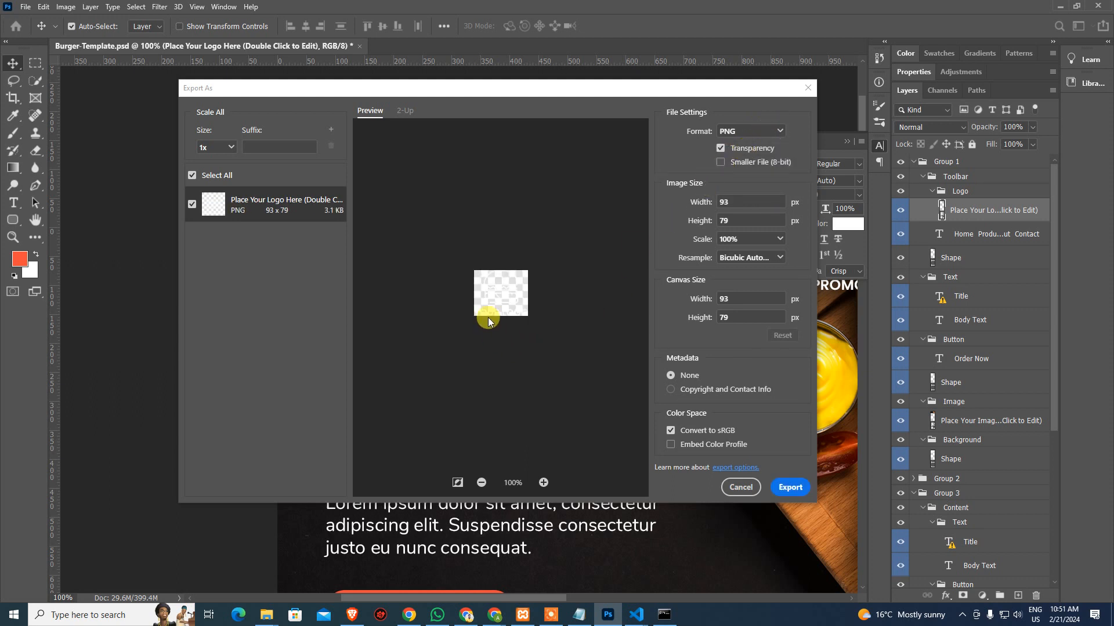
{"action": "left_click", "coordinate": [790, 487]}
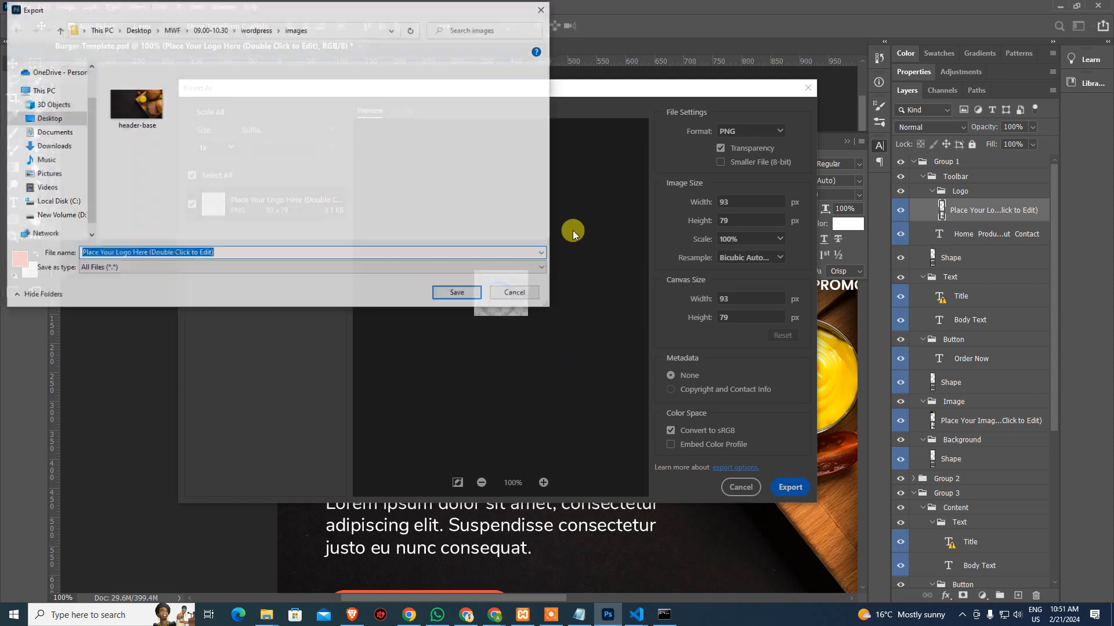
{"action": "type", "text": "LOGO"}
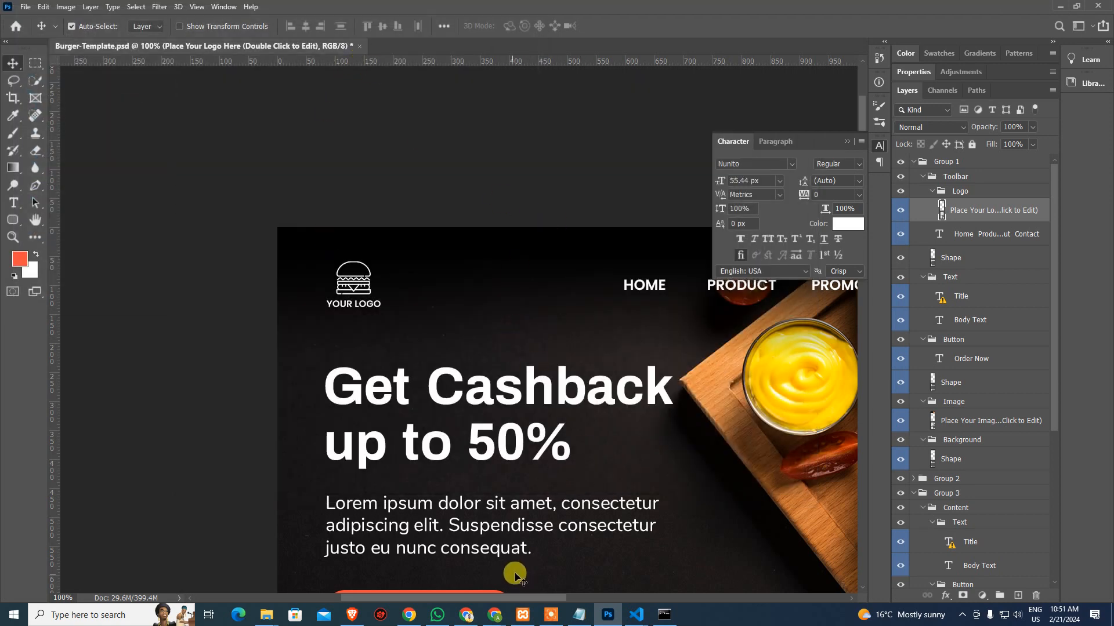
Upload logo.png as the Menu module's logo, save the module, and save HOME with Ctrl+S
{"action": "mouse_move", "coordinate": [494, 613]}
{"action": "left_click", "coordinate": [459, 586]}
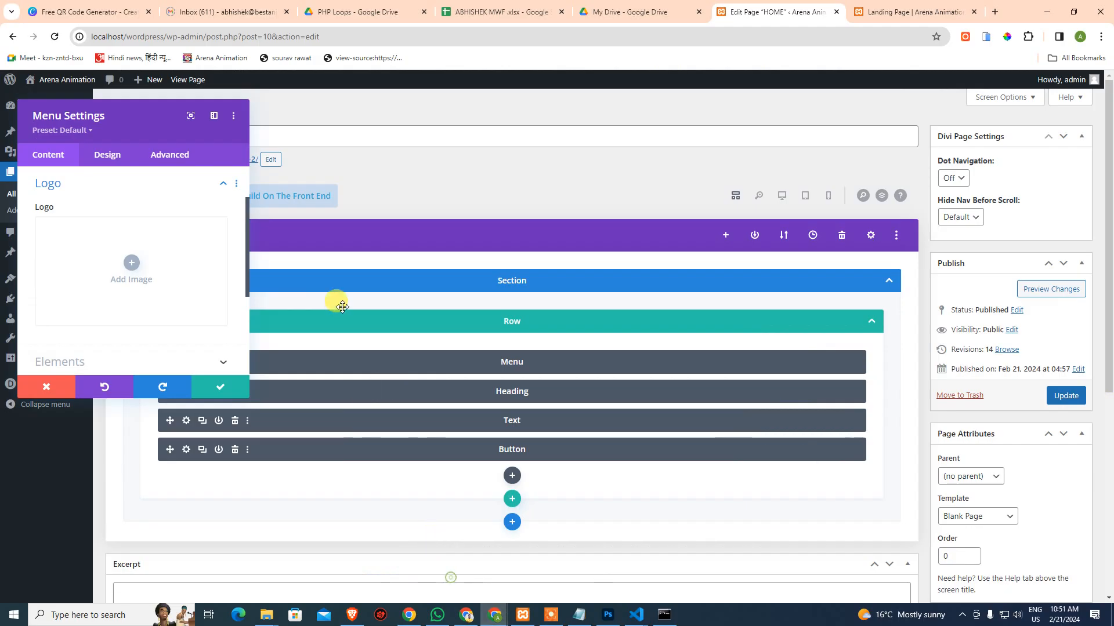
{"action": "left_click", "coordinate": [176, 266]}
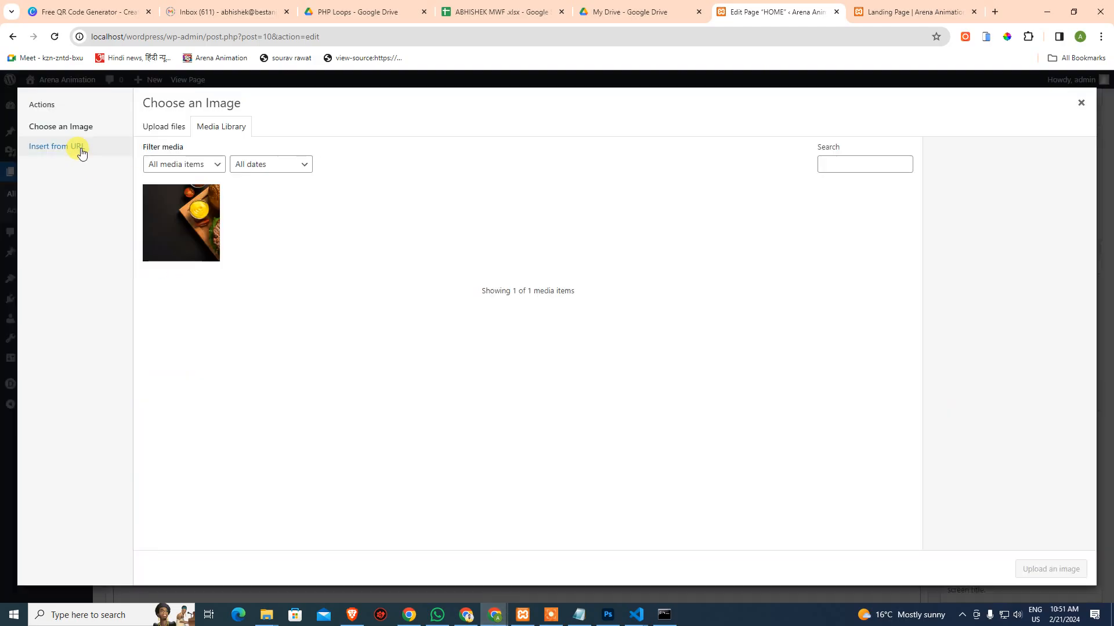
{"action": "left_click", "coordinate": [174, 128]}
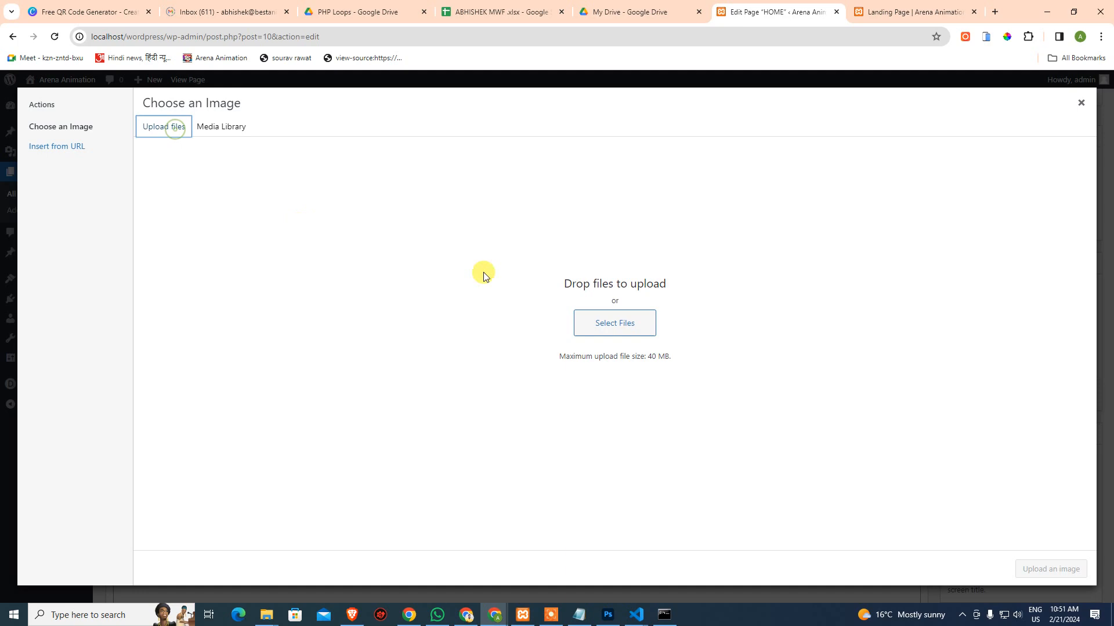
{"action": "left_click", "coordinate": [642, 322]}
{"action": "double_click", "coordinate": [186, 122]}
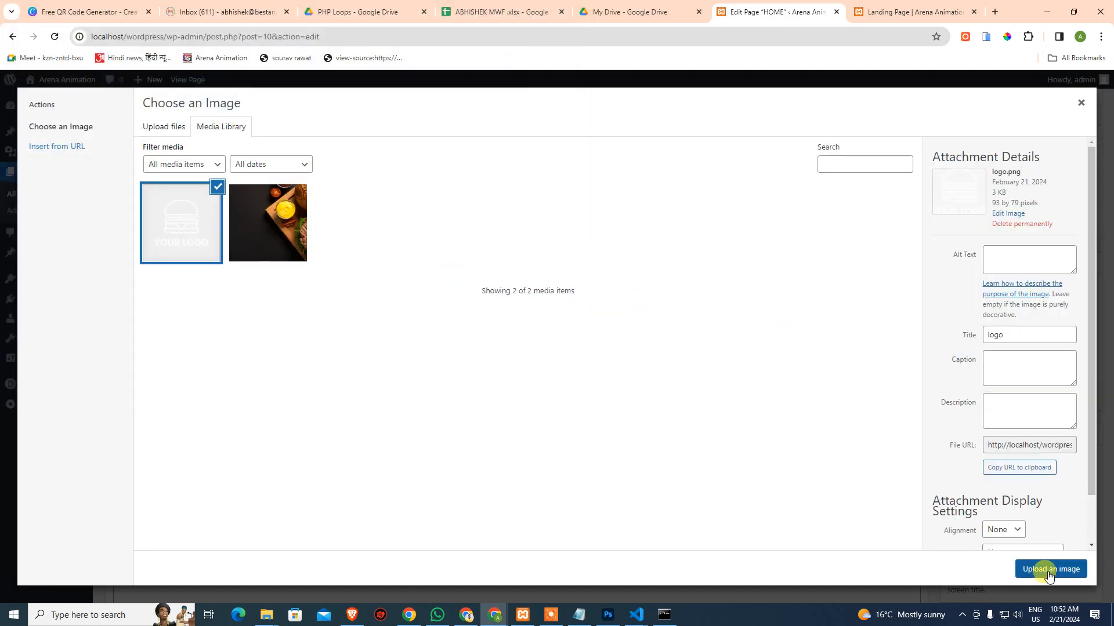
{"action": "left_click", "coordinate": [1049, 569]}
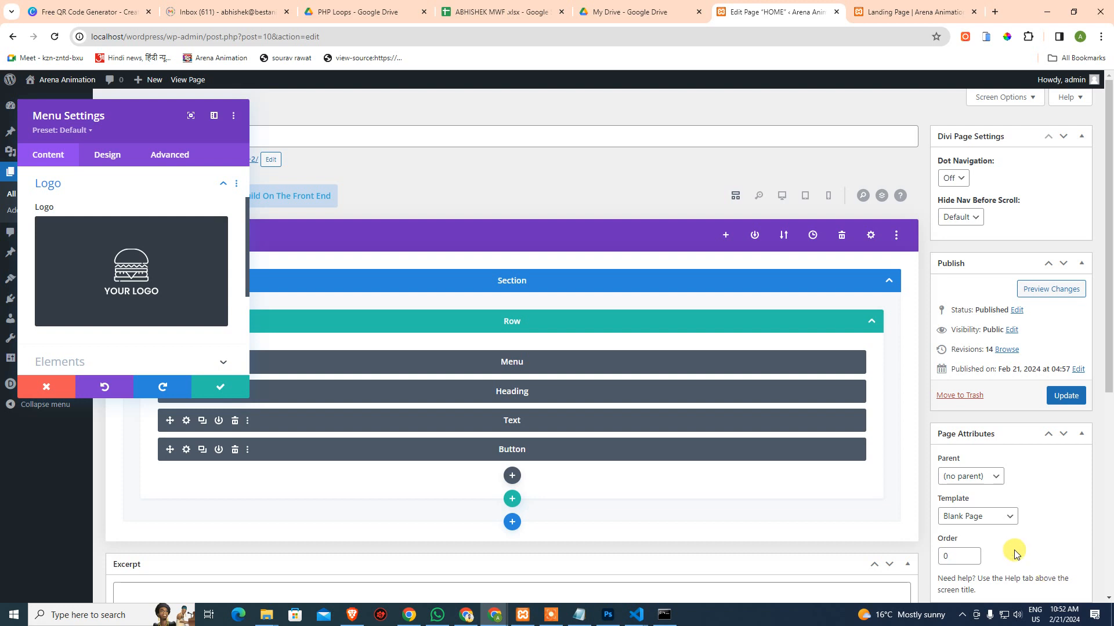
{"action": "left_click", "coordinate": [220, 387]}
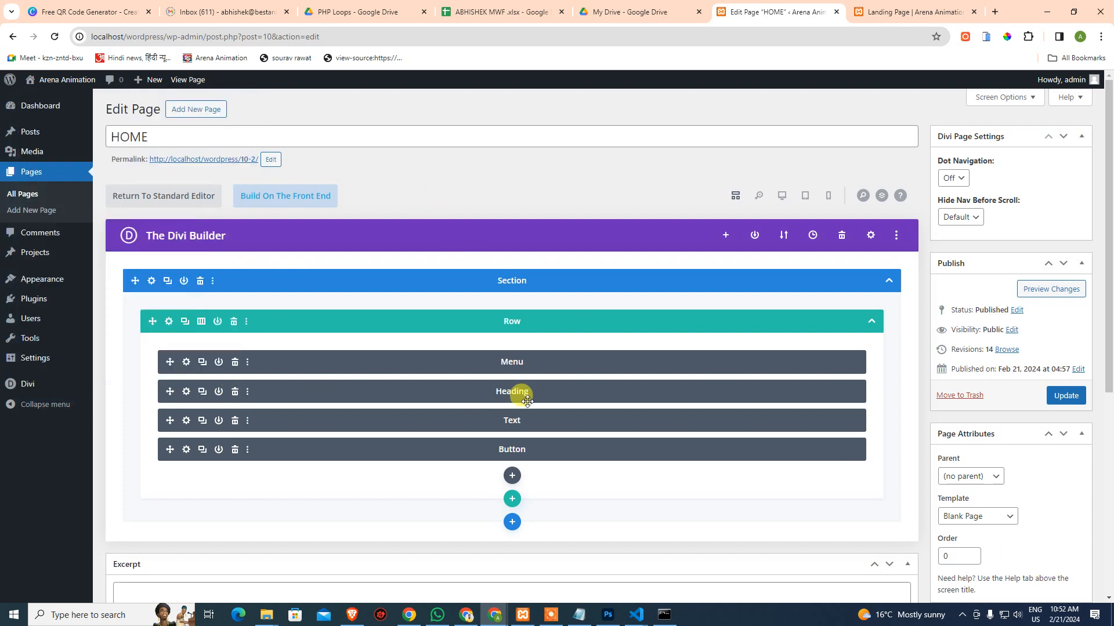
{"action": "key", "text": "ctrl+s"}
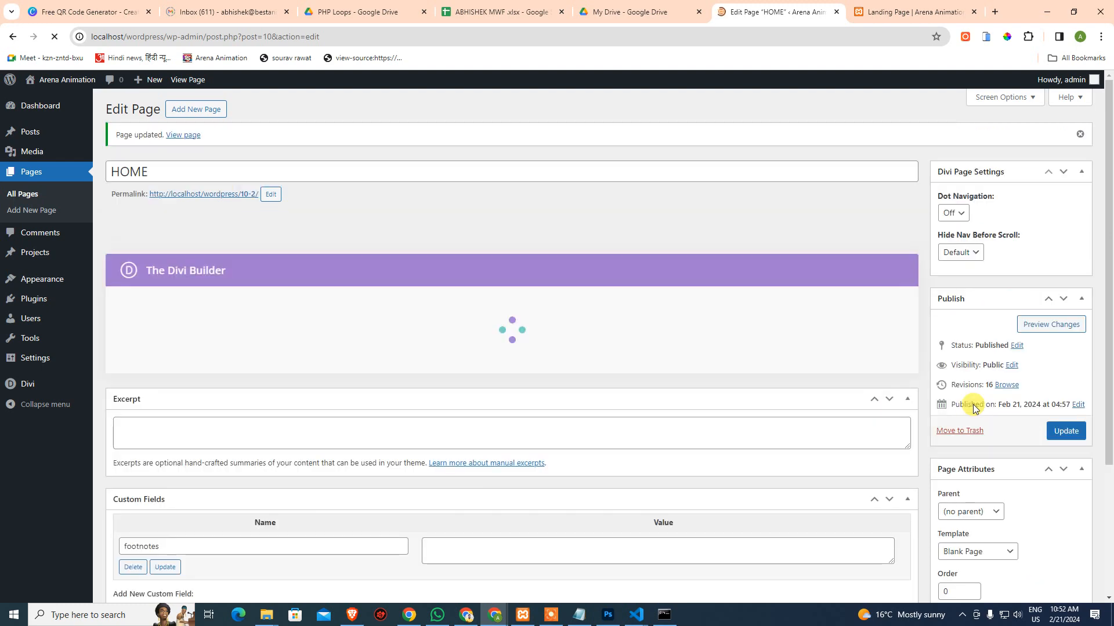
Reload the HOME page preview in the browser and scroll through it
{"action": "left_click", "coordinate": [900, 12]}
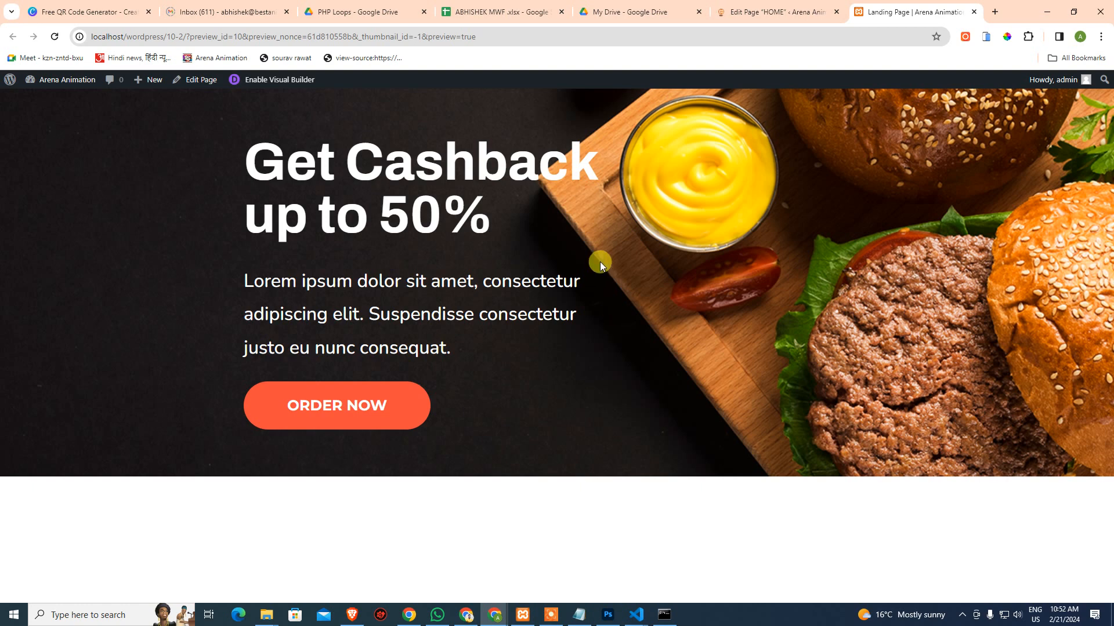
{"action": "left_click", "coordinate": [54, 36]}
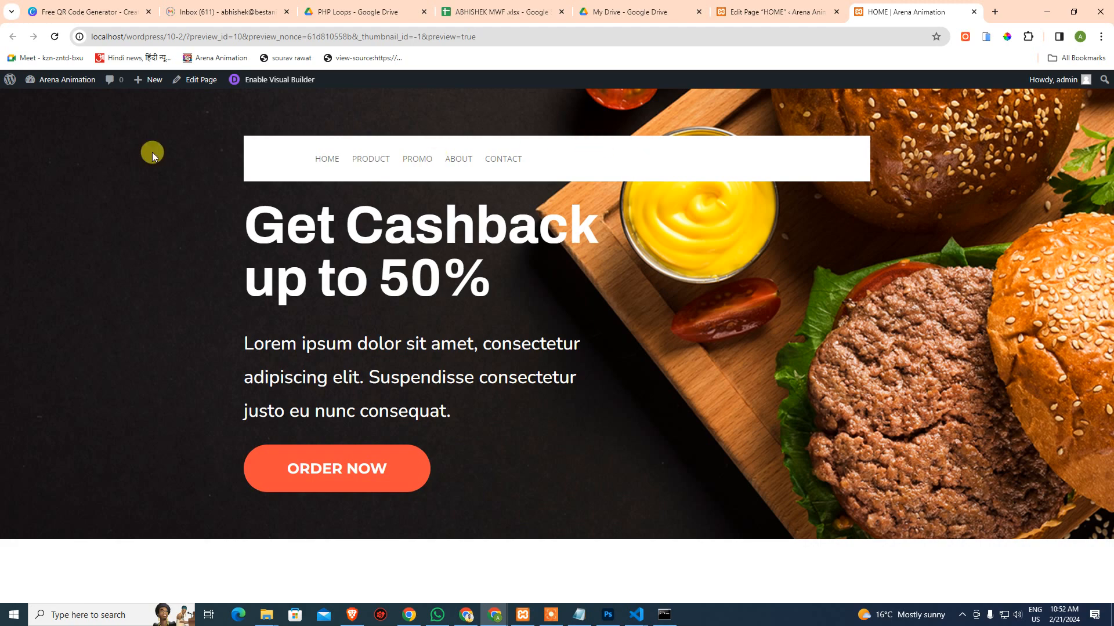
{"action": "scroll", "coordinate": [250, 177], "scroll_direction": "up", "scroll_amount": 7, "text": "ctrl"}
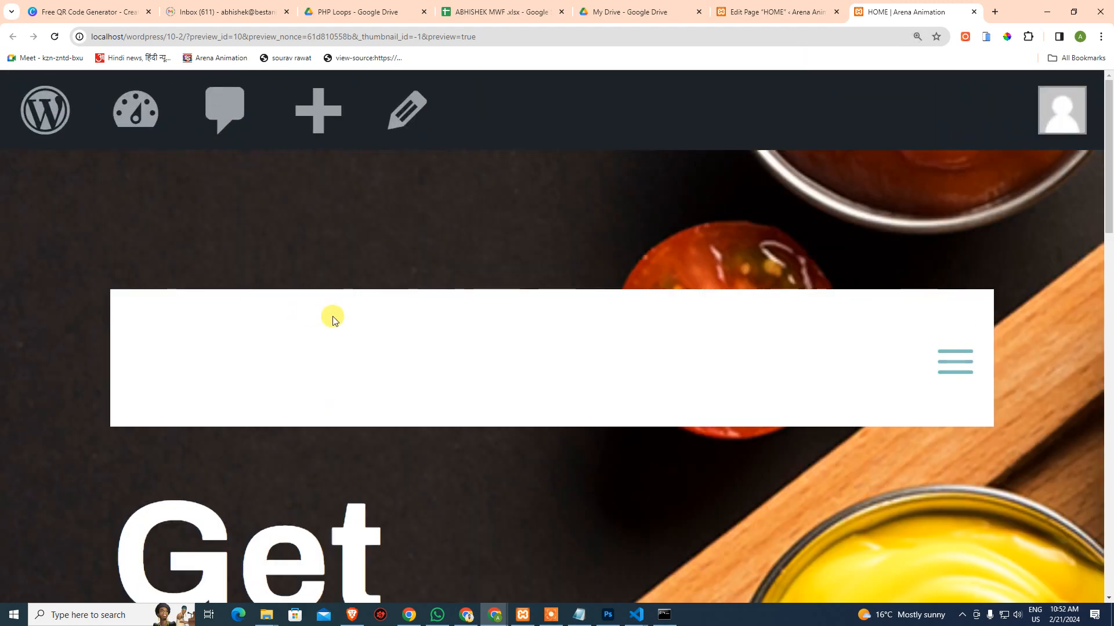
{"action": "scroll", "coordinate": [333, 317], "scroll_direction": "down", "scroll_amount": 7, "text": "ctrl"}
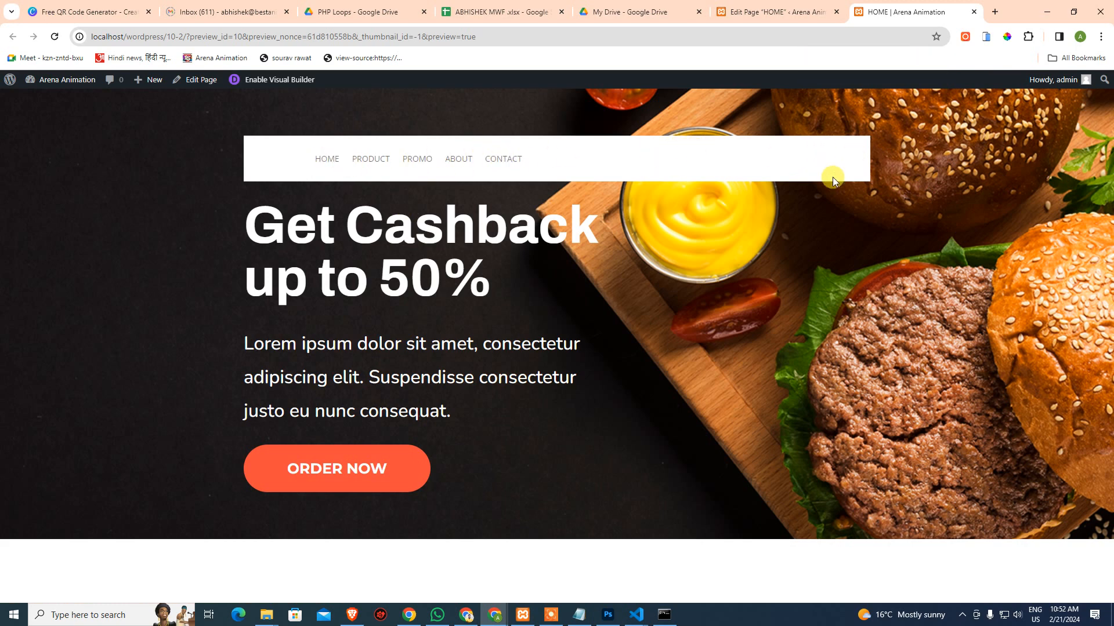
Compare the preview's menu bar with the Photoshop mockup's links, logo and hero text
{"action": "key", "text": "alt+Tab"}
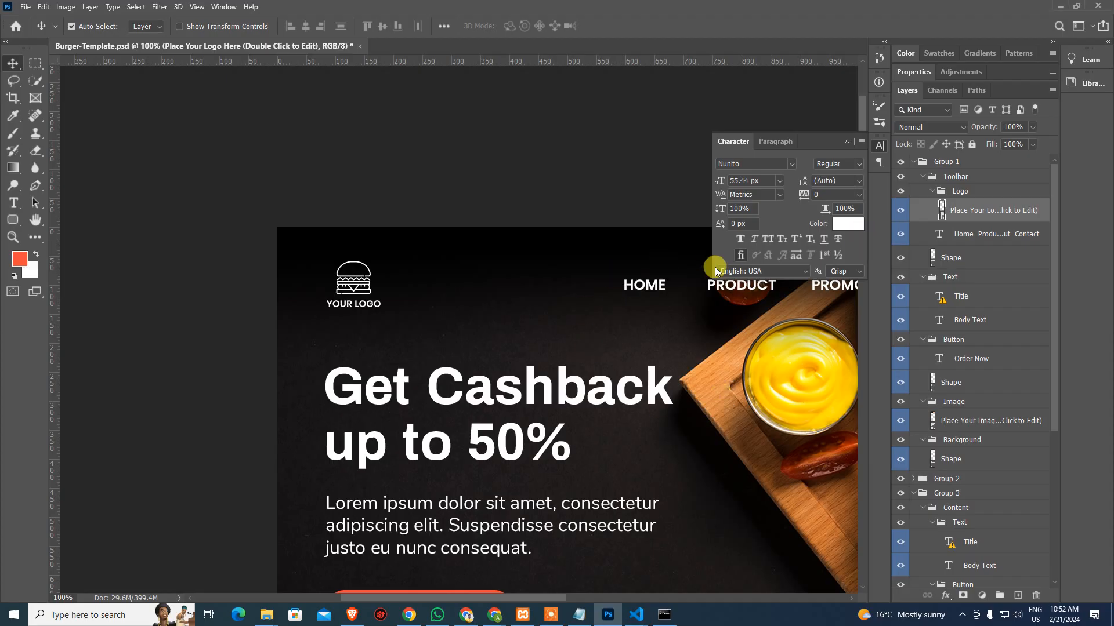
{"action": "left_click_drag", "start_coordinate": [673, 296], "coordinate": [452, 307]}
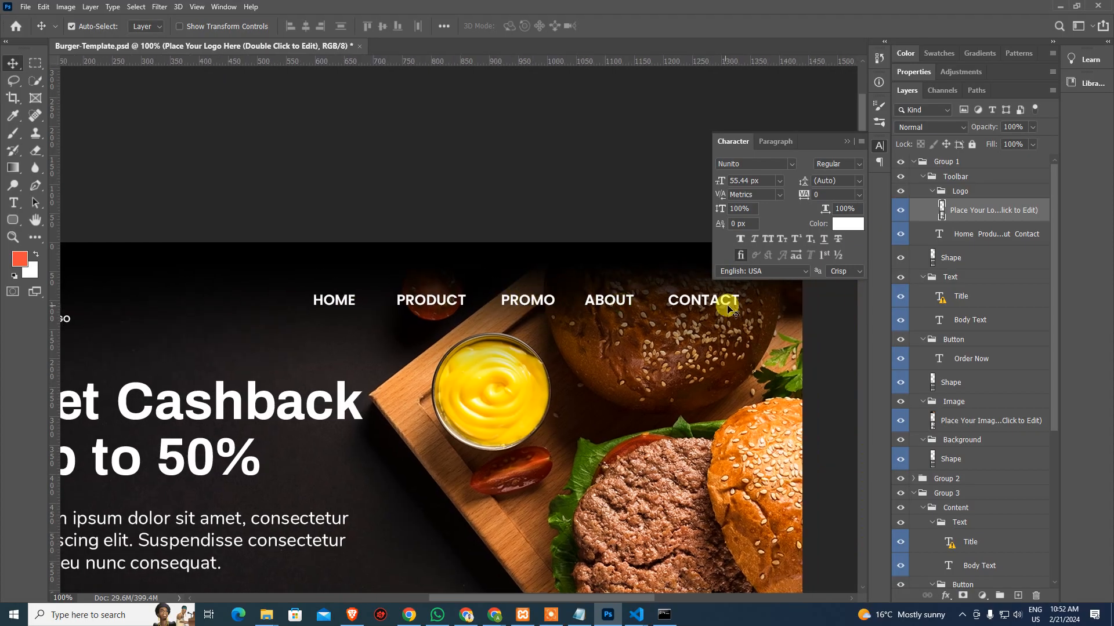
{"action": "key", "text": "alt+Tab"}
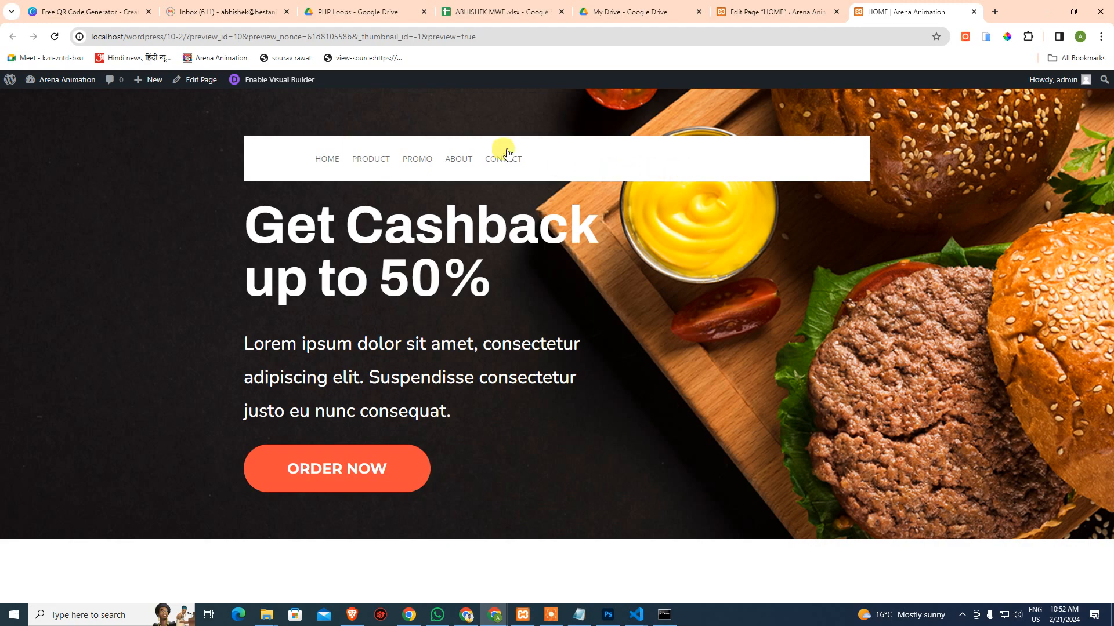
{"action": "left_click", "coordinate": [625, 392]}
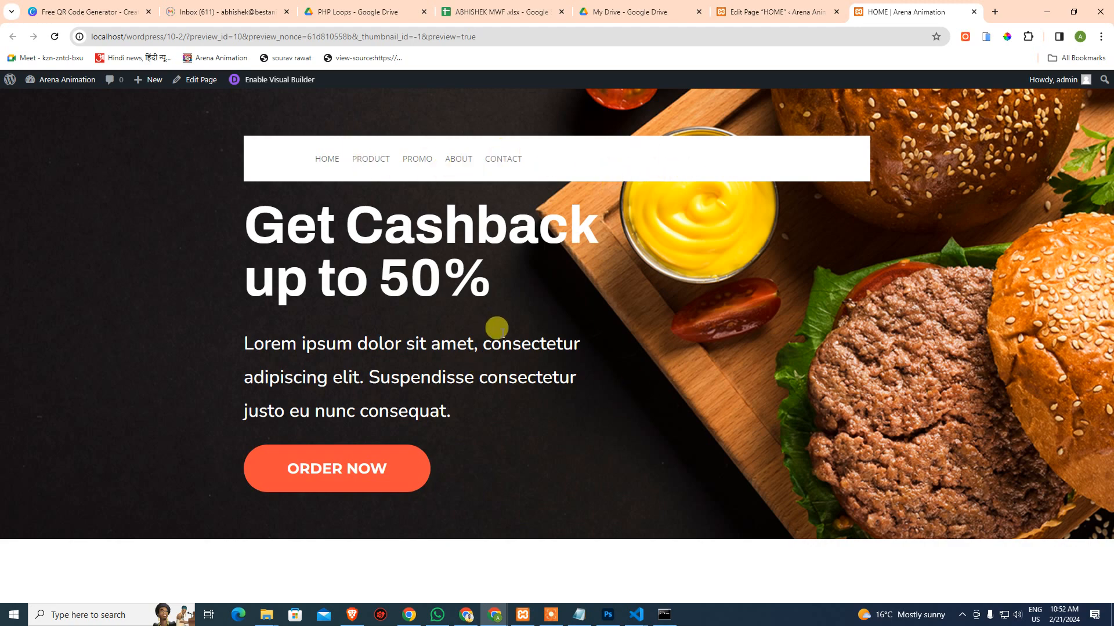
{"action": "key", "text": "alt+Tab"}
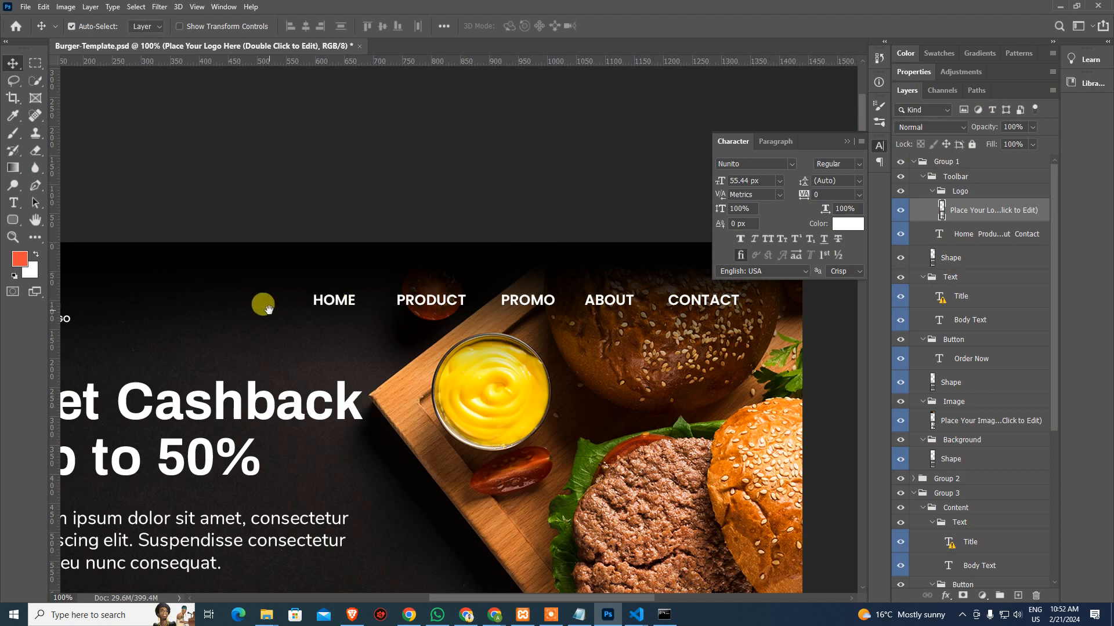
{"action": "left_click_drag", "start_coordinate": [261, 303], "coordinate": [557, 320]}
{"action": "left_click_drag", "start_coordinate": [473, 333], "coordinate": [298, 318]}
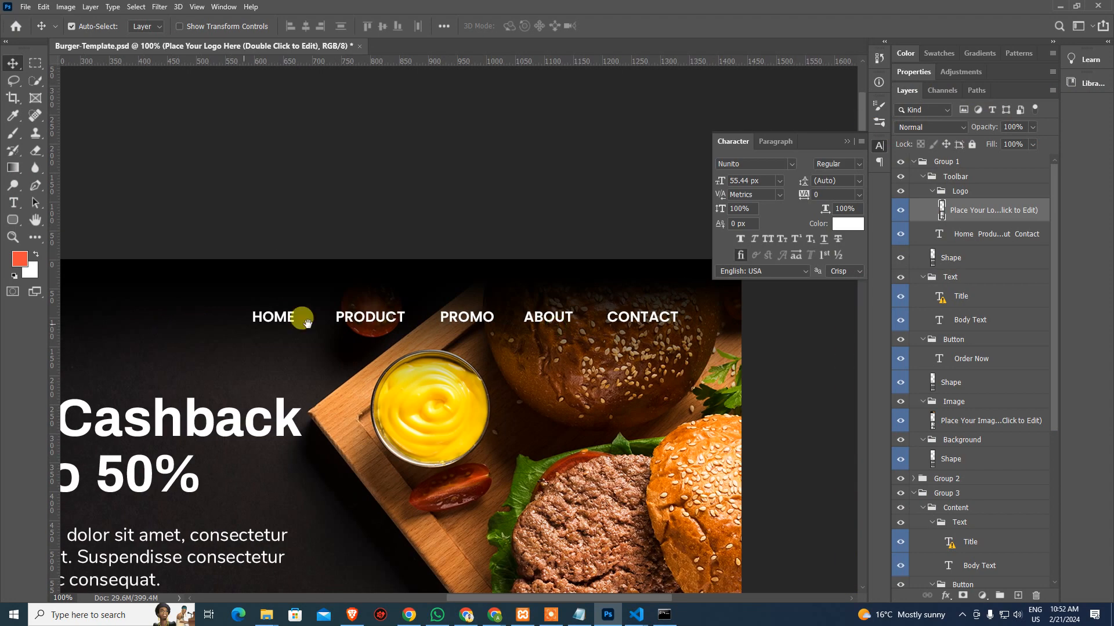
{"action": "scroll", "coordinate": [609, 255], "scroll_direction": "down", "scroll_amount": 3}
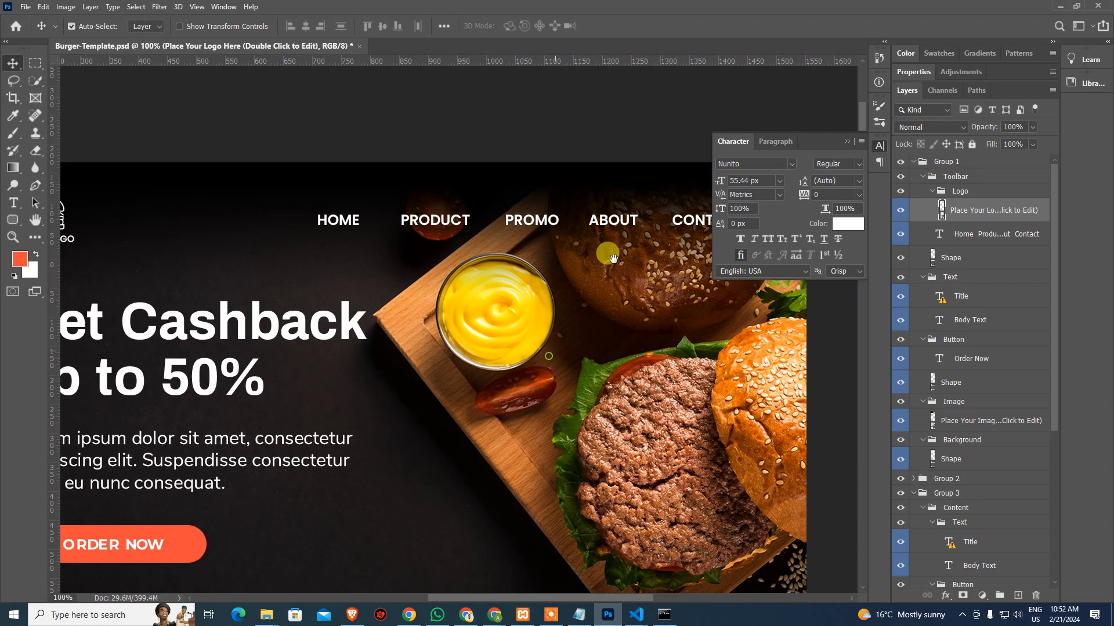
{"action": "key", "text": "alt+Tab"}
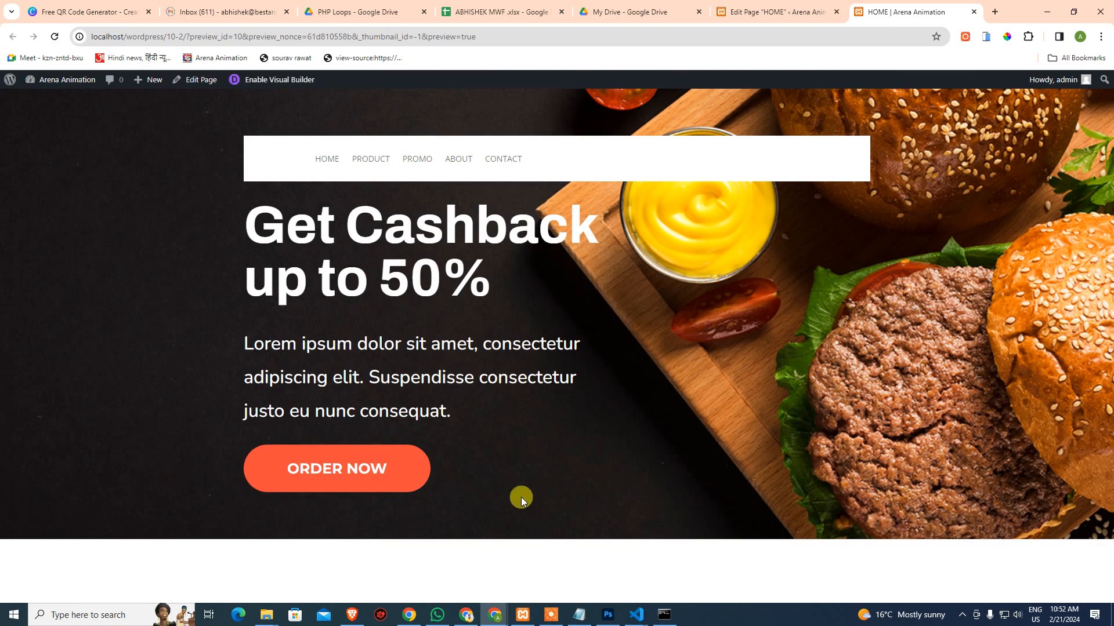
Add a new fullwidth section with a Fullwidth Menu module below the row
{"action": "left_click", "coordinate": [777, 12]}
{"action": "scroll", "coordinate": [453, 461], "scroll_direction": "down", "scroll_amount": 3}
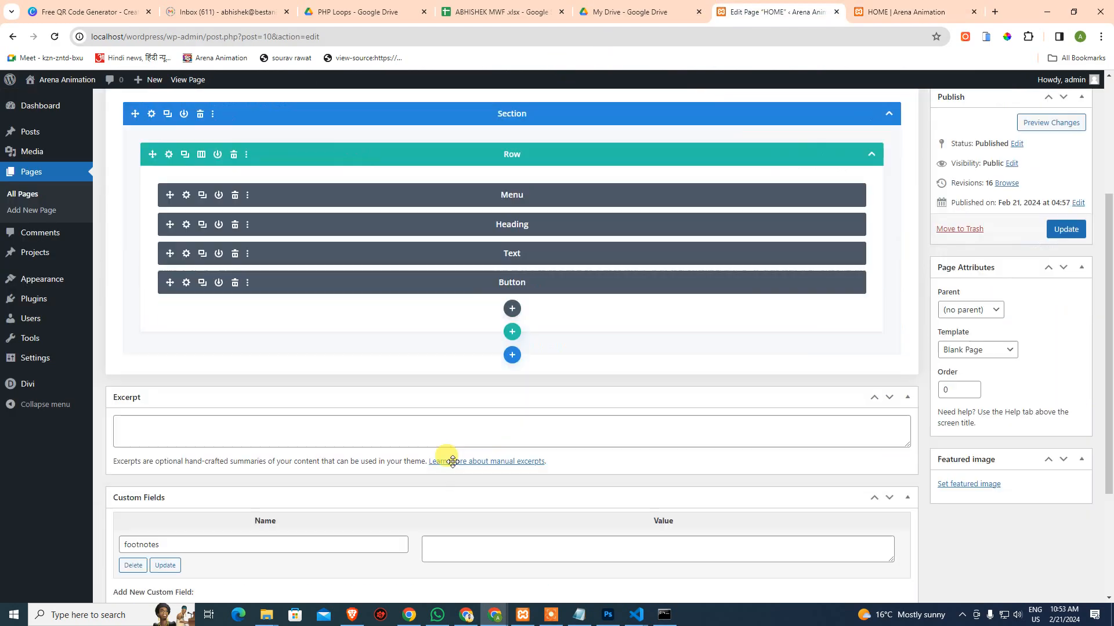
{"action": "scroll", "coordinate": [453, 461], "scroll_direction": "down", "scroll_amount": 1}
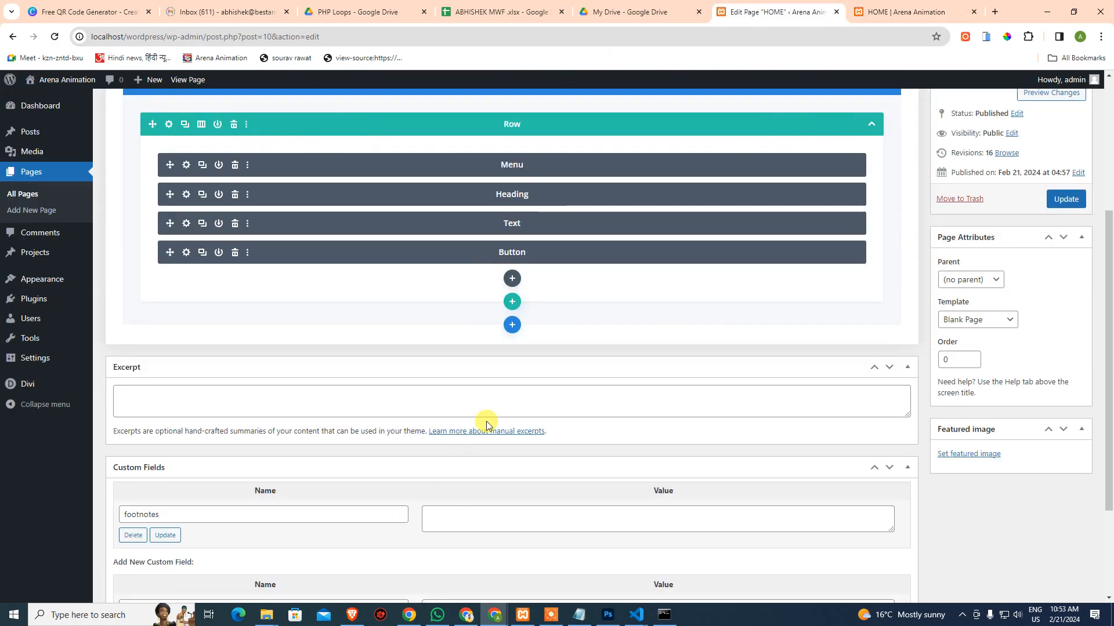
{"action": "left_click", "coordinate": [514, 326]}
{"action": "left_click", "coordinate": [577, 418]}
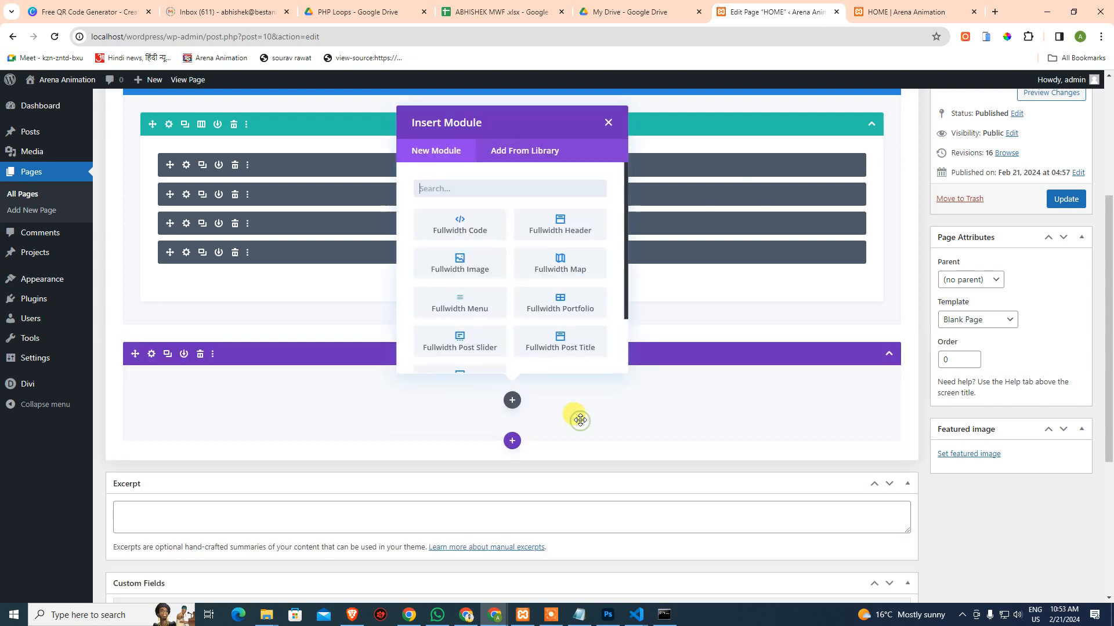
{"action": "left_click", "coordinate": [462, 305]}
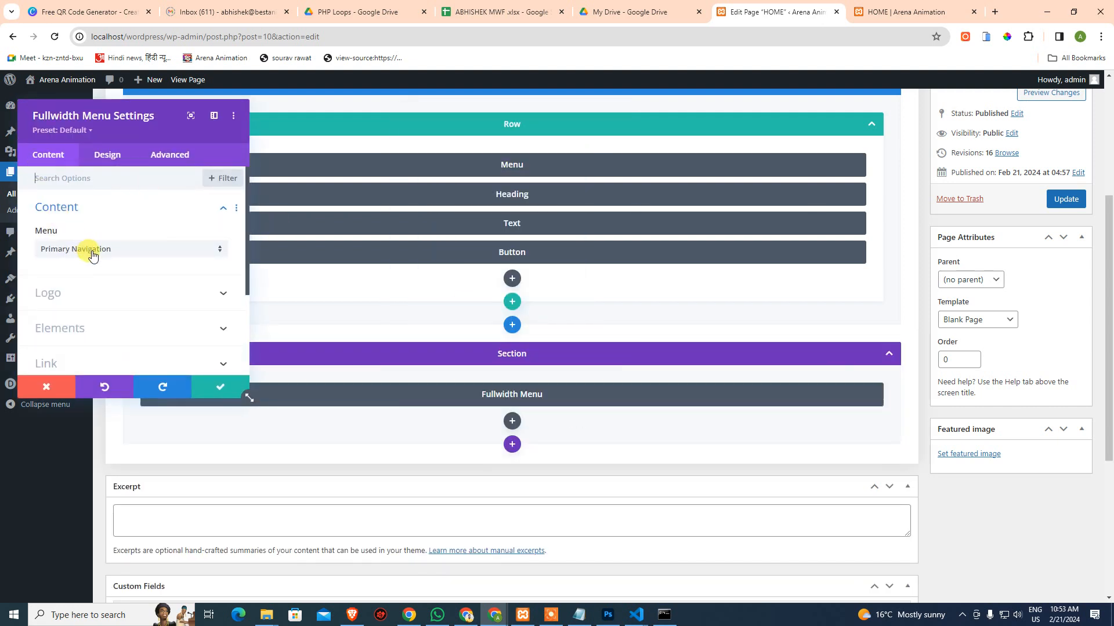
Set logo.png as the Fullwidth Menu's logo, save it, and drag the section above the hero
{"action": "left_click", "coordinate": [164, 294]}
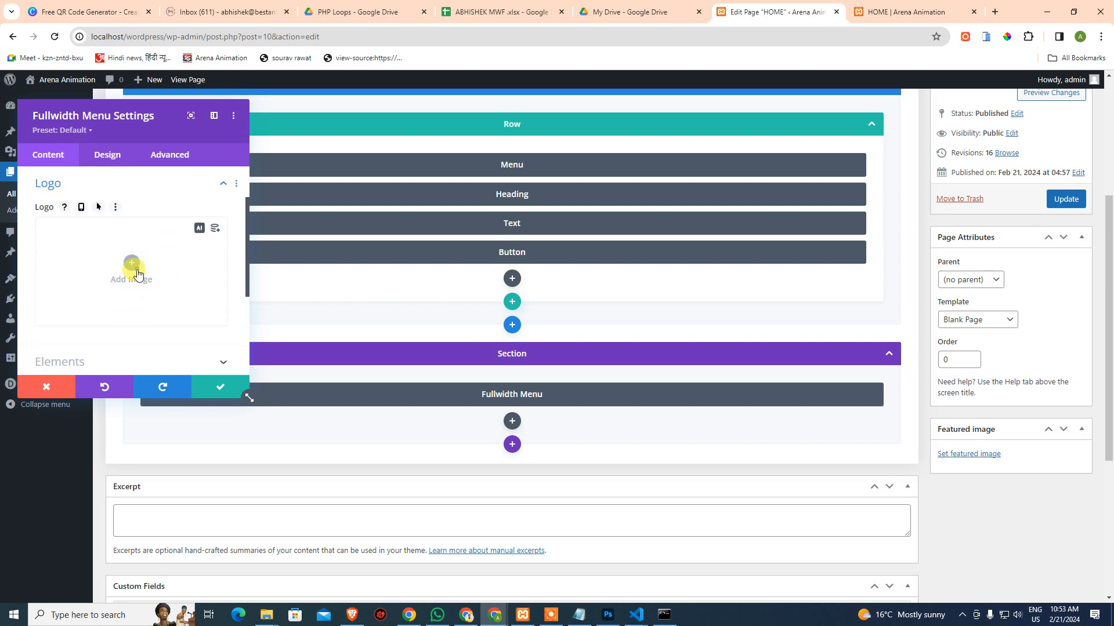
{"action": "left_click", "coordinate": [138, 274]}
{"action": "left_click", "coordinate": [203, 225]}
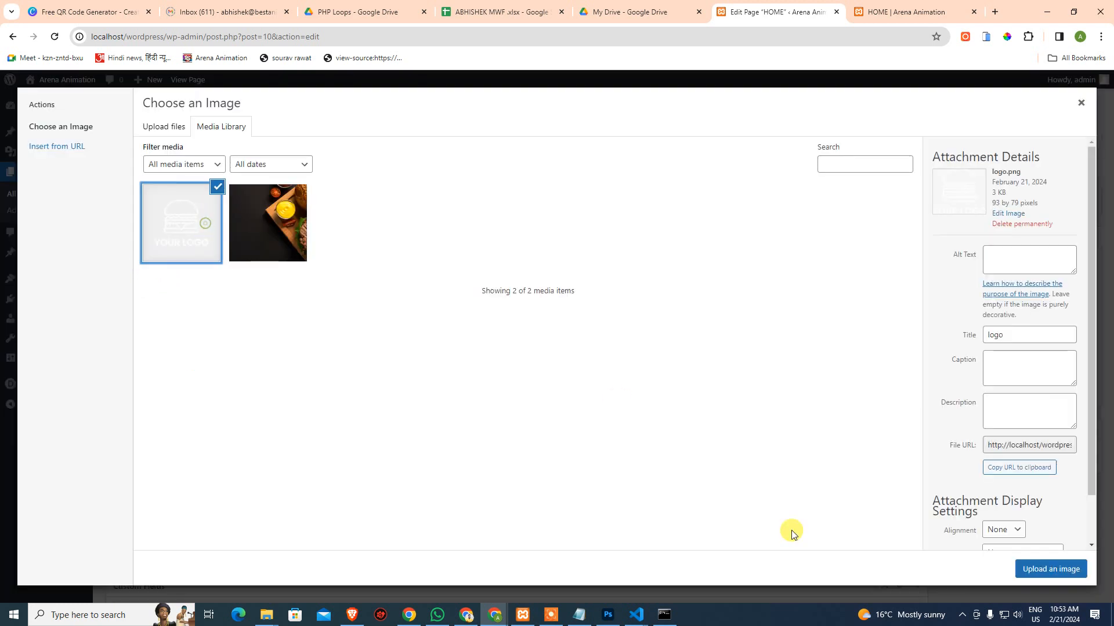
{"action": "left_click", "coordinate": [1022, 571]}
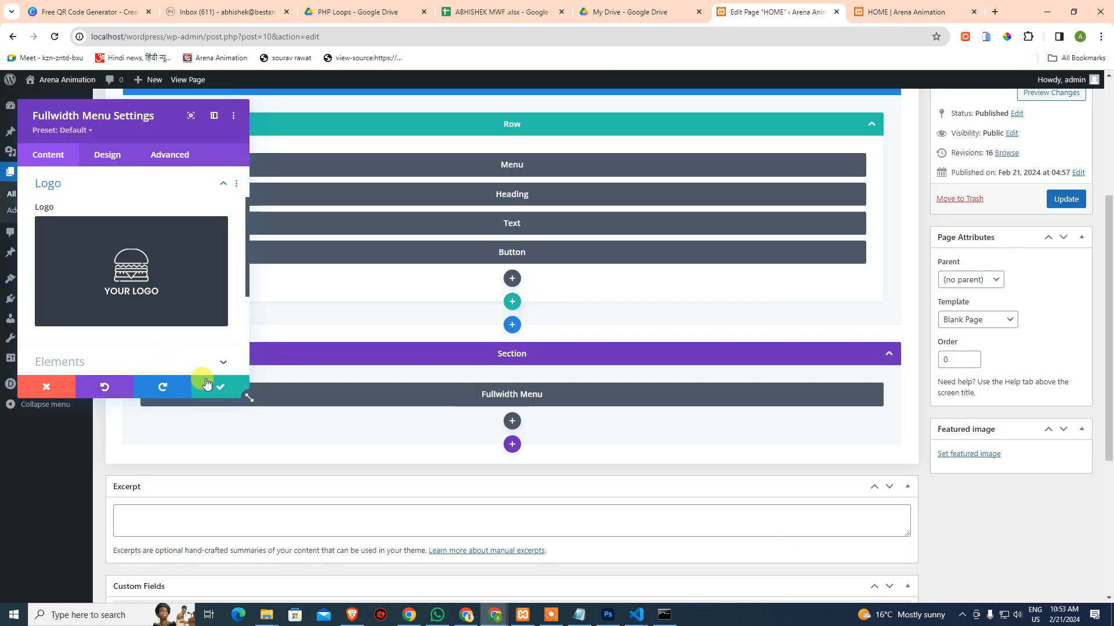
{"action": "left_click", "coordinate": [206, 384]}
{"action": "scroll", "coordinate": [371, 353], "scroll_direction": "up", "scroll_amount": 3}
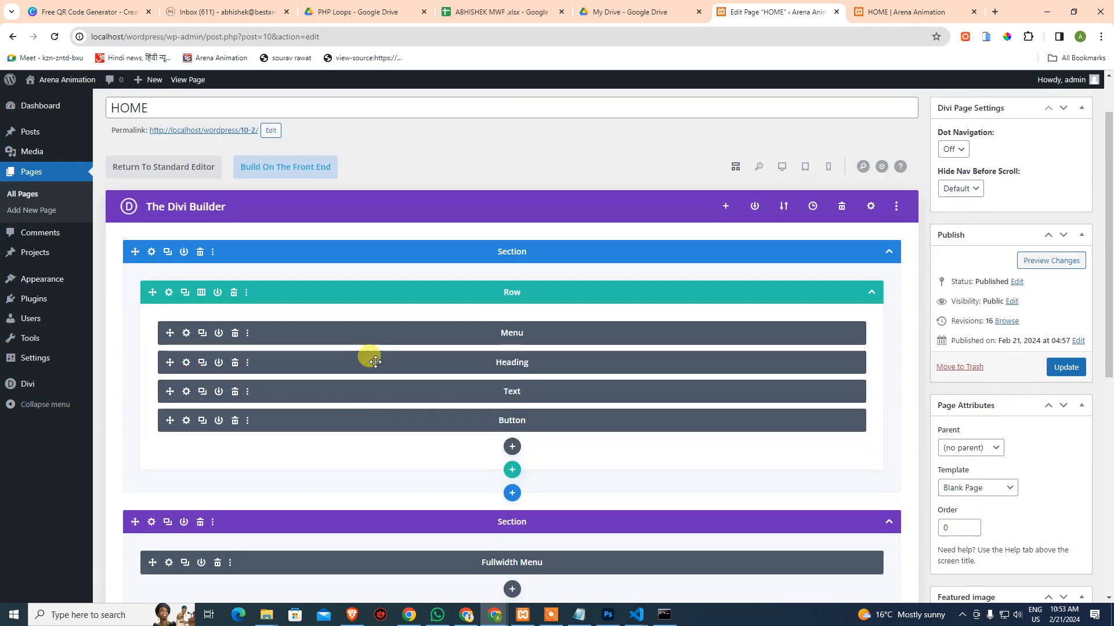
{"action": "left_click_drag", "start_coordinate": [323, 527], "coordinate": [323, 255]}
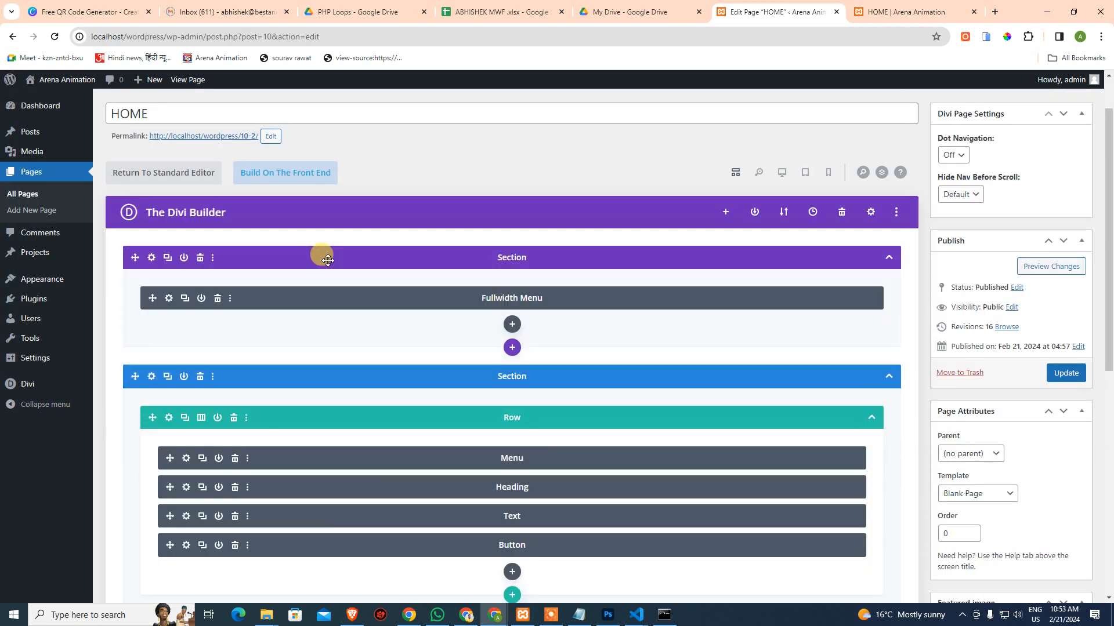
Update the HOME page, then browse its saved revisions
{"action": "left_click", "coordinate": [1061, 373]}
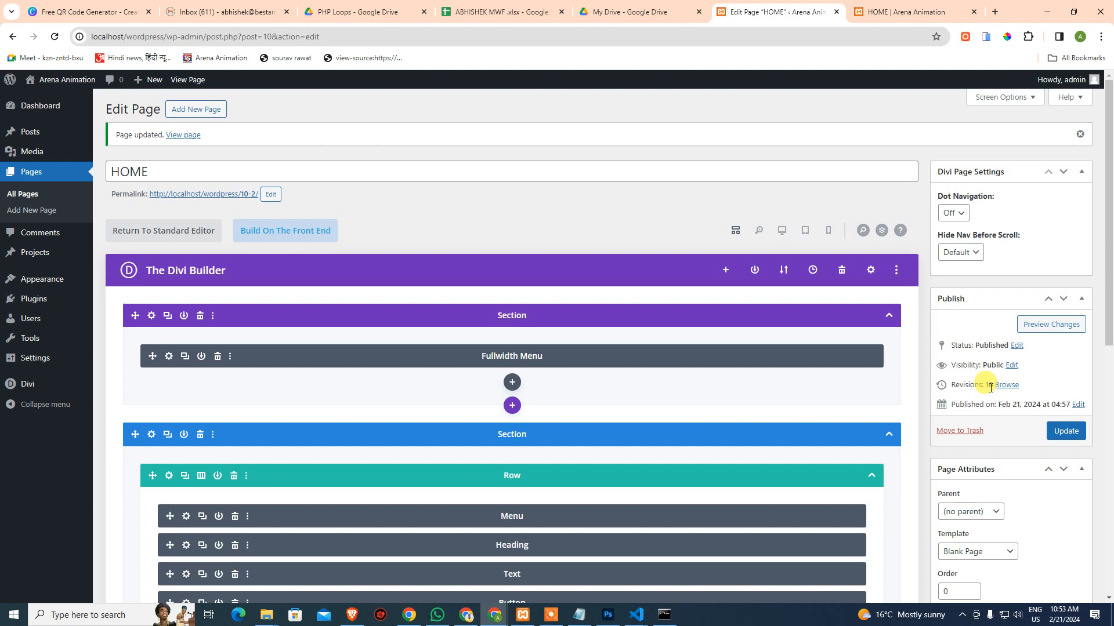
{"action": "left_click", "coordinate": [1005, 386]}
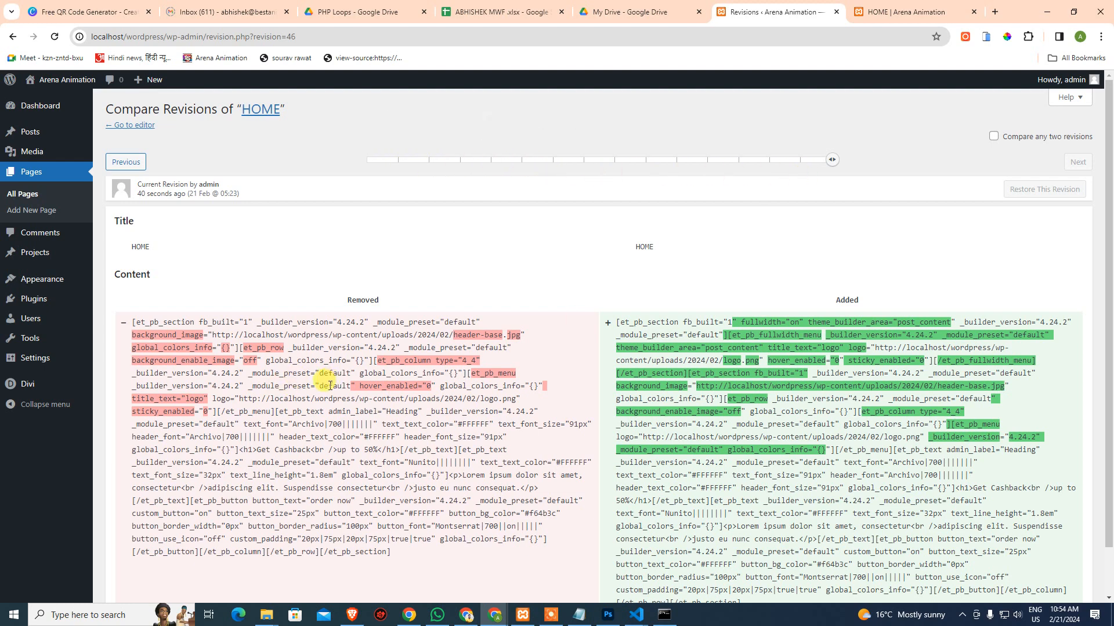
Step back through older HOME revisions, then return to the All Pages list
{"action": "scroll", "coordinate": [330, 386], "scroll_direction": "down", "scroll_amount": 1}
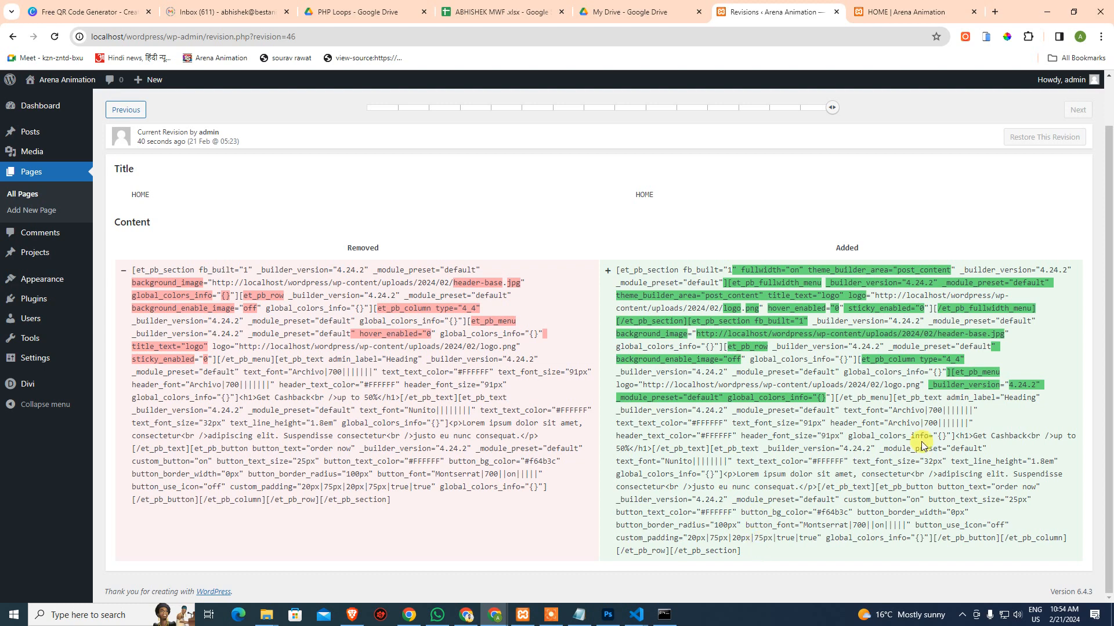
{"action": "left_click", "coordinate": [119, 110]}
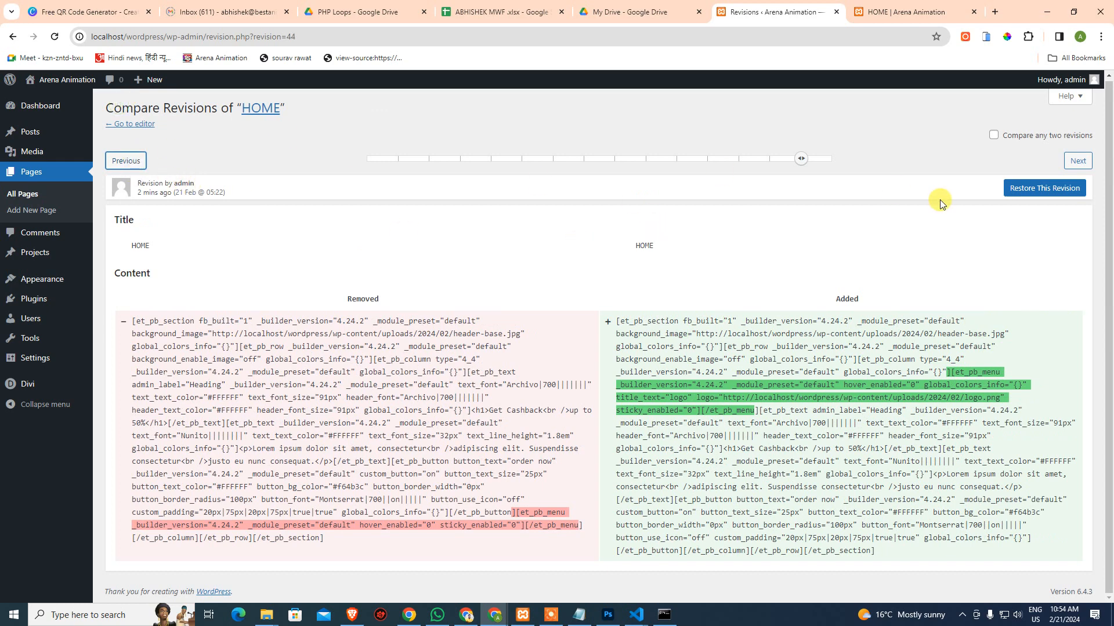
{"action": "left_click_drag", "start_coordinate": [805, 167], "coordinate": [840, 167]}
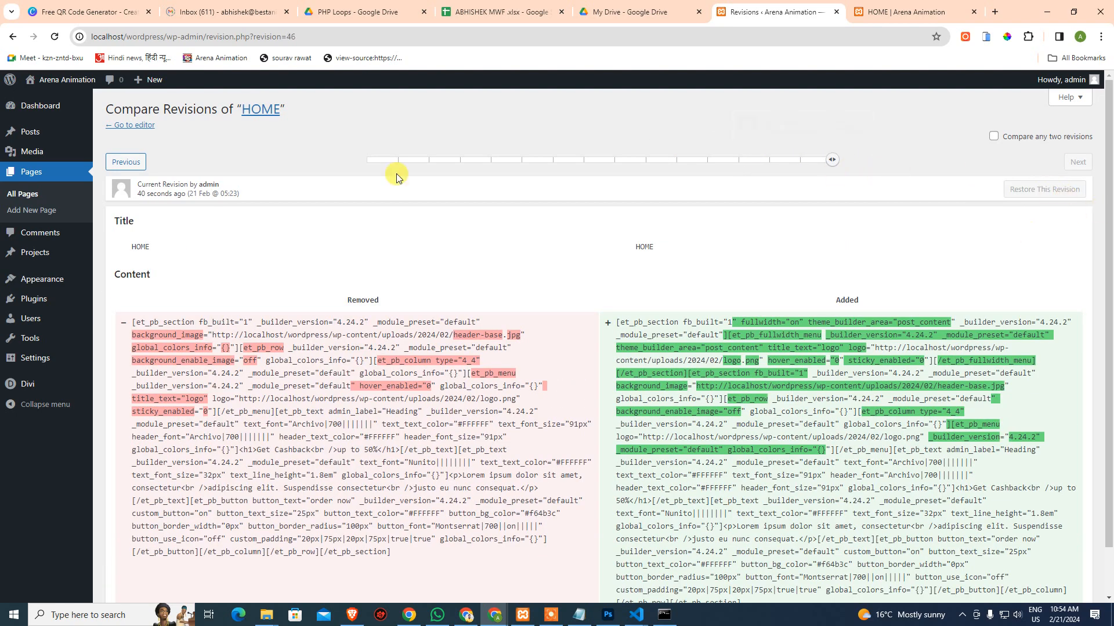
{"action": "left_click", "coordinate": [18, 197]}
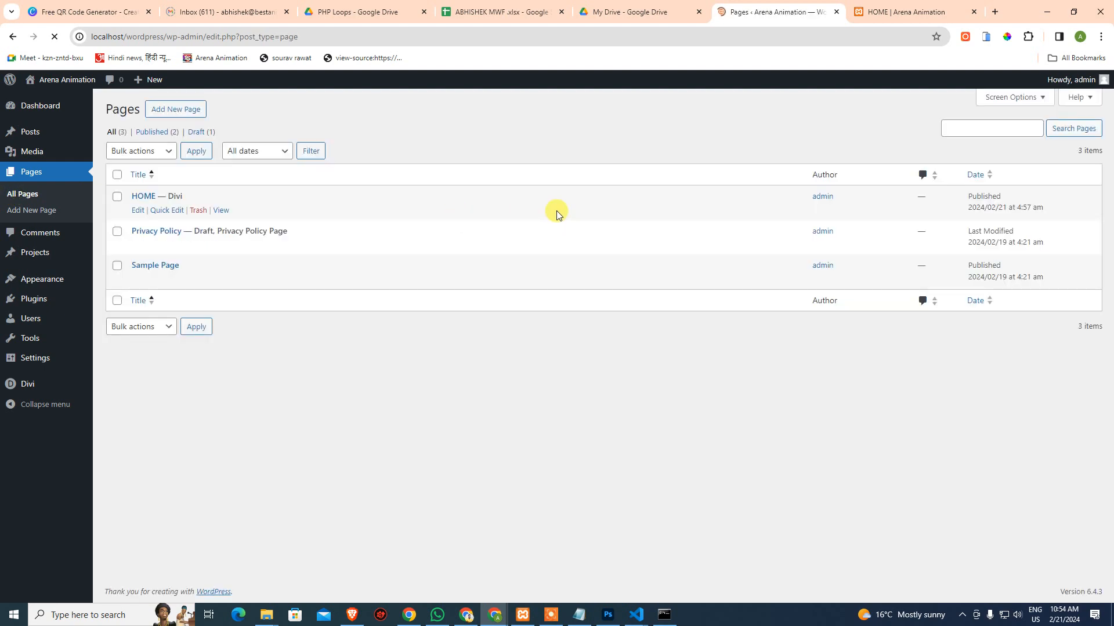
{"action": "left_click", "coordinate": [868, 7]}
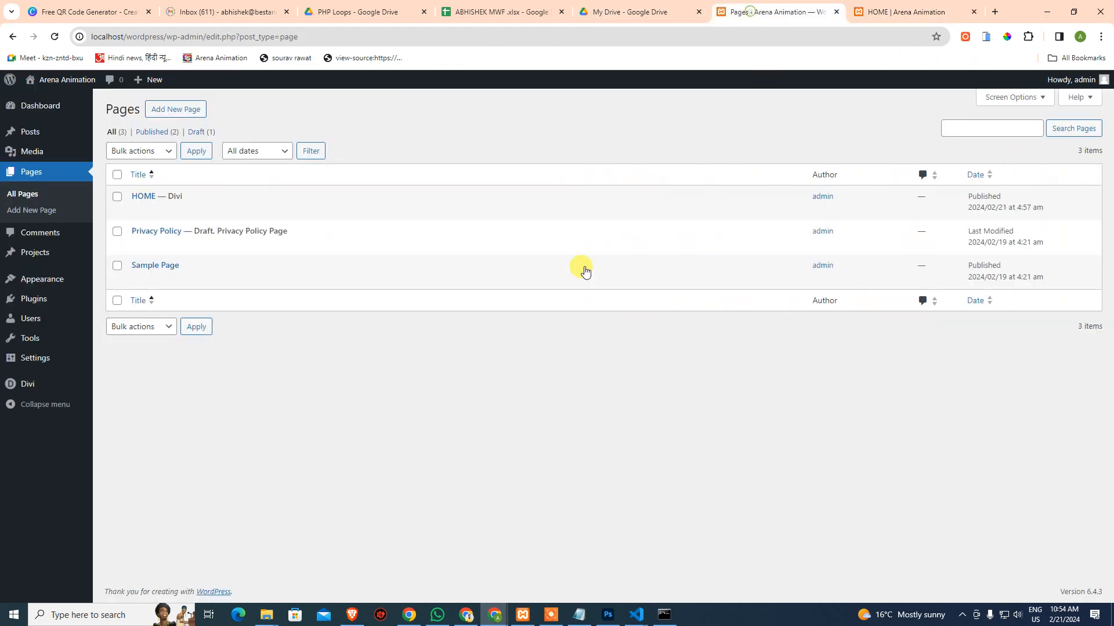
{"action": "left_click", "coordinate": [754, 12]}
{"action": "mouse_move", "coordinate": [22, 386]}
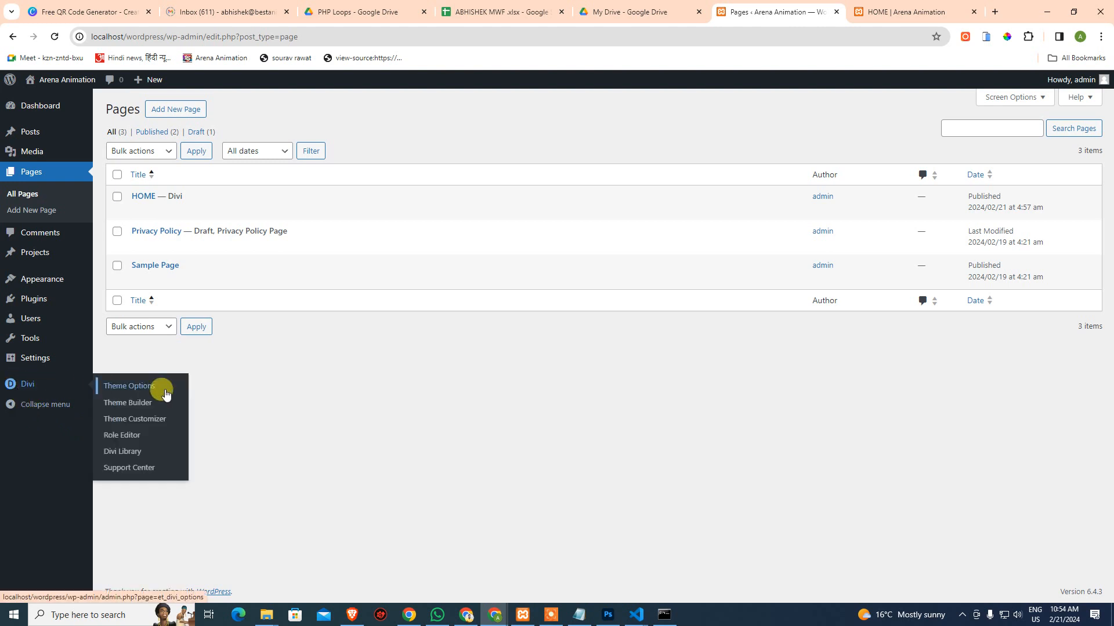
Set logo.png as the site logo in Divi Theme Options and save the changes
{"action": "left_click", "coordinate": [128, 386]}
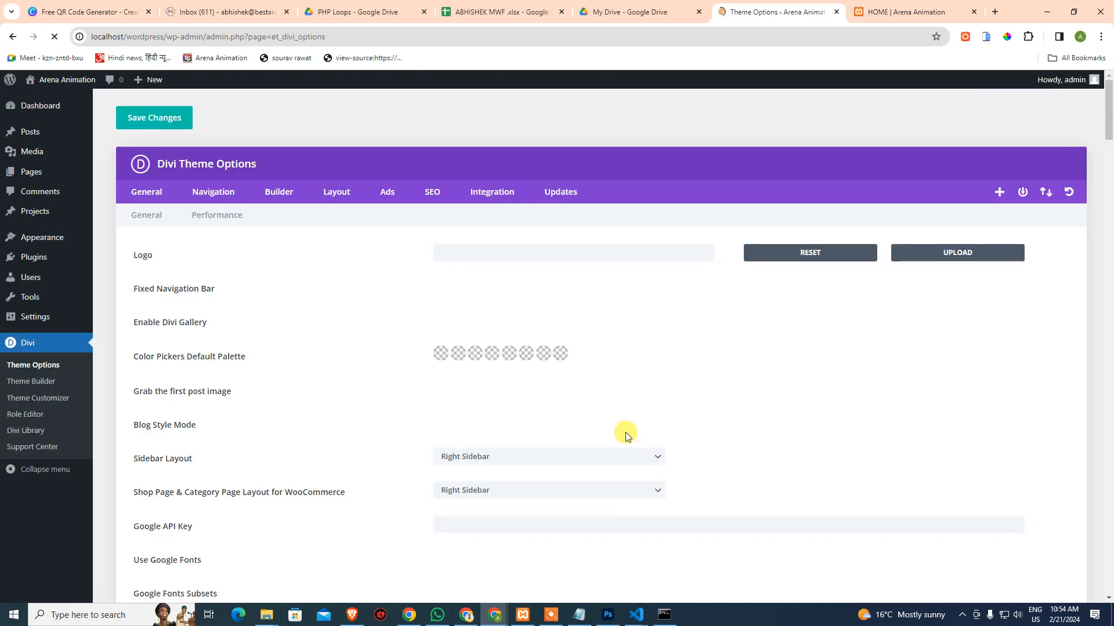
{"action": "left_click", "coordinate": [963, 259]}
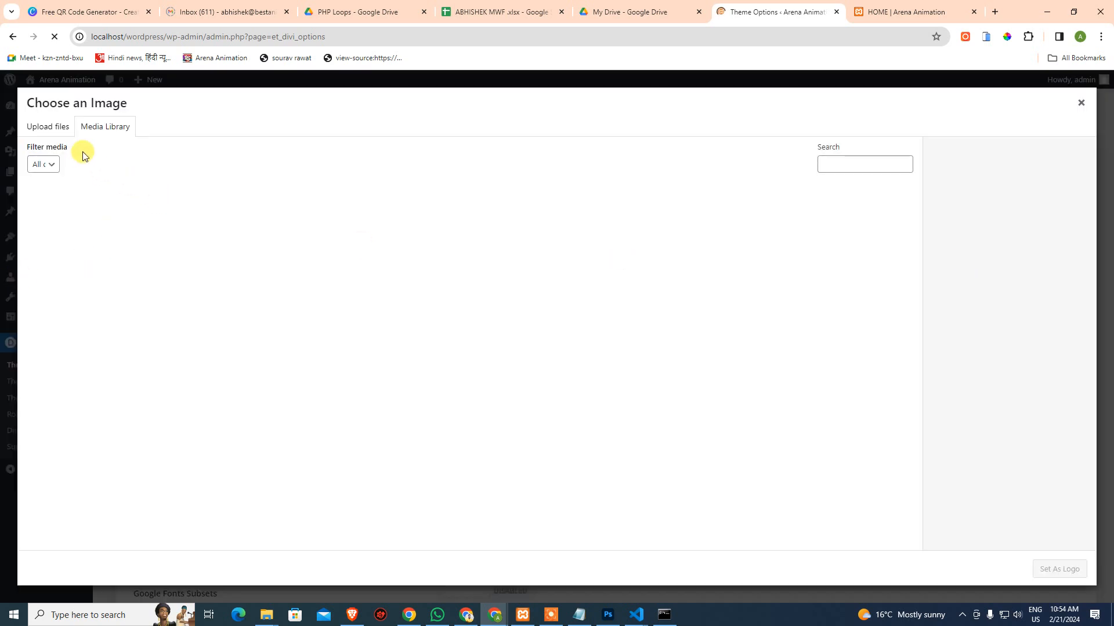
{"action": "left_click", "coordinate": [75, 222]}
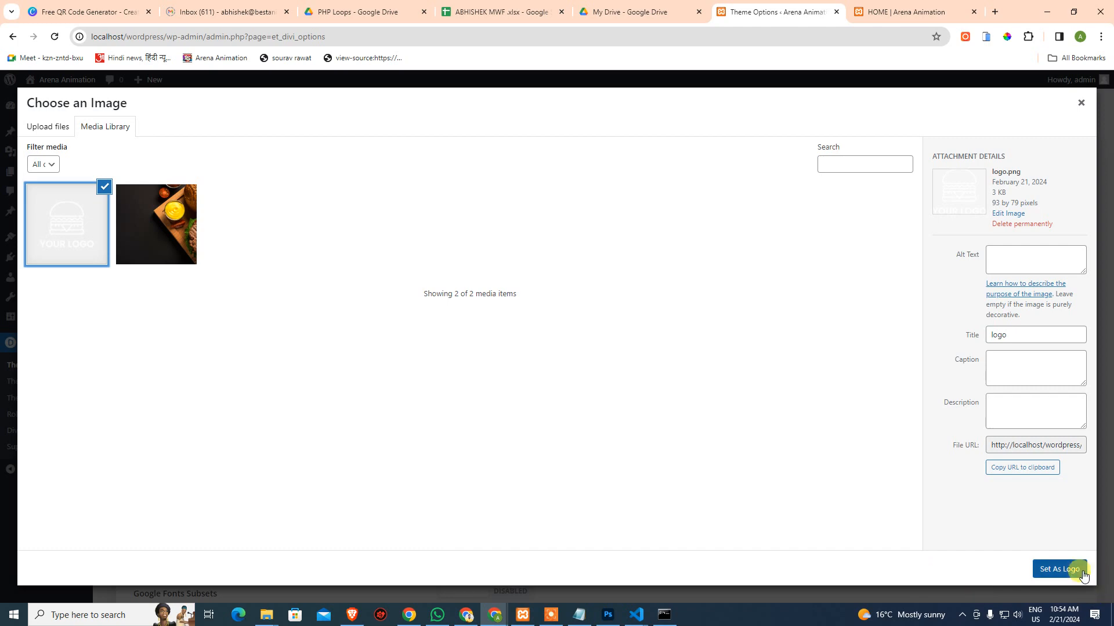
{"action": "left_click", "coordinate": [1072, 569]}
{"action": "scroll", "coordinate": [569, 541], "scroll_direction": "down", "scroll_amount": 4}
{"action": "scroll", "coordinate": [569, 541], "scroll_direction": "down", "scroll_amount": 12}
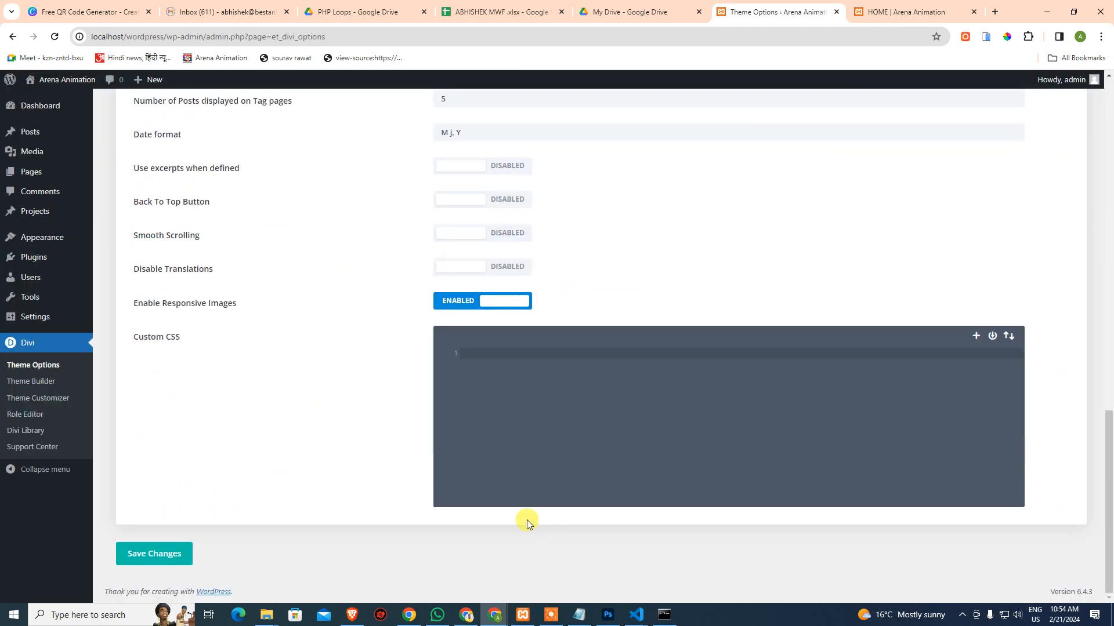
{"action": "left_click", "coordinate": [169, 553]}
Go back to the Pages list showing all pages
{"action": "scroll", "coordinate": [165, 247], "scroll_direction": "up", "scroll_amount": 5}
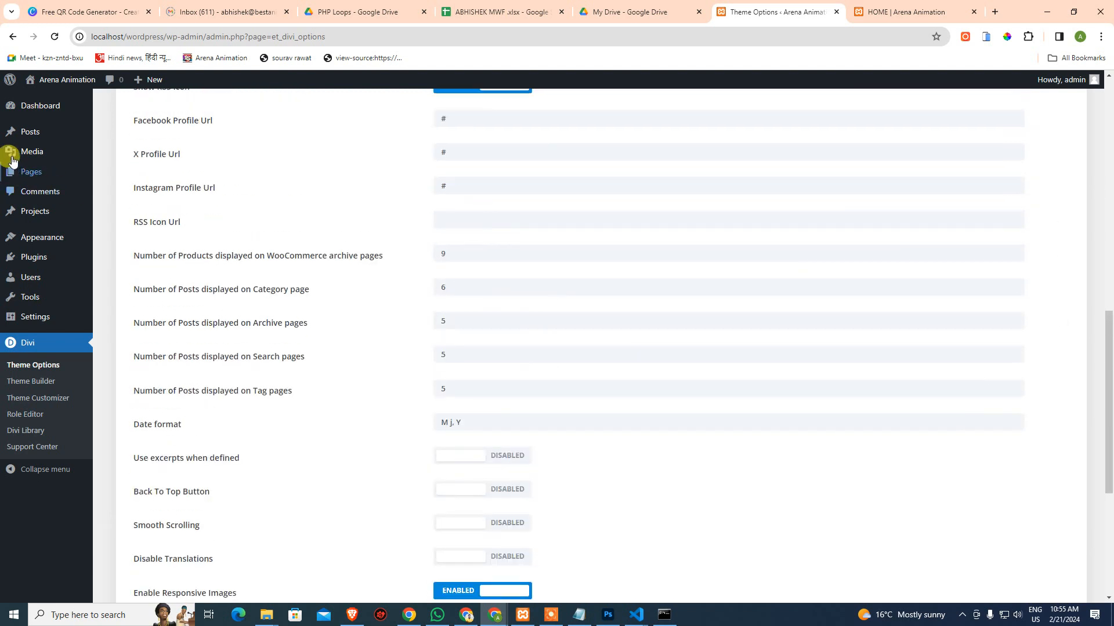
{"action": "mouse_move", "coordinate": [14, 128]}
{"action": "mouse_move", "coordinate": [36, 172]}
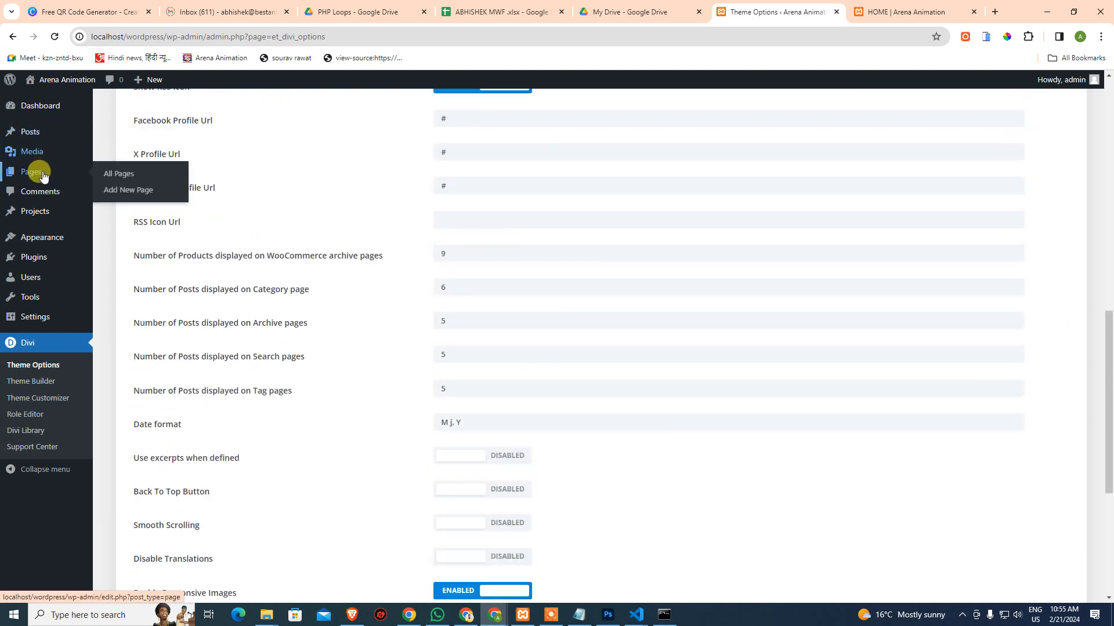
{"action": "left_click", "coordinate": [118, 173]}
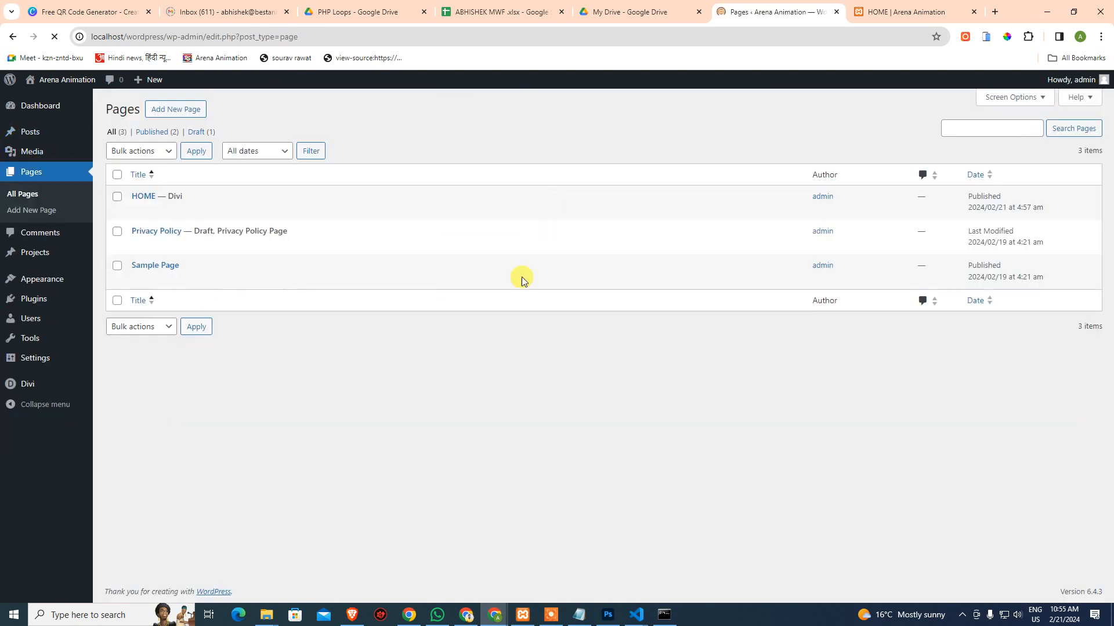
On HOME, remove the Fullwidth Menu's background colour and add a background gradient
{"action": "left_click", "coordinate": [139, 211]}
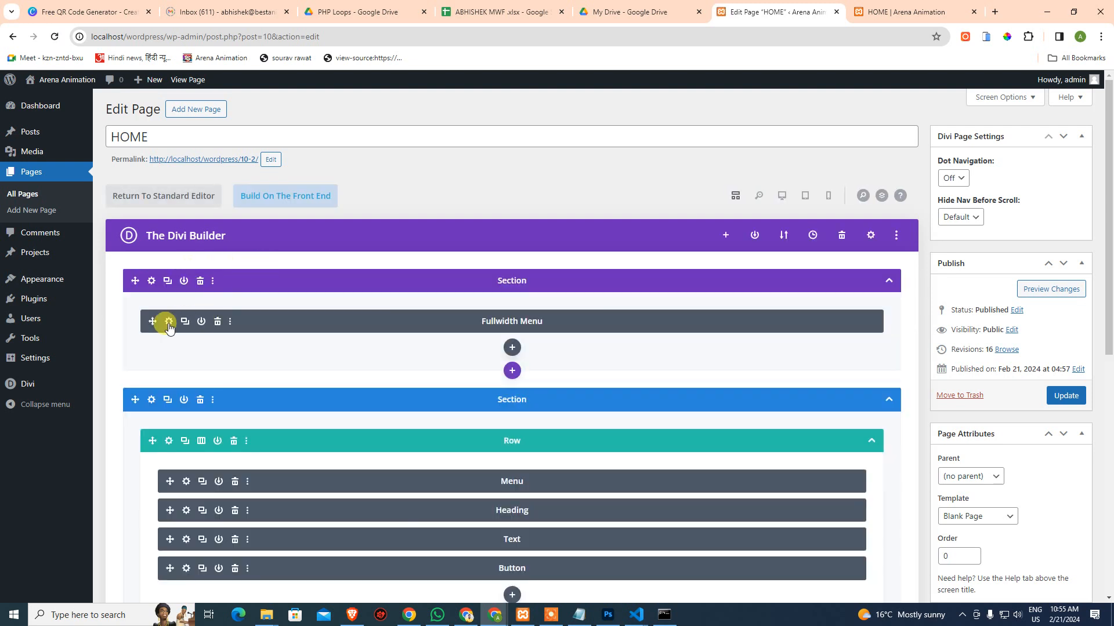
{"action": "left_click", "coordinate": [169, 323]}
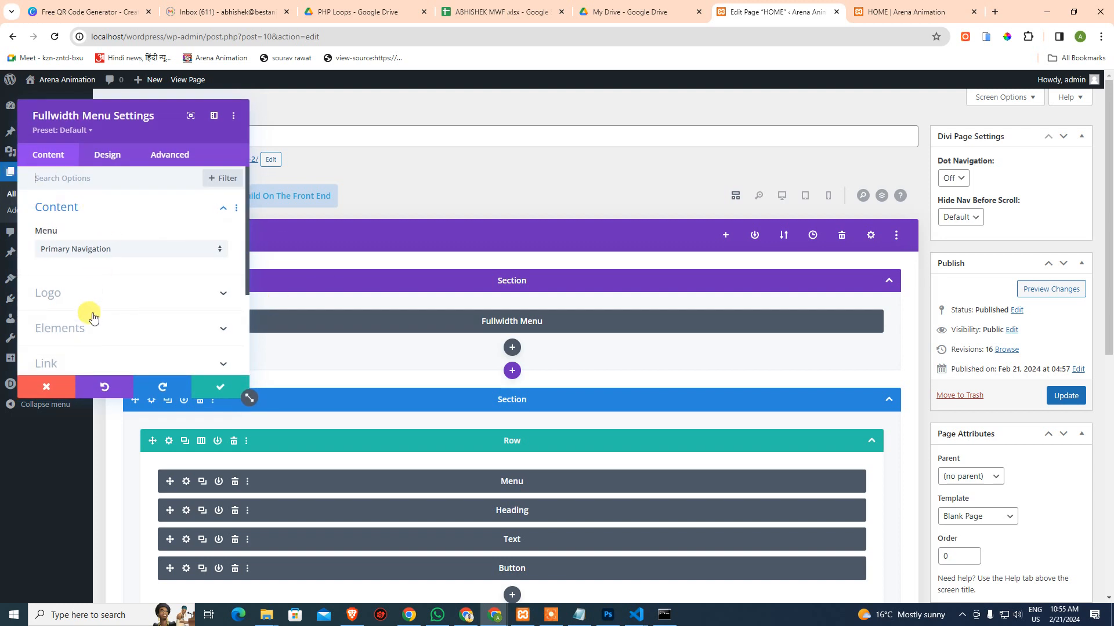
{"action": "scroll", "coordinate": [92, 293], "scroll_direction": "down", "scroll_amount": 2}
{"action": "left_click", "coordinate": [105, 277]}
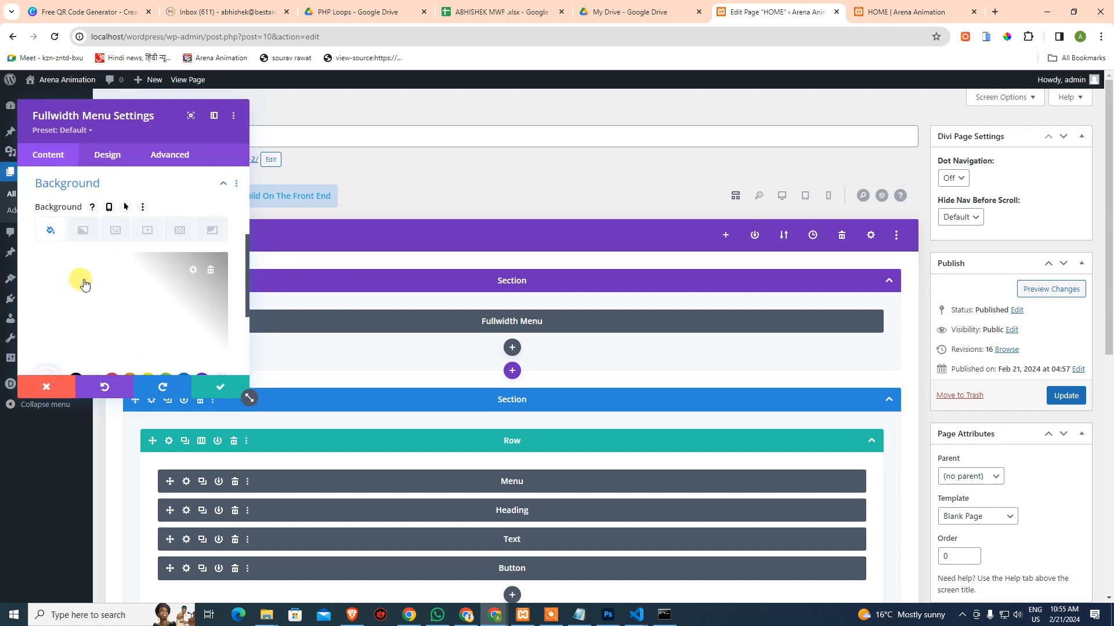
{"action": "left_click", "coordinate": [209, 270]}
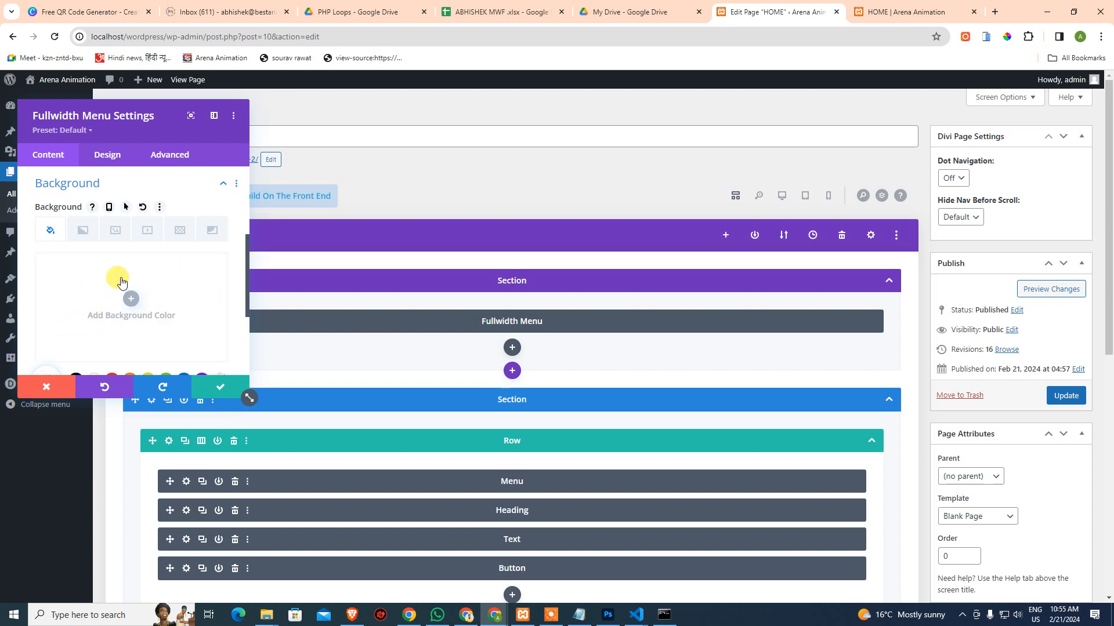
{"action": "left_click", "coordinate": [83, 232]}
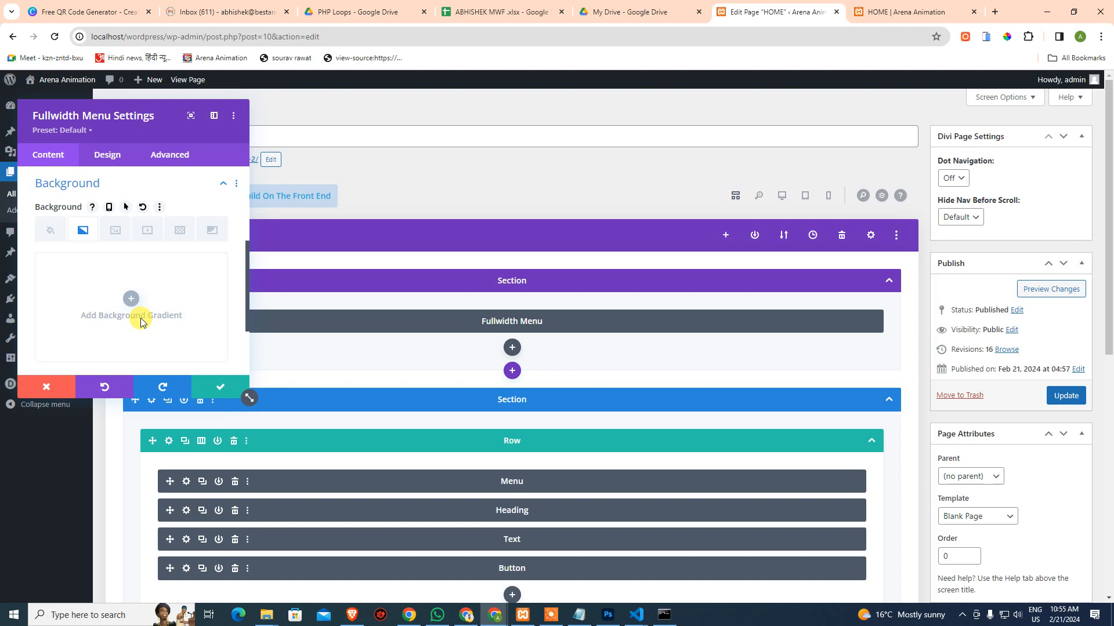
{"action": "left_click", "coordinate": [124, 301]}
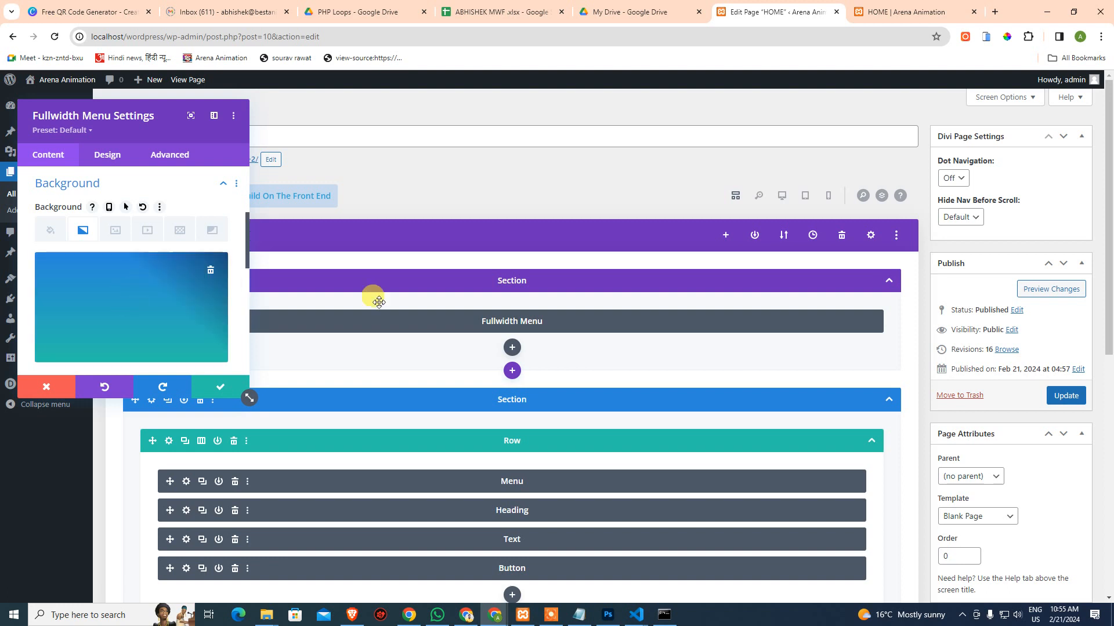
Check the burger design template for reference, then return to the HOME editor
{"action": "left_click", "coordinate": [608, 615]}
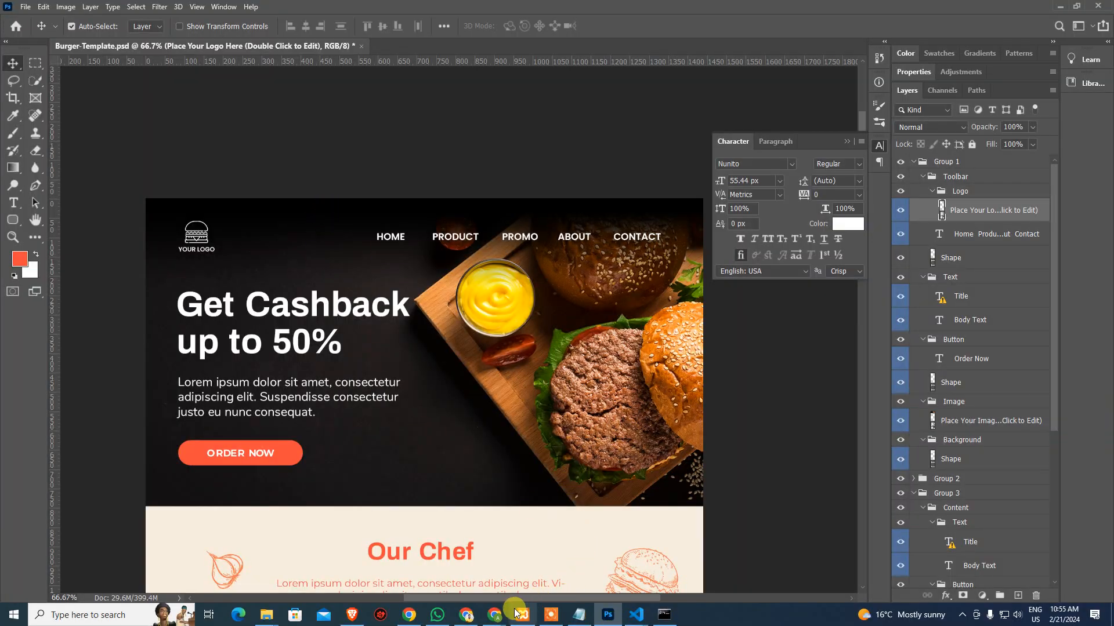
{"action": "mouse_move", "coordinate": [494, 615]}
{"action": "left_click", "coordinate": [435, 558]}
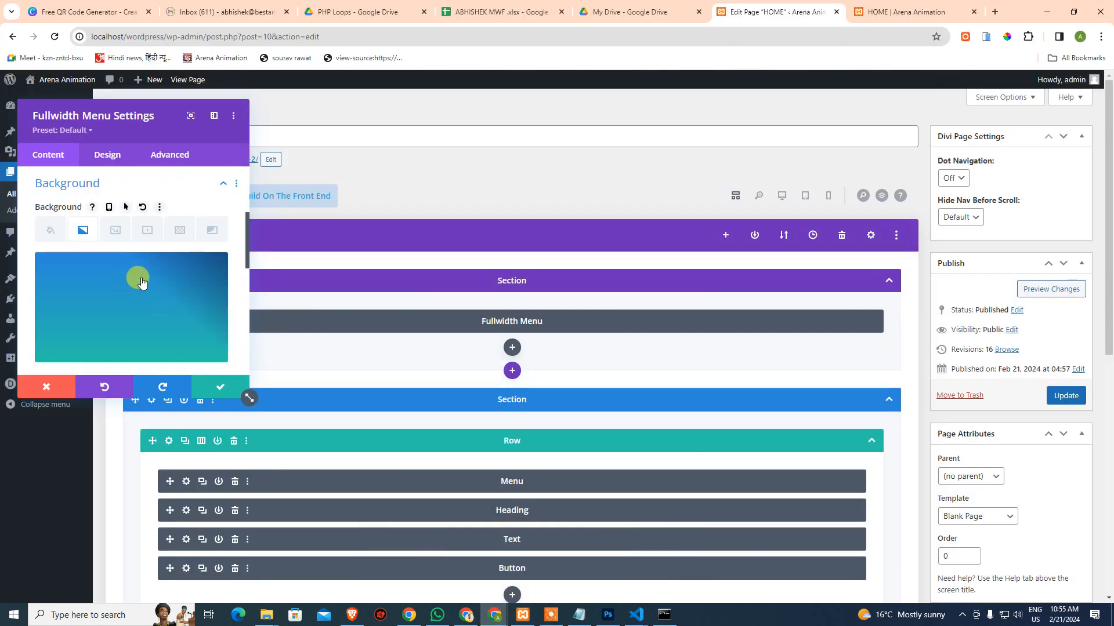
Add a gradient stop at 12% and compare the colour and gradient background options
{"action": "scroll", "coordinate": [87, 261], "scroll_direction": "down", "scroll_amount": 2}
{"action": "left_click", "coordinate": [58, 284]}
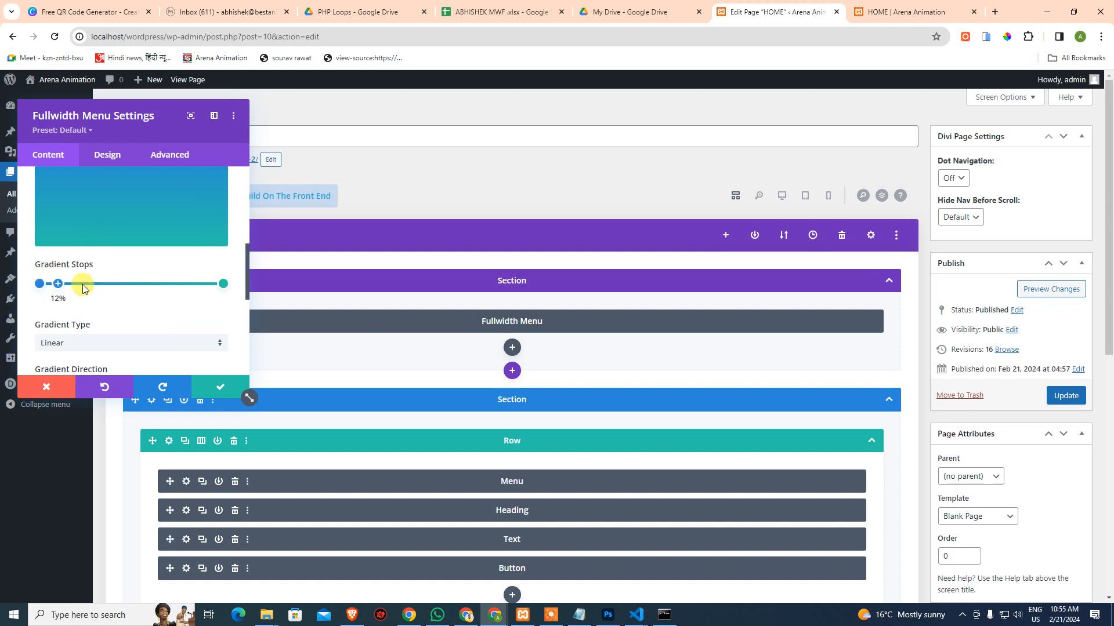
{"action": "scroll", "coordinate": [106, 291], "scroll_direction": "down", "scroll_amount": 4}
{"action": "scroll", "coordinate": [107, 291], "scroll_direction": "up", "scroll_amount": 7}
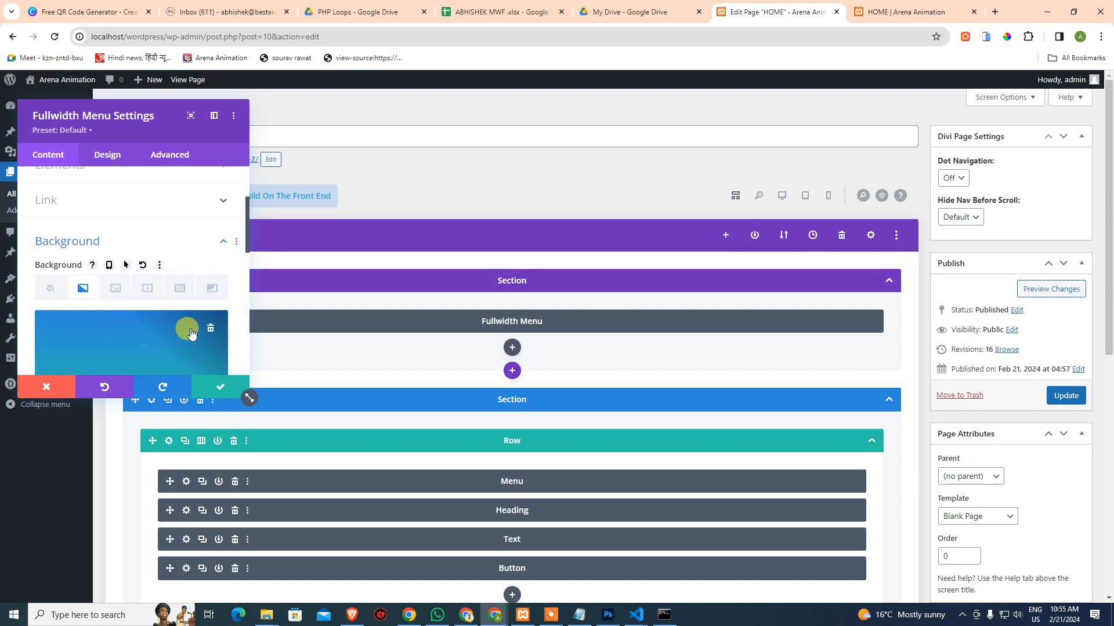
{"action": "scroll", "coordinate": [149, 298], "scroll_direction": "down", "scroll_amount": 3}
{"action": "scroll", "coordinate": [174, 267], "scroll_direction": "up", "scroll_amount": 2}
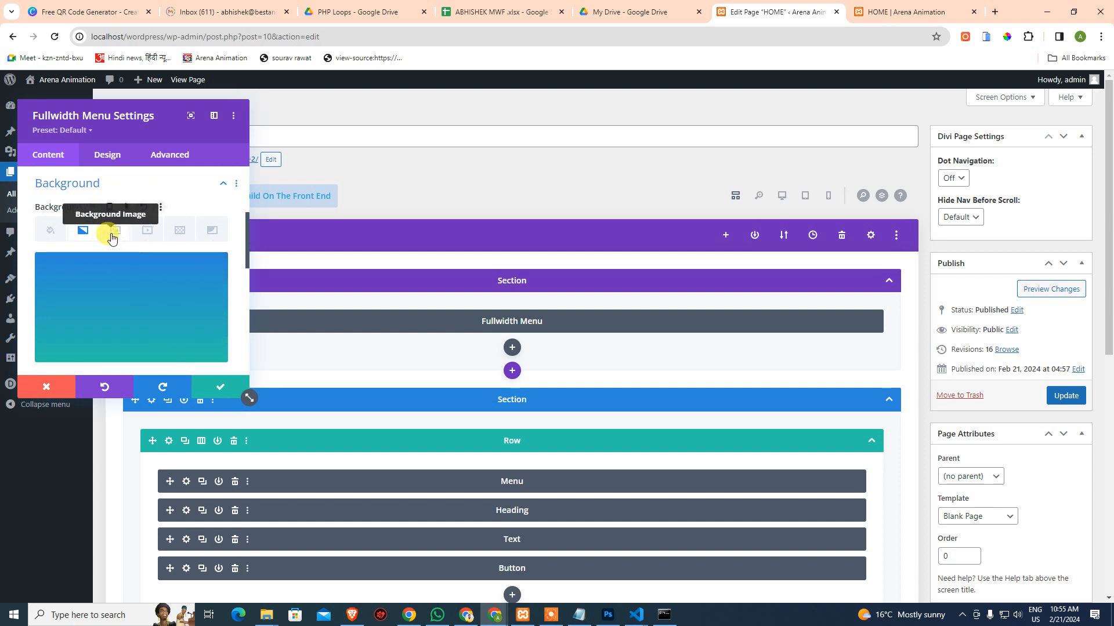
{"action": "scroll", "coordinate": [126, 284], "scroll_direction": "down", "scroll_amount": 1}
{"action": "scroll", "coordinate": [126, 284], "scroll_direction": "down", "scroll_amount": 4}
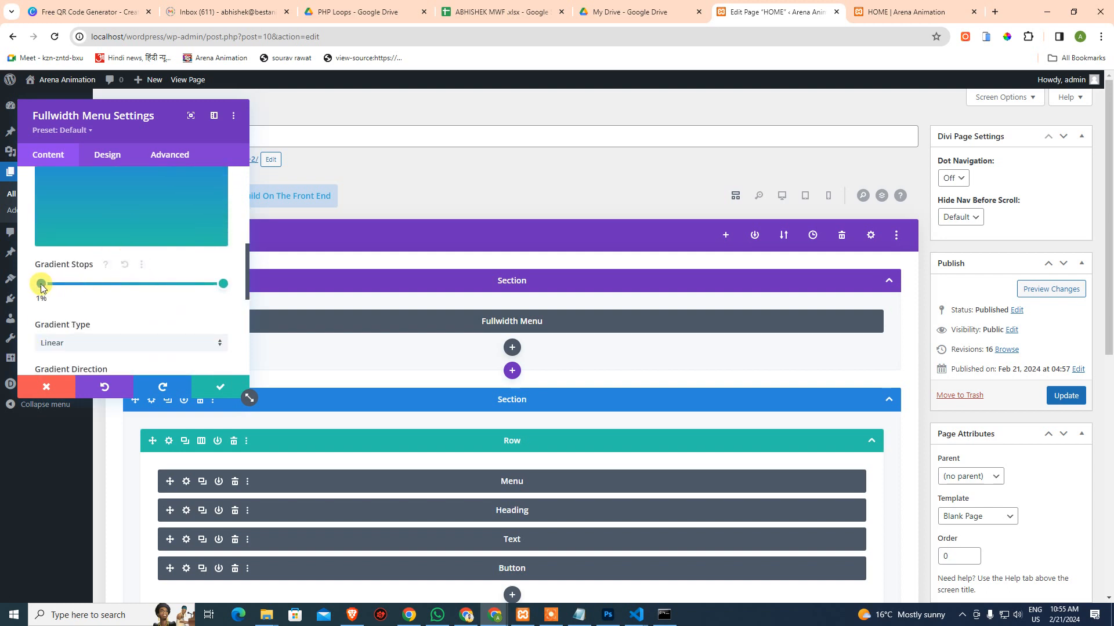
{"action": "scroll", "coordinate": [148, 284], "scroll_direction": "down", "scroll_amount": 6}
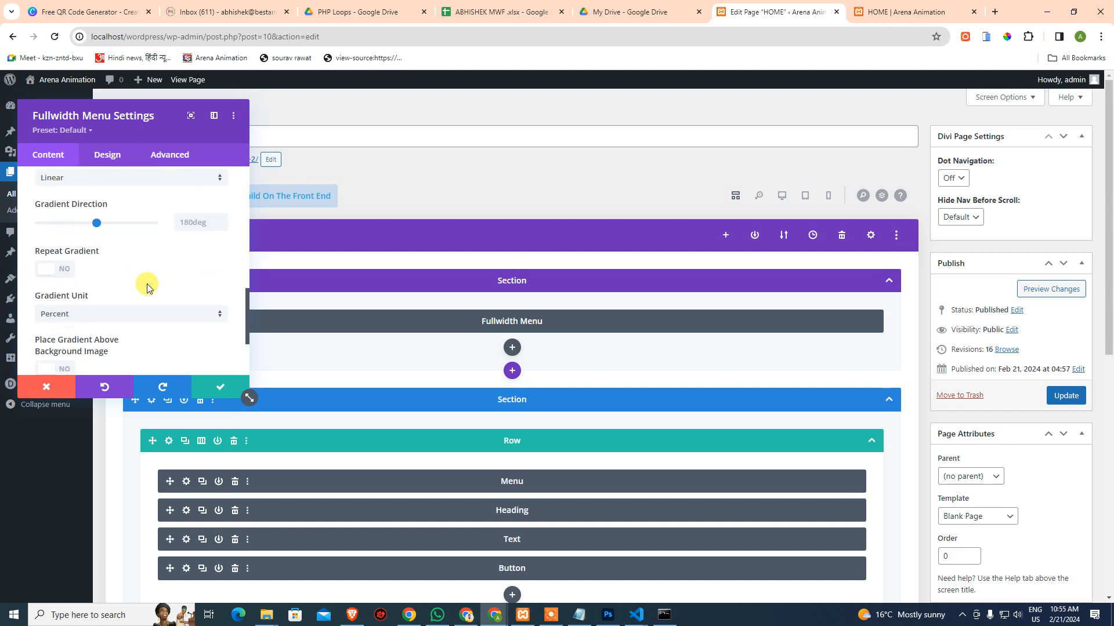
{"action": "scroll", "coordinate": [147, 283], "scroll_direction": "up", "scroll_amount": 4}
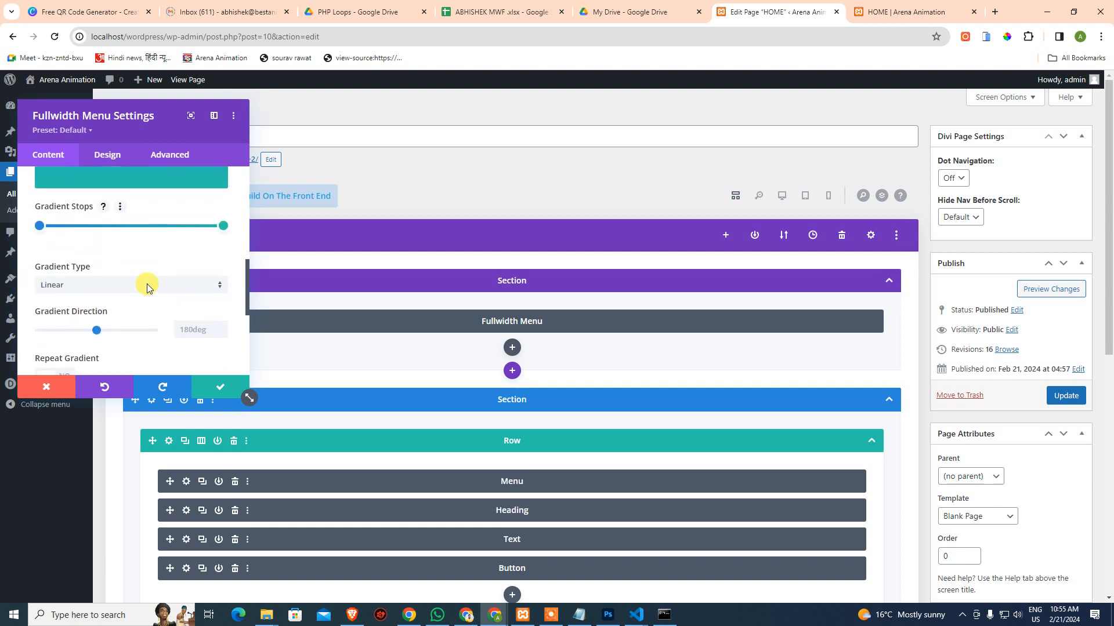
{"action": "scroll", "coordinate": [147, 284], "scroll_direction": "up", "scroll_amount": 8}
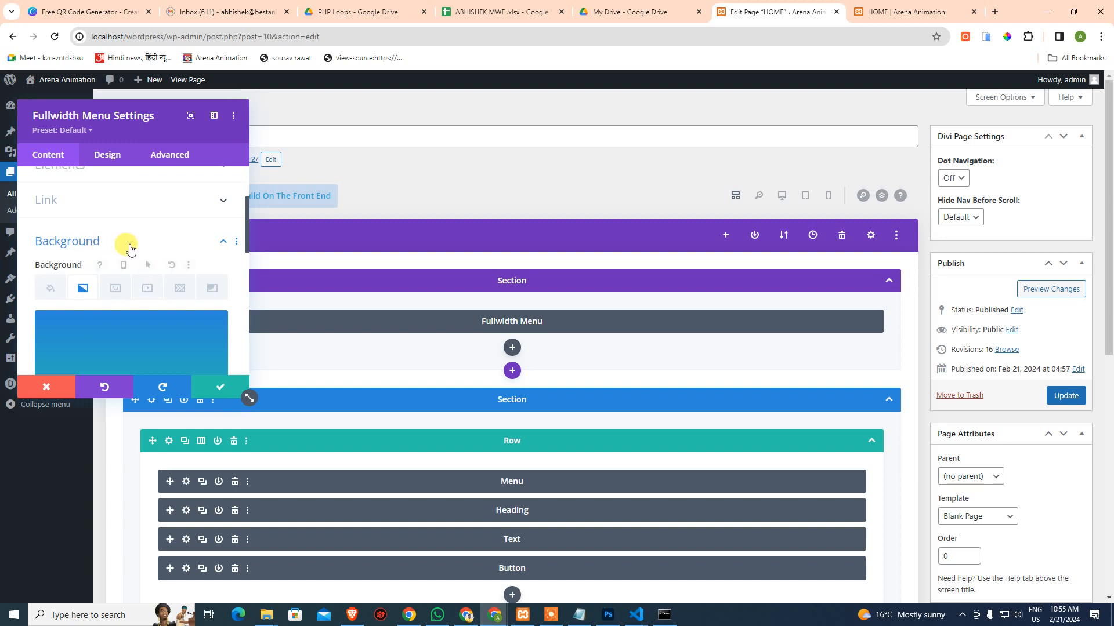
{"action": "left_click", "coordinate": [51, 288]}
{"action": "left_click", "coordinate": [83, 288]}
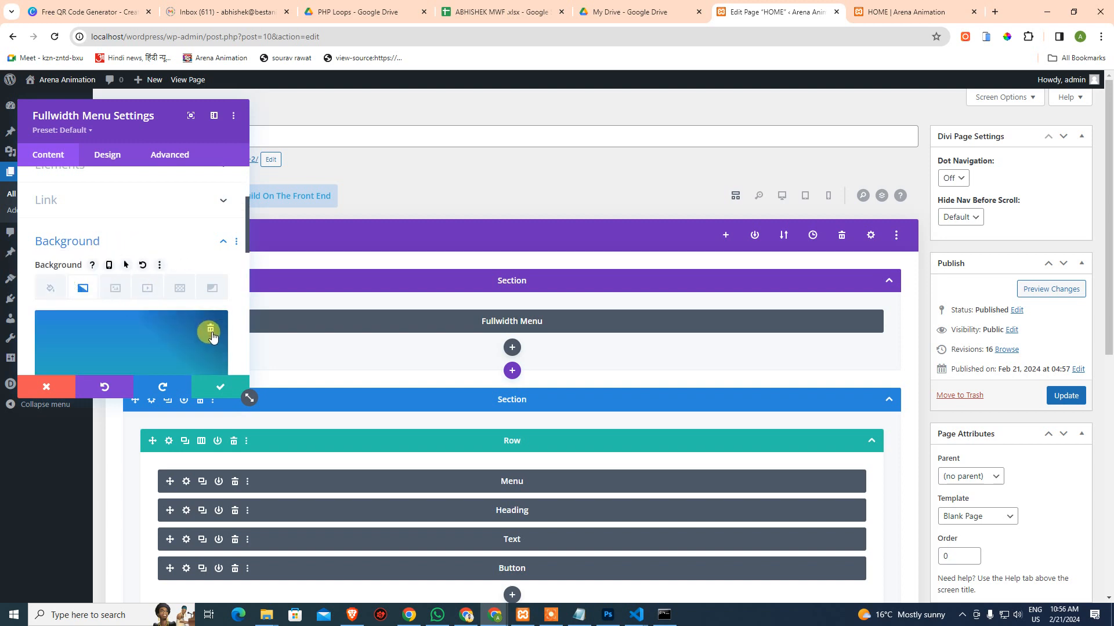
Delete the existing gradient and add a fresh Linear background gradient
{"action": "left_click", "coordinate": [211, 335]}
{"action": "scroll", "coordinate": [151, 308], "scroll_direction": "down", "scroll_amount": 1}
{"action": "left_click", "coordinate": [128, 299]}
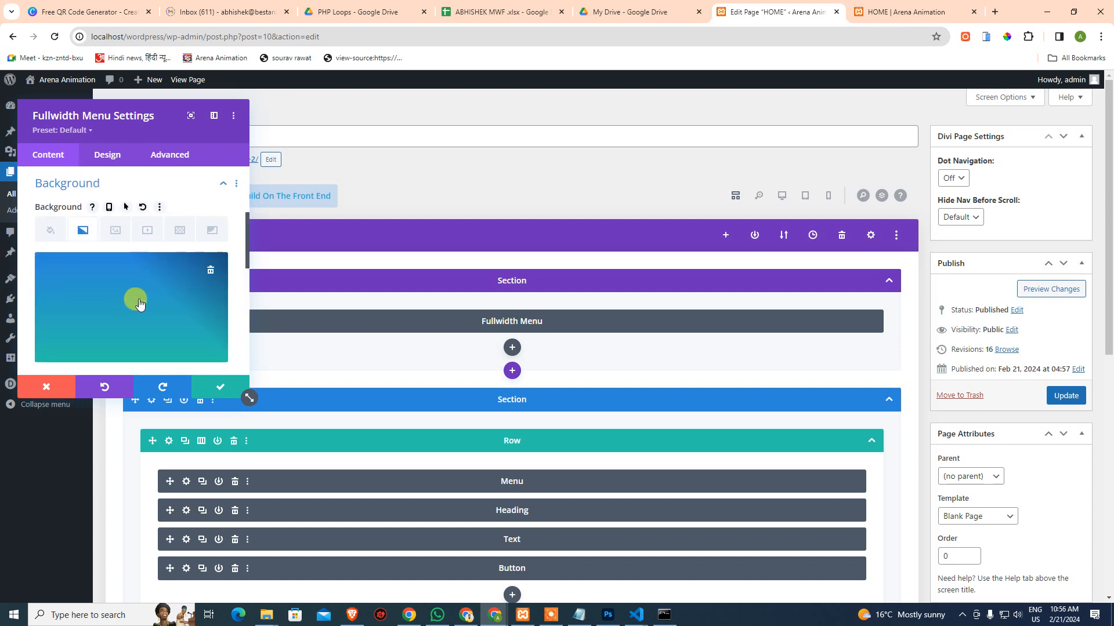
{"action": "scroll", "coordinate": [133, 261], "scroll_direction": "down", "scroll_amount": 2}
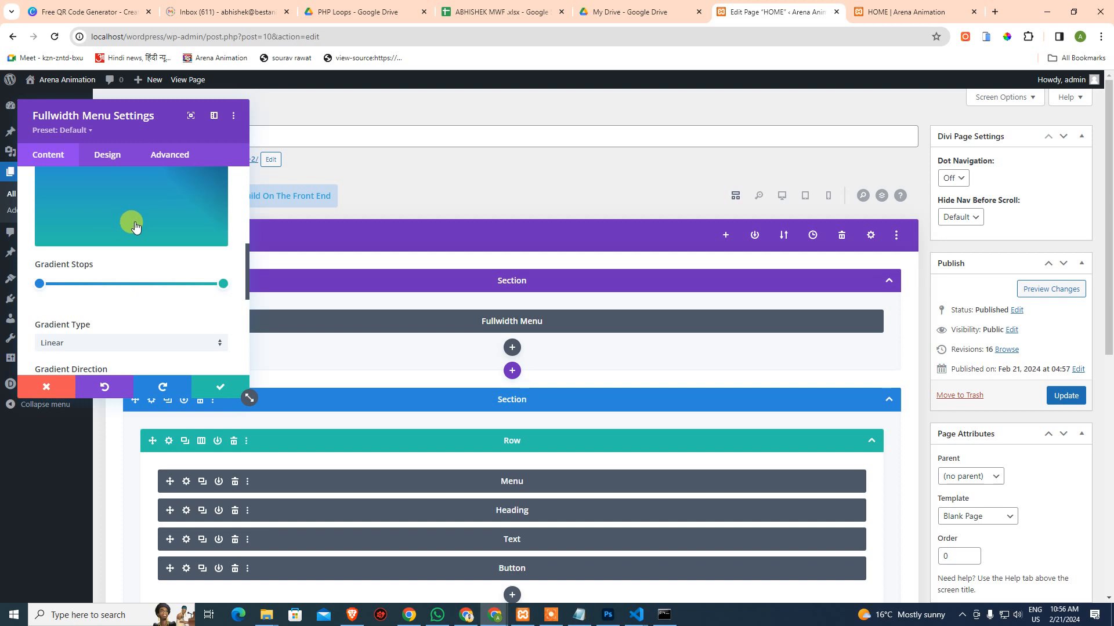
{"action": "scroll", "coordinate": [136, 229], "scroll_direction": "down", "scroll_amount": 2}
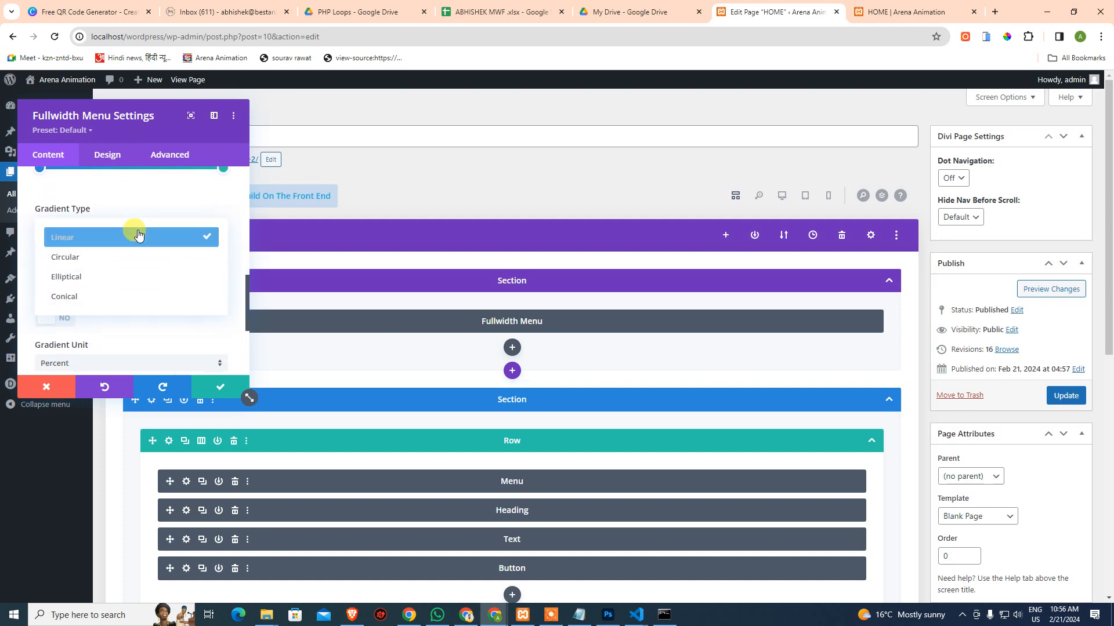
{"action": "left_click", "coordinate": [137, 235]}
{"action": "scroll", "coordinate": [144, 234], "scroll_direction": "down", "scroll_amount": 2}
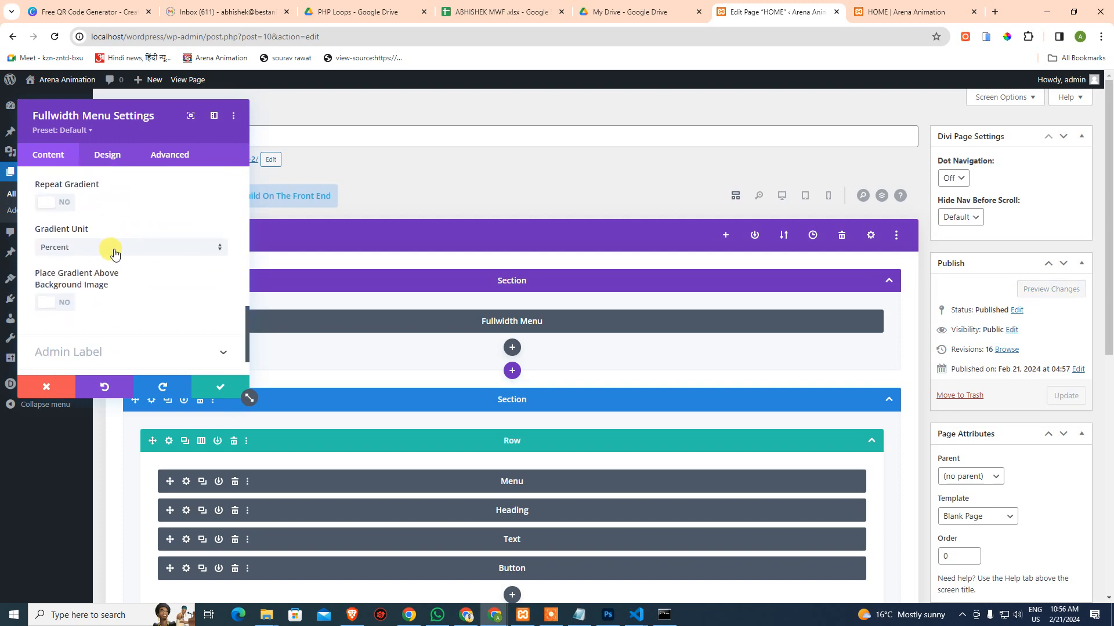
{"action": "scroll", "coordinate": [116, 251], "scroll_direction": "down", "scroll_amount": 1}
{"action": "scroll", "coordinate": [116, 252], "scroll_direction": "up", "scroll_amount": 2}
{"action": "scroll", "coordinate": [116, 252], "scroll_direction": "up", "scroll_amount": 5}
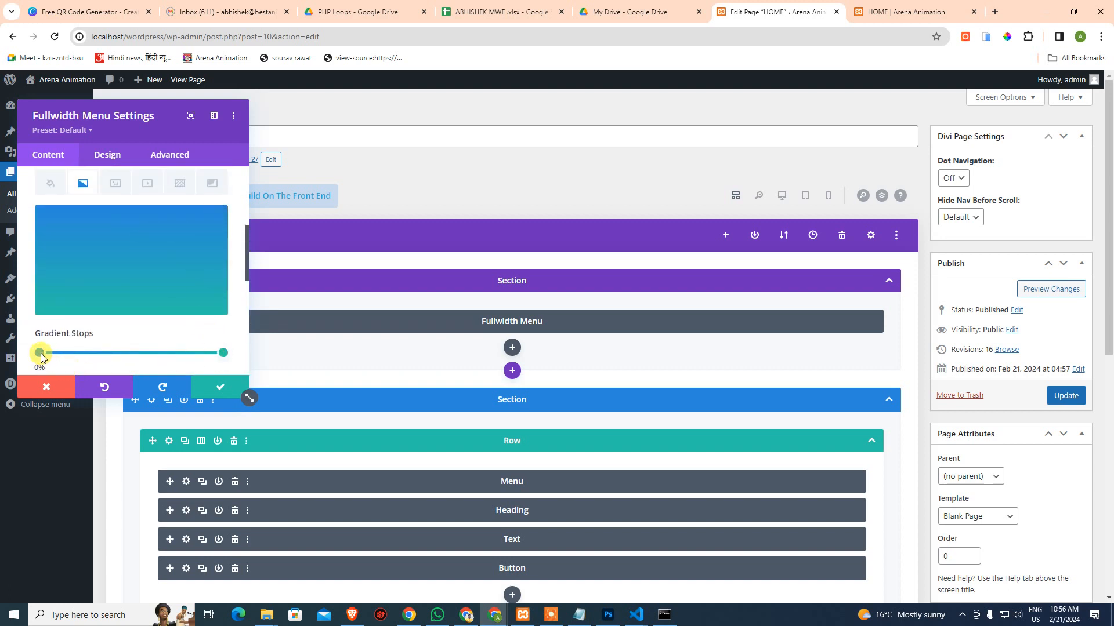
Move the first gradient stop to 0% and open Find & Replace for its #2b87da colour
{"action": "left_click_drag", "start_coordinate": [41, 357], "coordinate": [29, 356]}
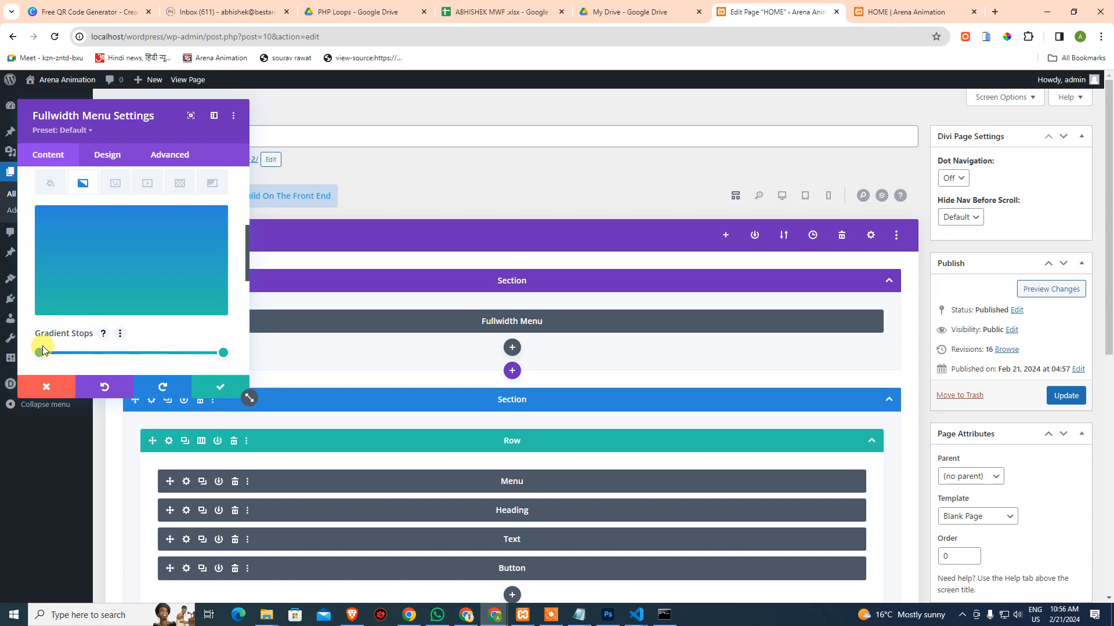
{"action": "scroll", "coordinate": [34, 238], "scroll_direction": "down", "scroll_amount": 2}
{"action": "right_click", "coordinate": [39, 239]}
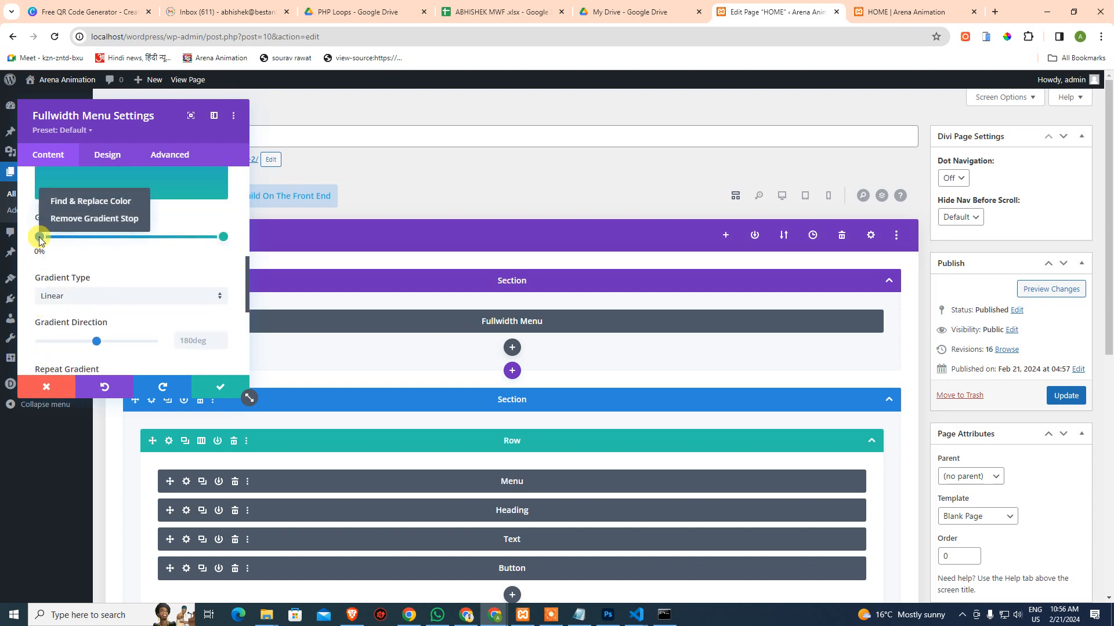
{"action": "left_click", "coordinate": [105, 201]}
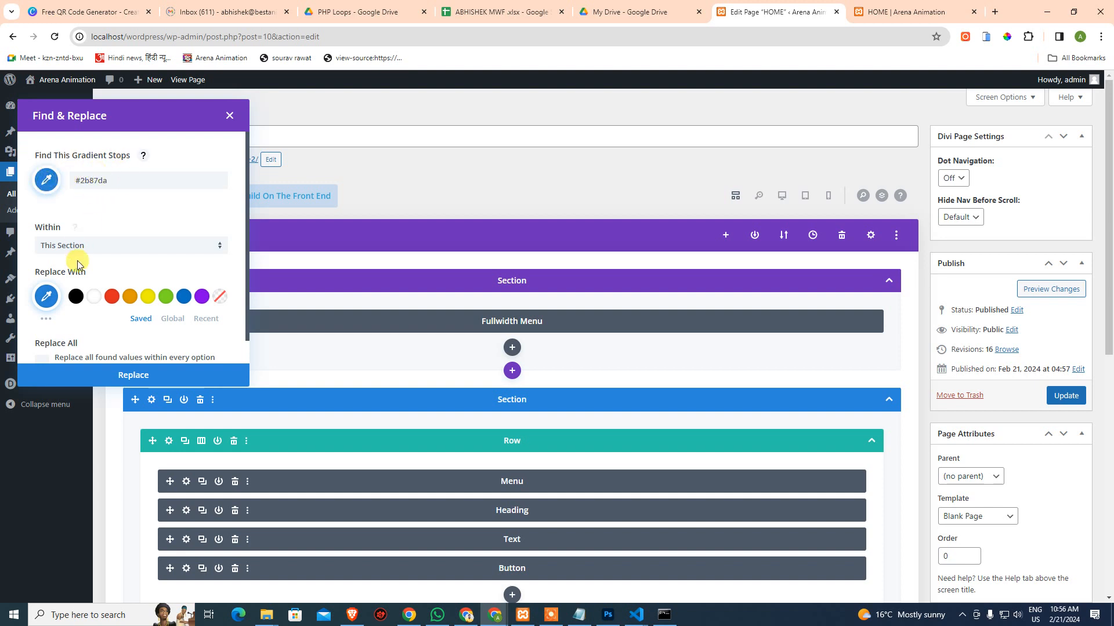
Choose black as replacement, check the This Section scope, then close Find & Replace unapplied
{"action": "left_click", "coordinate": [76, 296]}
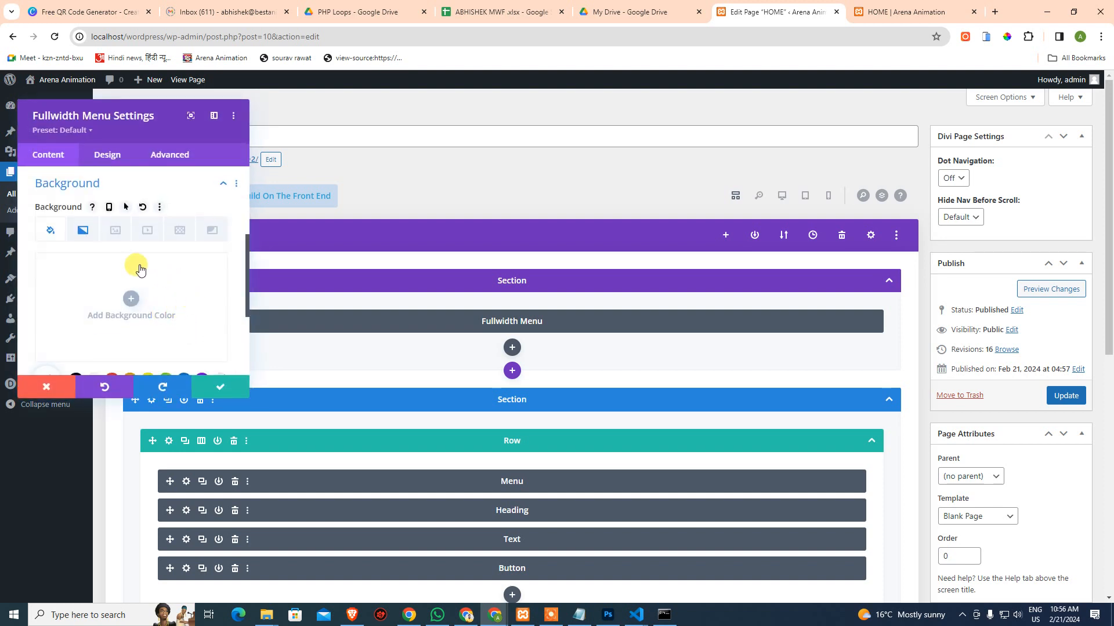
{"action": "left_click", "coordinate": [83, 231]}
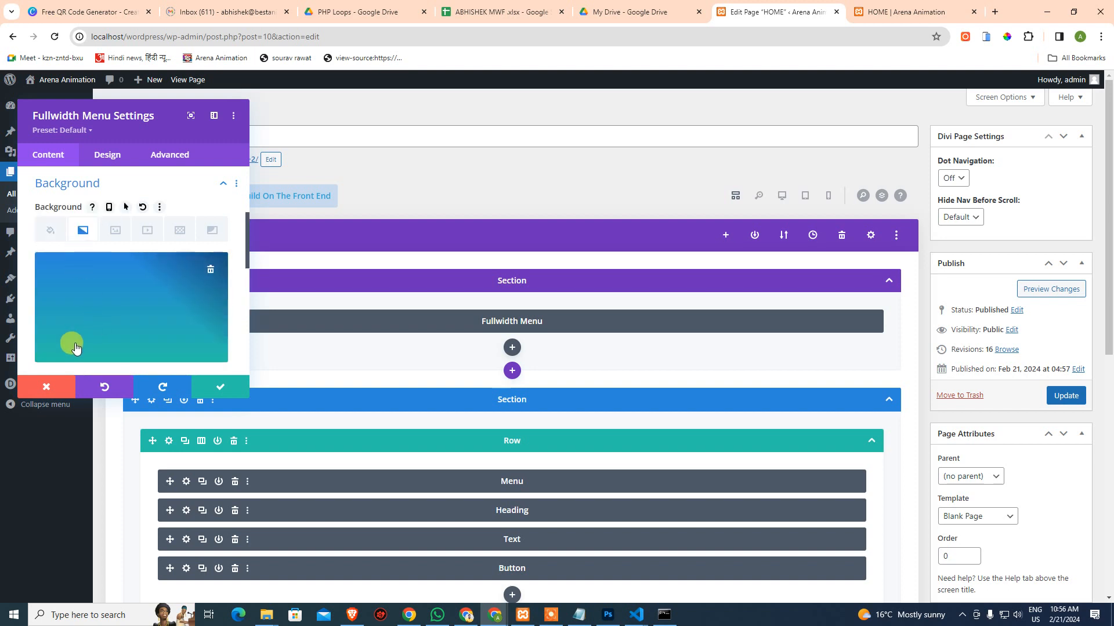
{"action": "scroll", "coordinate": [75, 348], "scroll_direction": "down", "scroll_amount": 3}
{"action": "right_click", "coordinate": [40, 229]}
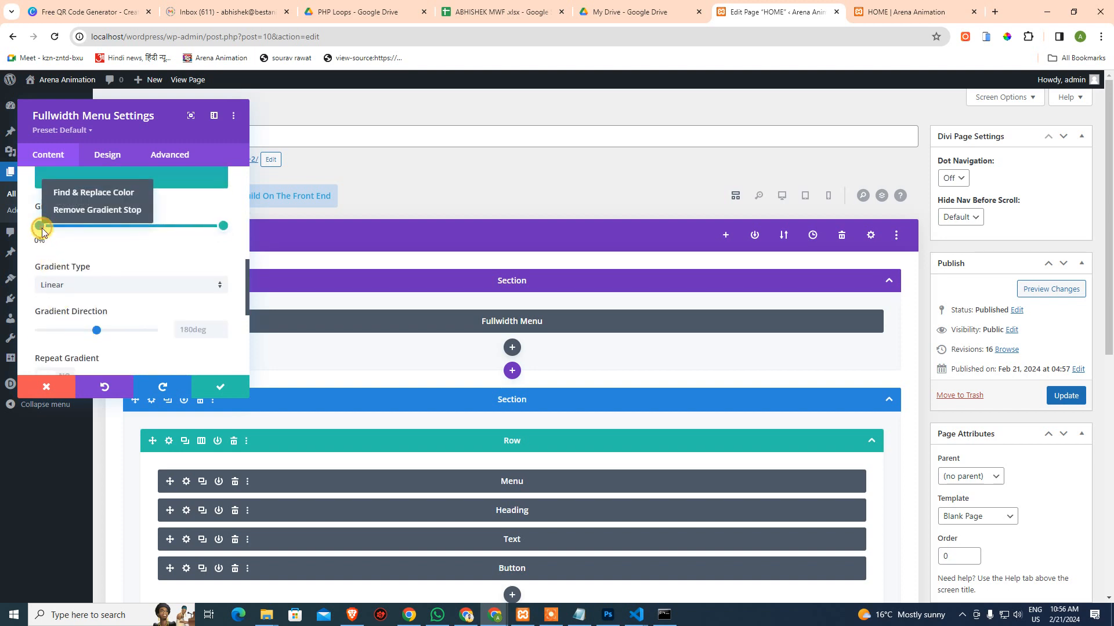
{"action": "left_click", "coordinate": [85, 194]}
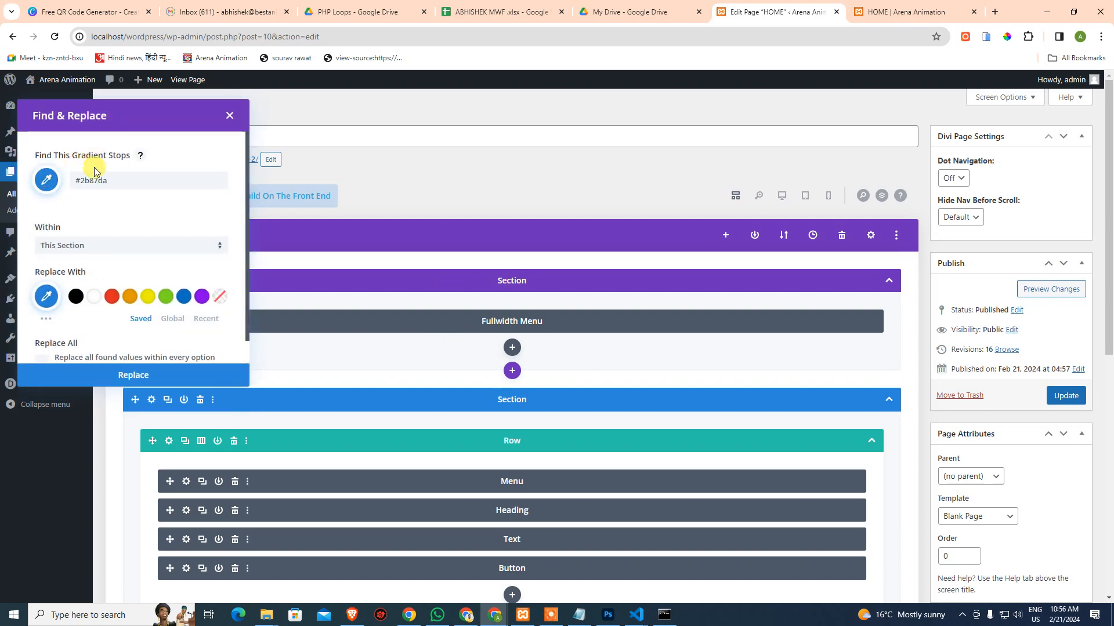
{"action": "left_click", "coordinate": [92, 247]}
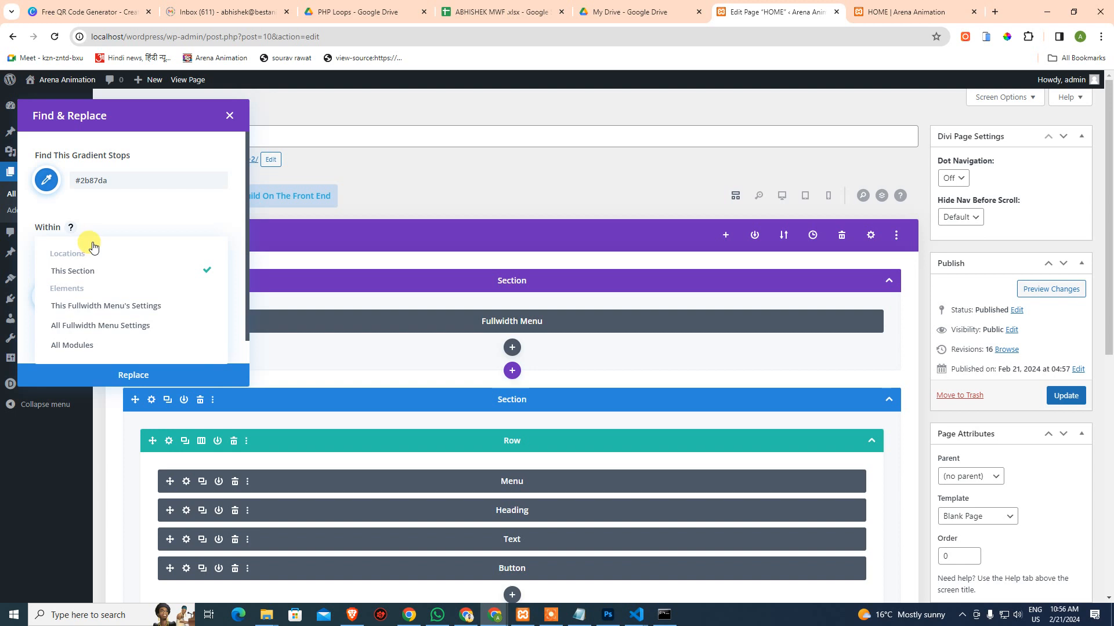
{"action": "left_click", "coordinate": [107, 216]}
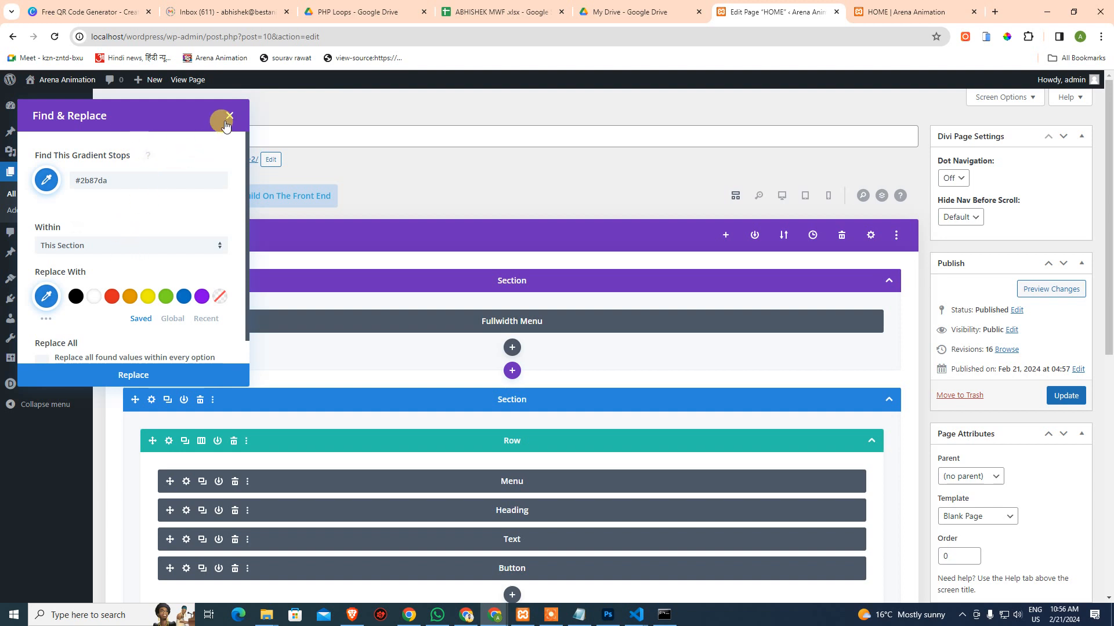
{"action": "left_click", "coordinate": [230, 116]}
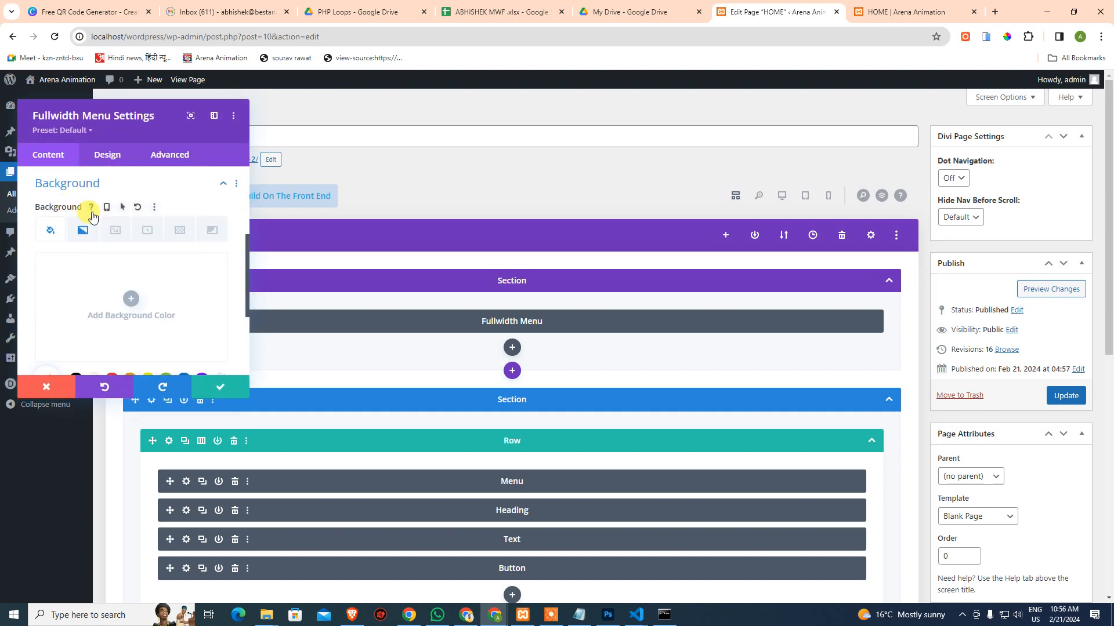
Save the Fullwidth Menu module's settings
{"action": "scroll", "coordinate": [96, 281], "scroll_direction": "up", "scroll_amount": 2}
{"action": "scroll", "coordinate": [77, 218], "scroll_direction": "down", "scroll_amount": 3}
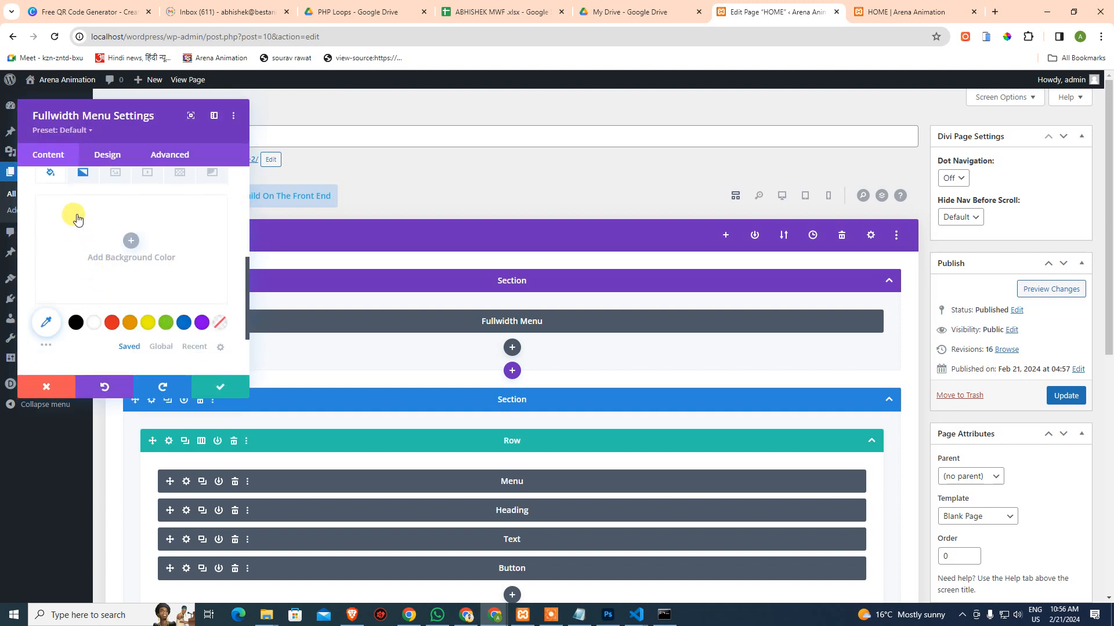
{"action": "left_click", "coordinate": [219, 380]}
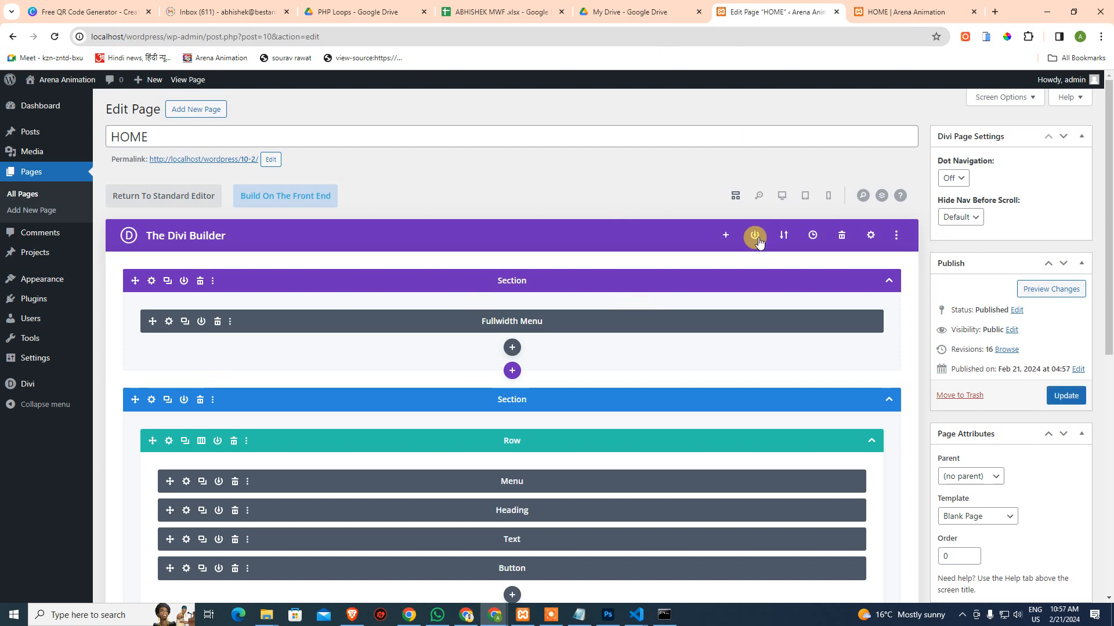
Remove the Menu module's background colour
{"action": "left_click", "coordinate": [194, 482]}
{"action": "scroll", "coordinate": [105, 299], "scroll_direction": "down", "scroll_amount": 3}
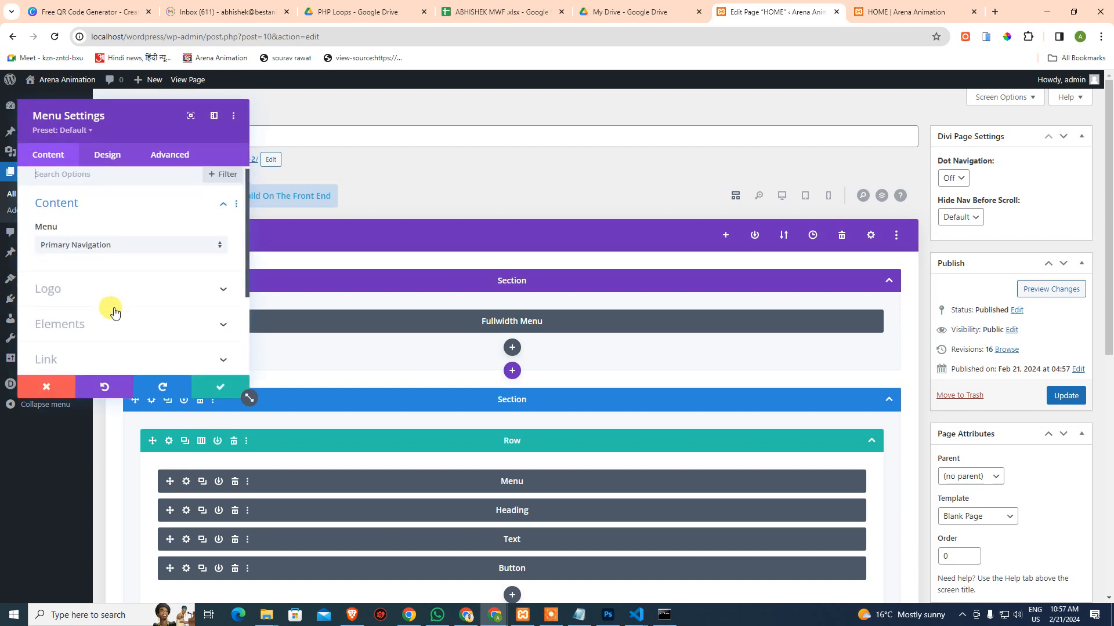
{"action": "left_click", "coordinate": [91, 292]}
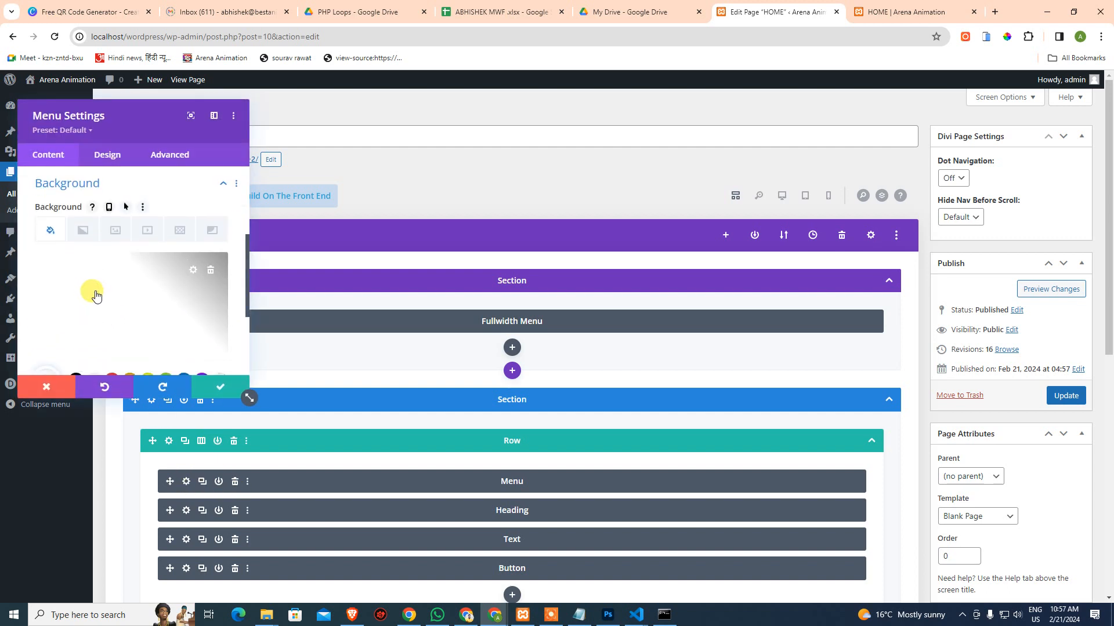
{"action": "left_click", "coordinate": [211, 269]}
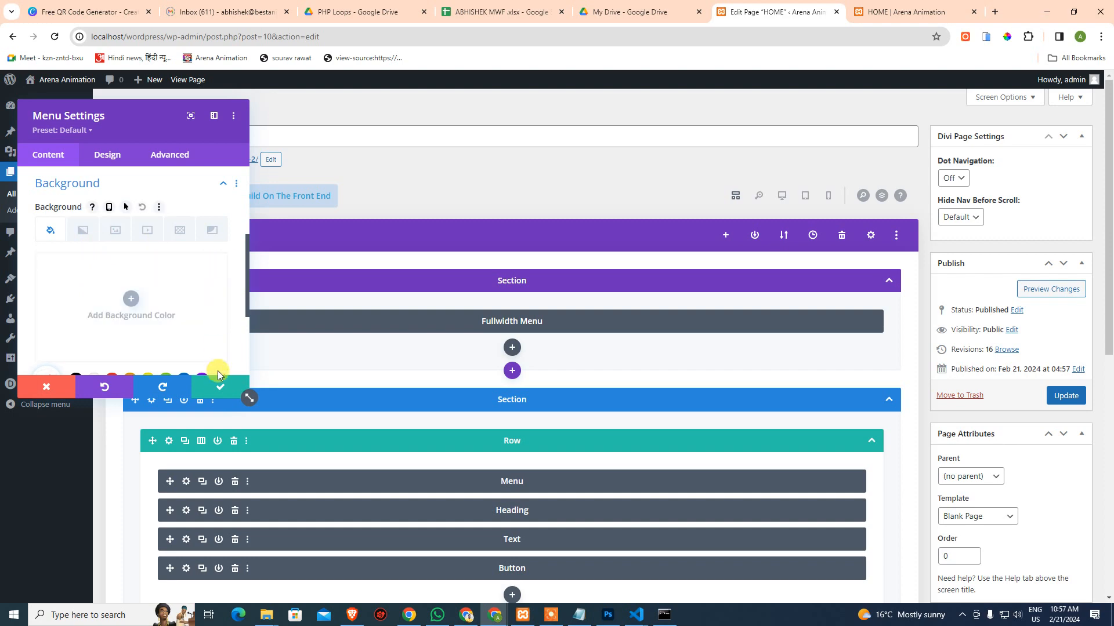
Save the Menu settings and the page with Ctrl+S, then view the HOME preview
{"action": "left_click", "coordinate": [218, 387]}
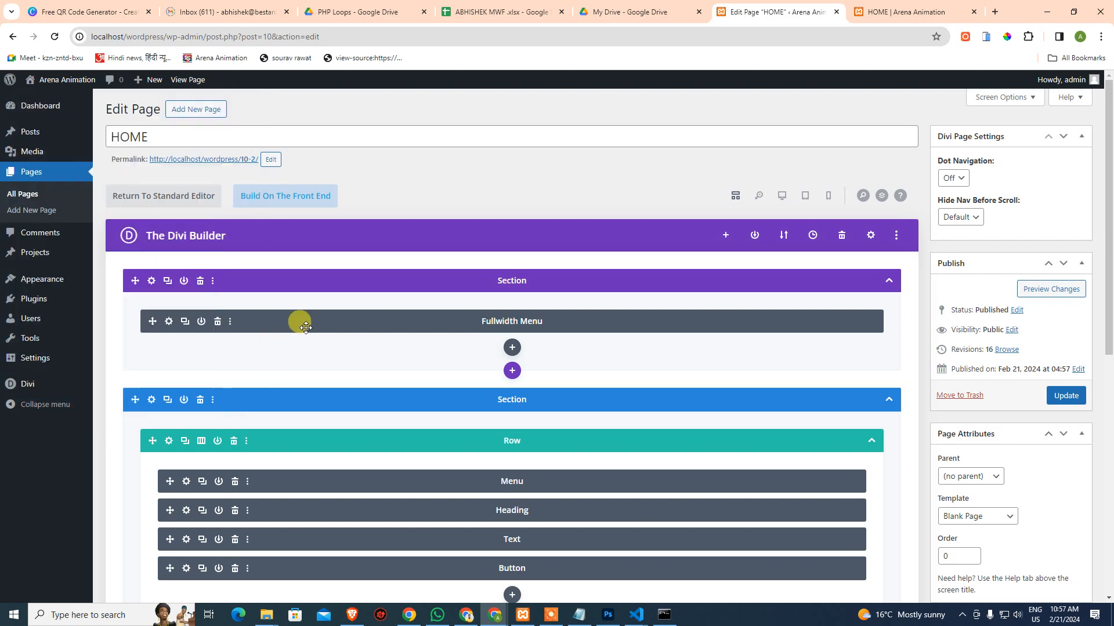
{"action": "key", "text": "ctrl+s"}
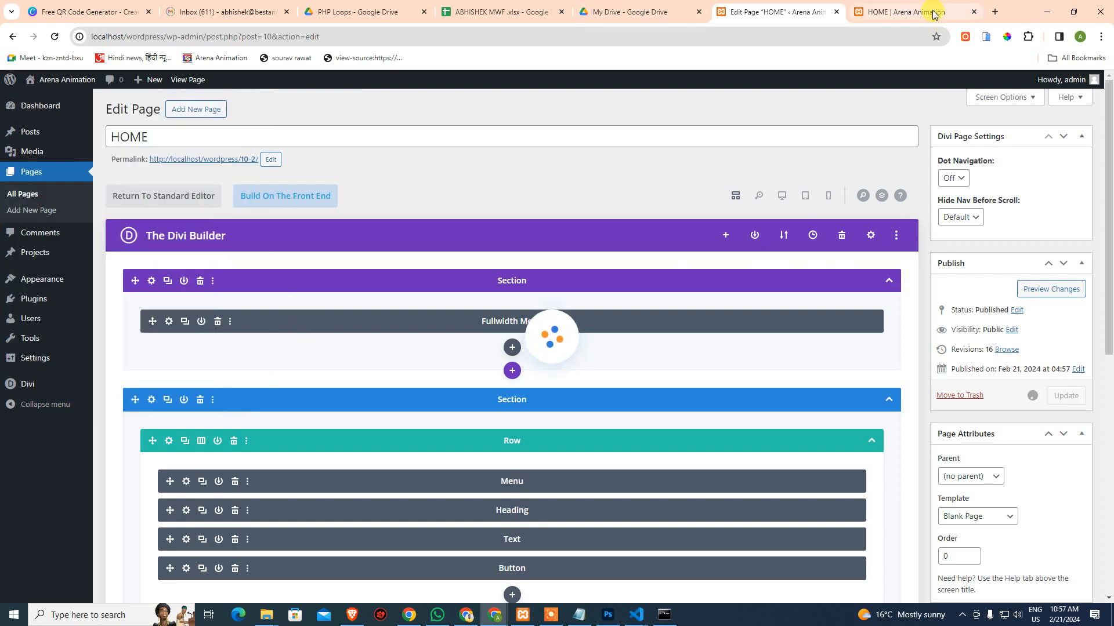
{"action": "left_click", "coordinate": [933, 13]}
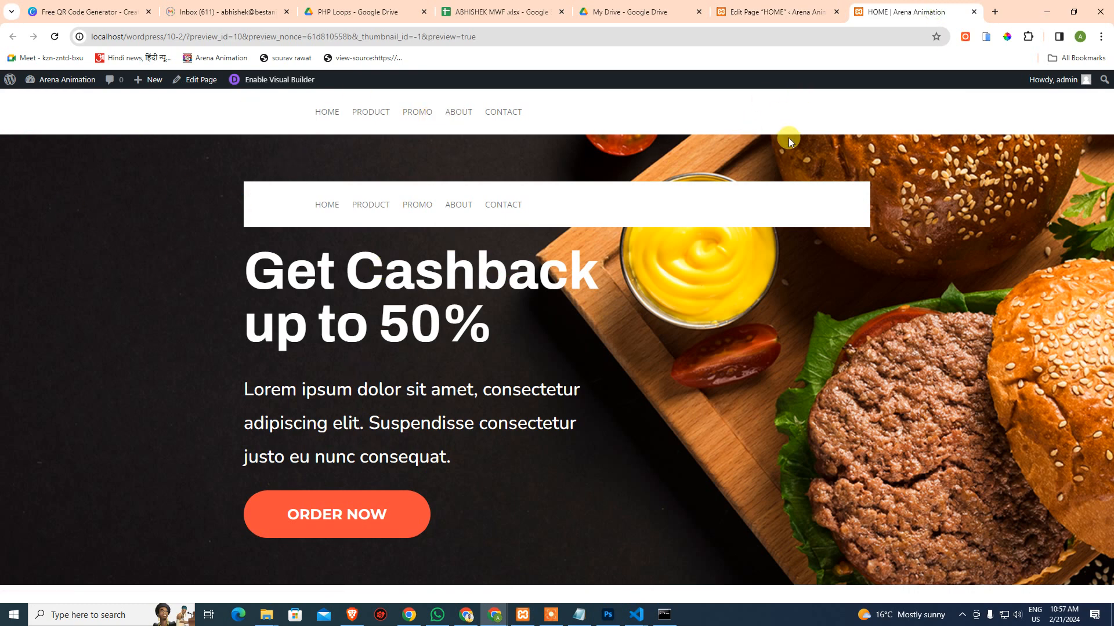
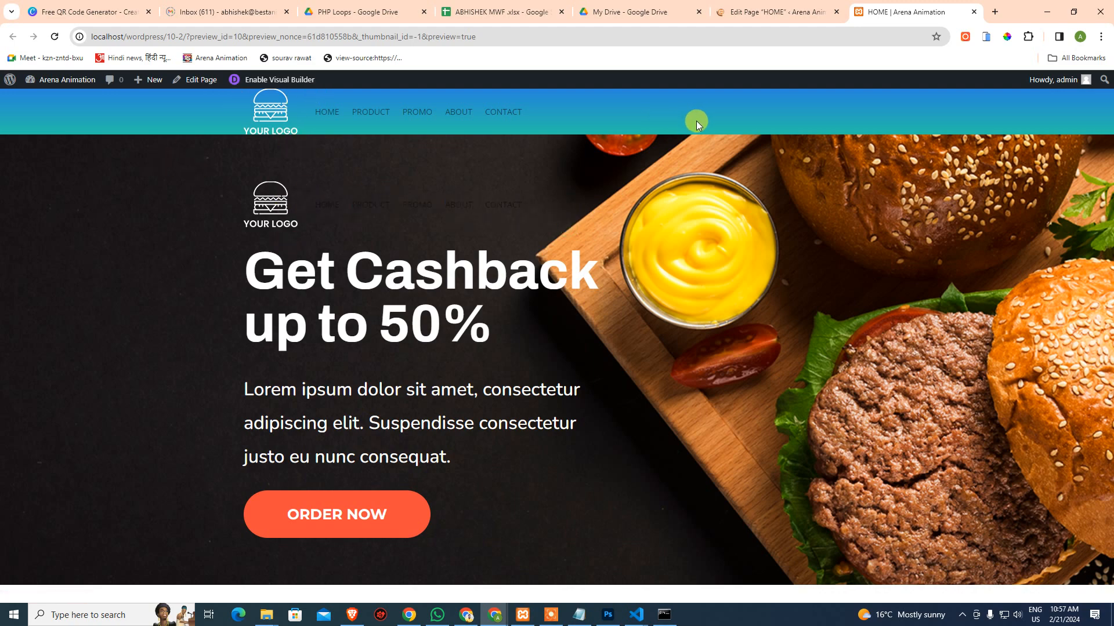
Delete the blue gradient background from the top Fullwidth Menu module and confirm its settings
{"action": "left_click", "coordinate": [774, 11]}
{"action": "scroll", "coordinate": [493, 342], "scroll_direction": "down", "scroll_amount": 3}
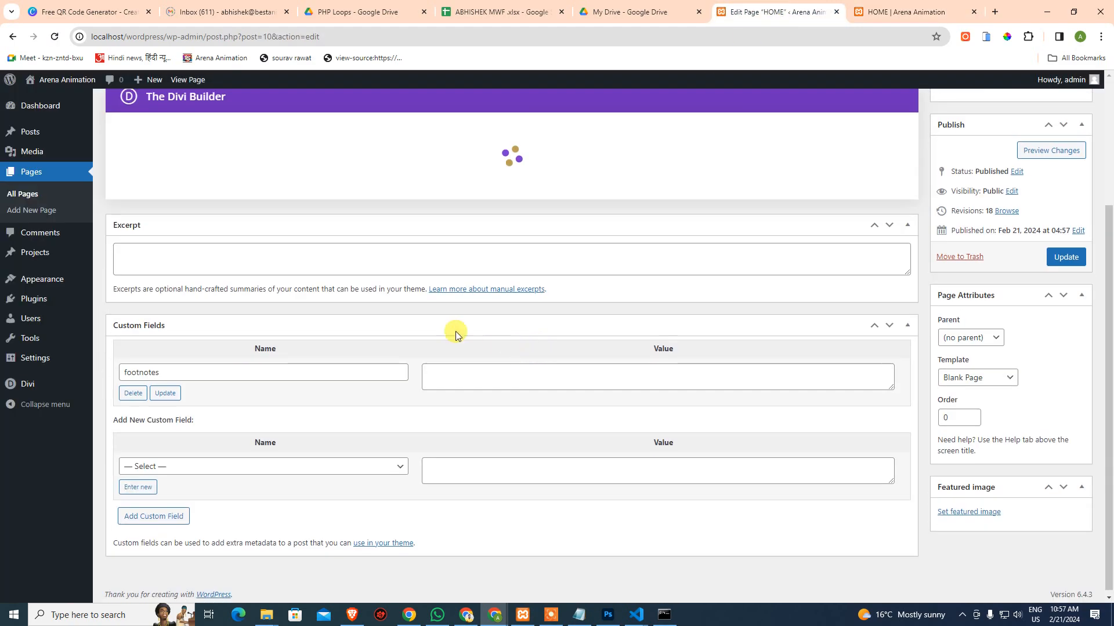
{"action": "scroll", "coordinate": [430, 324], "scroll_direction": "up", "scroll_amount": 3}
{"action": "scroll", "coordinate": [276, 409], "scroll_direction": "down", "scroll_amount": 1}
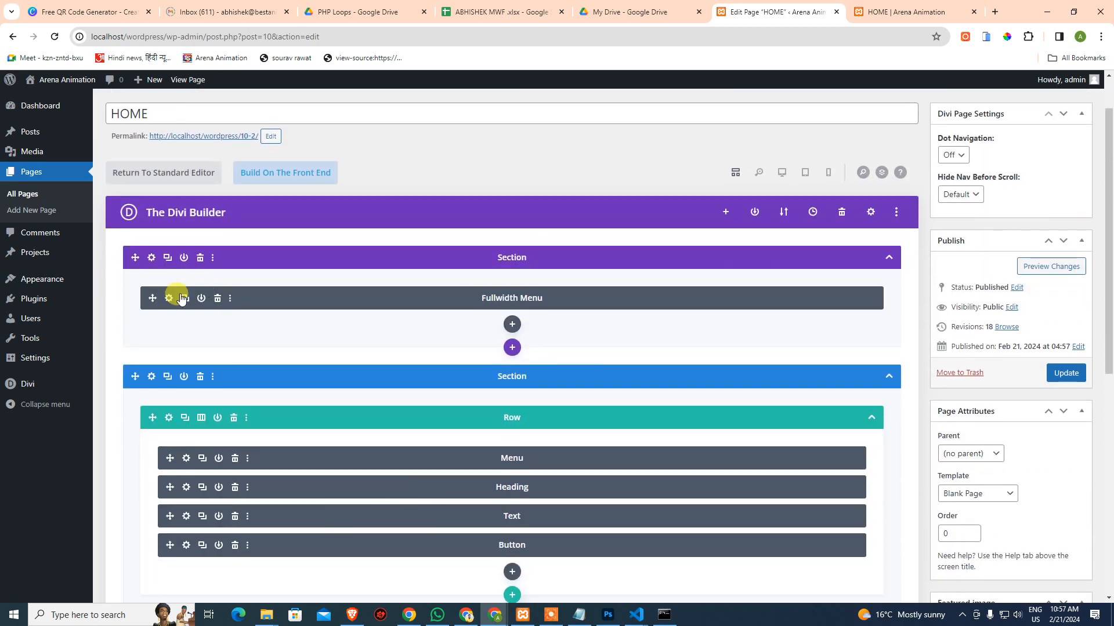
{"action": "left_click", "coordinate": [169, 298]}
{"action": "left_click", "coordinate": [104, 156]}
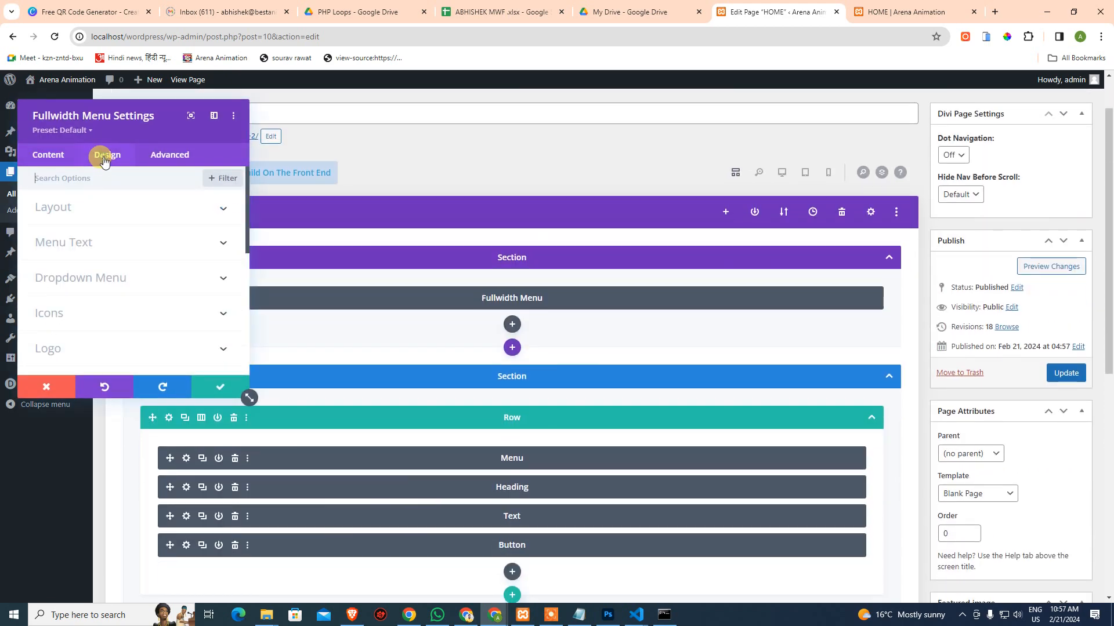
{"action": "left_click", "coordinate": [49, 155]}
{"action": "scroll", "coordinate": [93, 296], "scroll_direction": "down", "scroll_amount": 2}
{"action": "left_click", "coordinate": [93, 292]}
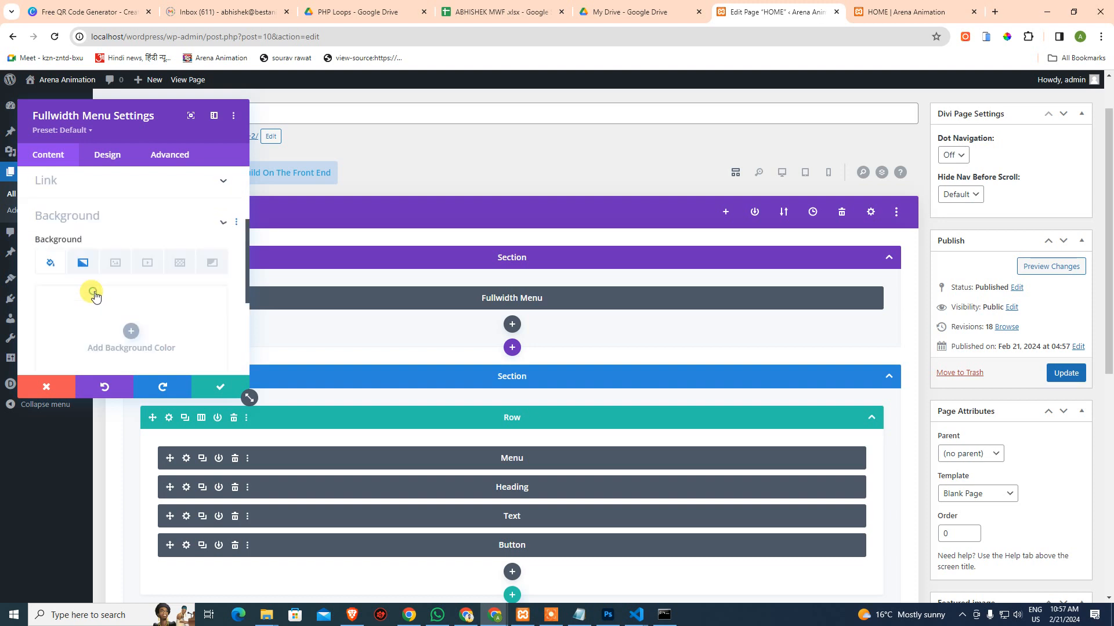
{"action": "left_click", "coordinate": [82, 229]}
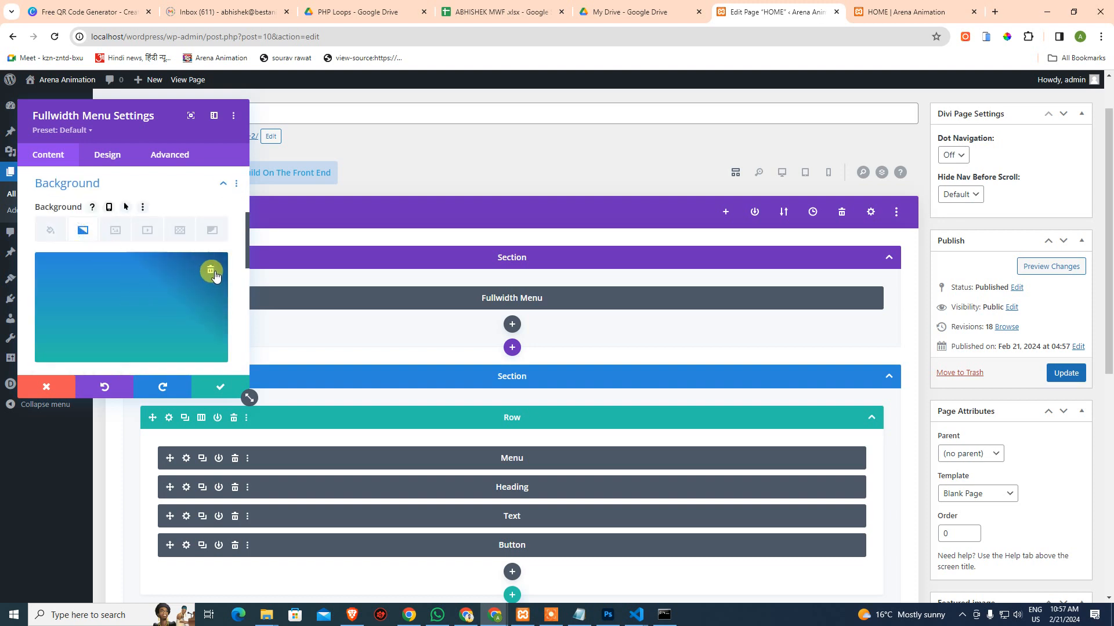
{"action": "left_click", "coordinate": [211, 272]}
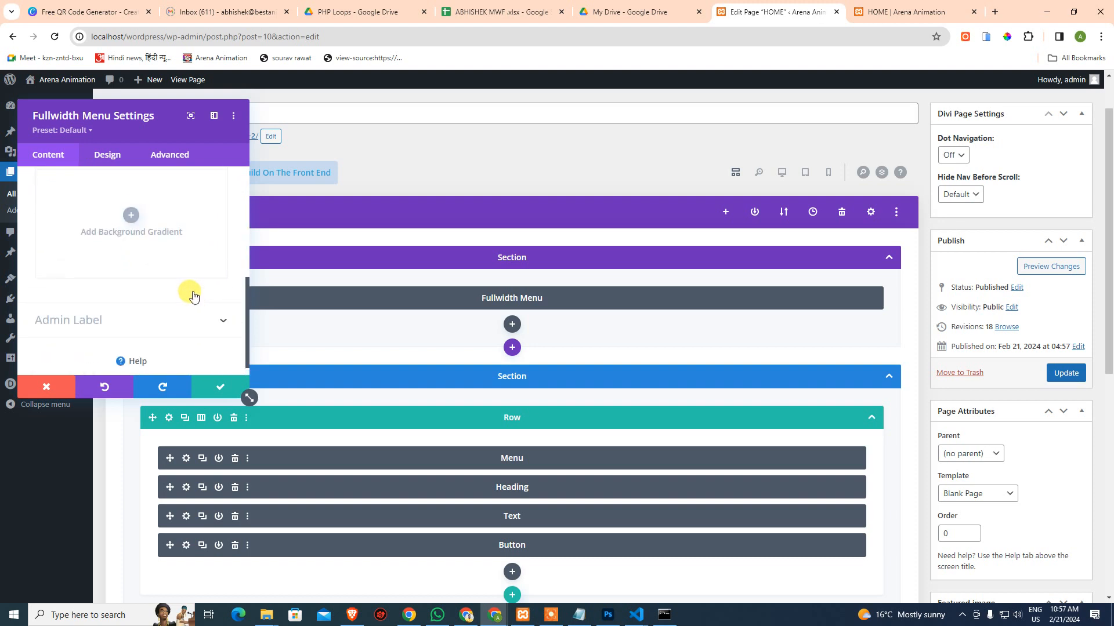
{"action": "scroll", "coordinate": [193, 296], "scroll_direction": "up", "scroll_amount": 3}
{"action": "left_click", "coordinate": [205, 396]}
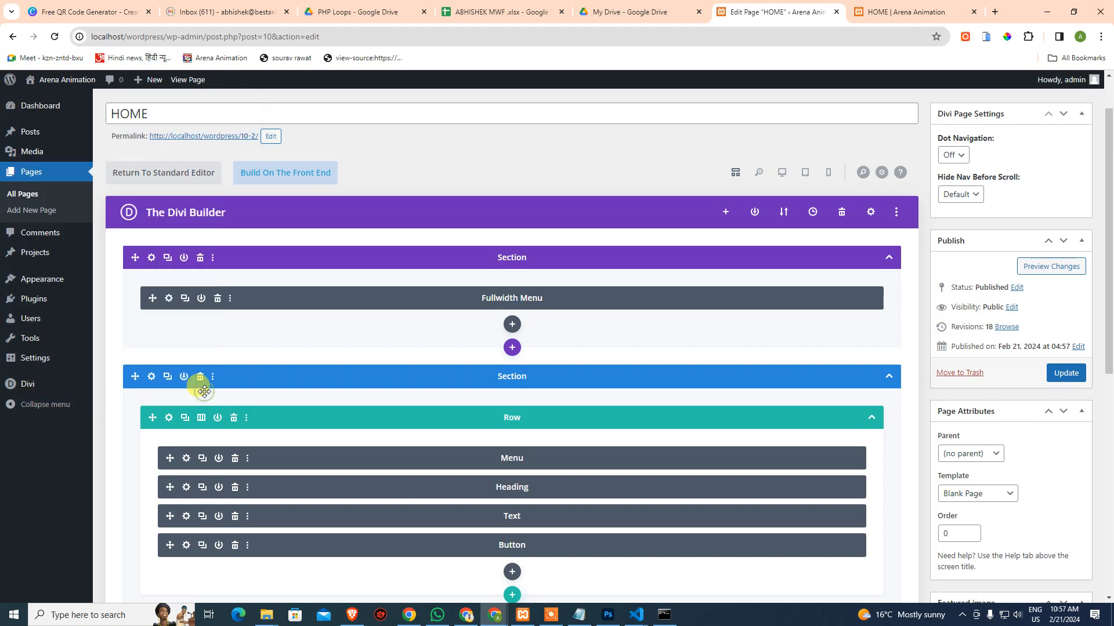
Update the HOME page and view its refreshed preview with the ORDER NOW hero
{"action": "left_click", "coordinate": [1061, 372]}
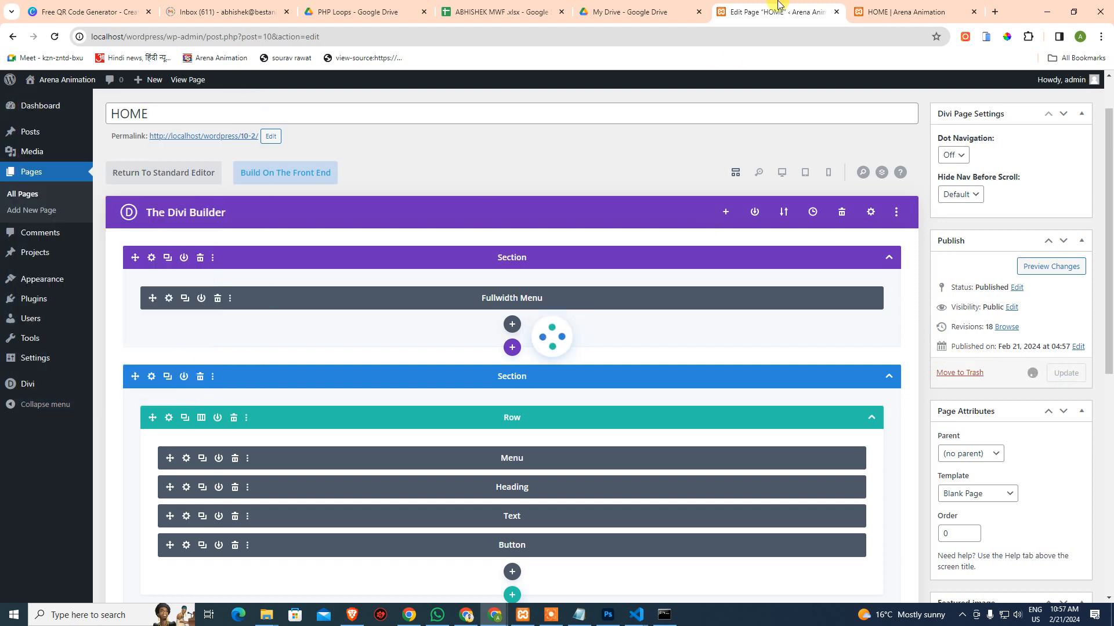
{"action": "mouse_move", "coordinate": [895, 12]}
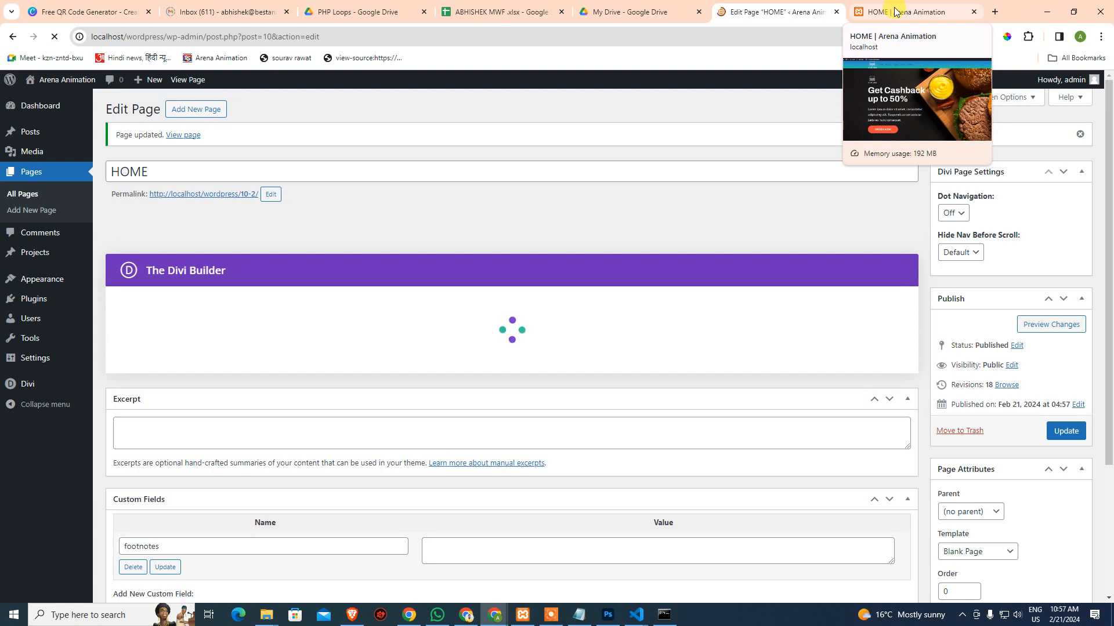
{"action": "left_click", "coordinate": [896, 12]}
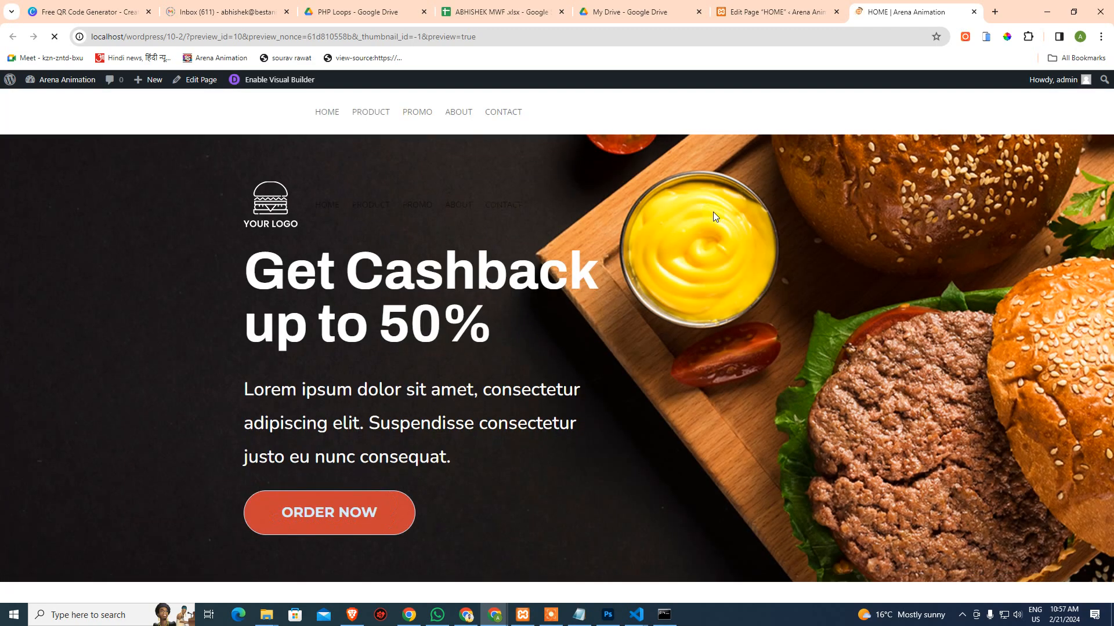
{"action": "left_click", "coordinate": [766, 11]}
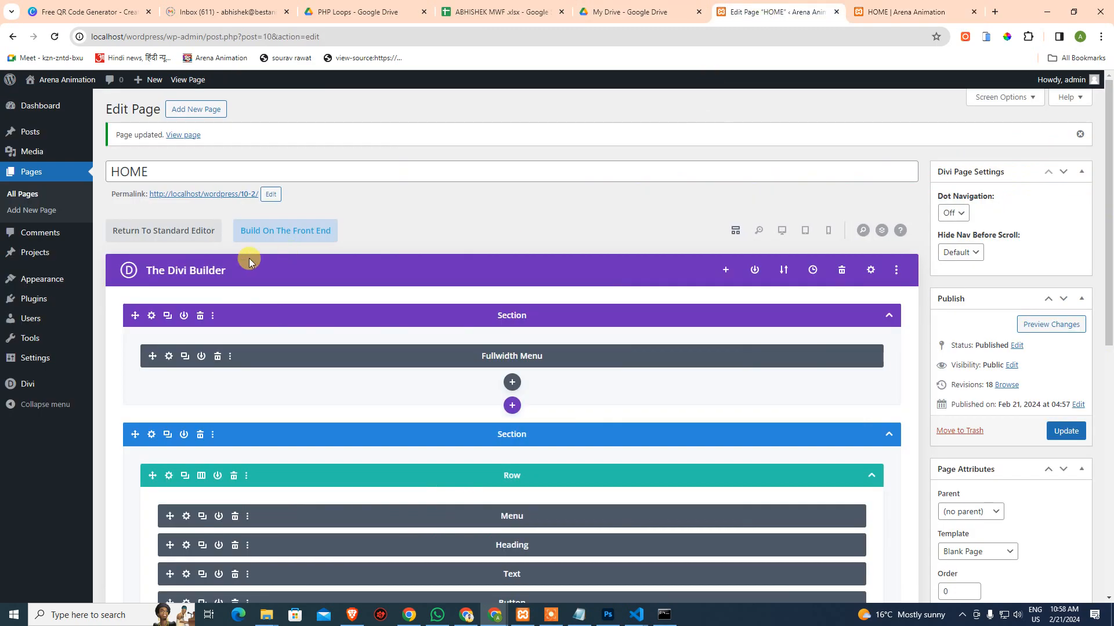
{"action": "left_click", "coordinate": [168, 357]}
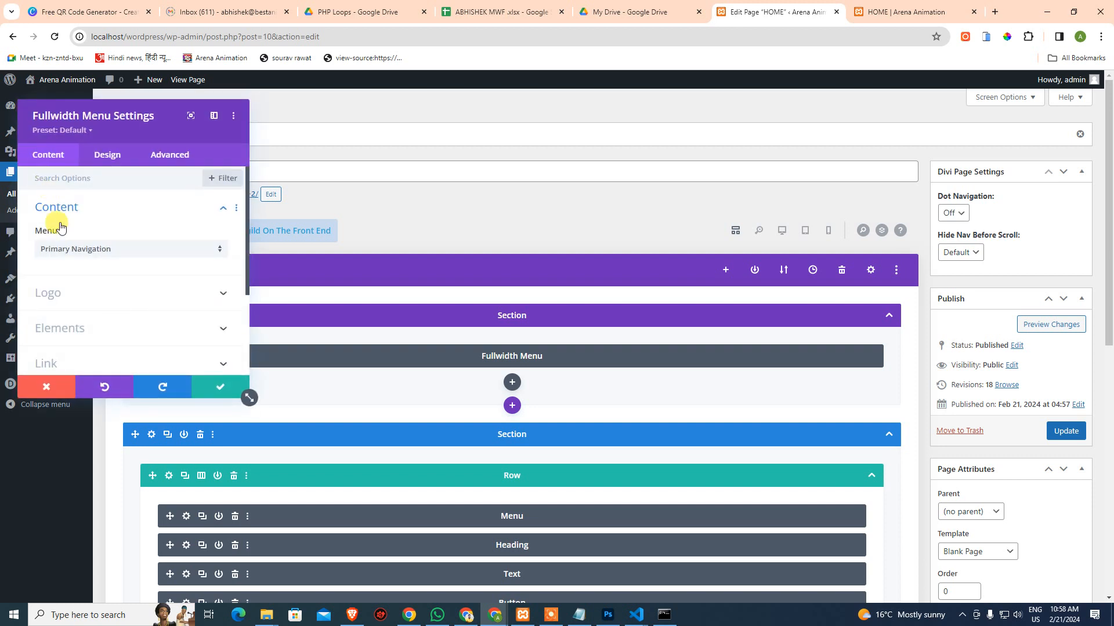
{"action": "scroll", "coordinate": [81, 313], "scroll_direction": "down", "scroll_amount": 2}
{"action": "left_click", "coordinate": [88, 285]}
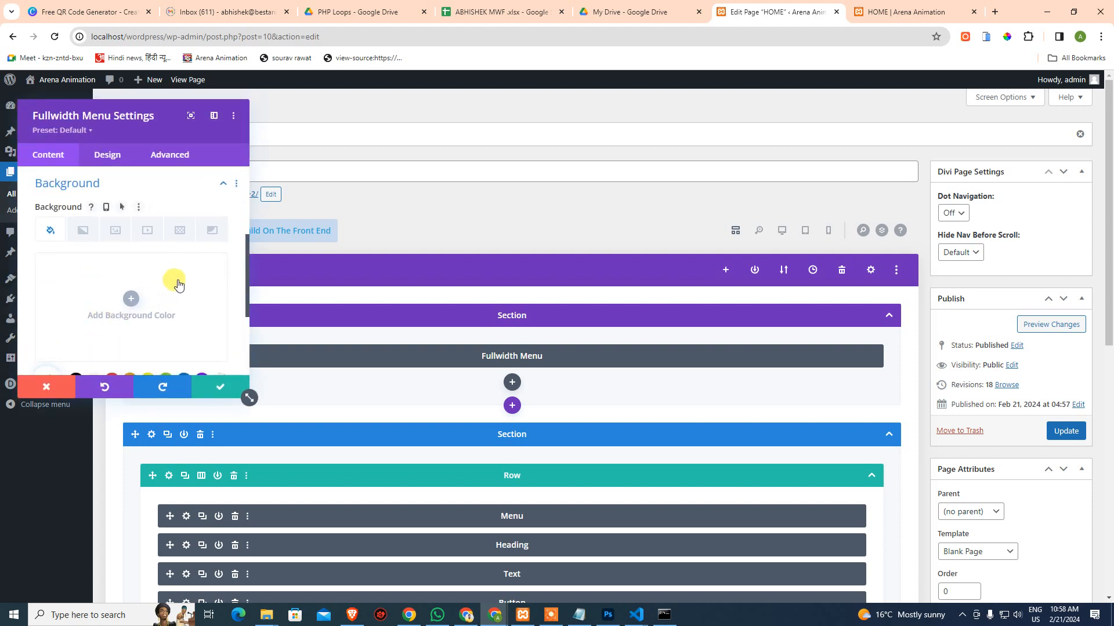
{"action": "left_click", "coordinate": [83, 230]}
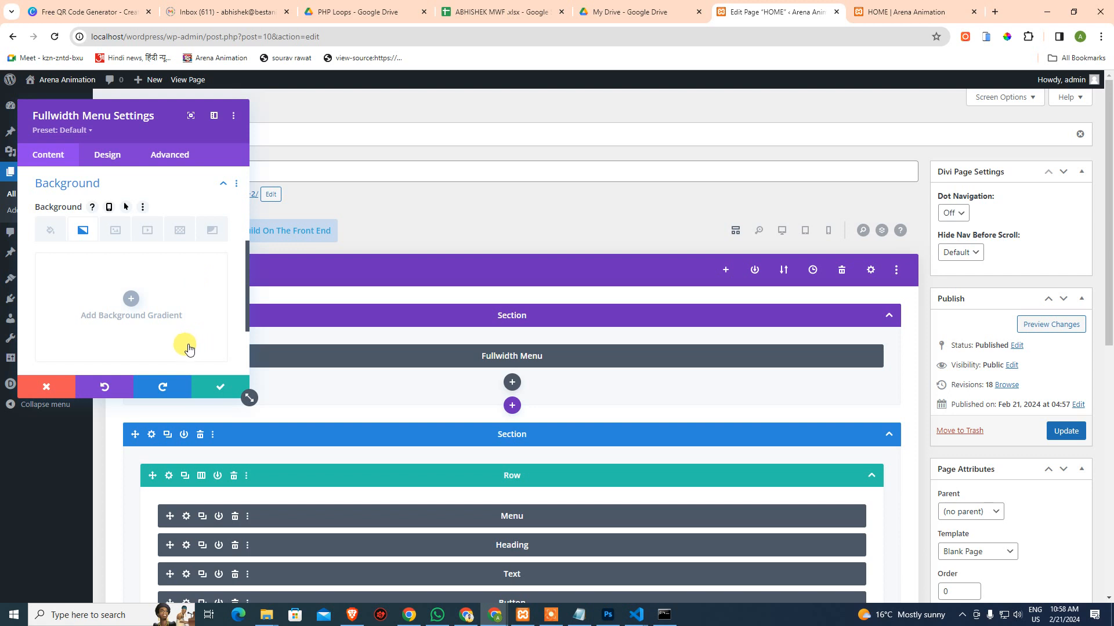
{"action": "key", "text": "Escape"}
{"action": "left_click", "coordinate": [168, 356]}
{"action": "scroll", "coordinate": [102, 325], "scroll_direction": "down", "scroll_amount": 1}
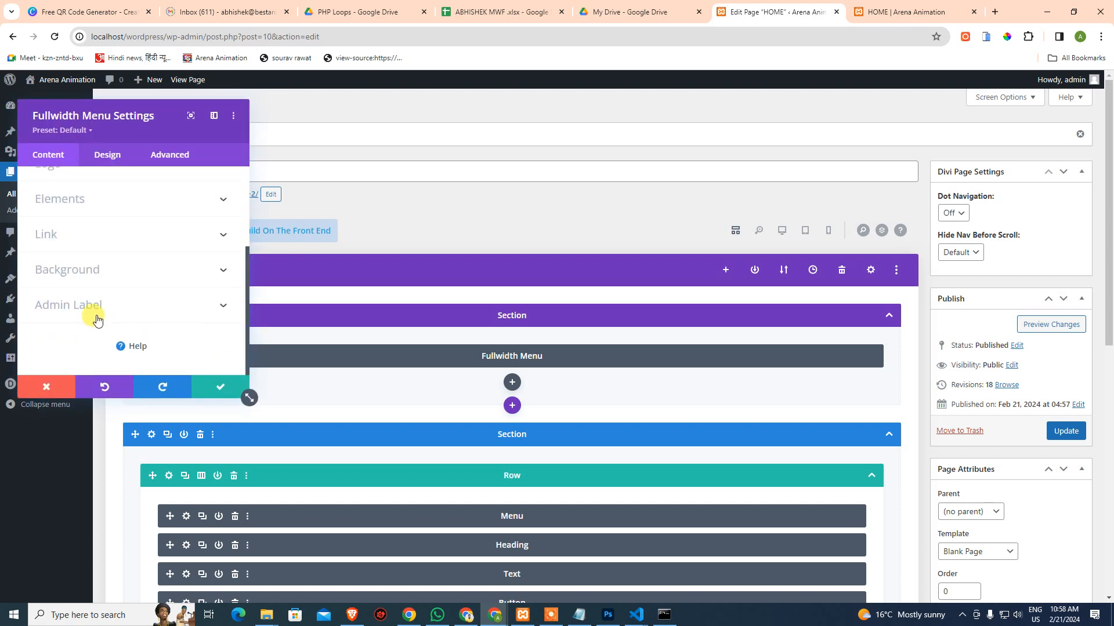
{"action": "left_click", "coordinate": [95, 274]}
{"action": "left_click", "coordinate": [83, 231]}
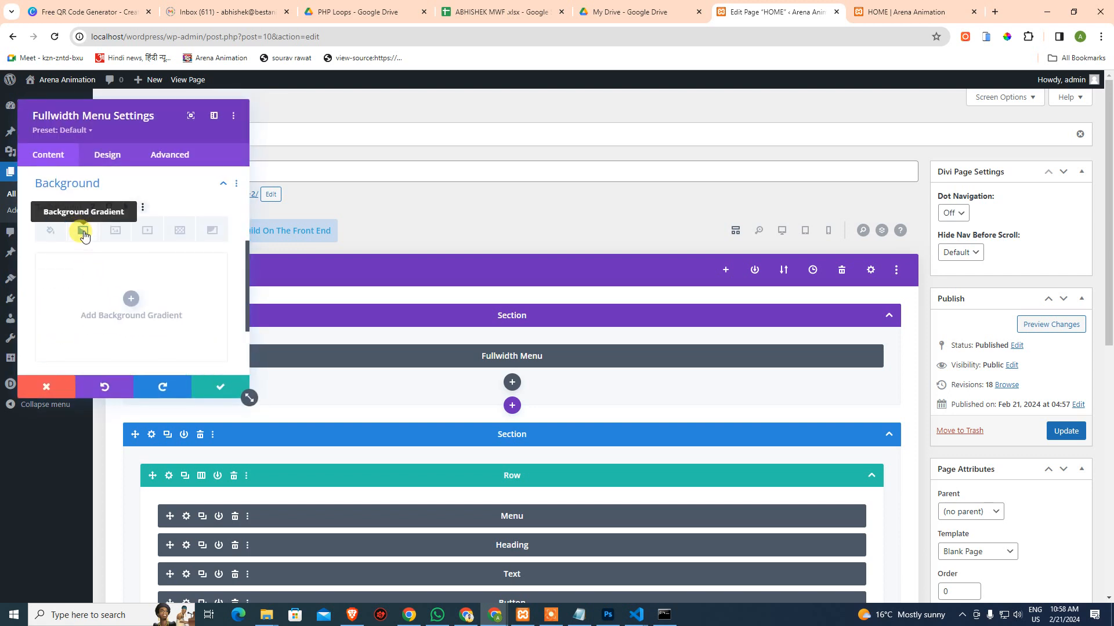
{"action": "key", "text": "Escape"}
{"action": "left_click", "coordinate": [151, 317]}
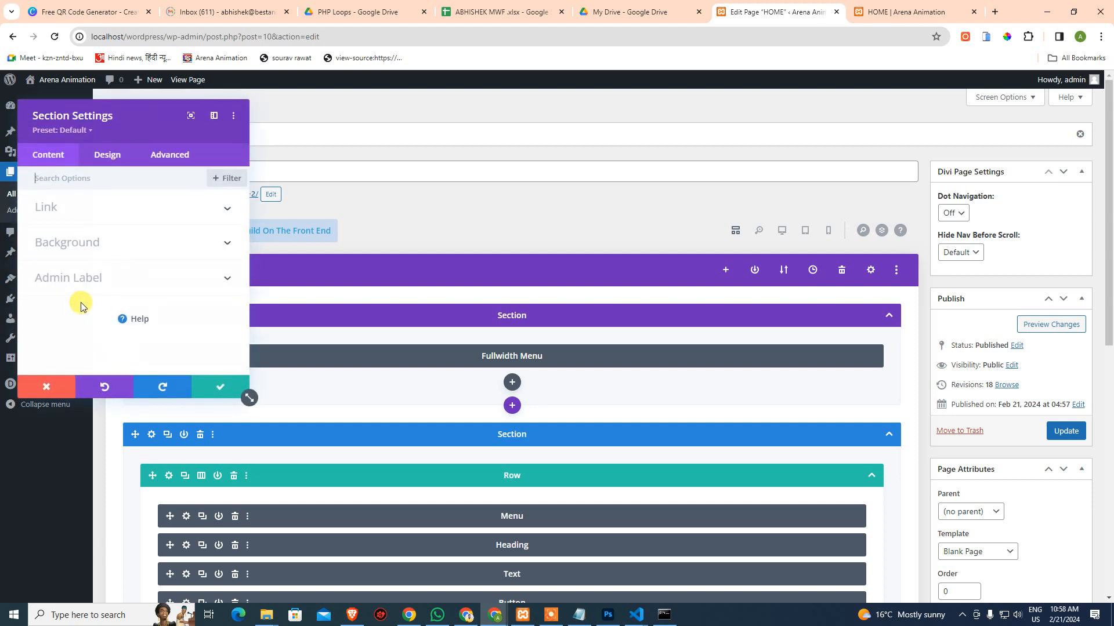
{"action": "left_click", "coordinate": [79, 255]}
{"action": "left_click", "coordinate": [83, 231]}
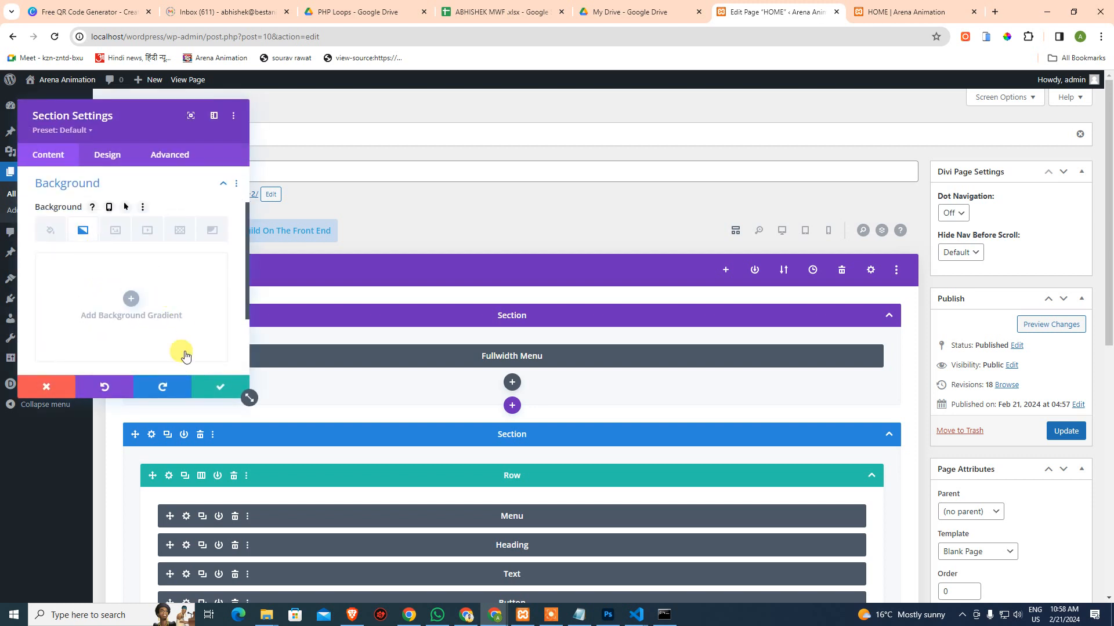
{"action": "key", "text": "Escape"}
{"action": "left_click", "coordinate": [1072, 432]}
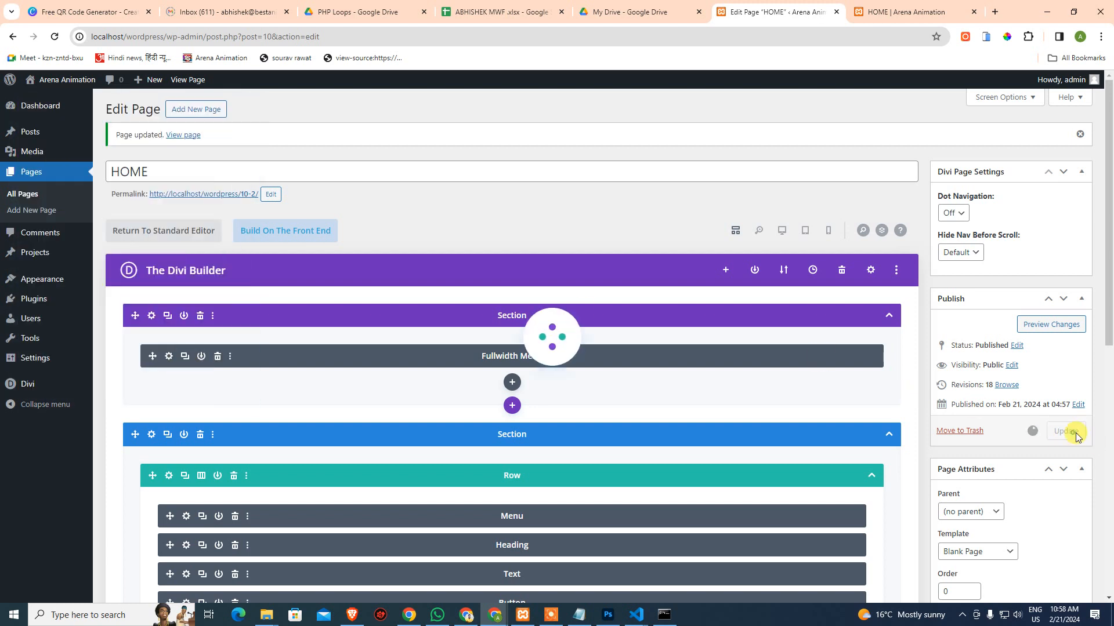
{"action": "left_click", "coordinate": [886, 13]}
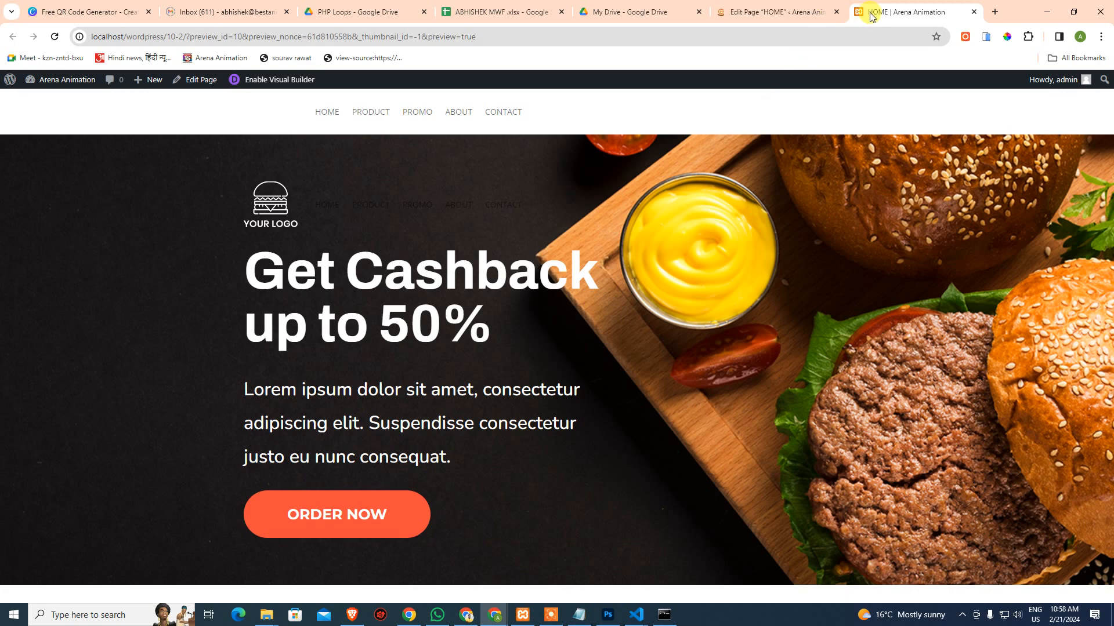
Close the preview, check the live site's HOME page, then return to the page editor
{"action": "key", "text": "ctrl+w"}
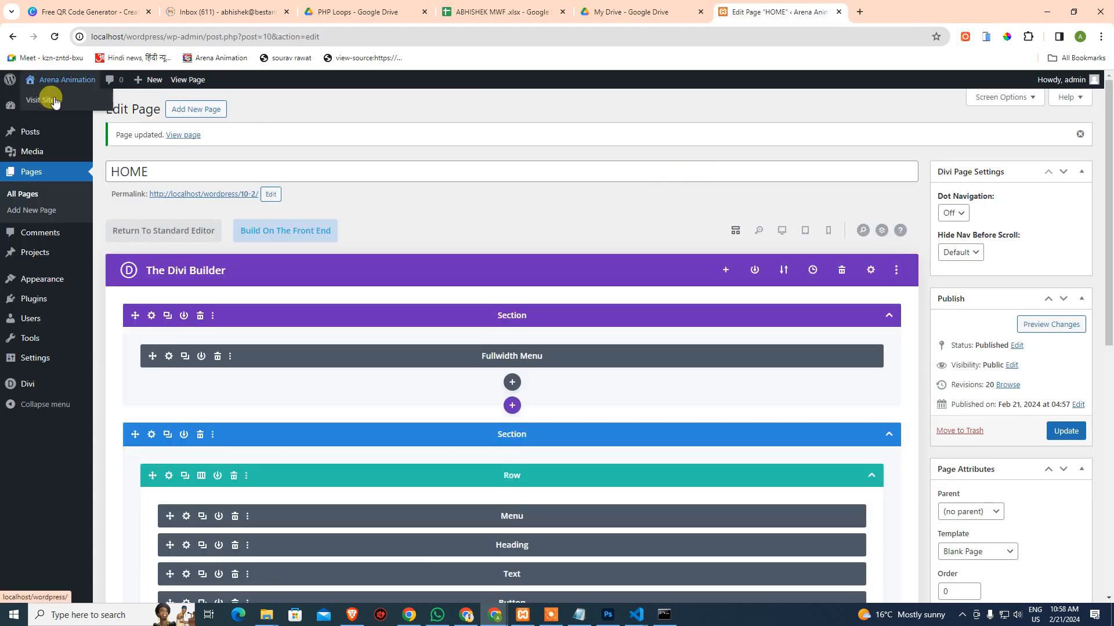
{"action": "left_click", "coordinate": [45, 99], "text": "ctrl"}
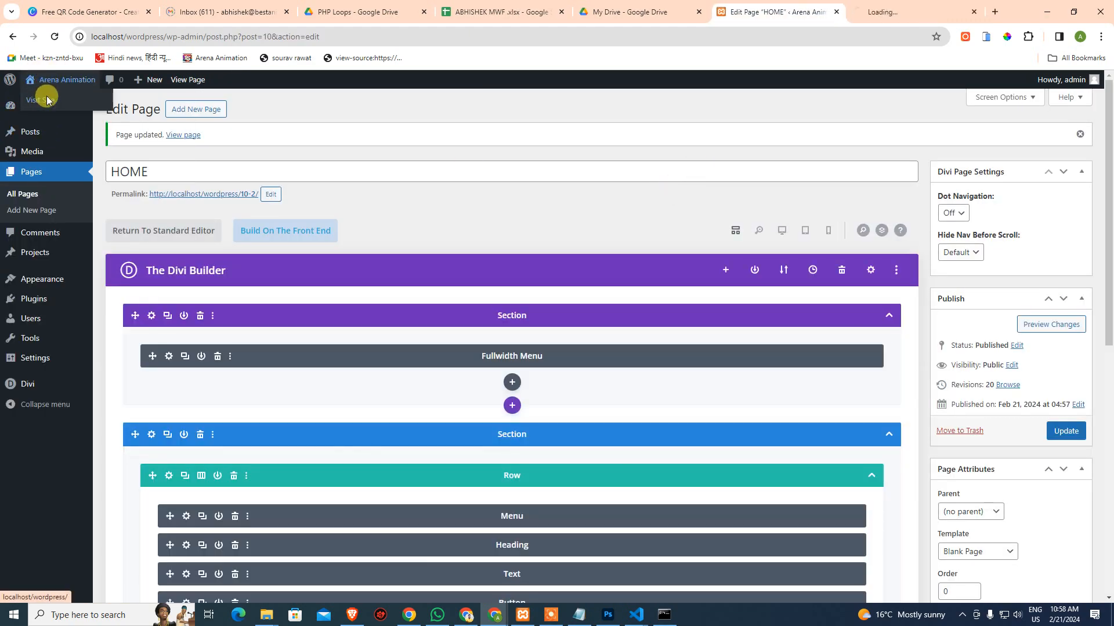
{"action": "left_click", "coordinate": [957, 7]}
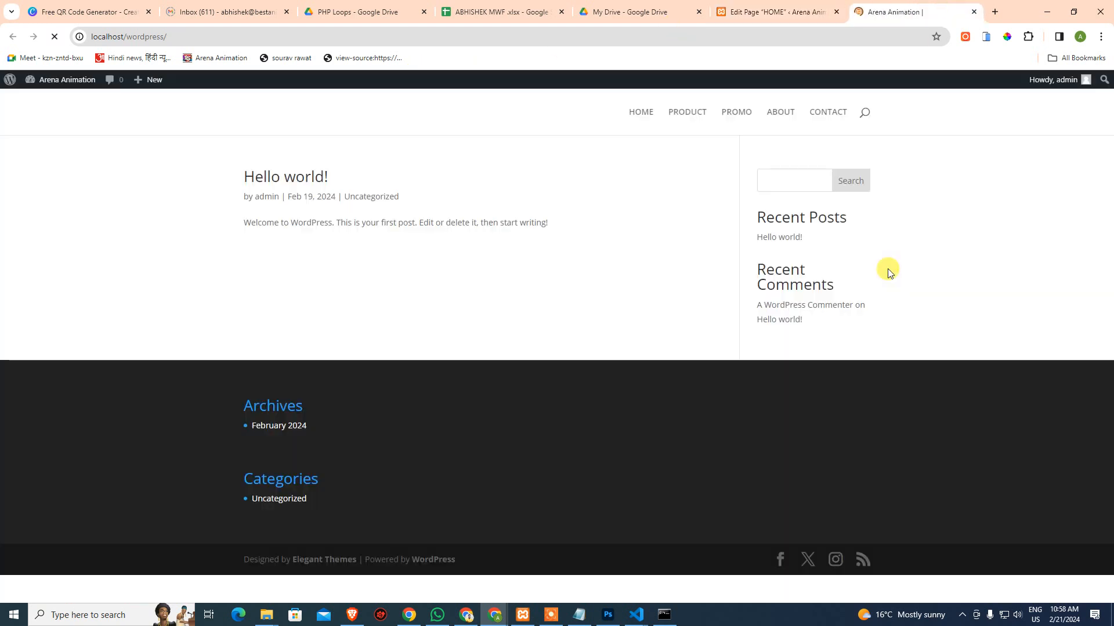
{"action": "left_click", "coordinate": [643, 113]}
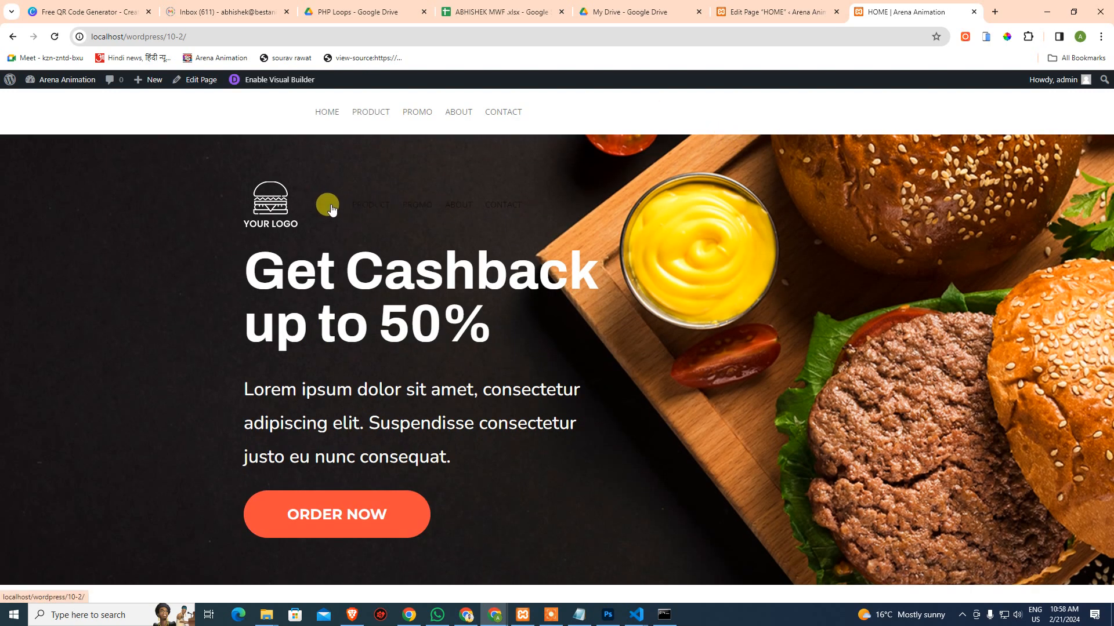
{"action": "left_click", "coordinate": [774, 4]}
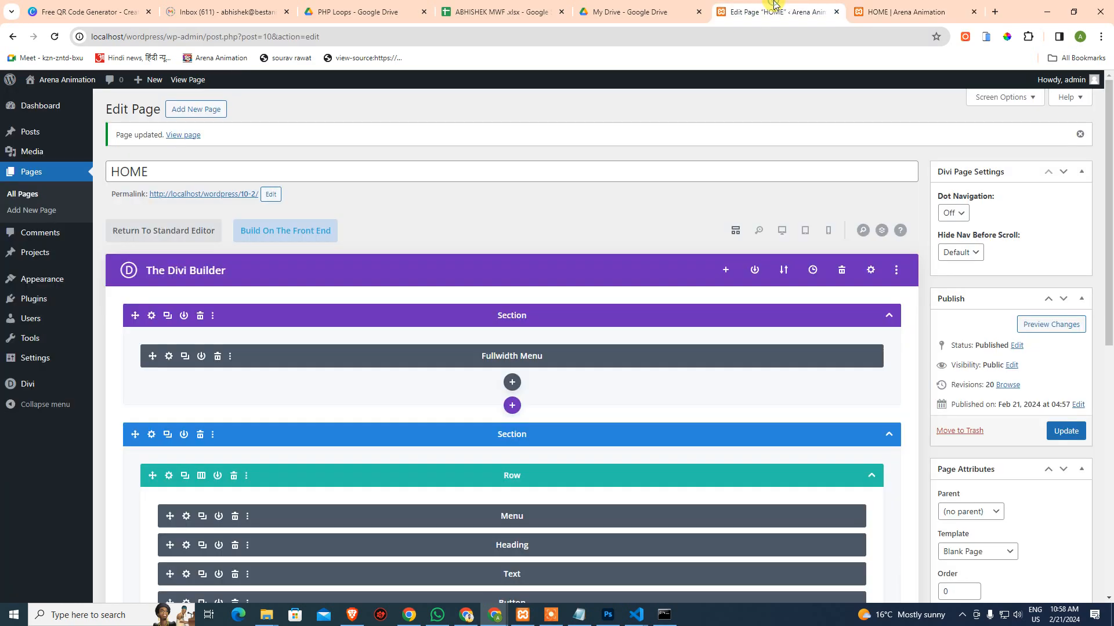
Add a trial gradient background to the Fullwidth Menu and drag one of its gradient stops
{"action": "left_click", "coordinate": [169, 355]}
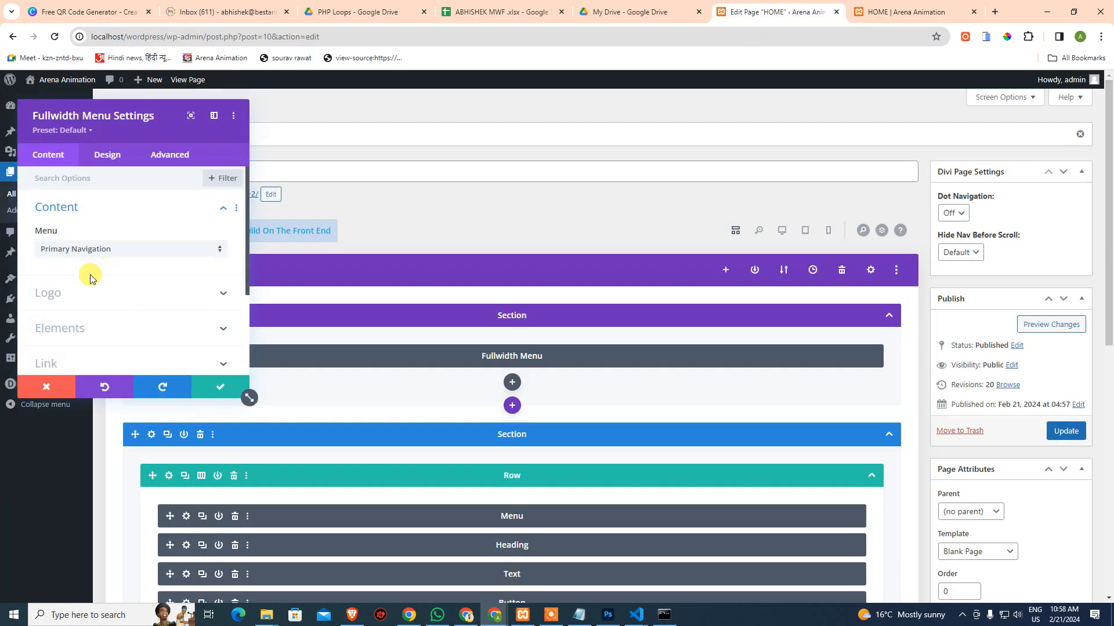
{"action": "scroll", "coordinate": [88, 291], "scroll_direction": "down", "scroll_amount": 5}
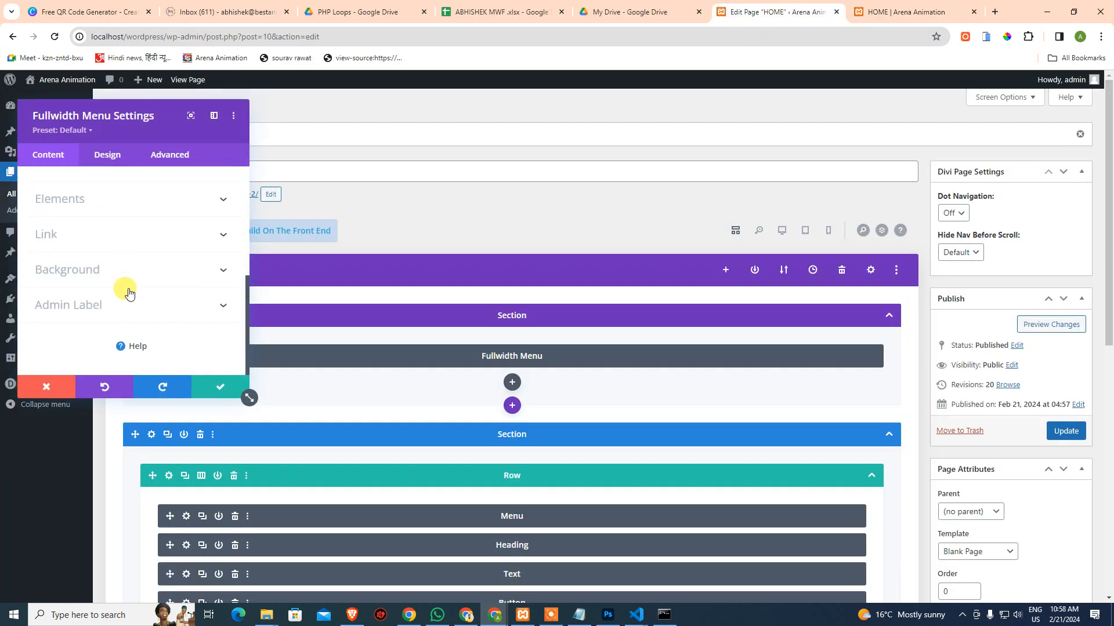
{"action": "left_click", "coordinate": [111, 273]}
{"action": "left_click", "coordinate": [83, 231]}
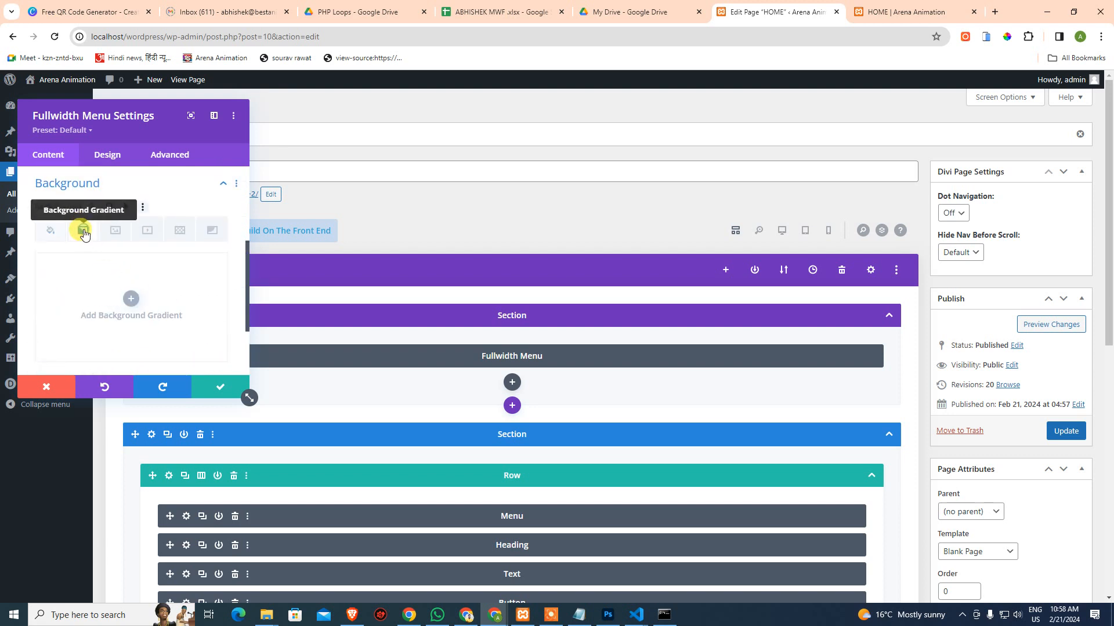
{"action": "left_click", "coordinate": [131, 300]}
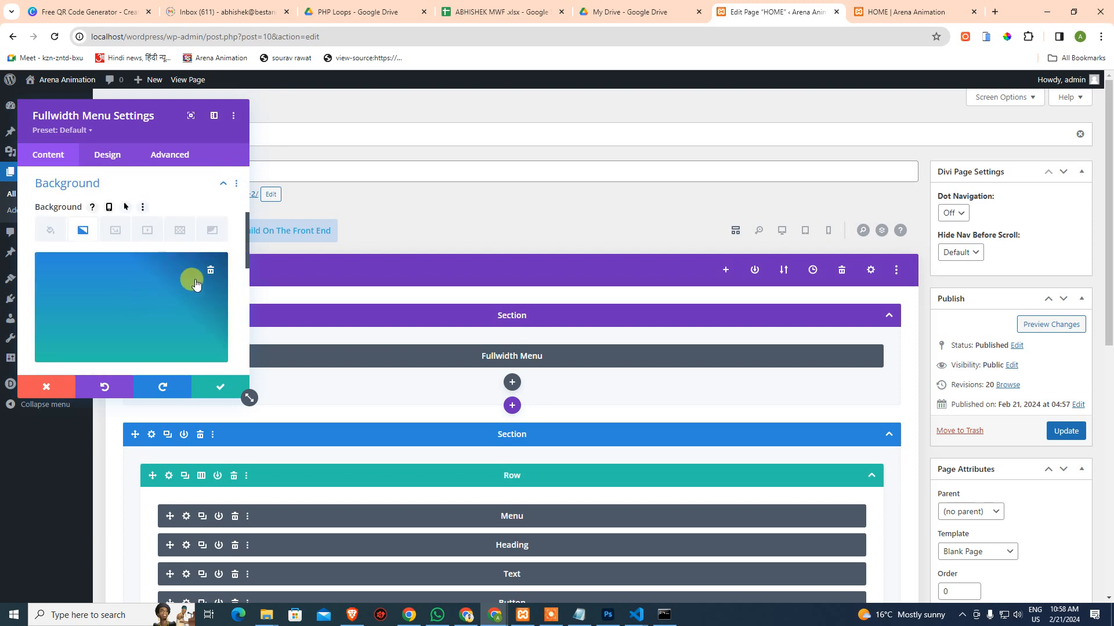
{"action": "scroll", "coordinate": [209, 270], "scroll_direction": "down", "scroll_amount": 2}
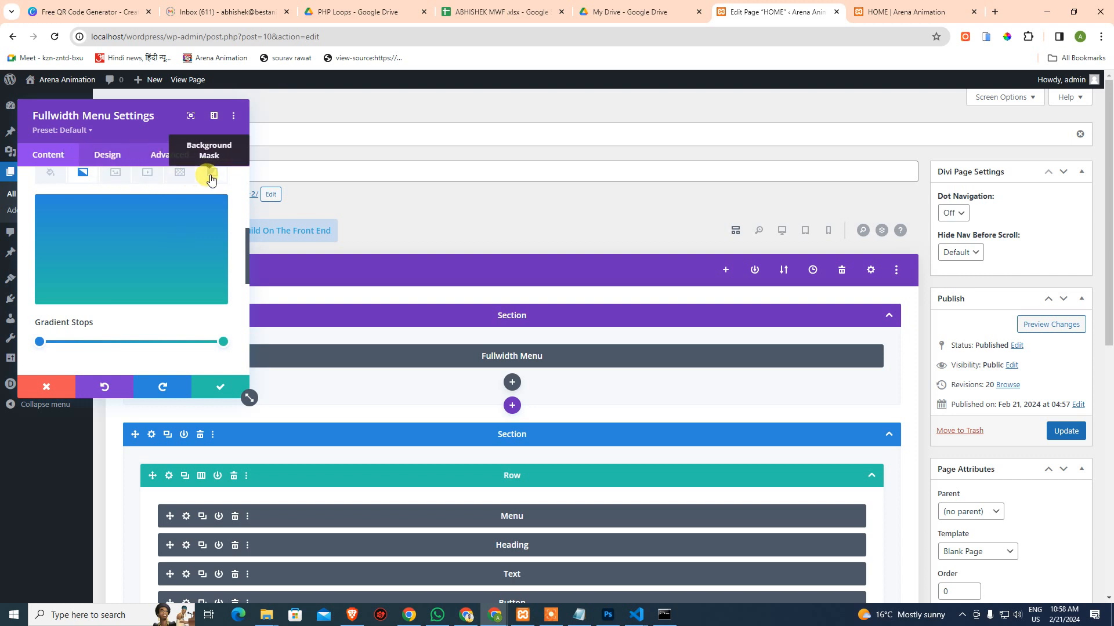
{"action": "scroll", "coordinate": [65, 312], "scroll_direction": "down", "scroll_amount": 2}
{"action": "left_click_drag", "start_coordinate": [40, 227], "coordinate": [13, 239]}
{"action": "scroll", "coordinate": [97, 254], "scroll_direction": "down", "scroll_amount": 1}
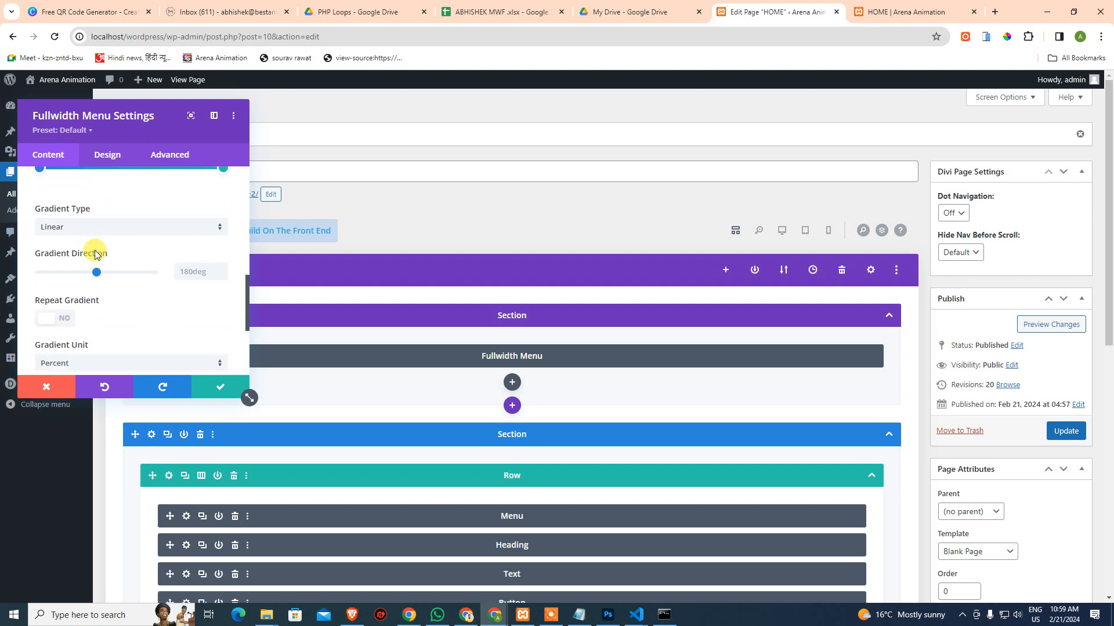
{"action": "scroll", "coordinate": [104, 259], "scroll_direction": "down", "scroll_amount": 3}
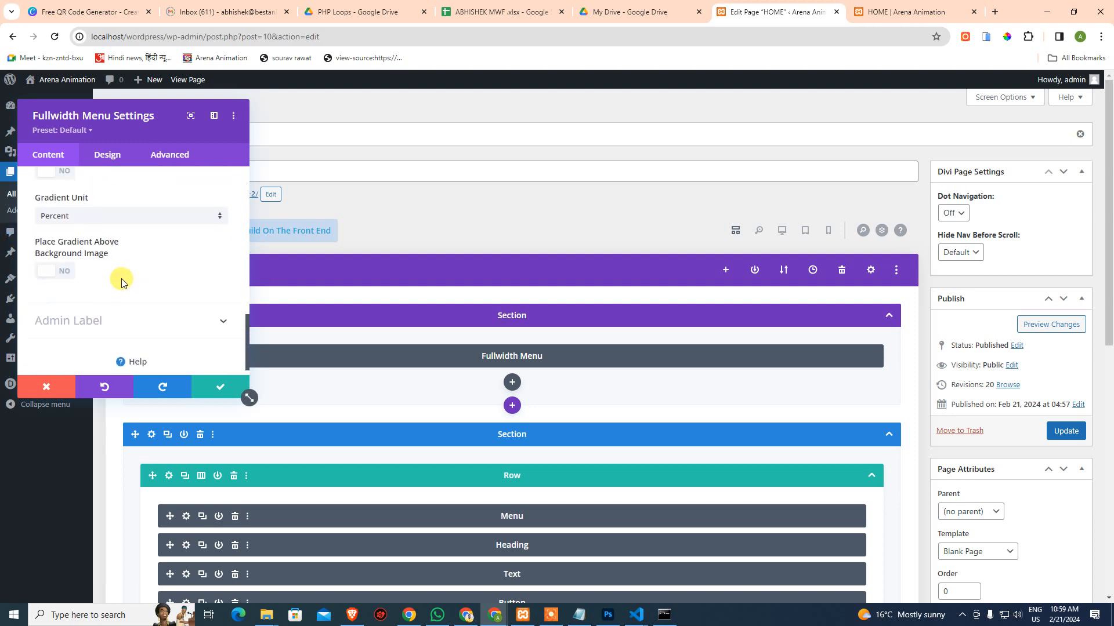
{"action": "scroll", "coordinate": [109, 243], "scroll_direction": "up", "scroll_amount": 3}
Browse the Fullwidth Menu's logo and layout design options, keeping the Left Aligned style
{"action": "left_click", "coordinate": [106, 155]}
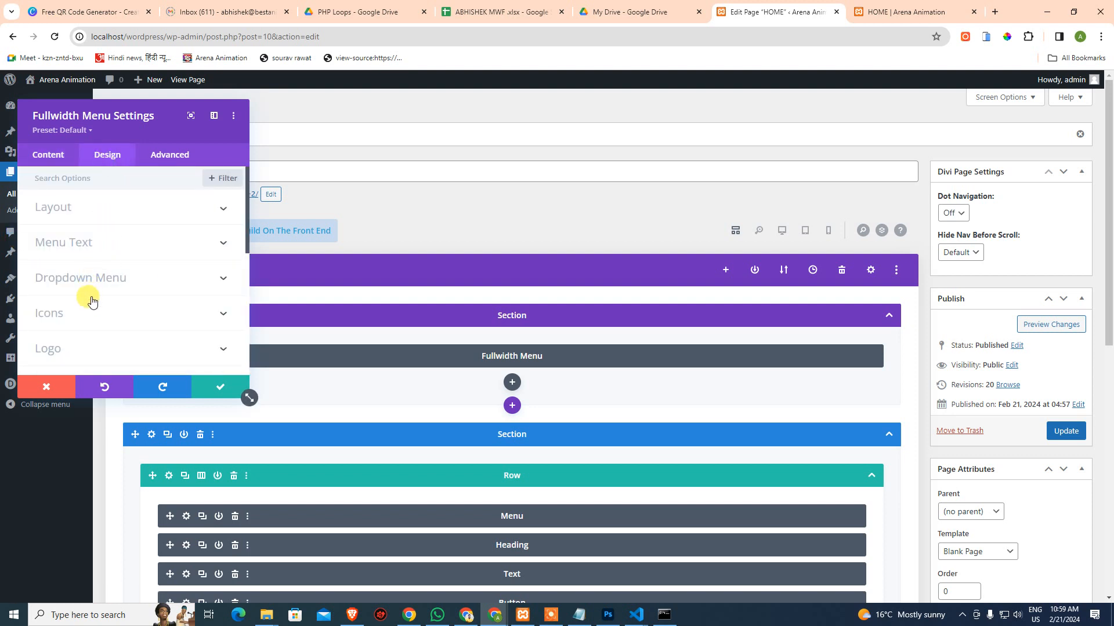
{"action": "scroll", "coordinate": [107, 295], "scroll_direction": "down", "scroll_amount": 2}
{"action": "left_click", "coordinate": [77, 231]}
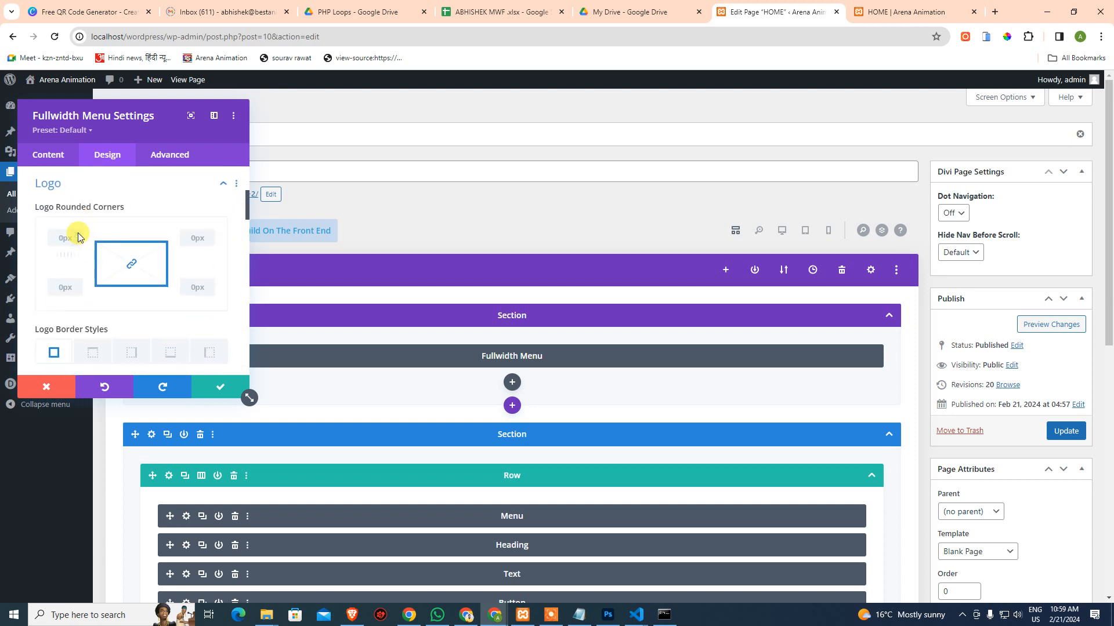
{"action": "scroll", "coordinate": [69, 238], "scroll_direction": "up", "scroll_amount": 1}
{"action": "left_click", "coordinate": [67, 235]}
{"action": "scroll", "coordinate": [73, 273], "scroll_direction": "up", "scroll_amount": 3}
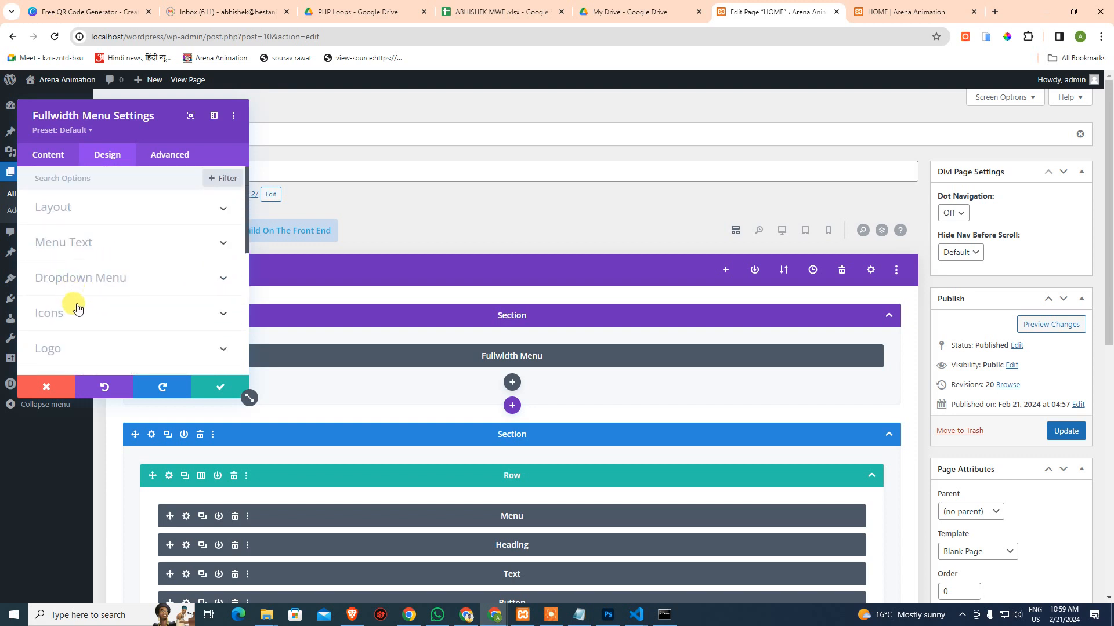
{"action": "left_click", "coordinate": [69, 212]}
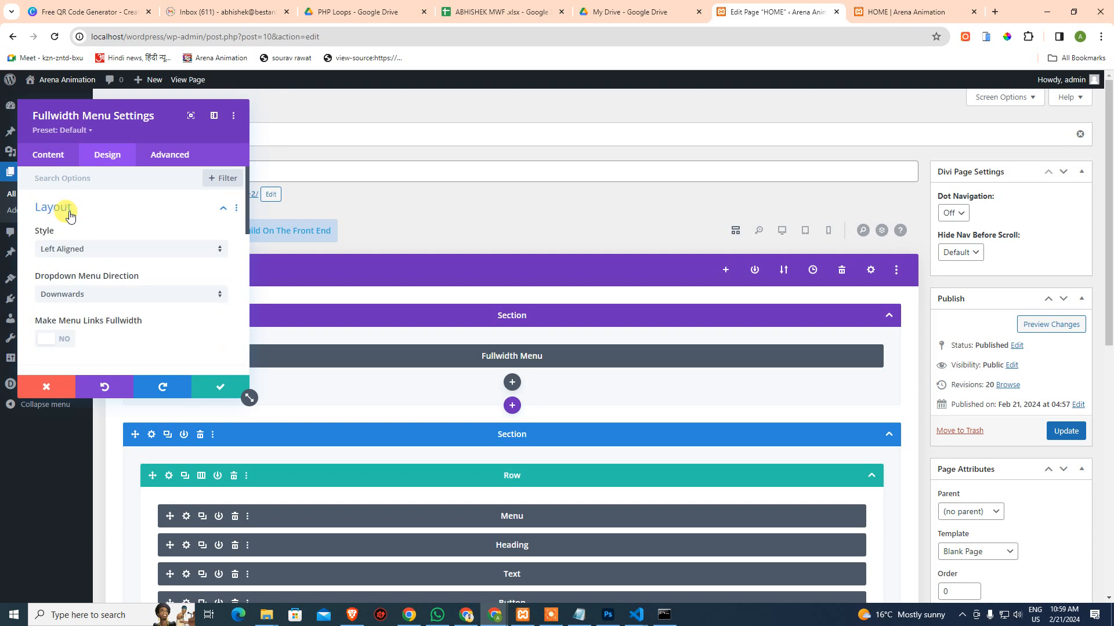
{"action": "left_click", "coordinate": [62, 253]}
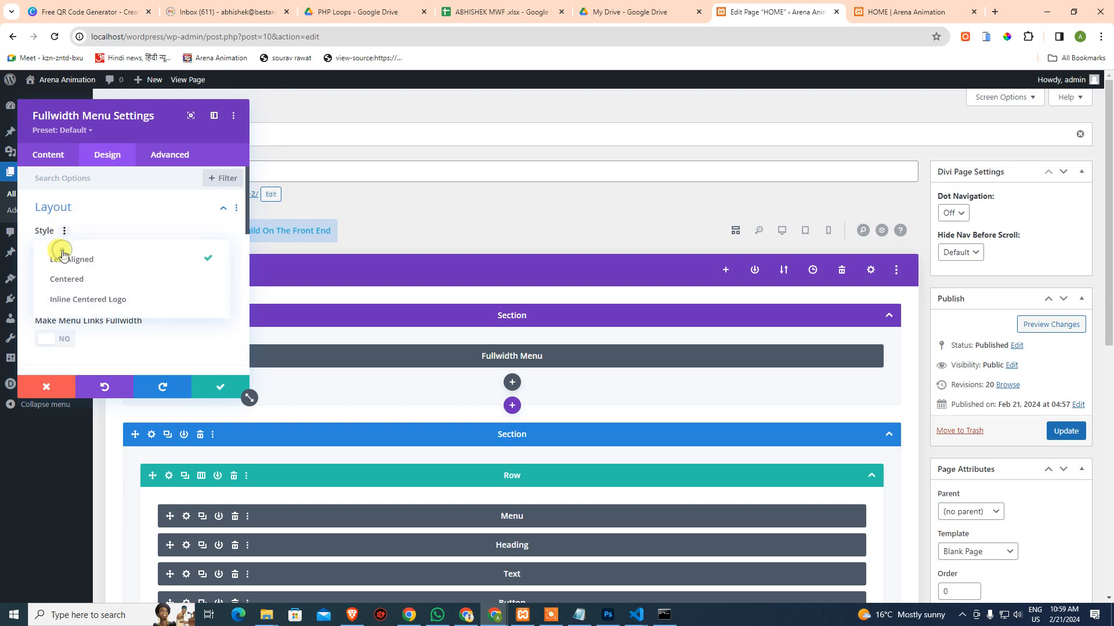
{"action": "left_click", "coordinate": [83, 229]}
{"action": "scroll", "coordinate": [130, 299], "scroll_direction": "down", "scroll_amount": 3}
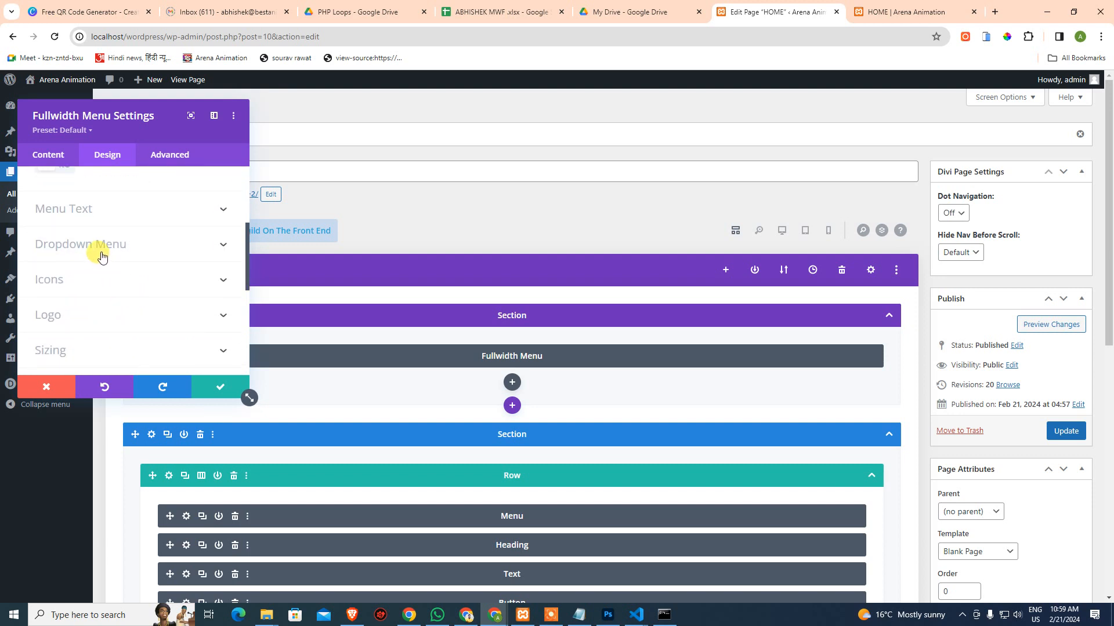
{"action": "left_click", "coordinate": [99, 310]}
Look over Advanced options and the gradient background, then discard changes and close the menu settings
{"action": "left_click", "coordinate": [154, 154]}
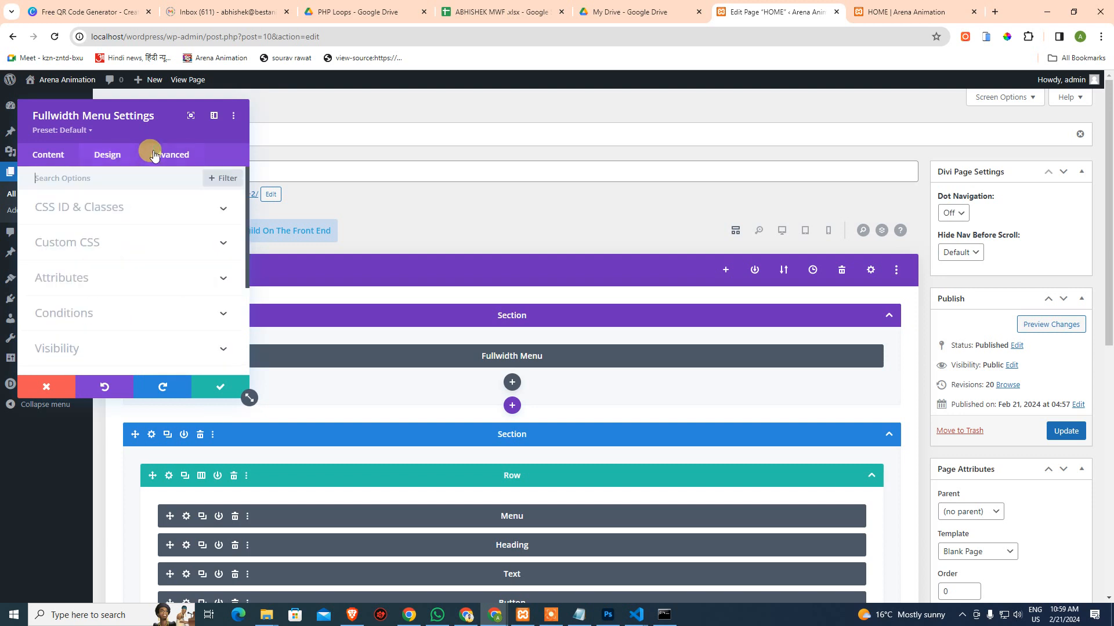
{"action": "scroll", "coordinate": [90, 255], "scroll_direction": "down", "scroll_amount": 3}
{"action": "scroll", "coordinate": [93, 267], "scroll_direction": "up", "scroll_amount": 5}
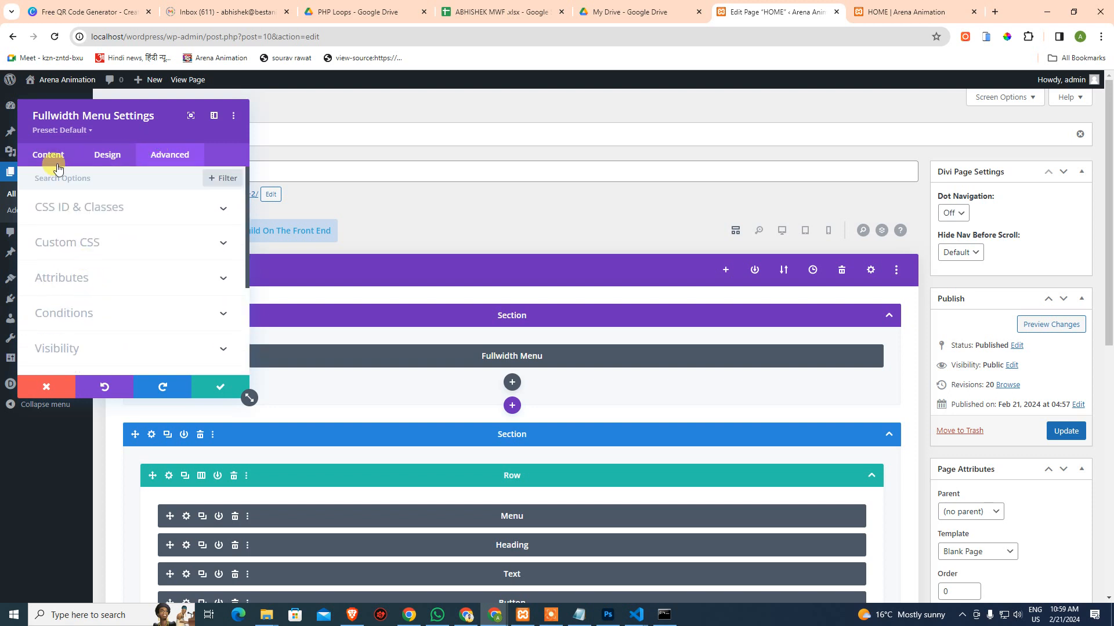
{"action": "left_click", "coordinate": [49, 155]}
{"action": "scroll", "coordinate": [87, 290], "scroll_direction": "down", "scroll_amount": 3}
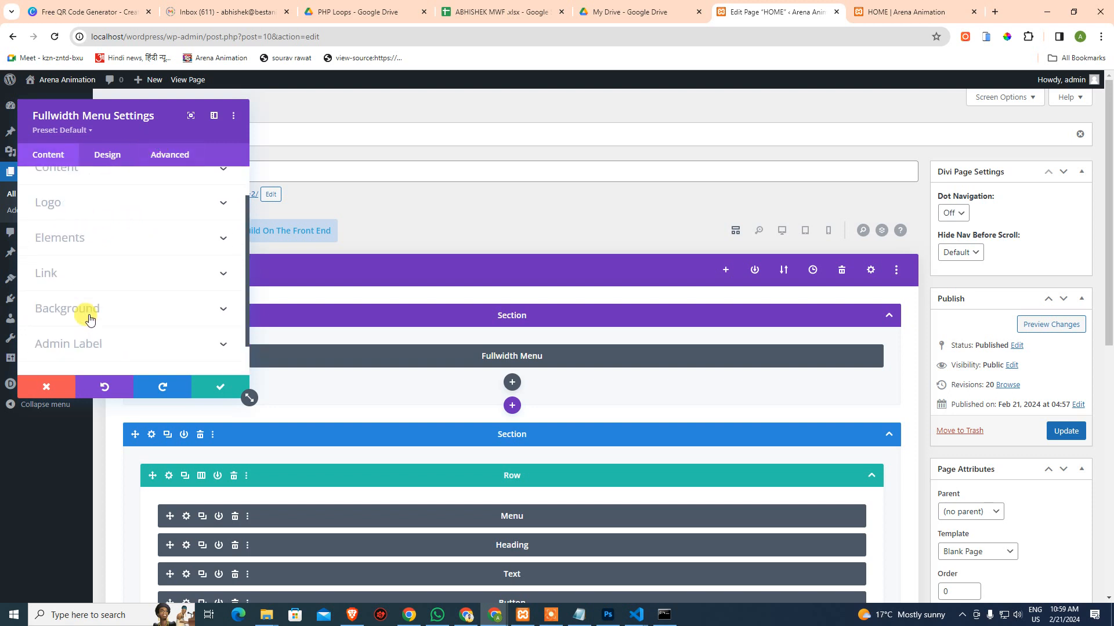
{"action": "left_click", "coordinate": [93, 269]}
{"action": "left_click", "coordinate": [82, 232]}
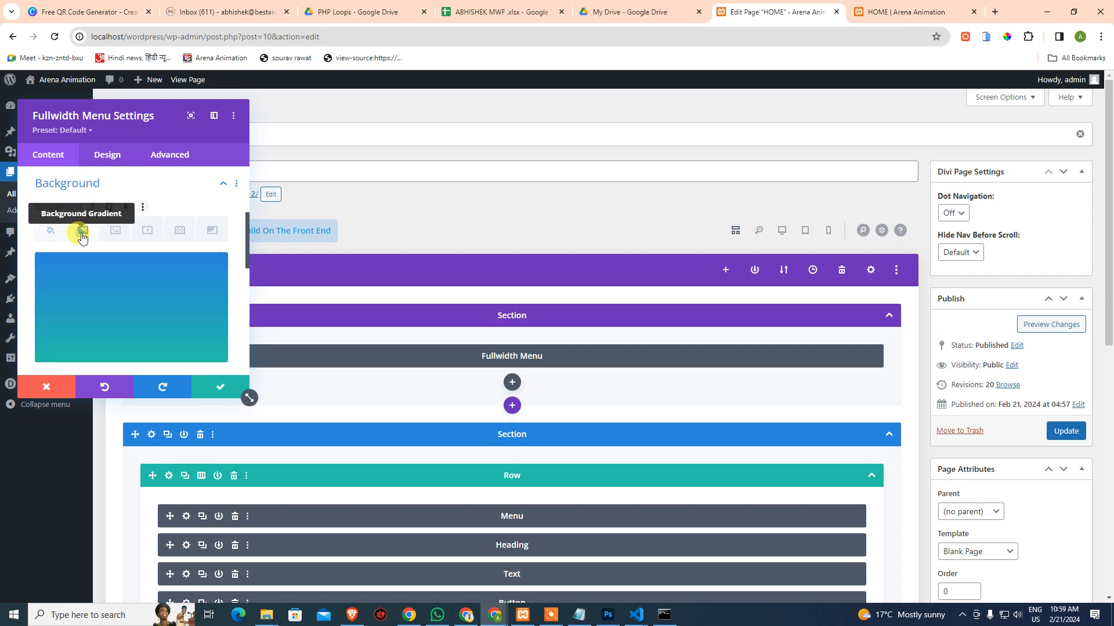
{"action": "left_click", "coordinate": [46, 386]}
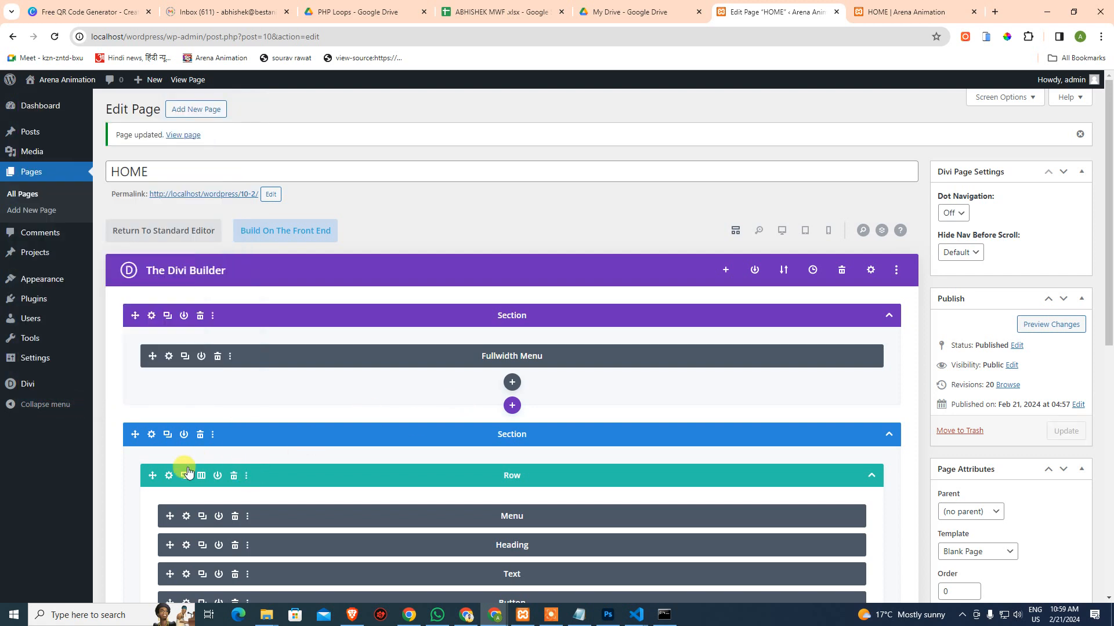
Add a gradient to the Menu module and try find-and-replace on its starting stop with black
{"action": "left_click", "coordinate": [186, 516]}
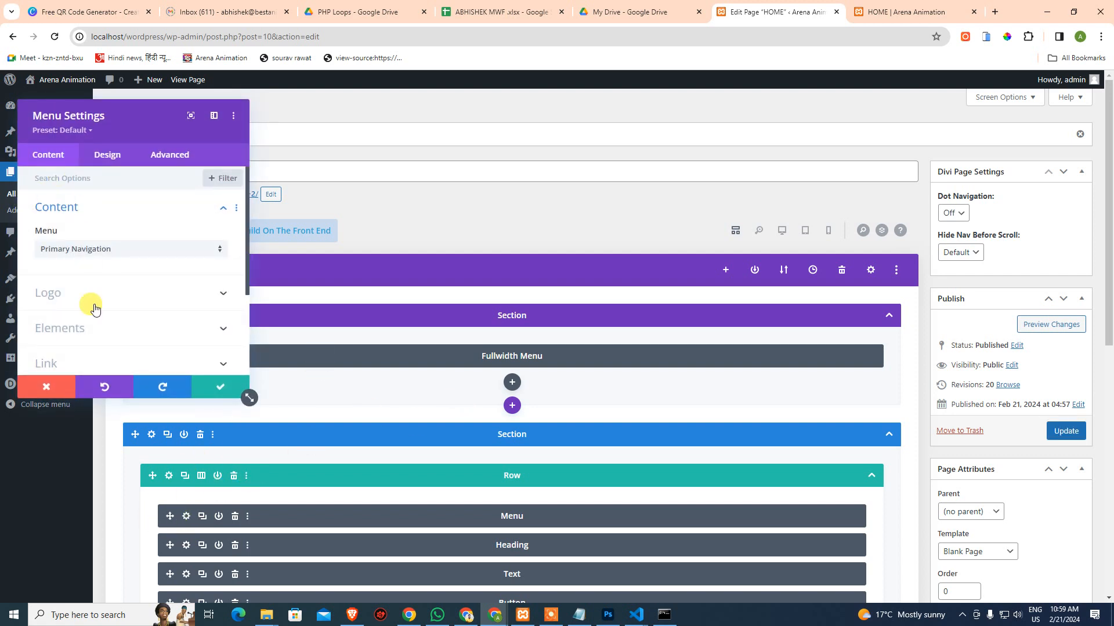
{"action": "scroll", "coordinate": [107, 318], "scroll_direction": "down", "scroll_amount": 3}
{"action": "left_click", "coordinate": [87, 268]}
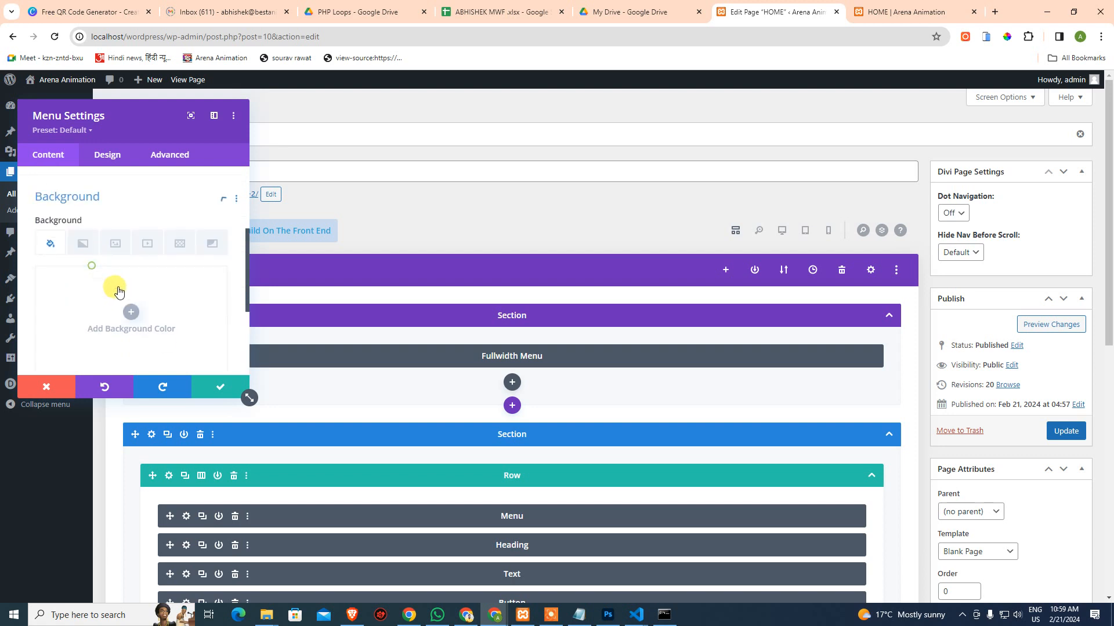
{"action": "left_click", "coordinate": [83, 230]}
{"action": "left_click", "coordinate": [152, 304]}
{"action": "scroll", "coordinate": [133, 261], "scroll_direction": "down", "scroll_amount": 2}
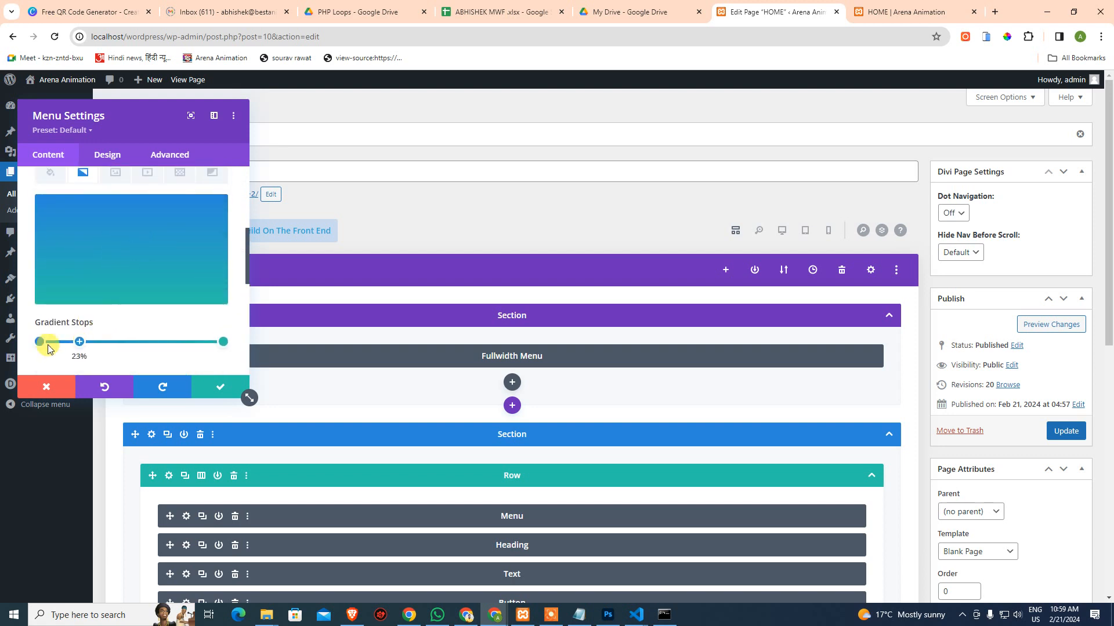
{"action": "left_click", "coordinate": [40, 343]}
{"action": "right_click", "coordinate": [40, 343]}
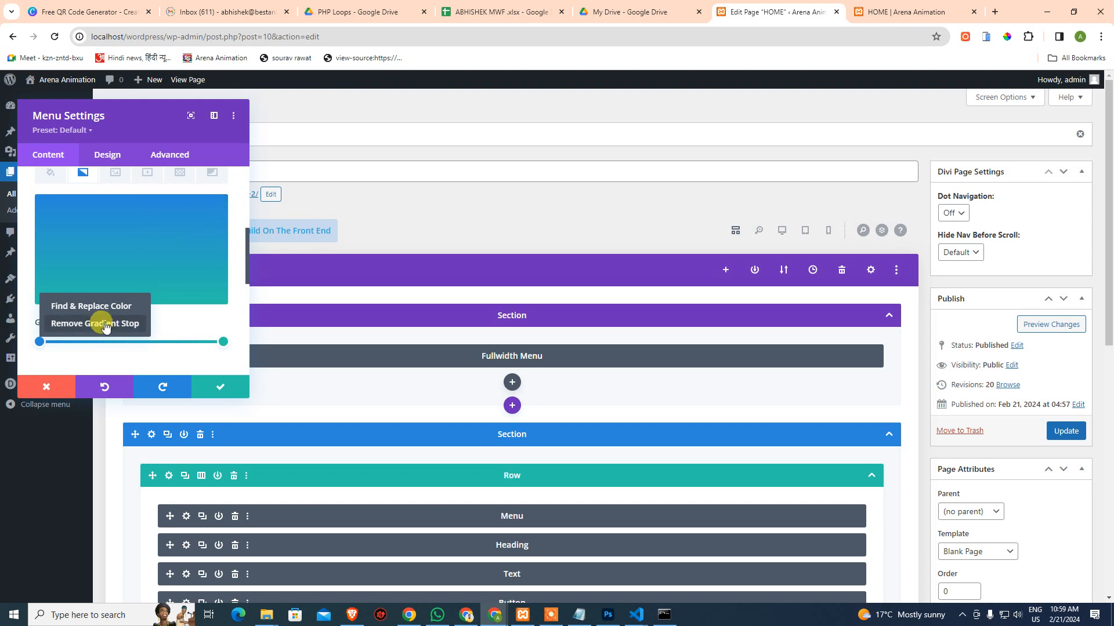
{"action": "left_click", "coordinate": [112, 309]}
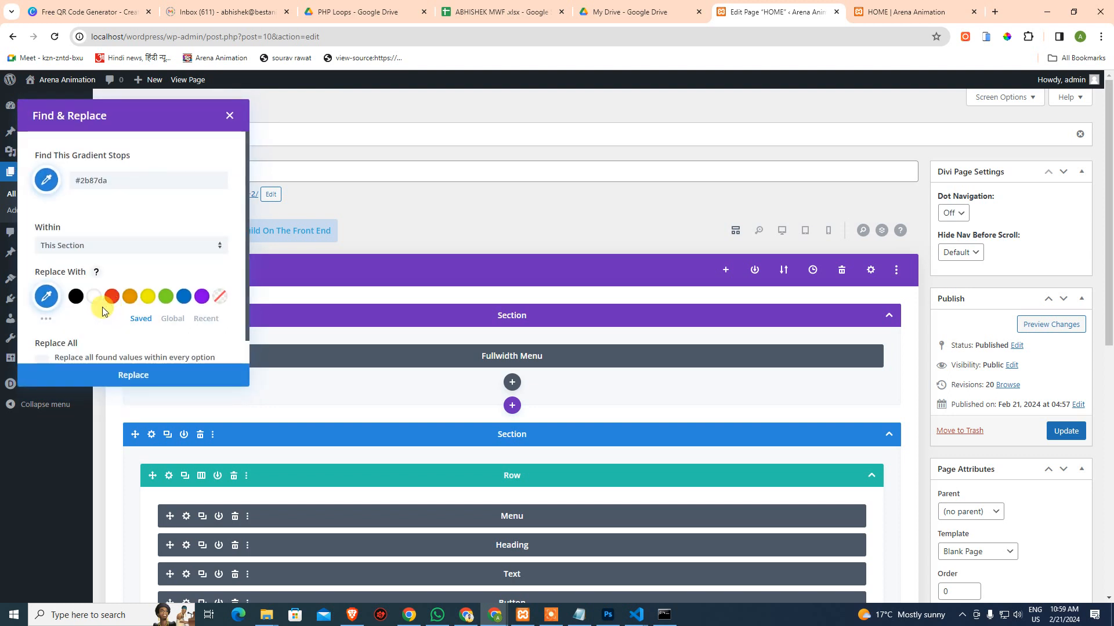
{"action": "left_click", "coordinate": [79, 299]}
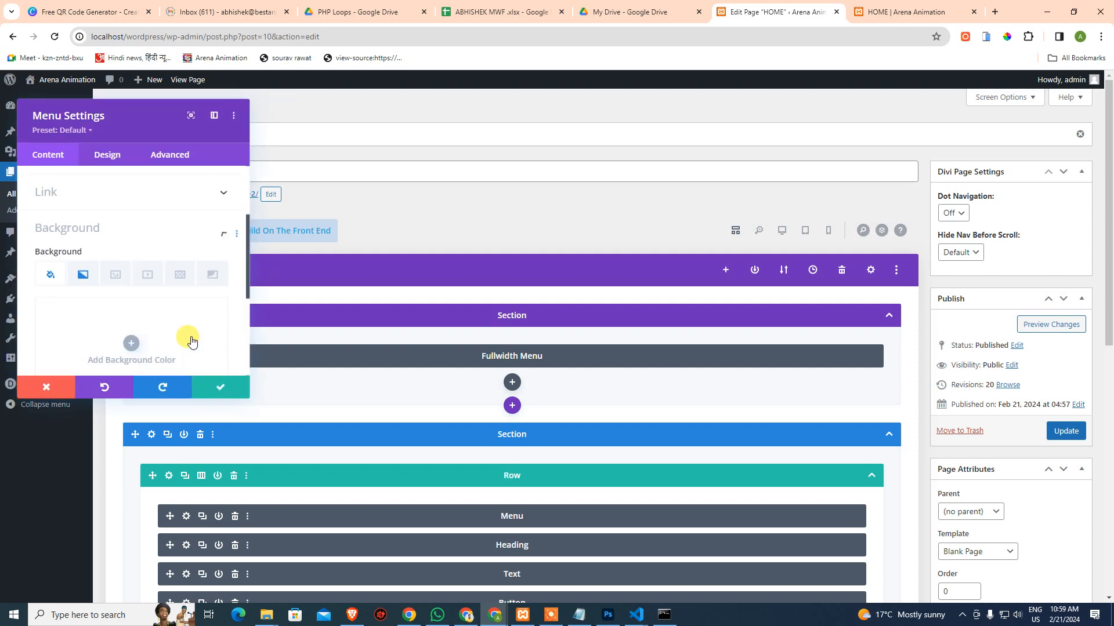
Try black and red solid backgrounds on the Menu, then remove the colour and return to gradient
{"action": "scroll", "coordinate": [205, 343], "scroll_direction": "down", "scroll_amount": 2}
{"action": "scroll", "coordinate": [126, 307], "scroll_direction": "up", "scroll_amount": 2}
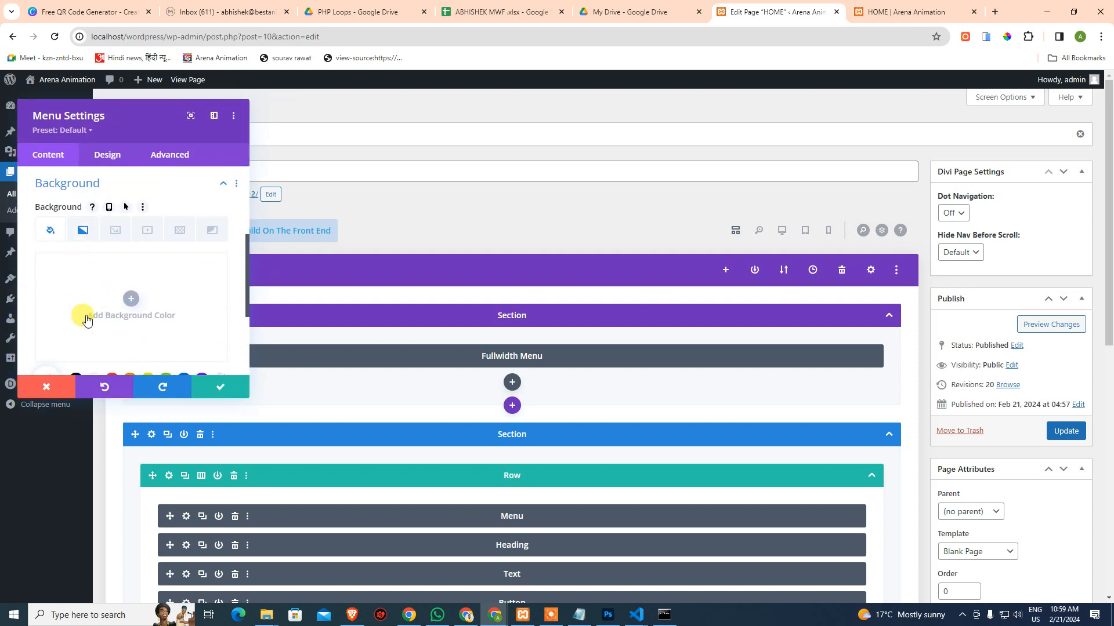
{"action": "scroll", "coordinate": [81, 316], "scroll_direction": "down", "scroll_amount": 1}
{"action": "left_click", "coordinate": [76, 323]}
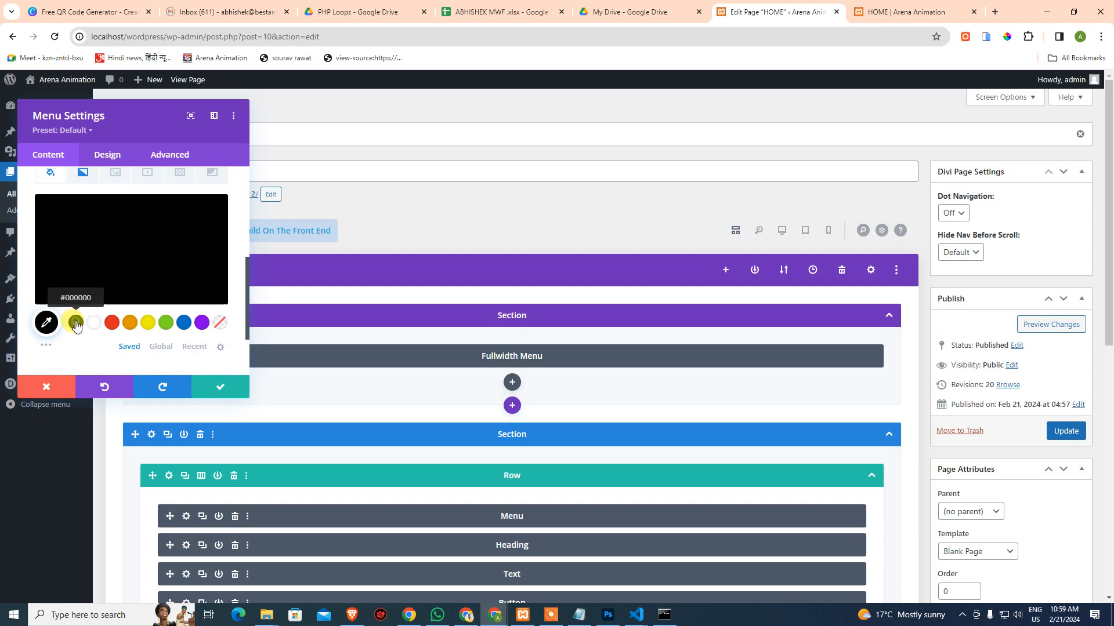
{"action": "left_click", "coordinate": [112, 323]}
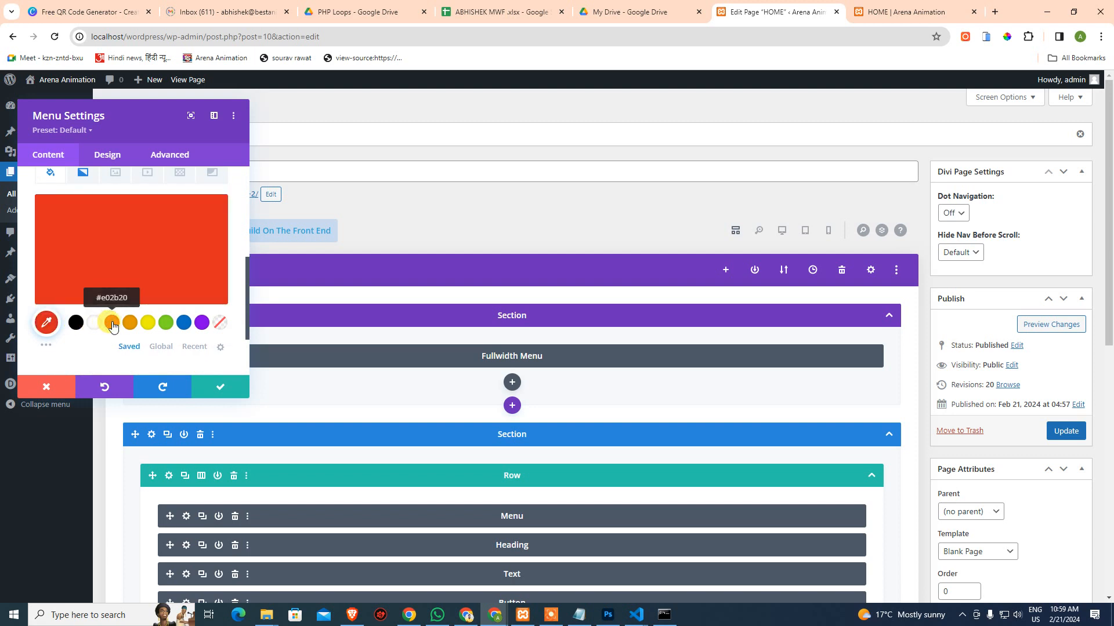
{"action": "left_click", "coordinate": [76, 322]}
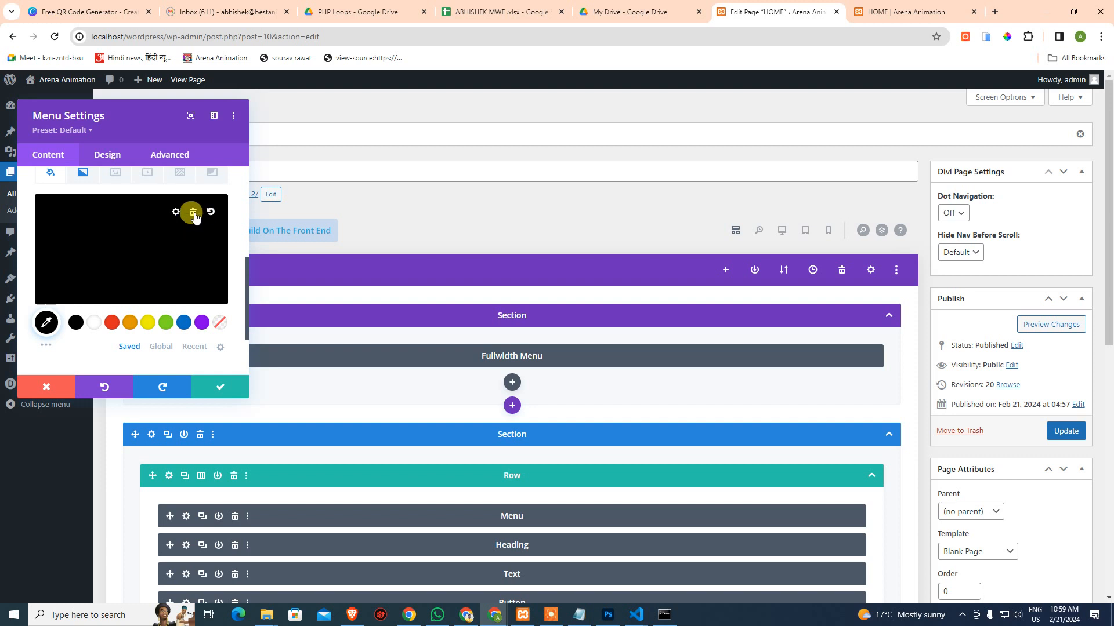
{"action": "left_click", "coordinate": [193, 211]}
{"action": "left_click", "coordinate": [83, 172]}
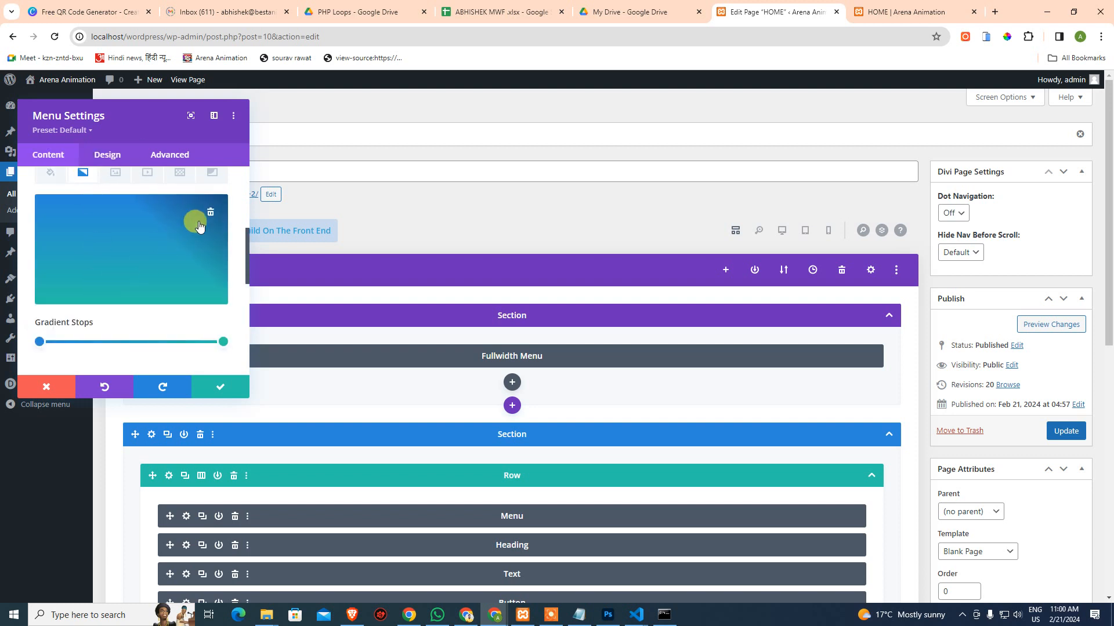
{"action": "scroll", "coordinate": [215, 291], "scroll_direction": "down", "scroll_amount": 2}
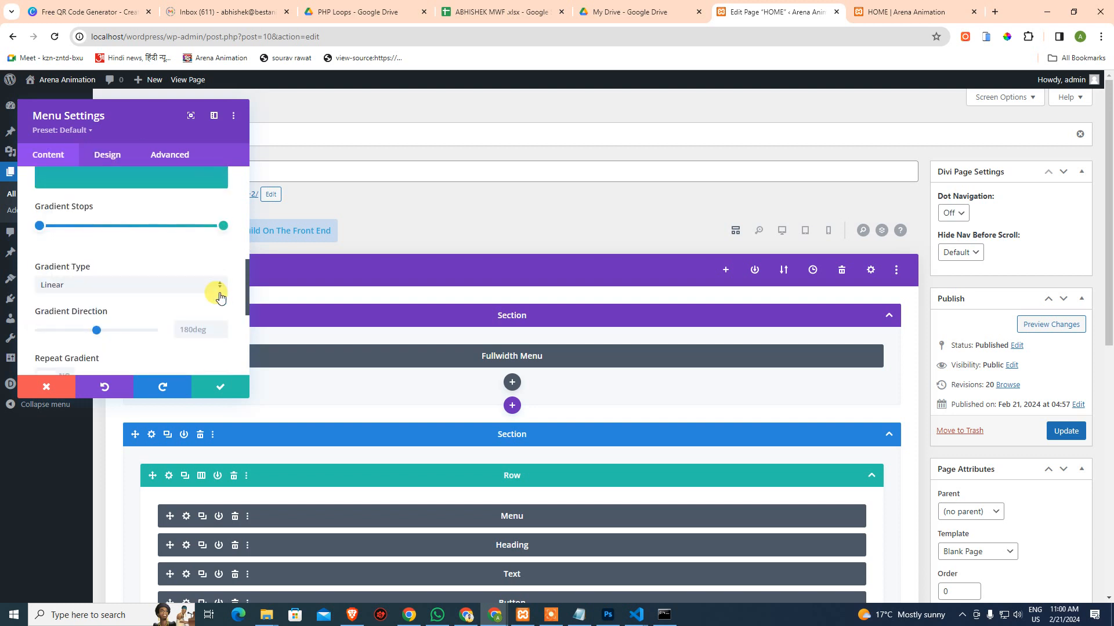
{"action": "scroll", "coordinate": [125, 259], "scroll_direction": "down", "scroll_amount": 2}
{"action": "scroll", "coordinate": [121, 255], "scroll_direction": "up", "scroll_amount": 1}
Keep the Linear gradient type and target the #29c4a9 stop's find-and-replace to This Section
{"action": "left_click", "coordinate": [116, 224]}
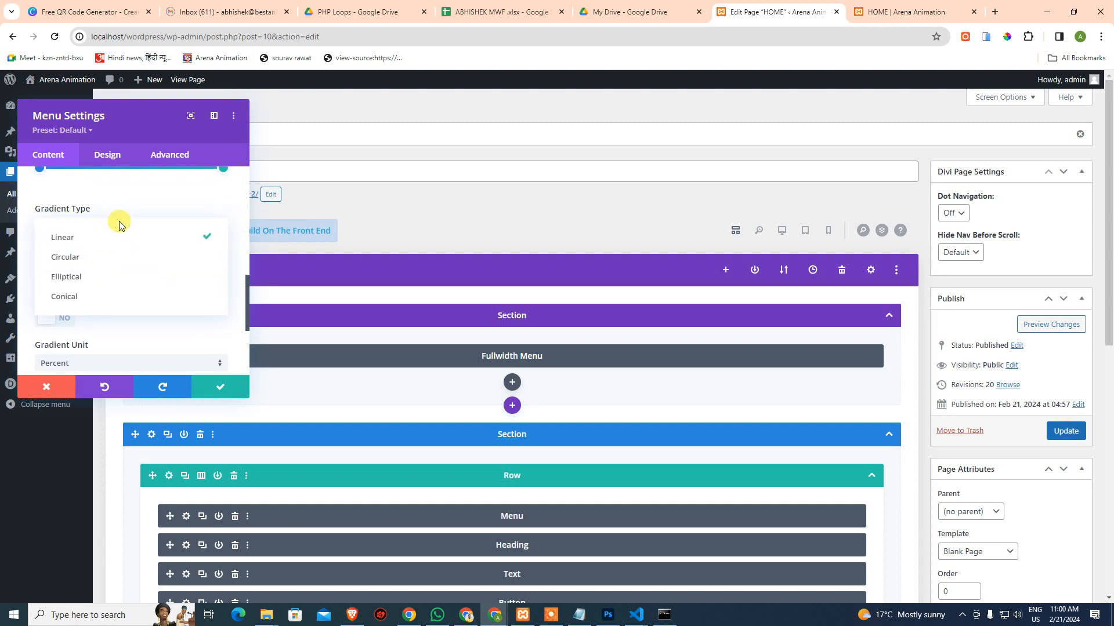
{"action": "left_click", "coordinate": [148, 340]}
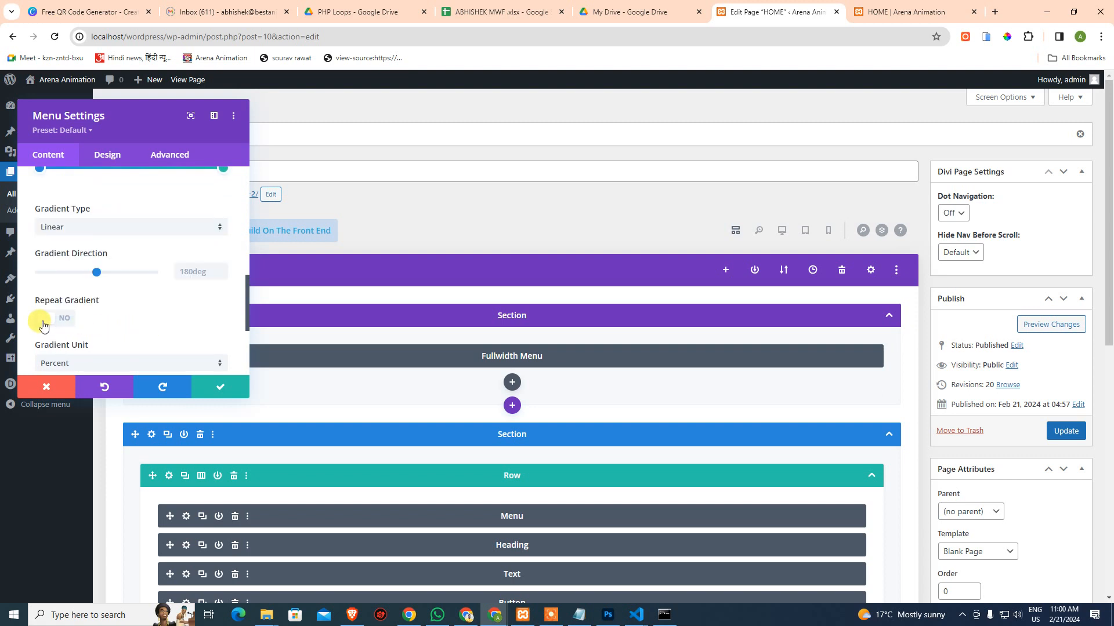
{"action": "scroll", "coordinate": [87, 319], "scroll_direction": "down", "scroll_amount": 2}
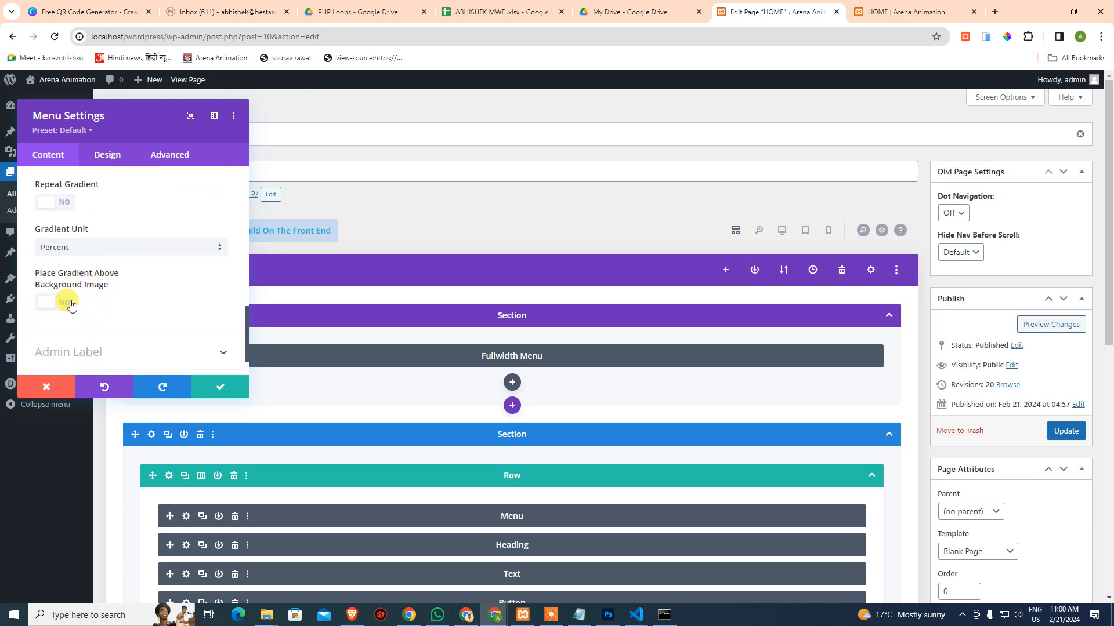
{"action": "scroll", "coordinate": [81, 307], "scroll_direction": "down", "scroll_amount": 1}
{"action": "scroll", "coordinate": [87, 308], "scroll_direction": "up", "scroll_amount": 4}
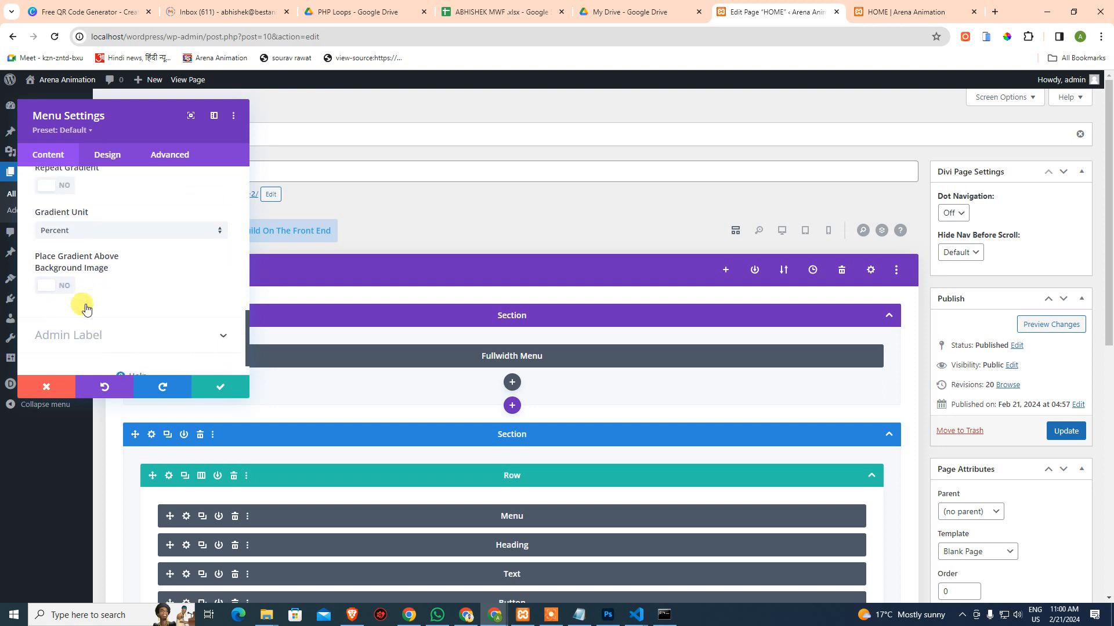
{"action": "scroll", "coordinate": [113, 305], "scroll_direction": "up", "scroll_amount": 1}
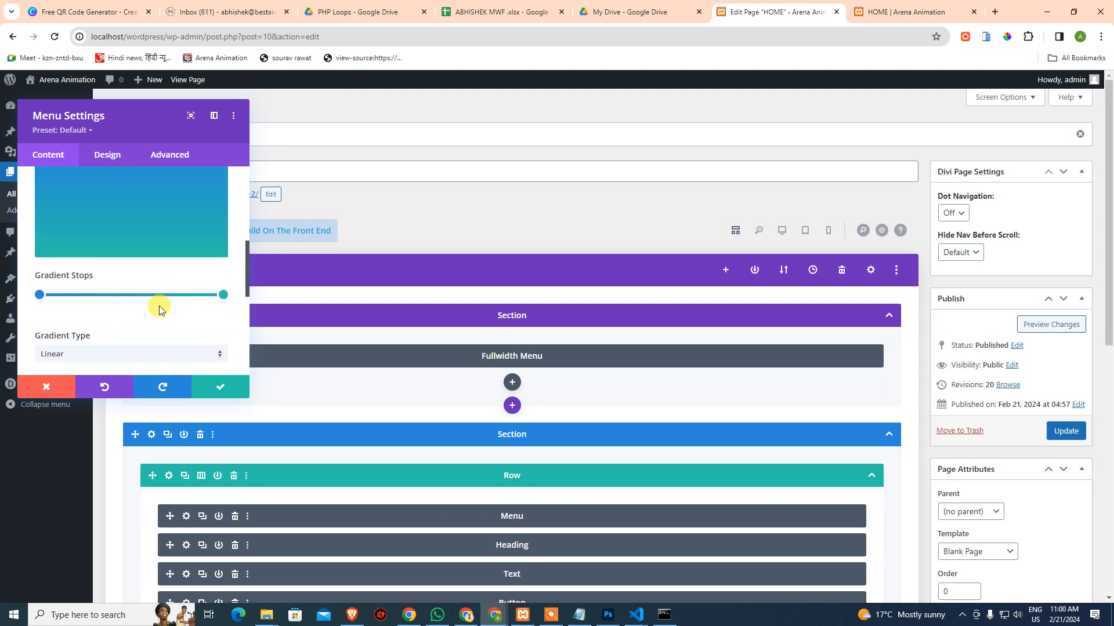
{"action": "right_click", "coordinate": [223, 296]}
{"action": "left_click", "coordinate": [203, 256]}
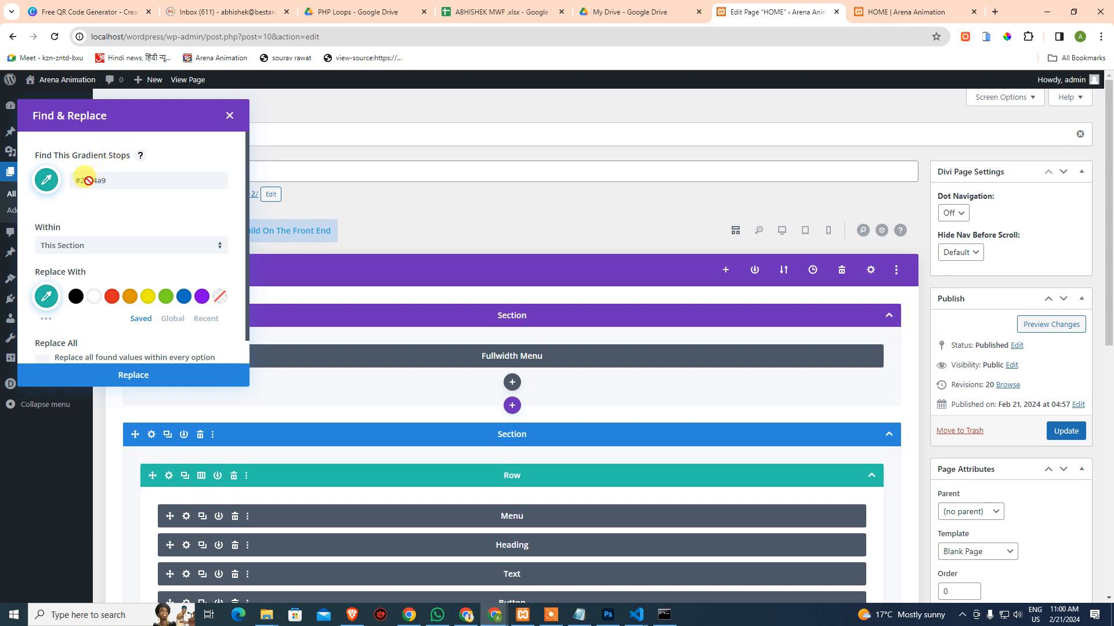
{"action": "left_click", "coordinate": [56, 249]}
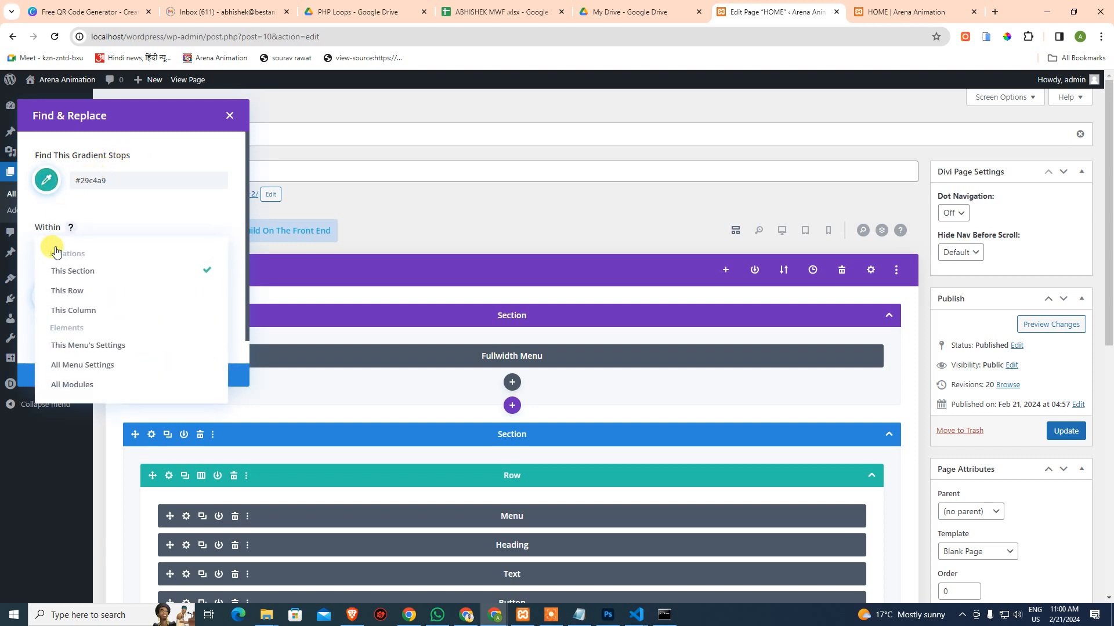
{"action": "left_click", "coordinate": [139, 212]}
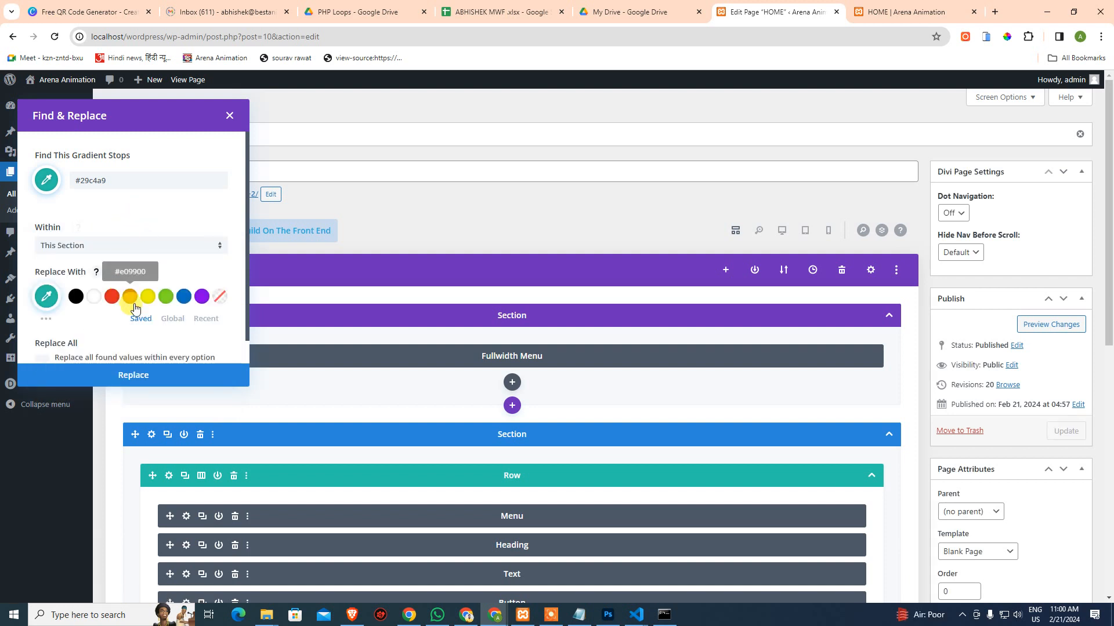
{"action": "scroll", "coordinate": [136, 307], "scroll_direction": "down", "scroll_amount": 1}
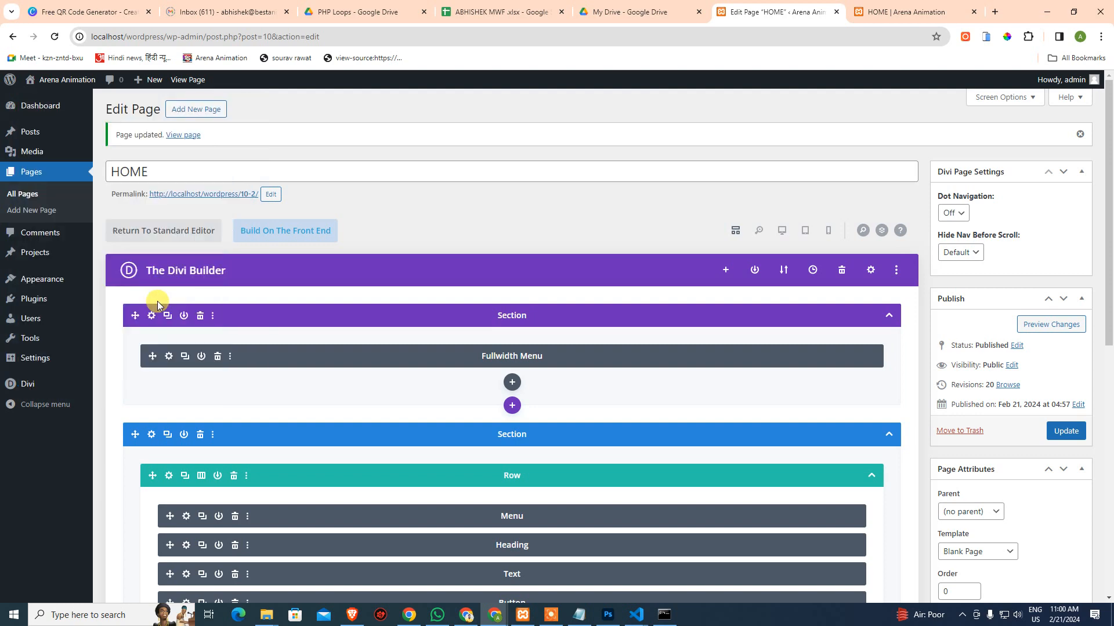
Glance at the live HOME page tab and come back to the editor
{"action": "scroll", "coordinate": [191, 394], "scroll_direction": "down", "scroll_amount": 4}
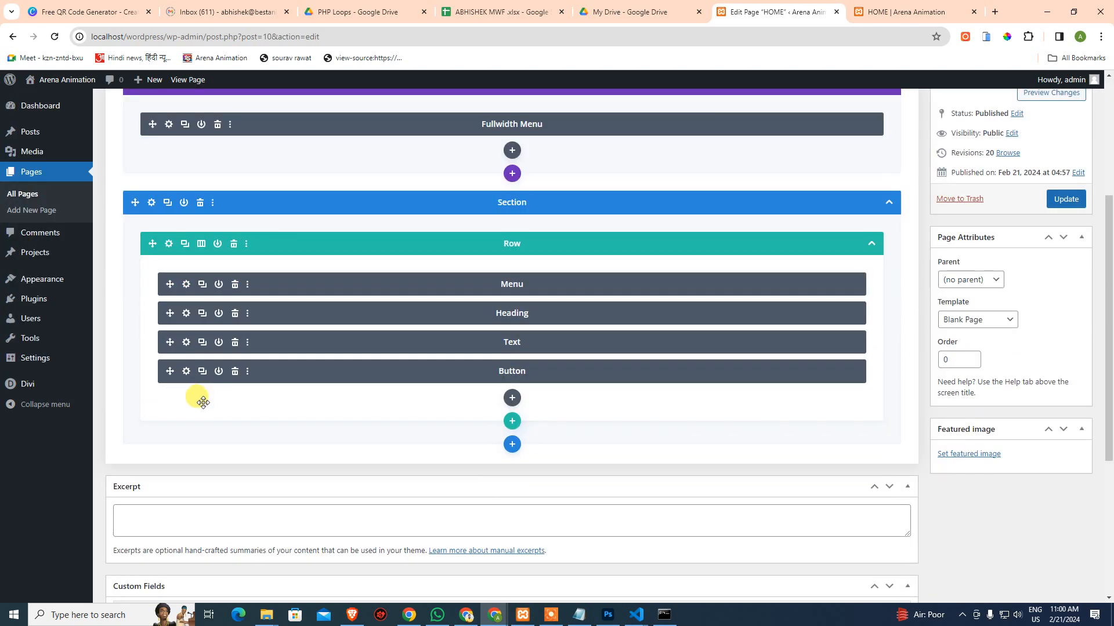
{"action": "scroll", "coordinate": [224, 368], "scroll_direction": "up", "scroll_amount": 4}
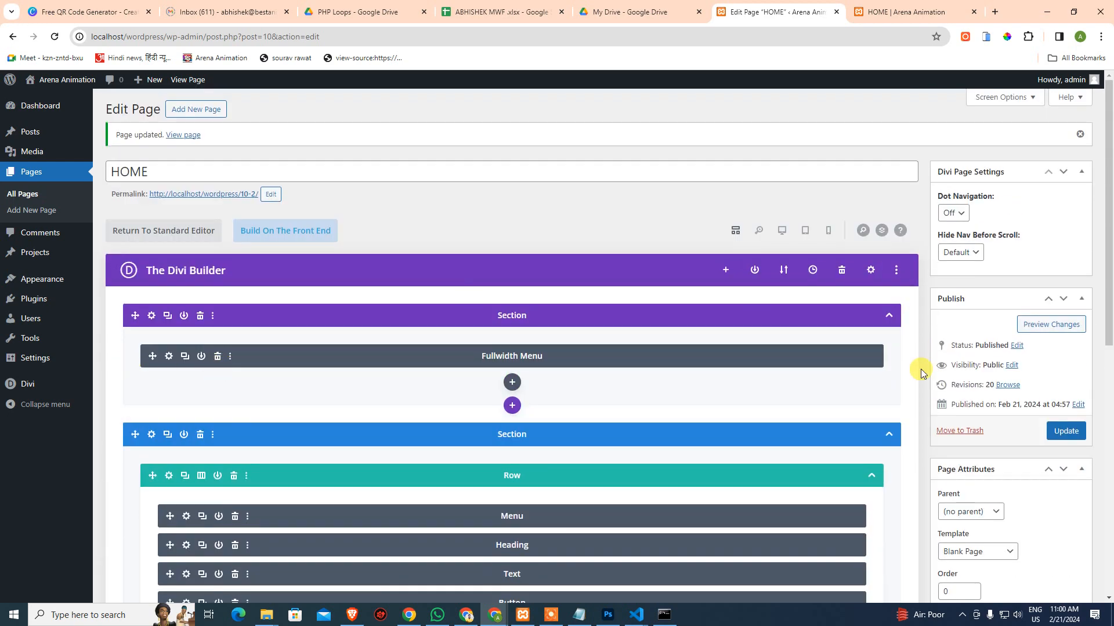
{"action": "scroll", "coordinate": [882, 381], "scroll_direction": "down", "scroll_amount": 4}
{"action": "key", "text": "ctrl+Tab"}
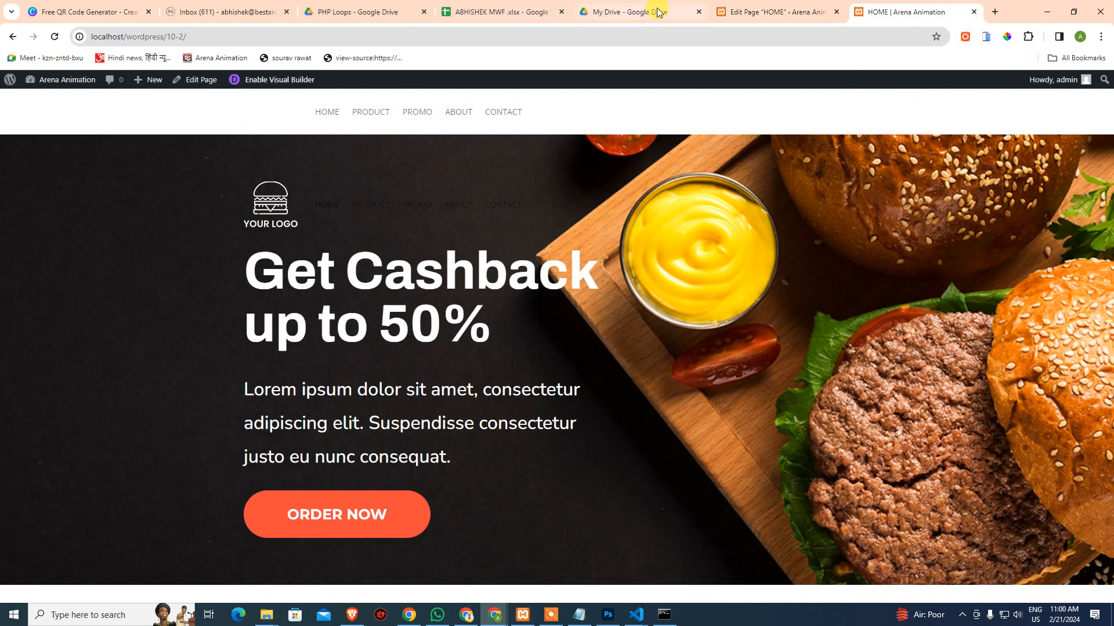
{"action": "key", "text": "ctrl+shift+Tab"}
{"action": "scroll", "coordinate": [137, 214], "scroll_direction": "up", "scroll_amount": 4}
Add a gradient background to the Fullwidth Menu module and confirm its settings
{"action": "left_click", "coordinate": [170, 356]}
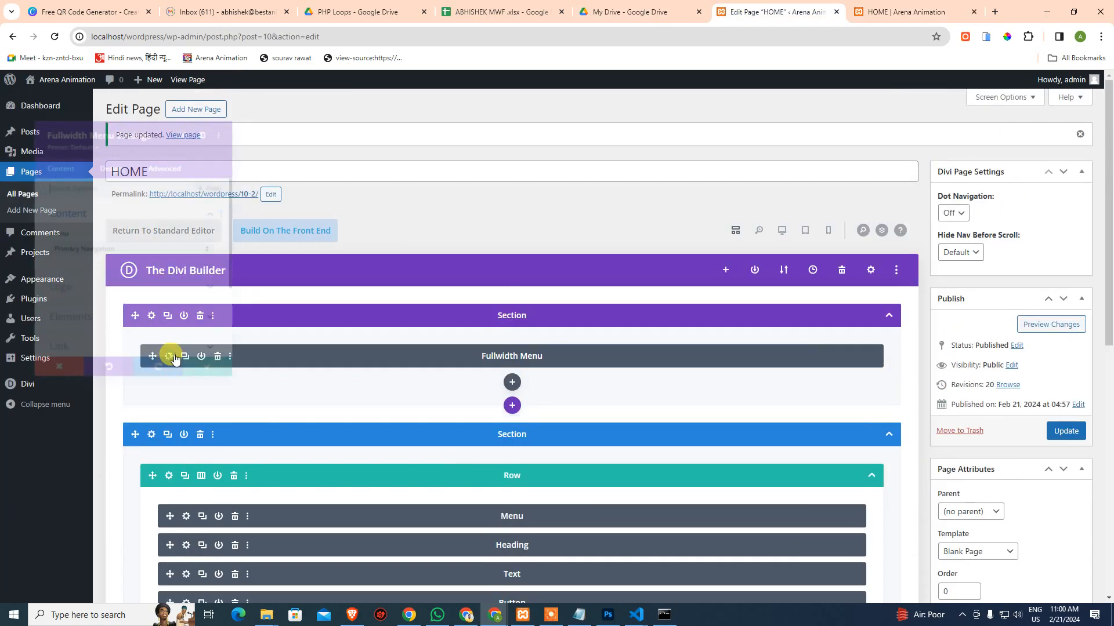
{"action": "scroll", "coordinate": [95, 261], "scroll_direction": "down", "scroll_amount": 3}
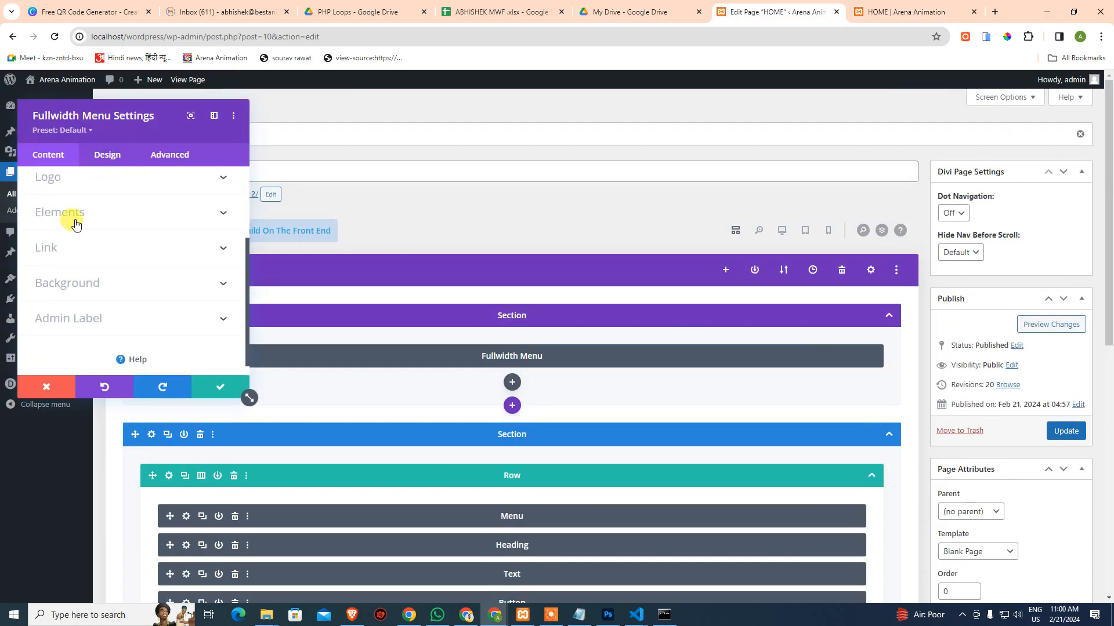
{"action": "left_click", "coordinate": [87, 283]}
{"action": "left_click", "coordinate": [83, 231]}
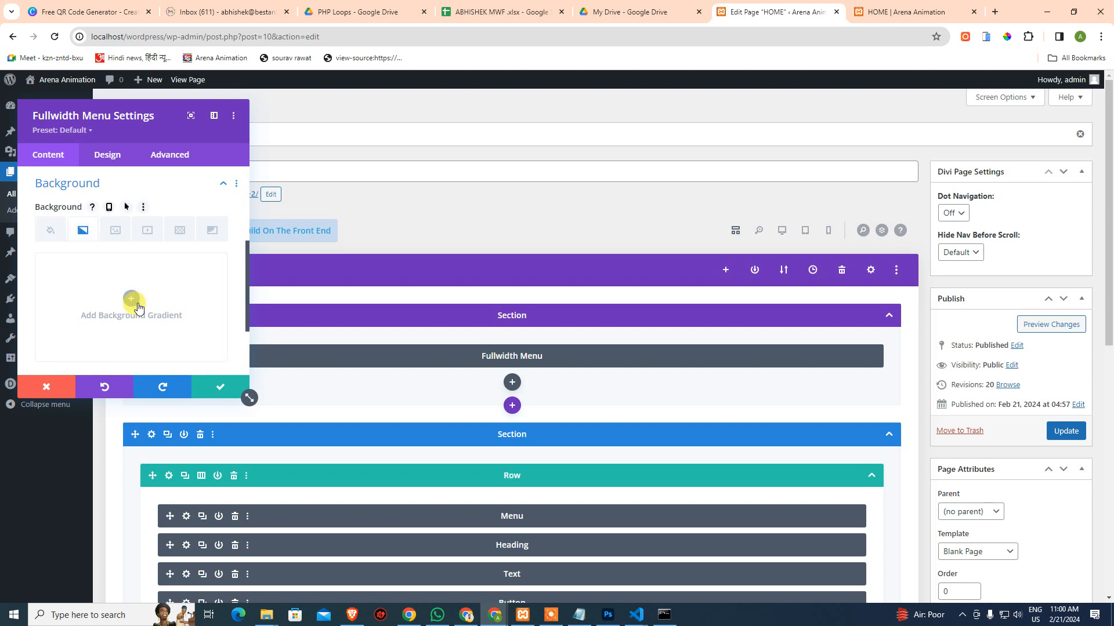
{"action": "left_click", "coordinate": [130, 300]}
{"action": "left_click", "coordinate": [195, 386]}
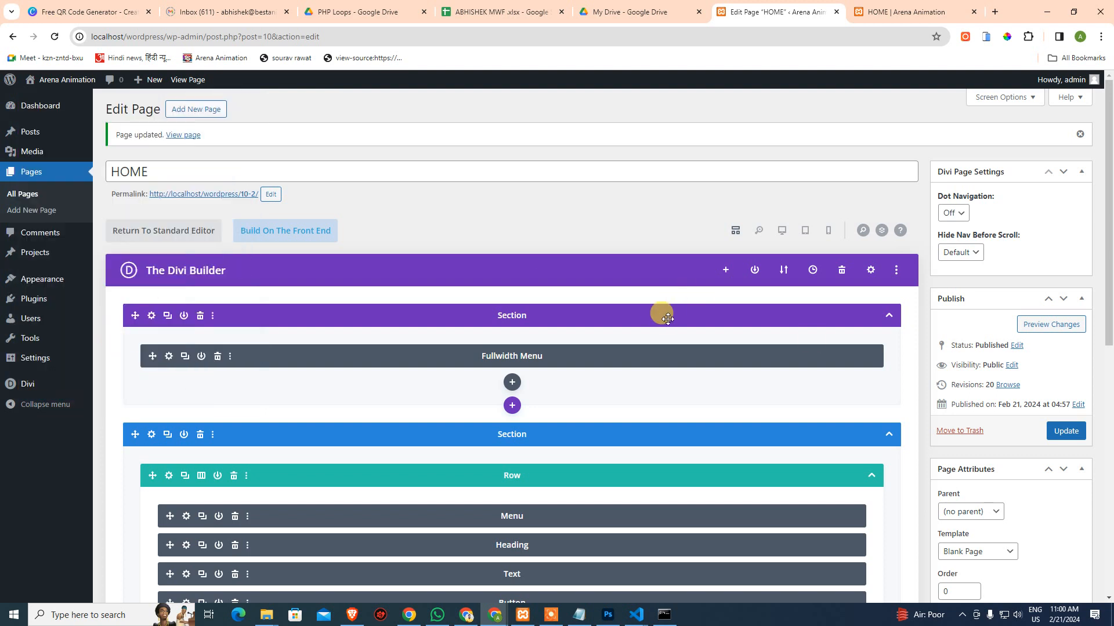
Update the HOME page, view the live blue-gradient menus, and open a new tab
{"action": "left_click", "coordinate": [1066, 431]}
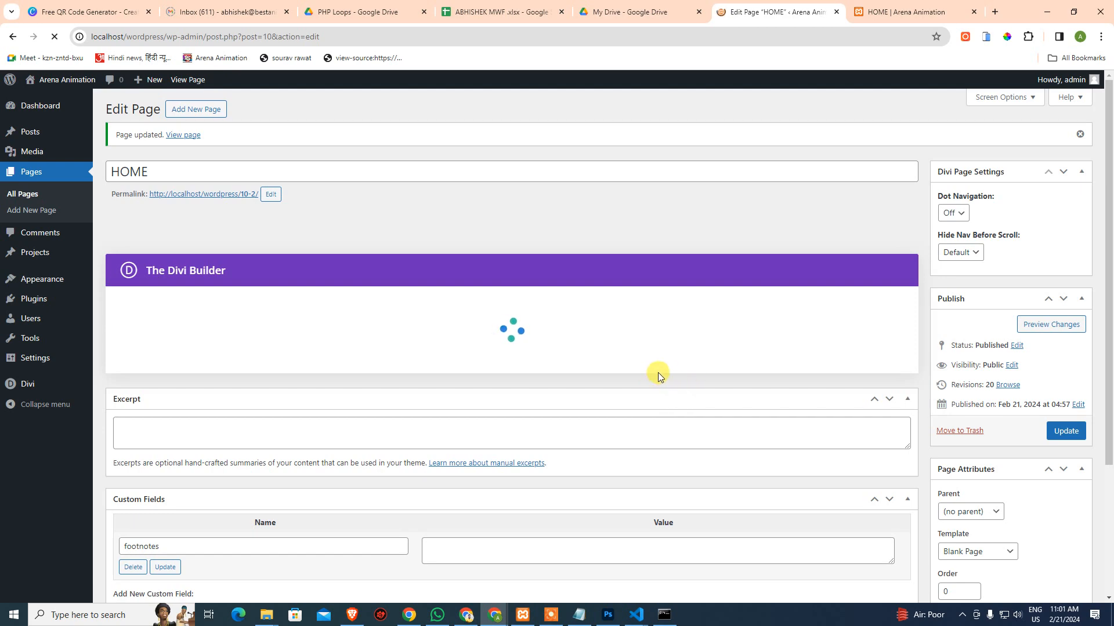
{"action": "left_click", "coordinate": [912, 22]}
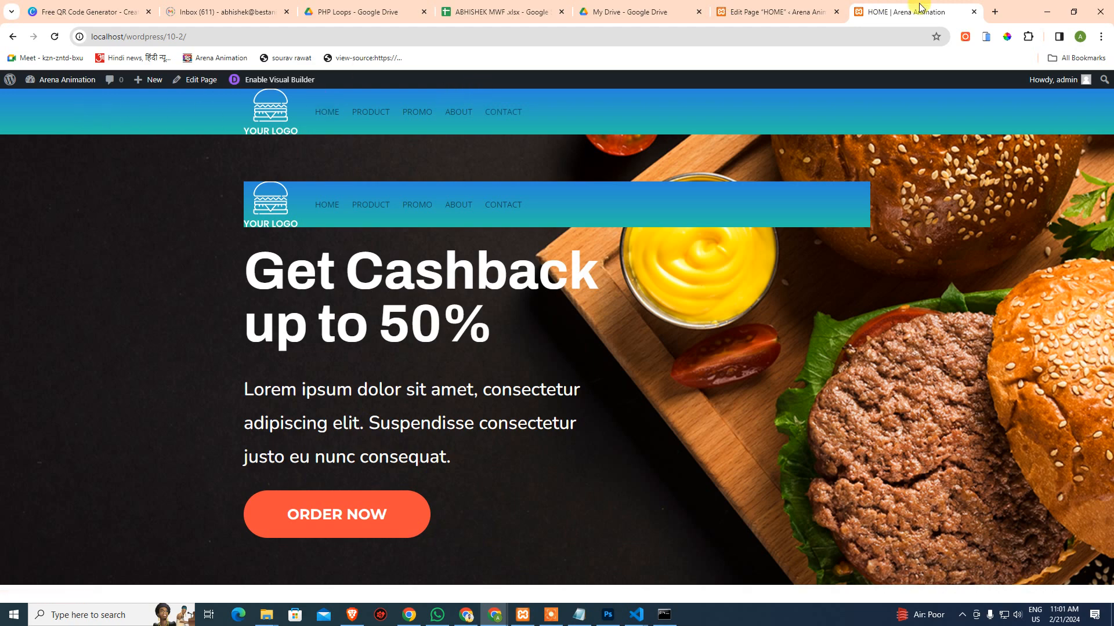
{"action": "left_click", "coordinate": [993, 12]}
Open flipkart.com and amazon.in in new tabs, then return to the HOME page editor
{"action": "type", "text": "fli"}
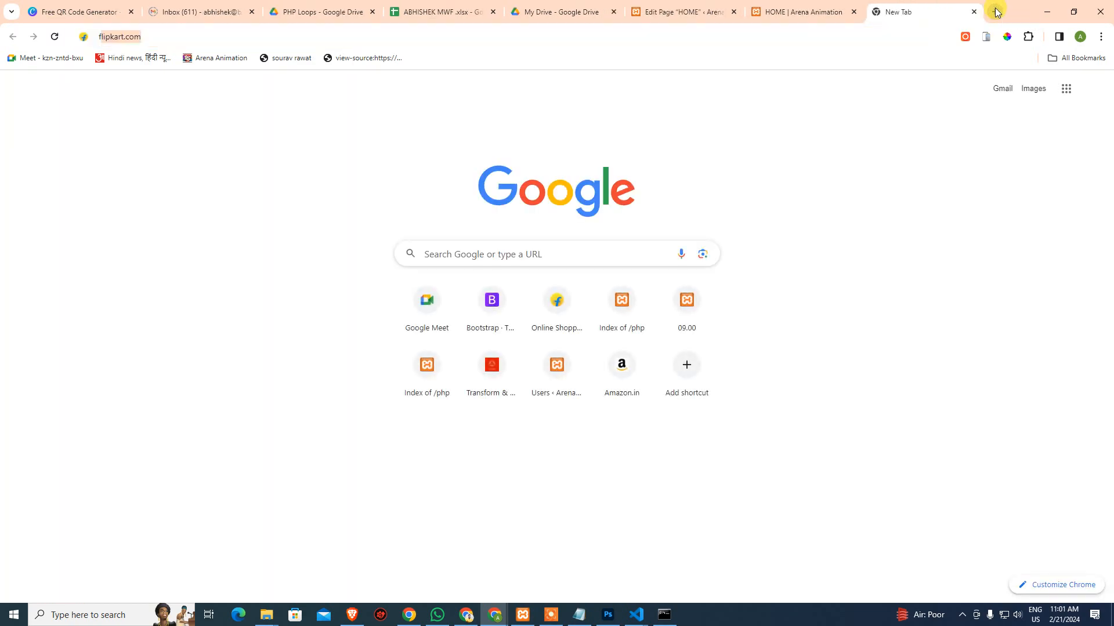
{"action": "key", "text": "Return"}
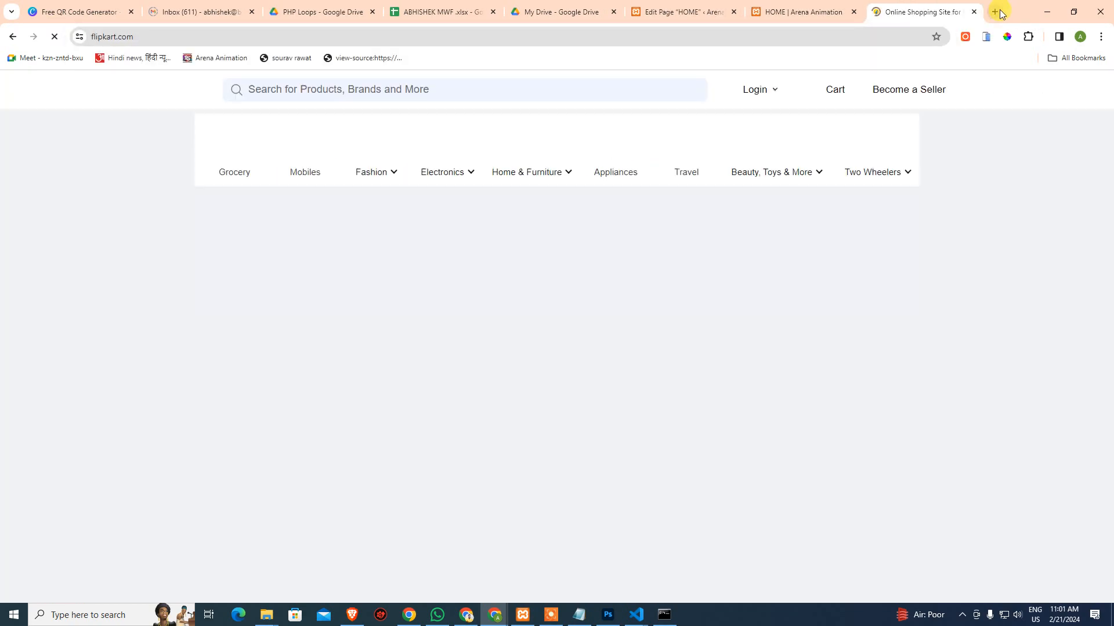
{"action": "left_click", "coordinate": [1000, 10]}
{"action": "type", "text": "ama"}
{"action": "key", "text": "Return"}
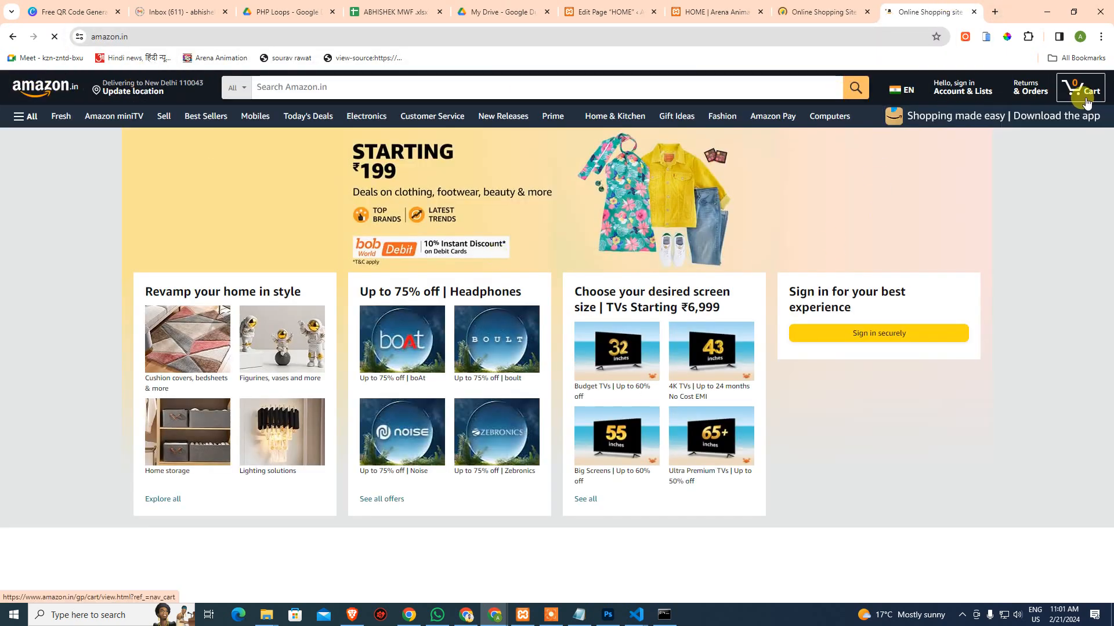
{"action": "left_click", "coordinate": [823, 12]}
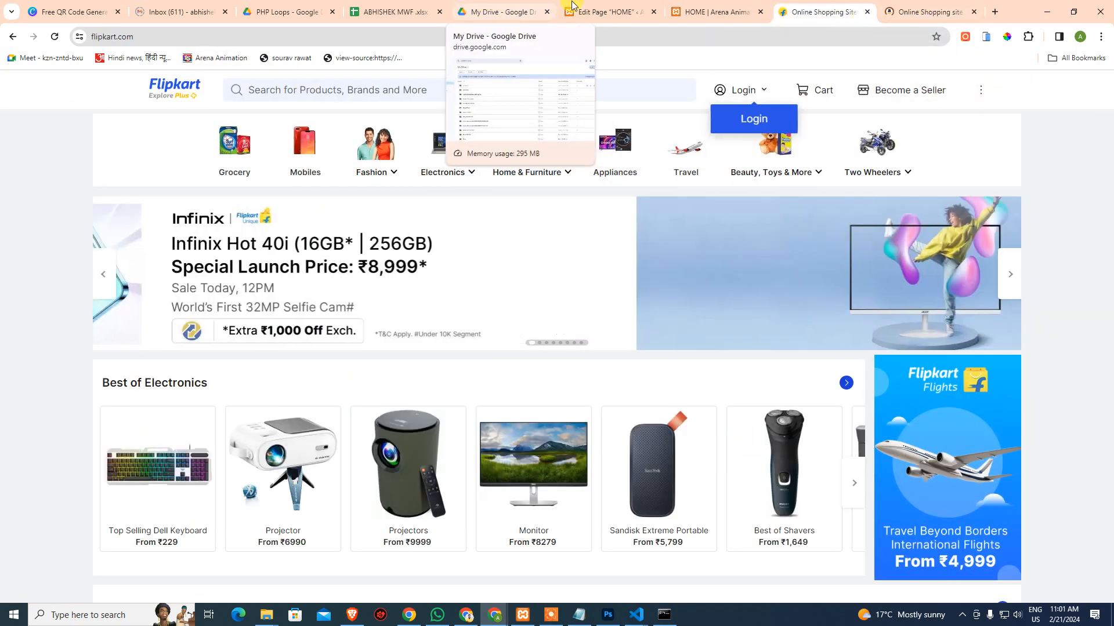
{"action": "left_click", "coordinate": [591, 14]}
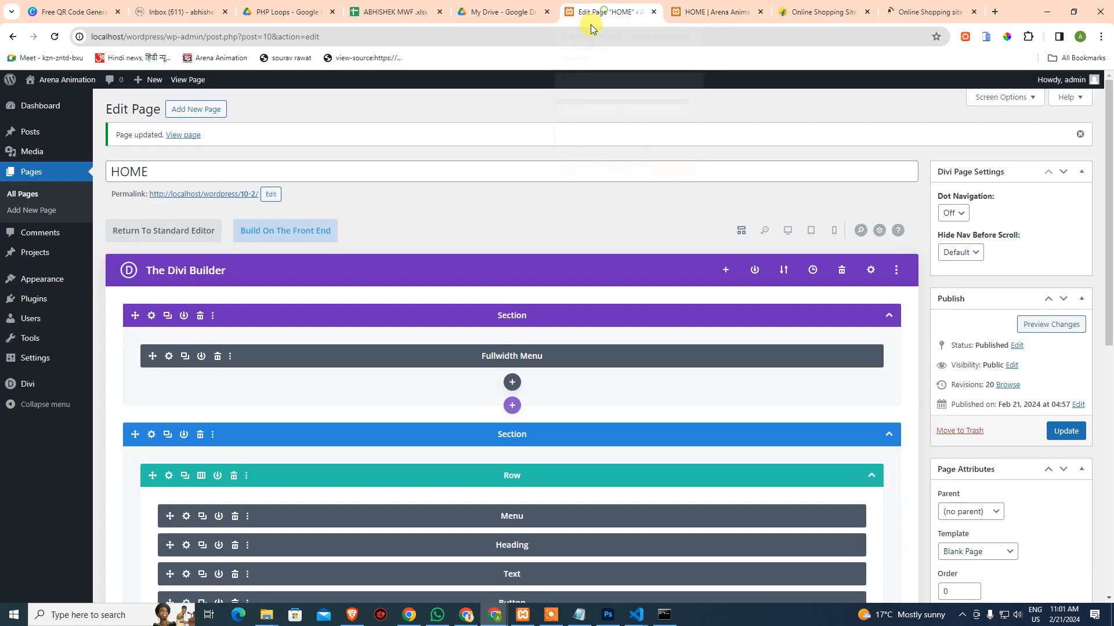
Turn on Make Menu Links Fullwidth in the Fullwidth Menu layout, keeping the Left Aligned style
{"action": "left_click", "coordinate": [169, 356]}
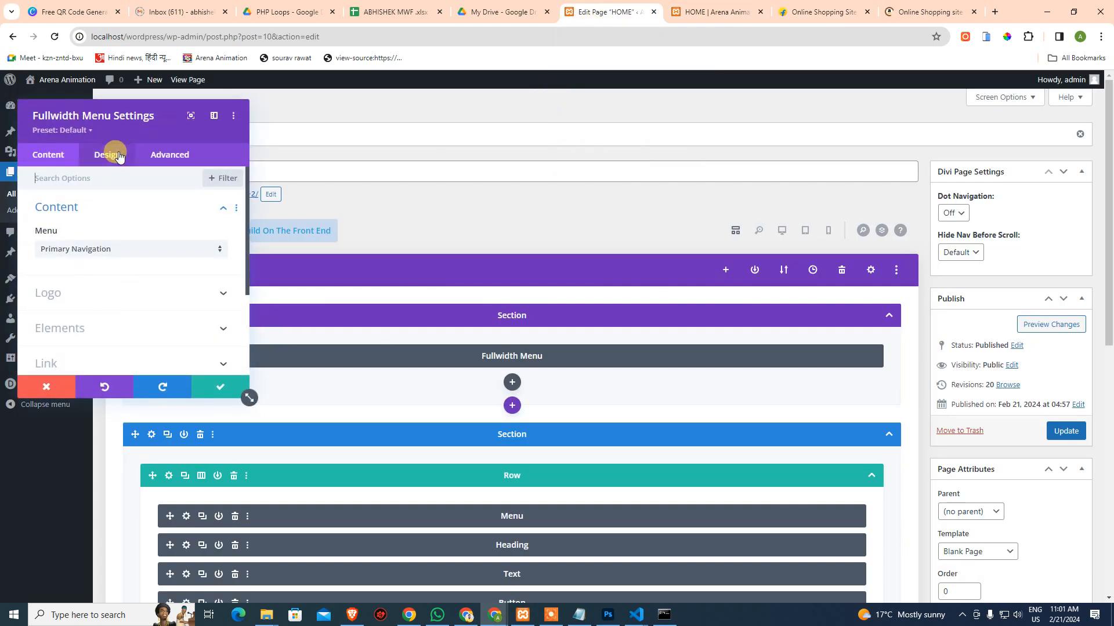
{"action": "left_click", "coordinate": [114, 155]}
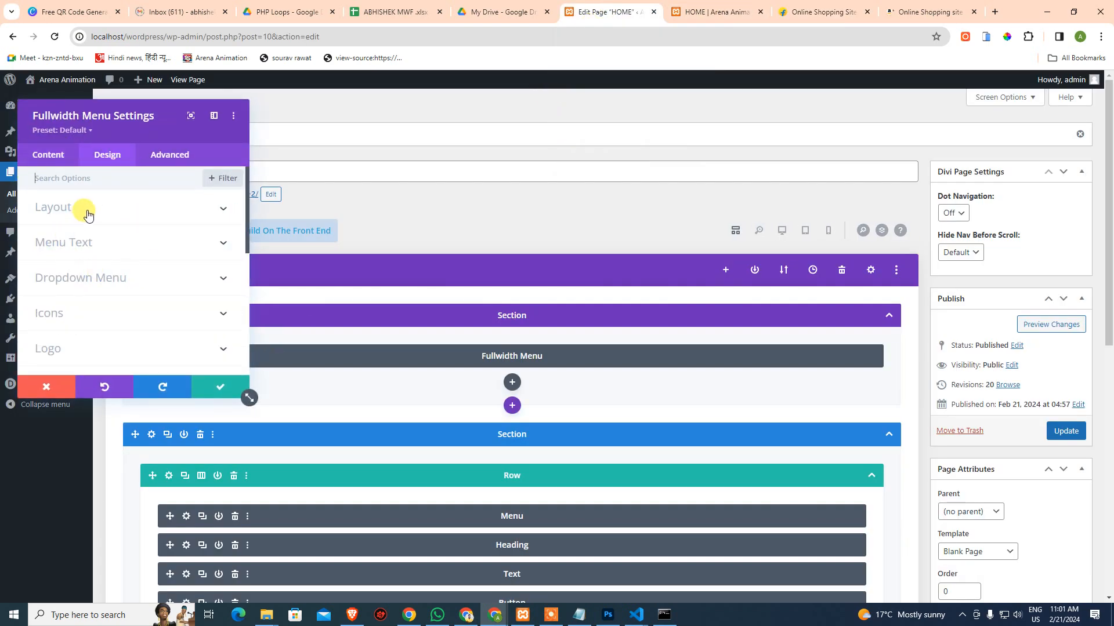
{"action": "left_click", "coordinate": [86, 218]}
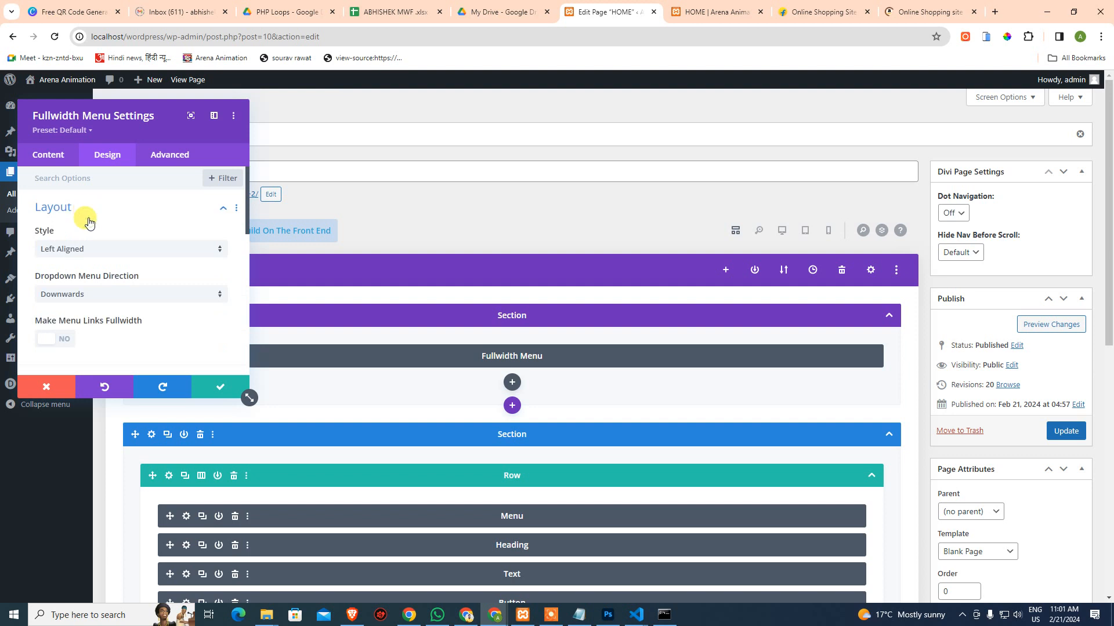
{"action": "left_click", "coordinate": [82, 249]}
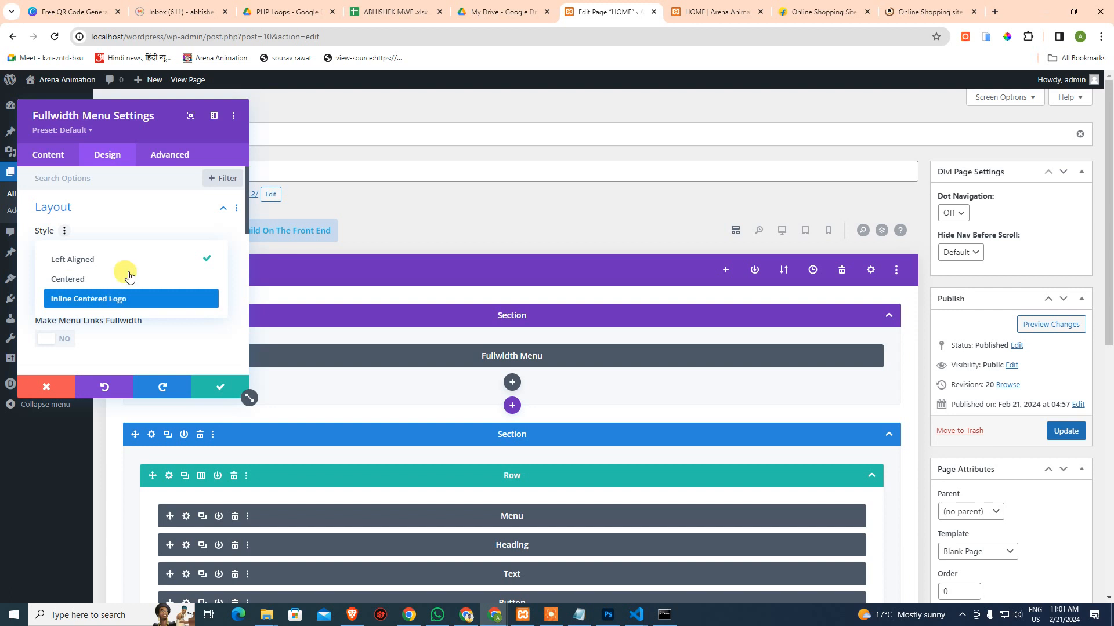
{"action": "left_click", "coordinate": [126, 229]}
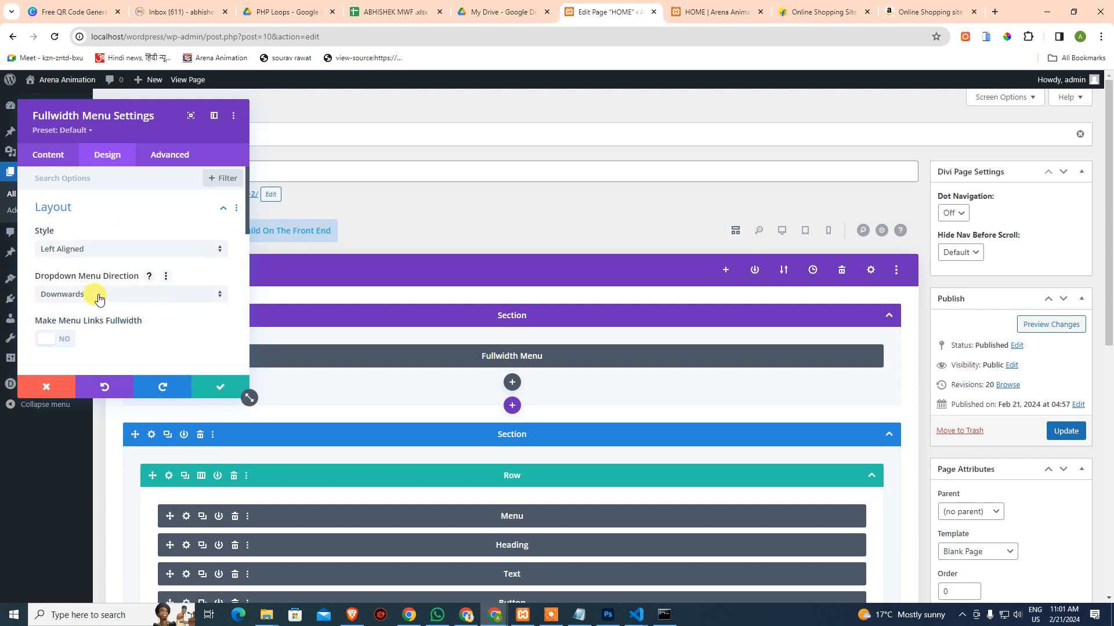
{"action": "scroll", "coordinate": [98, 298], "scroll_direction": "down", "scroll_amount": 2}
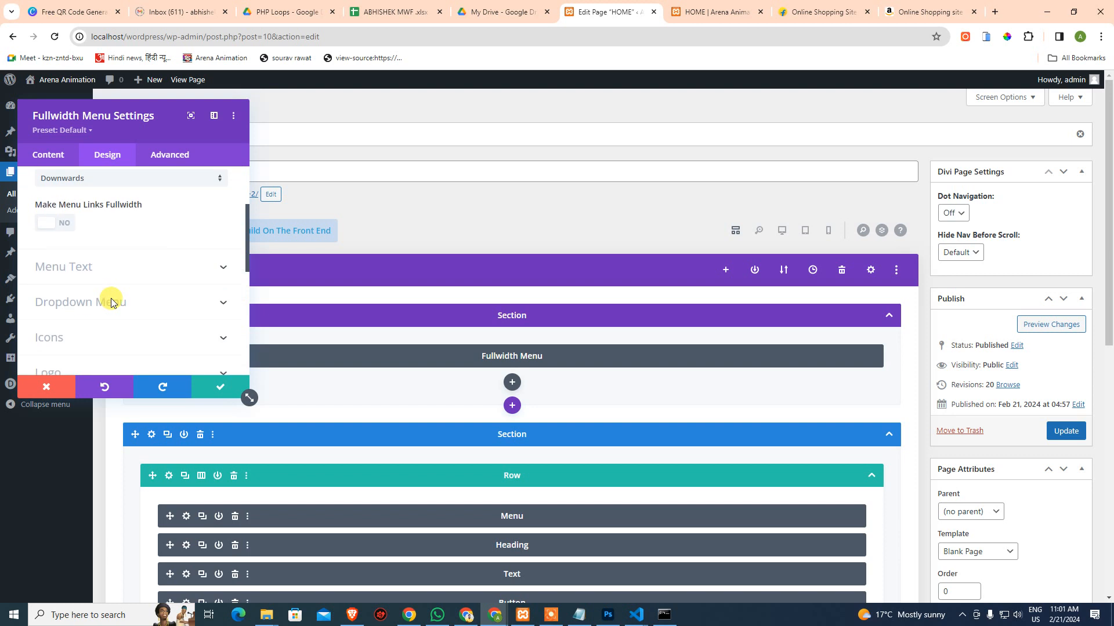
{"action": "left_click", "coordinate": [55, 224]}
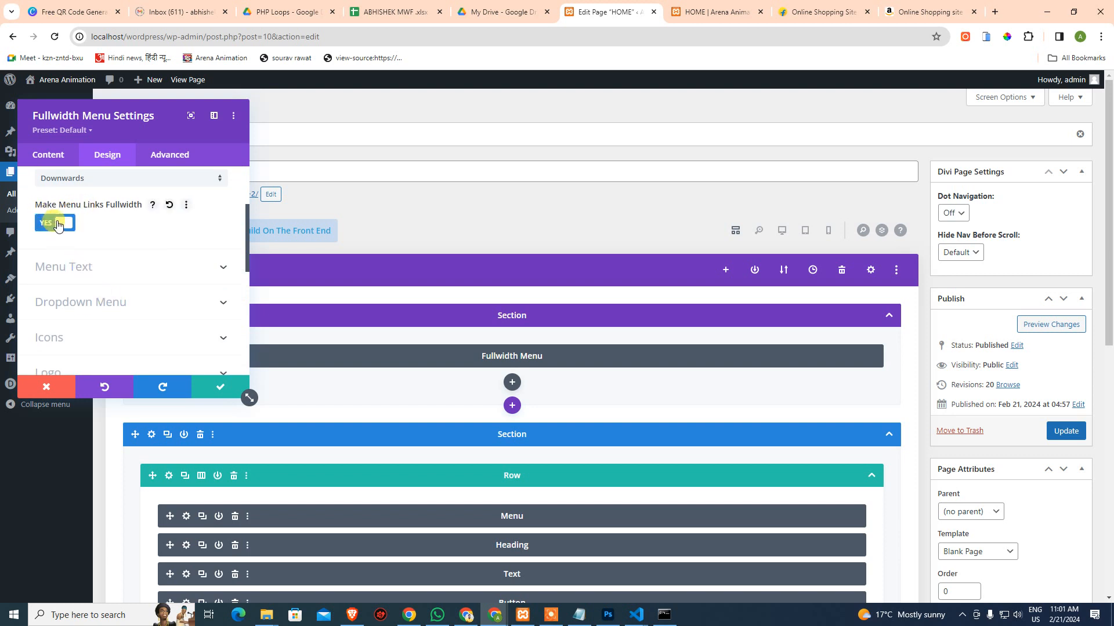
{"action": "left_click", "coordinate": [217, 386]}
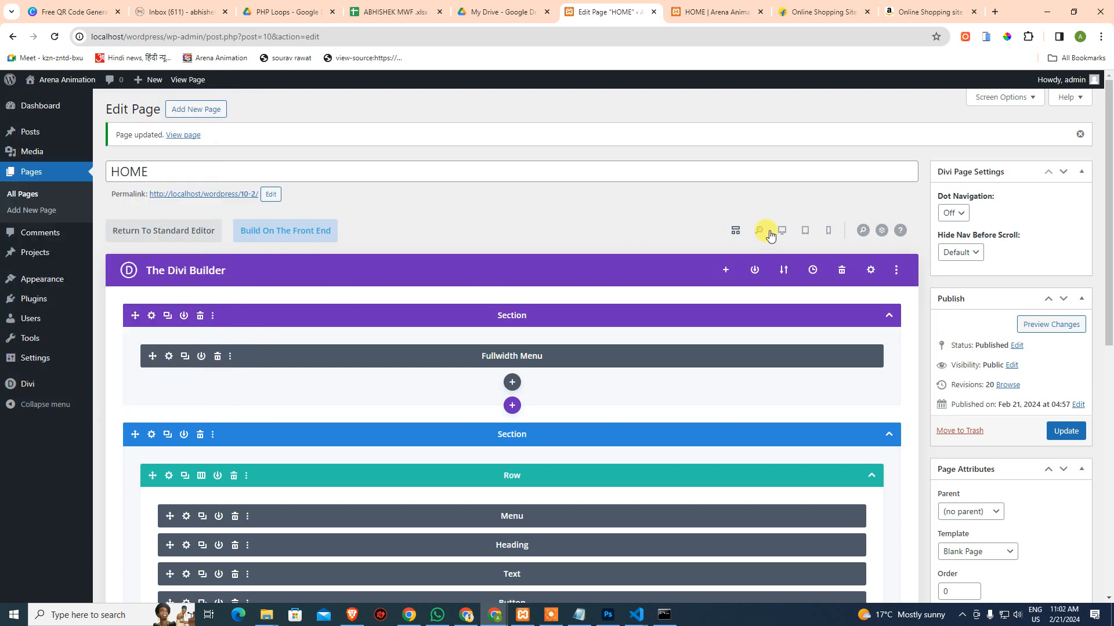
Preview at desktop size, save with Ctrl+S, and reopen the Fullwidth Menu's design options
{"action": "left_click", "coordinate": [780, 233]}
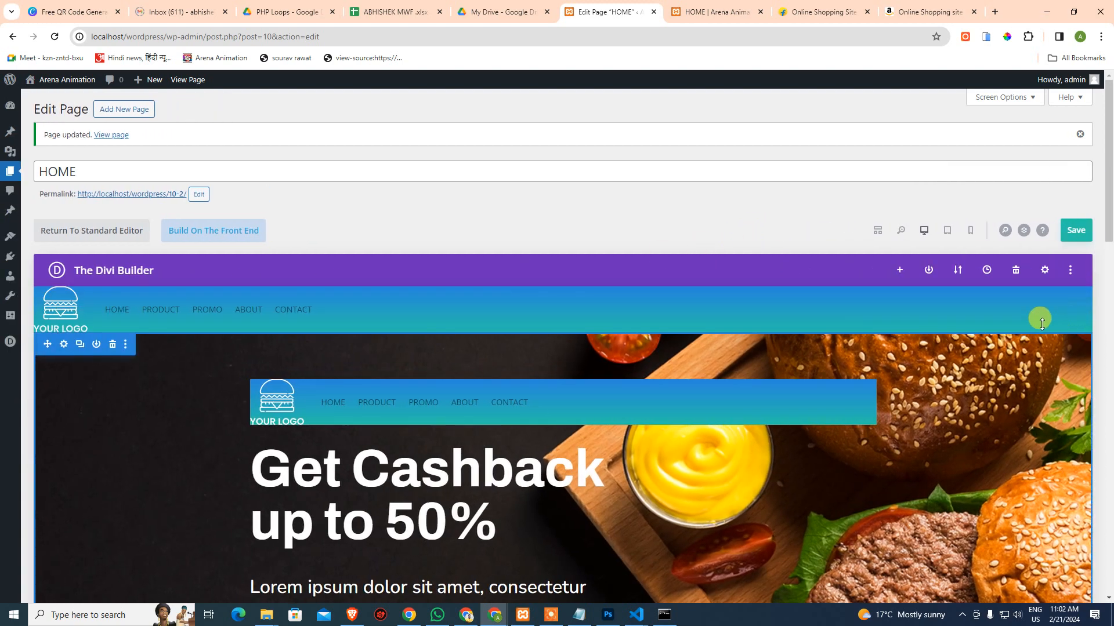
{"action": "key", "text": "ctrl+s"}
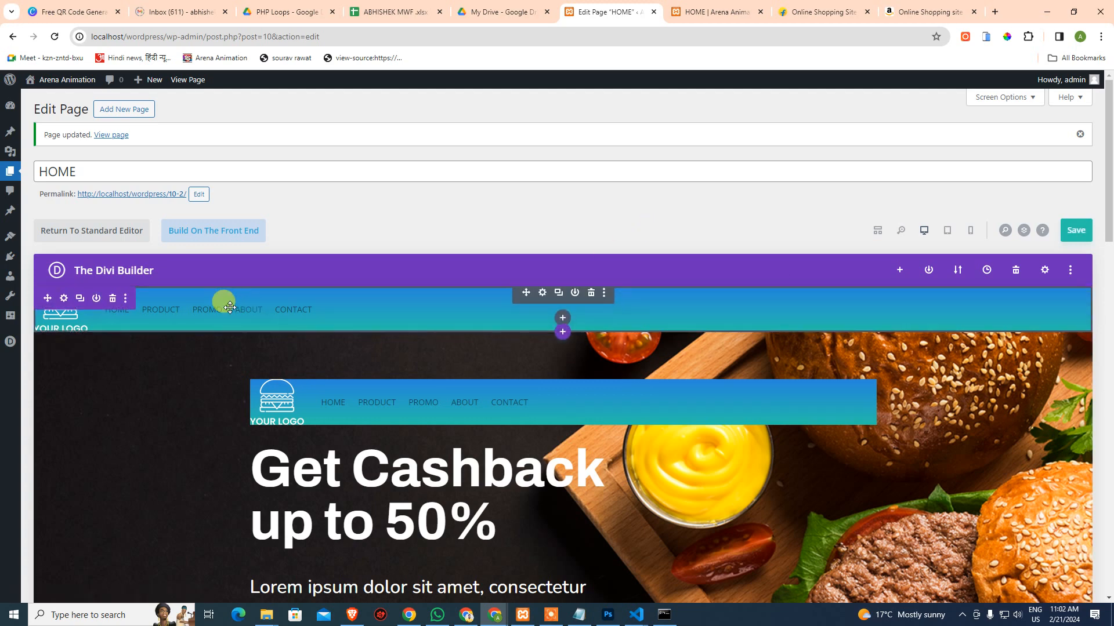
{"action": "left_click", "coordinate": [542, 293]}
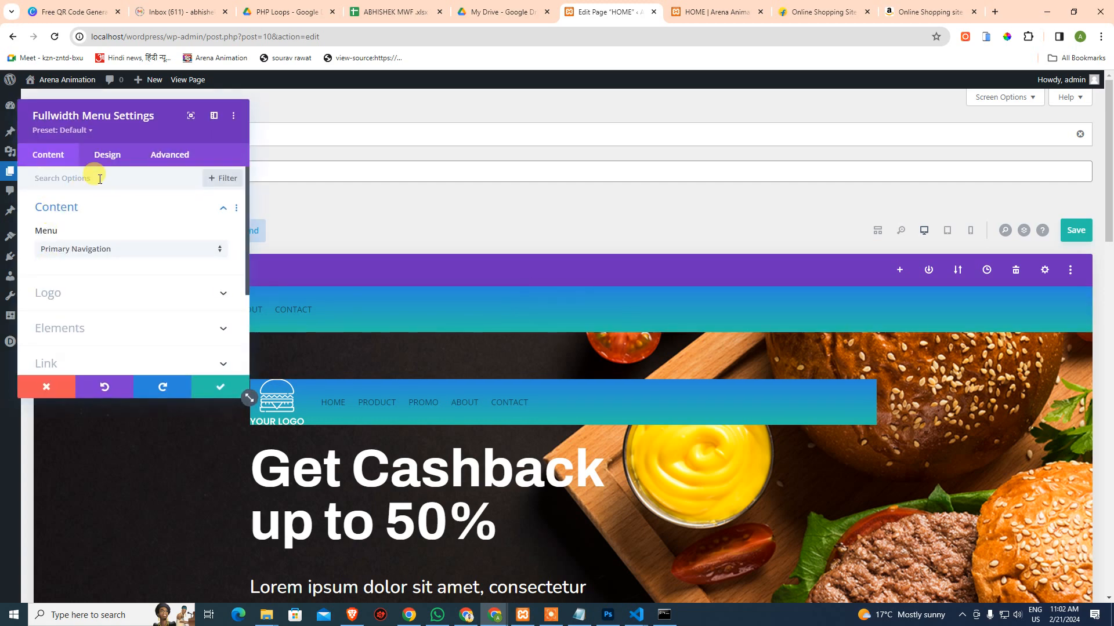
{"action": "left_click", "coordinate": [105, 156]}
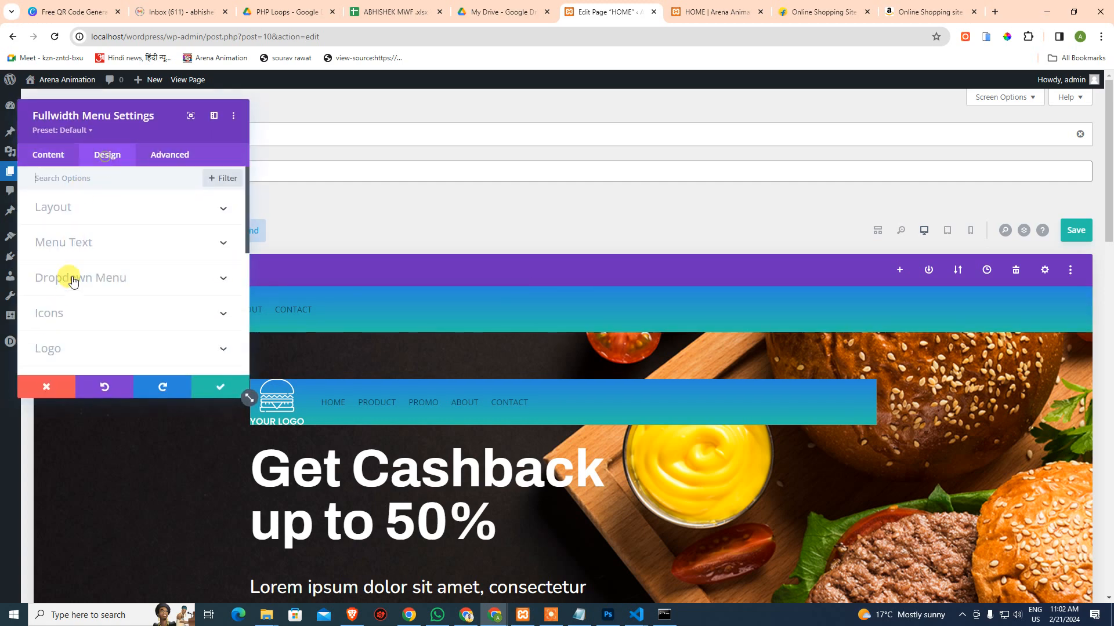
{"action": "left_click", "coordinate": [79, 241]}
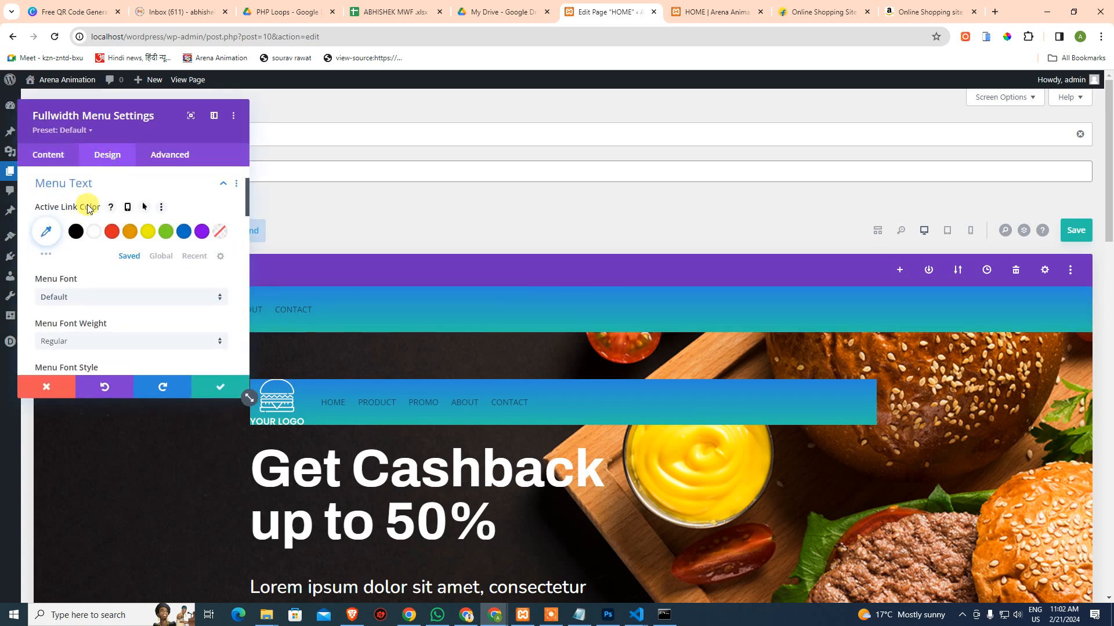
{"action": "left_click", "coordinate": [87, 186]}
{"action": "scroll", "coordinate": [90, 221], "scroll_direction": "up", "scroll_amount": 2}
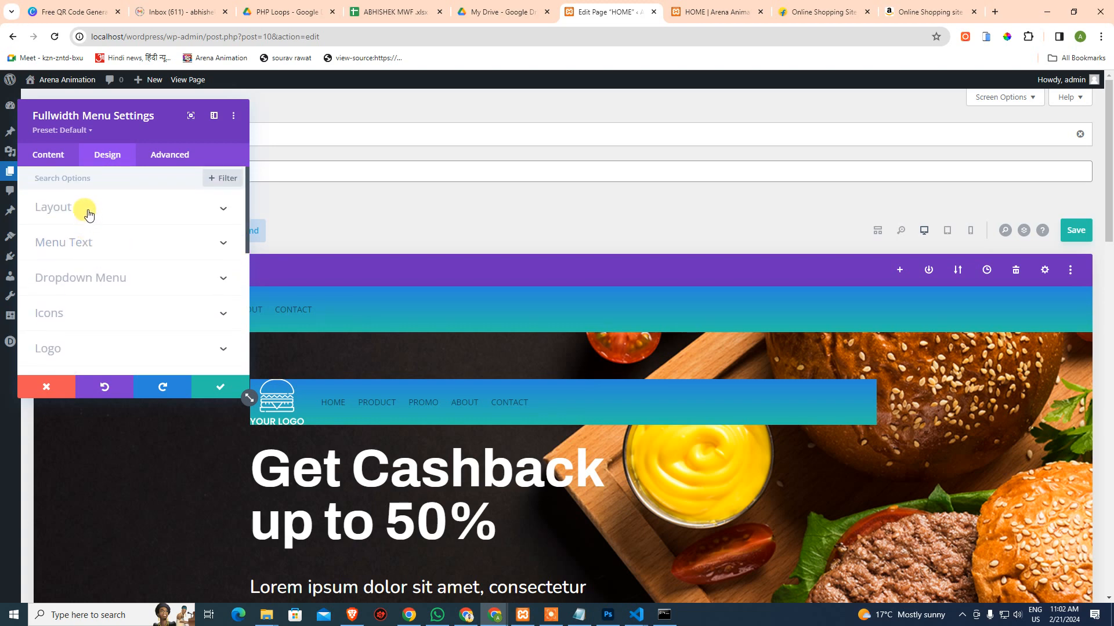
Toggle fullwidth menu links off and back on, then open the Menu Text styling options
{"action": "left_click", "coordinate": [87, 209]}
{"action": "left_click", "coordinate": [47, 343]}
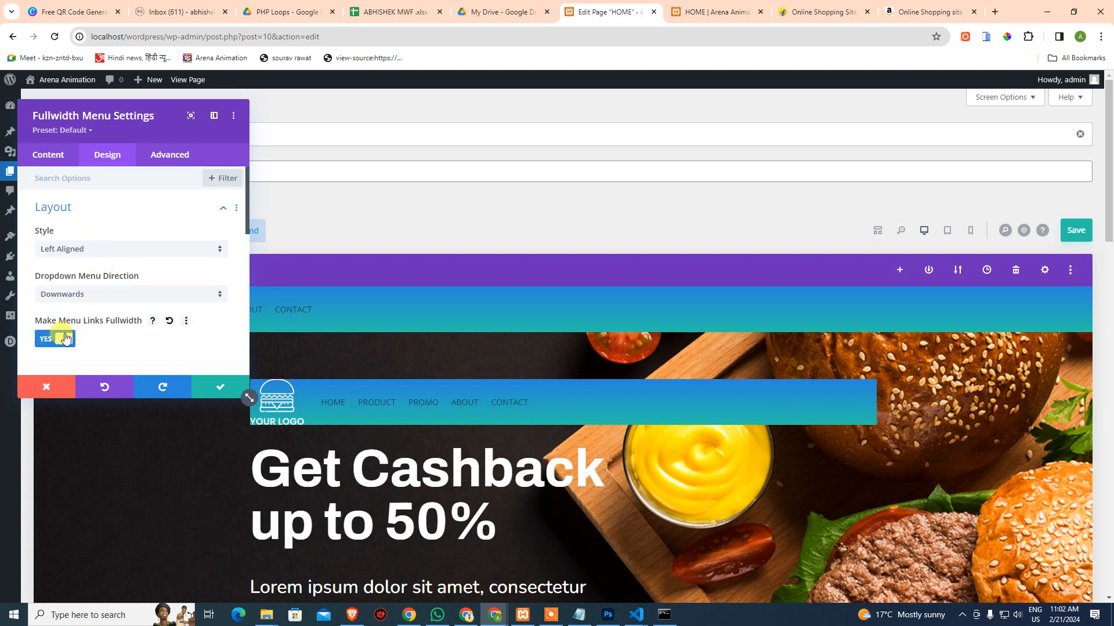
{"action": "left_click", "coordinate": [64, 343]}
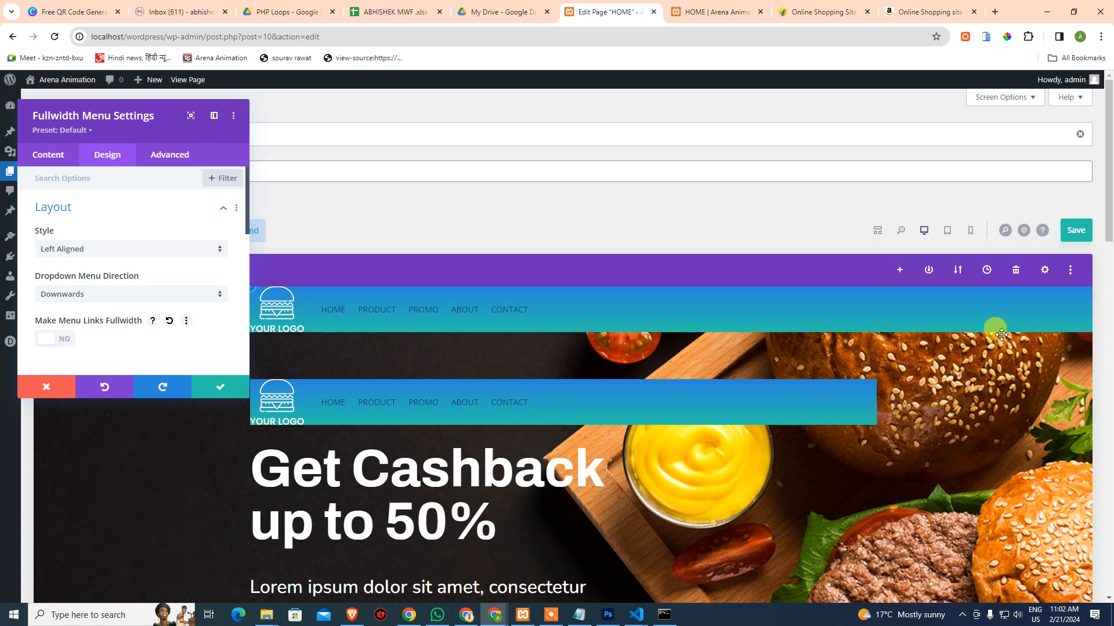
{"action": "left_click", "coordinate": [61, 339]}
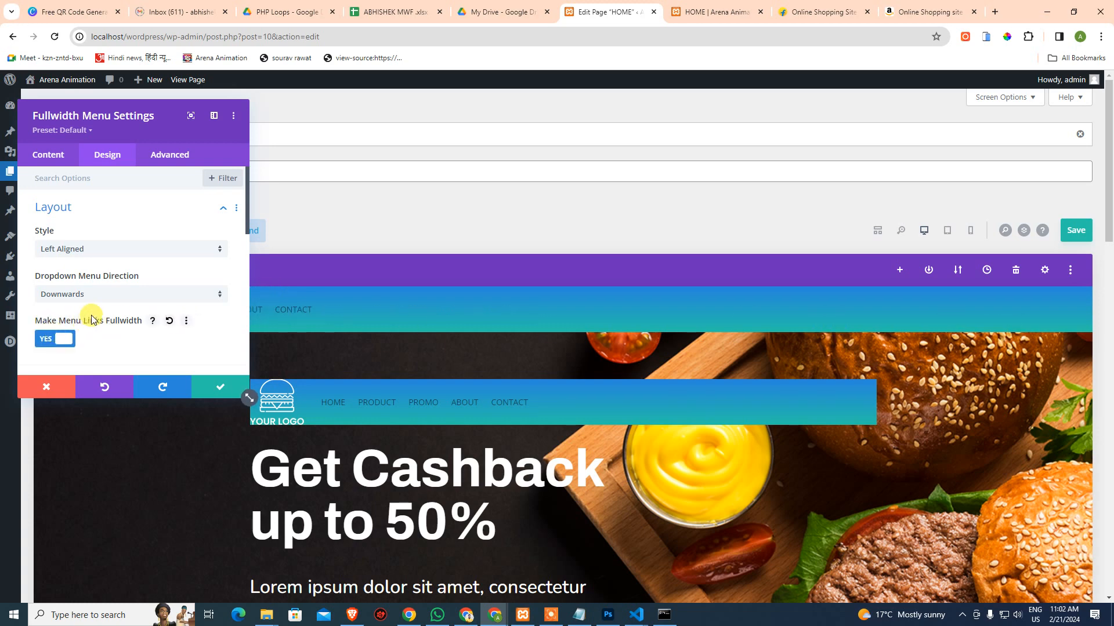
{"action": "scroll", "coordinate": [104, 322], "scroll_direction": "down", "scroll_amount": 2}
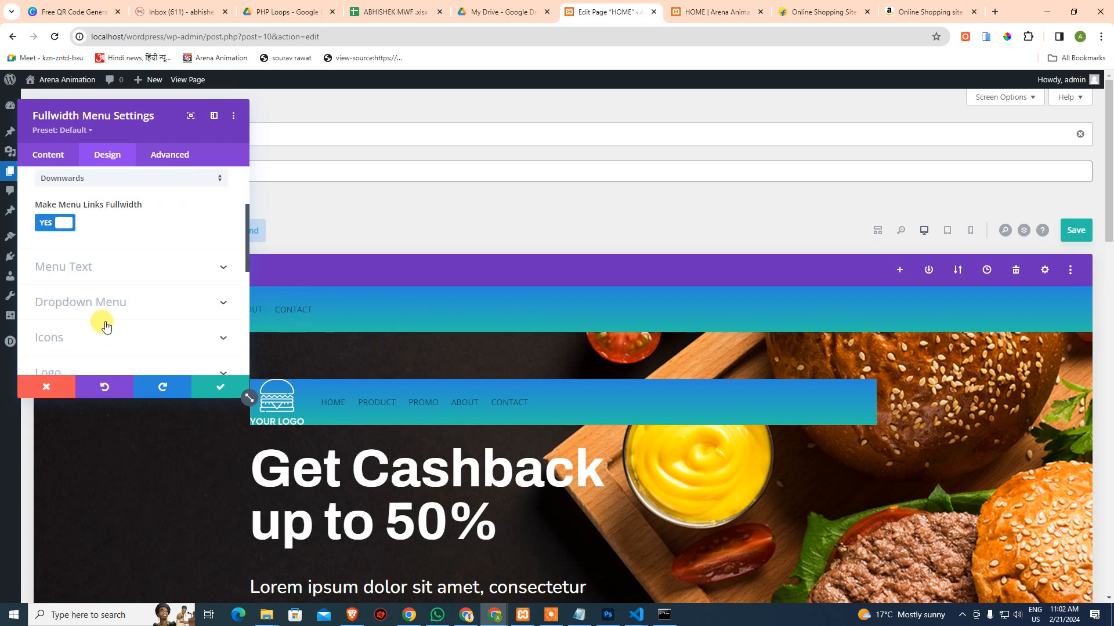
{"action": "left_click", "coordinate": [75, 266]}
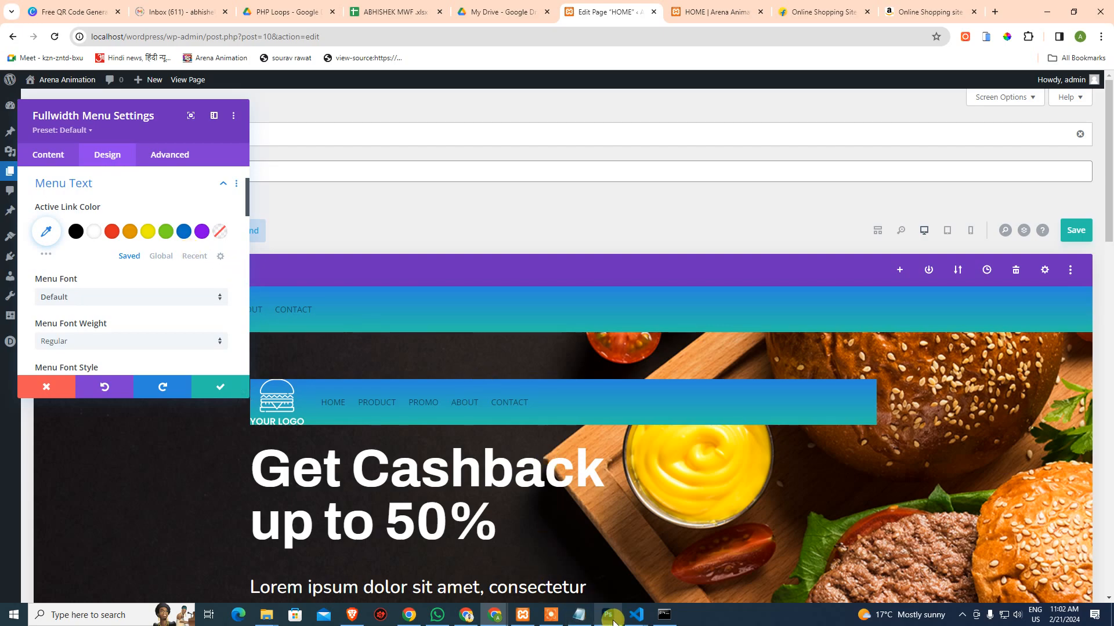
{"action": "left_click", "coordinate": [608, 616]}
Read the template's nav text font, Poppins SemiBold 25 px, then return to WordPress
{"action": "left_click", "coordinate": [506, 238]}
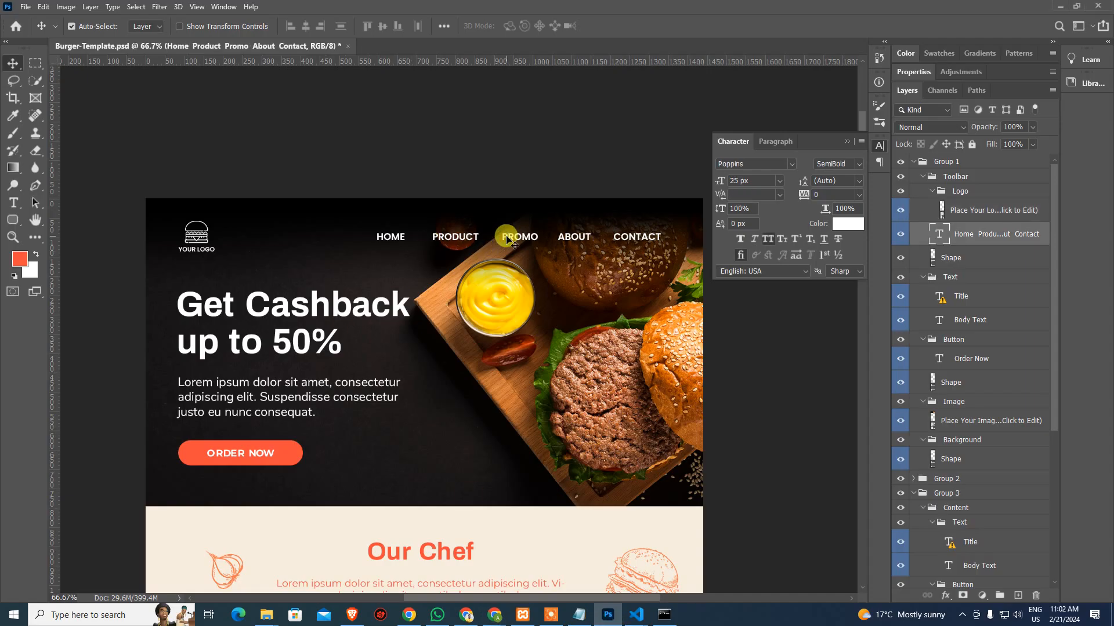
{"action": "double_click", "coordinate": [506, 238]}
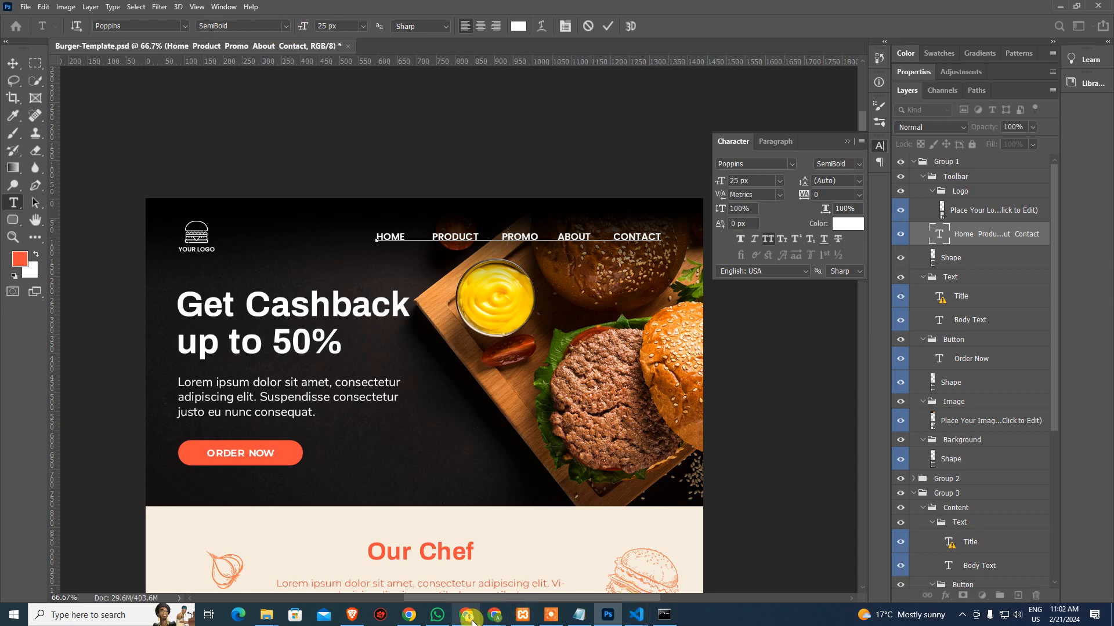
{"action": "mouse_move", "coordinate": [494, 615]}
{"action": "left_click", "coordinate": [482, 580]}
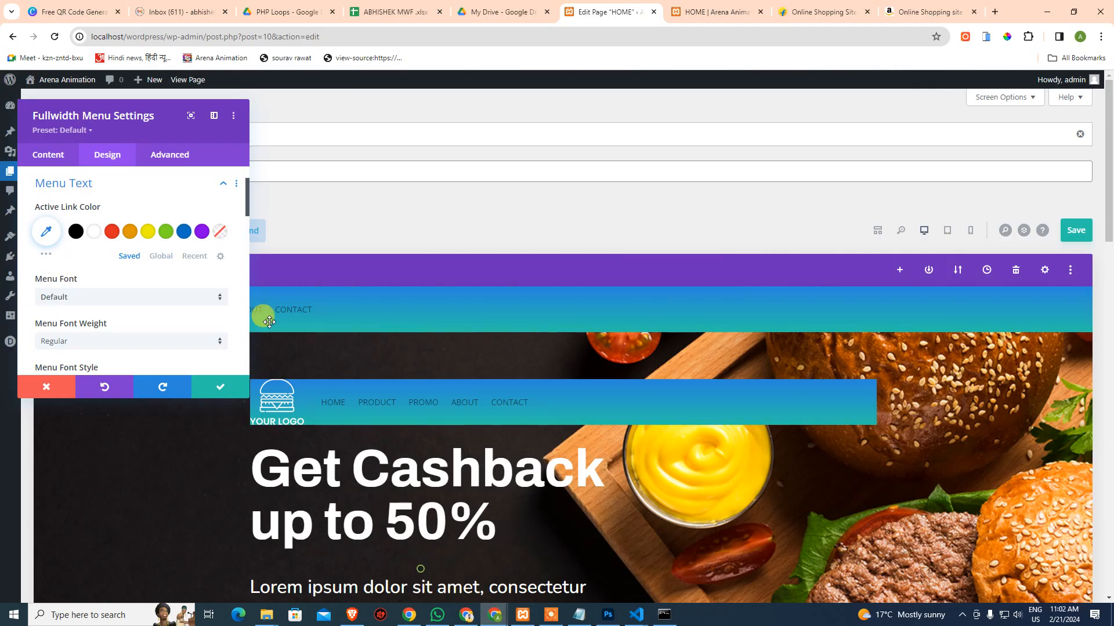
Set the menu font to Poppins and choose the Semi Bold font weight
{"action": "left_click", "coordinate": [85, 304]}
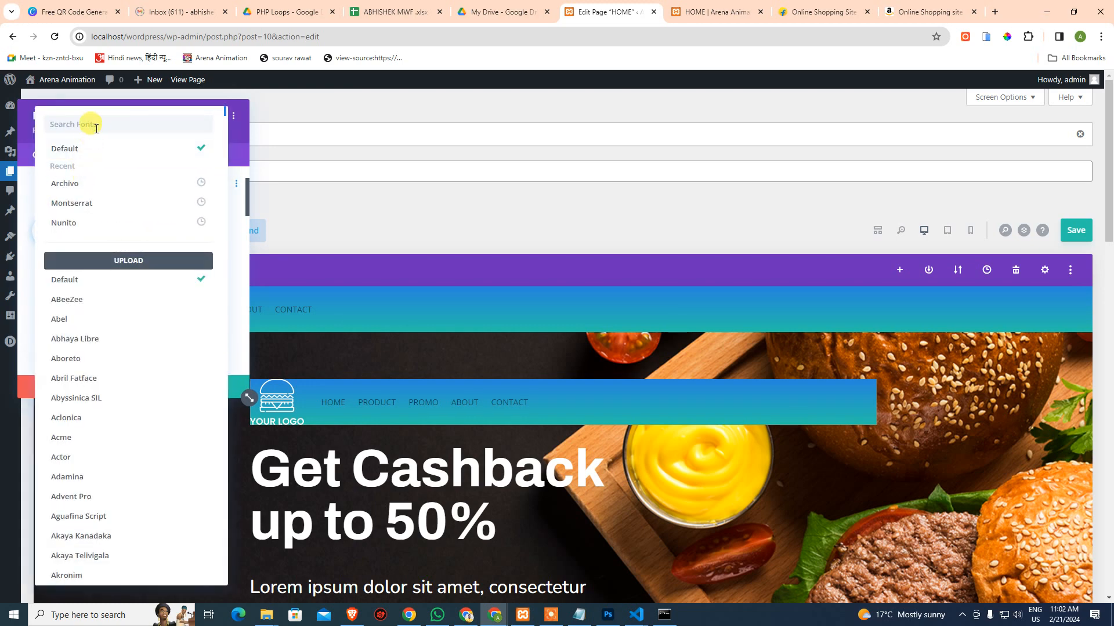
{"action": "type", "text": "popp"}
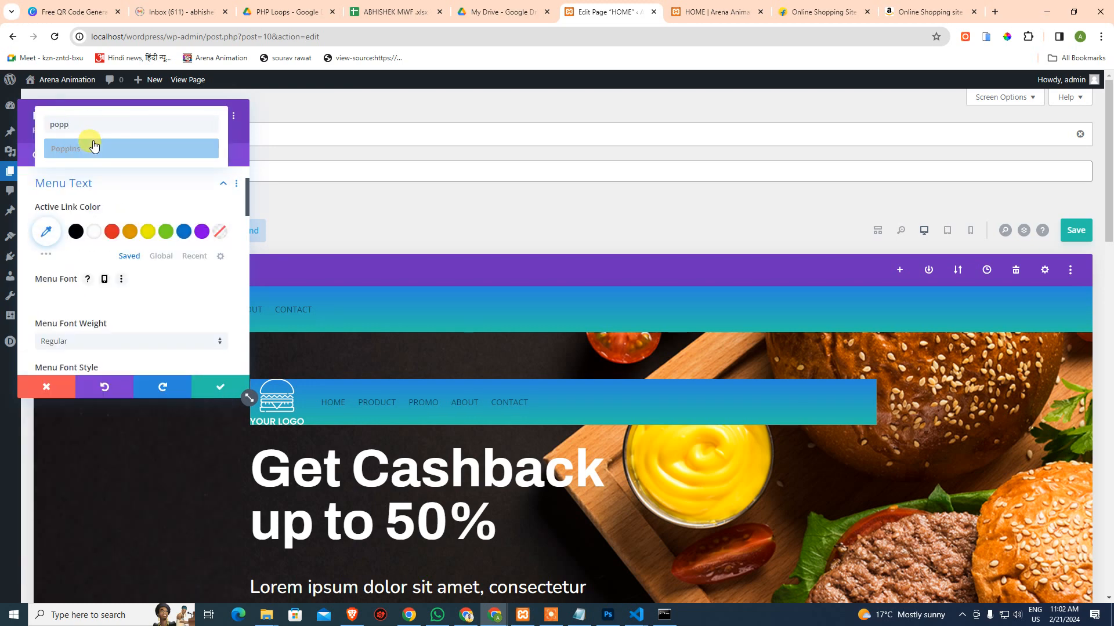
{"action": "left_click", "coordinate": [86, 148]}
{"action": "scroll", "coordinate": [134, 290], "scroll_direction": "down", "scroll_amount": 2}
{"action": "left_click", "coordinate": [100, 232]}
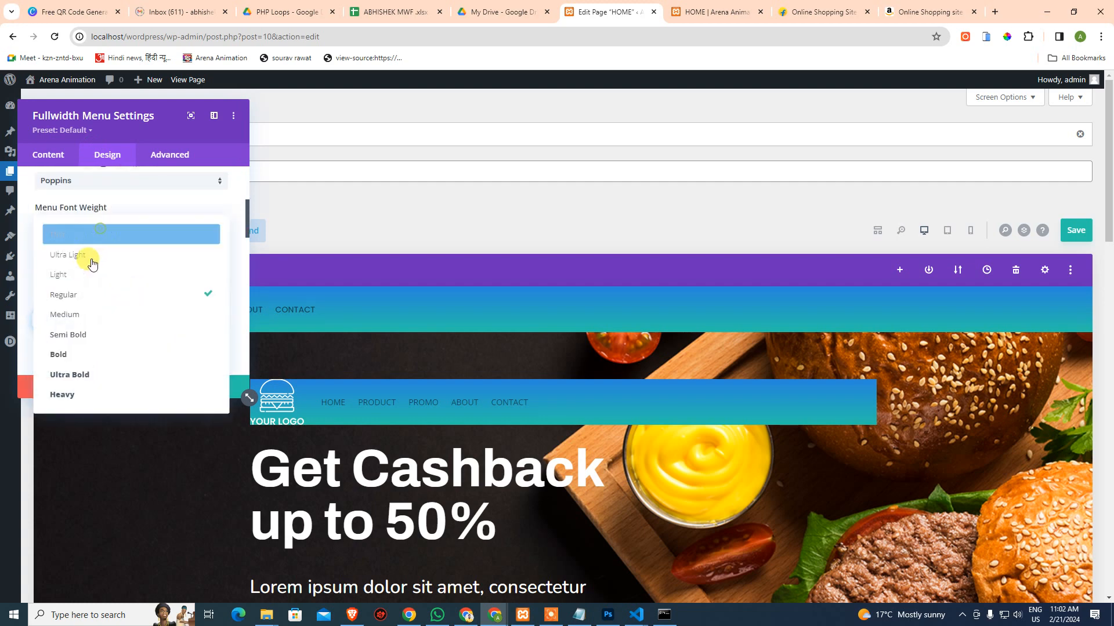
{"action": "scroll", "coordinate": [114, 325], "scroll_direction": "down", "scroll_amount": 2}
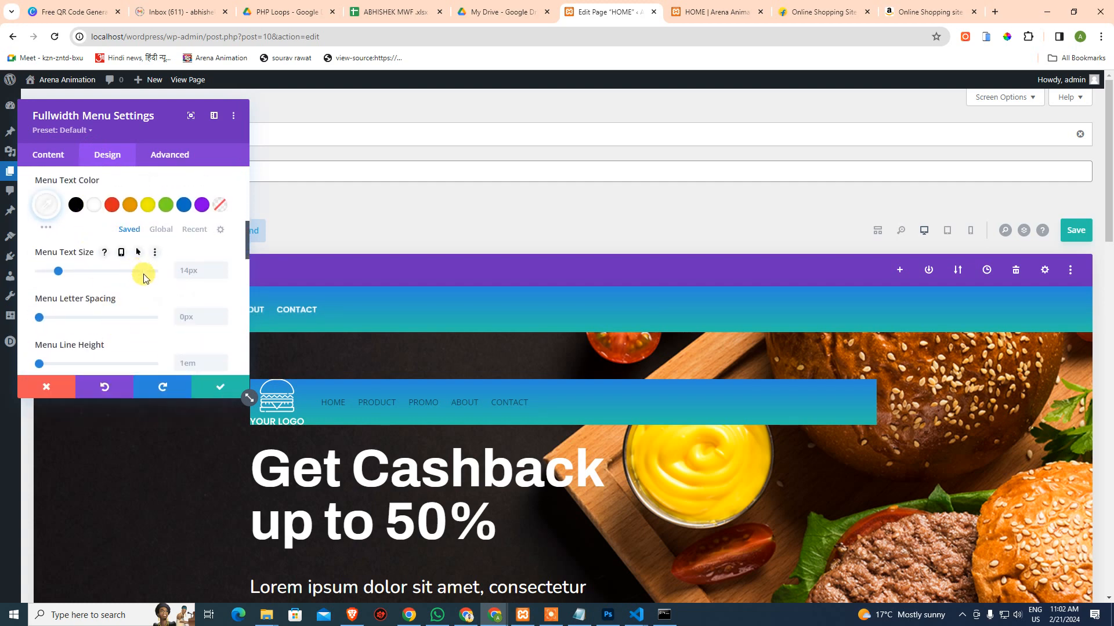
{"action": "scroll", "coordinate": [134, 278], "scroll_direction": "down", "scroll_amount": 5}
{"action": "scroll", "coordinate": [138, 290], "scroll_direction": "down", "scroll_amount": 3}
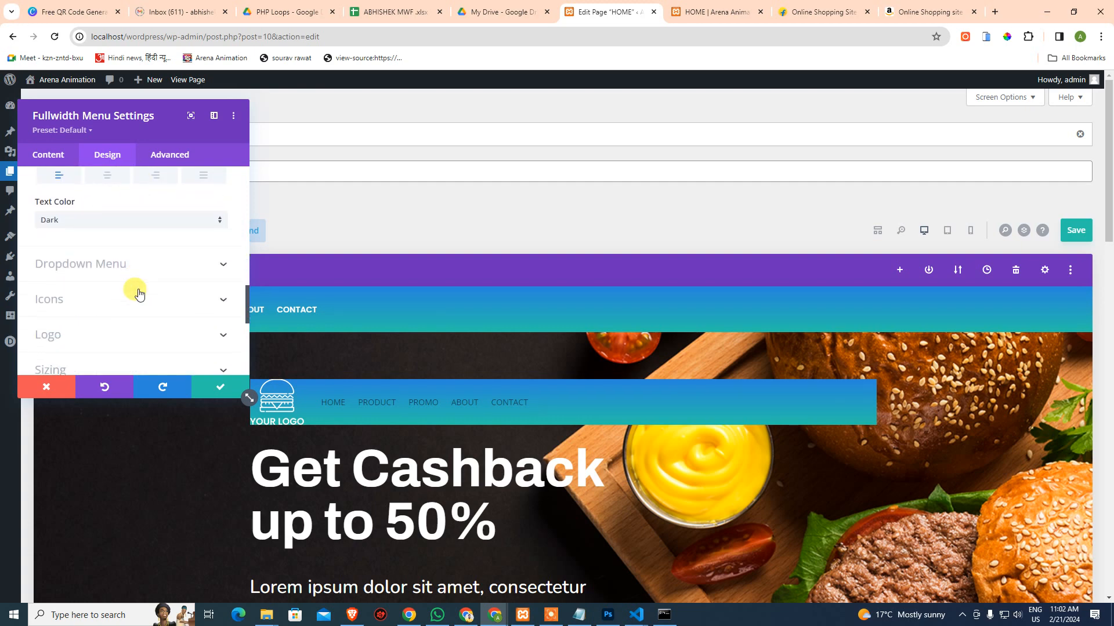
{"action": "scroll", "coordinate": [138, 290], "scroll_direction": "up", "scroll_amount": 5}
{"action": "scroll", "coordinate": [138, 290], "scroll_direction": "up", "scroll_amount": 4}
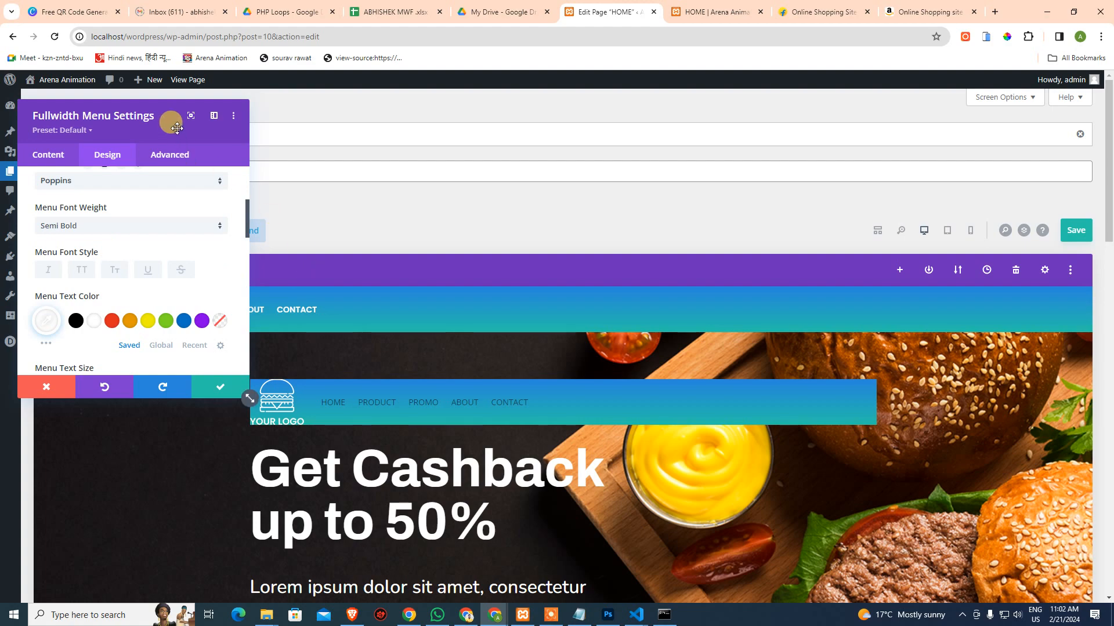
Set the menu text size to 25px and check the larger header links
{"action": "left_click_drag", "start_coordinate": [168, 116], "coordinate": [184, 160]}
{"action": "scroll", "coordinate": [219, 231], "scroll_direction": "down", "scroll_amount": 3}
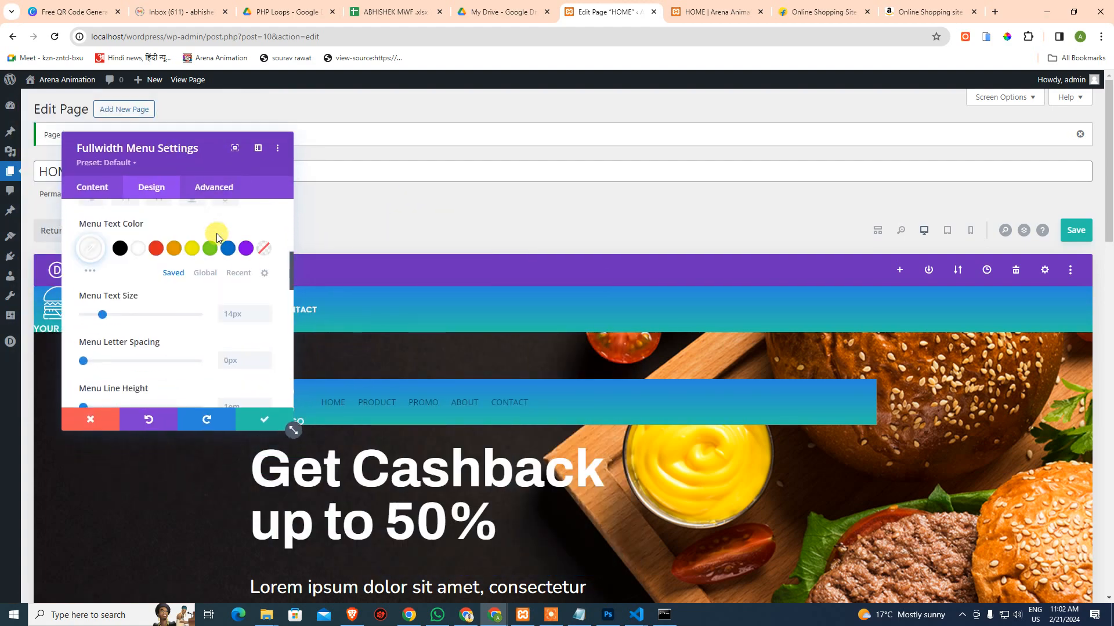
{"action": "left_click", "coordinate": [247, 246]}
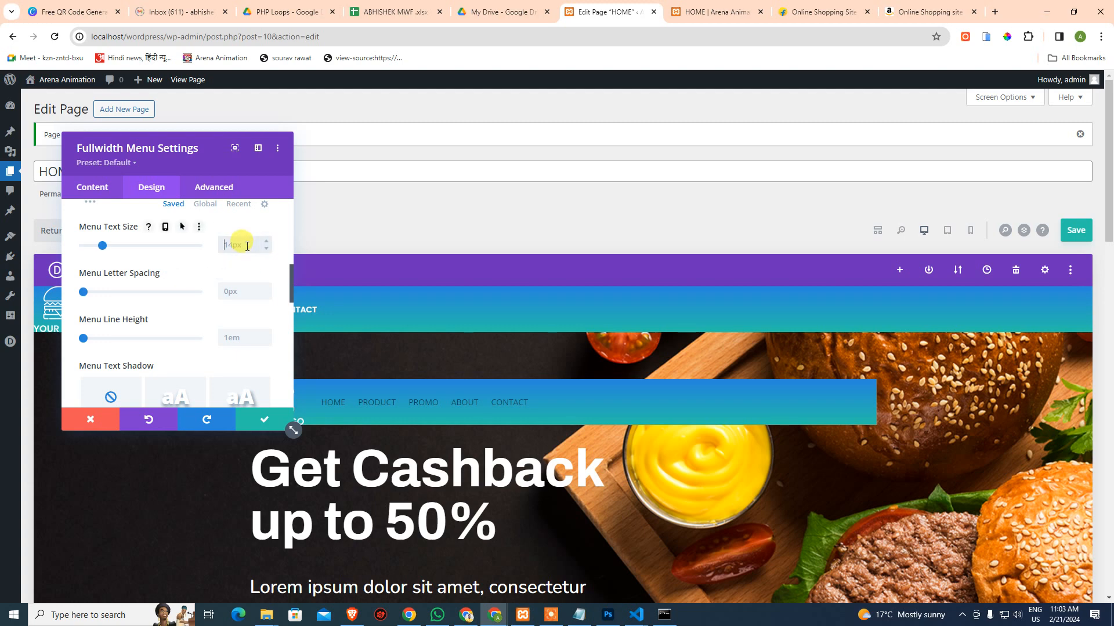
{"action": "type", "text": "25"}
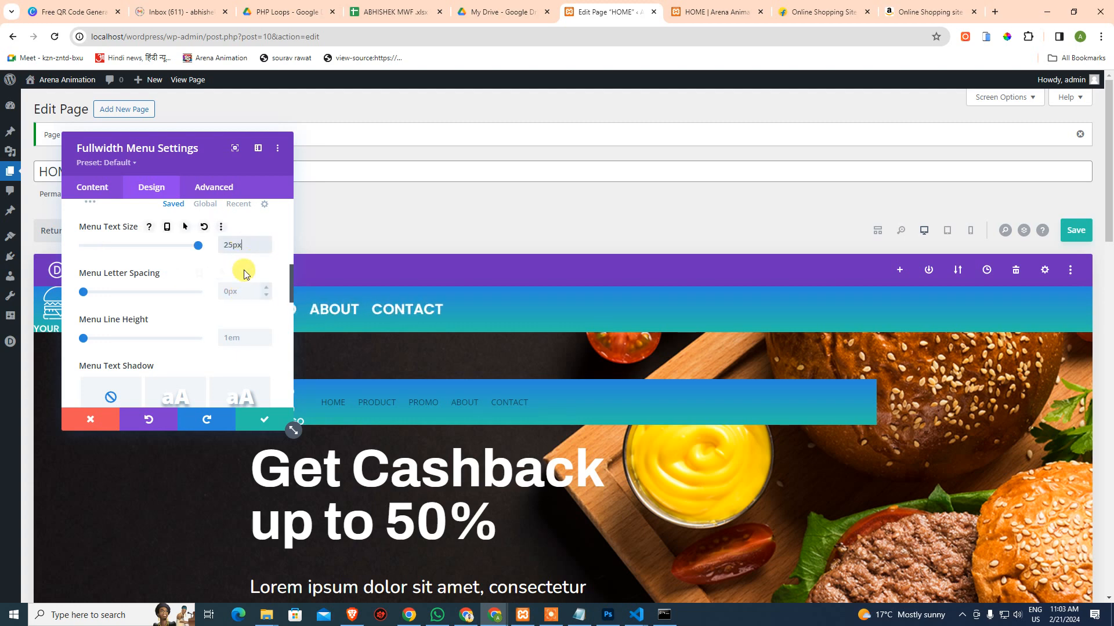
{"action": "left_click_drag", "start_coordinate": [201, 174], "coordinate": [274, 219]}
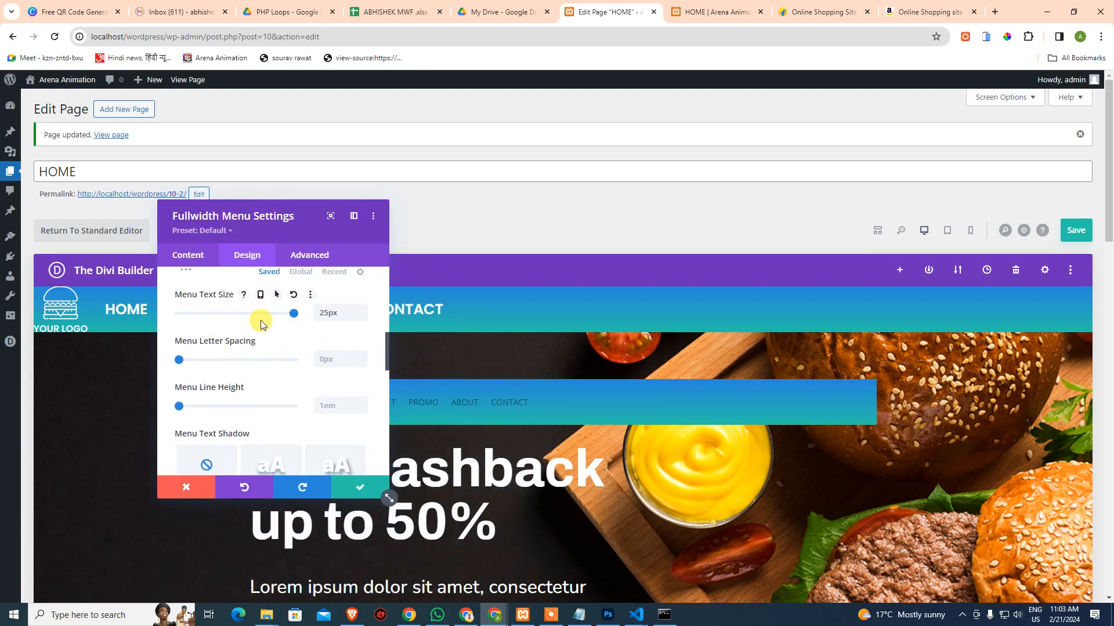
{"action": "scroll", "coordinate": [261, 376], "scroll_direction": "down", "scroll_amount": 1}
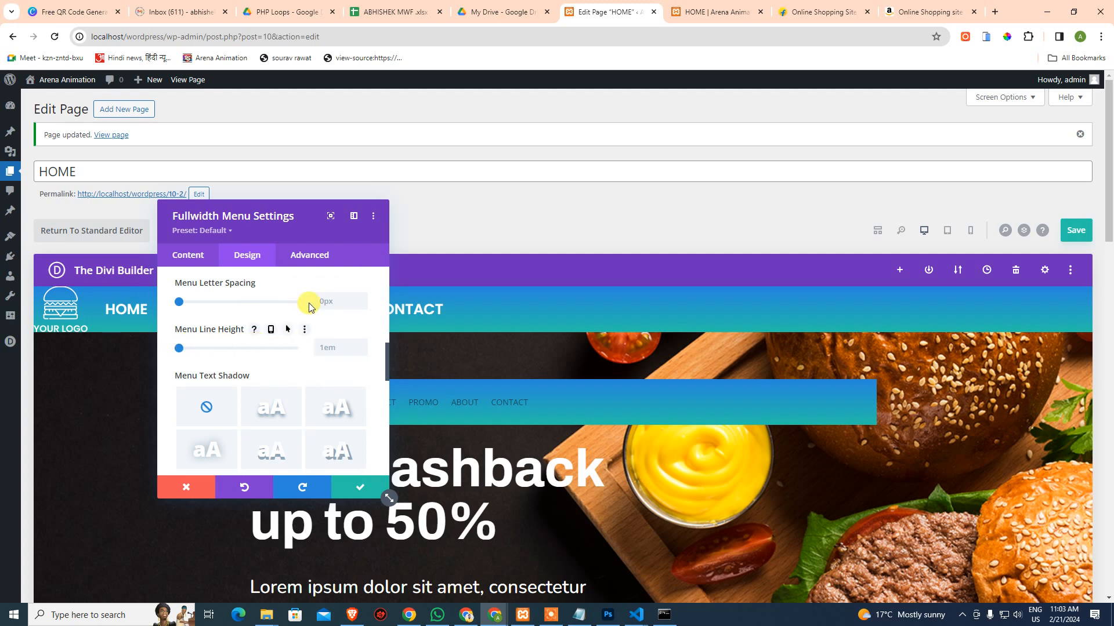
{"action": "scroll", "coordinate": [262, 390], "scroll_direction": "down", "scroll_amount": 3}
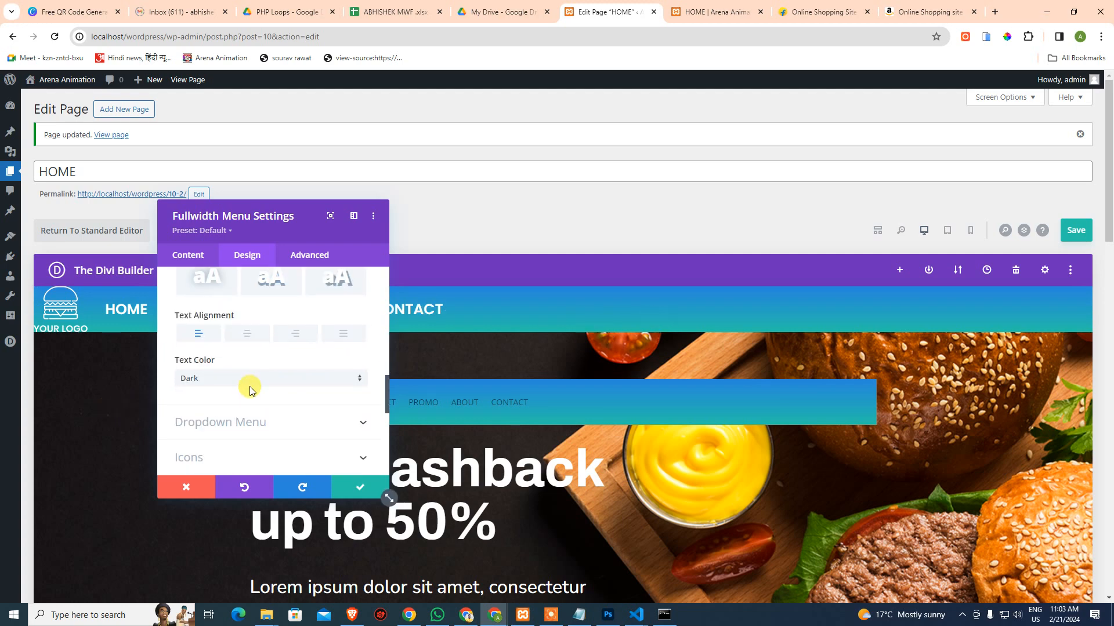
{"action": "scroll", "coordinate": [261, 377], "scroll_direction": "down", "scroll_amount": 1}
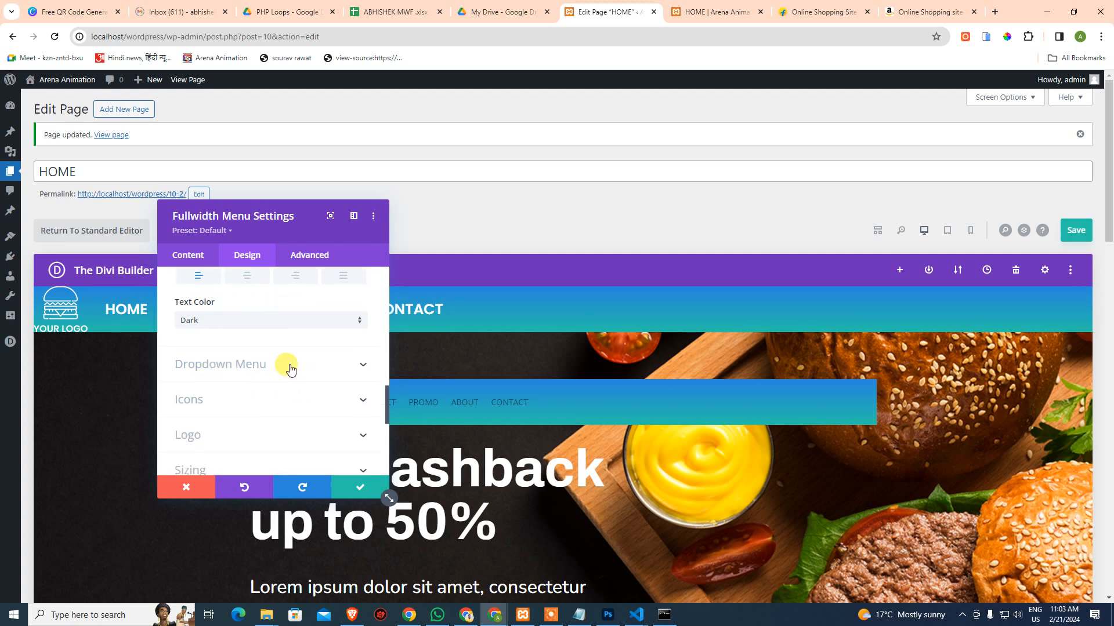
{"action": "scroll", "coordinate": [278, 382], "scroll_direction": "down", "scroll_amount": 2}
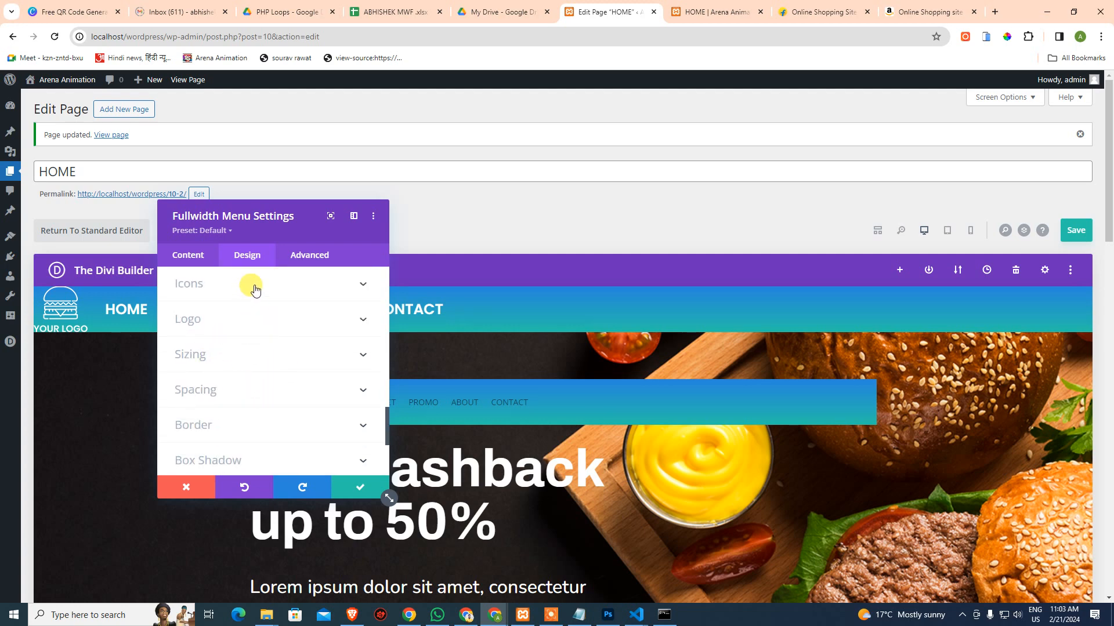
Review the menu icon colour options and save the page with Ctrl+S
{"action": "left_click", "coordinate": [254, 286]}
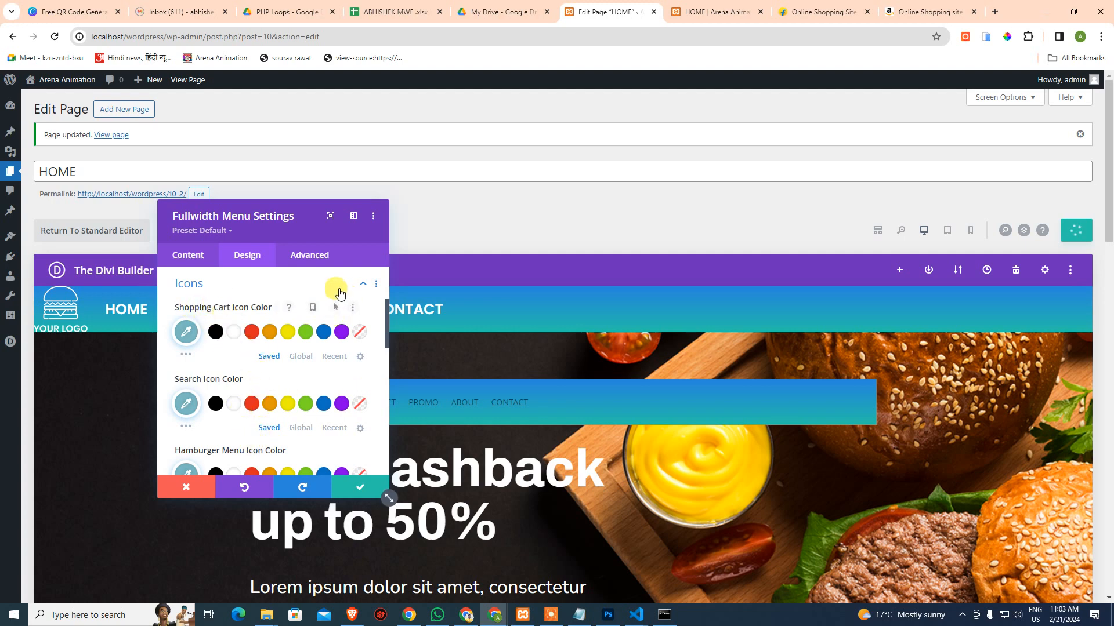
{"action": "key", "text": "ctrl+s"}
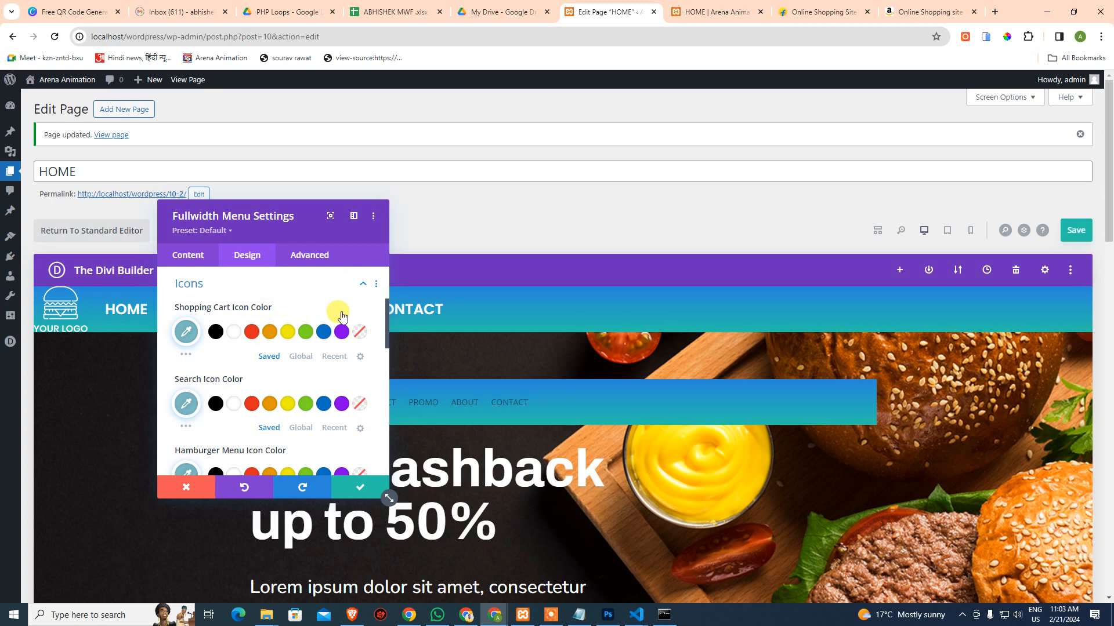
{"action": "scroll", "coordinate": [179, 406], "scroll_direction": "down", "scroll_amount": 1}
Bring up the menu's Logo settings in the Content tab, then the Design tab's Logo options
{"action": "mouse_move", "coordinate": [272, 426]}
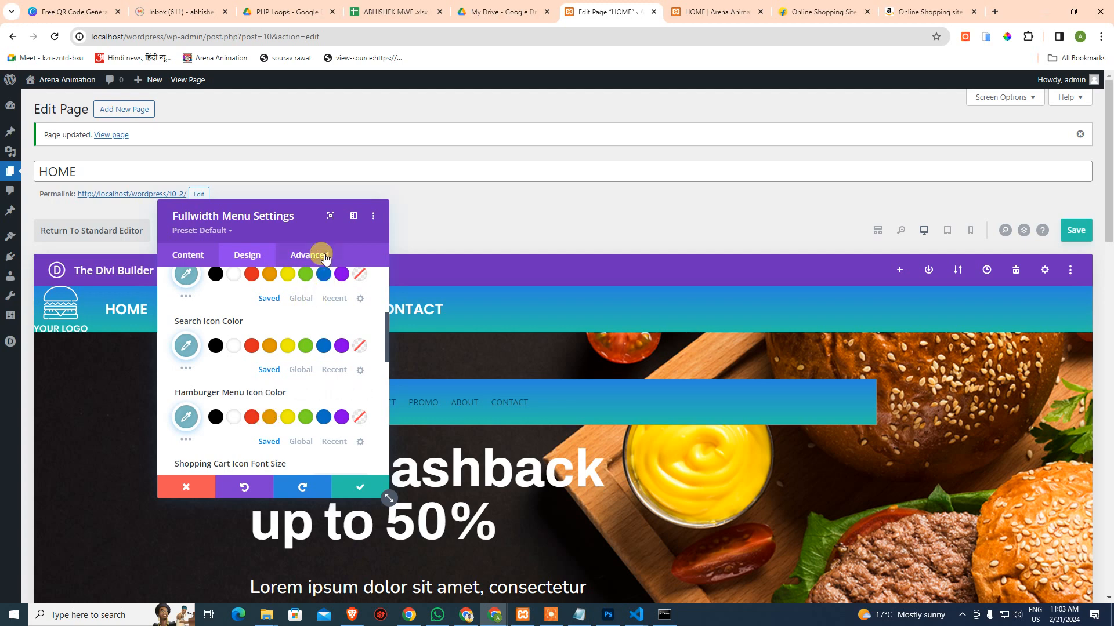
{"action": "left_click", "coordinate": [219, 254]}
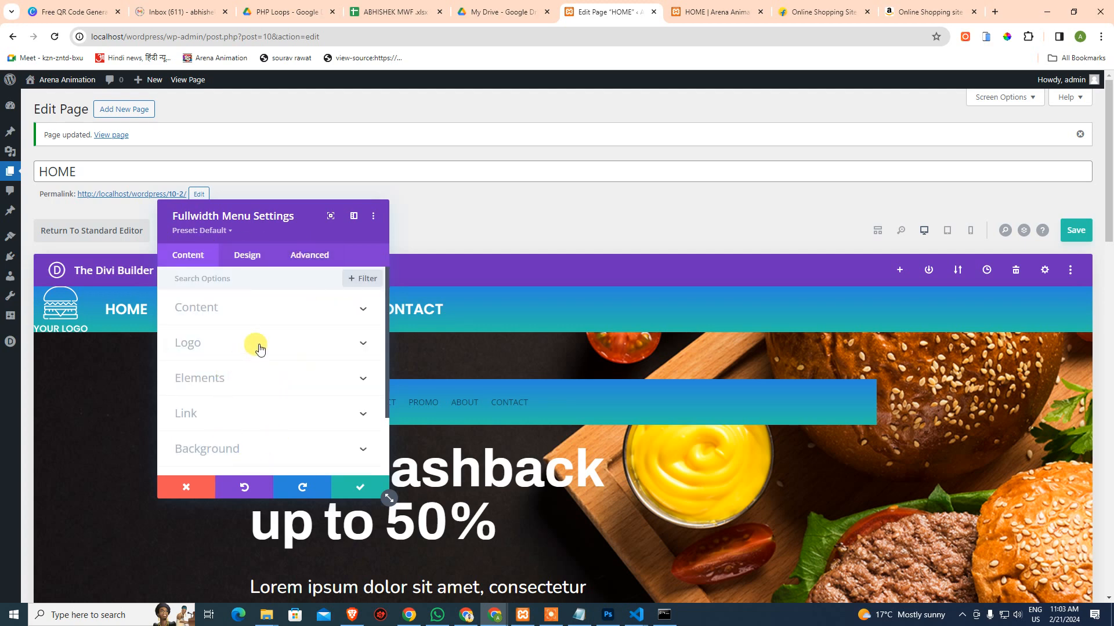
{"action": "left_click", "coordinate": [259, 348]}
{"action": "scroll", "coordinate": [261, 410], "scroll_direction": "down", "scroll_amount": 2}
{"action": "scroll", "coordinate": [244, 353], "scroll_direction": "up", "scroll_amount": 2}
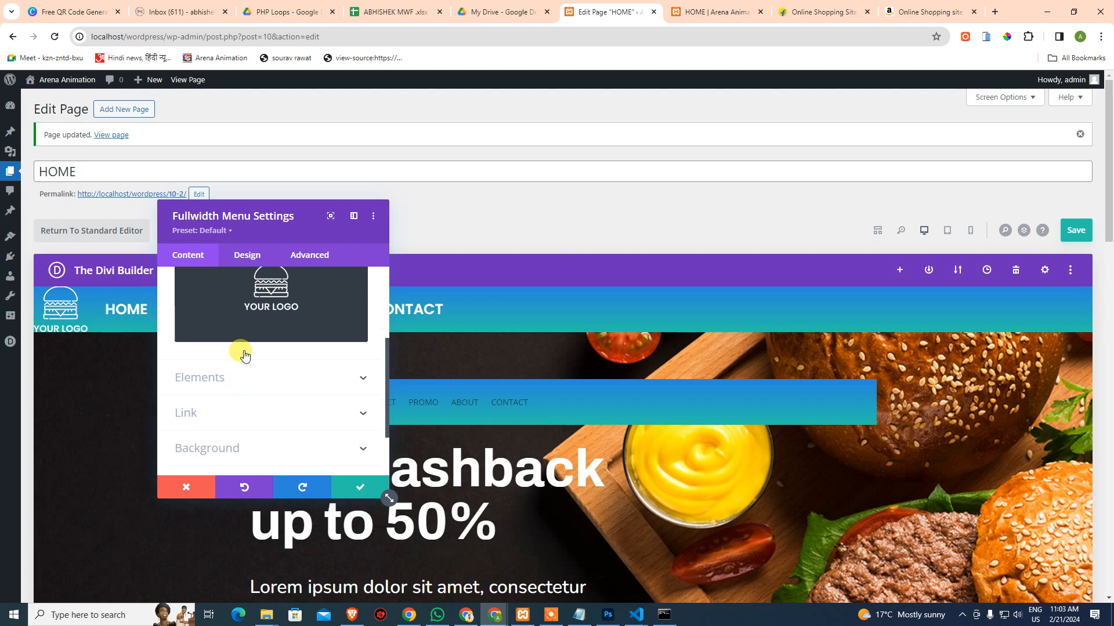
{"action": "scroll", "coordinate": [276, 398], "scroll_direction": "down", "scroll_amount": 3}
{"action": "scroll", "coordinate": [255, 340], "scroll_direction": "up", "scroll_amount": 3}
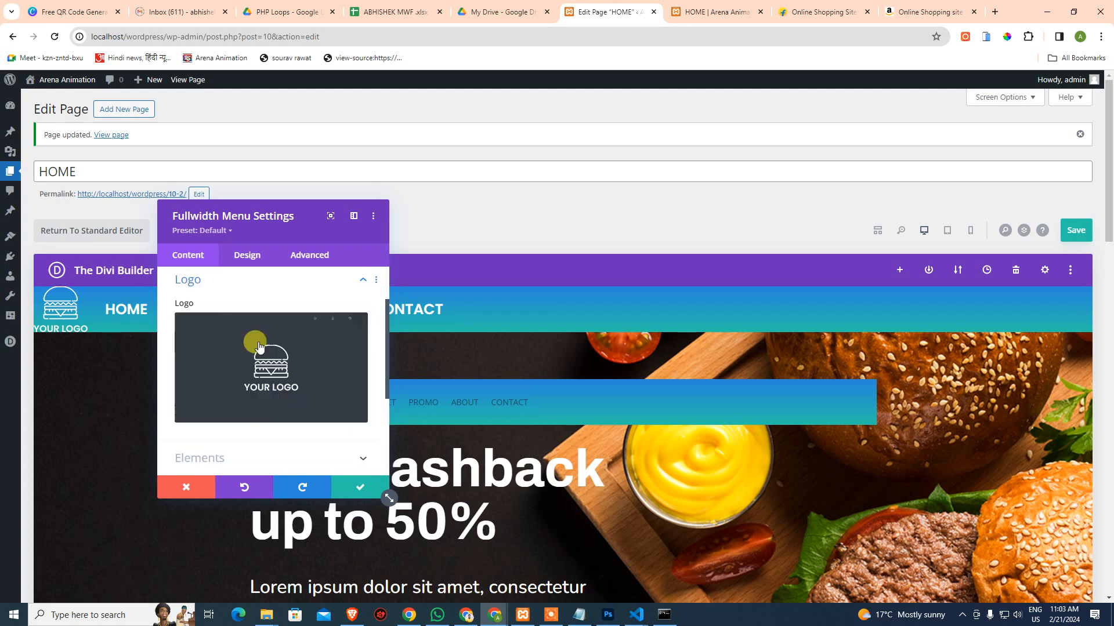
{"action": "left_click", "coordinate": [250, 256]}
{"action": "scroll", "coordinate": [256, 373], "scroll_direction": "down", "scroll_amount": 1}
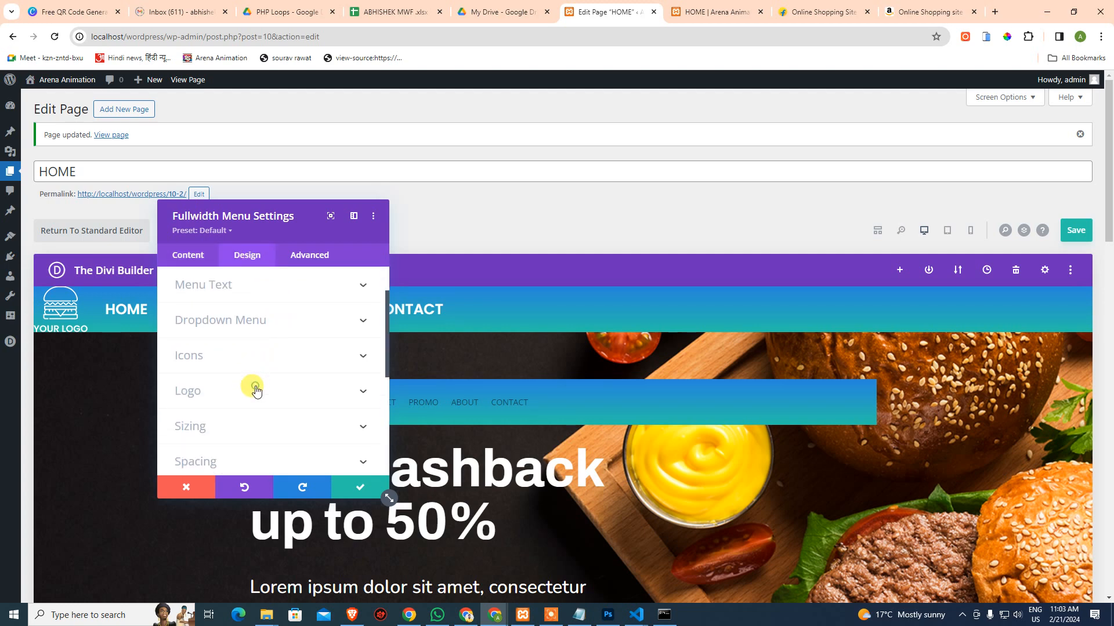
Set the logo's rounded corners to 0px on all corners
{"action": "left_click", "coordinate": [251, 388]}
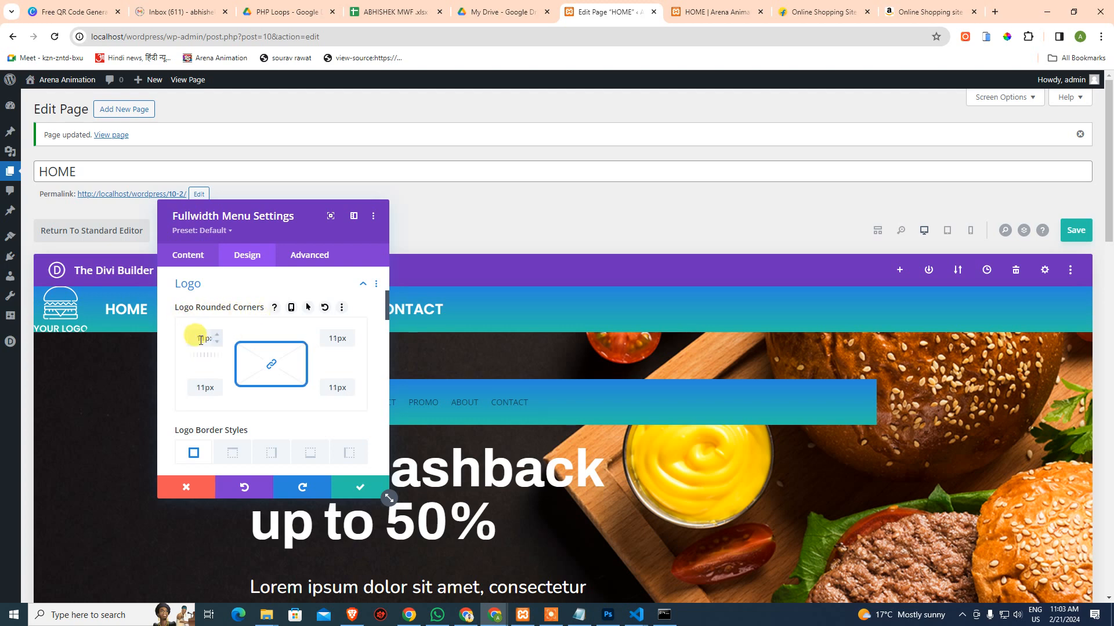
{"action": "left_click_drag", "start_coordinate": [201, 340], "coordinate": [227, 341]}
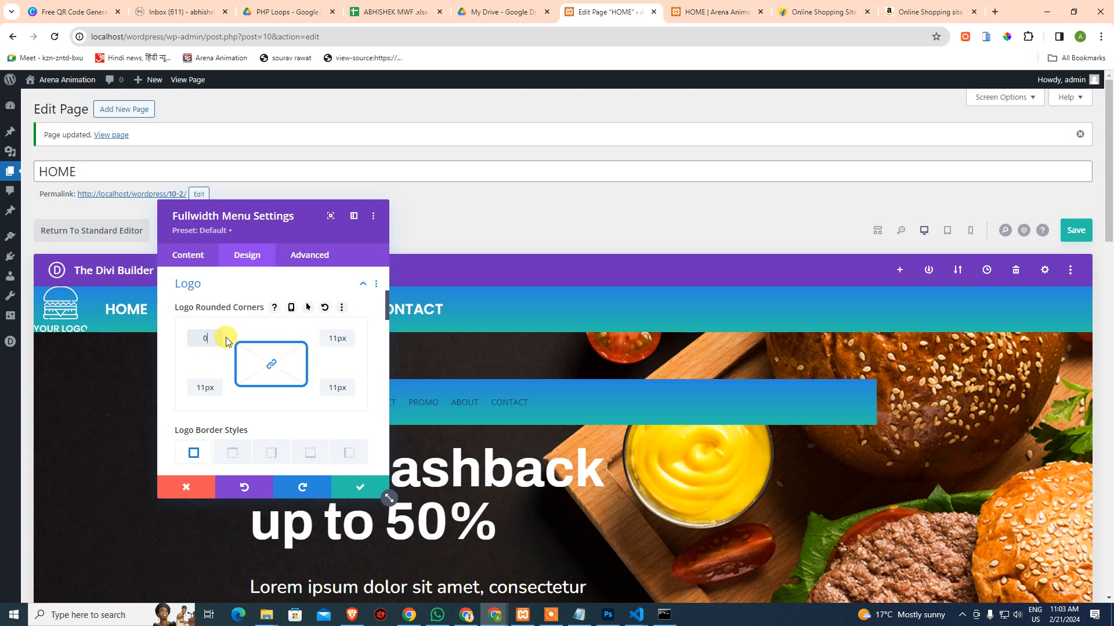
{"action": "left_click", "coordinate": [211, 365]}
{"action": "scroll", "coordinate": [247, 377], "scroll_direction": "down", "scroll_amount": 1}
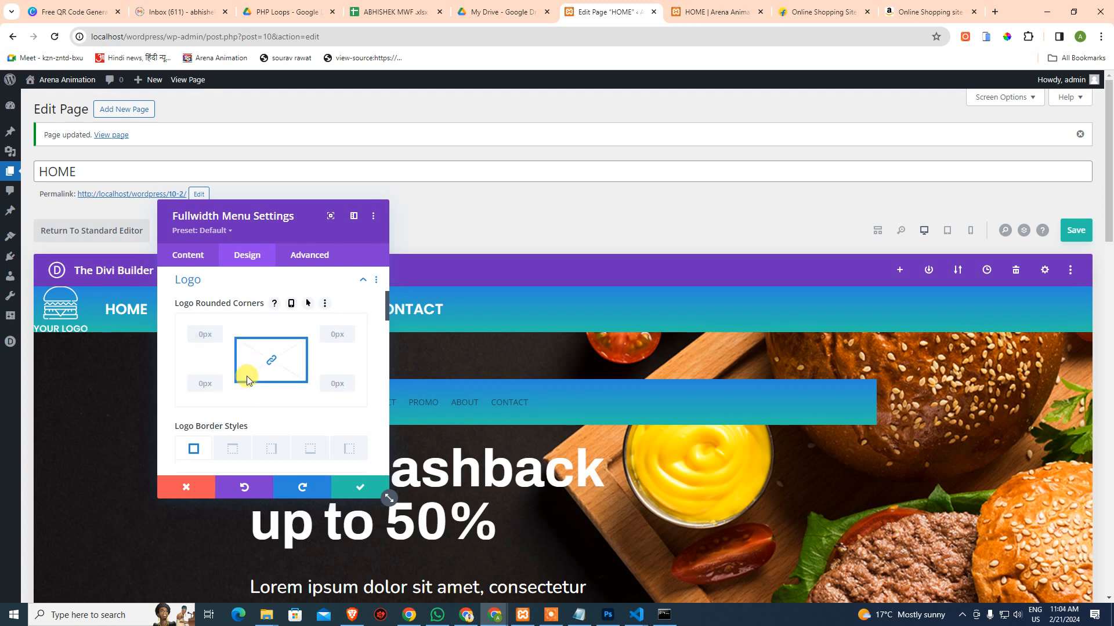
{"action": "scroll", "coordinate": [246, 377], "scroll_direction": "down", "scroll_amount": 2}
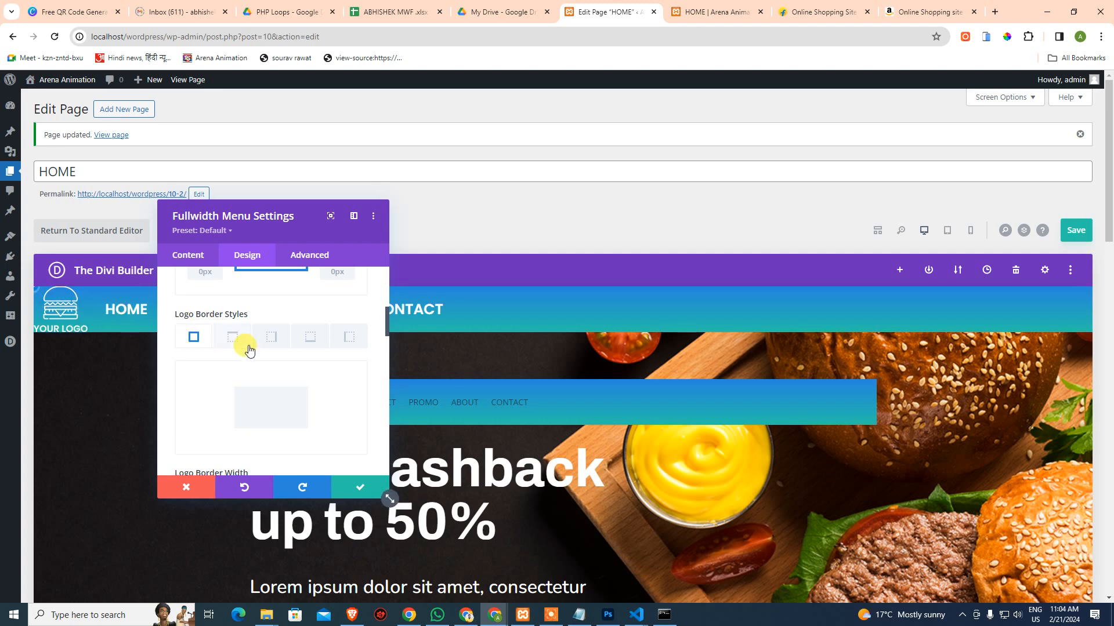
{"action": "scroll", "coordinate": [265, 430], "scroll_direction": "down", "scroll_amount": 2}
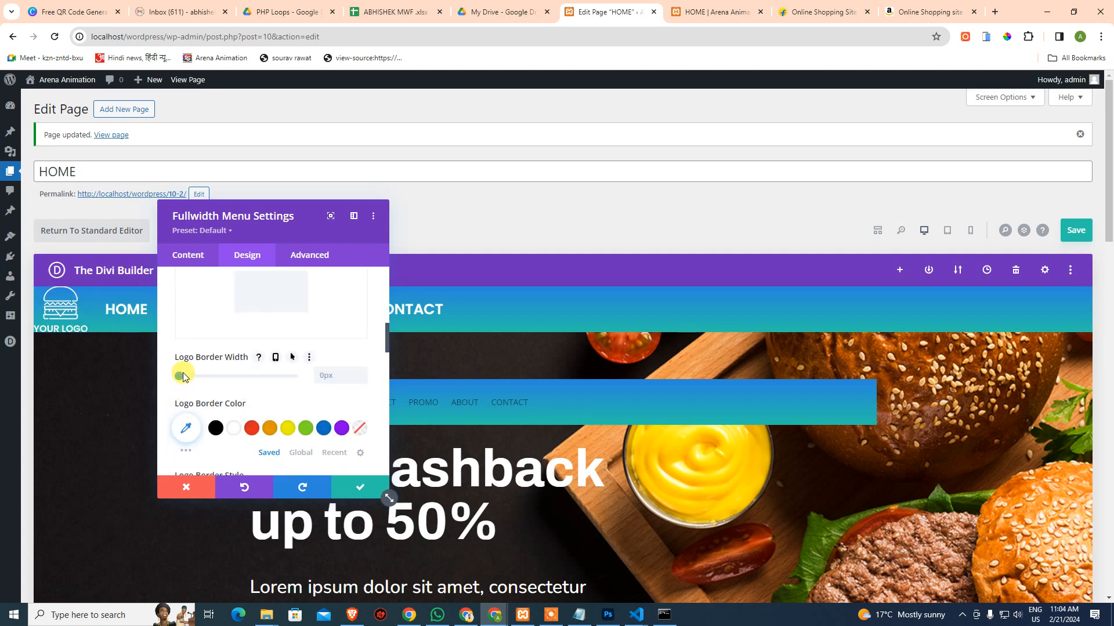
{"action": "scroll", "coordinate": [273, 365], "scroll_direction": "down", "scroll_amount": 2}
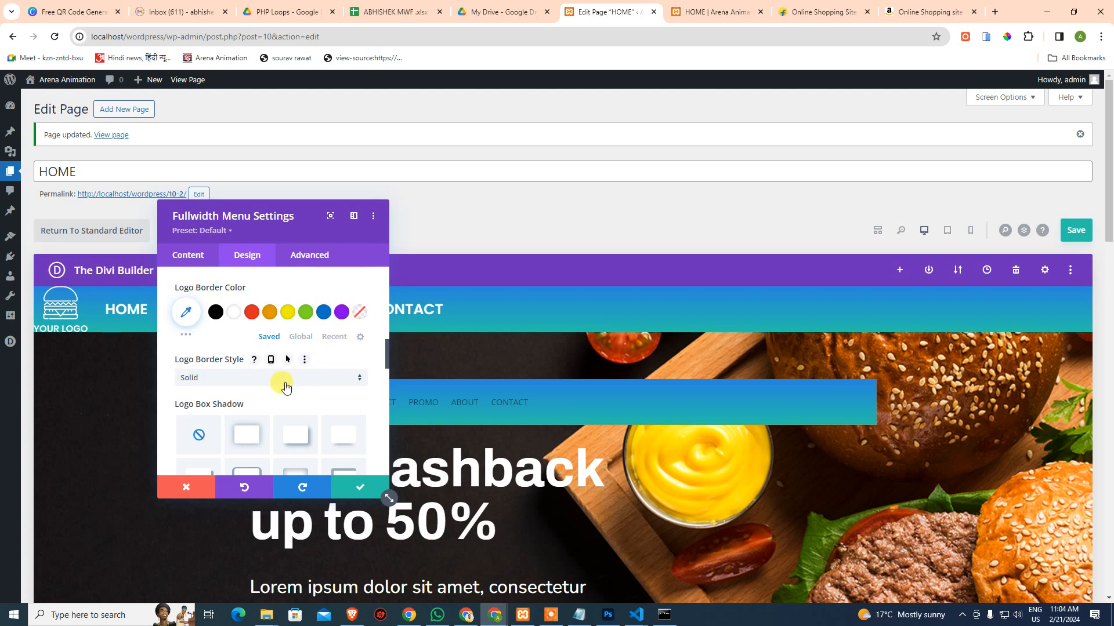
Review the logo border styles and filter options, then go to the Advanced settings
{"action": "left_click", "coordinate": [300, 380]}
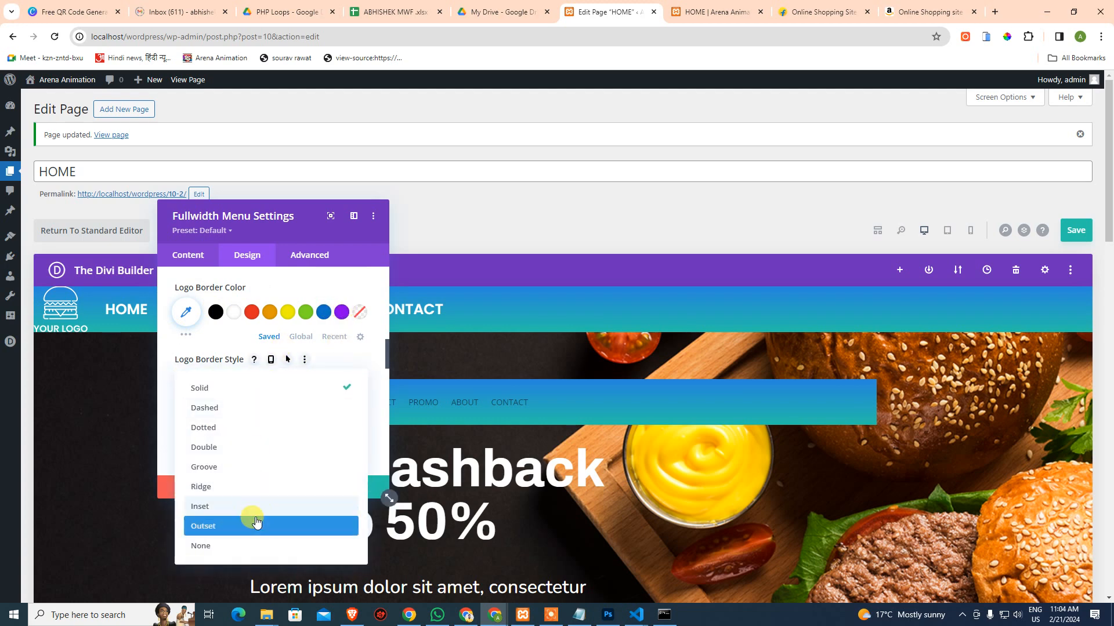
{"action": "scroll", "coordinate": [301, 409], "scroll_direction": "down", "scroll_amount": 5}
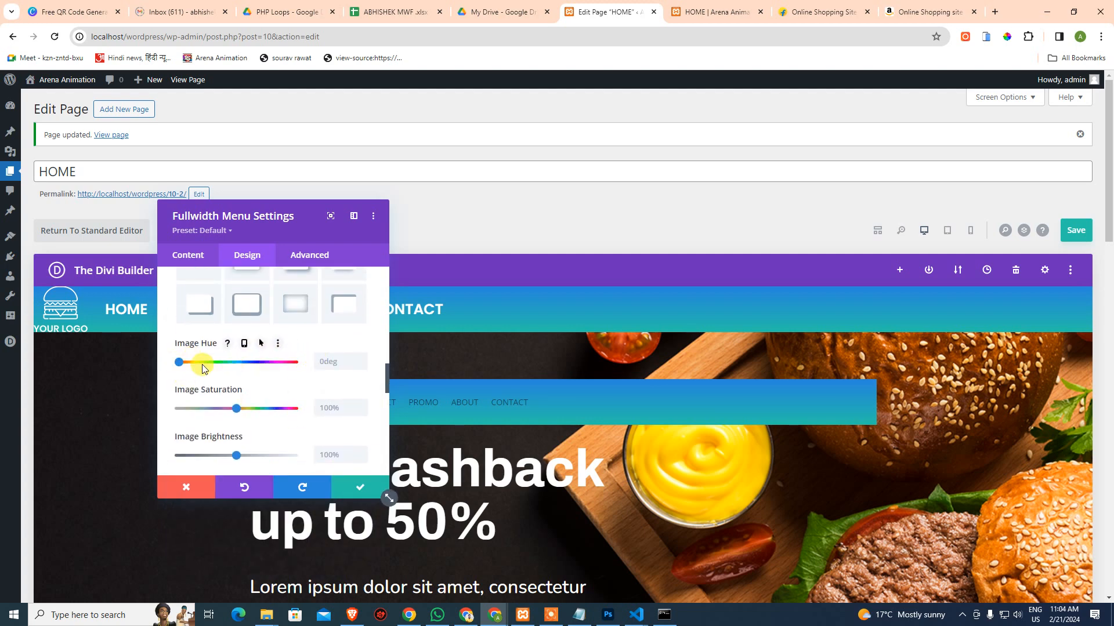
{"action": "scroll", "coordinate": [259, 406], "scroll_direction": "down", "scroll_amount": 2}
{"action": "scroll", "coordinate": [290, 383], "scroll_direction": "down", "scroll_amount": 6}
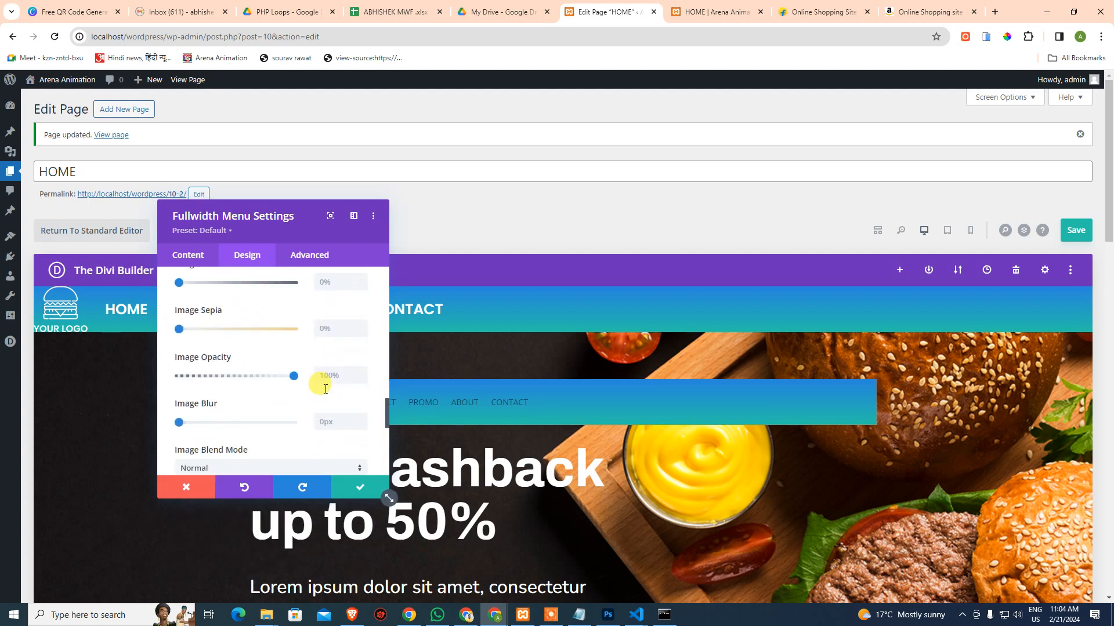
{"action": "scroll", "coordinate": [292, 418], "scroll_direction": "up", "scroll_amount": 10}
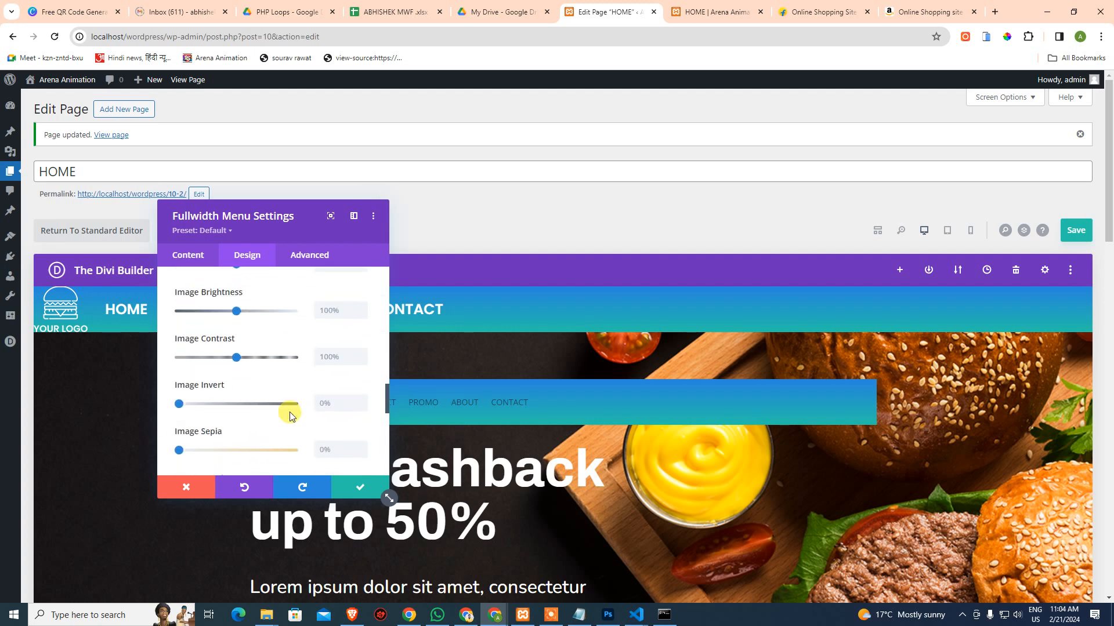
{"action": "scroll", "coordinate": [354, 392], "scroll_direction": "up", "scroll_amount": 5}
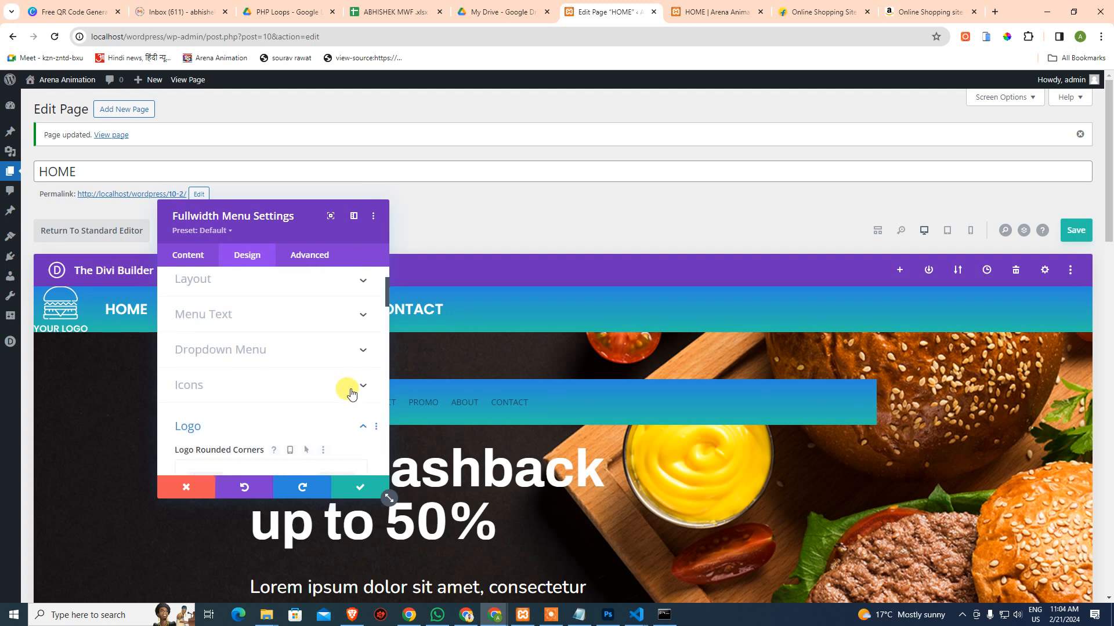
{"action": "left_click", "coordinate": [308, 255]}
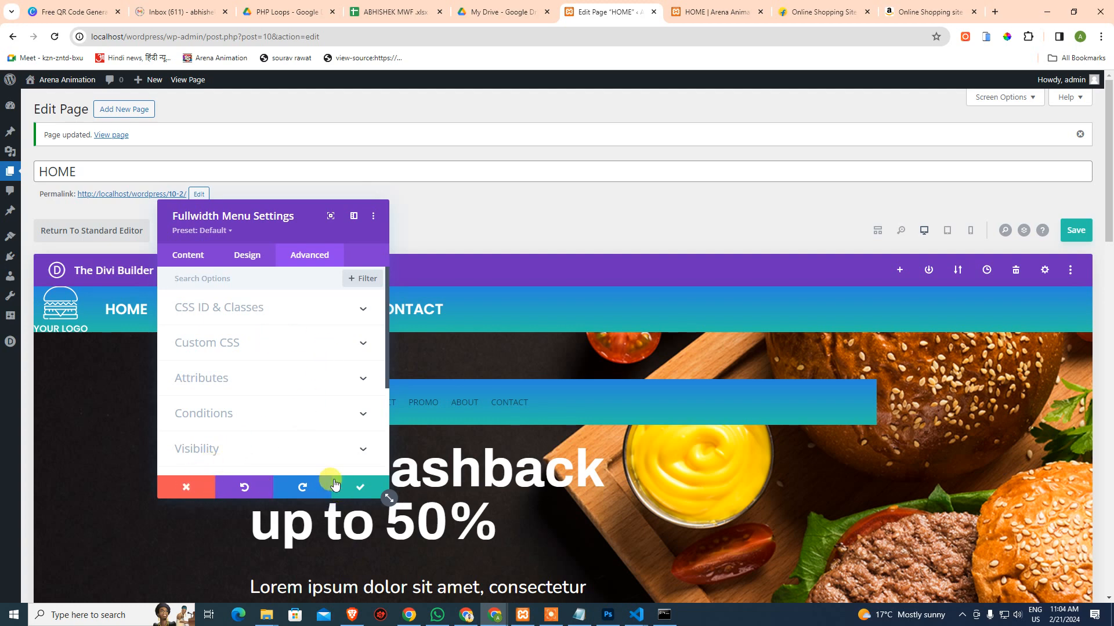
Keep the menu settings, save the HOME page, and switch to the live HOME tab
{"action": "left_click", "coordinate": [342, 487]}
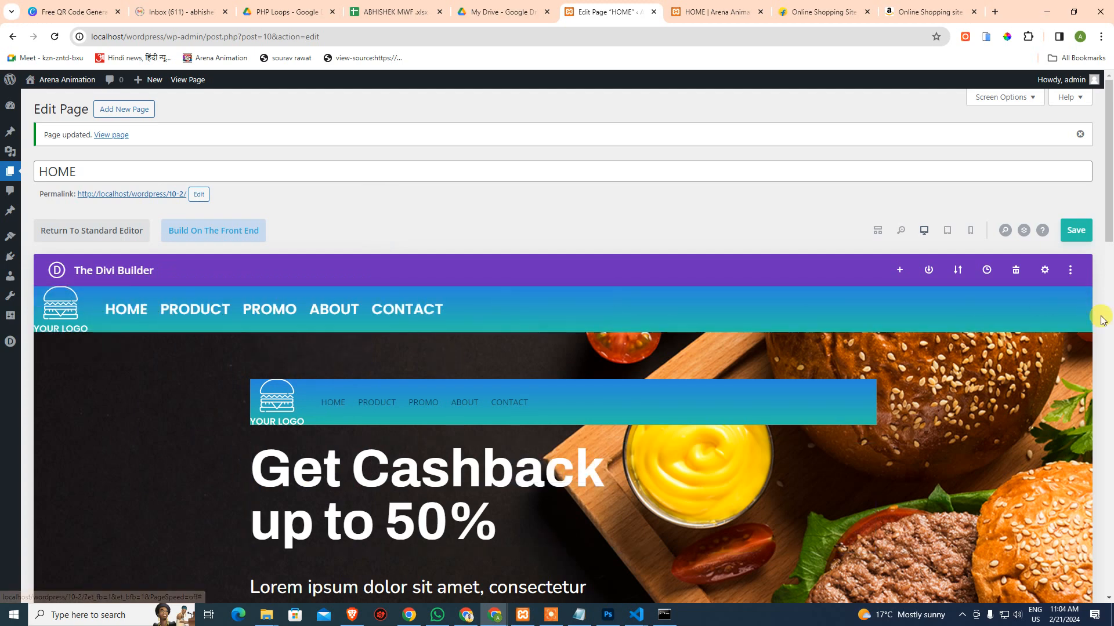
{"action": "left_click", "coordinate": [1074, 231]}
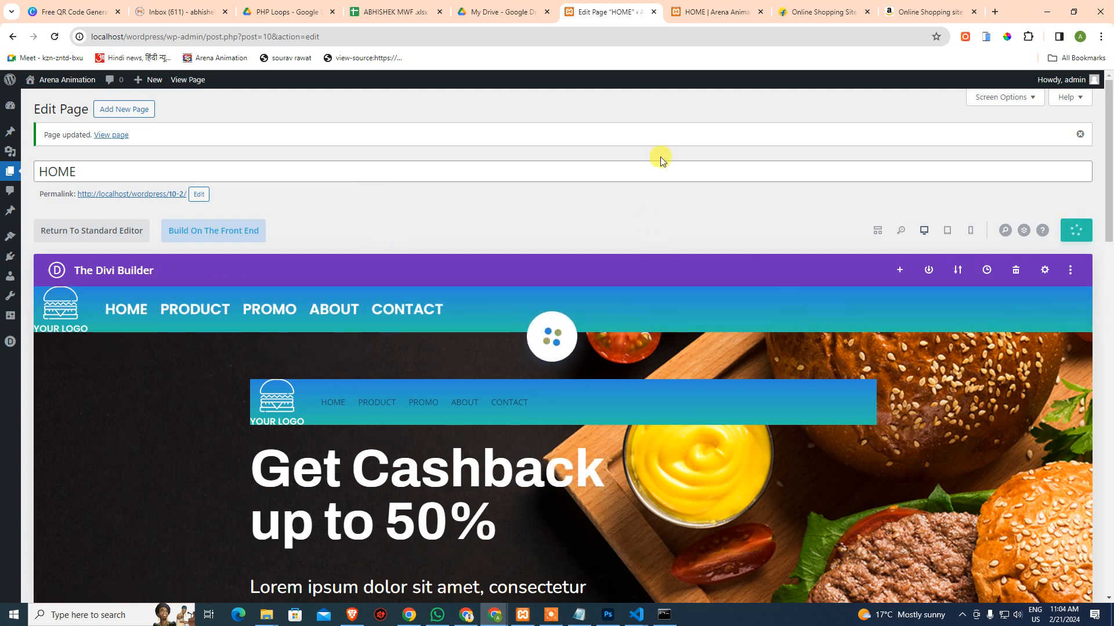
{"action": "left_click", "coordinate": [715, 9]}
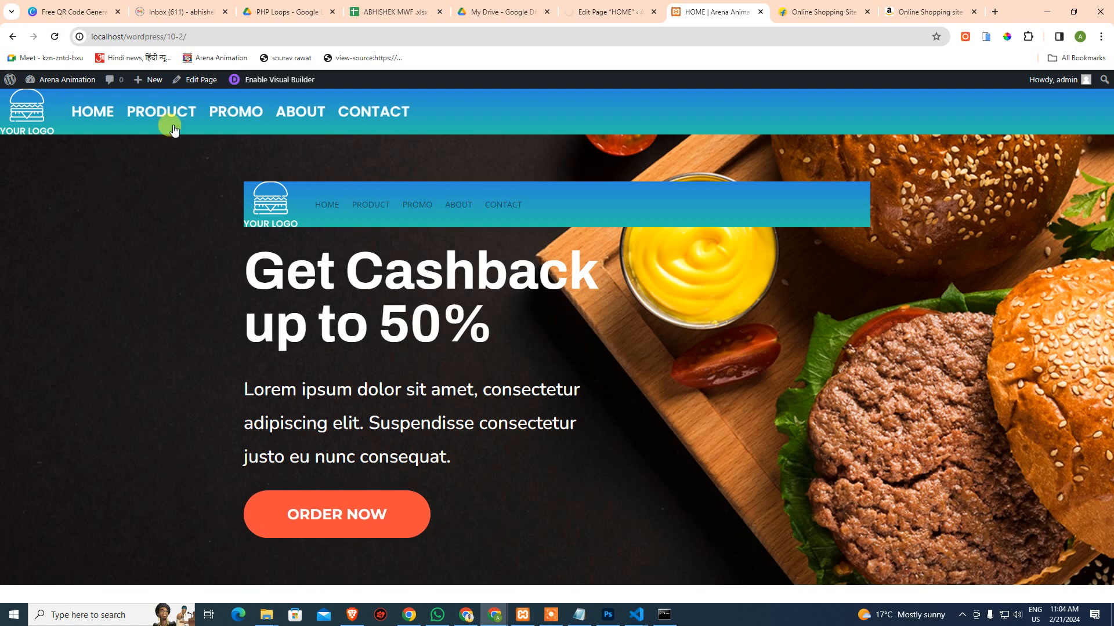
Inspect the PRODUCT link in DevTools with the device toolbar turned off
{"action": "right_click", "coordinate": [137, 114]}
{"action": "left_click", "coordinate": [210, 304]}
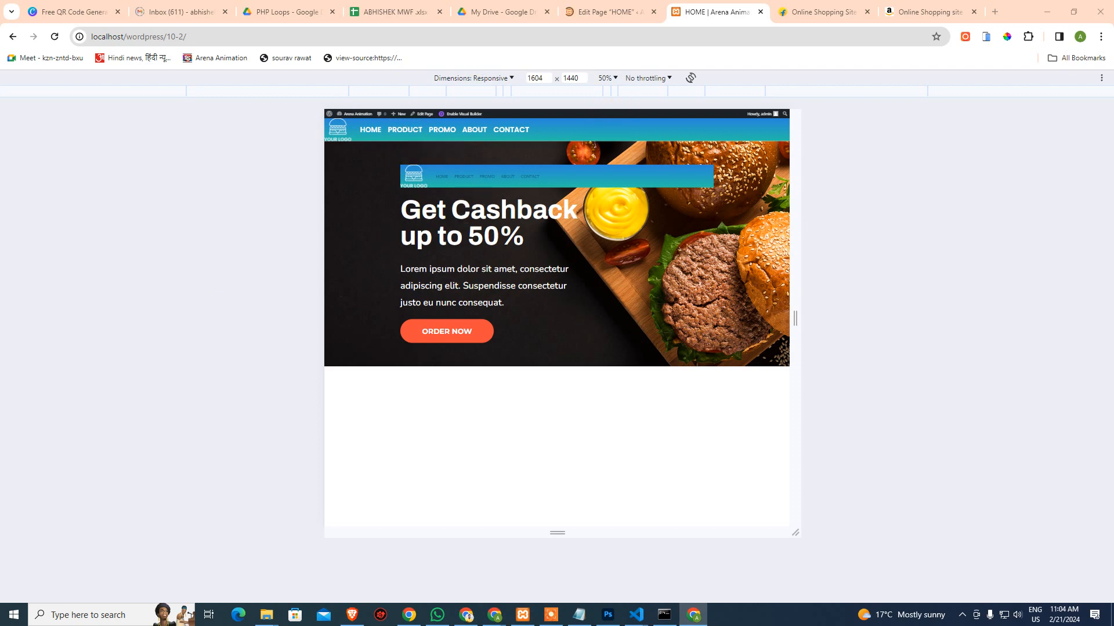
{"action": "key", "text": "ctrl+shift+m"}
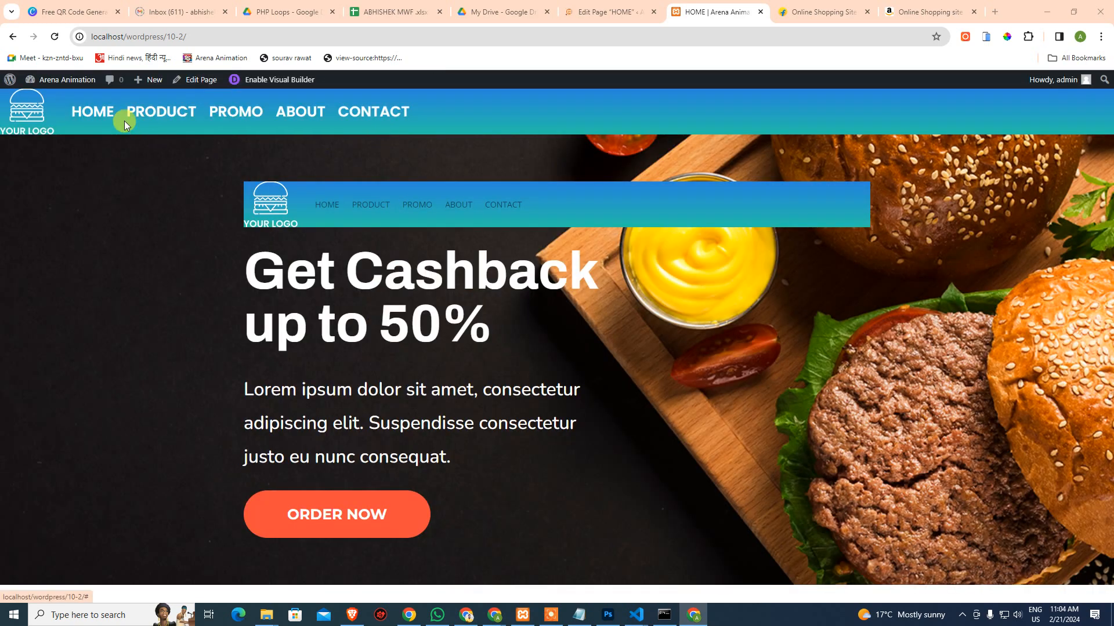
{"action": "right_click", "coordinate": [157, 119]}
Open DevTools clear of the header and select the div.et_pb_menu__wrap element
{"action": "left_click", "coordinate": [186, 303]}
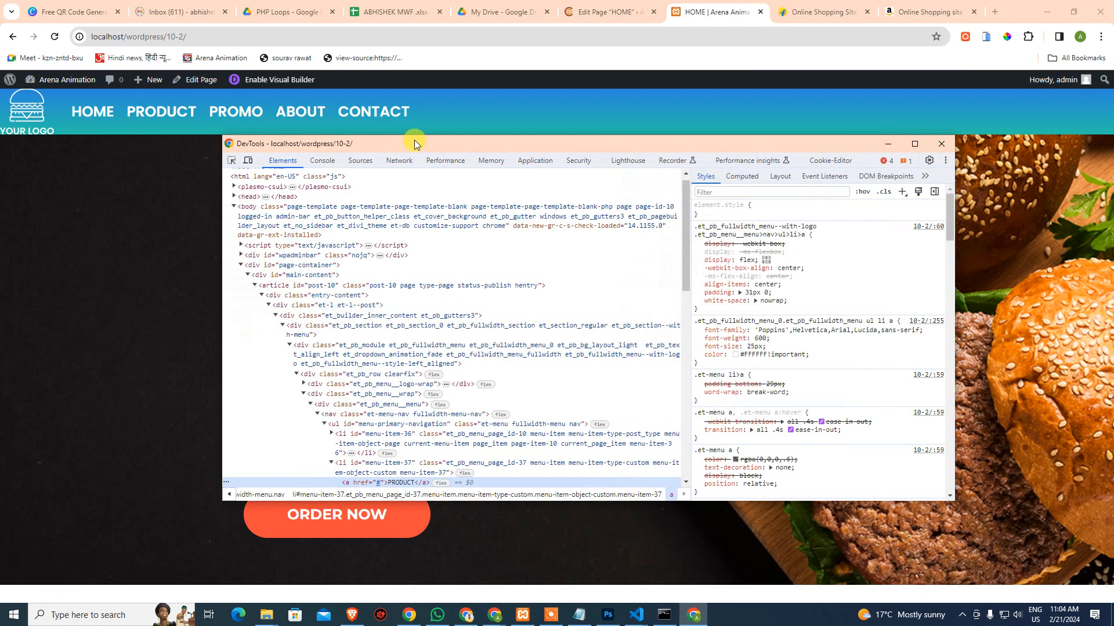
{"action": "left_click_drag", "start_coordinate": [478, 138], "coordinate": [353, 138]}
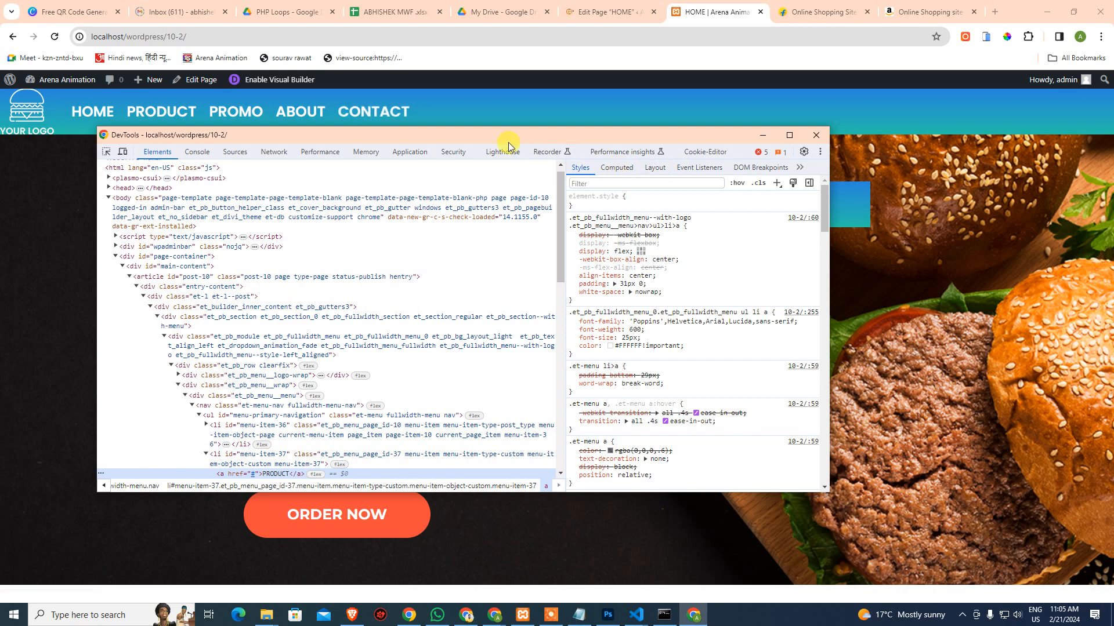
{"action": "left_click_drag", "start_coordinate": [502, 136], "coordinate": [583, 204]}
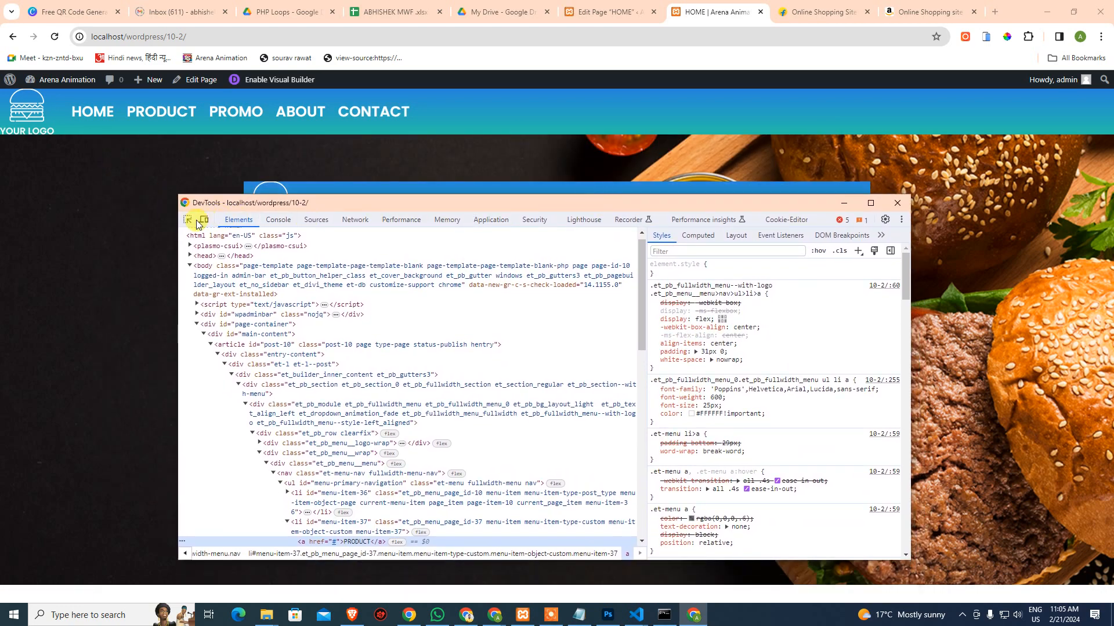
{"action": "left_click", "coordinate": [187, 219]}
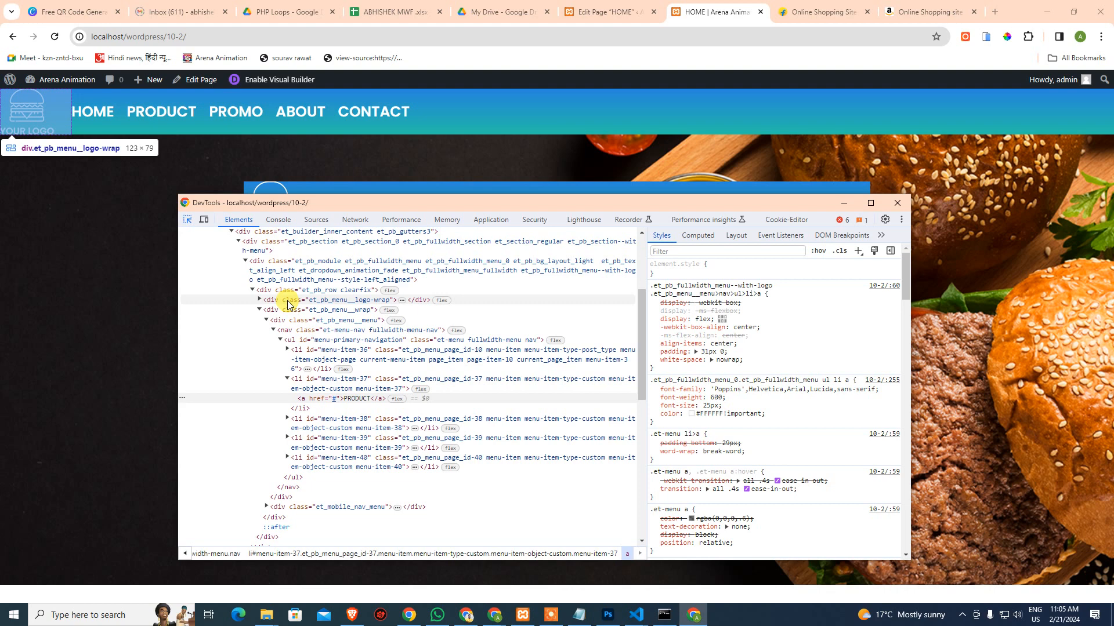
{"action": "left_click", "coordinate": [285, 312]}
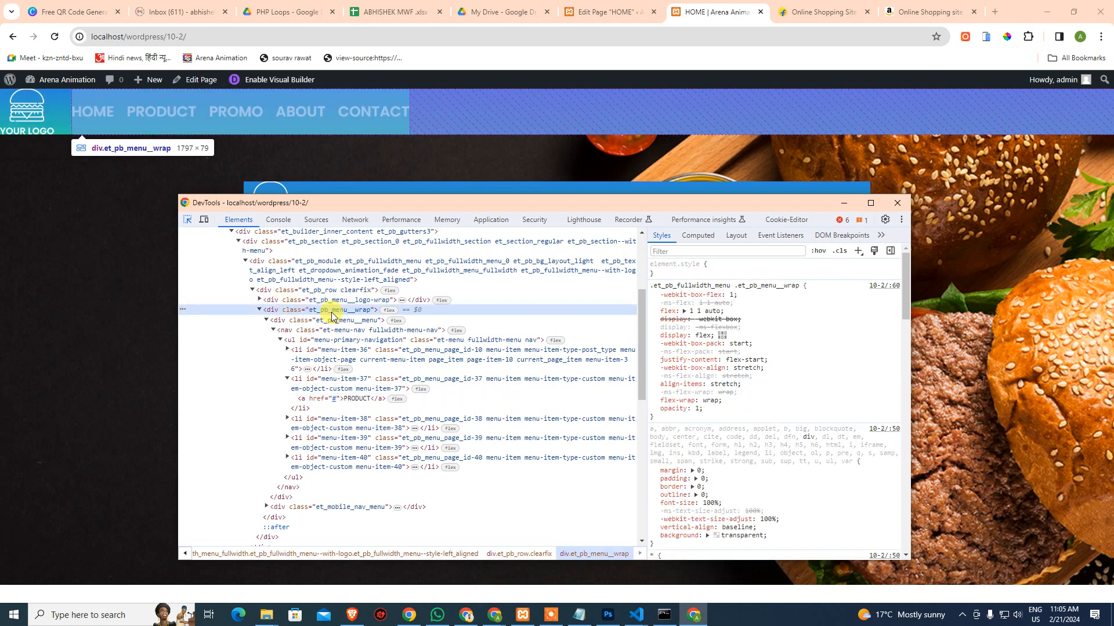
Change the wrapper's justify-content from flex-start to flex-end and select the rule to copy
{"action": "left_click", "coordinate": [654, 312]}
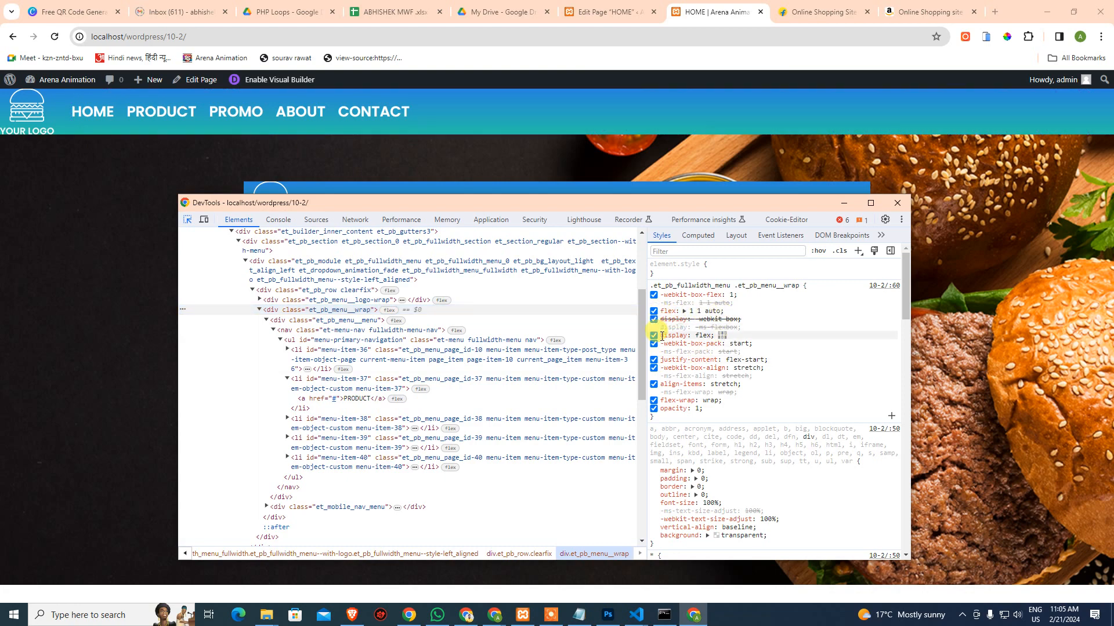
{"action": "left_click", "coordinate": [654, 336]}
{"action": "left_click", "coordinate": [654, 335]}
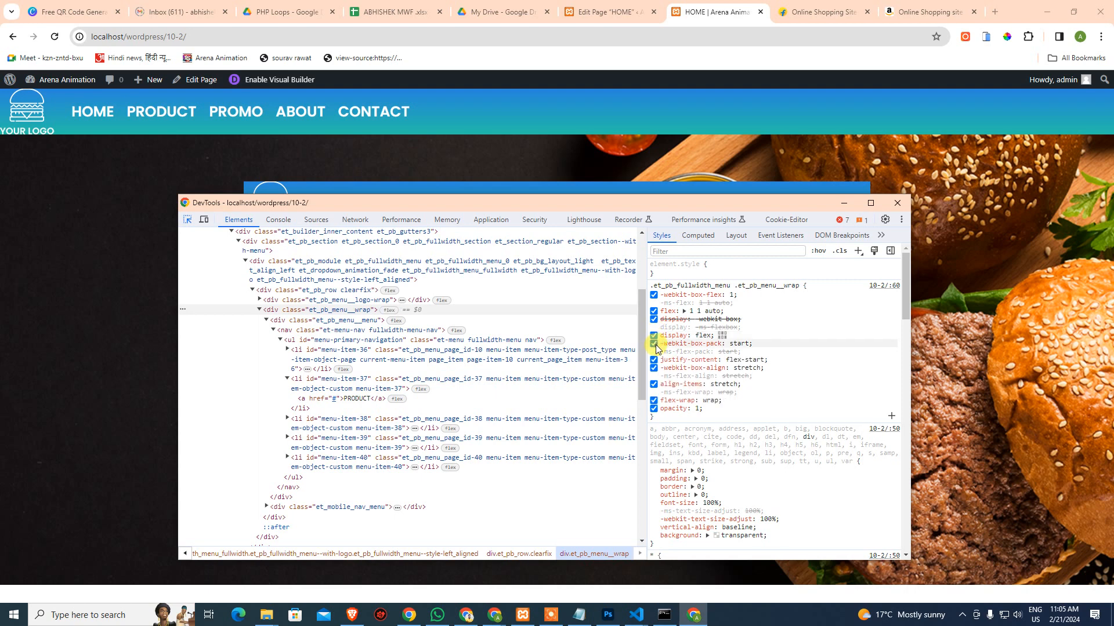
{"action": "left_click", "coordinate": [753, 359]}
{"action": "key", "text": "End"}
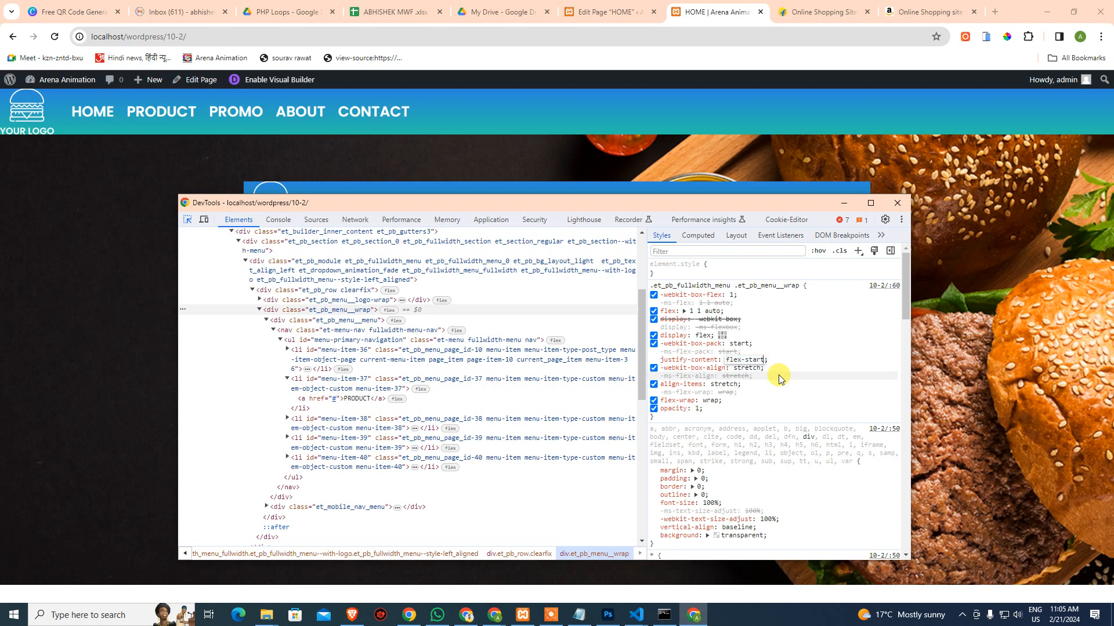
{"action": "key", "text": "BackSpace"}
{"action": "key", "text": "BackSpace"}
{"action": "key", "text": "BackSpace"}
{"action": "key", "text": "BackSpace"}
{"action": "key", "text": "BackSpace"}
{"action": "type", "text": "end"}
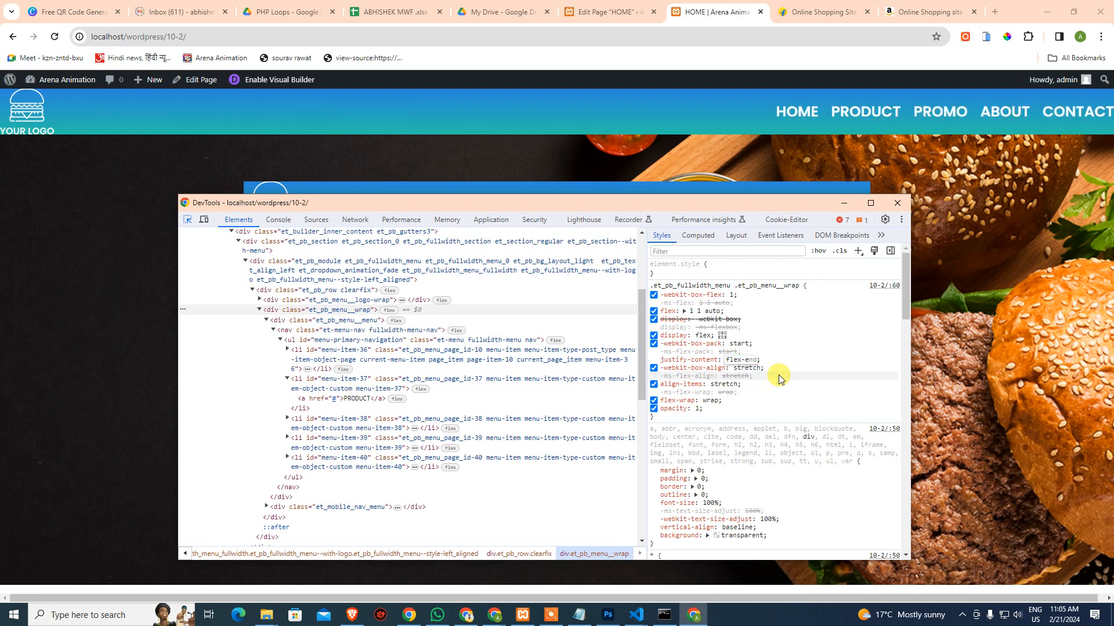
{"action": "key", "text": "BackSpace"}
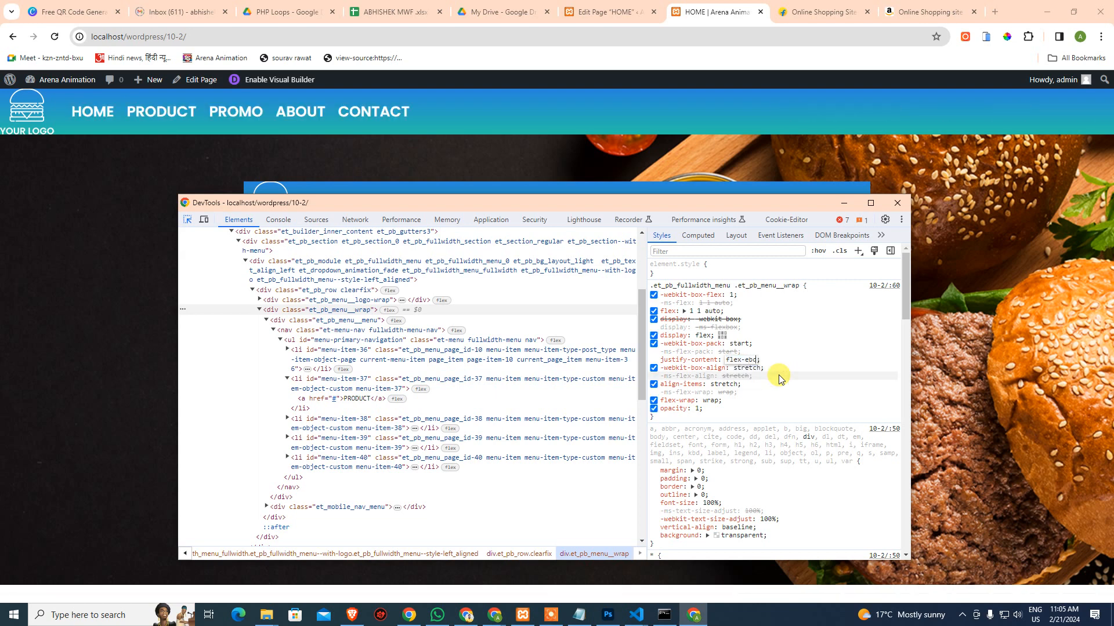
{"action": "type", "text": "b"}
{"action": "key", "text": "BackSpace"}
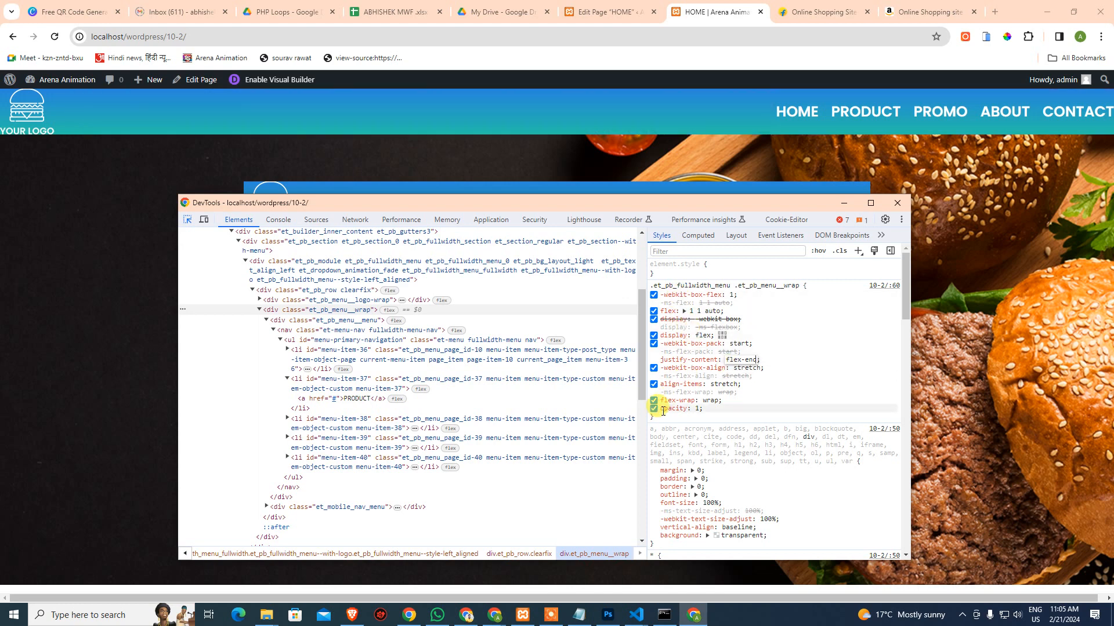
{"action": "left_click_drag", "start_coordinate": [656, 418], "coordinate": [645, 350]}
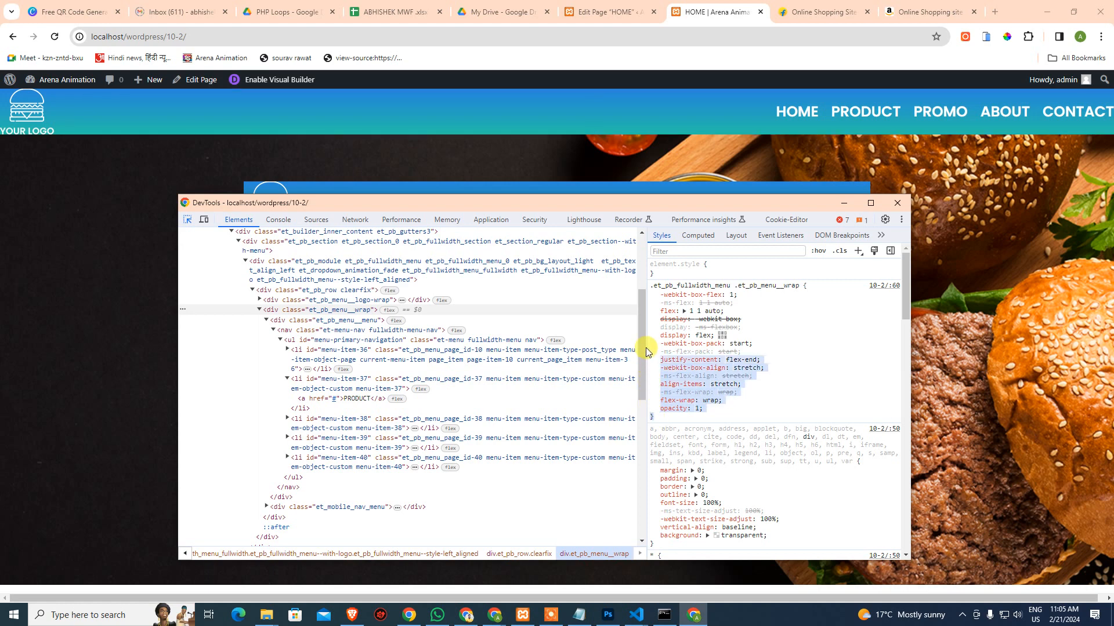
{"action": "left_click_drag", "start_coordinate": [644, 290], "coordinate": [650, 286]}
{"action": "key", "text": "ctrl+c"}
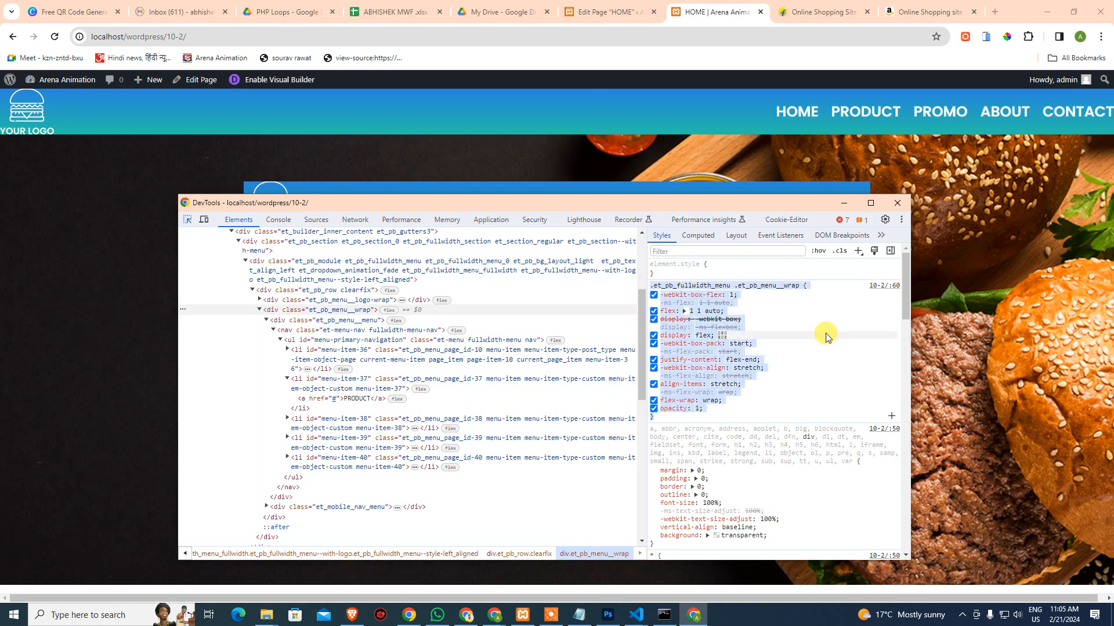
Close DevTools and bring up the Fullwidth Menu module's Advanced settings in the HOME editor
{"action": "left_click", "coordinate": [903, 206]}
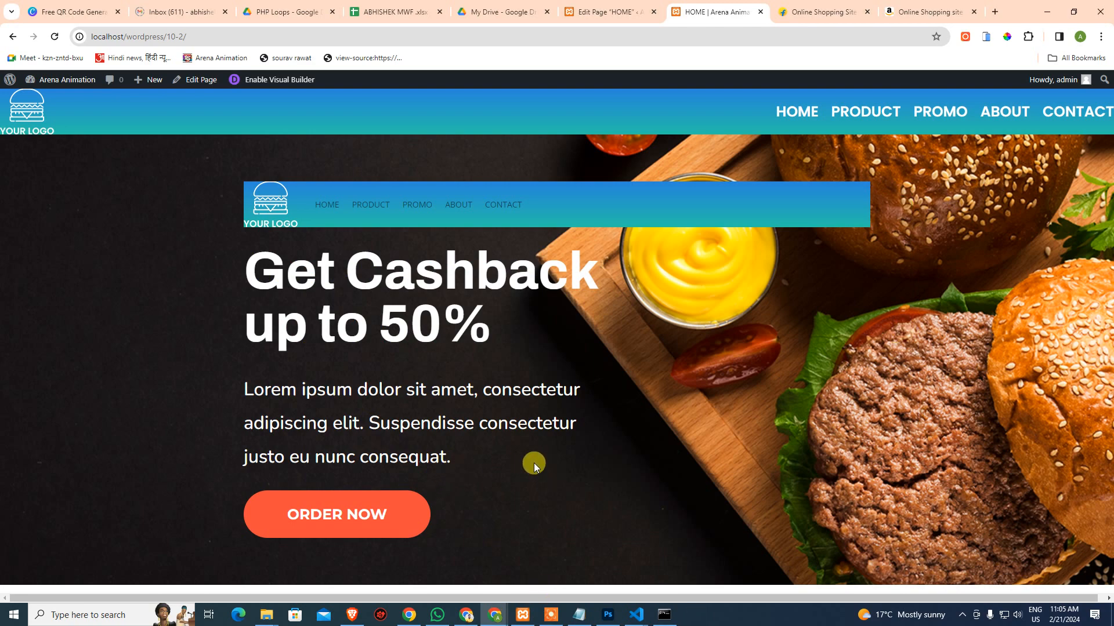
{"action": "left_click", "coordinate": [606, 11]}
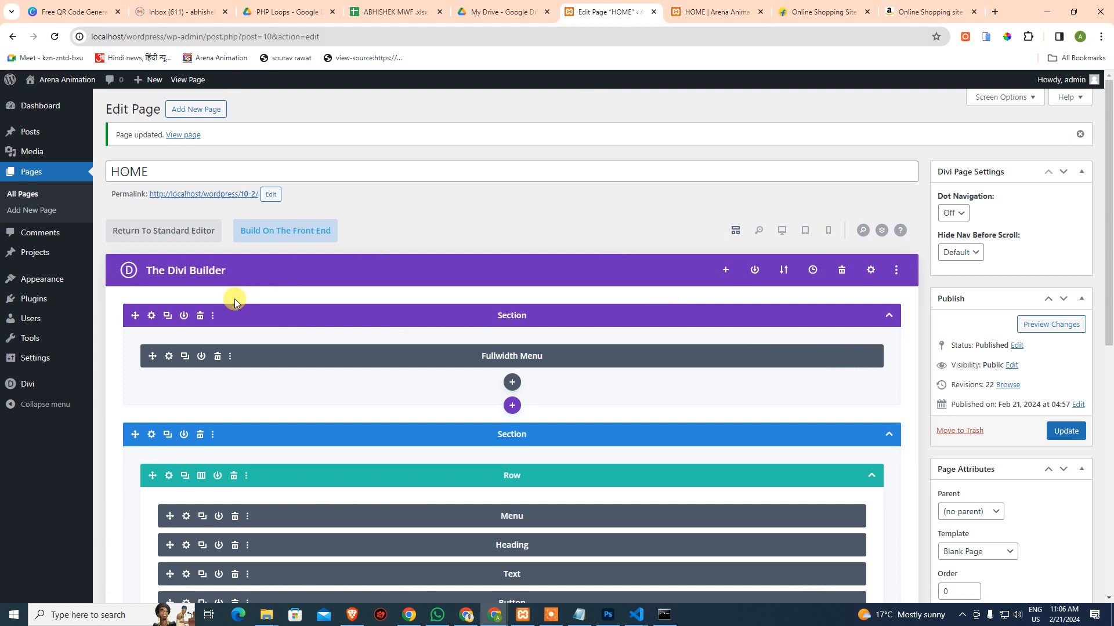
{"action": "left_click", "coordinate": [169, 358]}
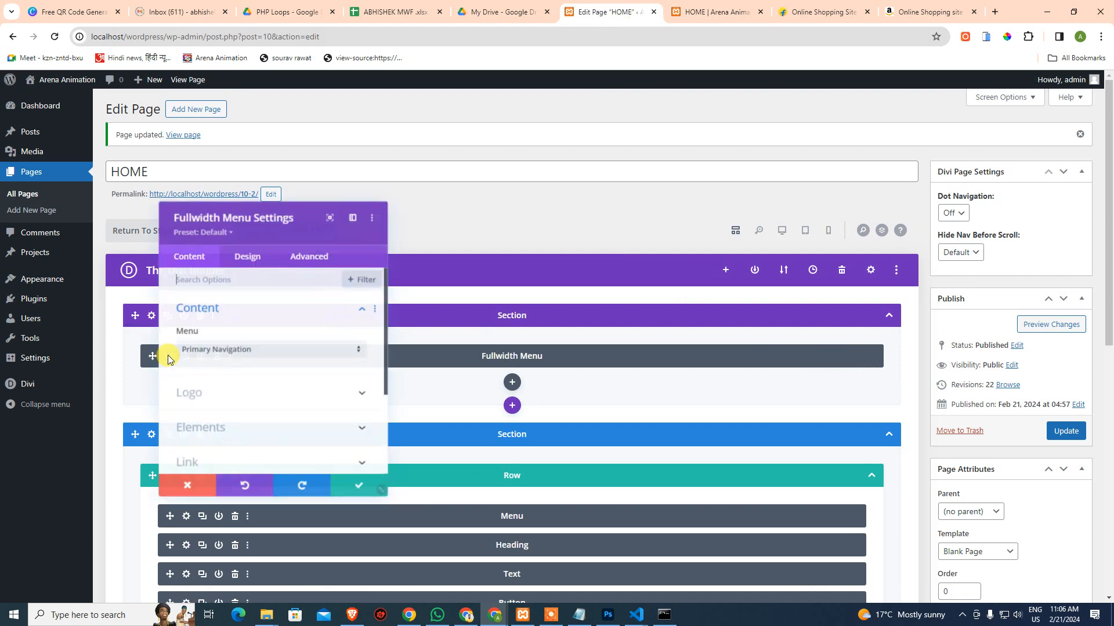
{"action": "left_click", "coordinate": [312, 256]}
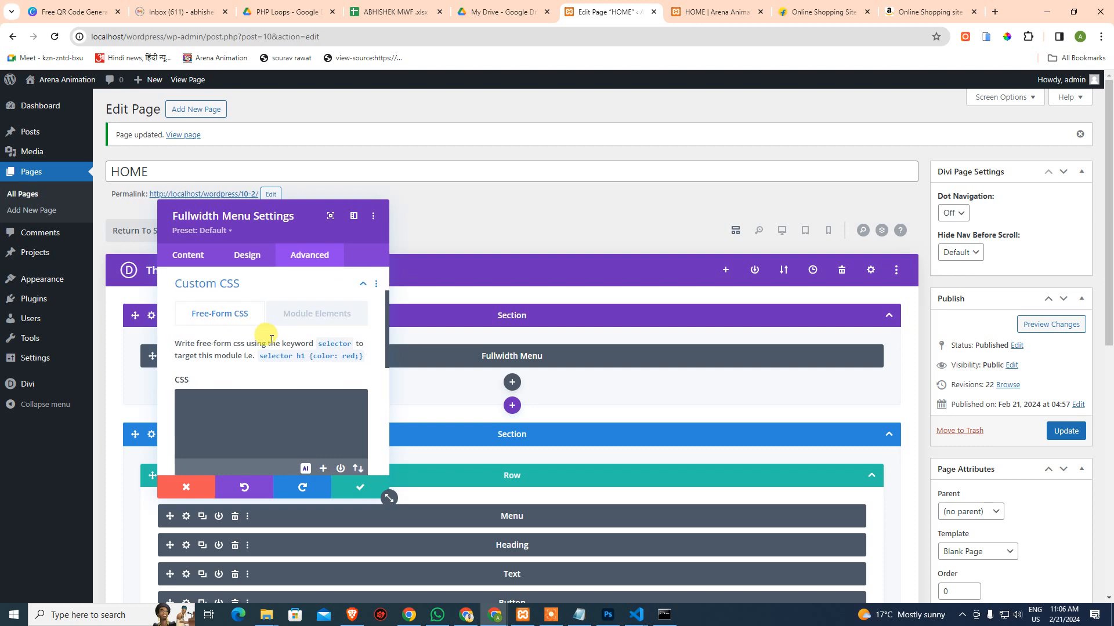
{"action": "scroll", "coordinate": [269, 343], "scroll_direction": "down", "scroll_amount": 3}
{"action": "scroll", "coordinate": [244, 369], "scroll_direction": "up", "scroll_amount": 2}
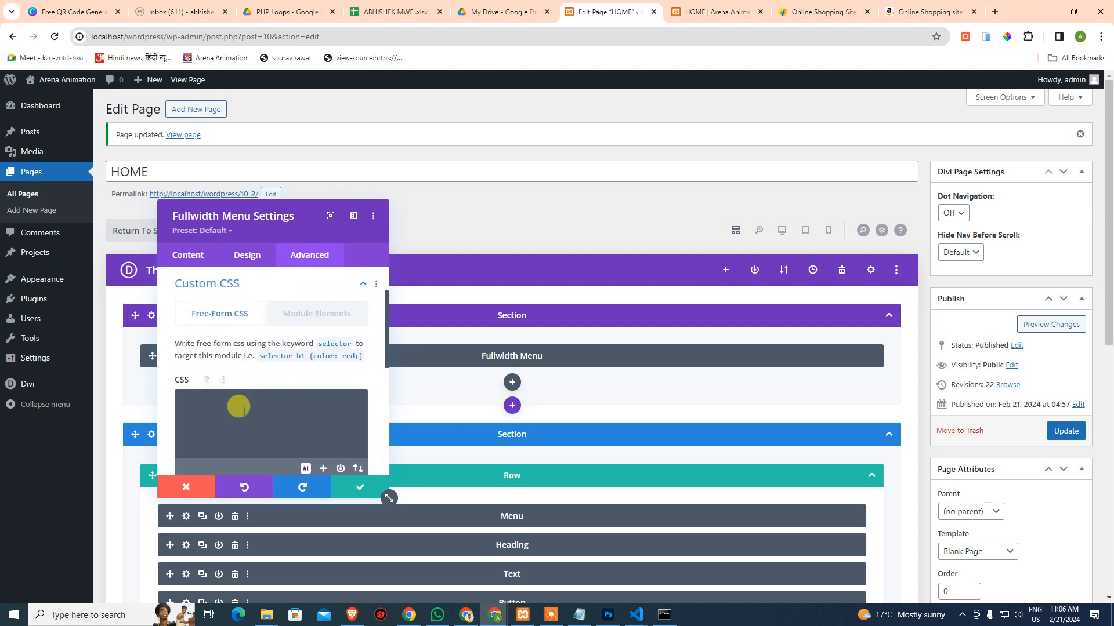
Paste the menu_wrap flex-end rule into Free-Form CSS, then save the module and HOME page
{"action": "left_click", "coordinate": [291, 314]}
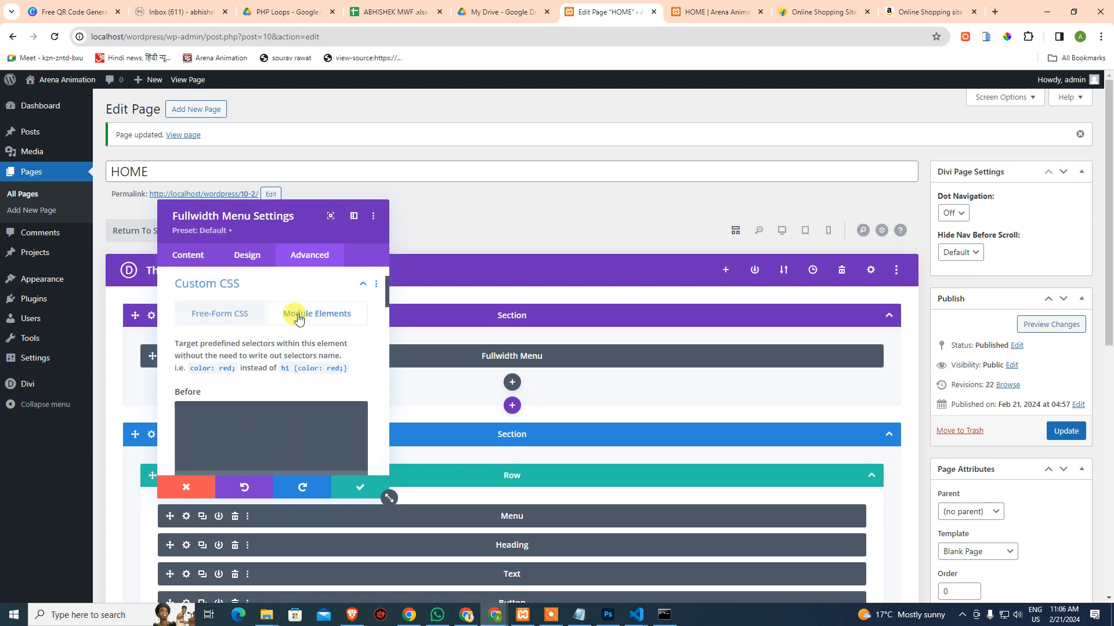
{"action": "left_click", "coordinate": [209, 320]}
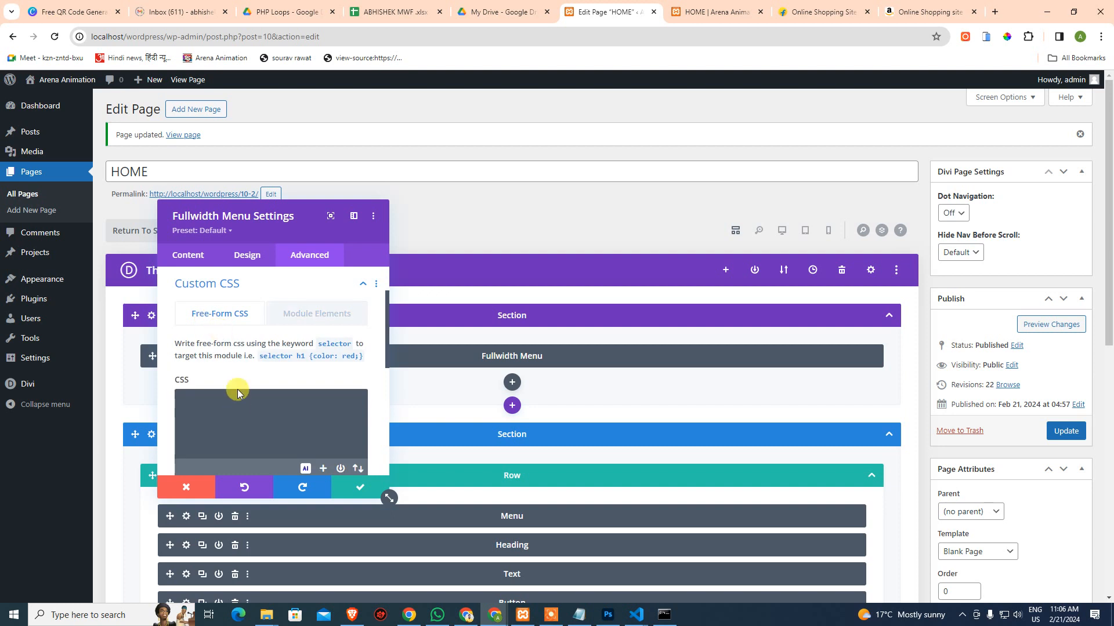
{"action": "left_click", "coordinate": [273, 412]}
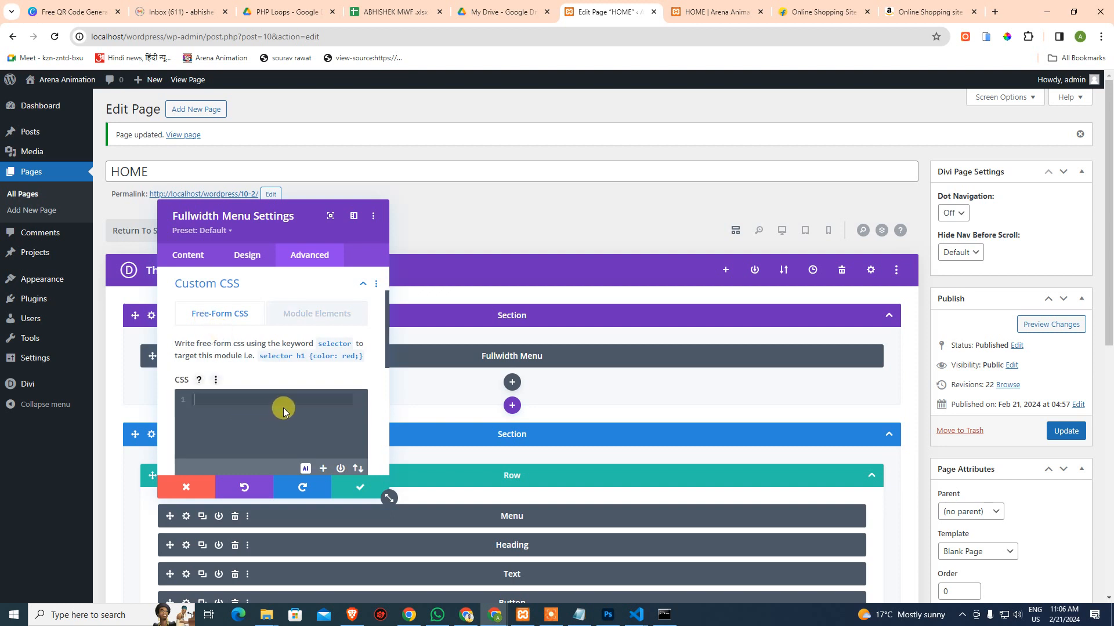
{"action": "key", "text": "ctrl+v"}
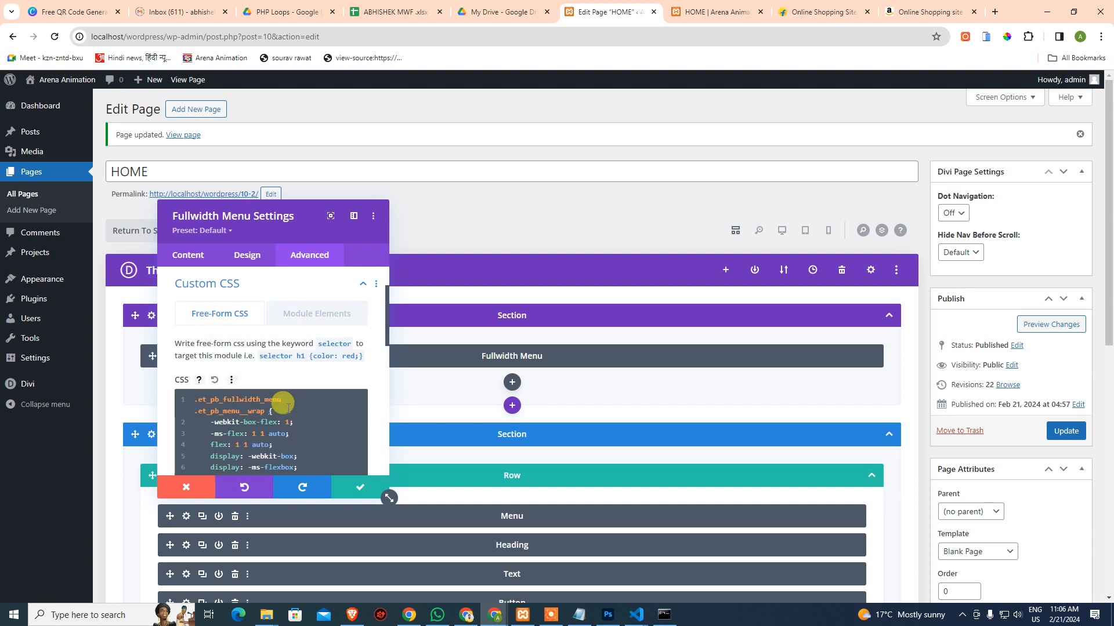
{"action": "scroll", "coordinate": [298, 406], "scroll_direction": "down", "scroll_amount": 3}
{"action": "scroll", "coordinate": [306, 408], "scroll_direction": "down", "scroll_amount": 1}
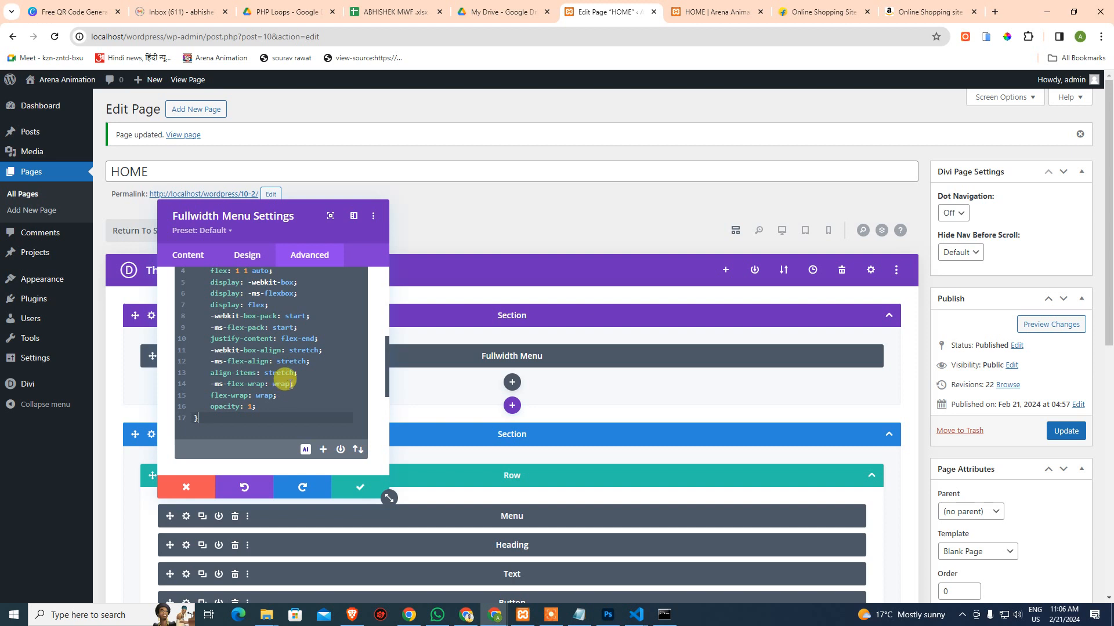
{"action": "scroll", "coordinate": [308, 409], "scroll_direction": "down", "scroll_amount": 3}
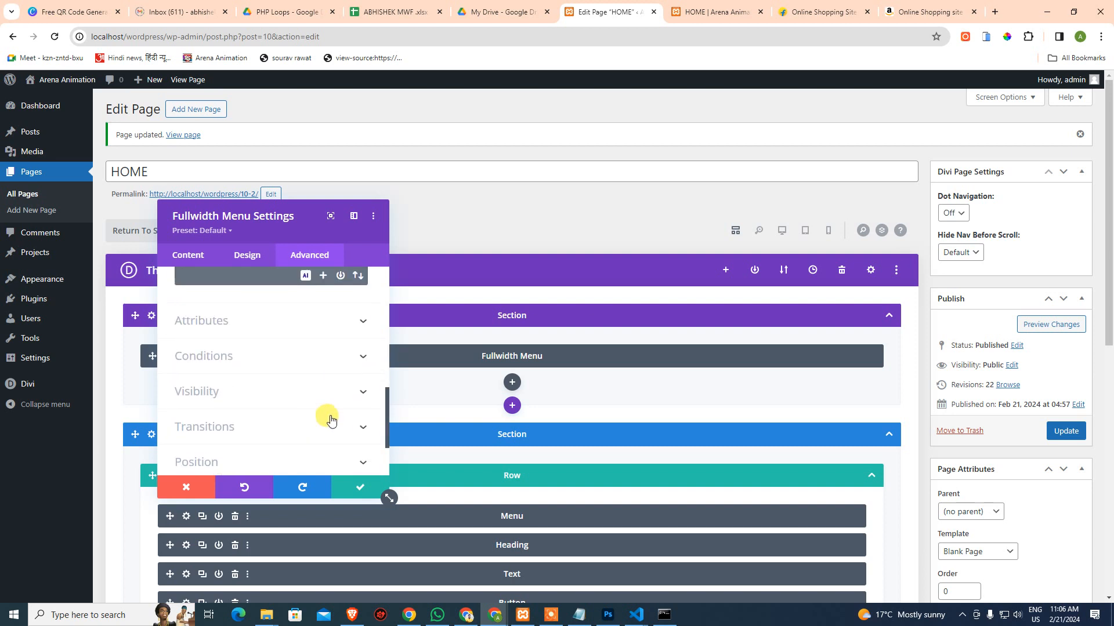
{"action": "left_click", "coordinate": [364, 491]}
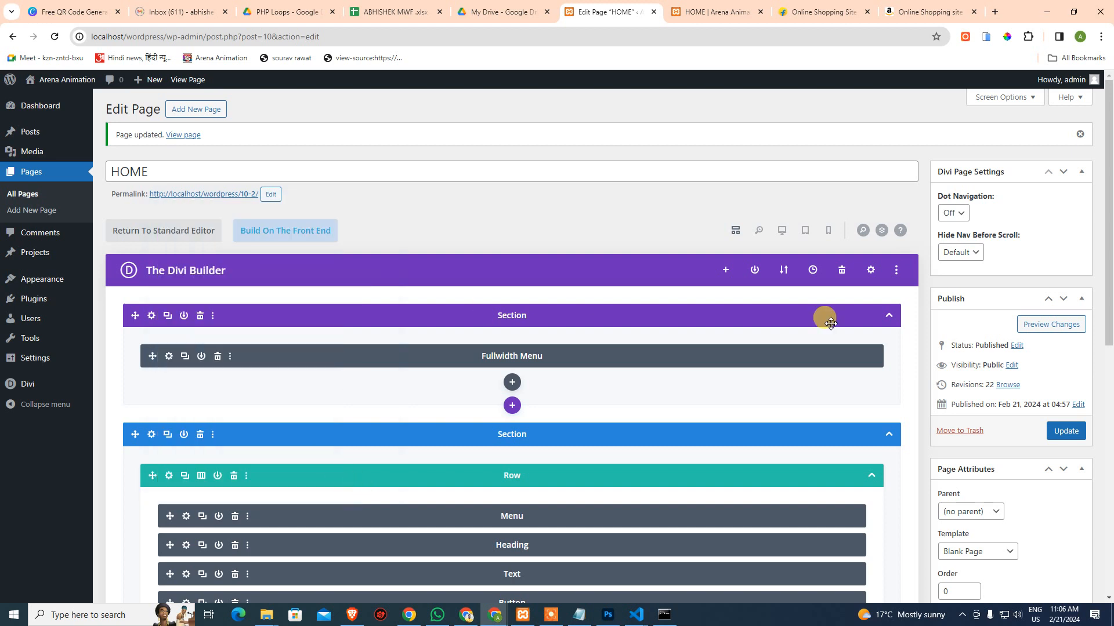
{"action": "left_click", "coordinate": [1060, 431]}
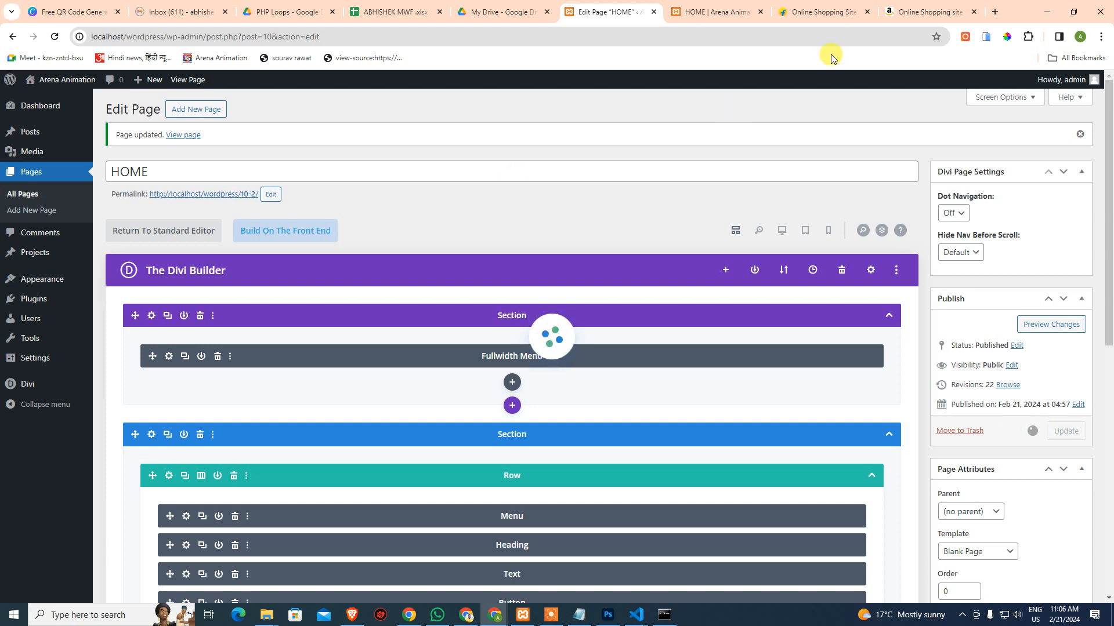
Try the PROMO link on the live HOME page and compare against the Photoshop burger template
{"action": "mouse_move", "coordinate": [728, 9]}
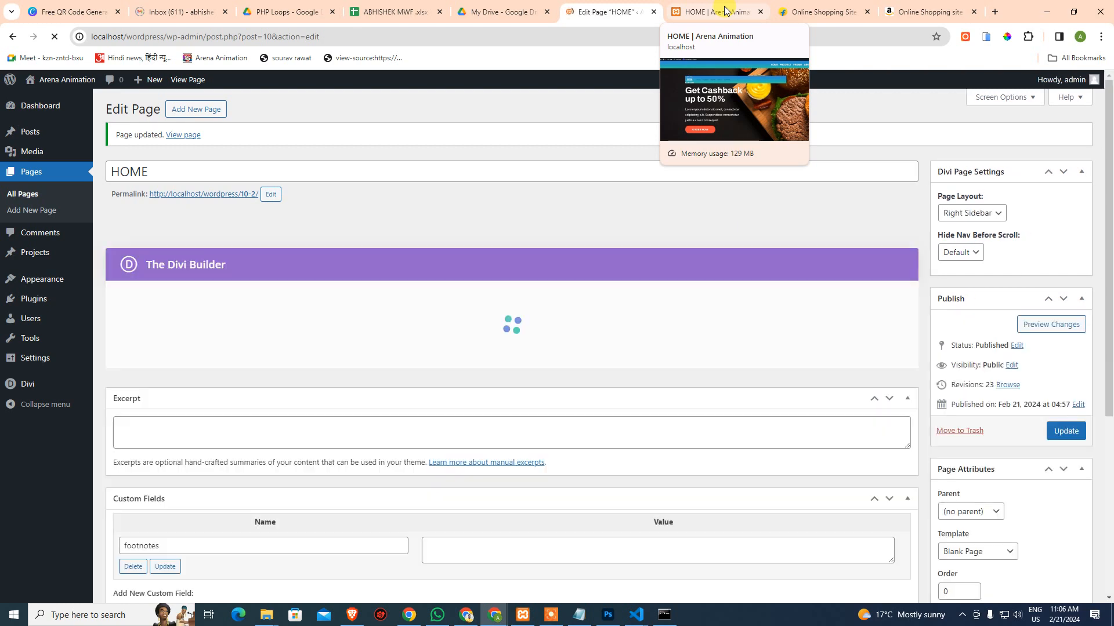
{"action": "left_click", "coordinate": [725, 10]}
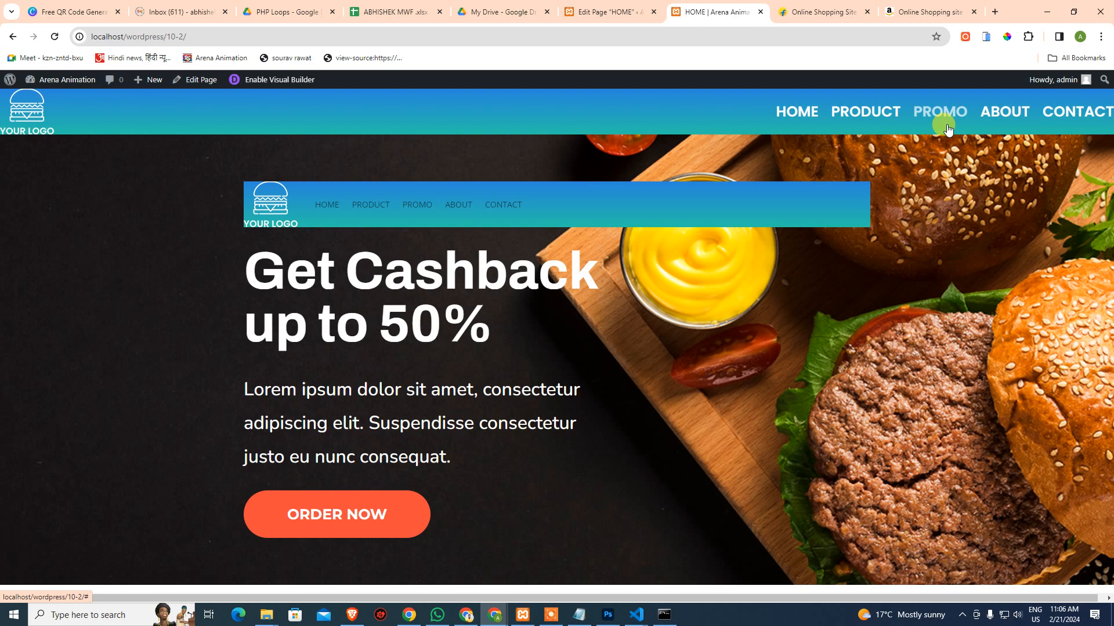
{"action": "left_click", "coordinate": [947, 125]}
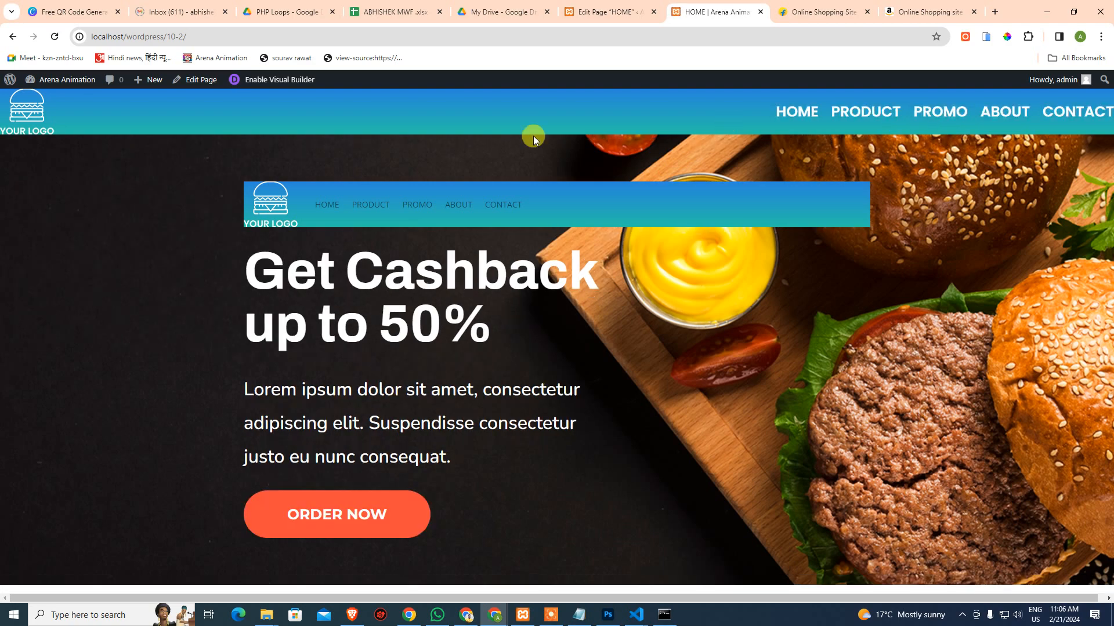
{"action": "left_click", "coordinate": [607, 614]}
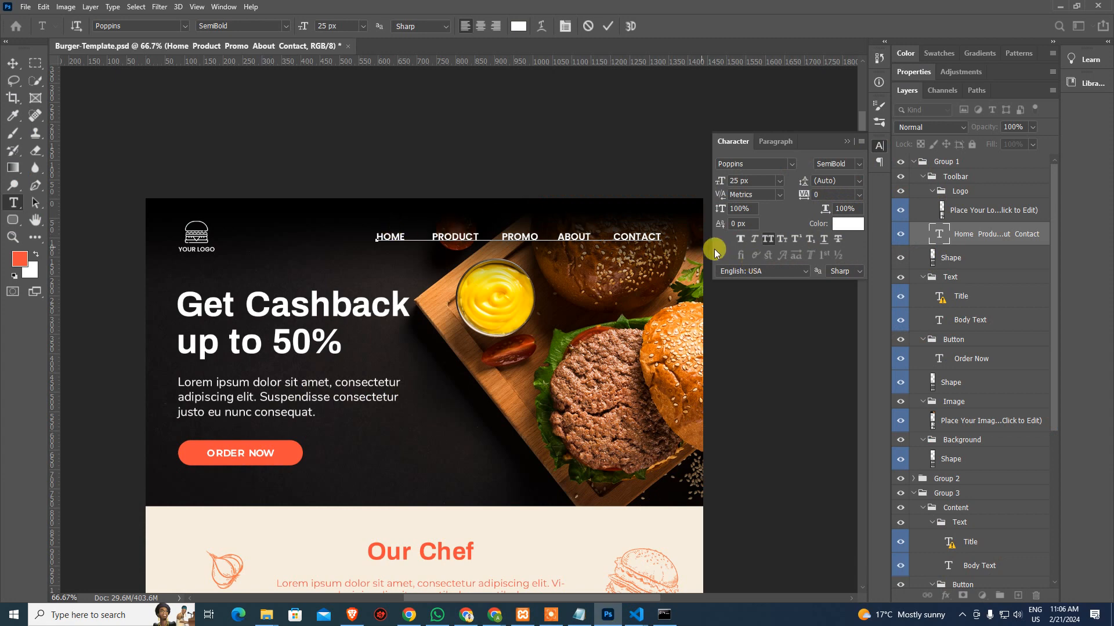
{"action": "key", "text": "Escape"}
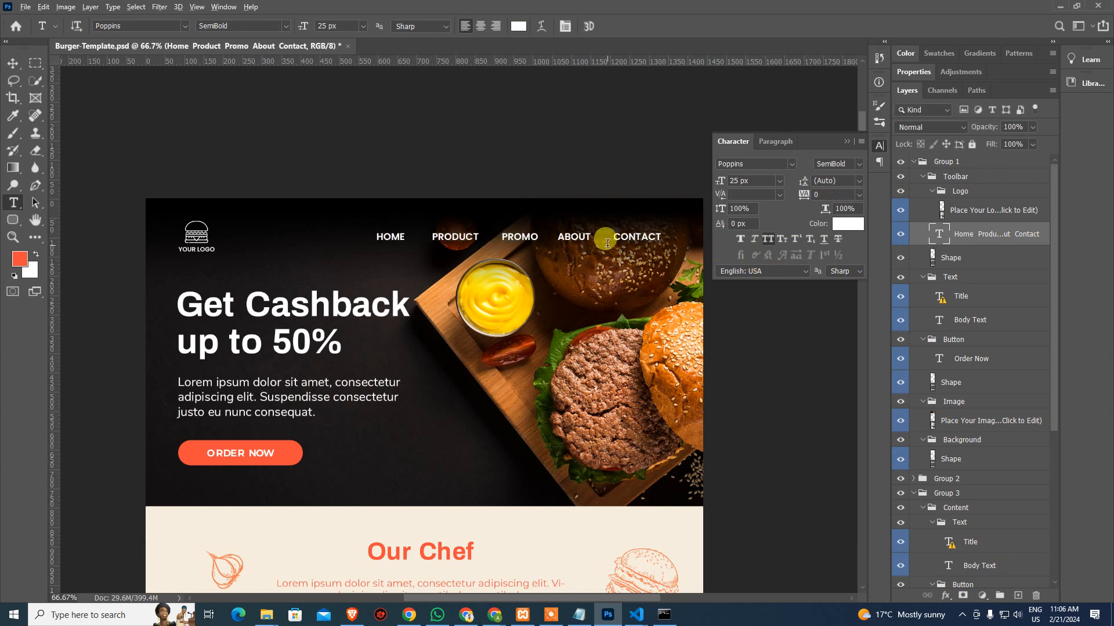
{"action": "key", "text": "alt+Tab"}
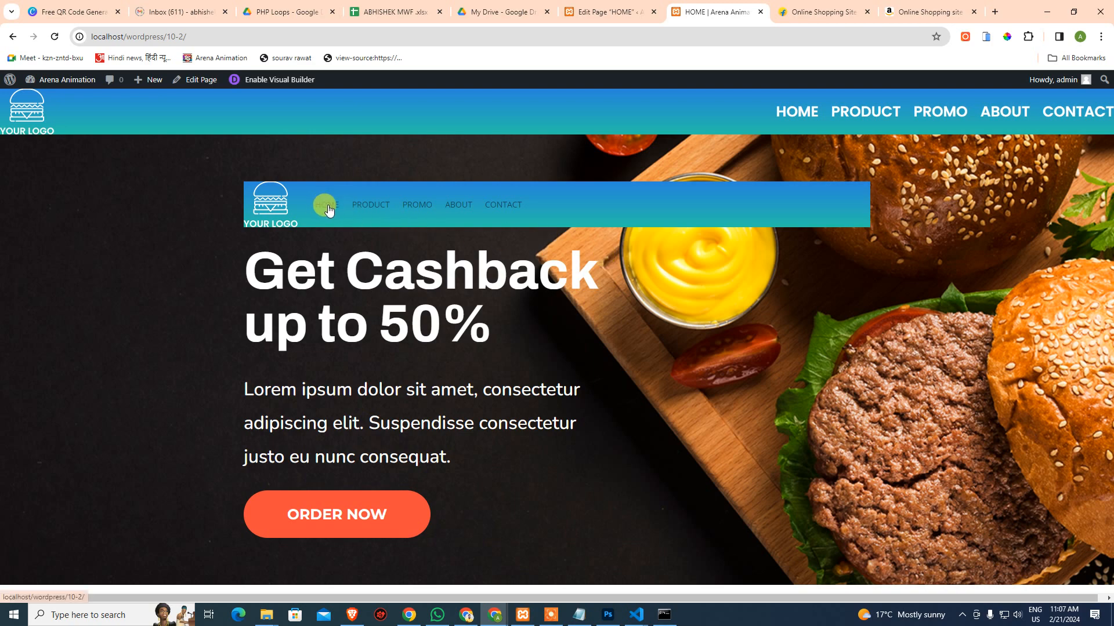
Inspect the CONTACT link and select the second menu's div.et_pb_menu__wrap element
{"action": "right_click", "coordinate": [508, 210]}
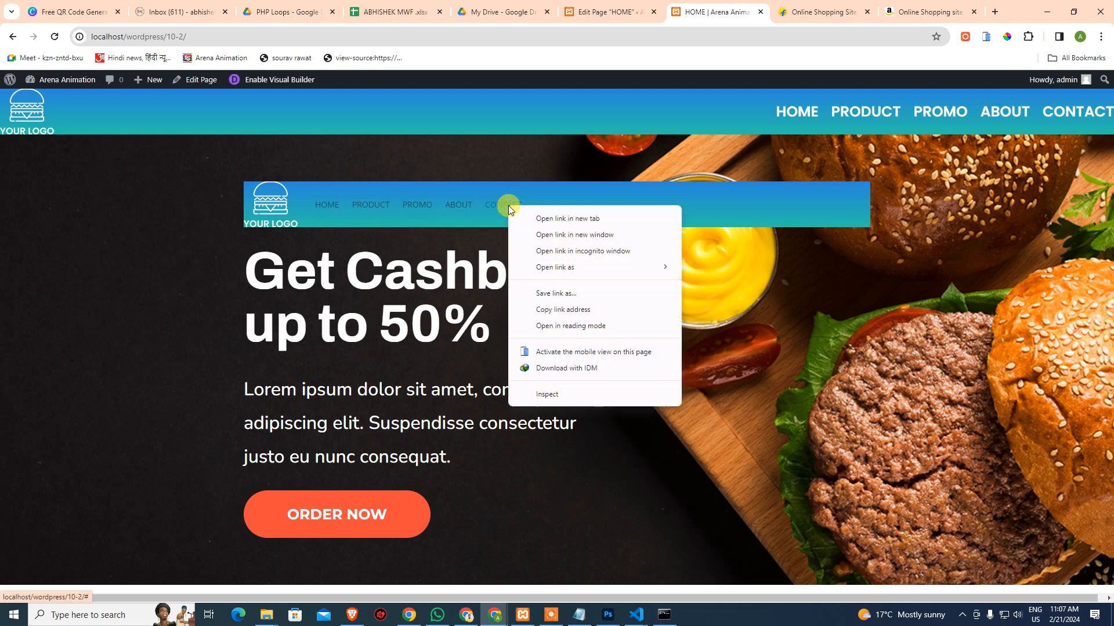
{"action": "left_click", "coordinate": [548, 395]}
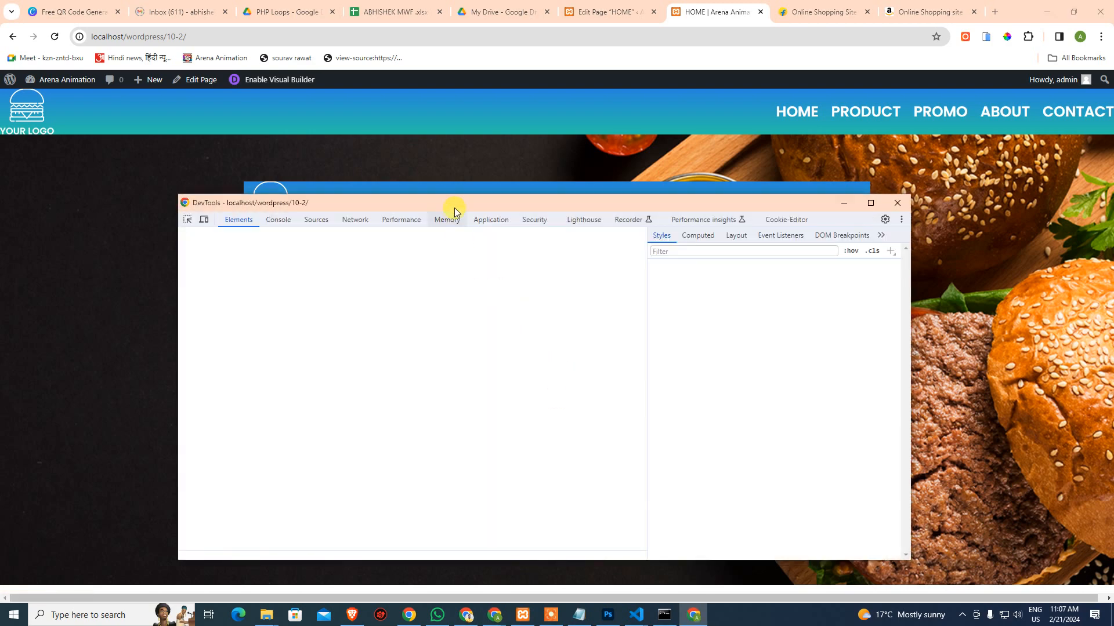
{"action": "left_click_drag", "start_coordinate": [455, 207], "coordinate": [572, 289]}
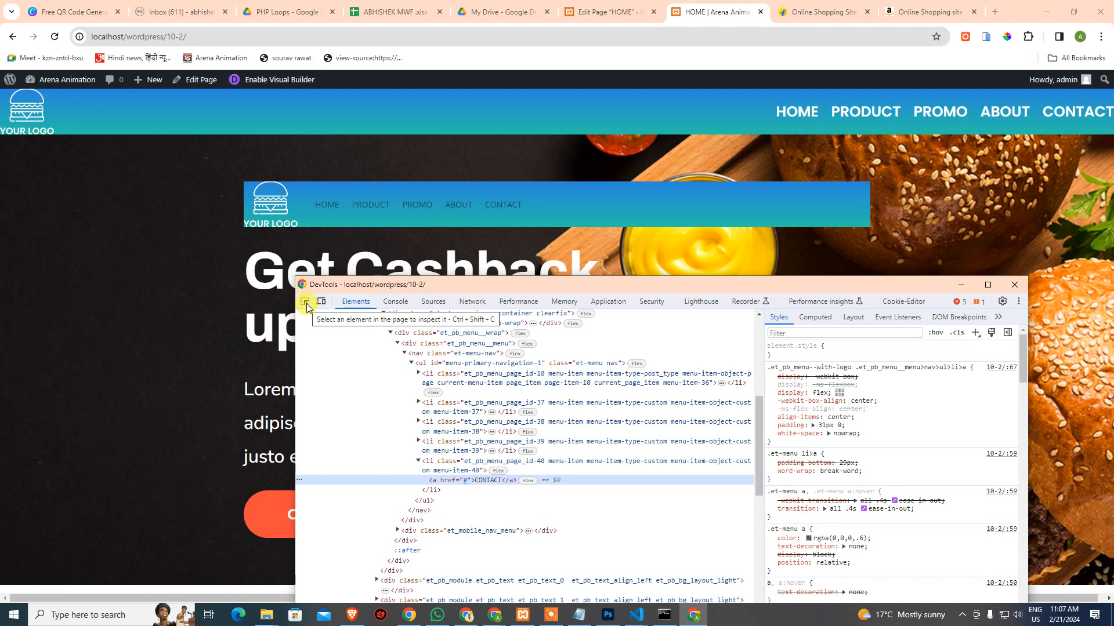
{"action": "left_click", "coordinate": [305, 302]}
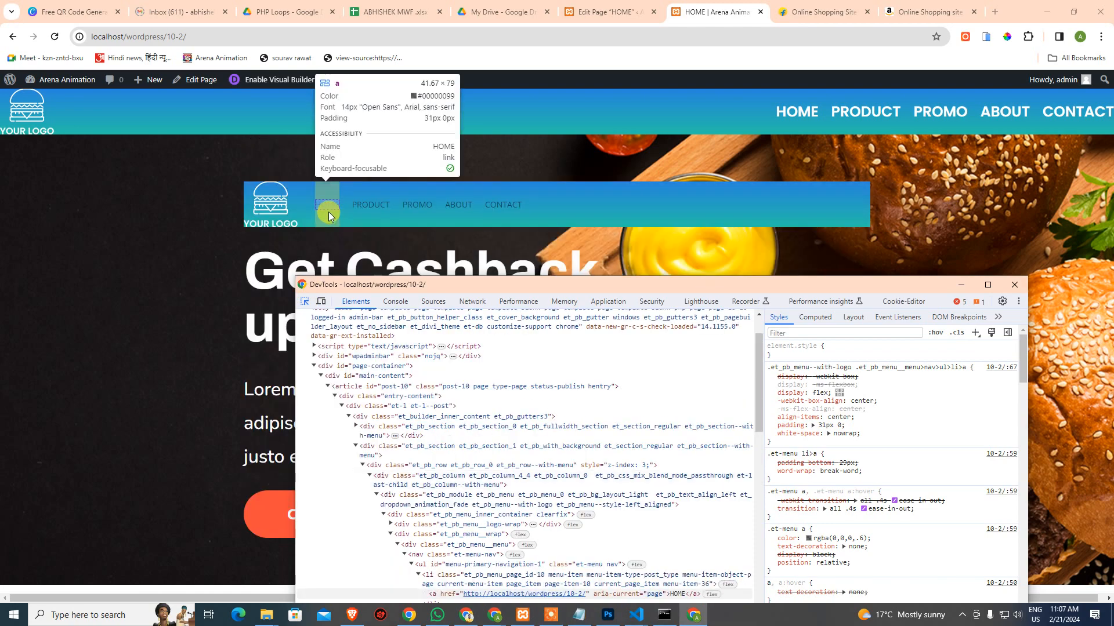
{"action": "left_click", "coordinate": [329, 216]}
{"action": "scroll", "coordinate": [404, 377], "scroll_direction": "up", "scroll_amount": 2}
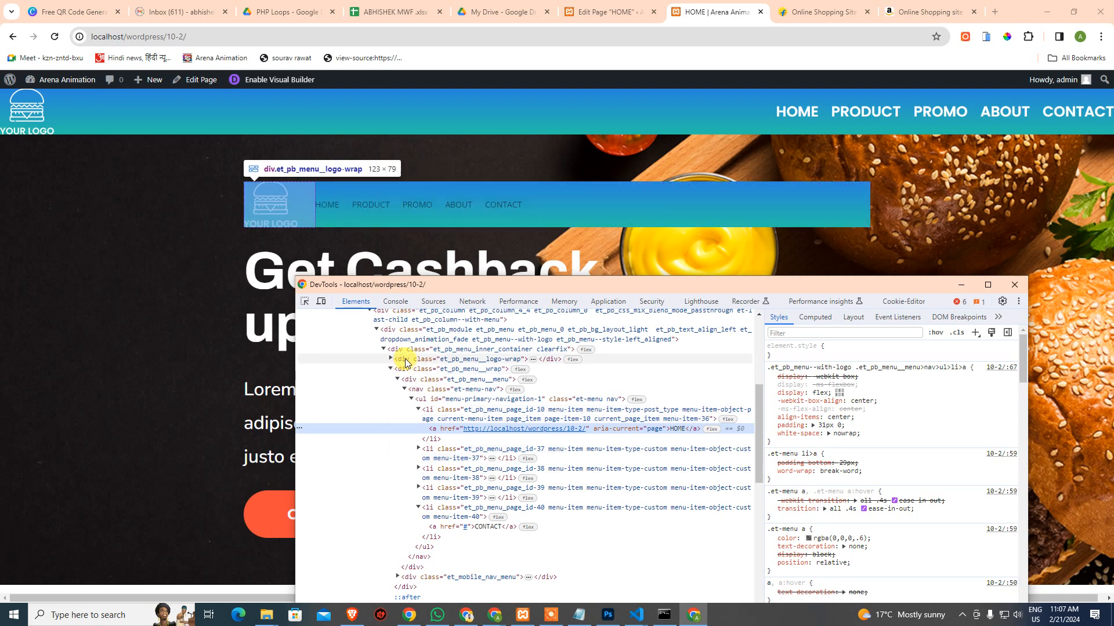
{"action": "left_click", "coordinate": [409, 370]}
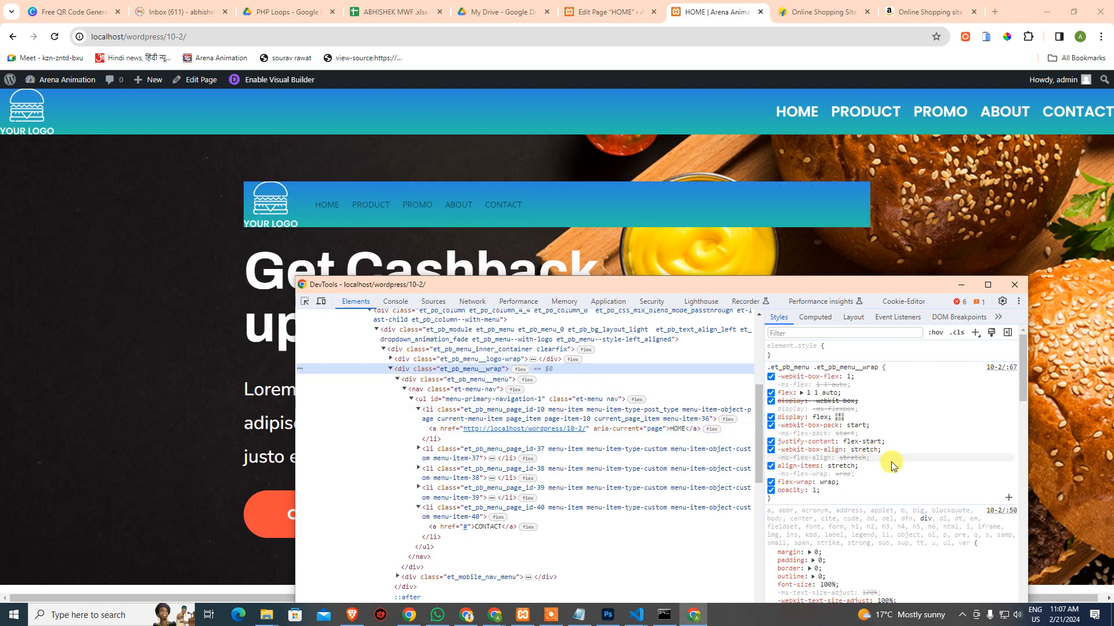
Change justify-content to flex-end, select the rule's declarations, and close the inspector
{"action": "left_click", "coordinate": [876, 441]}
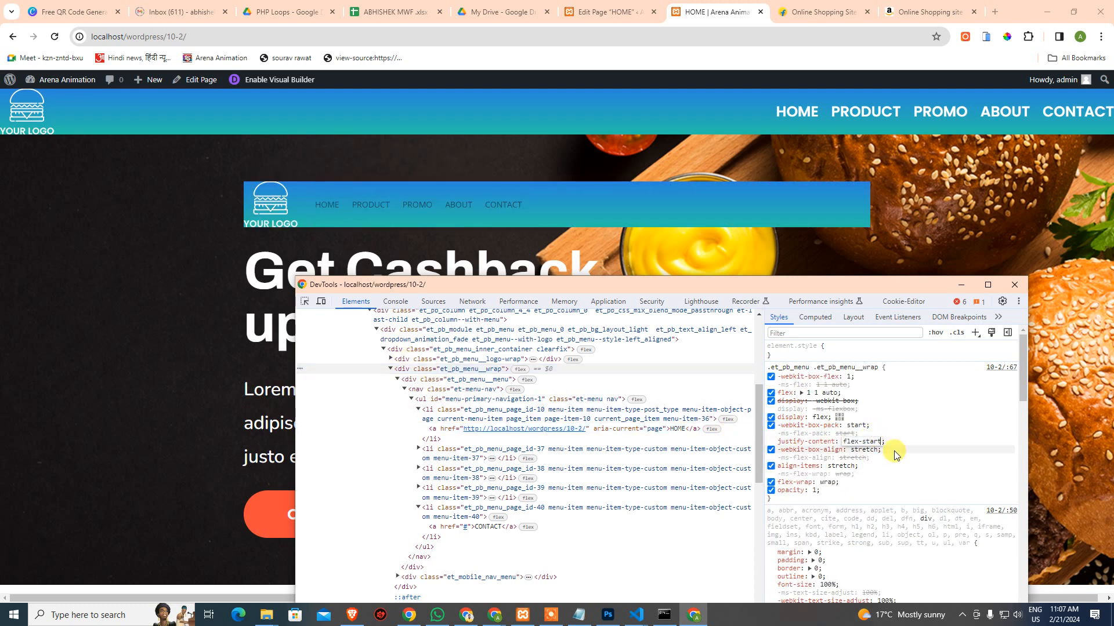
{"action": "key", "text": "BackSpace"}
{"action": "key", "text": "BackSpace"}
{"action": "key", "text": "BackSpace"}
{"action": "type", "text": "end"}
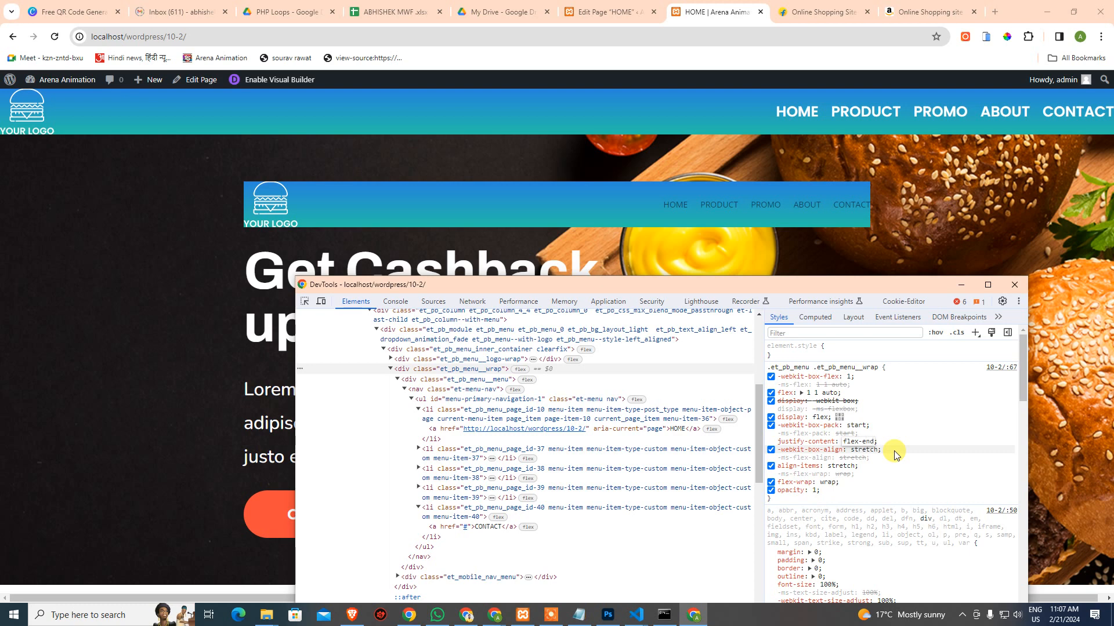
{"action": "key", "text": "Return"}
{"action": "left_click_drag", "start_coordinate": [780, 499], "coordinate": [766, 365]}
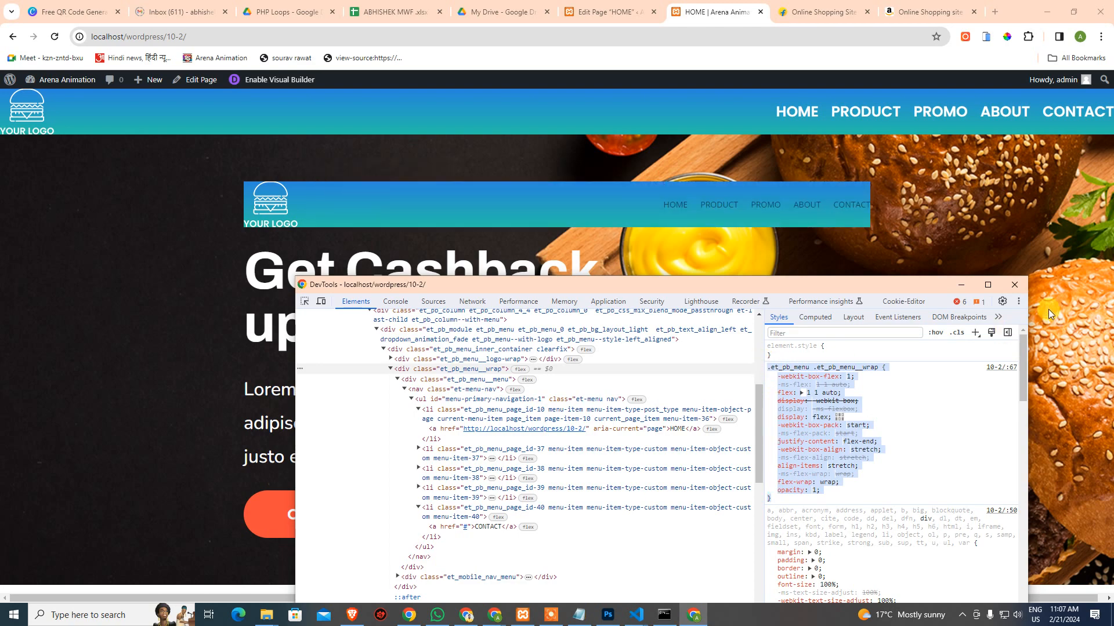
{"action": "left_click", "coordinate": [1023, 284]}
Paste the flex-end menu wrap CSS into the second Menu module's Custom CSS, update, and view live
{"action": "left_click", "coordinate": [616, 11]}
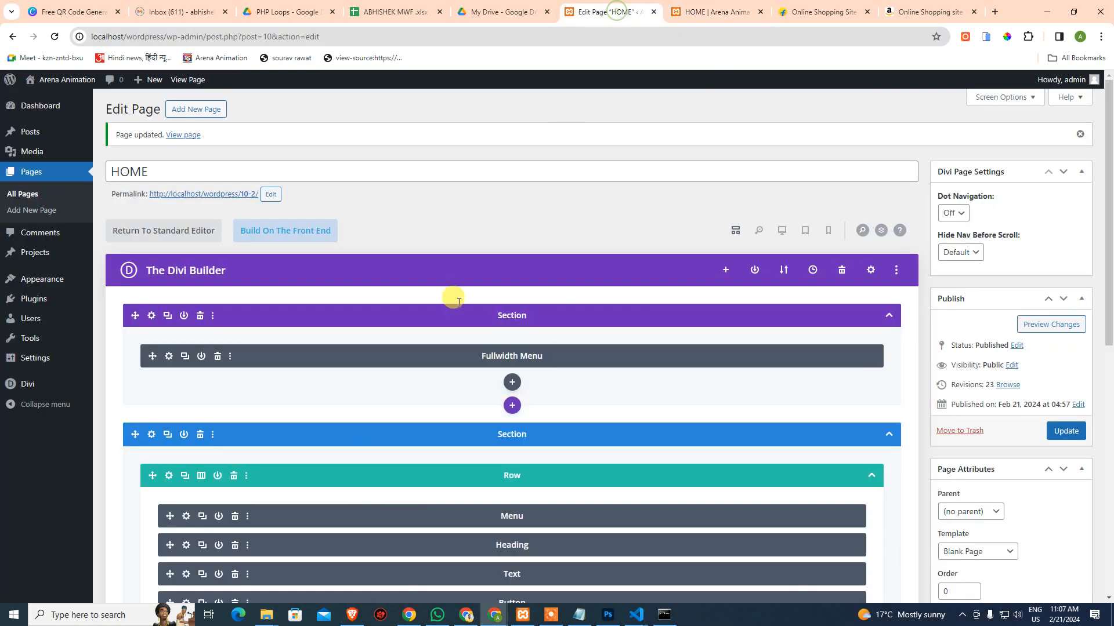
{"action": "left_click", "coordinate": [186, 516]}
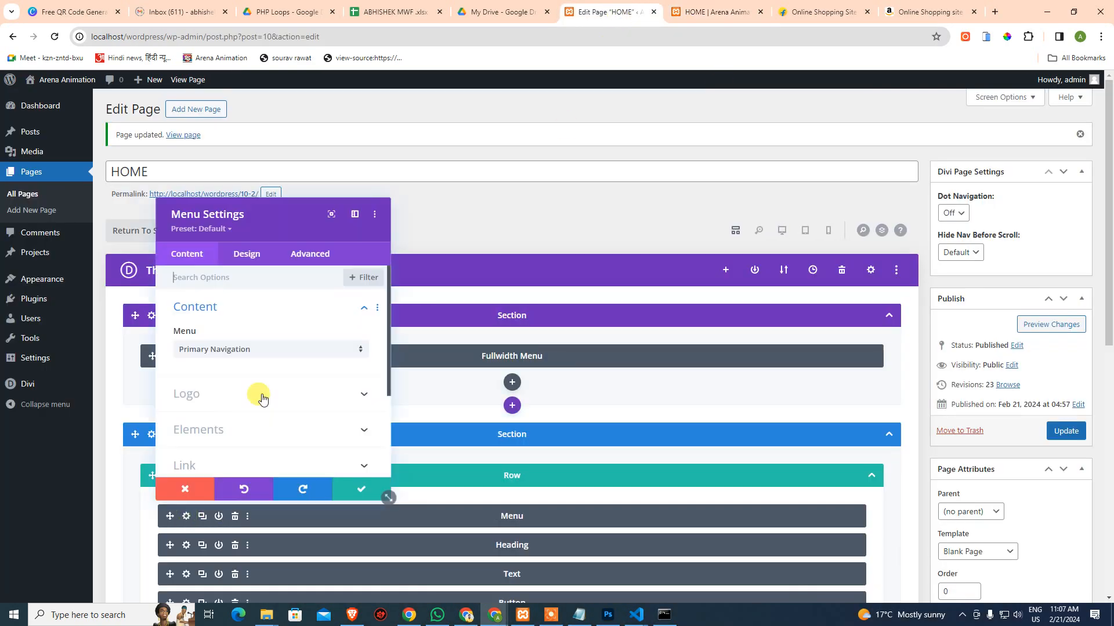
{"action": "left_click", "coordinate": [295, 250]}
{"action": "left_click", "coordinate": [261, 342]}
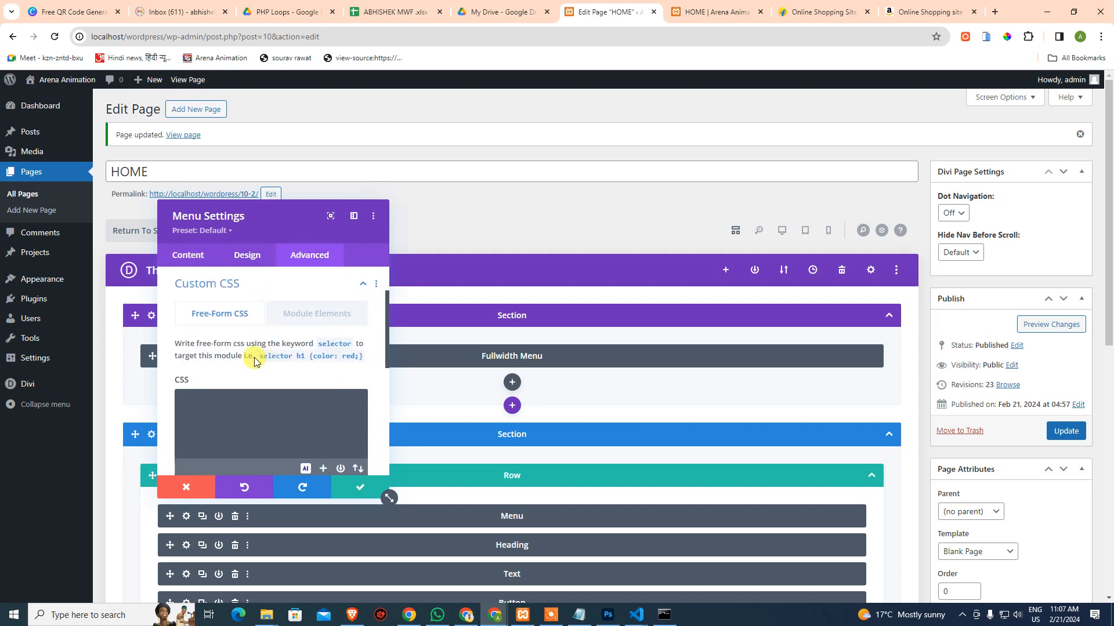
{"action": "left_click", "coordinate": [232, 413]}
{"action": "key", "text": "ctrl+v"}
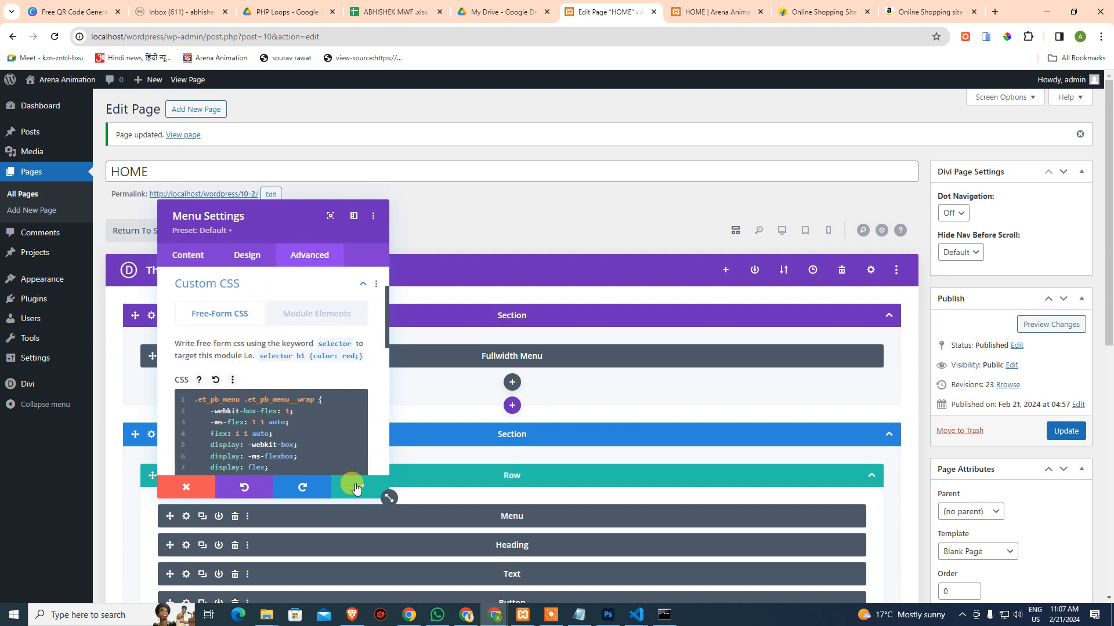
{"action": "left_click", "coordinate": [360, 487]}
{"action": "left_click", "coordinate": [1072, 435]}
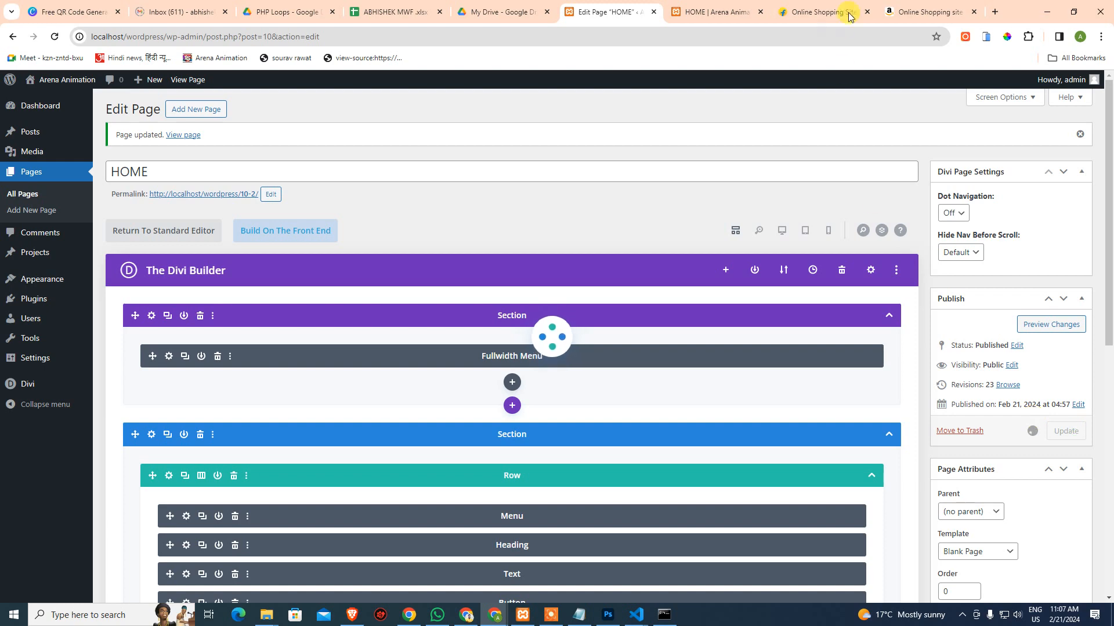
{"action": "left_click", "coordinate": [691, 9]}
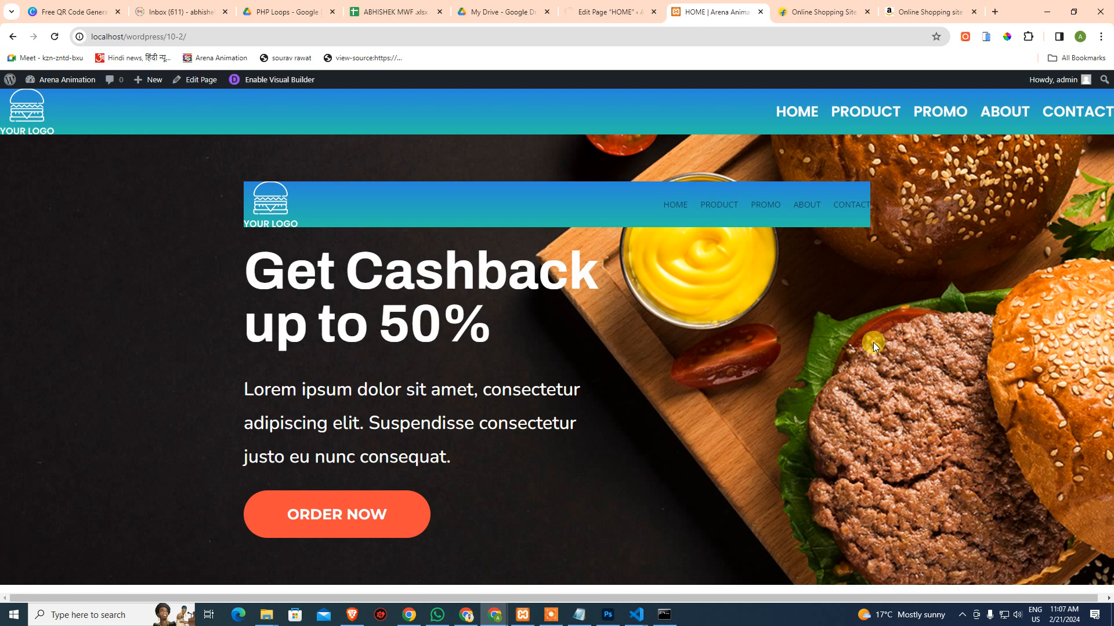
{"action": "key", "text": "F5"}
Browse the Aaj Tak news site in a new tab, then go back to the live HOME page
{"action": "left_click", "coordinate": [995, 12]}
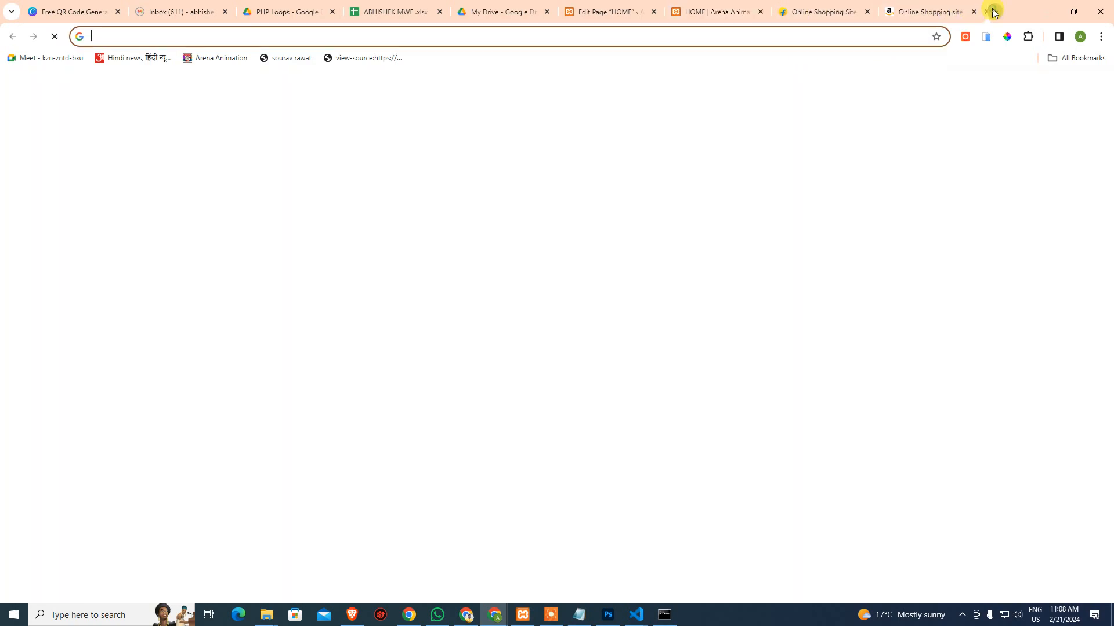
{"action": "type", "text": "aajtak"}
{"action": "key", "text": "Return"}
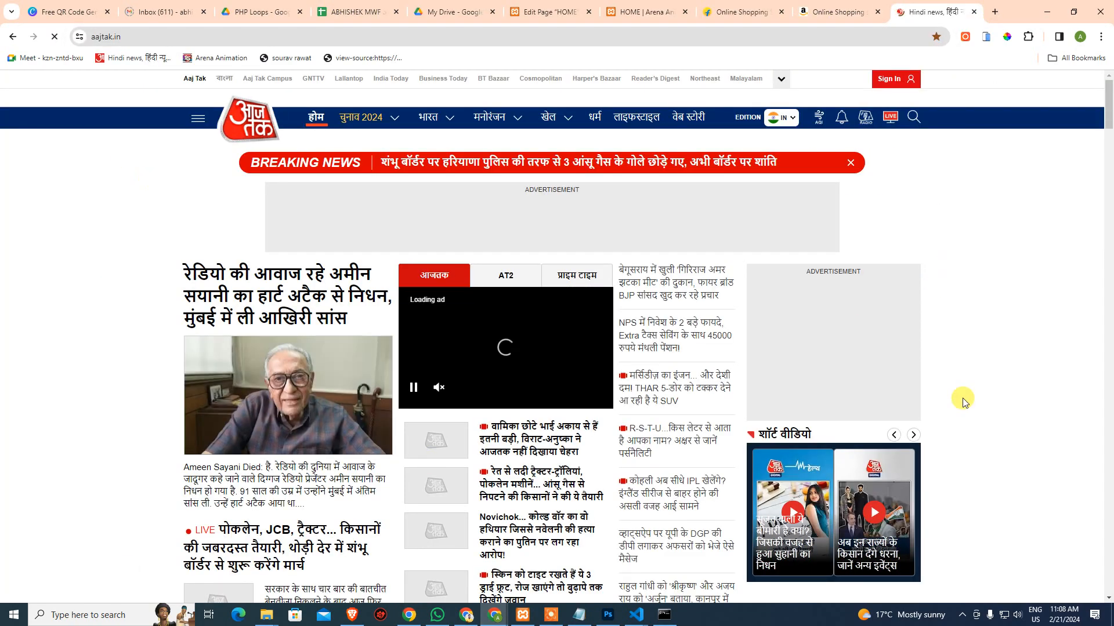
{"action": "scroll", "coordinate": [975, 486], "scroll_direction": "down", "scroll_amount": 3}
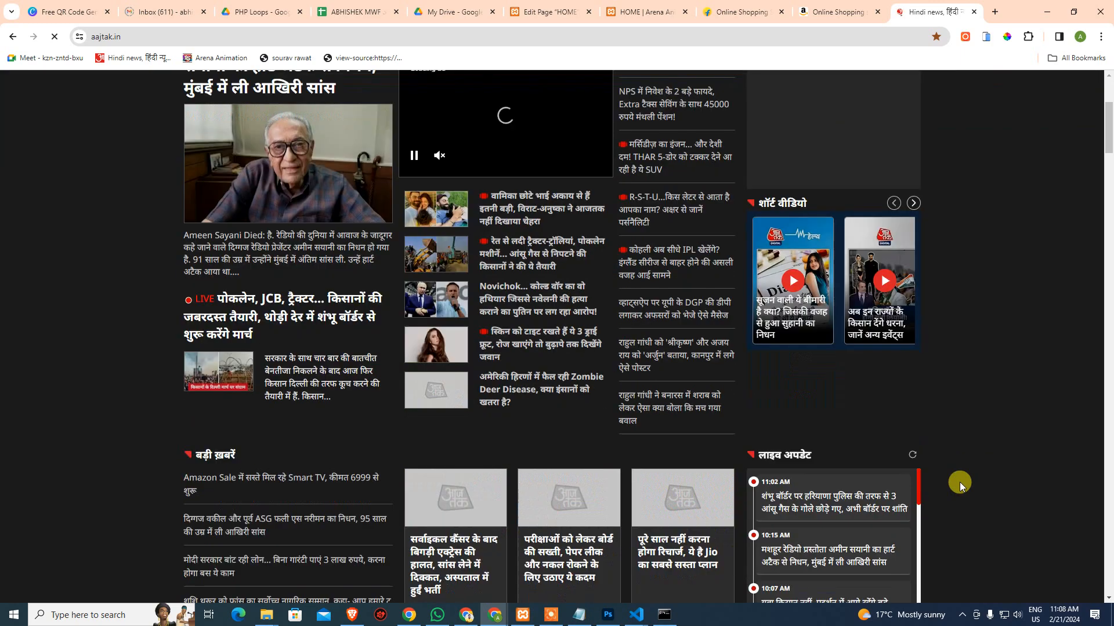
{"action": "scroll", "coordinate": [934, 439], "scroll_direction": "up", "scroll_amount": 4}
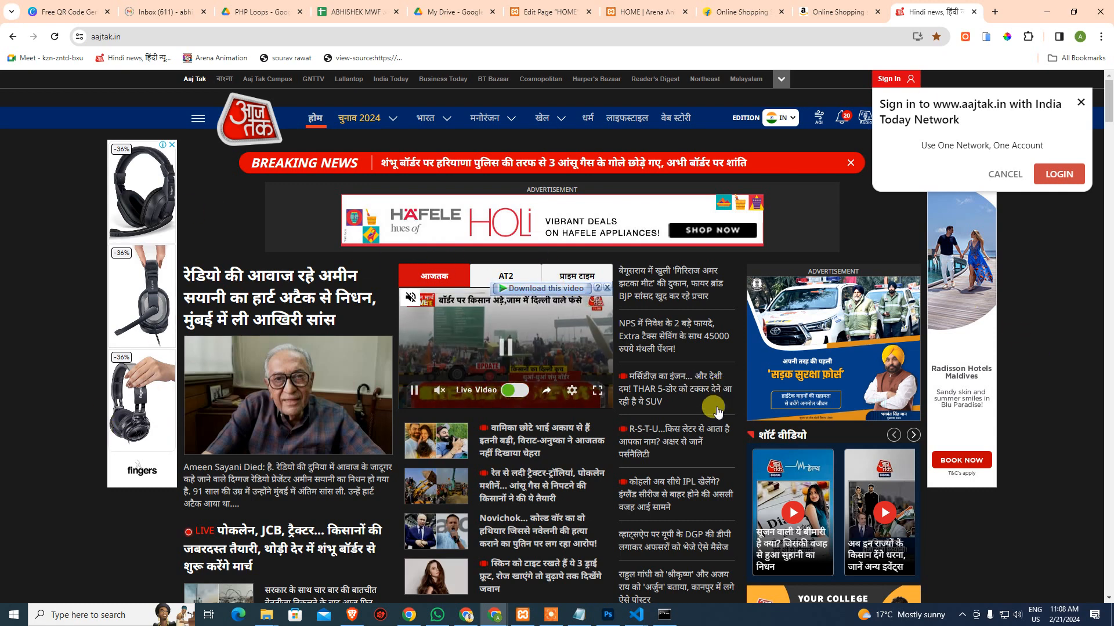
{"action": "left_click", "coordinate": [644, 12]}
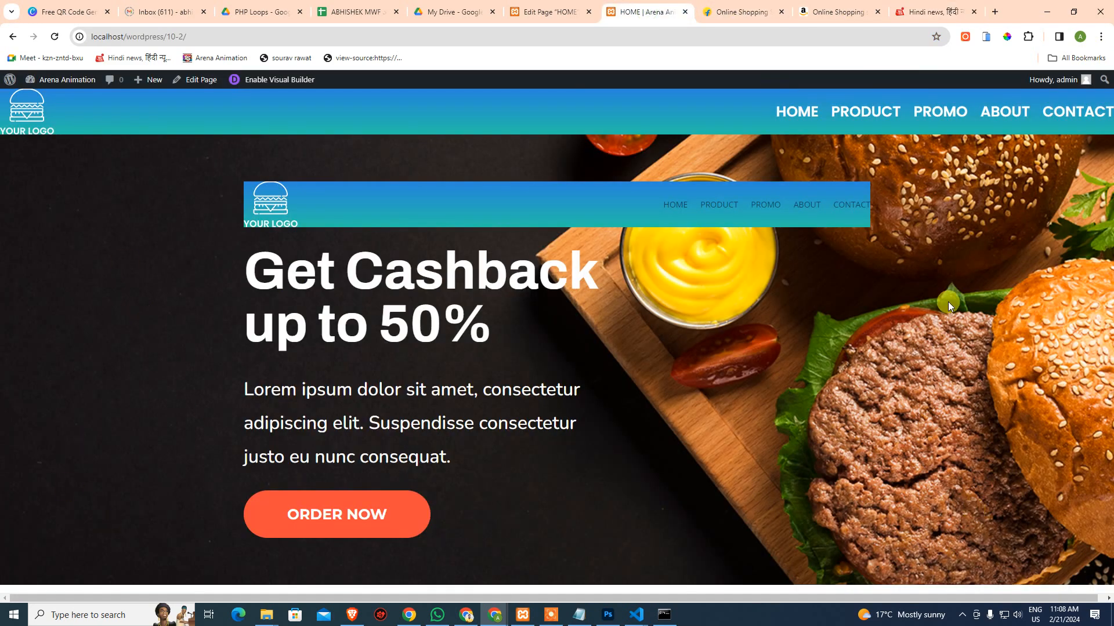
Return to the HOME page editor tab and go to Divi > Theme Options
{"action": "left_click", "coordinate": [549, 12]}
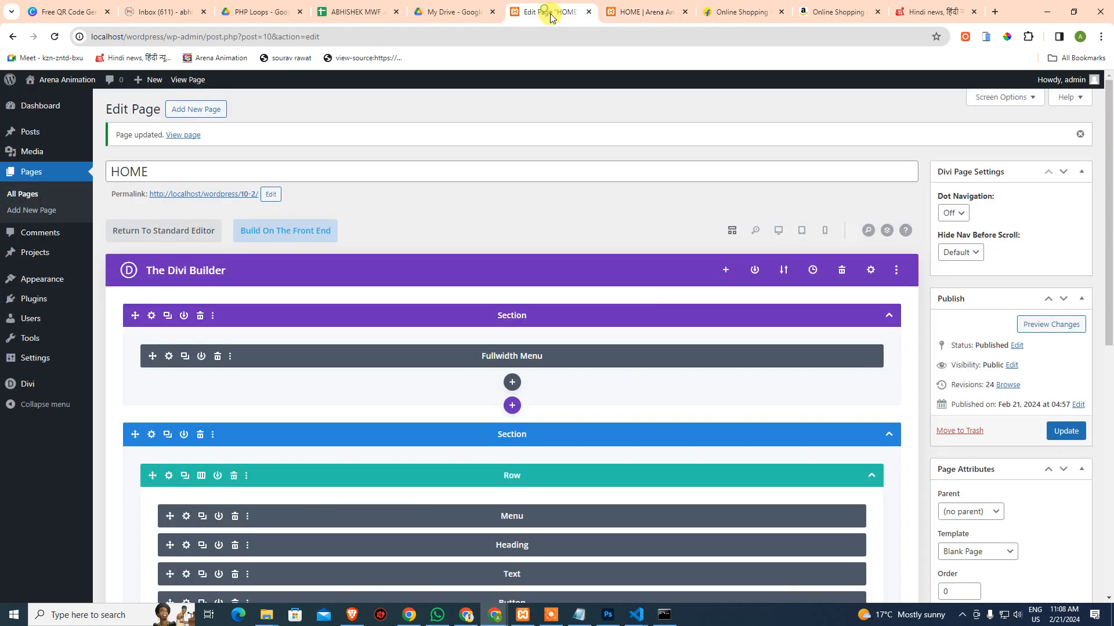
{"action": "left_click", "coordinate": [25, 385]}
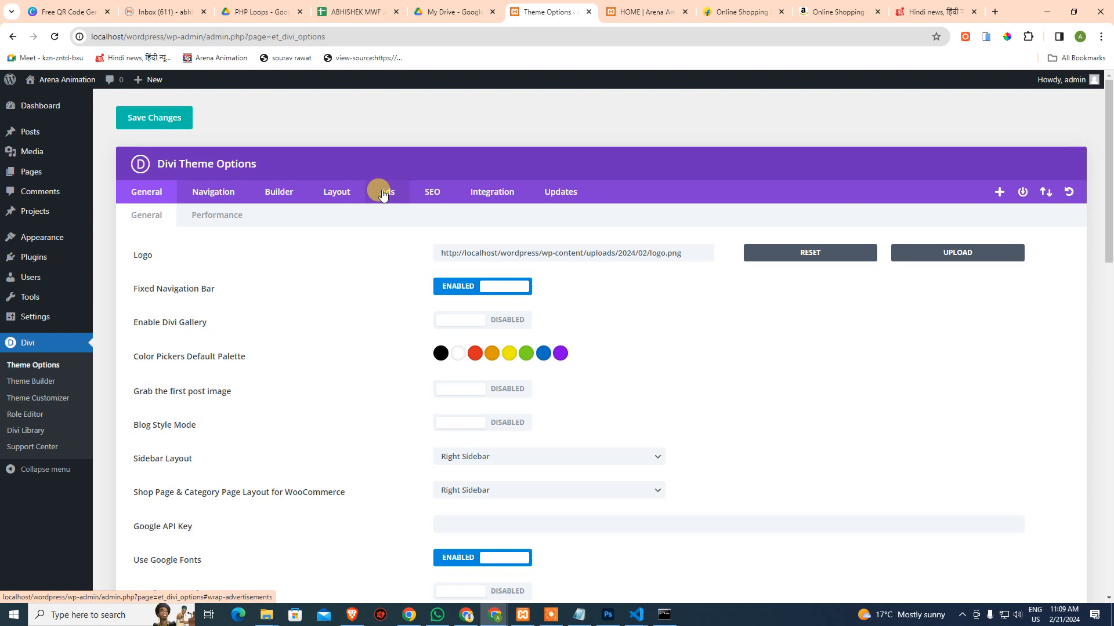
Show the 468x60 banner ad settings on the Ads tab, then switch back to Aaj Tak
{"action": "left_click", "coordinate": [382, 194]}
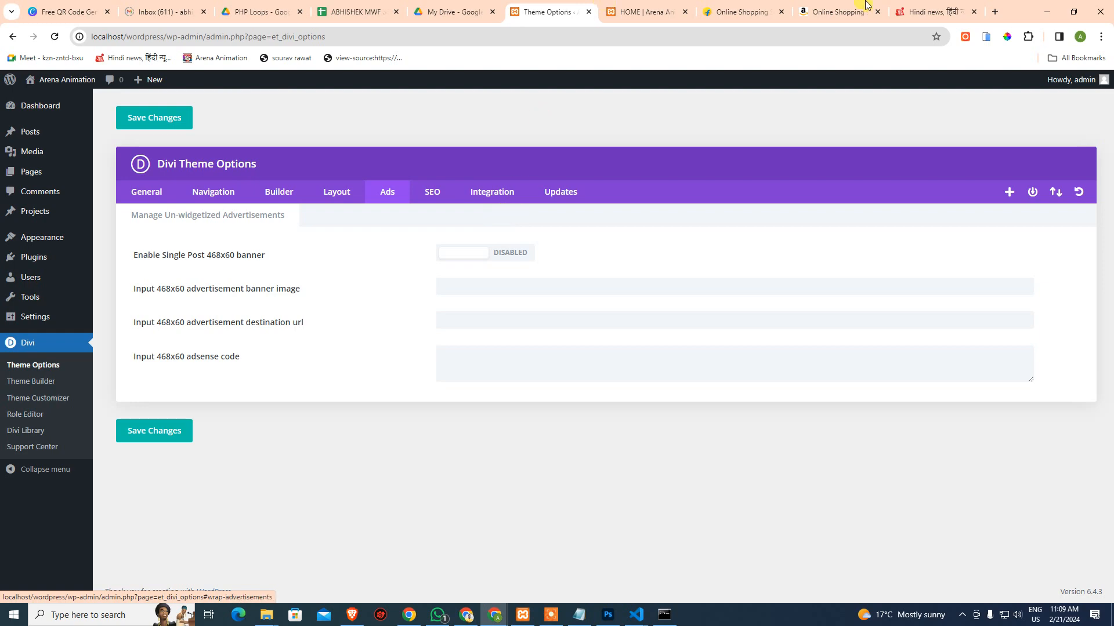
{"action": "left_click", "coordinate": [933, 11]}
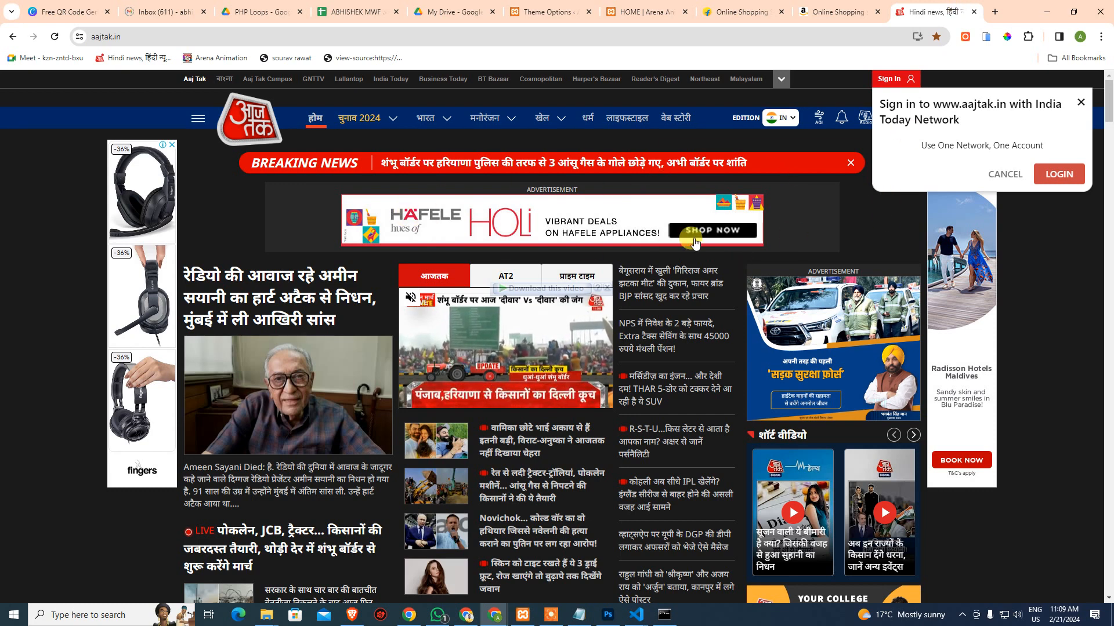
Dismiss the Aaj Tak sign-in prompt and scroll through the page's ad banners
{"action": "left_click", "coordinate": [1079, 104]}
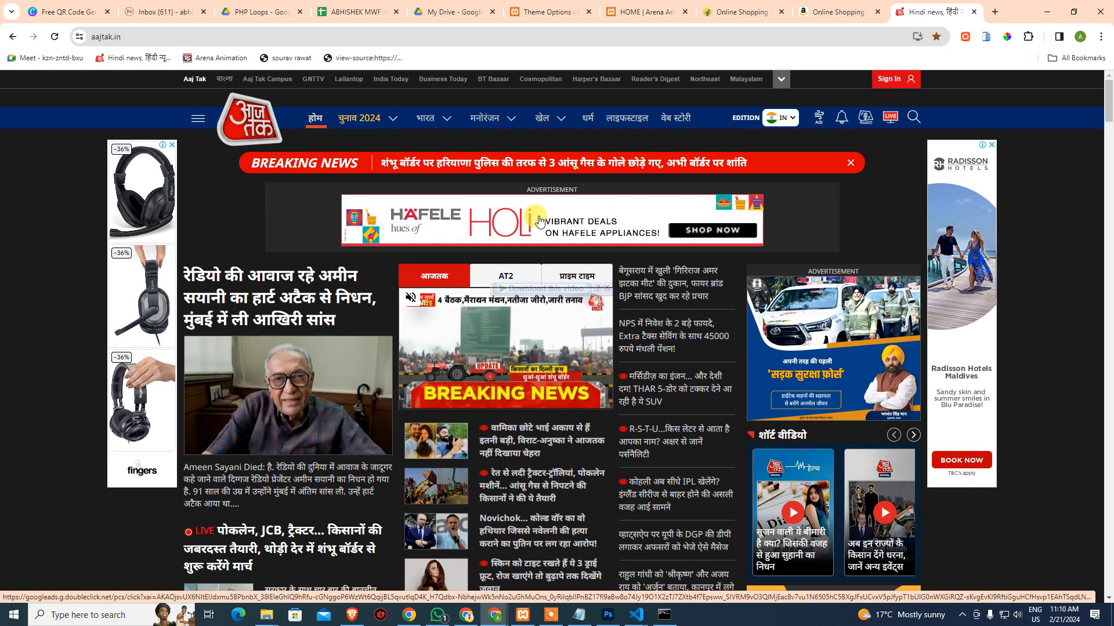
{"action": "scroll", "coordinate": [539, 221], "scroll_direction": "down", "scroll_amount": 2}
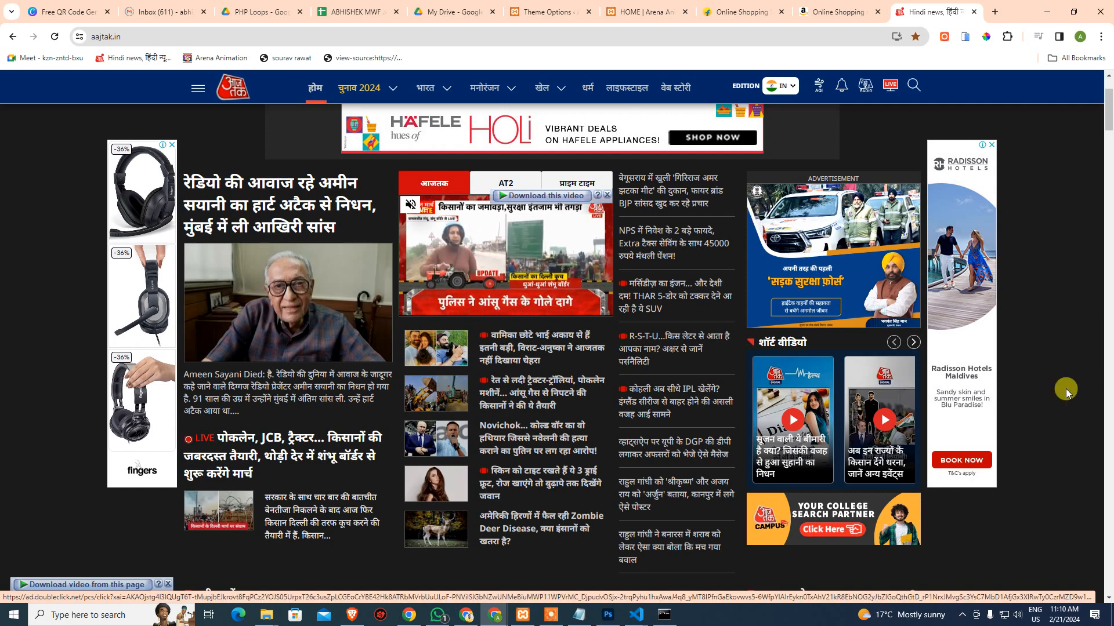
{"action": "scroll", "coordinate": [1064, 392], "scroll_direction": "down", "scroll_amount": 5}
{"action": "scroll", "coordinate": [1063, 392], "scroll_direction": "up", "scroll_amount": 6}
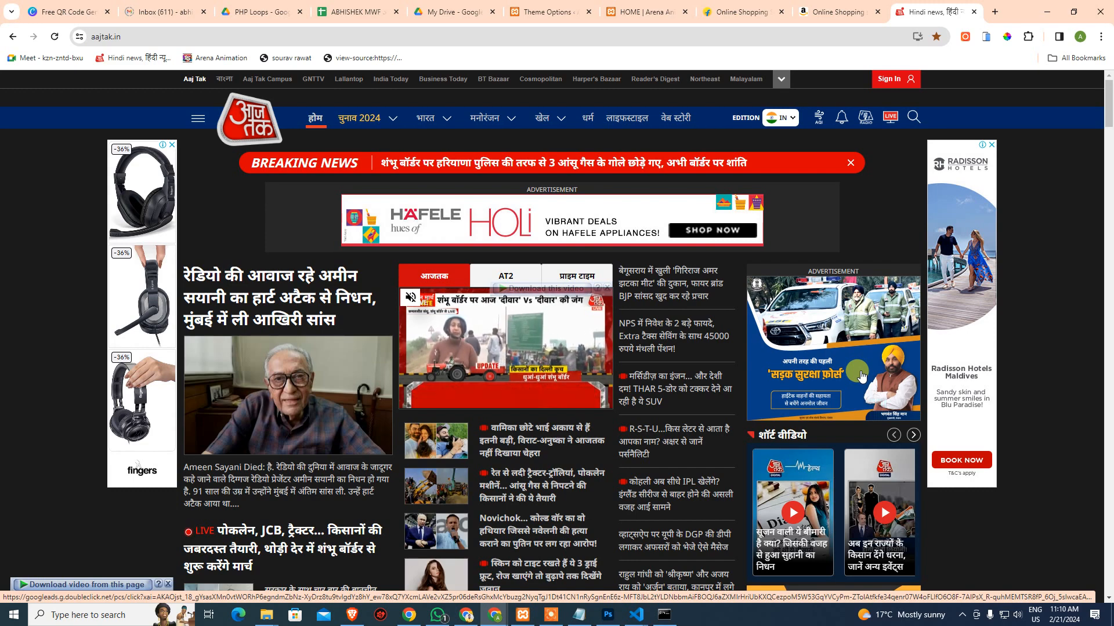
{"action": "scroll", "coordinate": [861, 376], "scroll_direction": "down", "scroll_amount": 5}
{"action": "scroll", "coordinate": [861, 376], "scroll_direction": "up", "scroll_amount": 5}
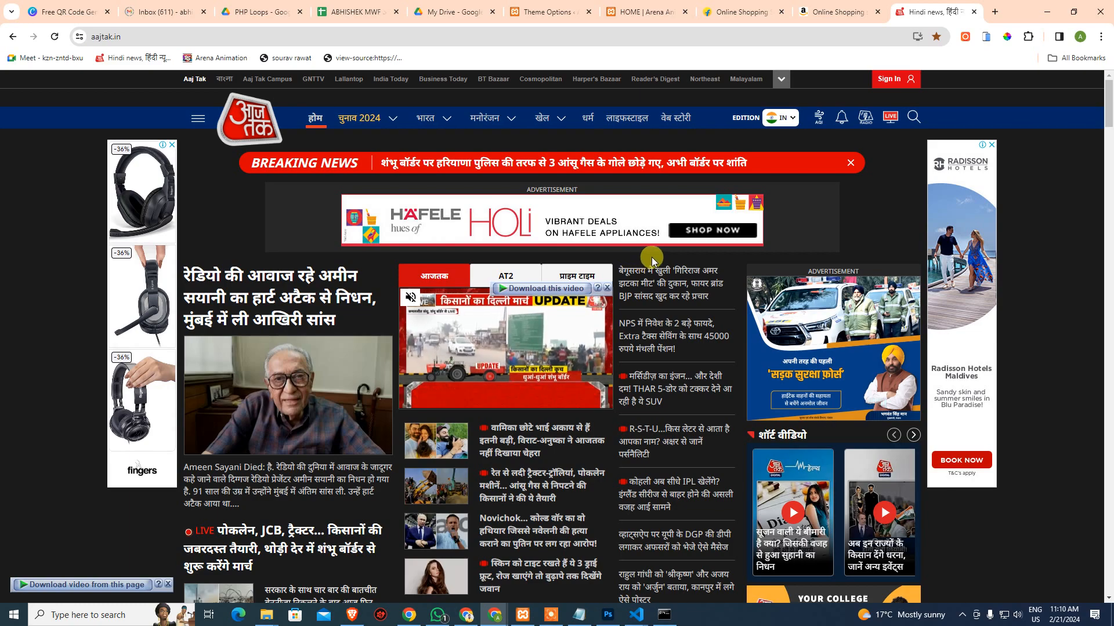
{"action": "scroll", "coordinate": [758, 363], "scroll_direction": "down", "scroll_amount": 10}
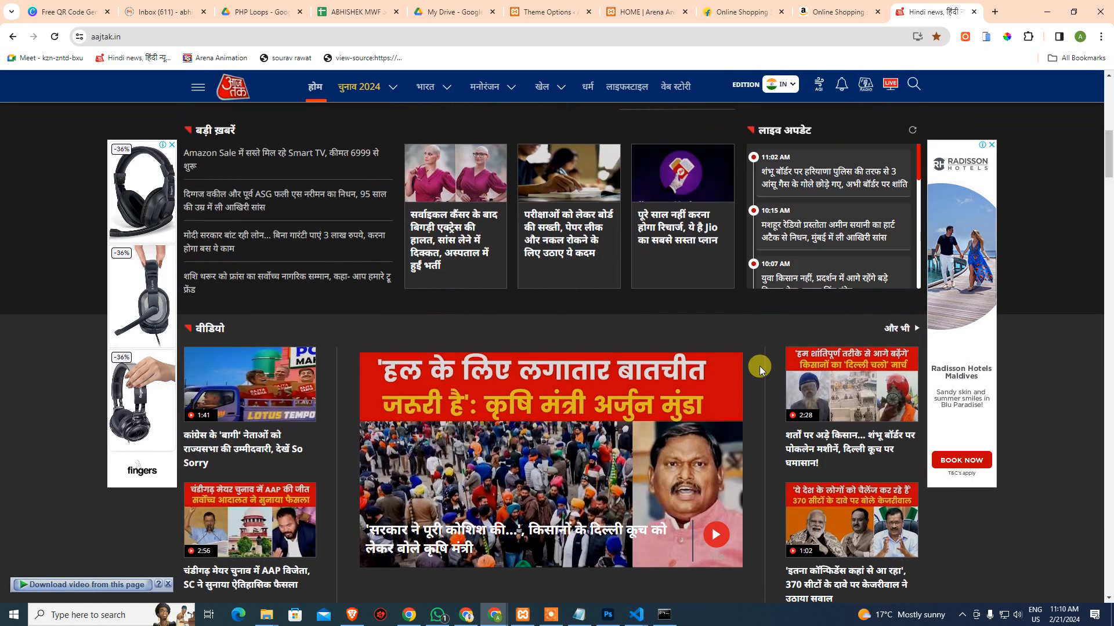
{"action": "scroll", "coordinate": [931, 435], "scroll_direction": "down", "scroll_amount": 14}
{"action": "scroll", "coordinate": [858, 164], "scroll_direction": "up", "scroll_amount": 6}
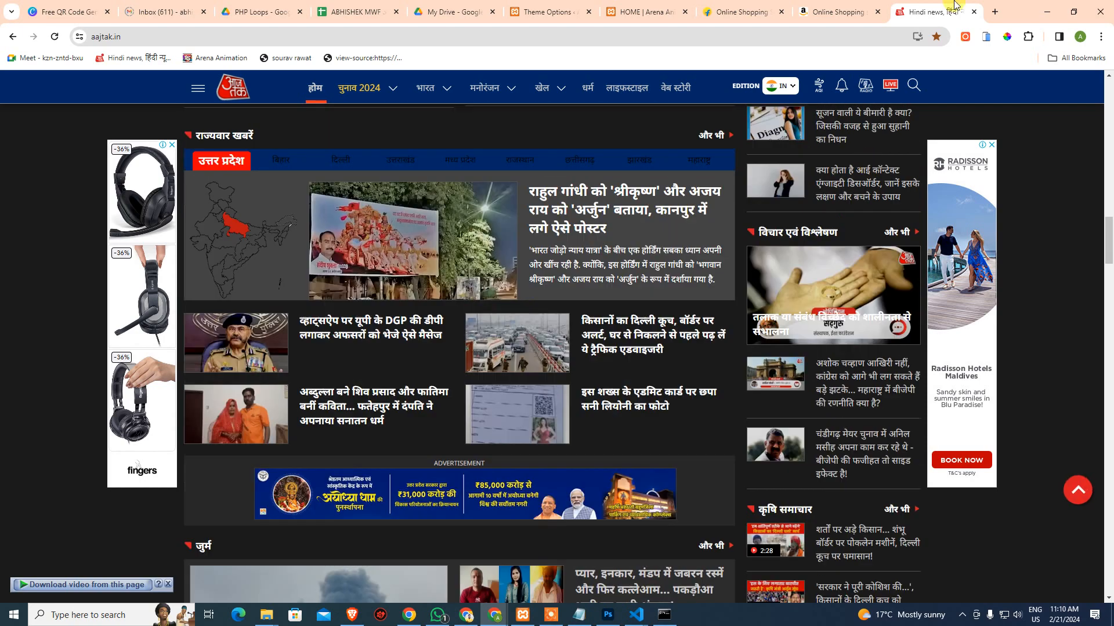
Close the Aaj Tak tab, view Flipkart's homepage, and start a new tab
{"action": "left_click", "coordinate": [974, 12]}
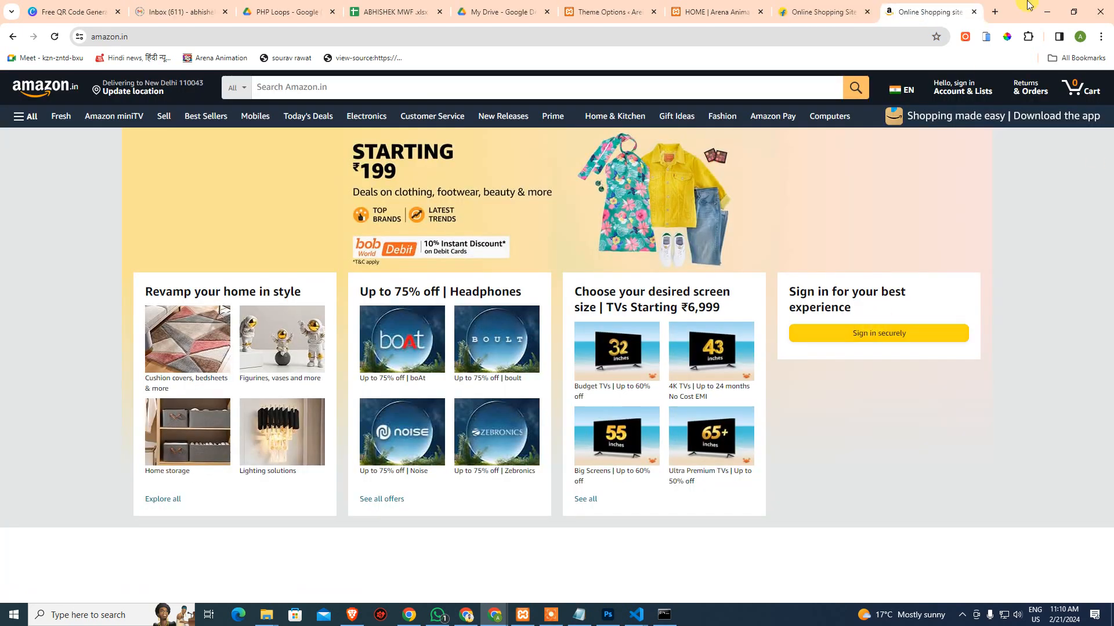
{"action": "left_click", "coordinate": [824, 12]}
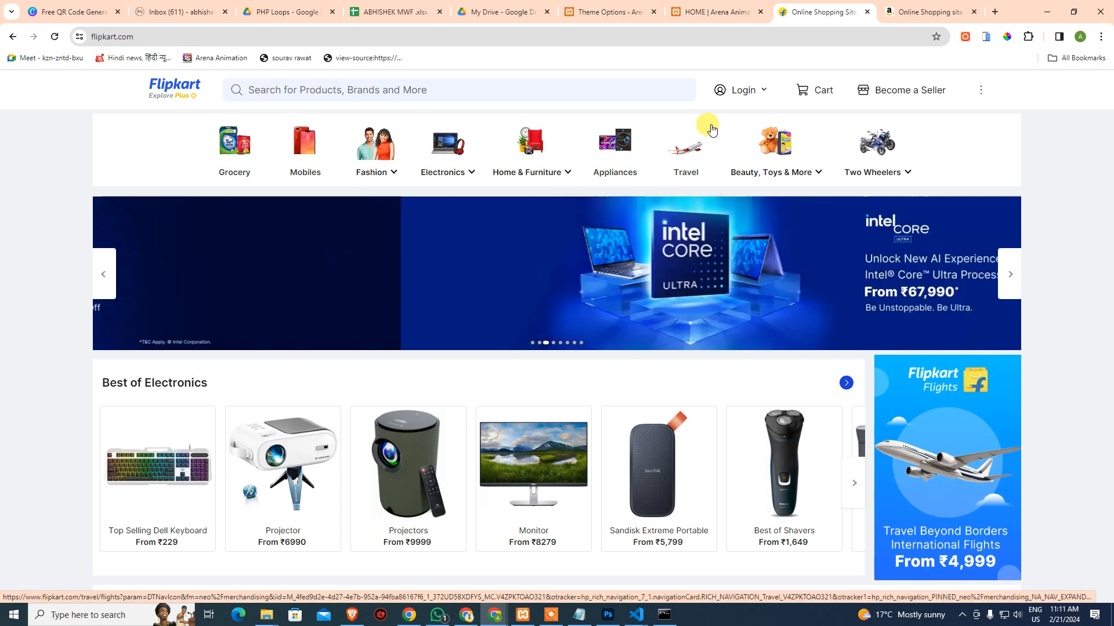
{"action": "mouse_move", "coordinate": [729, 126]}
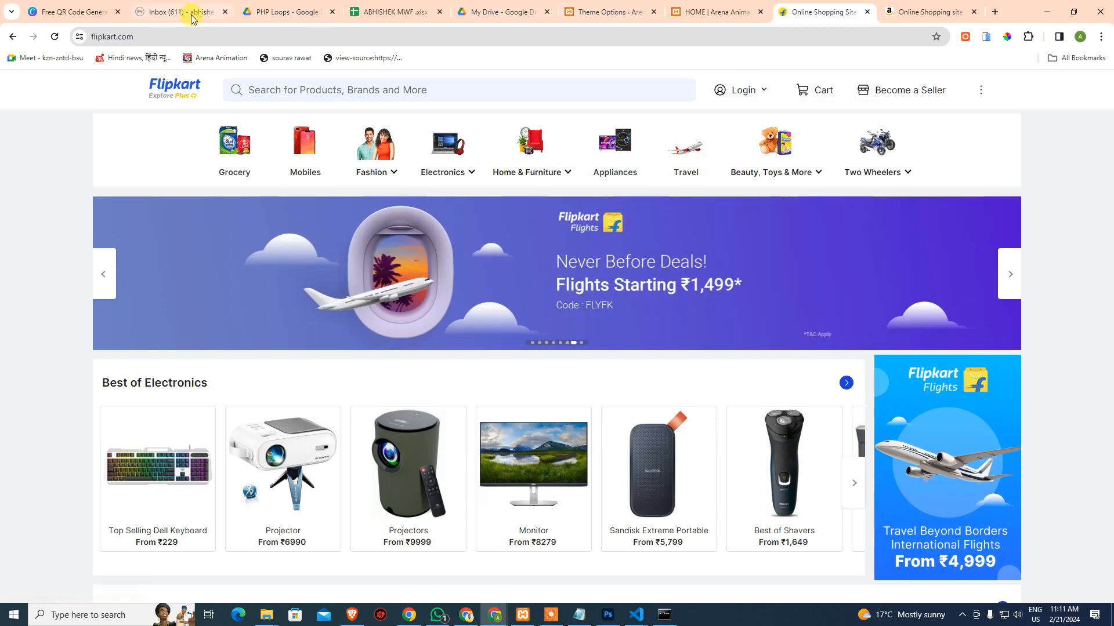
{"action": "left_click", "coordinate": [995, 13]}
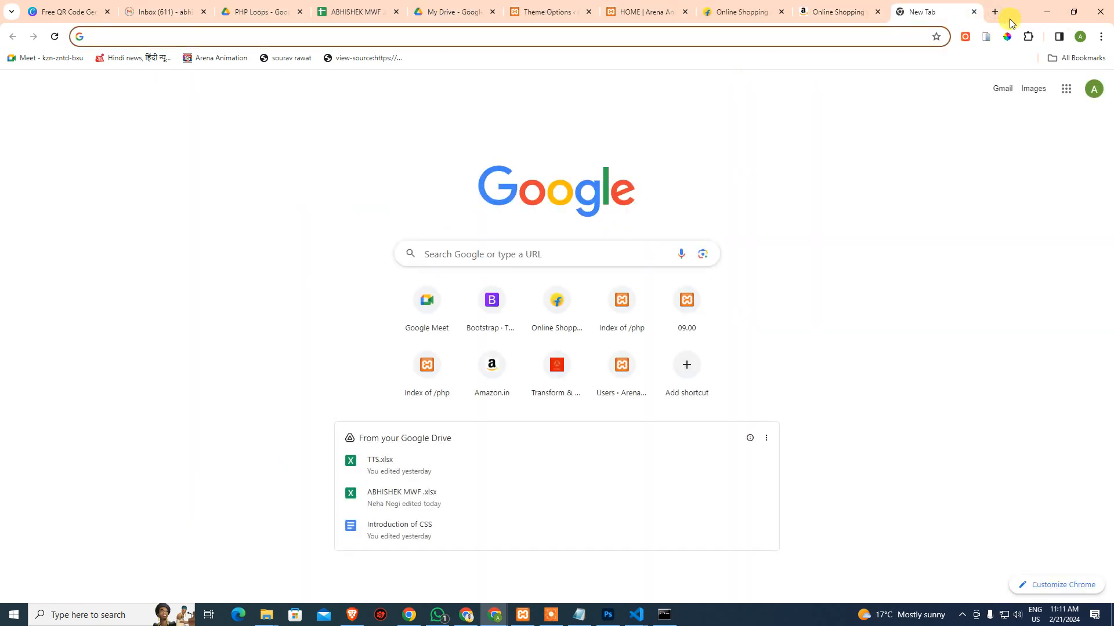
Search 'google ana', open Google Analytics and sign in to the trendindia24.com dashboard
{"action": "type", "text": "google"}
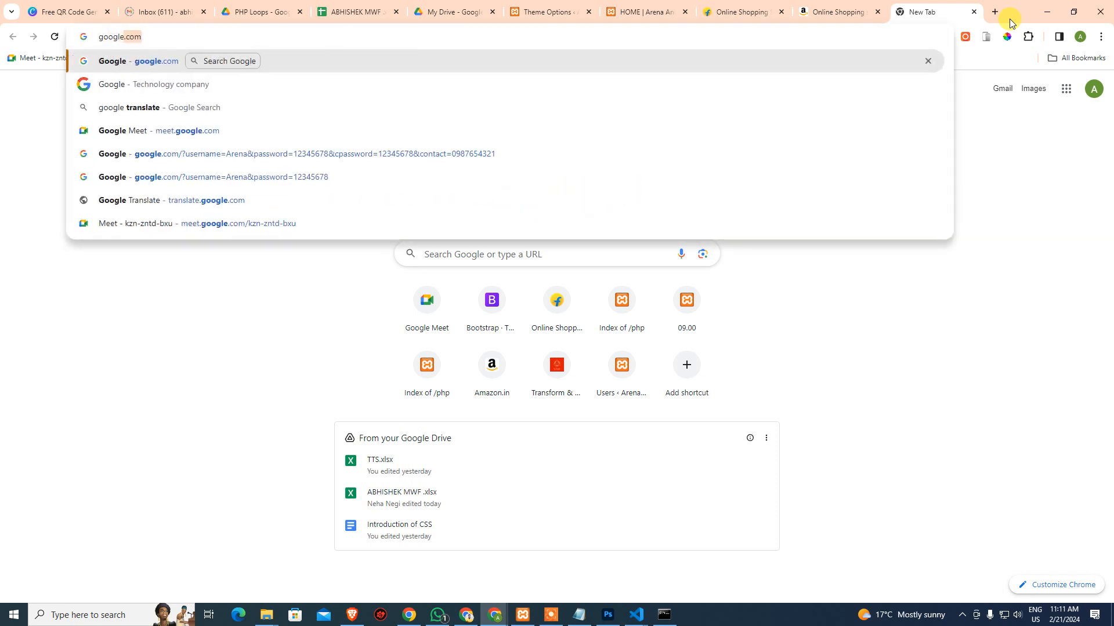
{"action": "type", "text": " ana"}
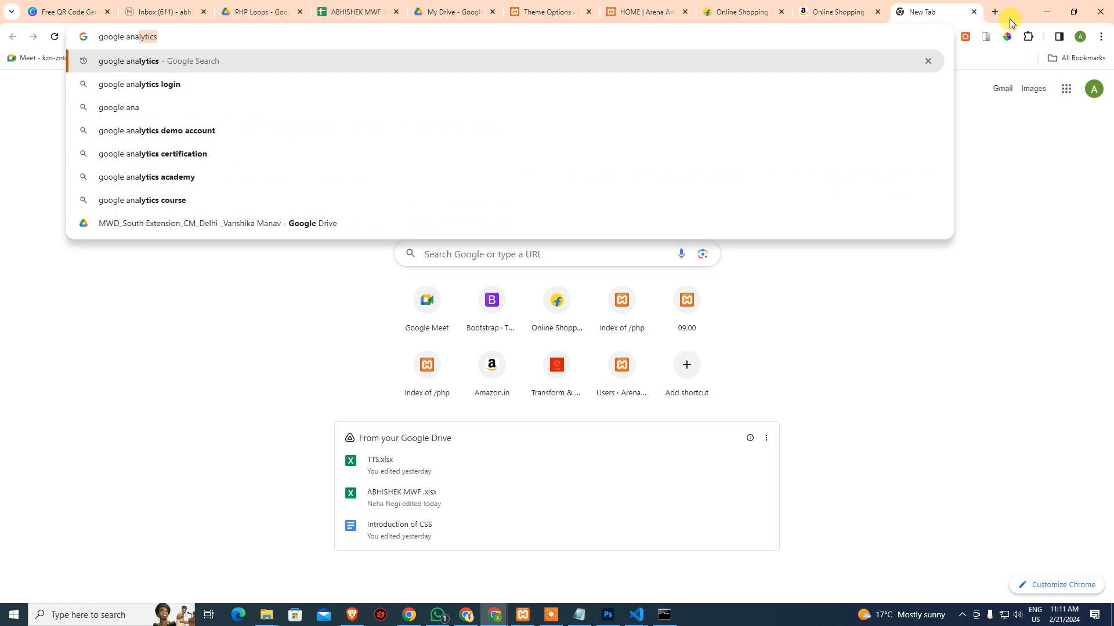
{"action": "key", "text": "Down"}
{"action": "key", "text": "Up"}
{"action": "key", "text": "Return"}
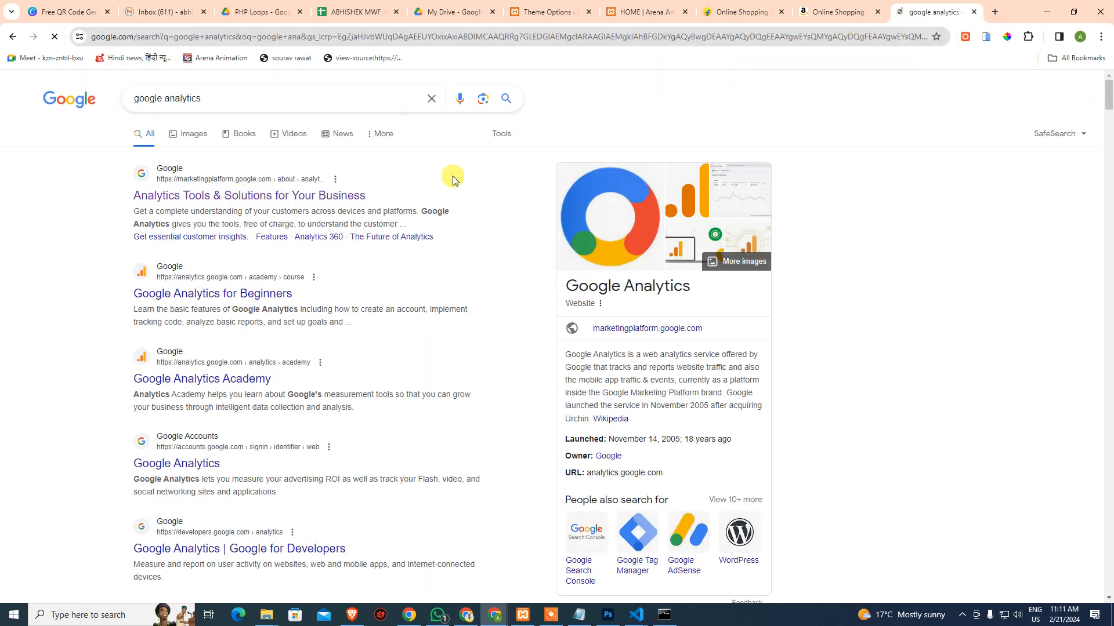
{"action": "left_click", "coordinate": [225, 295]}
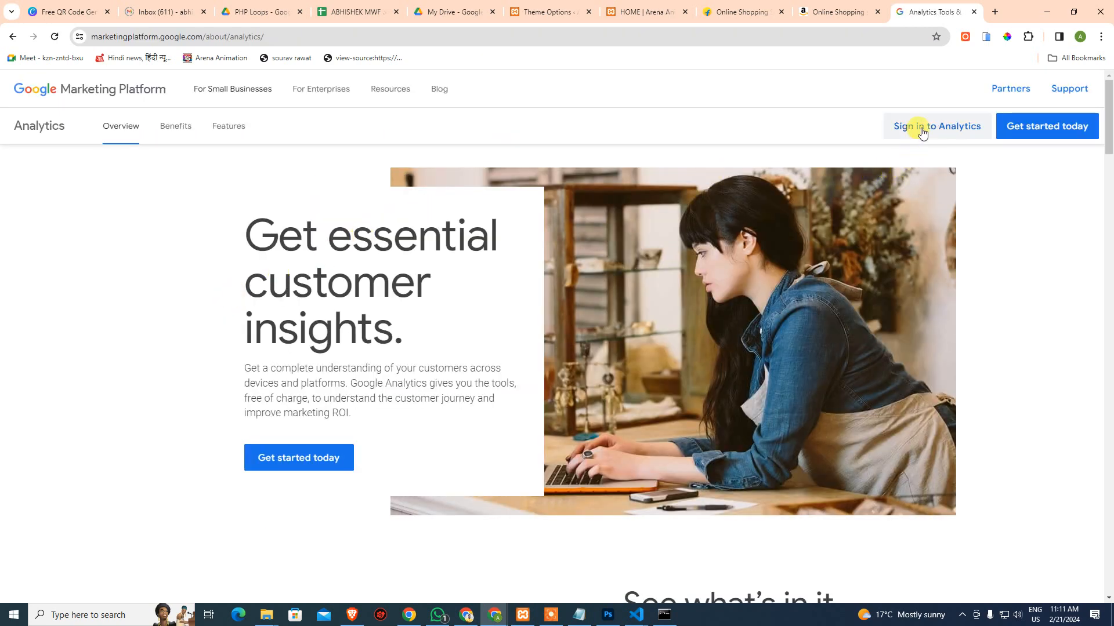
{"action": "left_click", "coordinate": [920, 127]}
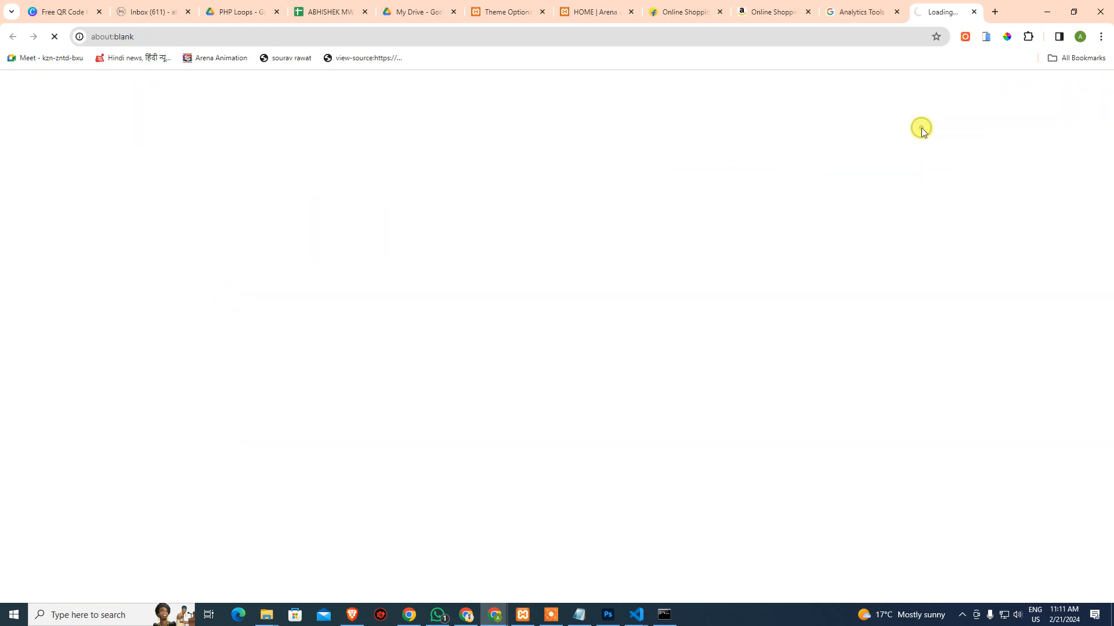
{"action": "middle_click", "coordinate": [841, 11]}
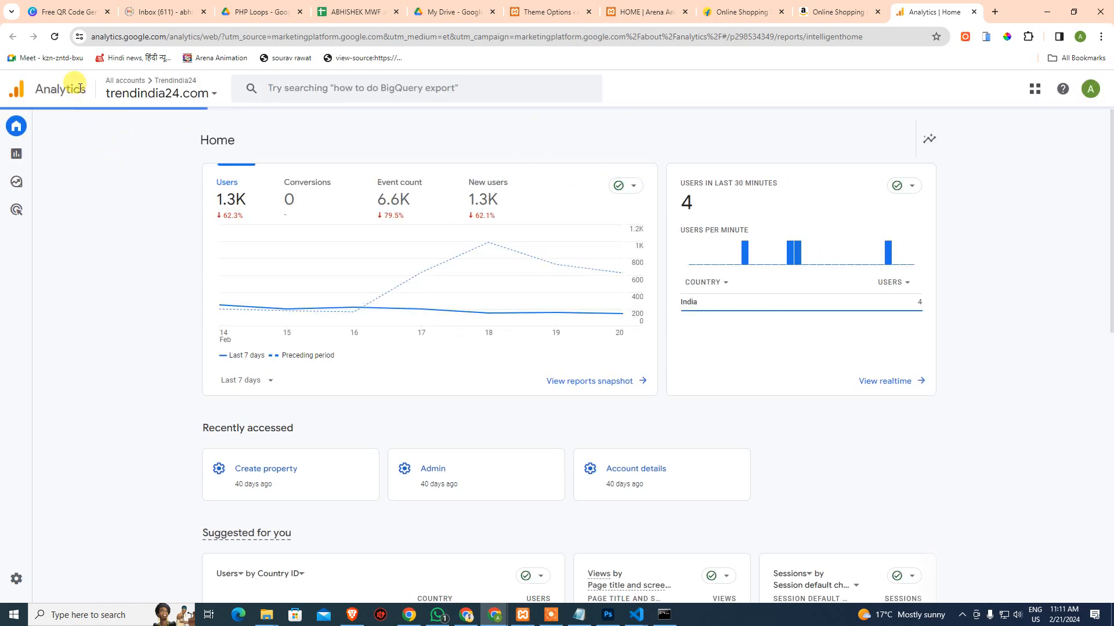
Switch Analytics to the trendindia24.com - GA4 property, then start a blank new tab
{"action": "left_click", "coordinate": [145, 95]}
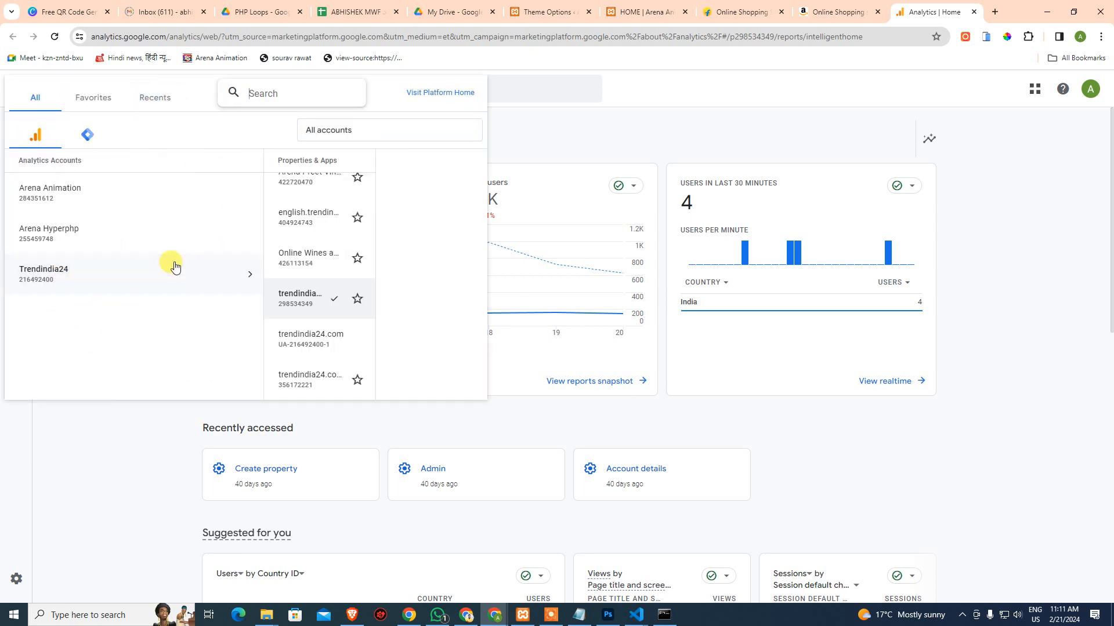
{"action": "scroll", "coordinate": [302, 364], "scroll_direction": "up", "scroll_amount": 2}
{"action": "scroll", "coordinate": [261, 321], "scroll_direction": "down", "scroll_amount": 1}
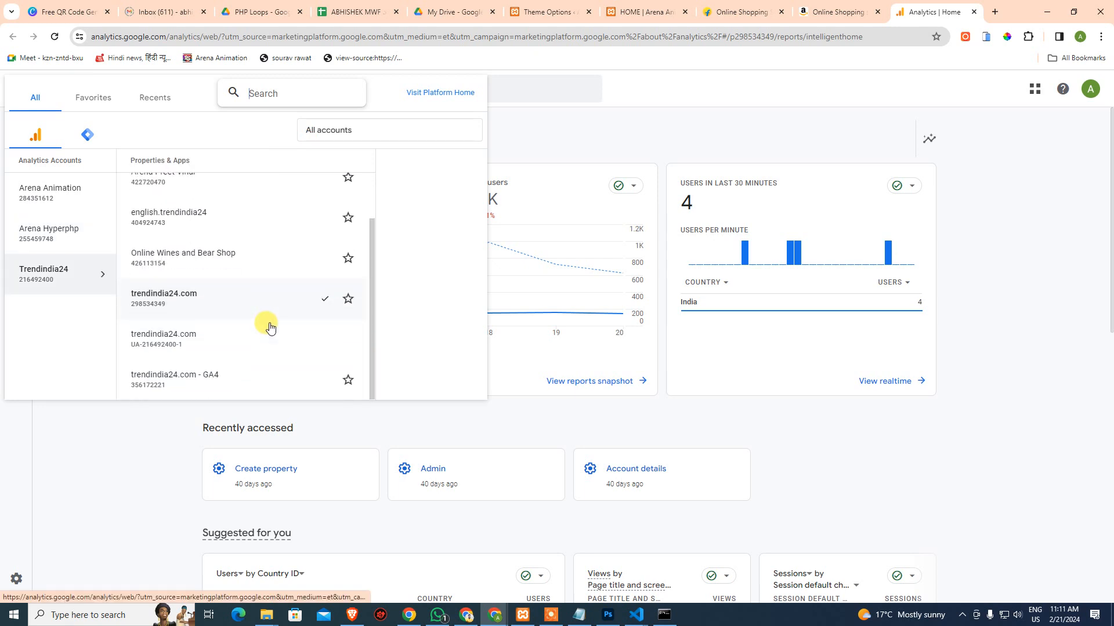
{"action": "left_click", "coordinate": [193, 379]}
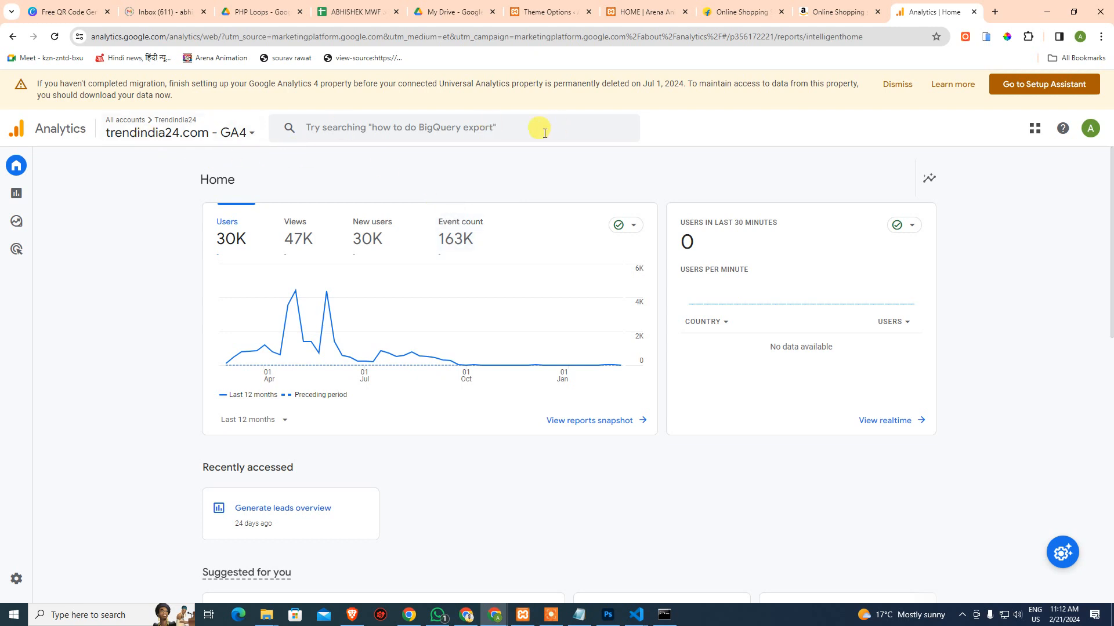
{"action": "left_click", "coordinate": [993, 13]}
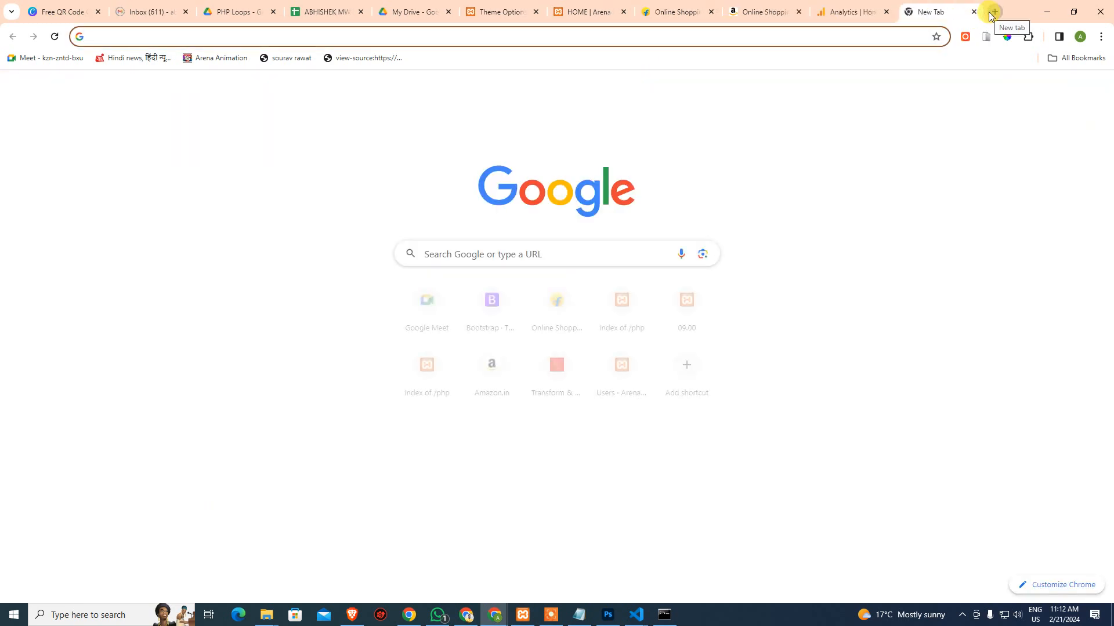
Search Google for 'trendindia24' and open the Trendindia24 result in its own tab
{"action": "type", "text": "trendind"}
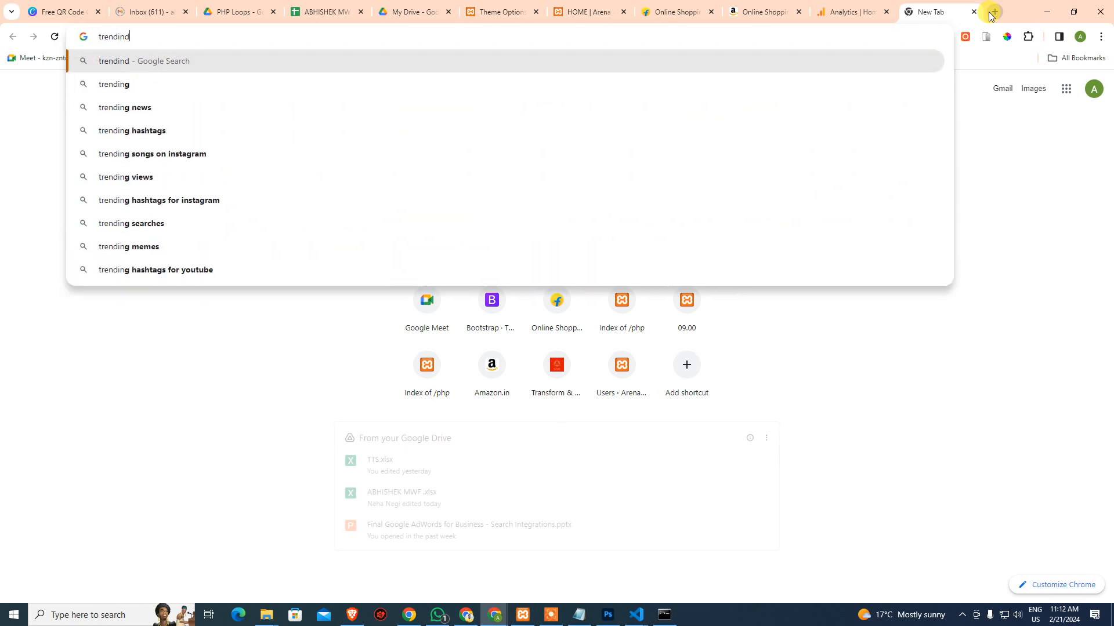
{"action": "type", "text": "ia24"}
{"action": "key", "text": "Return"}
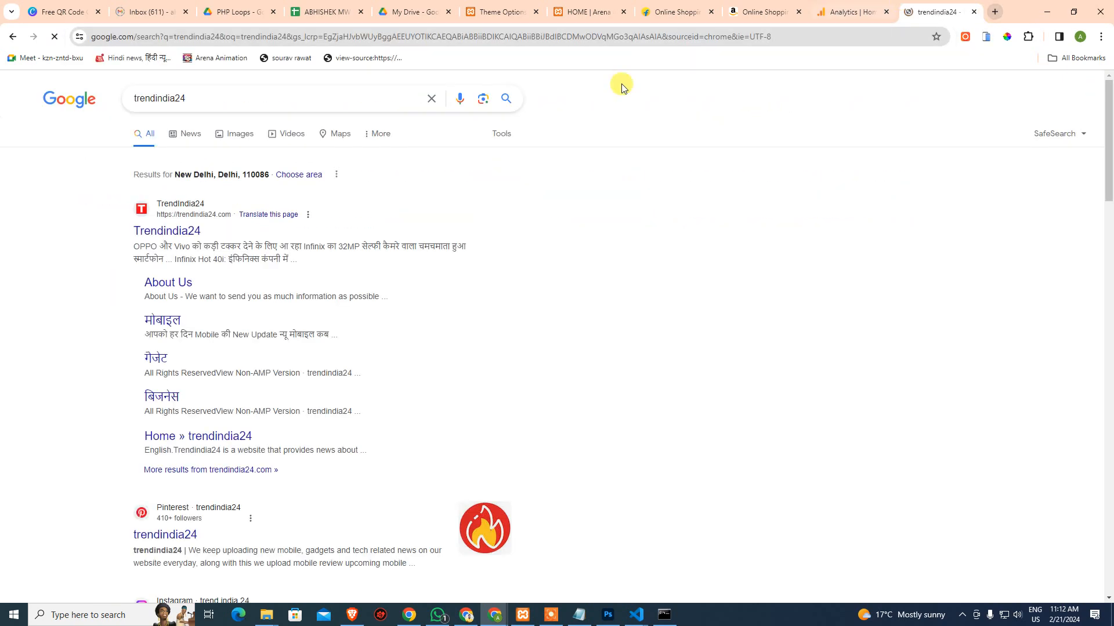
{"action": "middle_click", "coordinate": [199, 231]}
{"action": "key", "text": "ctrl+Tab"}
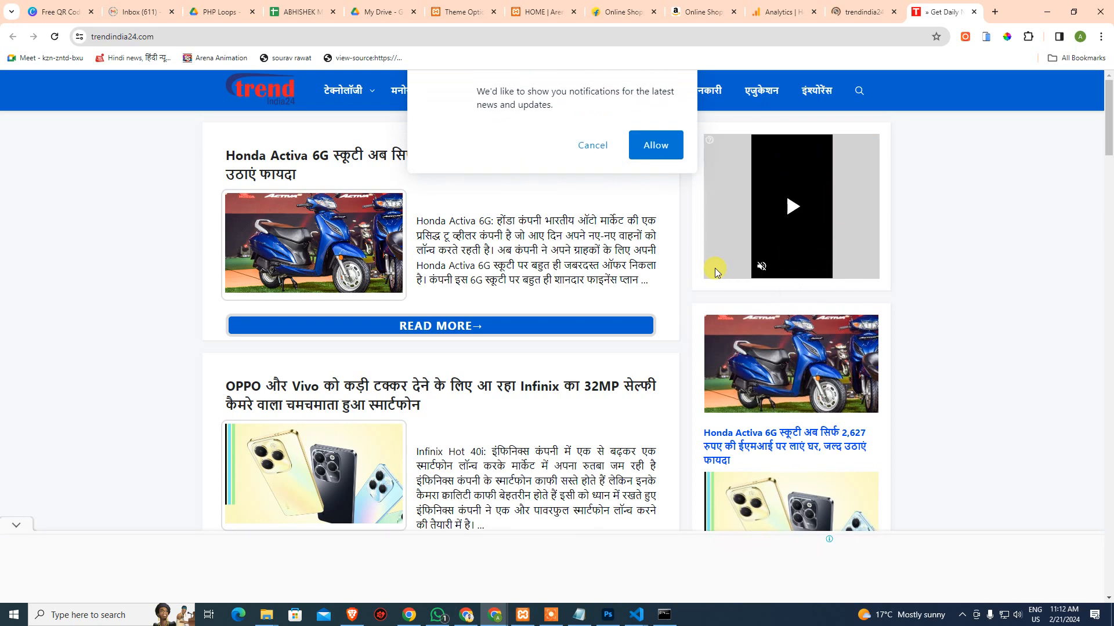
Decline the notification prompt and browse the trendindia24.com homepage articles
{"action": "left_click", "coordinate": [592, 145]}
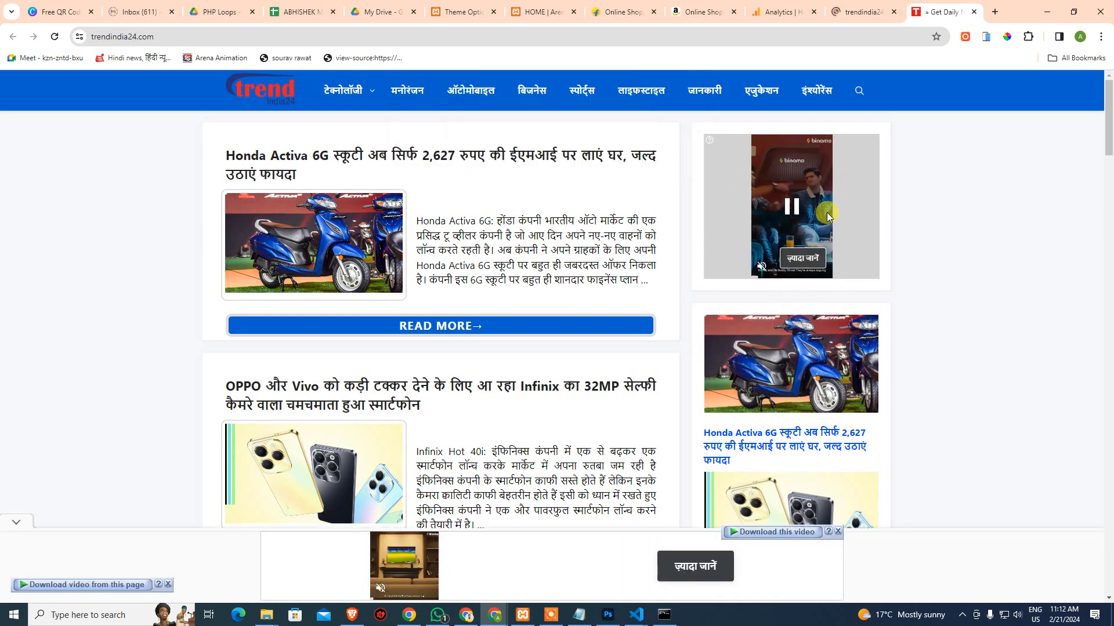
{"action": "scroll", "coordinate": [443, 455], "scroll_direction": "down", "scroll_amount": 2}
{"action": "scroll", "coordinate": [453, 359], "scroll_direction": "down", "scroll_amount": 2}
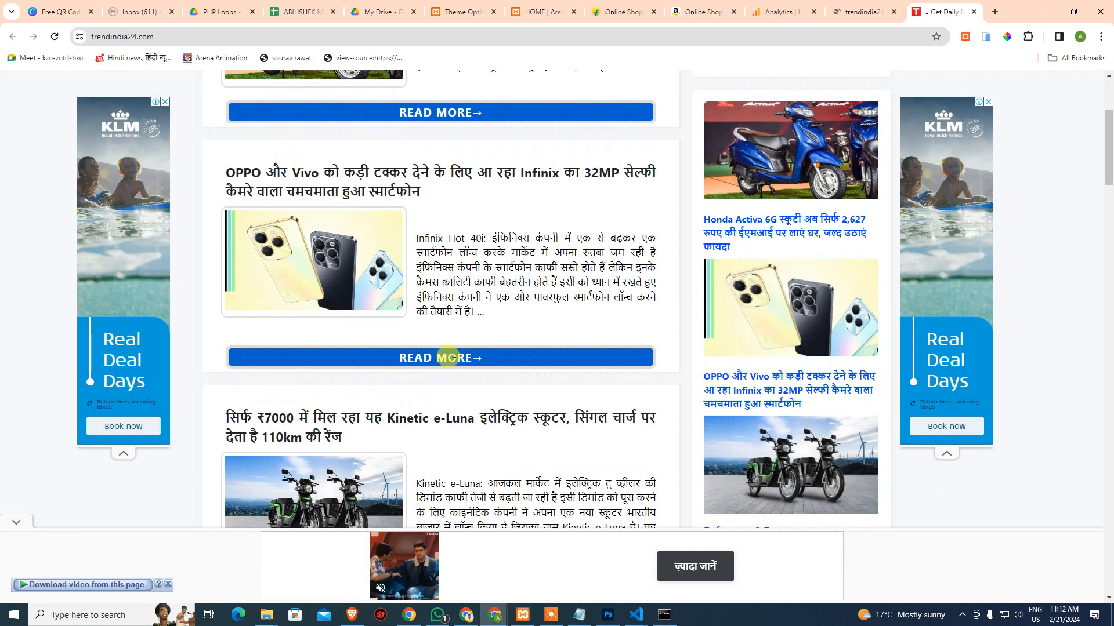
{"action": "scroll", "coordinate": [453, 360], "scroll_direction": "down", "scroll_amount": 3}
{"action": "scroll", "coordinate": [497, 255], "scroll_direction": "down", "scroll_amount": 5}
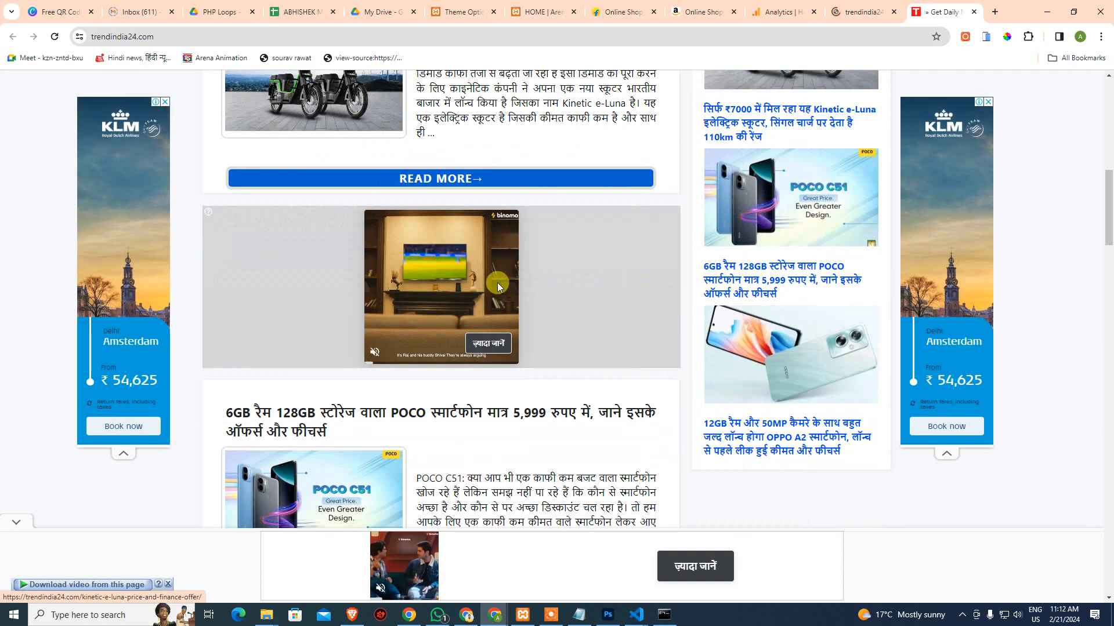
{"action": "scroll", "coordinate": [497, 287], "scroll_direction": "down", "scroll_amount": 3}
{"action": "scroll", "coordinate": [441, 255], "scroll_direction": "up", "scroll_amount": 3}
{"action": "scroll", "coordinate": [481, 278], "scroll_direction": "down", "scroll_amount": 15}
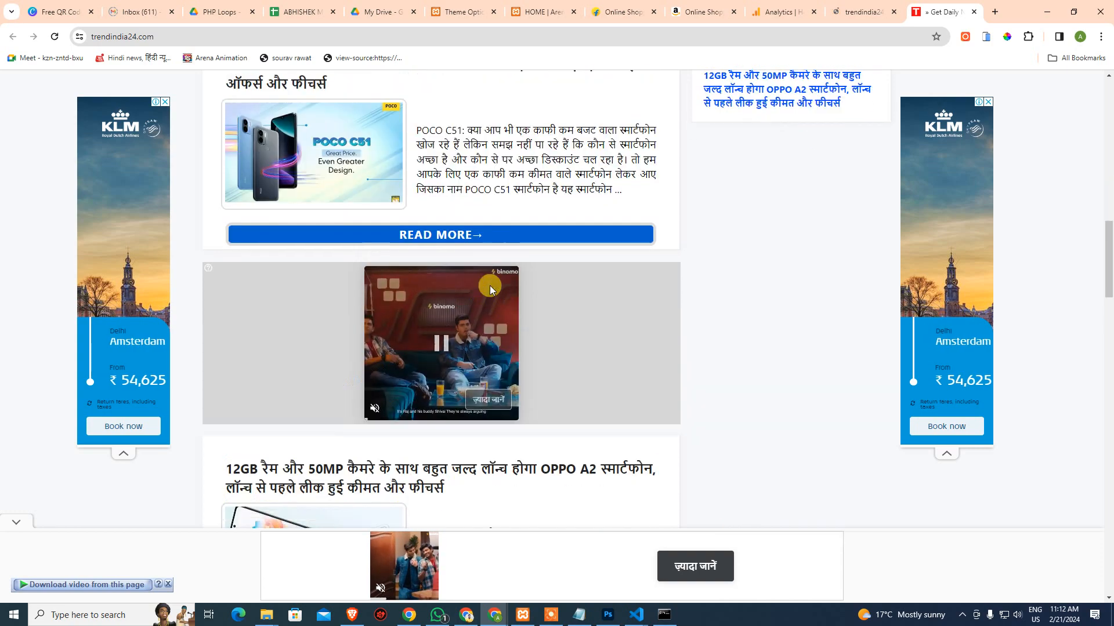
{"action": "scroll", "coordinate": [458, 371], "scroll_direction": "down", "scroll_amount": 4}
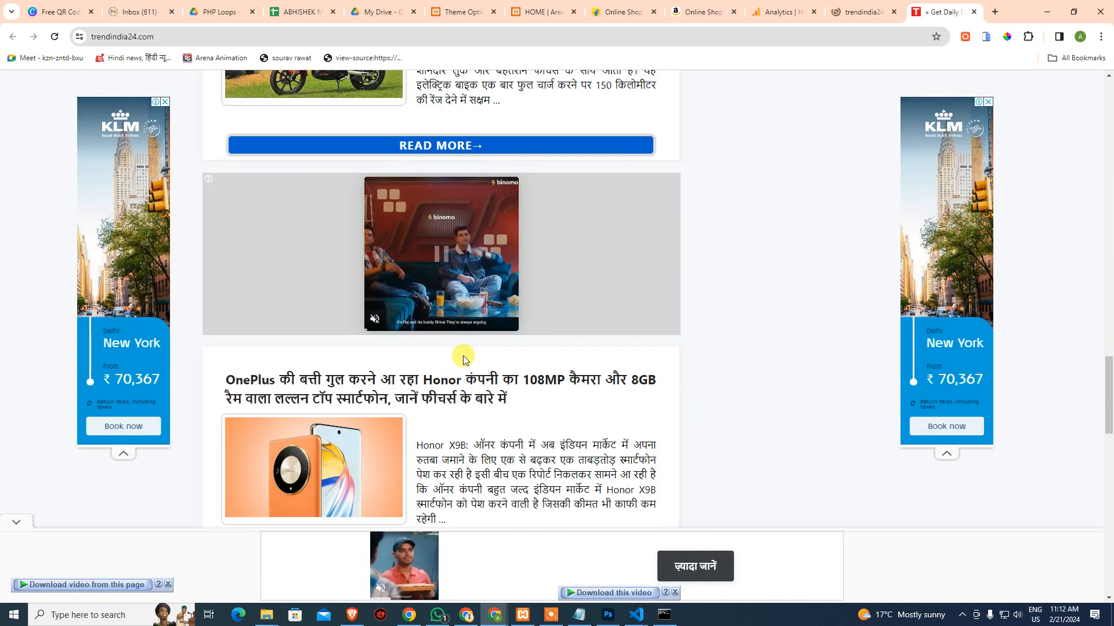
{"action": "scroll", "coordinate": [463, 356], "scroll_direction": "up", "scroll_amount": 3}
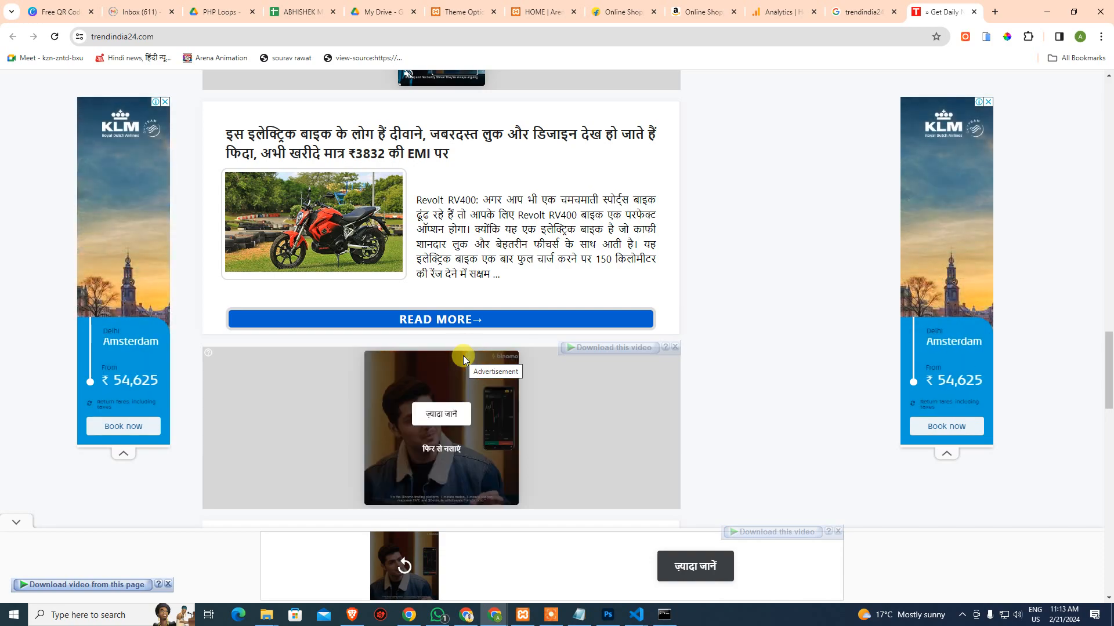
{"action": "scroll", "coordinate": [790, 361], "scroll_direction": "down", "scroll_amount": 8}
{"action": "scroll", "coordinate": [790, 361], "scroll_direction": "up", "scroll_amount": 20}
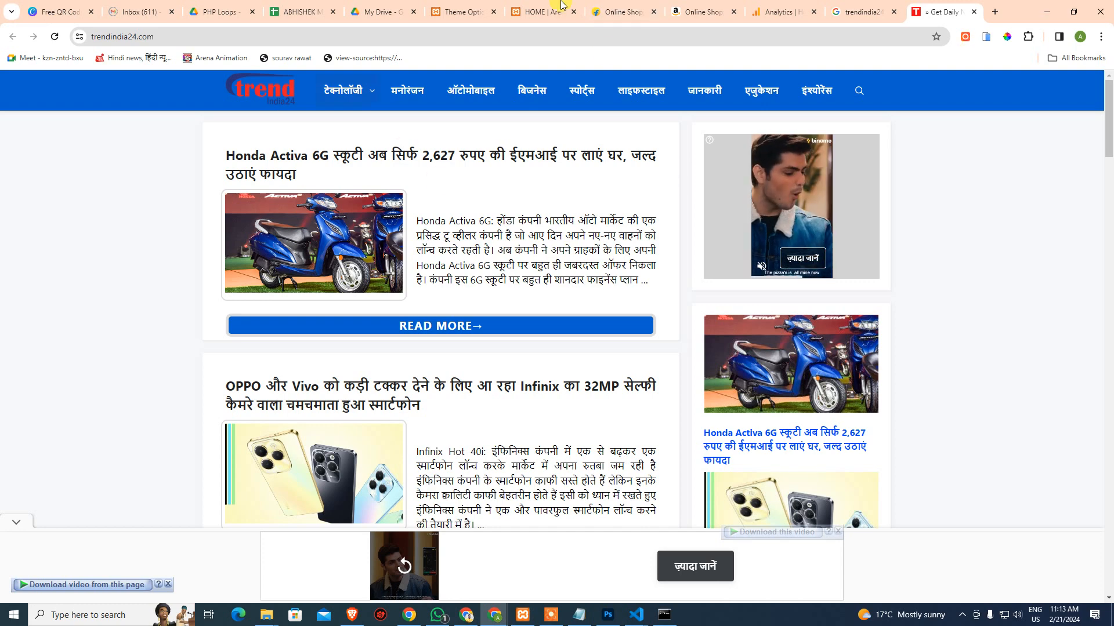
Scroll the trendindia24.com homepage once more, then close the site's tab
{"action": "scroll", "coordinate": [422, 290], "scroll_direction": "down", "scroll_amount": 3}
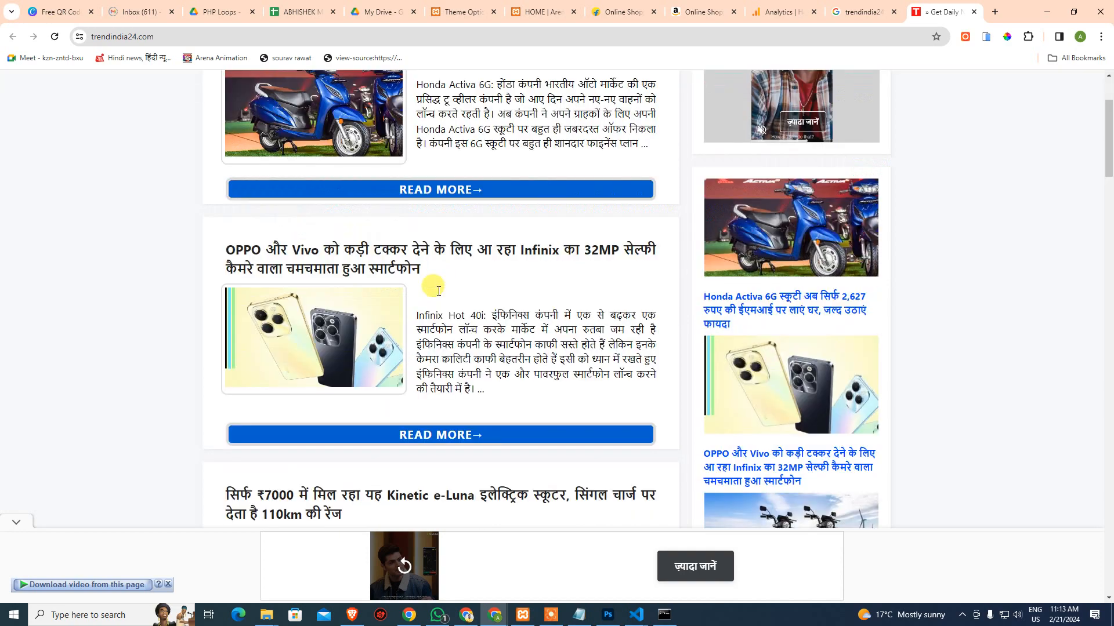
{"action": "scroll", "coordinate": [622, 164], "scroll_direction": "up", "scroll_amount": 3}
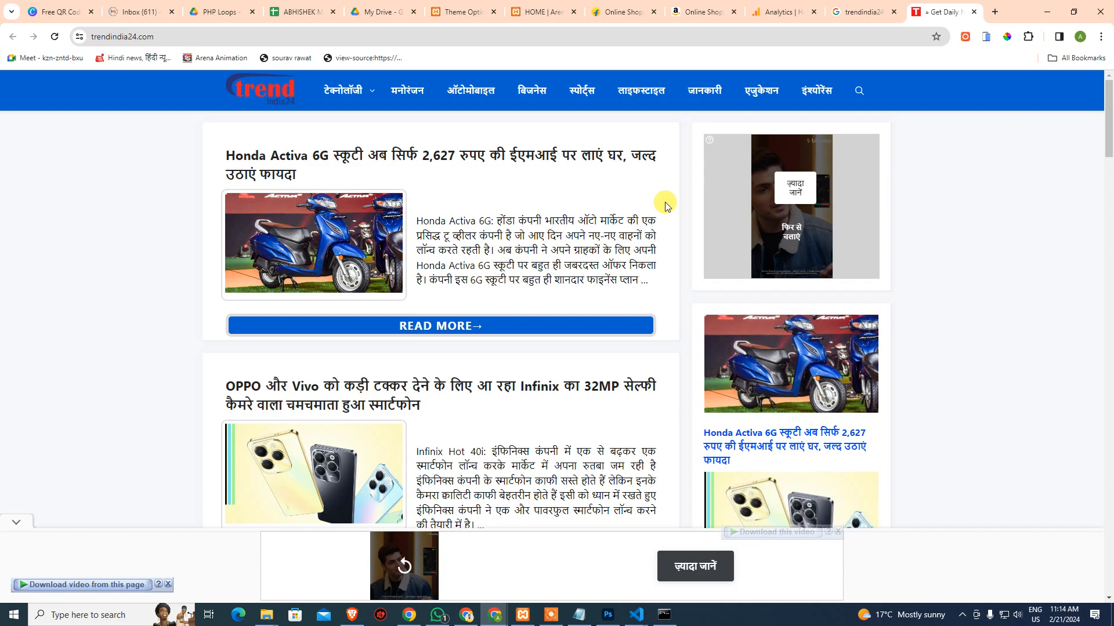
{"action": "scroll", "coordinate": [767, 242], "scroll_direction": "down", "scroll_amount": 6}
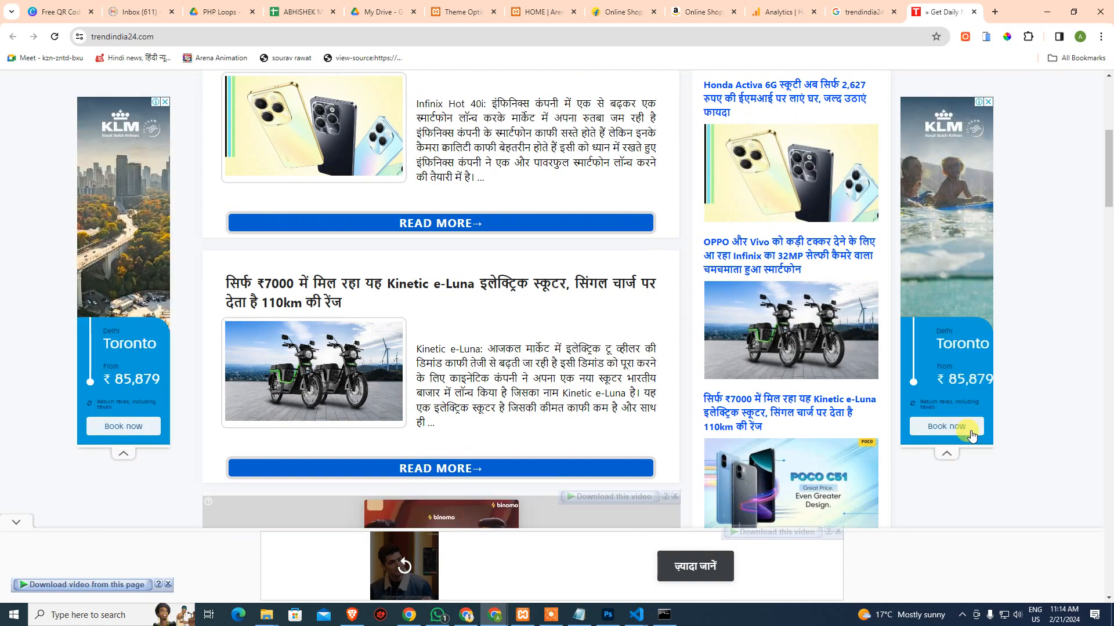
{"action": "scroll", "coordinate": [974, 415], "scroll_direction": "up", "scroll_amount": 6}
{"action": "left_click", "coordinate": [974, 12]}
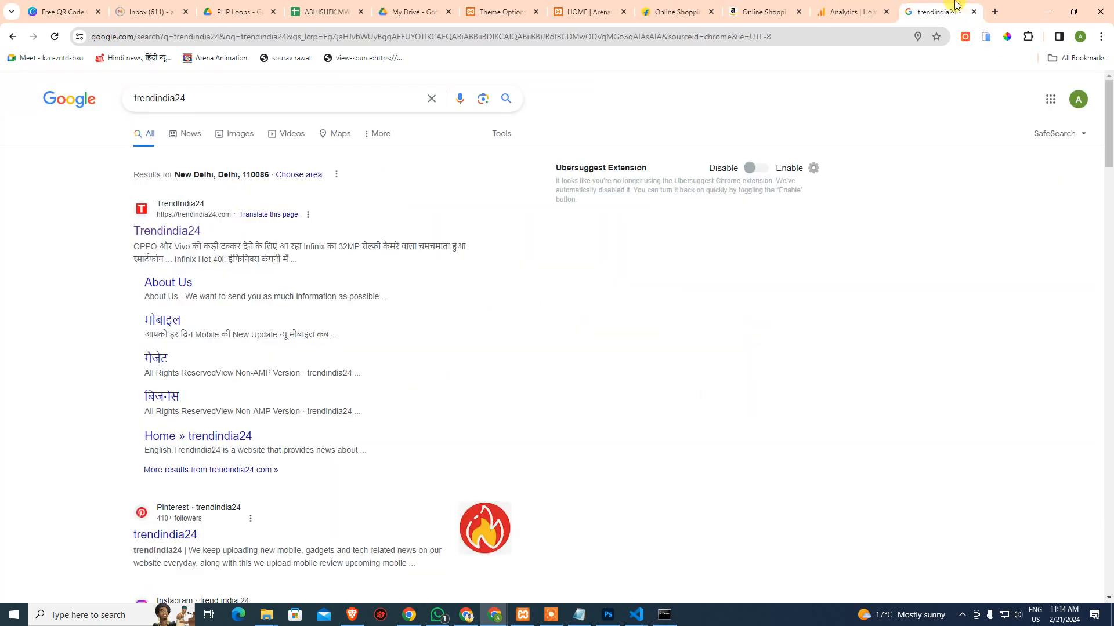
Close the search, Analytics, Amazon and Flipkart tabs, then bring up Burger-Template.psd in Photoshop
{"action": "left_click", "coordinate": [974, 12]}
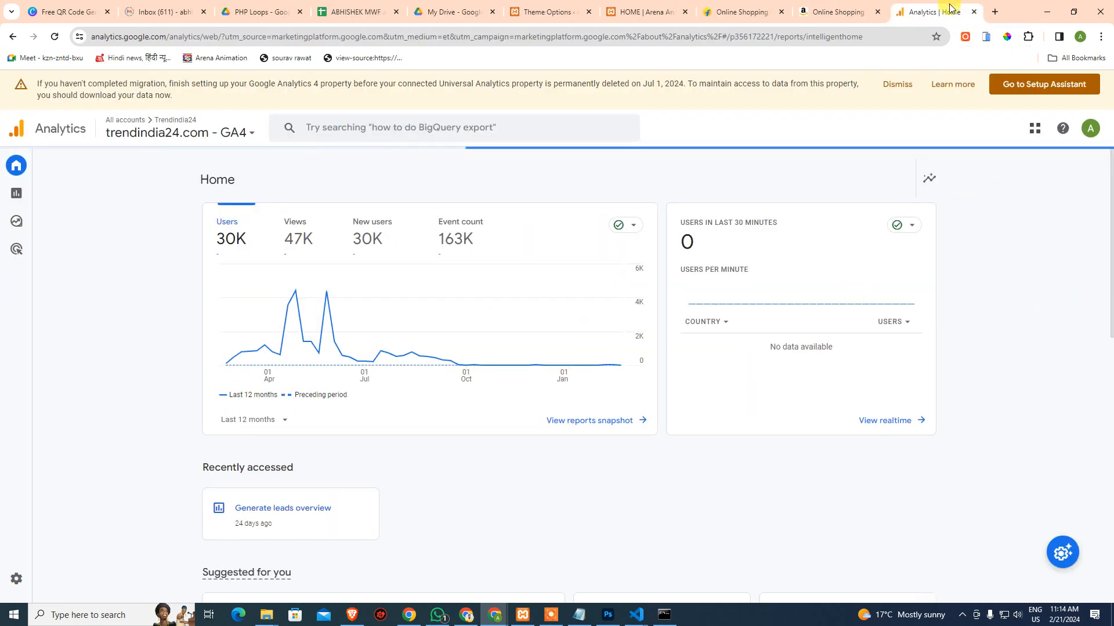
{"action": "left_click", "coordinate": [974, 11]}
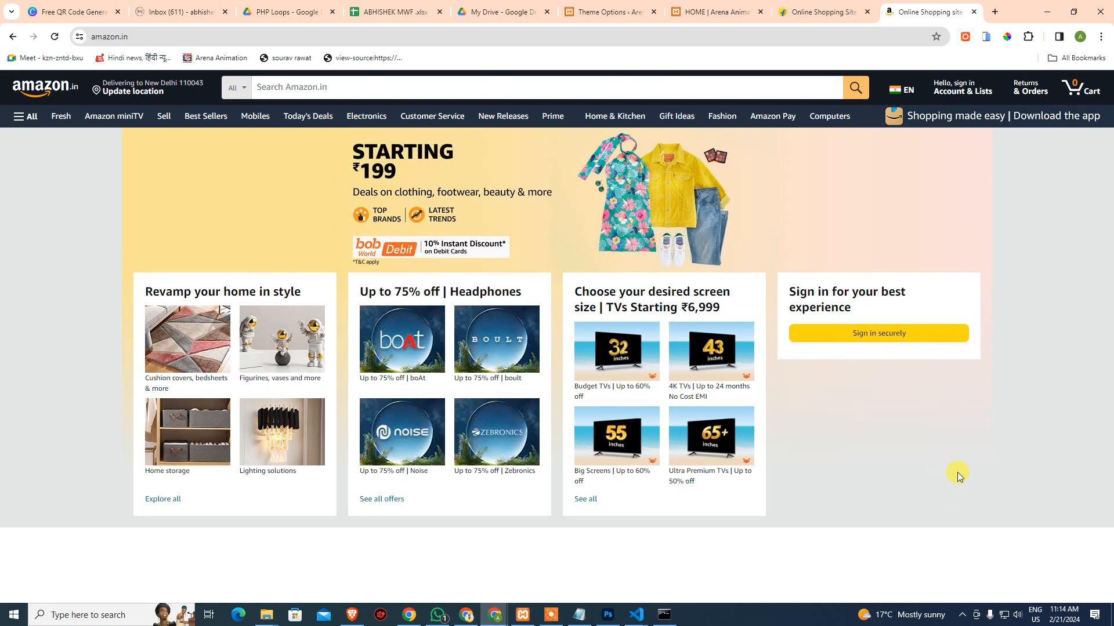
{"action": "left_click", "coordinate": [974, 12]}
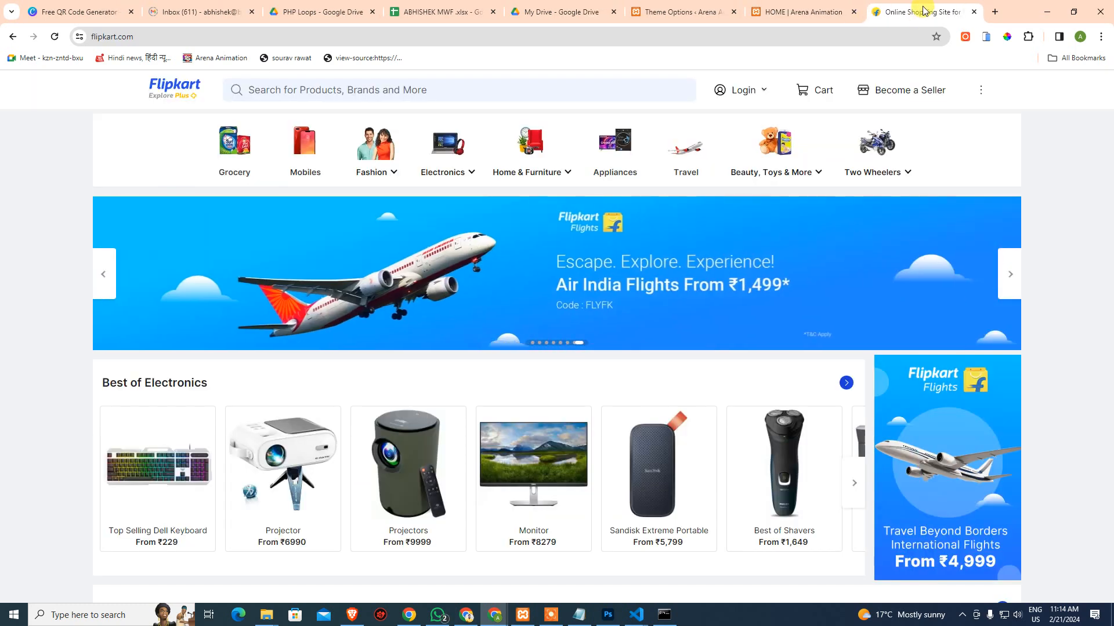
{"action": "left_click", "coordinate": [974, 12]}
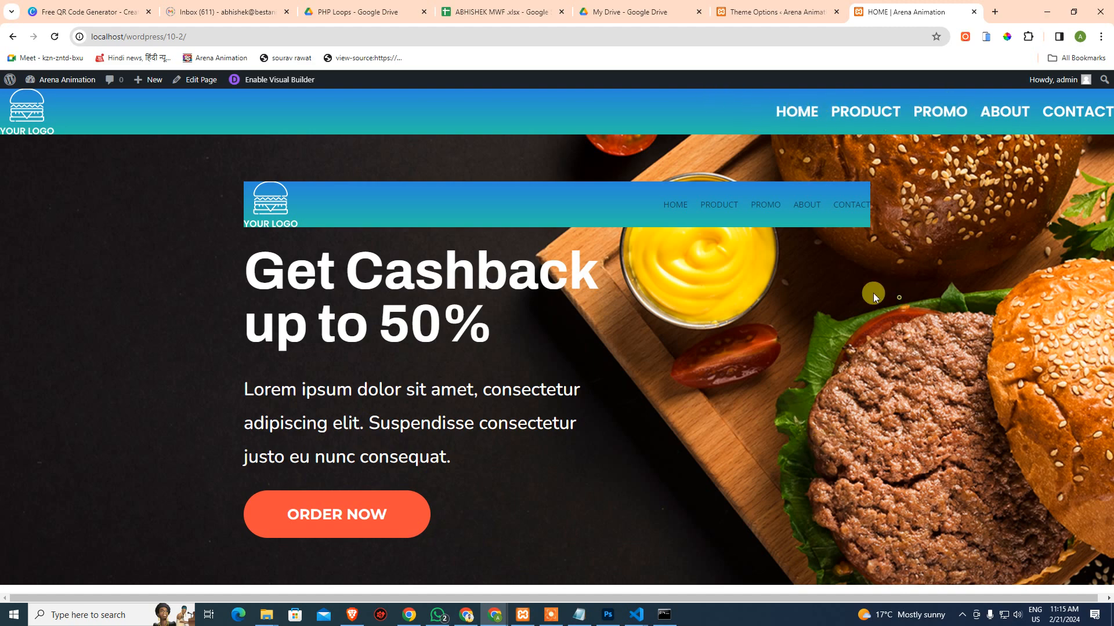
{"action": "left_click", "coordinate": [607, 615]}
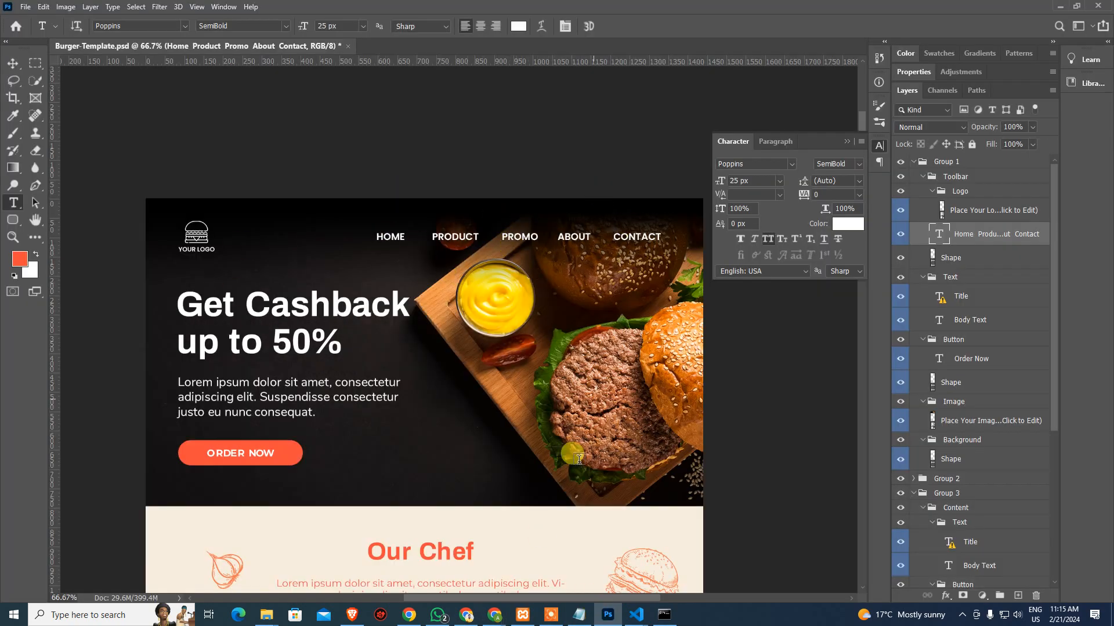
{"action": "left_click_drag", "start_coordinate": [482, 449], "coordinate": [505, 208]}
{"action": "left_click_drag", "start_coordinate": [469, 319], "coordinate": [450, 487]}
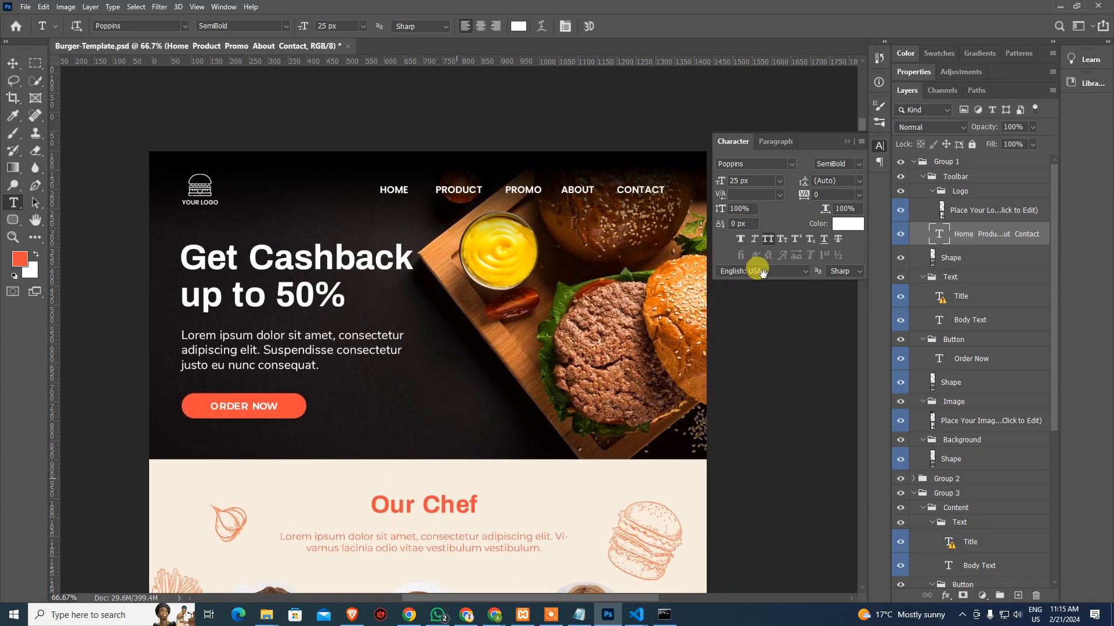